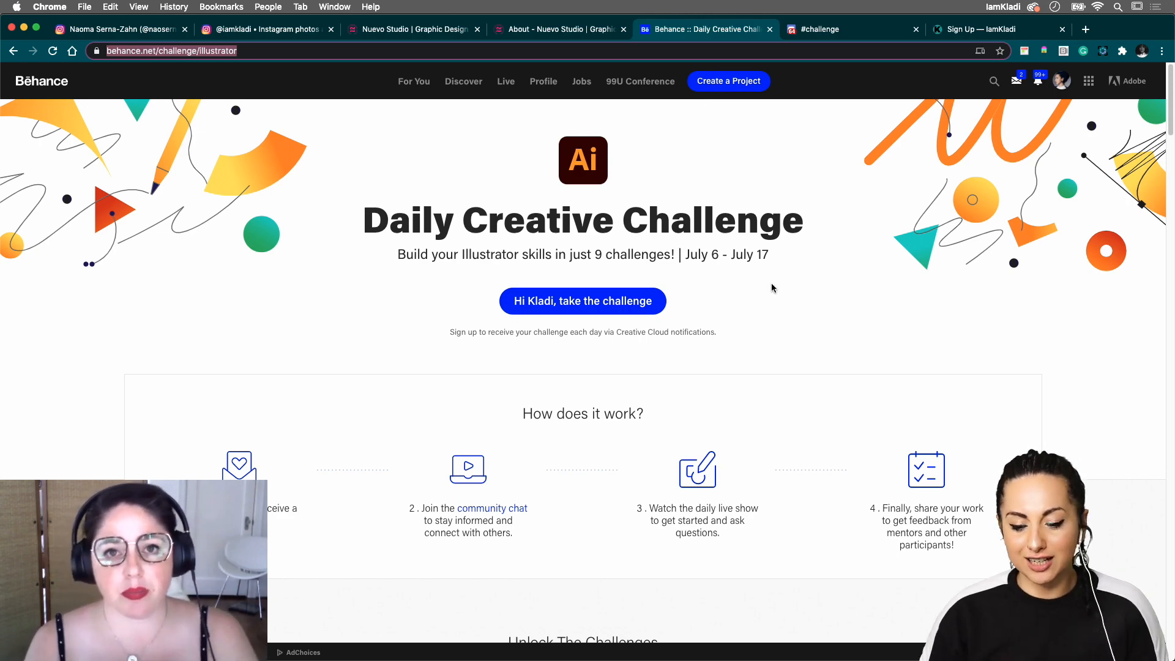
Step: Look over the Illustrator Daily Creative Challenge page on Behance and open the #challenge channel on Discord
scroll(772, 288, down, 20)
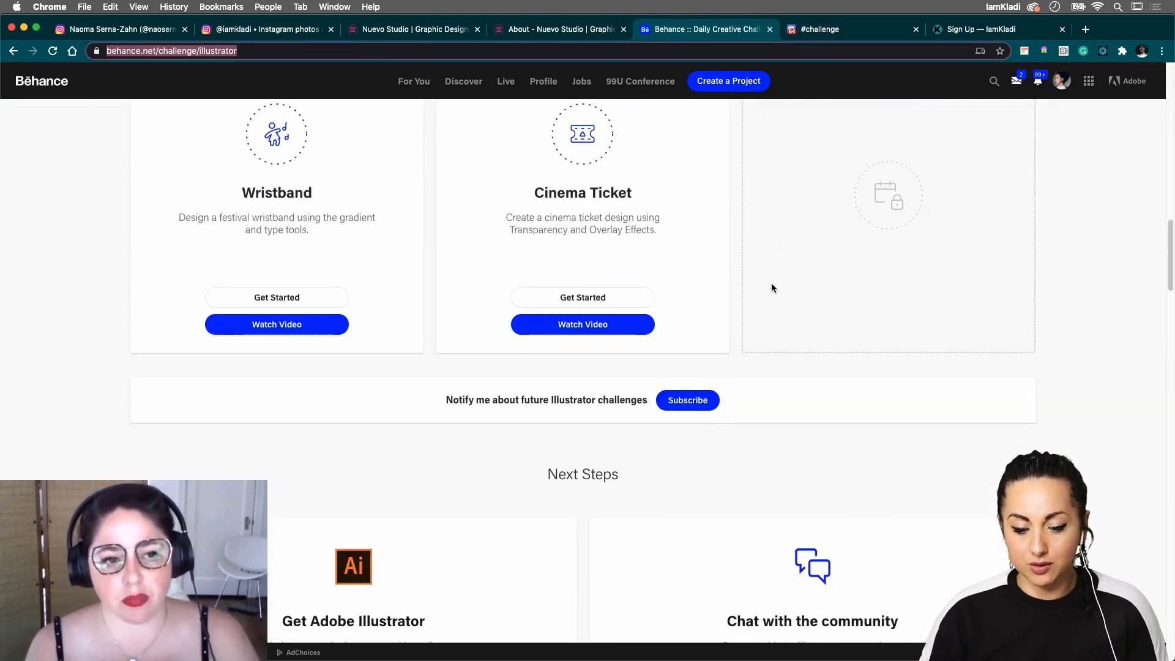
scroll(771, 287, up, 3)
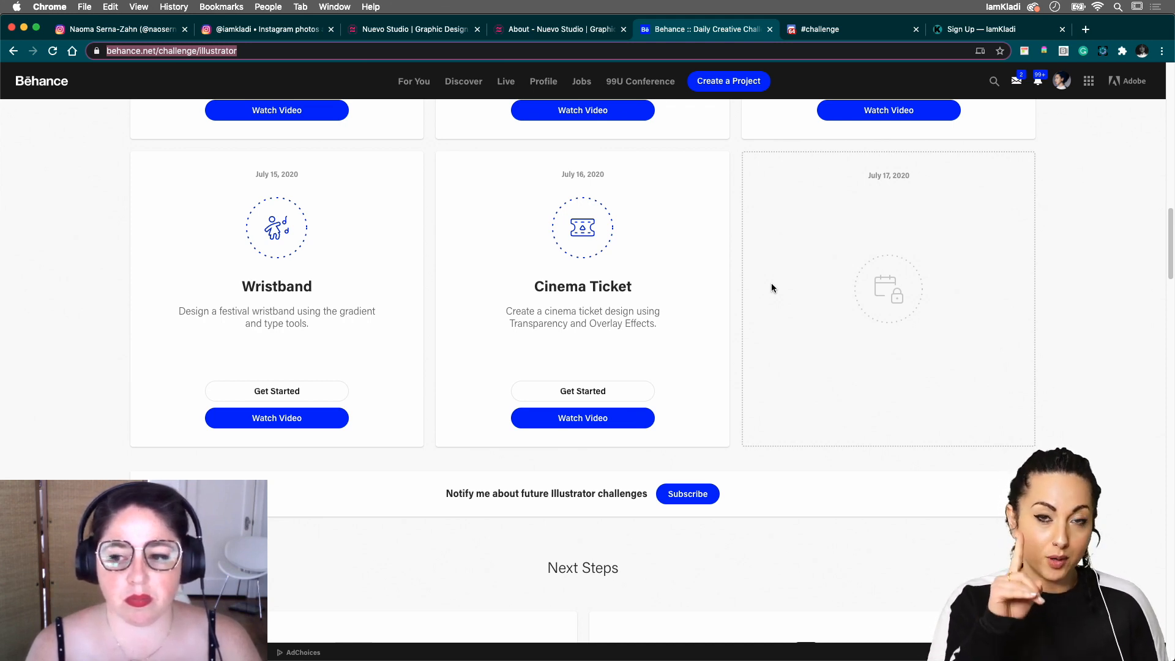
scroll(768, 282, up, 15)
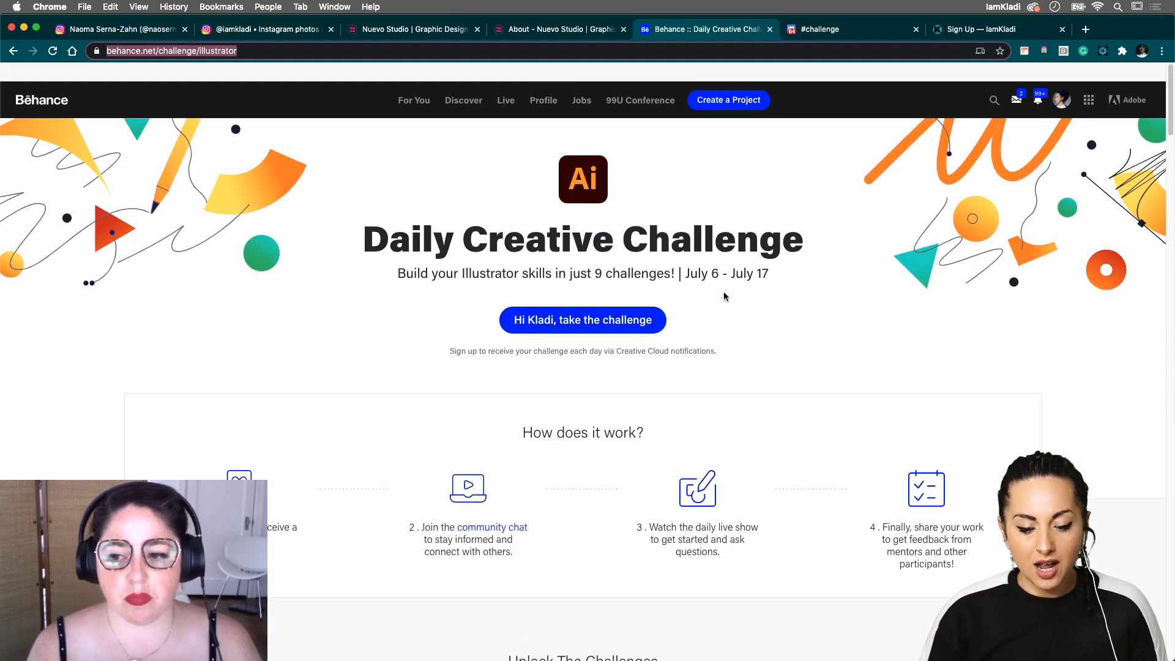
click(815, 30)
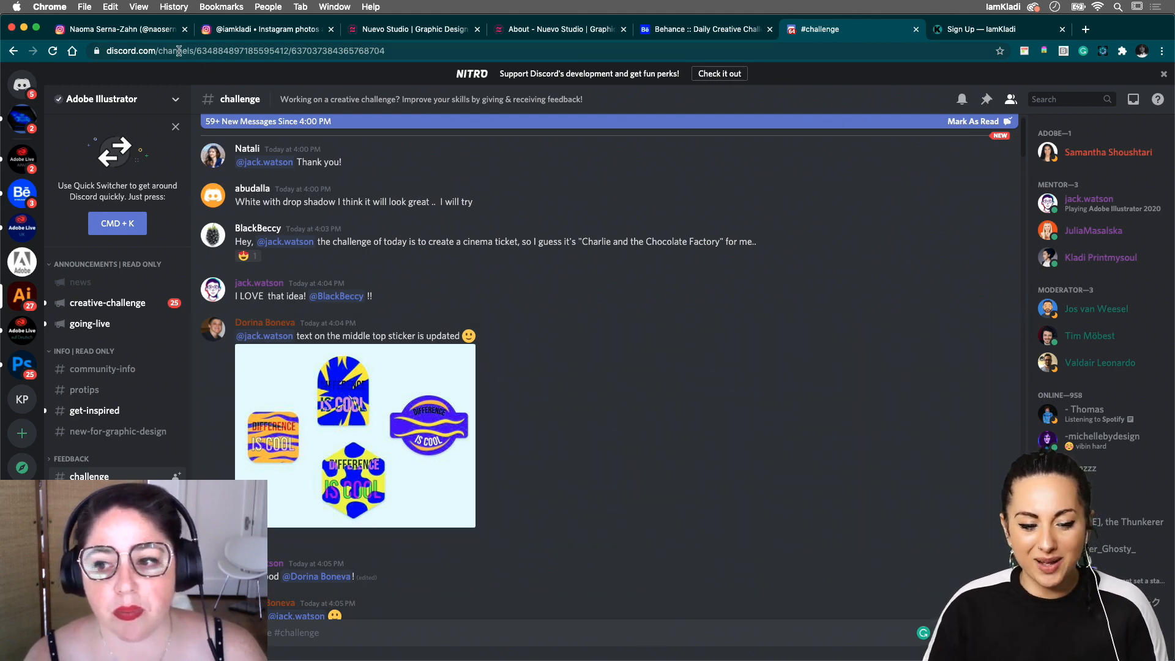
Step: Look over the guest designer's Instagram profile and its latest posts
click(140, 30)
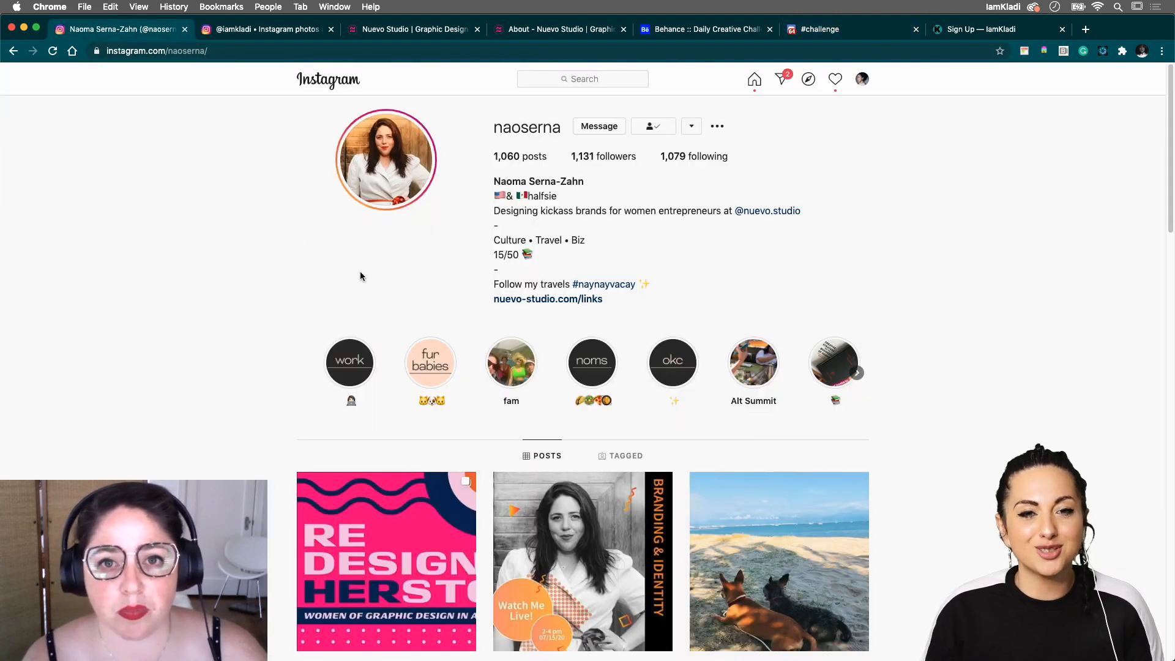
scroll(361, 276, down, 5)
scroll(360, 273, up, 5)
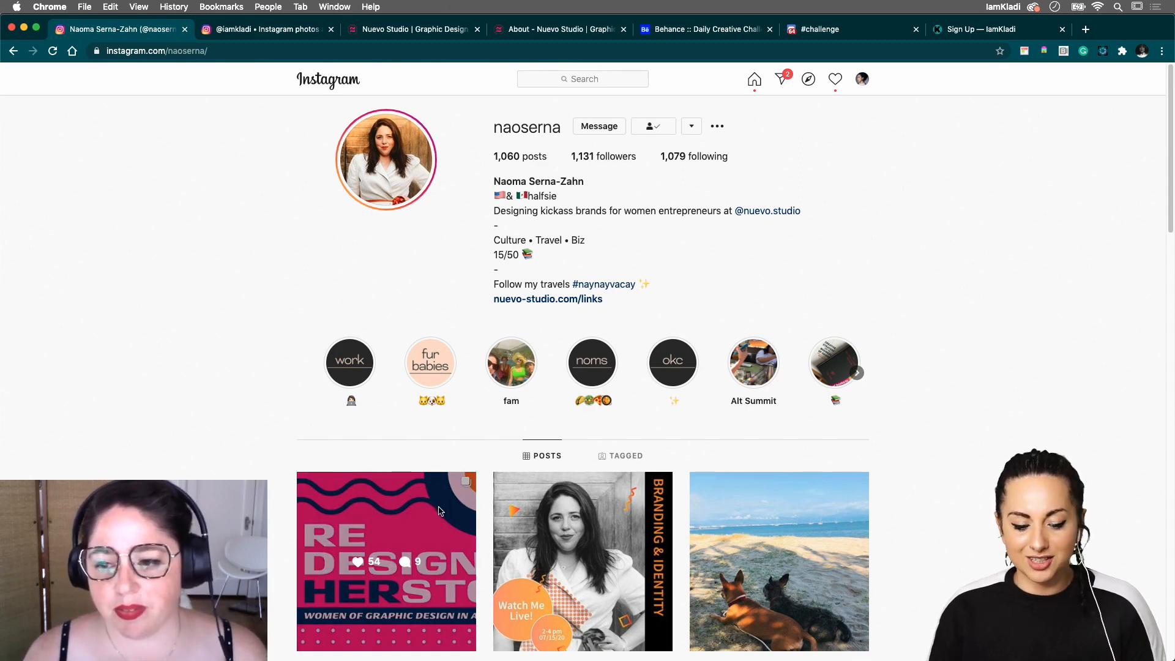
scroll(436, 510, down, 1)
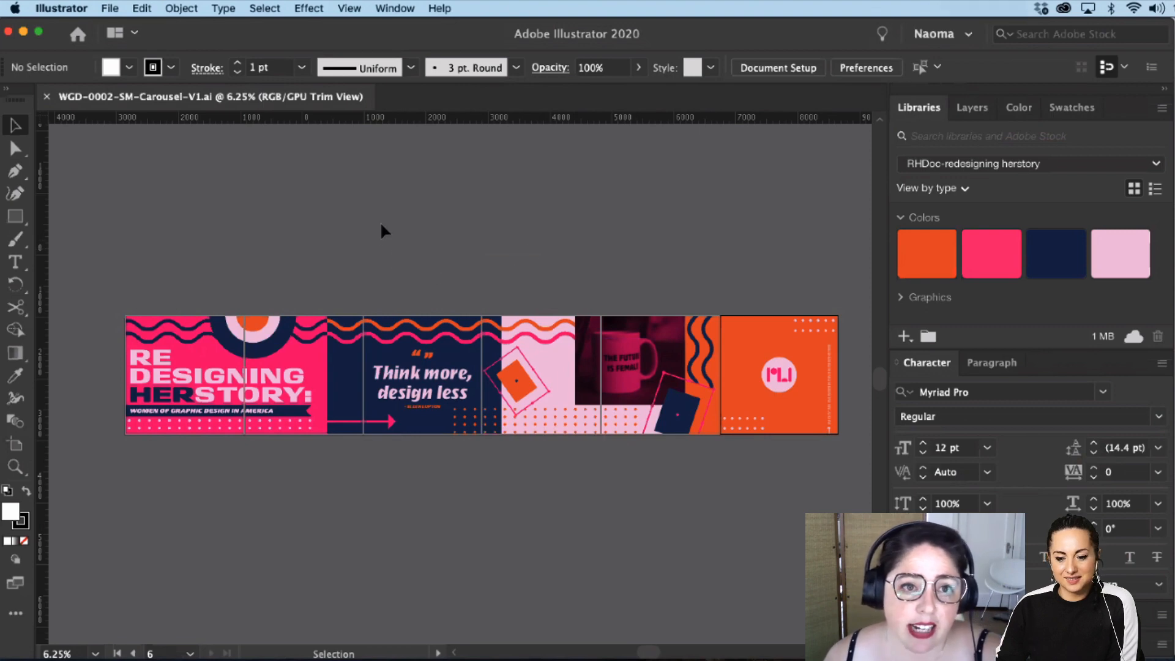
scroll(441, 281, up, 3)
scroll(440, 281, left, 3)
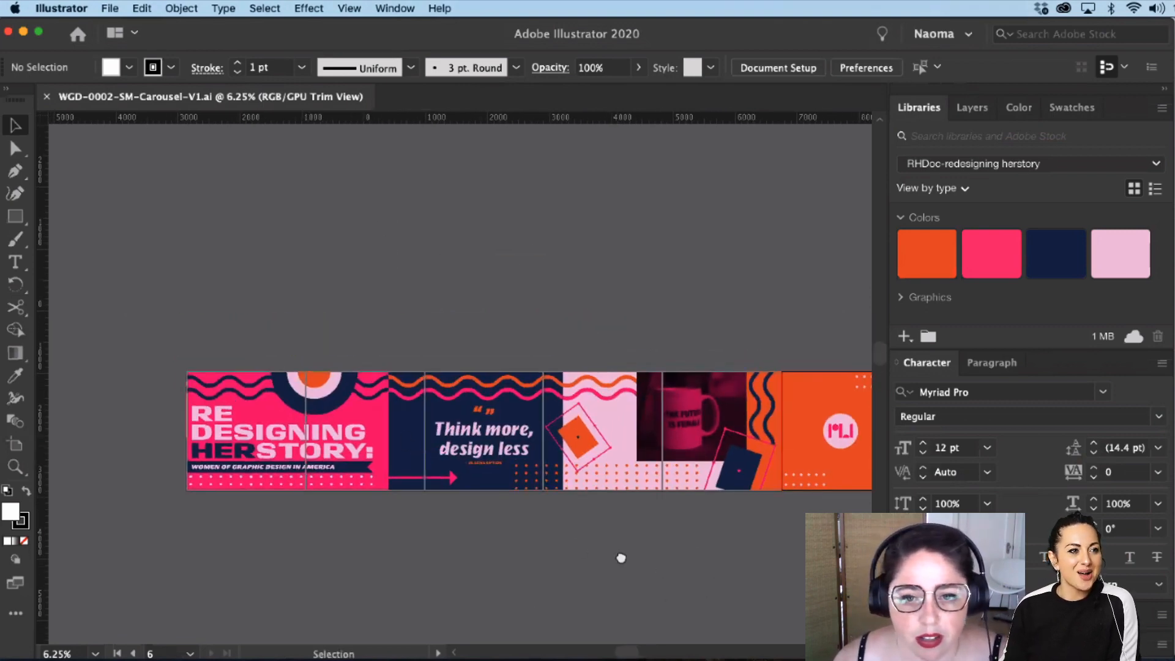
scroll(664, 569, down, 3)
scroll(663, 569, right, 3)
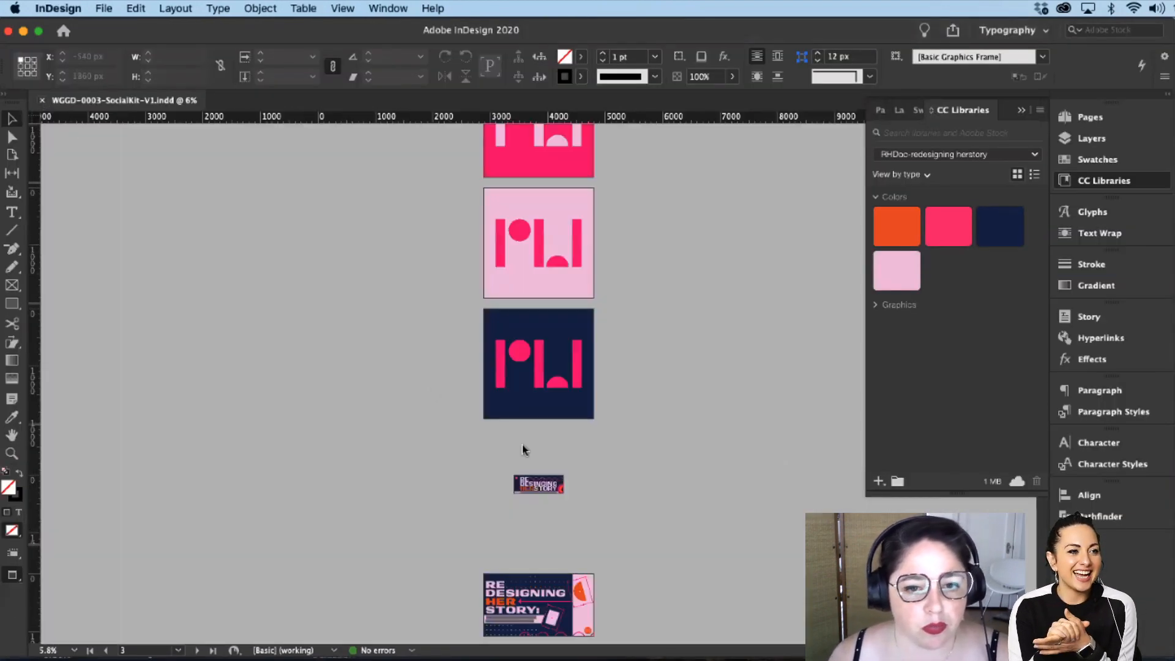
Step: Close the social kit document and create a new landscape document of 11 by 8.5 in with inches as units
key(super+w)
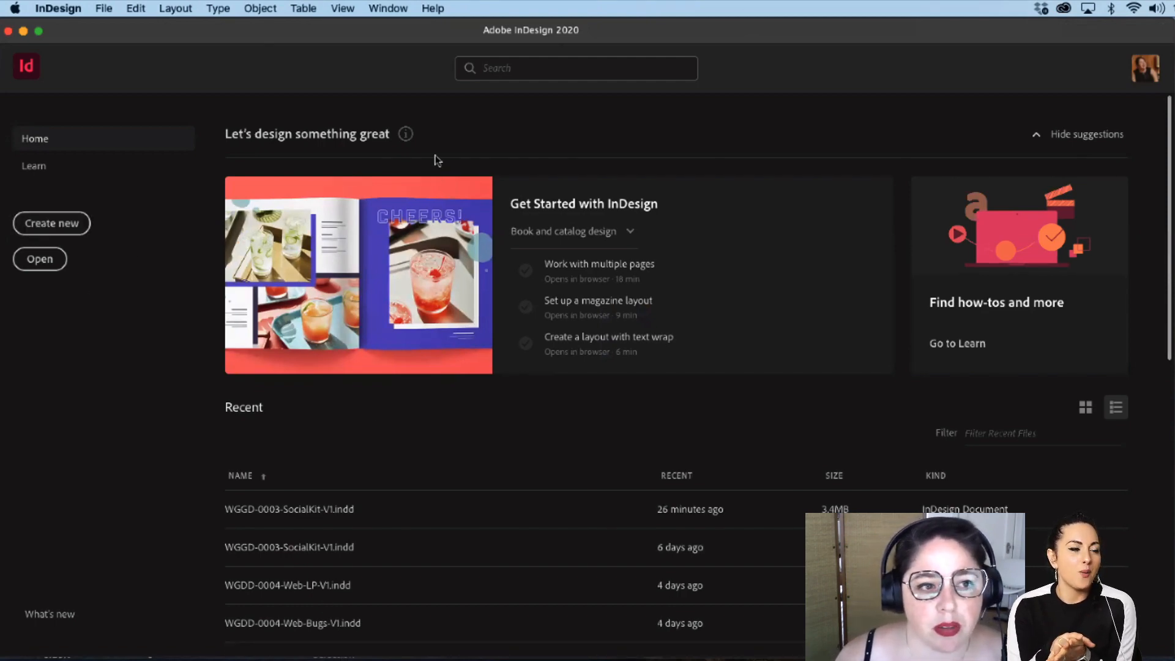
key(super+n)
drag(661, 138, 236, 113)
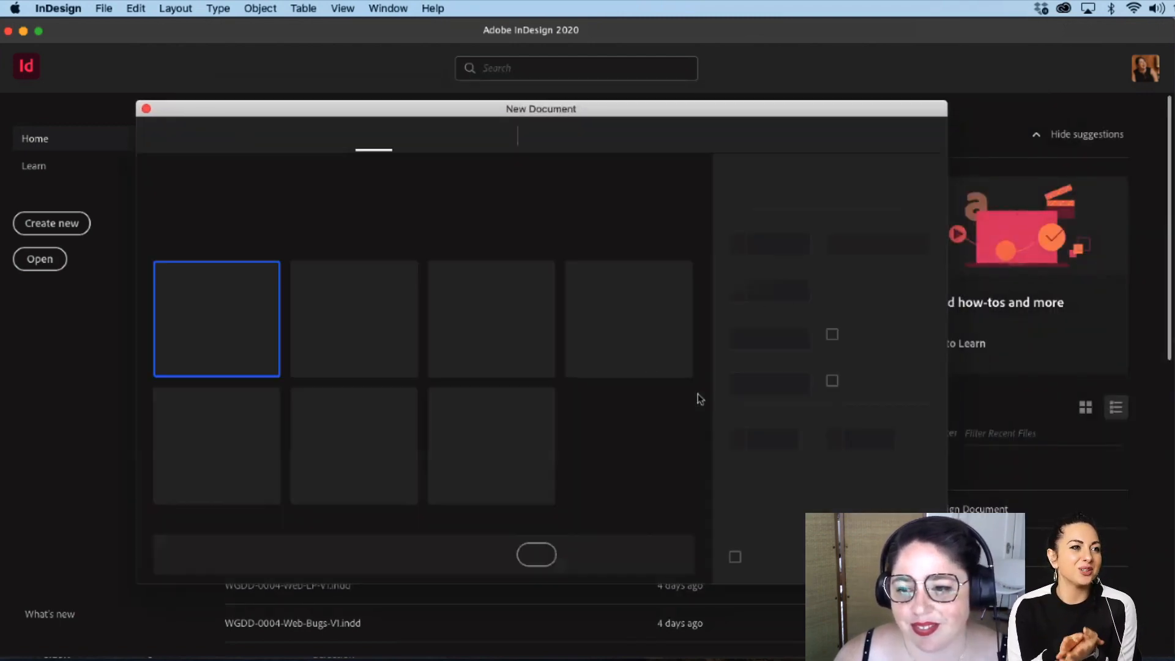
click(866, 246)
click(831, 320)
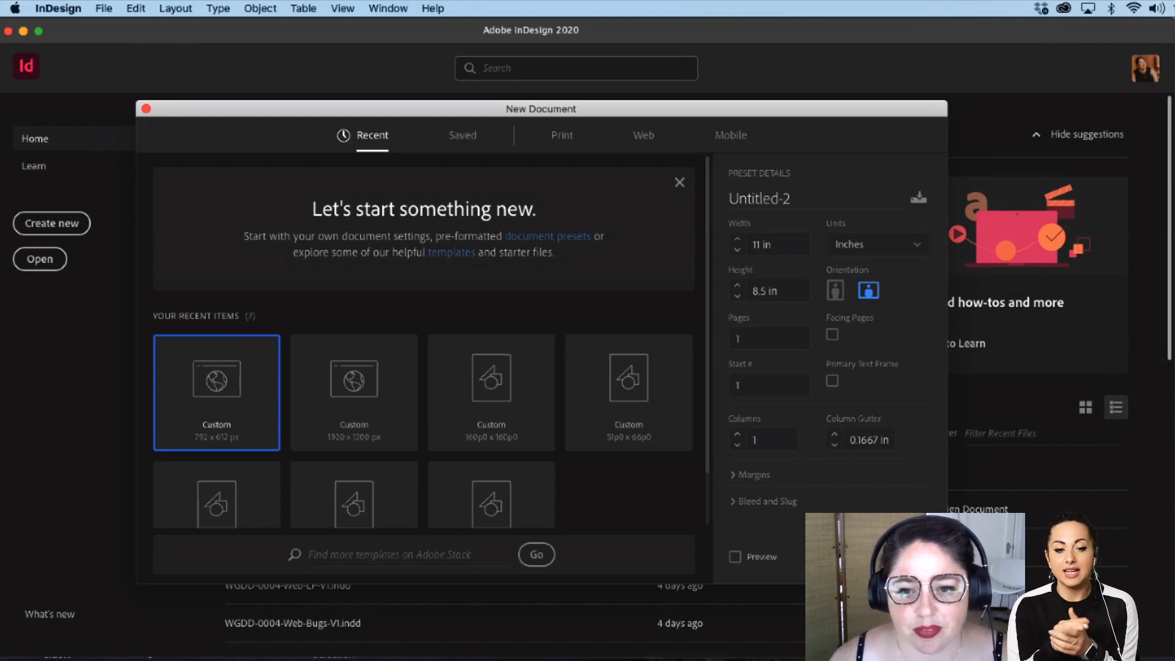
key(Return)
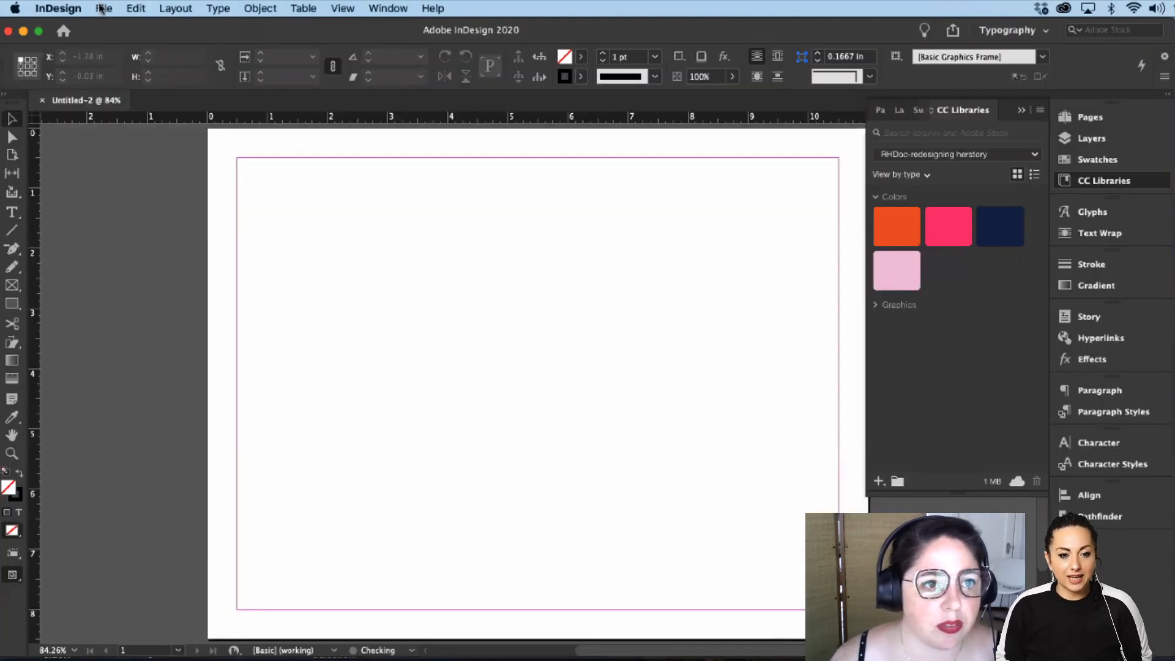
click(102, 8)
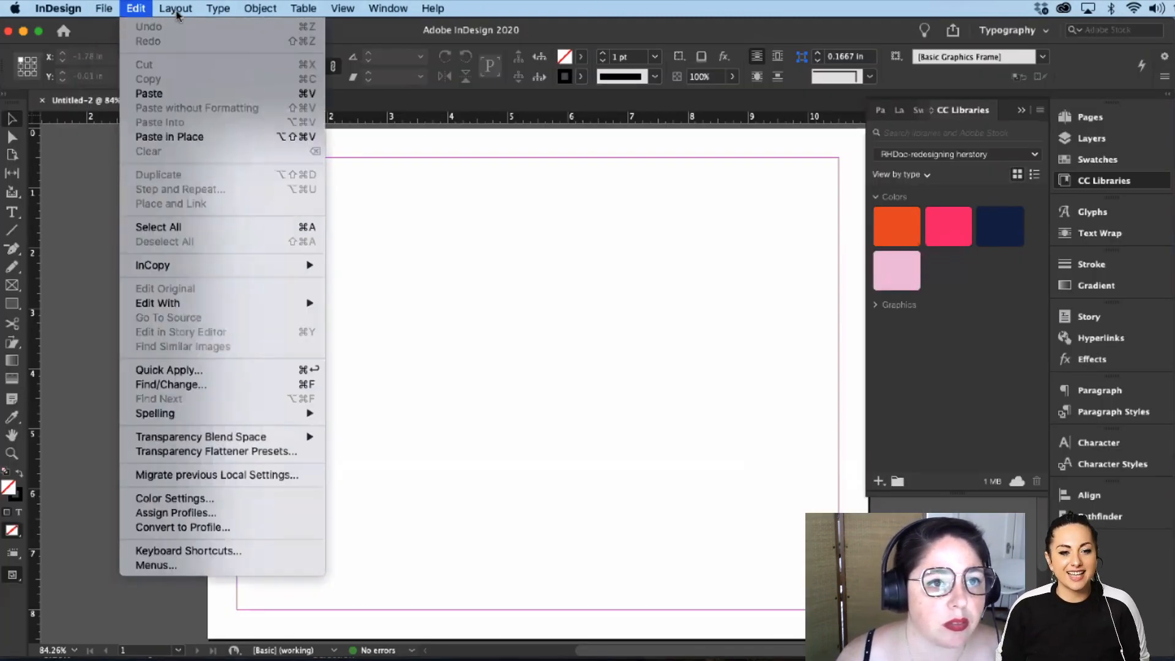
click(183, 43)
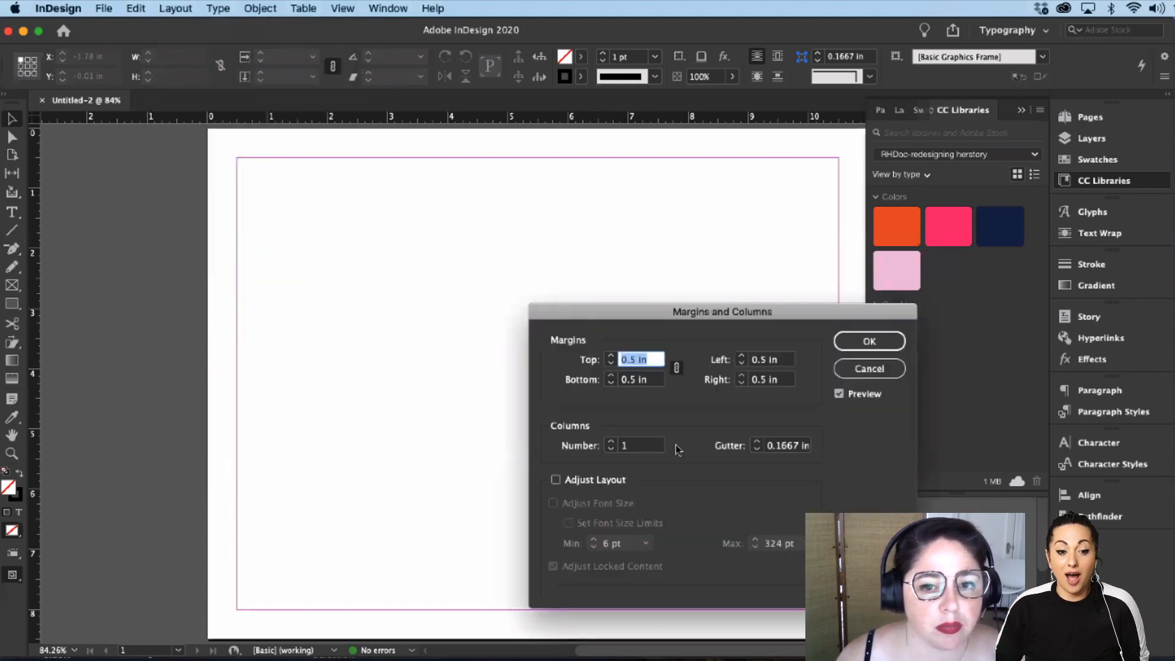
click(869, 341)
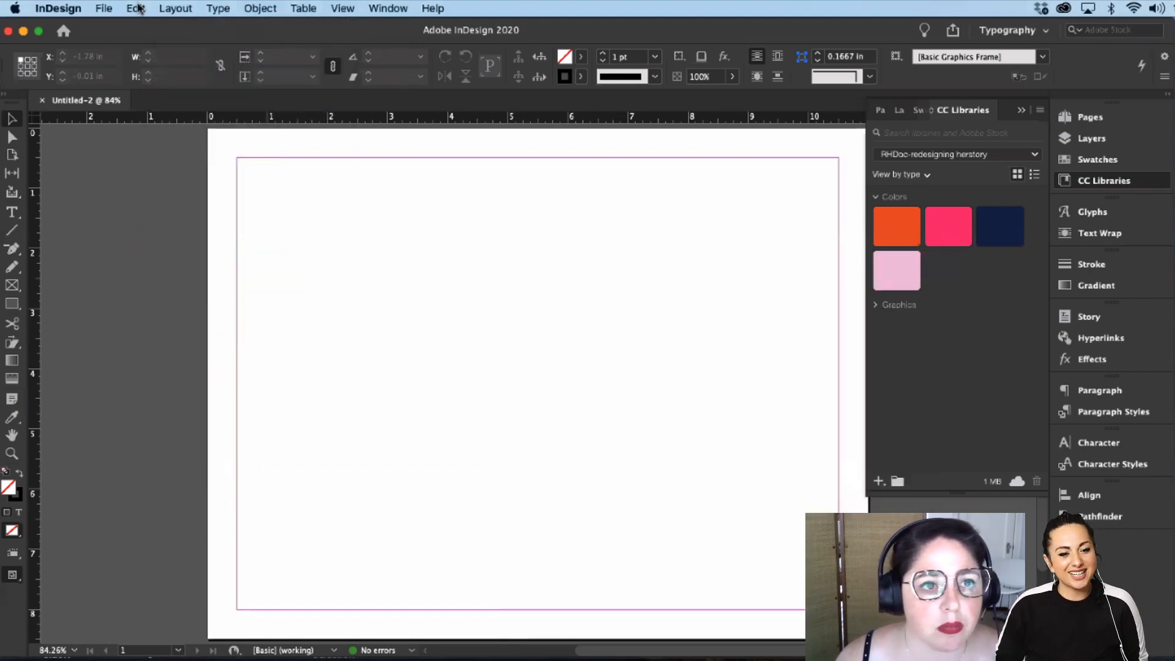
Step: Try to create layout guides with 20 rows fitted to the page margins
click(176, 8)
click(201, 71)
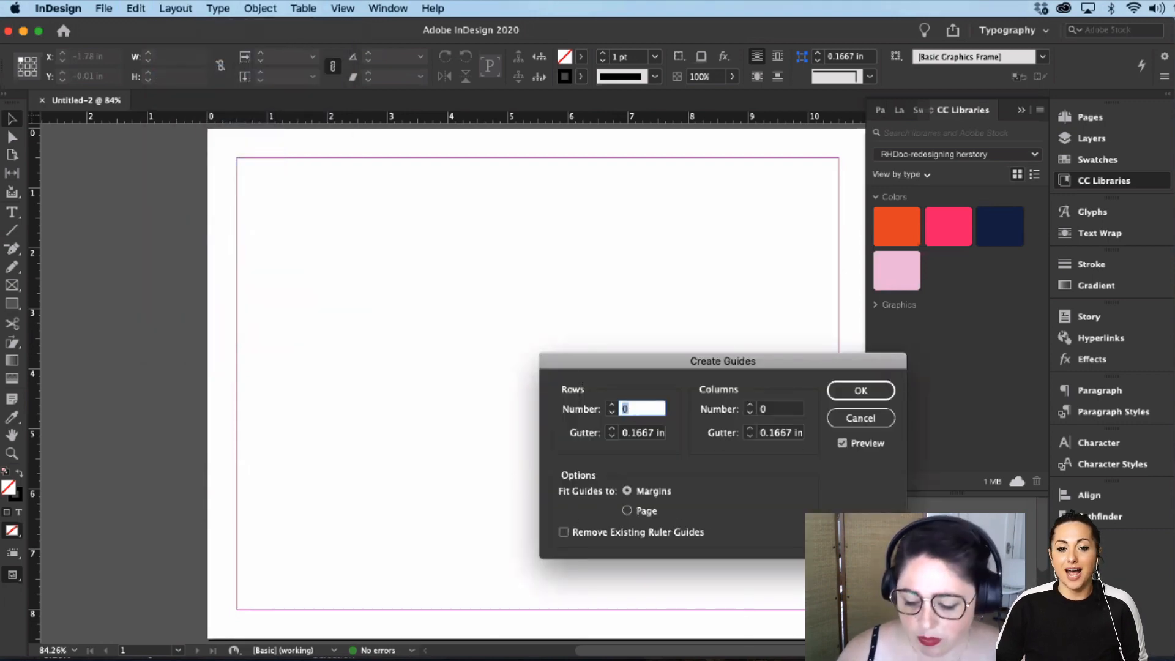
text(20)
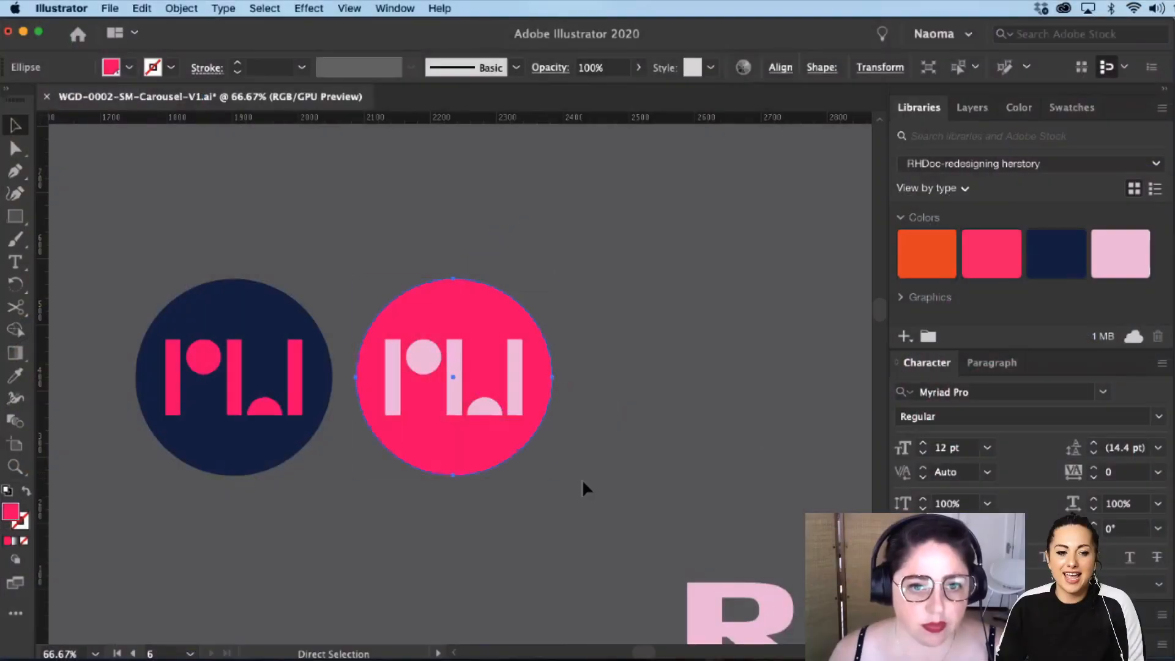
Step: Duplicate the pink circular logo and place the copy beside it in the Illustrator document
click(582, 479)
click(462, 450)
drag(460, 449, 690, 484)
click(690, 484)
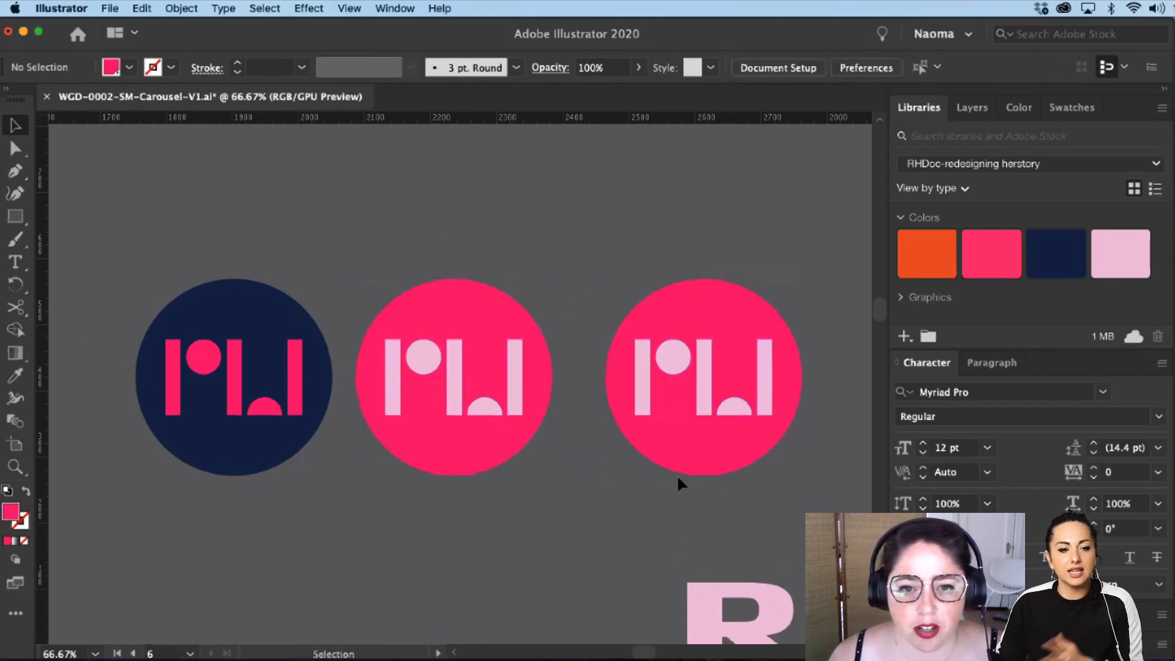
Step: Fill the circle of the copied logo with black, 000000
click(703, 375)
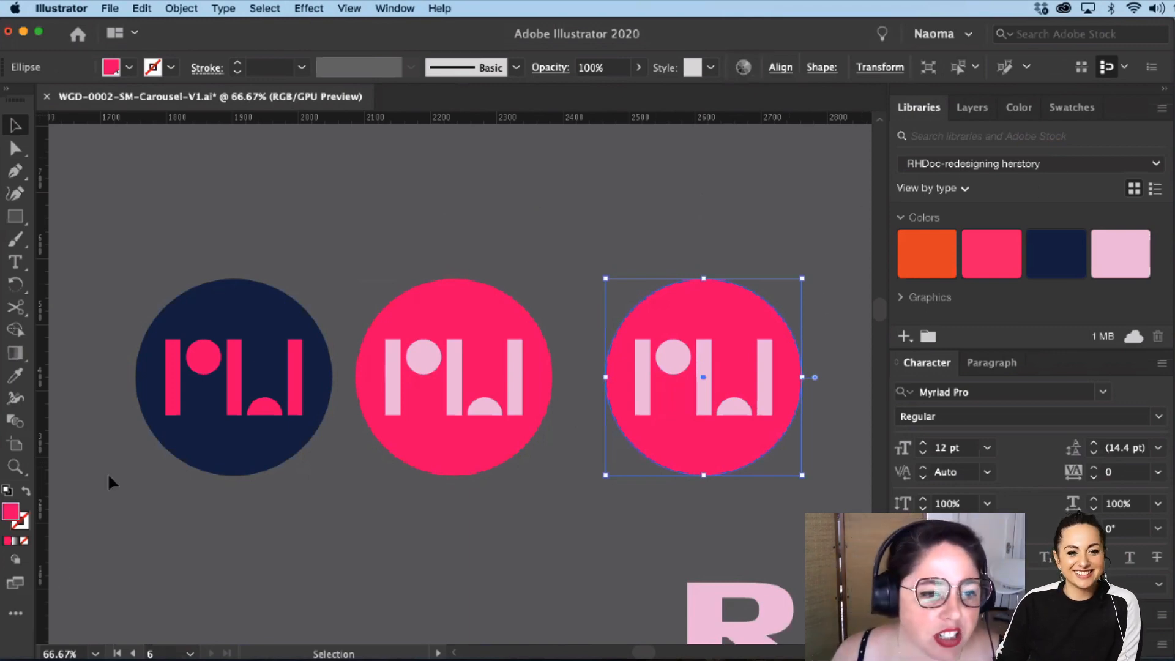
double_click(10, 508)
mouse_move(384, 292)
mouse_down()
mouse_move(361, 483)
mouse_move(340, 507)
mouse_up()
click(795, 270)
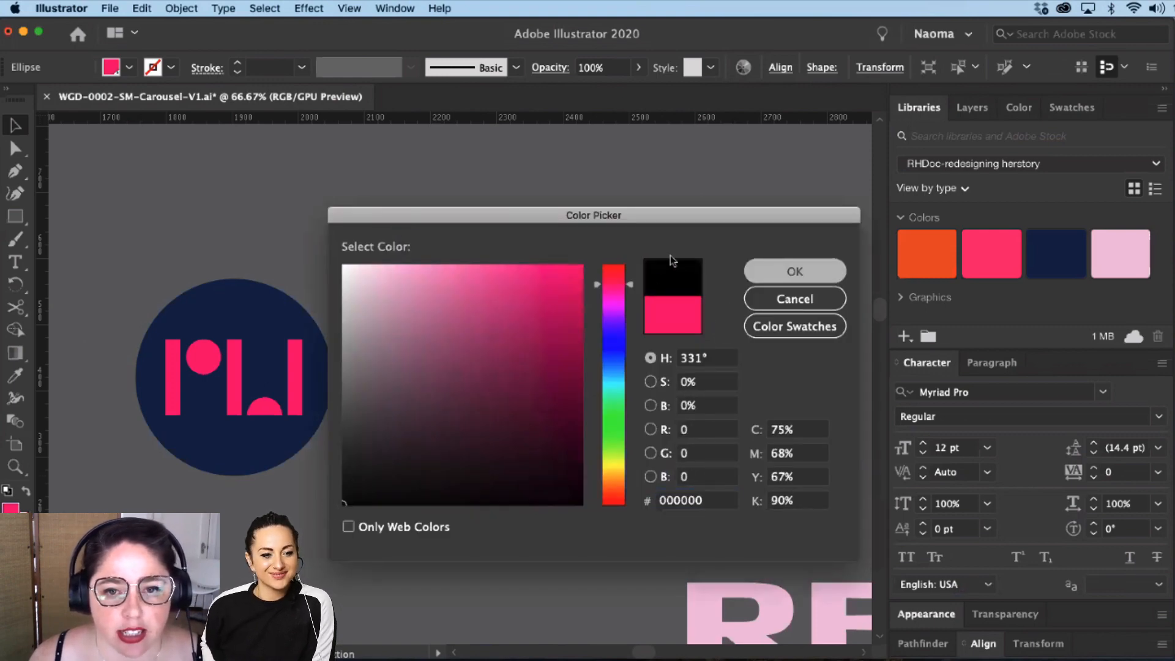
click(758, 248)
Step: Cut the light pink letterforms out of the black circle with the Minus Front shape mode
click(732, 407)
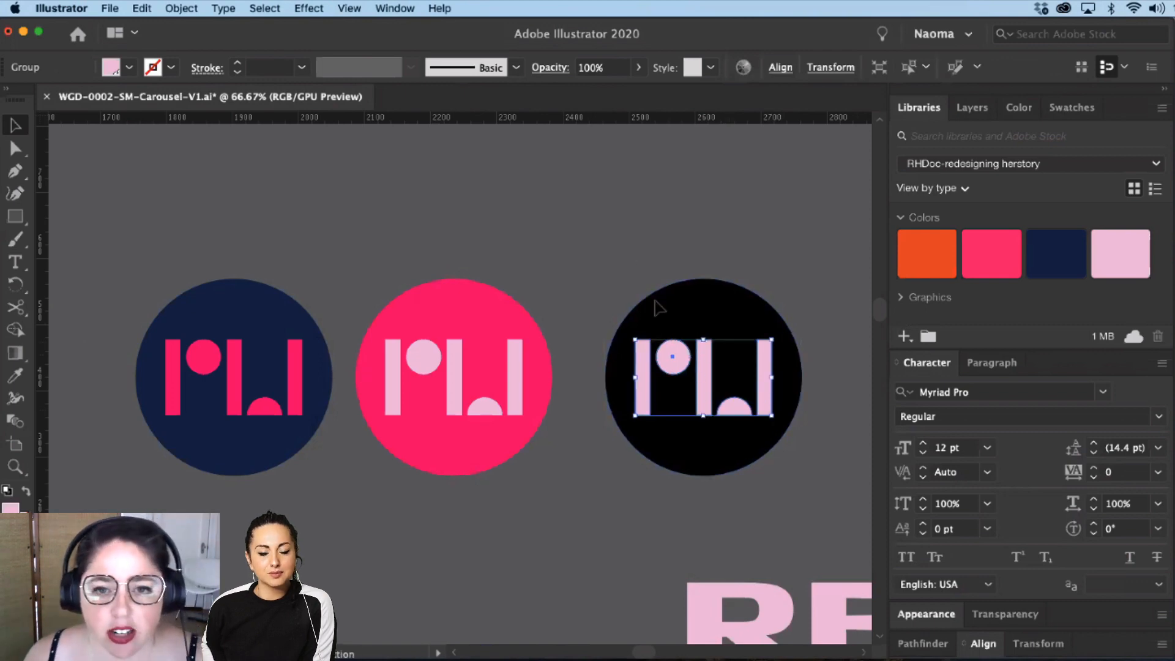
click(720, 298)
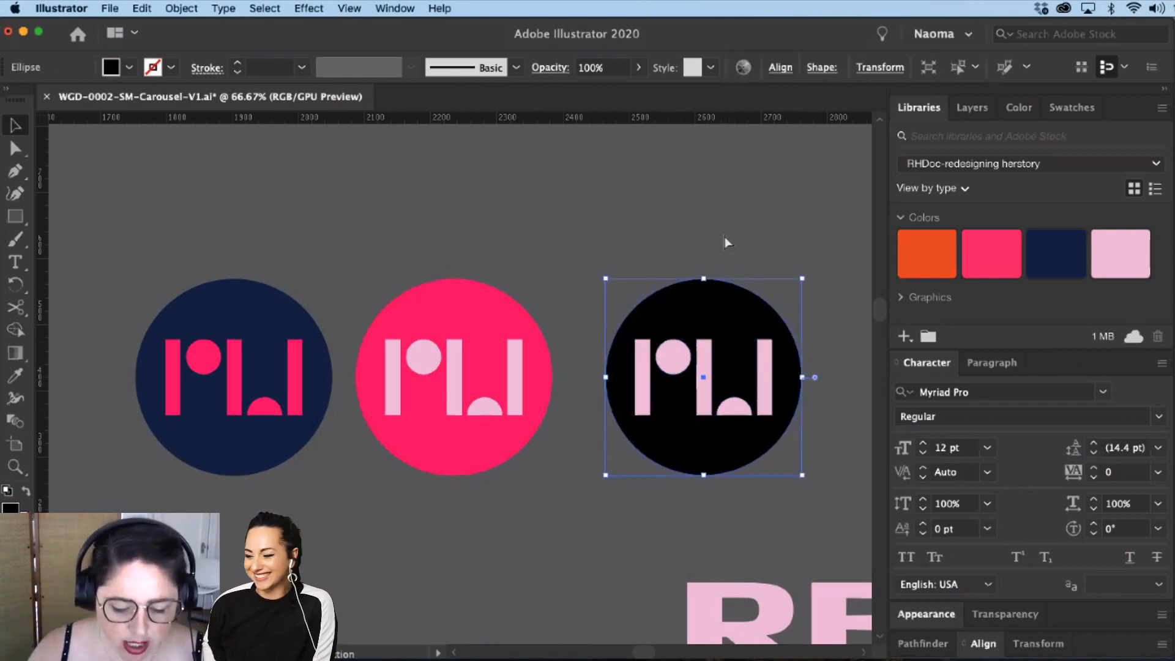
key(super+8)
key(super+z)
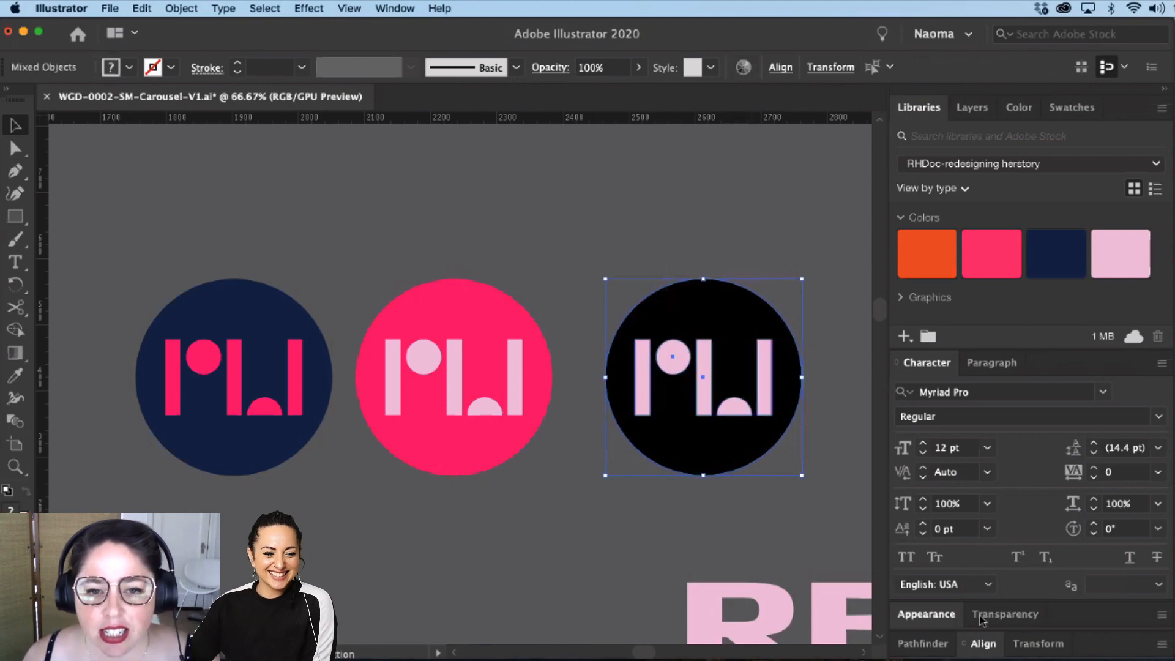
click(934, 649)
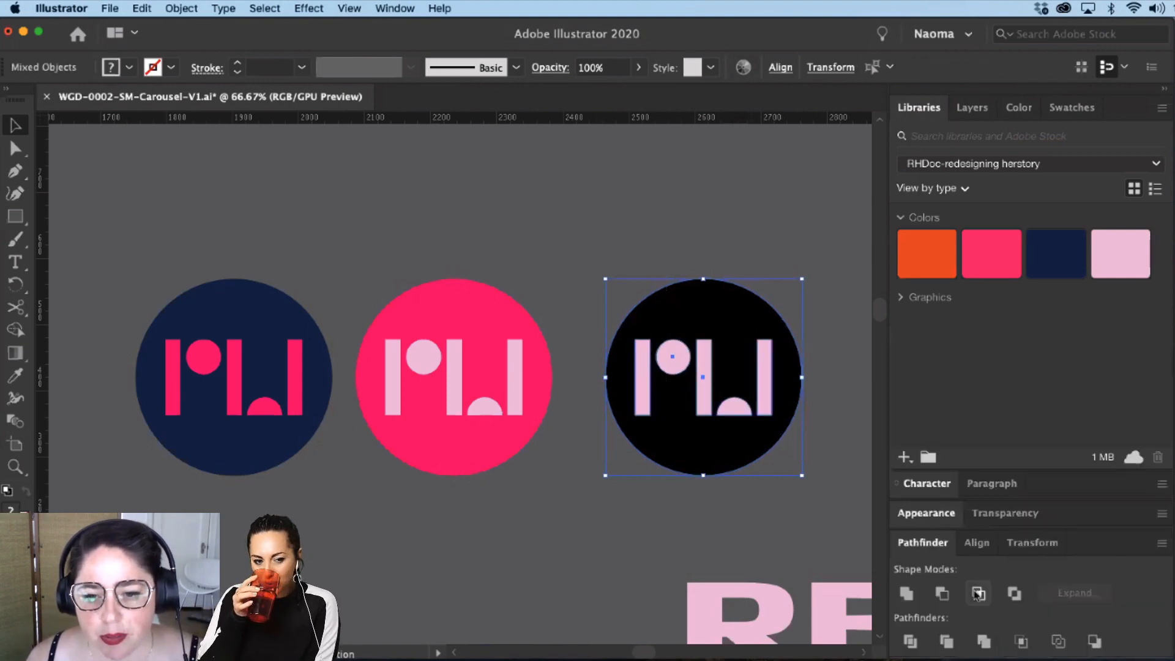
click(943, 597)
click(604, 532)
click(737, 460)
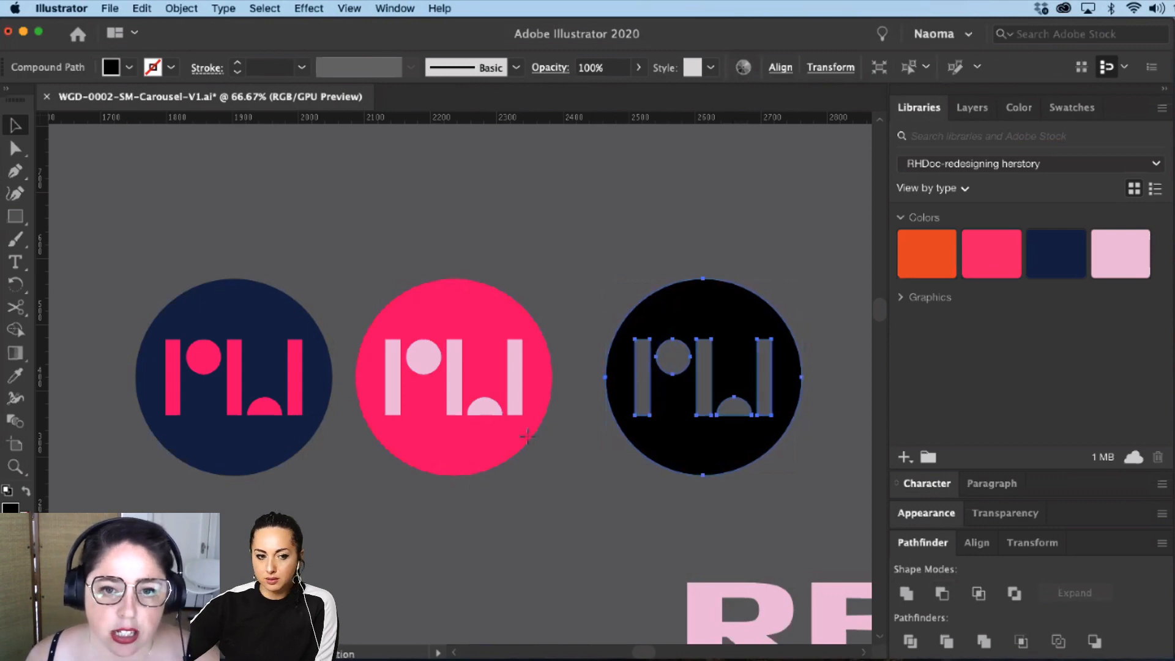
Step: Switch to InDesign and restore the panels of the Typography workspace
key(c)
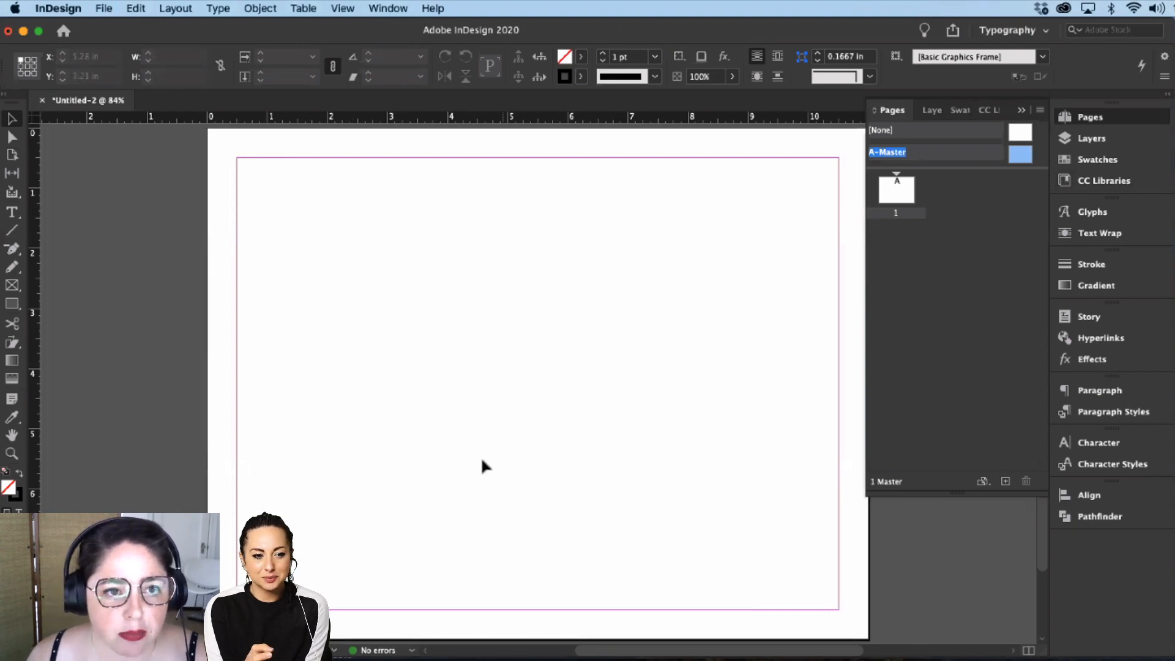
key(Tab)
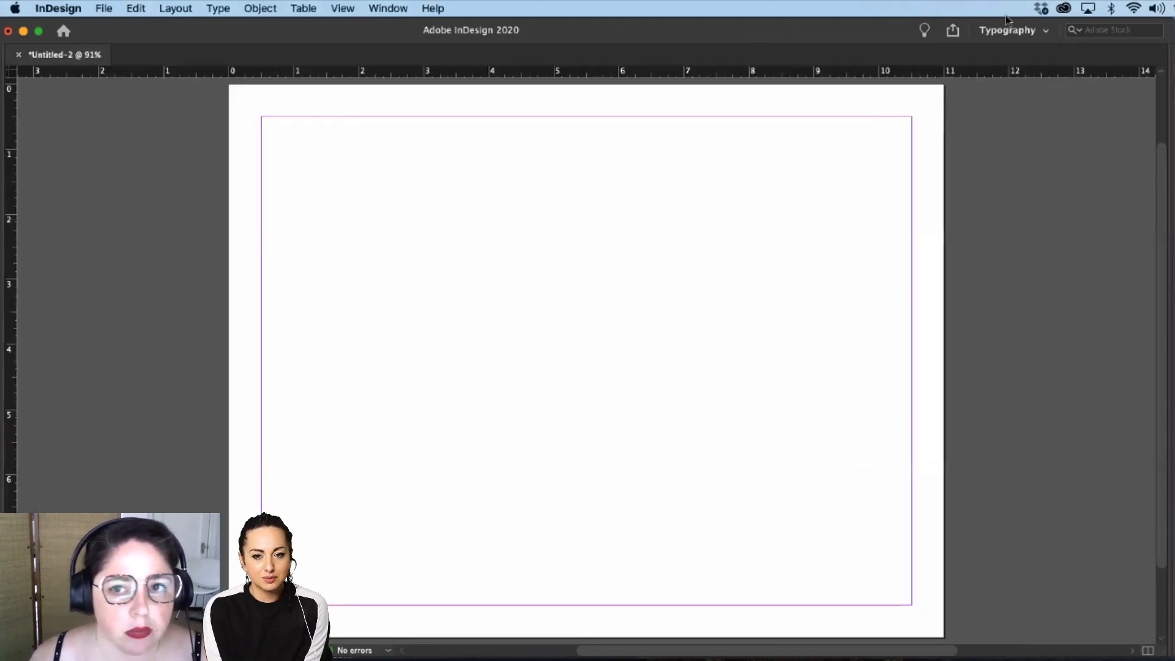
click(1018, 32)
click(1034, 168)
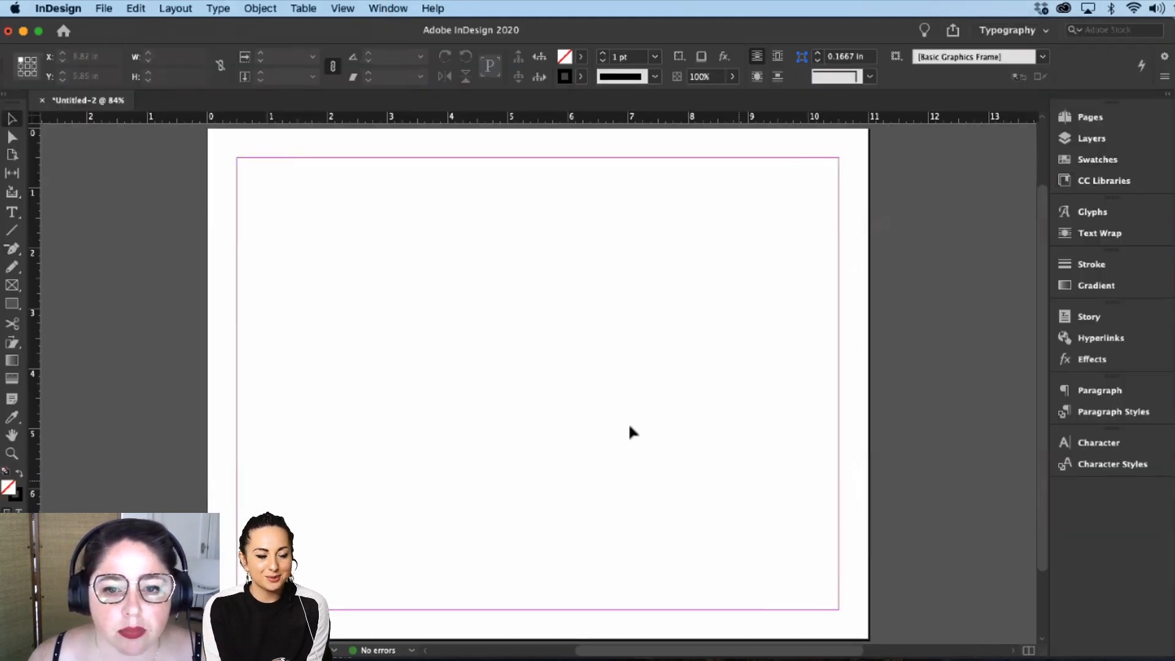
Step: Open the A-Master page and paste the black knocked-out logo from Illustrator onto it
click(1089, 117)
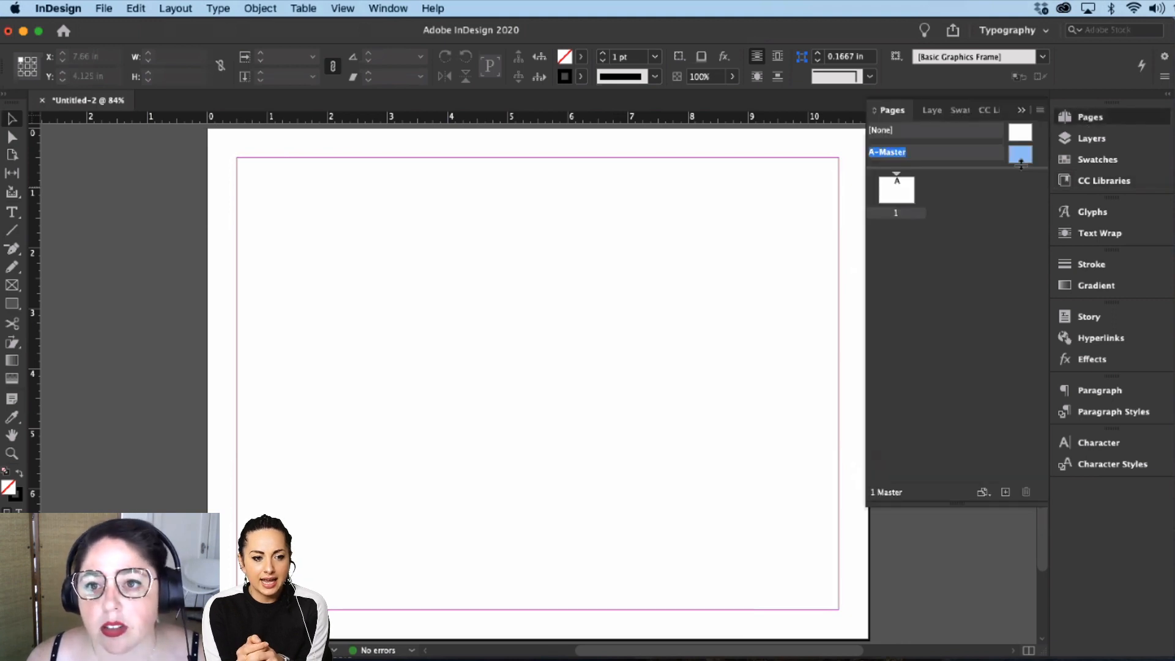
double_click(1020, 154)
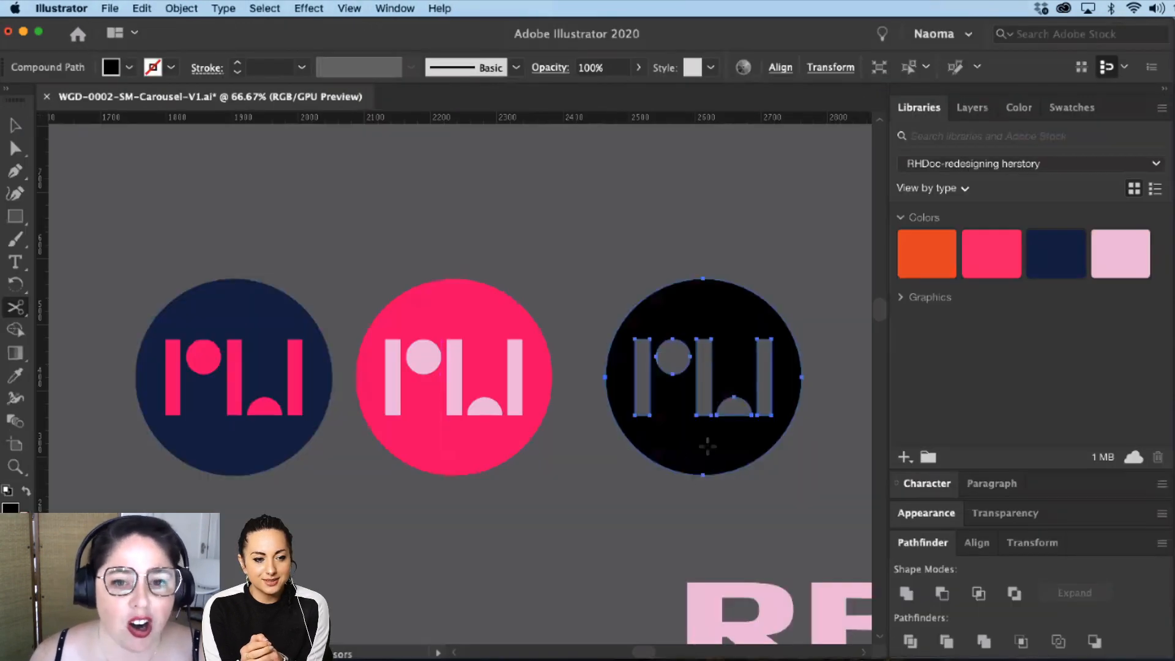
key(super)
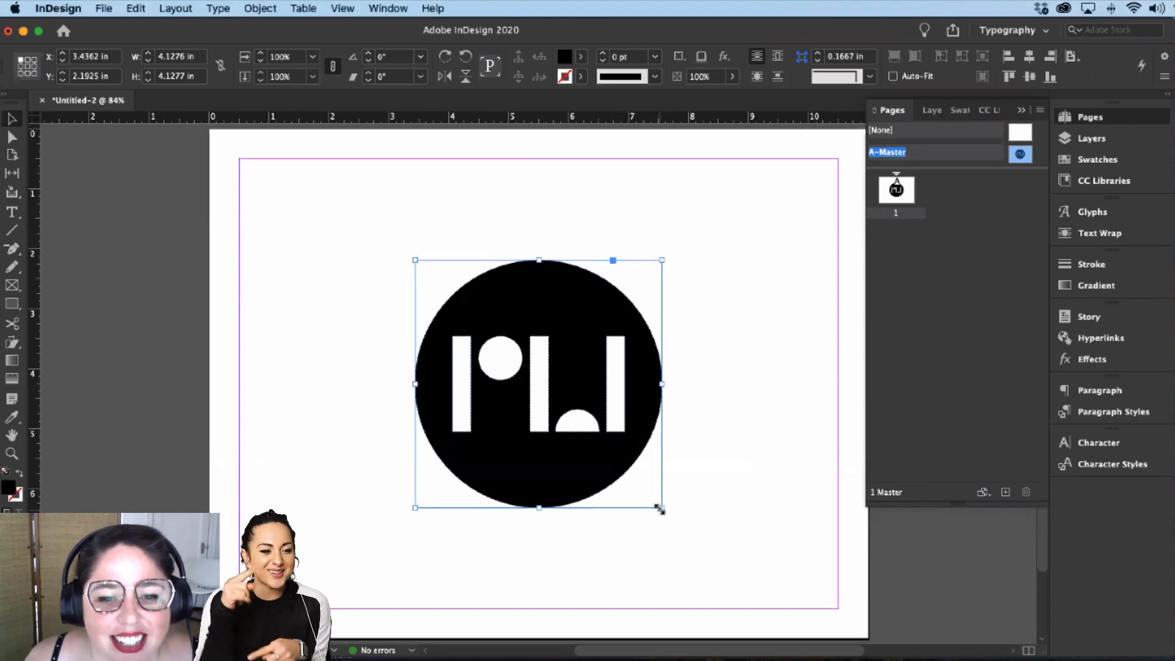
Step: Scale the pasted logo down proportionally to about 0.68 in and place it in the lower-right corner of the page margins
double_click(585, 406)
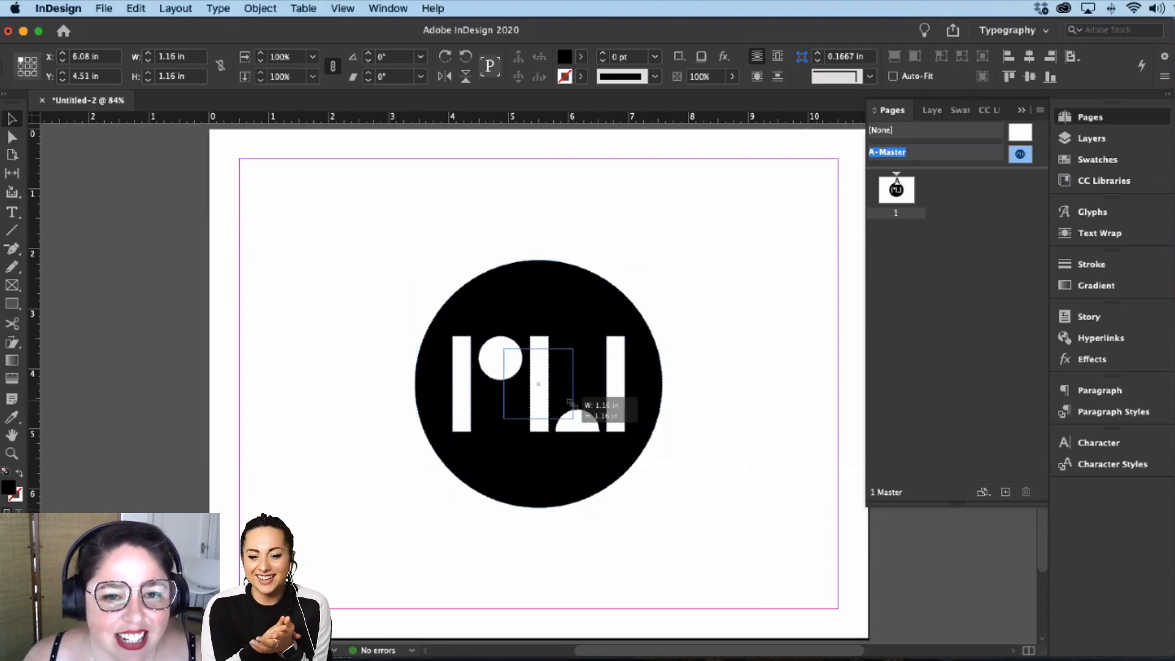
key(super+alt+shift+e)
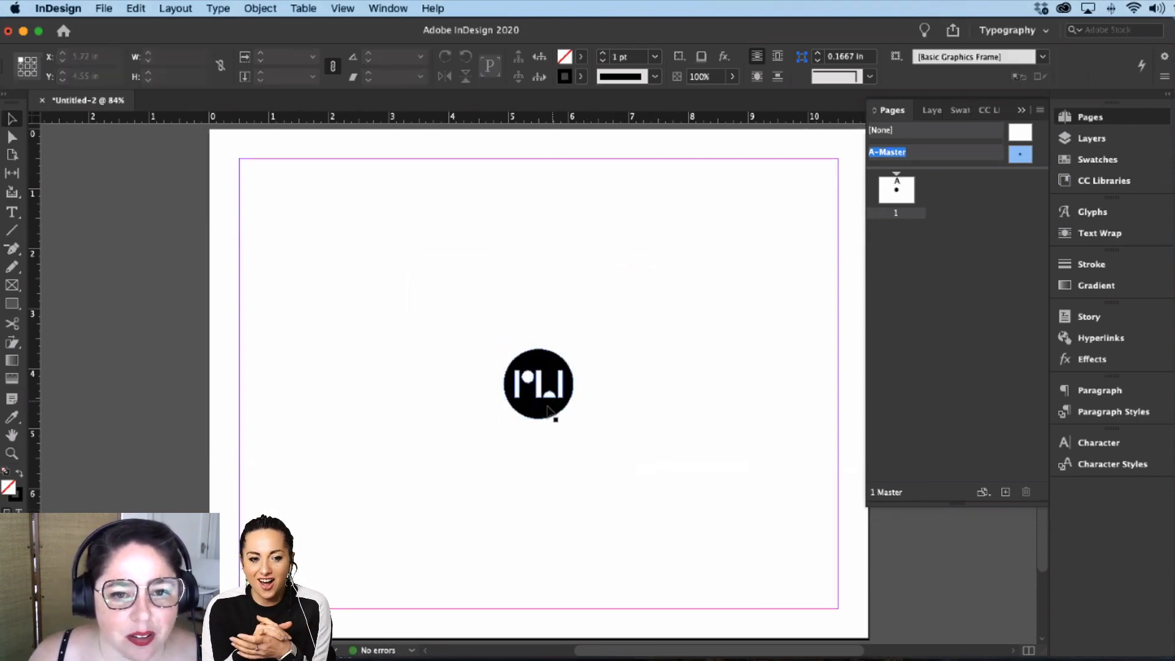
drag(789, 283, 804, 593)
double_click(804, 593)
drag(769, 540, 795, 568)
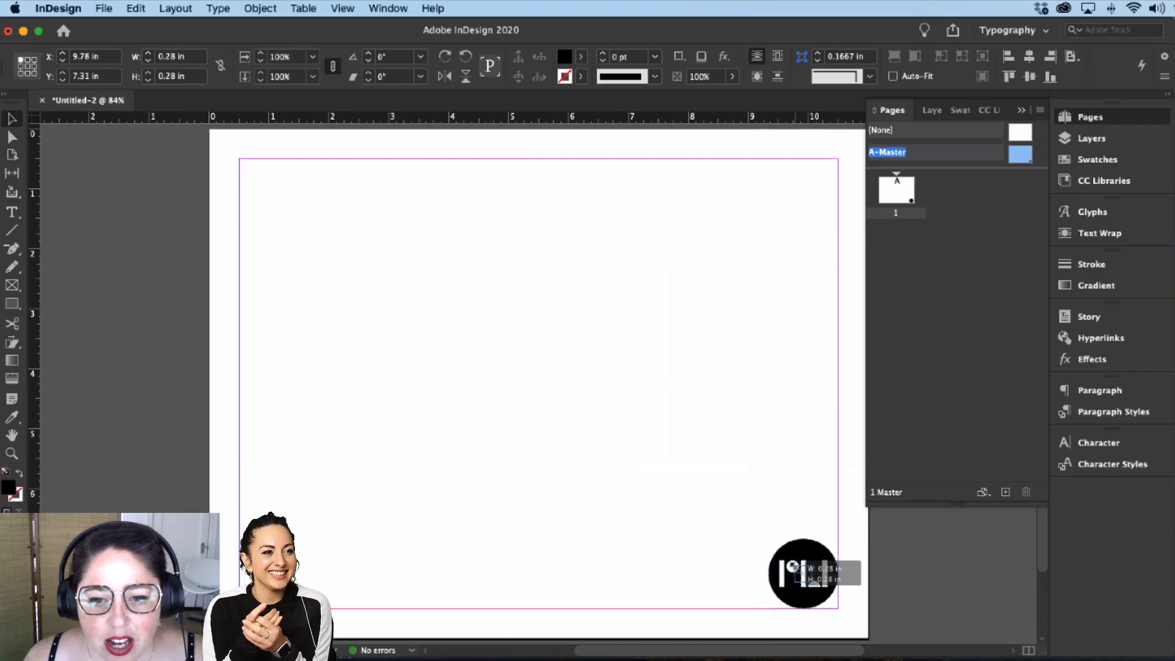
drag(795, 567, 792, 565)
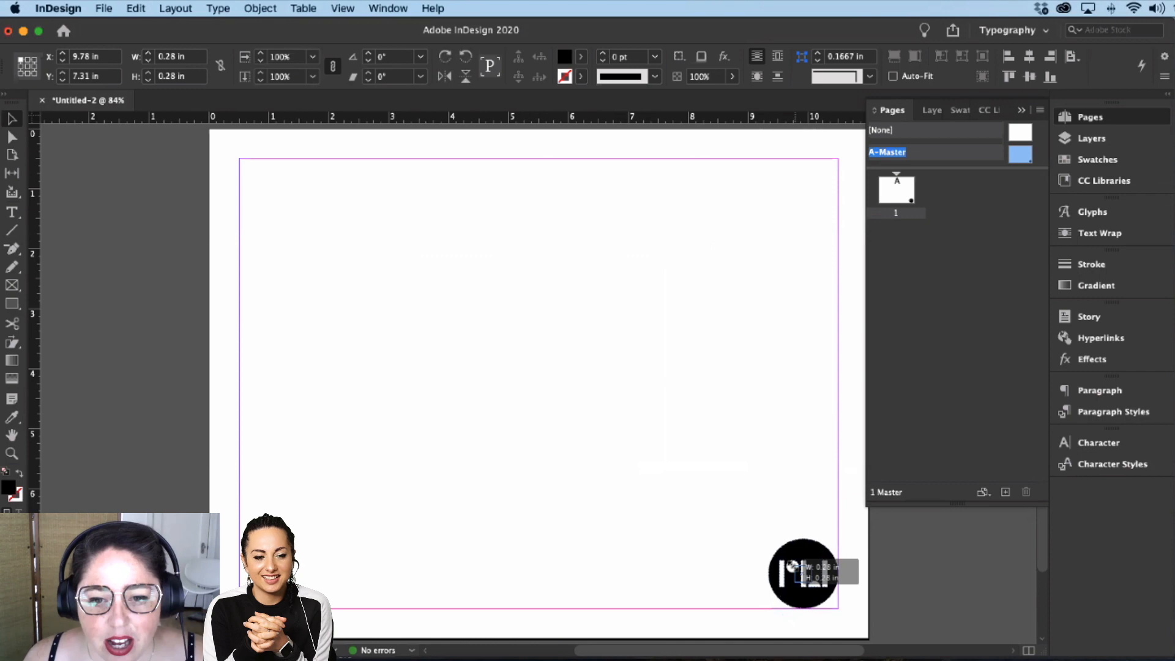
drag(792, 565, 793, 566)
click(477, 407)
Step: Move the logo into the upper-left corner of the page margins and shrink it further, snug against both margin lines
key(super+equal)
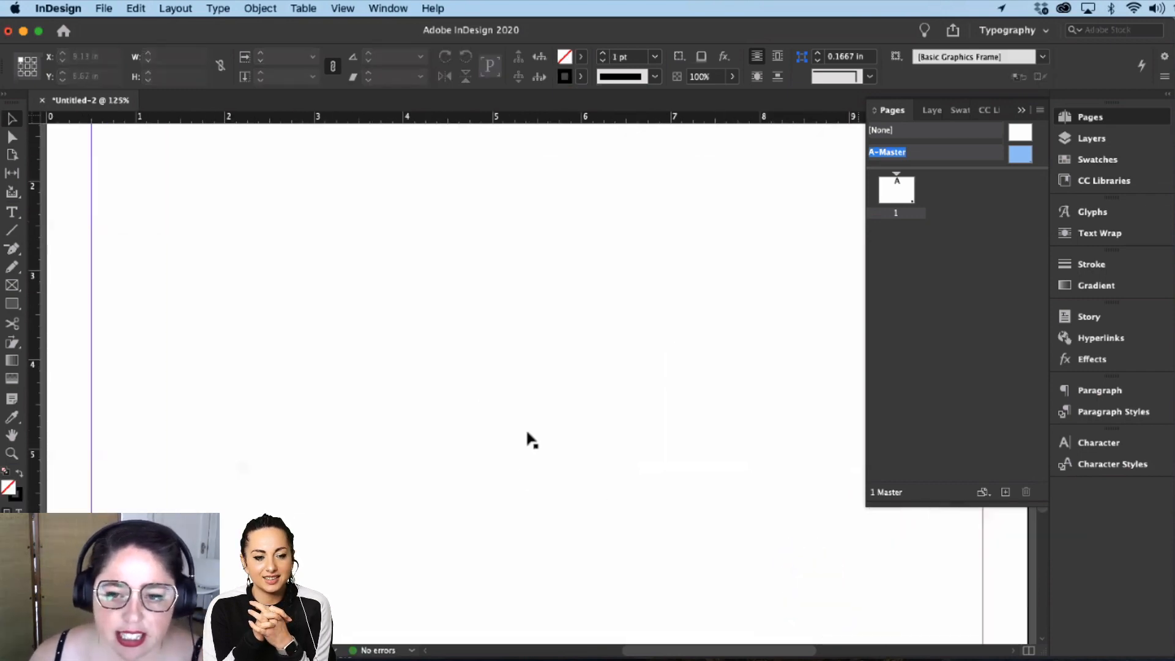
scroll(525, 437, down, 5)
scroll(525, 437, right, 8)
key(super+equal)
key(super+equal)
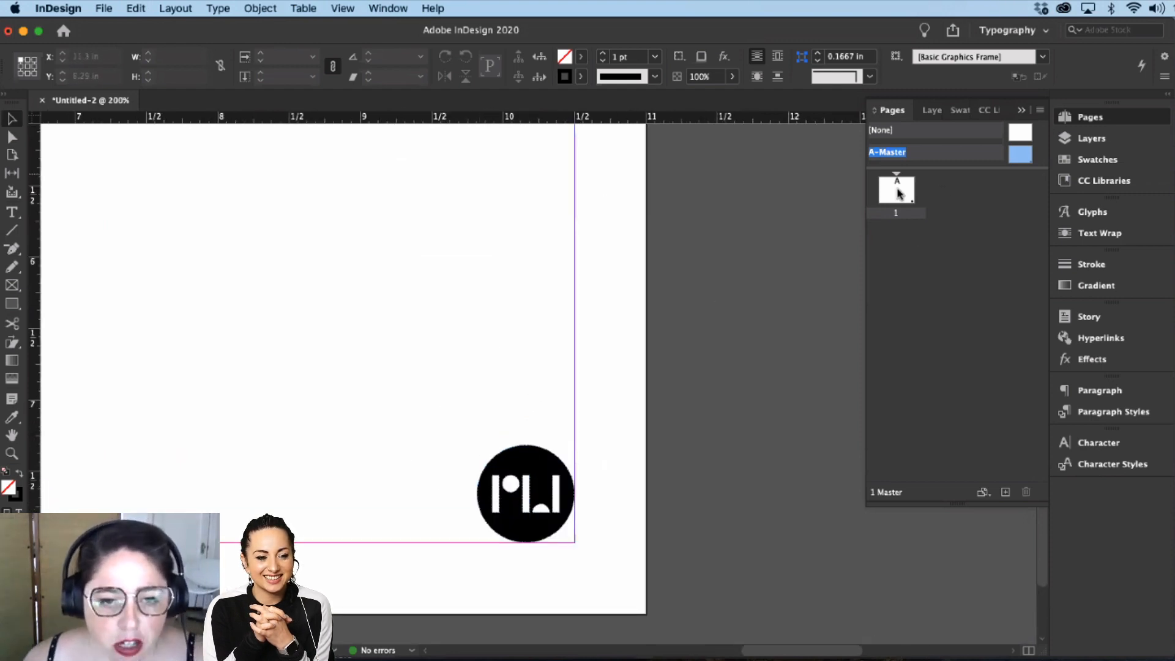
scroll(673, 472, up, 3)
scroll(673, 472, left, 1)
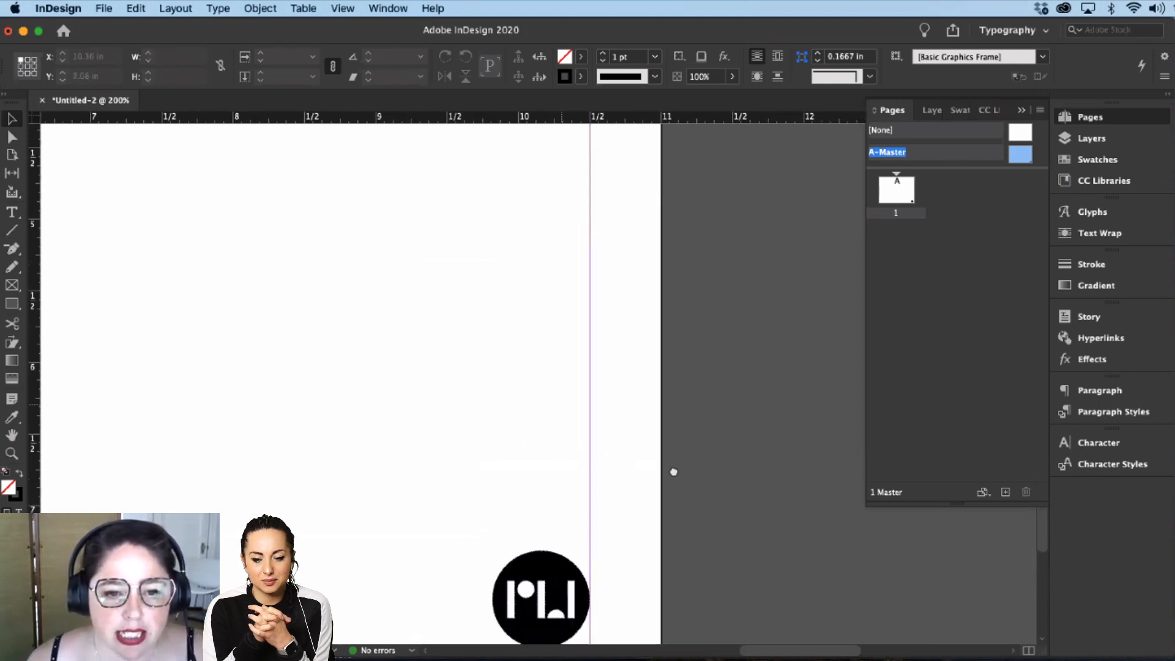
scroll(673, 472, left, 2)
scroll(673, 472, down, 1)
drag(658, 539, 286, 341)
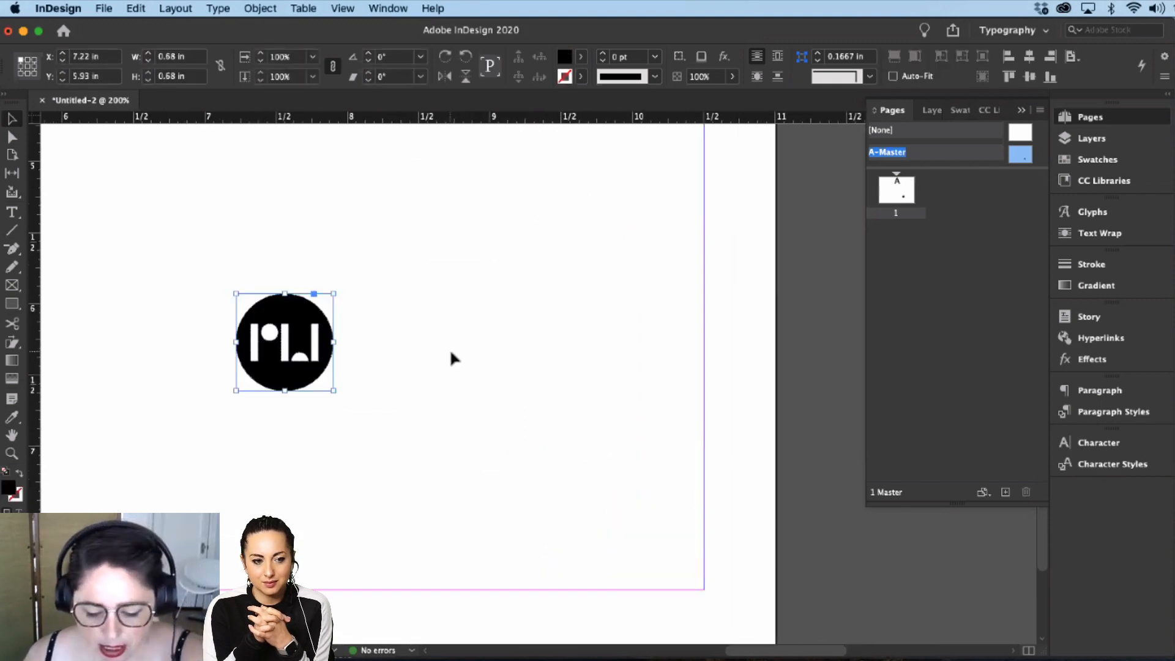
key(super+minus)
key(super+minus)
scroll(728, 624, up, 5)
scroll(729, 624, left, 3)
drag(279, 292, 145, 172)
scroll(248, 456, up, 5)
scroll(248, 456, left, 2)
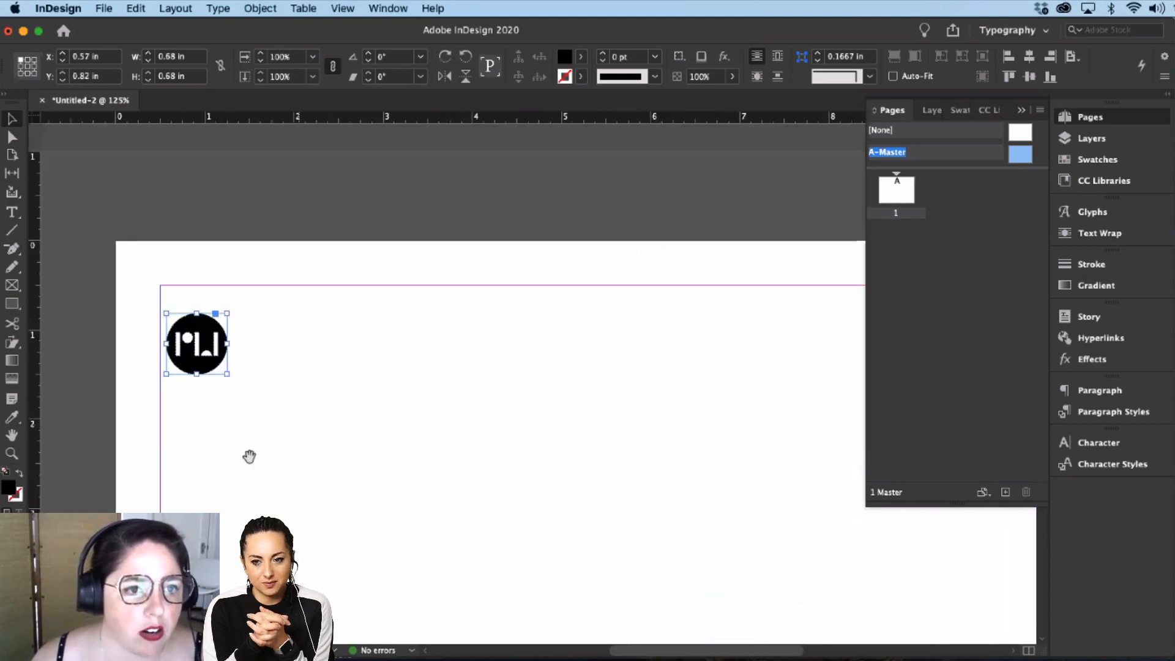
drag(209, 367, 190, 314)
click(205, 366)
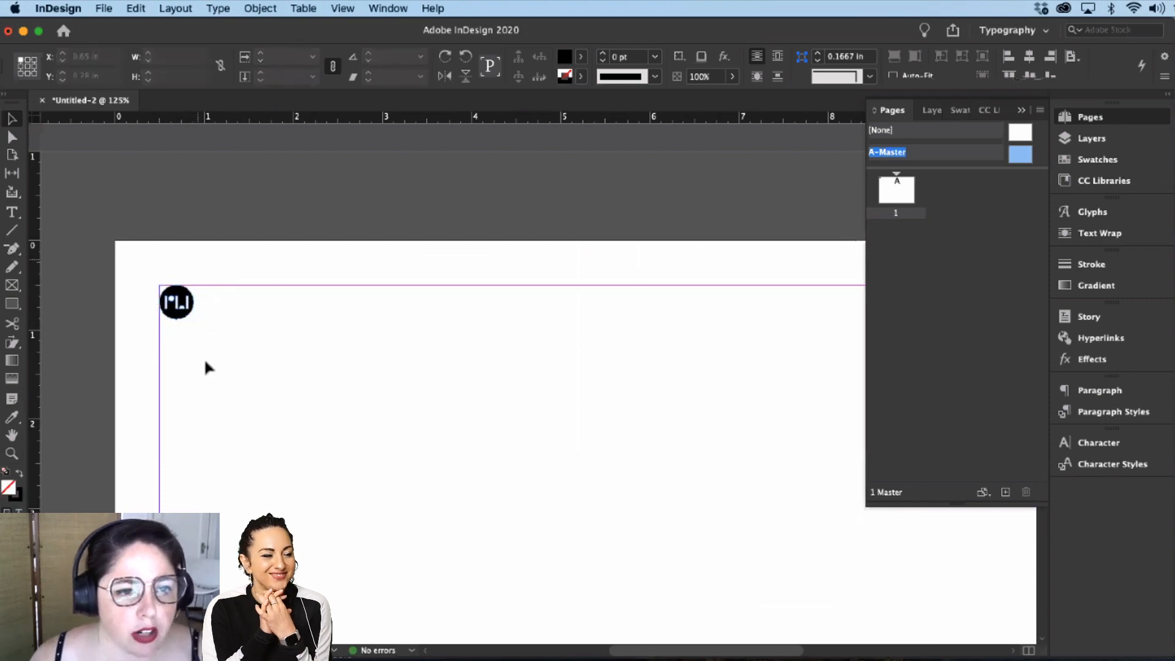
Step: Draw a text frame about 1.04 in wide and 0.3 in tall at the lower-right corner of the page margins
drag(637, 480, 257, 325)
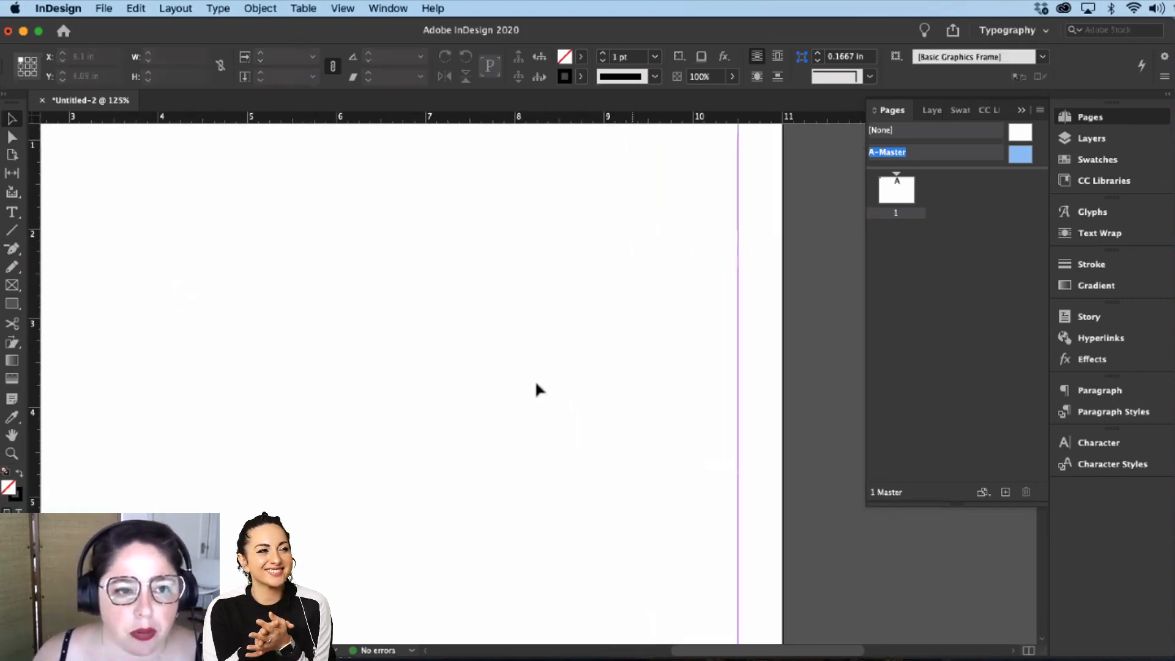
drag(561, 265, 603, 509)
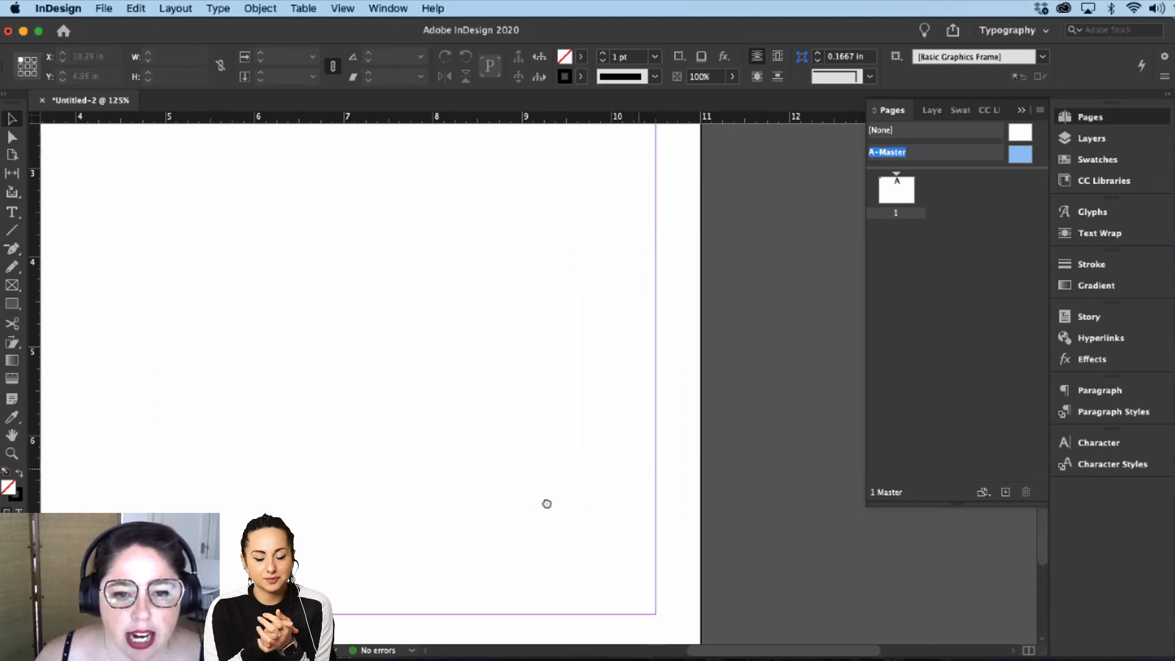
scroll(545, 501, down, 5)
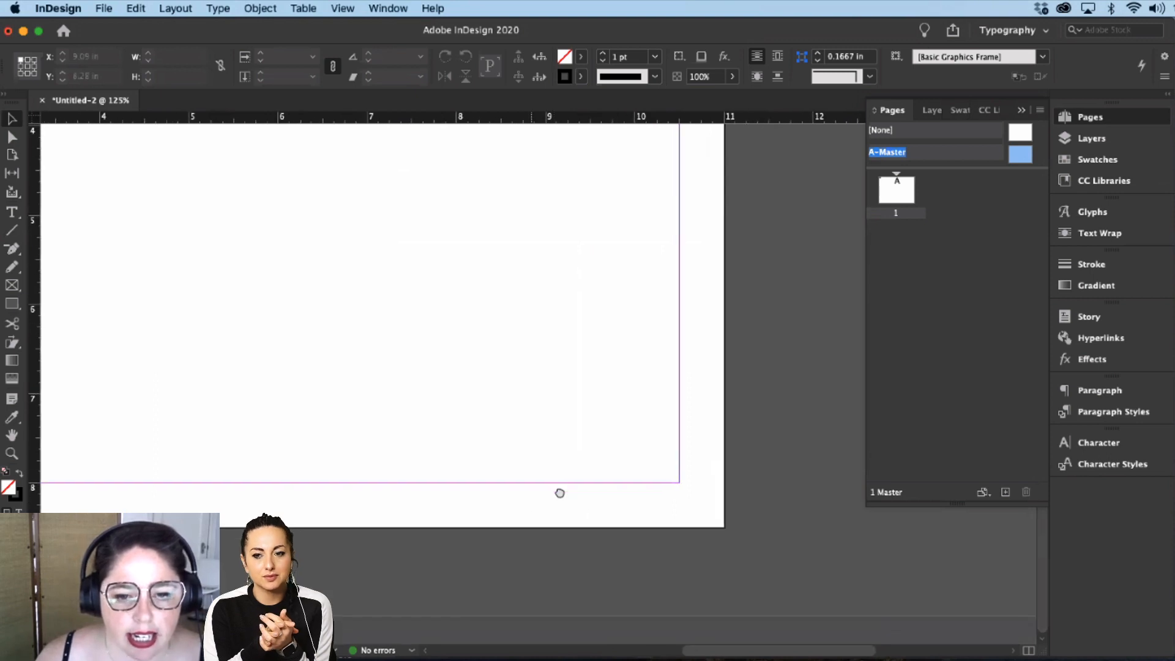
click(175, 8)
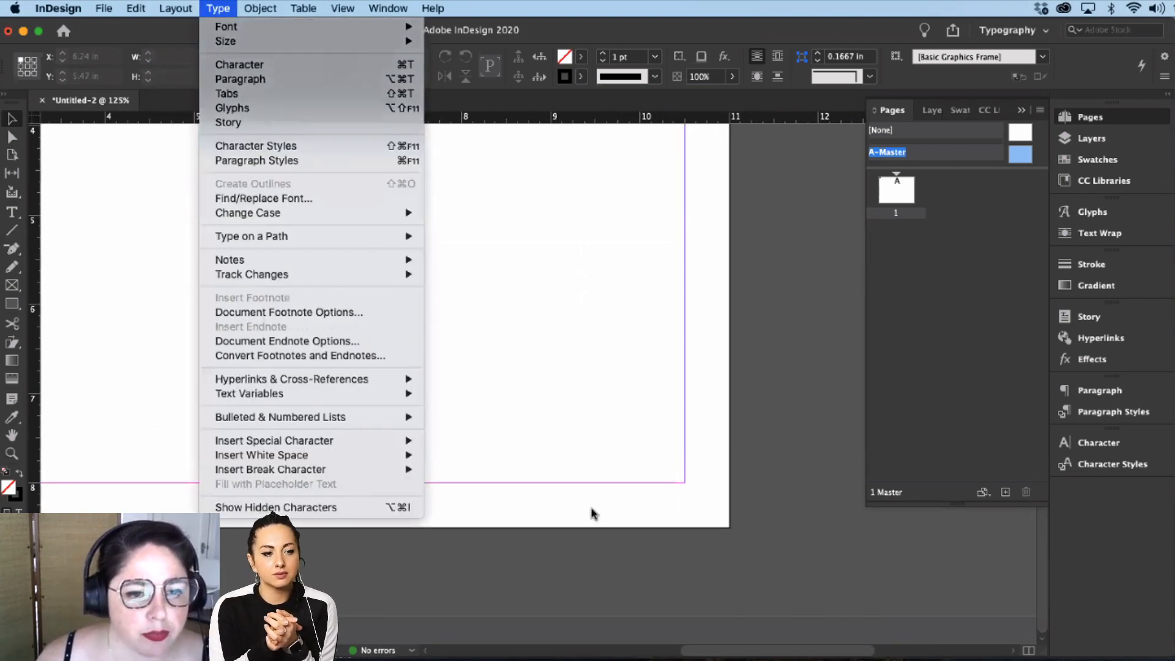
click(585, 446)
drag(602, 439, 666, 477)
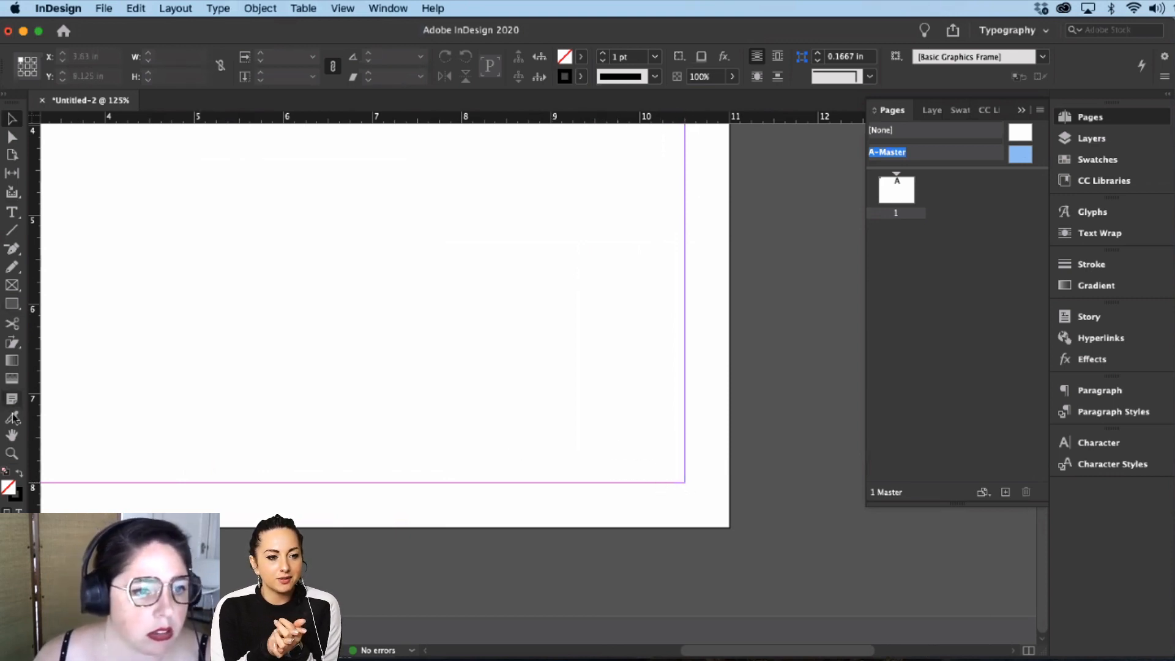
click(12, 324)
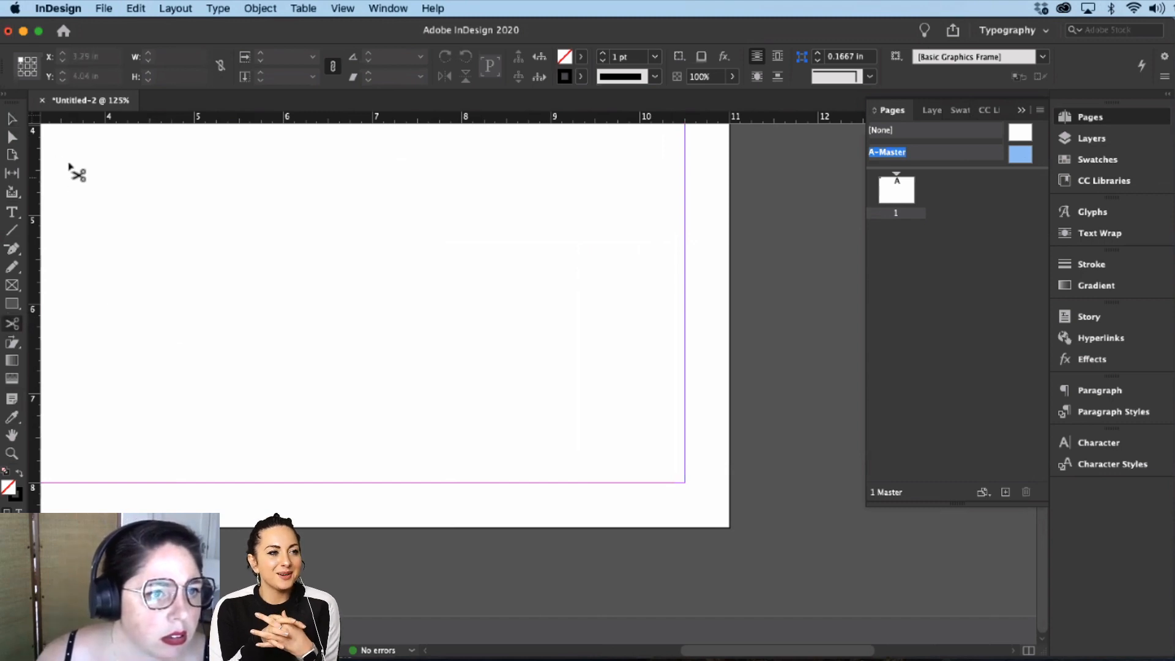
click(11, 119)
click(11, 212)
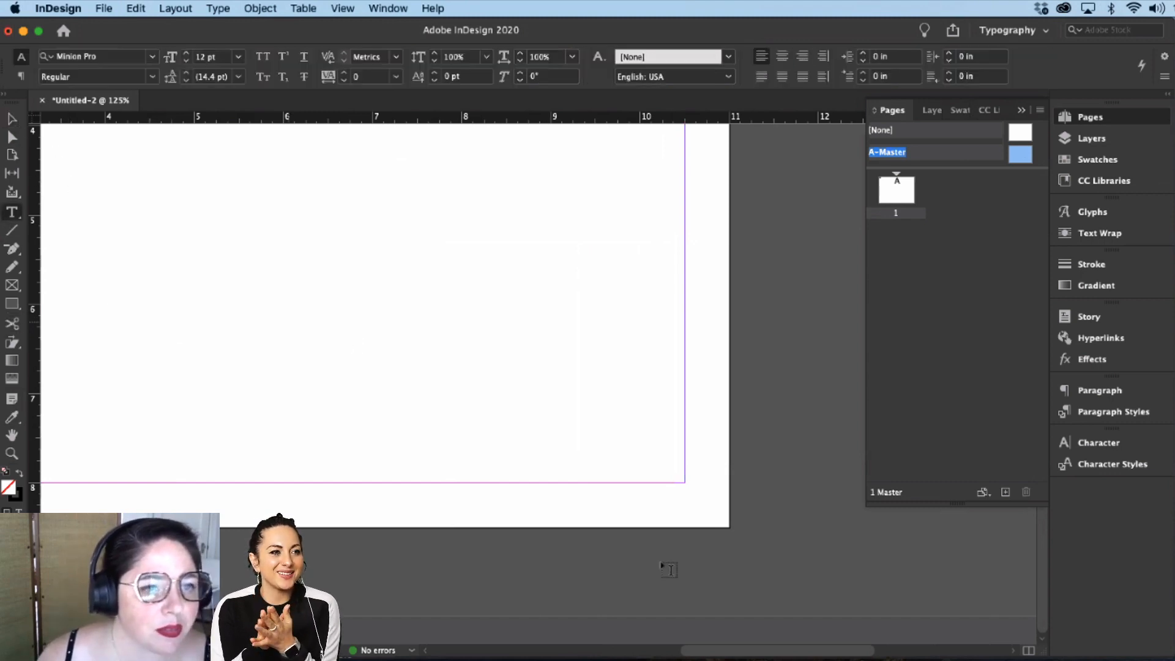
drag(594, 456, 688, 483)
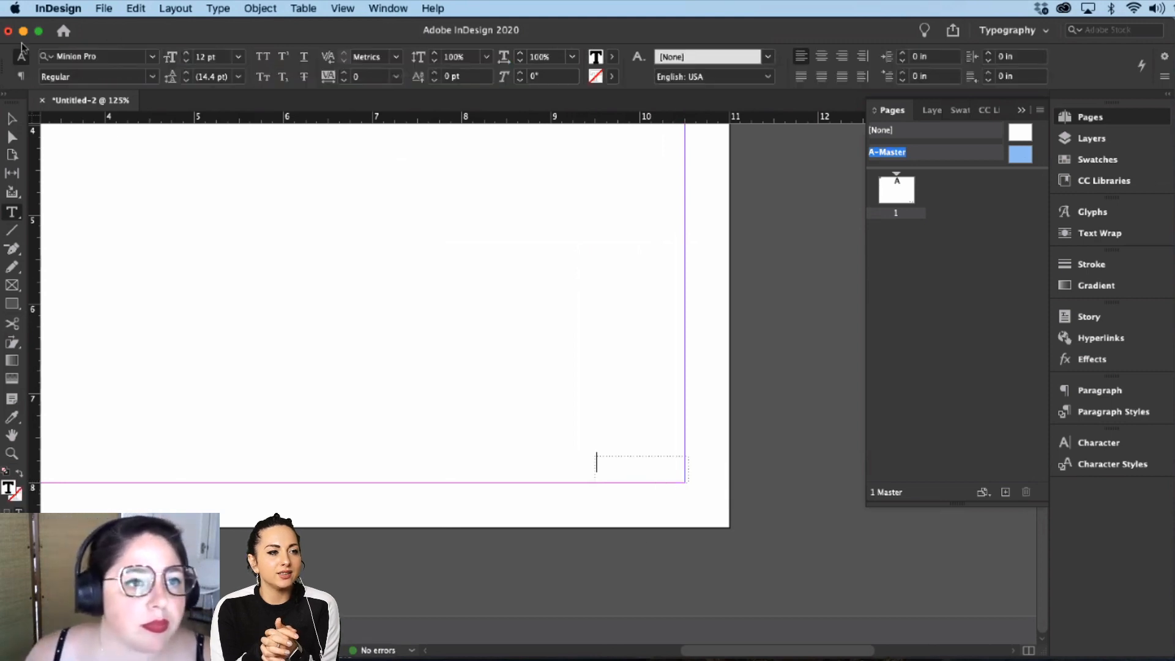
Step: Set the text frame's font to Conductor TEMP Narrow Bold Italic at 9 pt
click(92, 56)
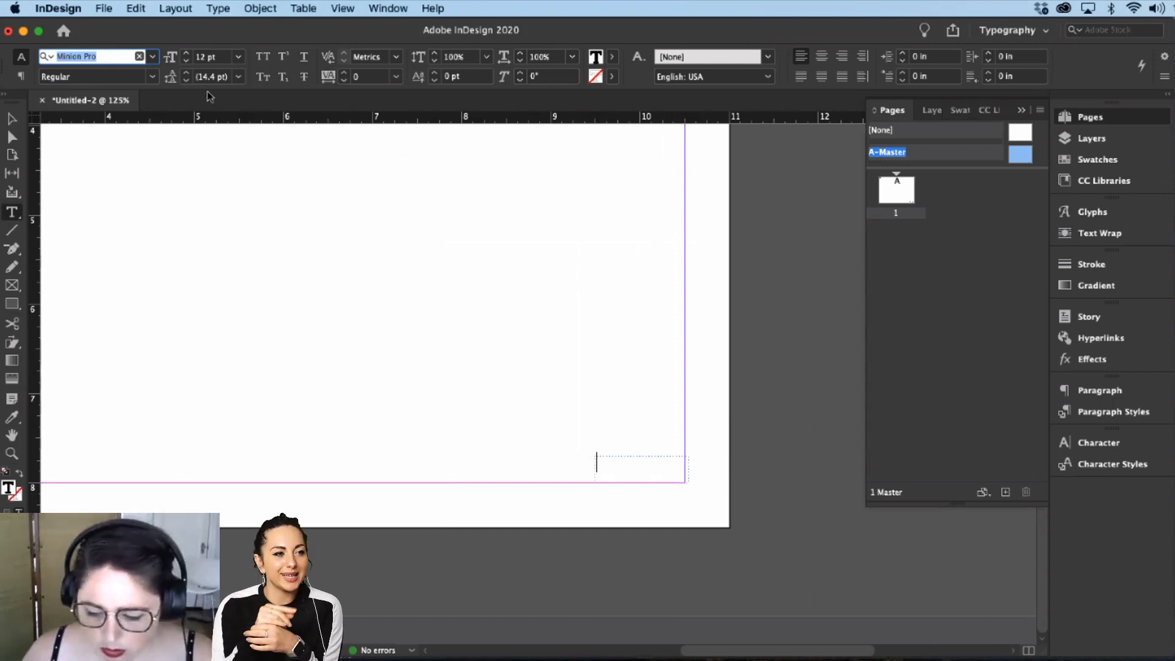
text(c)
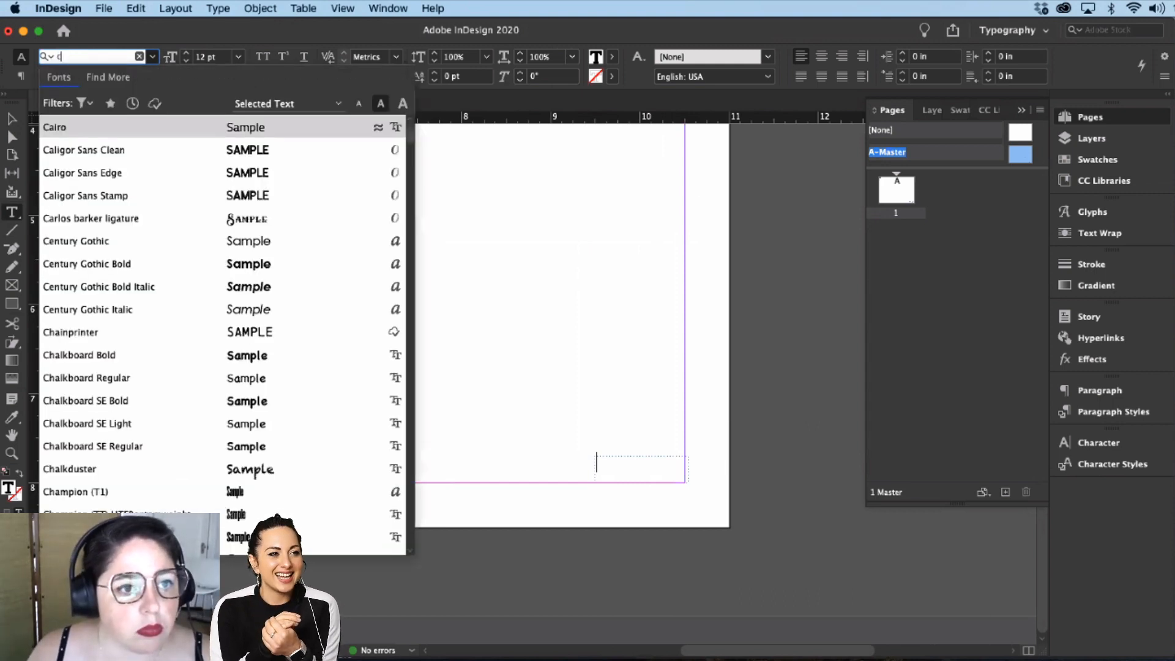
text(on)
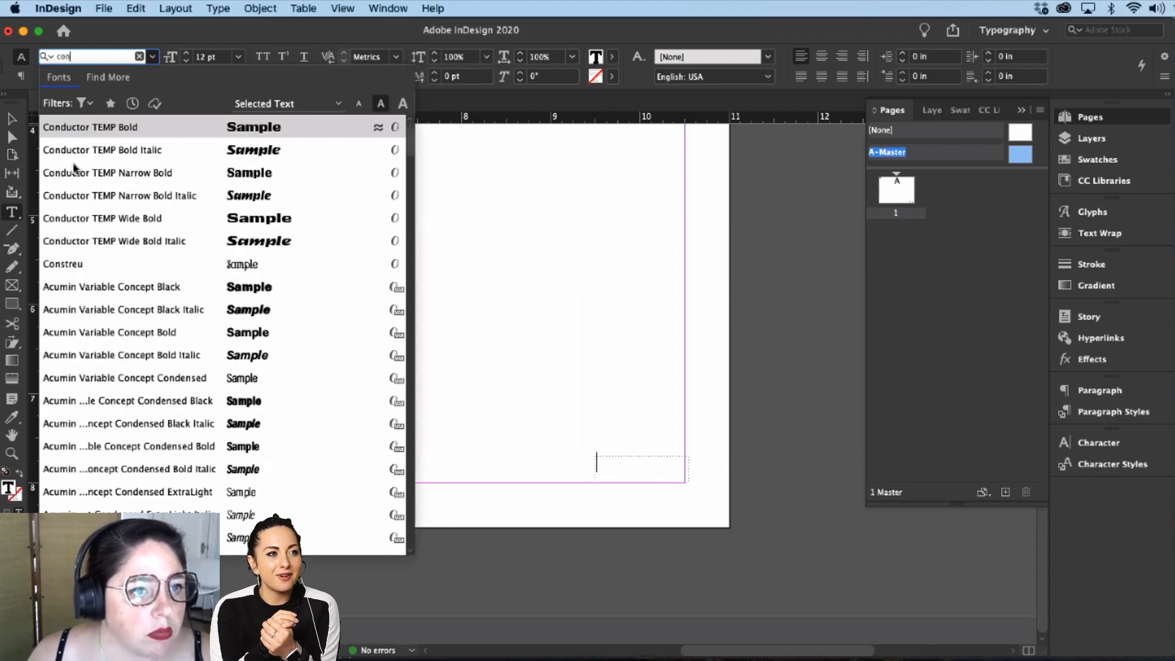
text(du)
key(Down)
key(Down)
key(Down)
key(Down)
key(Down)
key(Down)
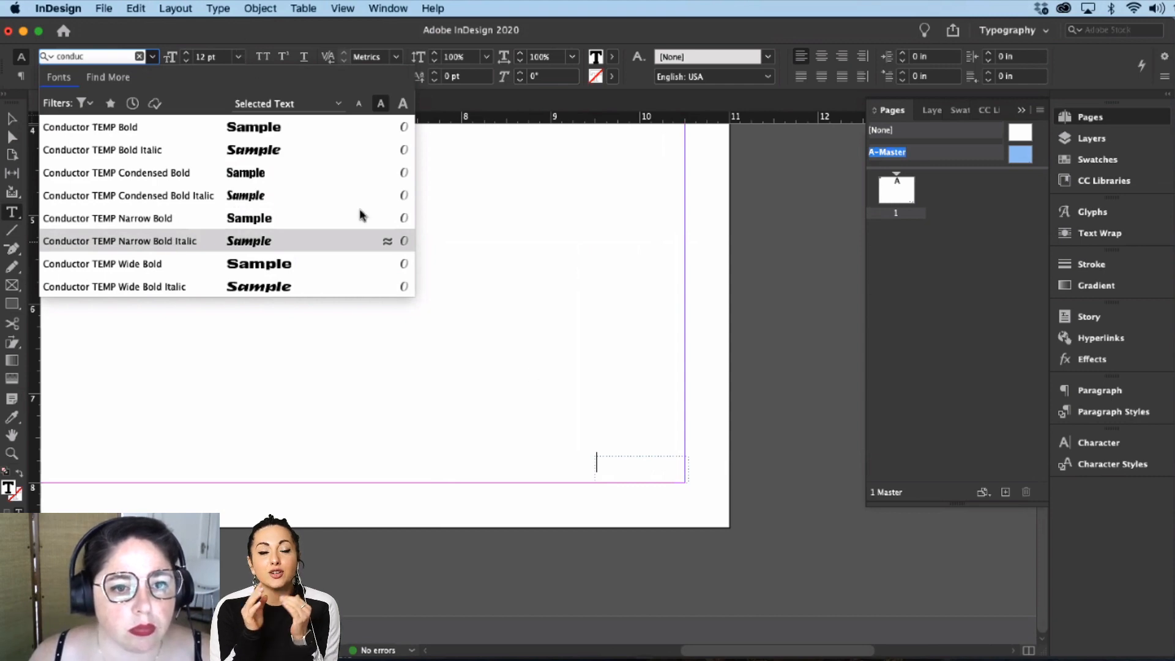
key(Return)
click(240, 57)
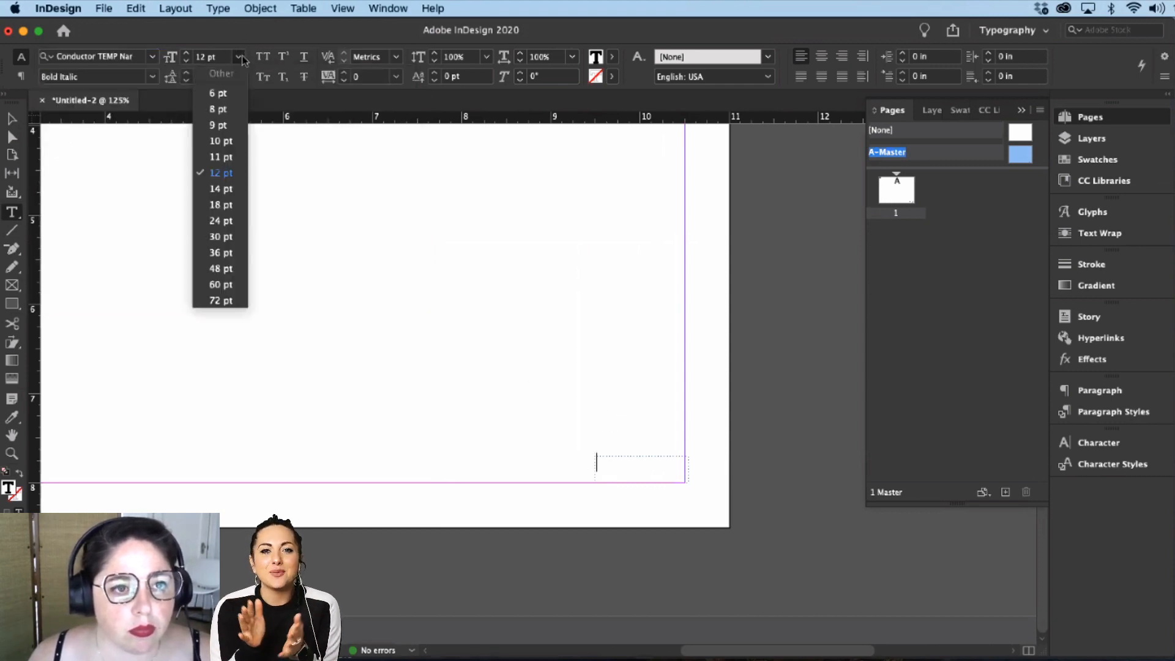
click(218, 125)
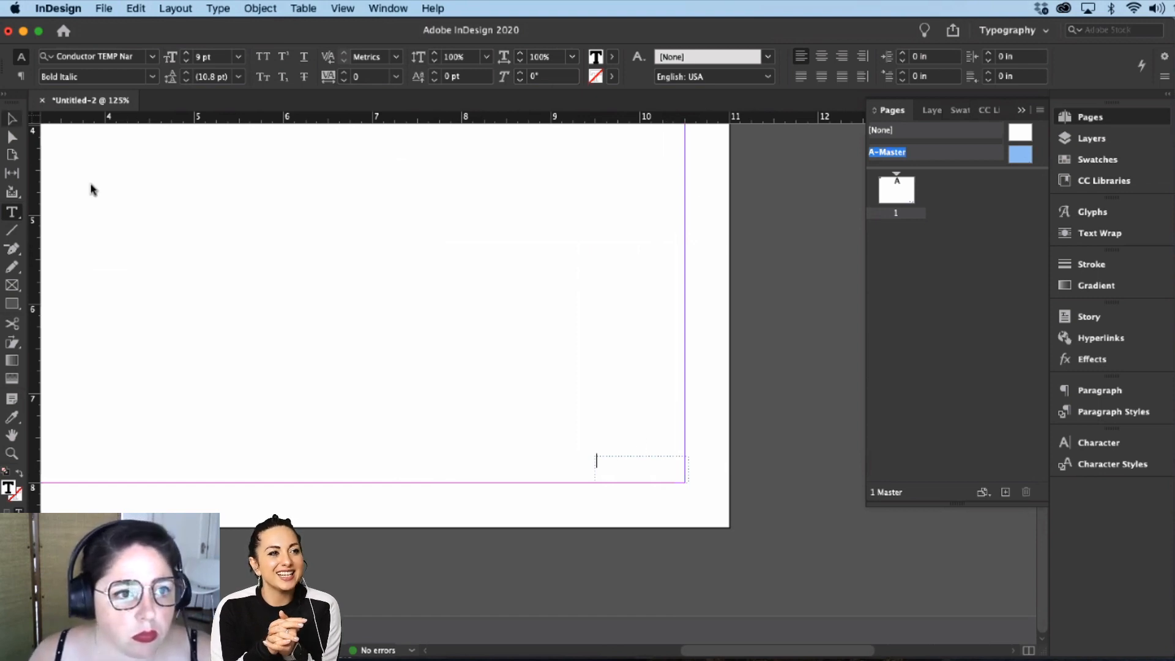
Step: Enter the letter A in the text frame and align it right
click(11, 120)
double_click(615, 463)
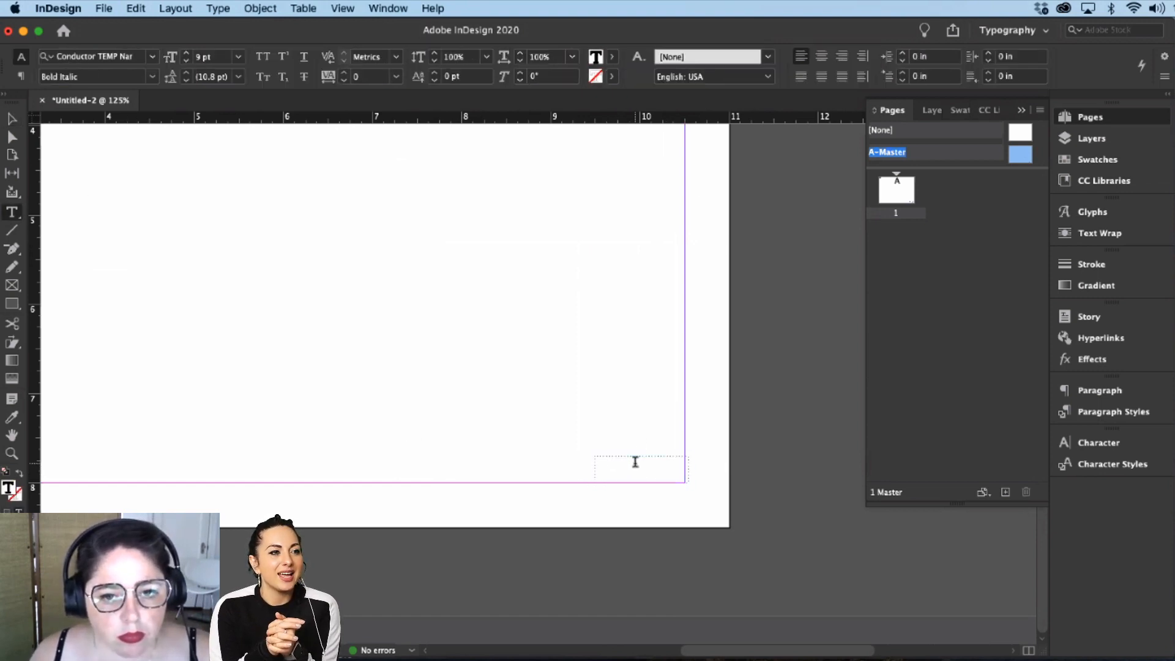
text(A)
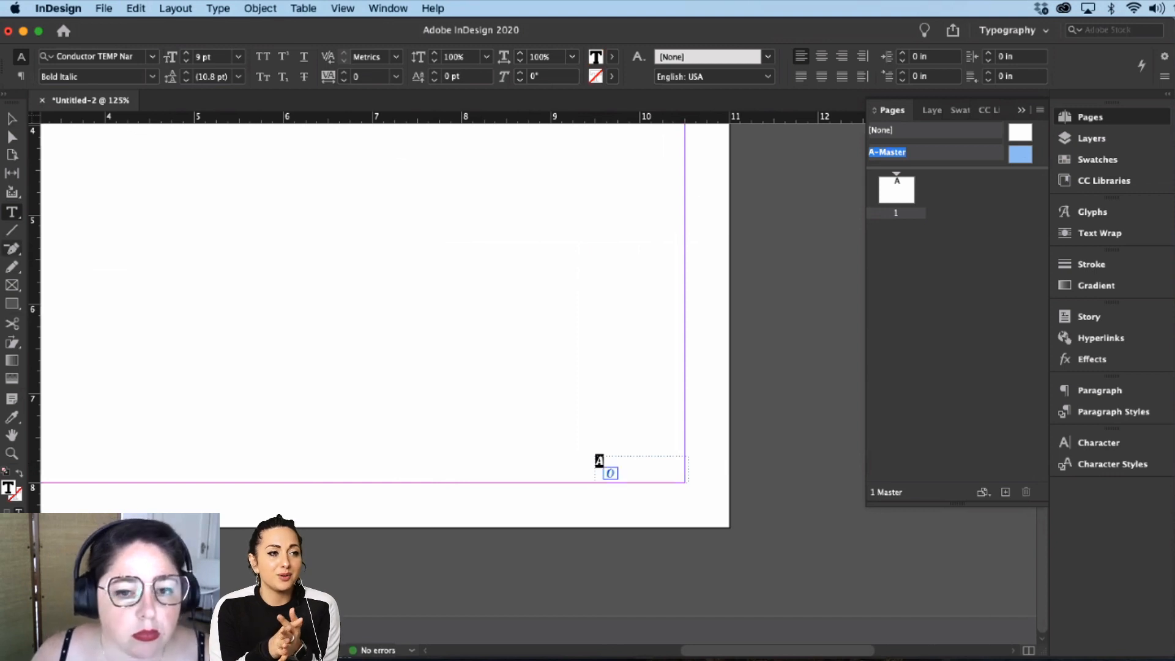
click(843, 57)
Step: Nudge the text frame down across the lower margin line and flush with the right margin, to X 9.4583 in and Y 7.8944 in
key(Escape)
key(Left)
key(Left)
key(Left)
key(Down)
key(Down)
key(Down)
key(Down)
key(Down)
key(Down)
key(Down)
key(Down)
key(Down)
key(Down)
key(Down)
key(Down)
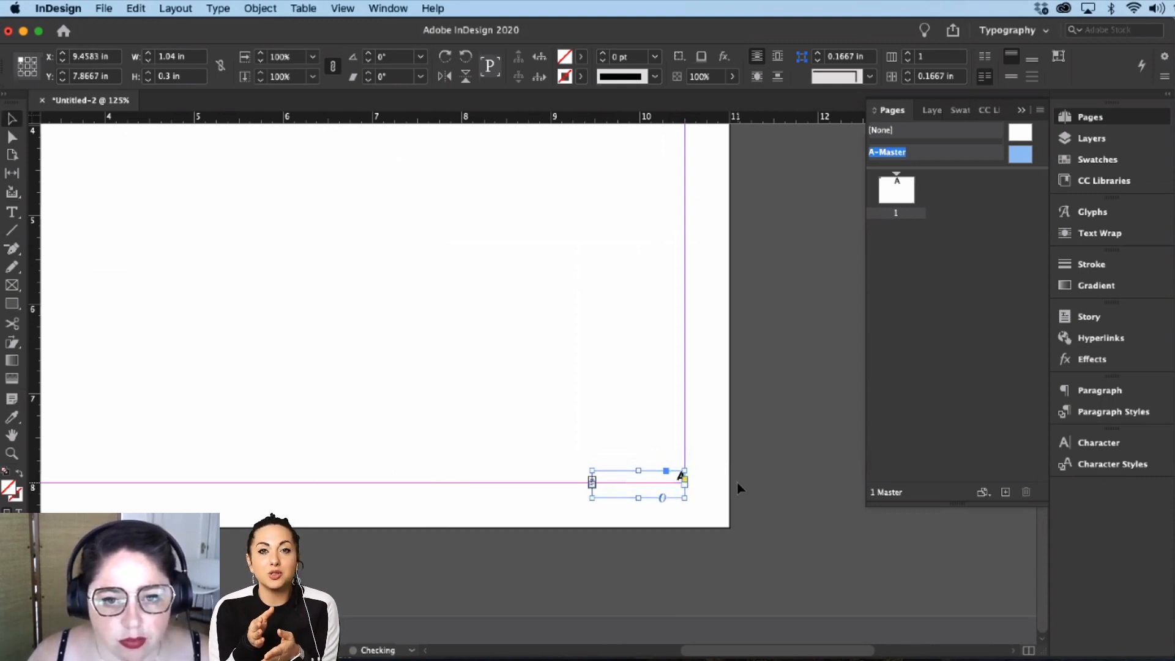
key(Down)
key(Down)
key(Down)
key(Down)
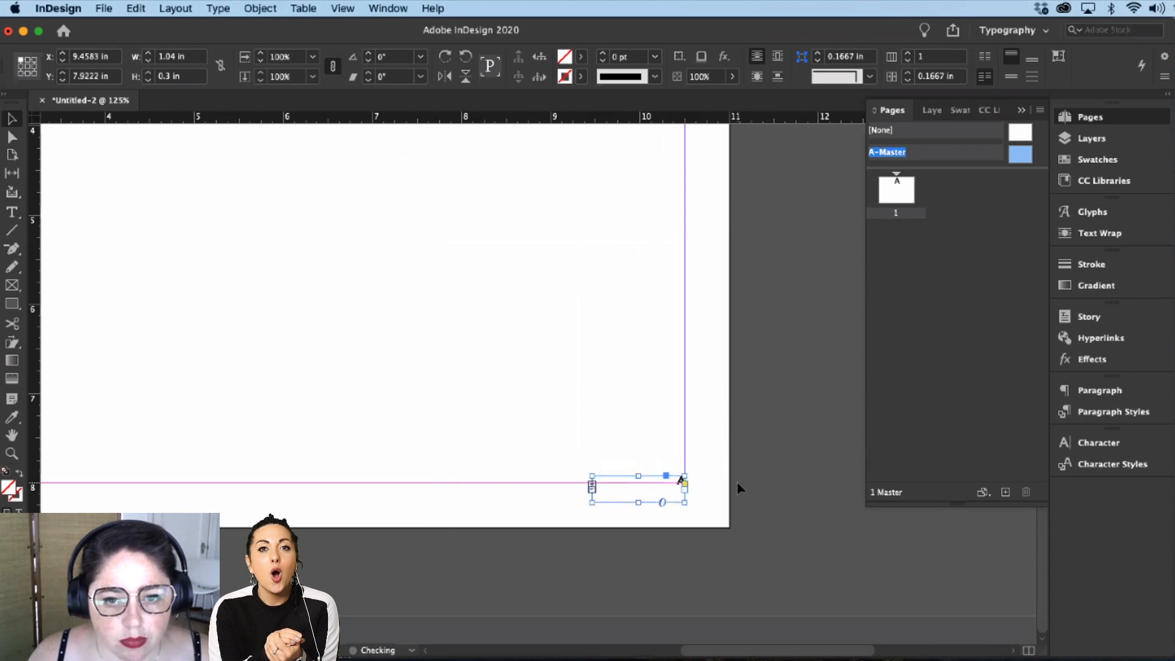
key(Up)
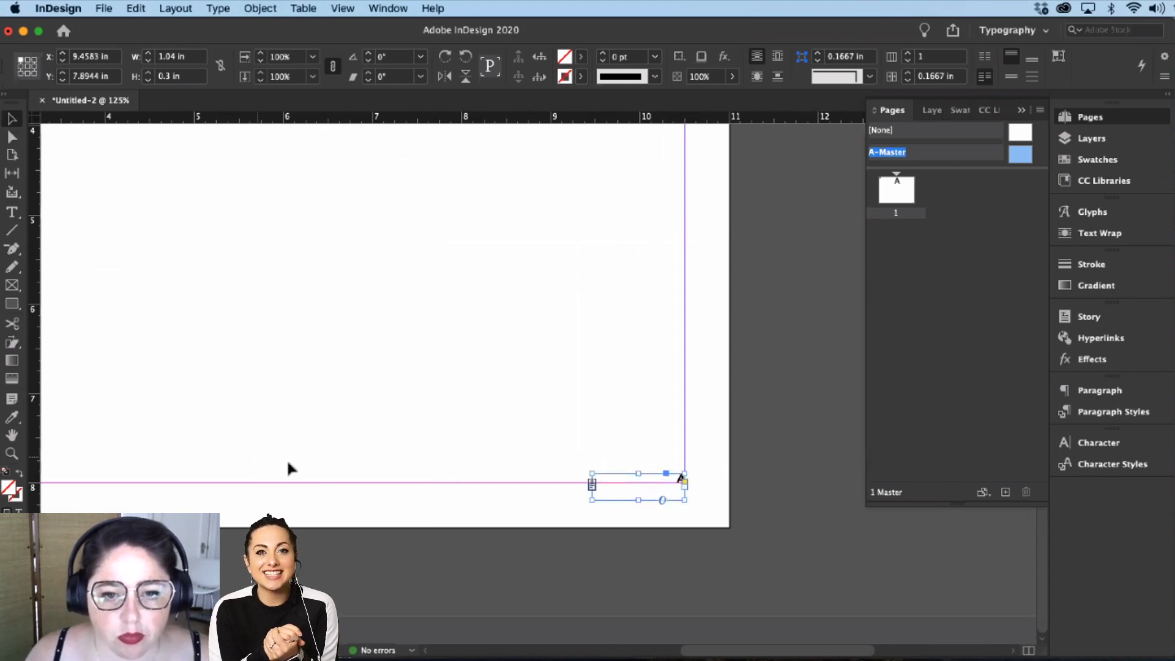
Step: Shrink the text frame around the letter A to about 0.62 in wide and 0.11 in tall
click(593, 517)
click(589, 498)
drag(593, 501, 629, 483)
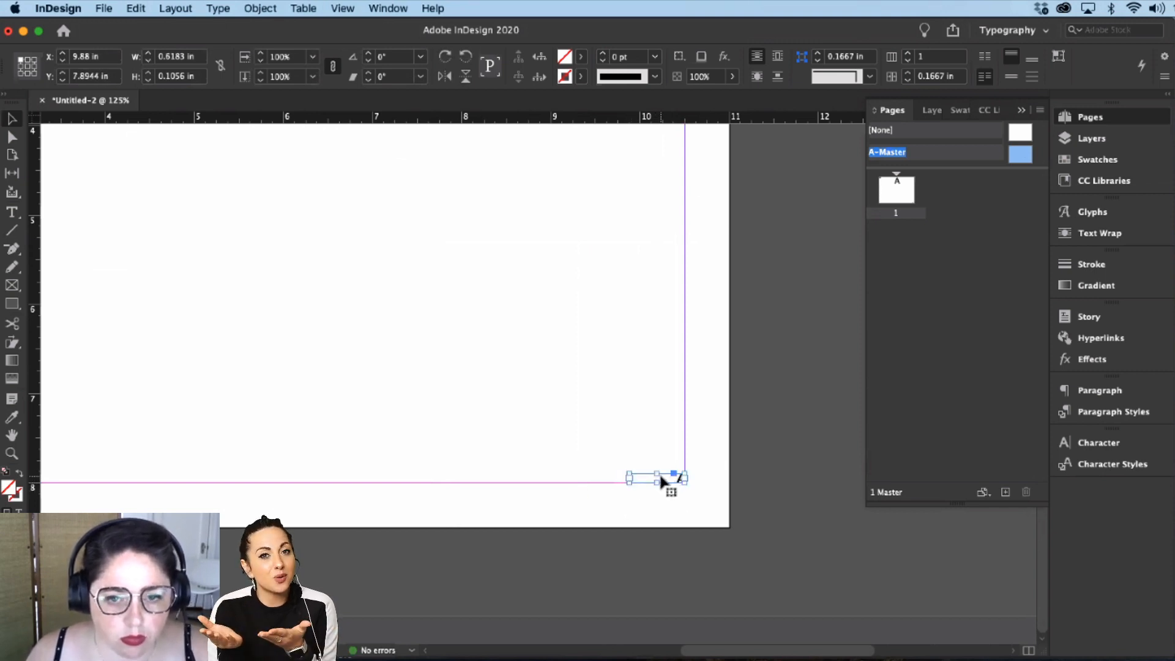
Step: Try applying automatic list numbering to the letter A in the small text frame, and undo it
double_click(662, 479)
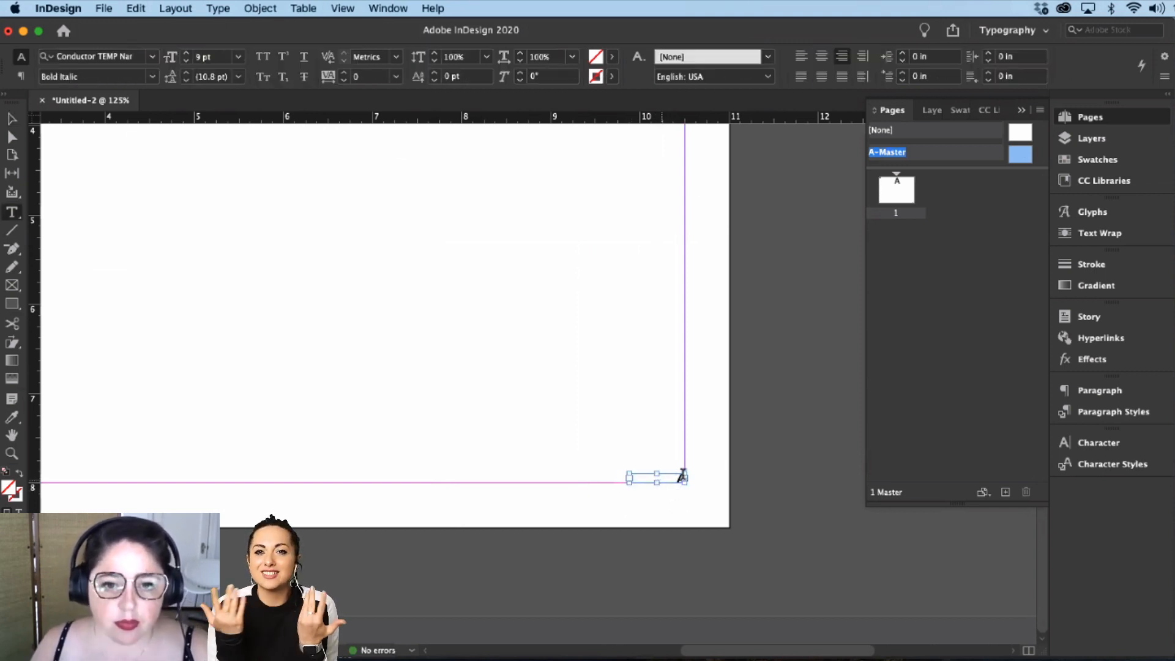
click(218, 8)
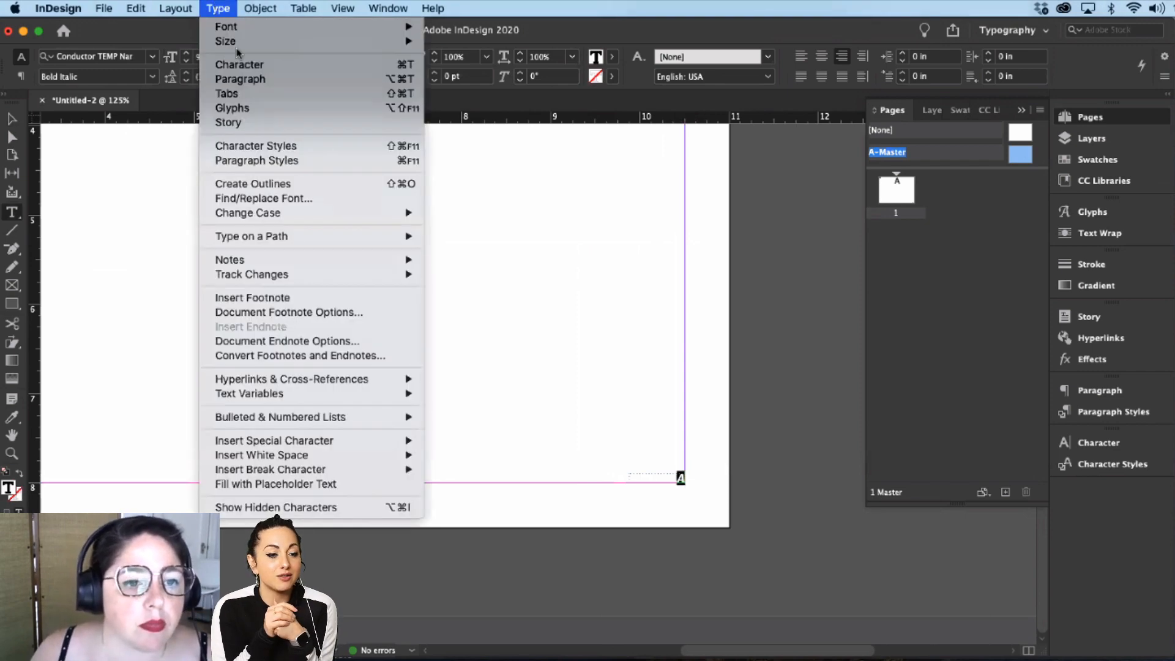
mouse_move(264, 417)
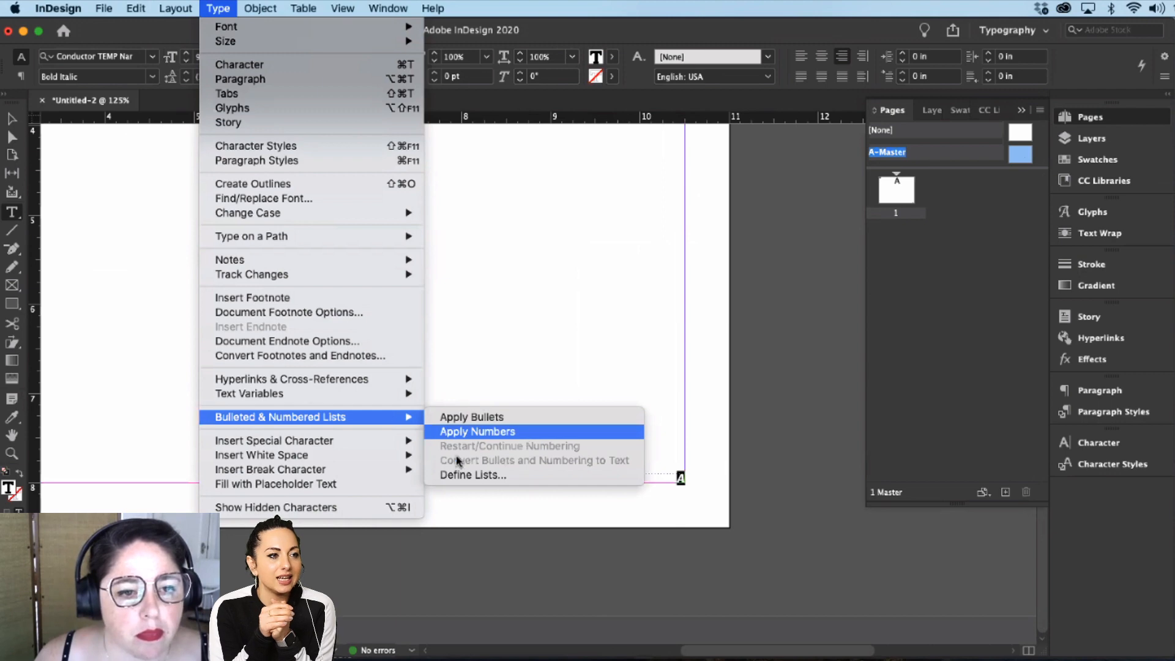
click(508, 434)
key(super+z)
Step: Replace the letter A in the lower-corner text frame on A-Master with the Current Page Number marker
click(226, 10)
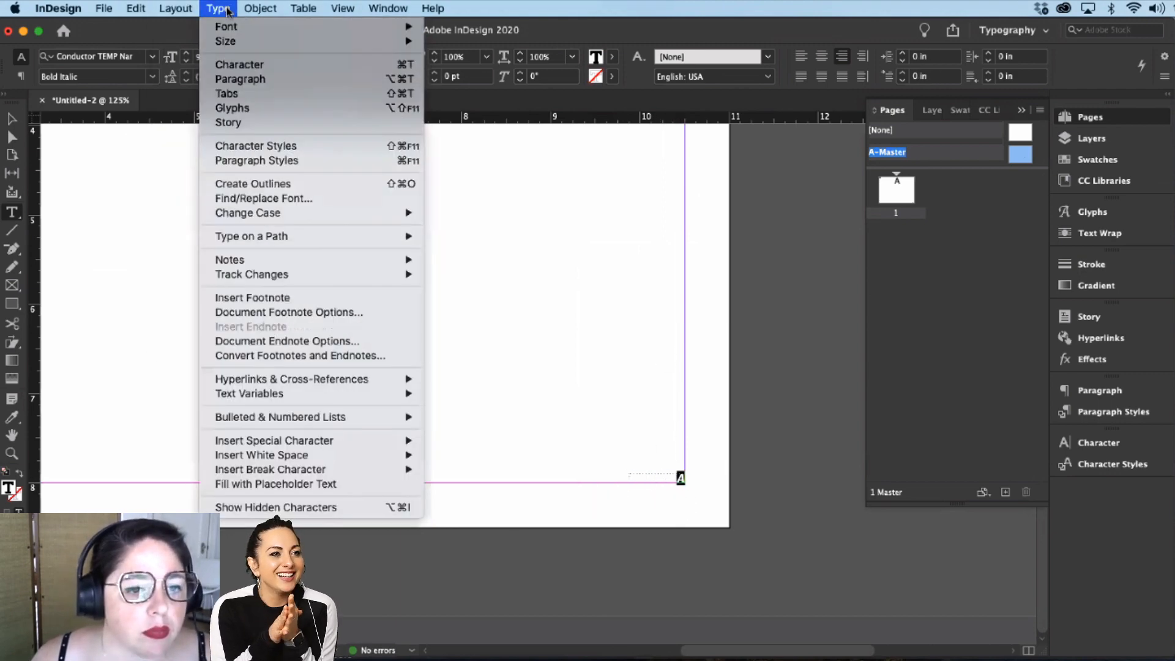
mouse_move(311, 416)
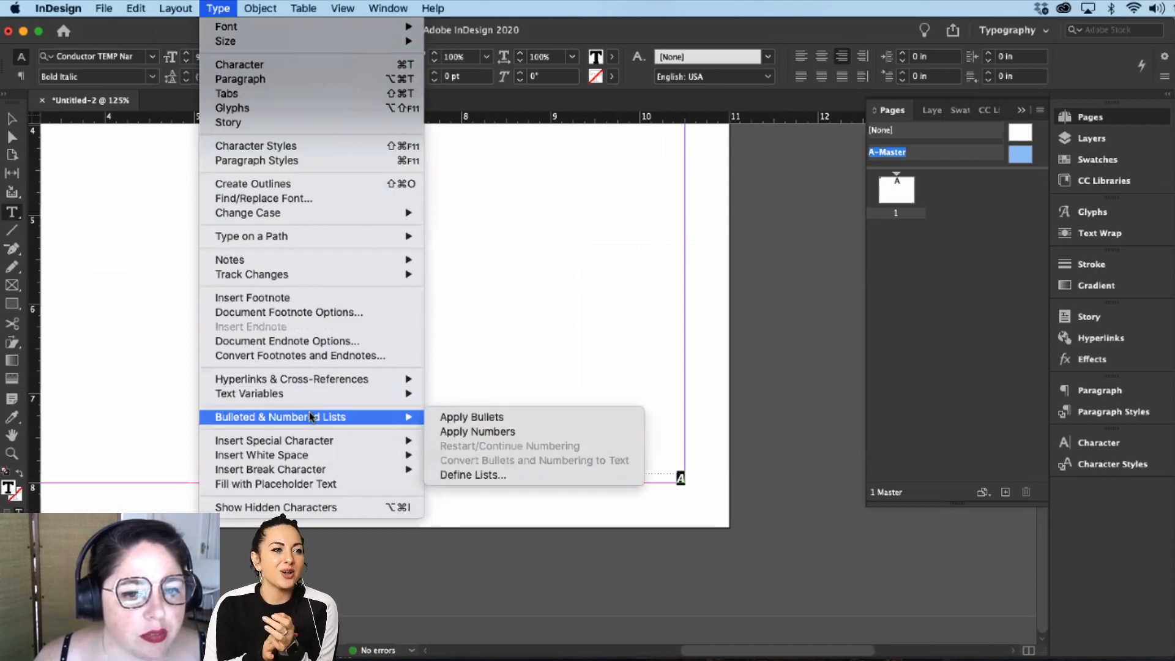
mouse_move(392, 442)
mouse_move(488, 464)
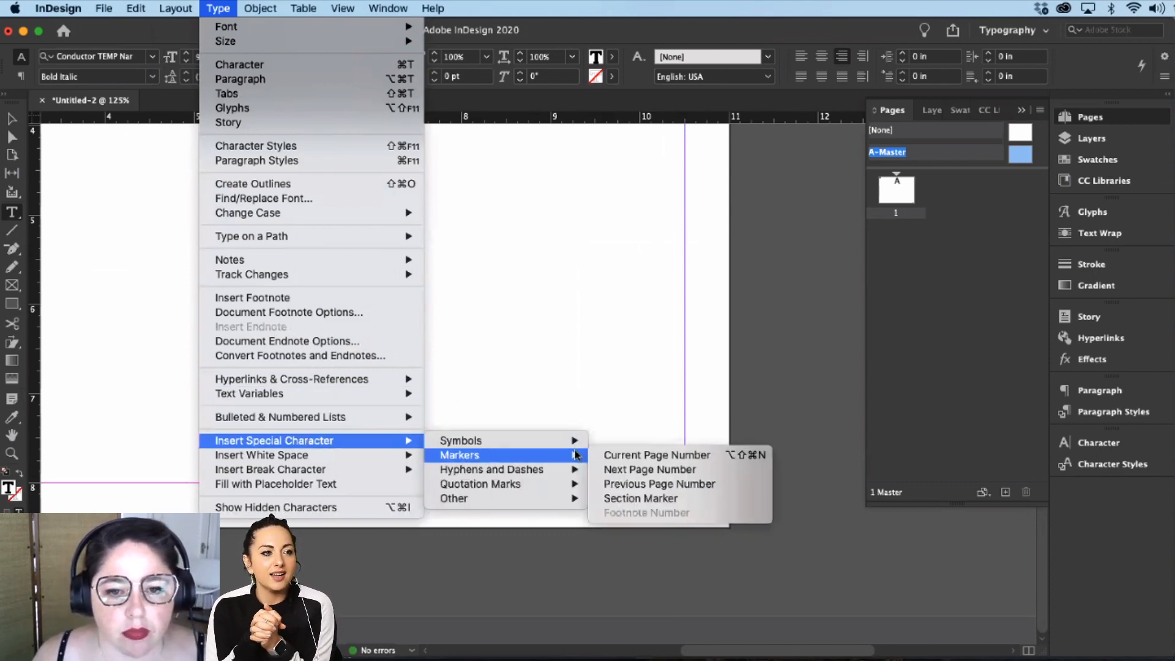
click(637, 458)
click(689, 537)
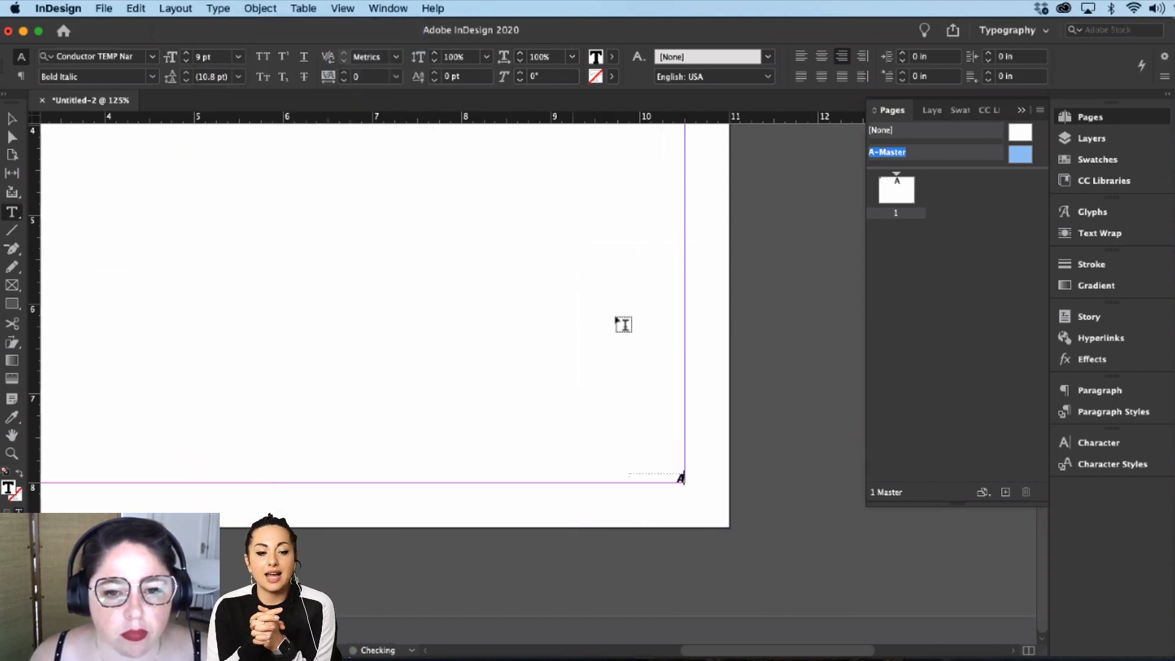
Step: Check page 1 for the page number and logo supplied by the master
double_click(895, 197)
key(v)
key(e)
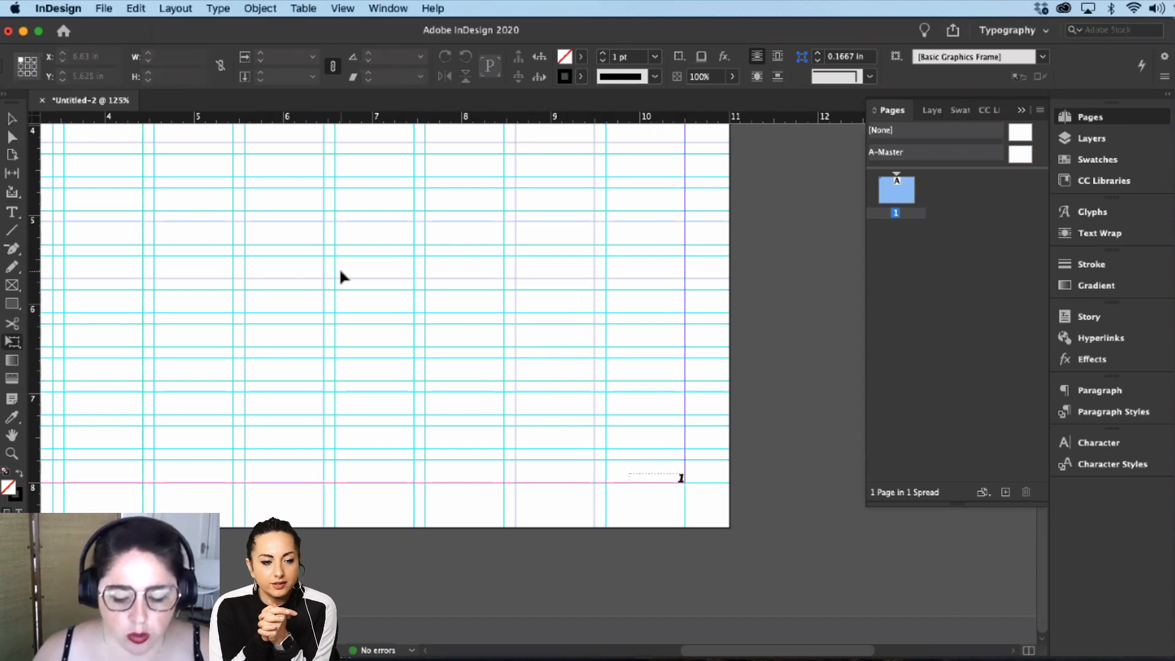
key(super+minus)
key(super+minus)
key(super+minus)
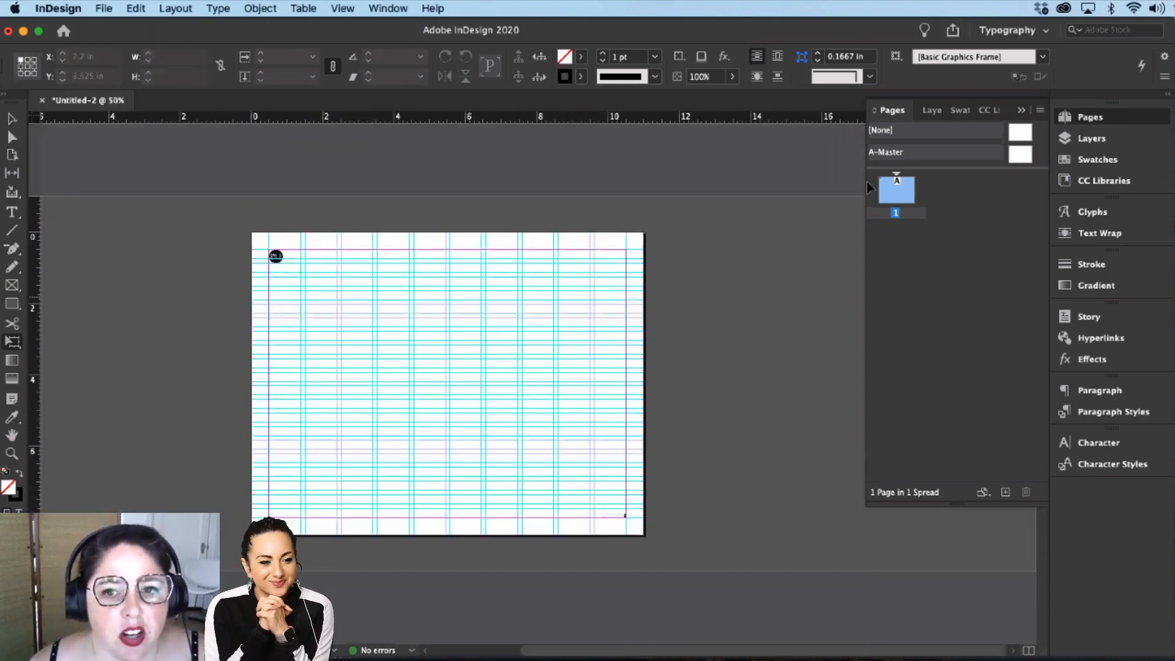
Step: Inspect the logo and the page number marker on A-Master
double_click(1013, 158)
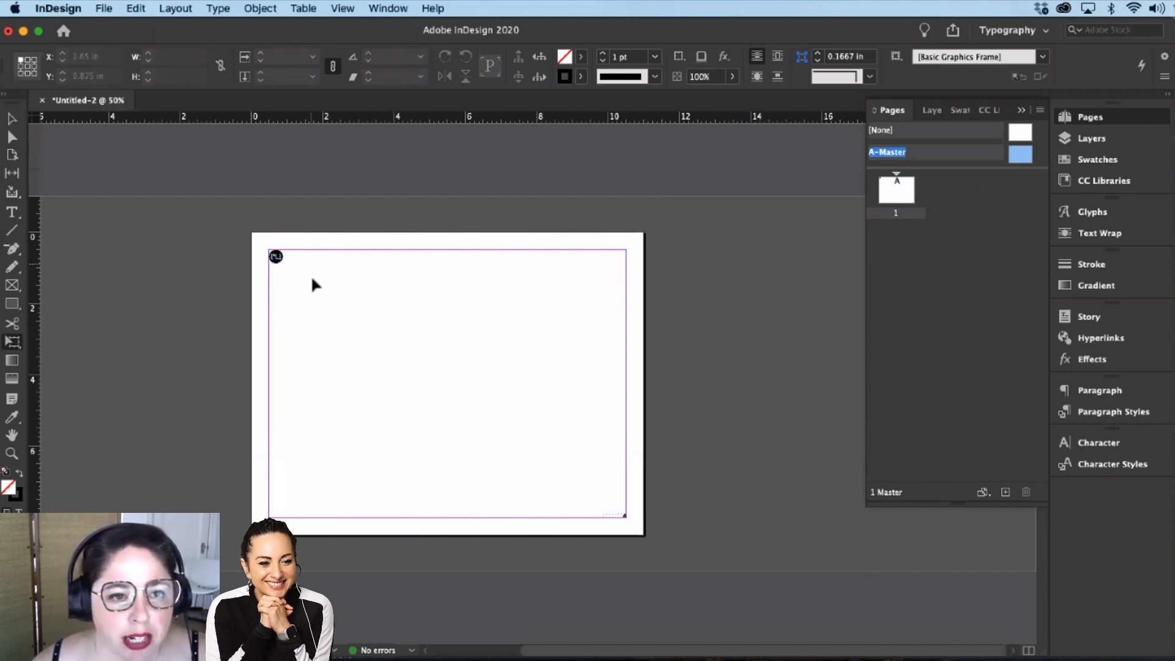
click(276, 256)
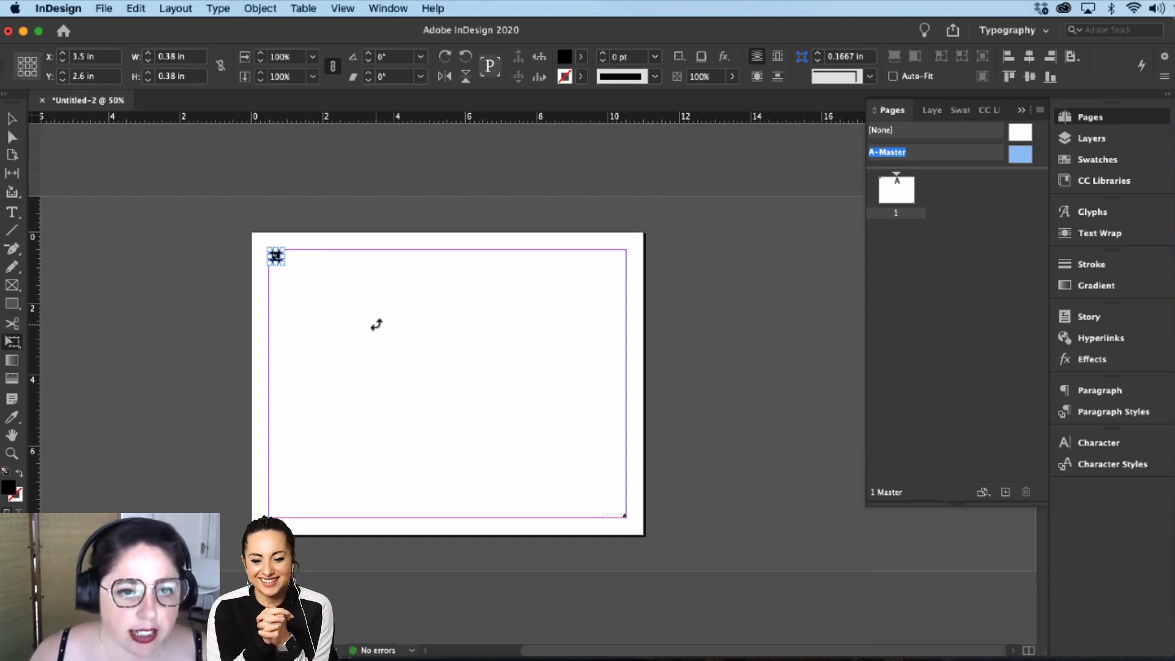
key(v)
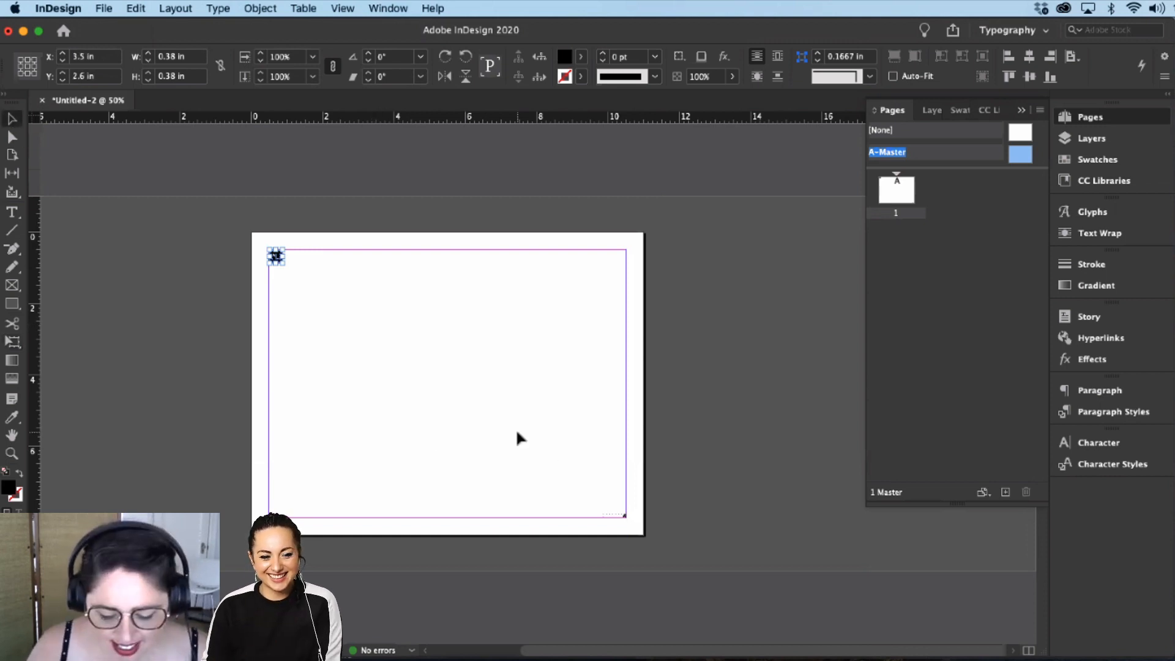
key(super+equal)
key(super+equal)
key(super+equal)
key(super+equal)
click(750, 546)
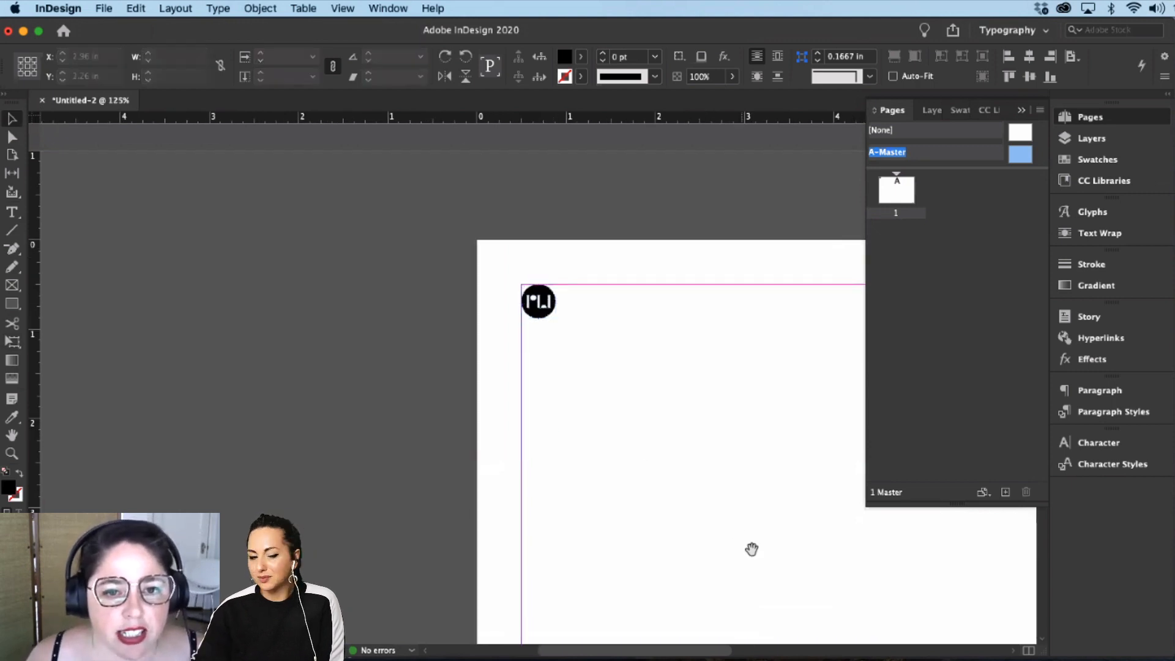
scroll(750, 546, down, 10)
scroll(750, 546, right, 15)
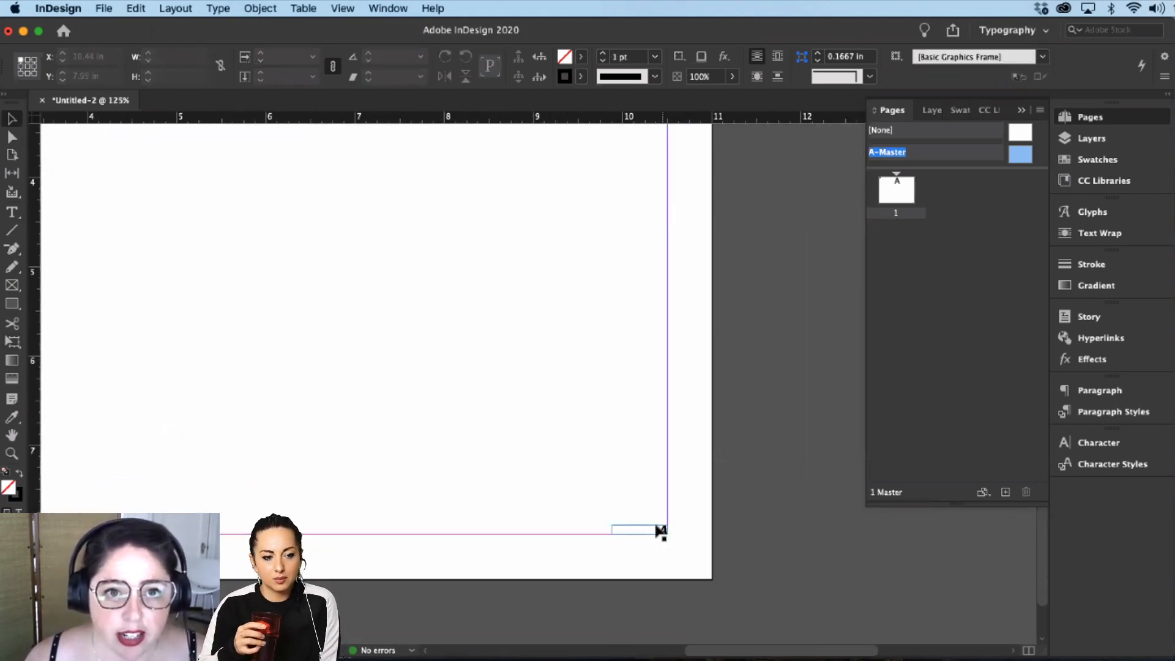
Step: Add a second page to the document and compare the page numbers on pages 1 and 2
double_click(897, 193)
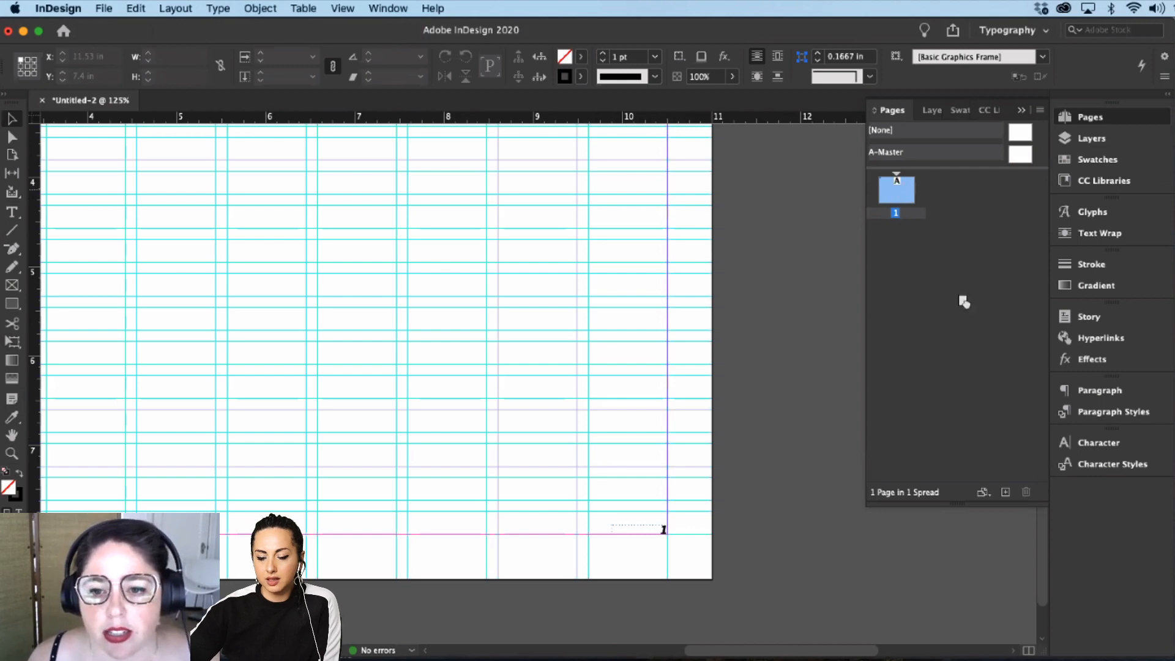
click(1006, 492)
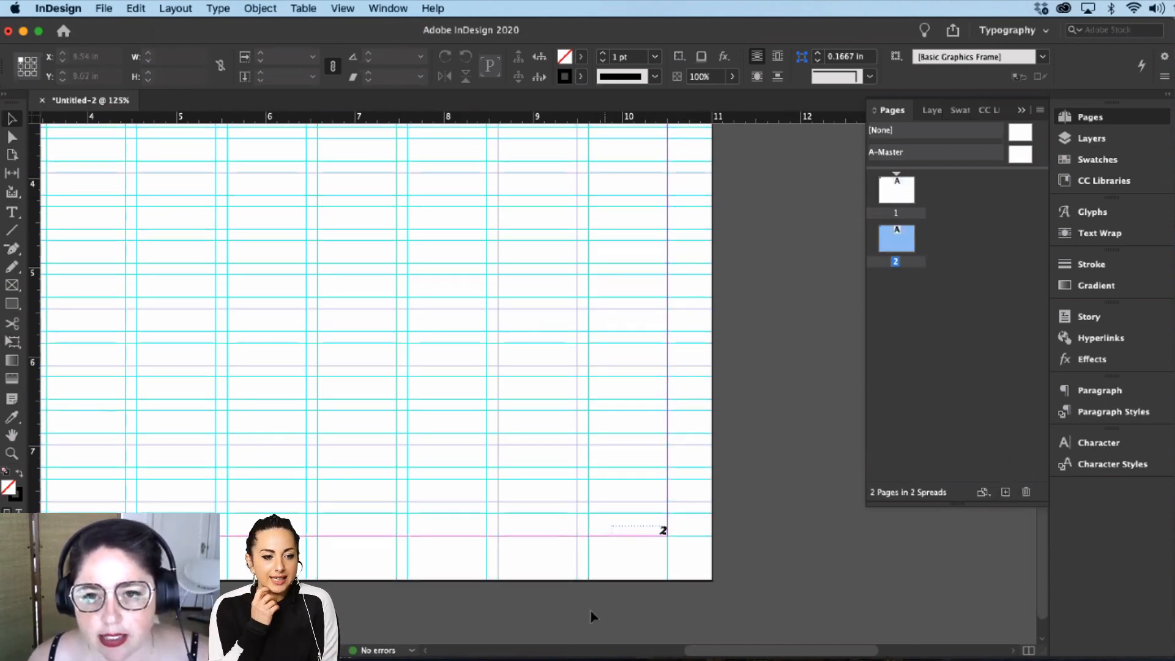
double_click(897, 189)
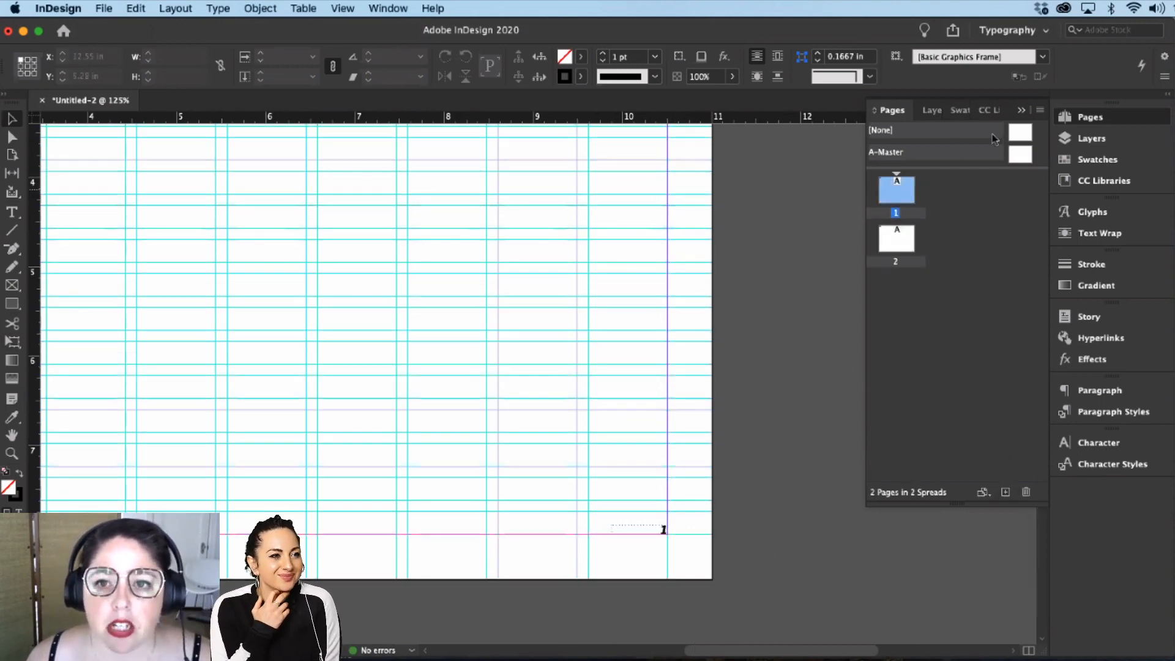
Step: Select the page number on A-Master and review the Current Page Number option among the special-character markers
double_click(1021, 154)
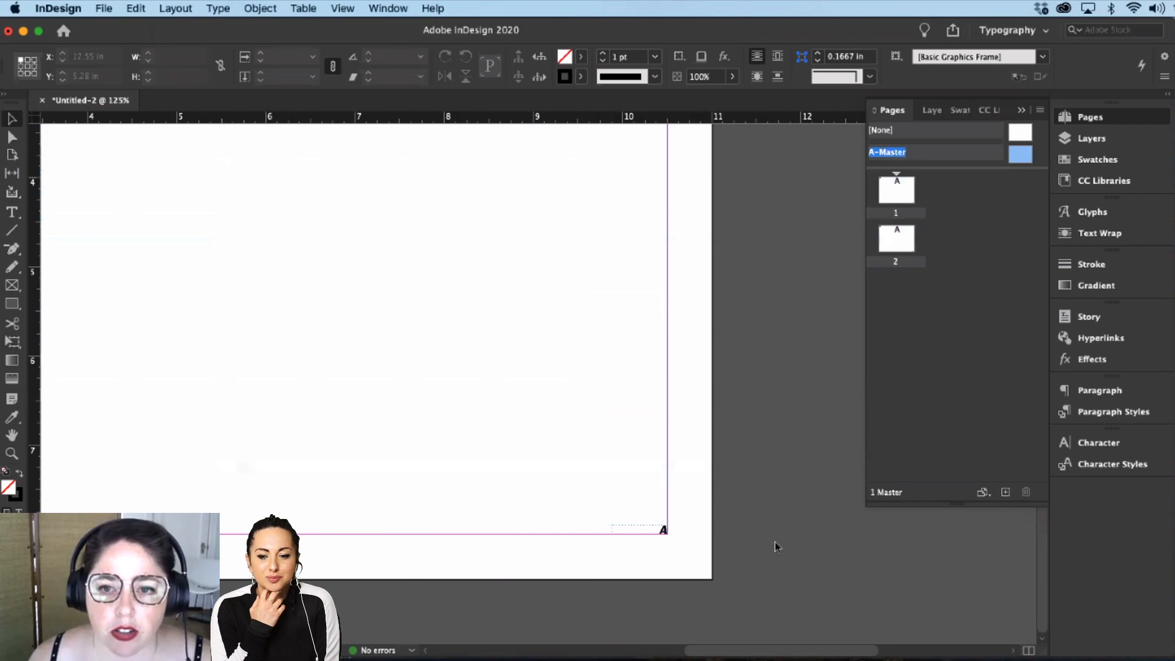
double_click(653, 539)
key(super+a)
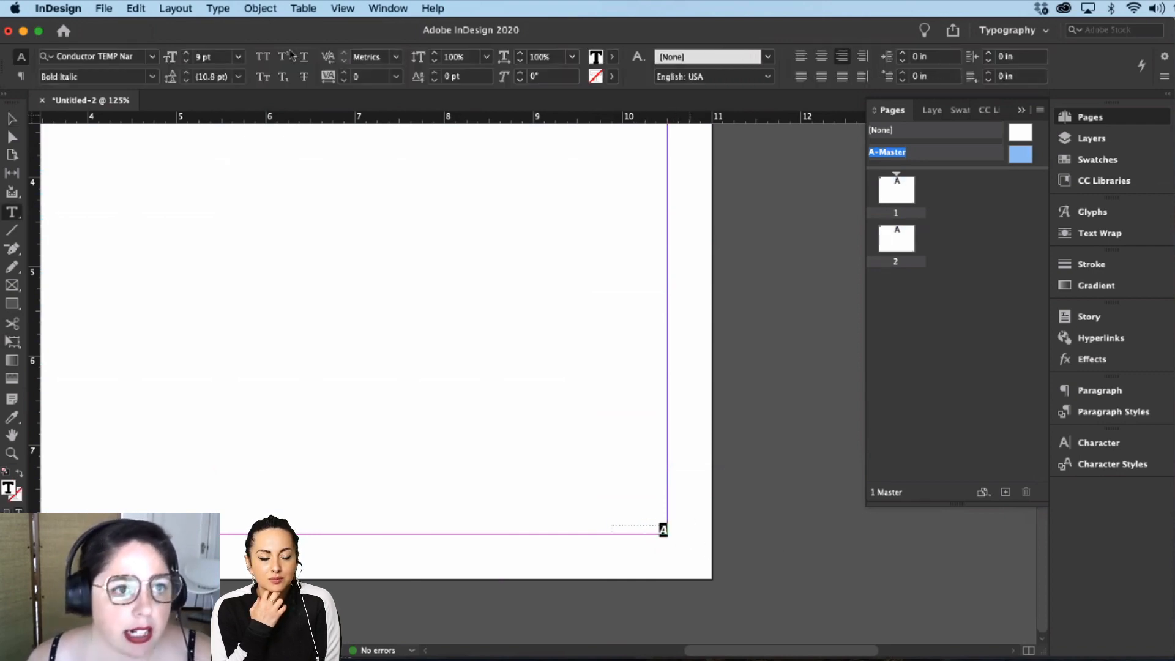
click(229, 12)
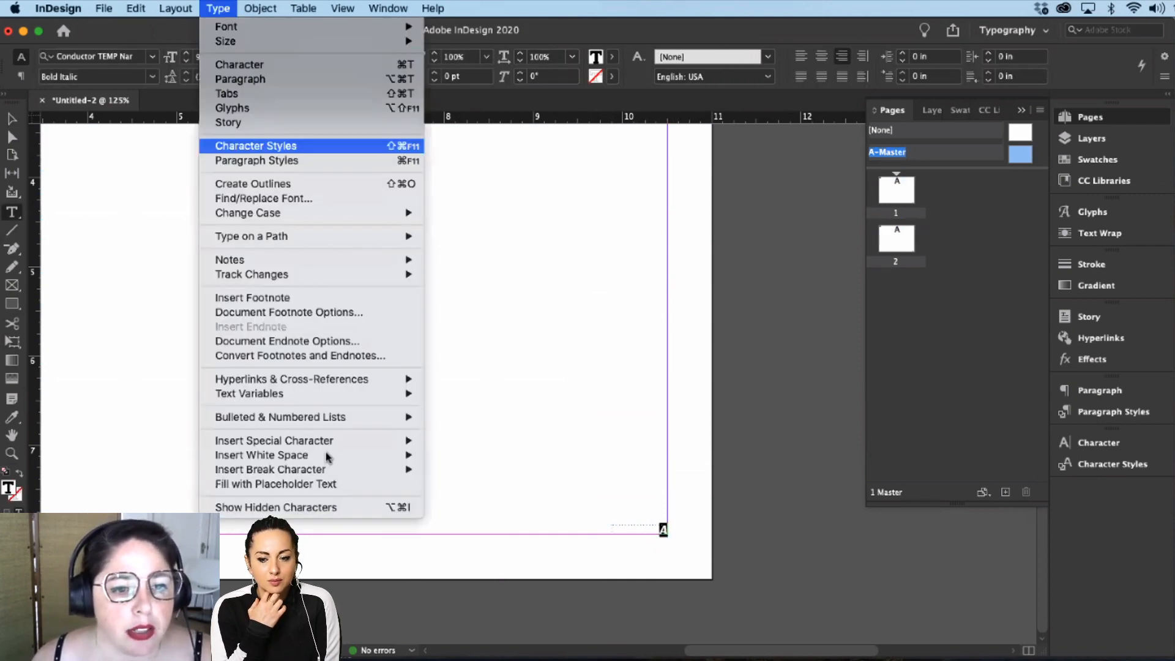
mouse_move(346, 445)
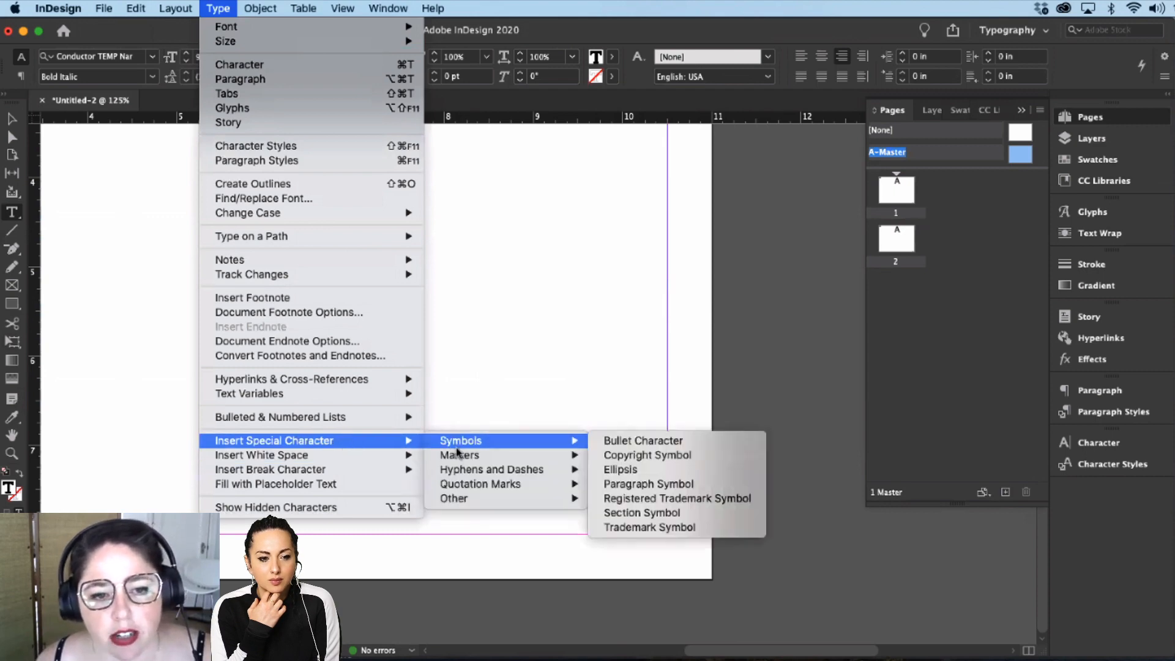
mouse_move(477, 457)
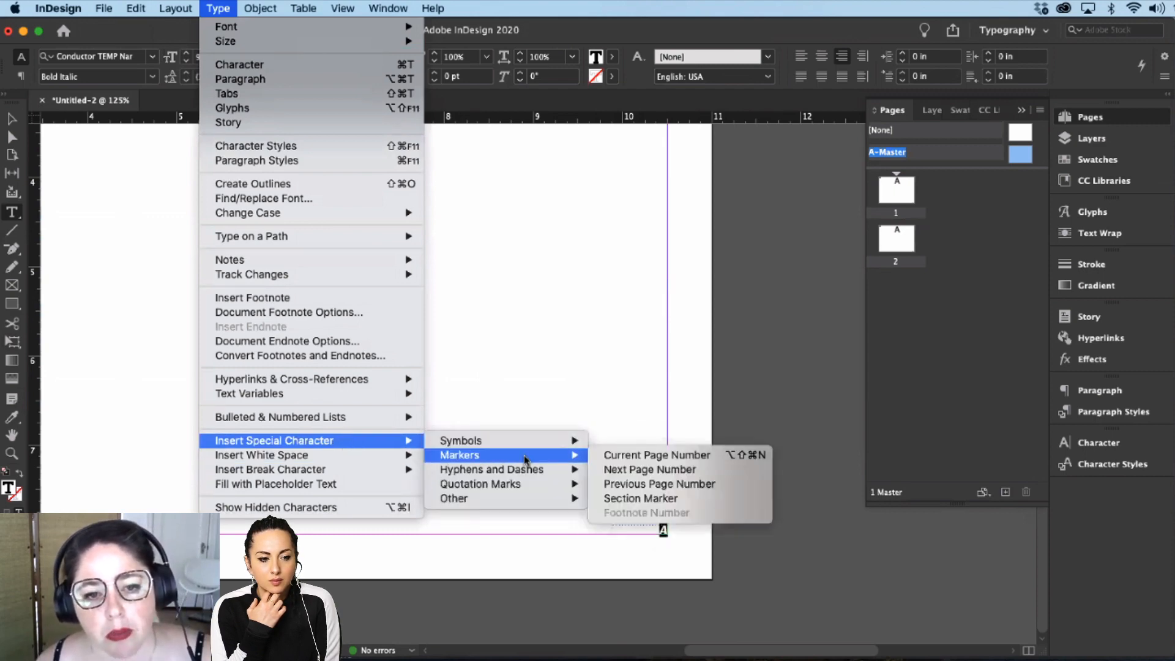
click(643, 453)
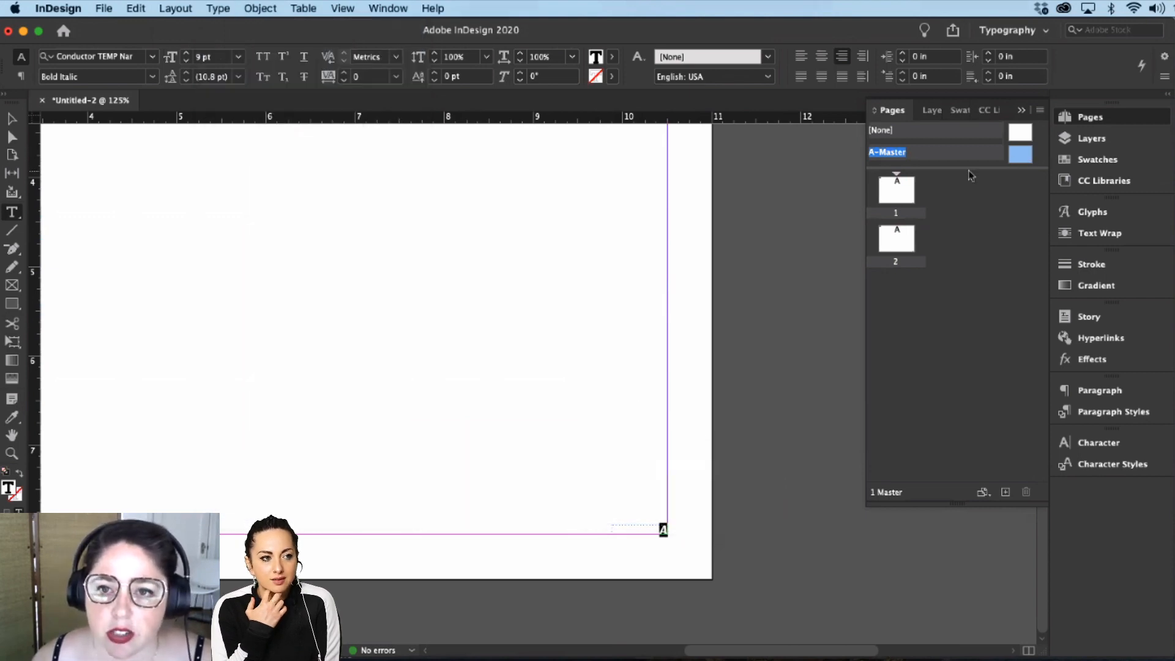
Step: Create a second master as a copy of A-Master and set its page number text color to [Paper]
drag(964, 169, 967, 305)
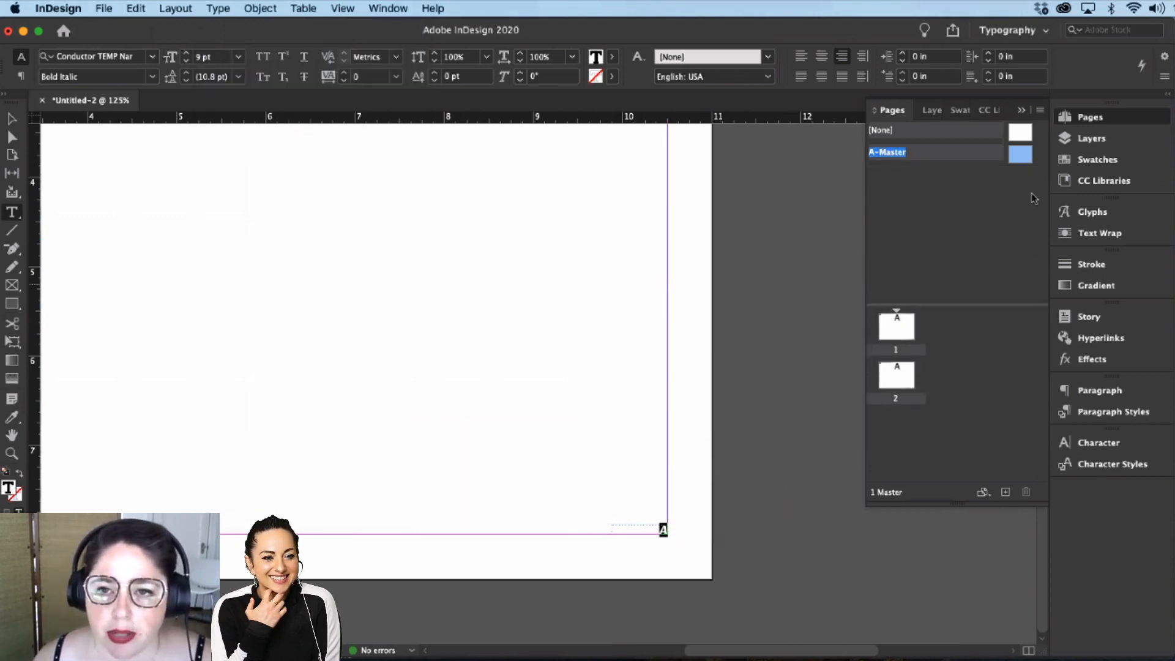
click(1006, 491)
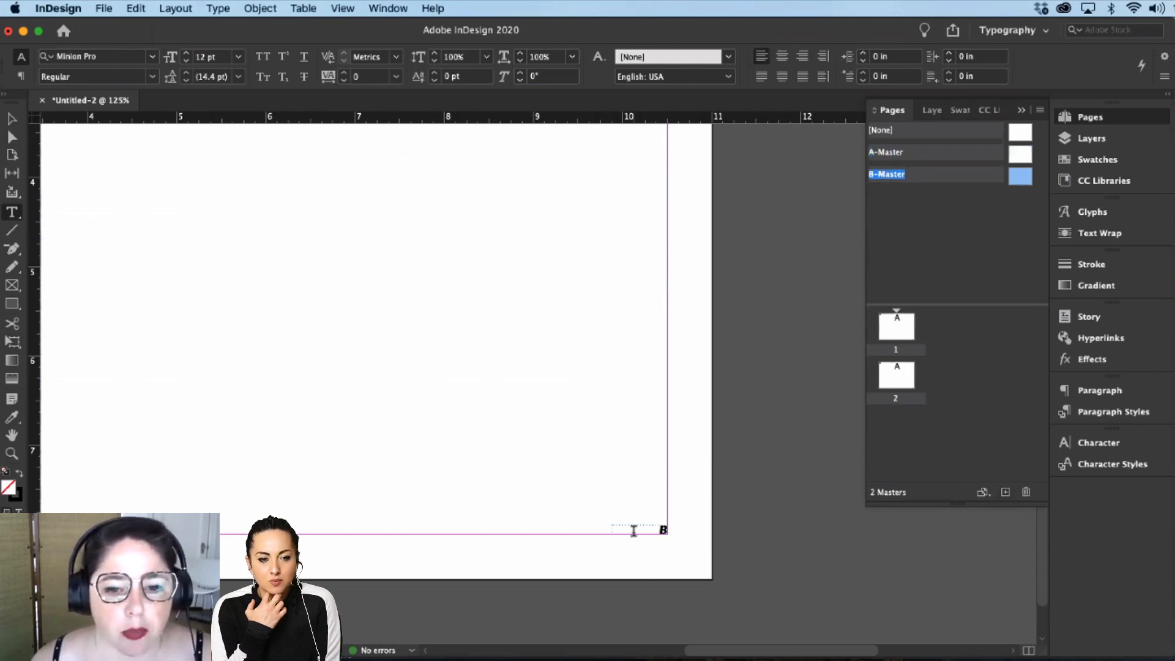
double_click(663, 530)
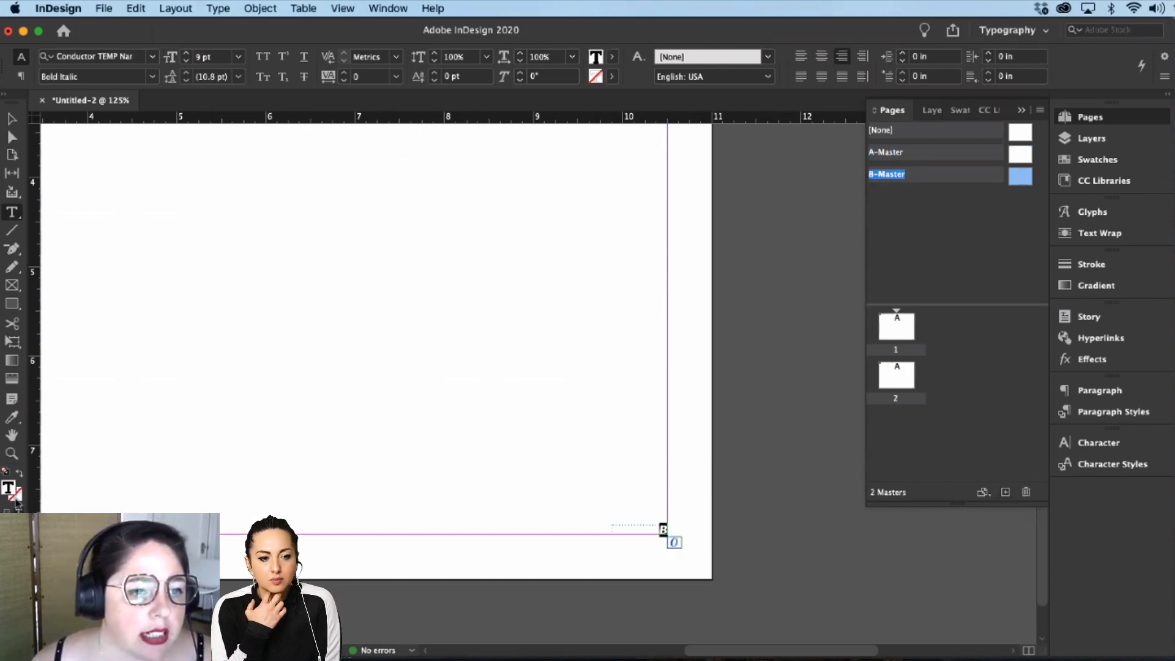
click(612, 56)
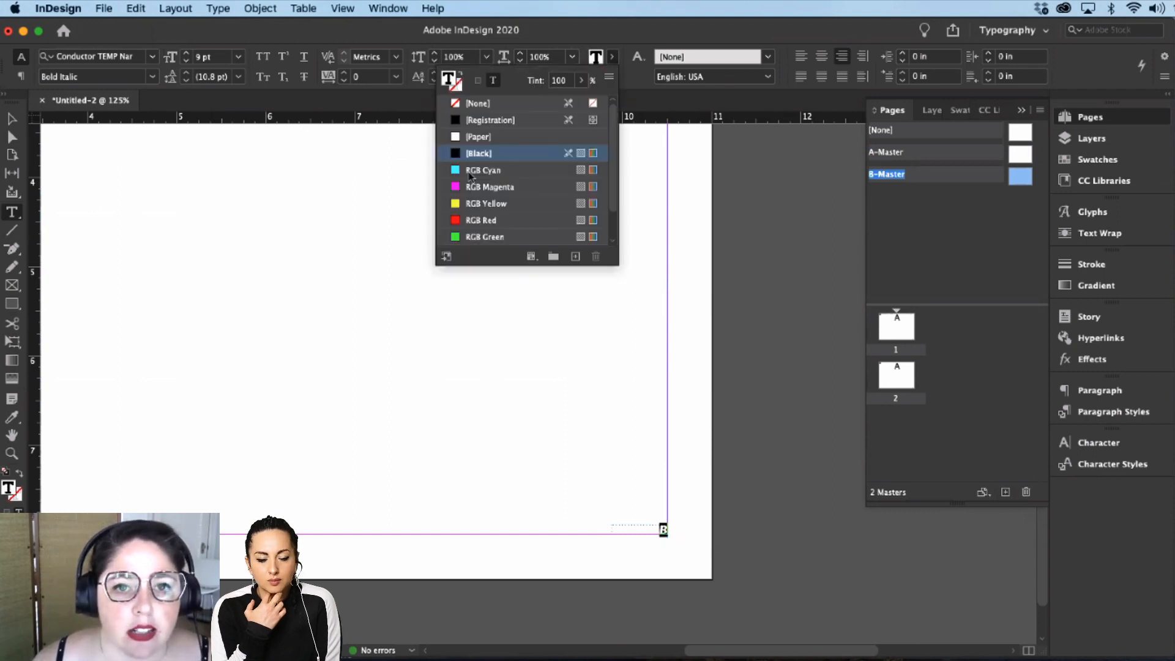
click(518, 135)
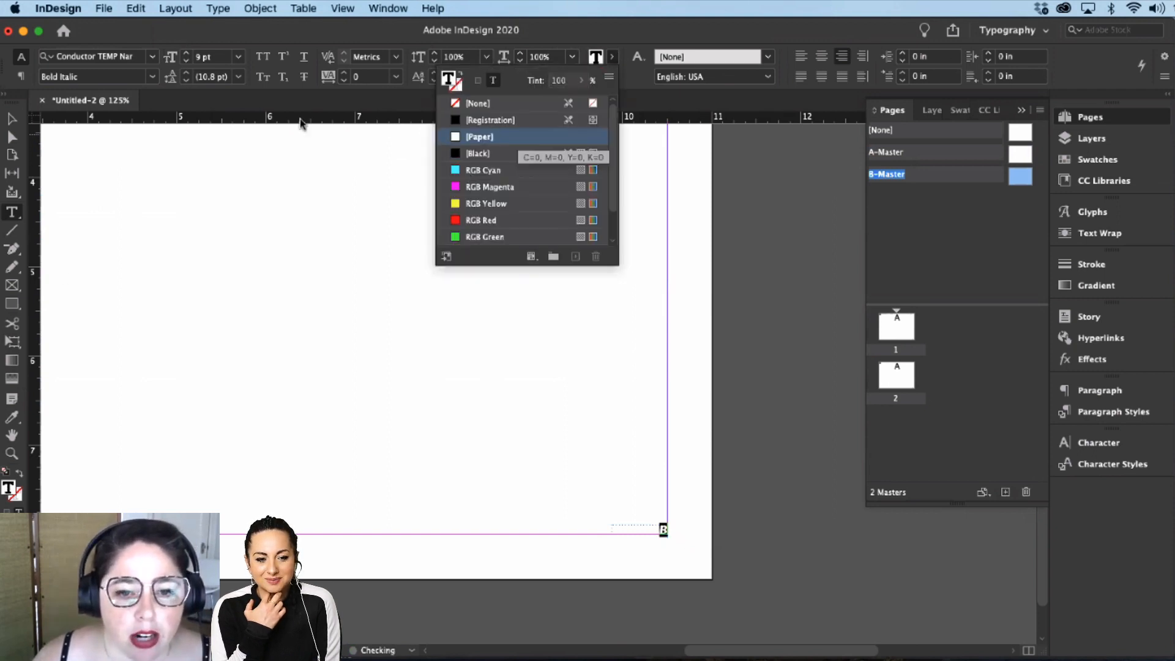
Step: Set the fill of the logo on B-Master to [Paper]
click(12, 117)
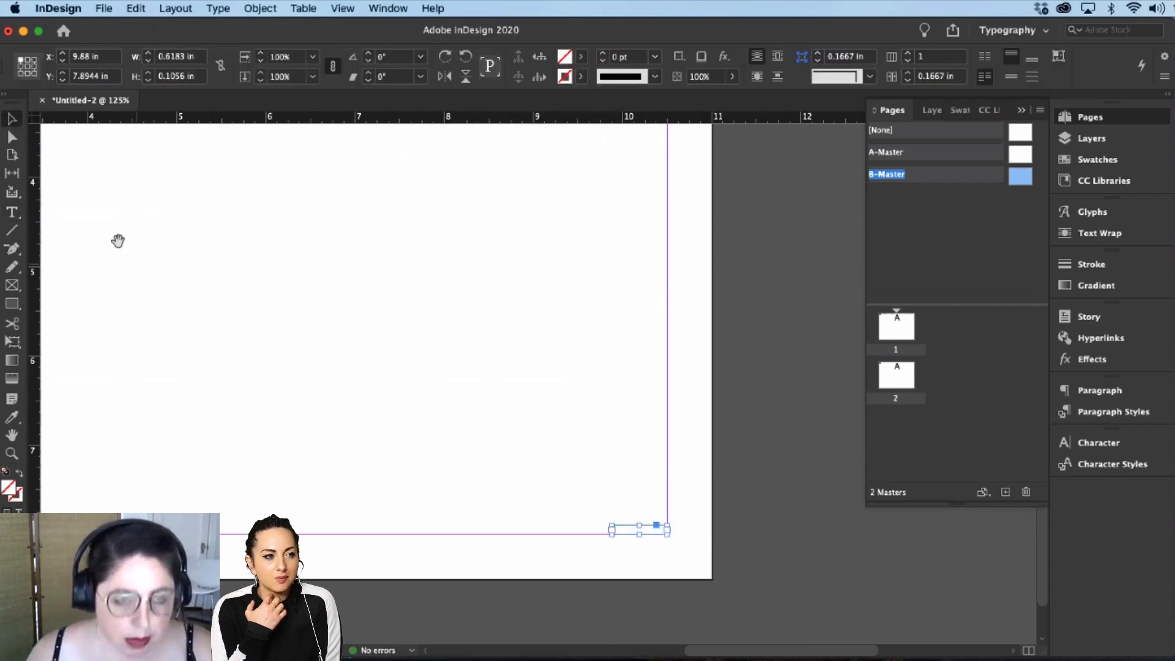
scroll(119, 241, up, 10)
scroll(118, 241, left, 10)
click(200, 309)
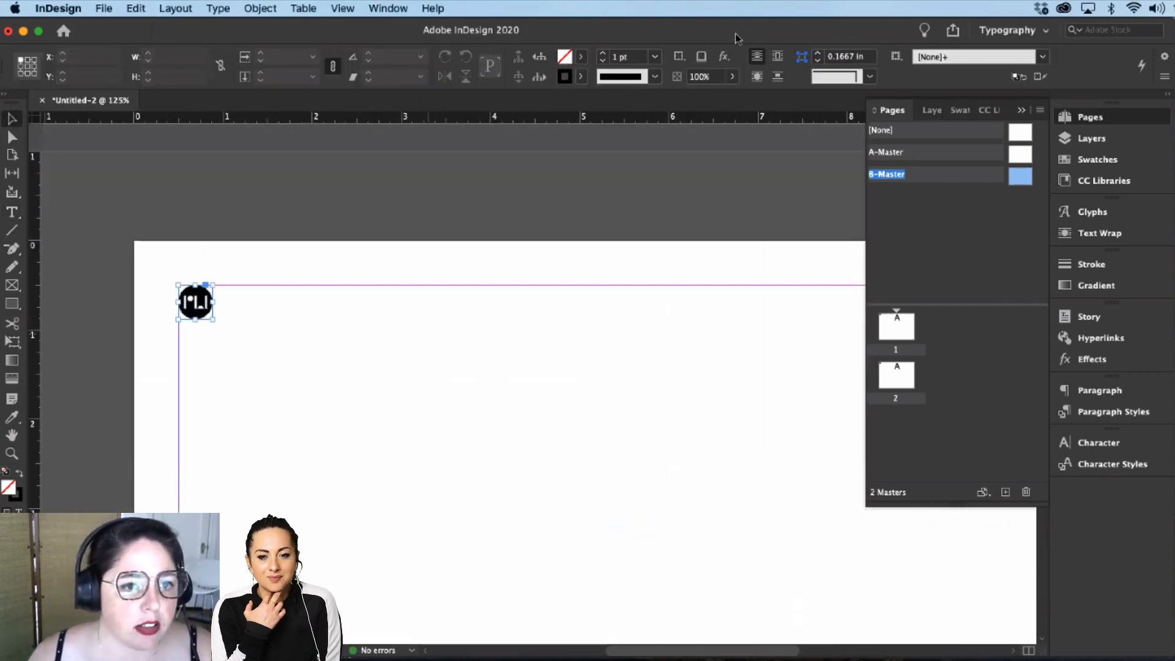
click(580, 56)
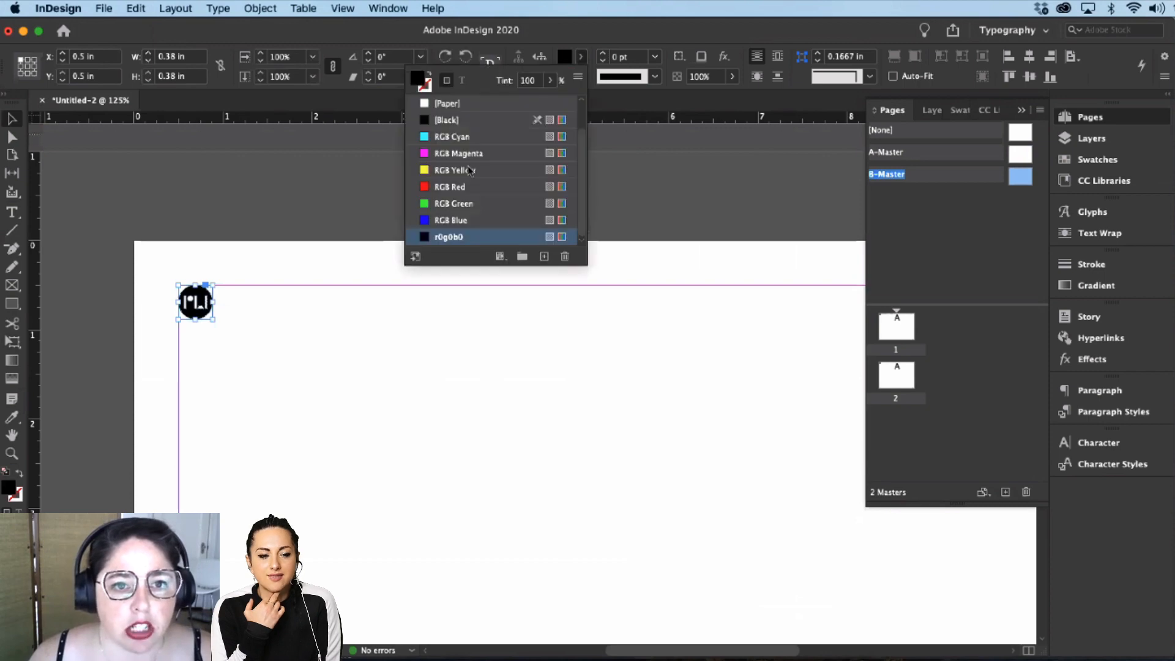
scroll(465, 129, up, 2)
click(453, 134)
click(906, 178)
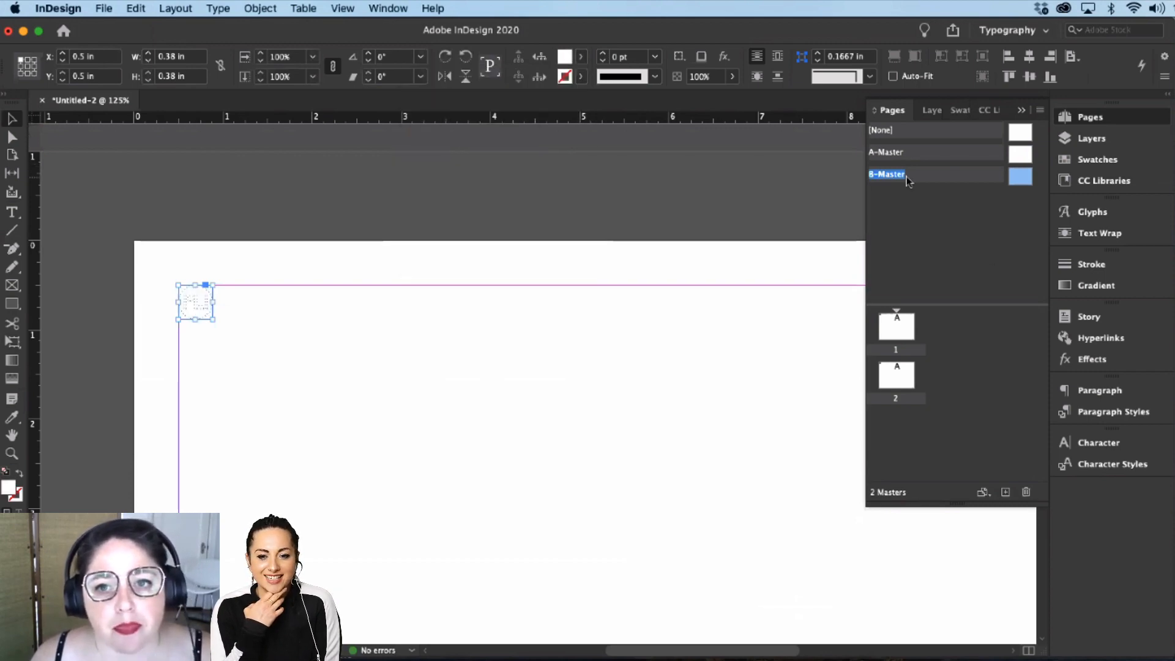
right_click(958, 184)
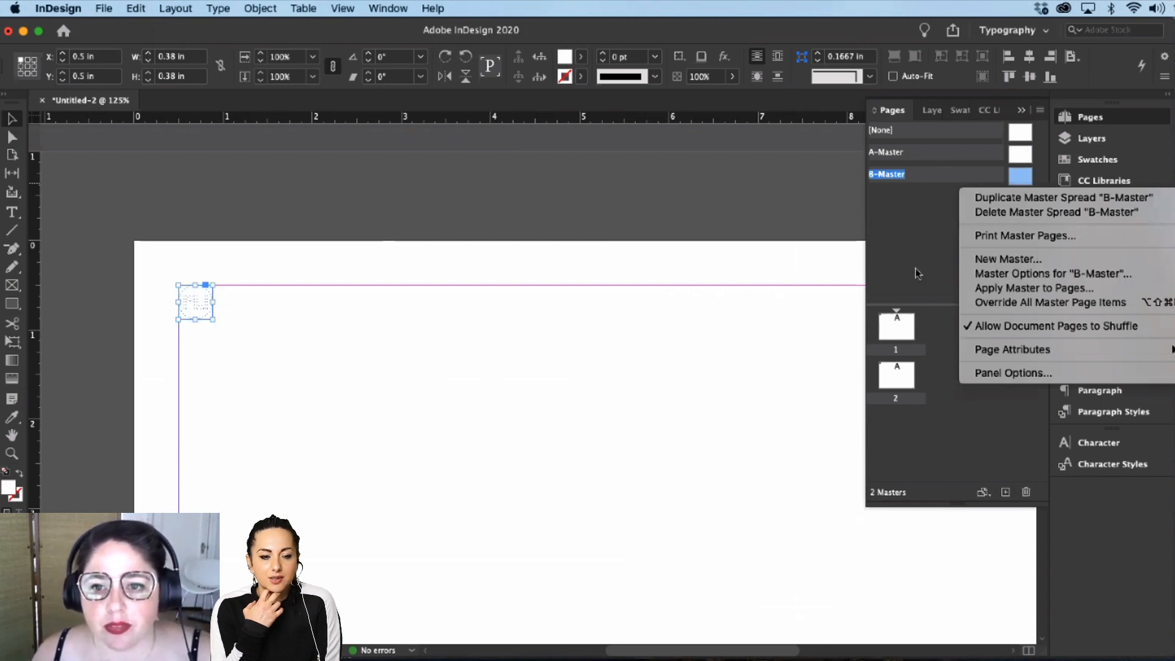
click(784, 334)
click(542, 401)
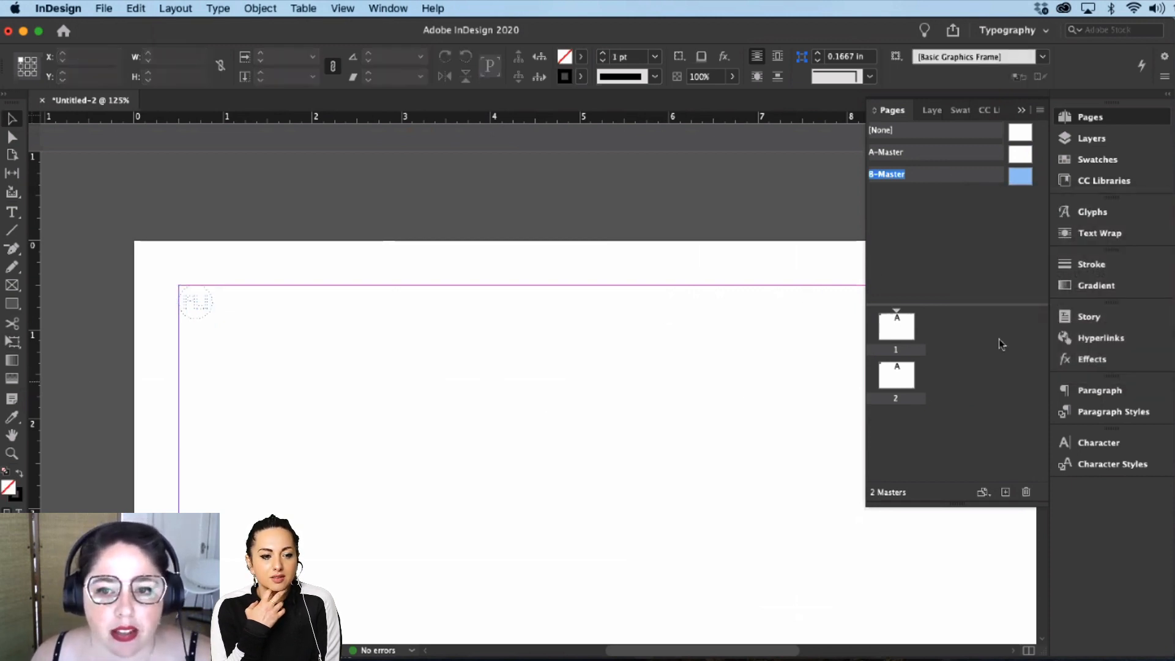
Step: Apply B-Master to page 2 and display that page in the document window
double_click(910, 329)
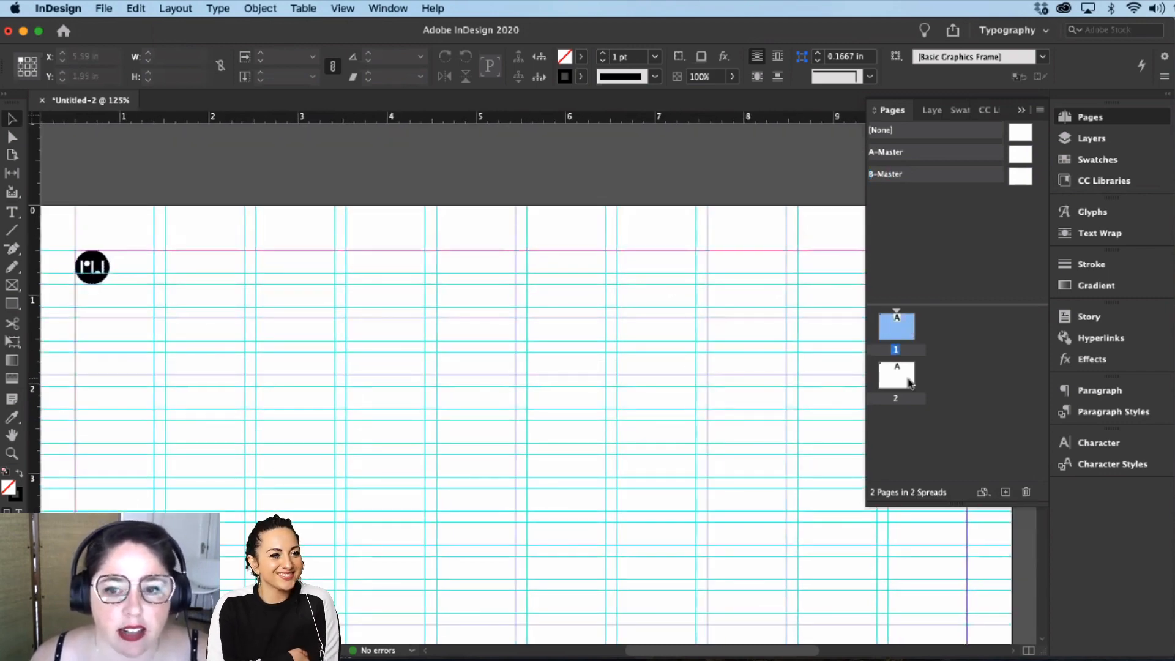
click(912, 382)
right_click(914, 386)
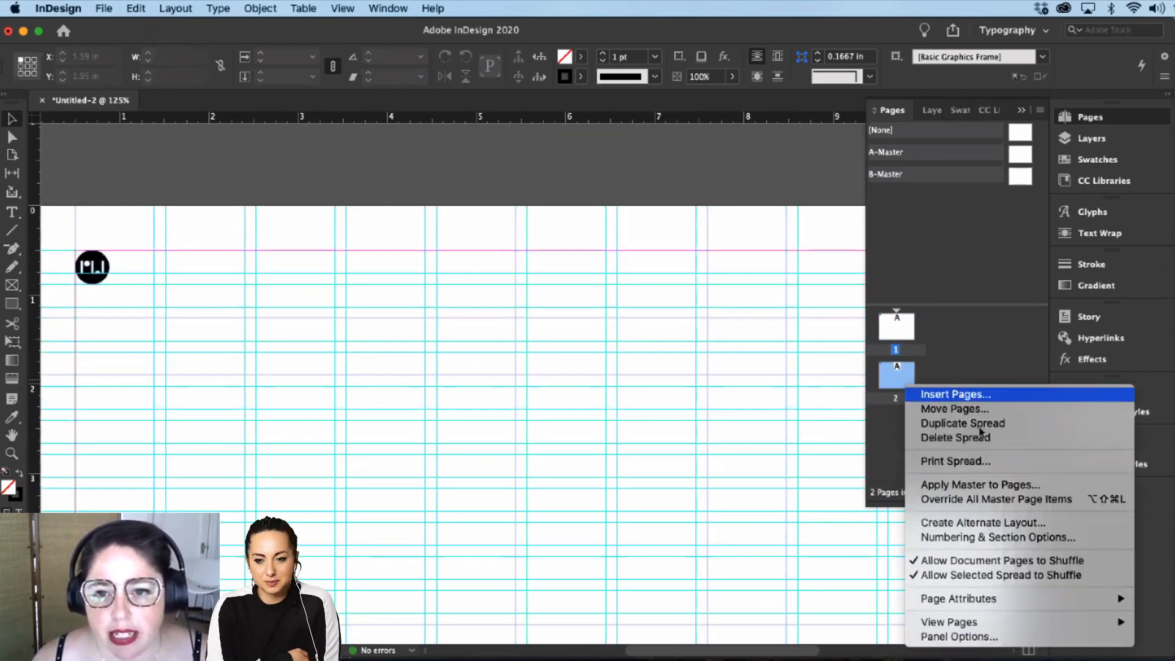
click(1034, 485)
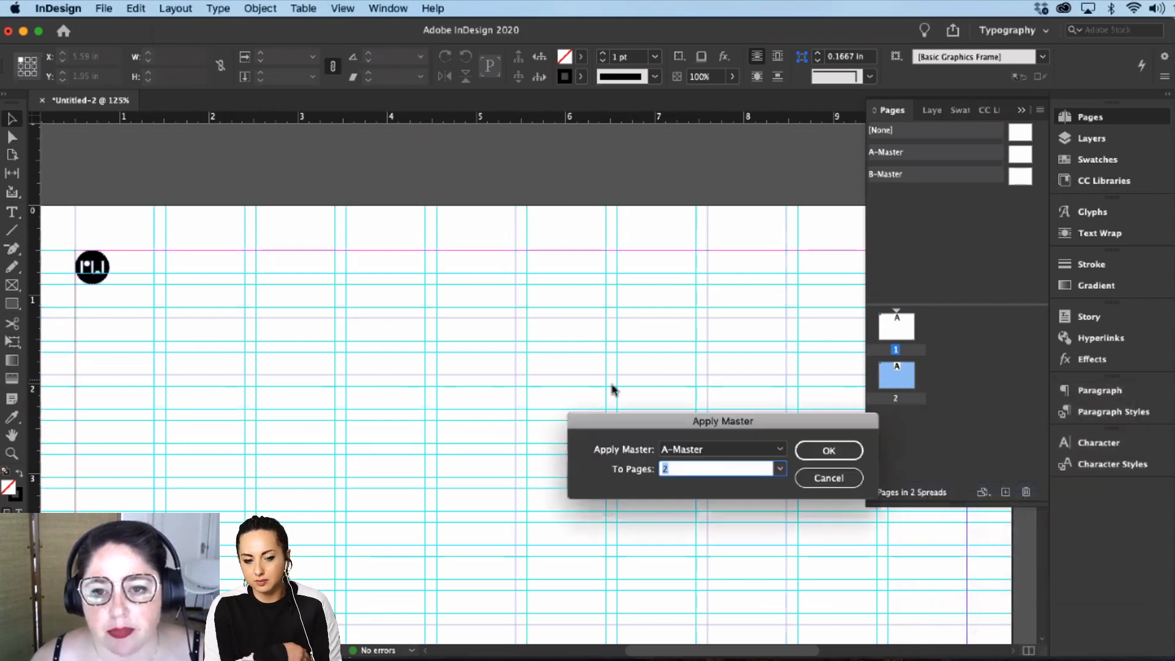
click(728, 448)
click(709, 498)
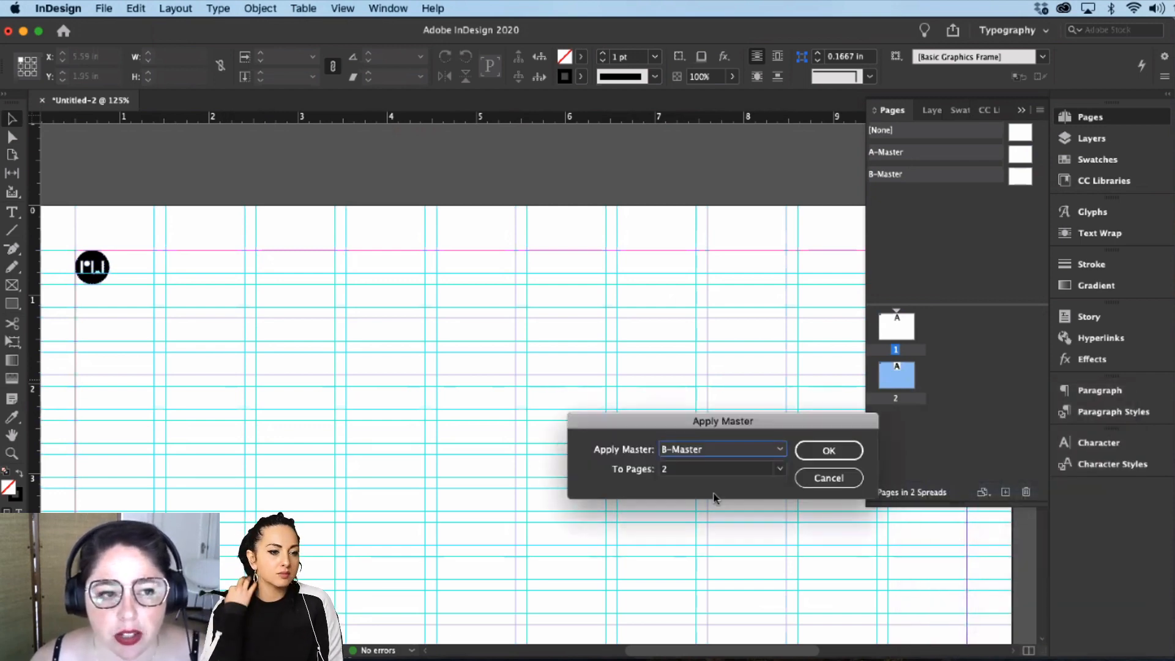
click(829, 451)
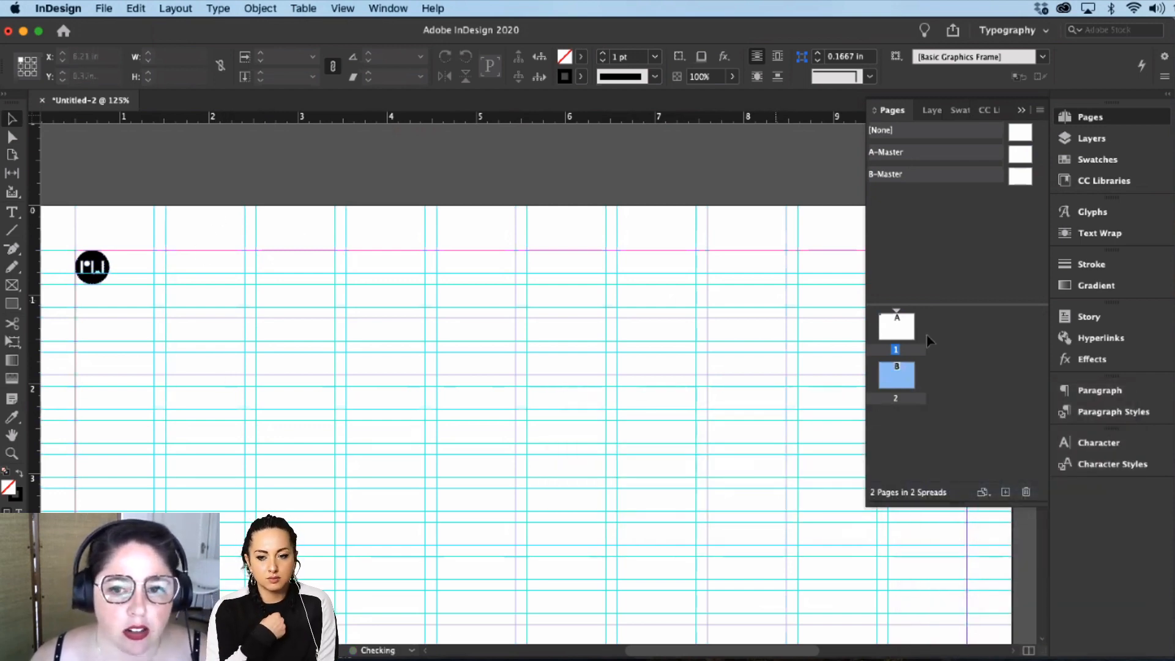
double_click(911, 378)
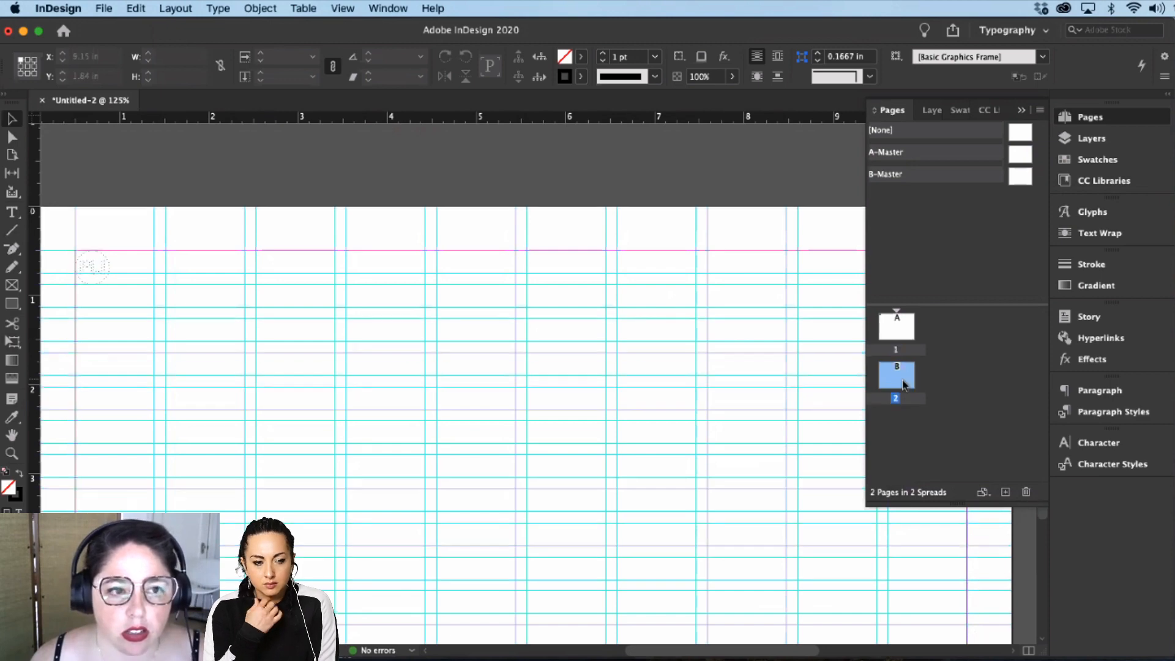
Step: Look over the Grids & Guides options for the pasteboard and bring the whole of page 1 into view
click(112, 232)
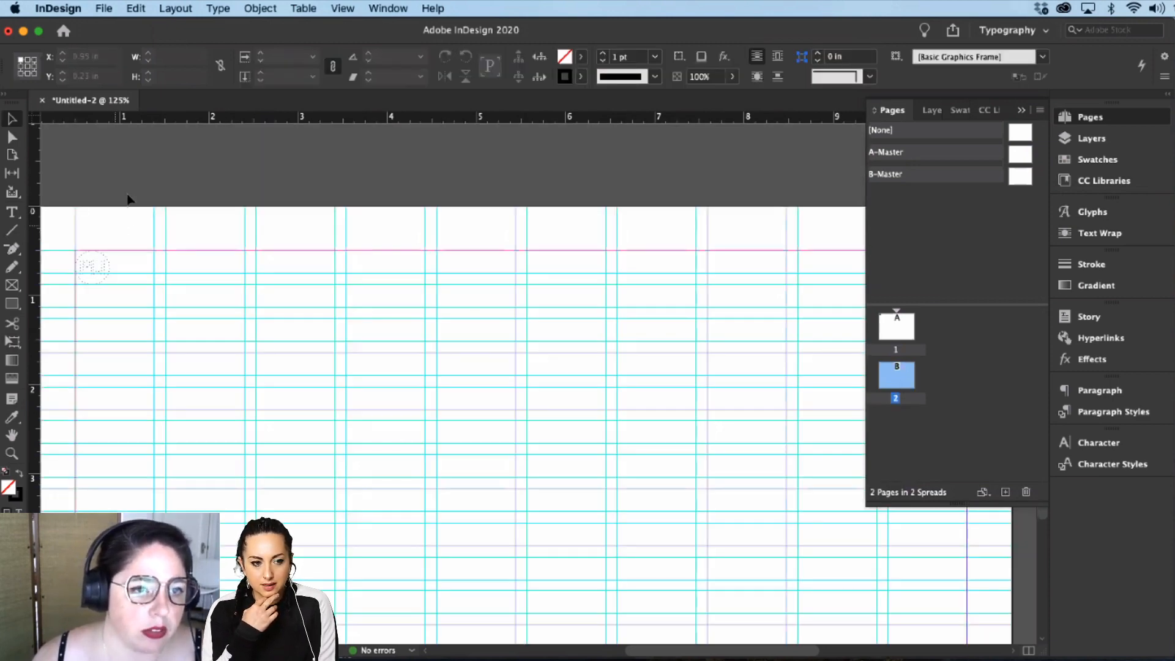
right_click(129, 172)
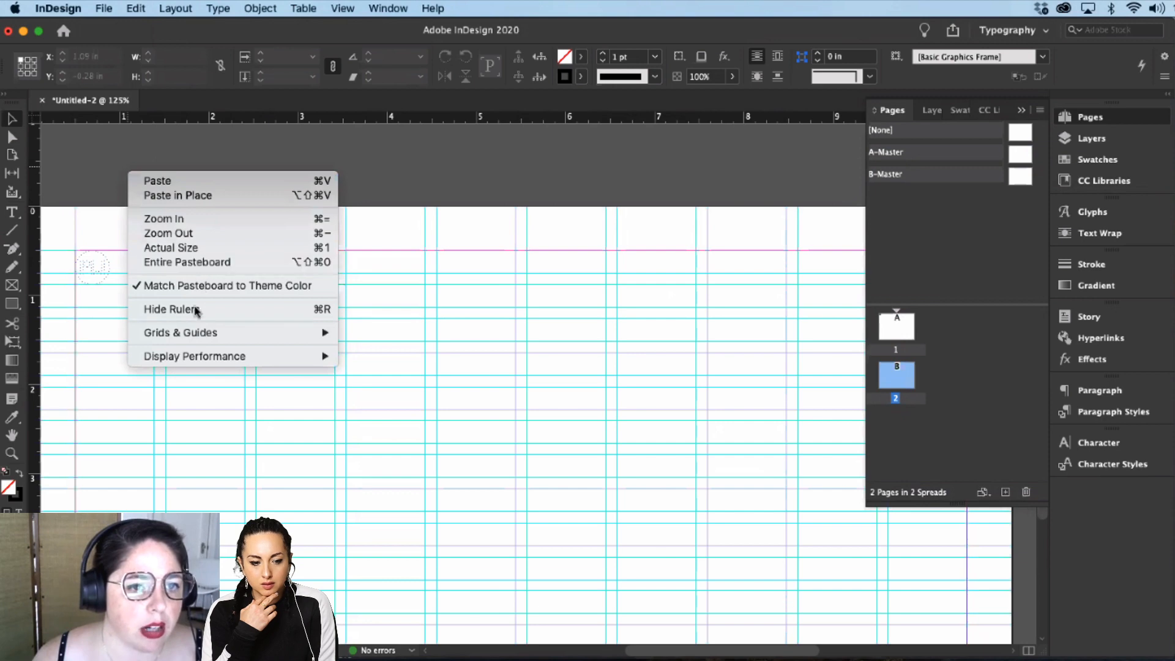
mouse_move(198, 337)
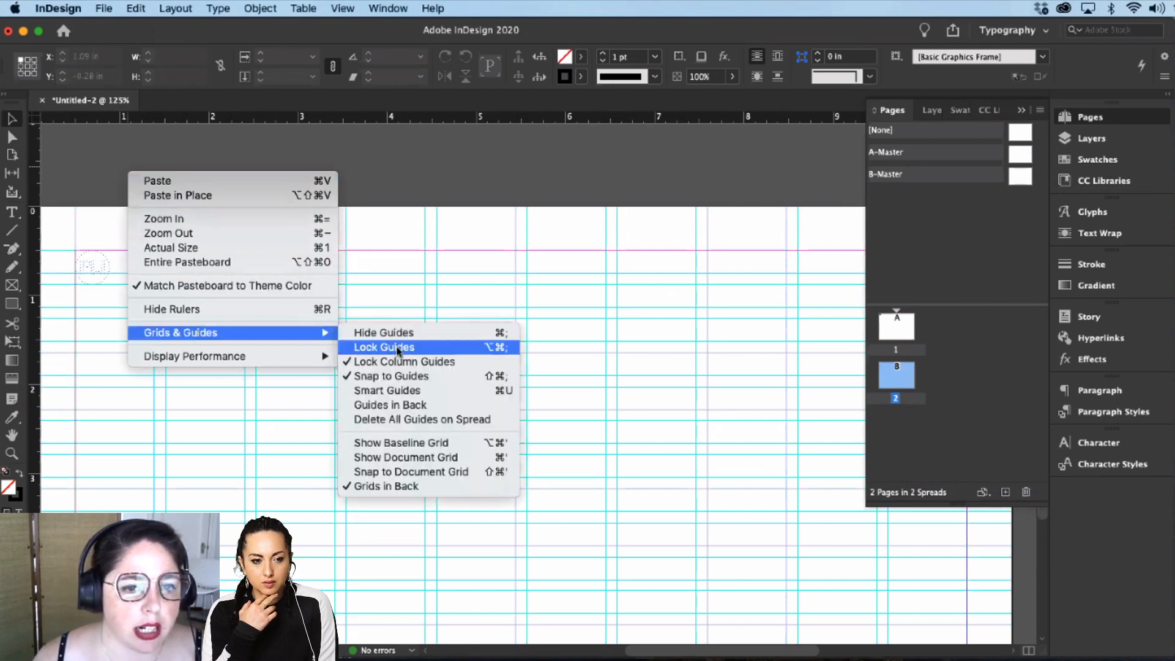
click(124, 176)
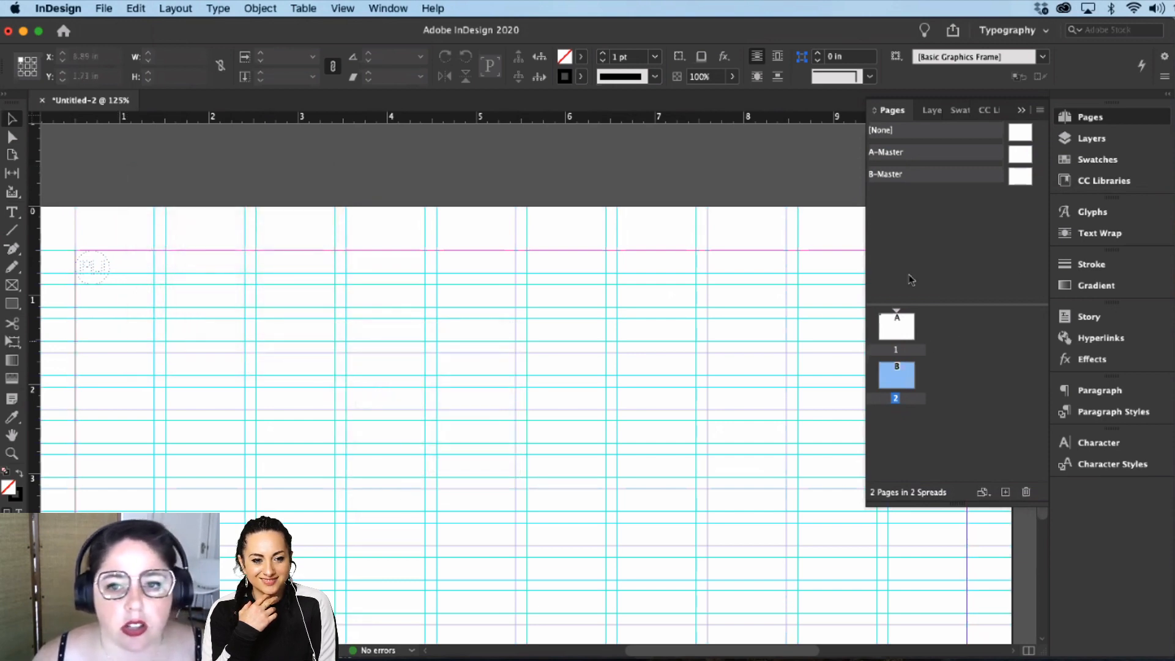
double_click(896, 328)
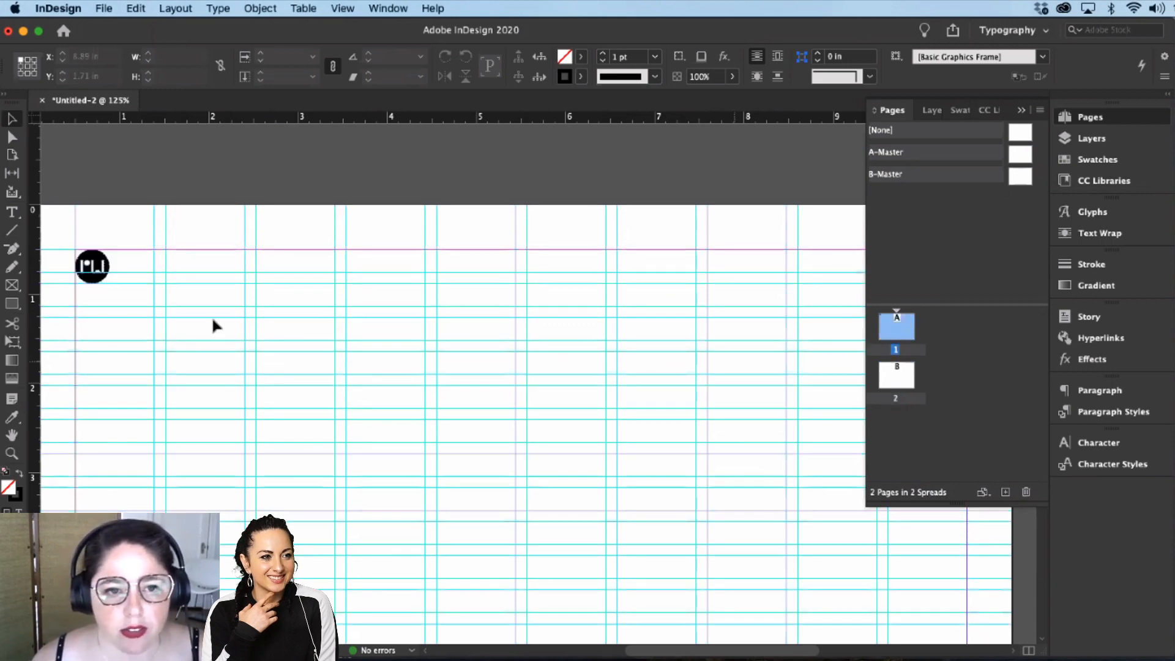
key(super+minus)
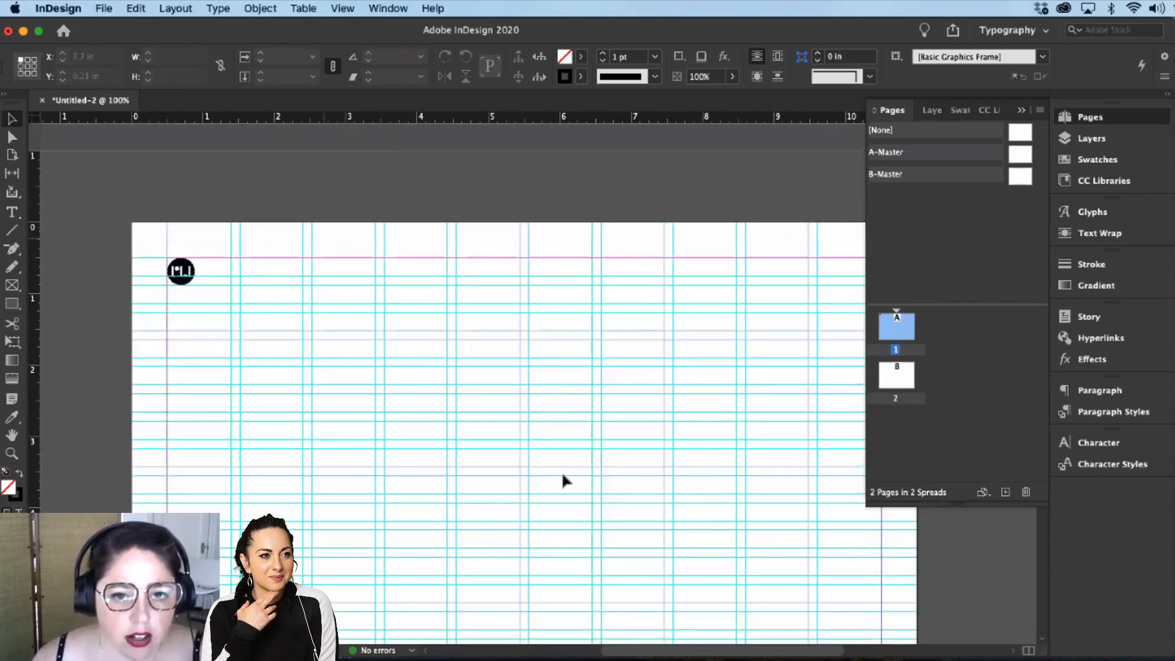
key(super+minus)
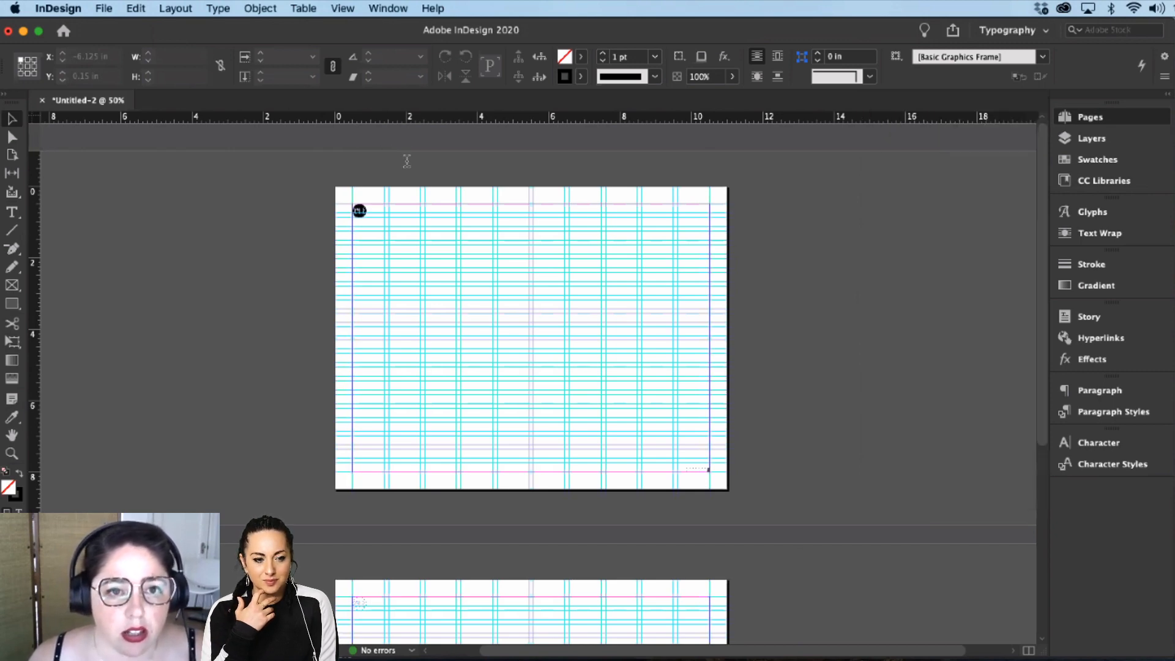
Step: Switch to the Redesinging HERstory document in Pages, look through its text, and select the copy through the end of the WHY section
key(super+Tab)
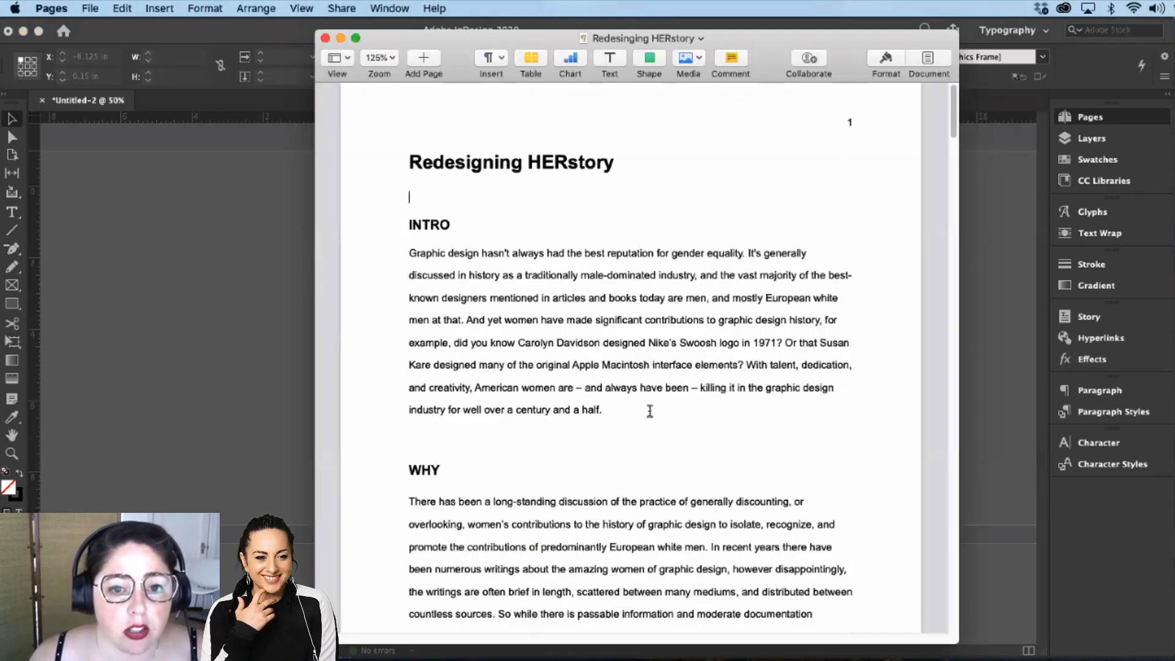
key(super+a)
scroll(799, 623, down, 5)
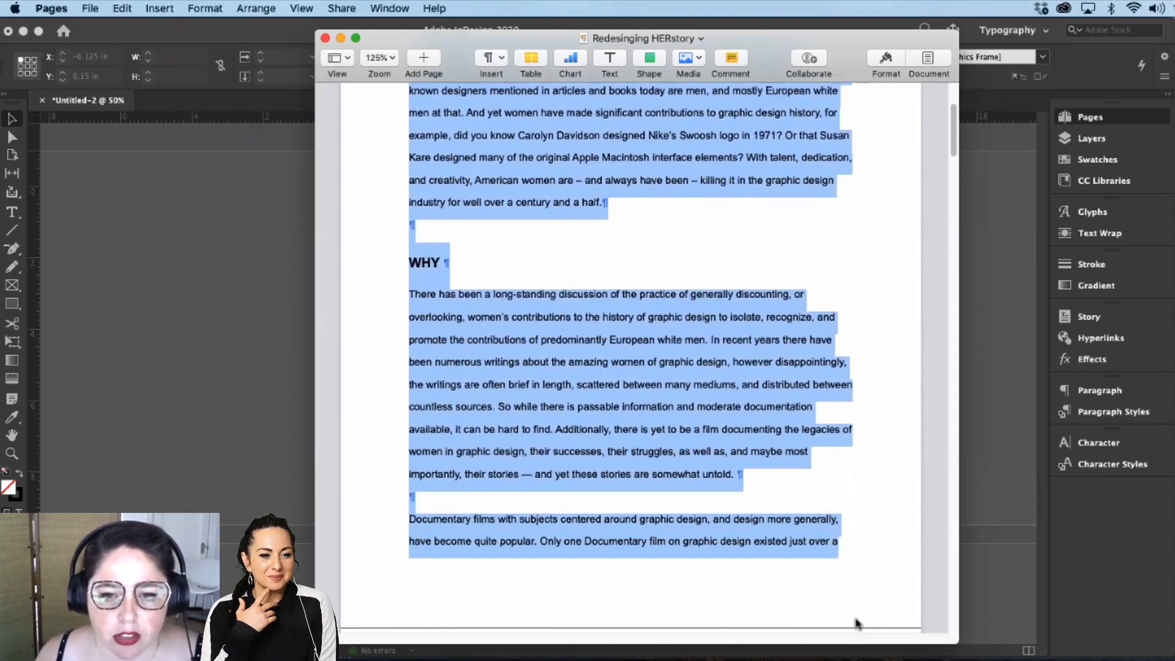
scroll(811, 631, down, 5)
scroll(630, 364, down, 5)
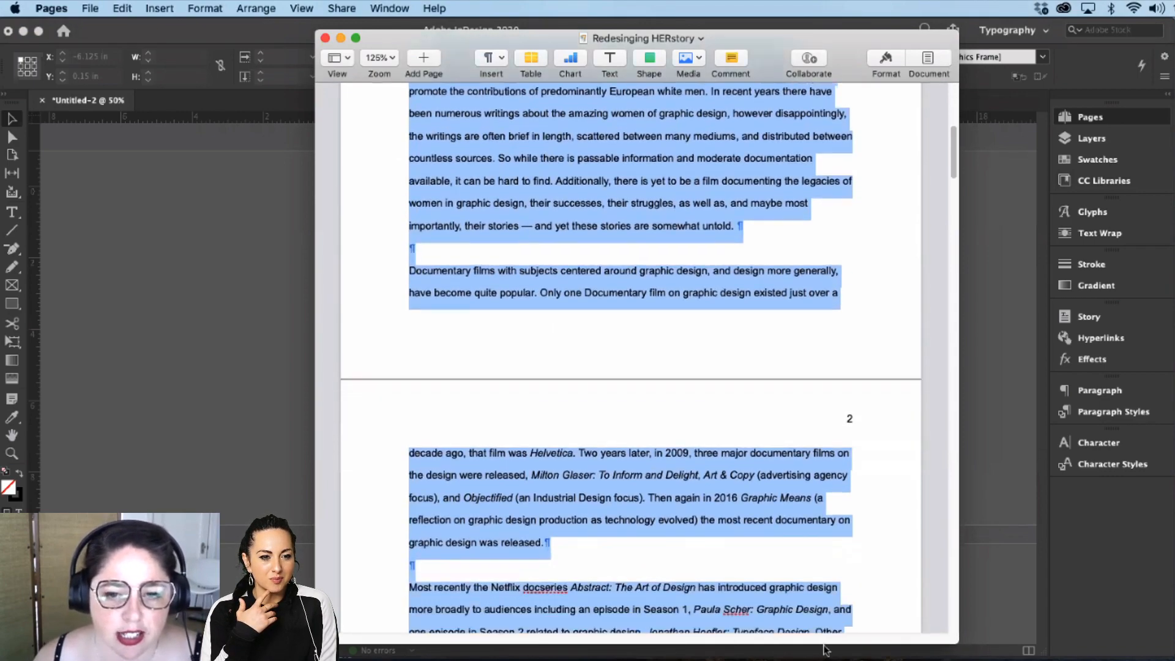
scroll(630, 364, down, 2)
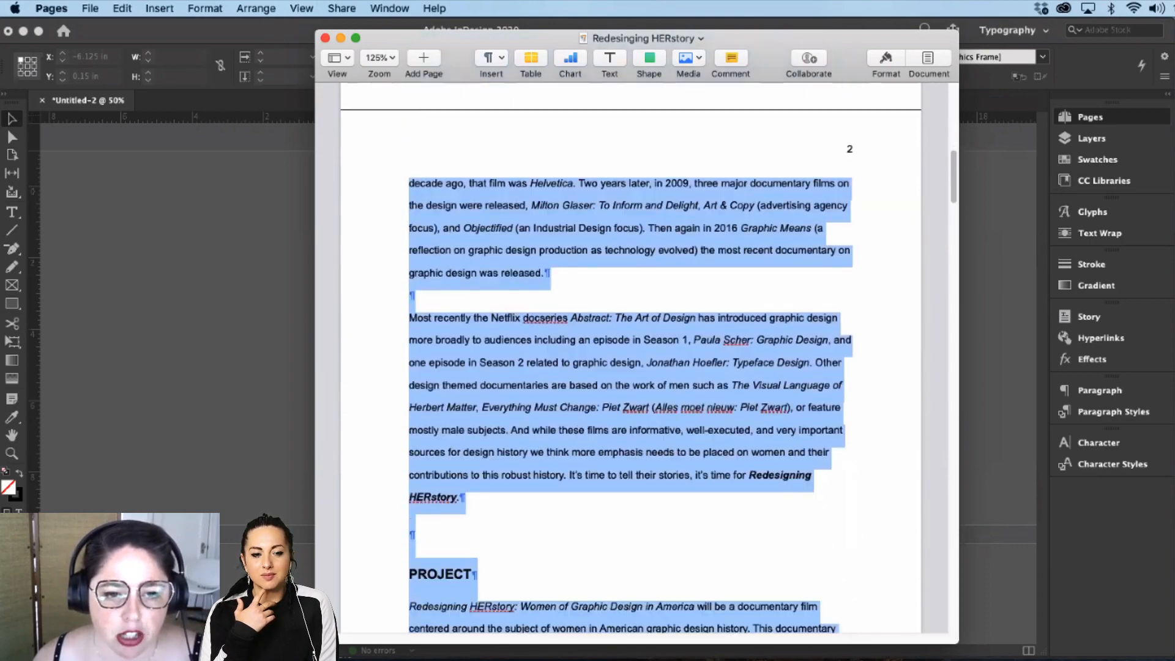
scroll(630, 364, down, 4)
scroll(631, 364, down, 20)
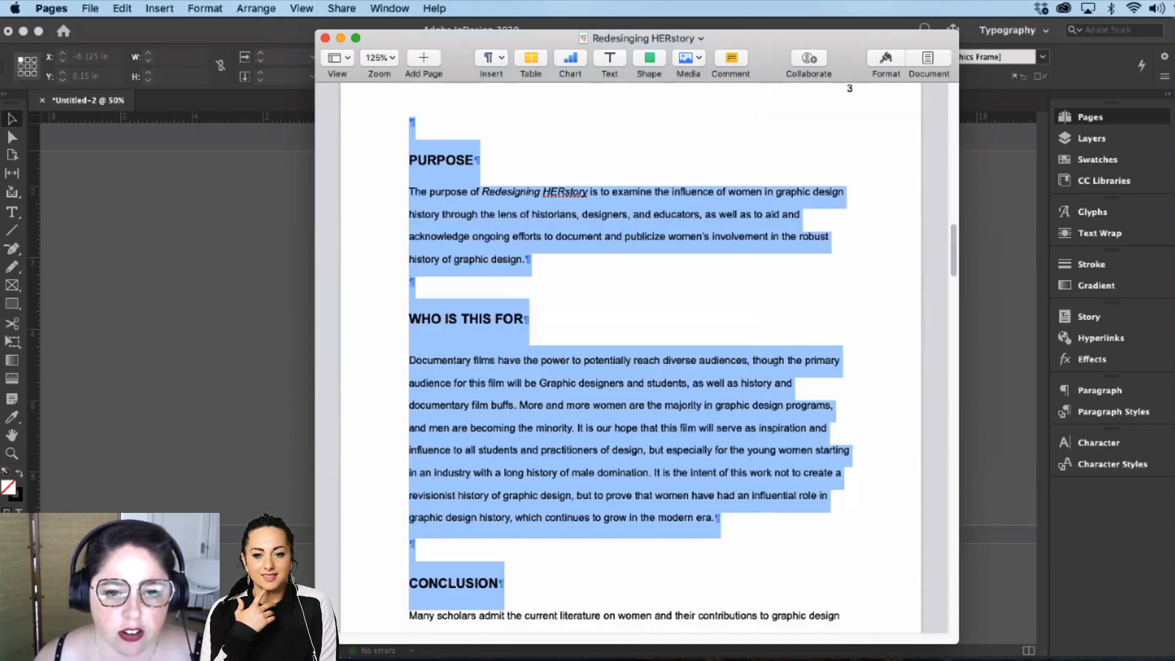
scroll(847, 178, down, 20)
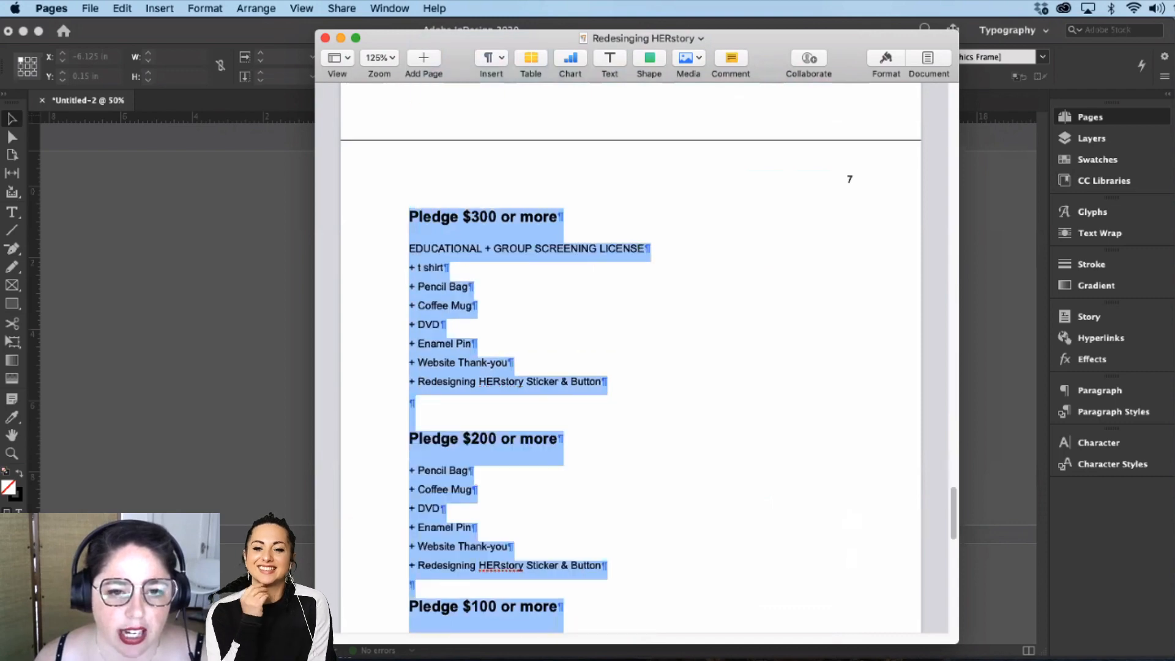
scroll(658, 356, up, 10)
scroll(658, 355, up, 20)
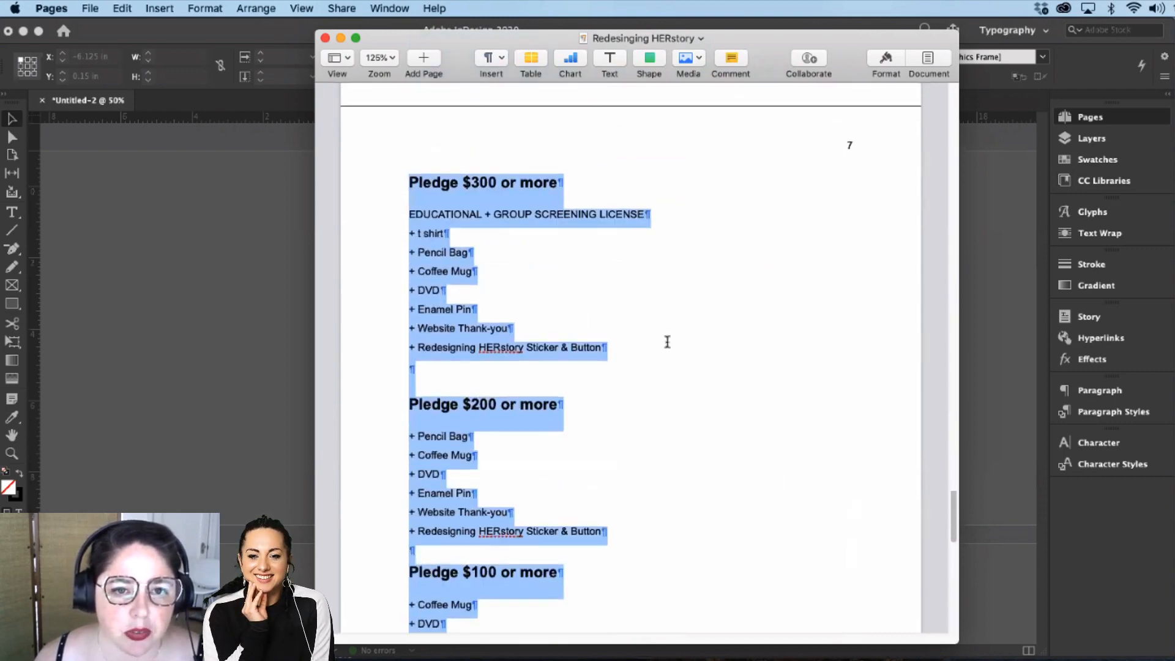
scroll(691, 342, up, 15)
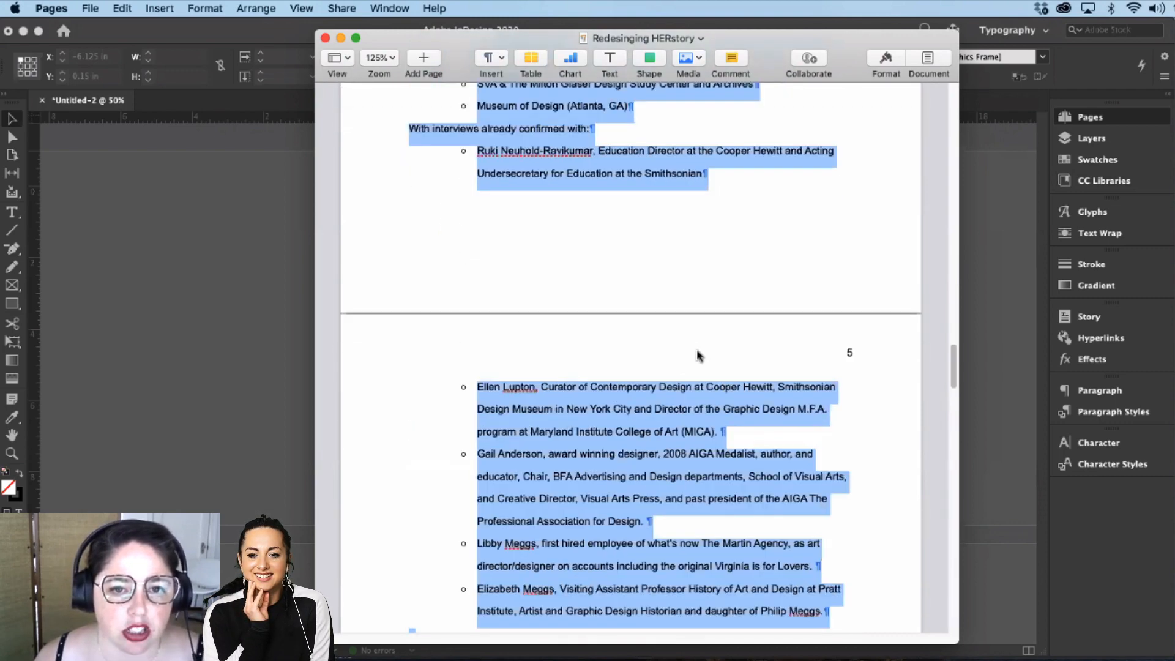
scroll(653, 339, up, 15)
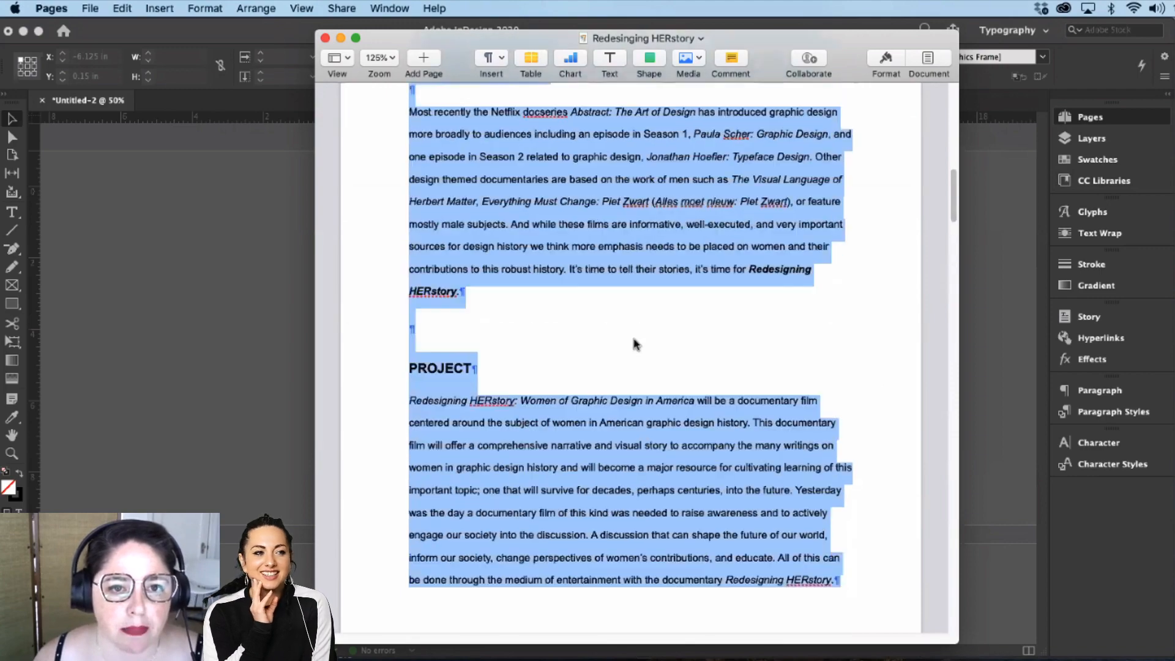
drag(410, 222, 526, 283)
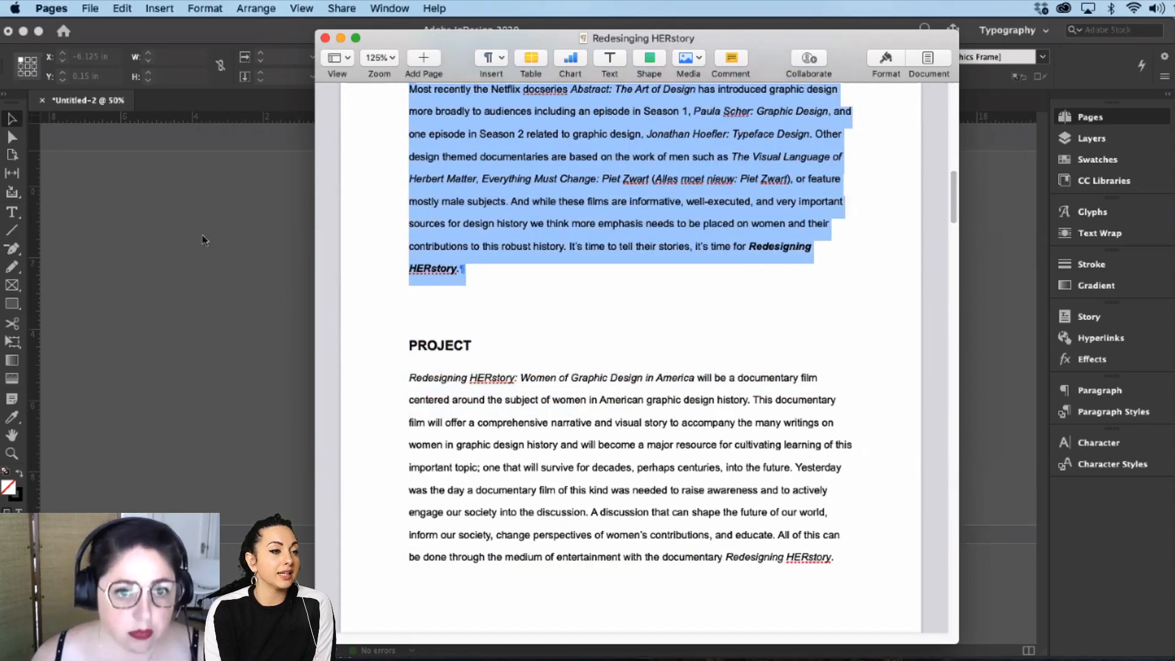
Step: Switch back to InDesign and draw a text frame about 10 in wide and 6.86 in high between the side margins of page 1
click(291, 204)
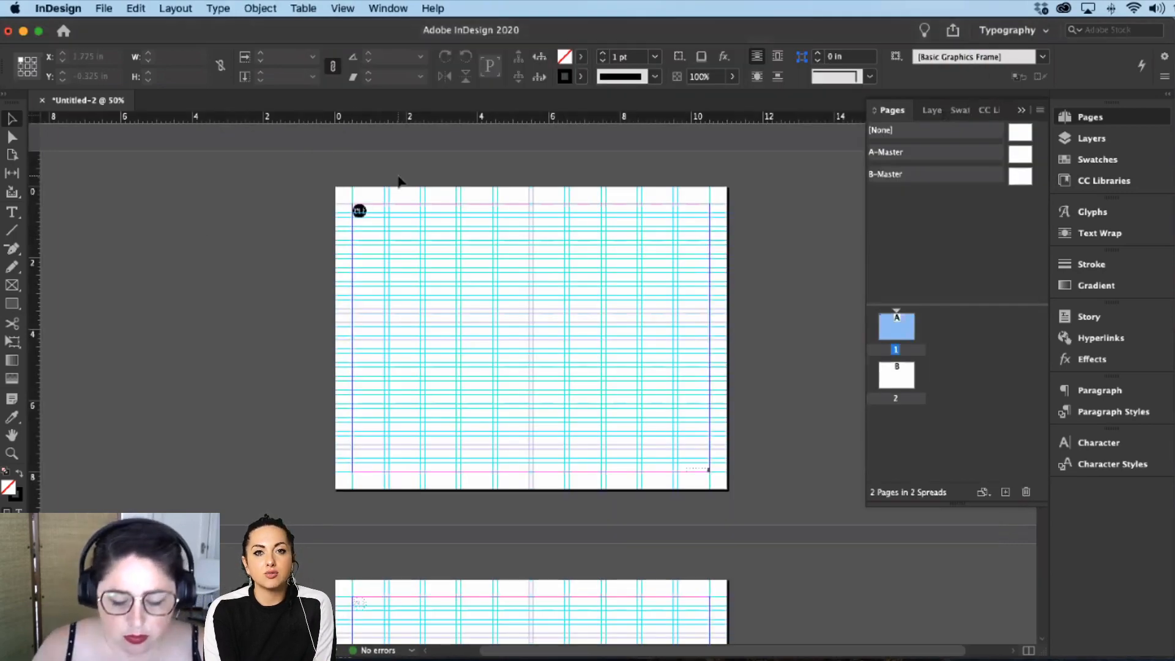
key(super+equal)
key(super+equal)
scroll(249, 260, up, 2)
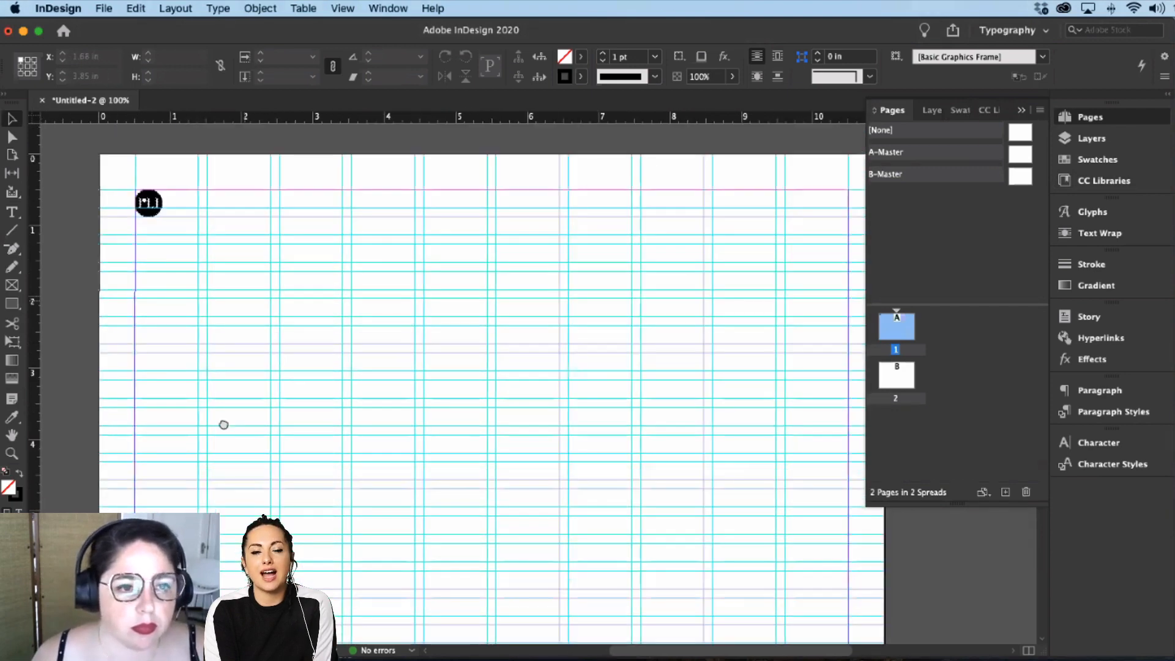
key(t)
mouse_move(141, 231)
mouse_down()
mouse_move(559, 461)
mouse_move(637, 532)
mouse_move(830, 539)
mouse_up()
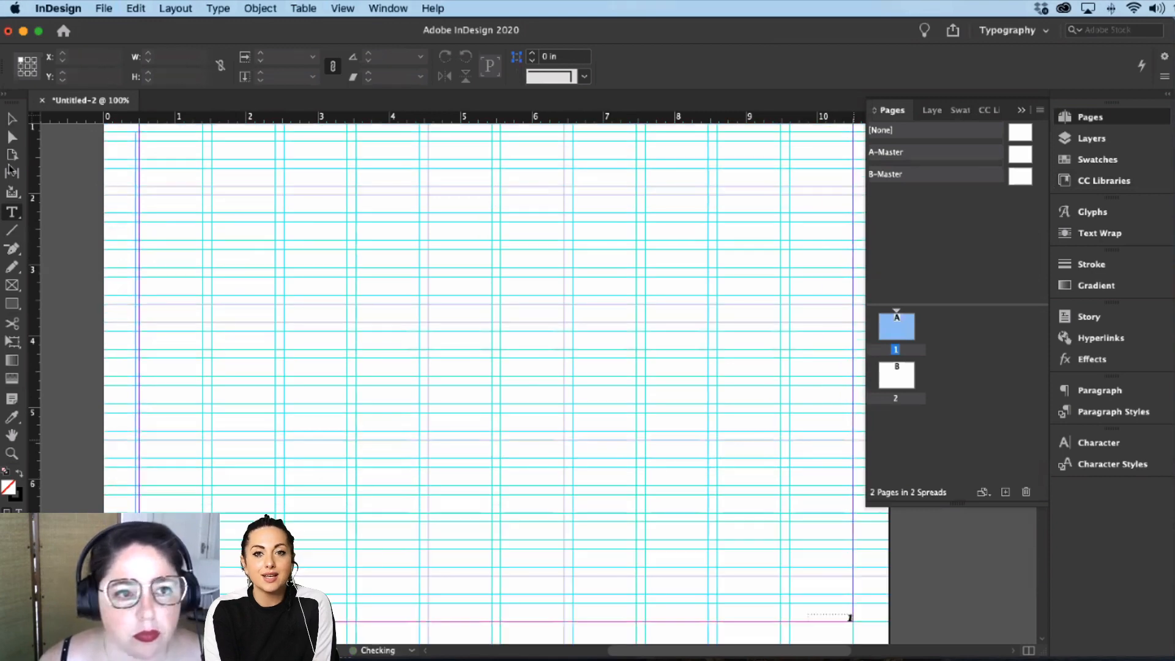
key(Escape)
drag(135, 377, 139, 376)
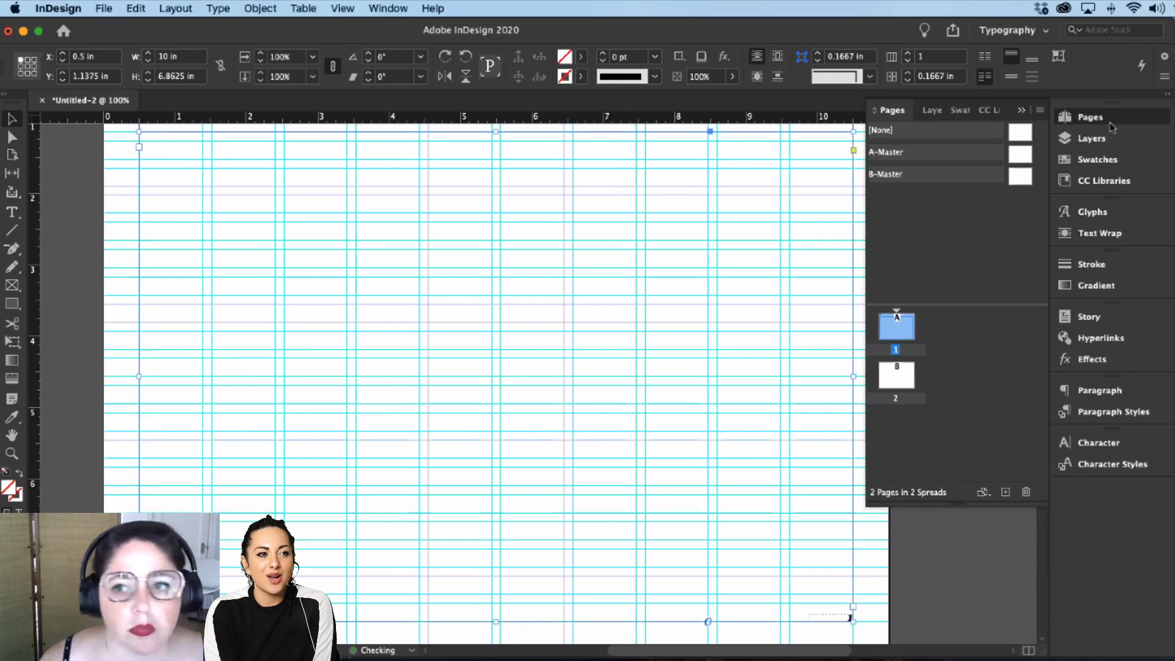
Step: Add a new layer above Layer 1 and move the page 1 text frame onto it
click(1092, 139)
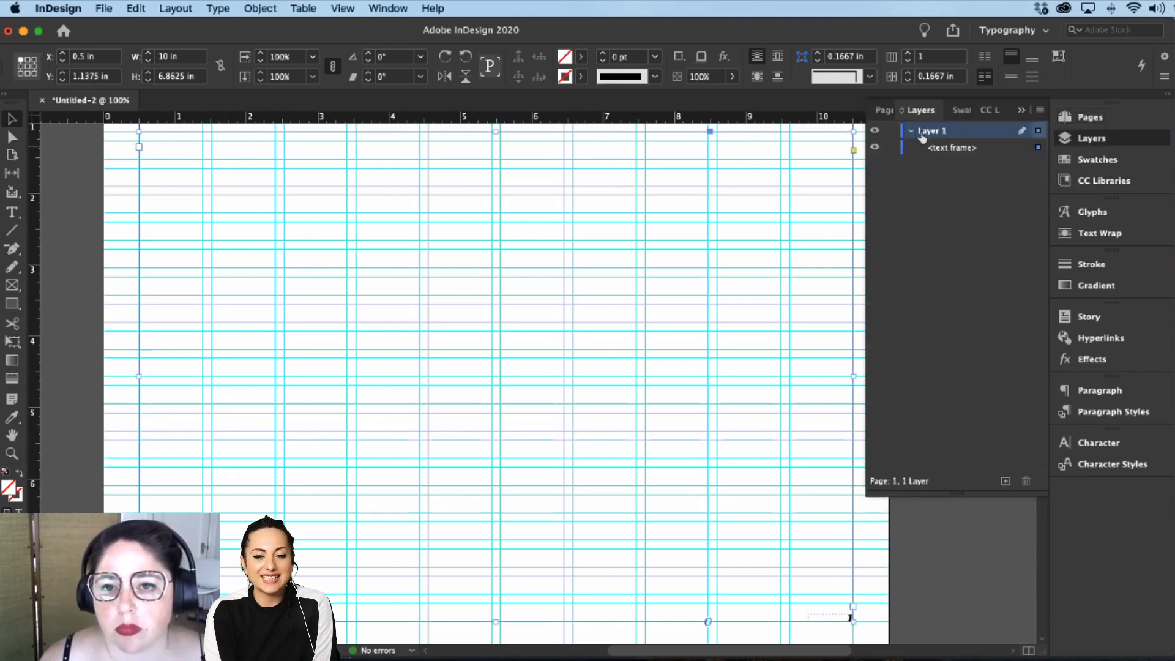
click(913, 131)
click(1005, 481)
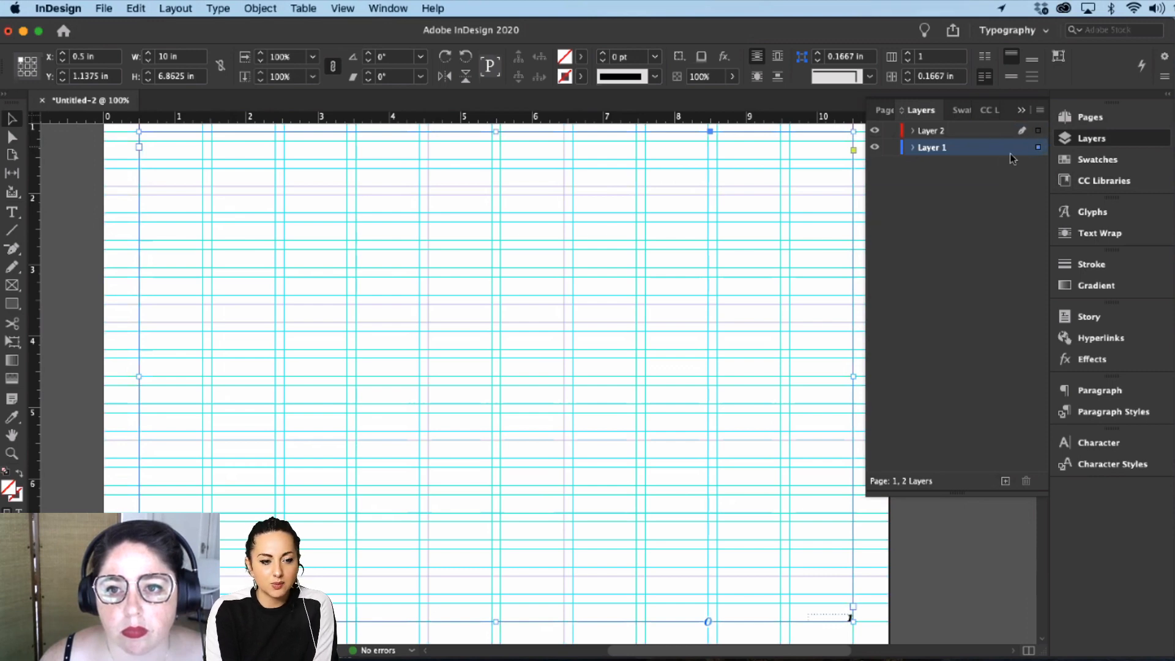
Step: Rename Layer 1 as Pagination and lock it
double_click(970, 147)
text(Pagination)
key(shift+End)
key(Delete)
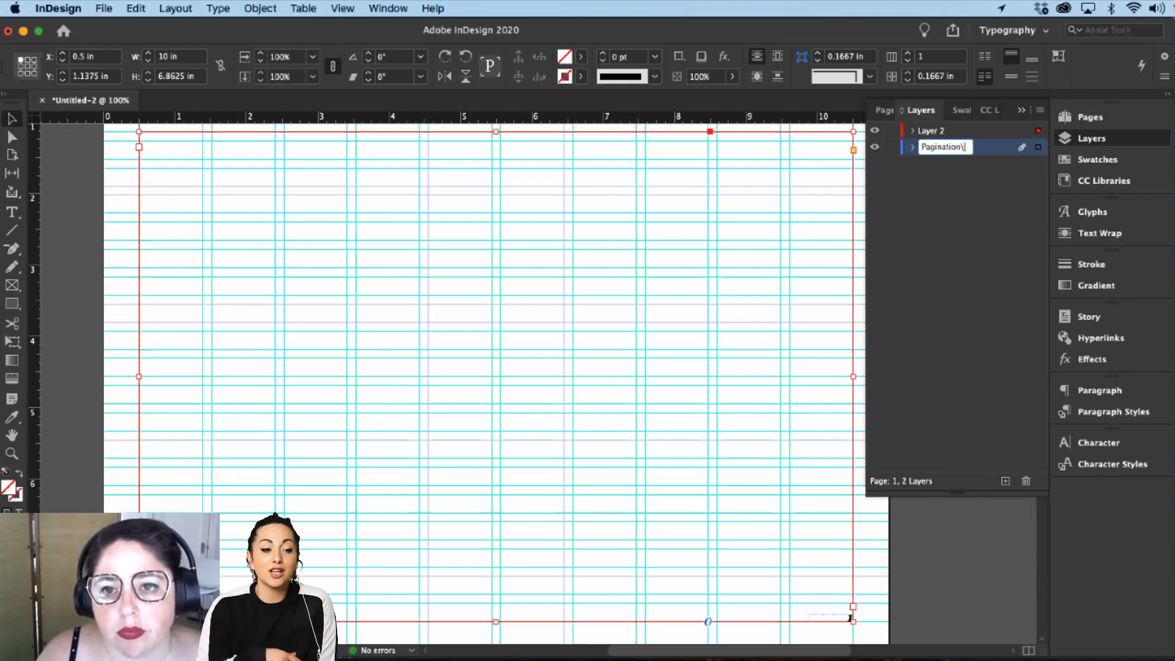
key(Return)
click(892, 147)
Step: Place Layer 2 below the Pagination layer and rename it Type
drag(945, 129, 942, 153)
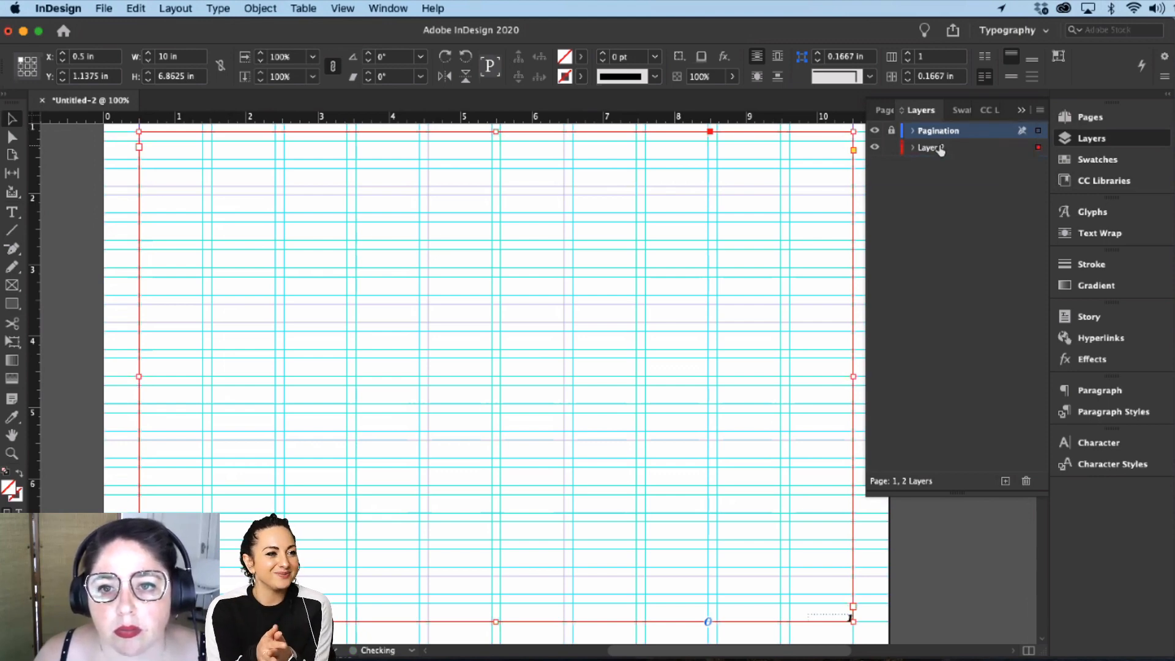
double_click(932, 147)
text(Type)
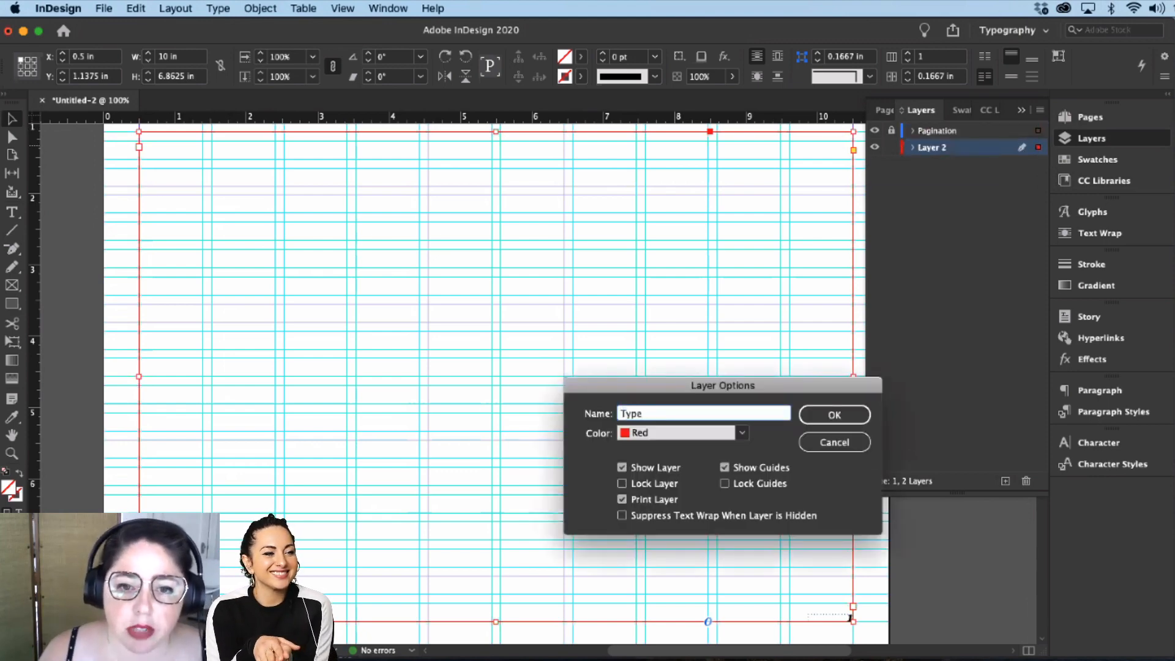
key(Return)
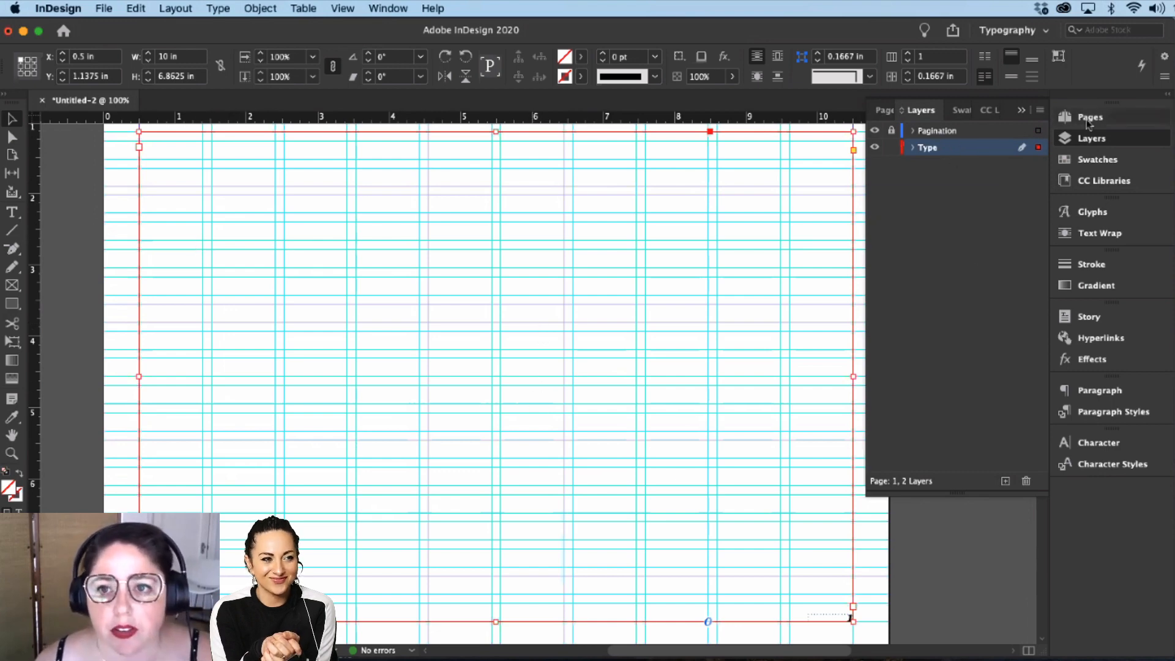
Step: Open A-Master for editing and unlock the Pagination layer
key(super+F12)
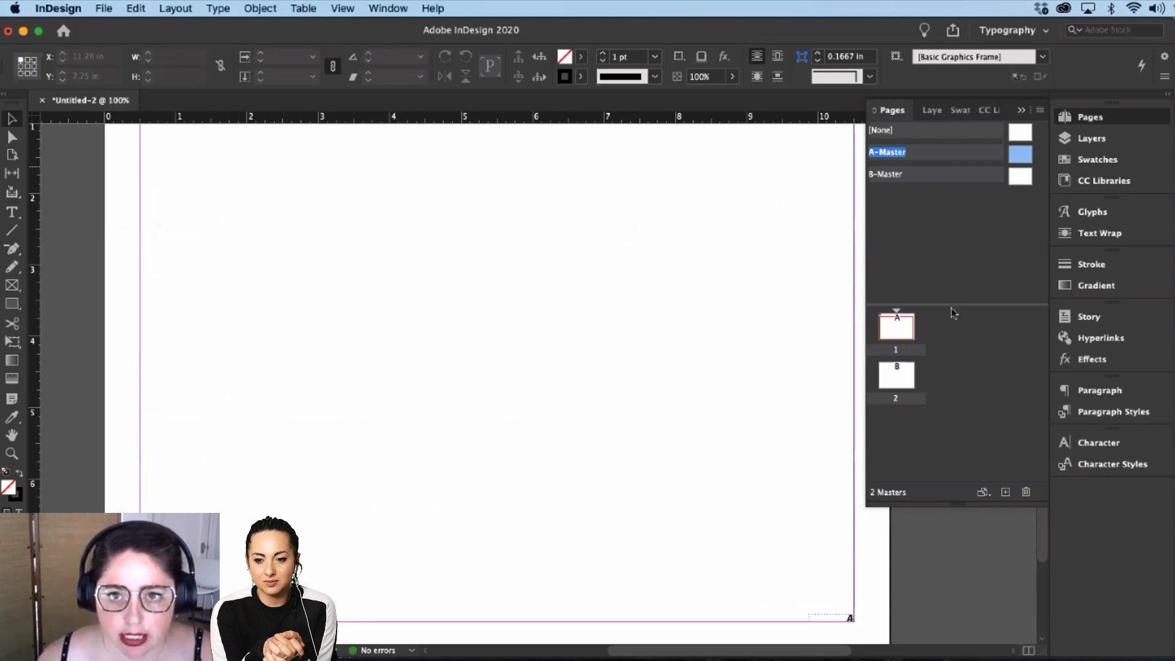
click(1111, 138)
click(892, 131)
key(super+equal)
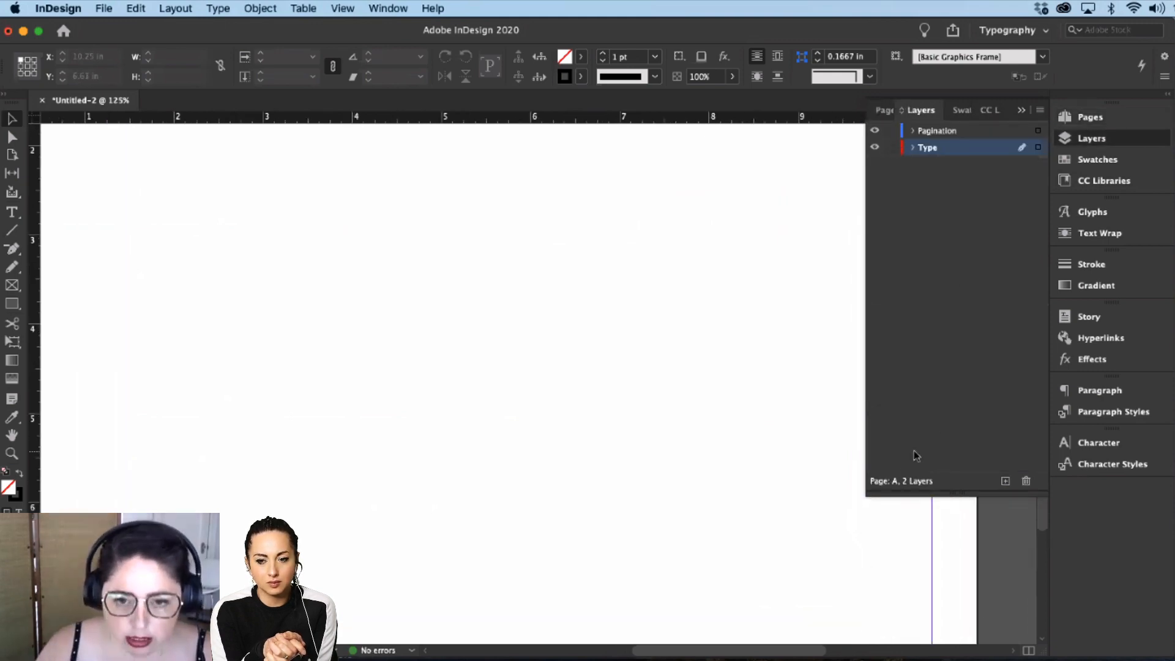
Step: Move the A-Master page number frame down so its top edge sits on the lower margin line
key(super+equal)
drag(691, 463, 690, 477)
click(355, 496)
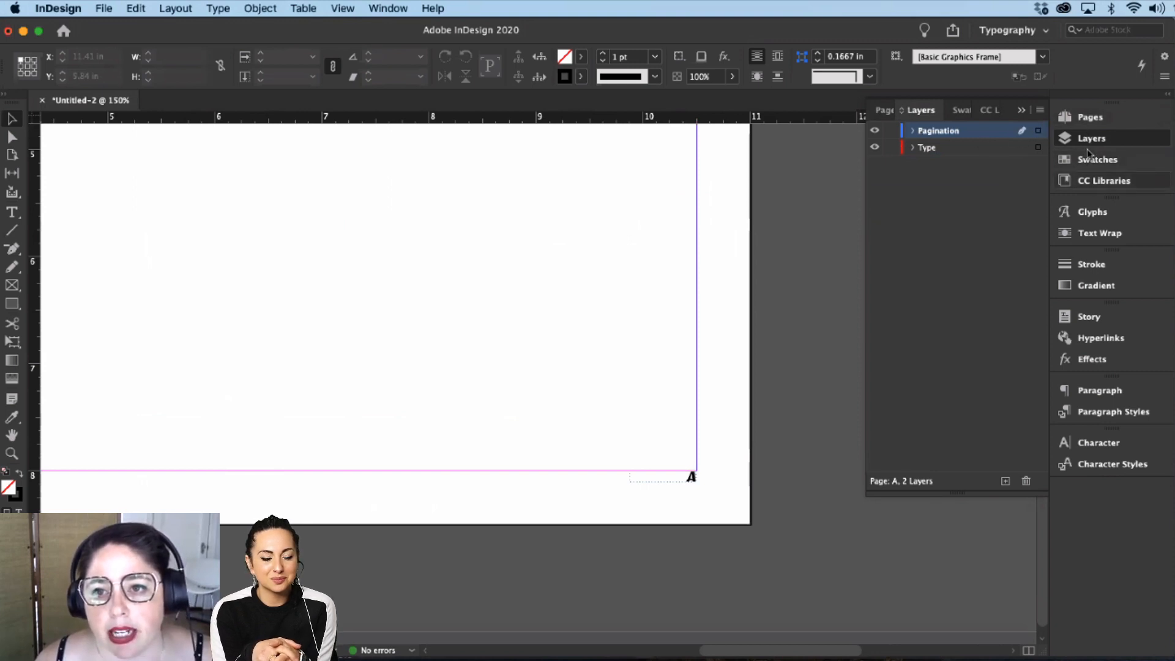
Step: Open B-Master and move its page number frame down to sit just below the lower margin line
click(1090, 116)
click(1021, 178)
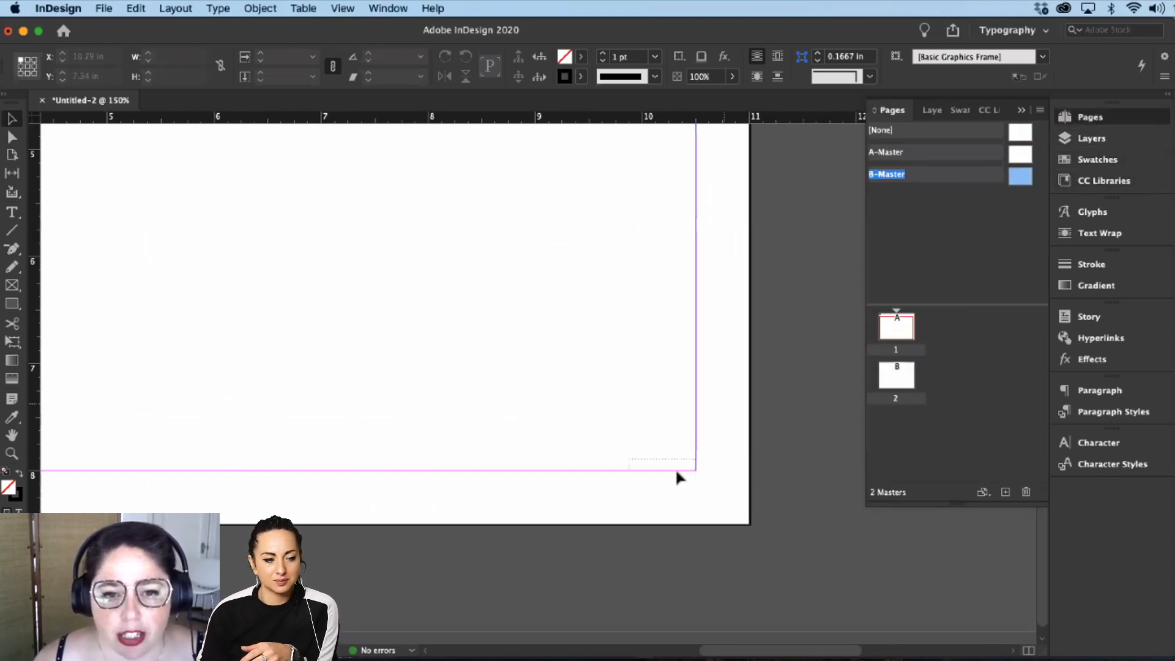
drag(683, 465, 687, 476)
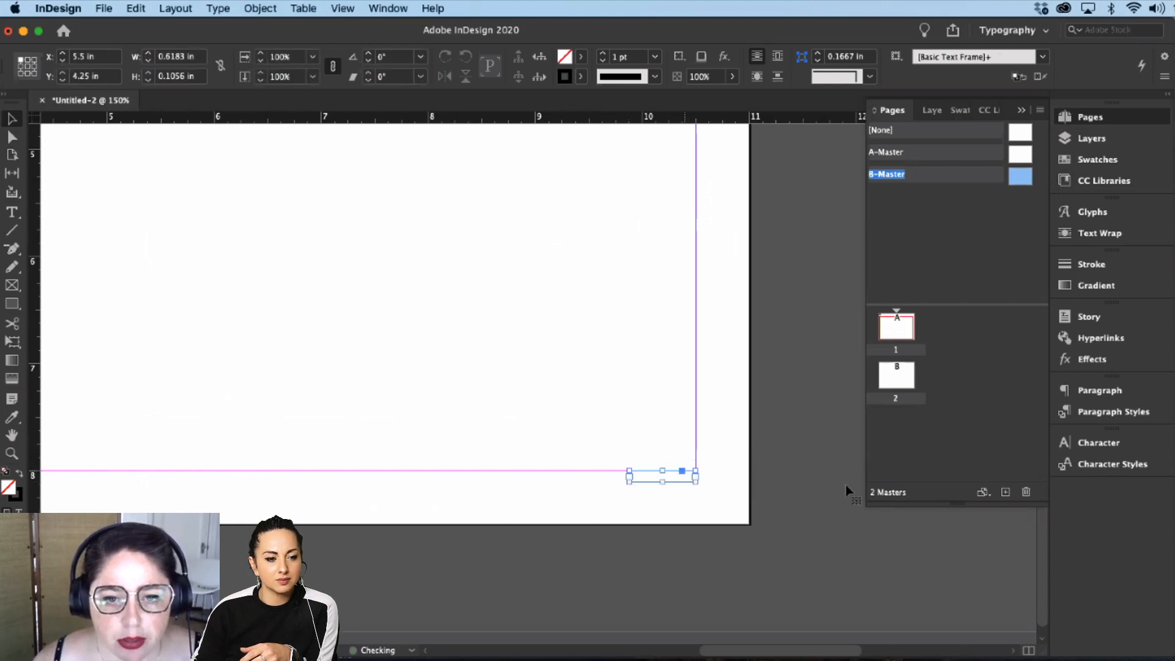
Step: Lower the top edge of the large page 1 text frame to about 1.26 in, making it about 6.74 in tall
click(897, 330)
click(350, 368)
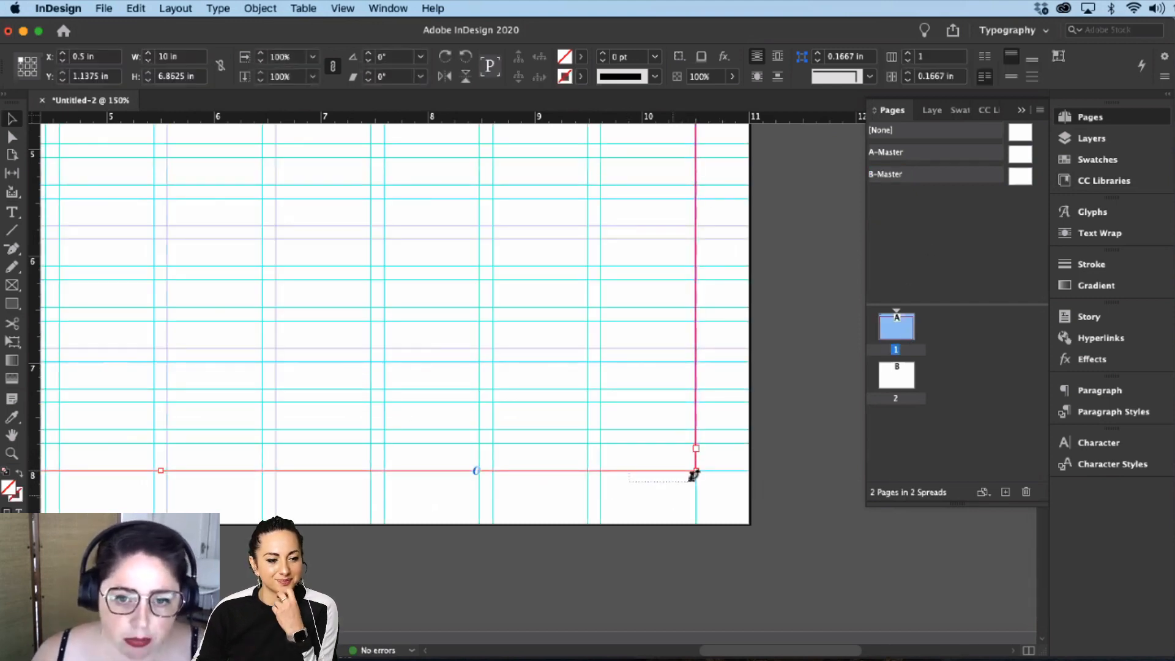
drag(371, 393, 396, 435)
scroll(579, 498, down, 4)
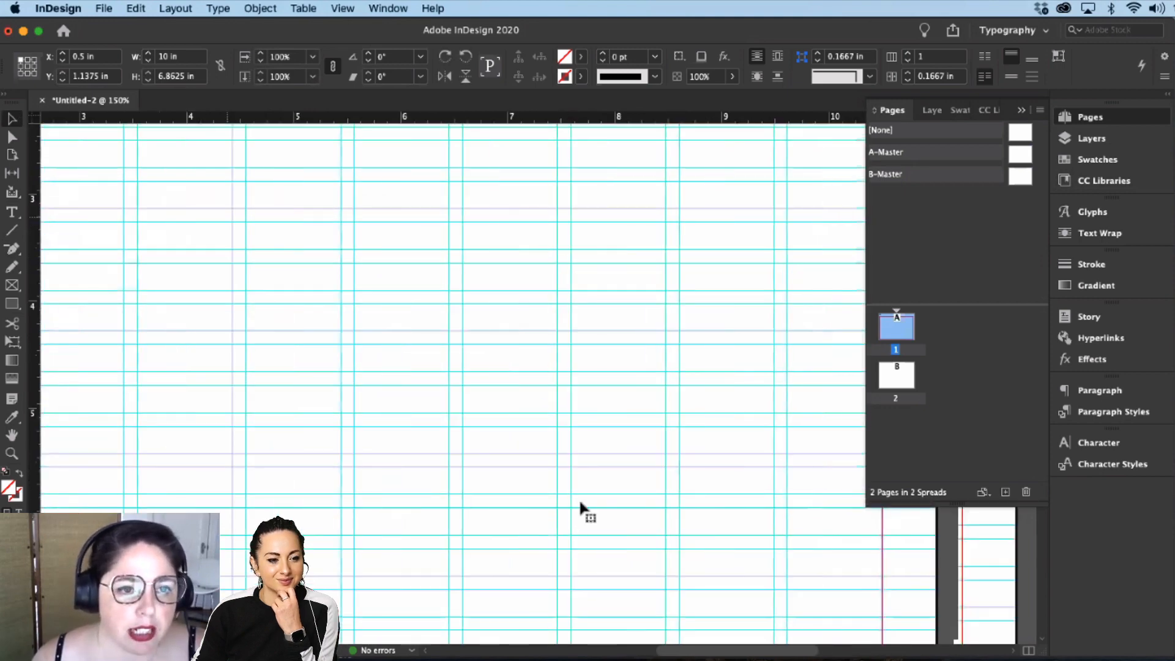
scroll(579, 508, down, 2)
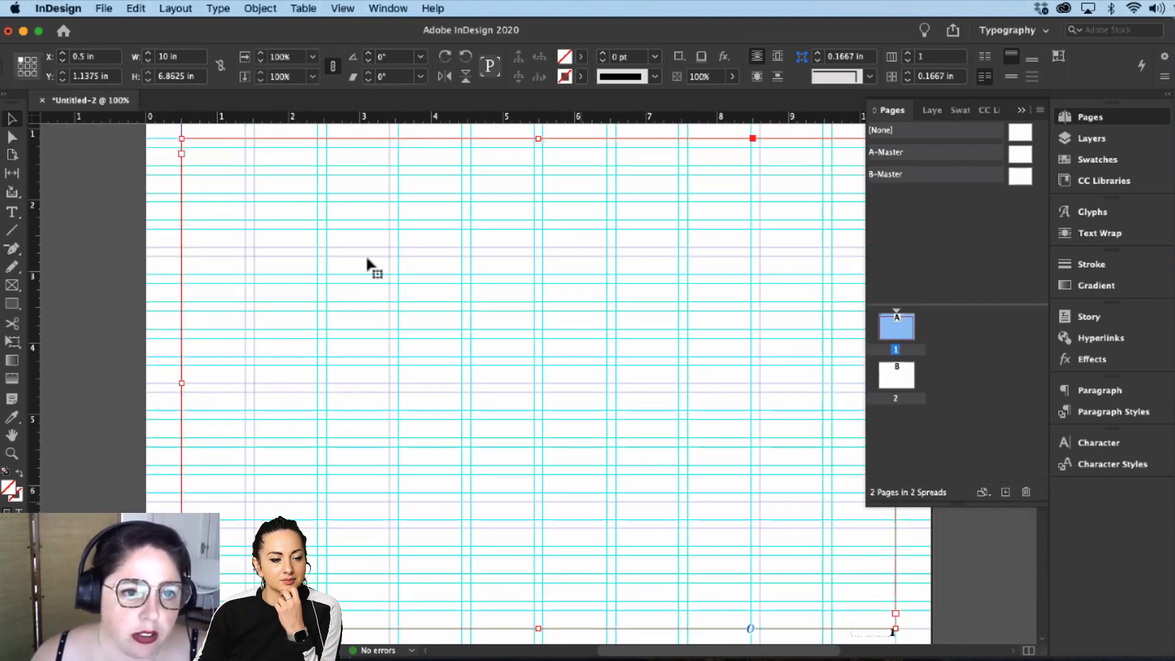
scroll(538, 349, up, 2)
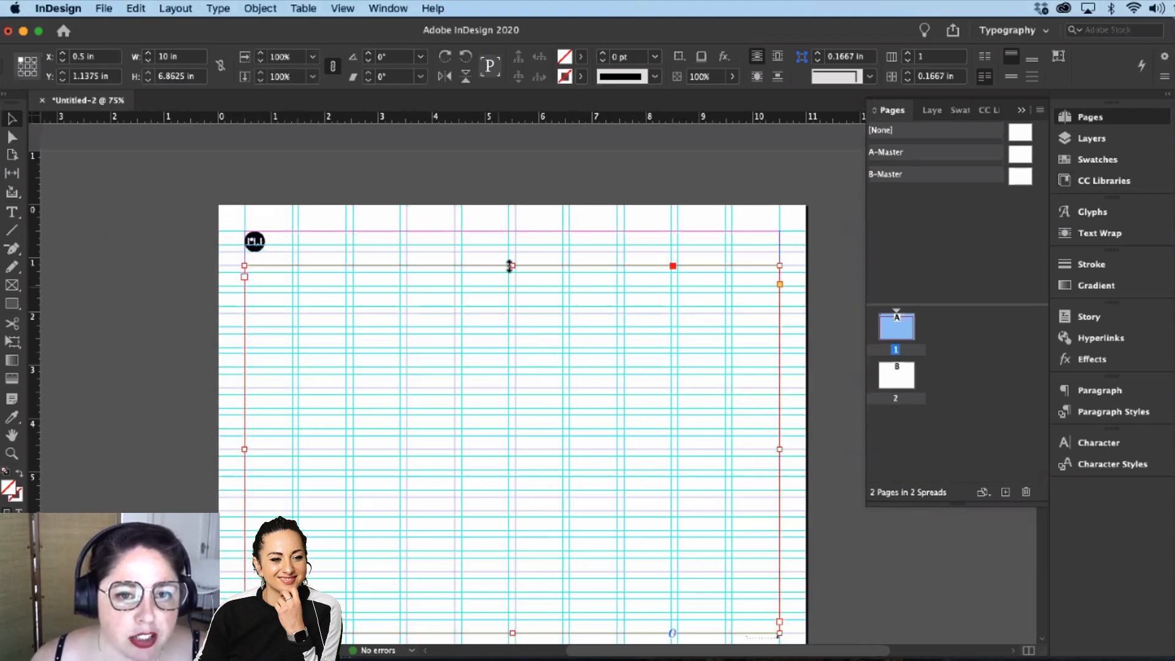
drag(514, 264, 514, 272)
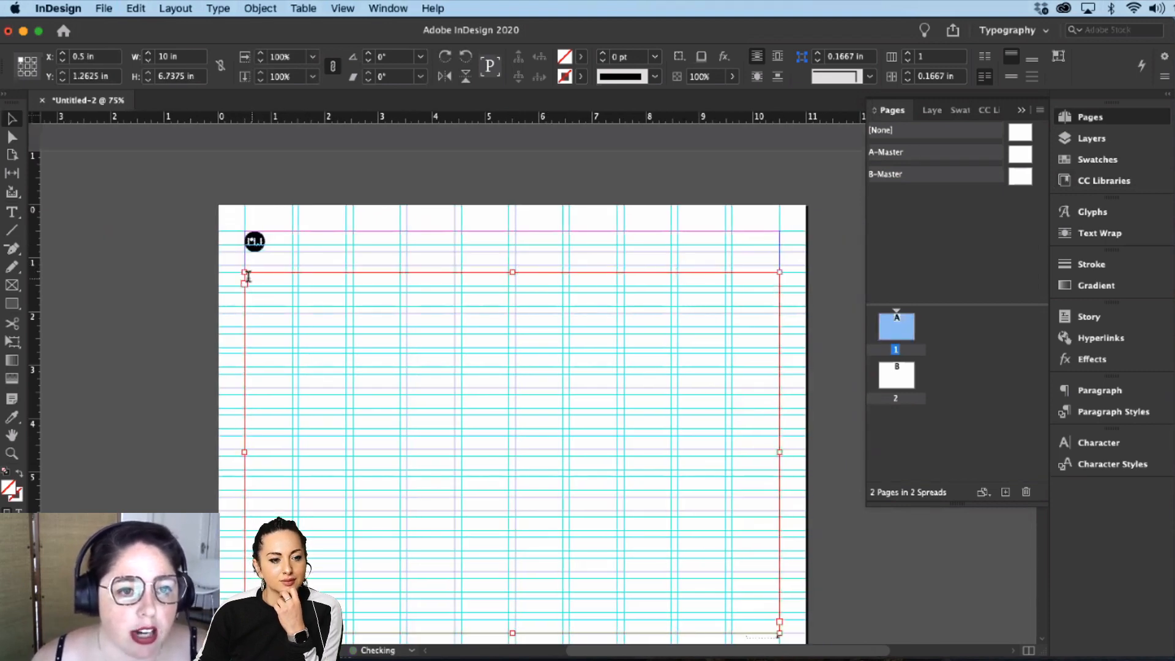
Step: Paste the copied INTRO and WHY copy into the page 1 text frame
key(t)
click(420, 471)
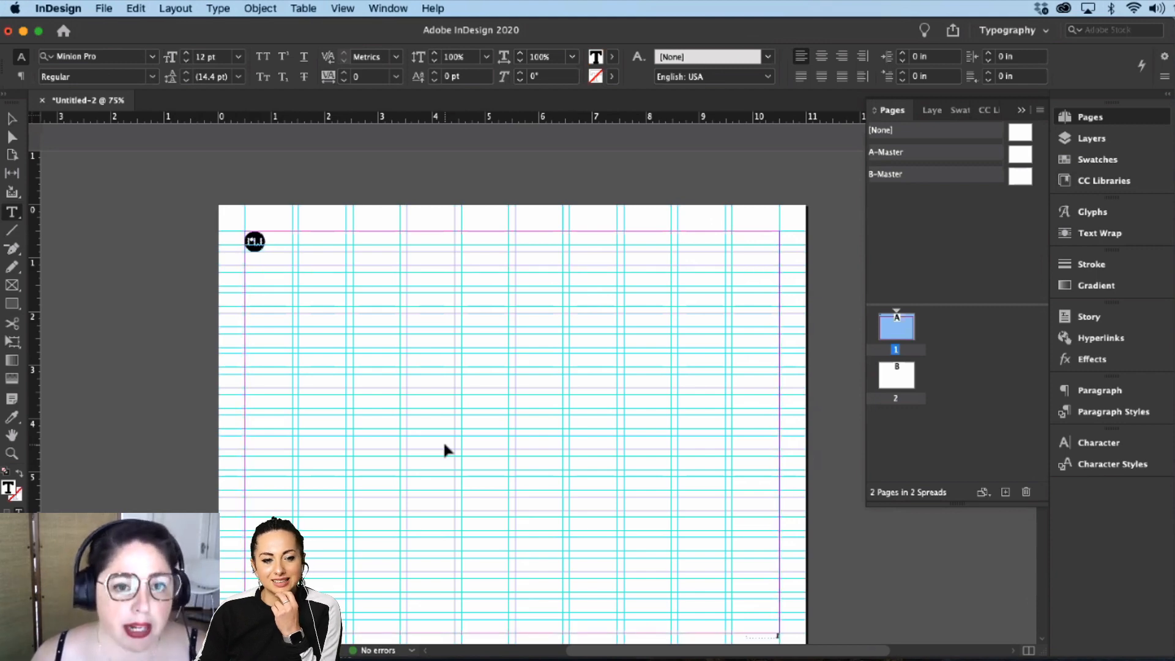
key(super+v)
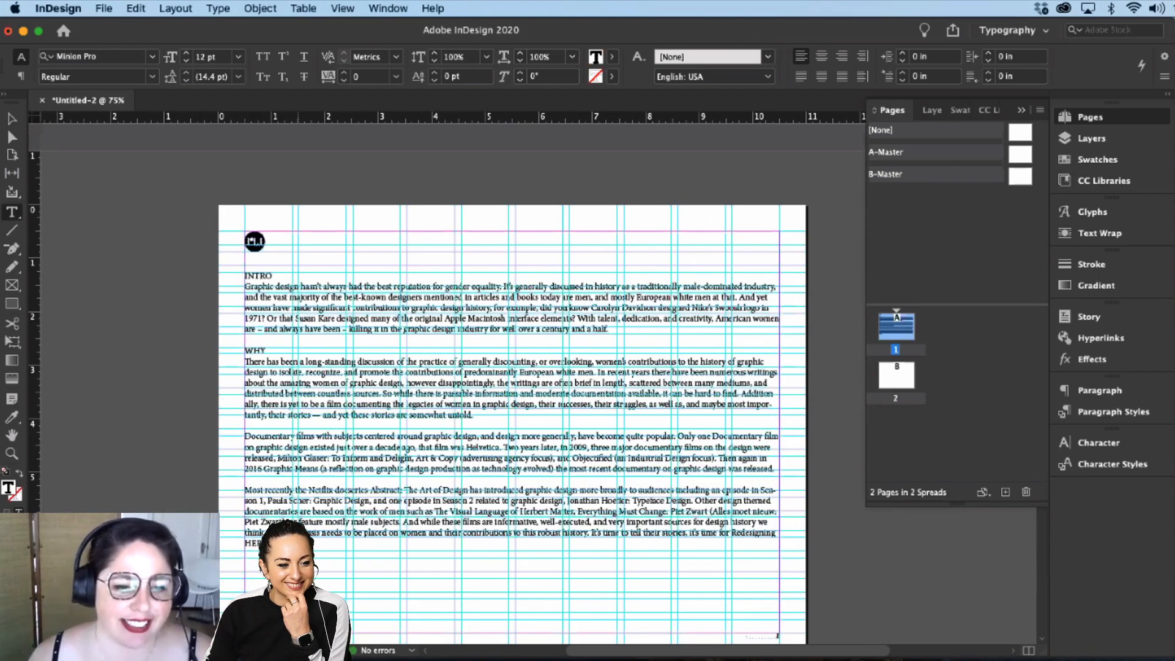
key(super+a)
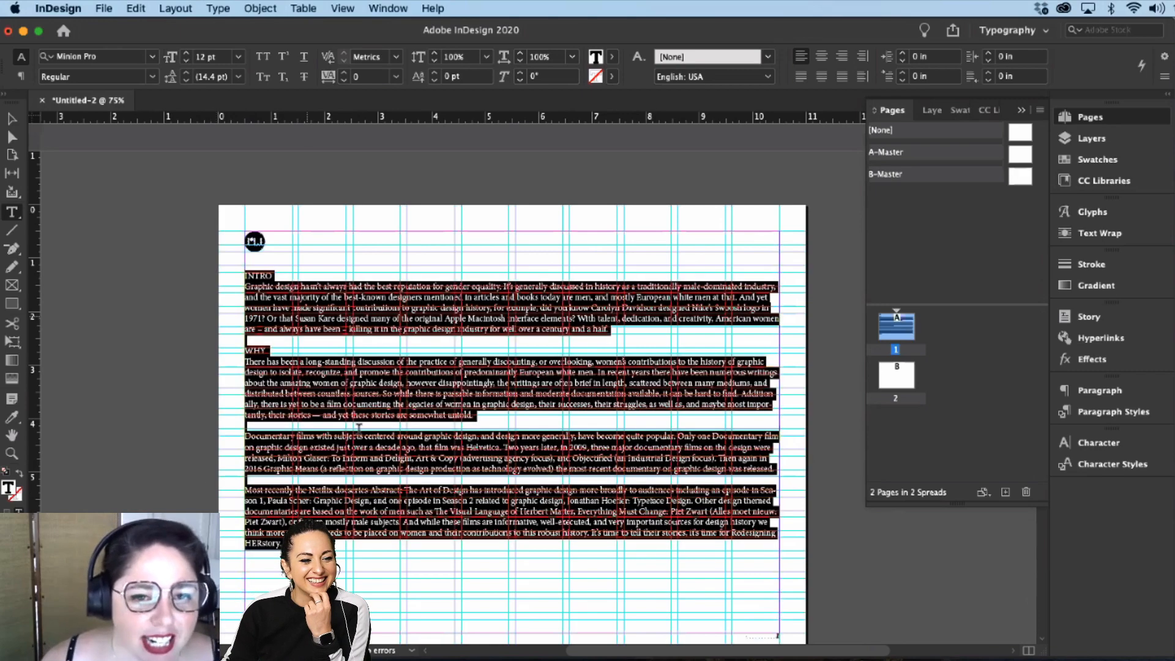
key(super+shift+a)
key(shift+Up)
key(shift+Up)
key(shift+Up)
key(shift+Up)
key(shift+Up)
key(shift+Up)
key(shift+Up)
key(shift+Up)
key(shift+Up)
key(shift+Up)
key(shift+Up)
key(shift+Up)
key(shift+Up)
key(shift+Up)
key(shift+Up)
key(shift+Up)
key(shift+Up)
key(shift+Up)
key(shift+Up)
key(shift+Up)
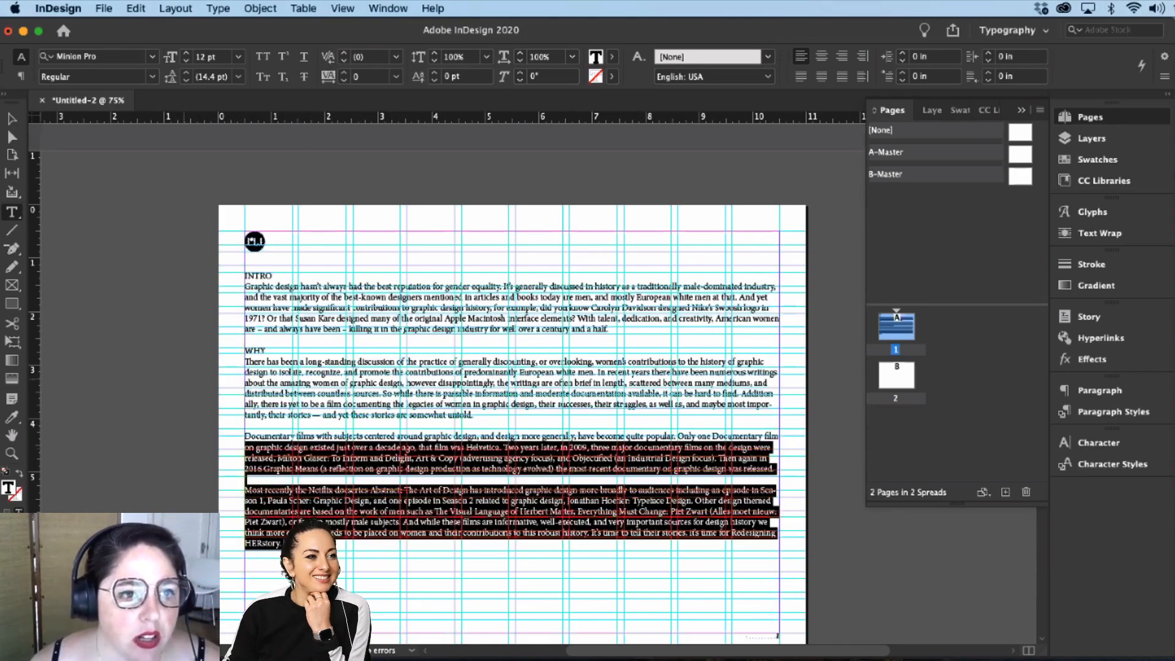
Step: Split the page 1 text frame into 3 columns
key(Escape)
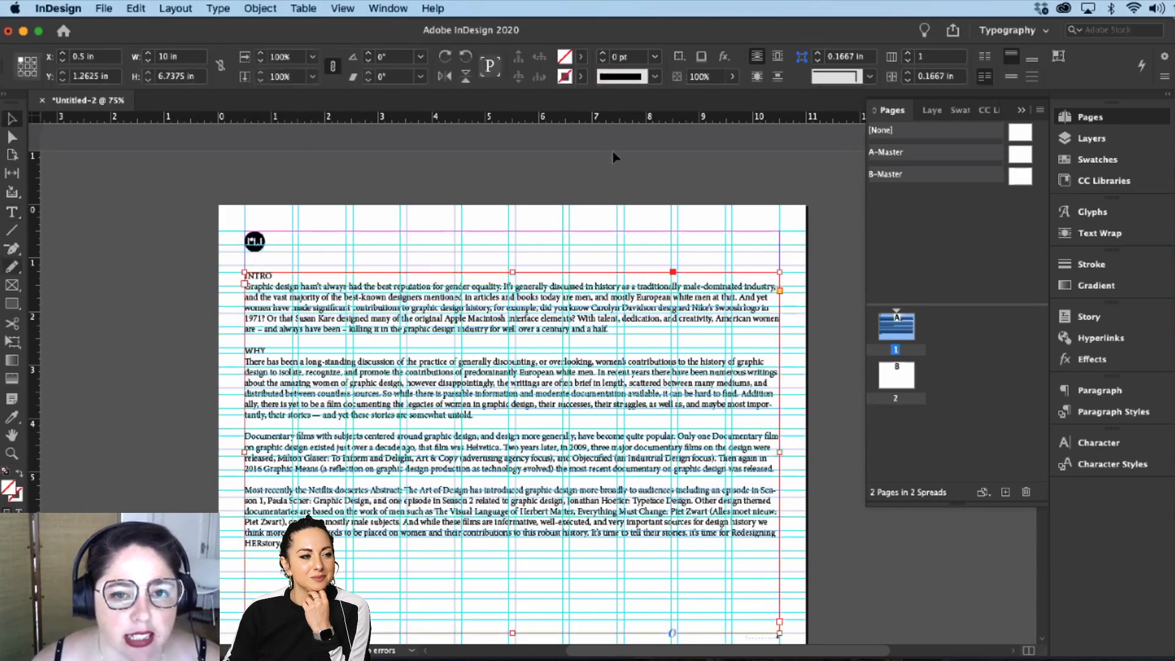
click(910, 55)
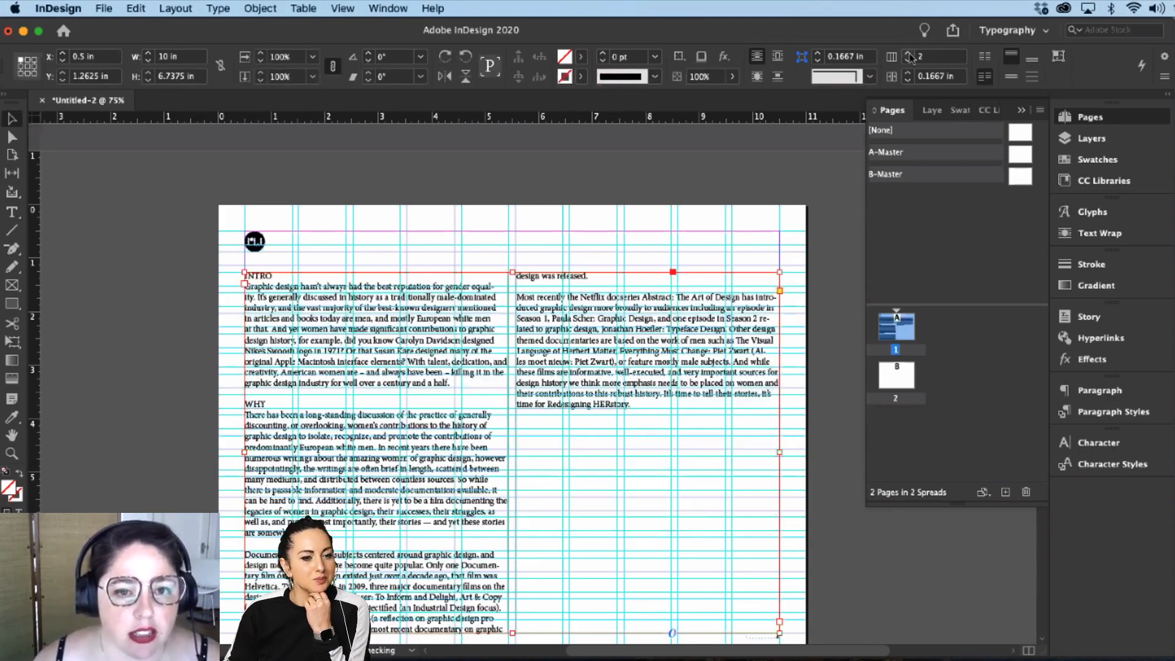
click(910, 55)
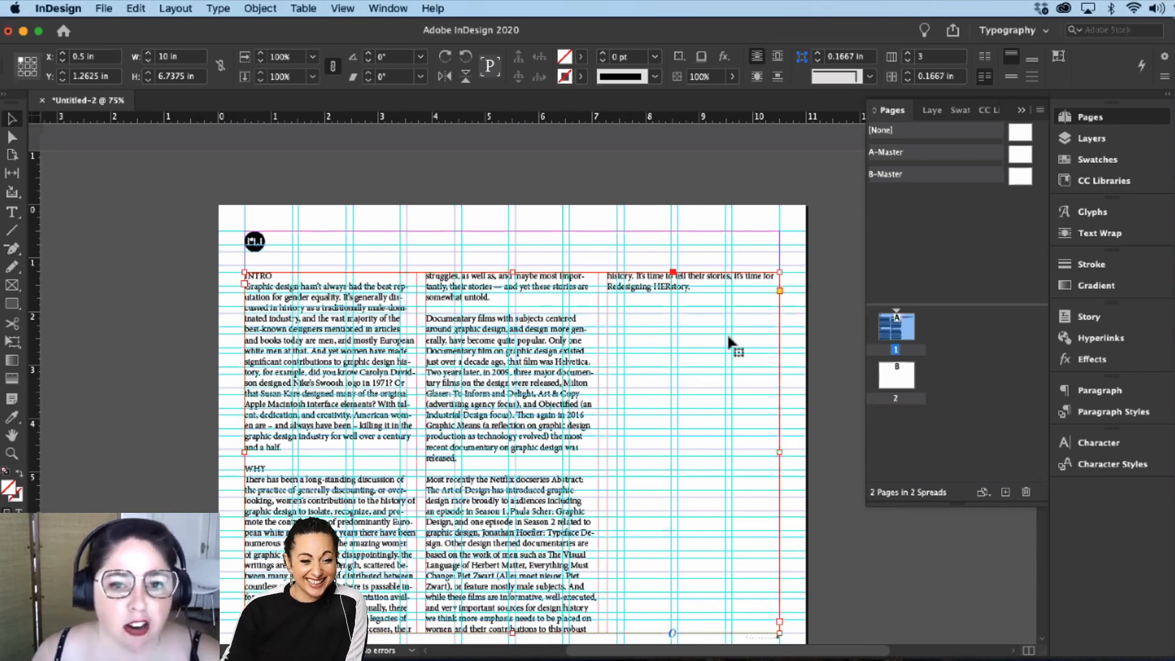
double_click(645, 318)
drag(646, 318, 215, 263)
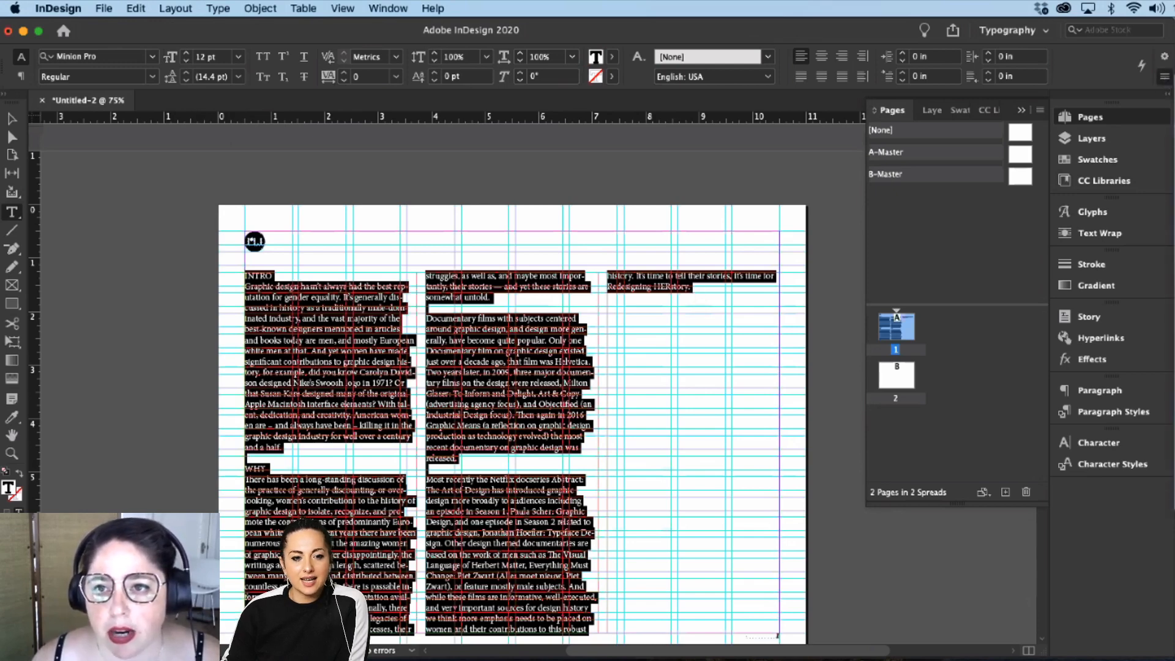
click(1164, 77)
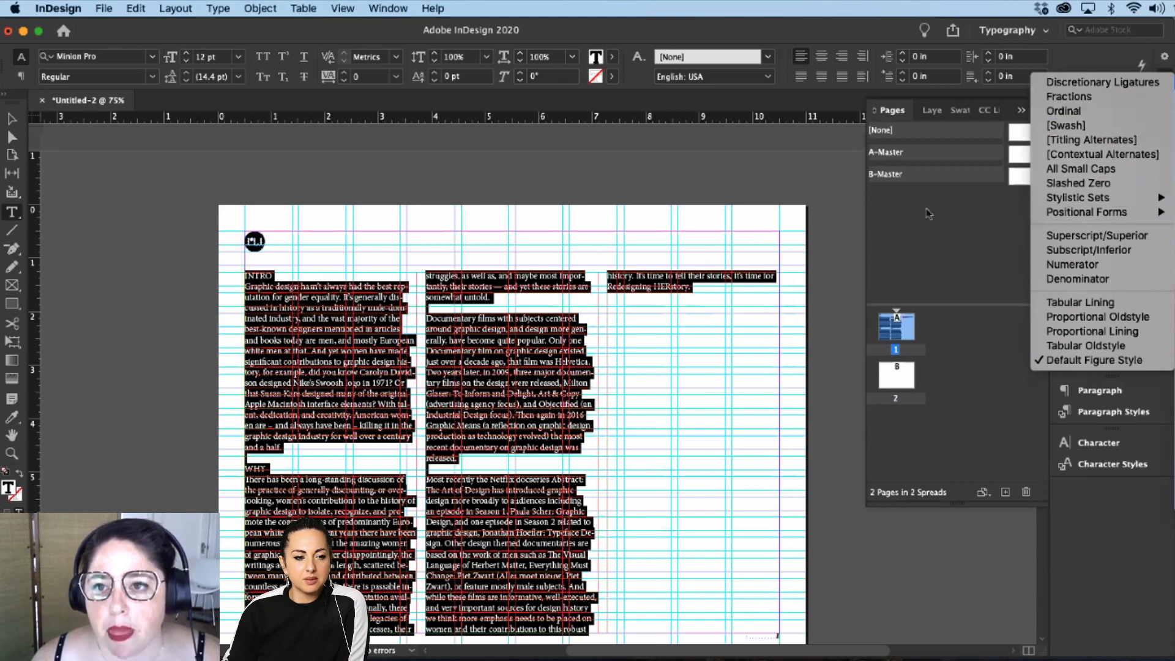
click(851, 310)
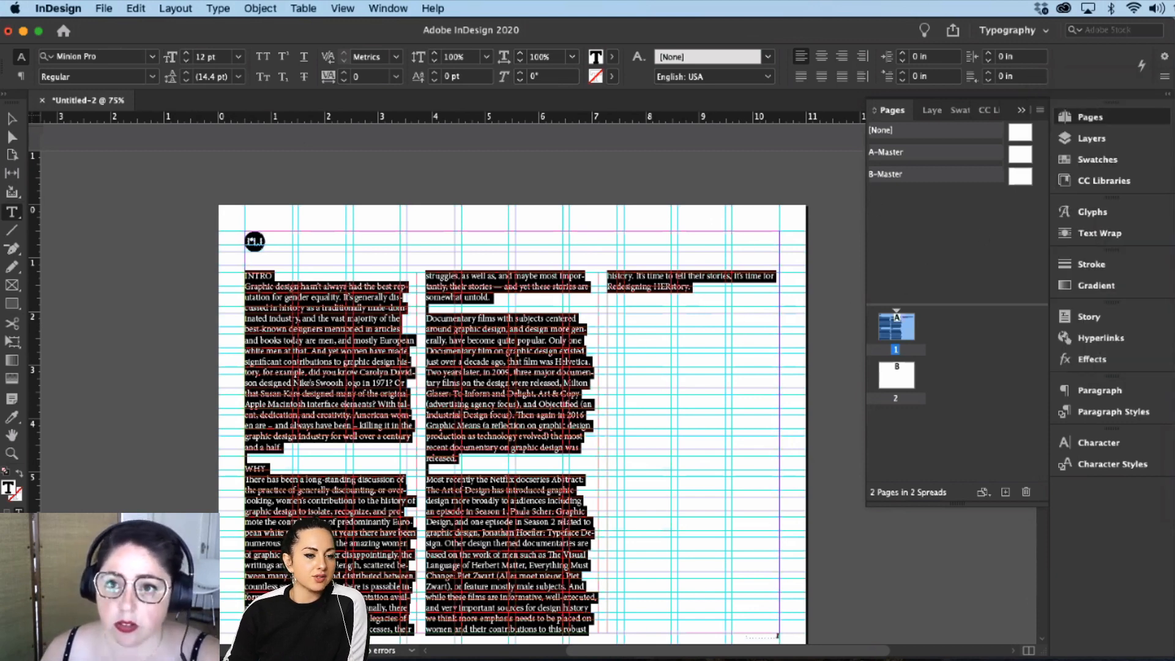
key(super+1)
click(1166, 78)
key(Escape)
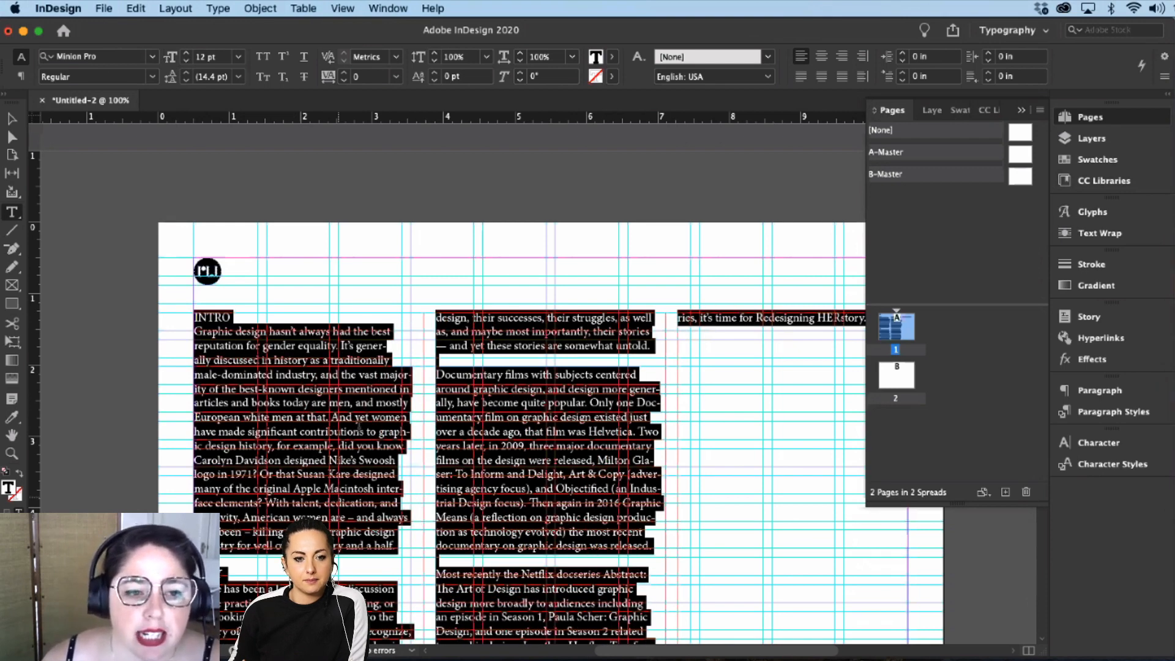
Step: Turn off hyphenation for all of the copy in the page 1 text frame
click(286, 397)
drag(756, 339, 158, 296)
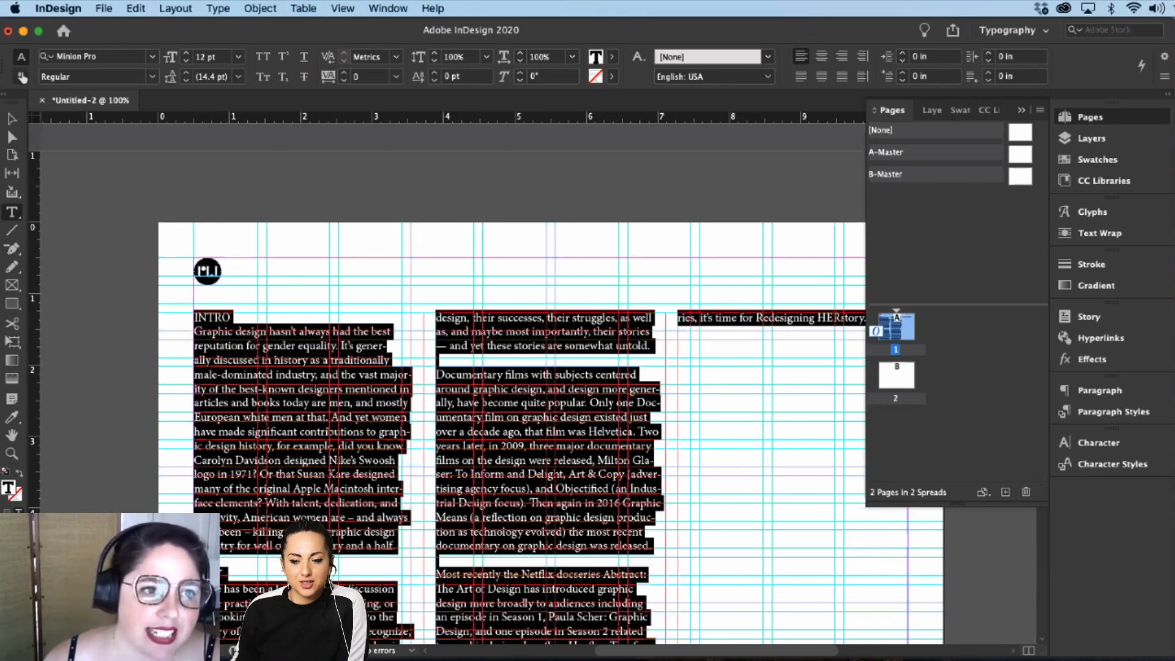
click(21, 75)
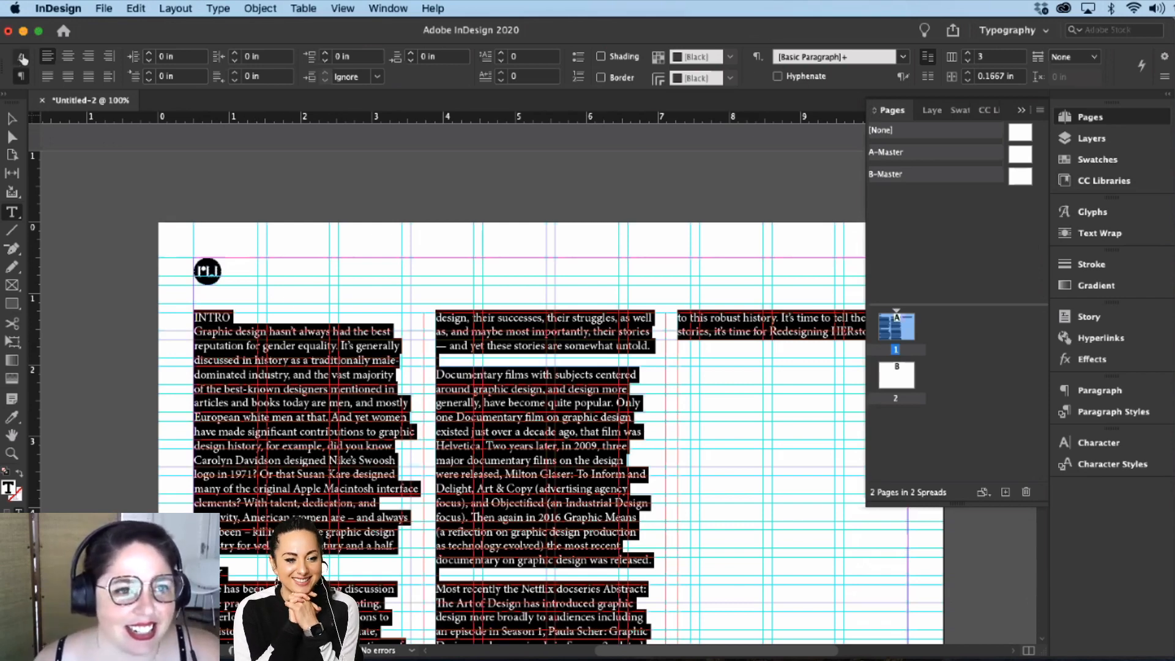
click(230, 314)
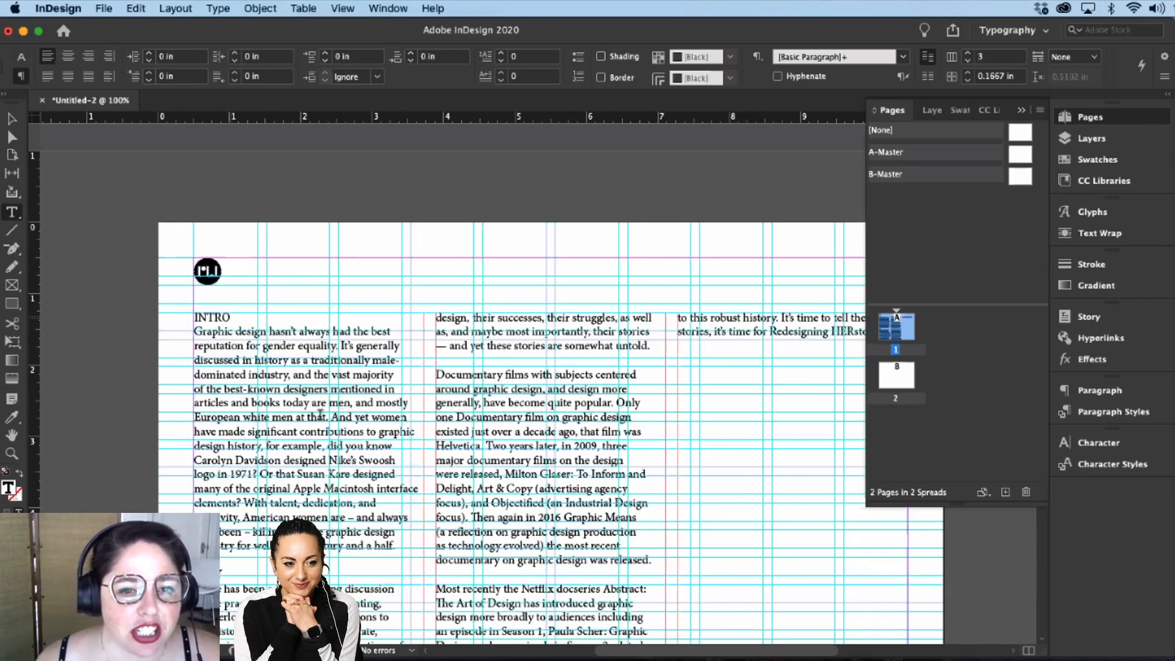
Step: Set all of the page 1 copy in Conductor TEMP Narrow Bold
scroll(803, 327, down, 1)
key(super+a)
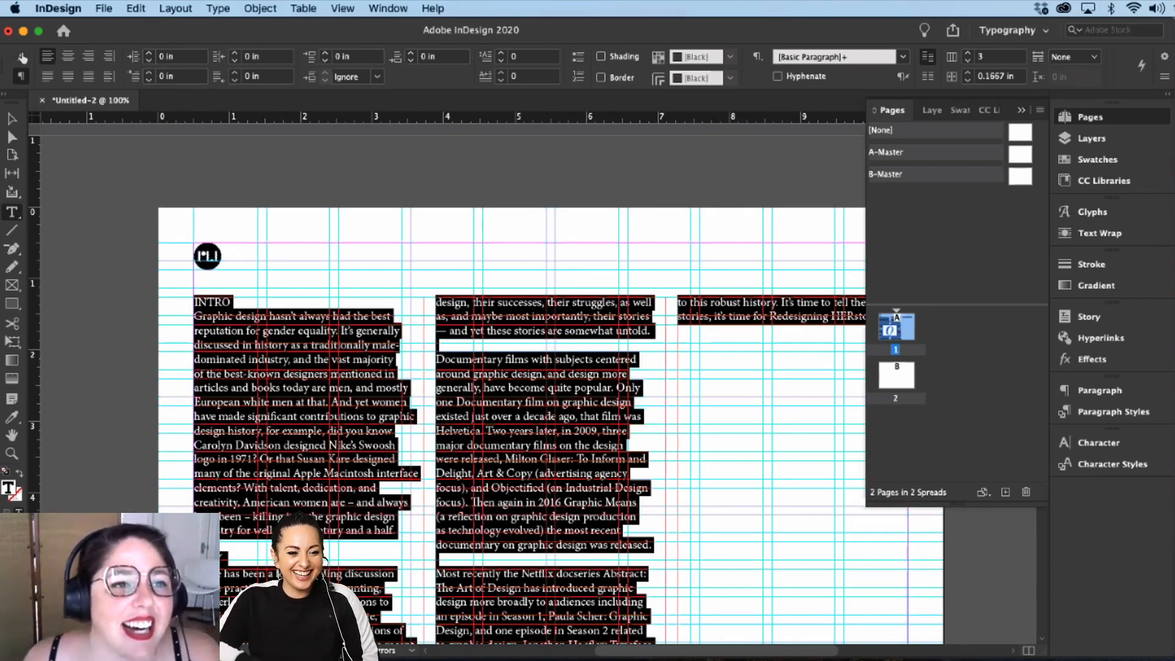
key(super+alt+7)
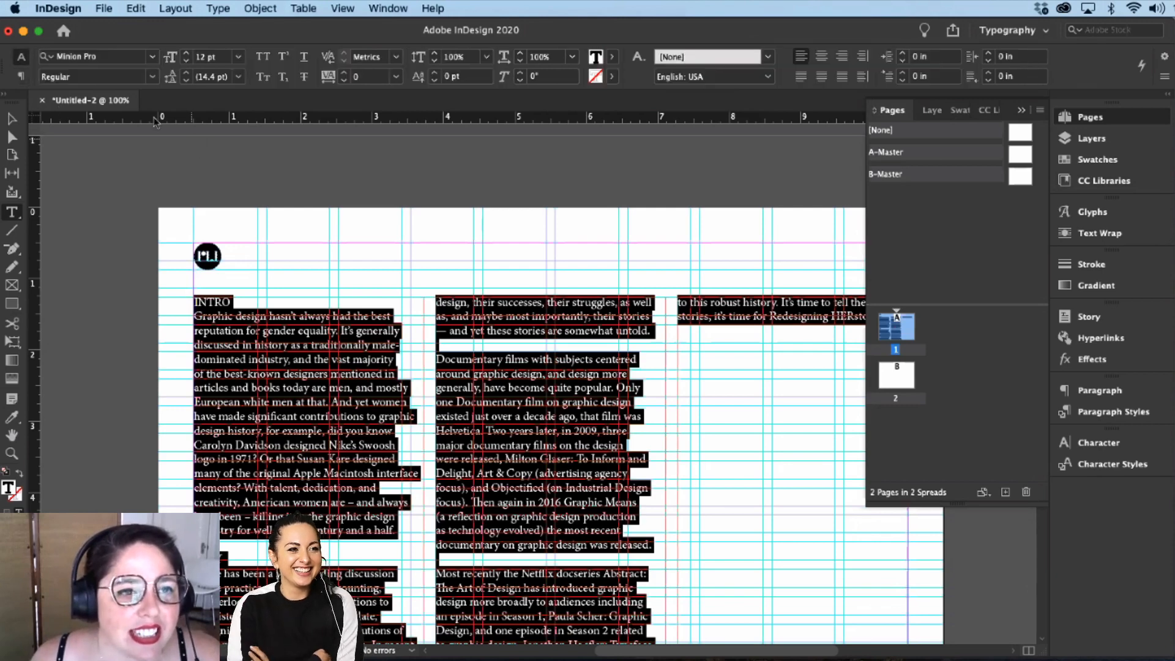
key(super+alt+shift+m)
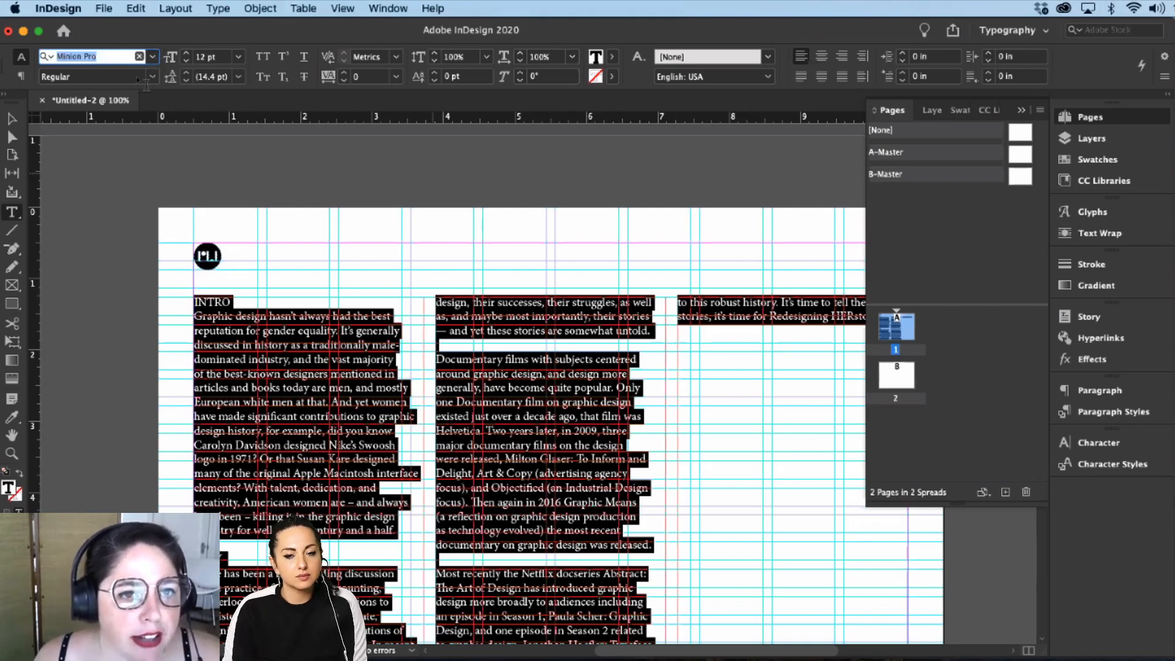
text(co)
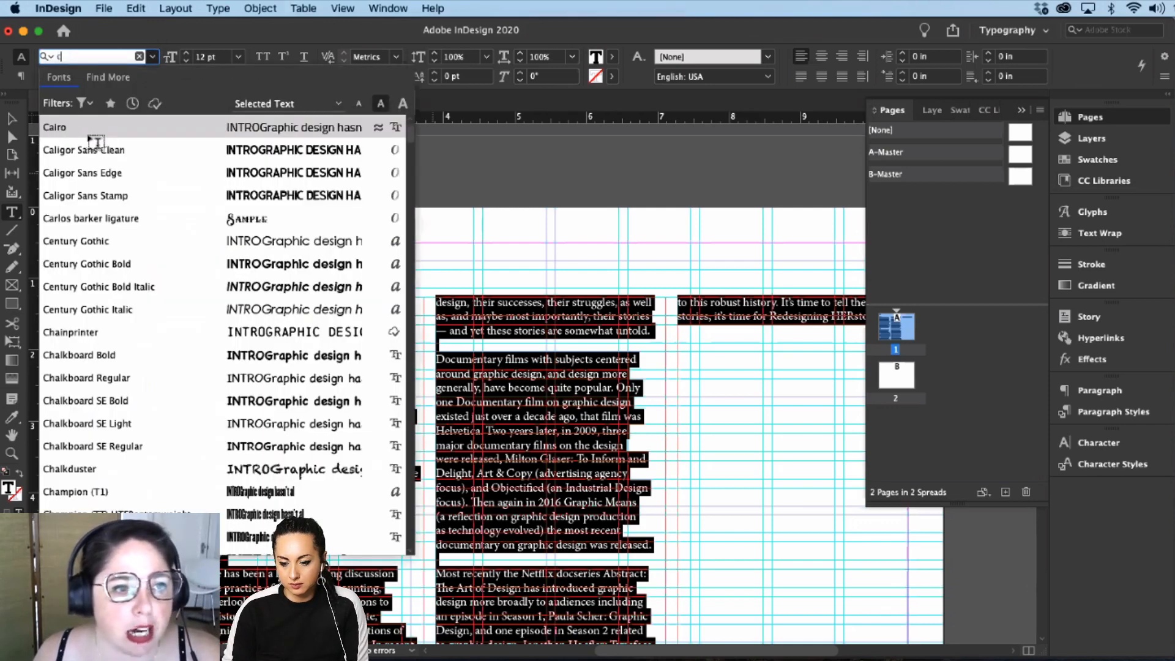
text(nductor TEMP Nar)
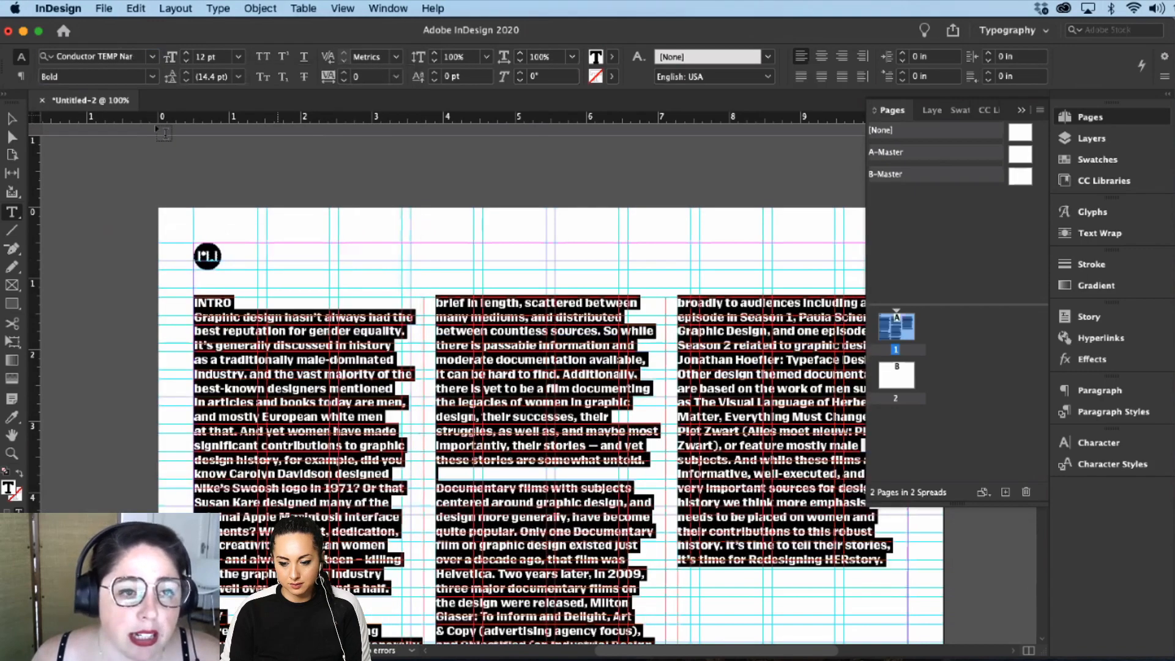
click(141, 173)
Step: Set the page 1 copy to a 10 pt font size with 14 pt leading
click(239, 56)
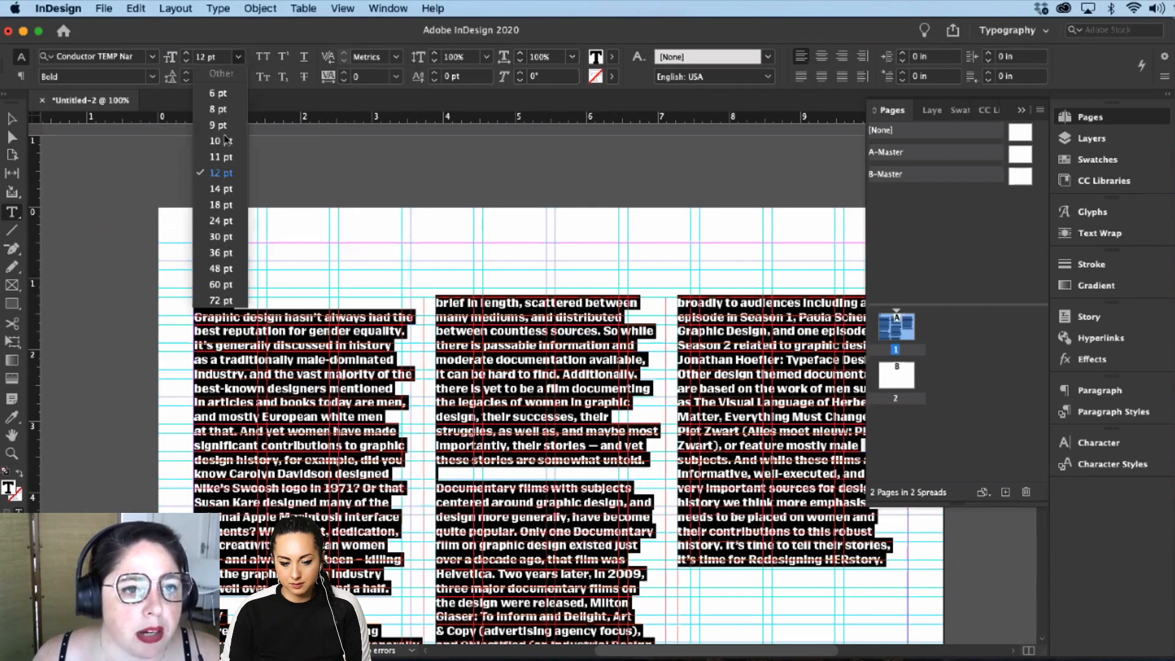
click(222, 142)
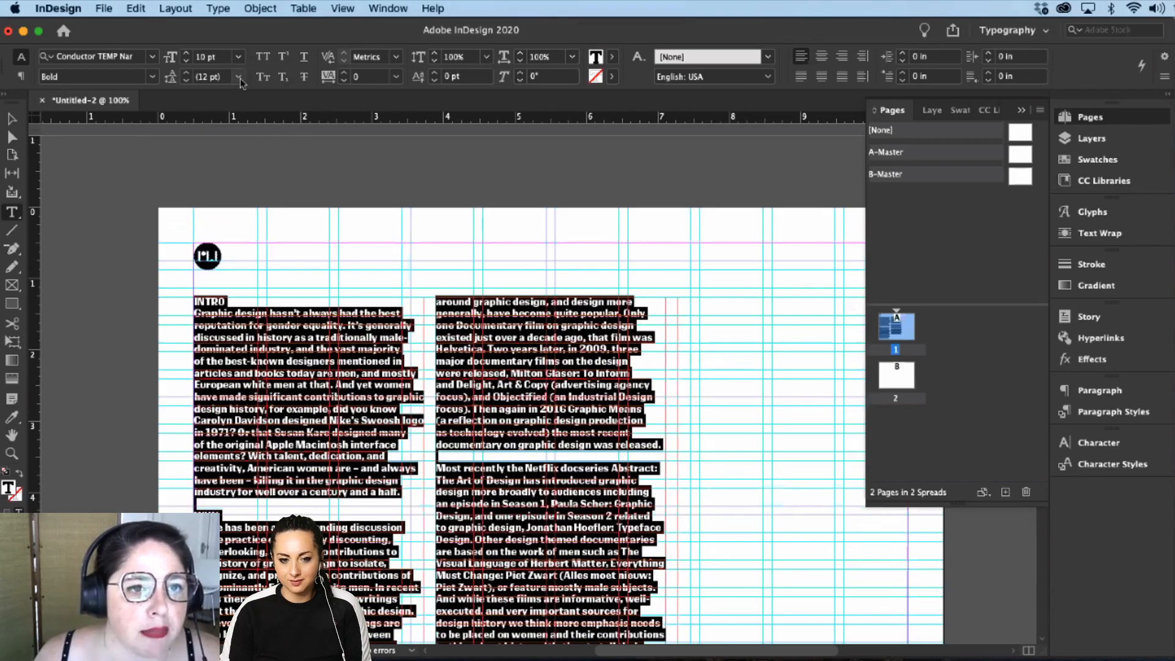
click(239, 76)
click(220, 209)
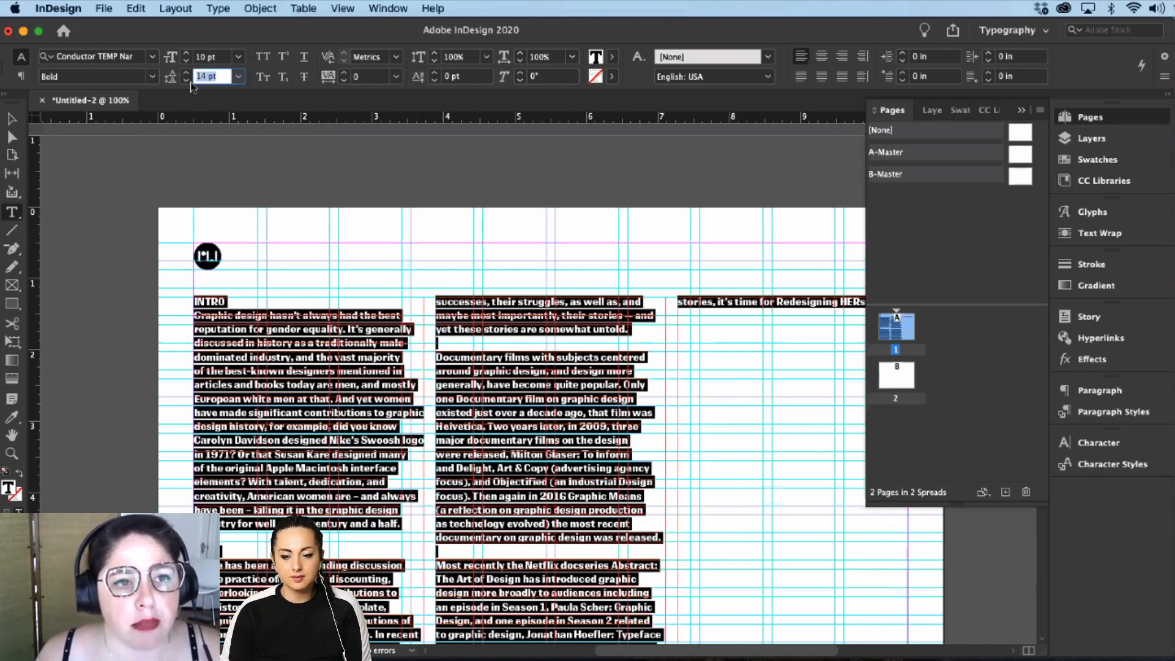
Step: Set all of the page 1 copy in Montserrat Medium
click(496, 491)
drag(748, 361, 169, 283)
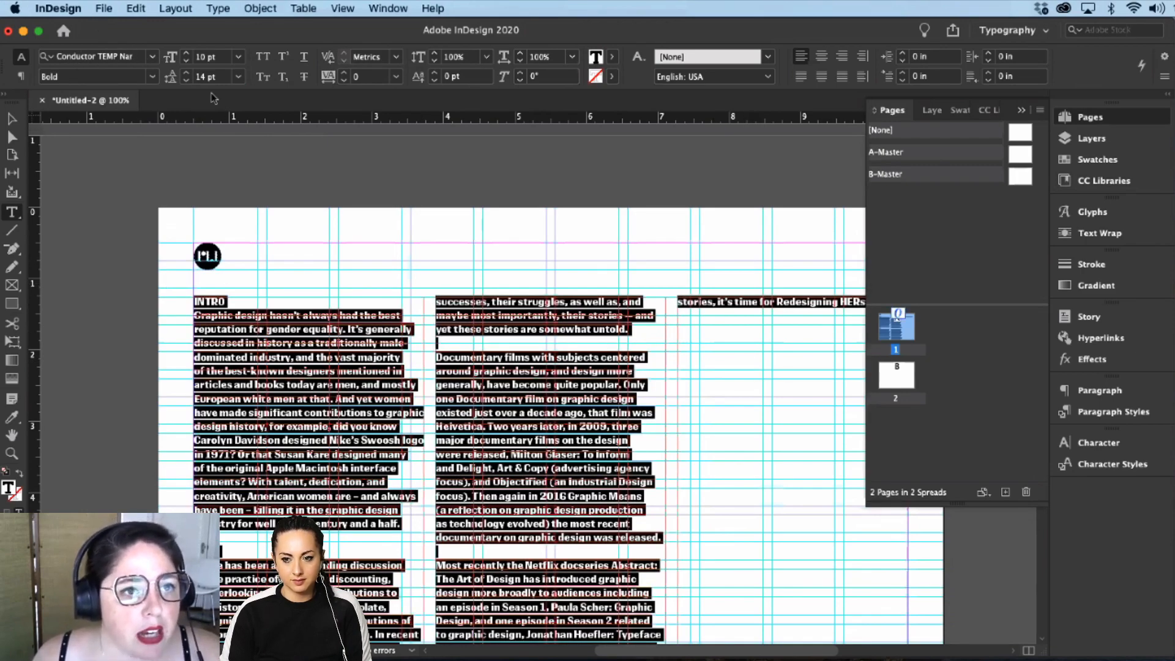
click(73, 56)
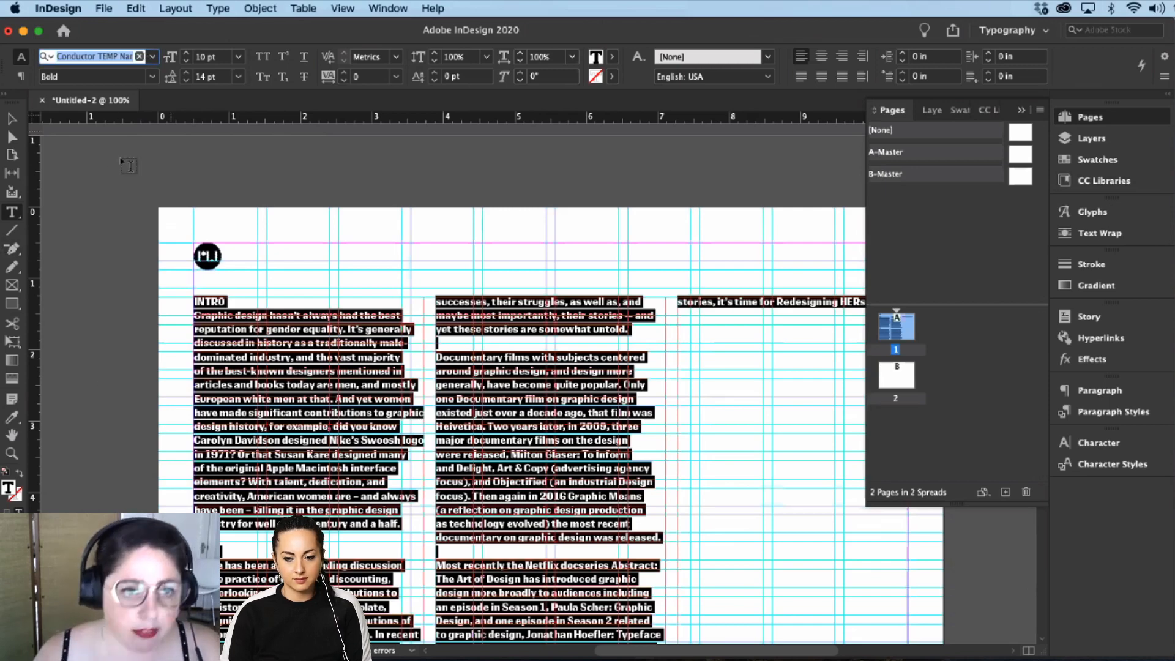
click(153, 57)
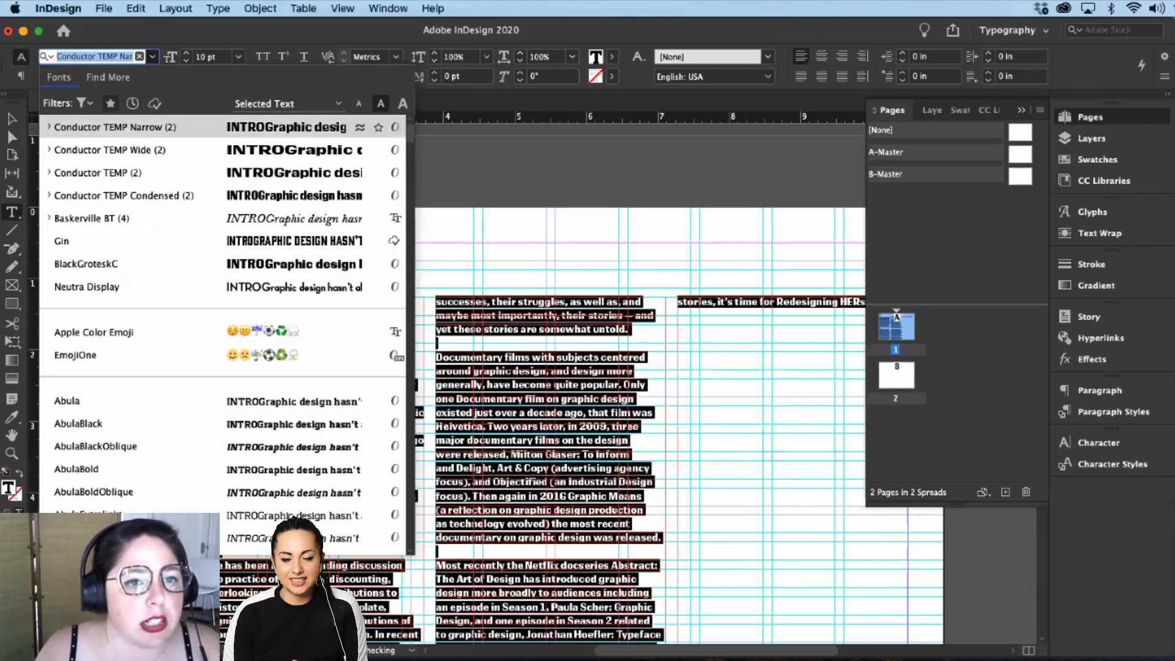
text(m)
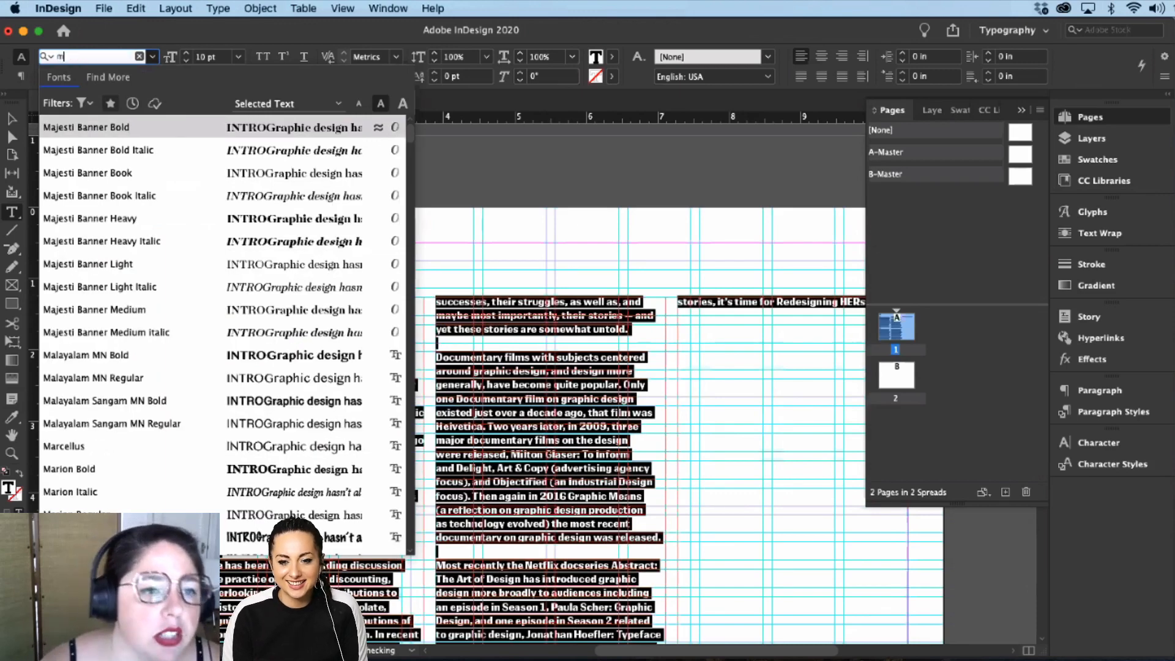
text(on)
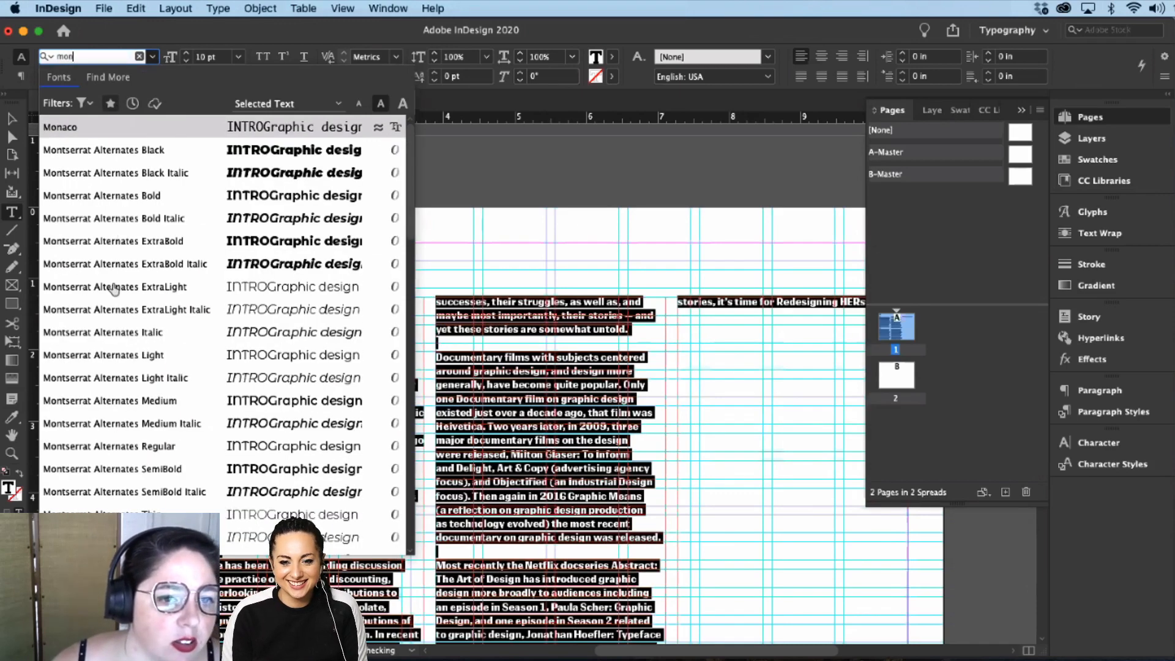
text(t)
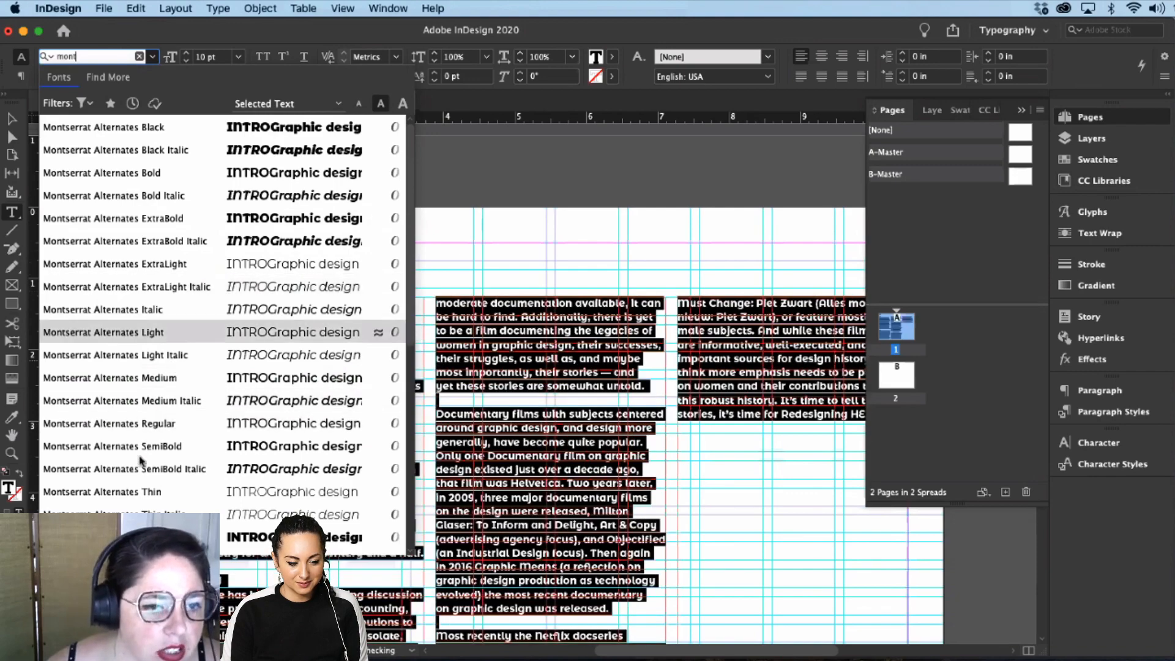
scroll(413, 345, down, 1)
scroll(412, 345, down, 6)
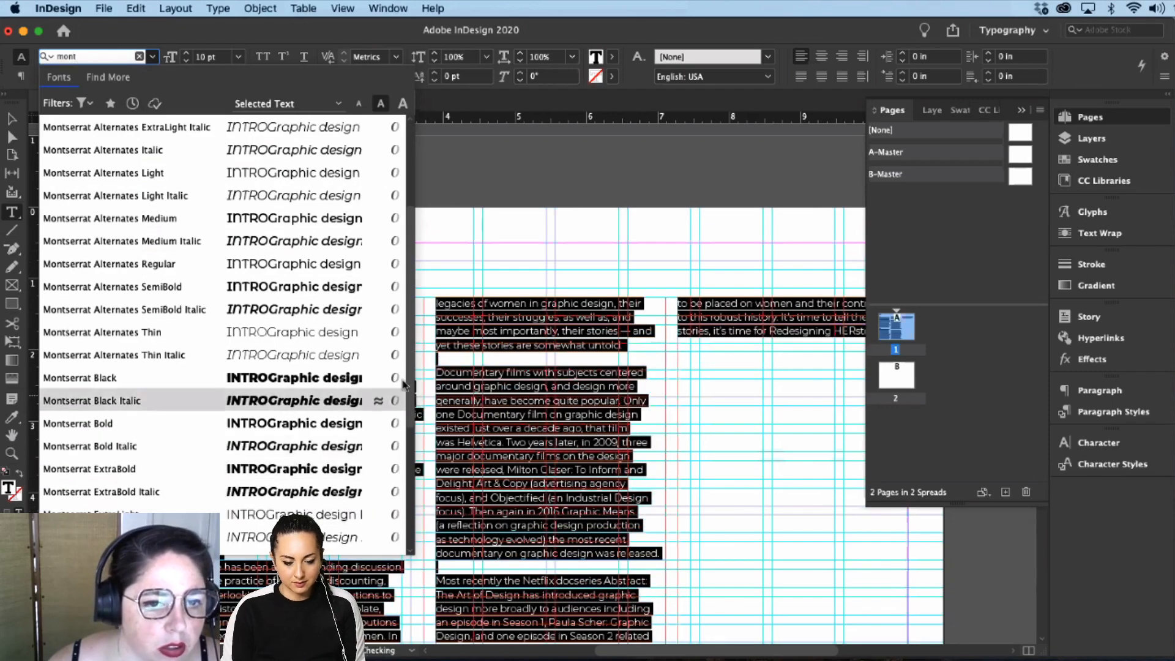
scroll(411, 383, down, 6)
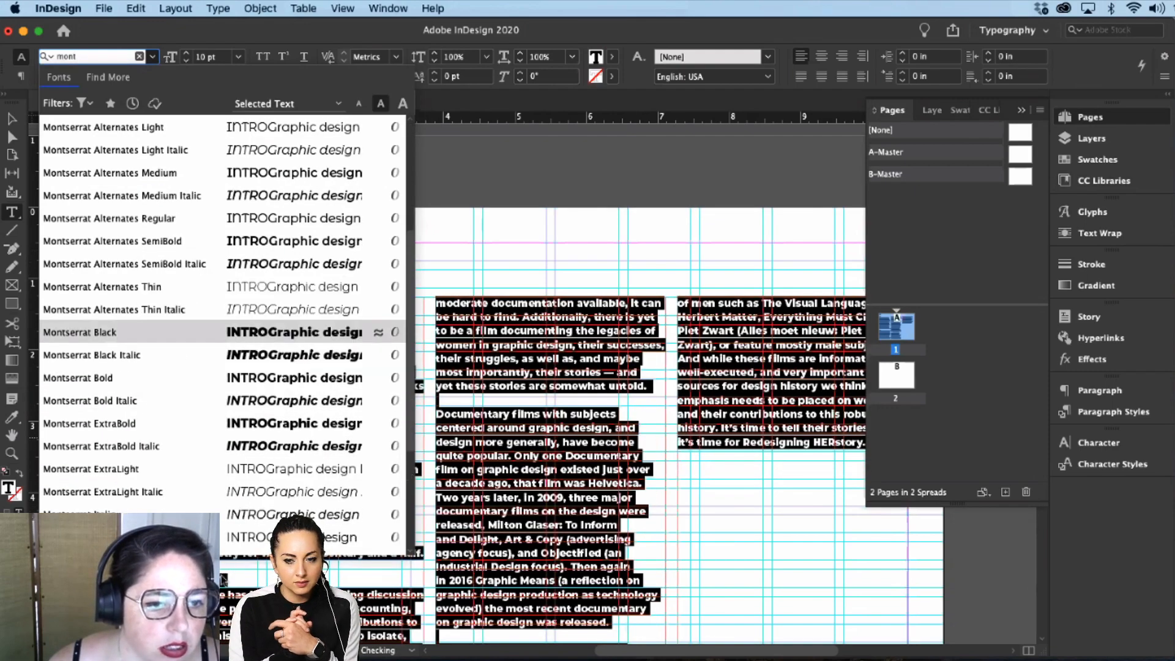
scroll(126, 465, down, 2)
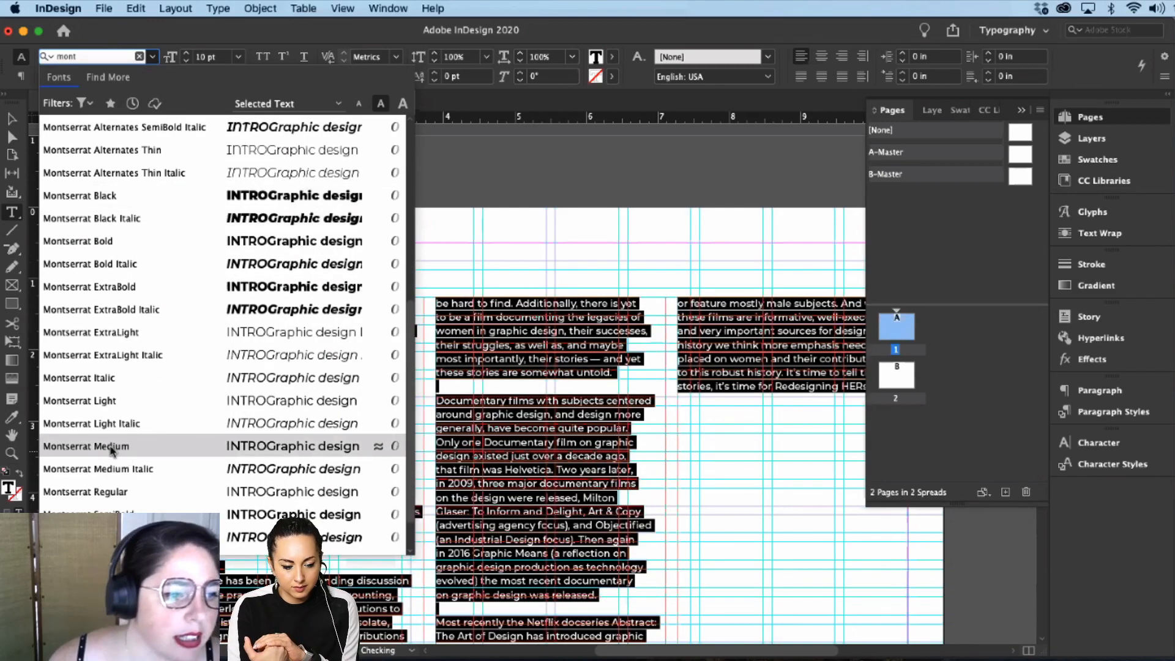
click(111, 450)
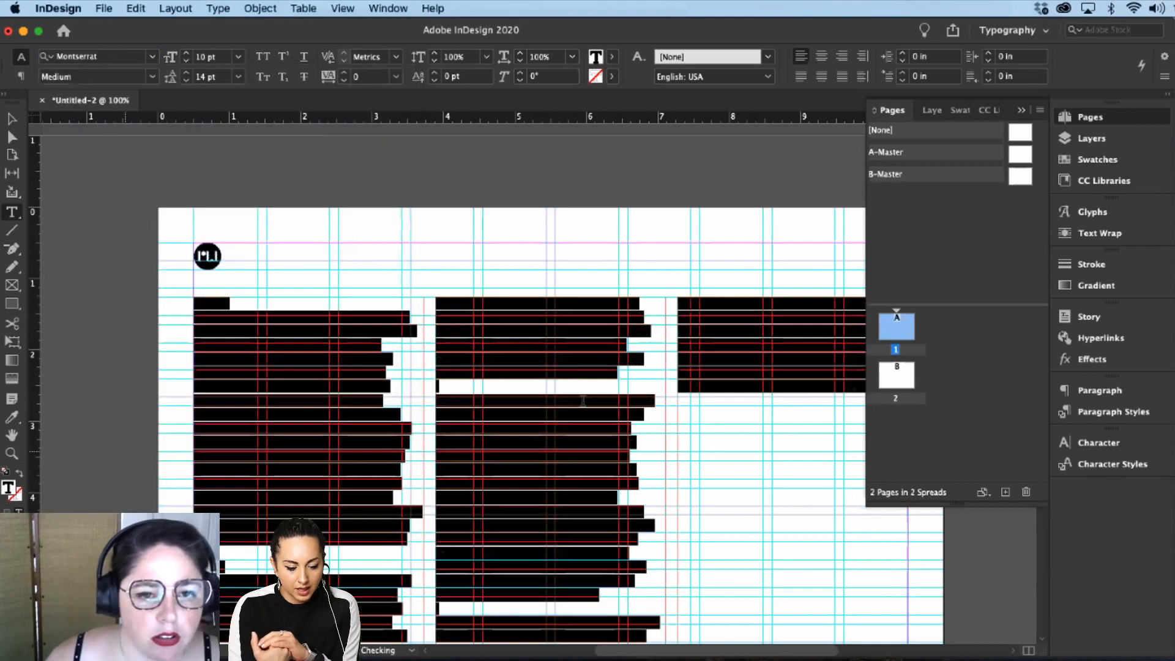
click(325, 506)
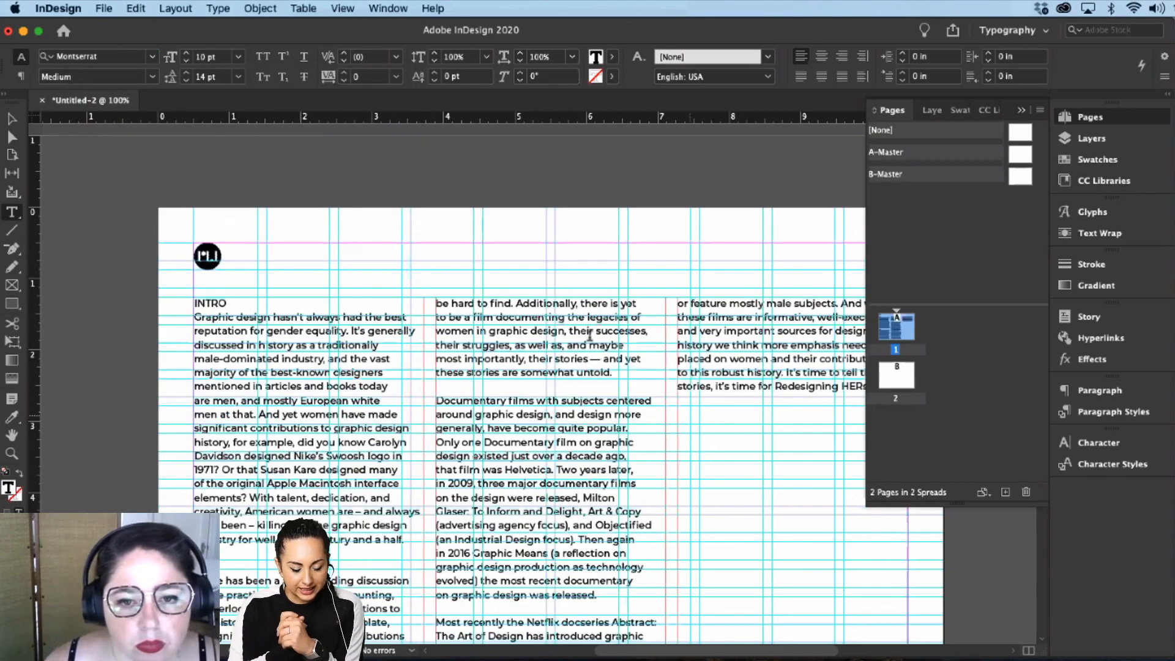
Step: Apply Optical kerning to all of the page 1 copy
key(super+a)
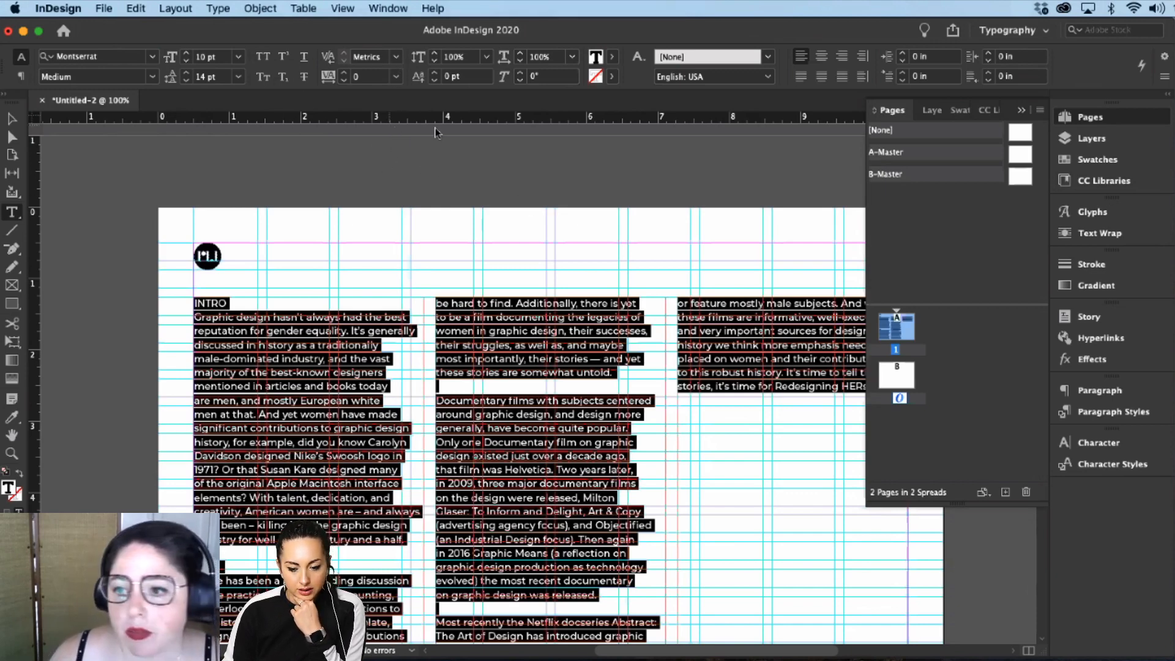
click(397, 58)
click(389, 74)
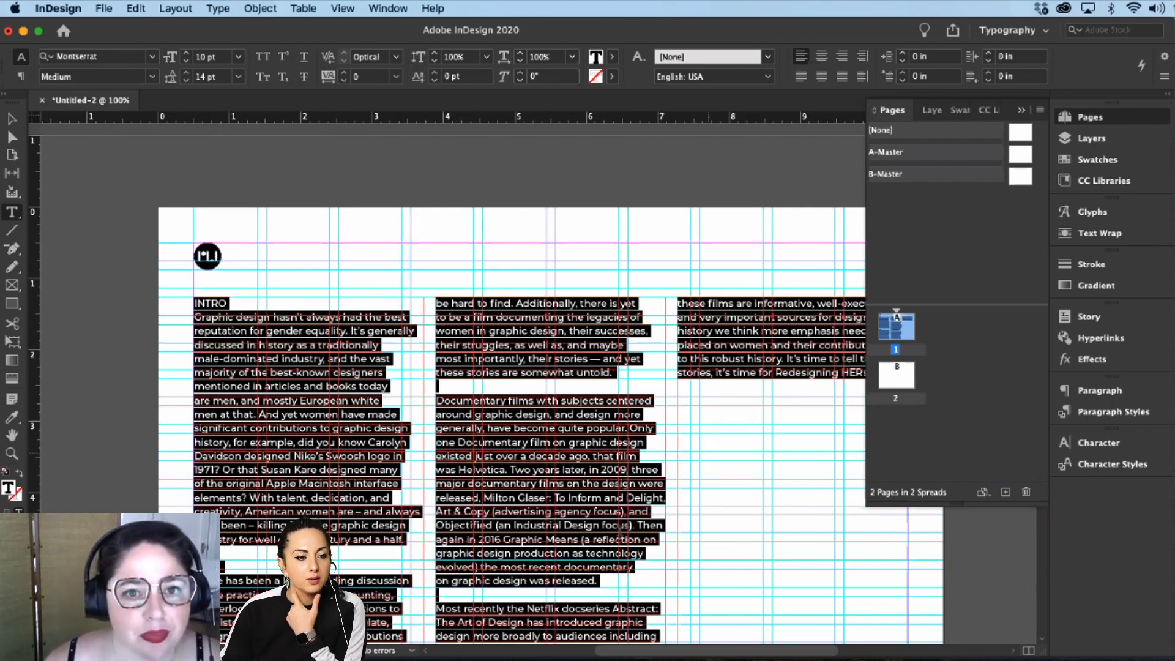
click(778, 371)
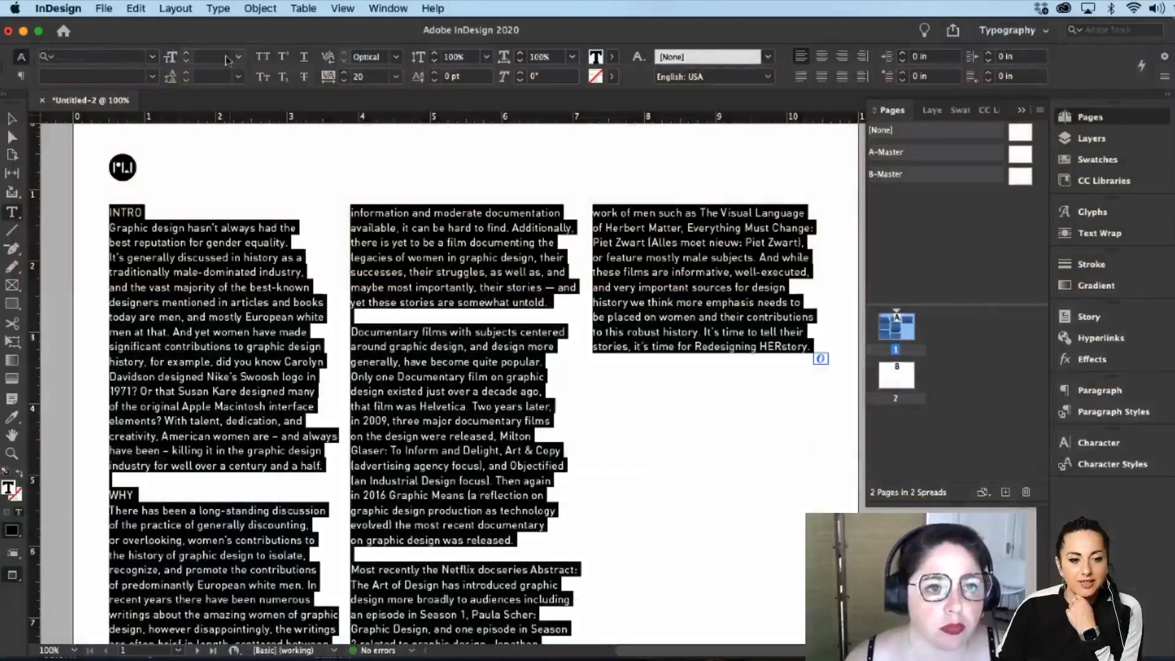
Step: Set the font size of all the page 1 copy to 11.5 pt
click(214, 57)
text(11)
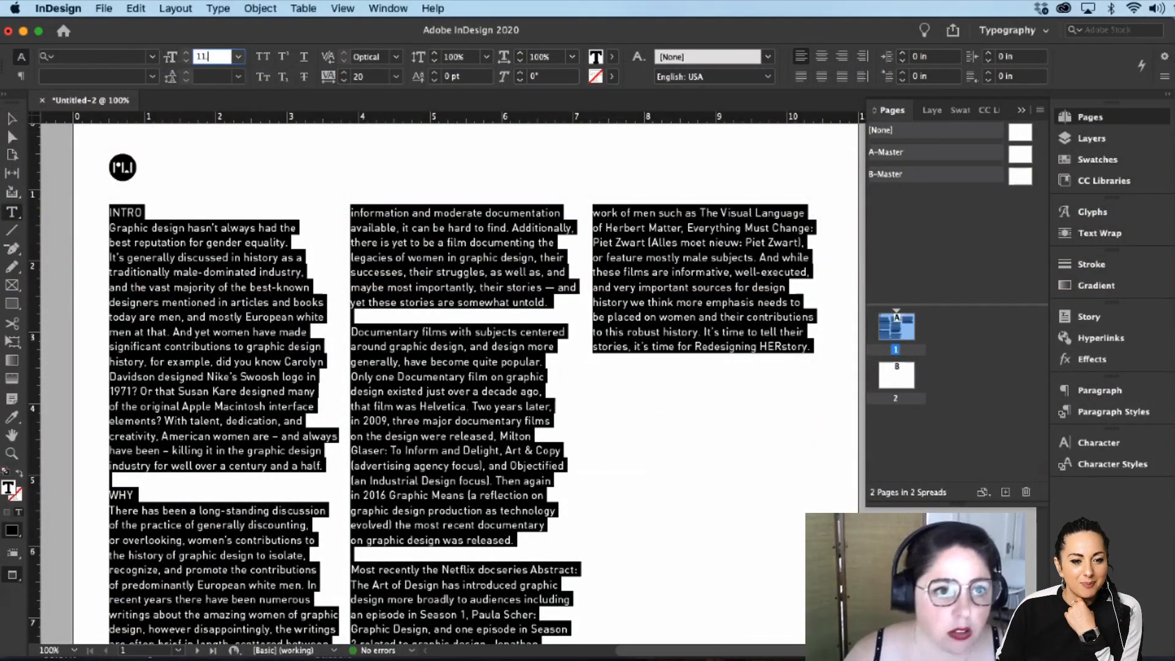
text(.5)
key(Return)
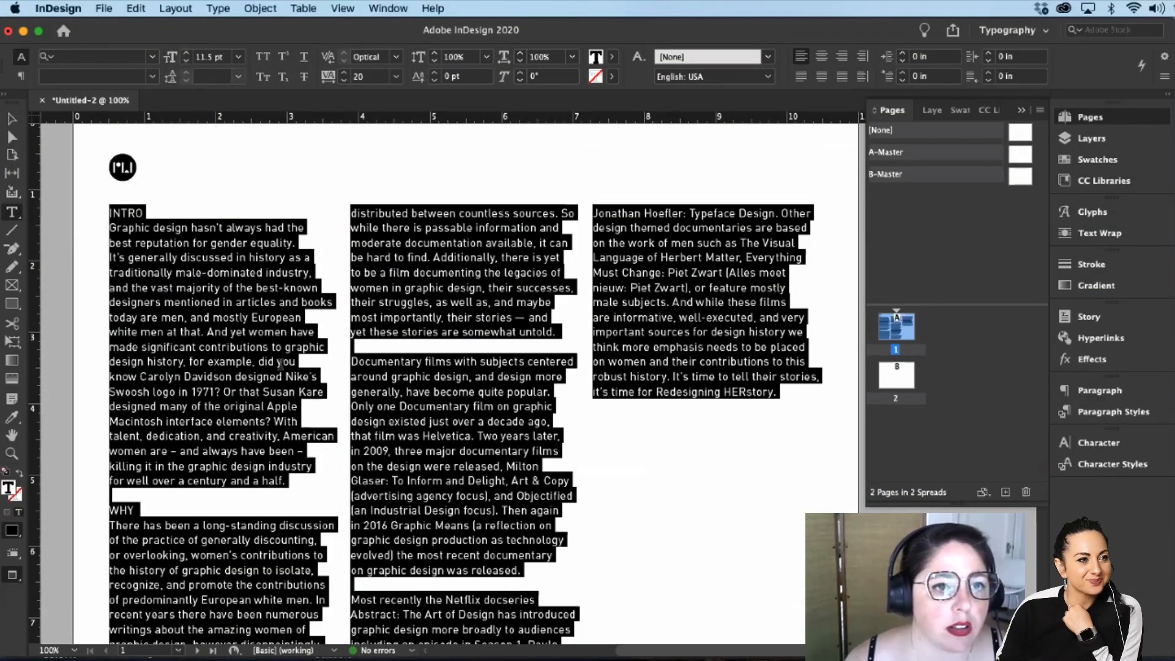
click(152, 234)
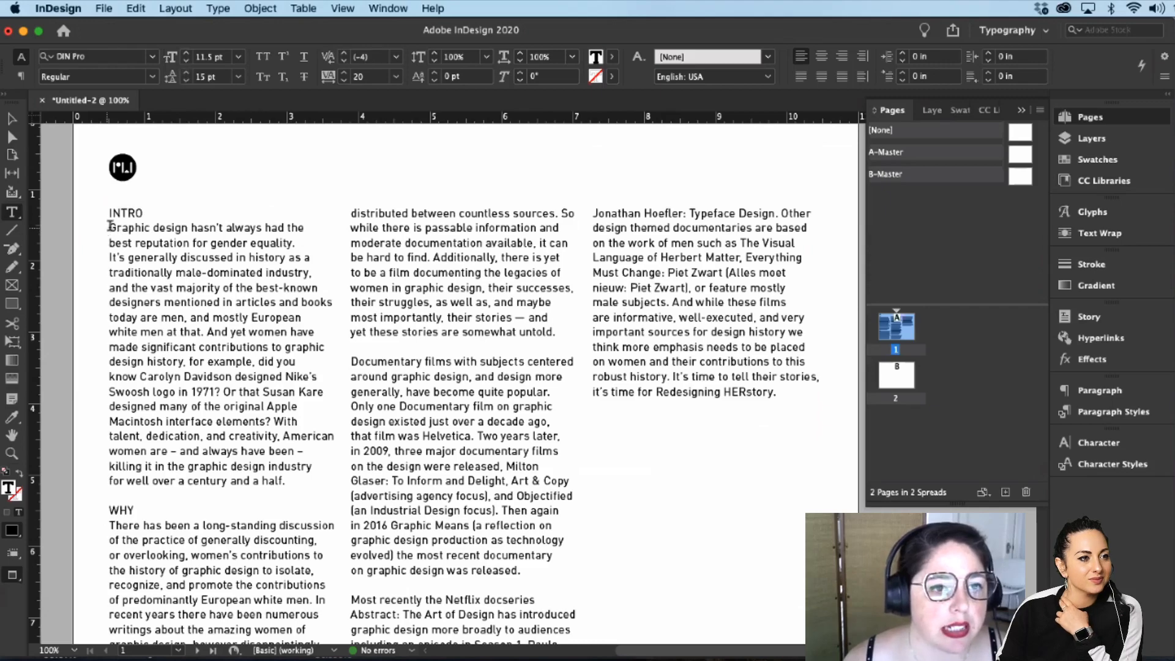
Step: Set the leading to 15 pt for all copy below the INTRO heading, from "Graphic design hasn't" to the end
drag(109, 228, 189, 229)
shift+click(817, 421)
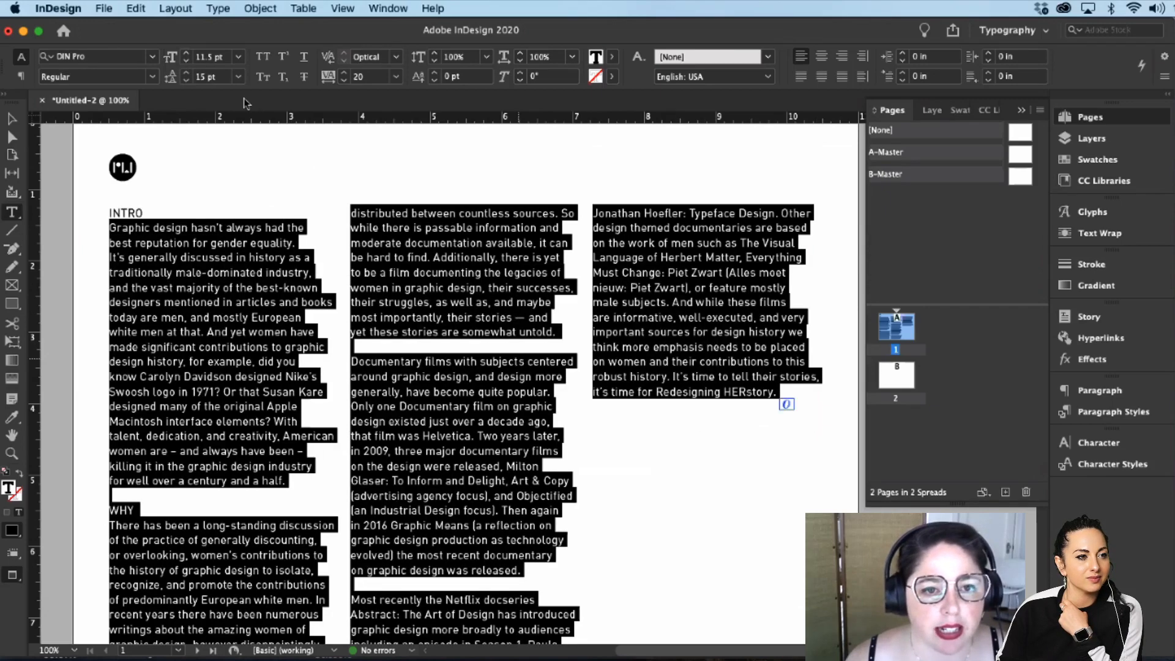
click(209, 78)
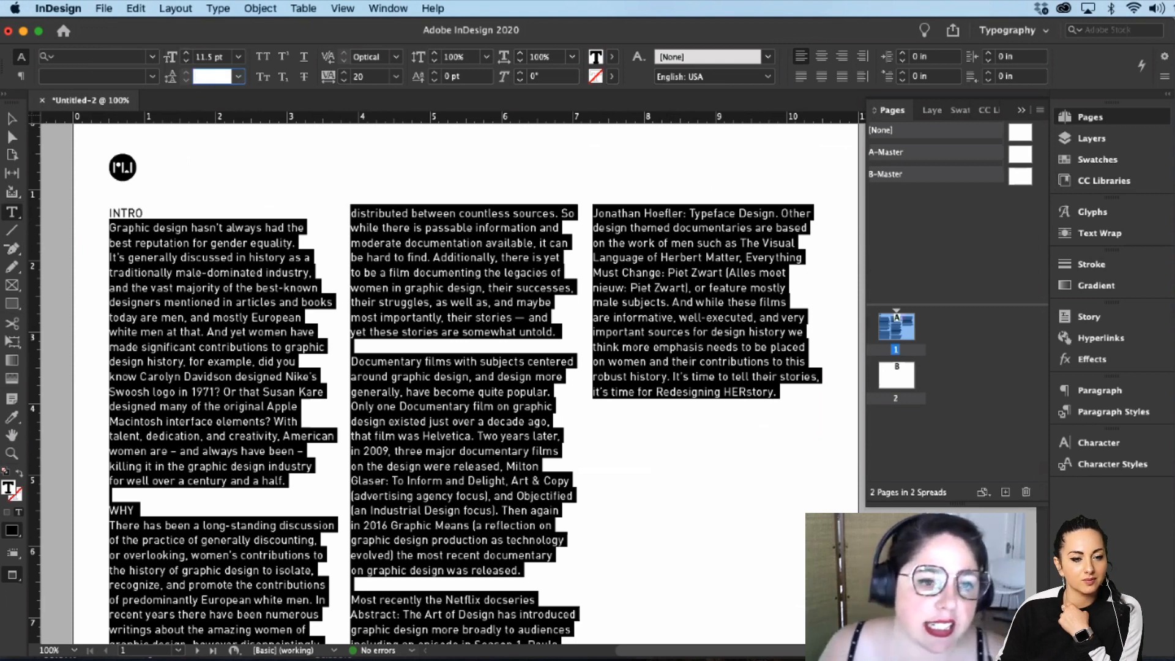
text(15)
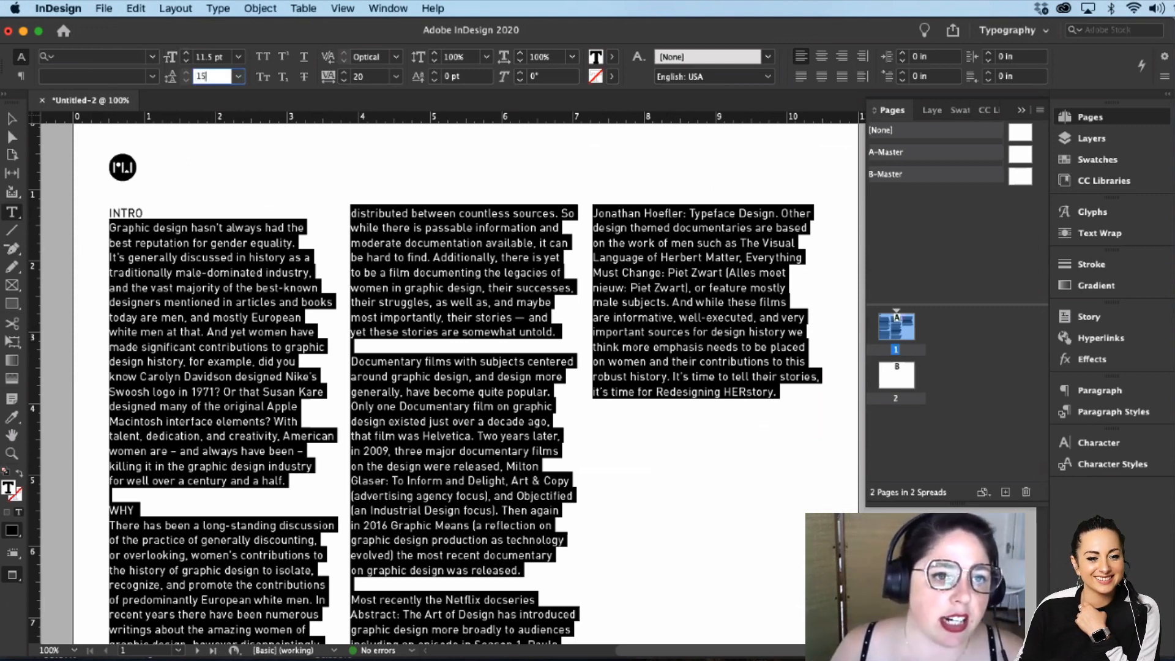
key(Return)
click(613, 332)
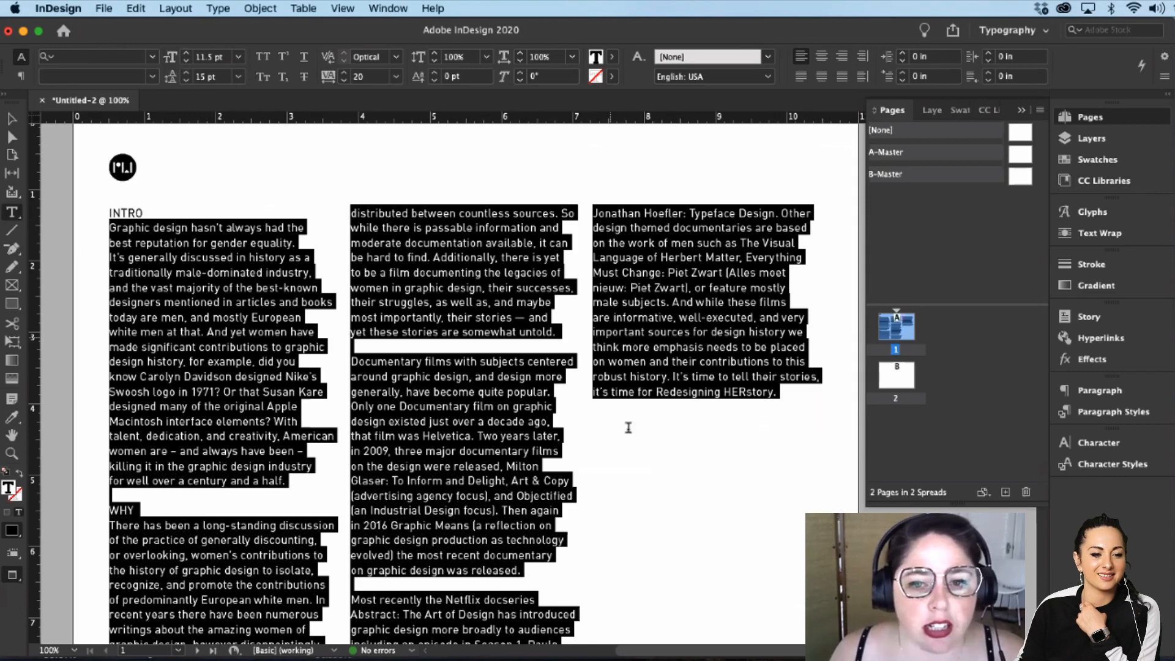
Step: Create a character style named Body from the formatting of the closing lines in the third column
scroll(441, 465, down, 3)
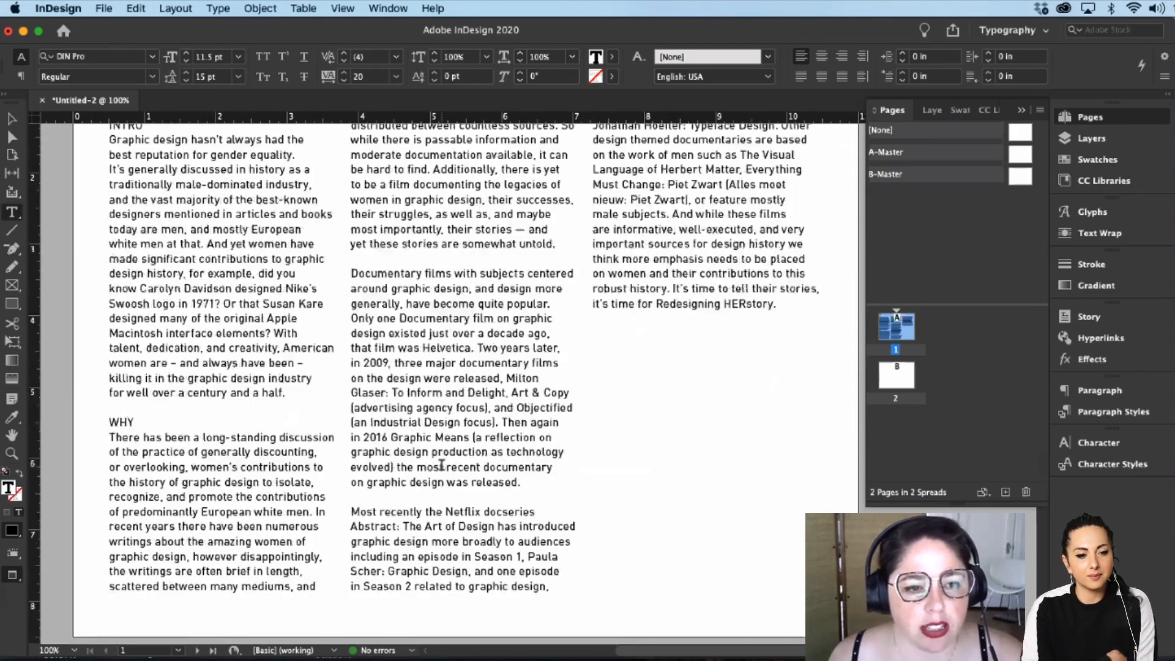
scroll(450, 456, up, 1)
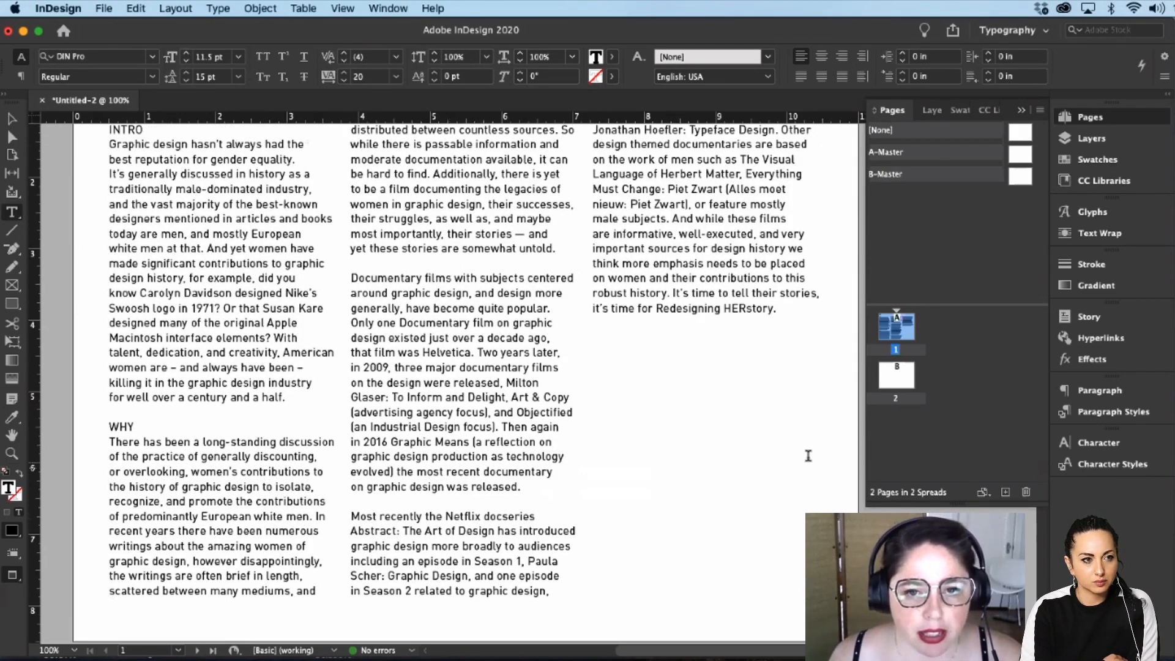
drag(788, 330, 627, 249)
click(1096, 464)
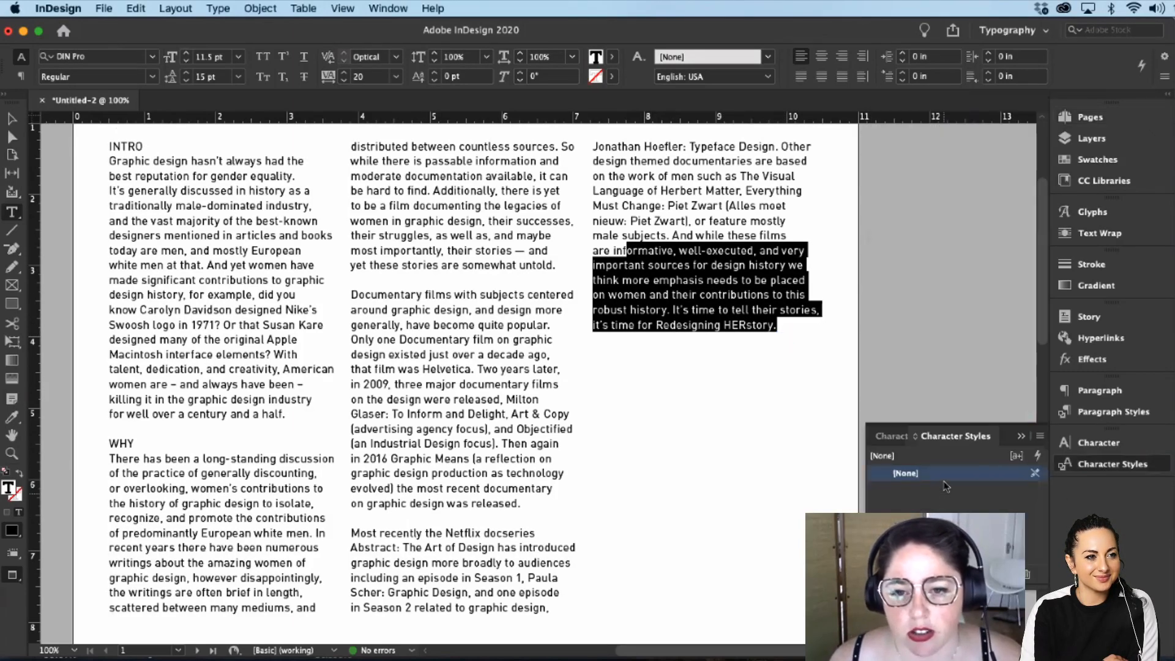
click(1011, 574)
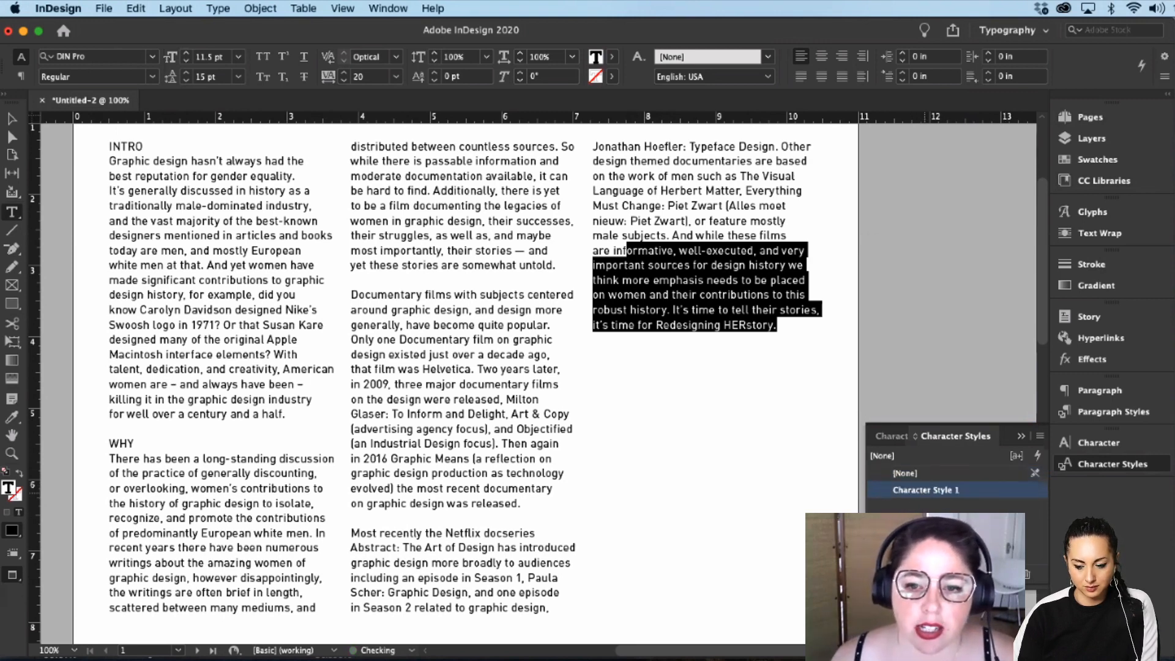
double_click(925, 491)
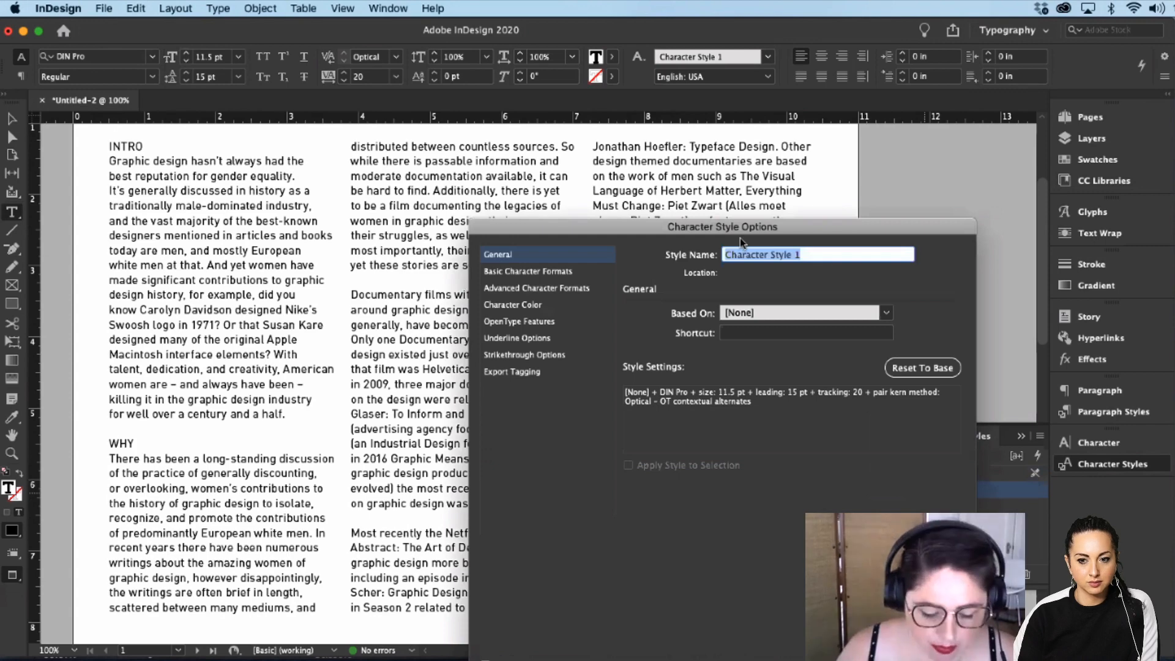
text(Body)
key(Return)
Step: Set the INTRO heading in Conductor TEMP Wide Bold at 30 pt
click(146, 158)
double_click(128, 147)
scroll(293, 312, up, 3)
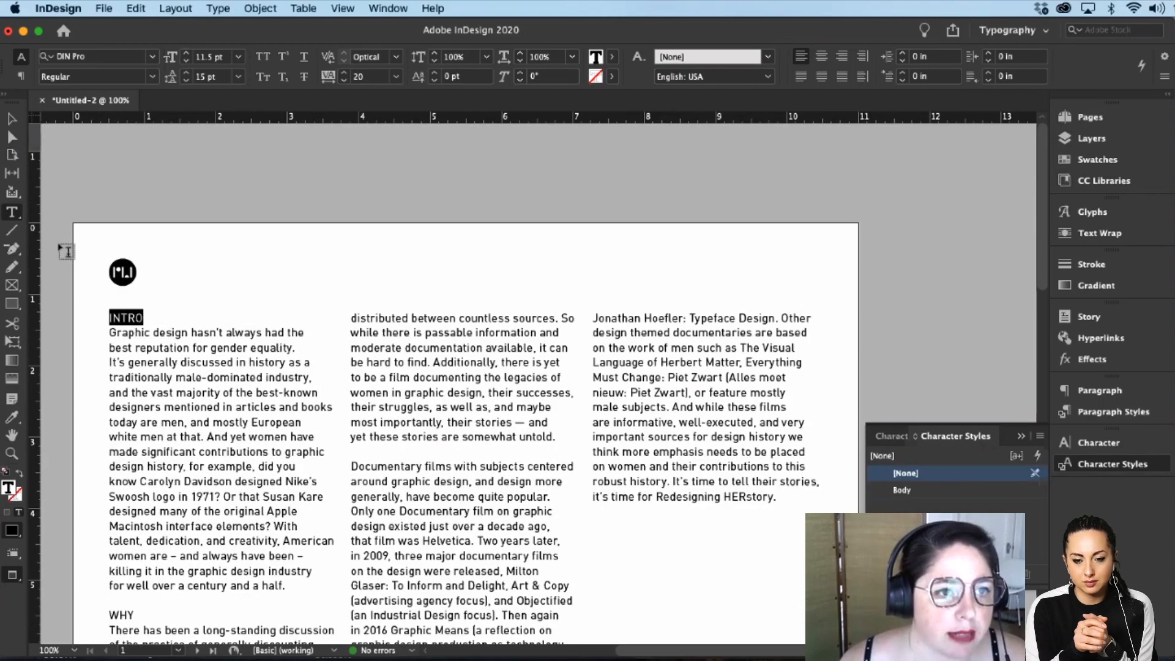
click(70, 57)
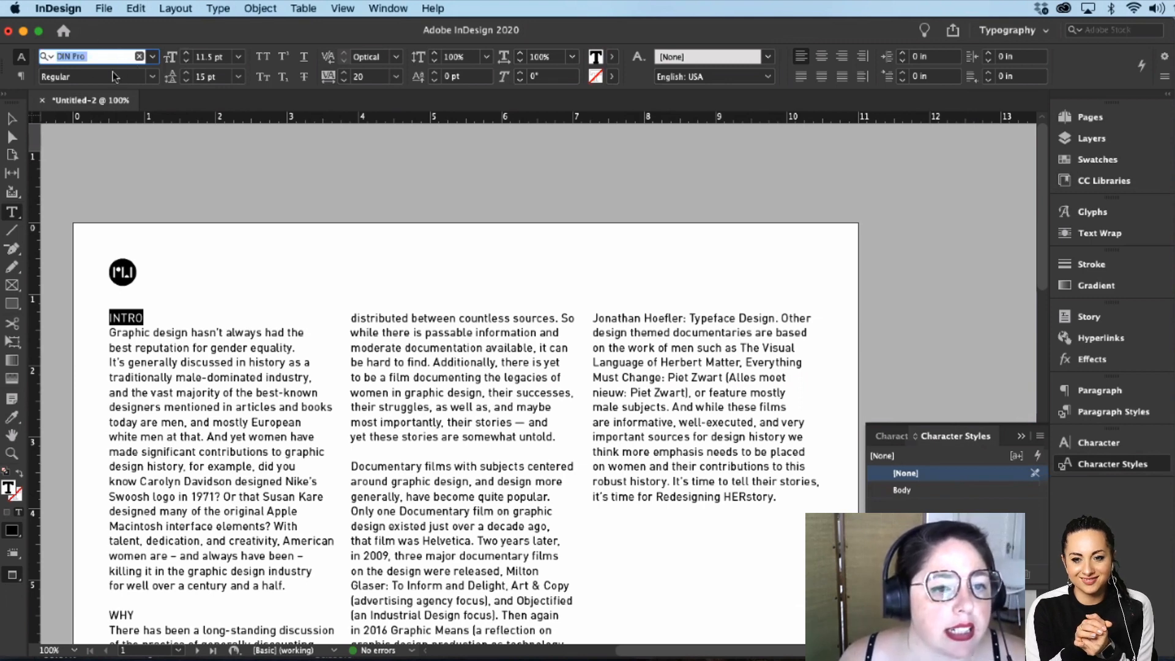
text(c)
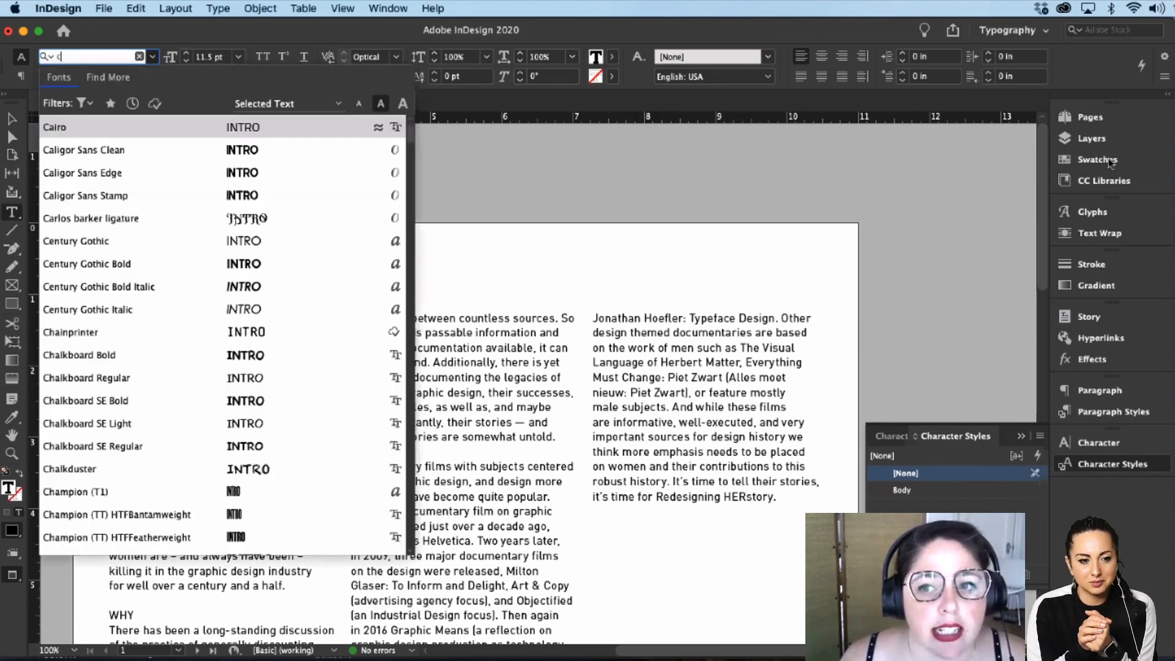
text(onduc)
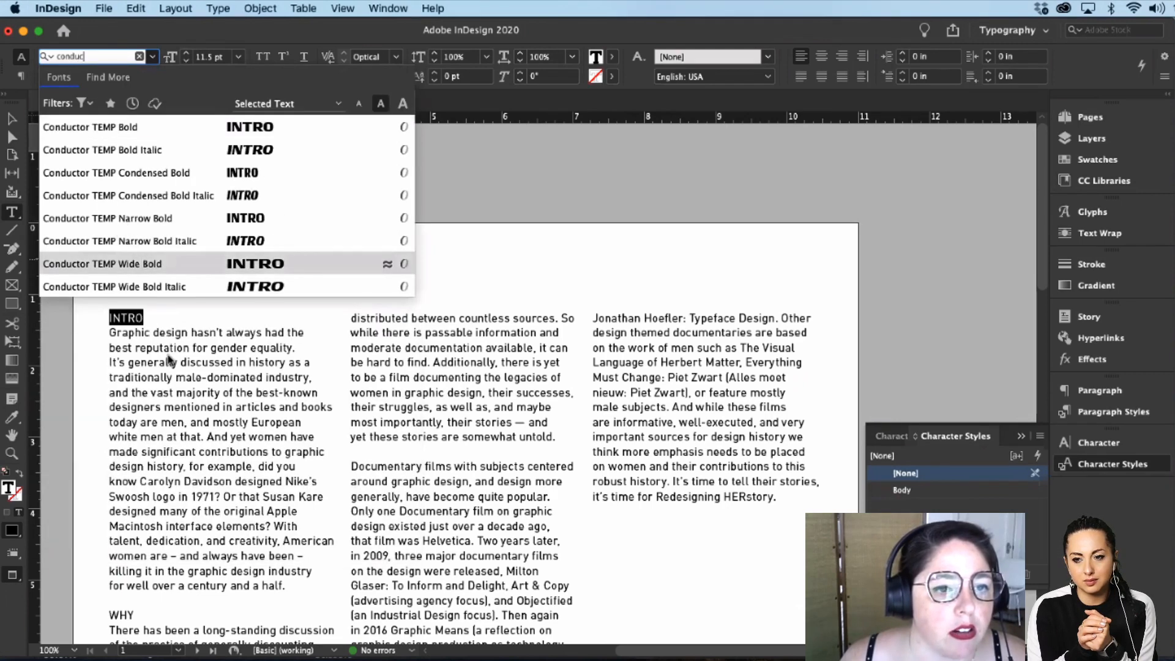
click(296, 263)
click(239, 57)
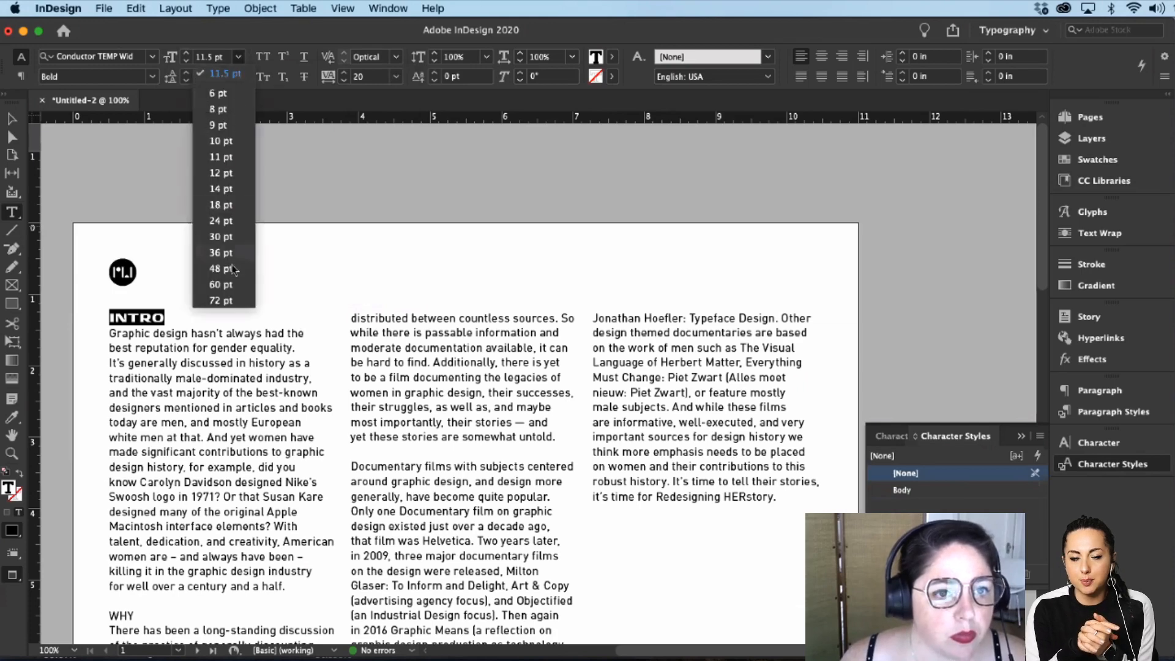
click(221, 237)
click(207, 407)
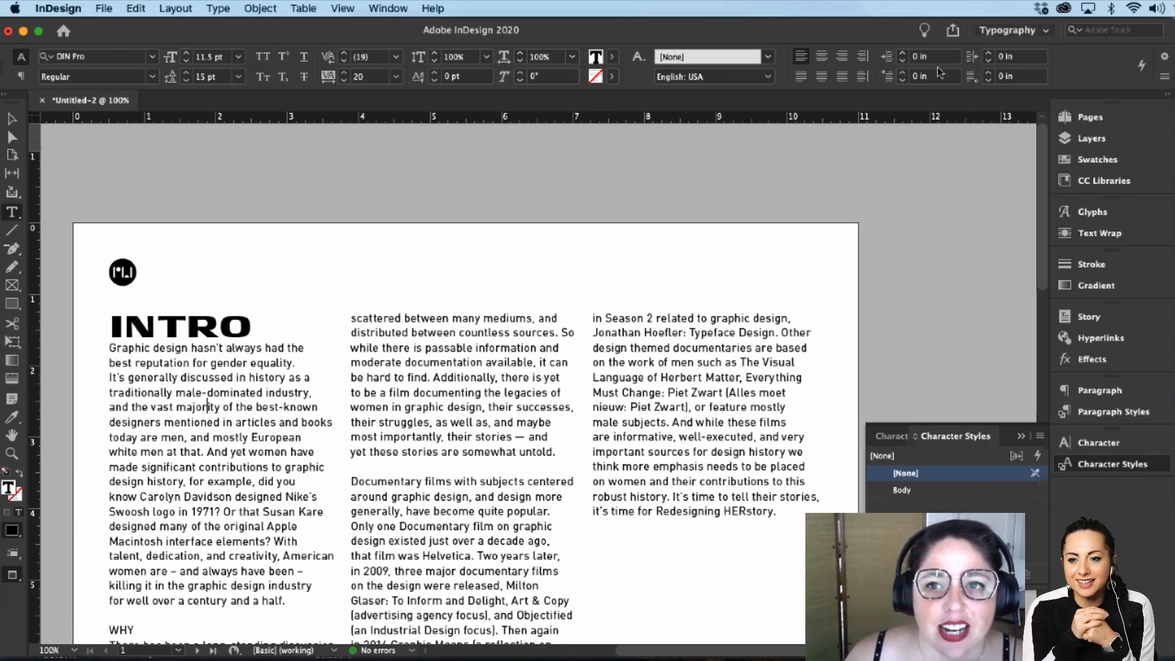
Step: Set the INTRO heading's kerning to Metrics and its tracking to 0
double_click(245, 326)
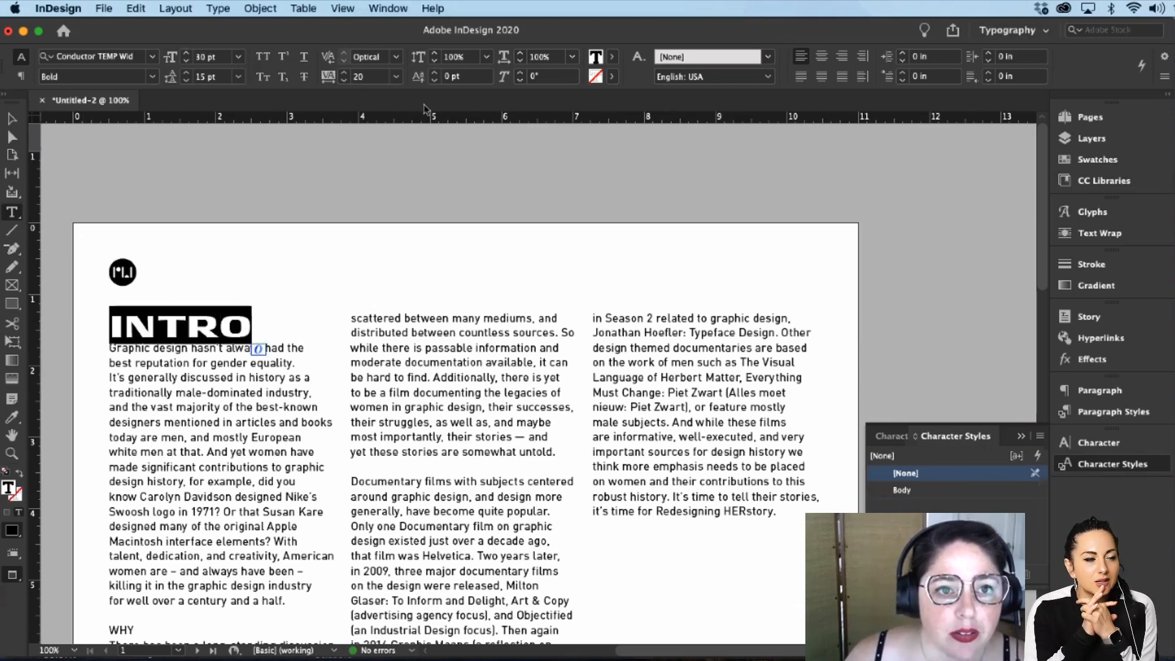
click(396, 57)
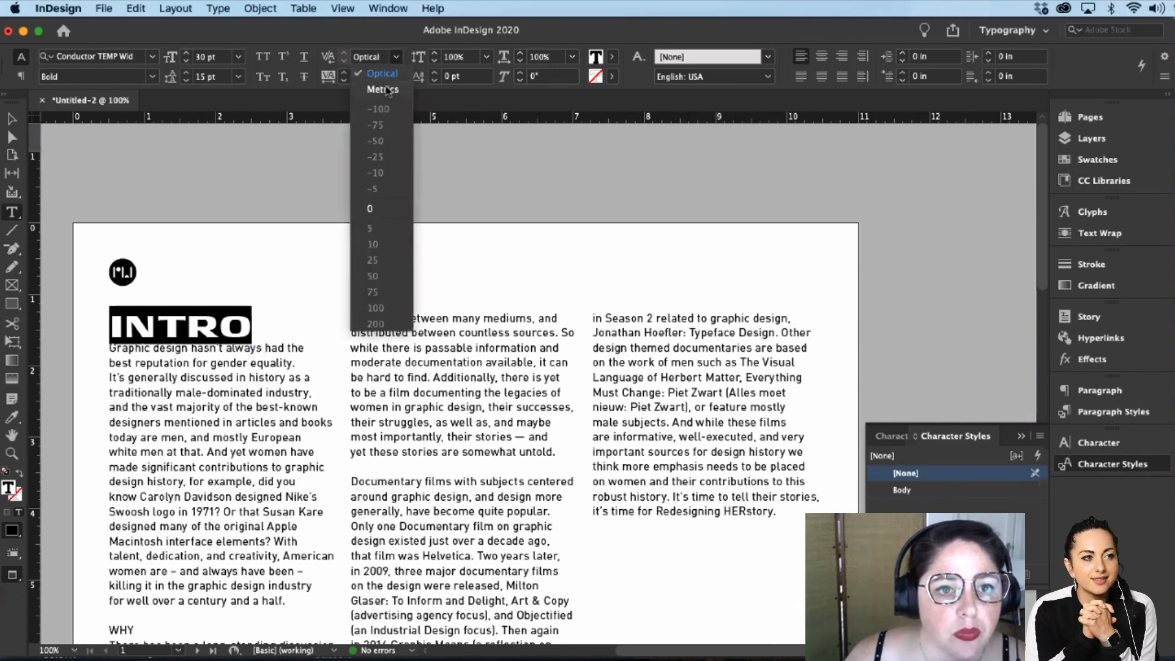
click(383, 90)
click(395, 77)
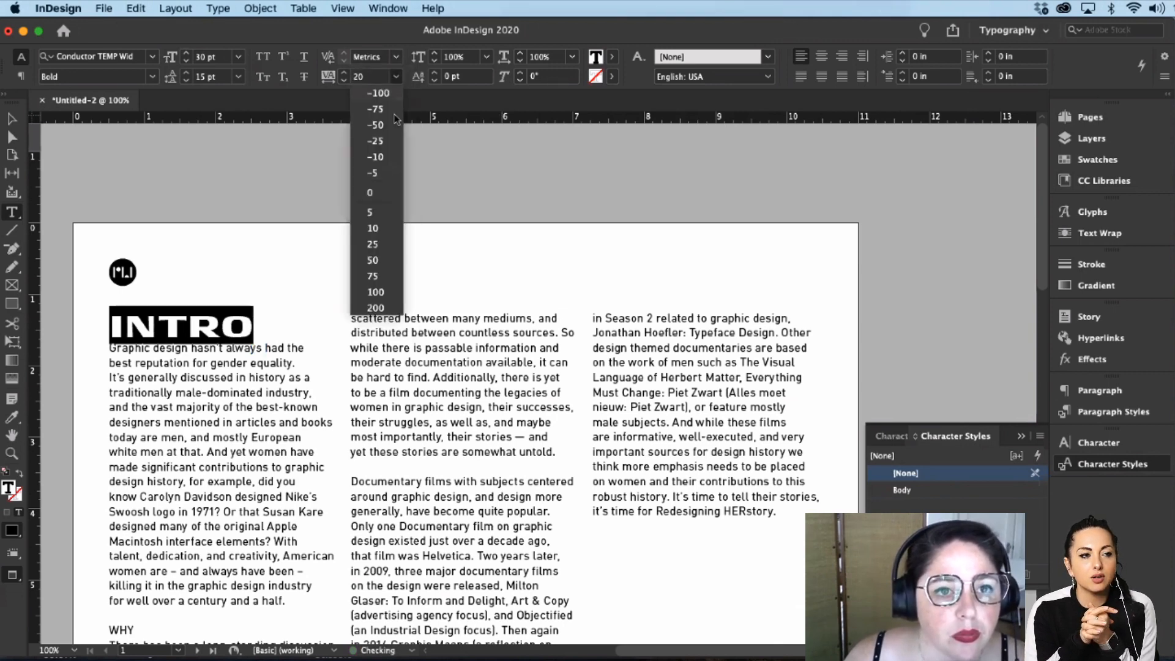
click(376, 193)
click(148, 347)
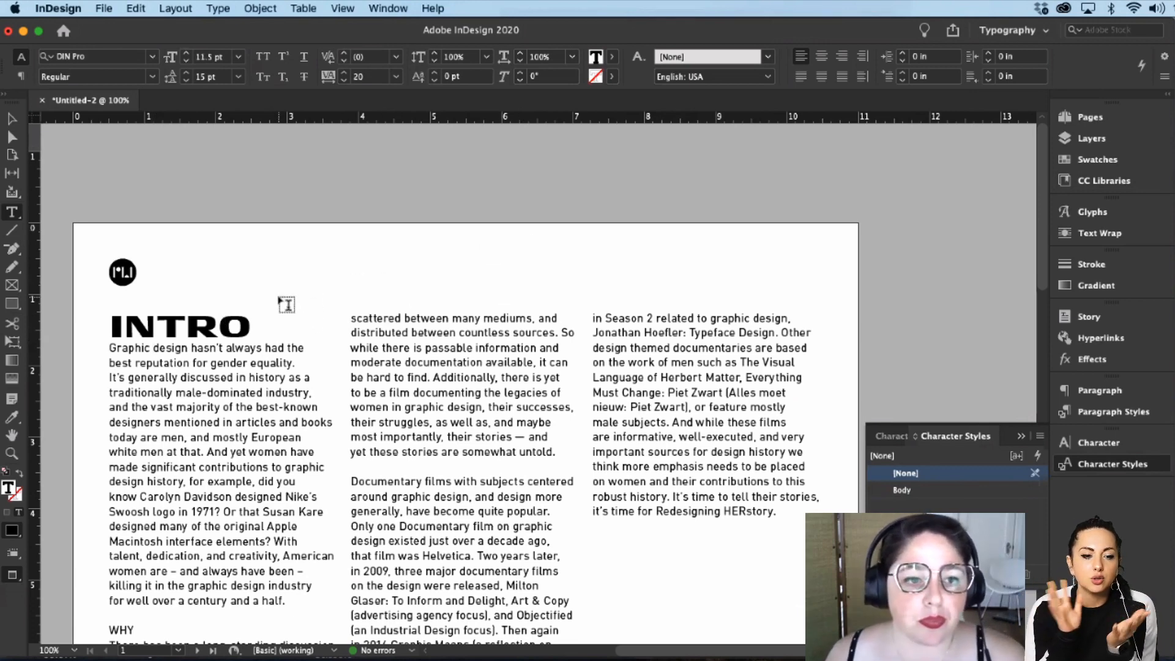
Step: Create a character style named SubHeader from the formatting of the INTRO heading
drag(251, 323, 73, 329)
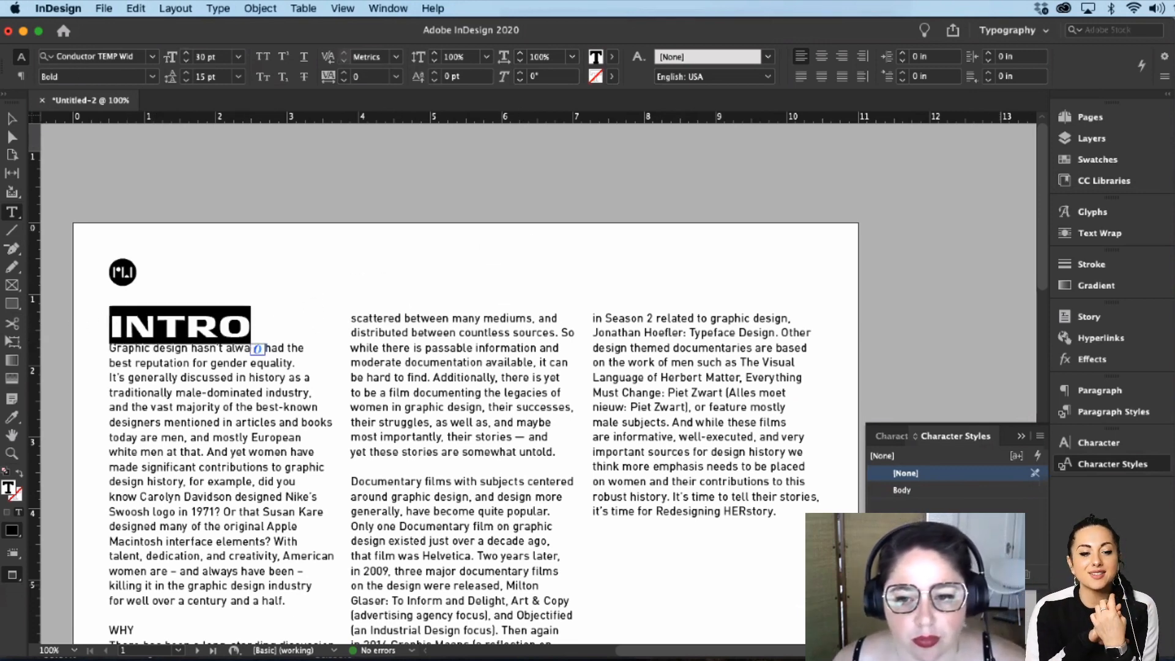
click(1011, 575)
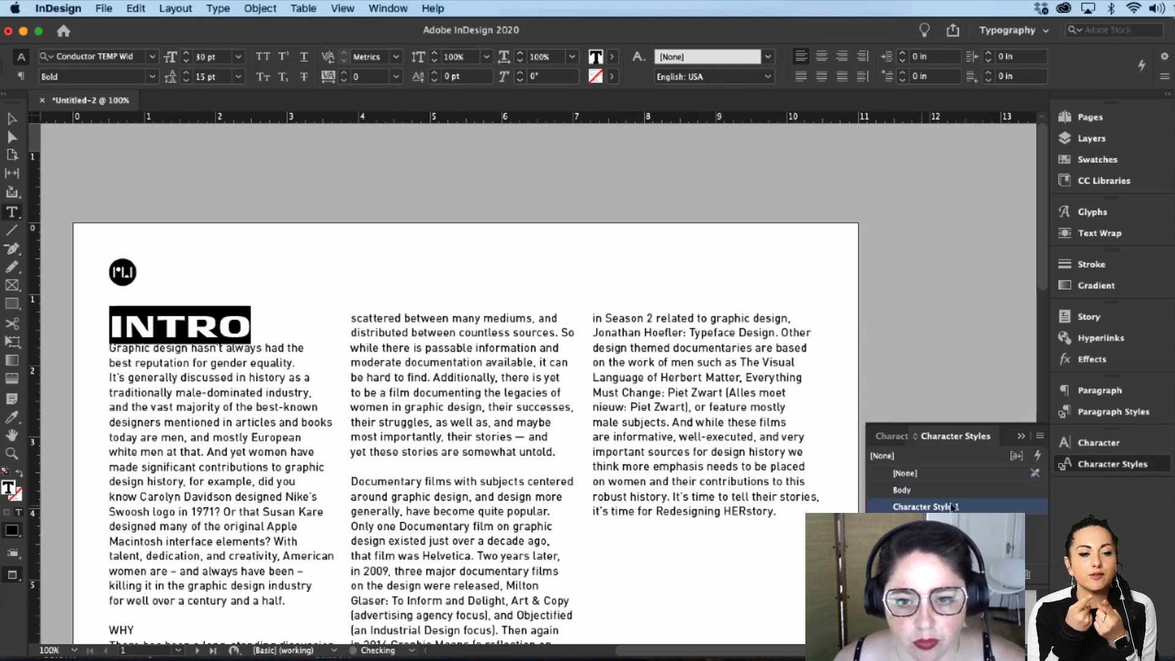
double_click(1022, 508)
text(Suv)
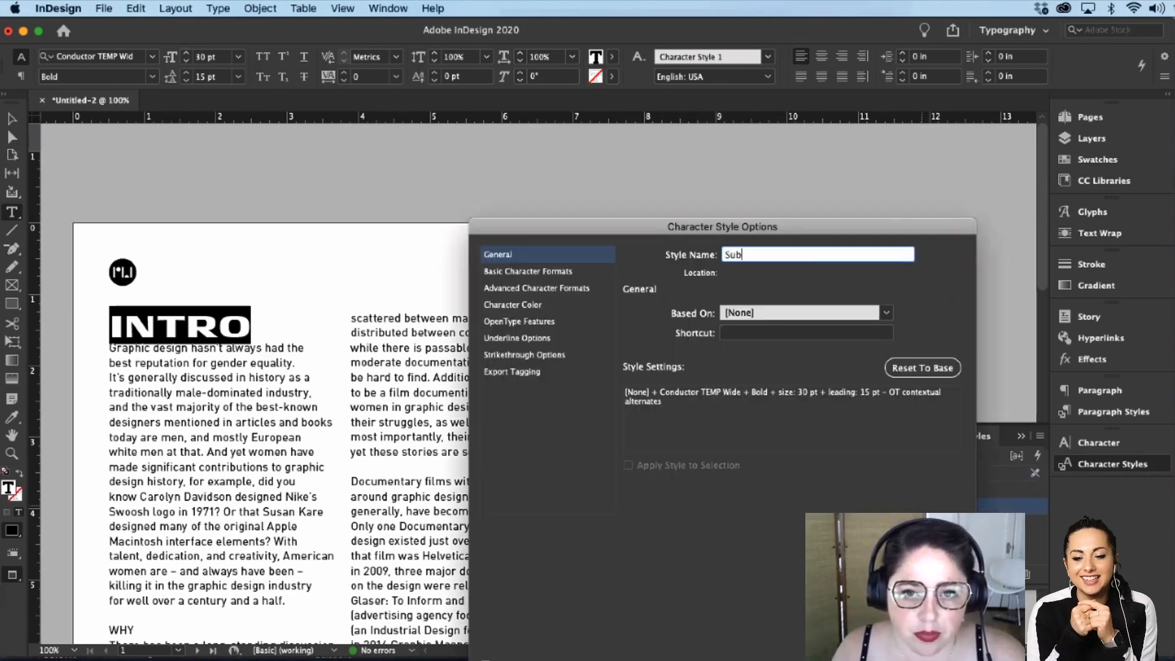
text(Header)
key(Return)
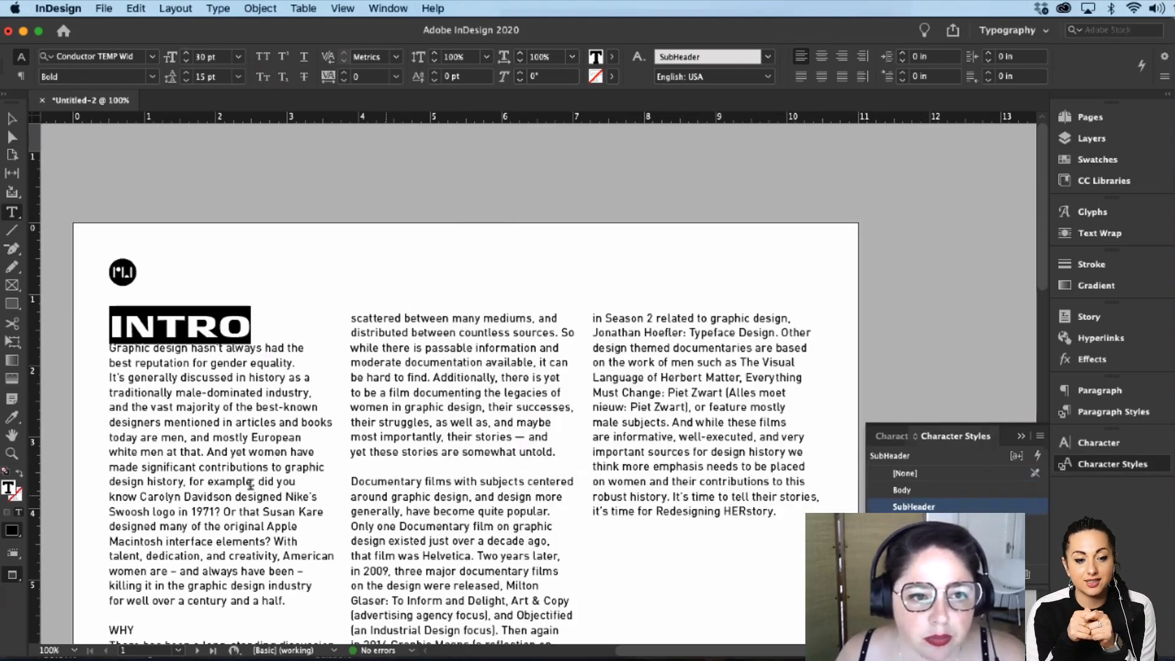
click(236, 481)
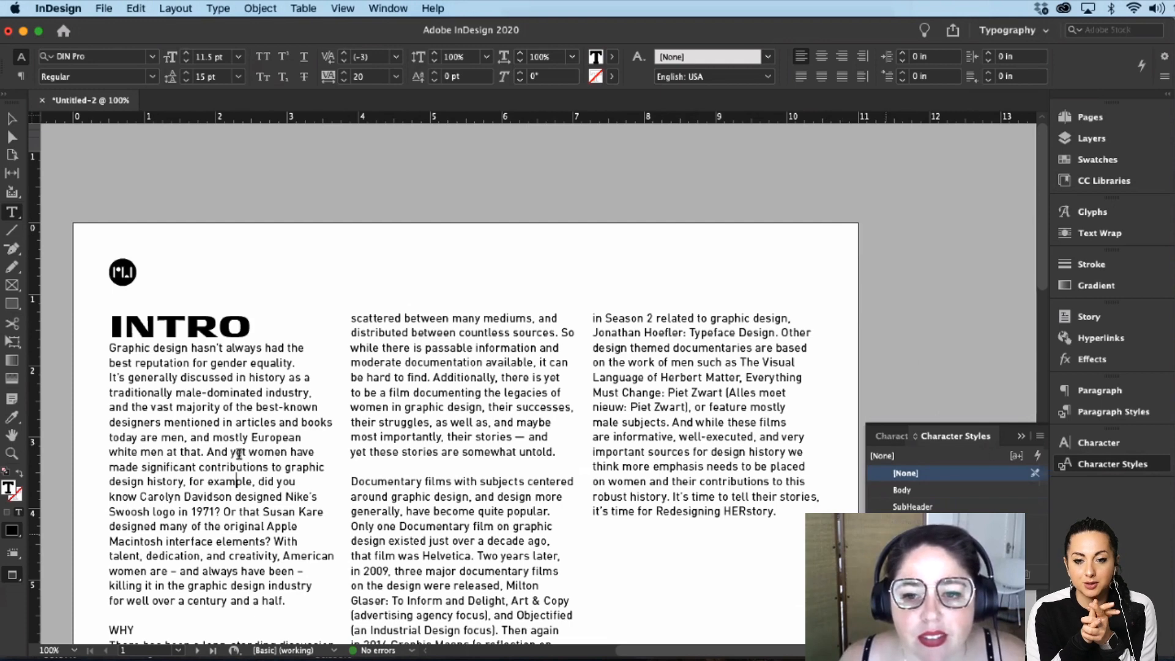
Step: Select the WHY heading in the first column of page 1
scroll(174, 575, down, 2)
scroll(178, 537, down, 3)
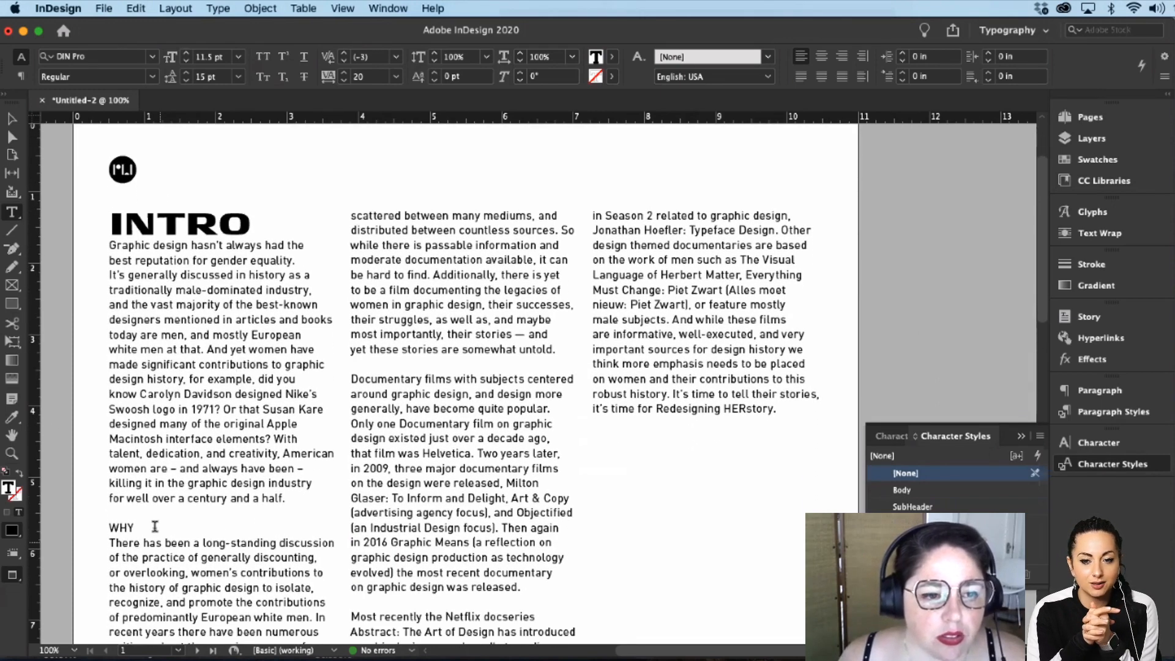
drag(157, 527, 84, 527)
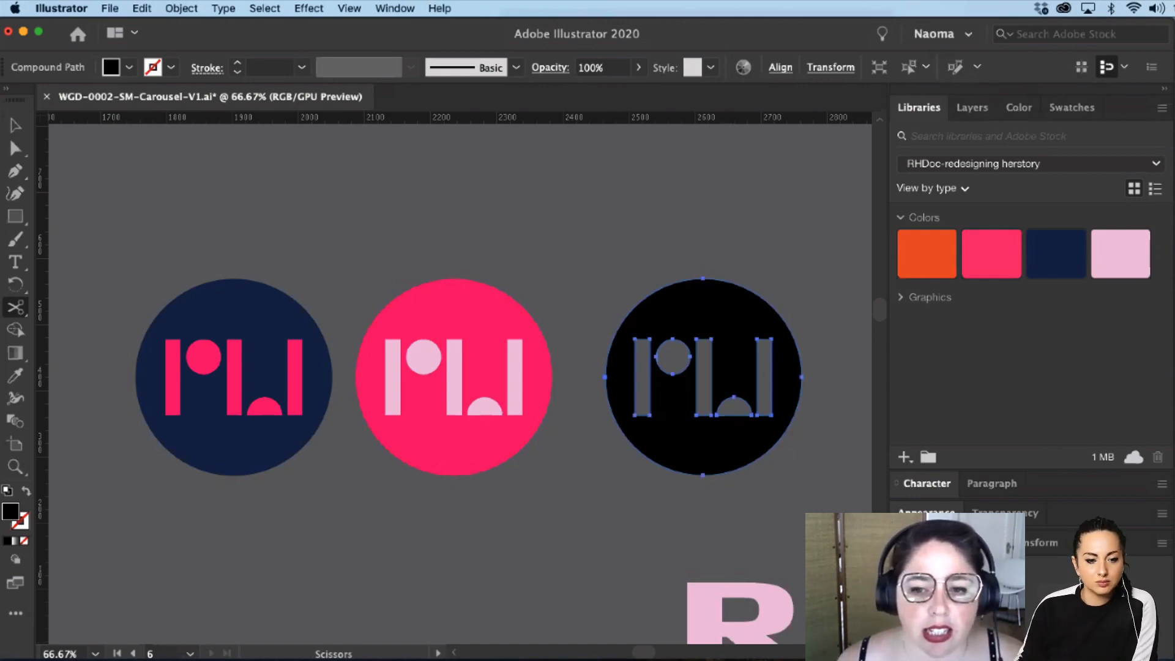
Step: View the list of available workspaces in Illustrator, and minimize its window to return to InDesign
click(955, 36)
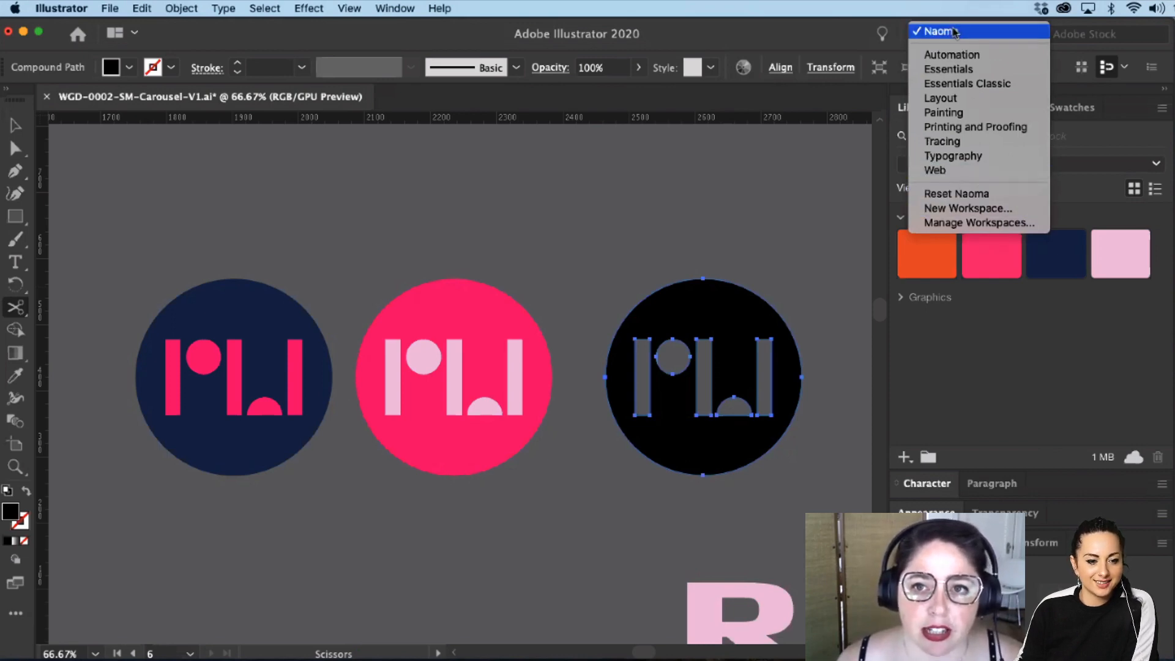
click(742, 219)
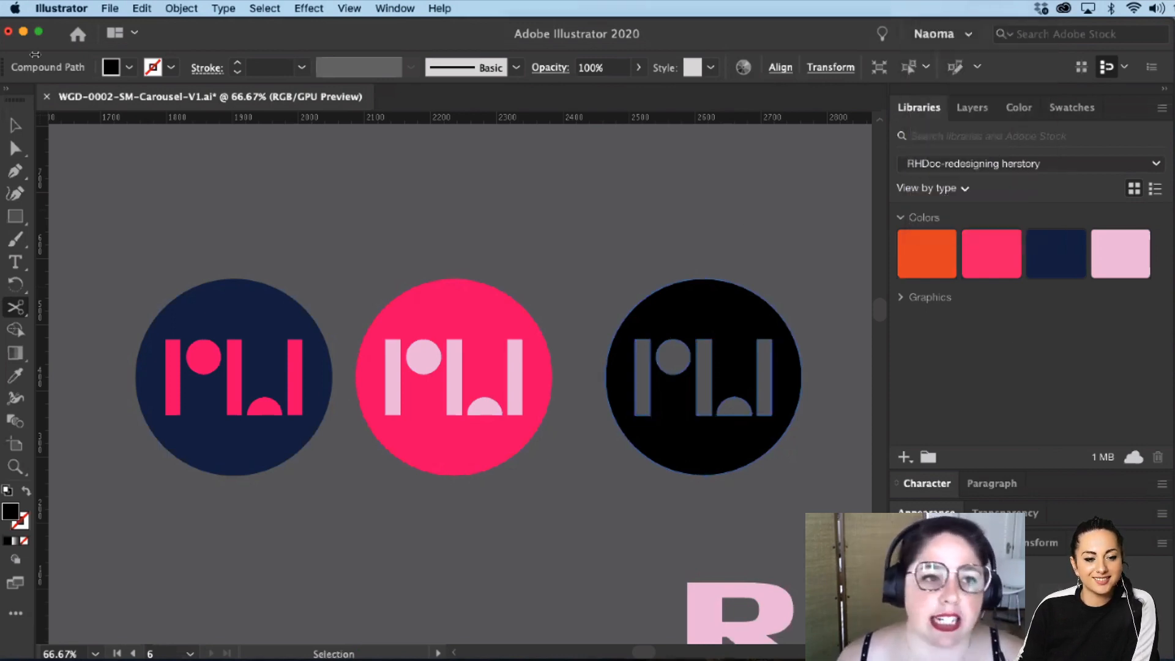
click(23, 31)
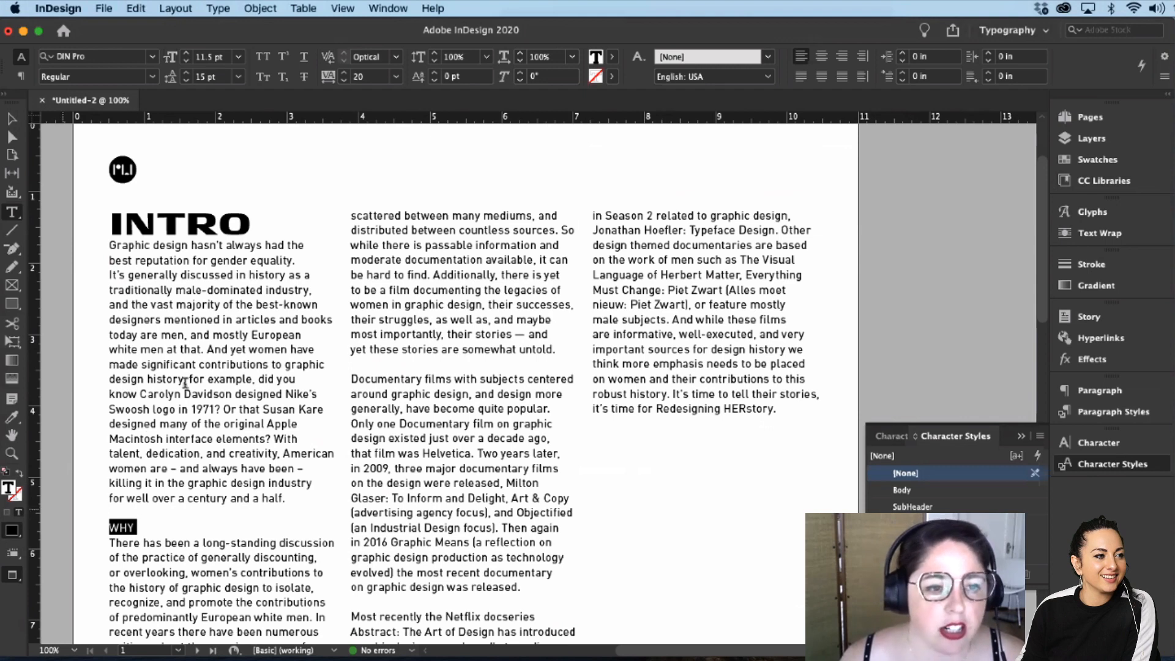
Step: Apply the SubHeader character style to the WHY heading and insert an extra line break above it
click(178, 486)
drag(149, 525, 107, 540)
click(144, 541)
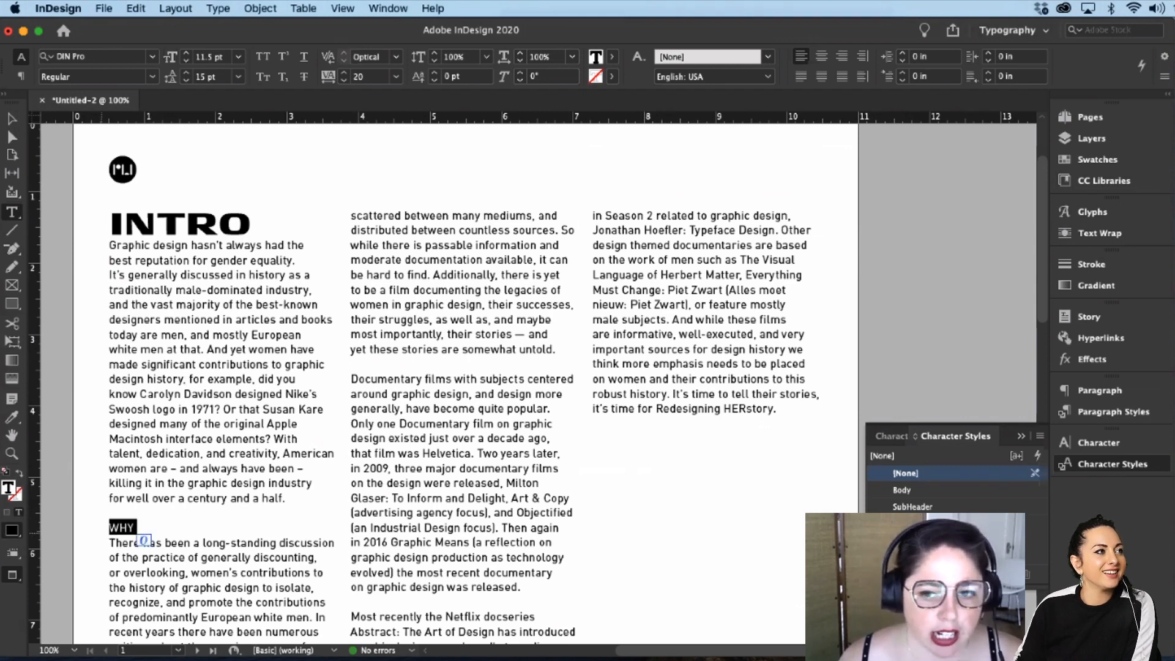
click(912, 507)
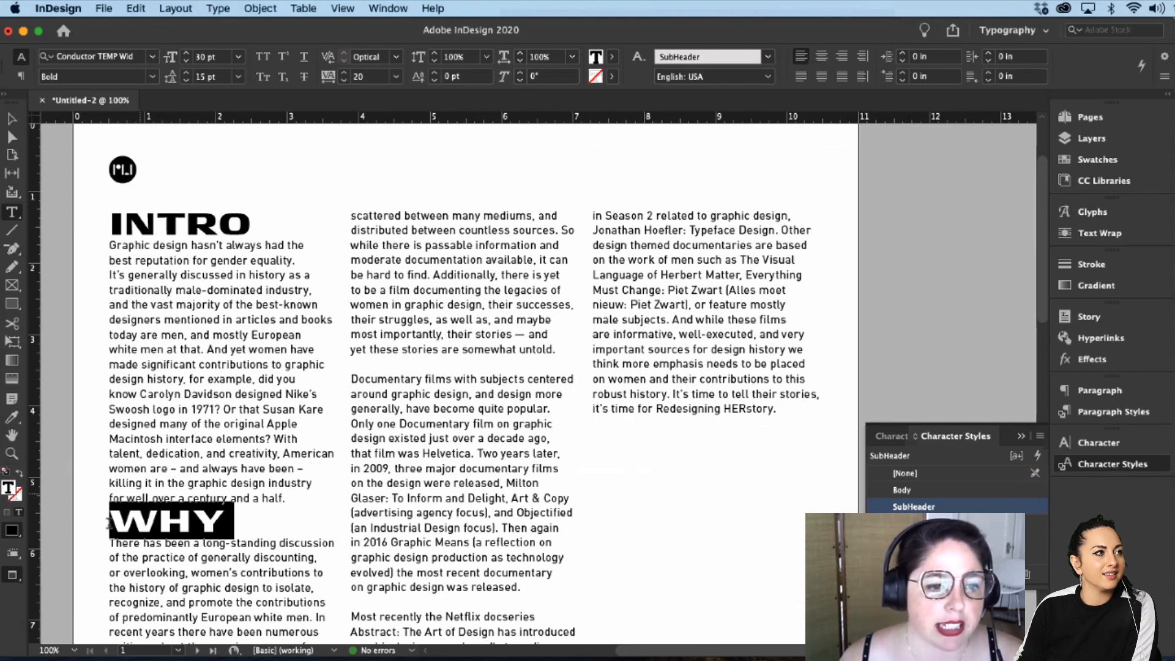
click(222, 497)
key(Return)
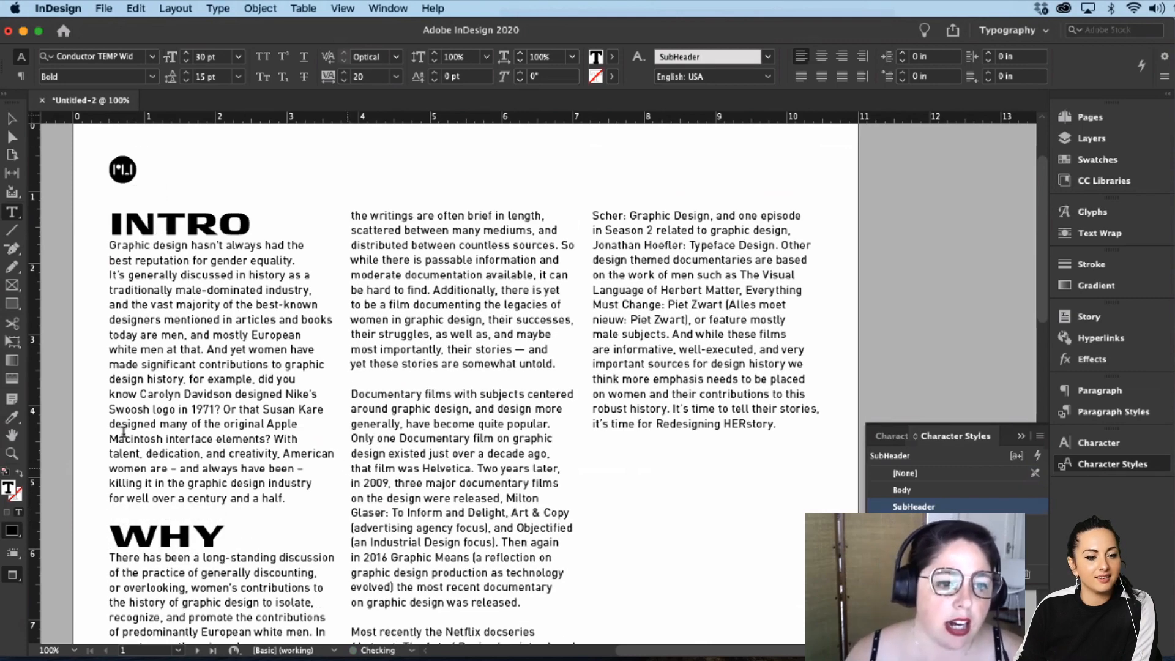
Step: Set the font size of the SubHeader character style to 18 pt
scroll(449, 502, down, 2)
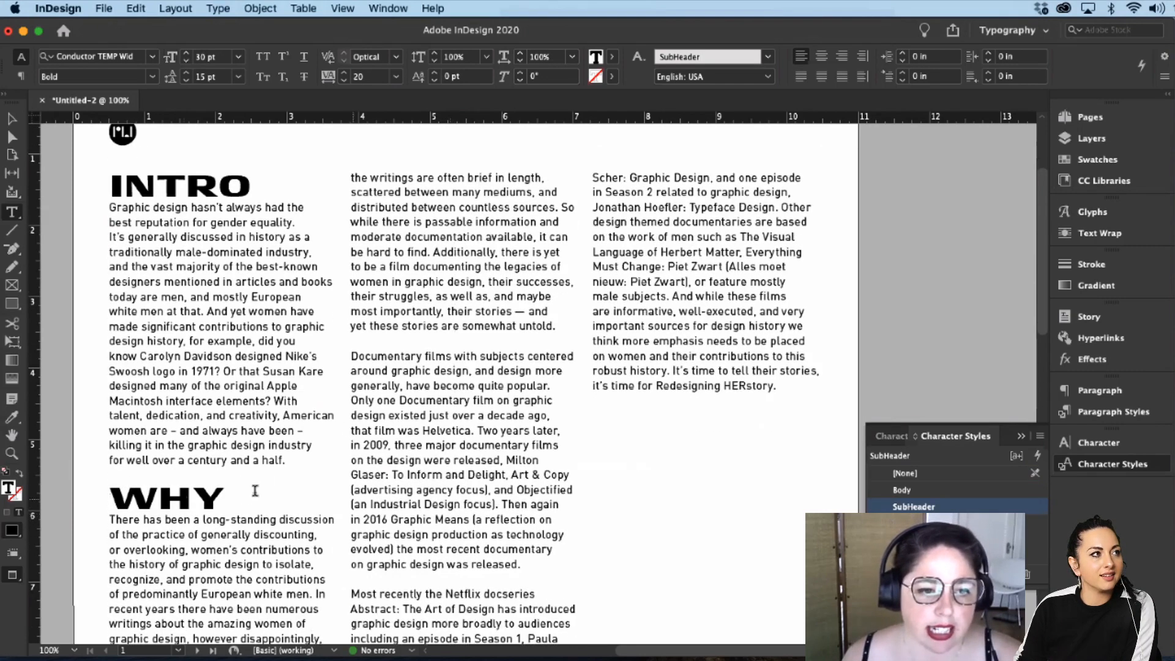
double_click(914, 507)
click(528, 271)
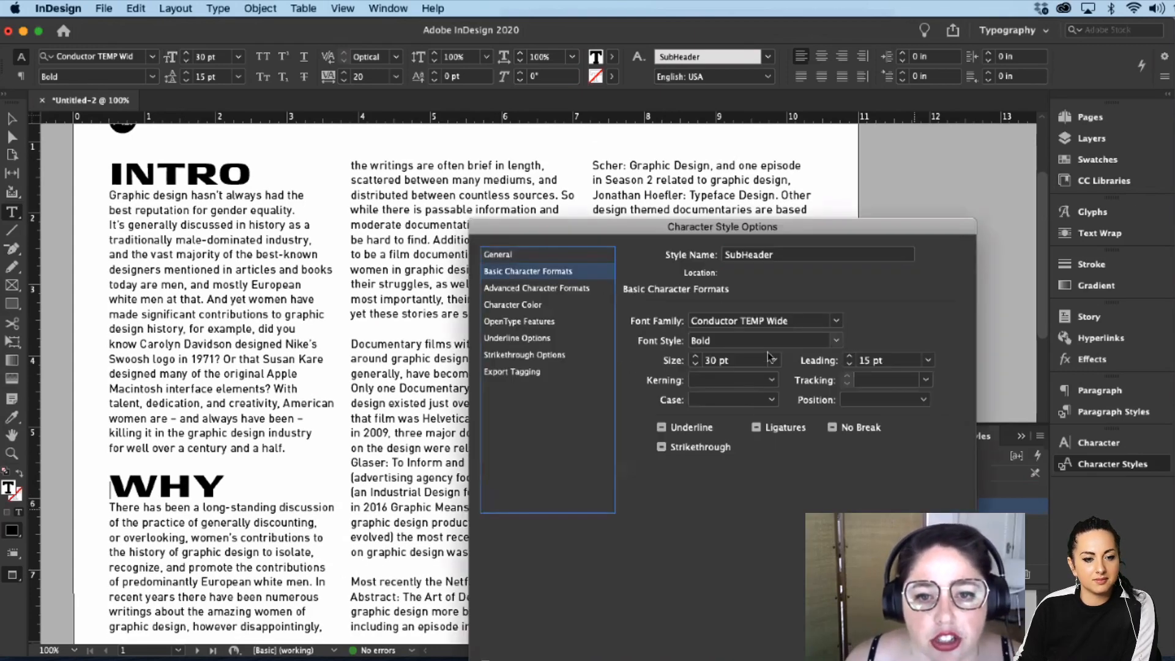
click(774, 360)
click(731, 488)
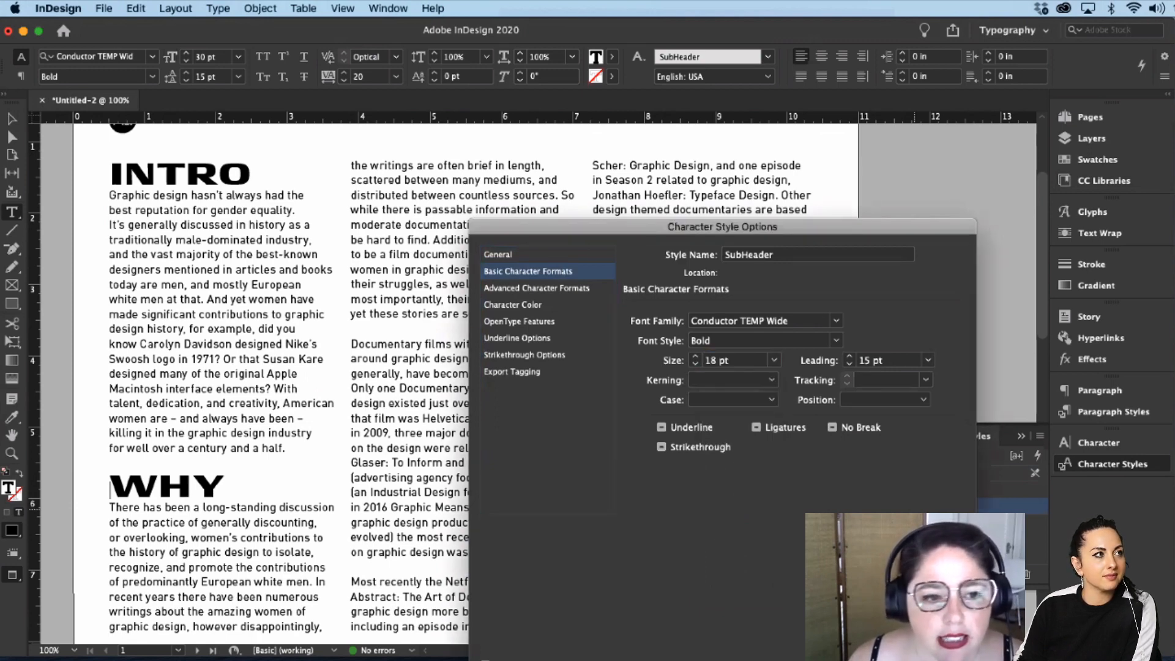
key(Return)
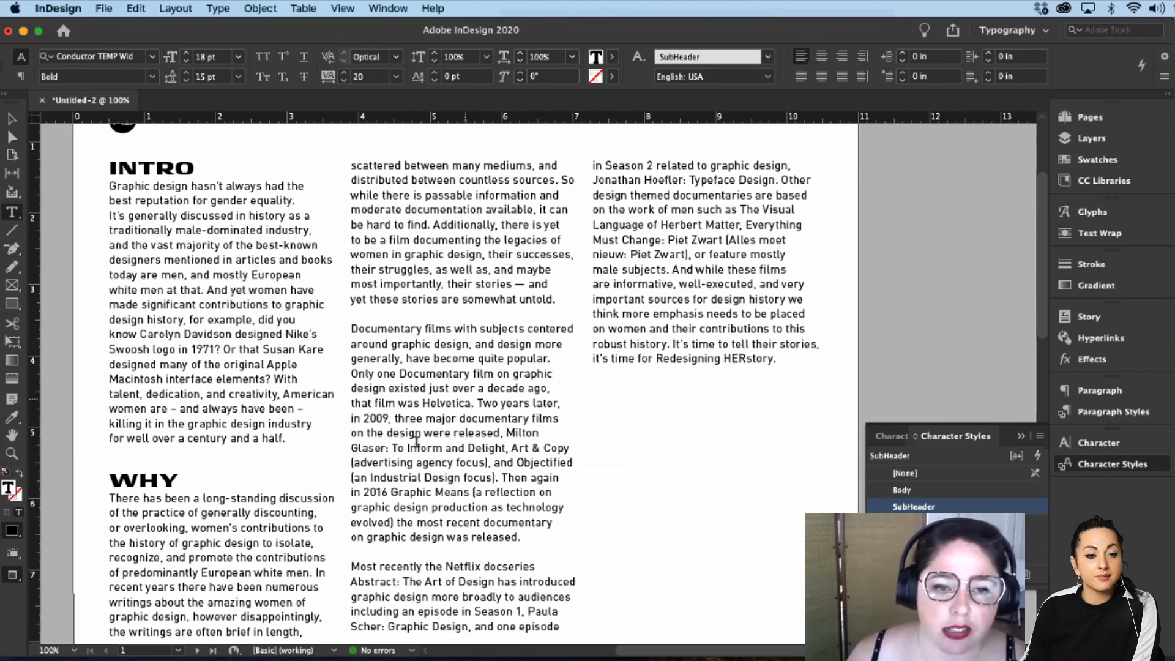
Step: Examine how the headings and body copy flow through the three columns of page 1
scroll(316, 480, down, 1)
scroll(312, 475, down, 2)
scroll(303, 466, up, 3)
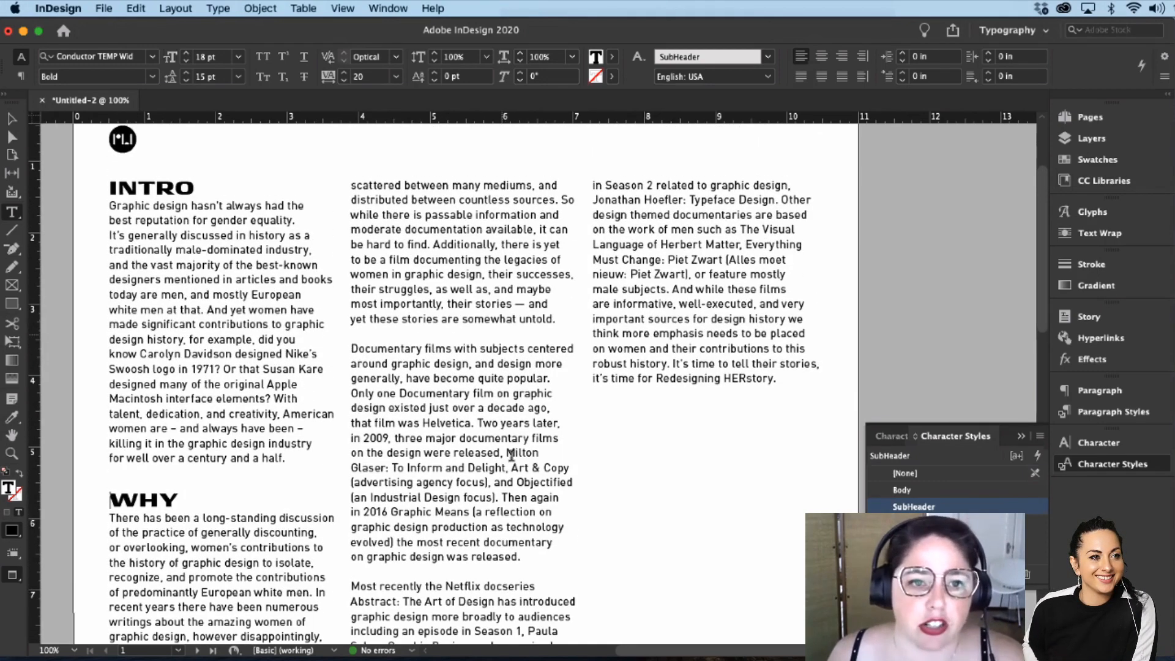
click(109, 187)
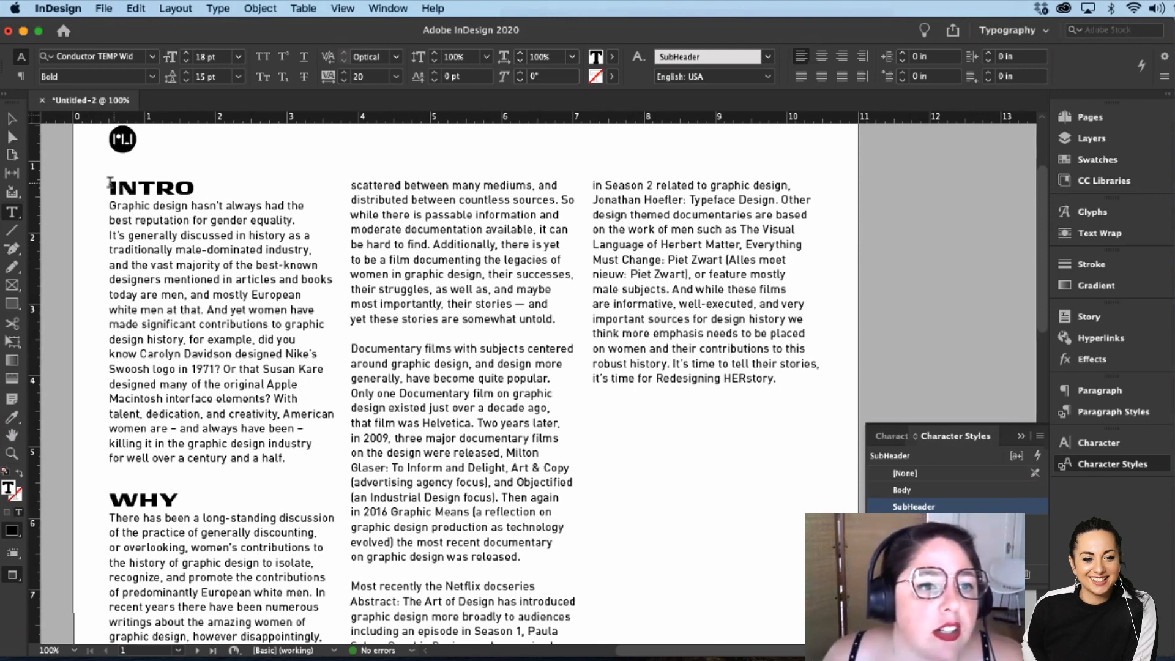
drag(109, 187, 283, 171)
key(Left)
shift+click(354, 184)
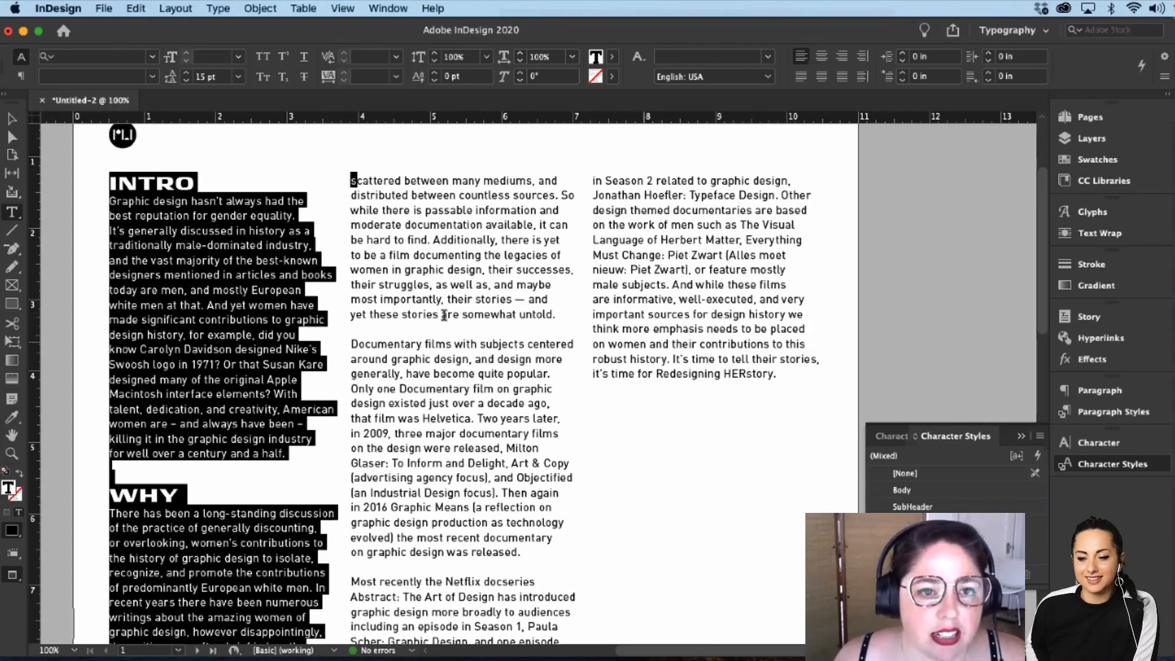
click(437, 334)
scroll(422, 467, down, 2)
scroll(422, 467, down, 4)
scroll(429, 450, up, 1)
scroll(647, 451, up, 4)
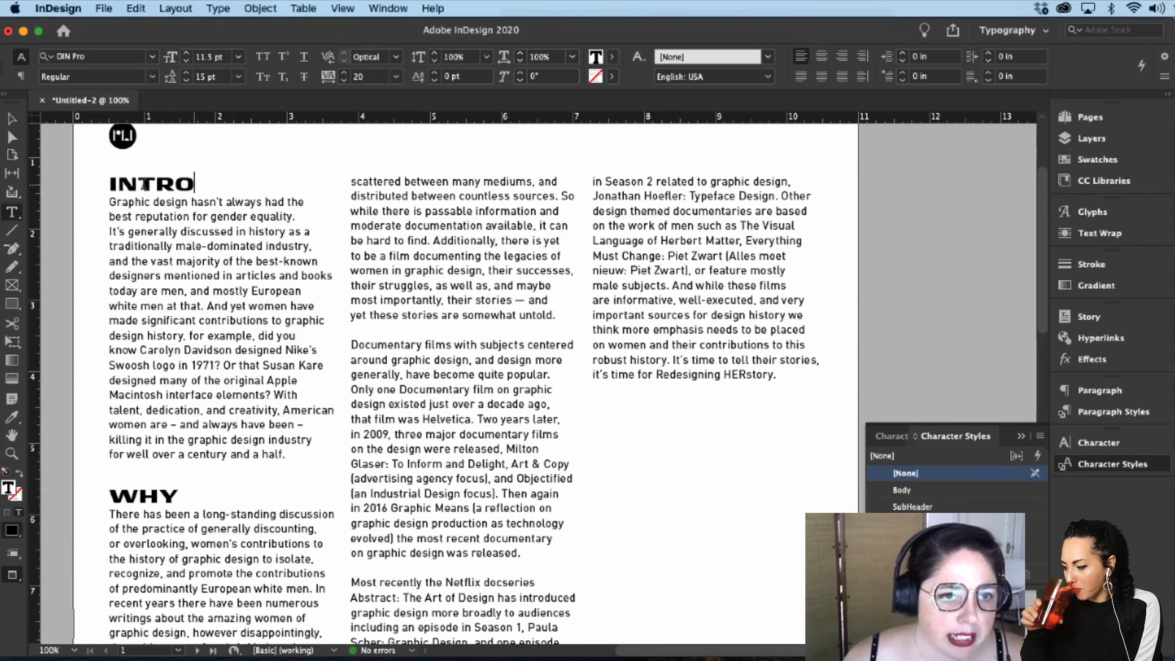
Step: Add the title "redesigning HERstory" on its own line above the INTRO heading
drag(195, 183, 97, 184)
key(Left)
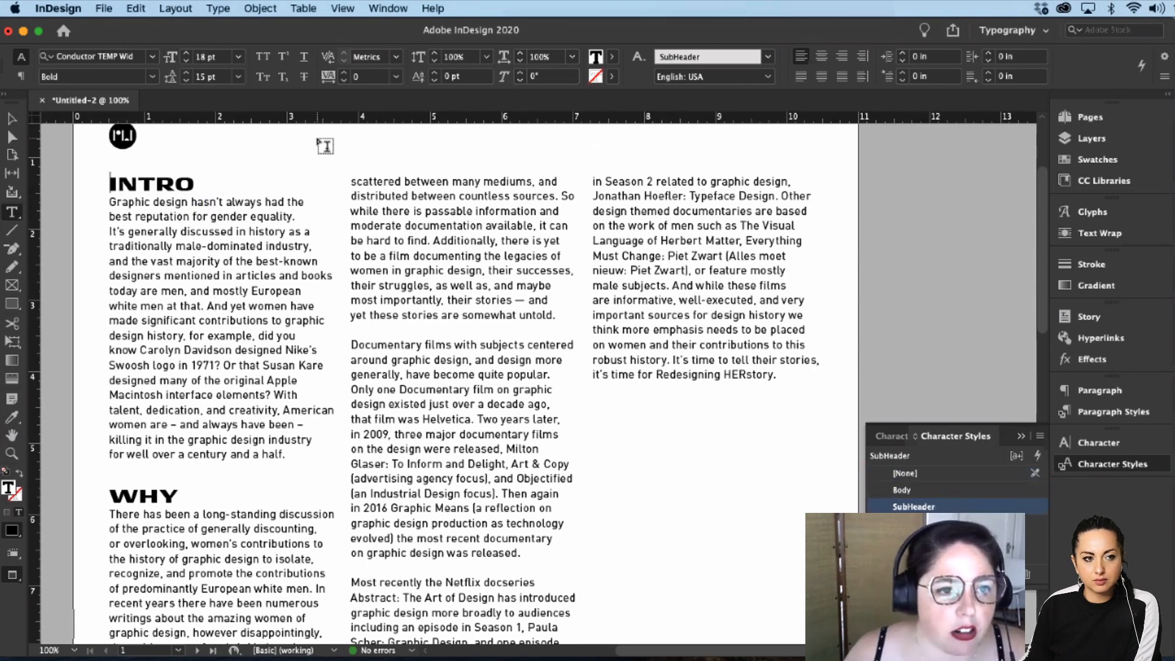
key(Return)
text(r)
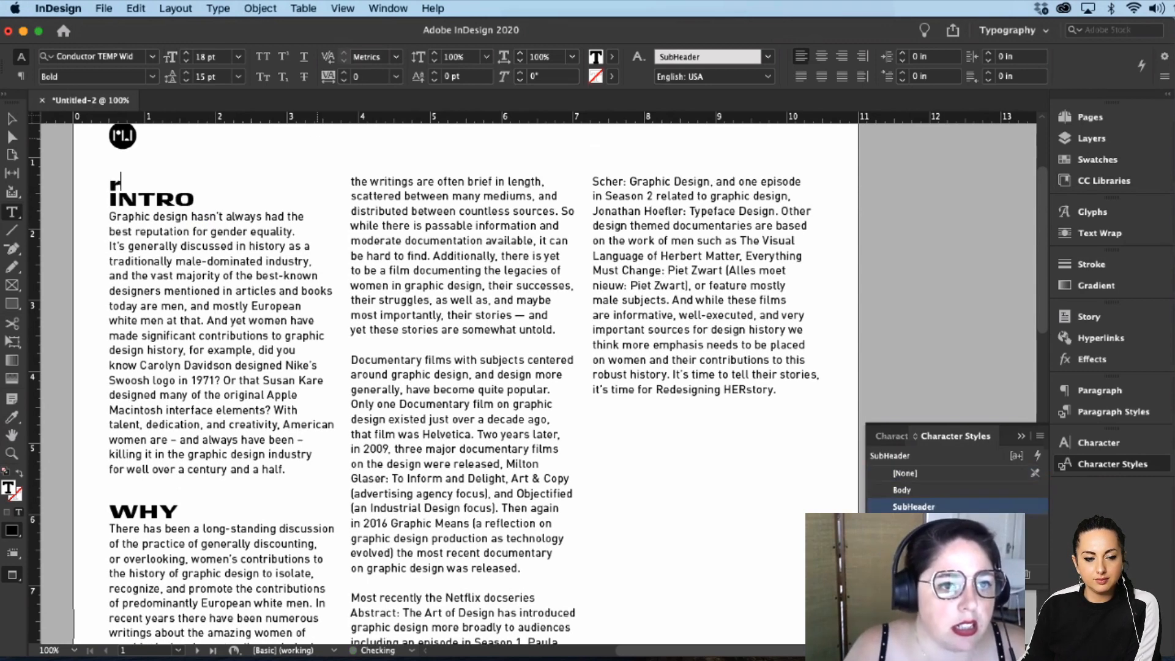
text(edis)
key(BackSpace)
text(esg)
key(BackSpace)
text(igning HERstory)
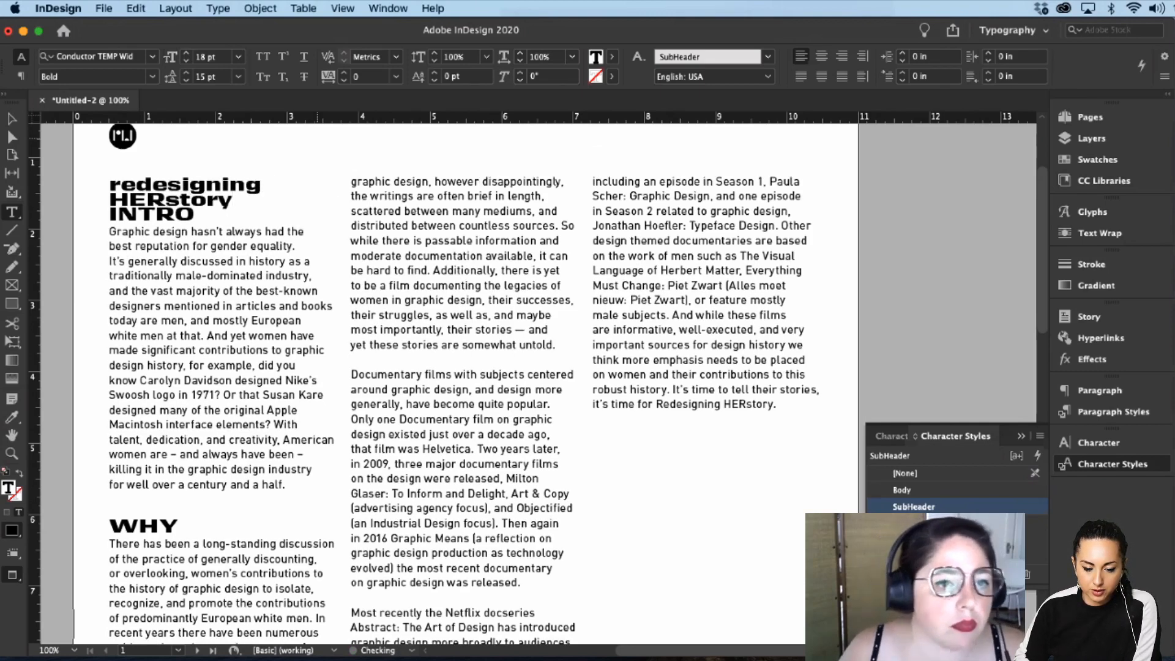
Step: Set the font of the "redesigning HERstory" title to Conductor TEMP Wide Bold Italic
key(super+a)
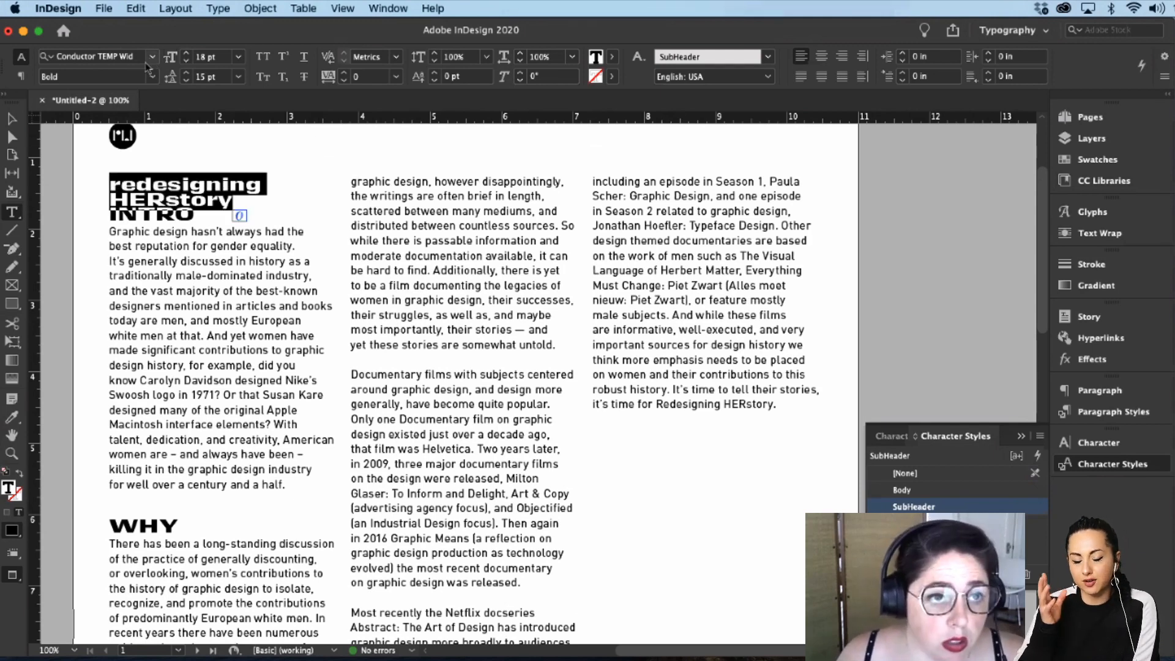
click(92, 56)
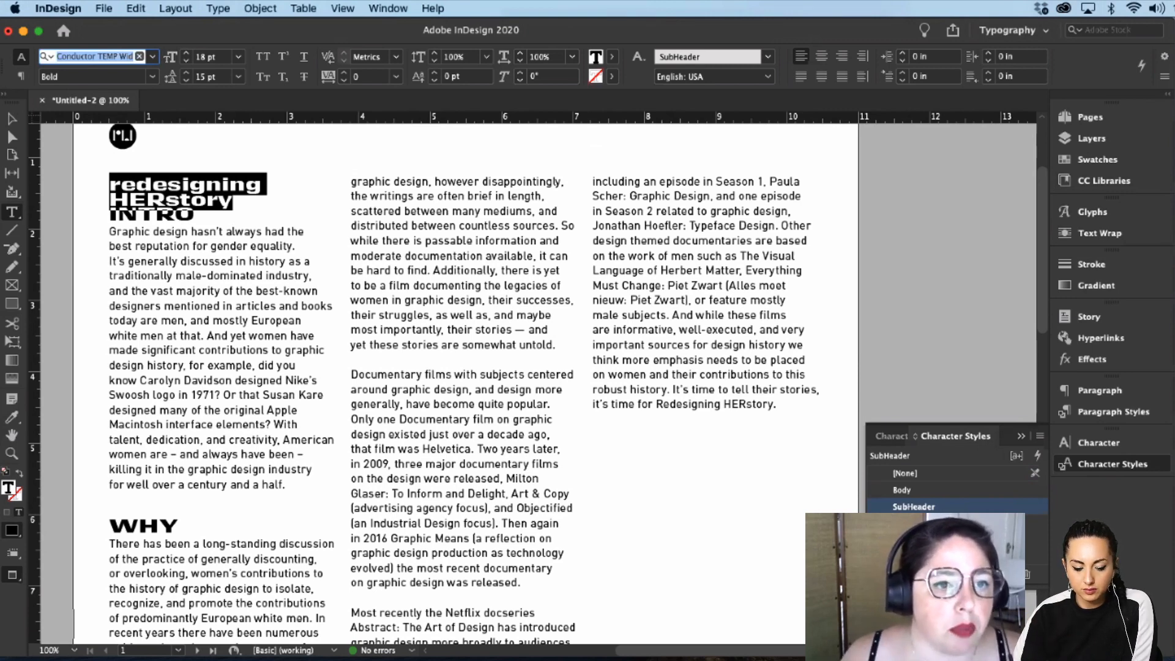
text(c)
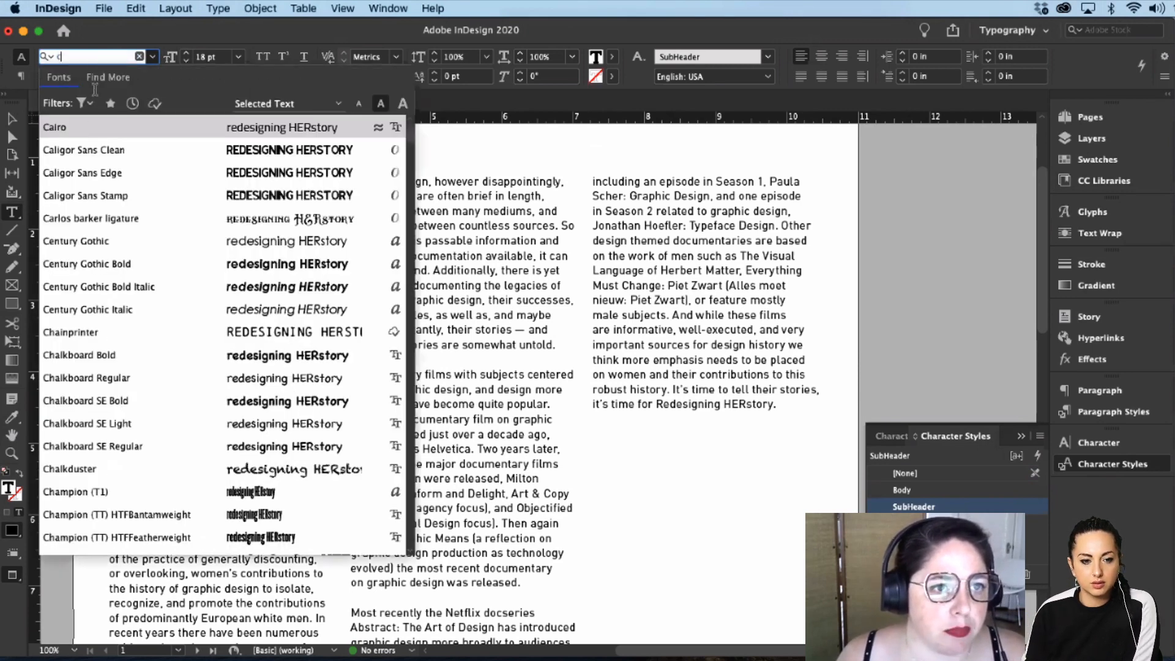
text(on)
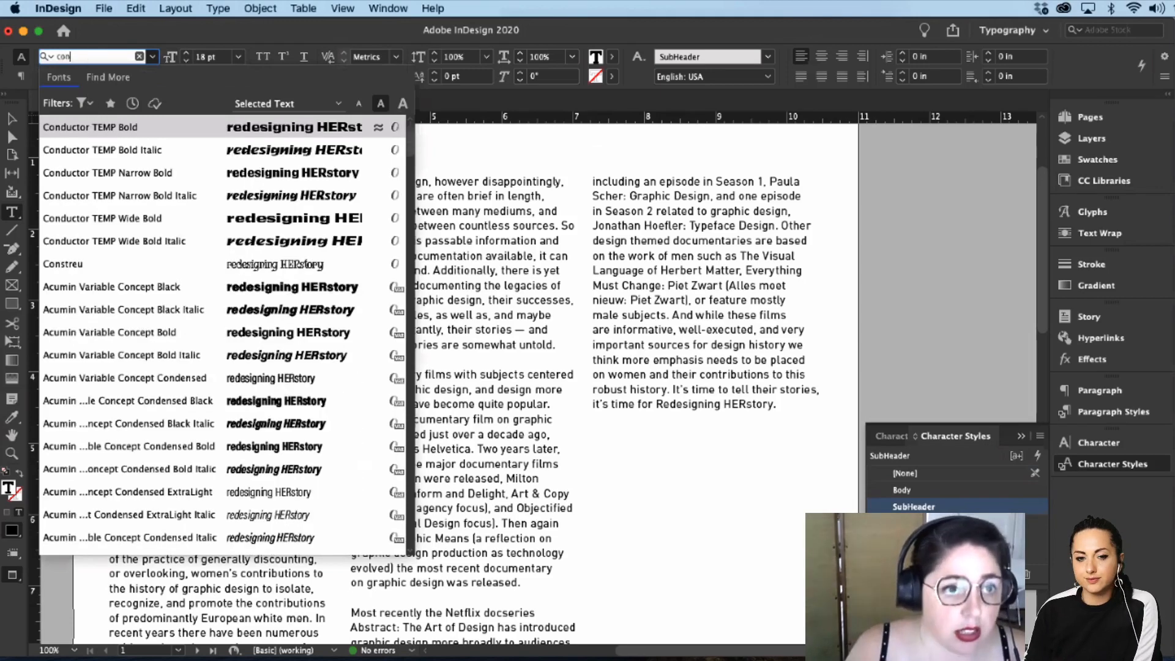
text(dondu)
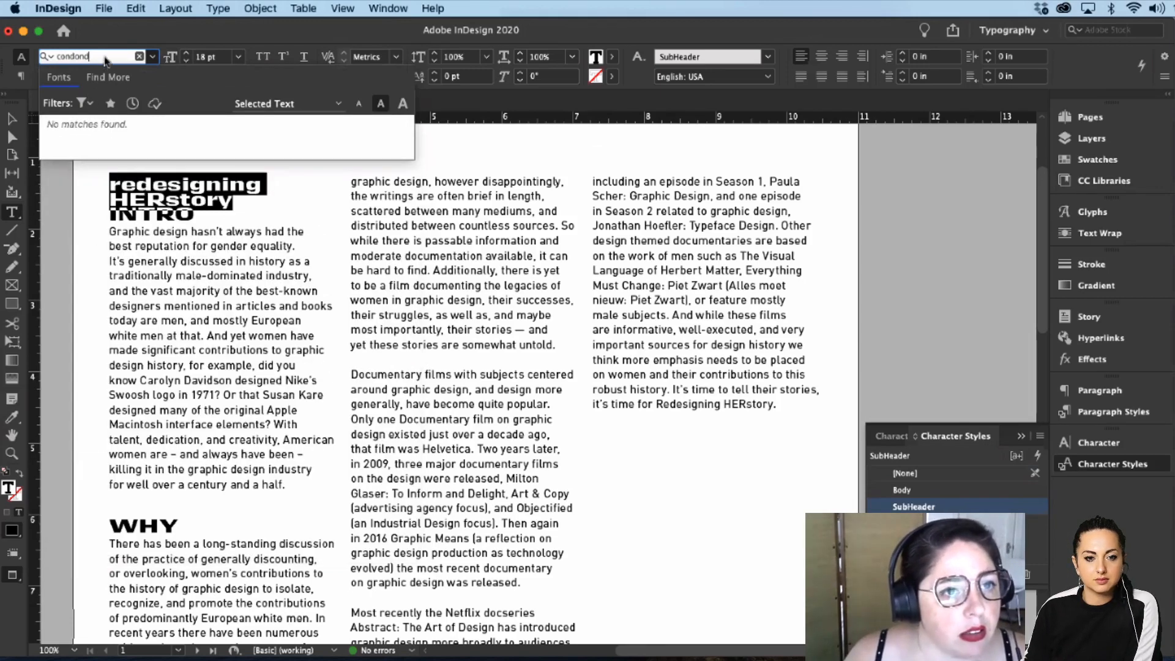
key(BackSpace)
key(BackSpace)
key(BackSpace)
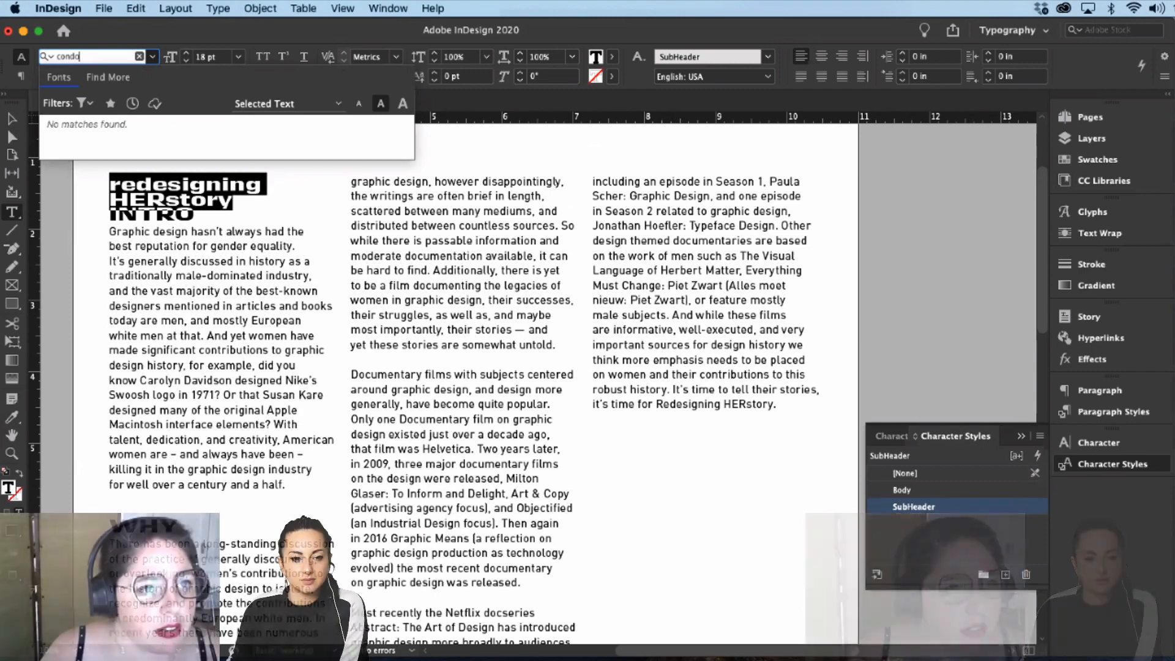
key(BackSpace)
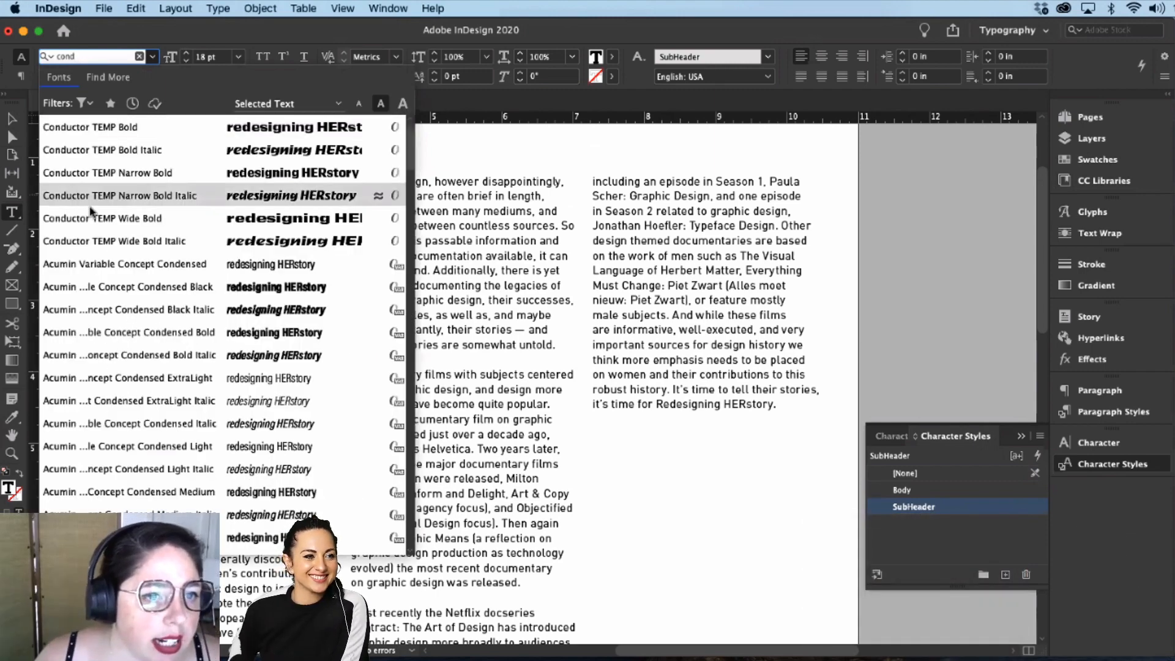
click(103, 242)
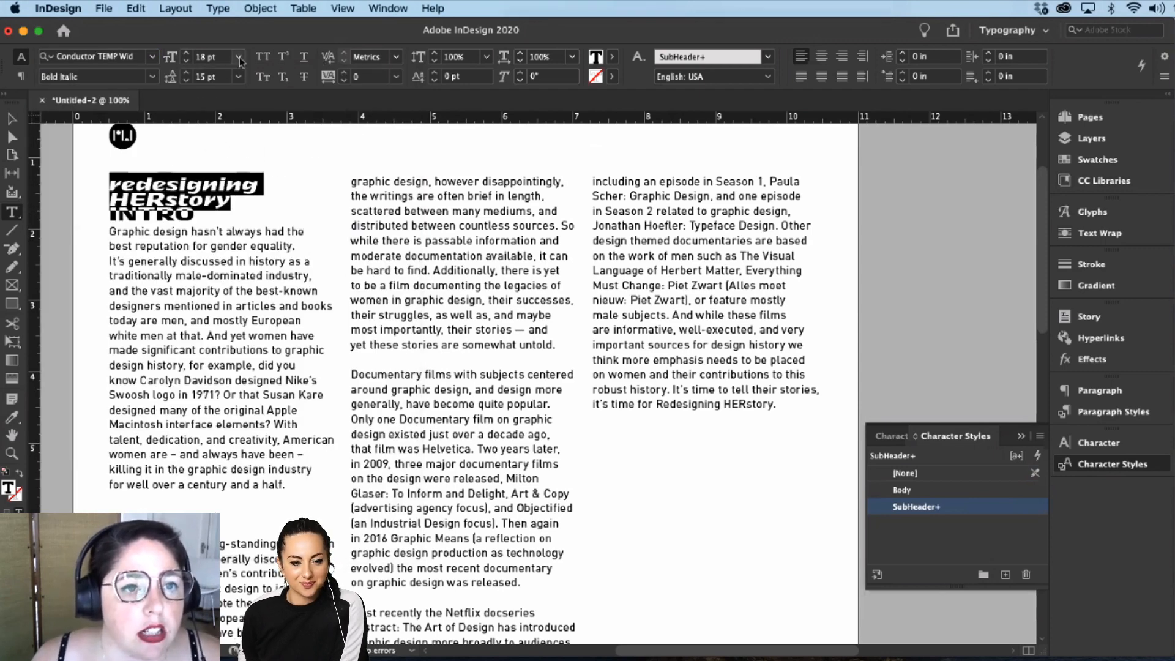
Step: Format the whole "redesigning HERstory" title in all caps
drag(377, 210, 455, 285)
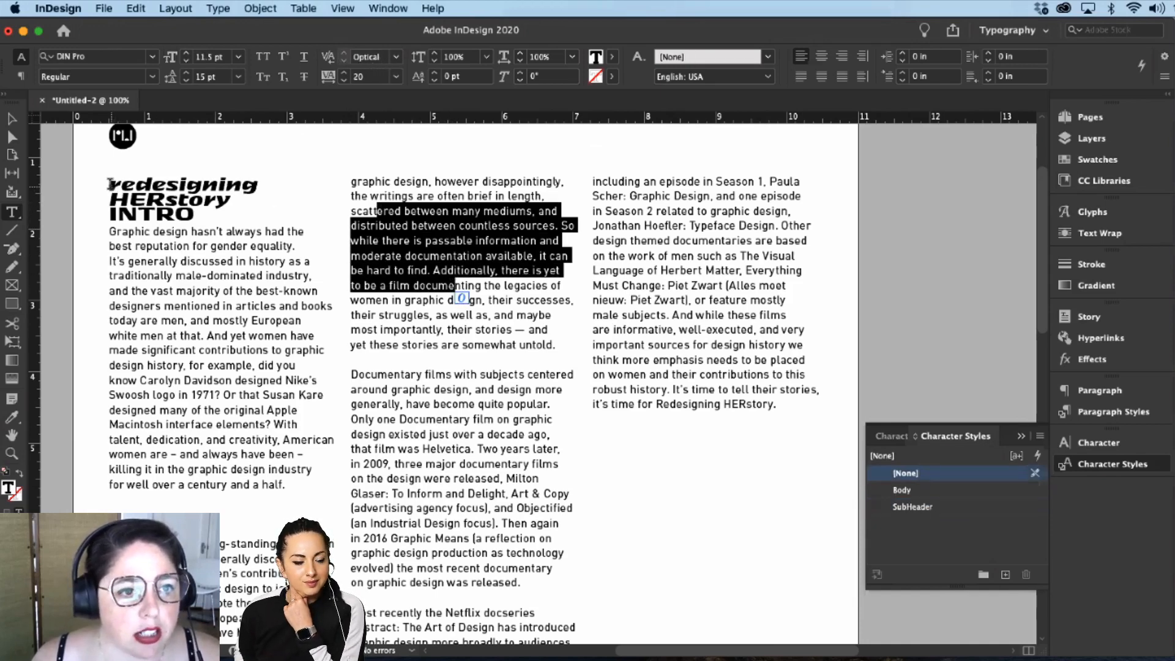
drag(210, 174, 257, 196)
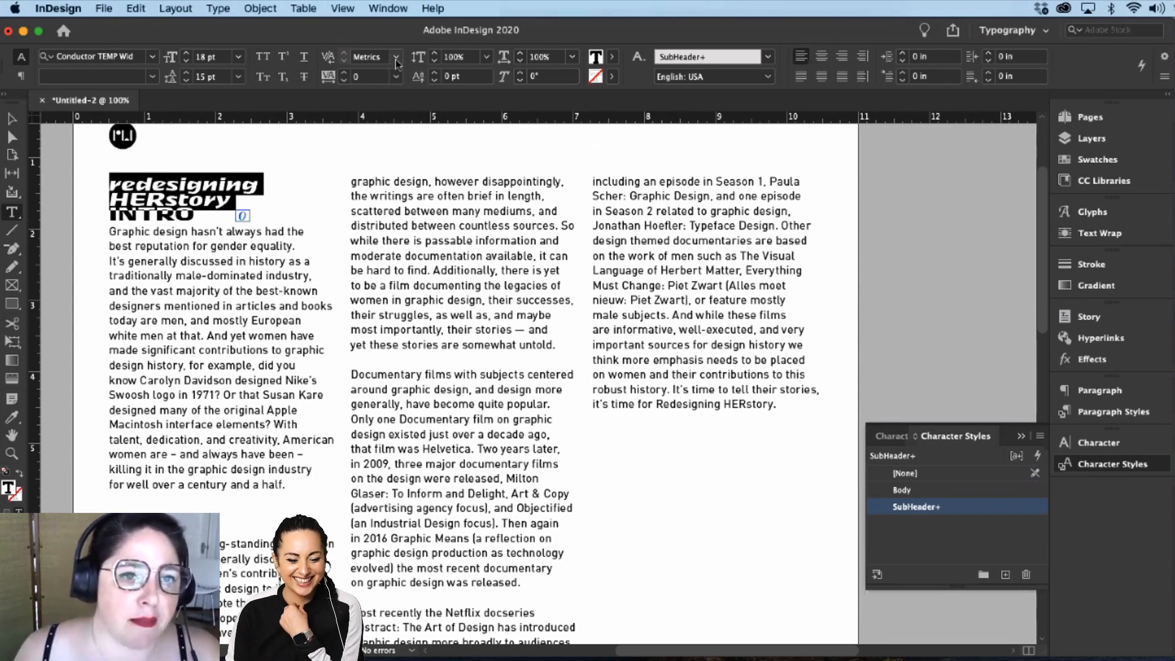
click(269, 56)
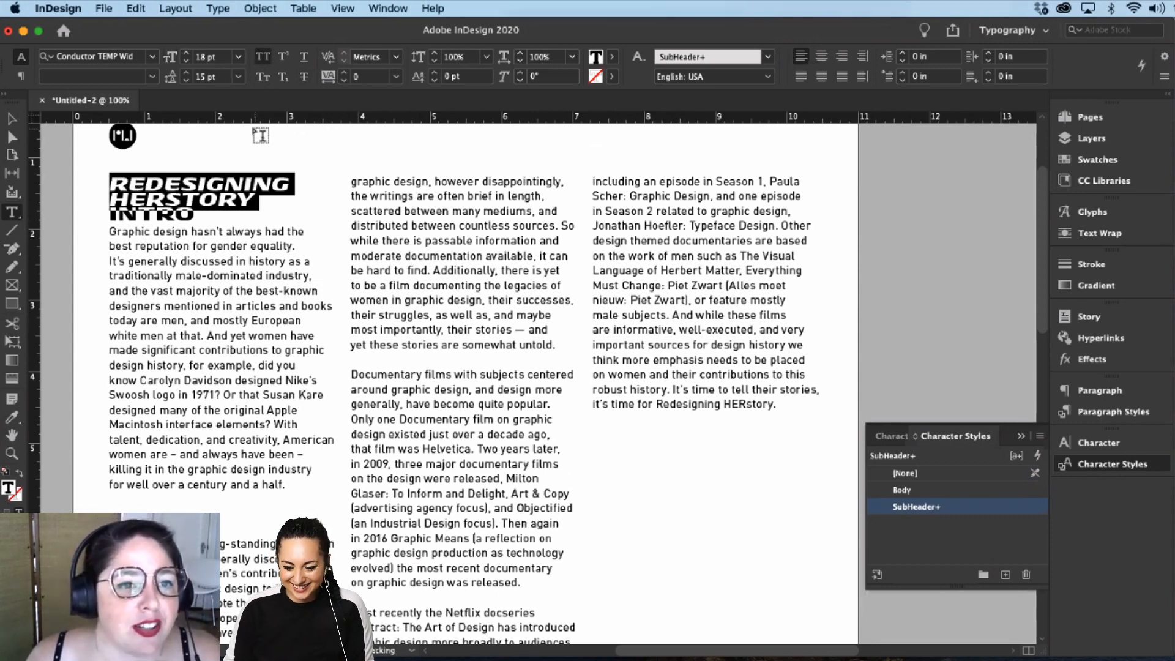
Step: Increase the leading of the two-line title to 19 pt
click(215, 79)
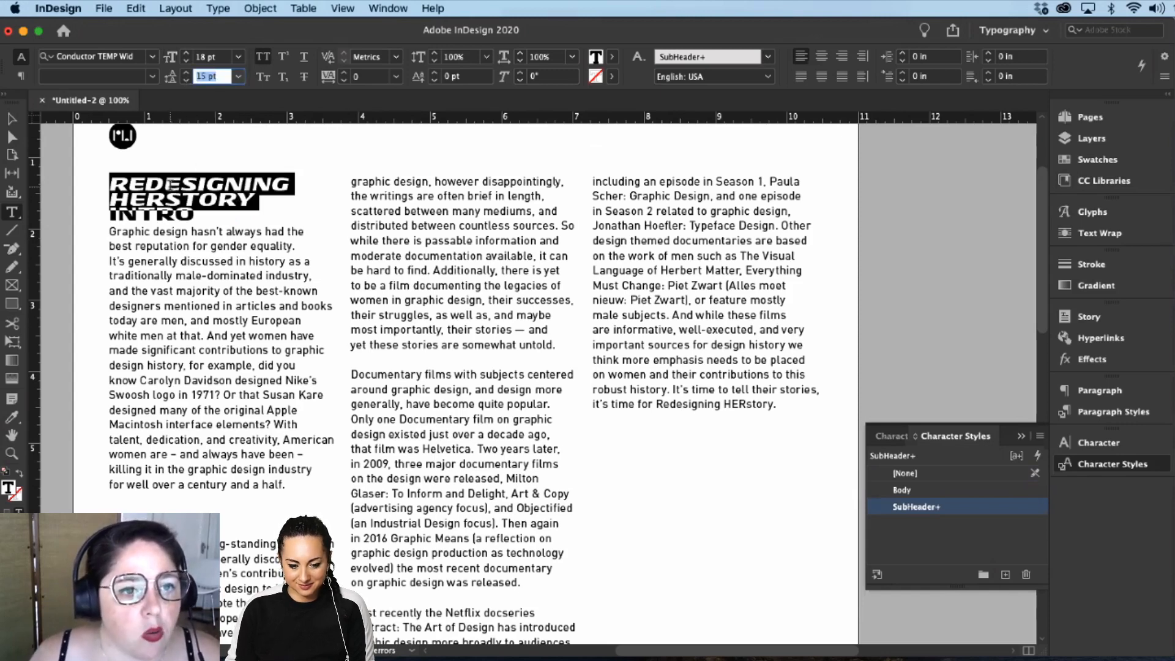
click(164, 183)
drag(113, 181, 332, 191)
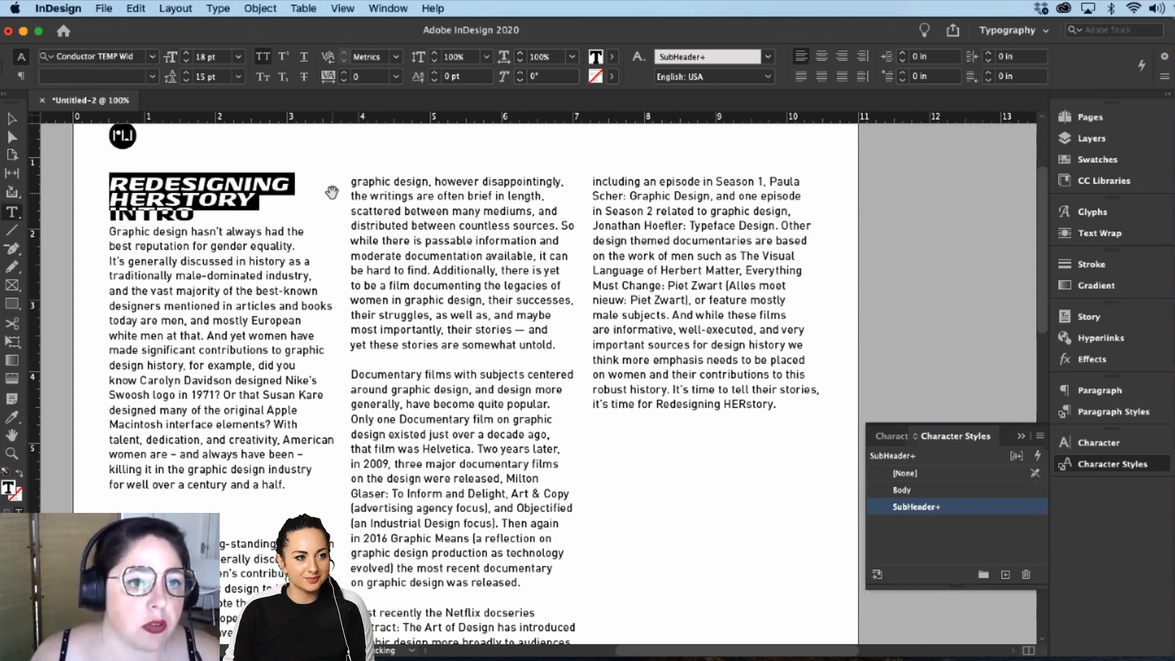
key(alt+Down)
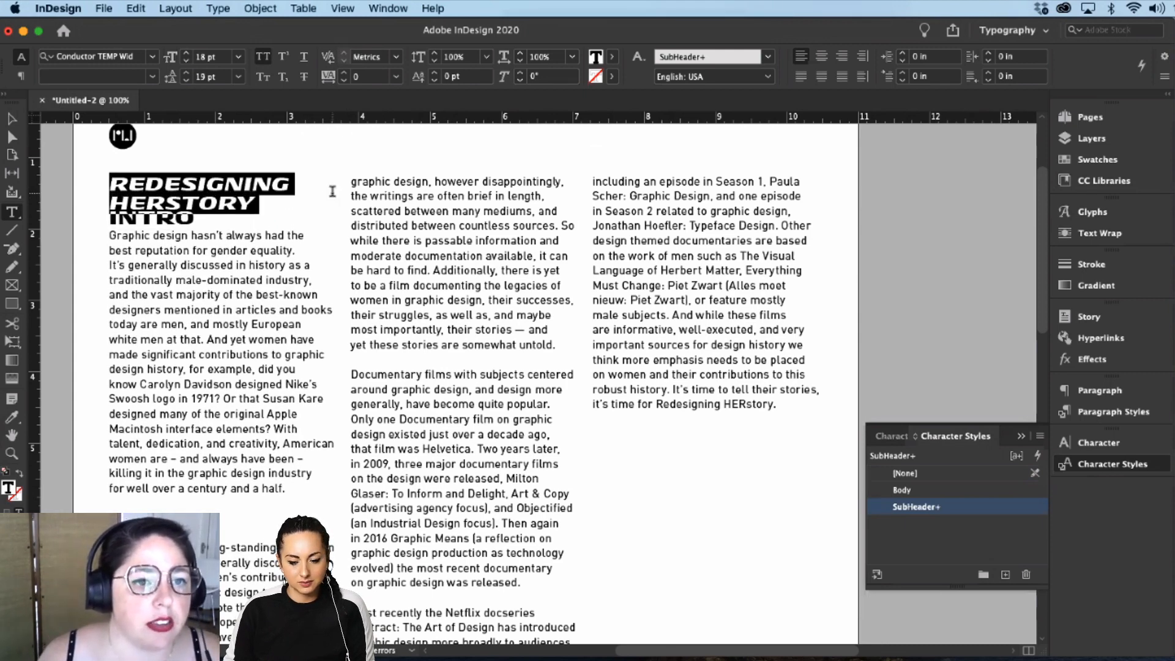
Step: Try the title at font sizes of 36, 30 and 24 pt and return it to 18 pt
click(257, 203)
drag(257, 204, 96, 180)
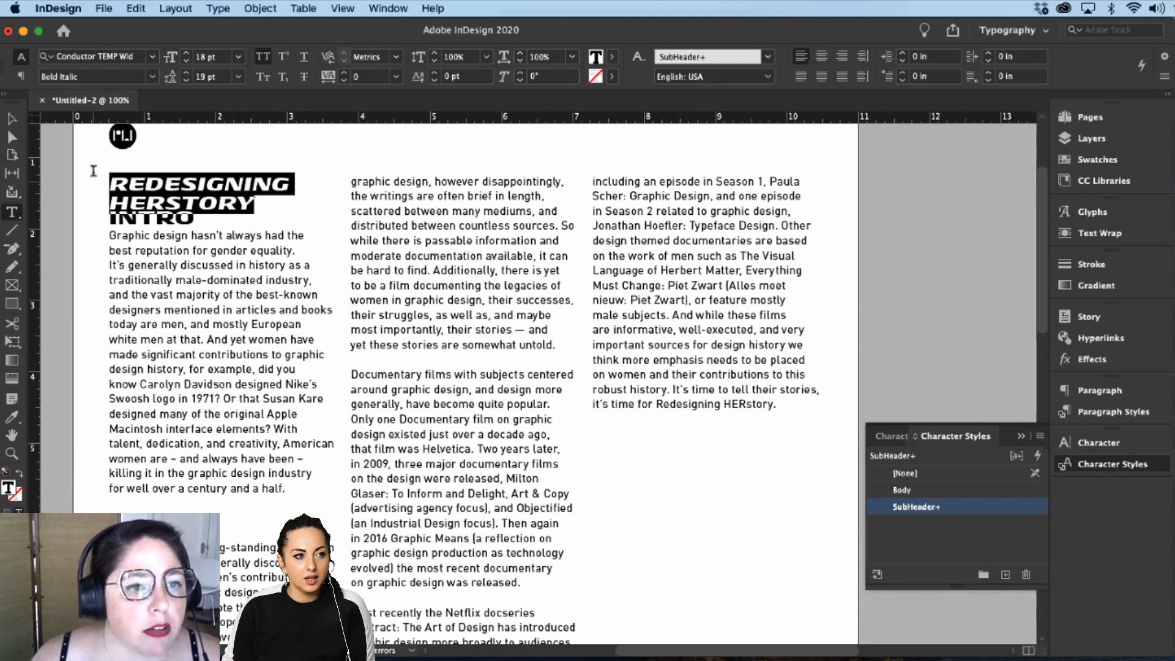
click(238, 59)
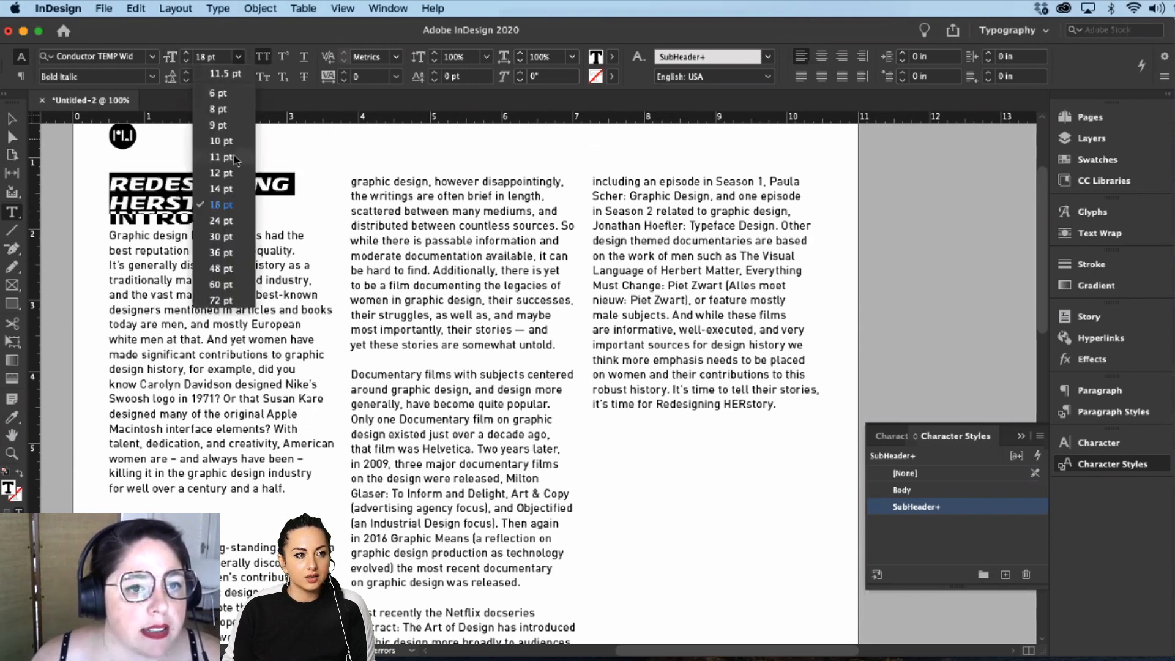
click(224, 256)
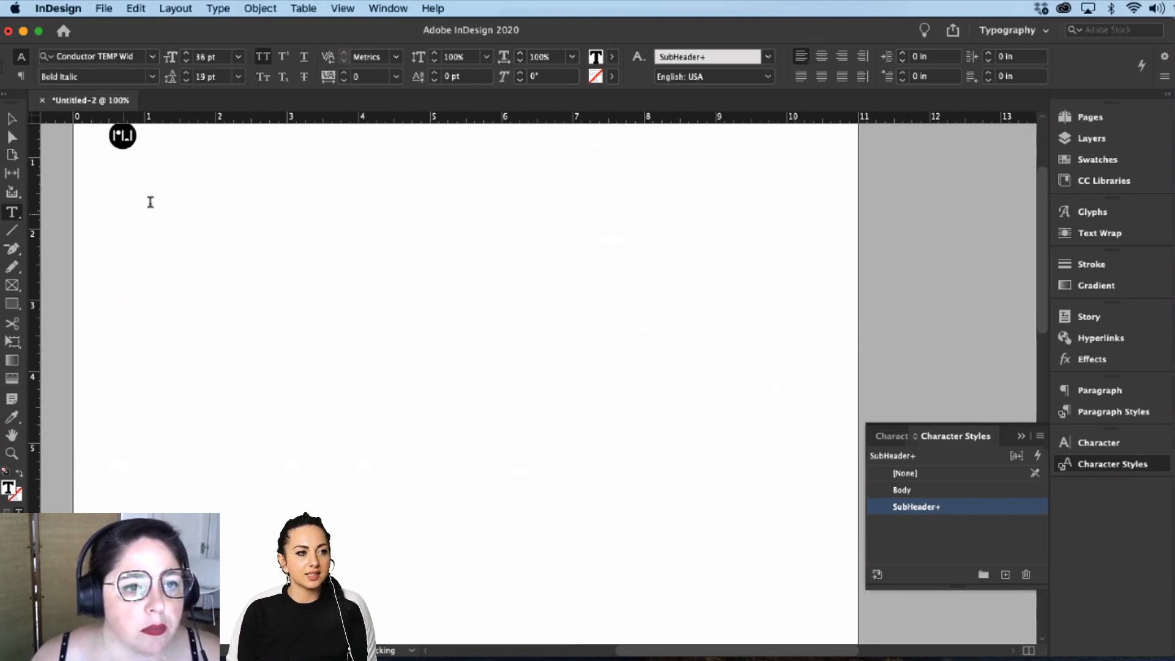
drag(252, 202, 95, 182)
click(239, 56)
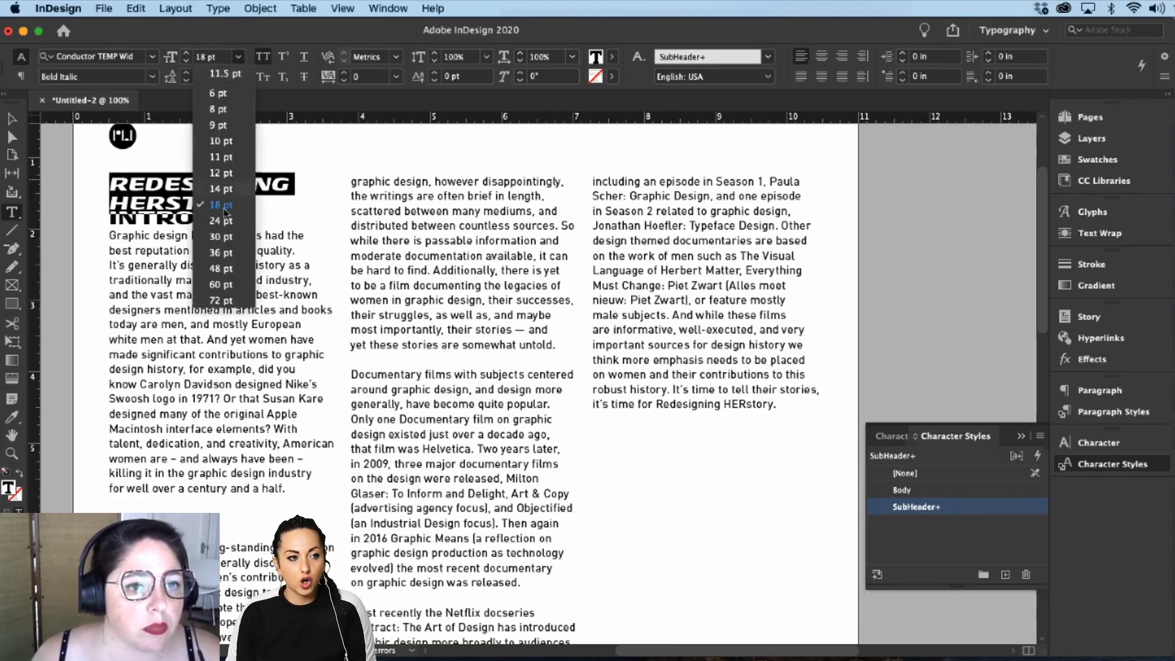
click(223, 239)
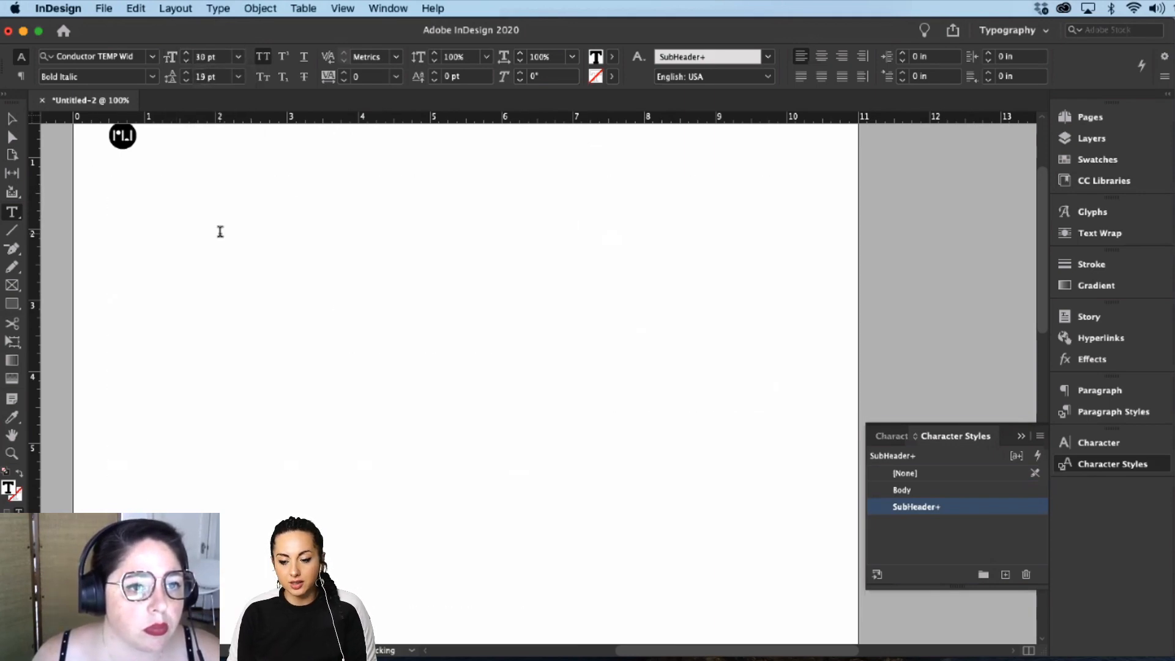
click(239, 57)
click(220, 221)
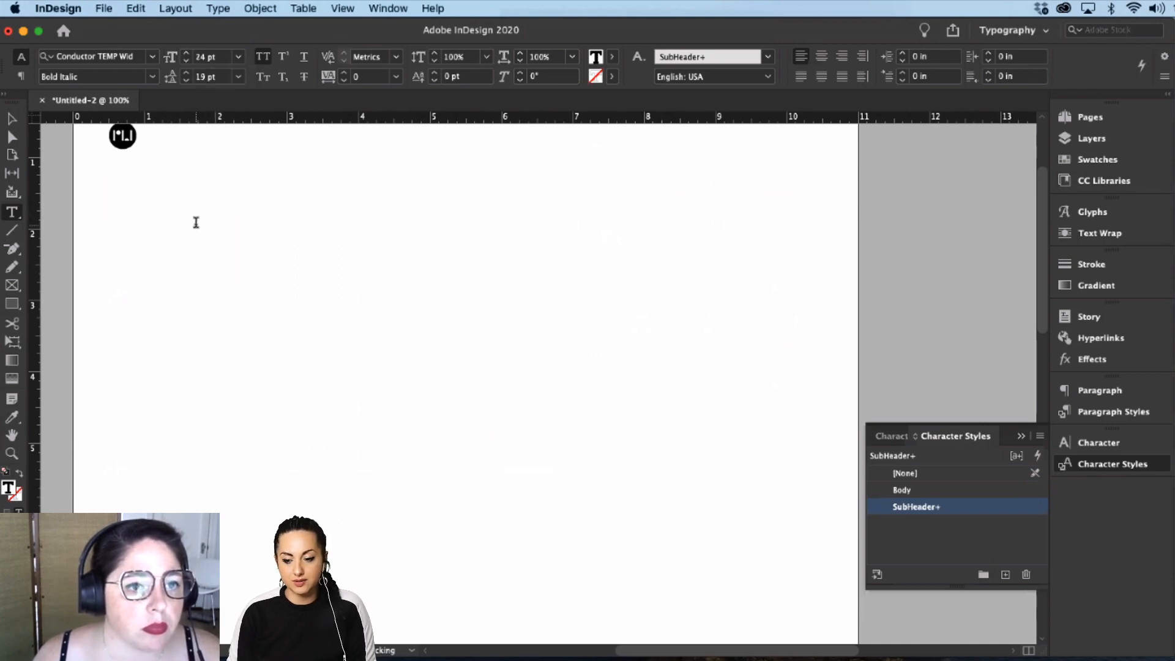
click(239, 57)
click(221, 205)
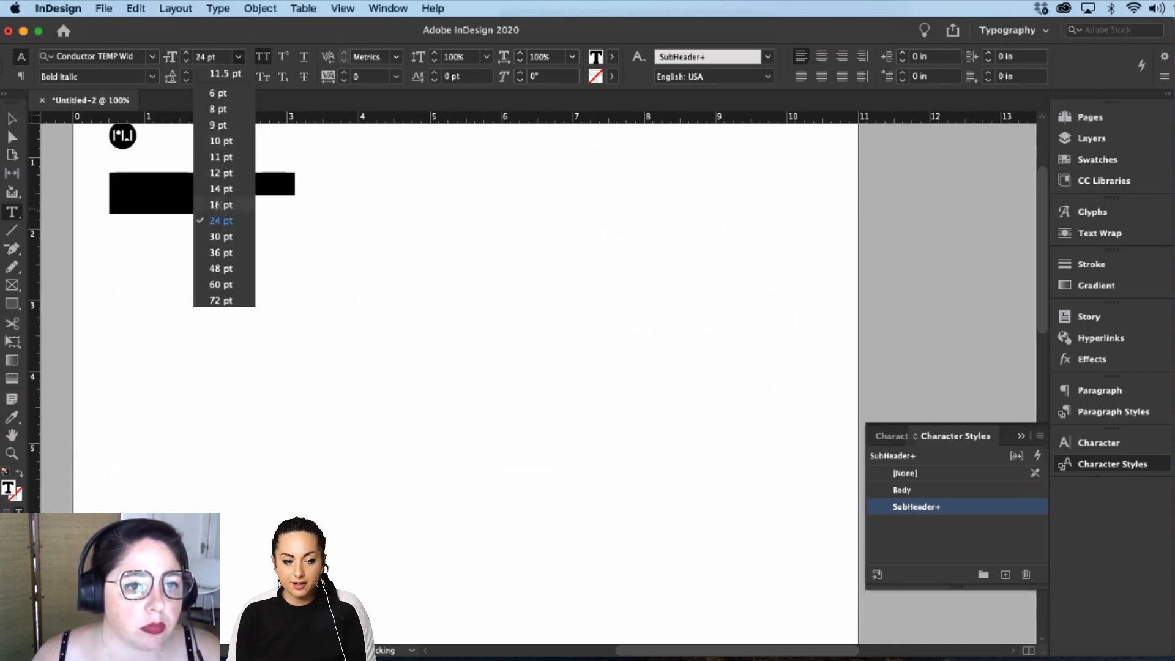
Step: Make the title paragraph span all columns of the text frame using the Span Columns layout
drag(111, 183, 276, 204)
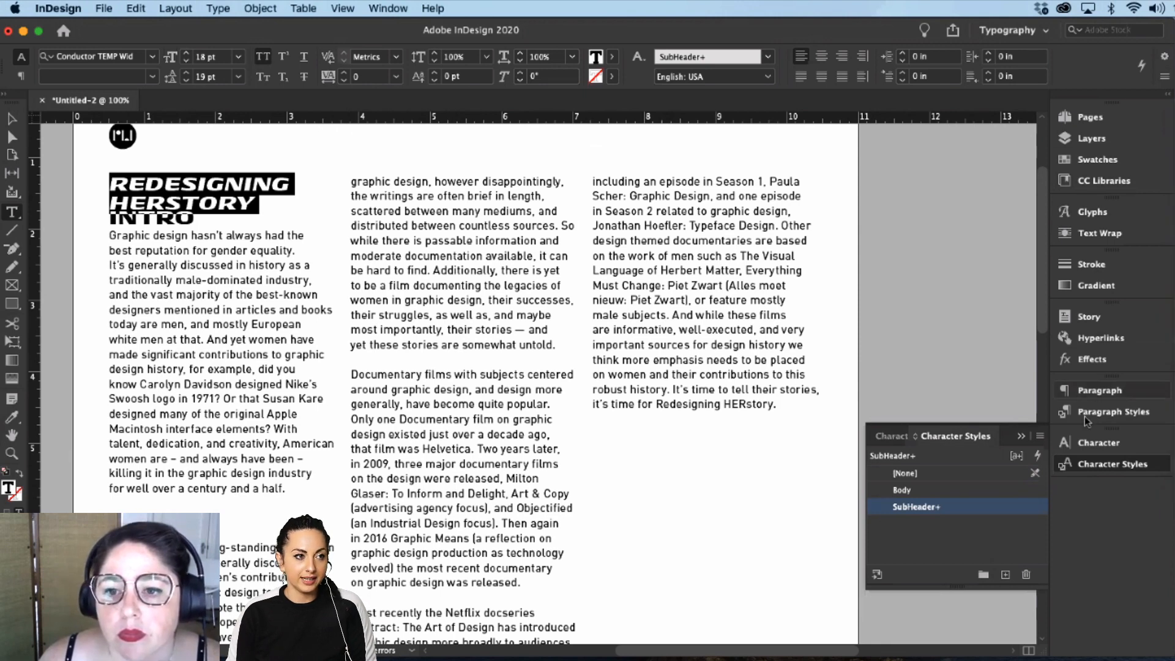
click(1089, 395)
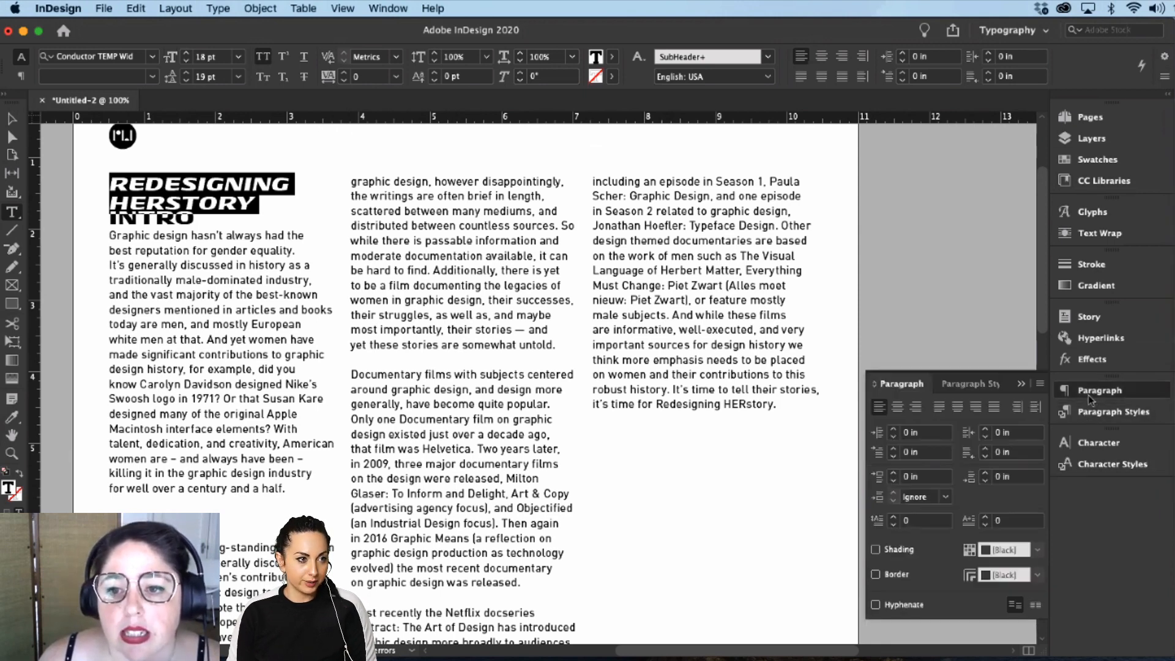
click(1041, 385)
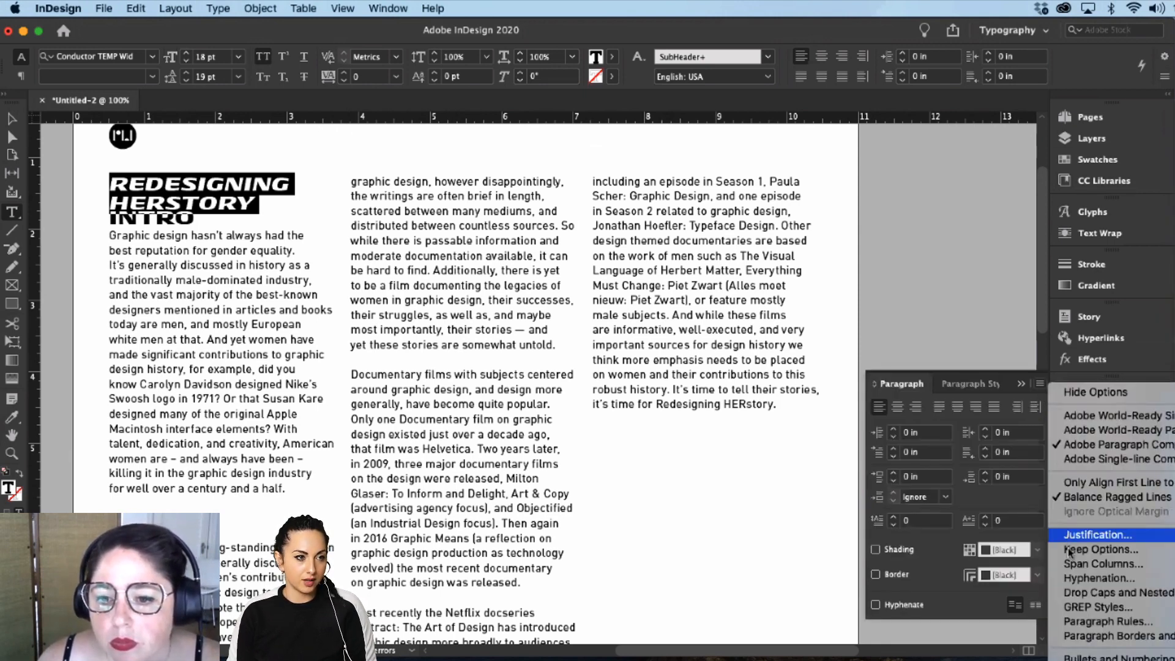
click(1102, 564)
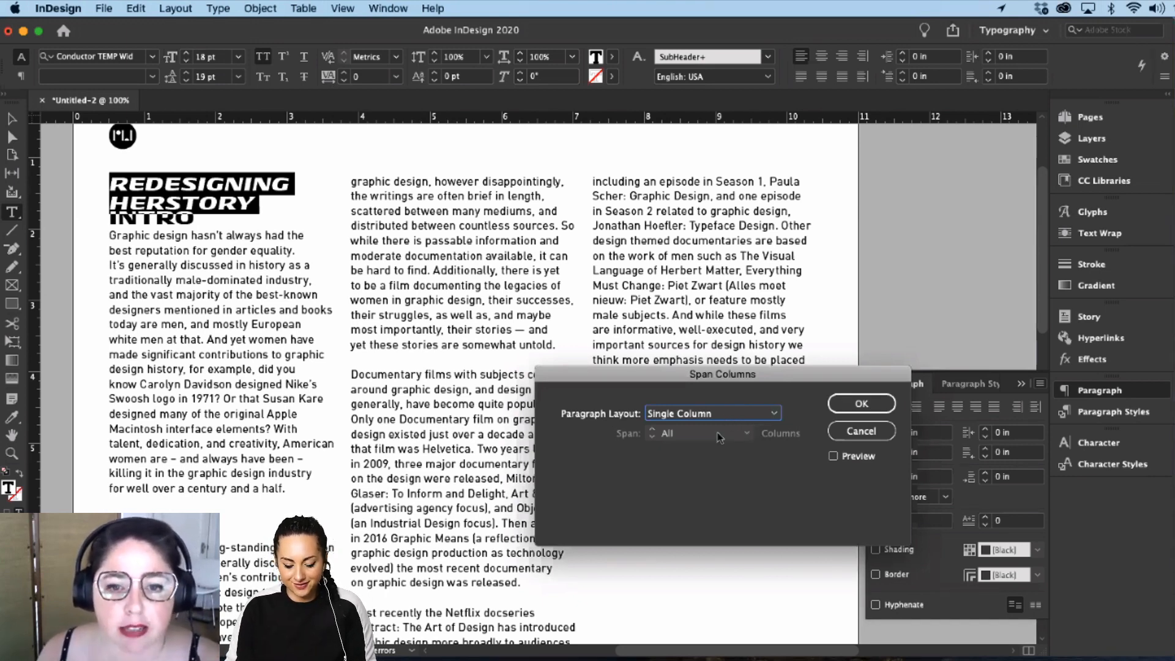
click(728, 416)
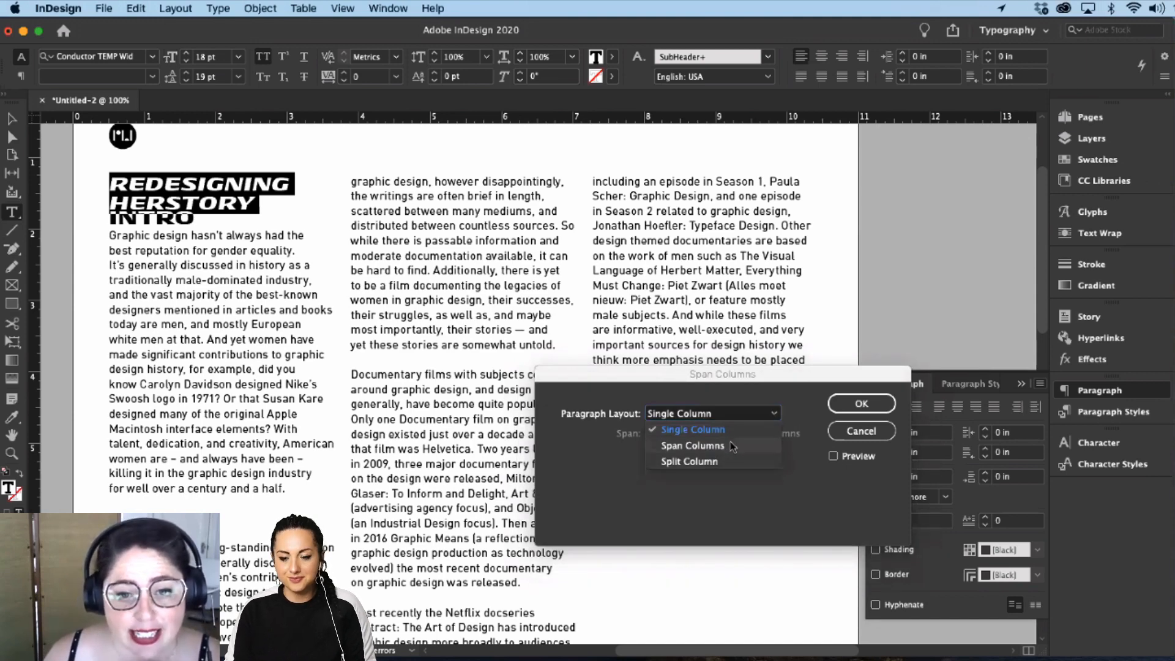
click(733, 446)
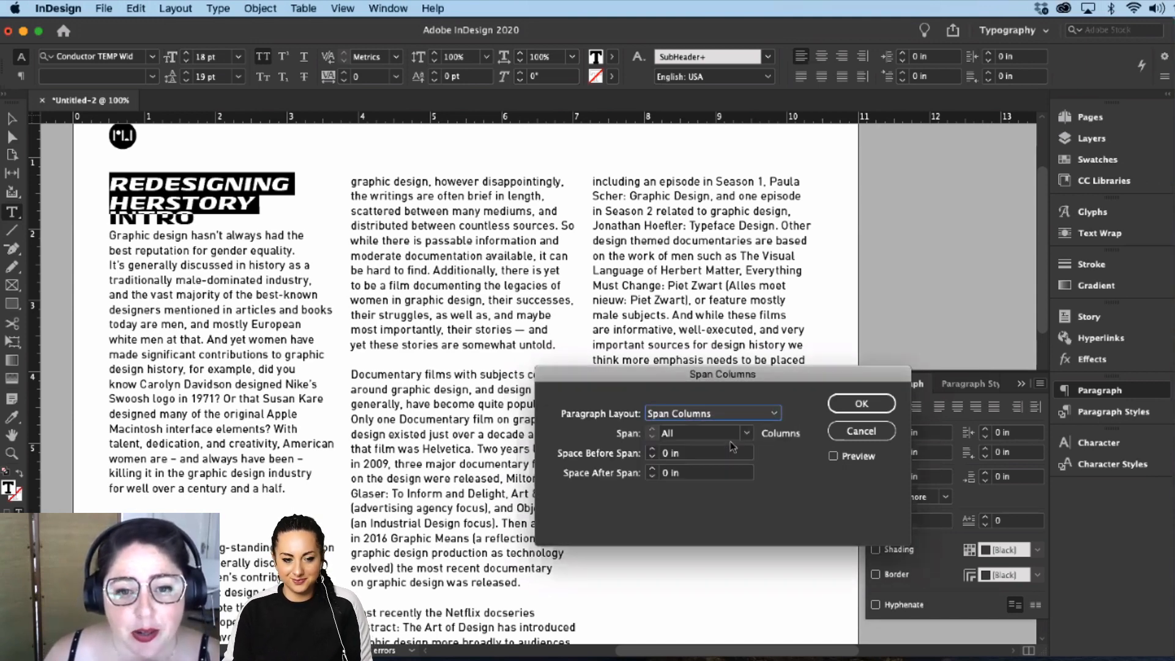
click(856, 406)
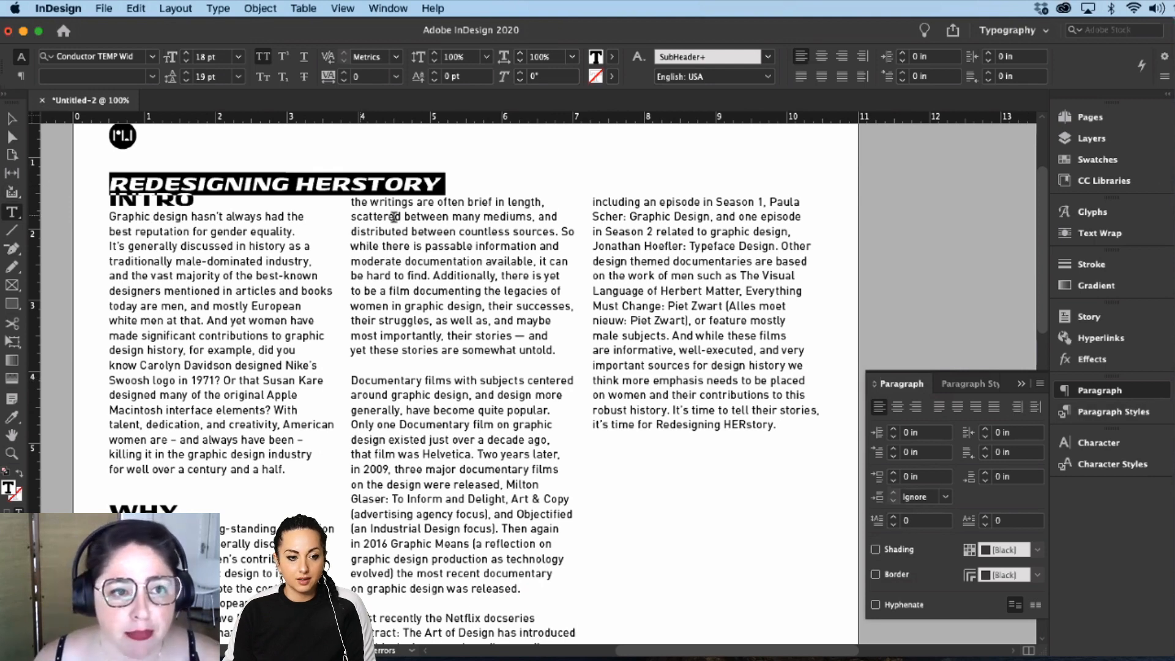
Step: Set the title's font size to 30 pt and insert a line break above the INTRO heading
click(237, 59)
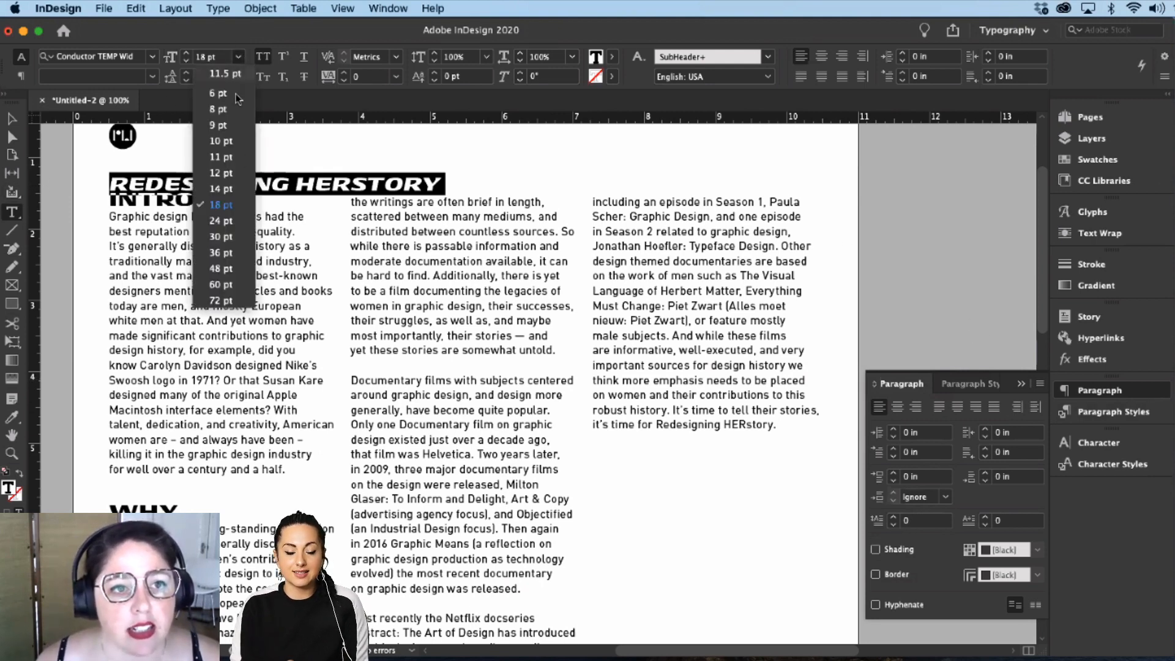
click(222, 233)
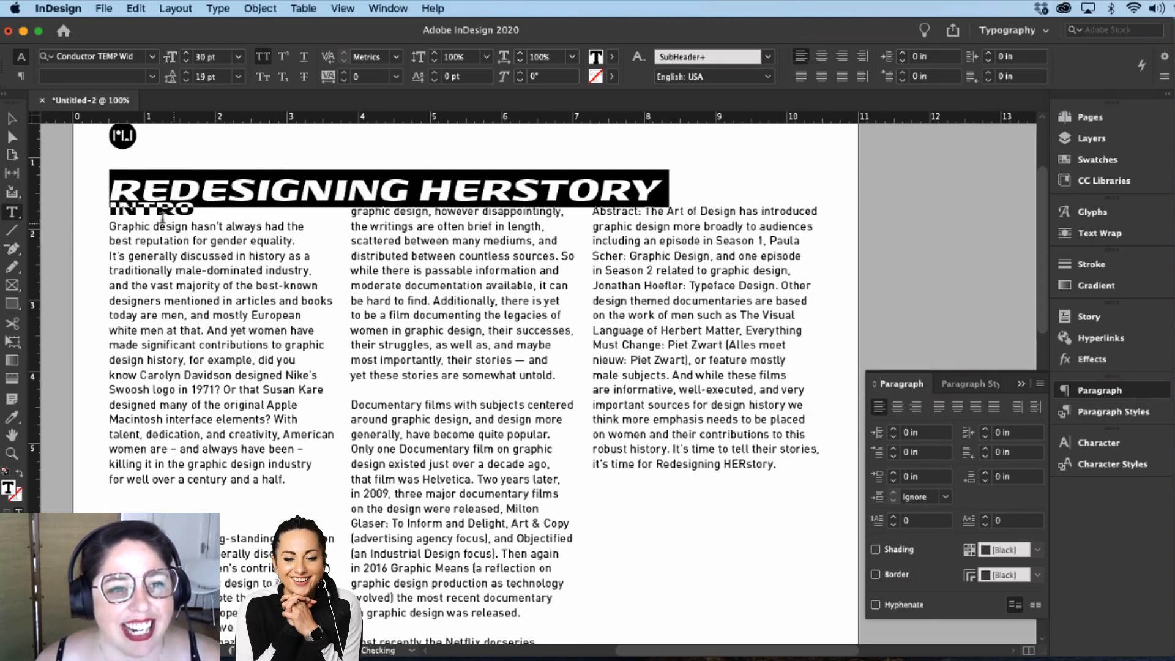
click(116, 206)
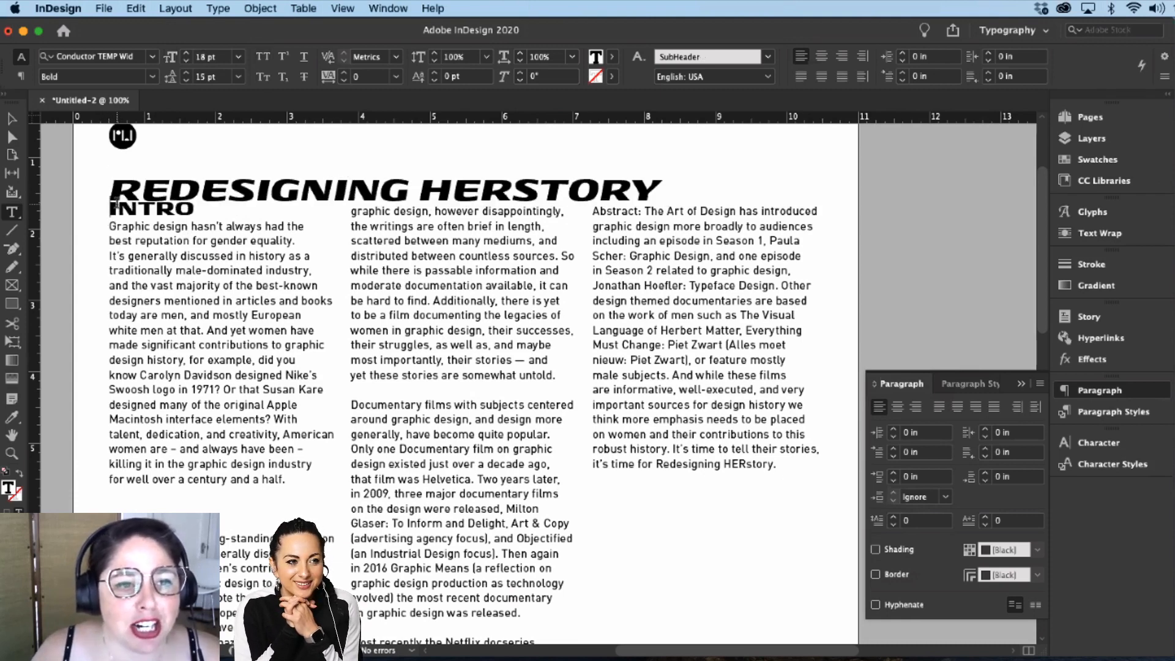
key(Return)
Step: Create a character style named Header from the title's formatting and apply it to the title
drag(116, 195, 819, 178)
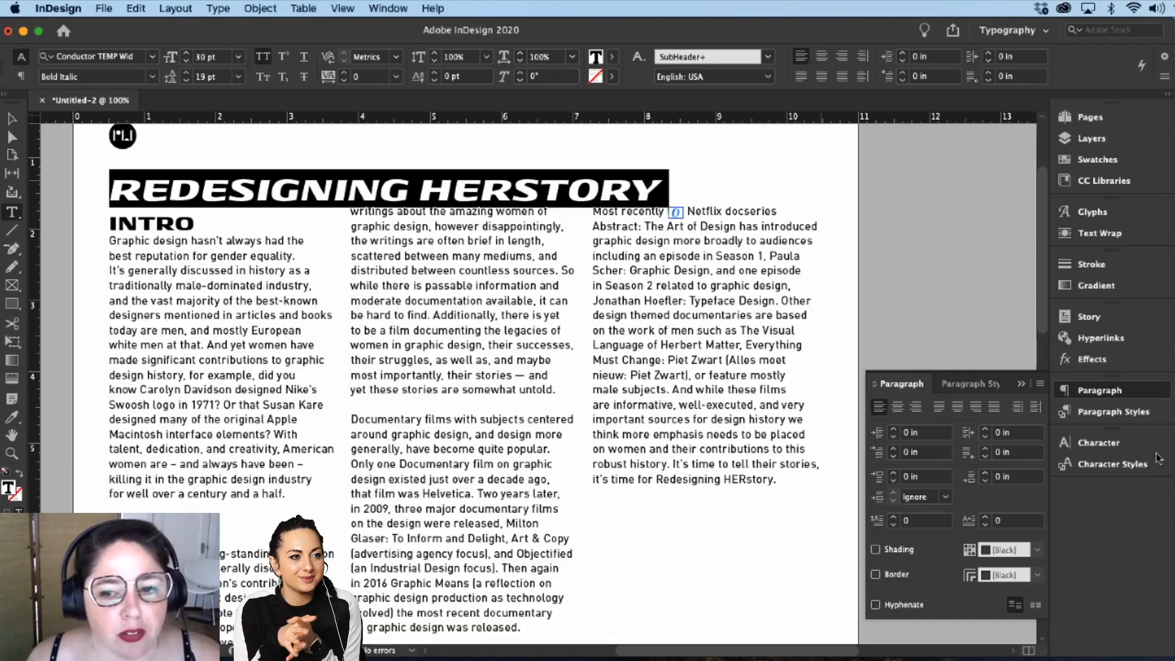
click(1117, 467)
click(1006, 575)
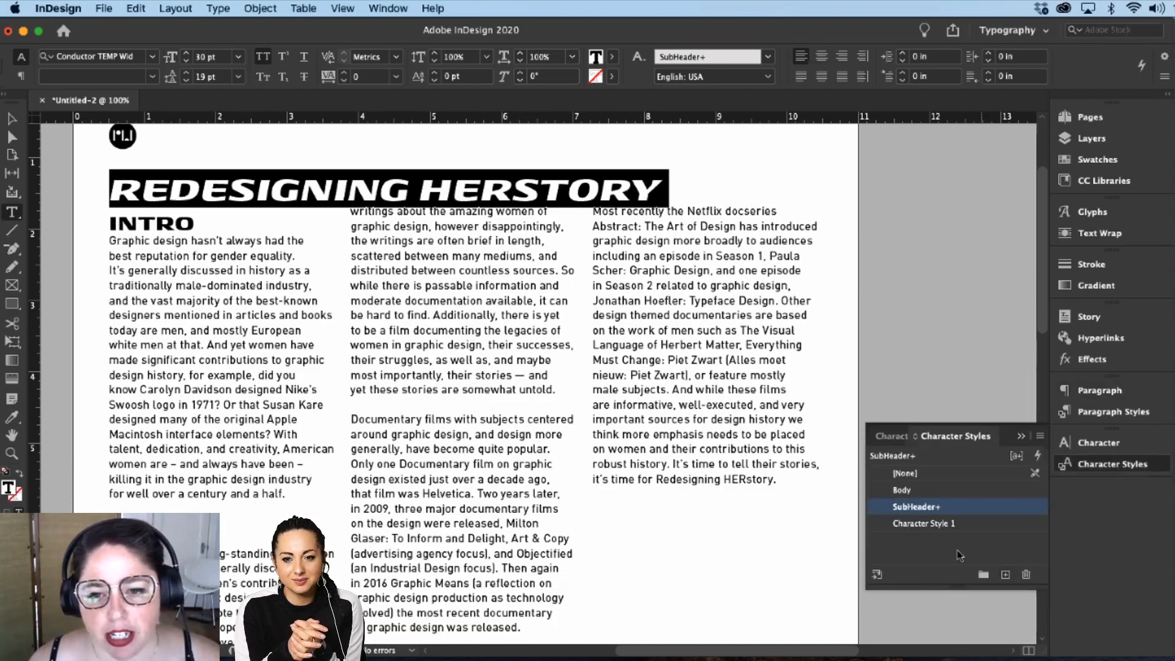
double_click(928, 525)
text(H)
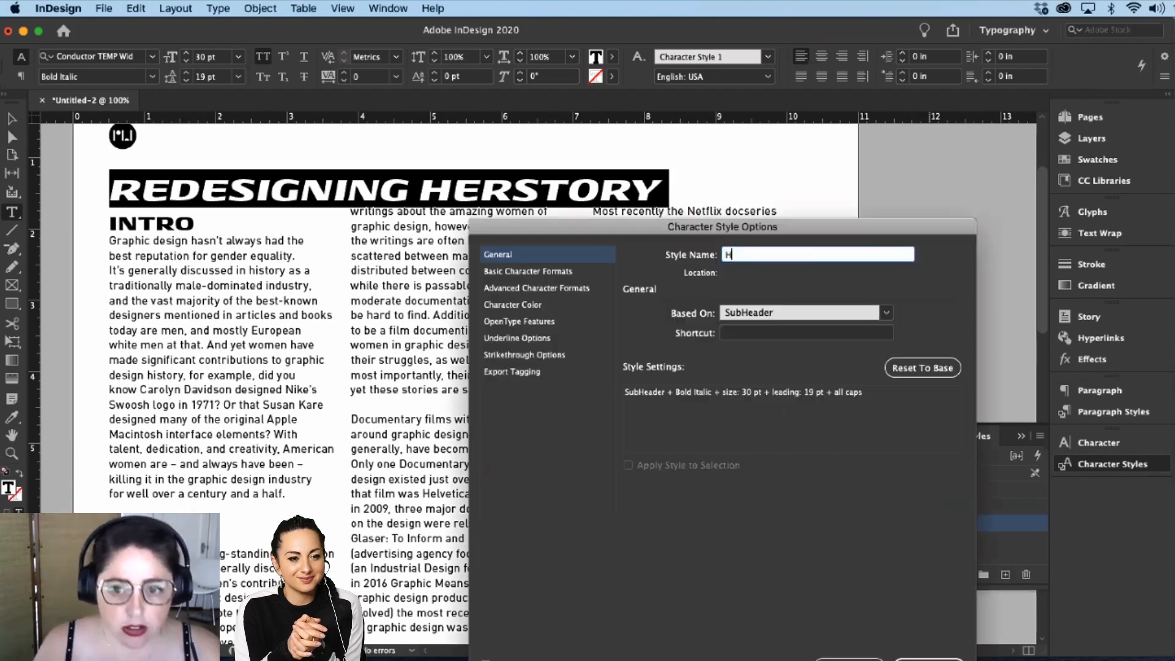
text(eader)
key(Return)
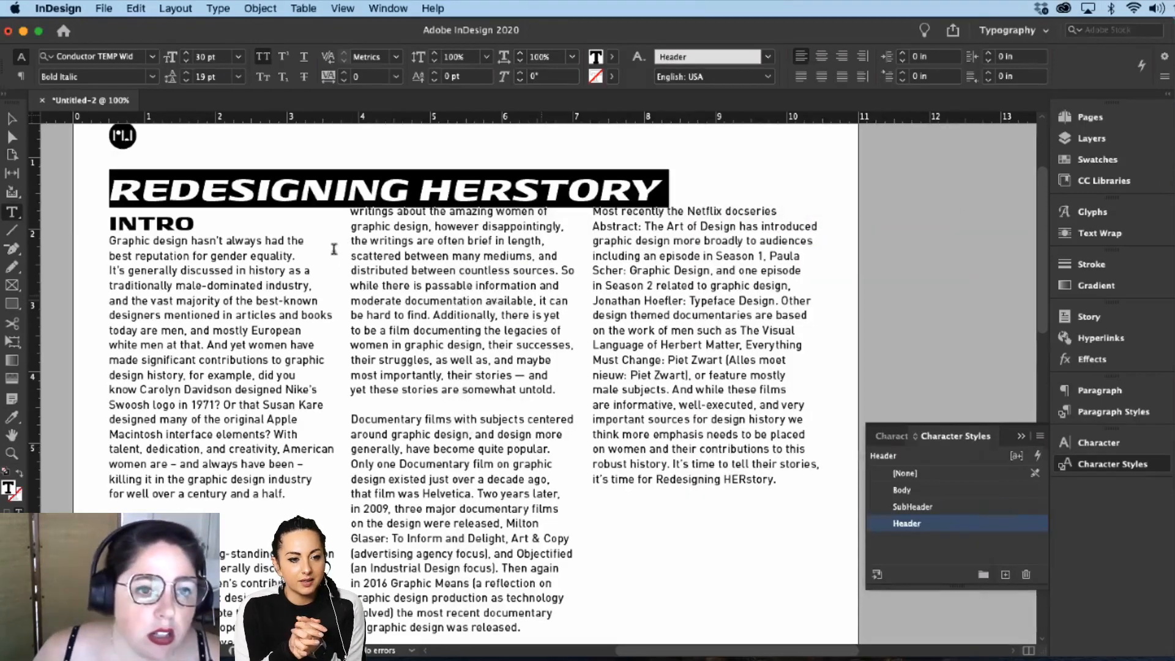
Step: Try centring the REDESIGNING HERSTORY title and return it to left alignment
click(309, 252)
mouse_move(111, 185)
mouse_down()
mouse_move(664, 191)
mouse_move(443, 211)
mouse_move(661, 191)
mouse_move(111, 184)
mouse_up()
key(shift+End)
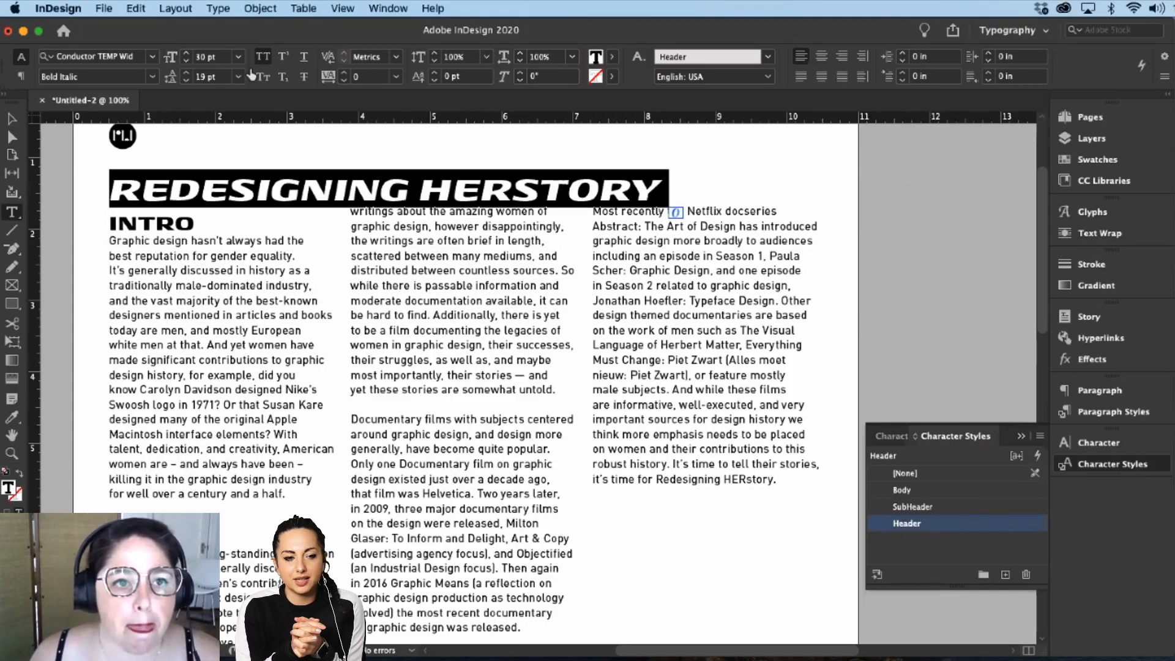
click(823, 57)
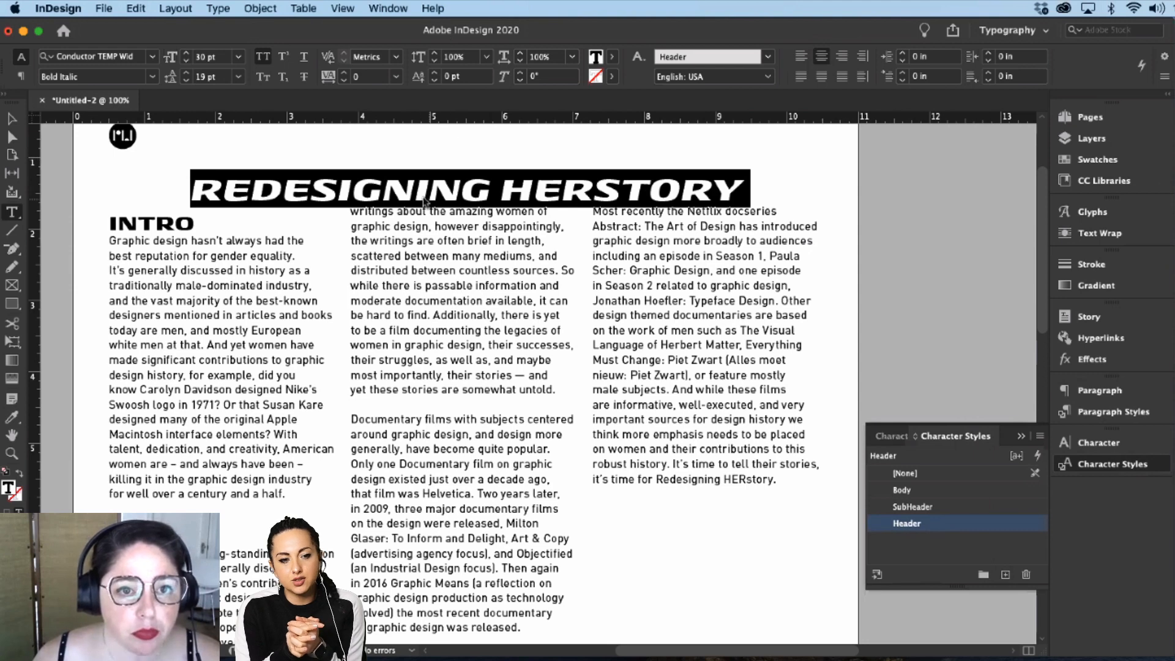
click(275, 300)
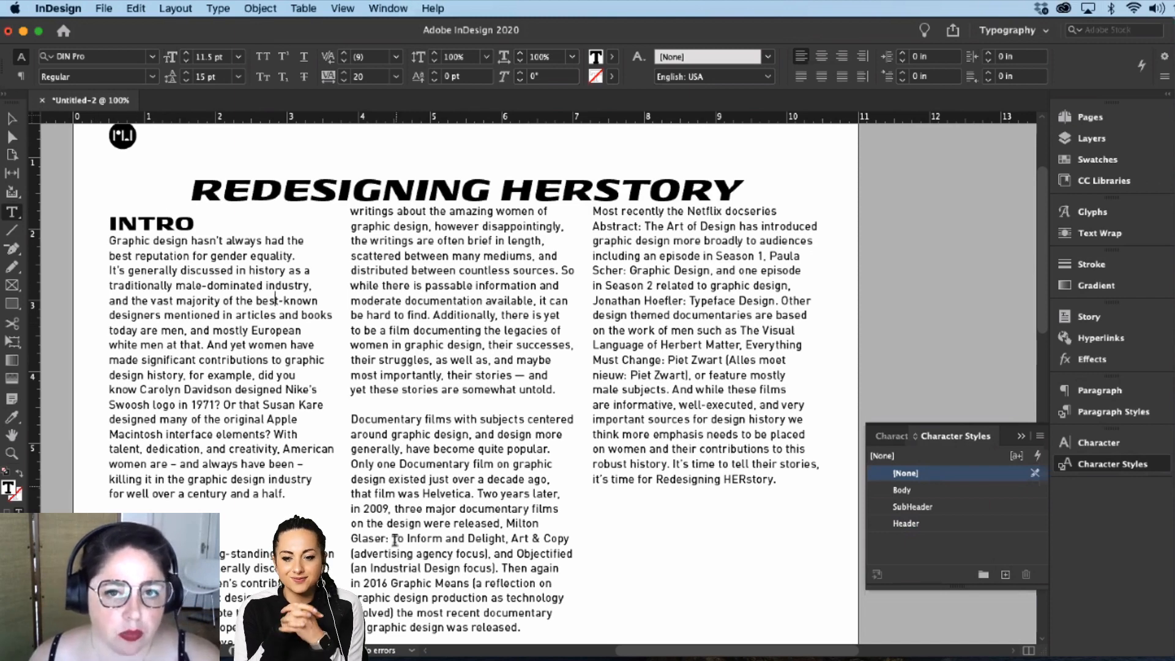
drag(200, 191, 731, 215)
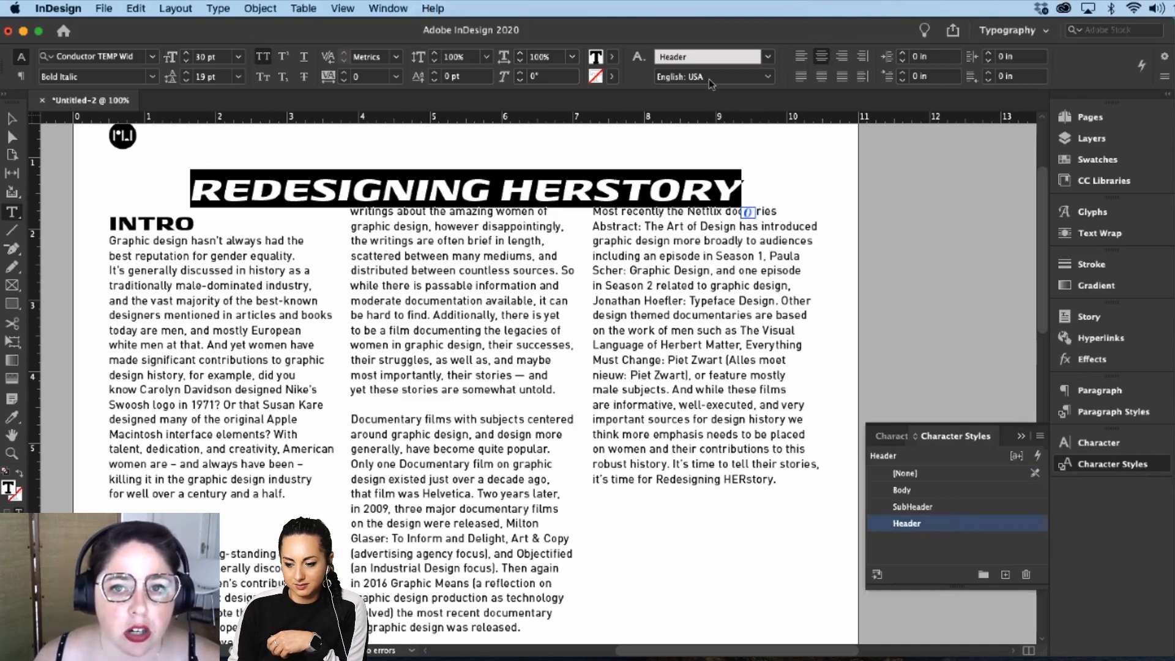
click(800, 57)
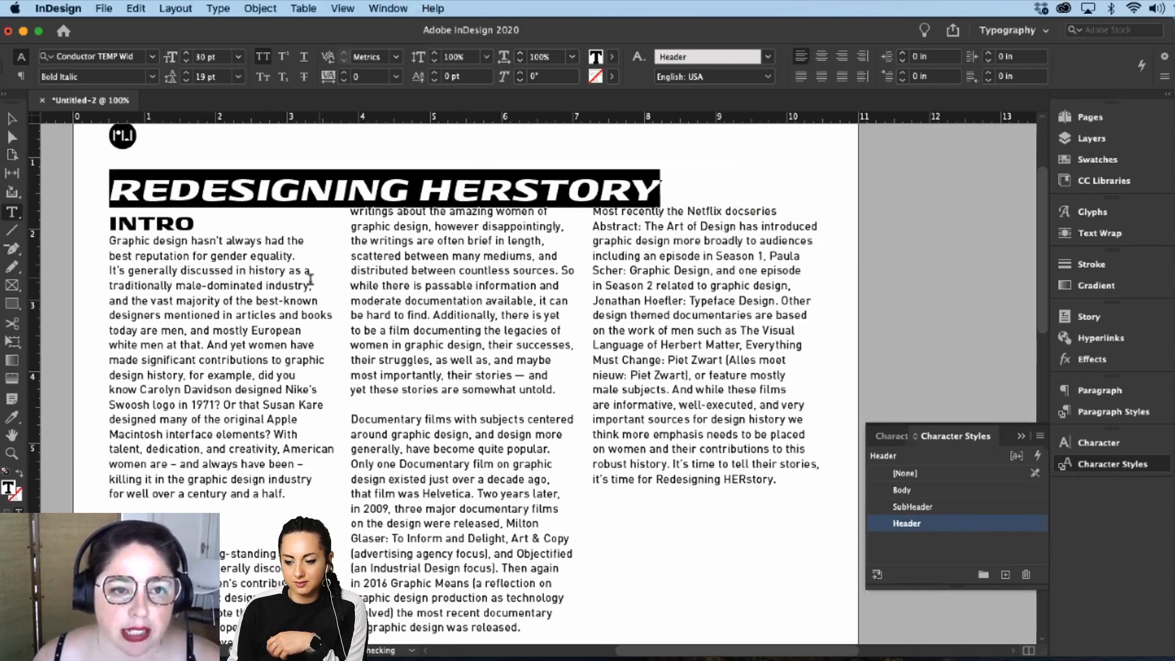
click(395, 315)
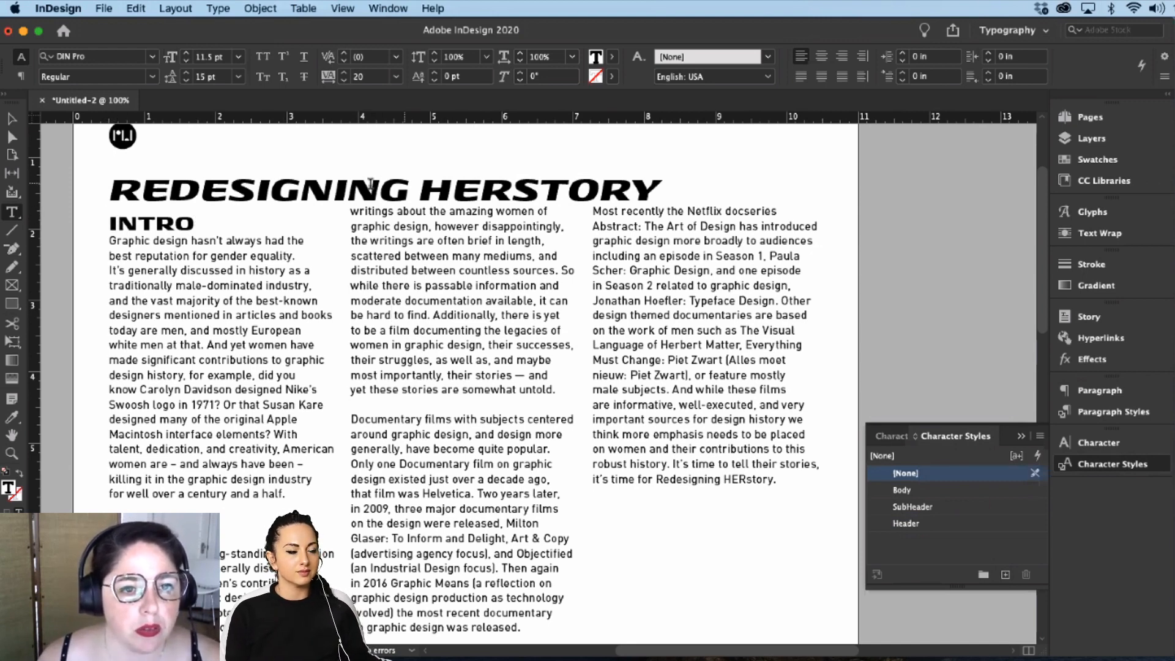
Step: Try the title's Span Columns setting at 2 columns and return it to All
drag(112, 190, 796, 201)
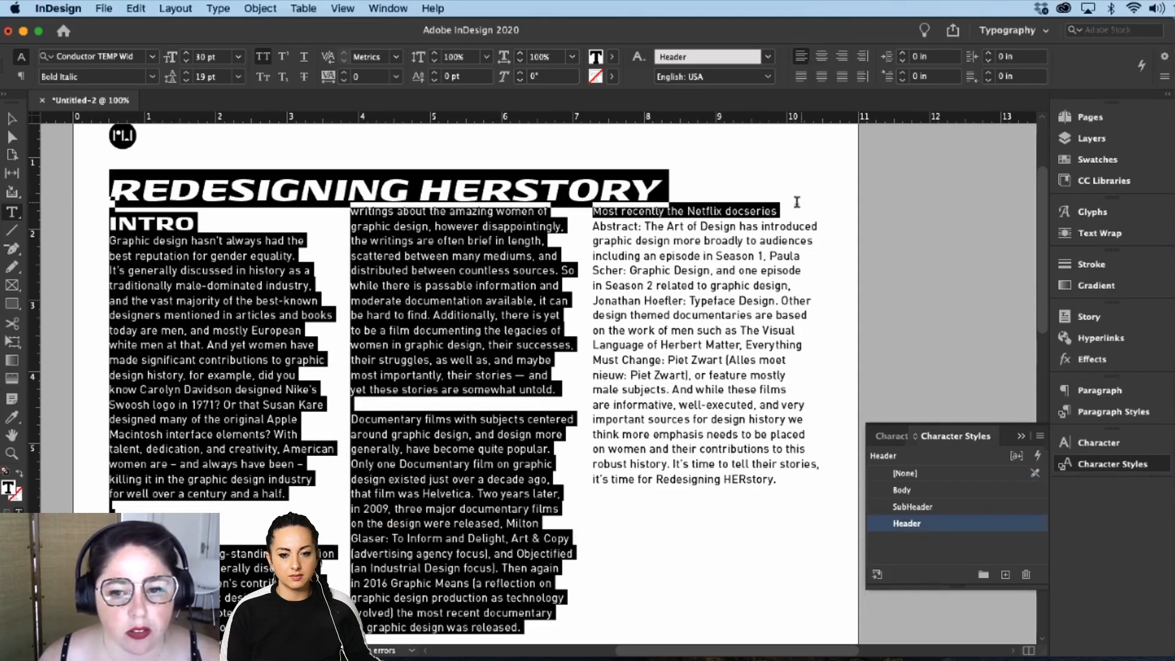
click(112, 190)
drag(112, 190, 667, 191)
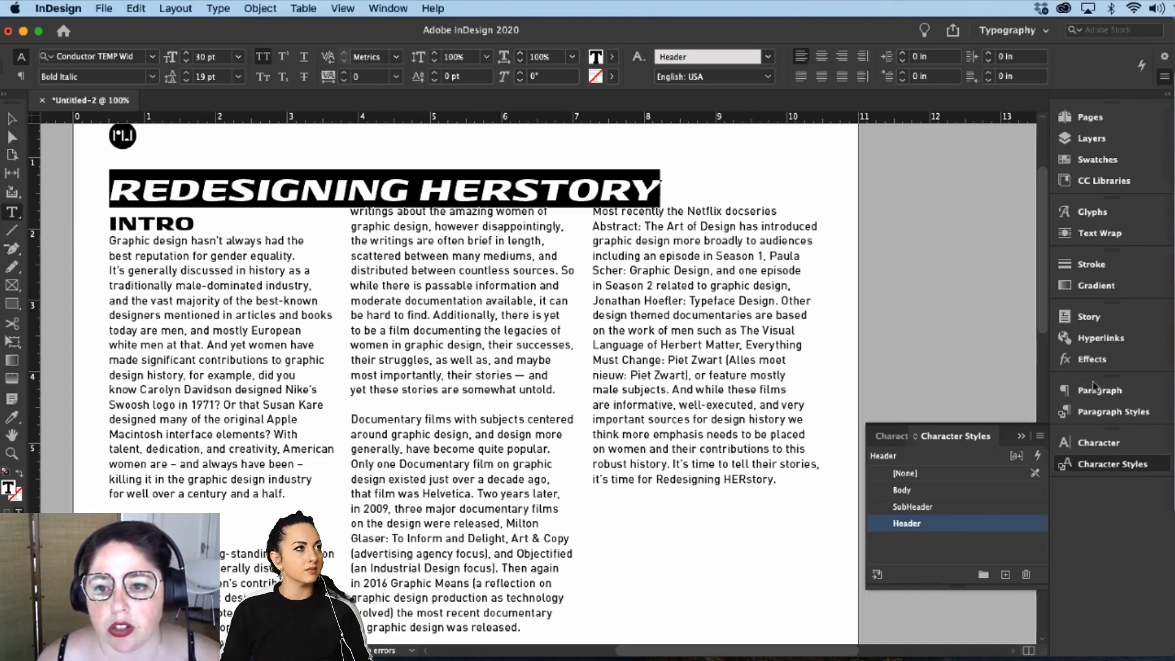
click(1094, 391)
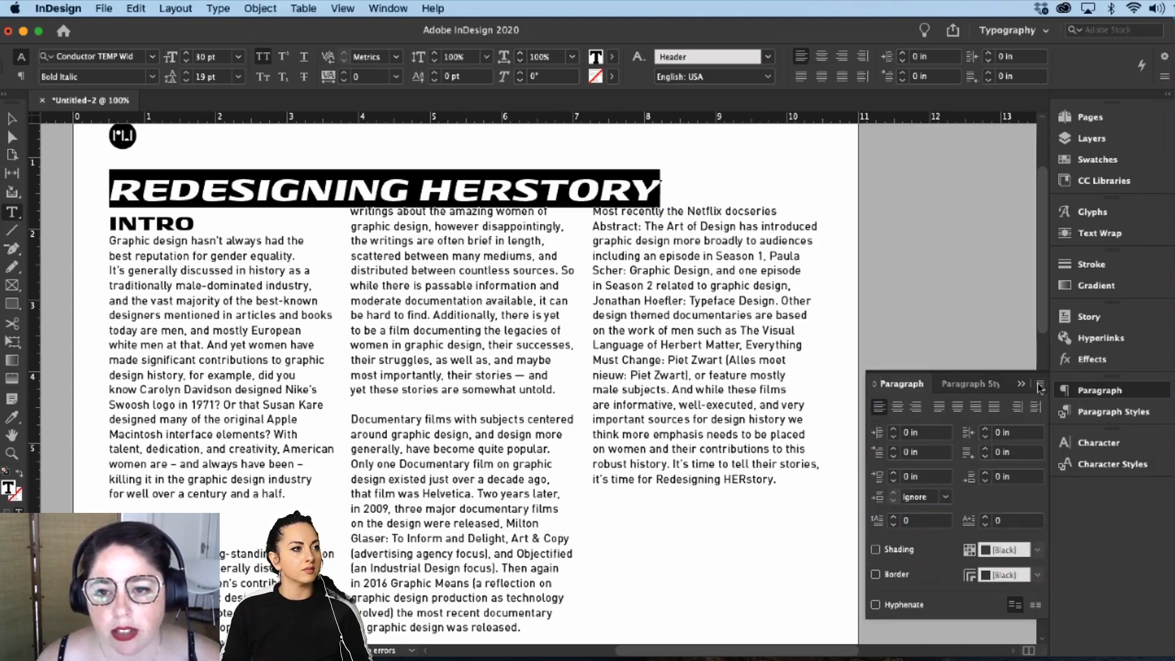
click(1040, 384)
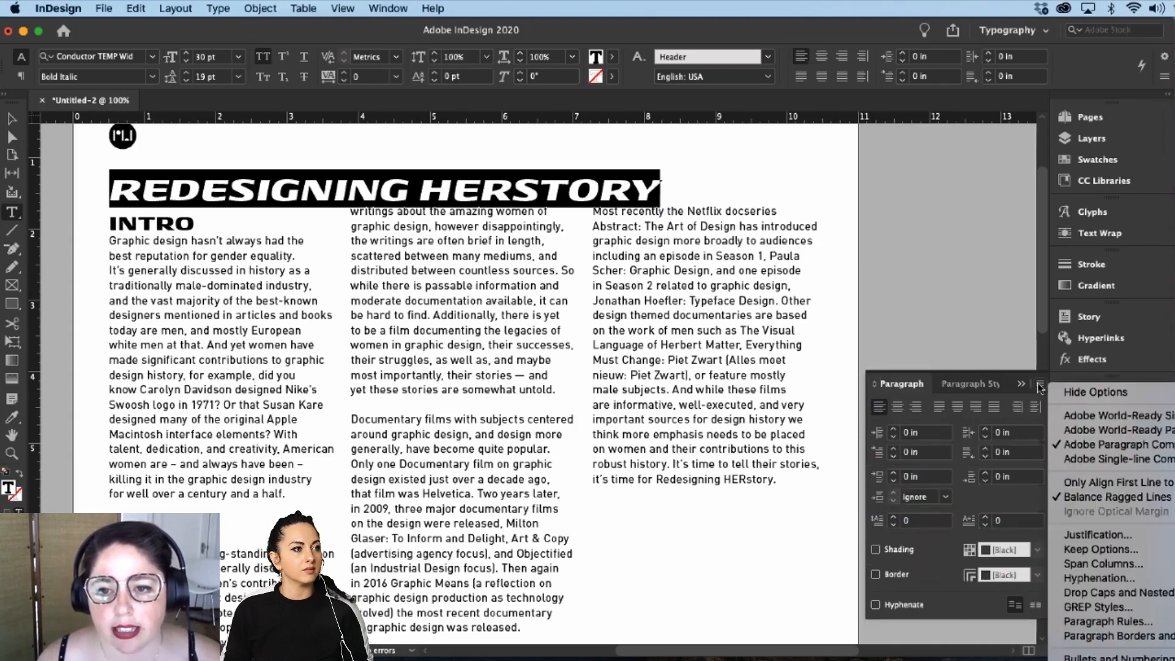
click(1094, 565)
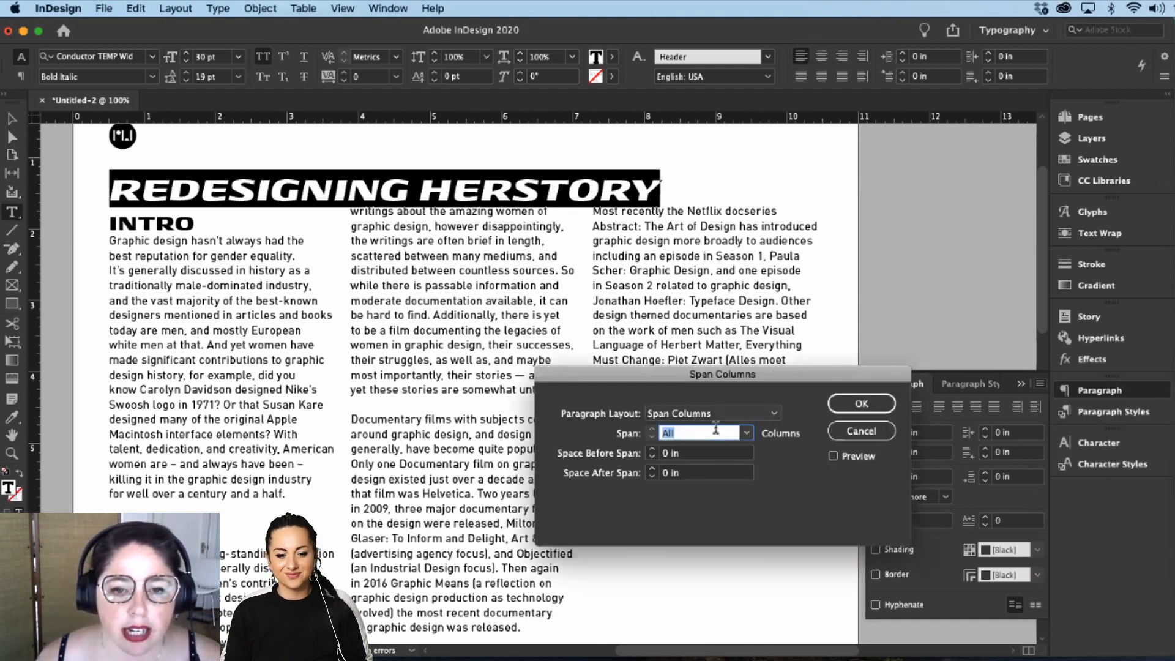
click(747, 433)
click(692, 470)
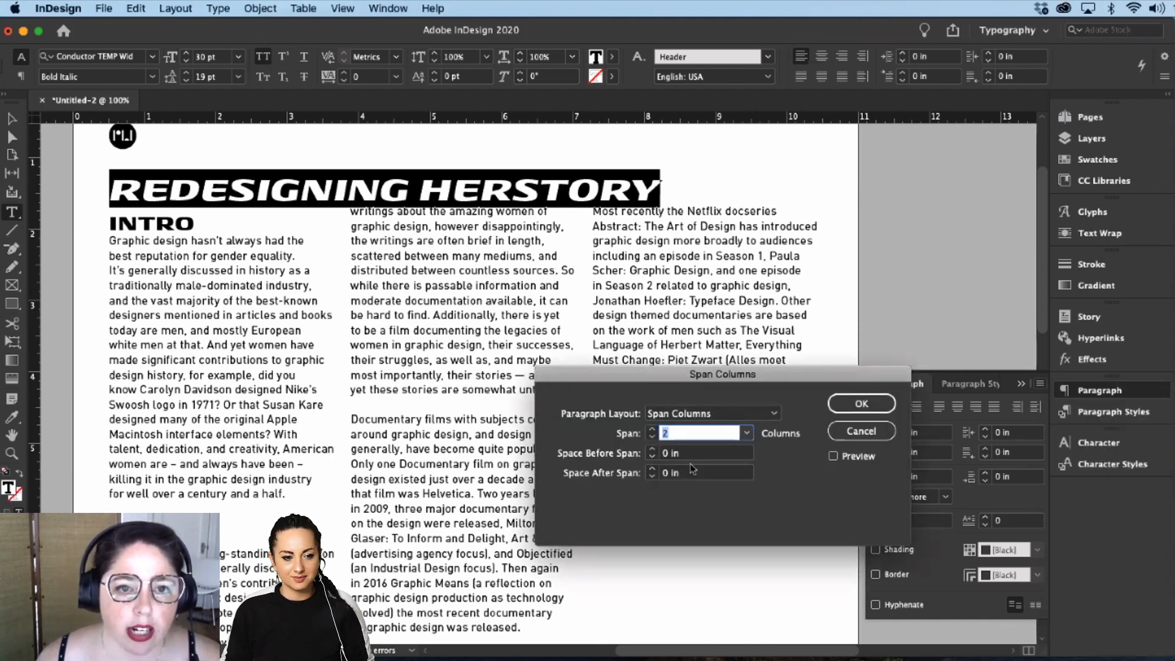
click(746, 433)
click(710, 481)
click(742, 435)
click(680, 449)
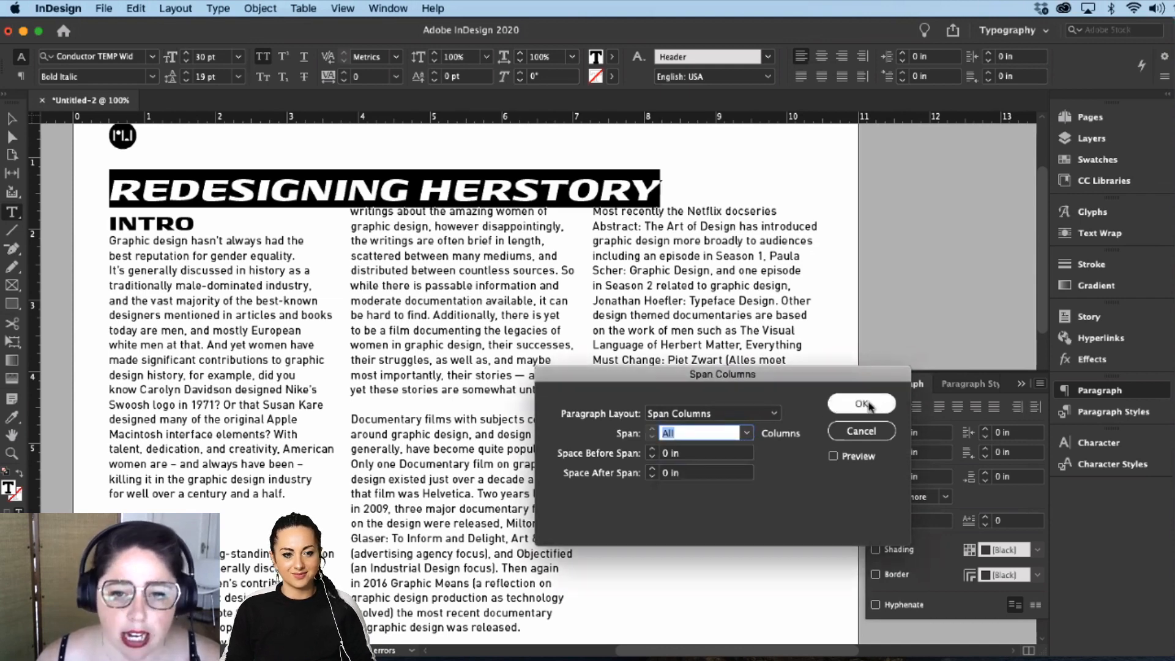
click(862, 403)
click(537, 238)
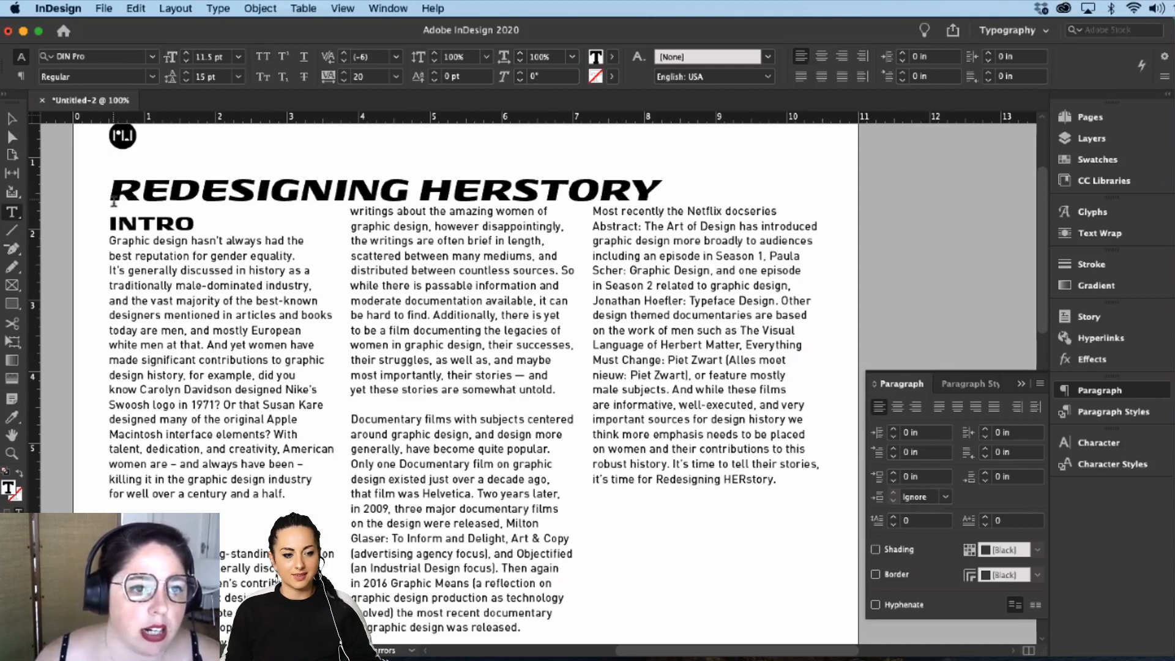
Step: Apply the Span Columns layout across all columns to the title together with the start of the text directly beneath it
drag(113, 196, 581, 322)
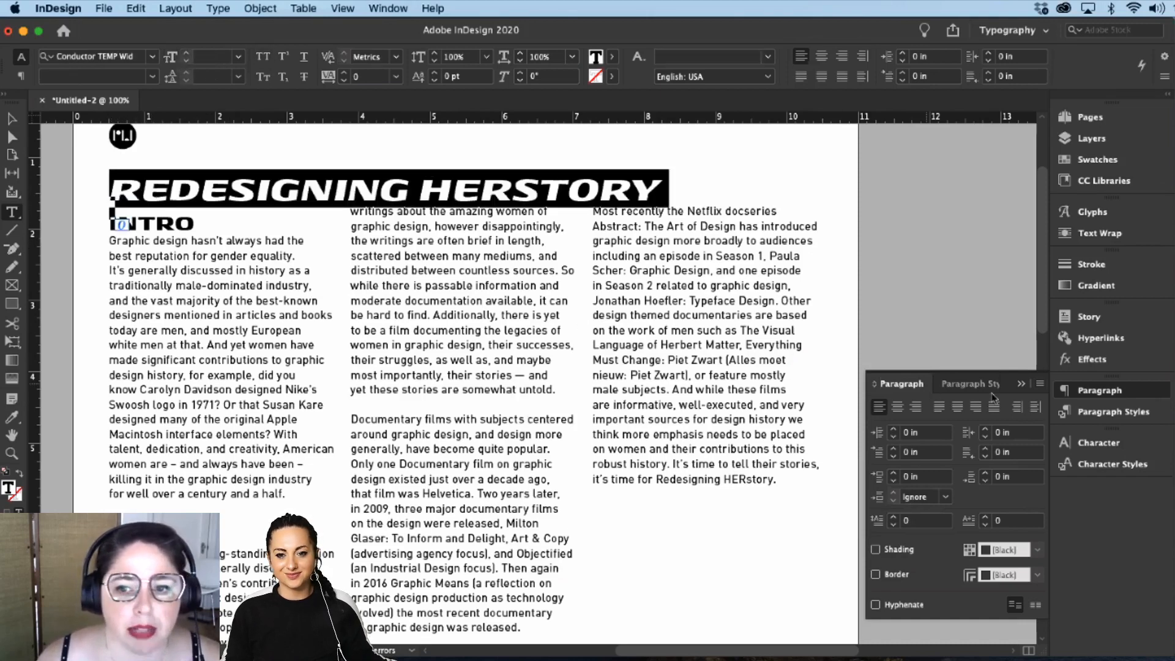
click(1039, 384)
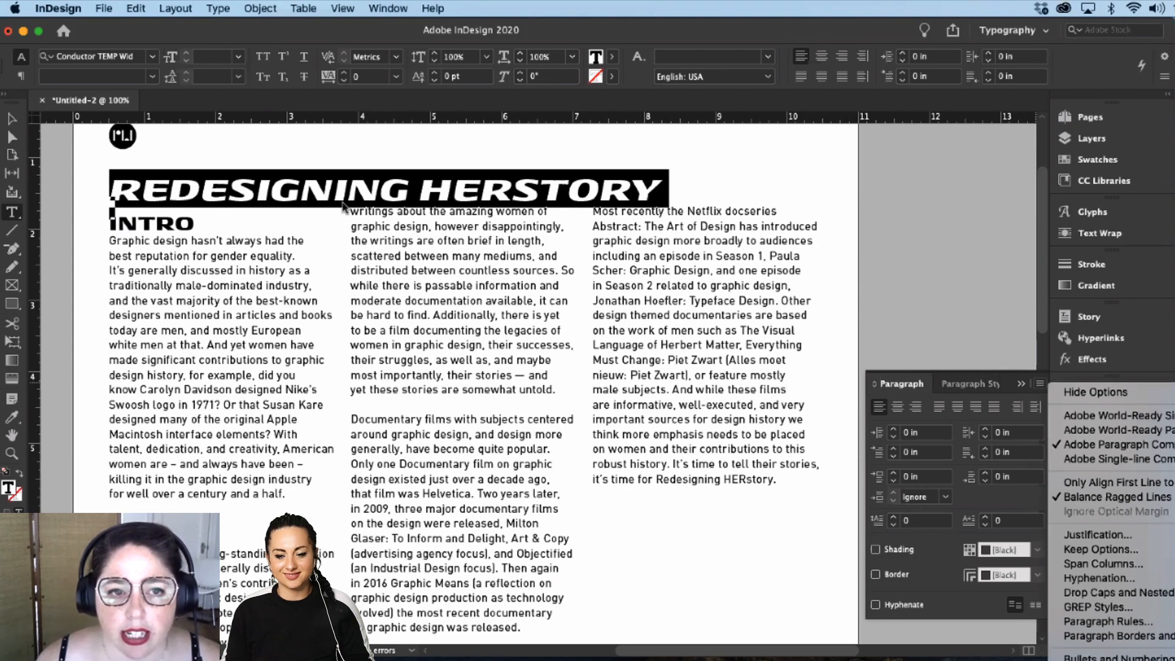
click(357, 210)
click(353, 209)
drag(353, 210, 545, 211)
drag(110, 189, 121, 224)
click(1039, 387)
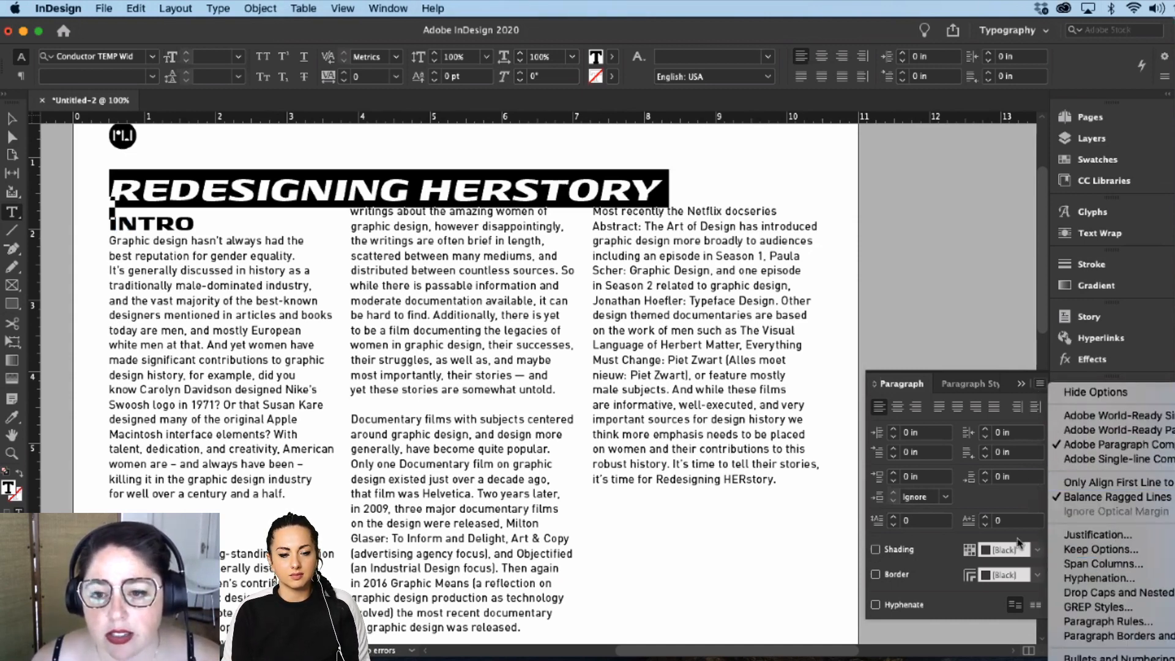
click(1102, 564)
click(682, 409)
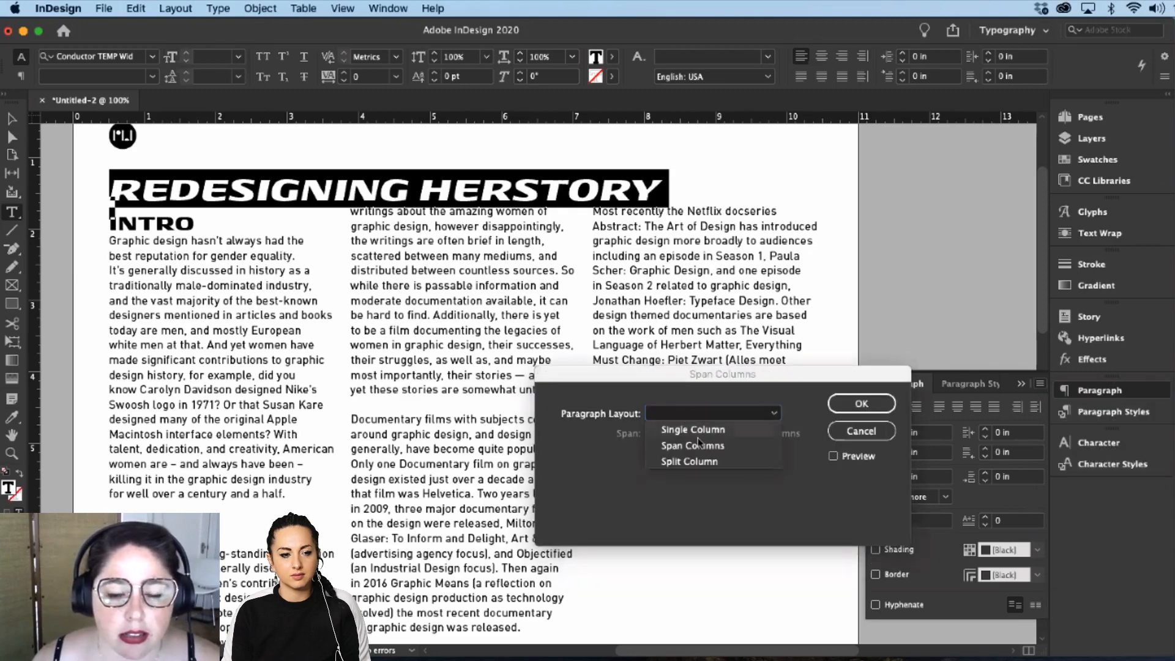
click(691, 437)
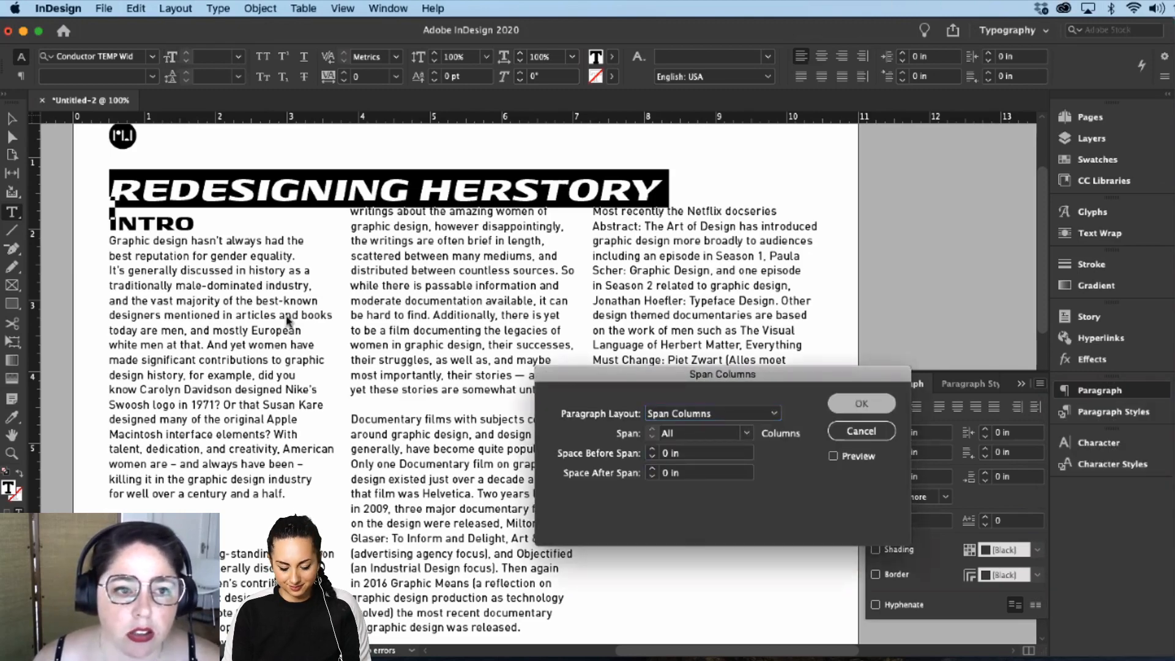
click(858, 404)
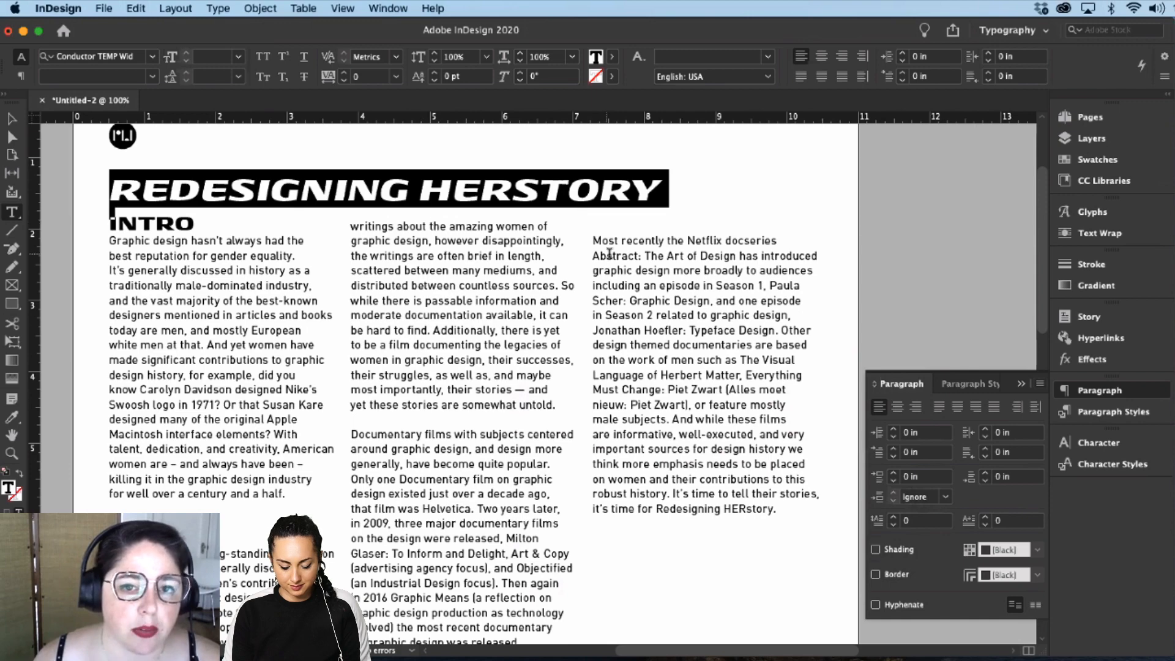
Step: Delete the empty line at the top of the third column, above "Most recently the Netflix docseries"
click(702, 229)
key(BackSpace)
click(188, 240)
scroll(431, 484, down, 5)
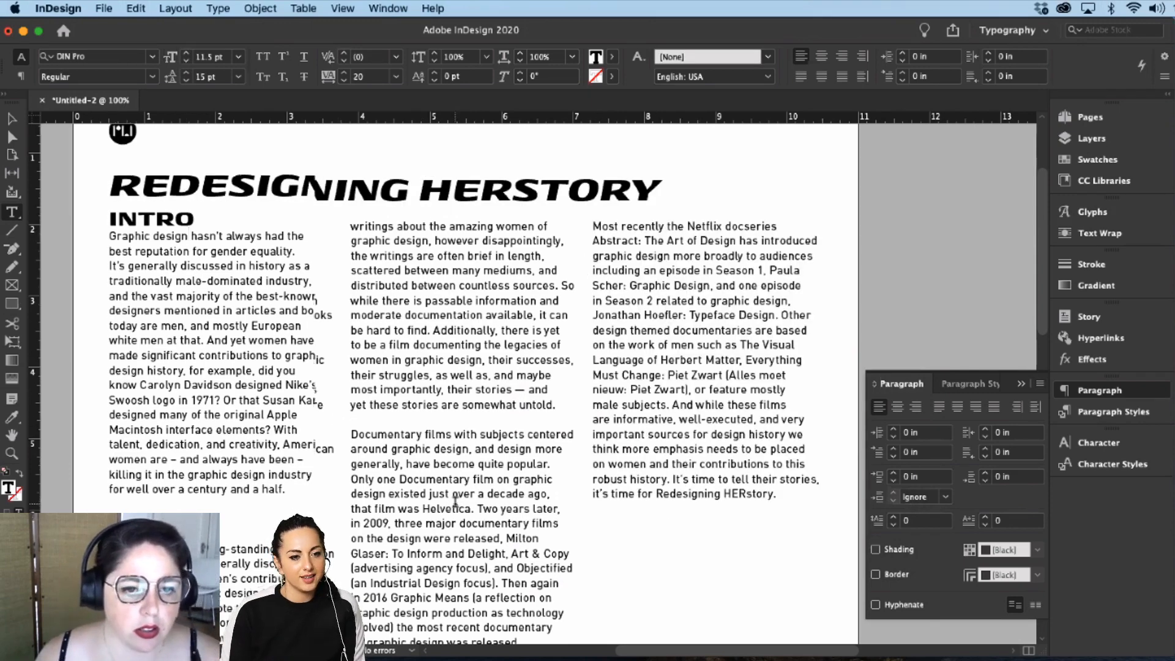
scroll(321, 454, up, 4)
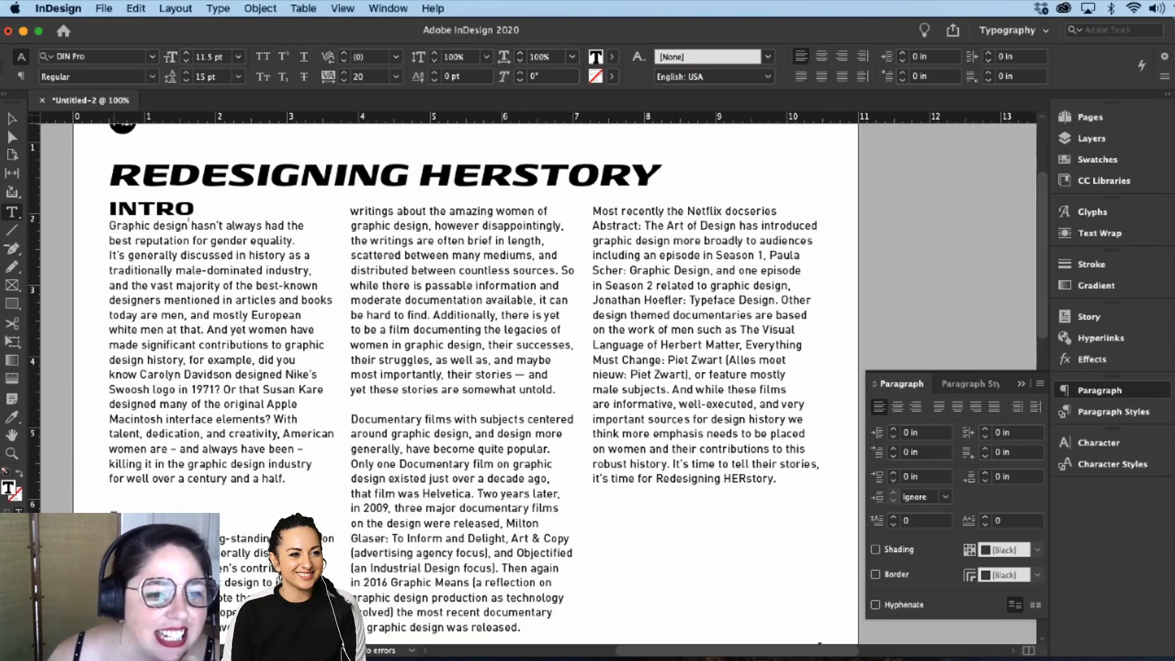
Step: Insert line breaks before the WHY heading until it starts at the top of the second column
key(Down)
key(Return)
key(Return)
key(Return)
key(Return)
key(Return)
key(Return)
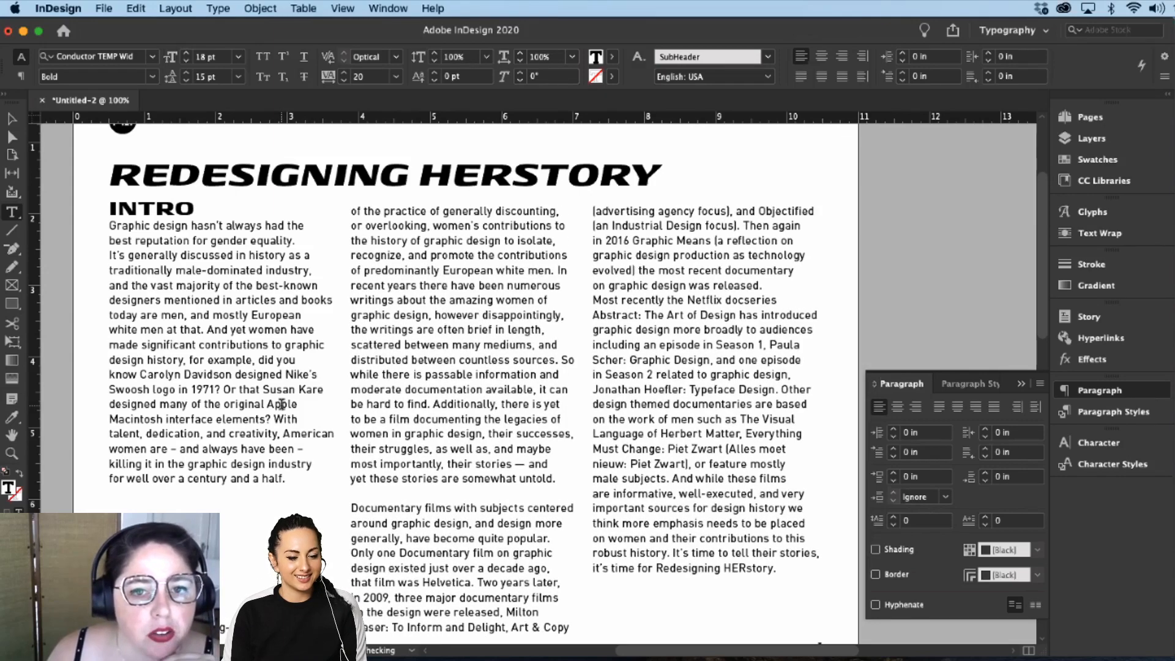
key(Return)
key(Return)
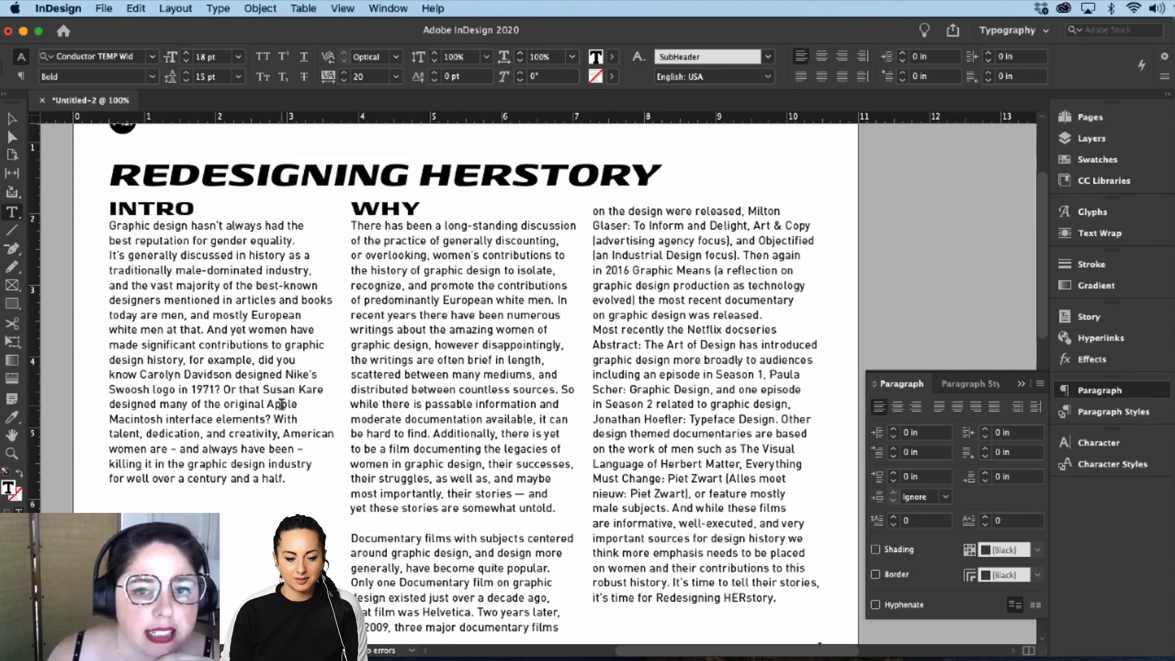
Step: Compare the end of the WHY section with the Pages source document and set the closing words "Redesigning HERstory." to Medium weight
scroll(547, 422, down, 2)
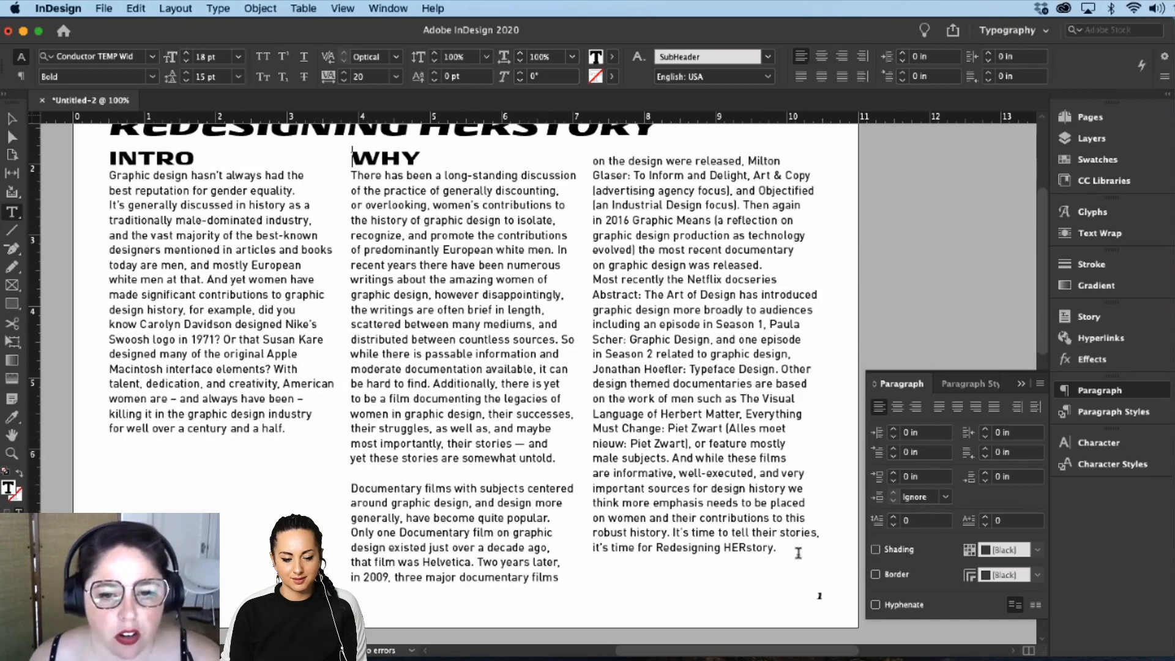
drag(778, 549, 664, 549)
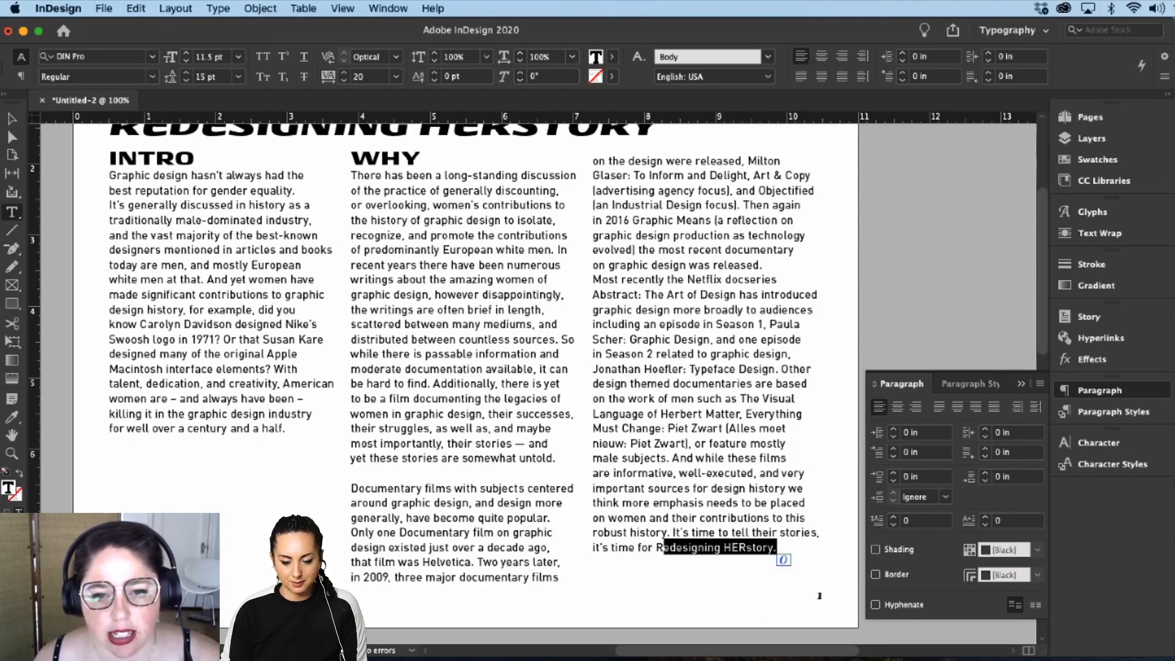
key(super+Tab)
click(765, 251)
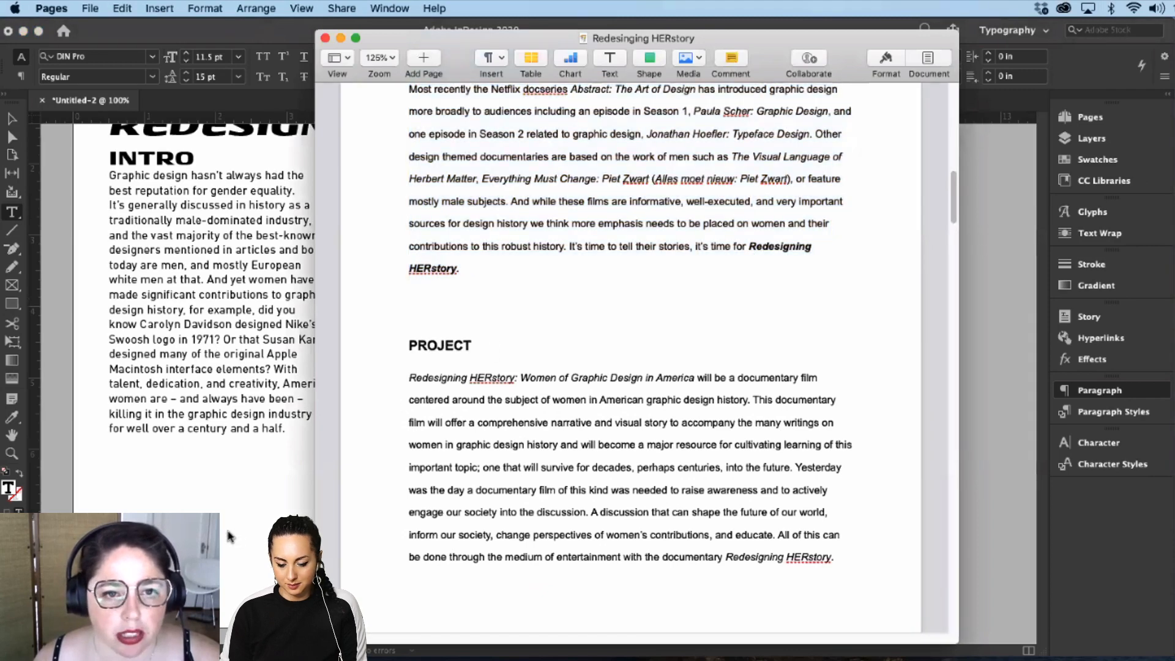
key(super+Tab)
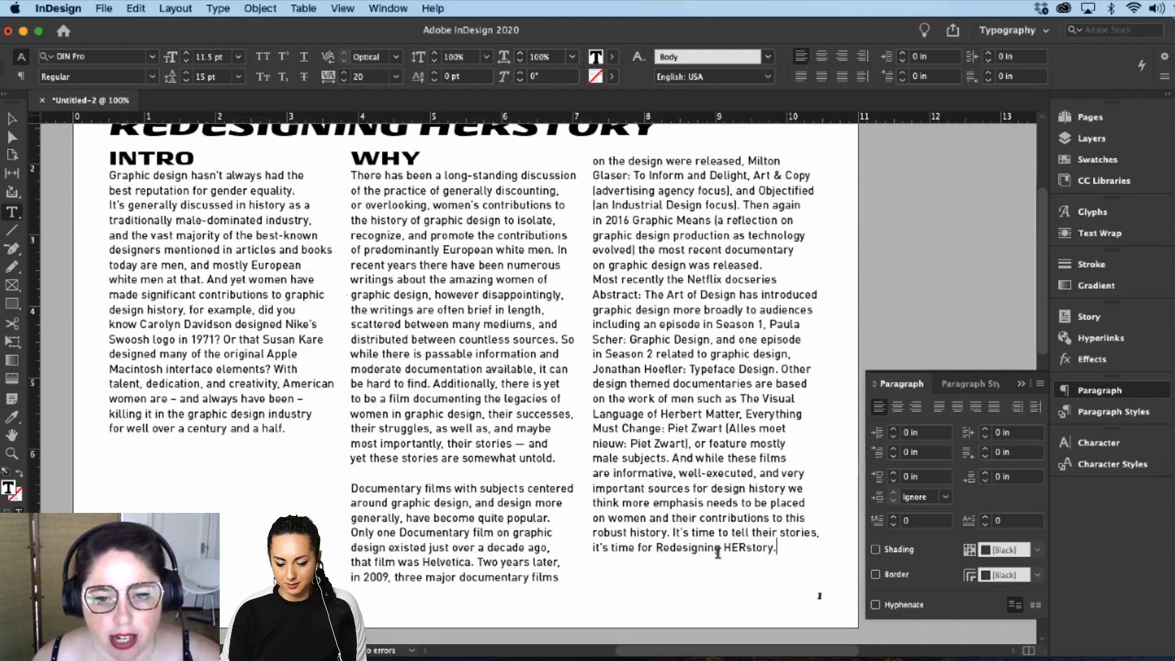
shift+click(654, 548)
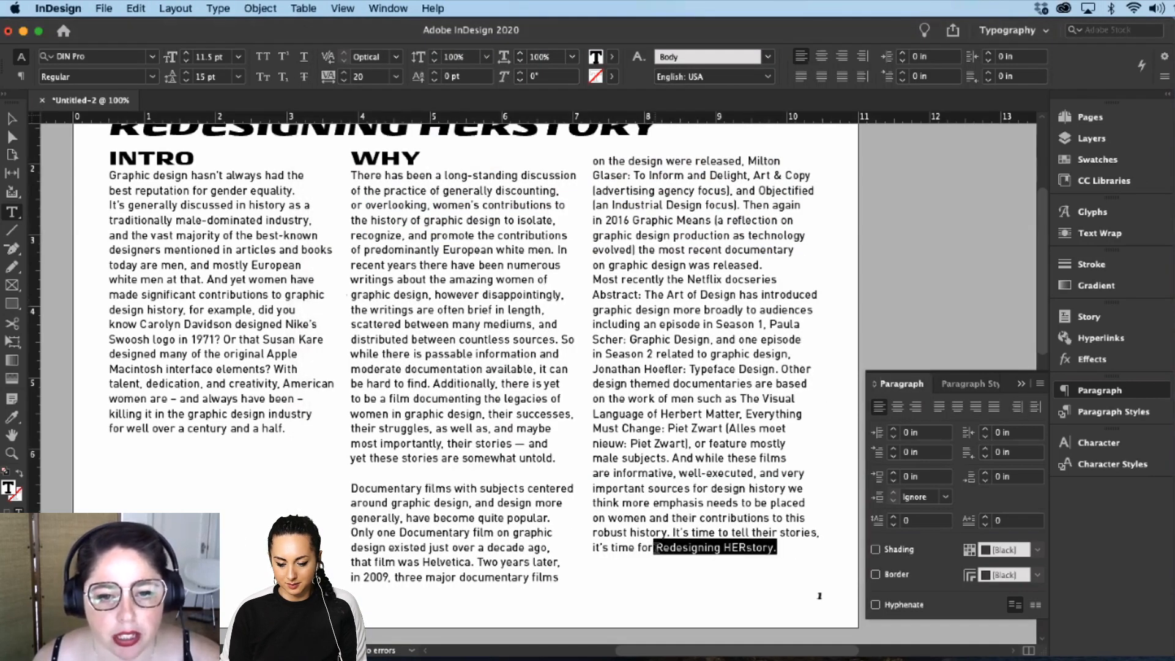
click(151, 77)
click(72, 125)
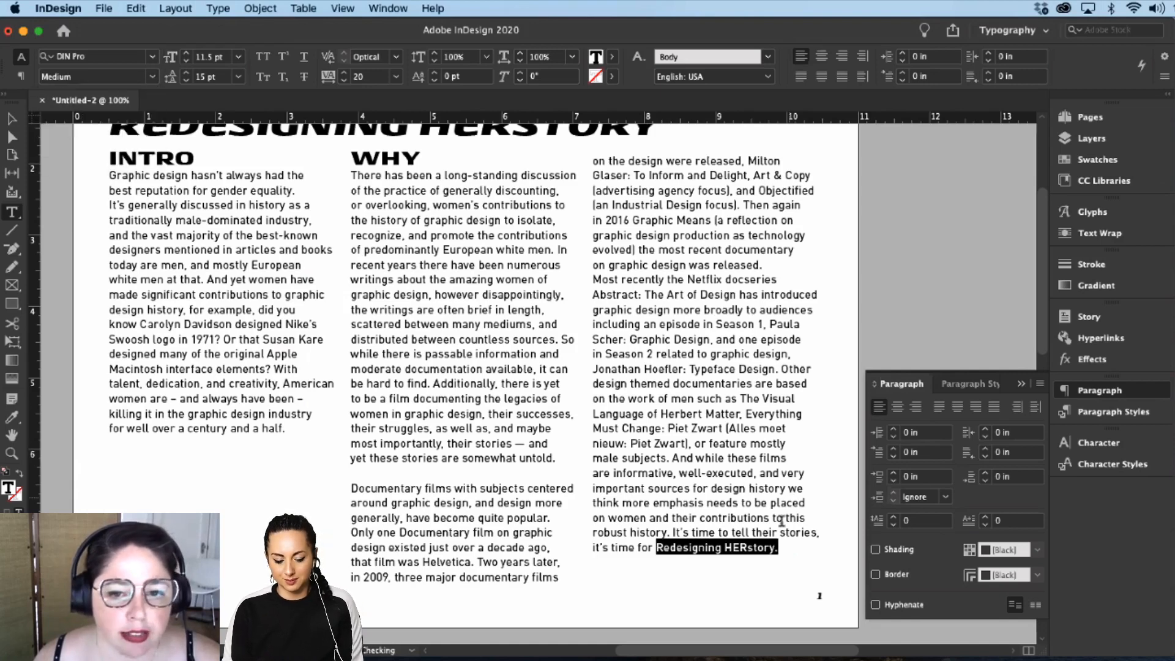
Step: Set the closing words "Redesigning HERstory." in the third column to DIN Pro Bold
click(733, 548)
drag(782, 548, 654, 548)
click(151, 76)
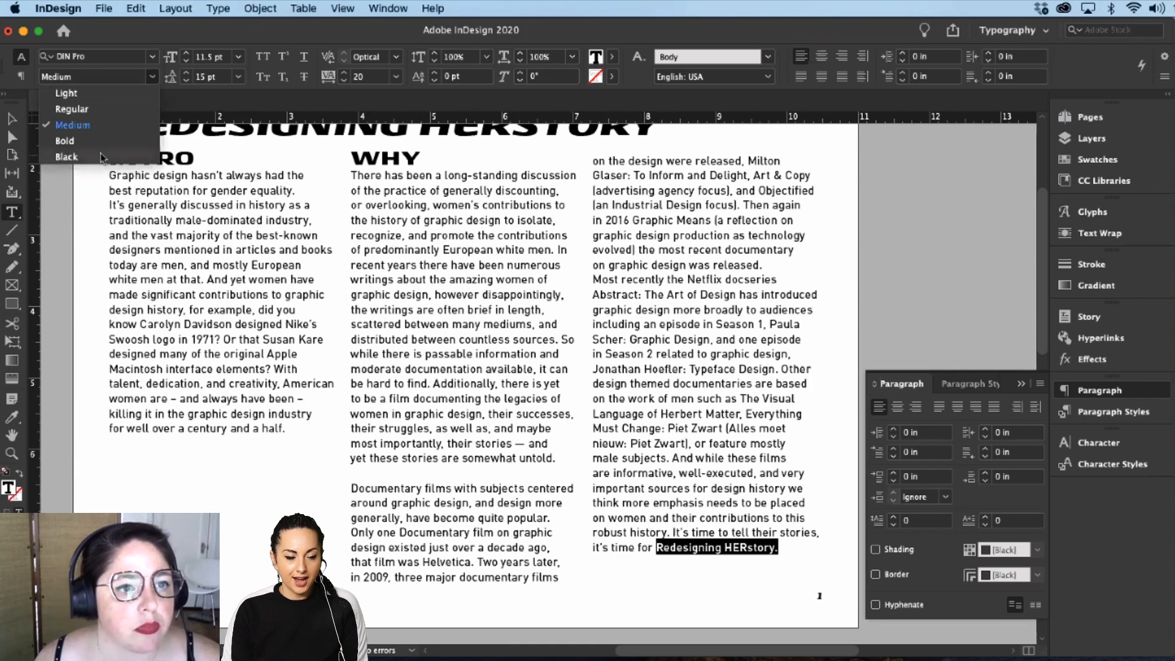
click(91, 147)
click(699, 515)
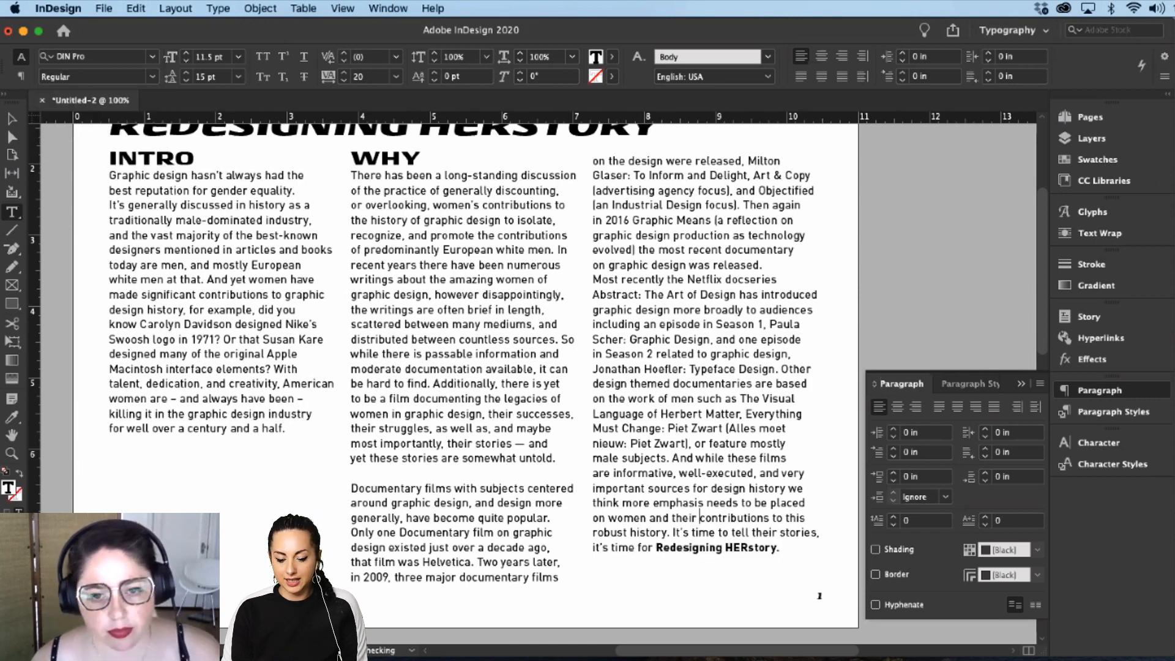
Step: Insert a line break at the top of the third column, before "on the design were released"
scroll(566, 473, up, 1)
scroll(565, 473, up, 1)
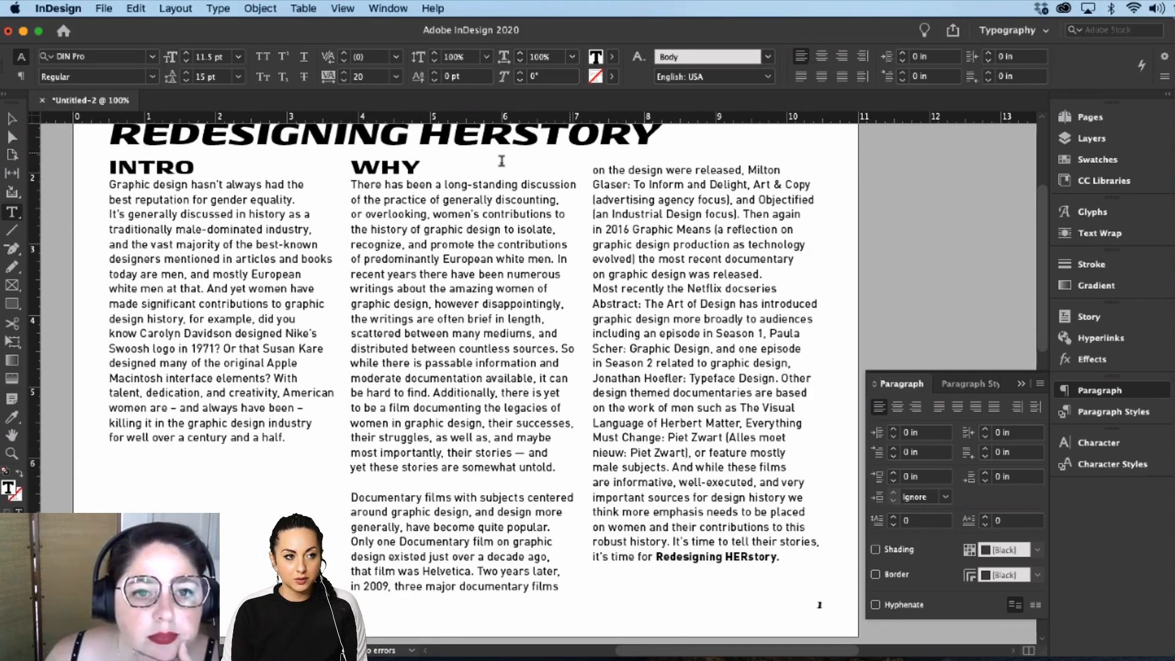
click(879, 100)
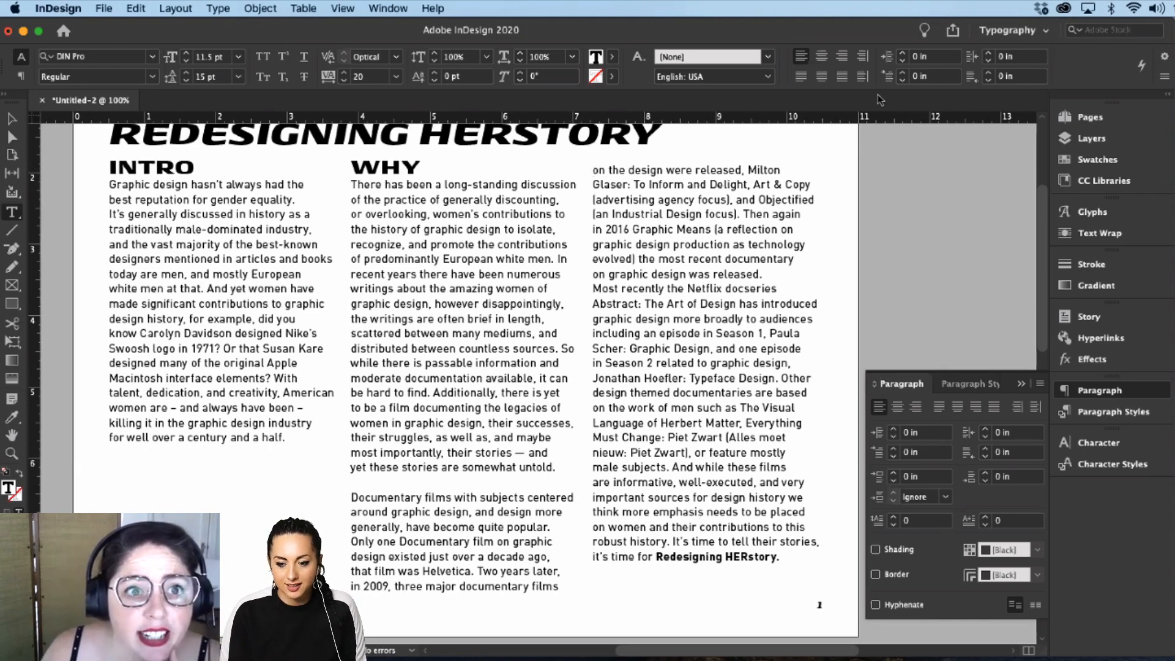
key(Return)
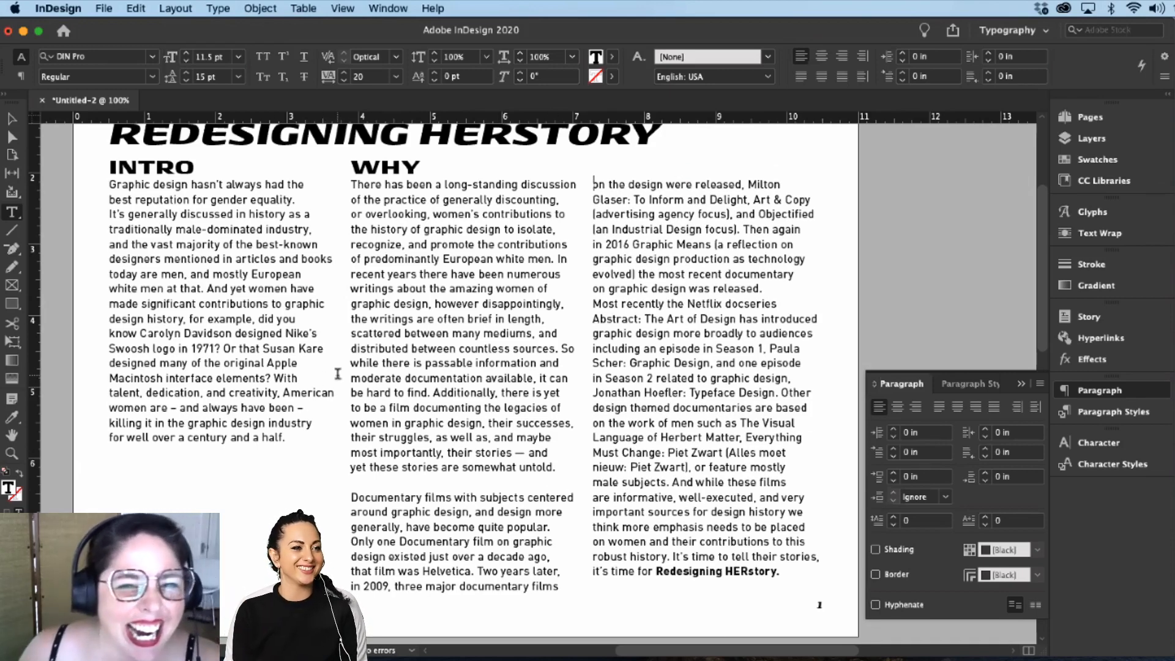
click(11, 119)
key(Escape)
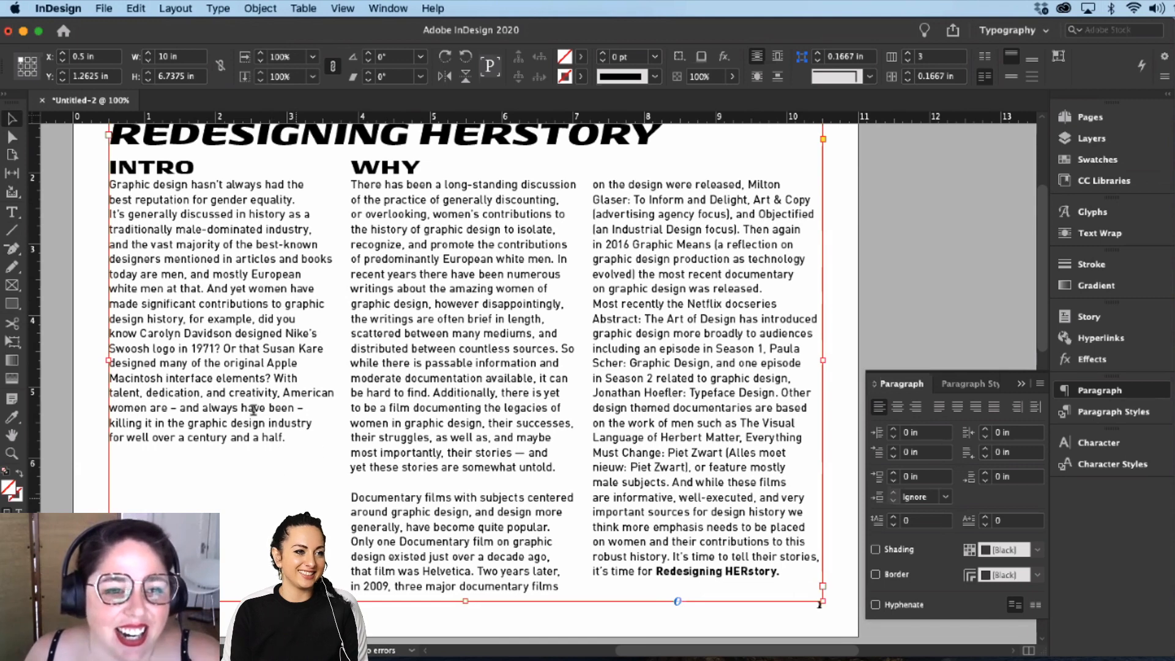
key(t)
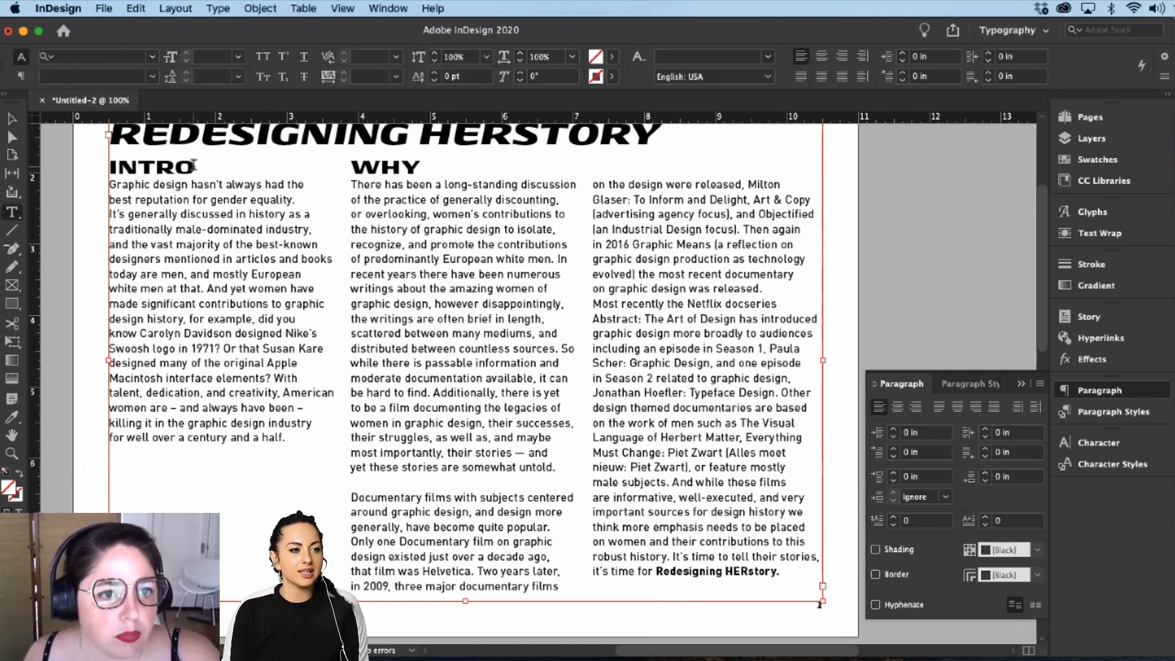
drag(193, 166, 96, 164)
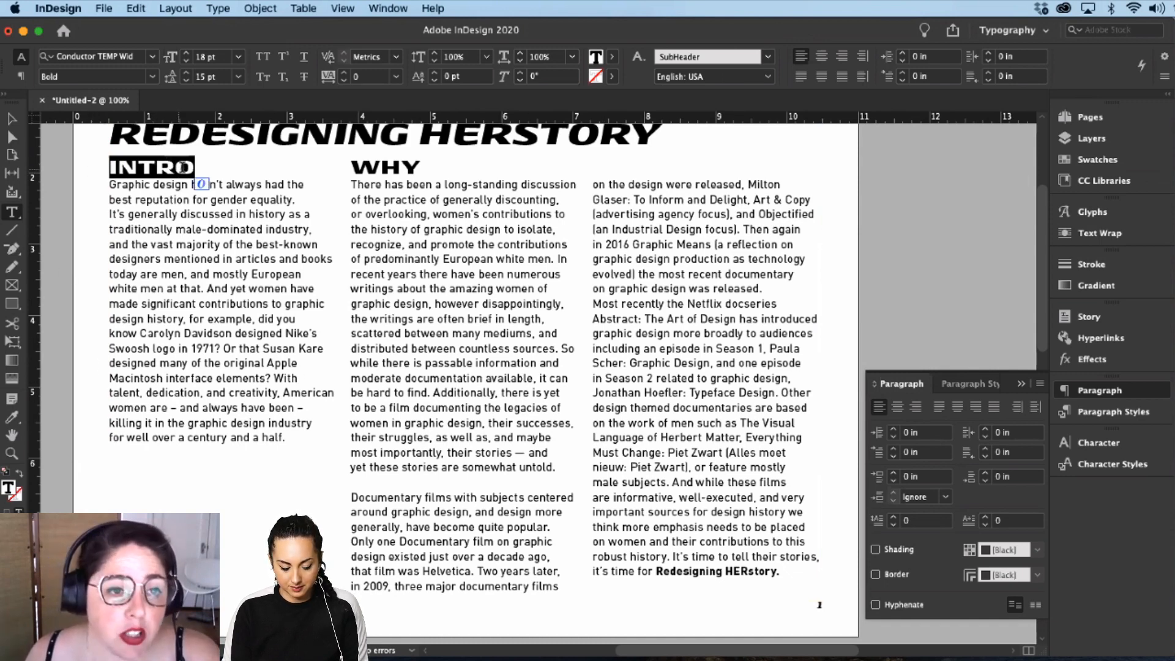
drag(191, 166, 105, 167)
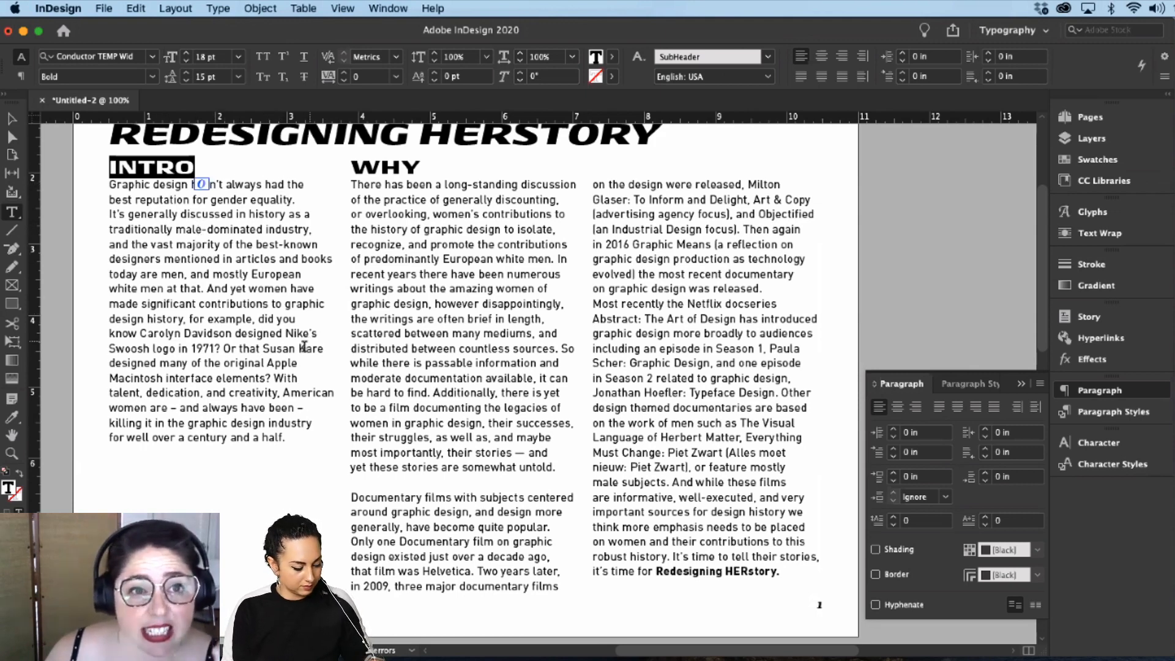
drag(226, 259, 251, 319)
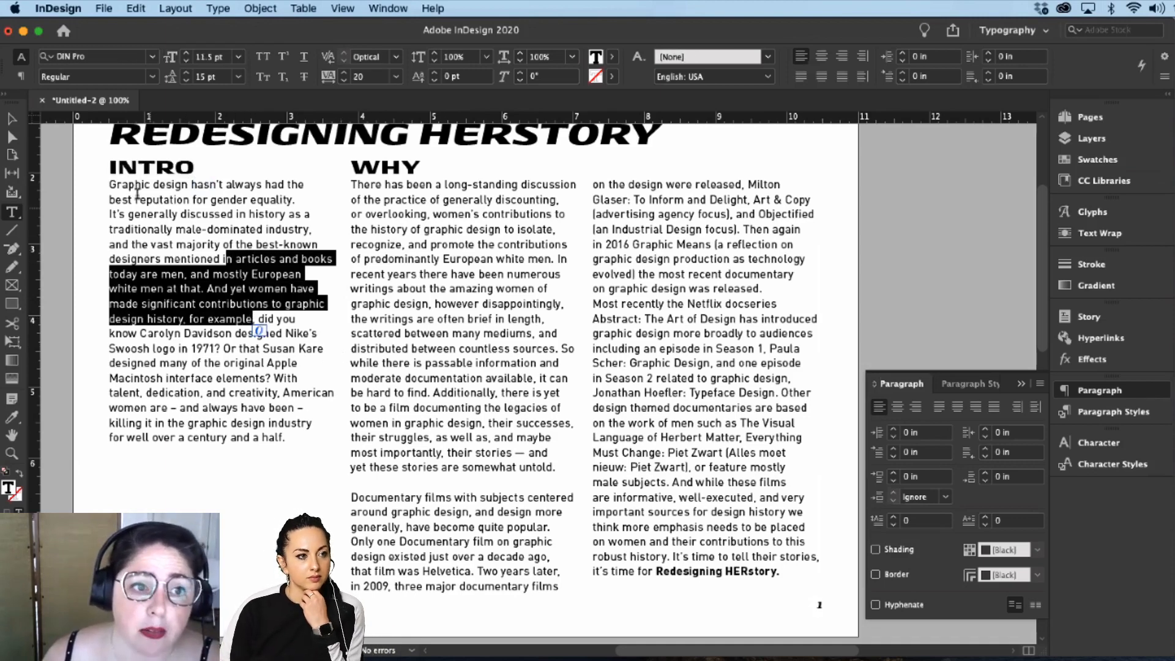
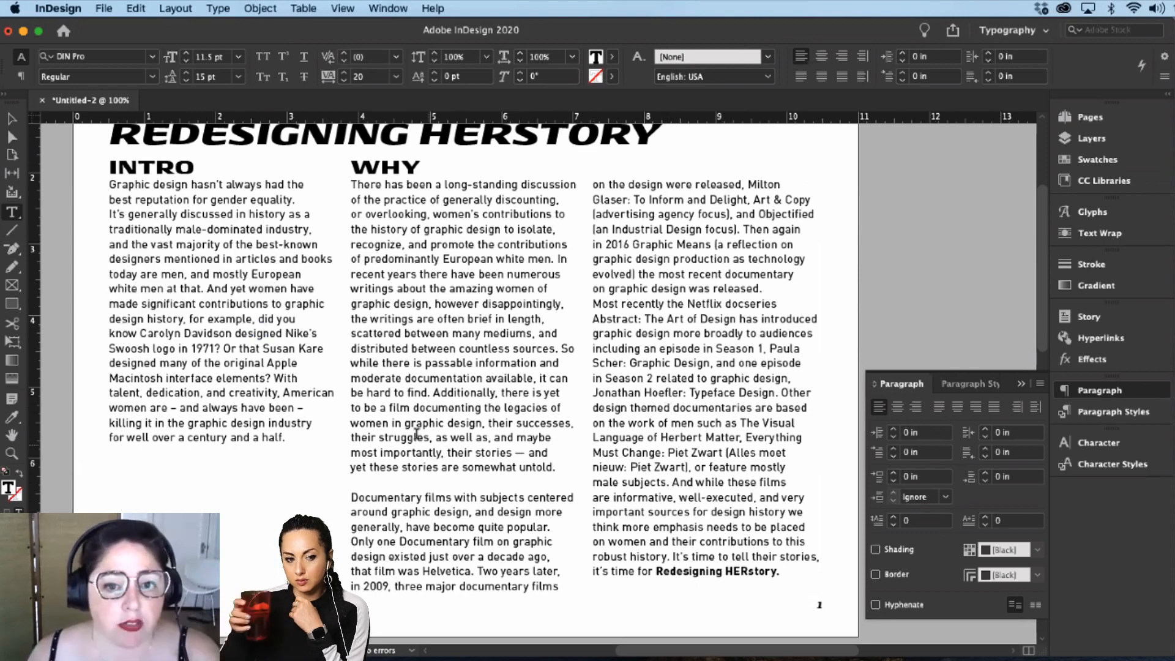
drag(404, 334, 451, 364)
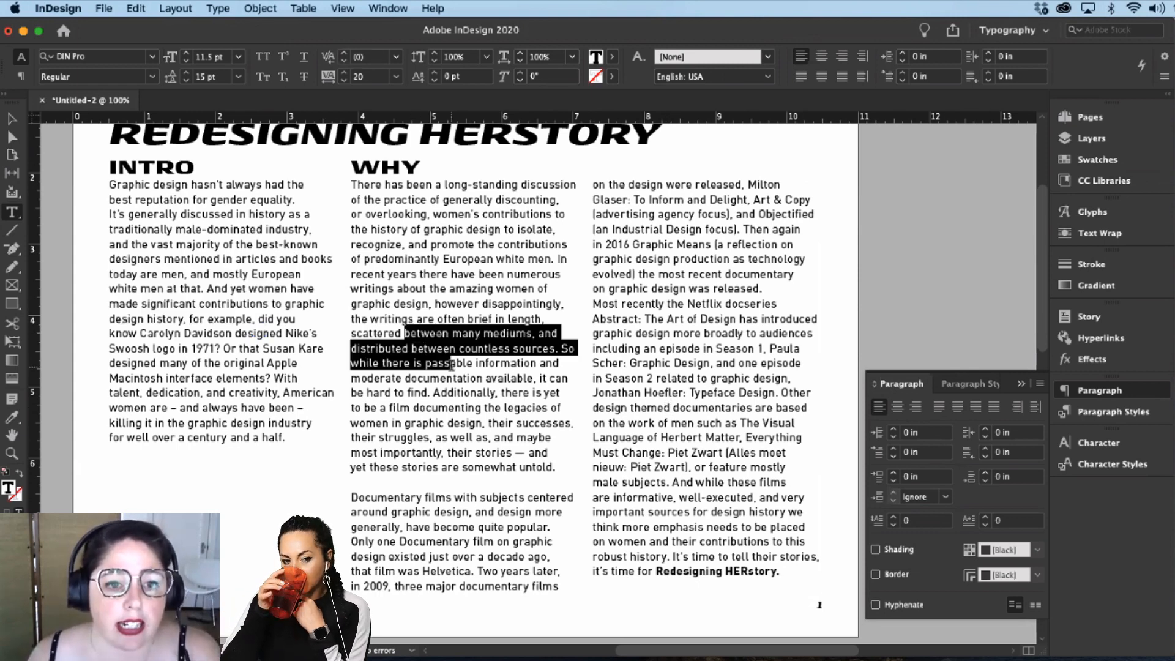
click(452, 437)
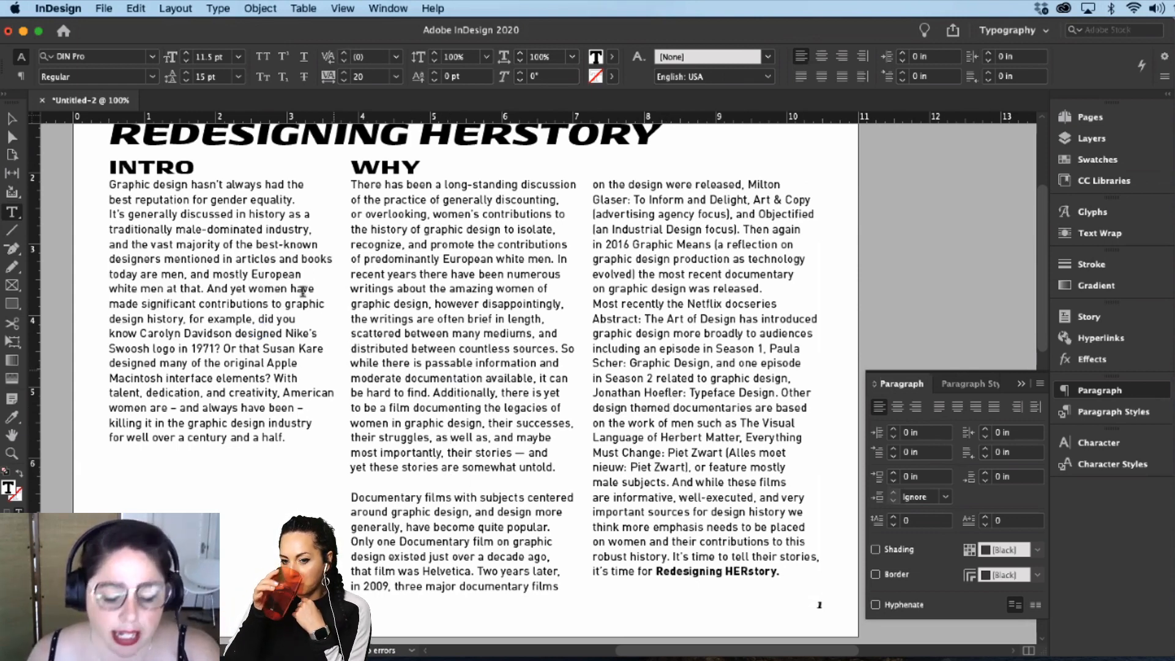
Step: Try Baskerville Light on the second-column line "yet these stories are somewhat untold." and undo the font change
key(super+equal)
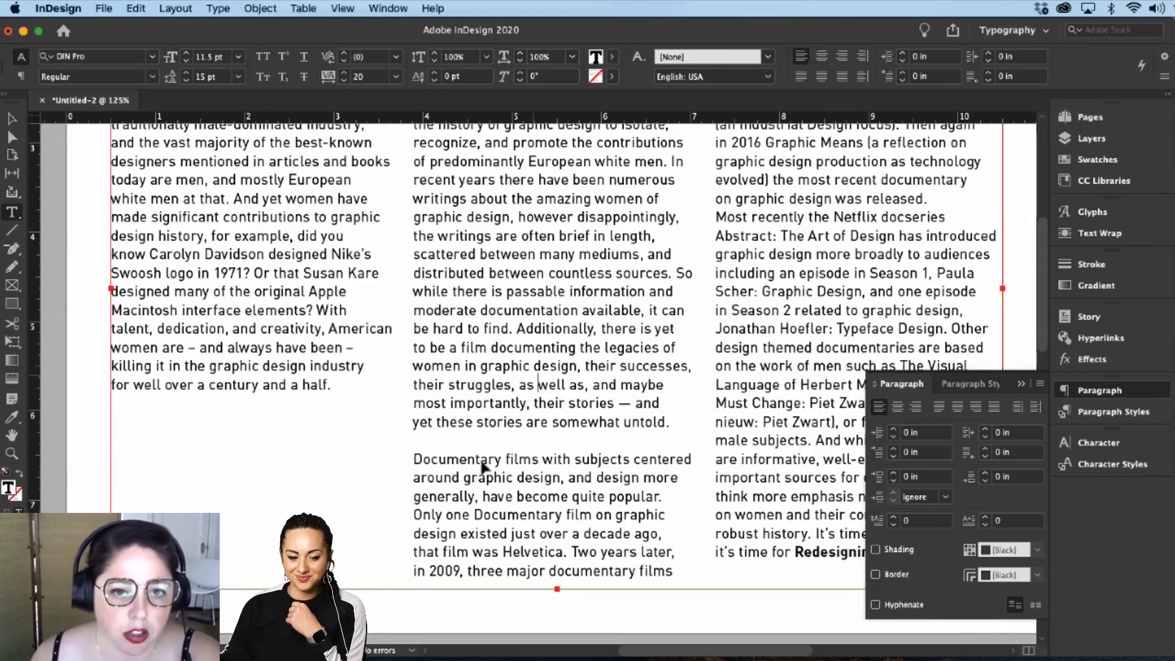
key(super+equal)
key(super+equal)
key(super+equal)
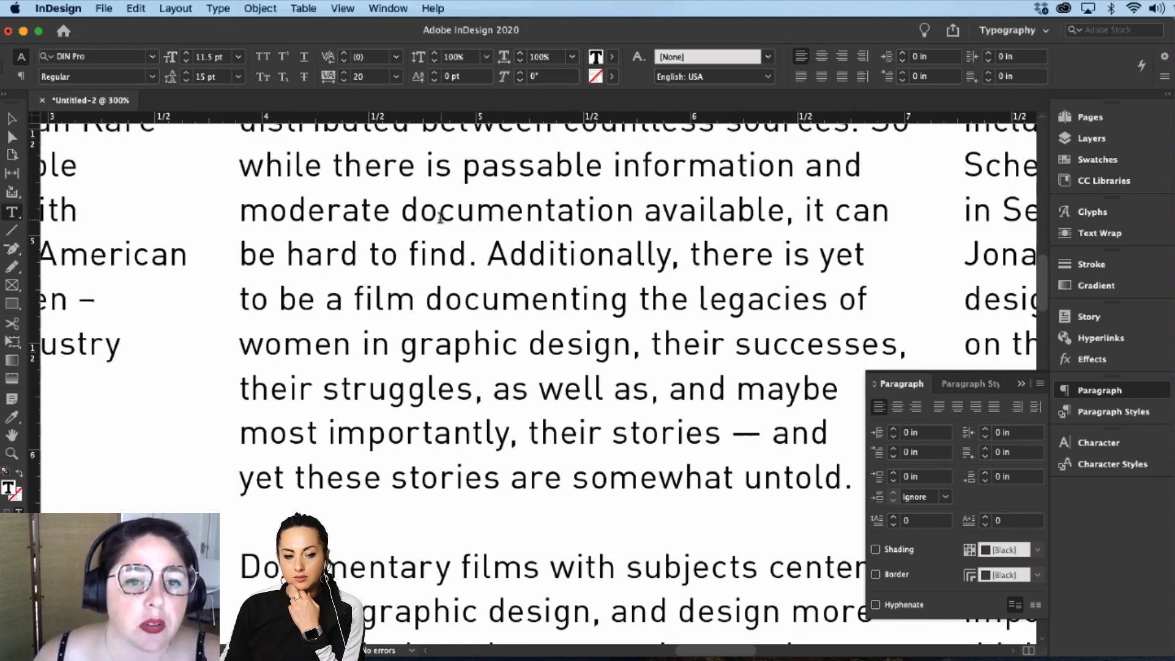
drag(442, 210, 593, 211)
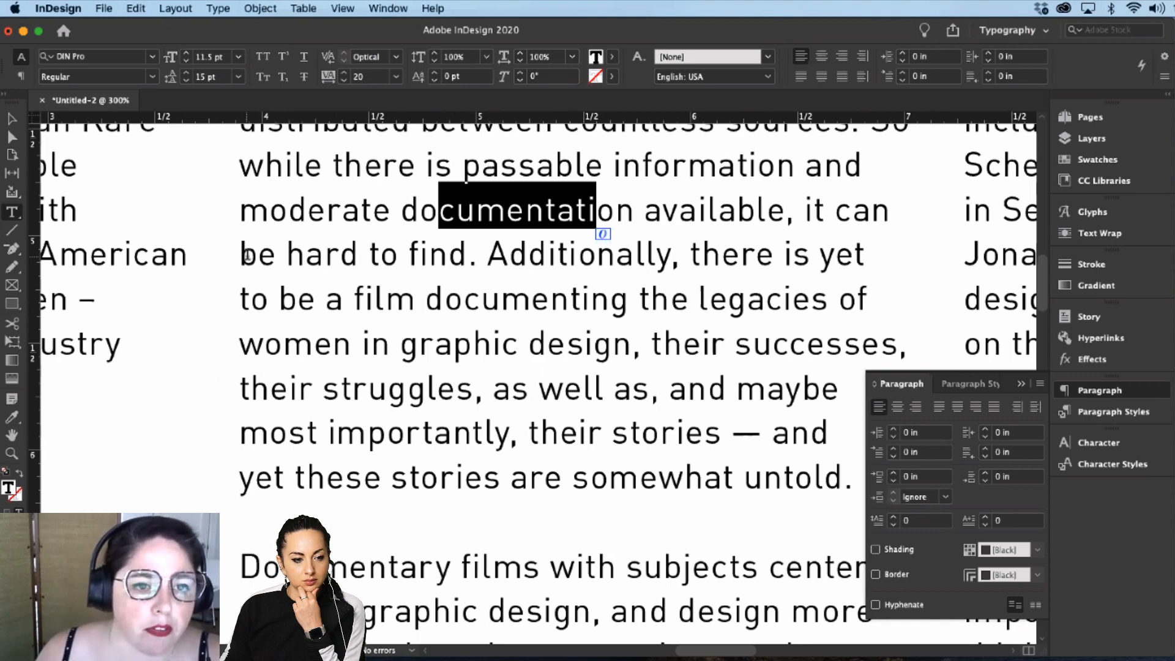
click(503, 257)
drag(851, 476, 238, 473)
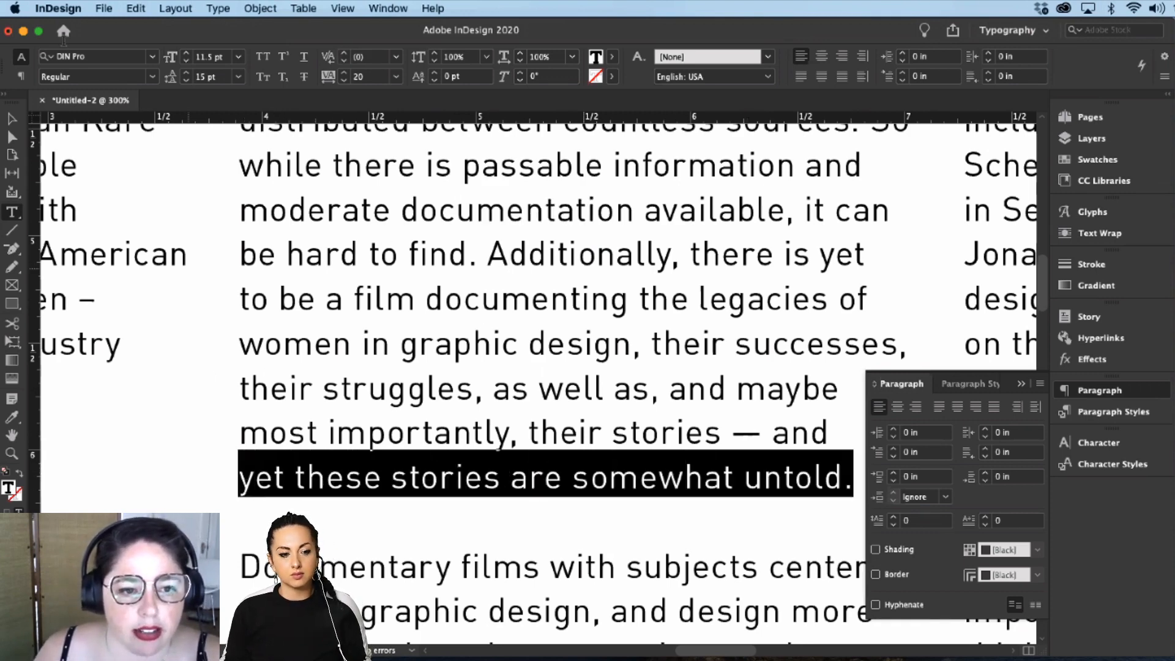
click(81, 56)
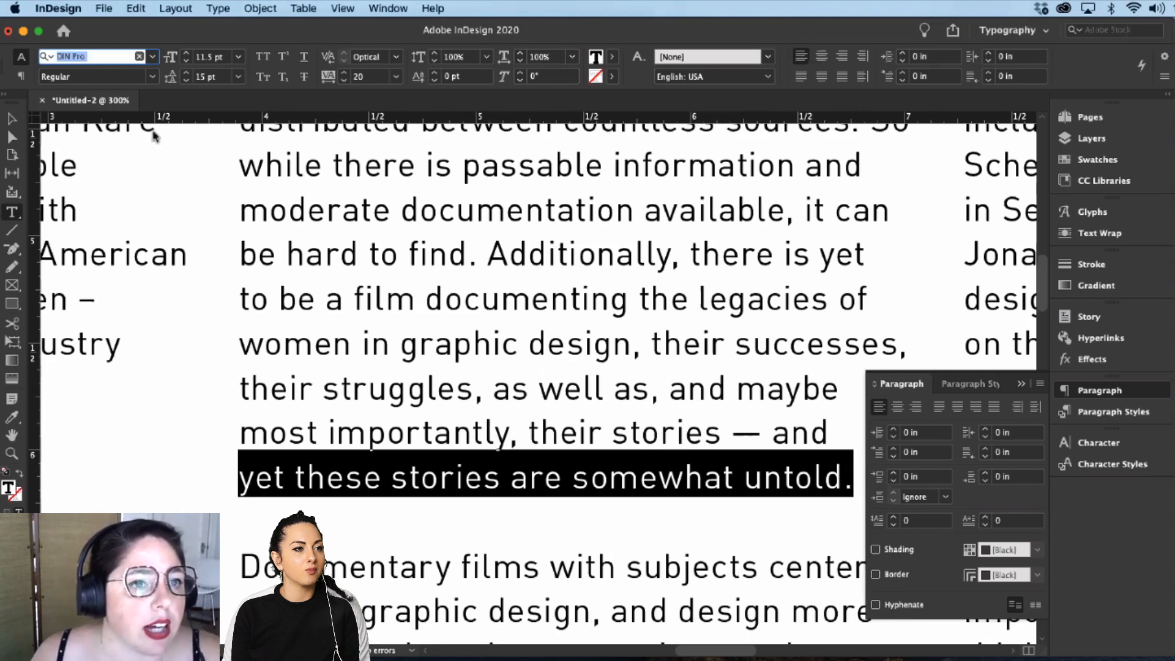
text(bas)
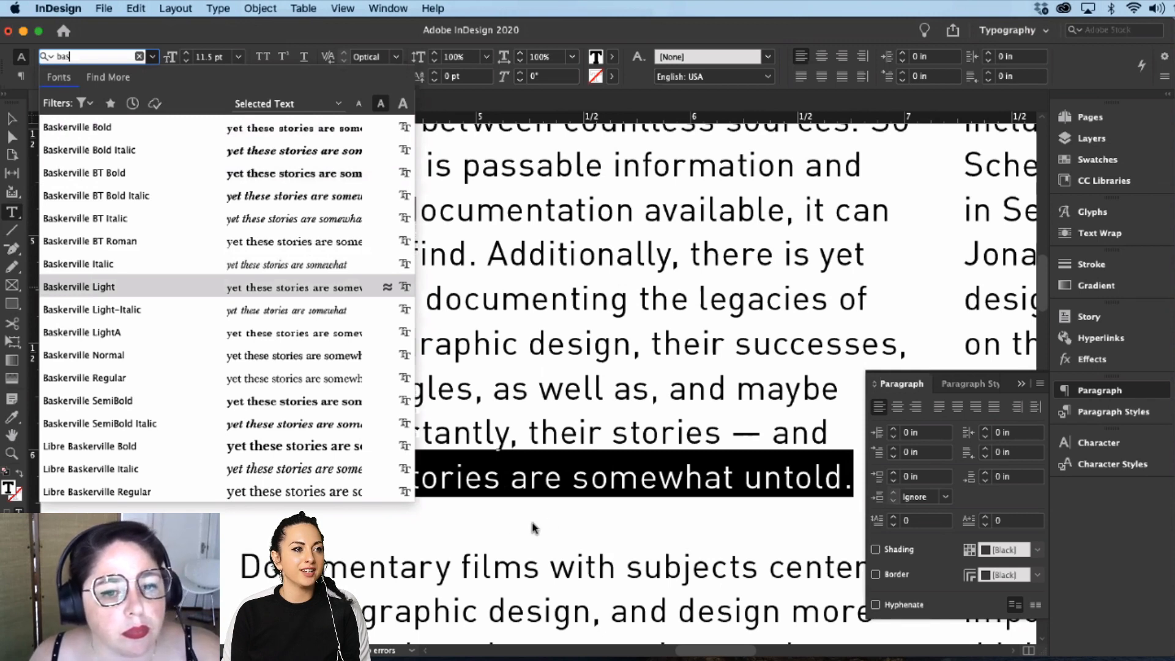
key(Return)
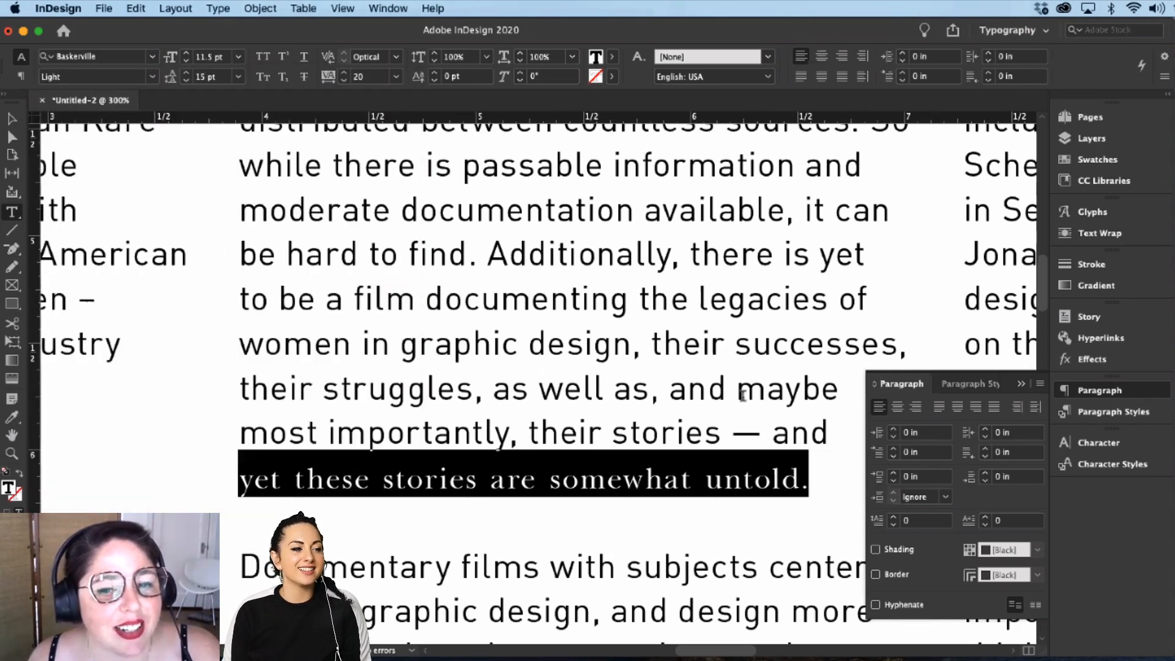
click(478, 540)
key(super+z)
click(490, 519)
key(Escape)
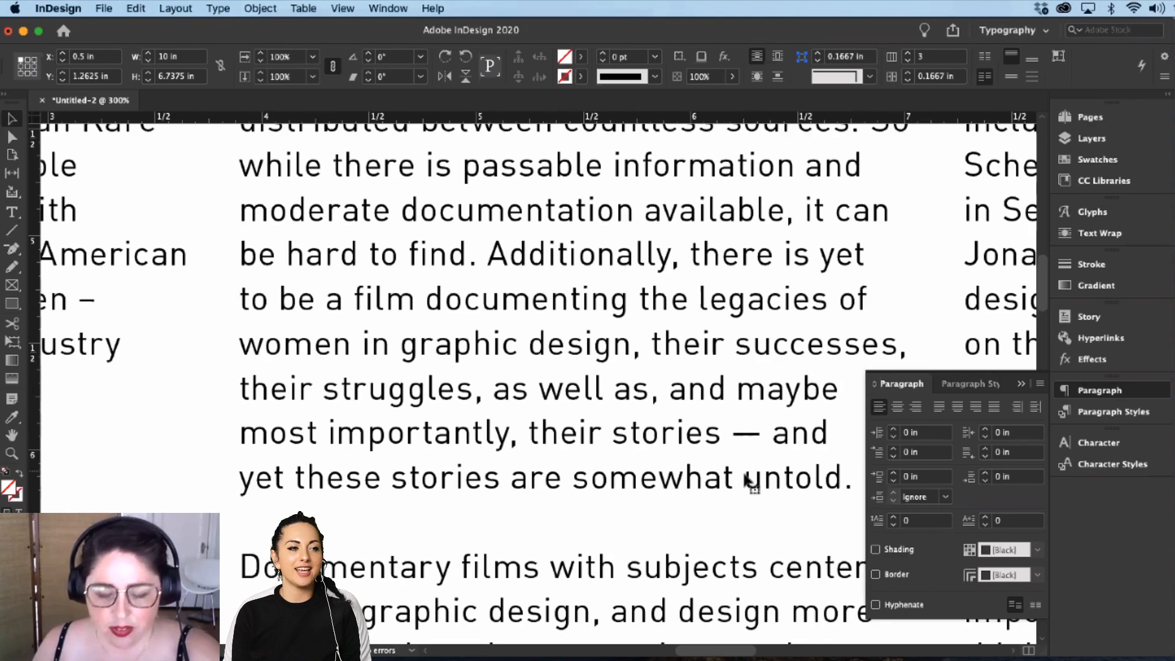
Step: Select all text in the three-column frame, try aligning it to the baseline grid, and turn the grid alignment off again
key(super+minus)
key(super+minus)
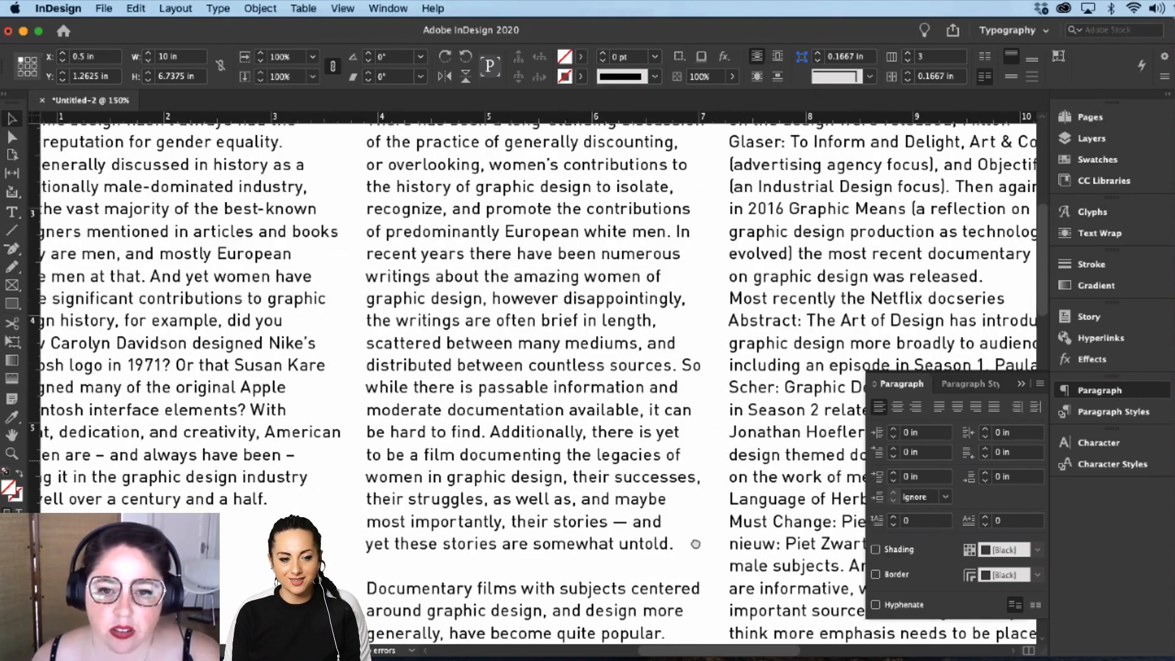
scroll(545, 516, right, 5)
scroll(545, 516, down, 1)
scroll(554, 371, down, 6)
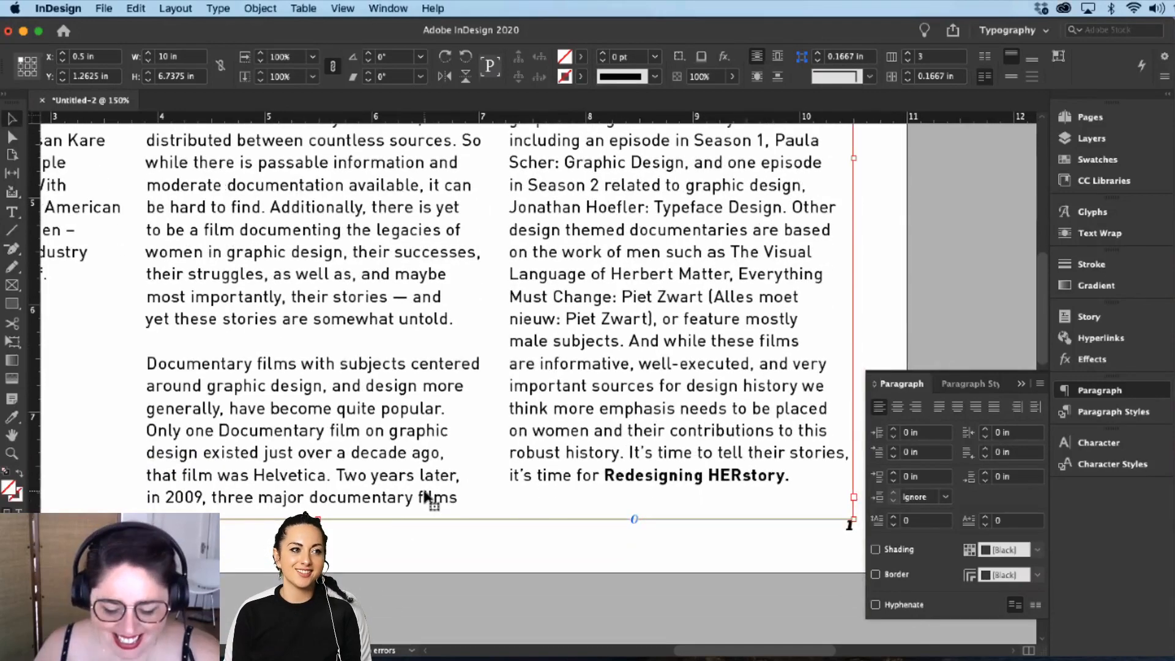
key(super+minus)
key(t)
key(super+a)
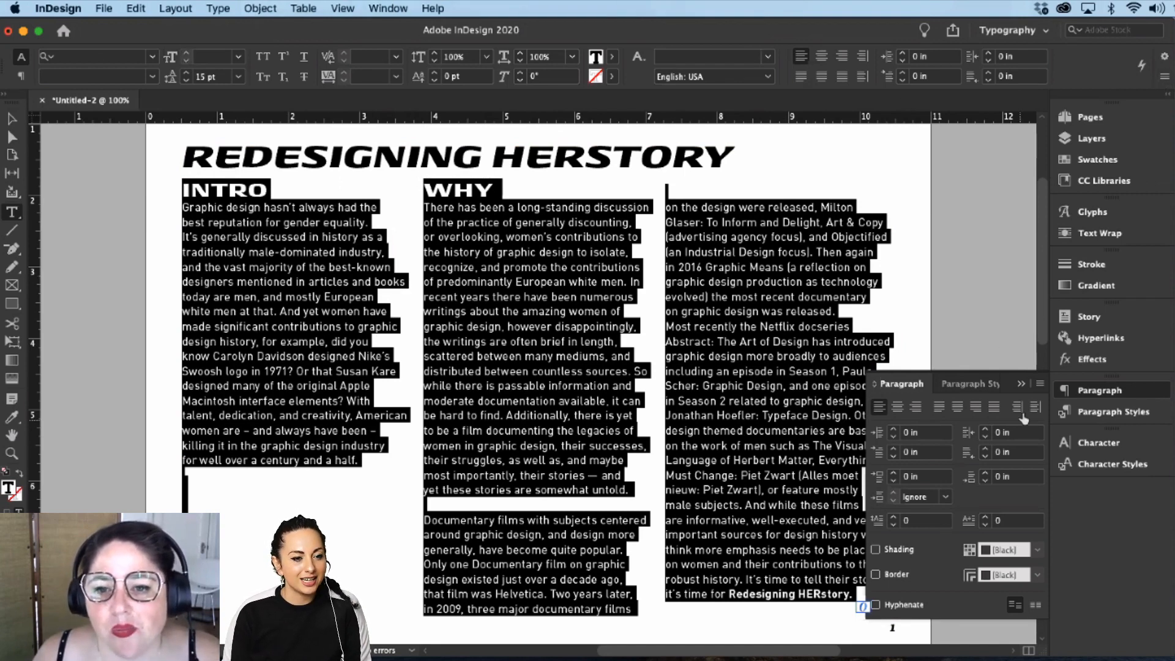
click(1041, 385)
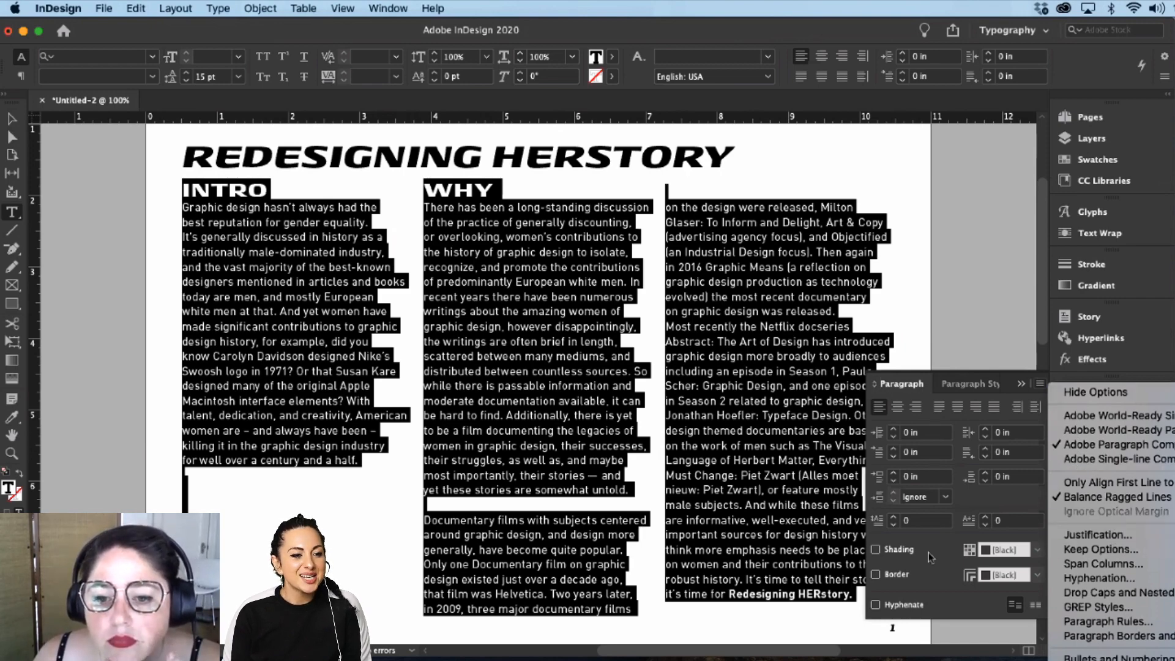
click(1034, 612)
click(1034, 607)
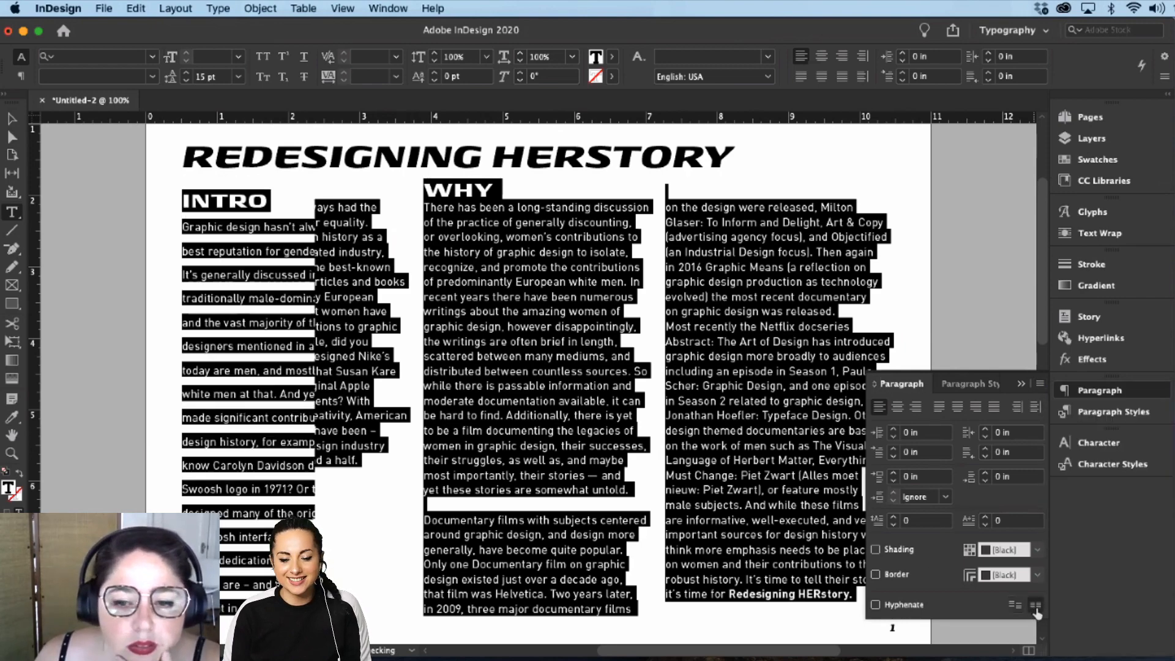
click(1015, 605)
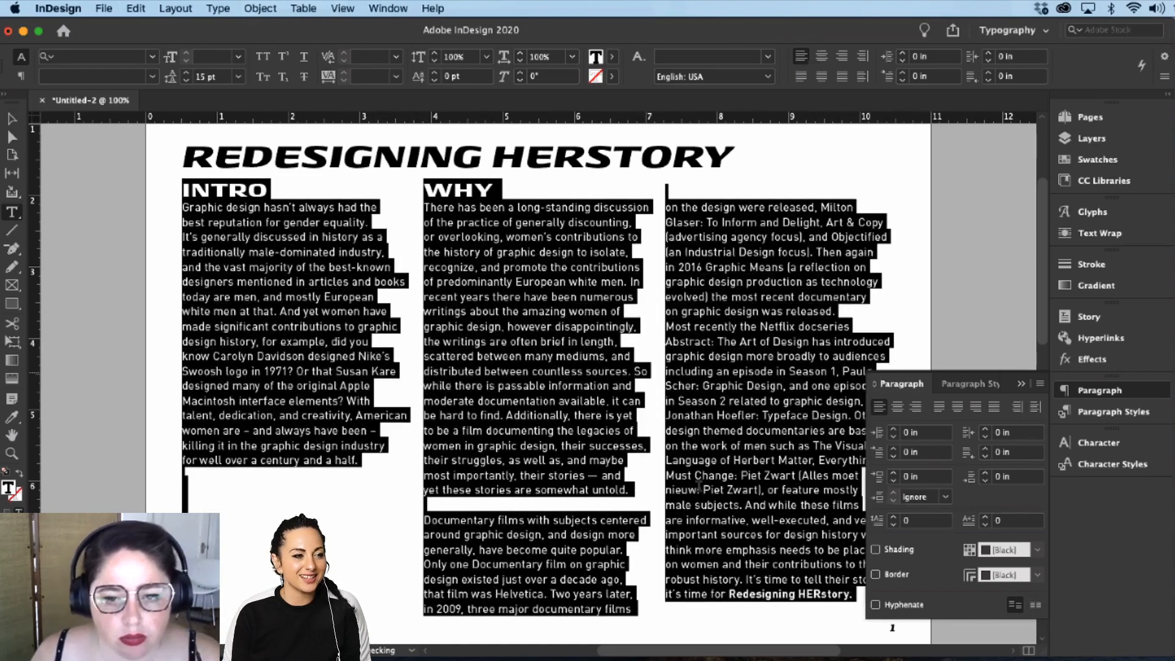
click(637, 490)
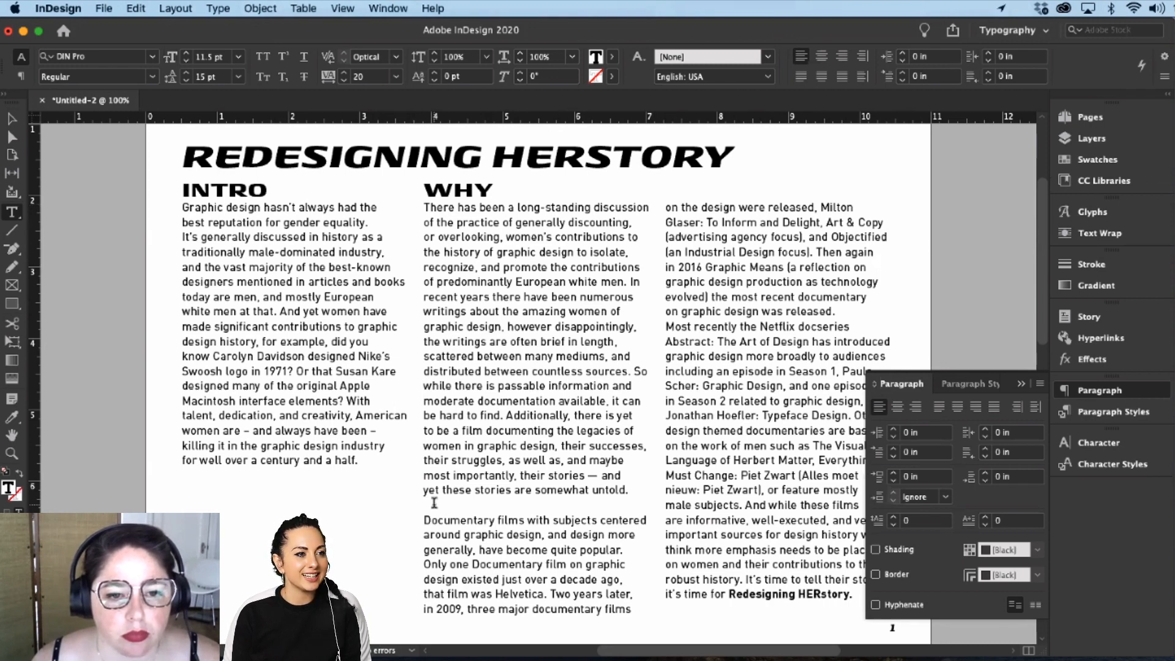
click(434, 503)
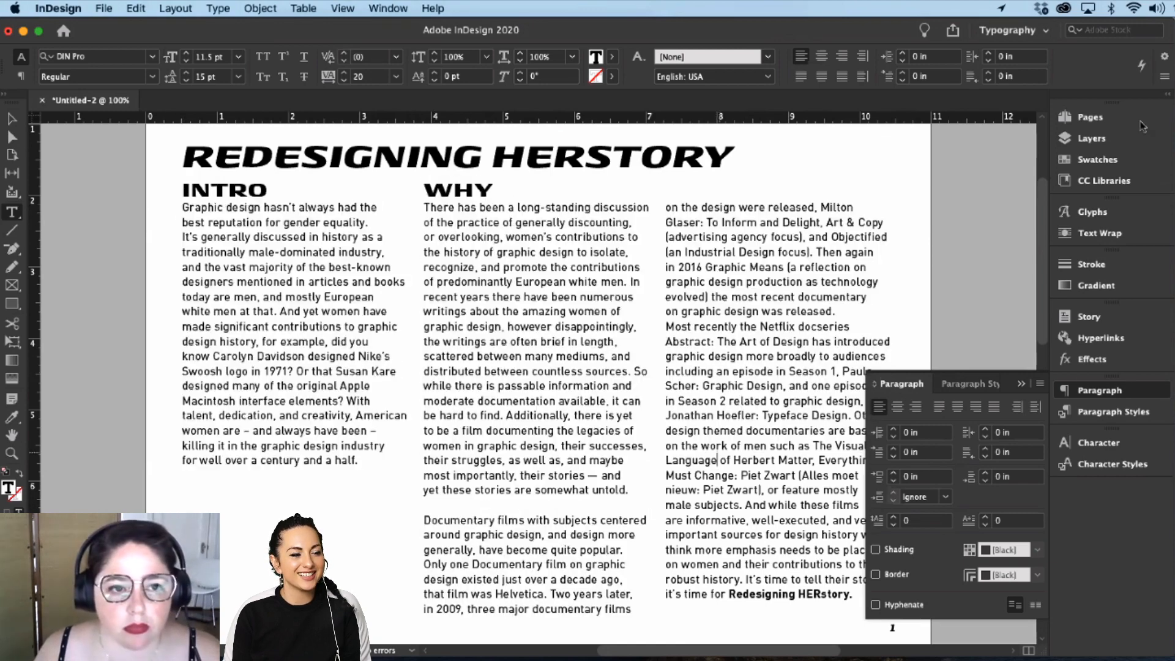
Step: Add a third page using A-Master and delete all the text from its frame
key(super+F12)
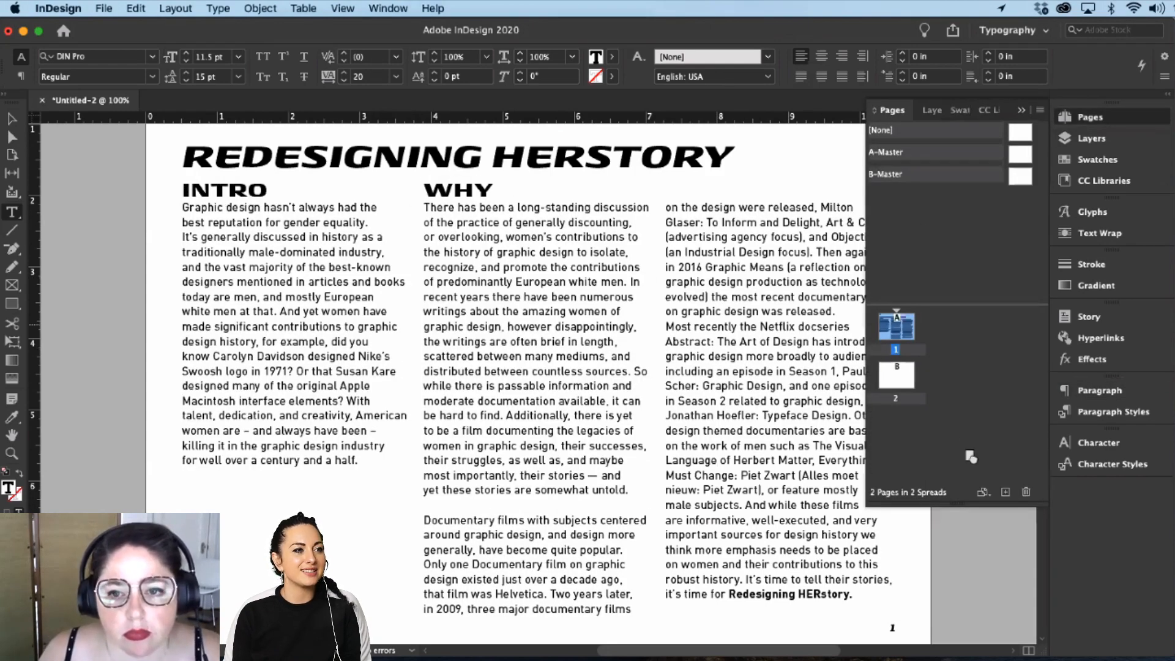
click(1006, 492)
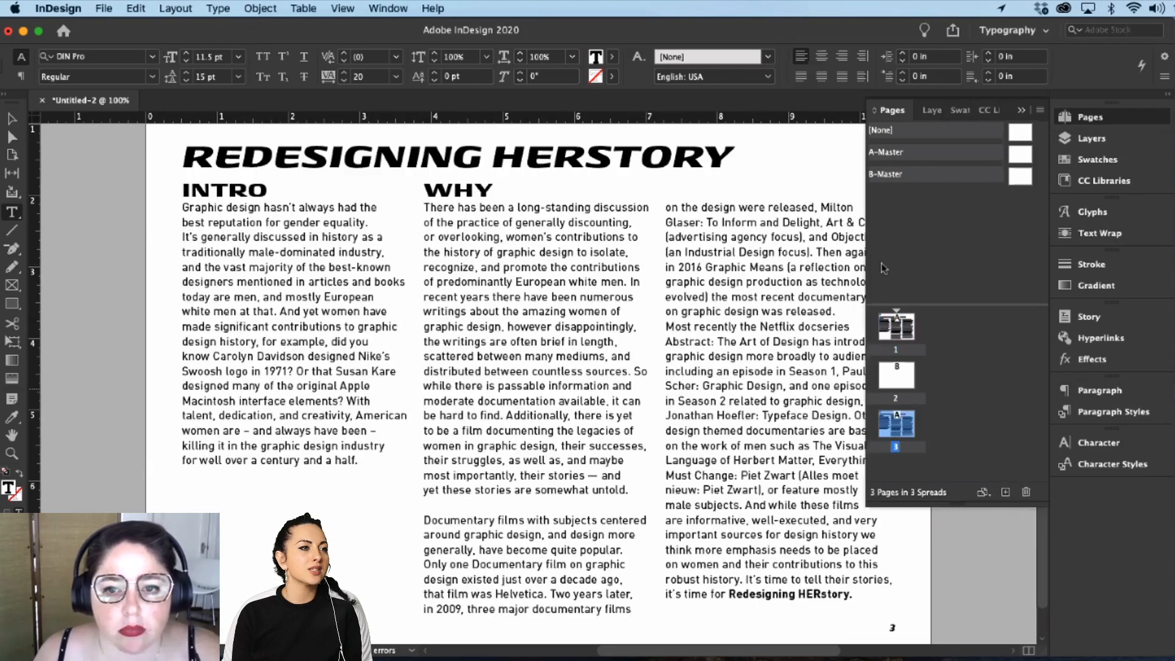
drag(854, 595, 182, 145)
key(BackSpace)
key(Escape)
Step: Move the emptied A-Master page between pages 1 and 2, and return to page 1
drag(897, 424, 875, 362)
double_click(893, 338)
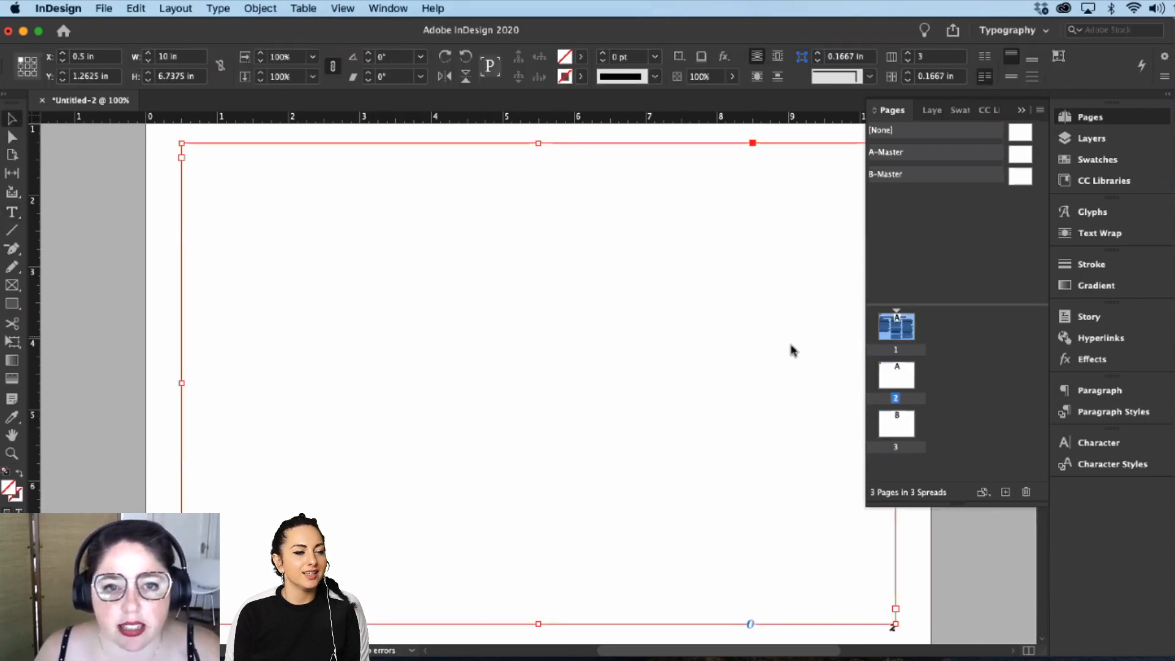
Step: Insert line breaks before the WHY heading on page 1 until the whole WHY section is pushed off the page
key(t)
click(421, 185)
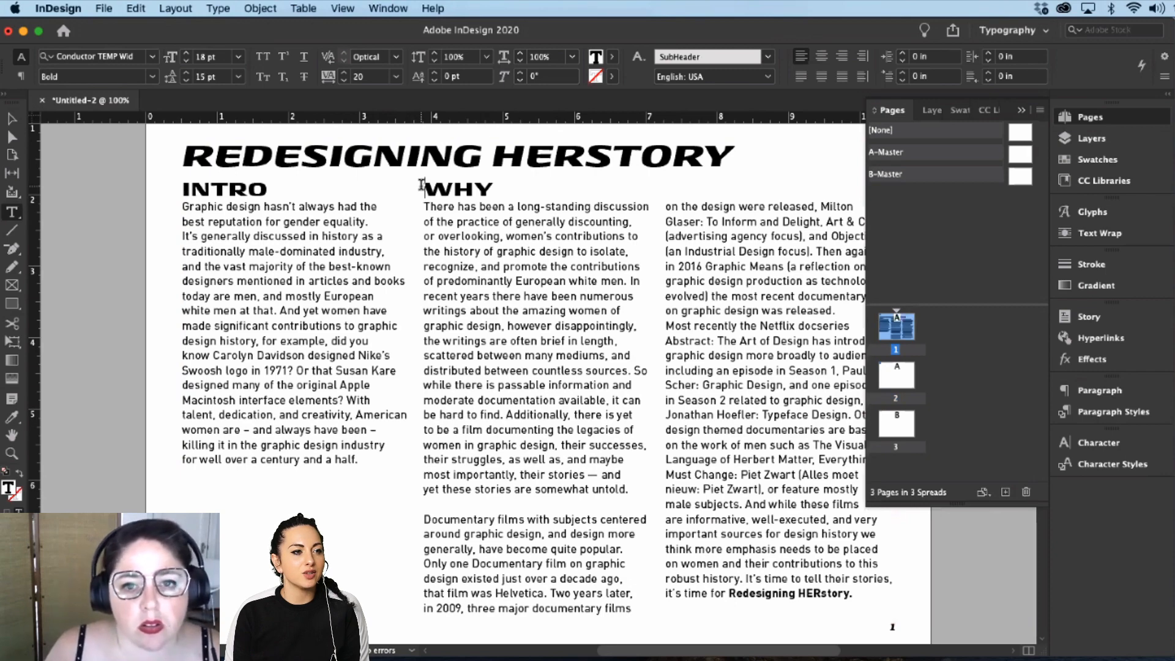
key(Return)
key(Return)
key(Return)
key(Return)
key(Return)
key(Return)
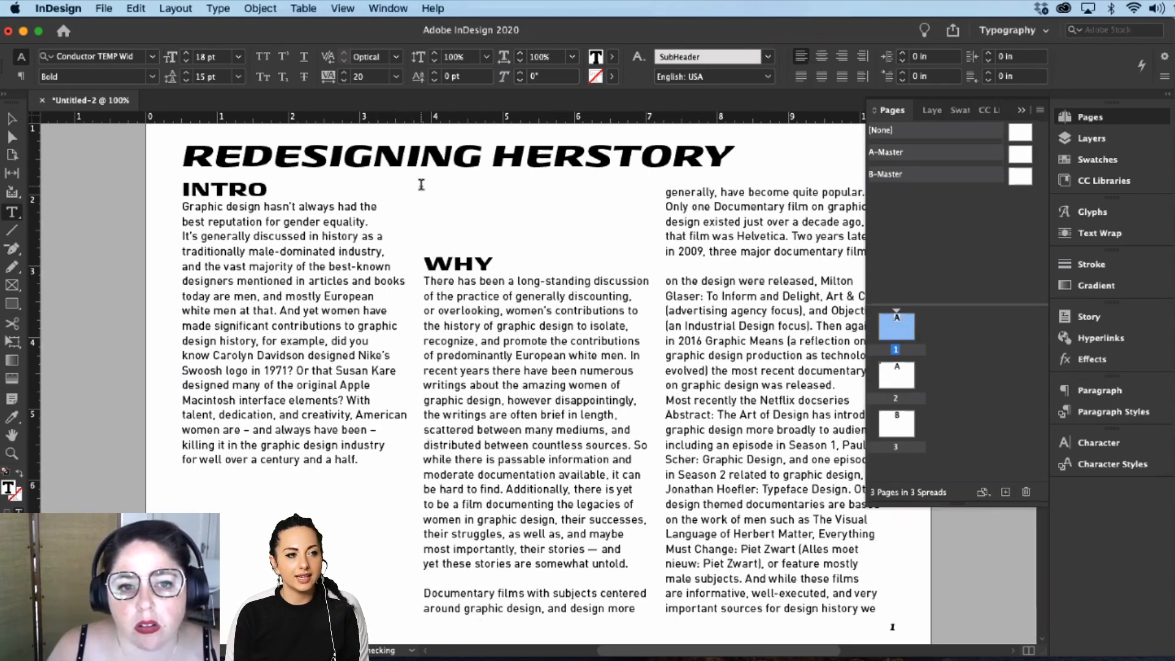
key(Return)
key(Return)
key(Return)
key(Return)
key(Return)
key(Return)
key(Return)
key(Return)
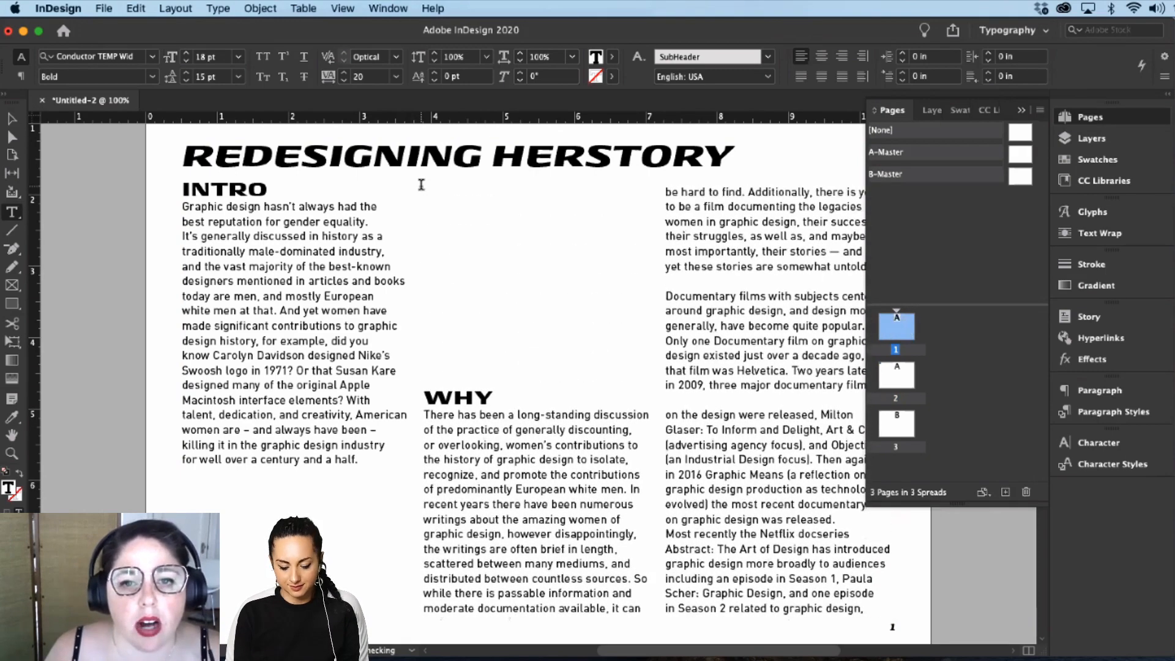
key(Return)
key(Return)
key(Return)
key(Return)
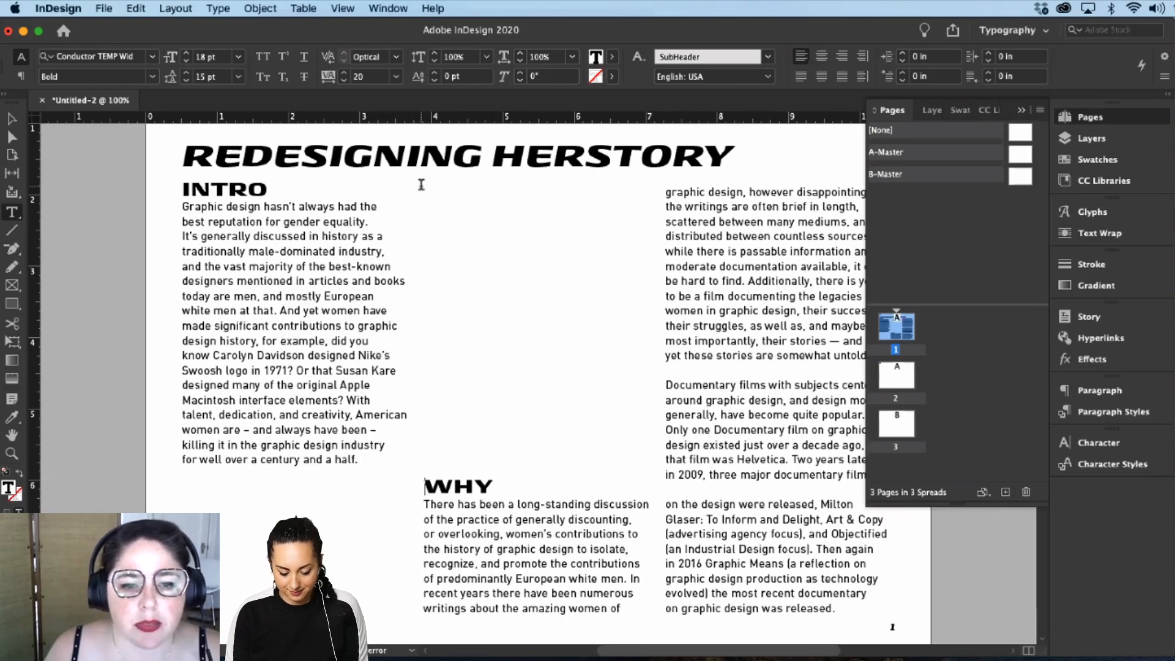
key(Return)
key(Return)
key(Return)
key(Return)
key(Return)
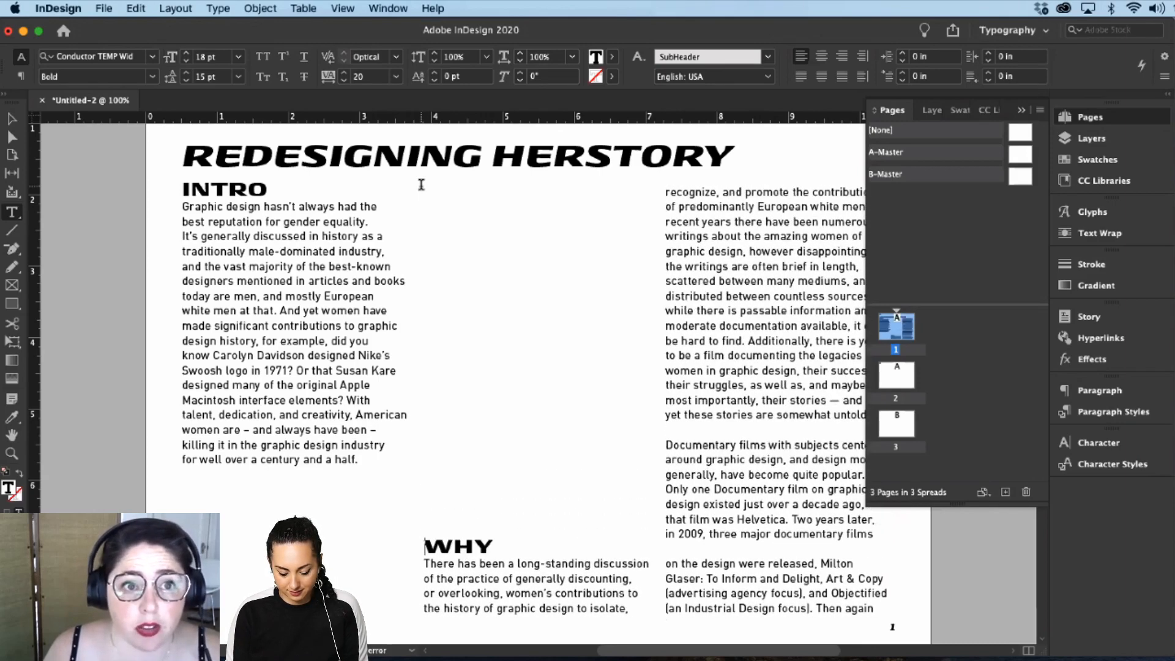
key(Return)
key(Return)
key(Return)
key(Return)
key(Return)
key(Return)
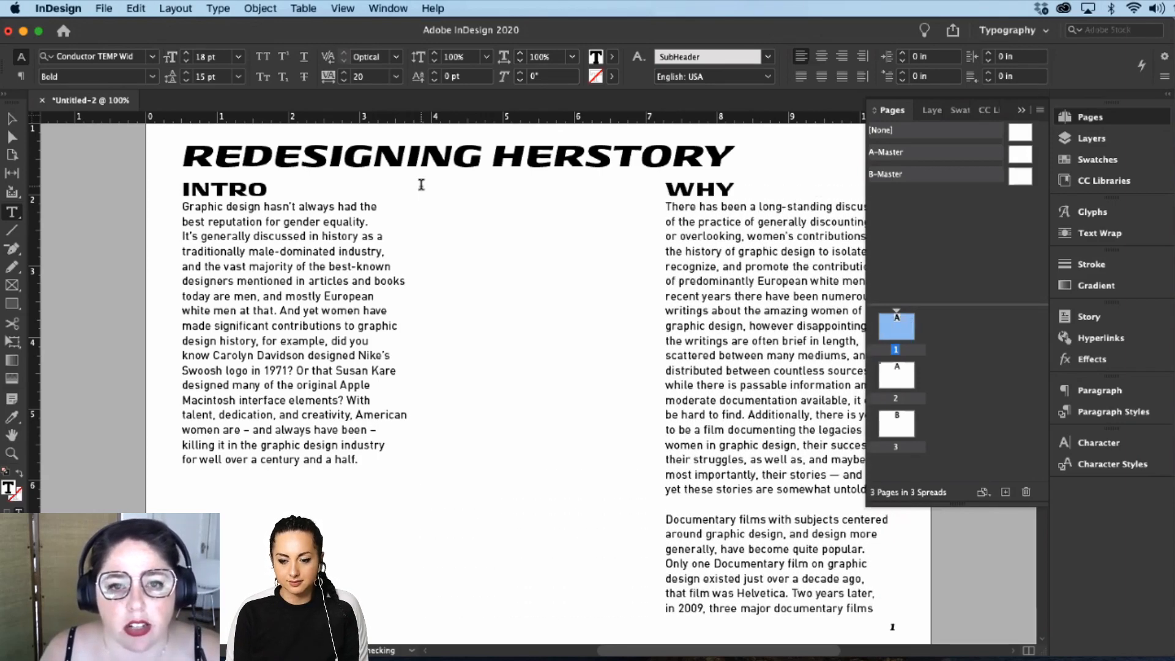
key(Return)
key(Return)
key(Return)
key(Return)
key(Return)
key(Return)
key(Return)
key(Return)
key(Return)
key(Return)
key(Return)
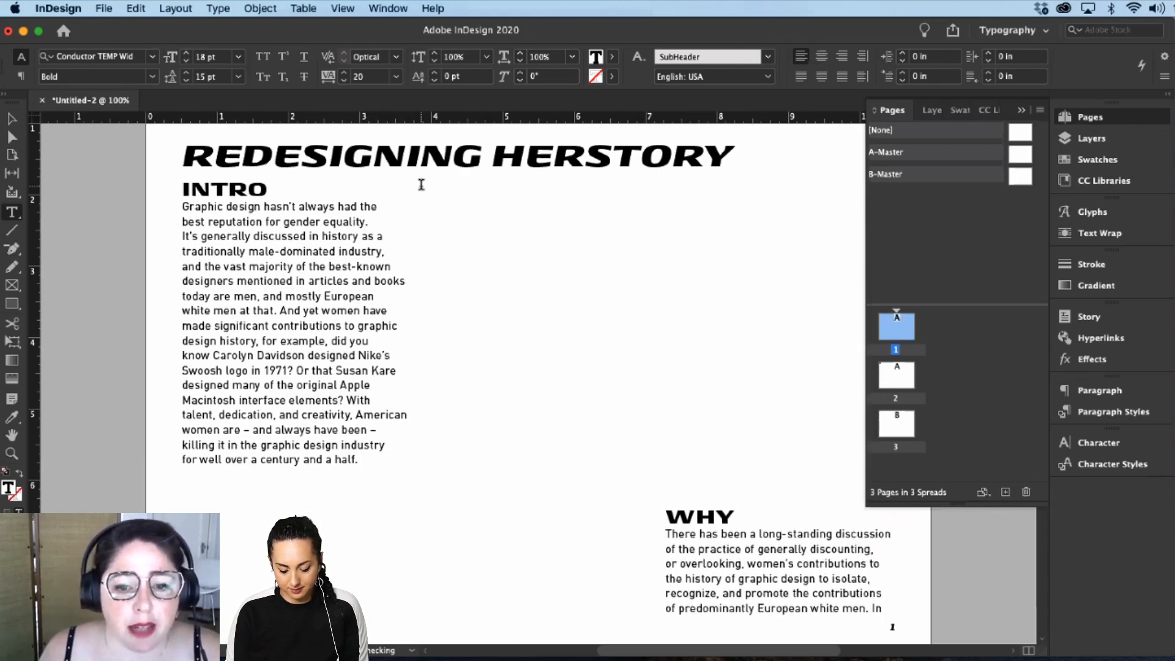
key(super+z)
key(super+z)
key(super+z)
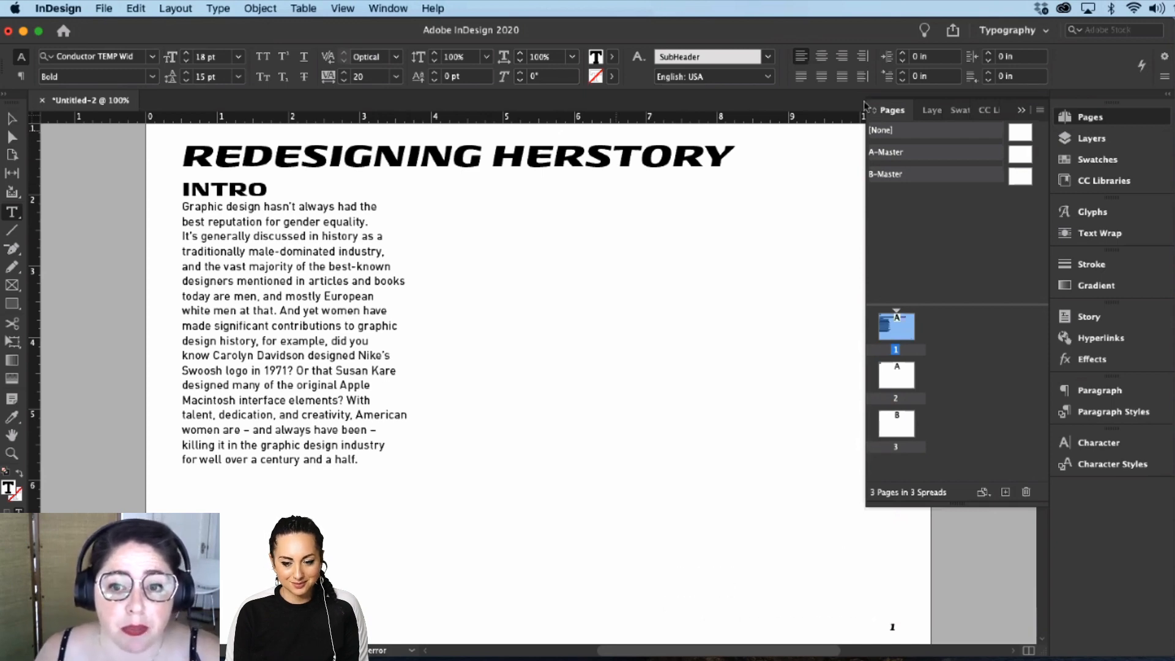
Step: Show the guides, select the three-column text frame on page 1 and pick up its overset text
double_click(910, 382)
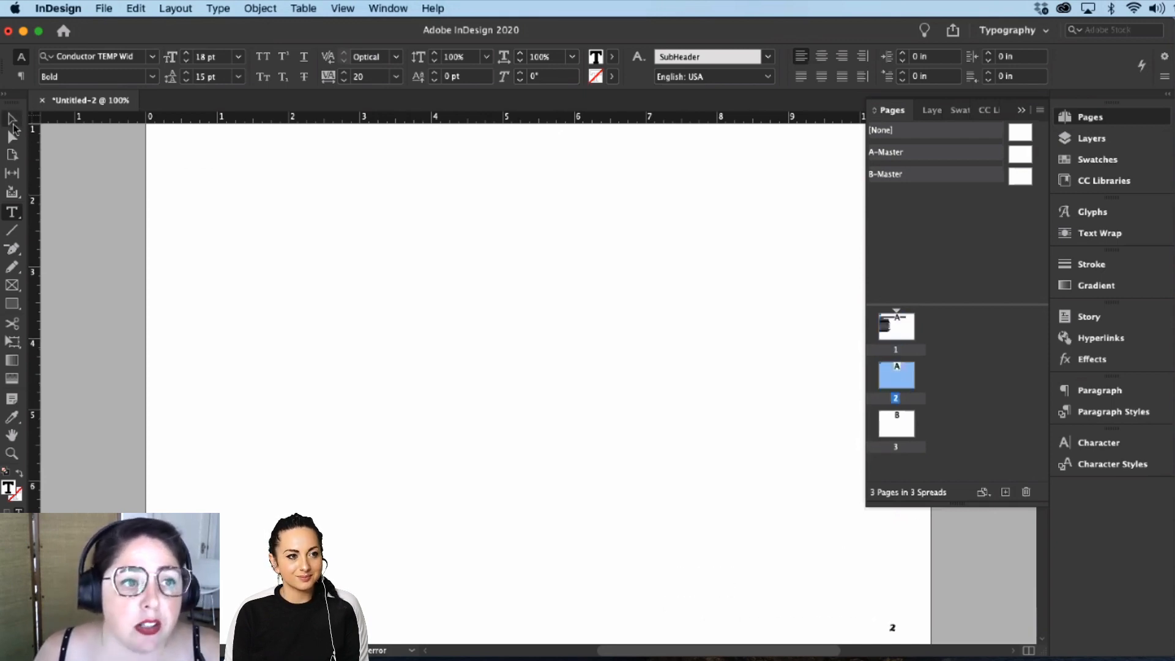
key(Escape)
double_click(896, 327)
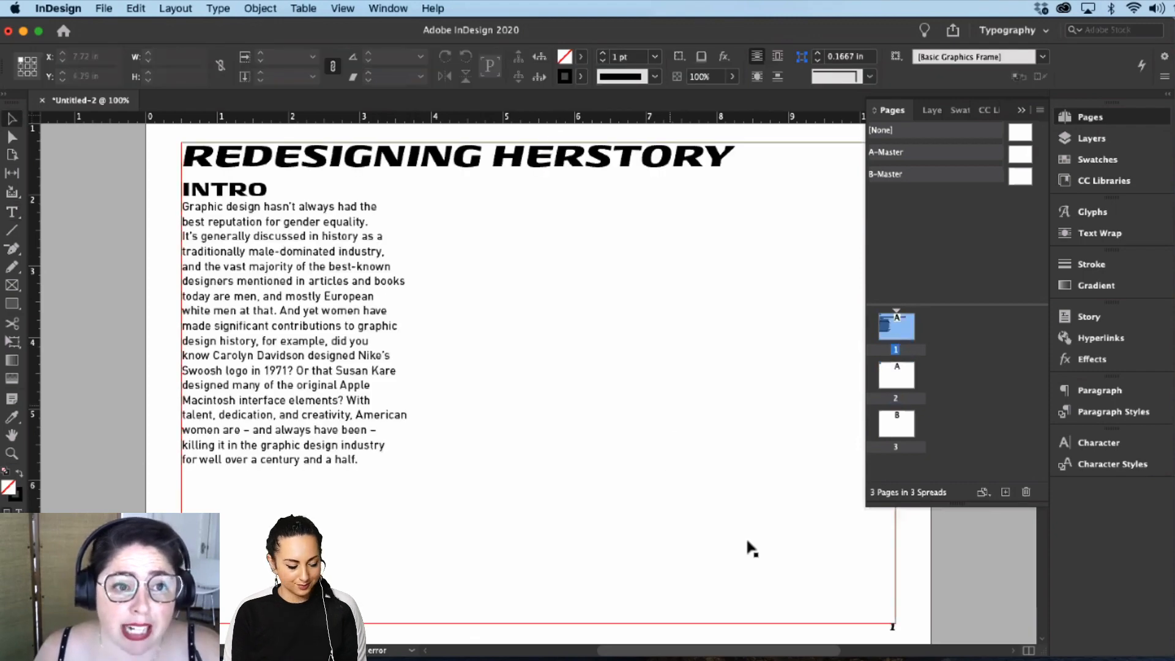
key(super+apostrophe)
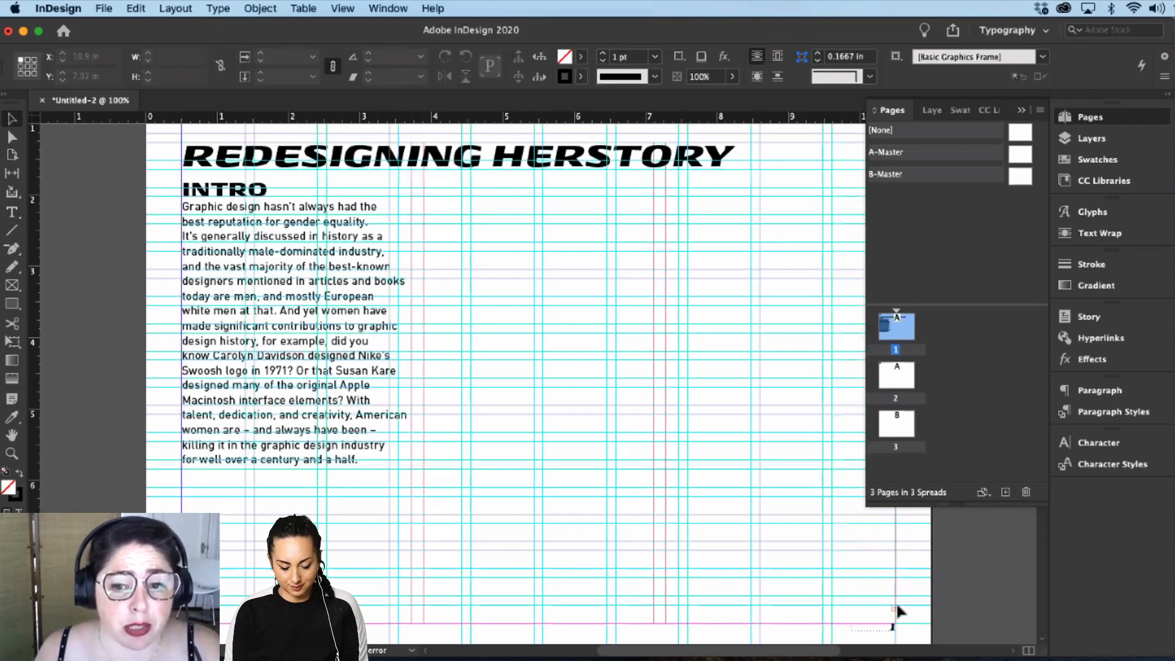
click(896, 619)
click(895, 616)
Step: Try to flow the overset WHY text onto page 2, and undo the placement
scroll(526, 551, down, 4)
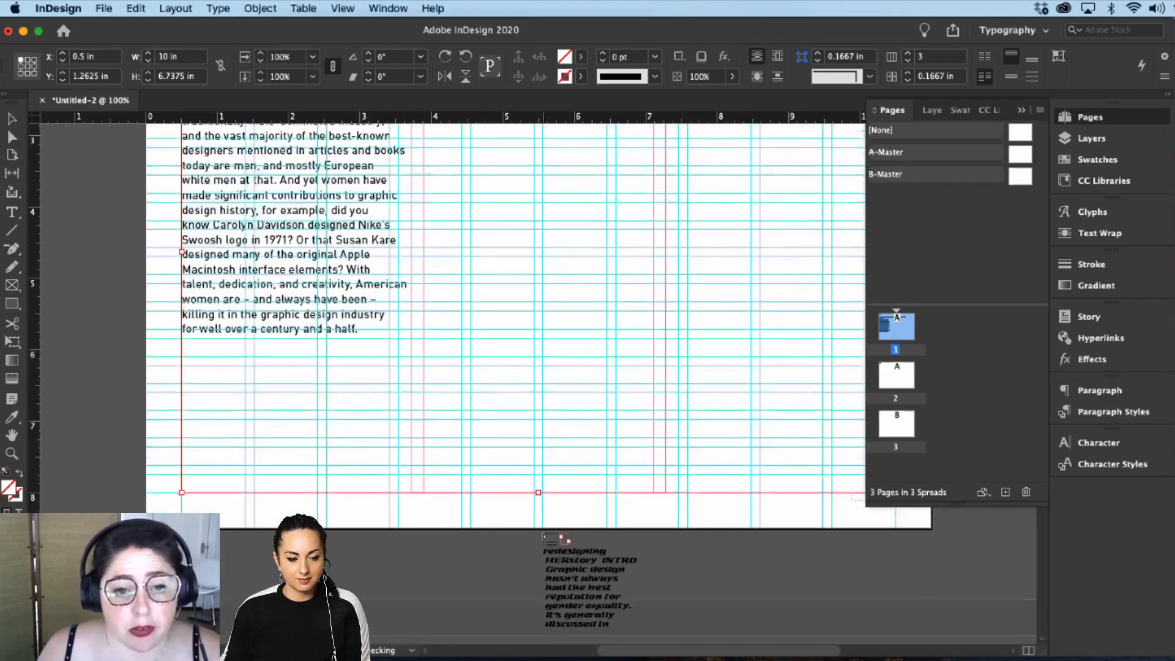
scroll(544, 538, down, 8)
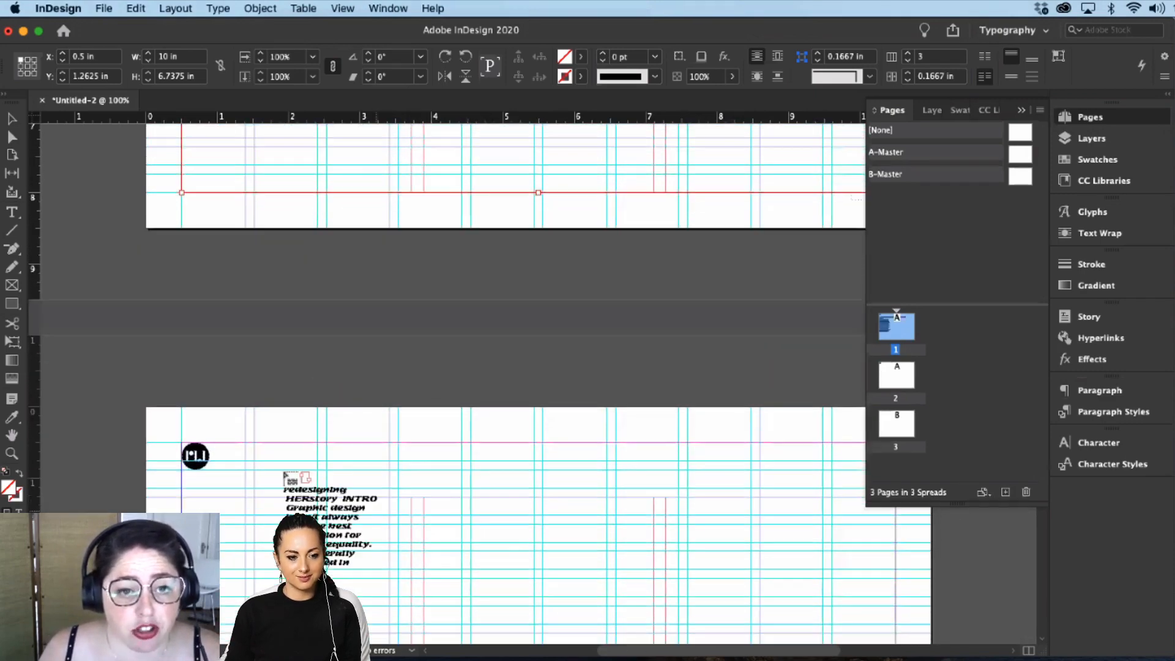
scroll(285, 476, down, 8)
click(310, 294)
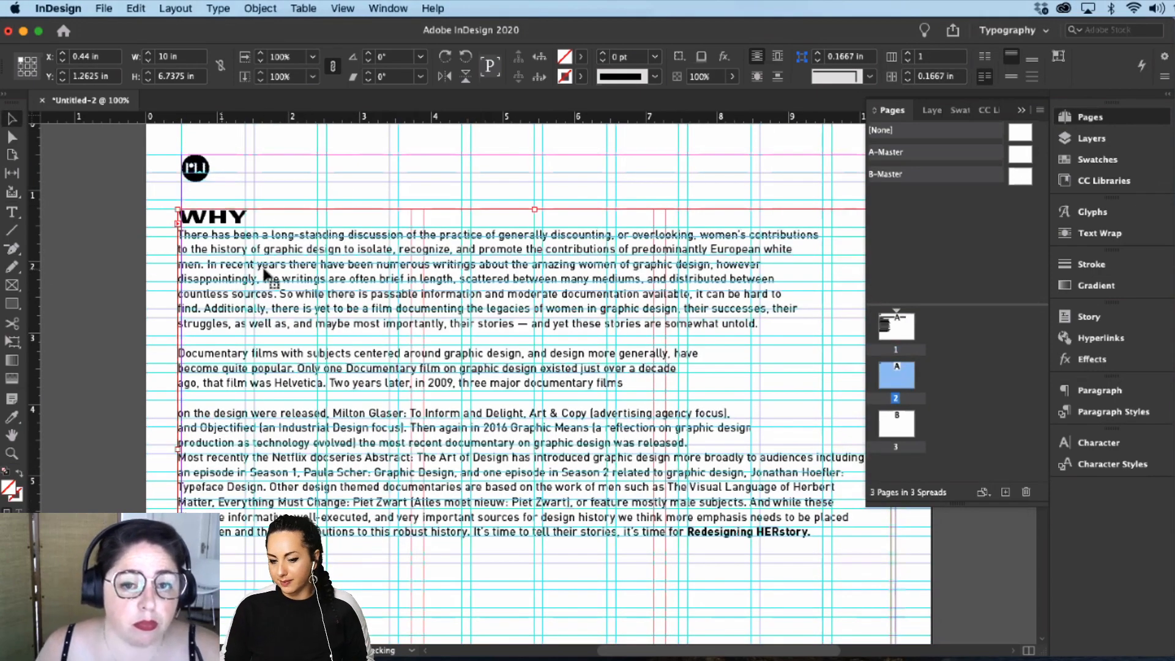
key(ctrl+z)
key(ctrl+z)
Step: Flow the overset WHY text from page 1 into the empty three-column frame on page 2
scroll(343, 407, down, 2)
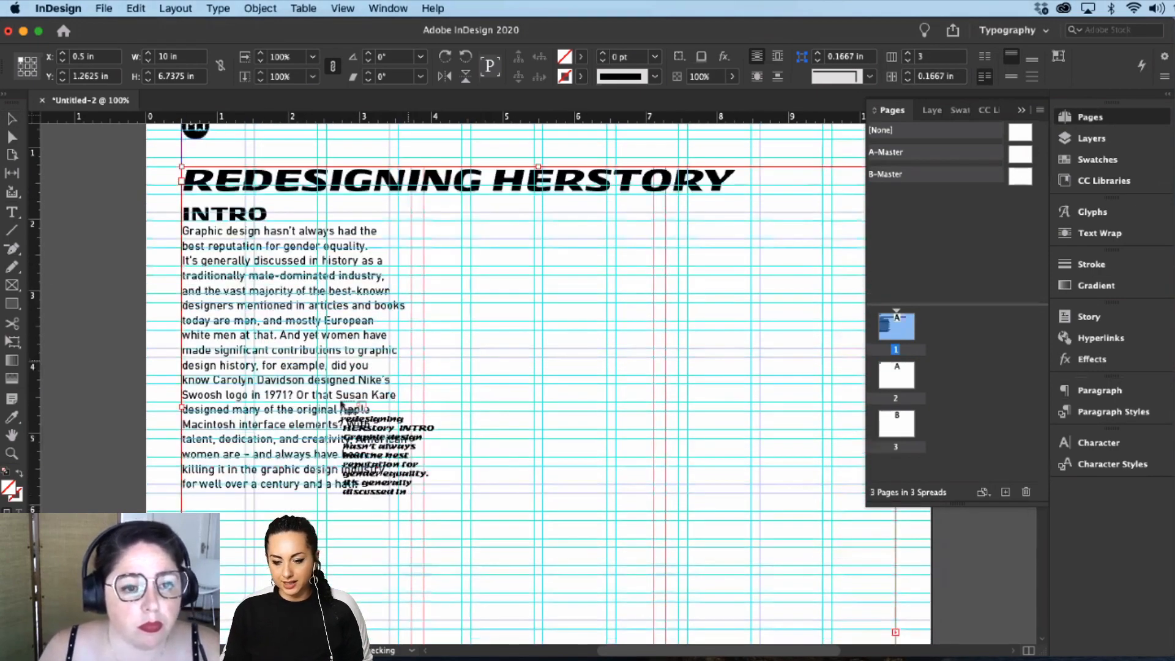
scroll(343, 407, down, 15)
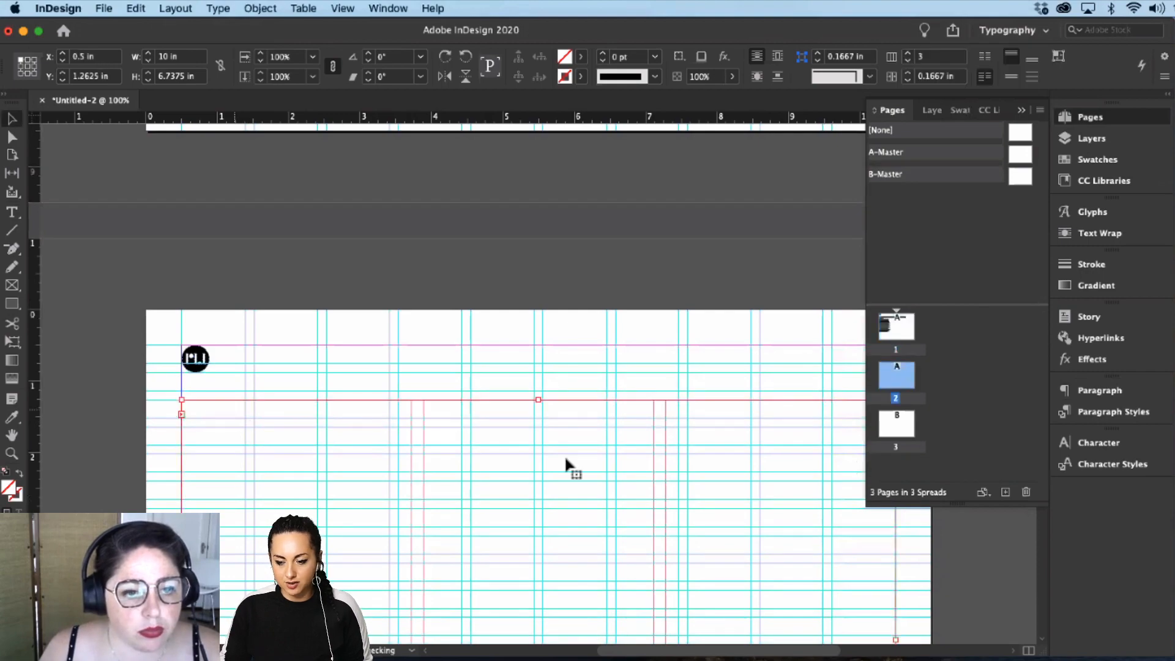
click(394, 463)
Step: Shorten the page 2 text frame to a height of 4.45 in so the WHY text spreads across all three columns
scroll(520, 257, down, 5)
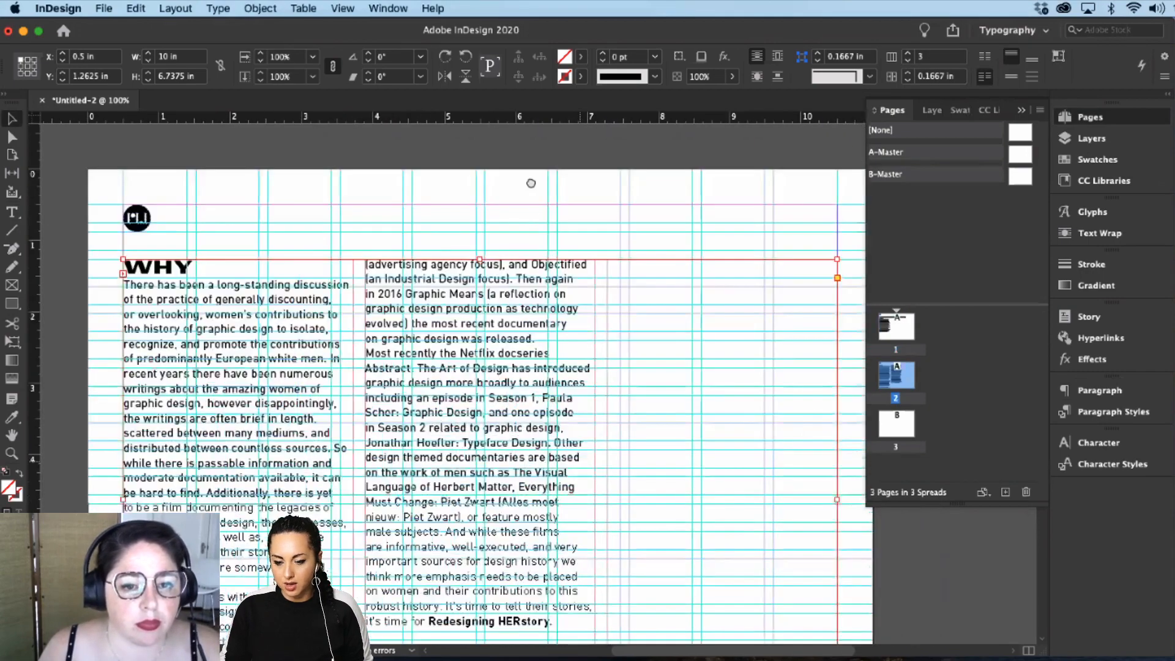
scroll(532, 245, down, 5)
scroll(325, 511, up, 5)
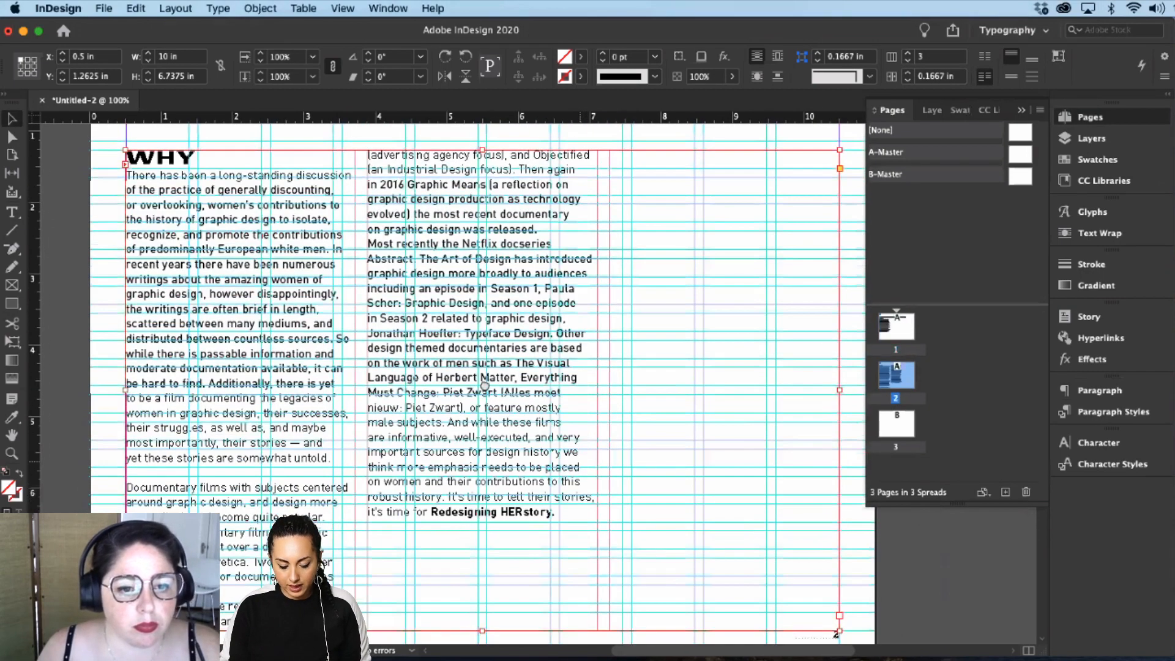
scroll(484, 433, down, 6)
drag(483, 433, 487, 375)
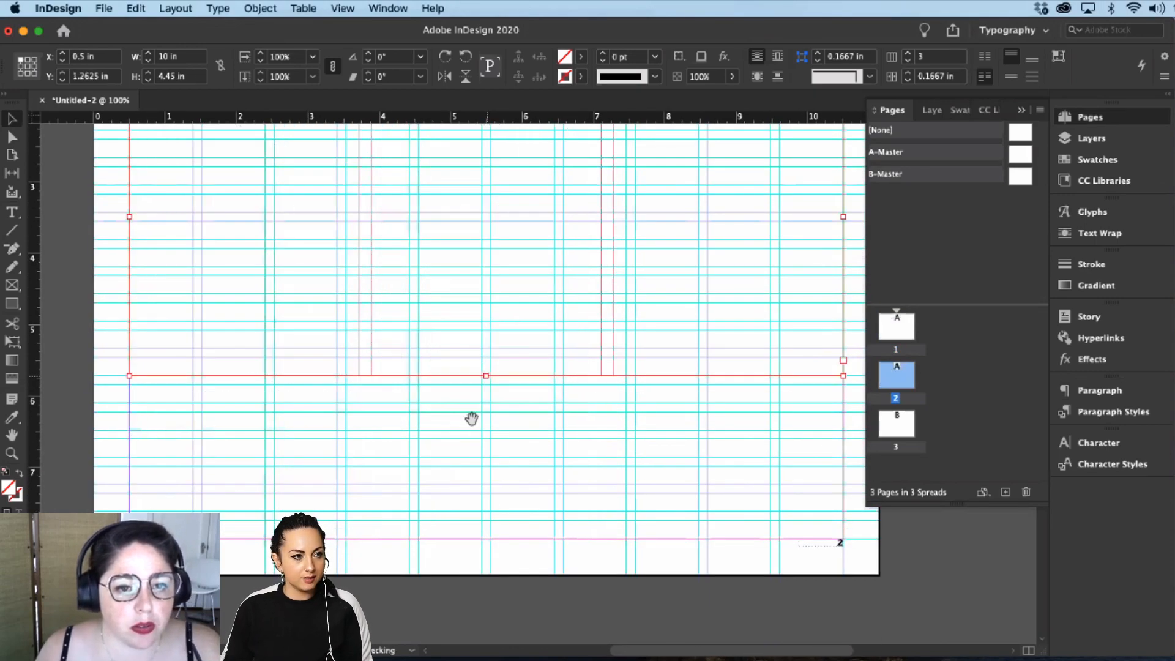
key(super+z)
scroll(443, 606, up, 1)
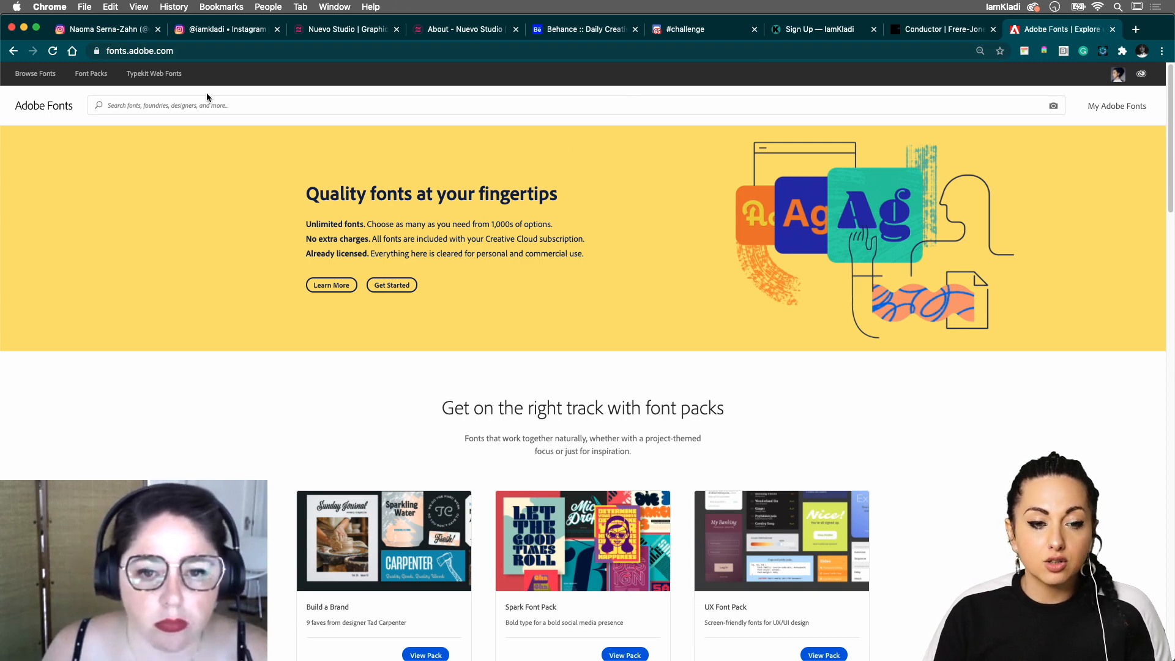
Step: Browse all font families on Adobe Fonts, try the large x-height filter and clear it again
click(43, 80)
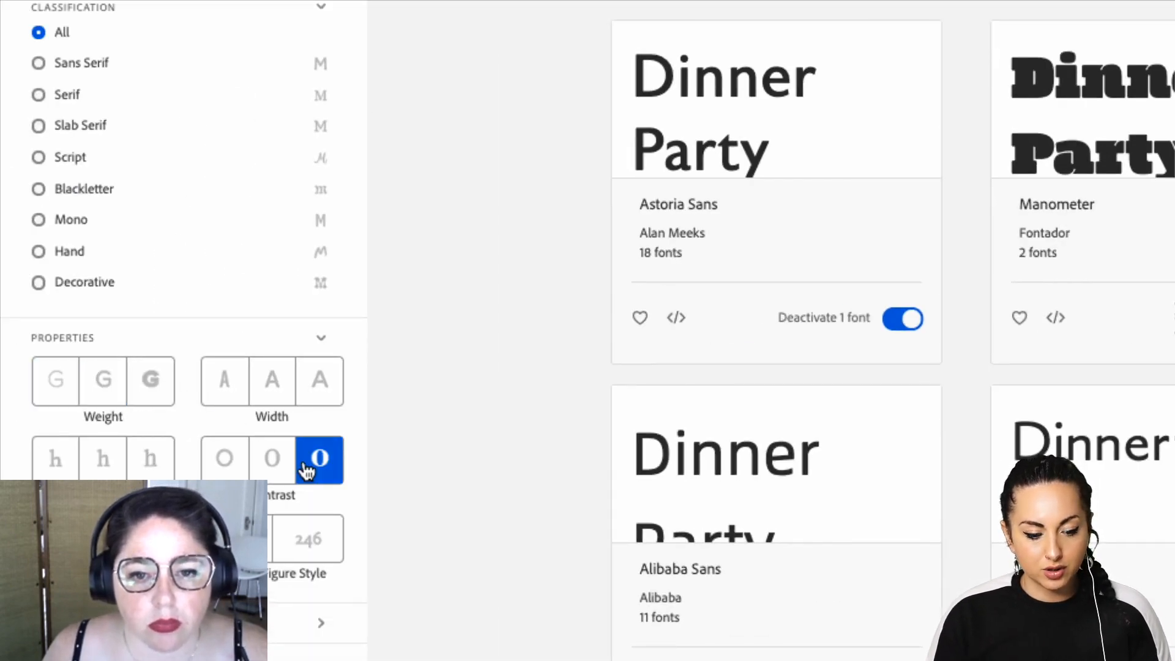
click(151, 458)
scroll(153, 465, down, 5)
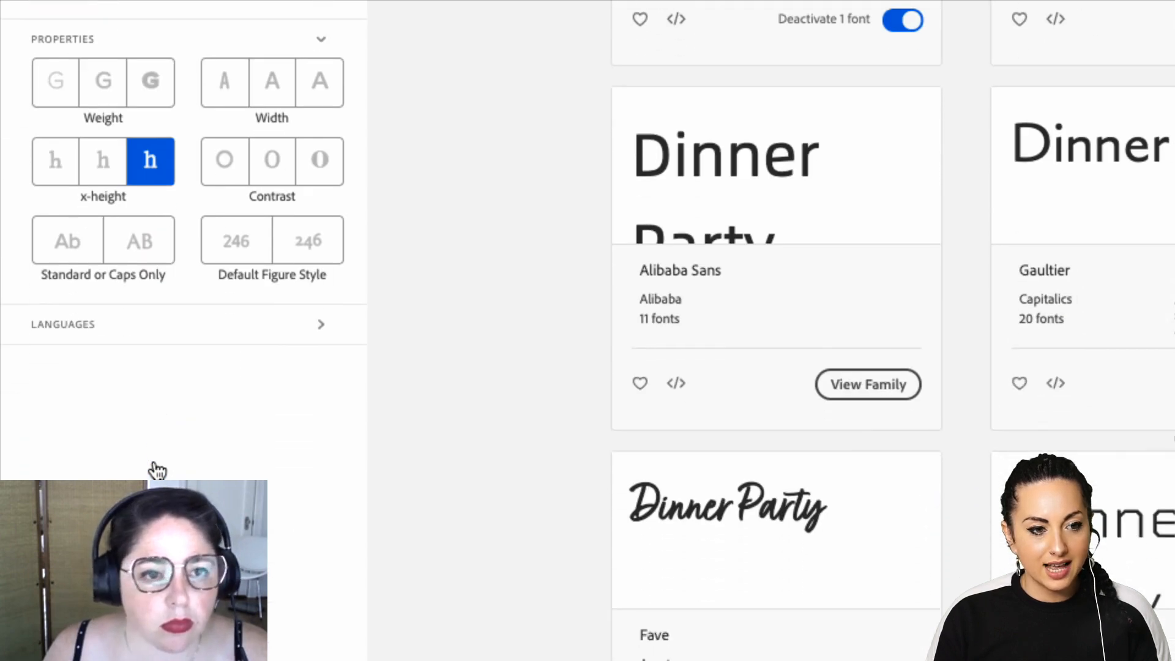
click(157, 470)
scroll(154, 469, up, 1)
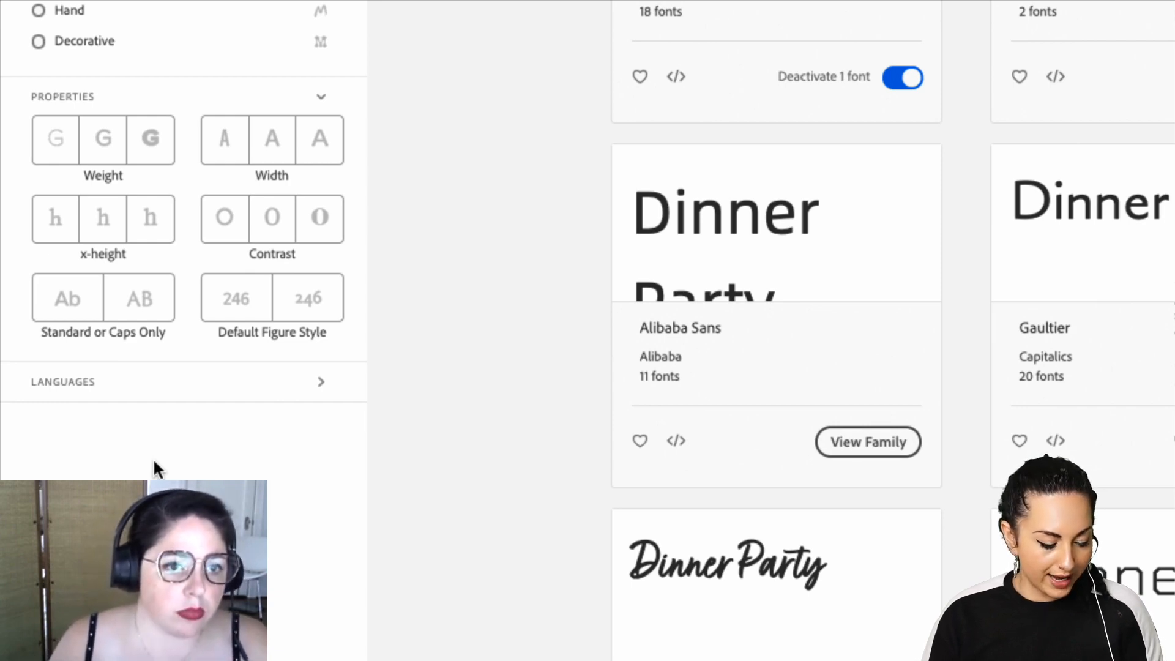
scroll(154, 462, up, 3)
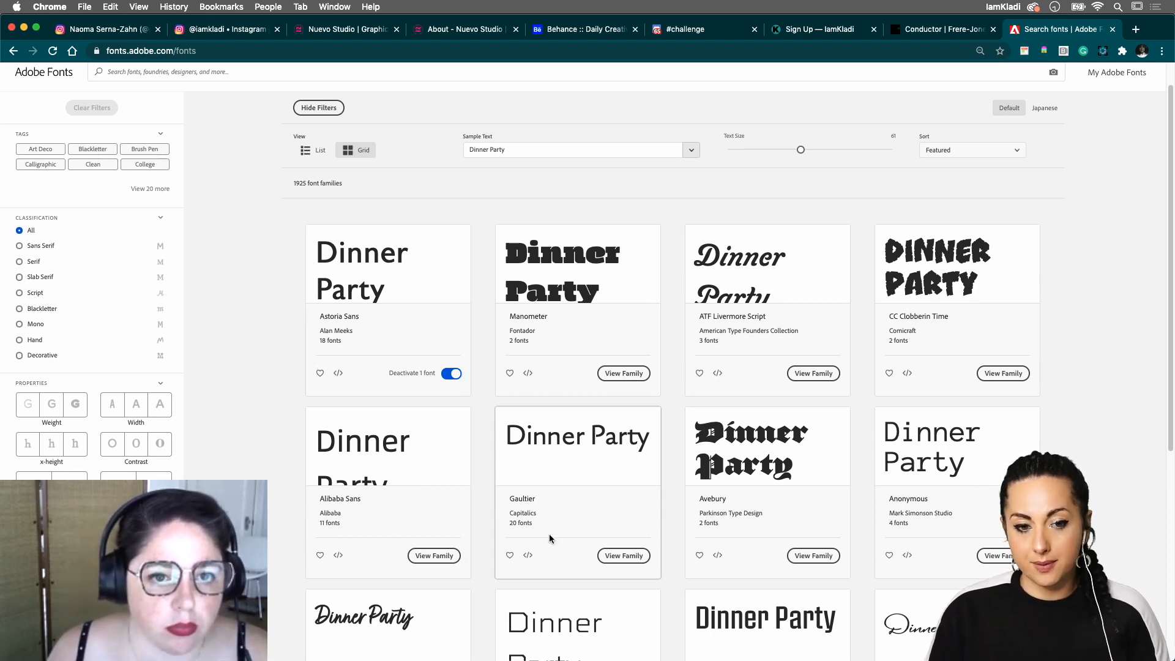
Step: Switch back to InDesign and set the middle-column passage from "have become quite popular" to "released" on page 2 in Arno Pro Italic
mouse_move(619, 658)
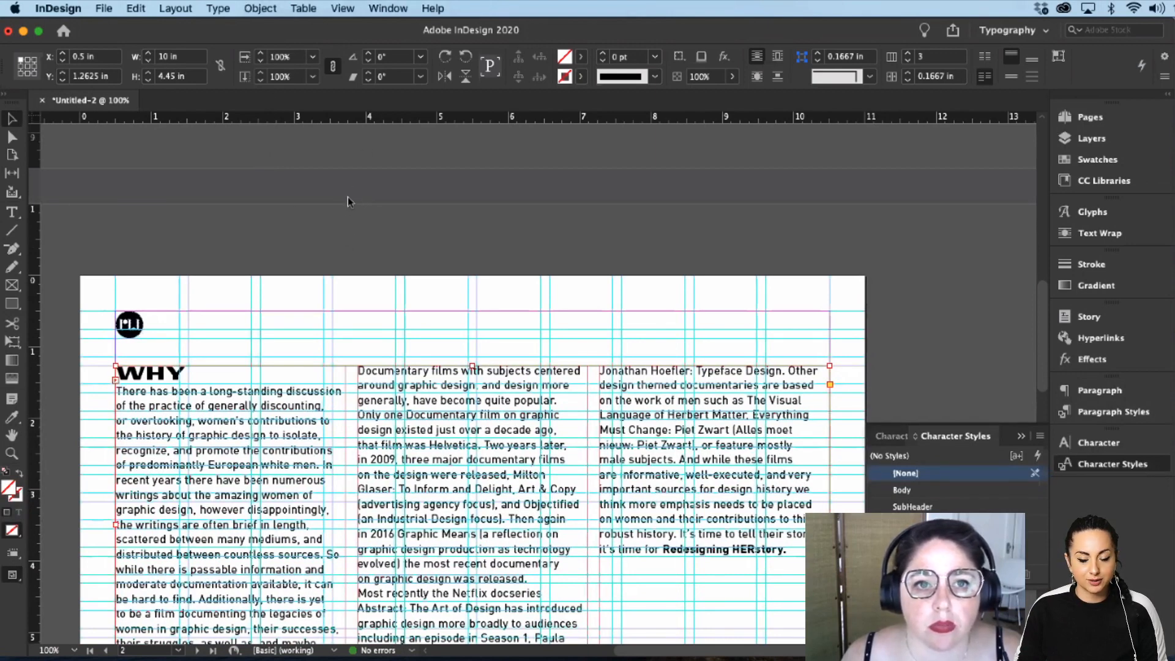
double_click(431, 419)
drag(426, 401, 482, 475)
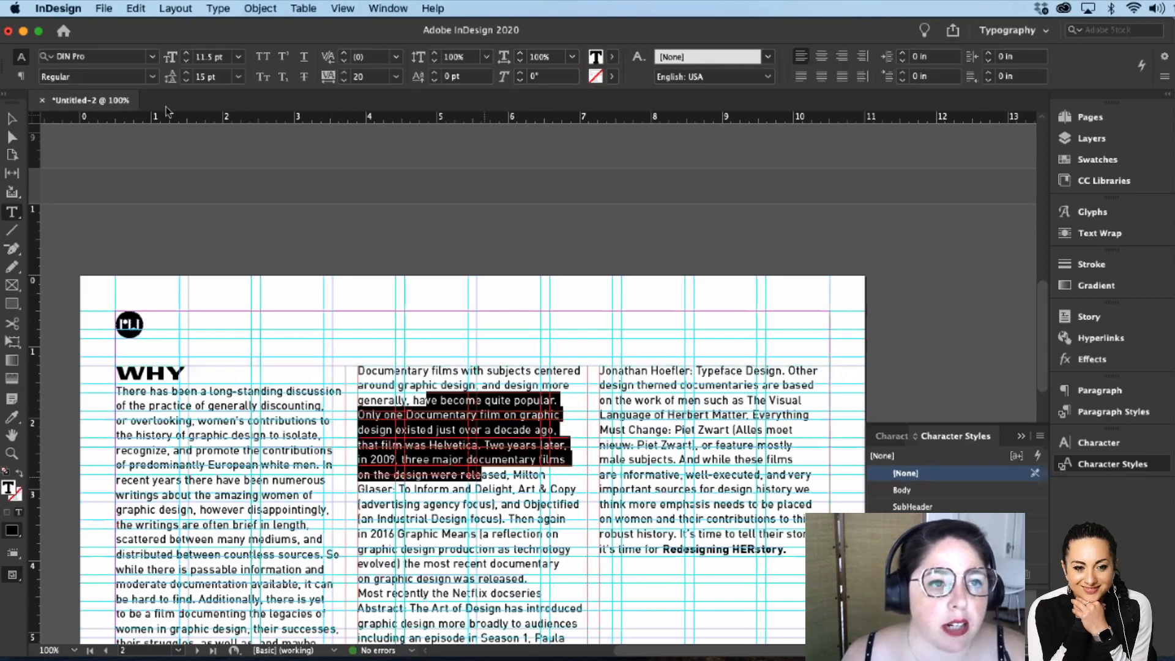
click(151, 58)
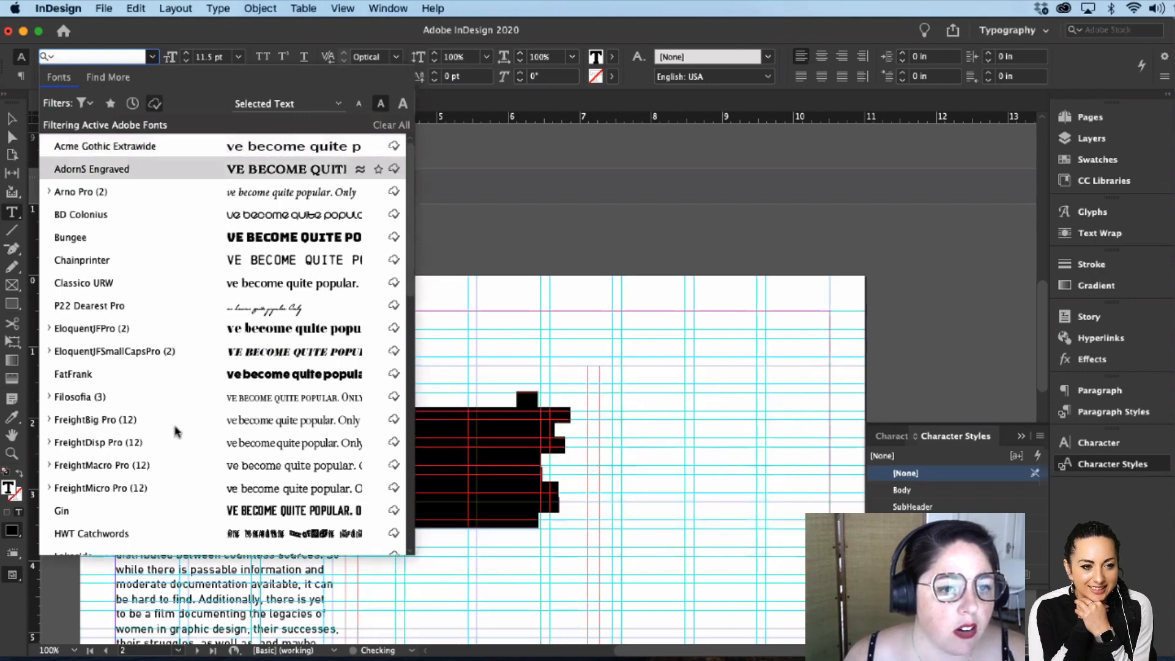
scroll(162, 377, down, 4)
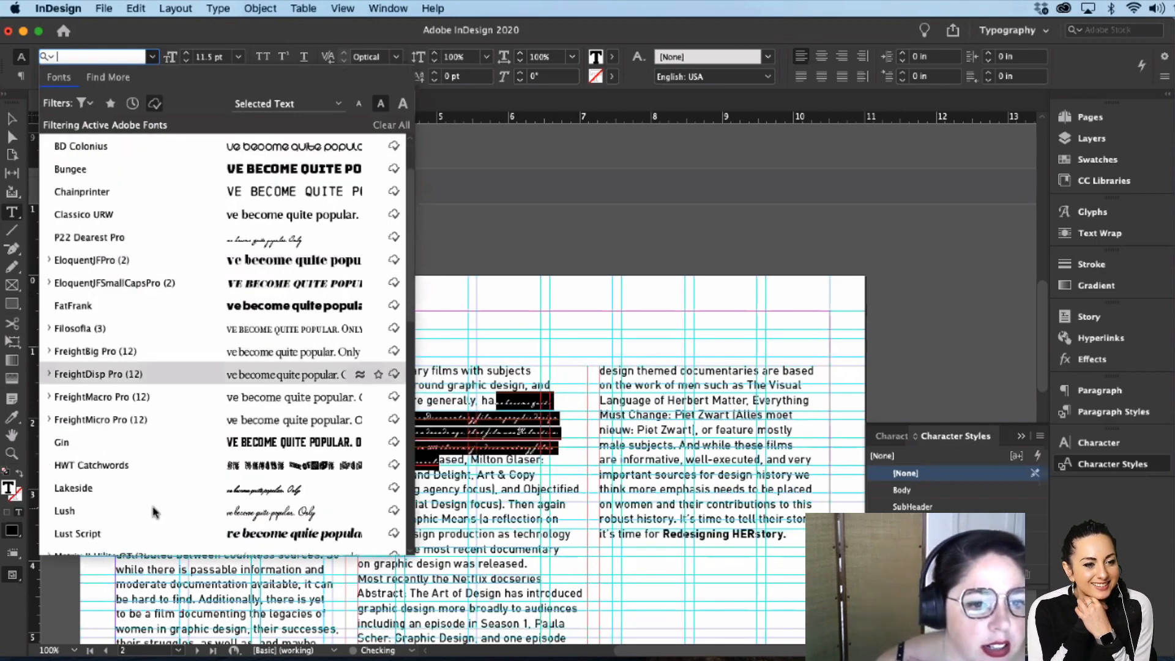
scroll(142, 441, down, 6)
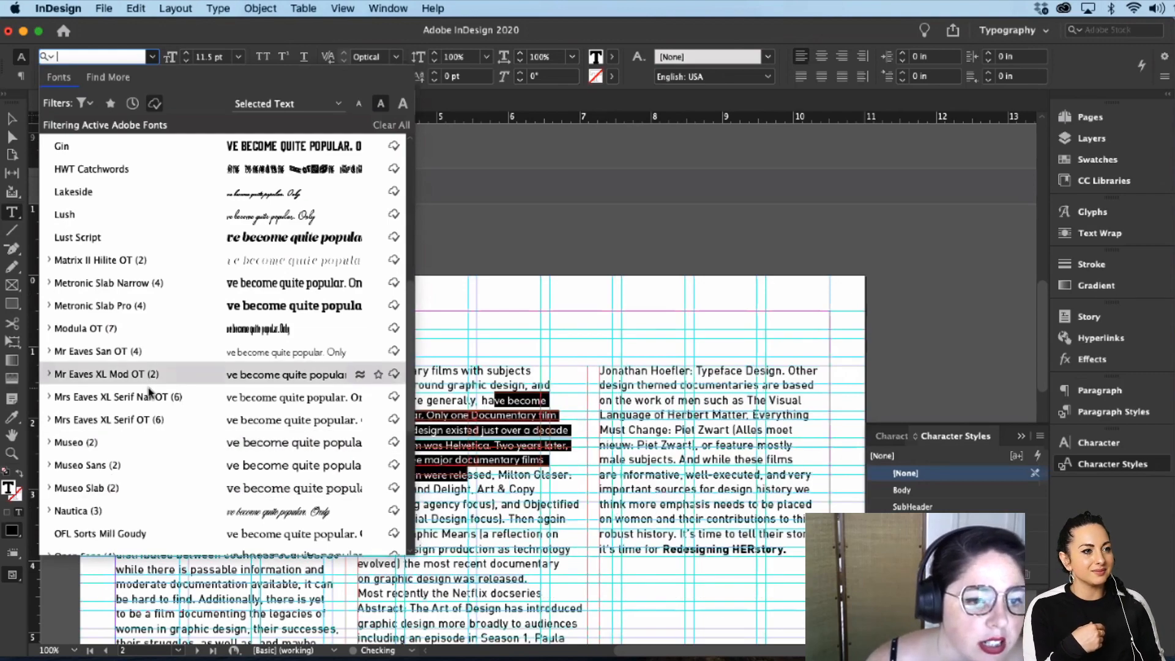
scroll(140, 384, down, 6)
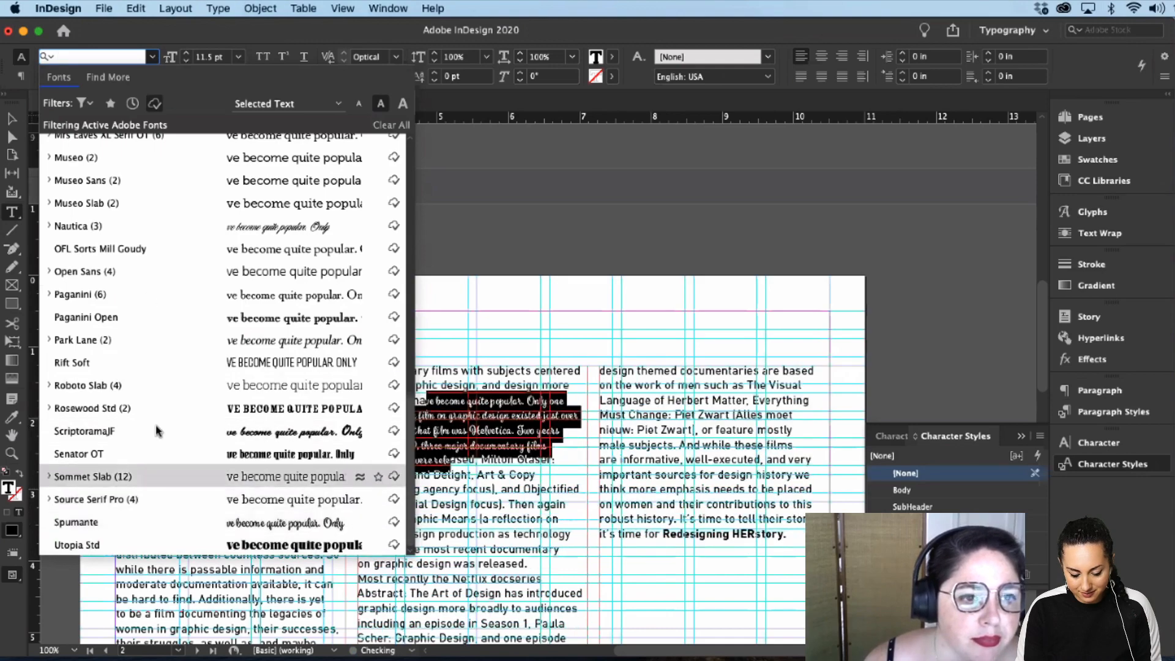
scroll(162, 343, up, 10)
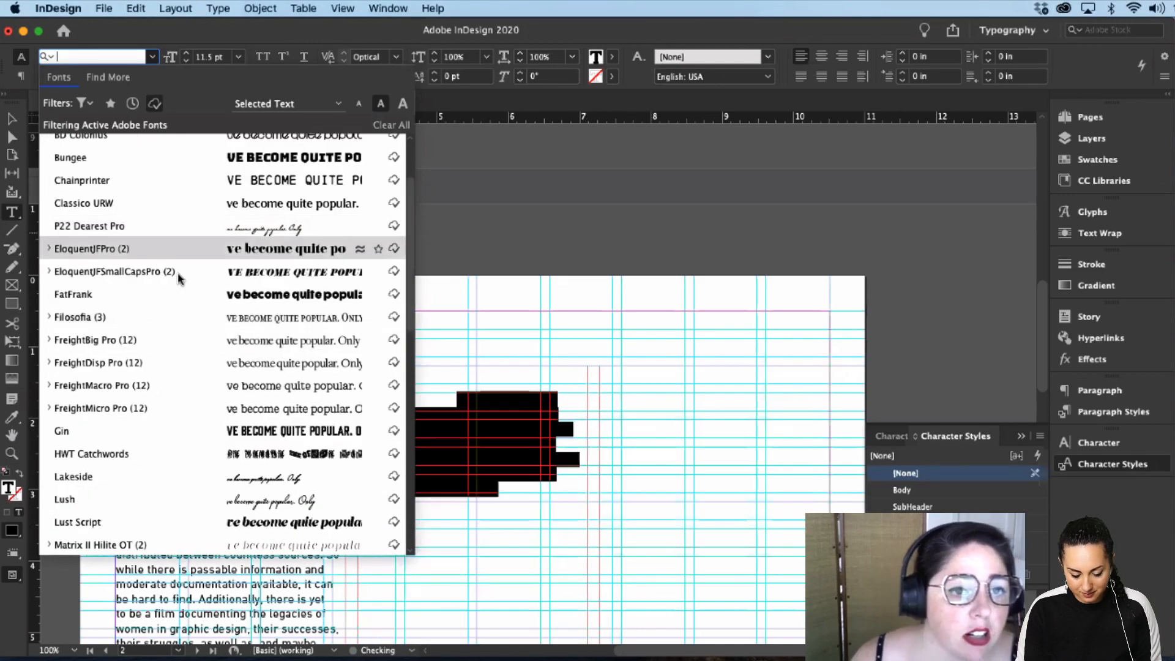
scroll(174, 269, up, 2)
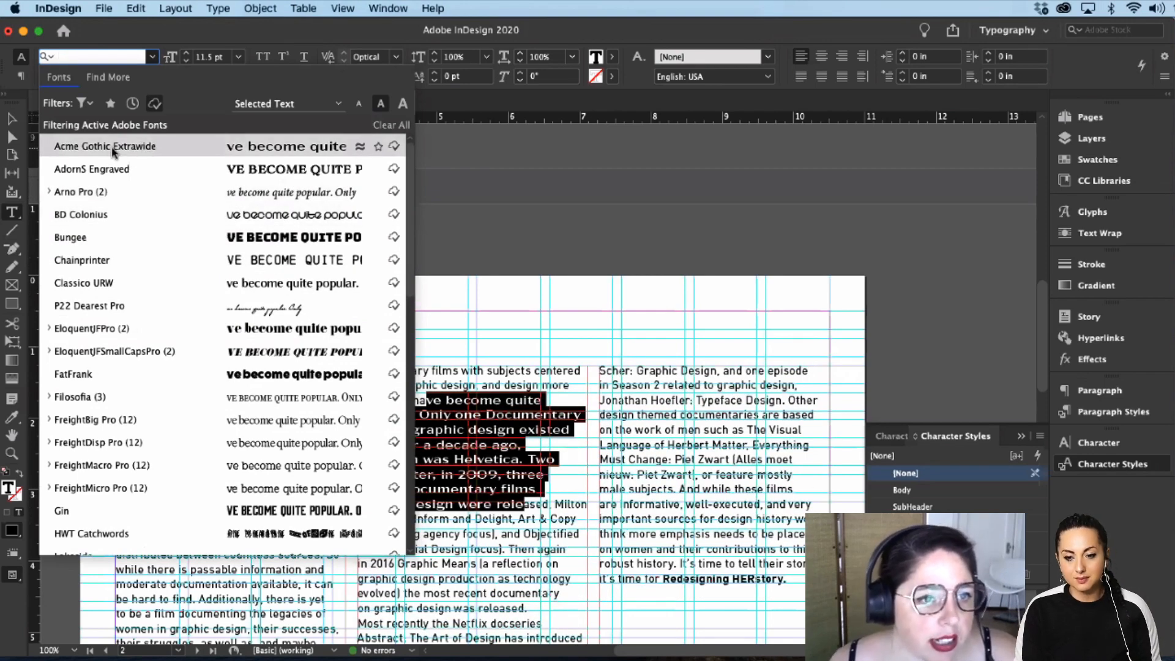
click(49, 191)
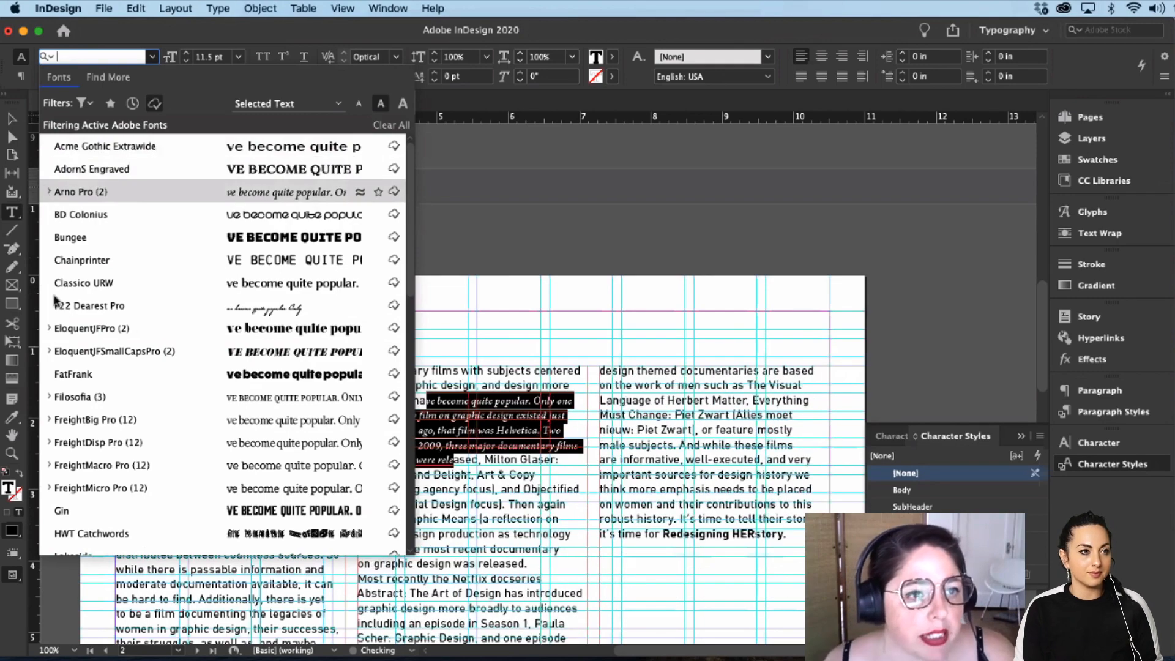
key(Down)
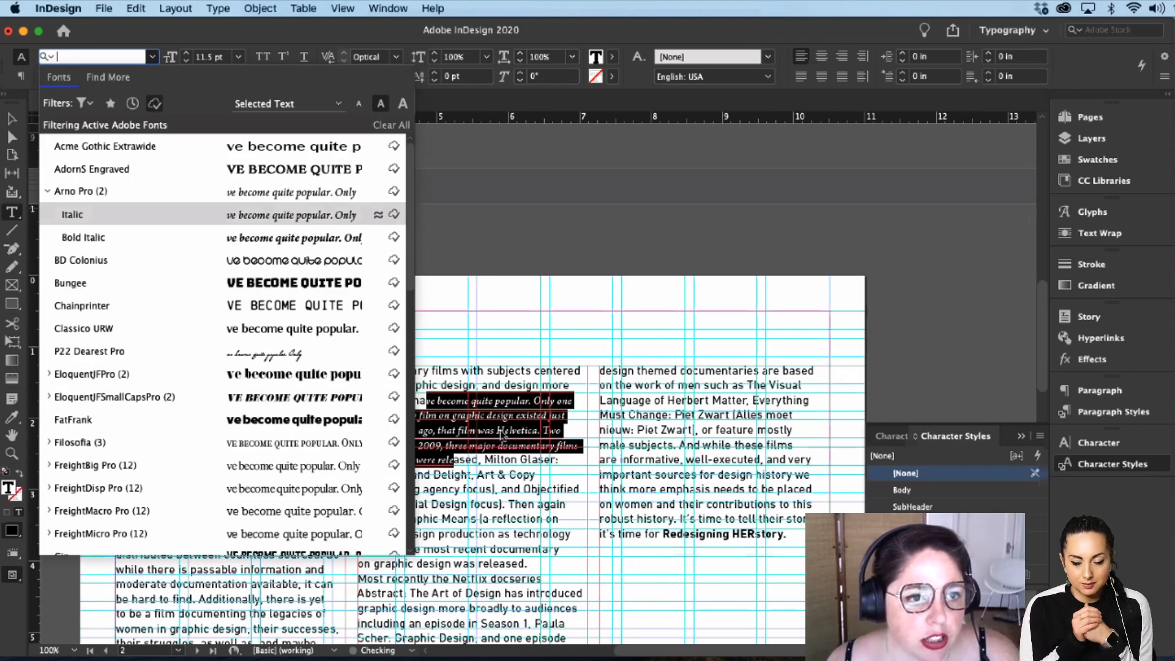
key(Return)
click(480, 456)
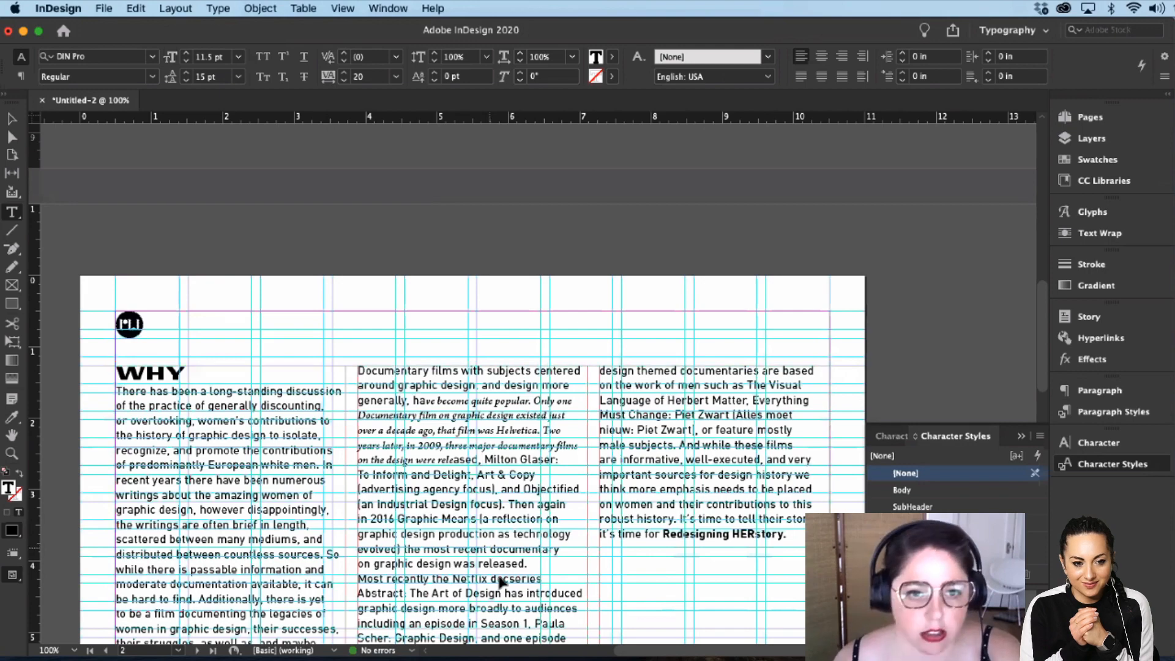
Step: Apply the Body character style to the italic passage and match it to the surrounding text with the Eyedropper
key(super+equal)
key(super+equal)
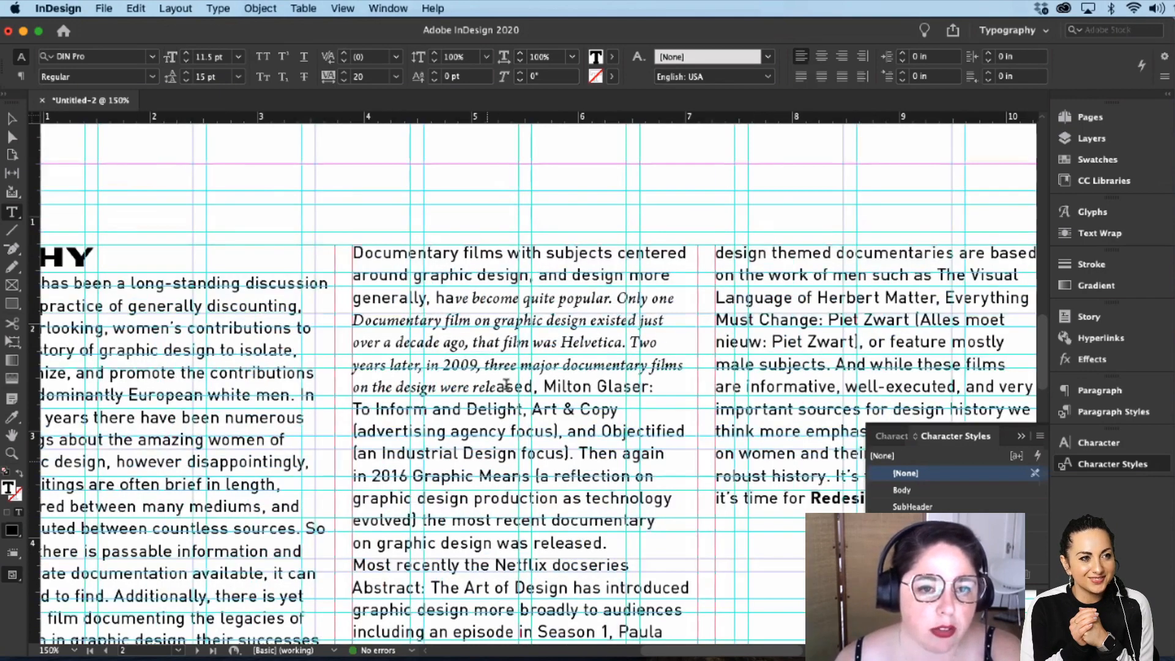
key(super+equal)
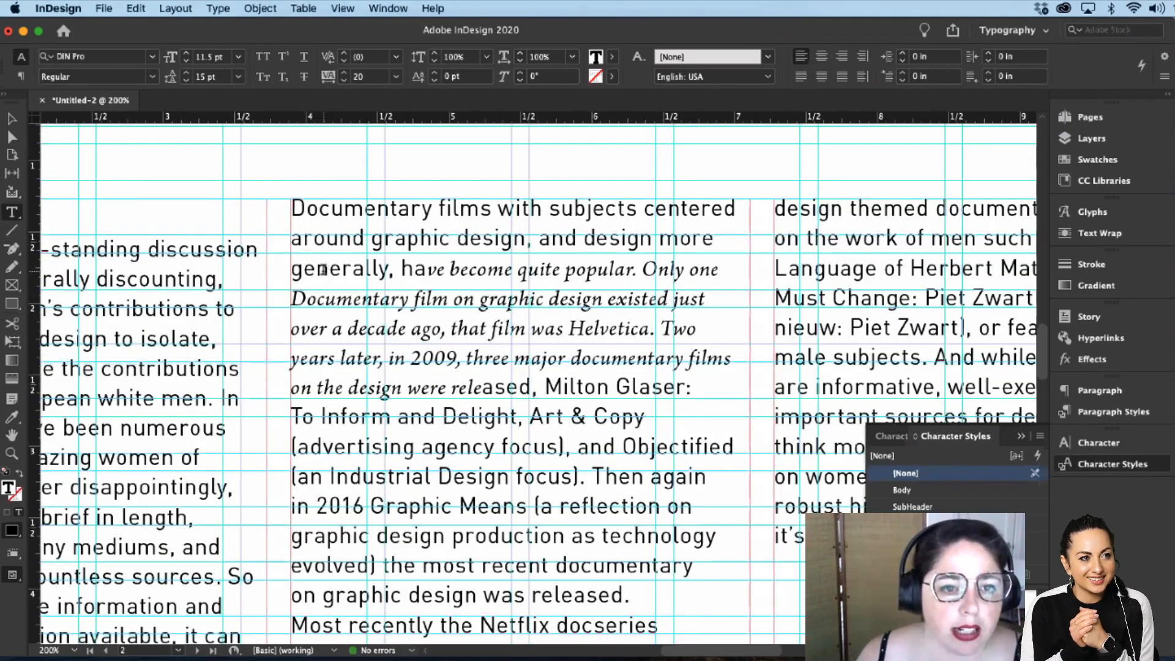
drag(428, 268, 485, 376)
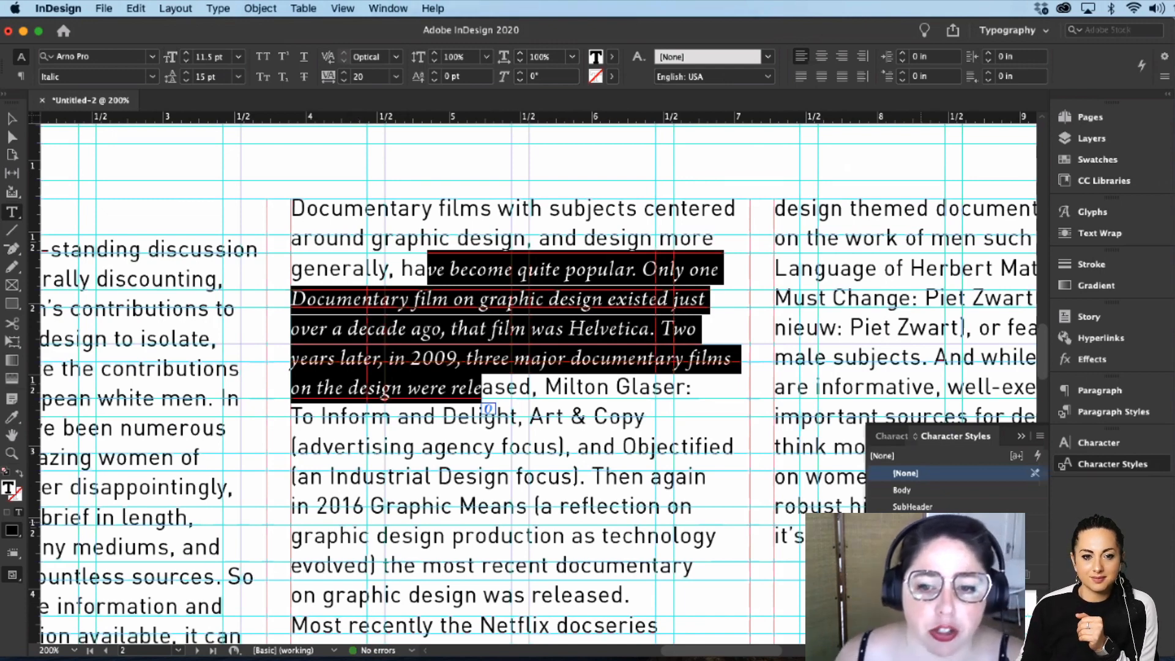
click(910, 493)
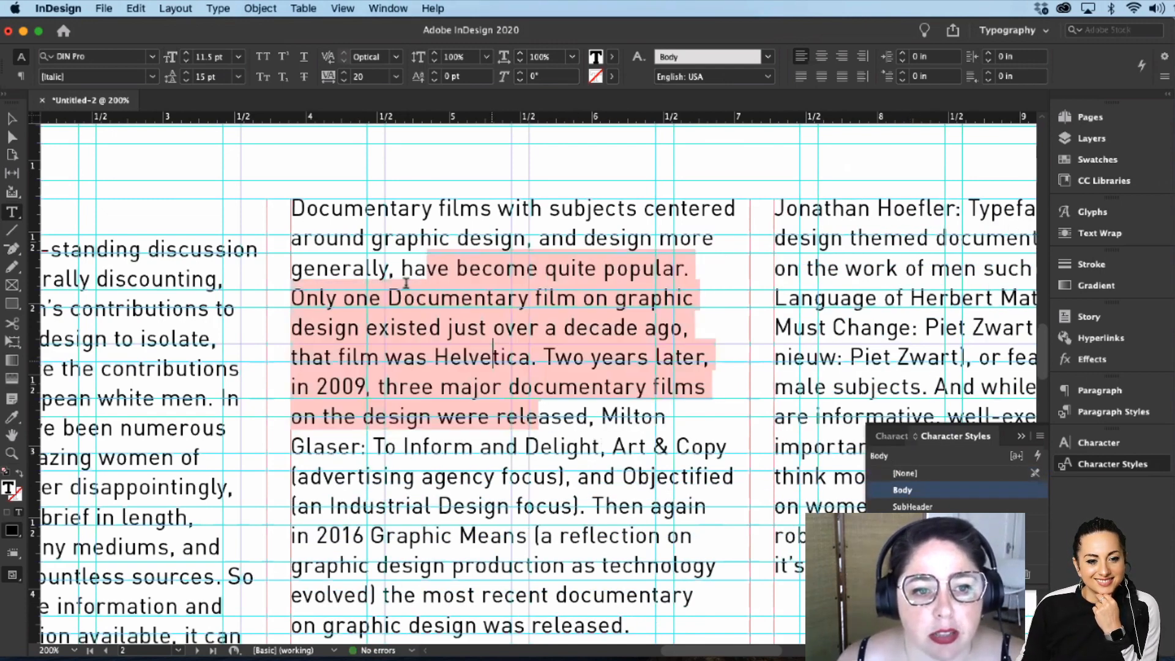
drag(562, 418, 330, 272)
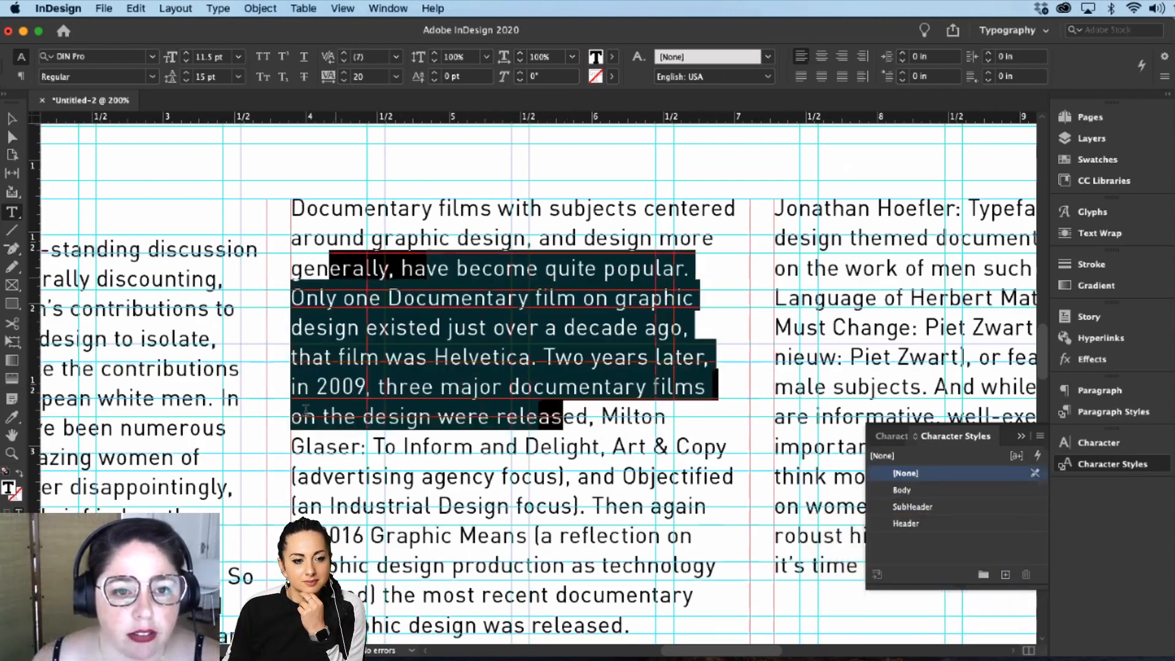
click(12, 418)
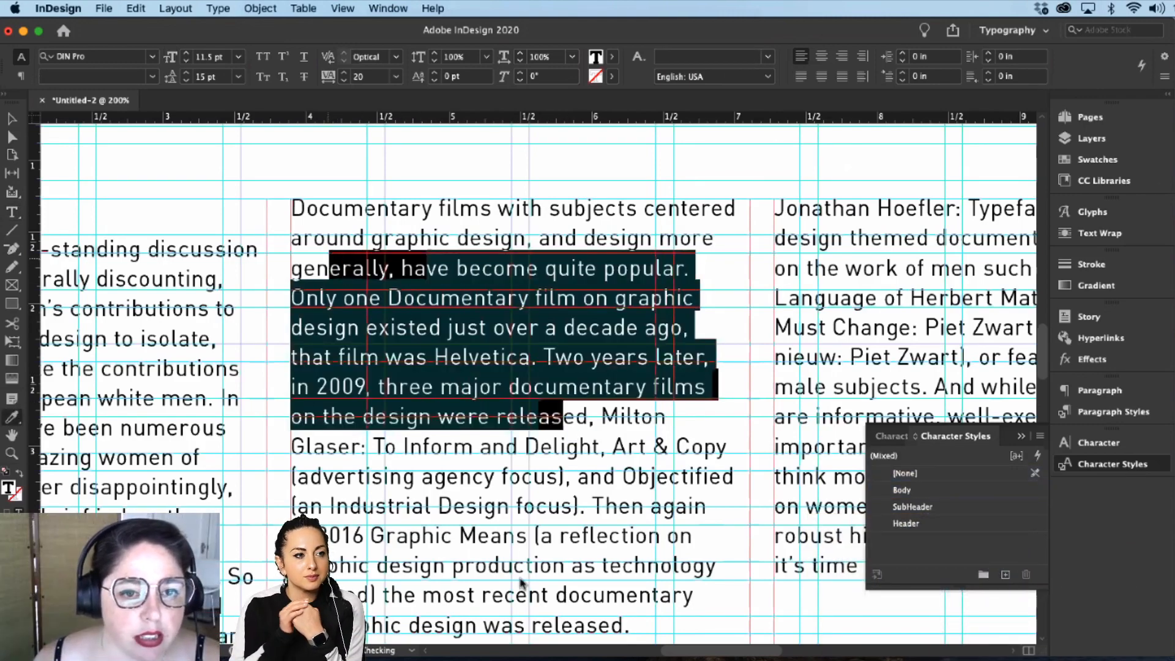
click(330, 254)
click(11, 121)
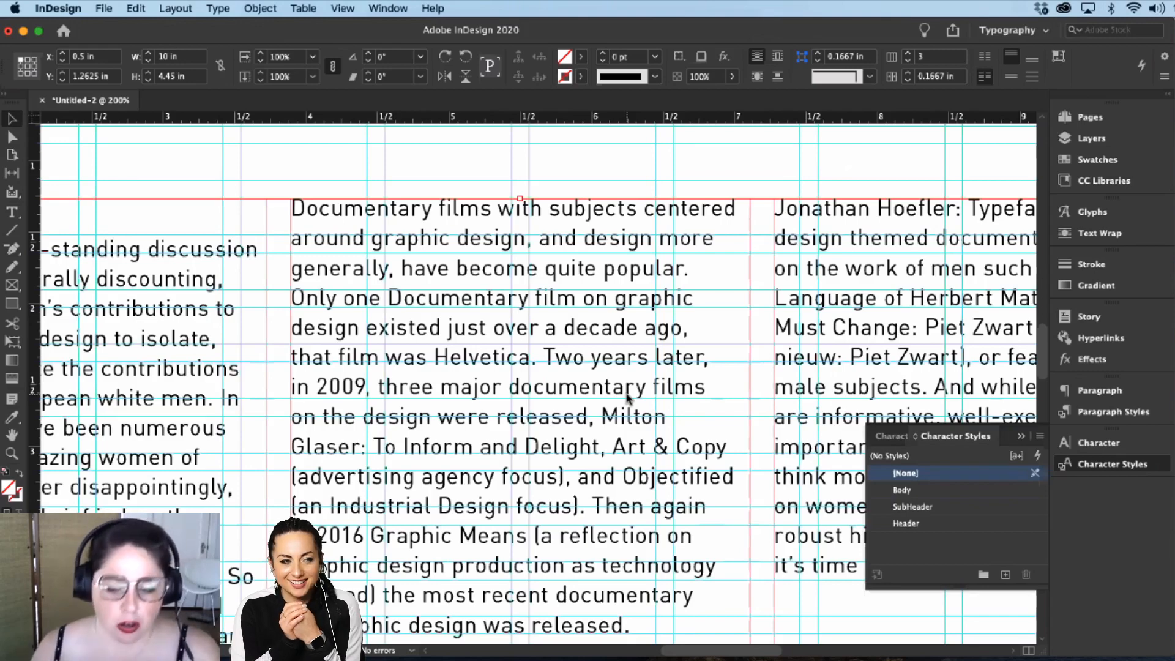
Step: Examine the three-column WHY text with guides hidden in preview, then with them shown again
key(super+minus)
key(super+minus)
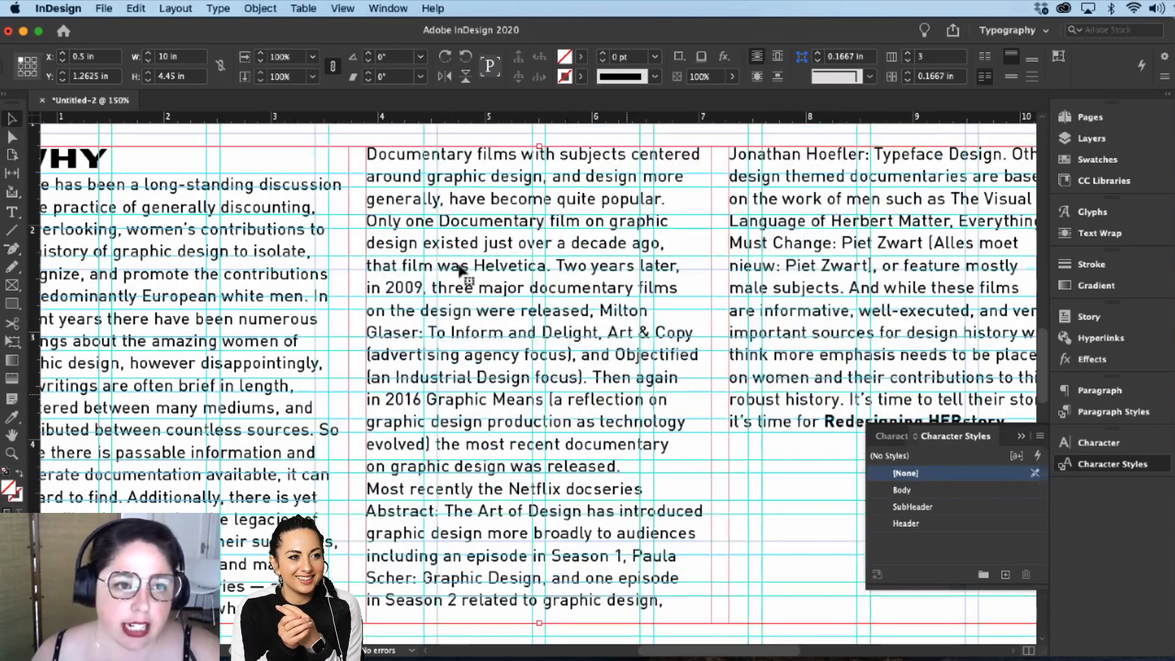
scroll(325, 166, up, 3)
scroll(325, 165, right, 3)
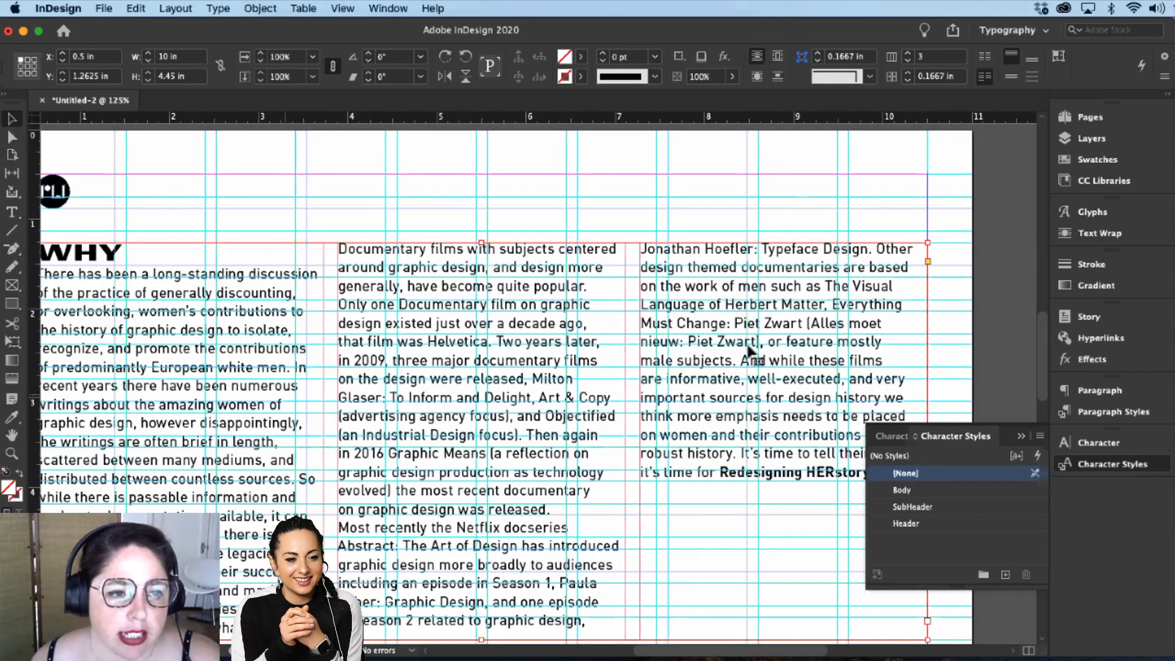
key(w)
scroll(417, 408, left, 10)
scroll(417, 408, down, 2)
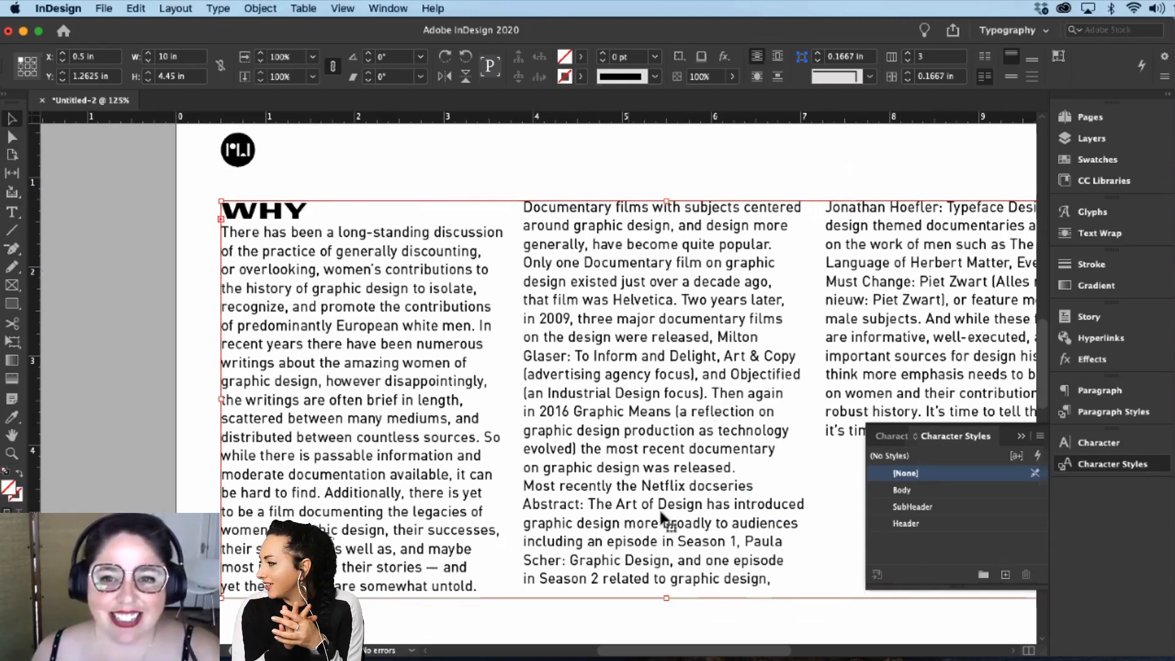
key(w)
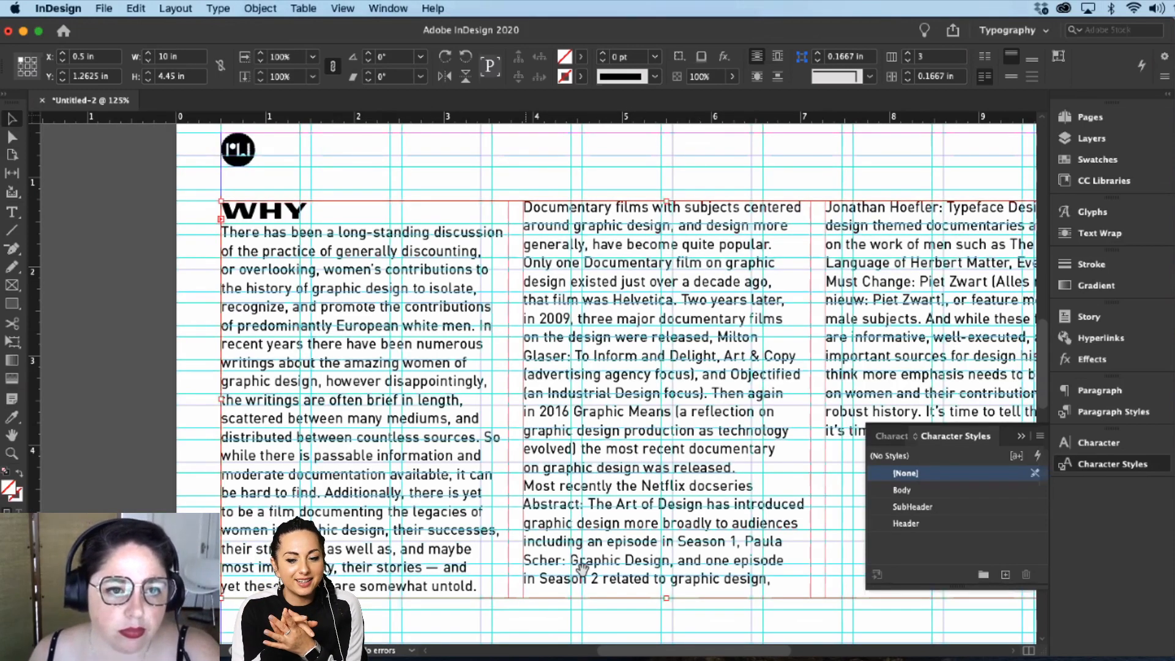
Step: Move the WHY text frame down the page to a Y position of 3.55 in
scroll(560, 373, down, 5)
scroll(554, 367, down, 5)
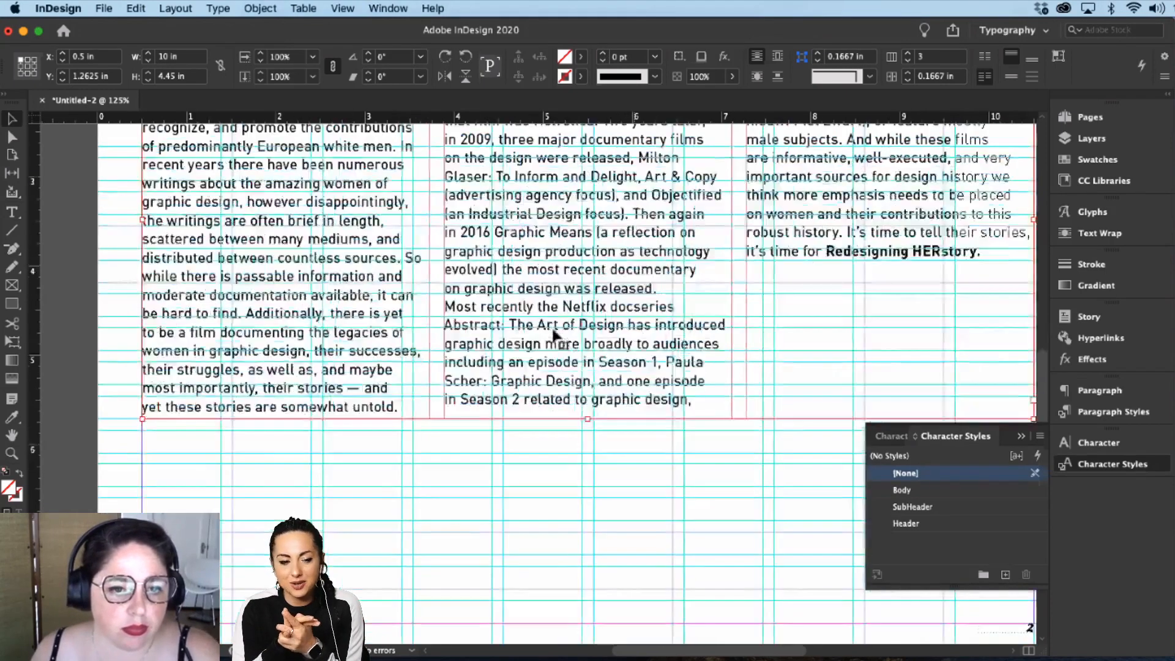
drag(551, 398, 552, 554)
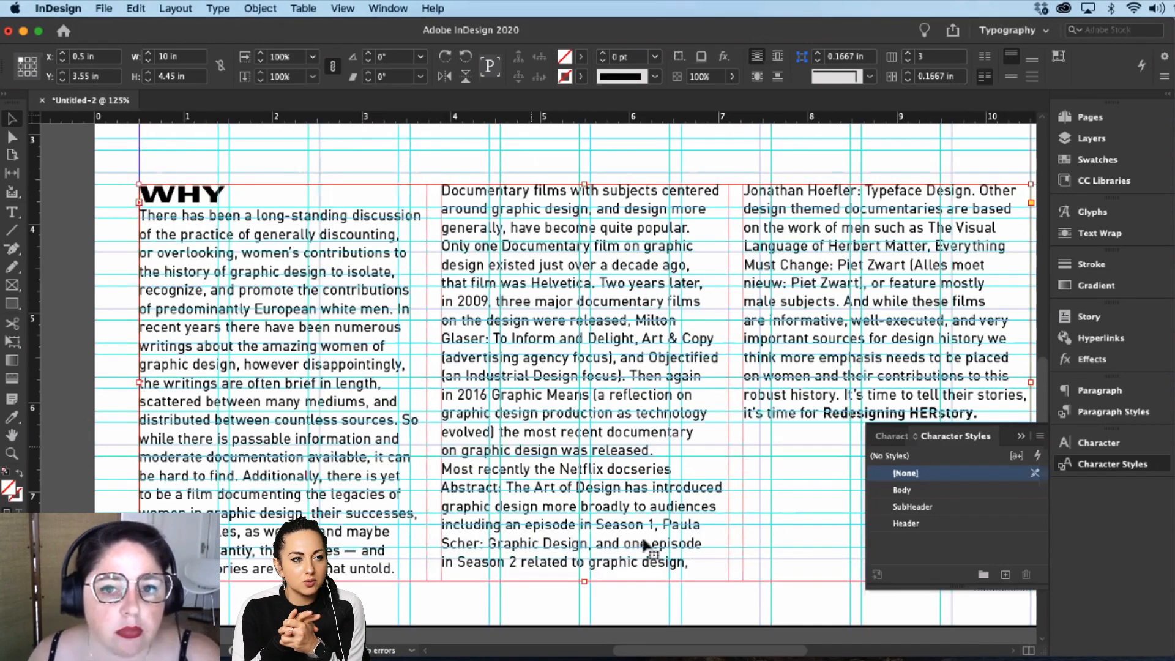
Step: Insert blank lines before "Most recently the Netflix docseries" to push that paragraph into the third column
double_click(453, 488)
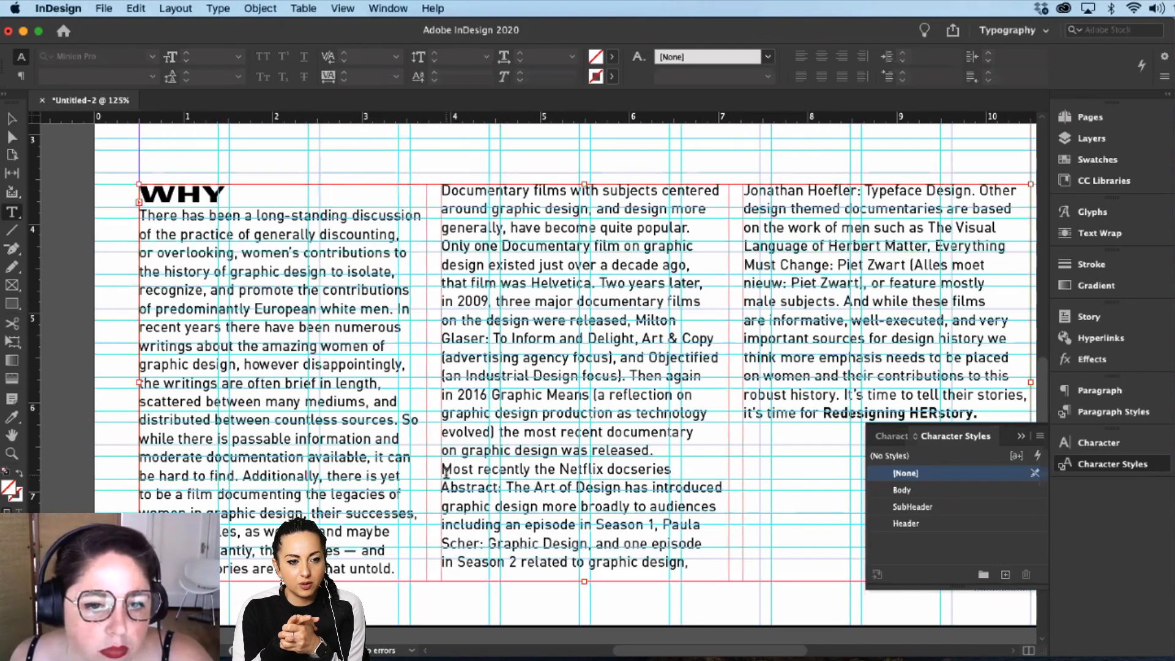
click(446, 473)
key(Return)
key(Return)
key(Return)
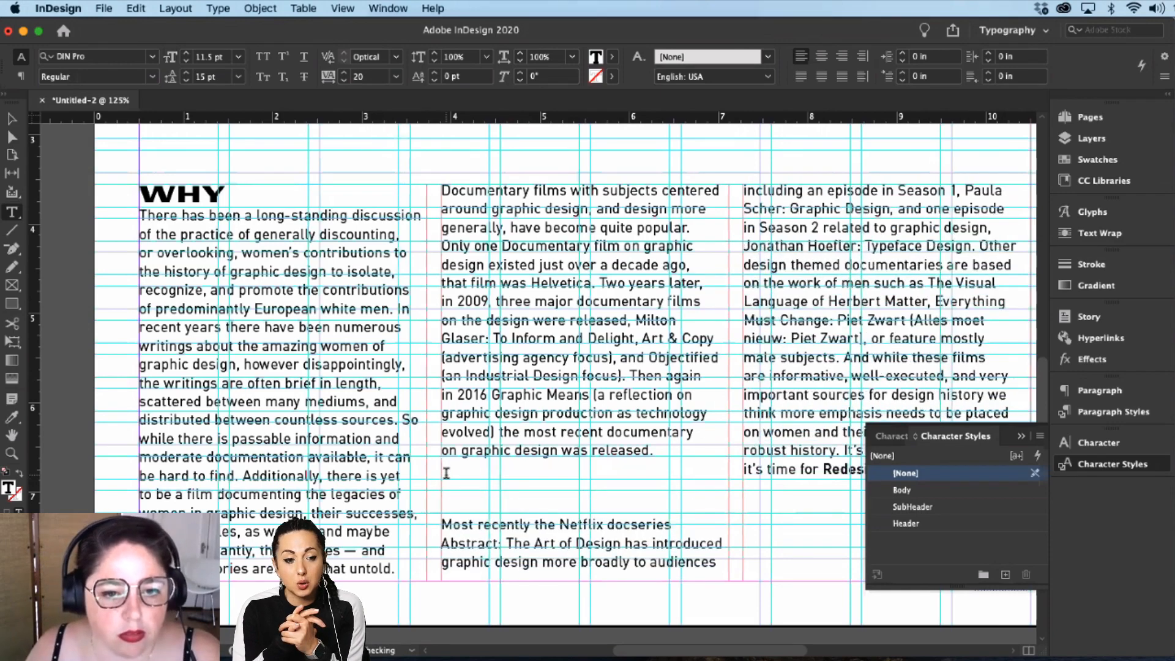
key(Return)
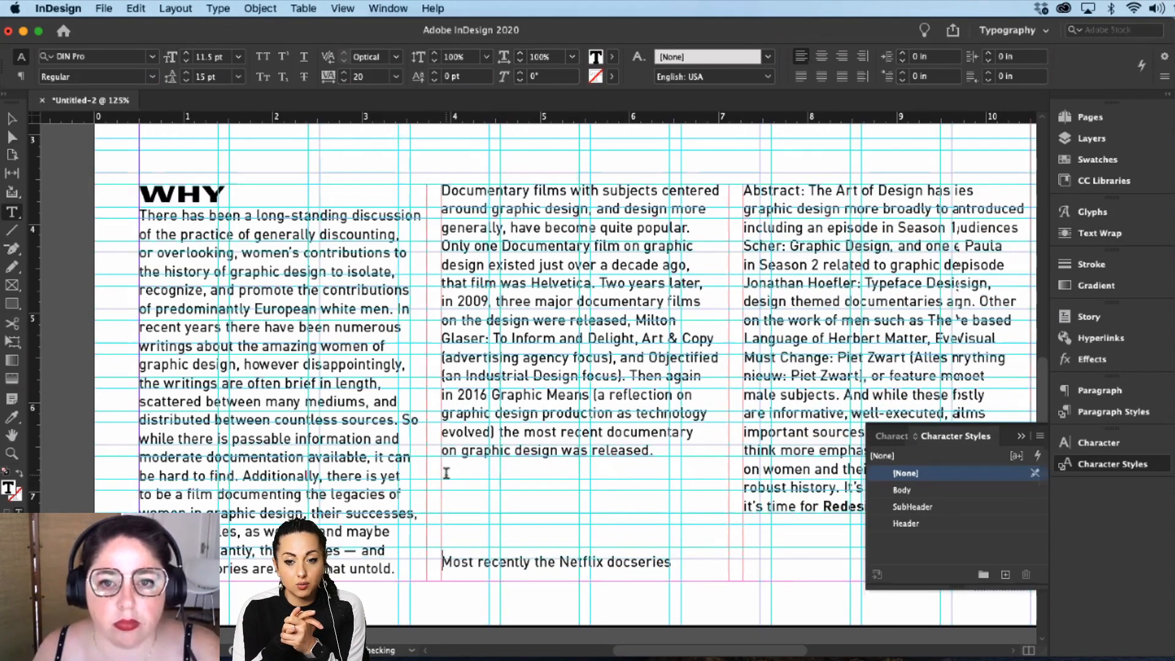
key(Return)
key(Escape)
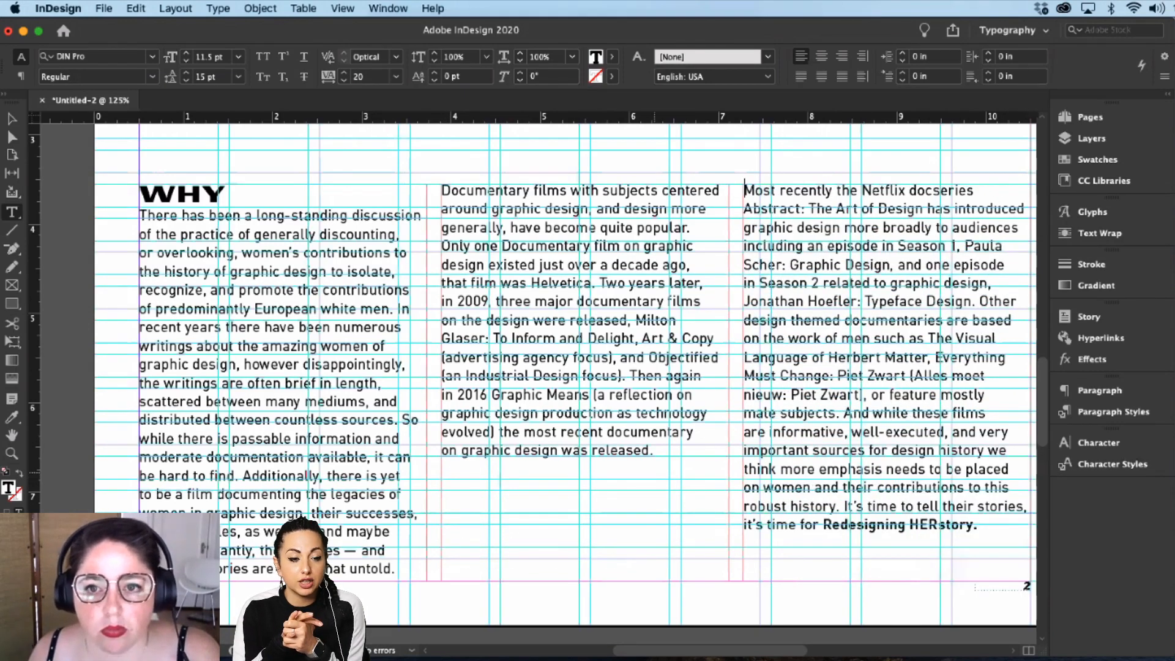
key(Escape)
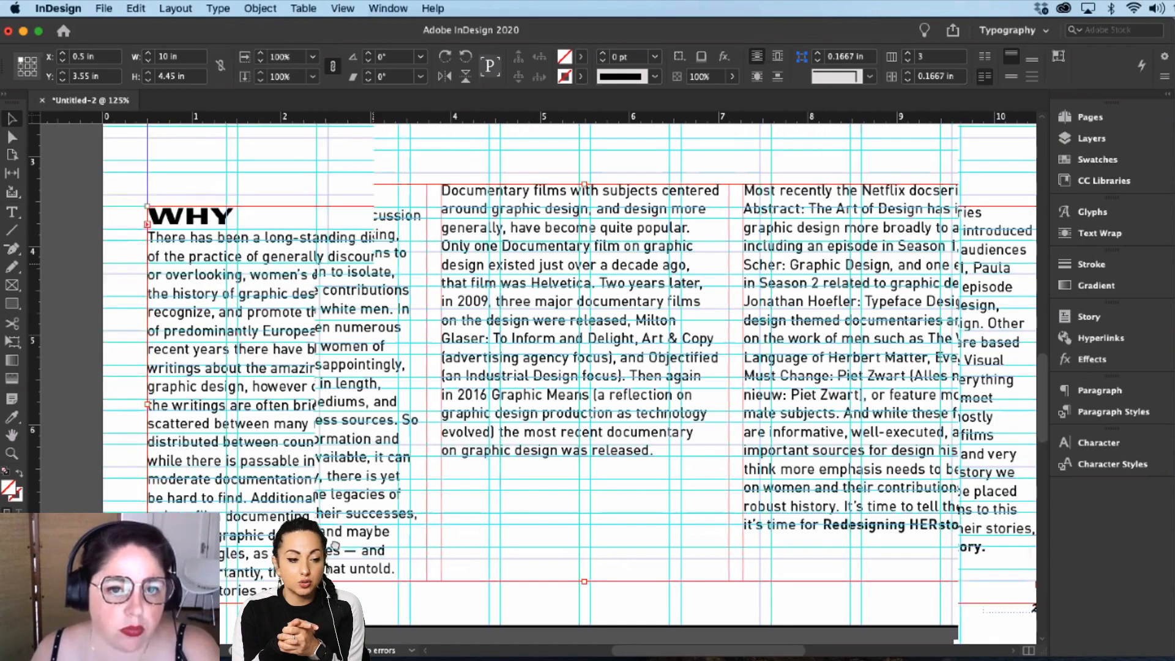
Step: Add two blank lines above the INTRO subheading on the first page to separate it from the title
scroll(425, 270, up, 10)
scroll(470, 385, up, 15)
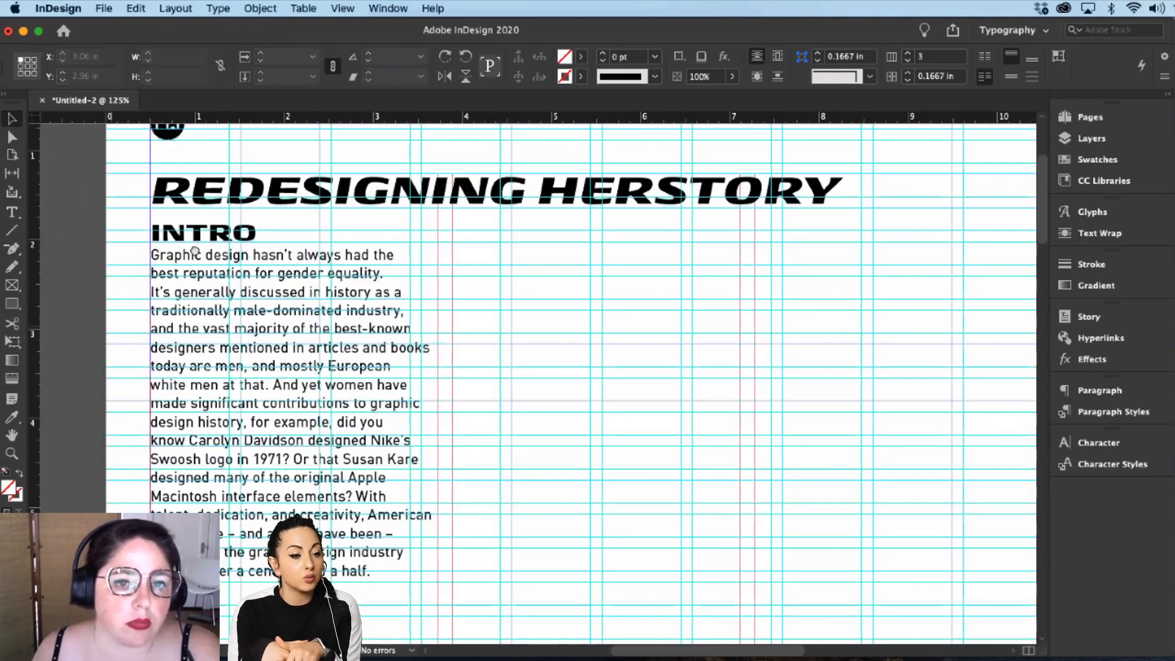
scroll(215, 306, down, 3)
scroll(239, 306, up, 4)
key(t)
click(145, 222)
click(146, 222)
key(Return)
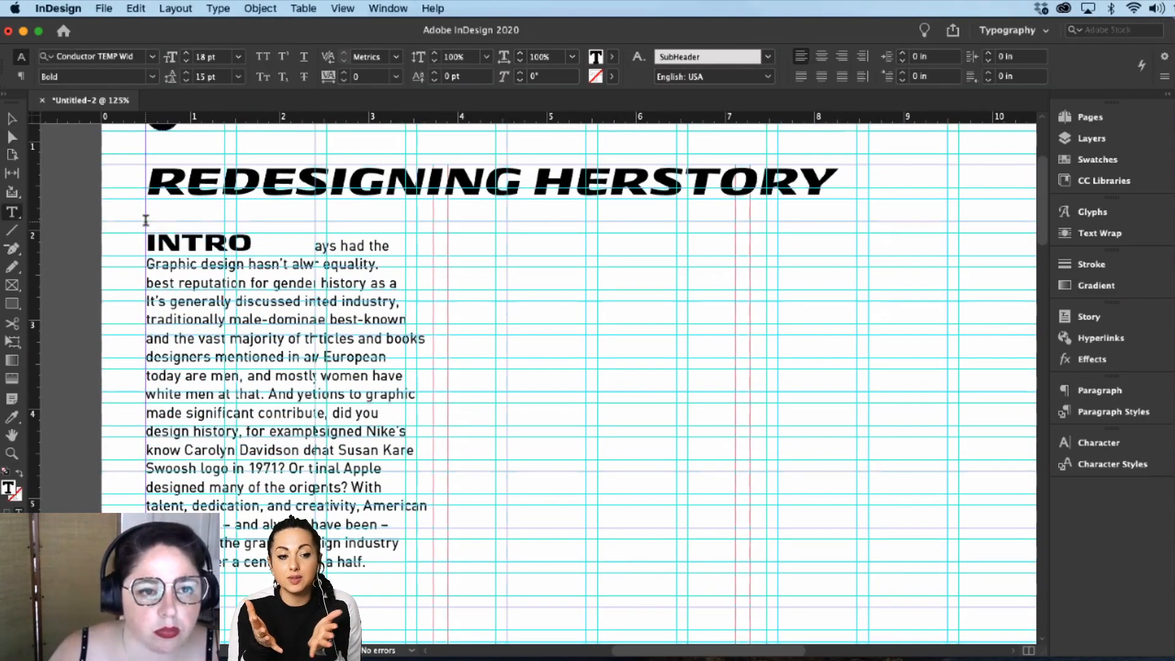
key(Return)
Step: Set the leading of the INTRO subheading line to 13 pt
key(shift+Down)
key(Left)
key(shift+Down)
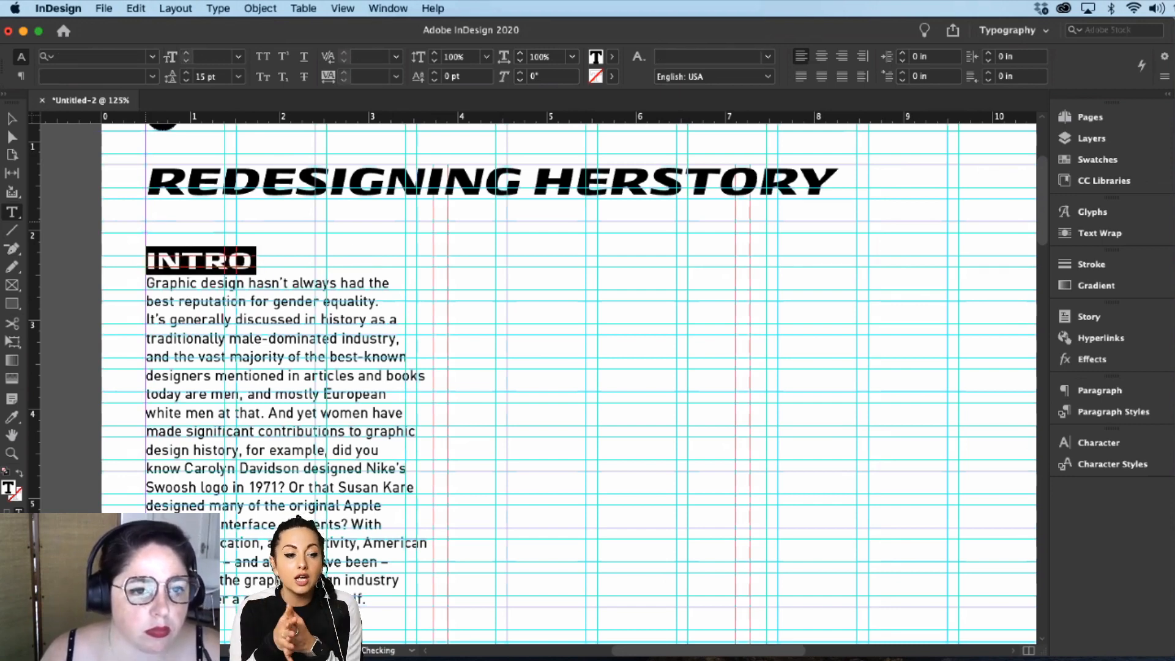
key(Left)
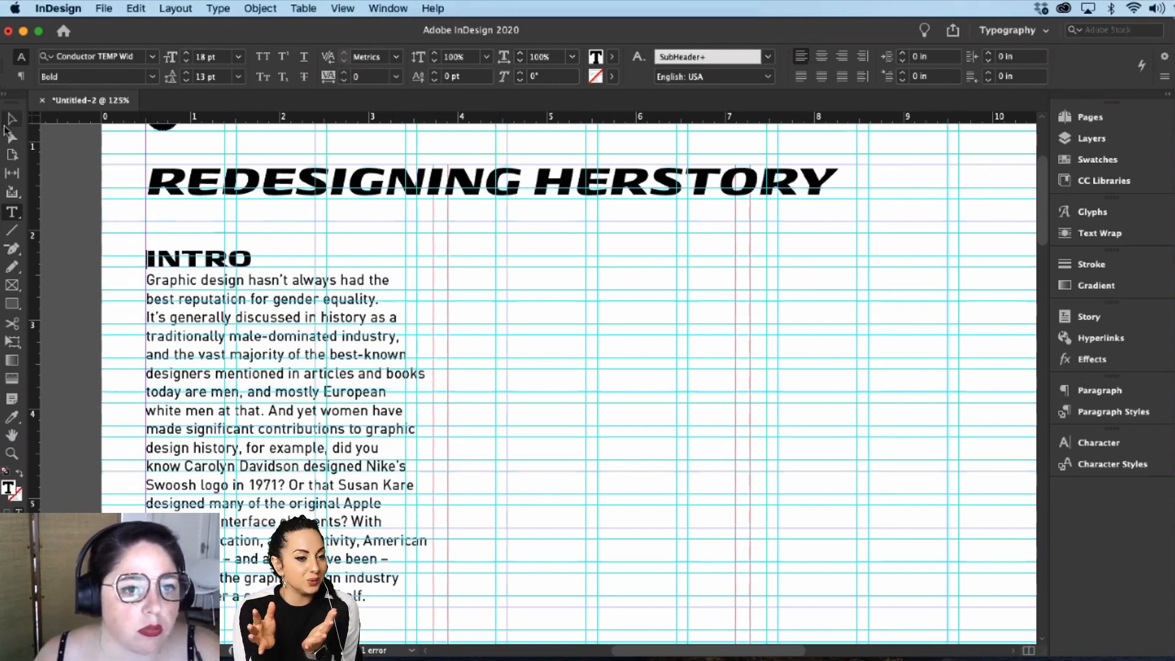
click(5, 126)
Step: Check the text layout of both pages without guides, and return to the view with guides on page 2
key(w)
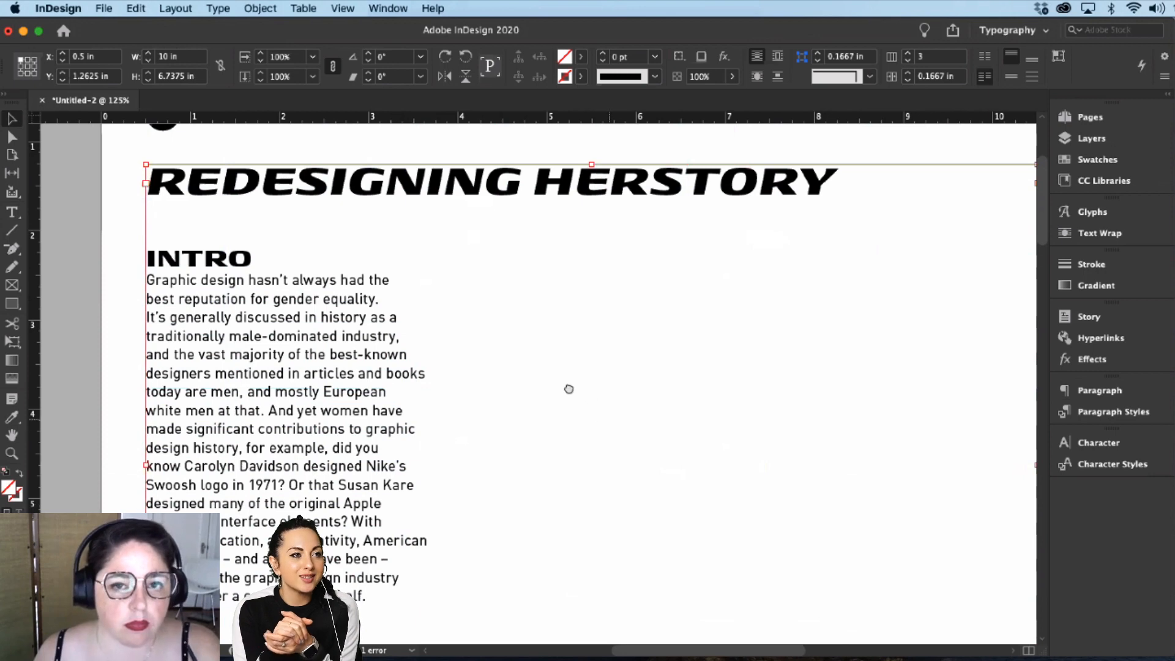
scroll(569, 390, down, 1)
scroll(569, 389, right, 2)
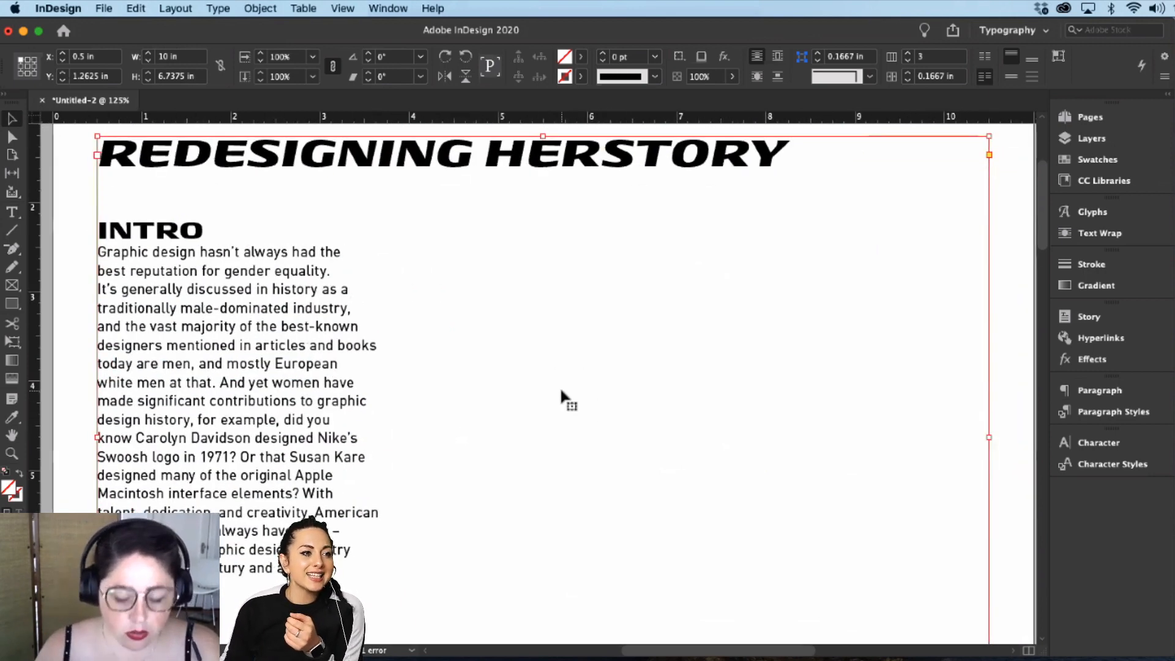
key(super+minus)
key(super+minus)
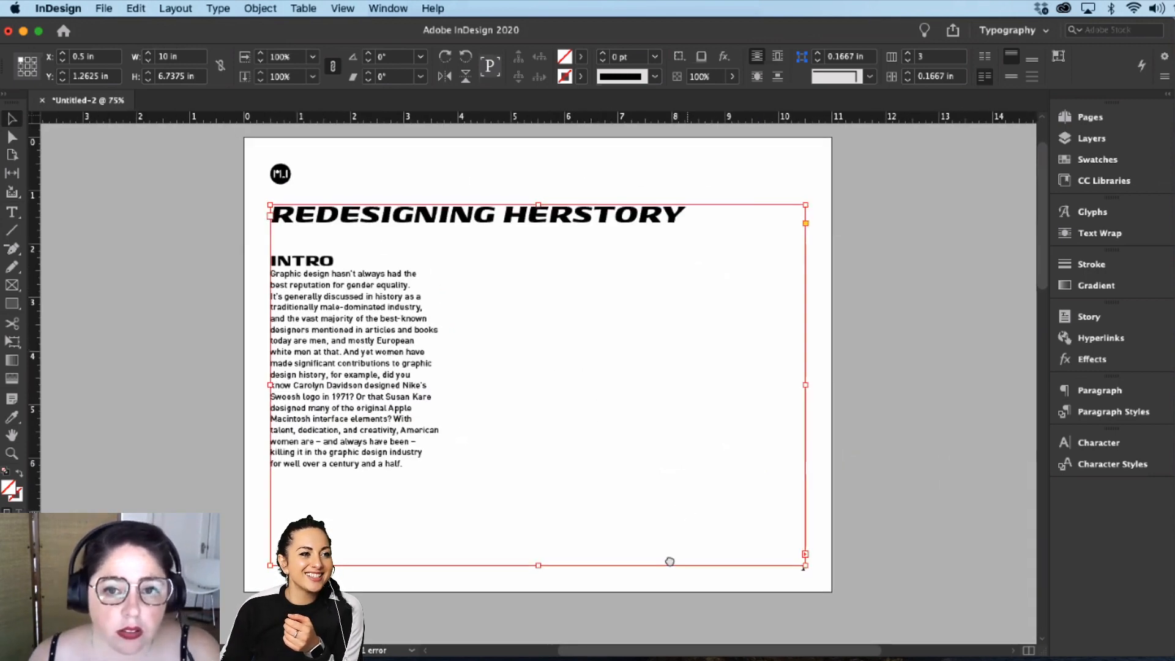
scroll(598, 333, down, 10)
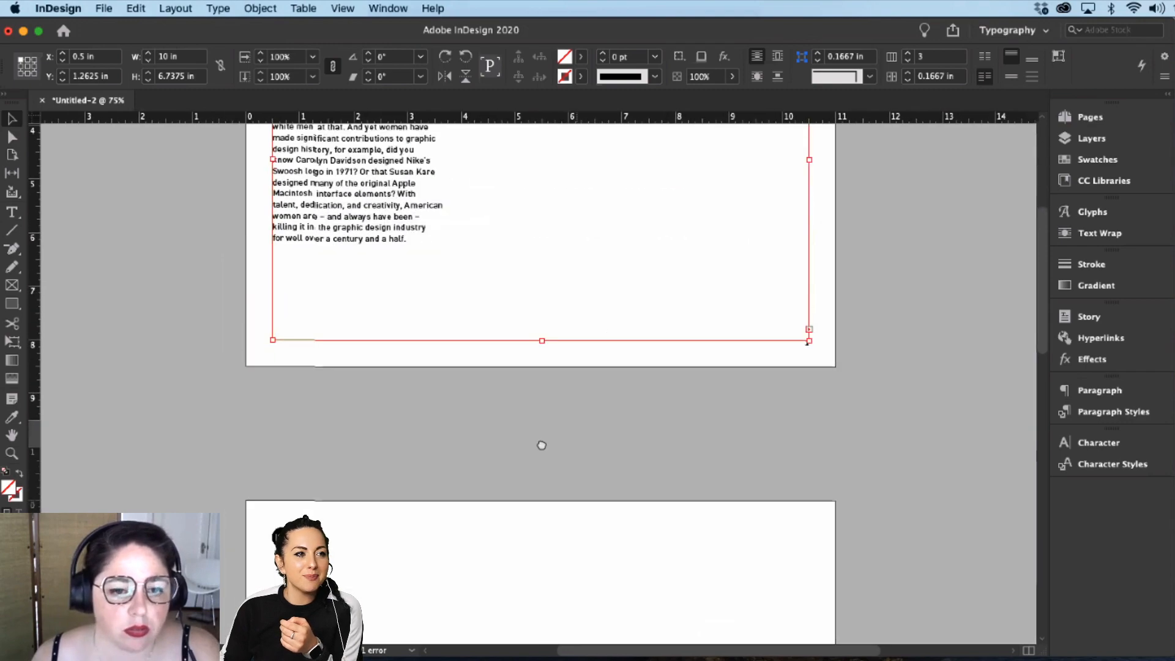
scroll(525, 330, down, 3)
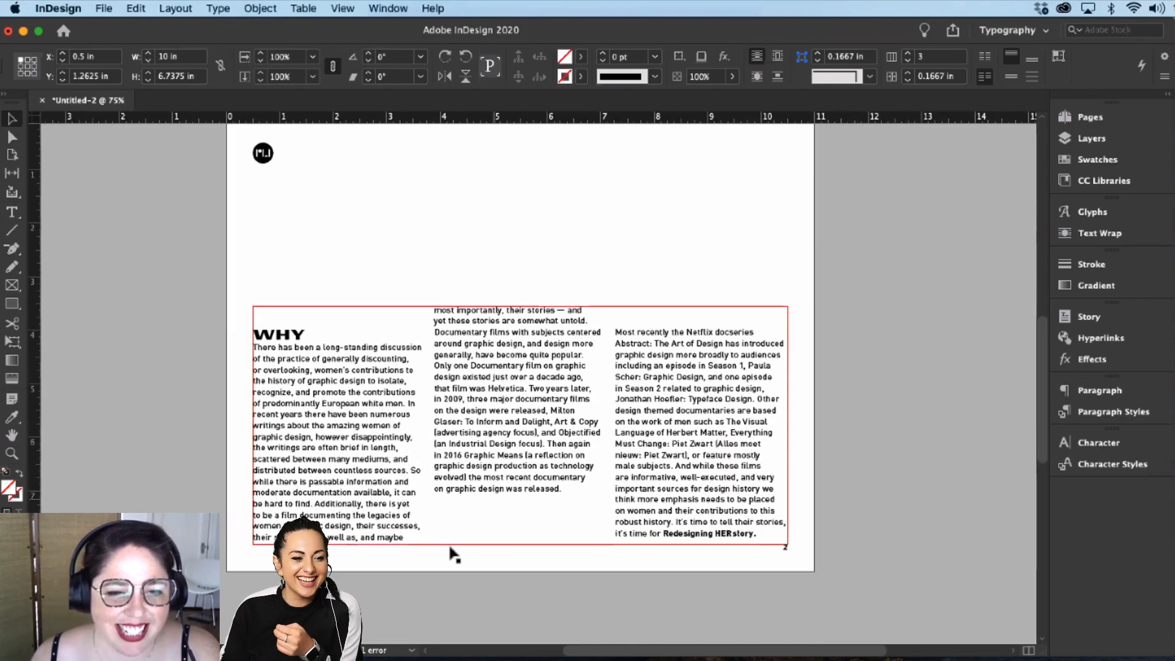
key(super+semicolon)
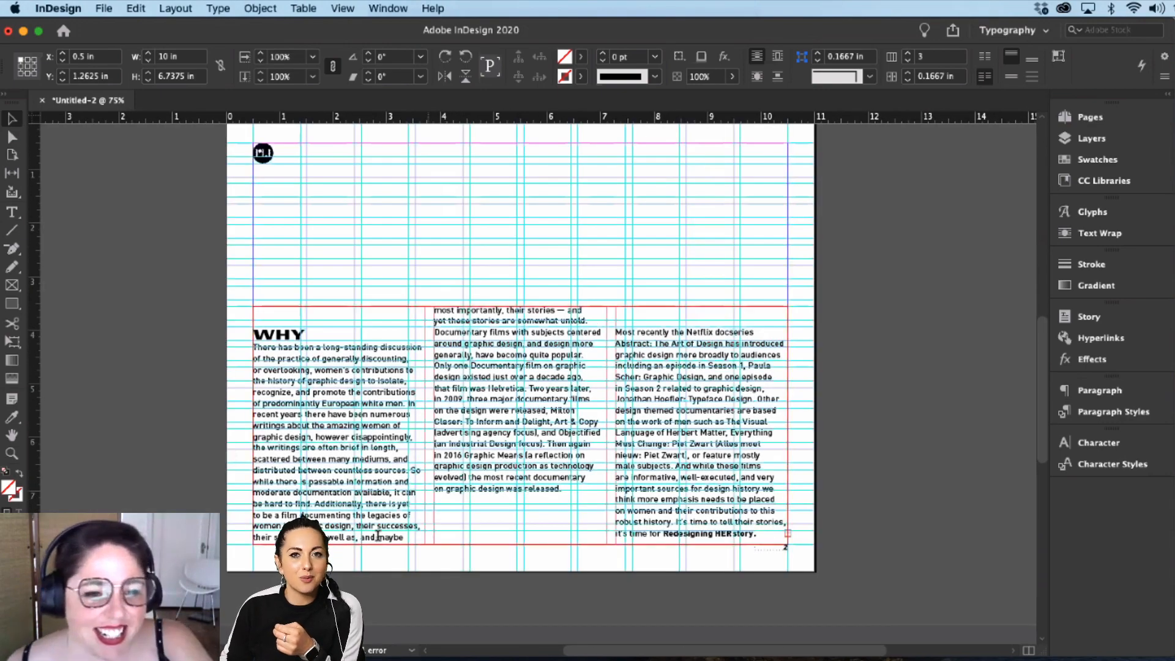
Step: Try to lower the second column's text by inserting blank lines before "most importantly, their stories"
key(t)
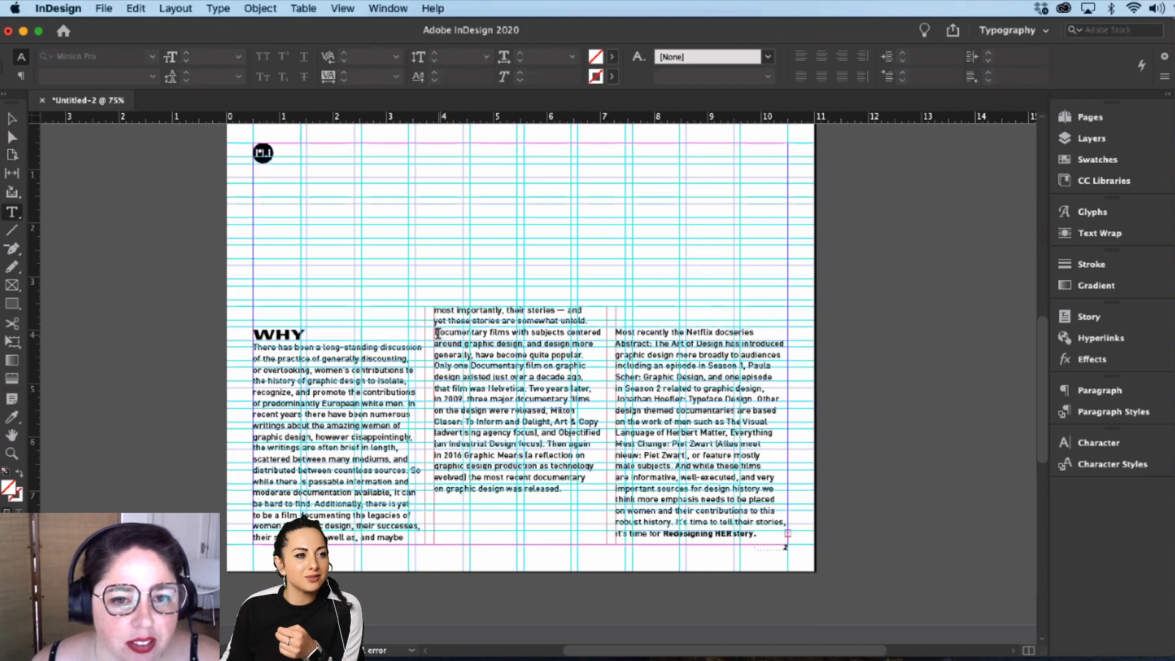
super+click(339, 380)
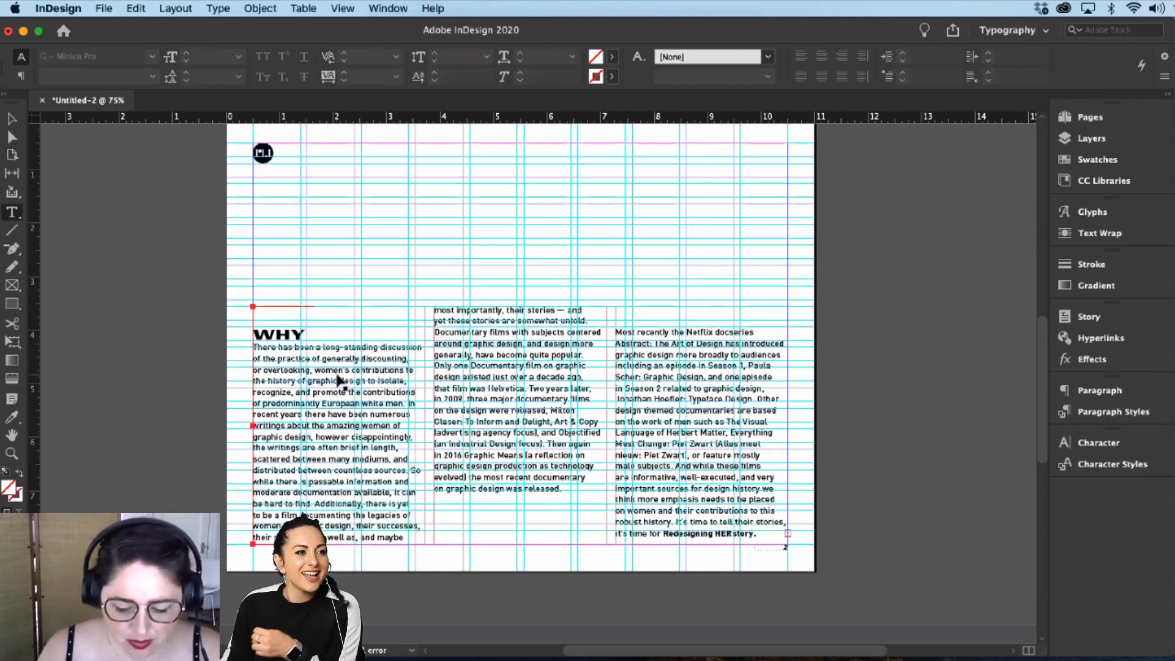
key(super+equal)
key(super+equal)
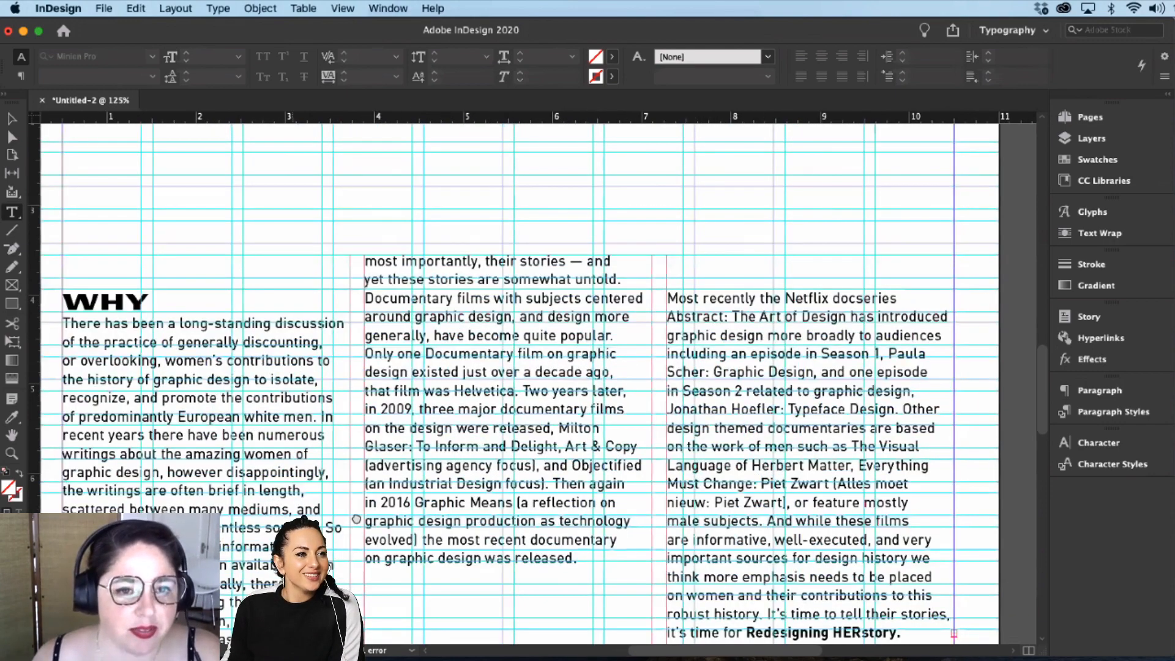
scroll(357, 520, down, 5)
scroll(429, 551, left, 3)
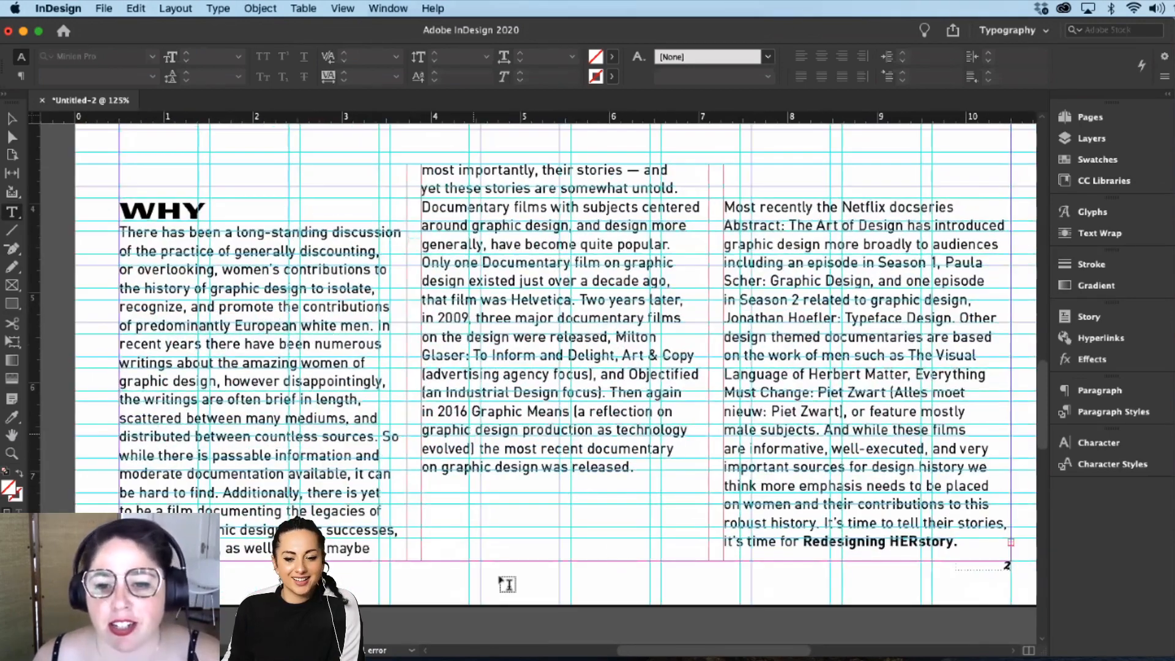
click(421, 170)
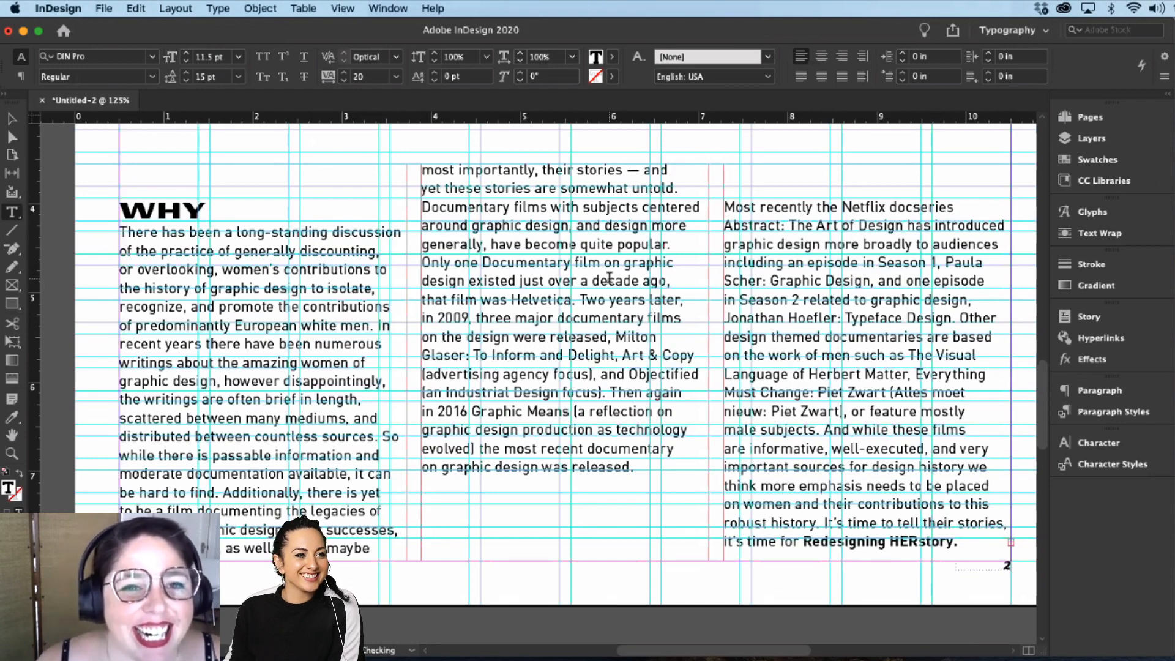
key(Return)
key(Return)
key(Return)
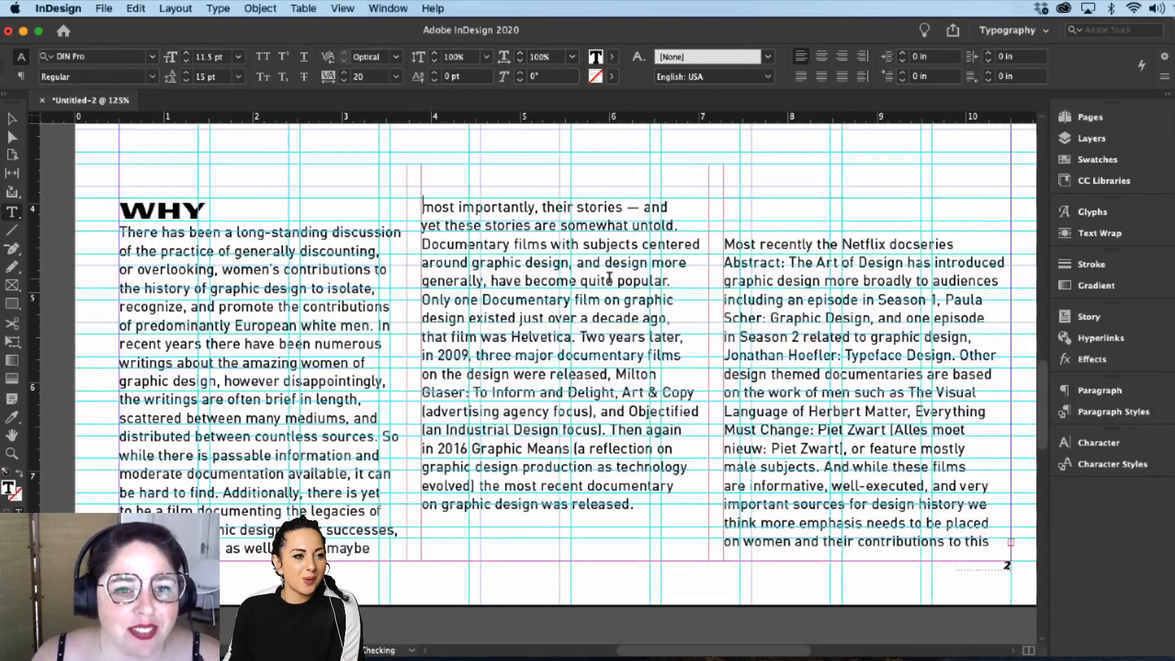
key(Return)
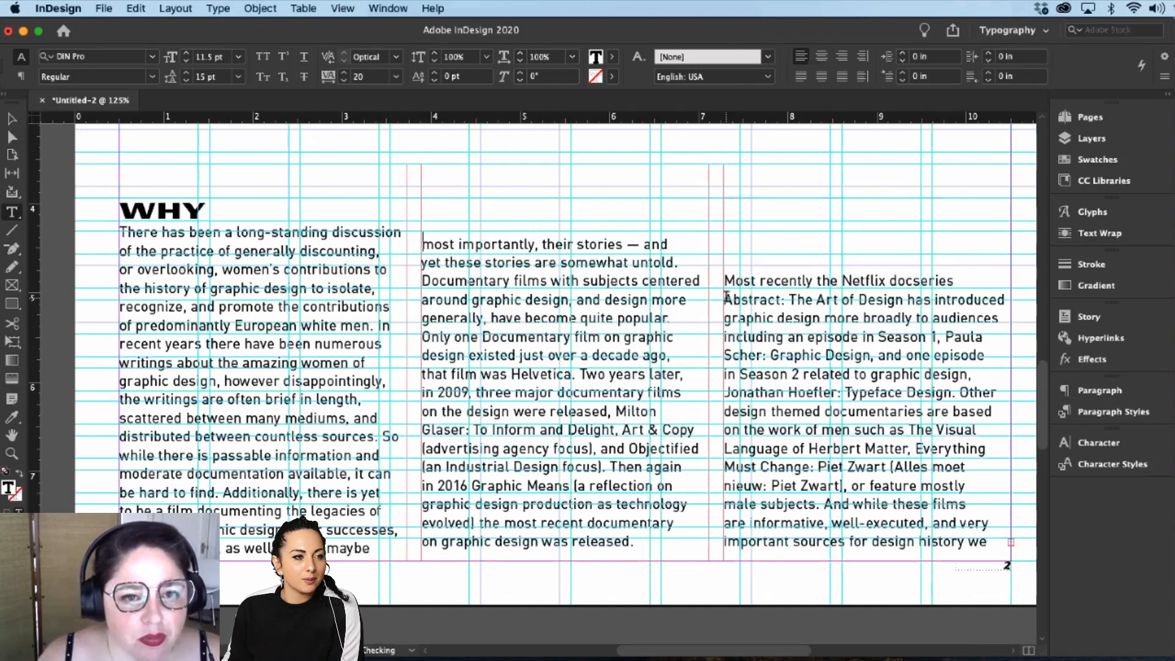
key(shift+Down)
key(Left)
key(Return)
Step: Remove the blank lines added before "most importantly, their stories" in the second column
key(BackSpace)
key(BackSpace)
key(BackSpace)
key(BackSpace)
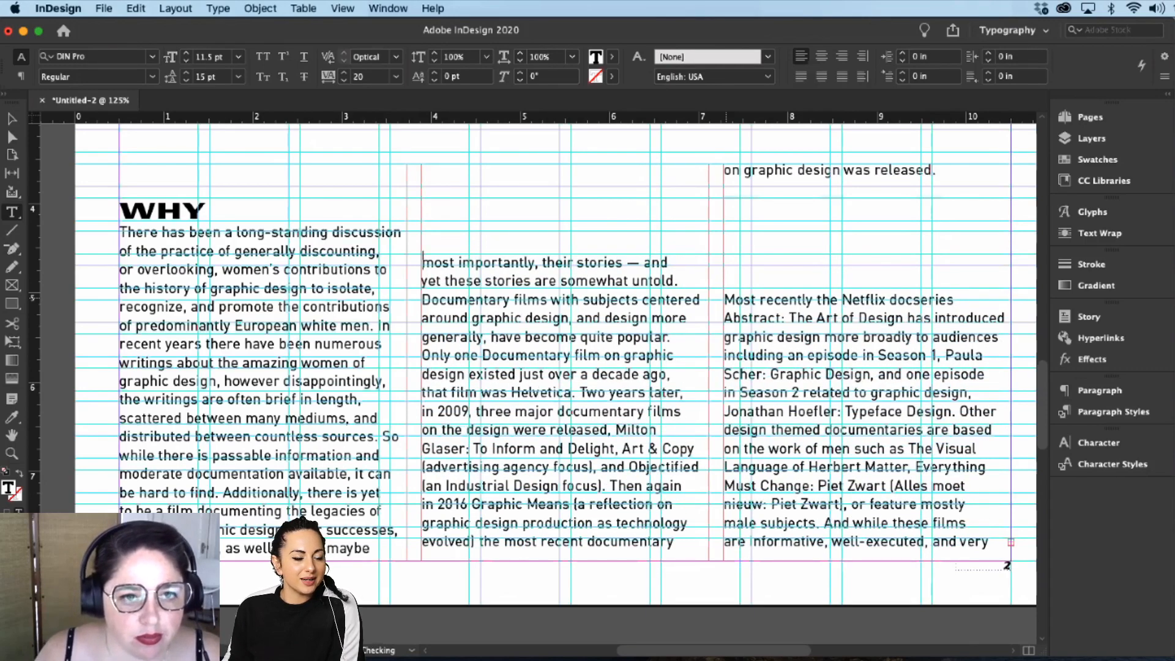
key(BackSpace)
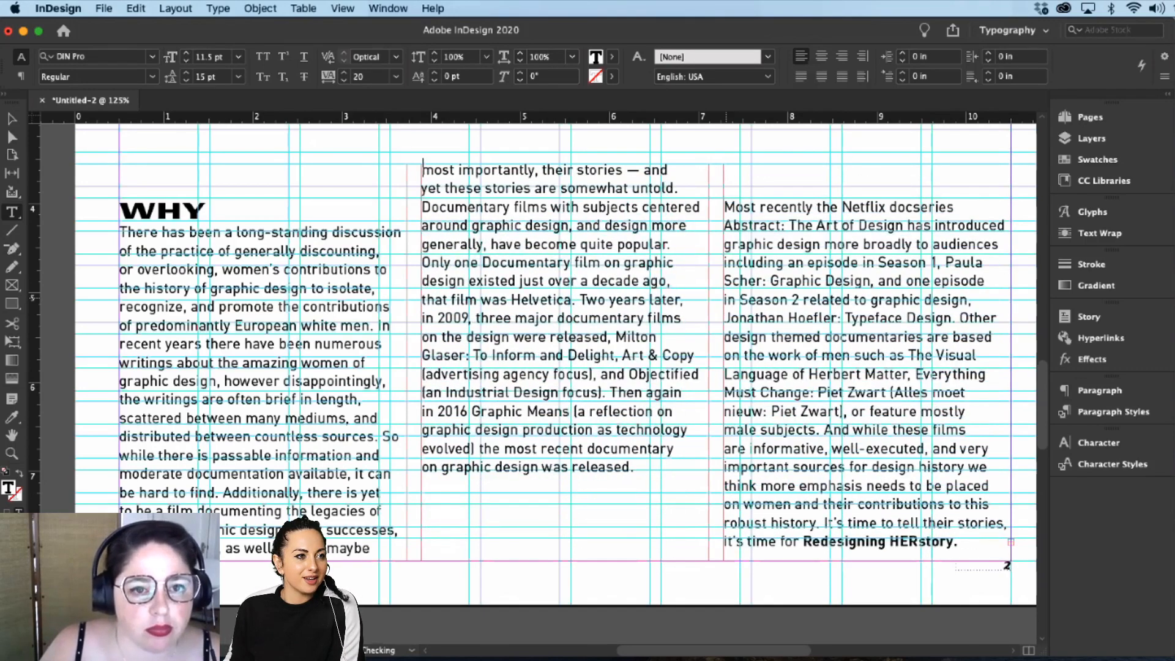
Step: Raise the top edge of the WHY text frame to Y 2.7875 in, for a height of 5.2125 in
click(13, 120)
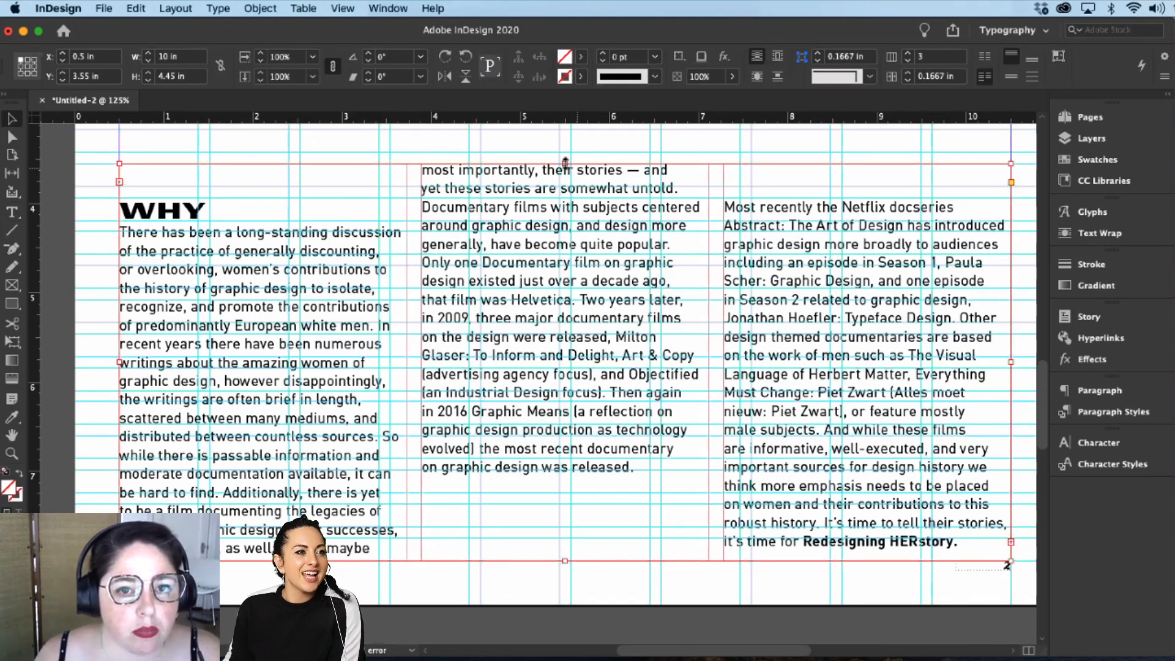
drag(565, 139, 565, 129)
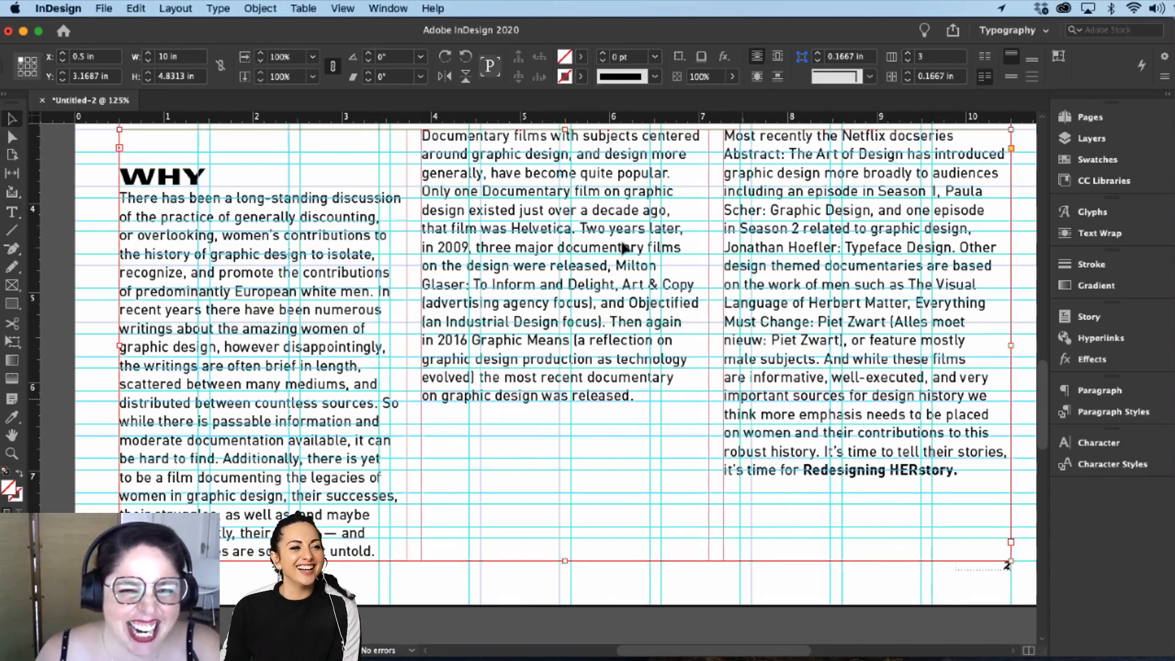
scroll(561, 269, up, 5)
drag(556, 257, 557, 226)
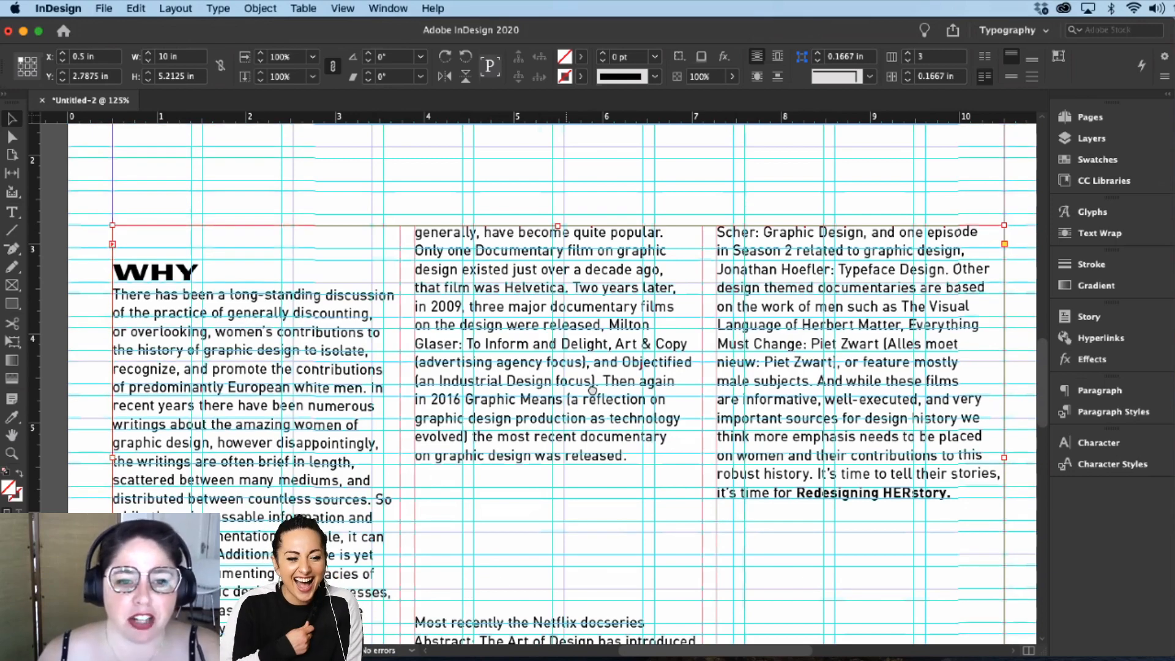
scroll(386, 610, down, 2)
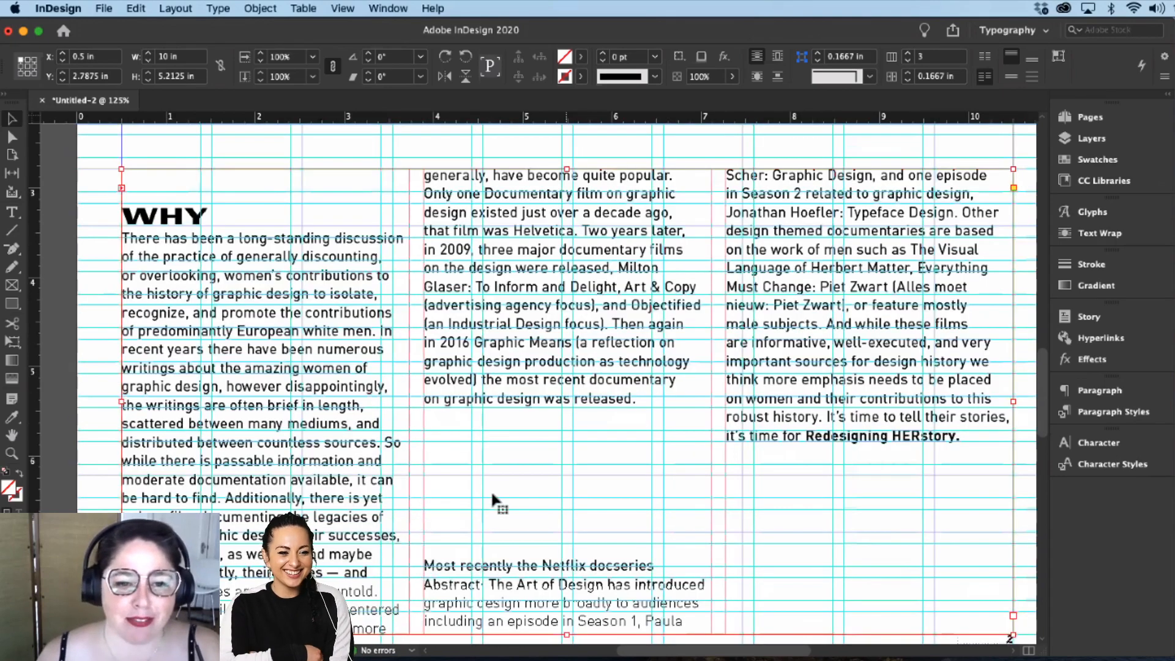
scroll(497, 407, down, 1)
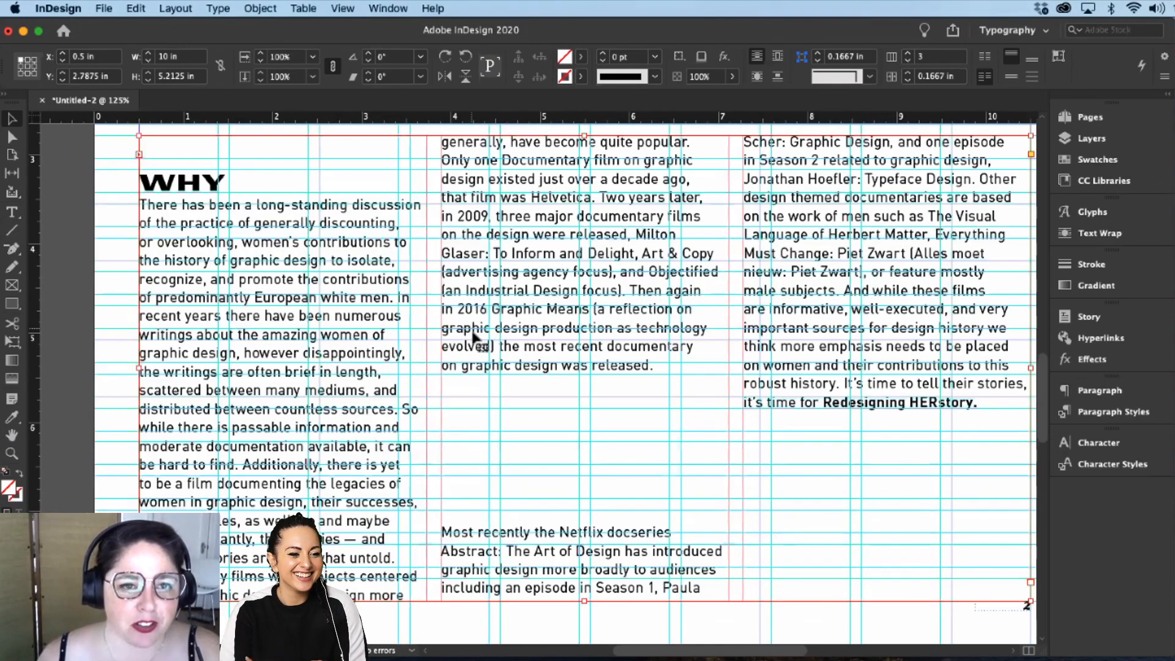
Step: Step back through the WHY text frame's height changes to a top edge at Y 3.1687 in and a height of 4.8313 in
key(super+z)
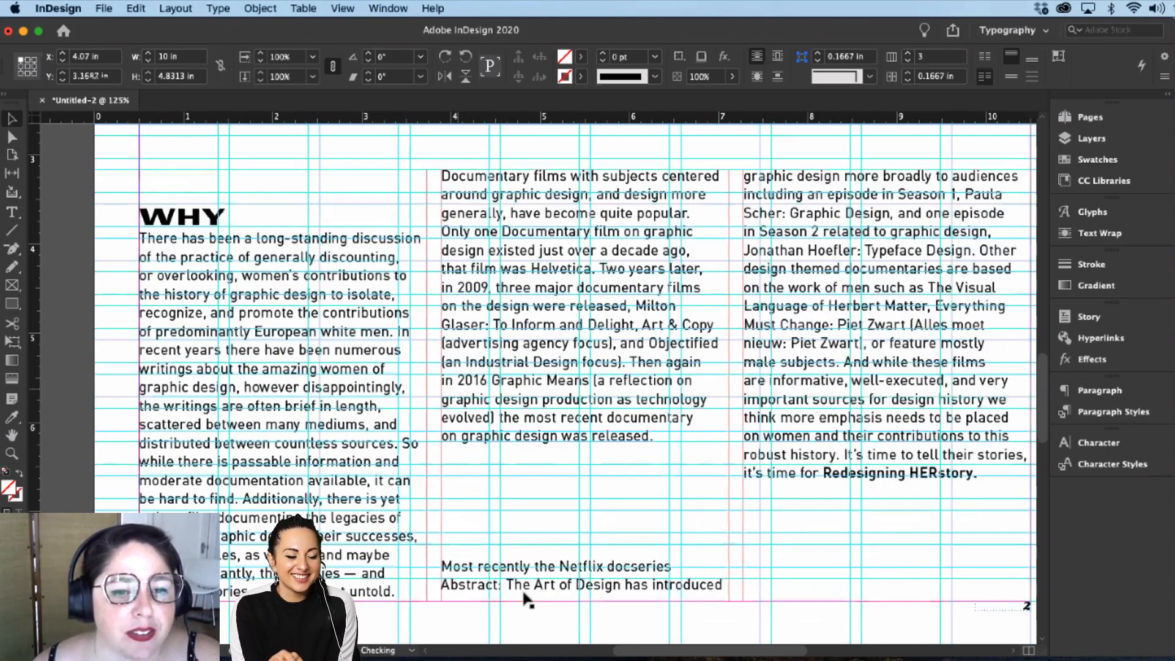
click(525, 605)
key(super+z)
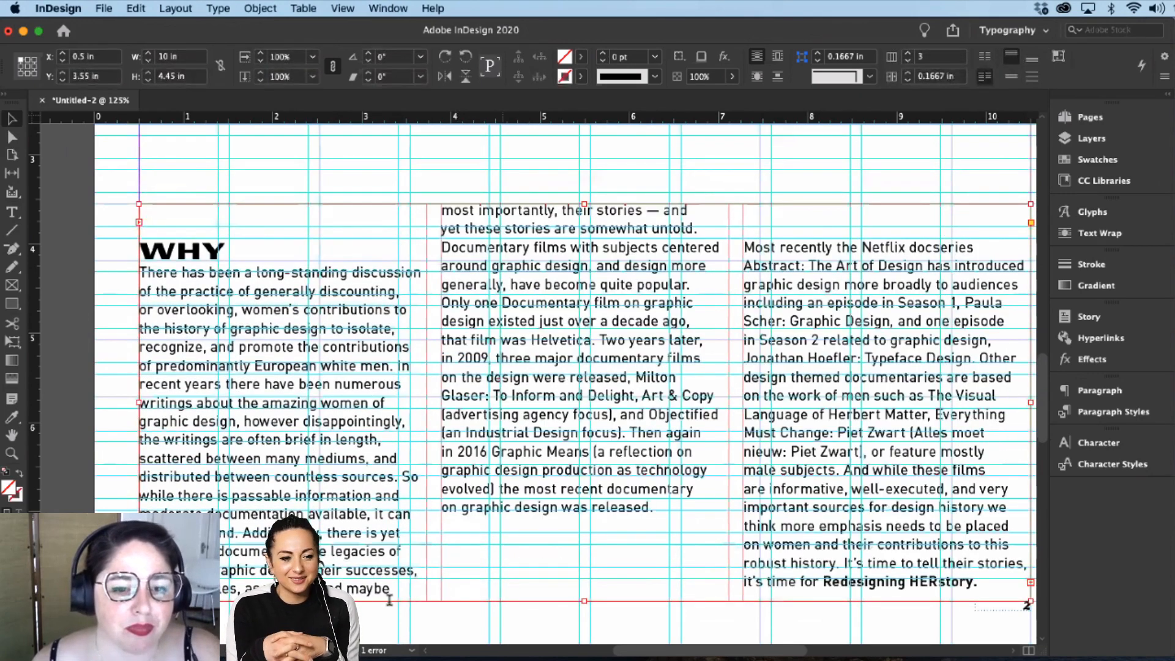
key(t)
click(12, 122)
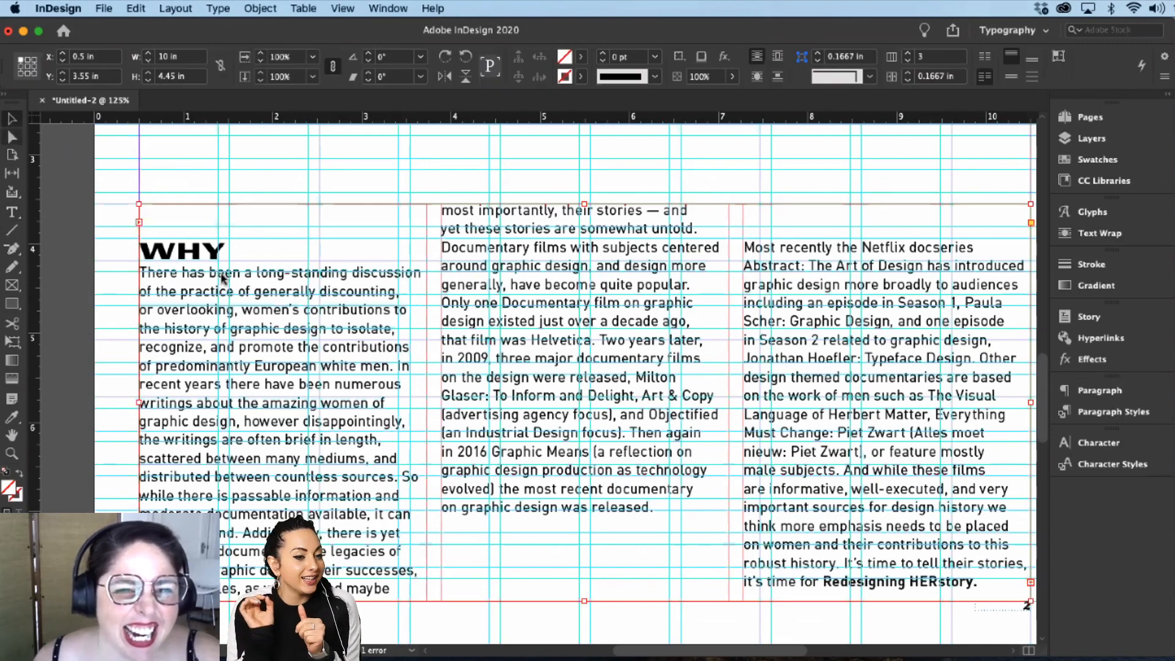
key(super+z)
Step: Insert blank lines before "Most recently the Netflix docseries" to push that paragraph to the head of the third column
key(t)
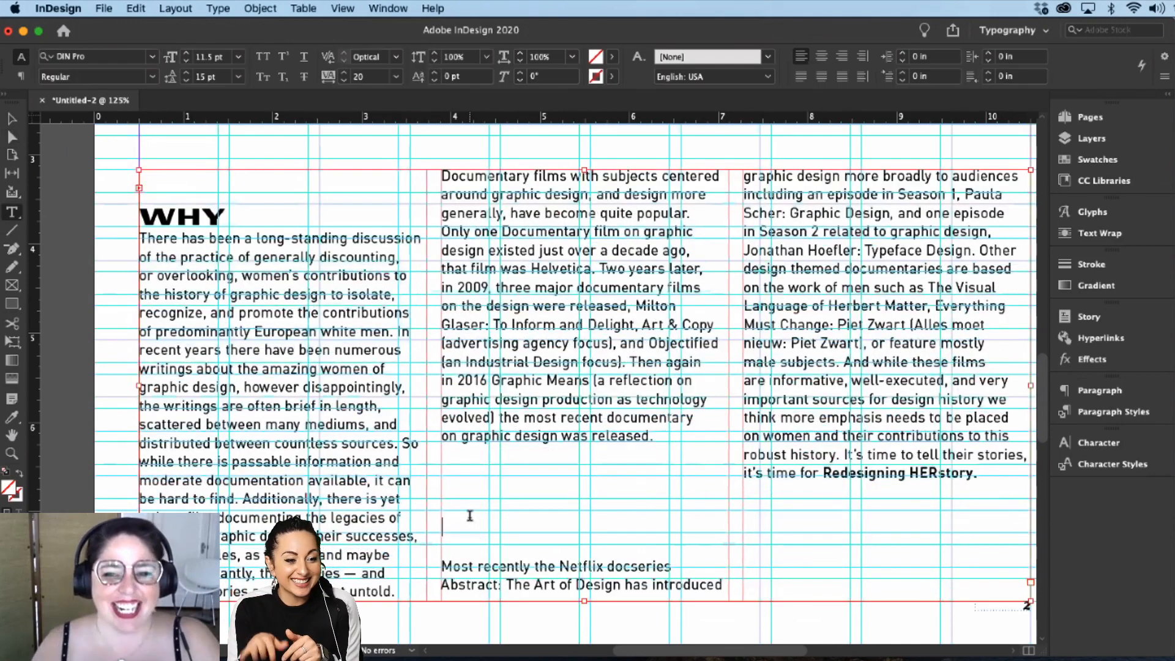
key(super+z)
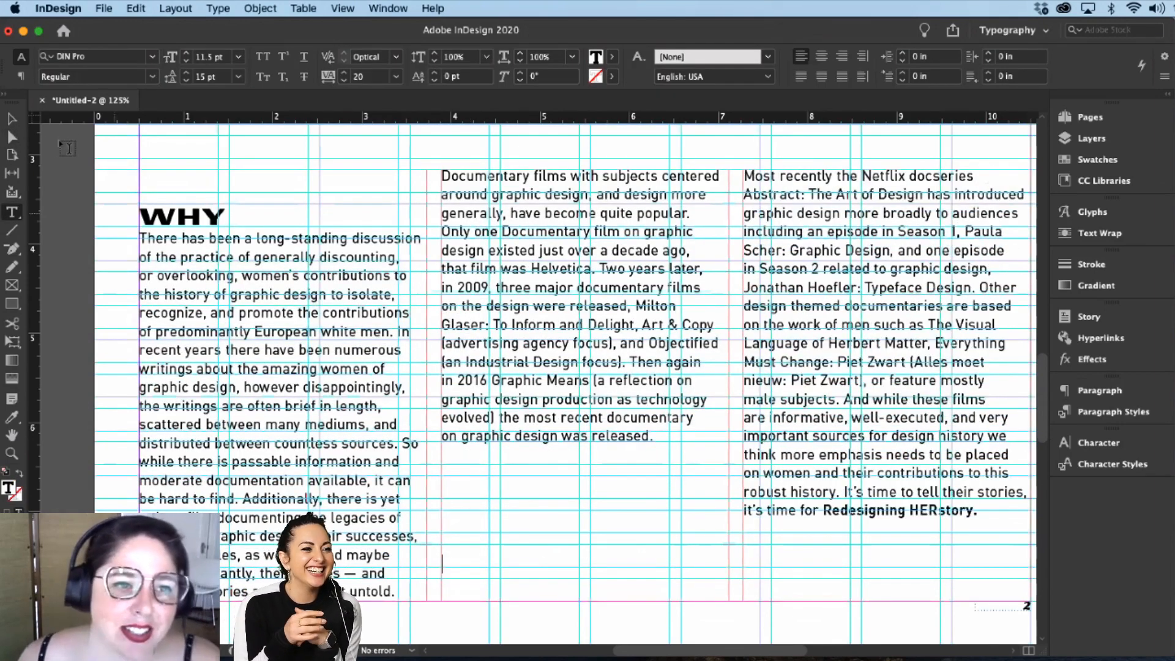
click(9, 119)
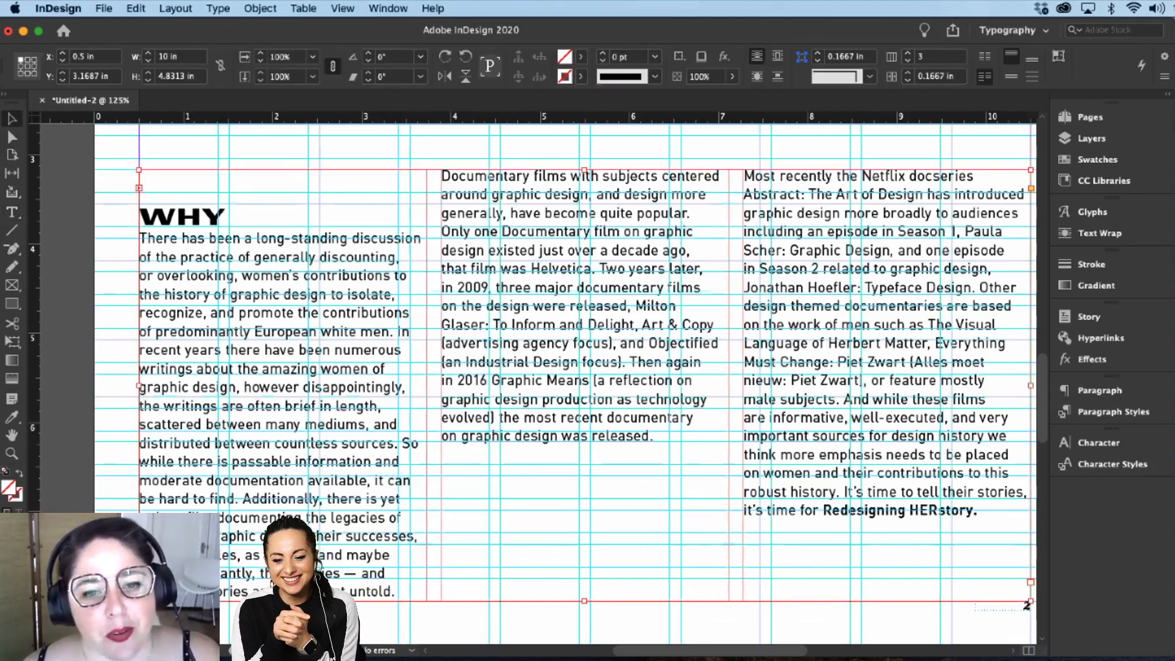
Step: Insert eight blank lines before "Documentary films with subjects centered" to lower the second column's text
key(t)
click(439, 174)
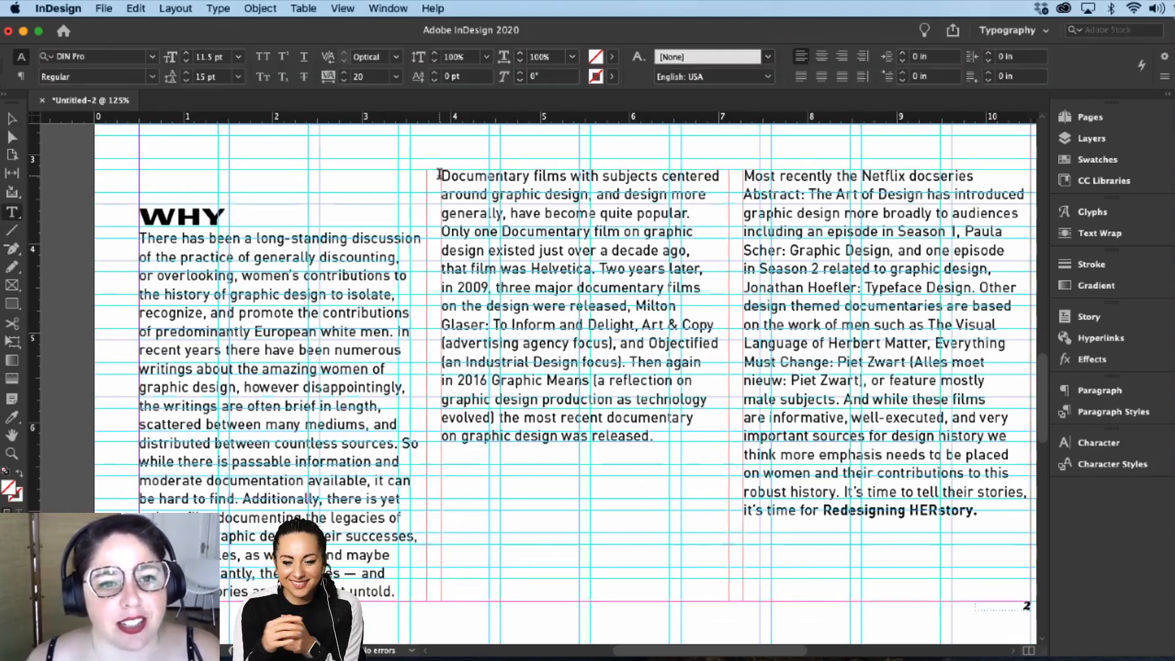
key(Return)
key(Return)
key(Return)
key(Return)
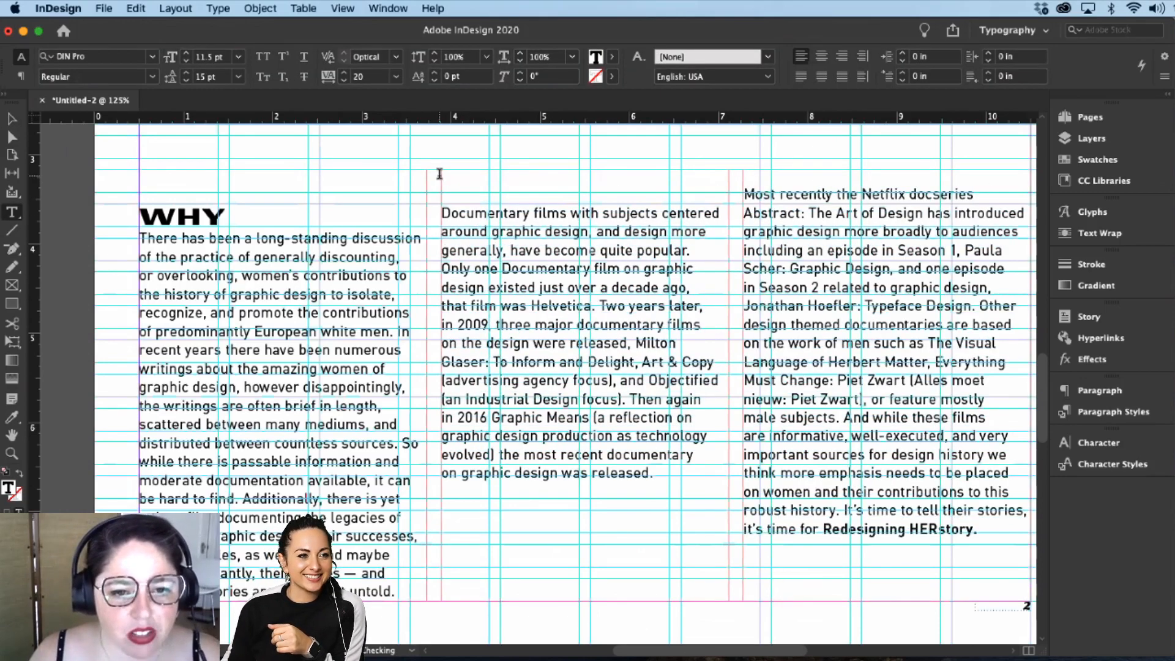
key(Return)
key(Return)
key(Return)
key(Return)
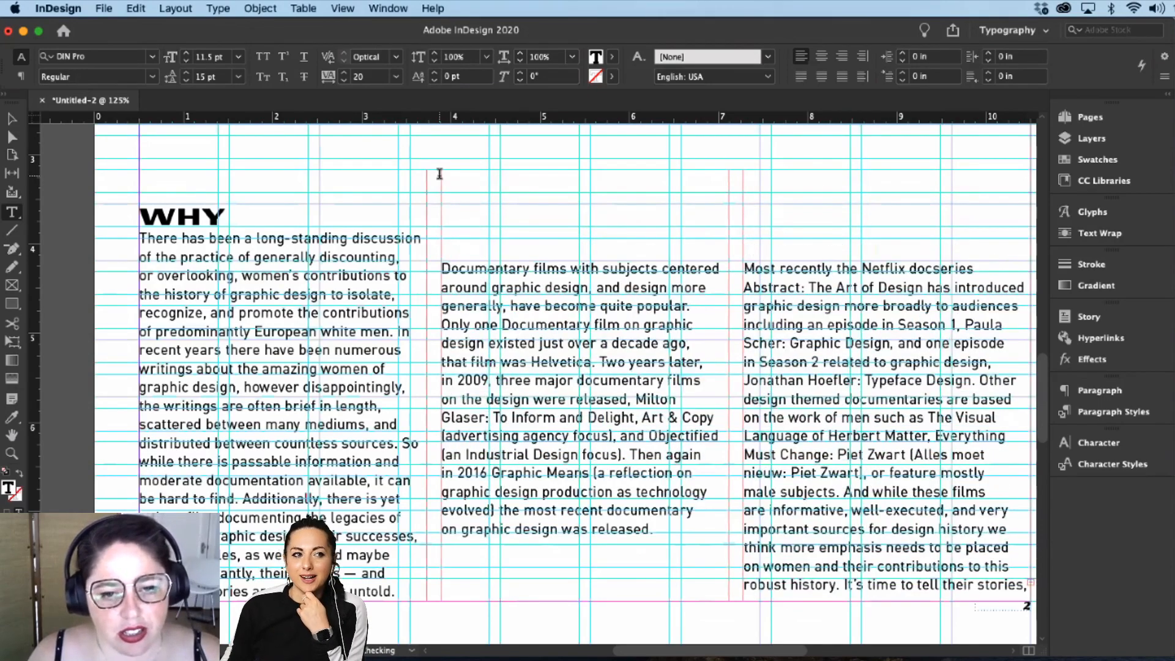
Step: Set the leading of the second column's first line, "Documentary films with subjects centered", to 23 pt
drag(442, 325, 727, 330)
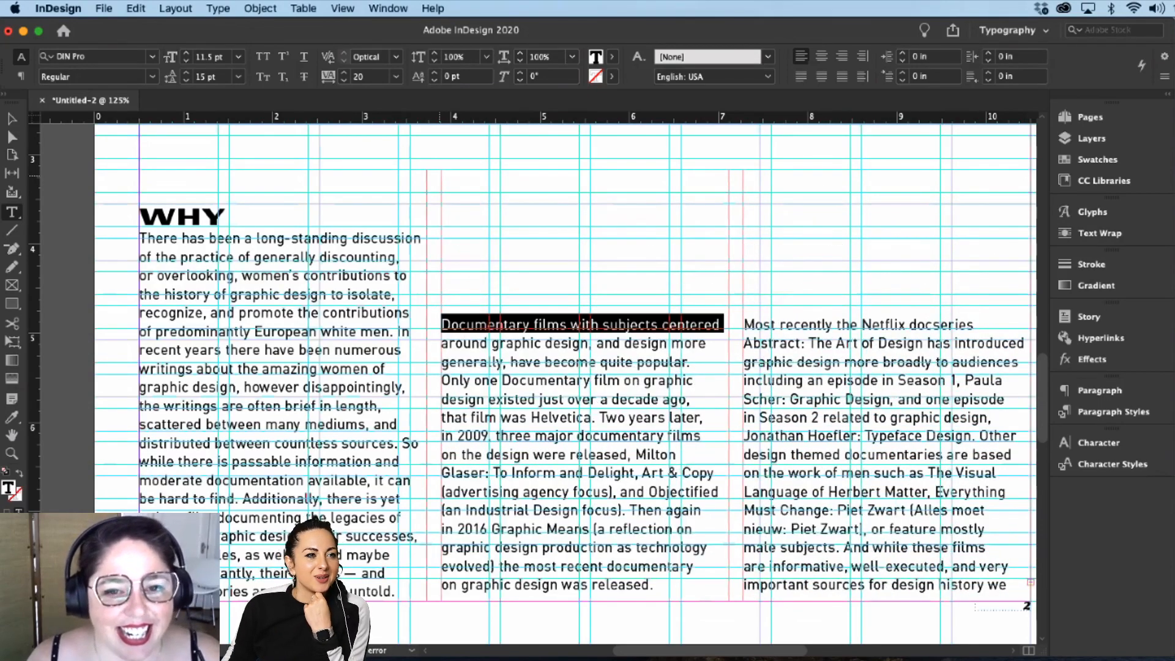
scroll(156, 409, down, 10)
scroll(656, 383, down, 5)
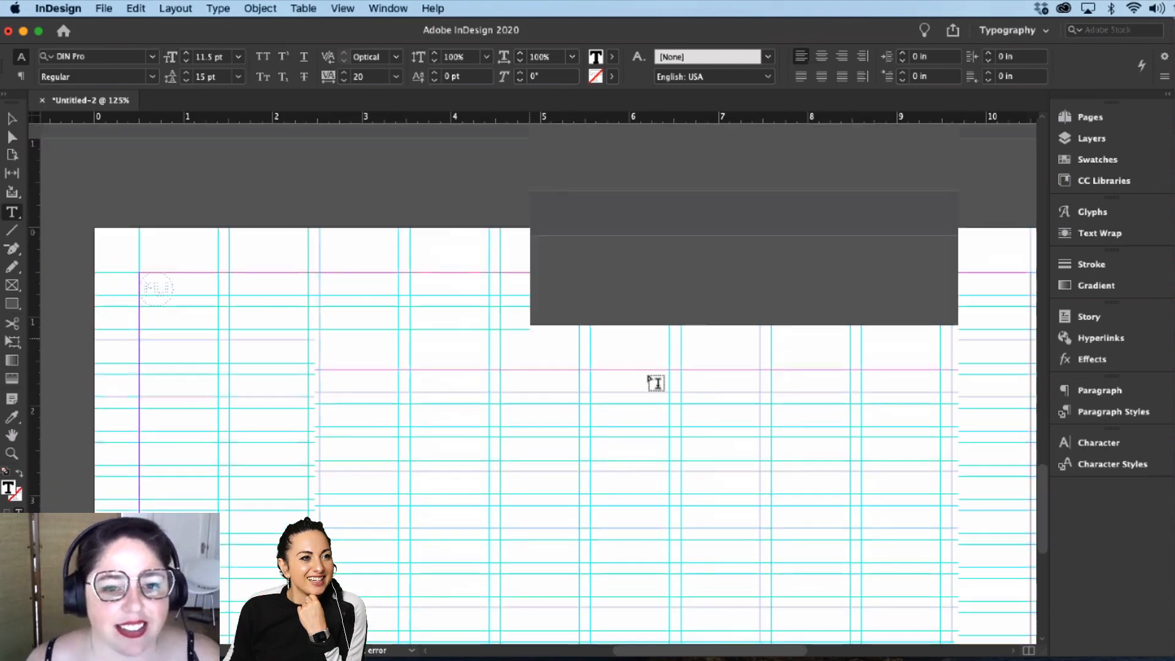
scroll(654, 408, up, 3)
scroll(654, 408, down, 6)
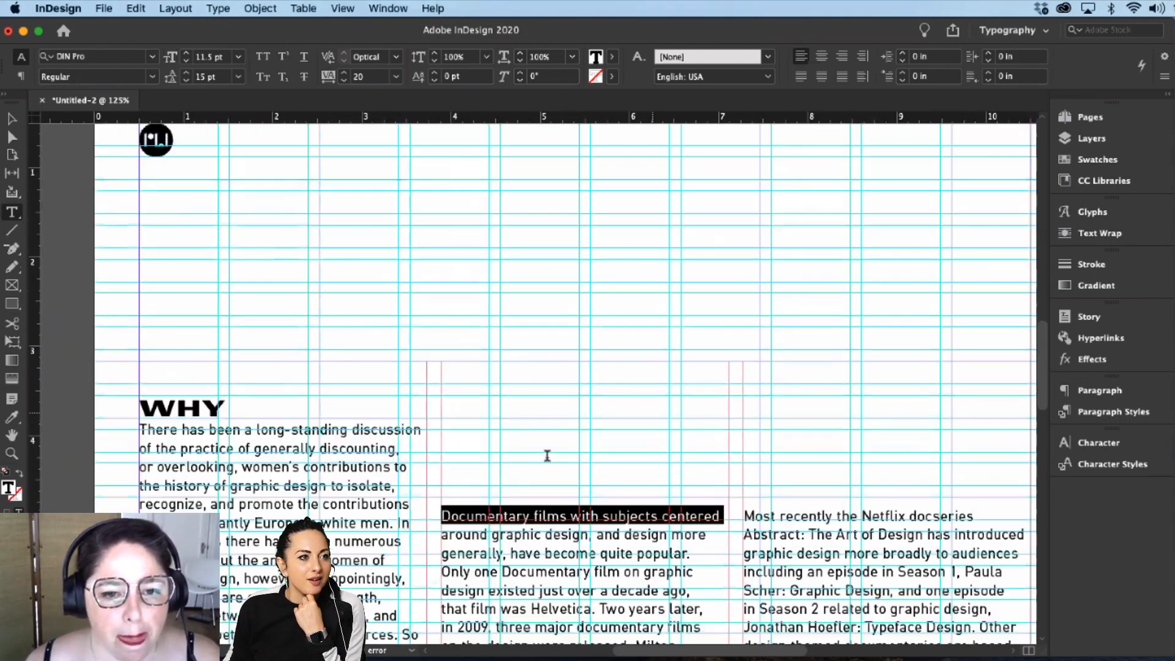
scroll(451, 487, down, 1)
click(505, 496)
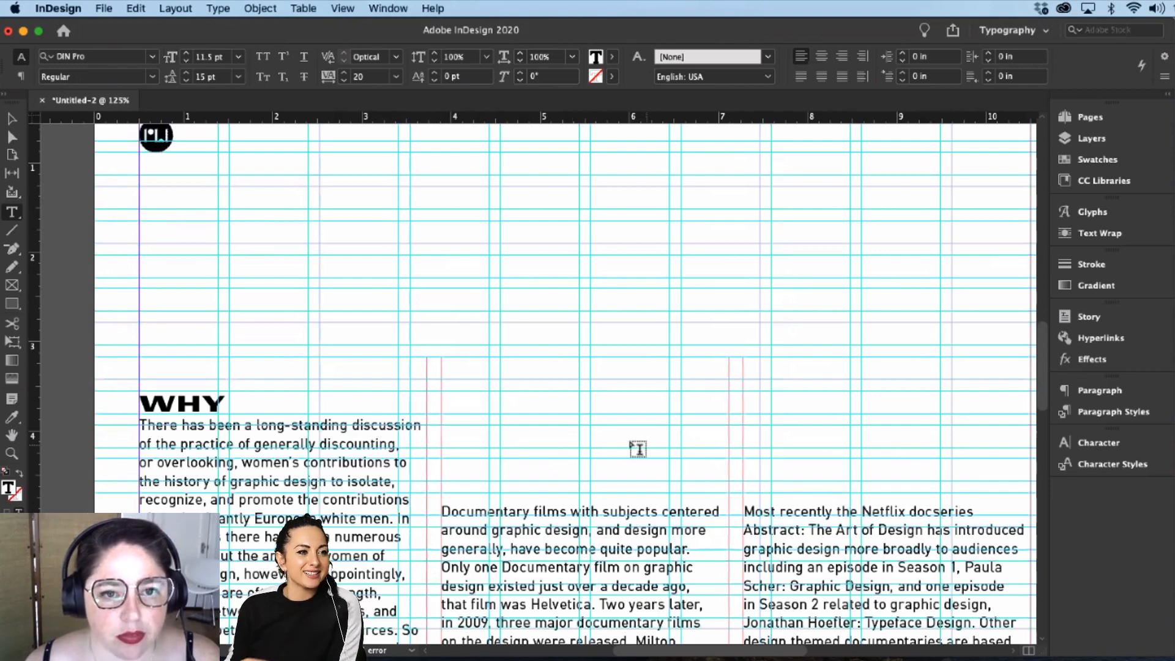
scroll(638, 450, down, 10)
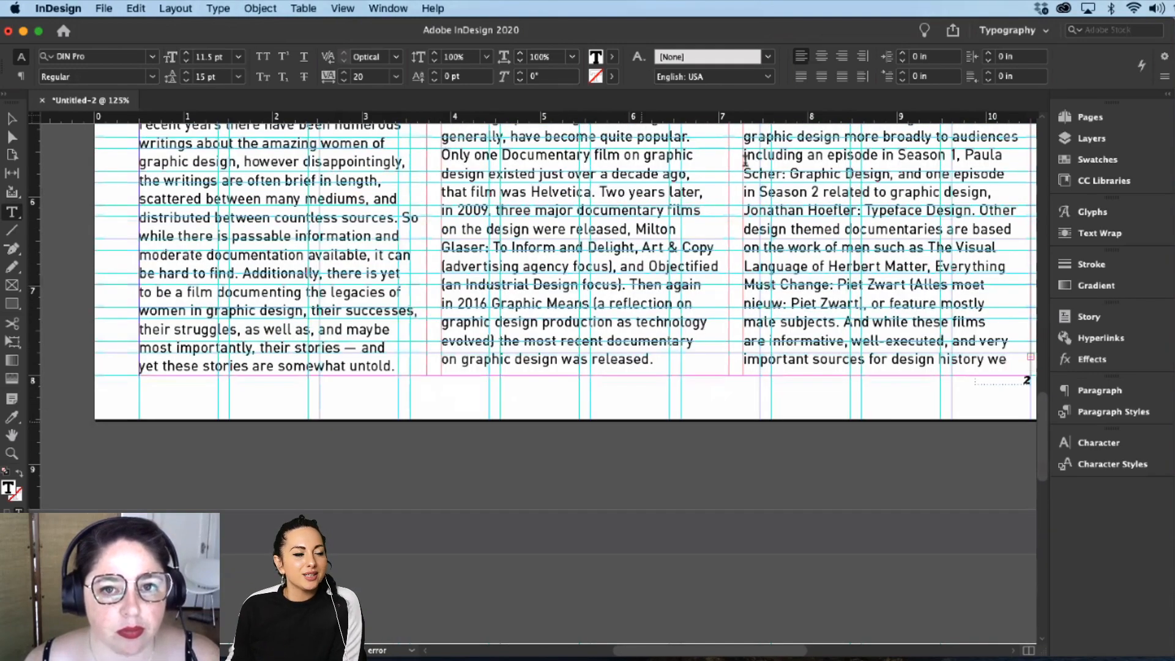
scroll(745, 160, up, 1)
key(alt+Down)
key(alt+Down)
key(alt+Down)
key(alt+Down)
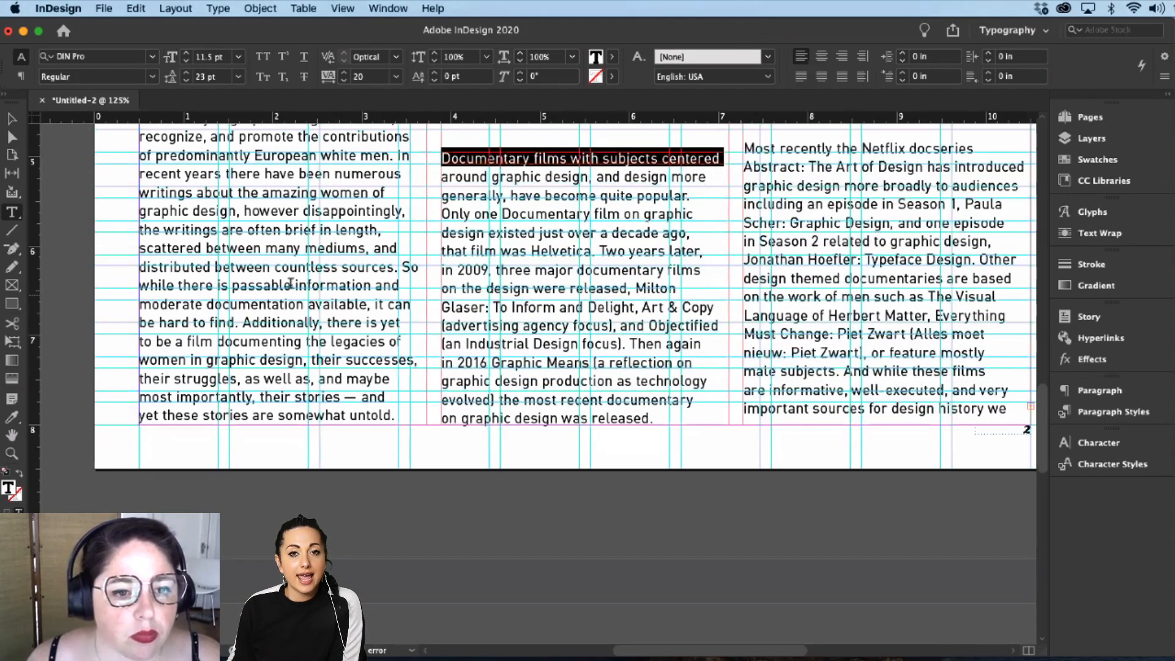
Step: Set the leading of the WHY heading to 17 pt
scroll(291, 282, up, 5)
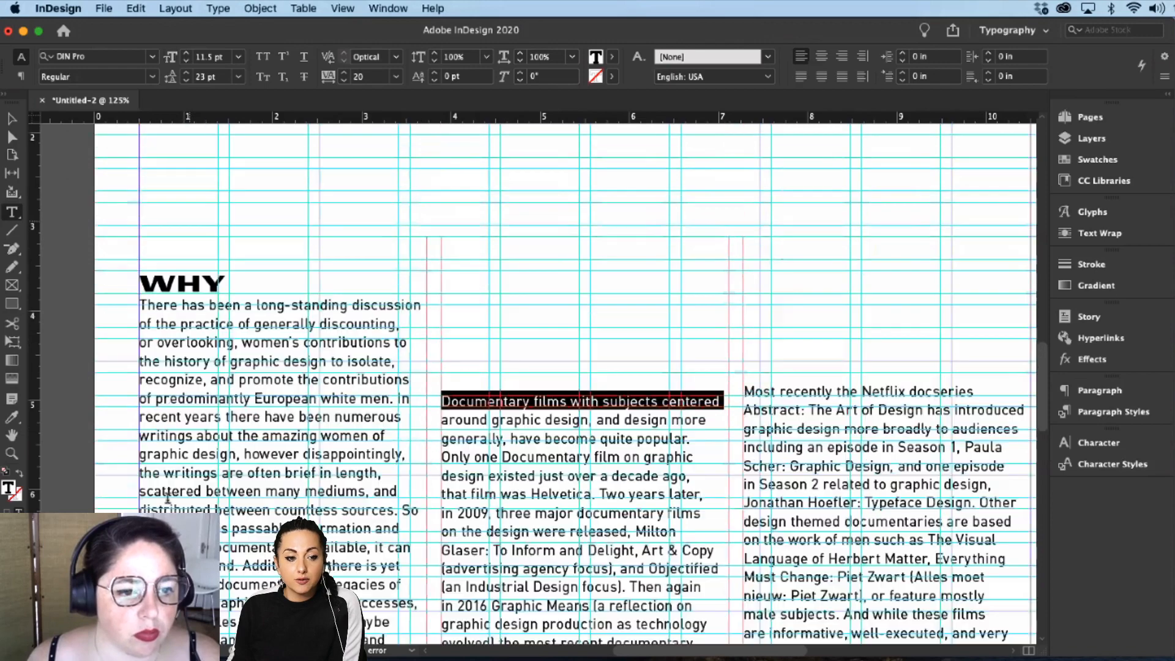
scroll(140, 501, up, 4)
drag(140, 501, 299, 483)
scroll(366, 406, down, 6)
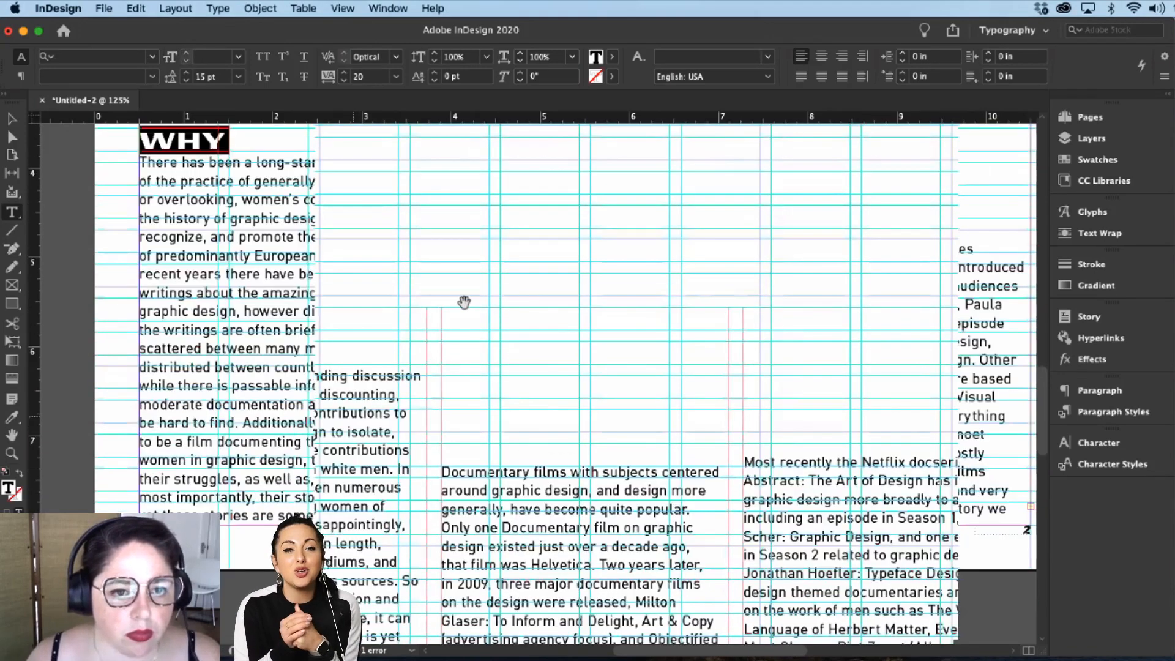
scroll(464, 303, down, 4)
click(858, 339)
scroll(790, 404, up, 1)
scroll(789, 411, up, 8)
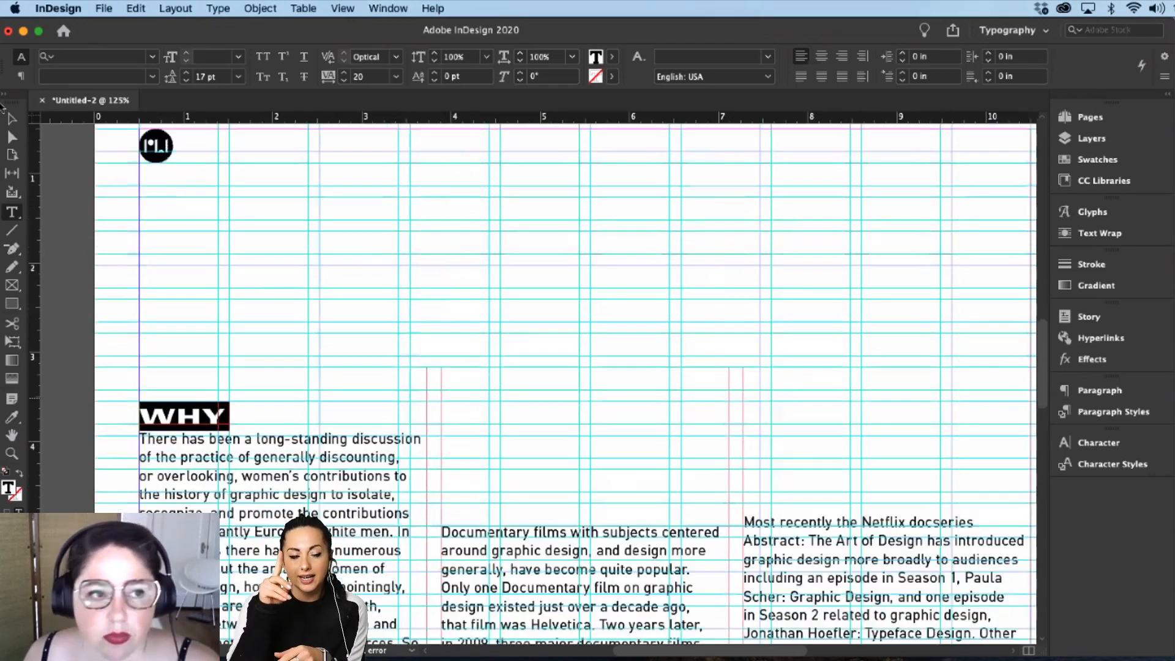
Step: Remove four blank lines above "Most recently the Netflix docseries" in the third column to bring the closing lines back into the frame
click(11, 119)
click(667, 386)
scroll(394, 128, down, 5)
scroll(394, 128, right, 5)
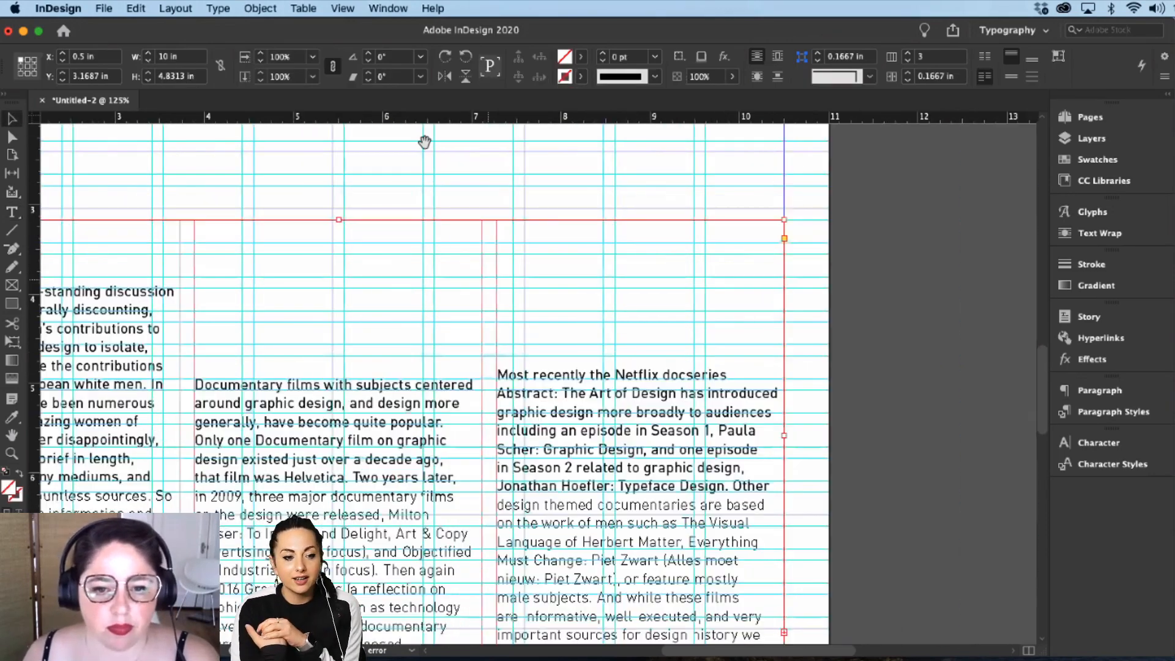
double_click(462, 246)
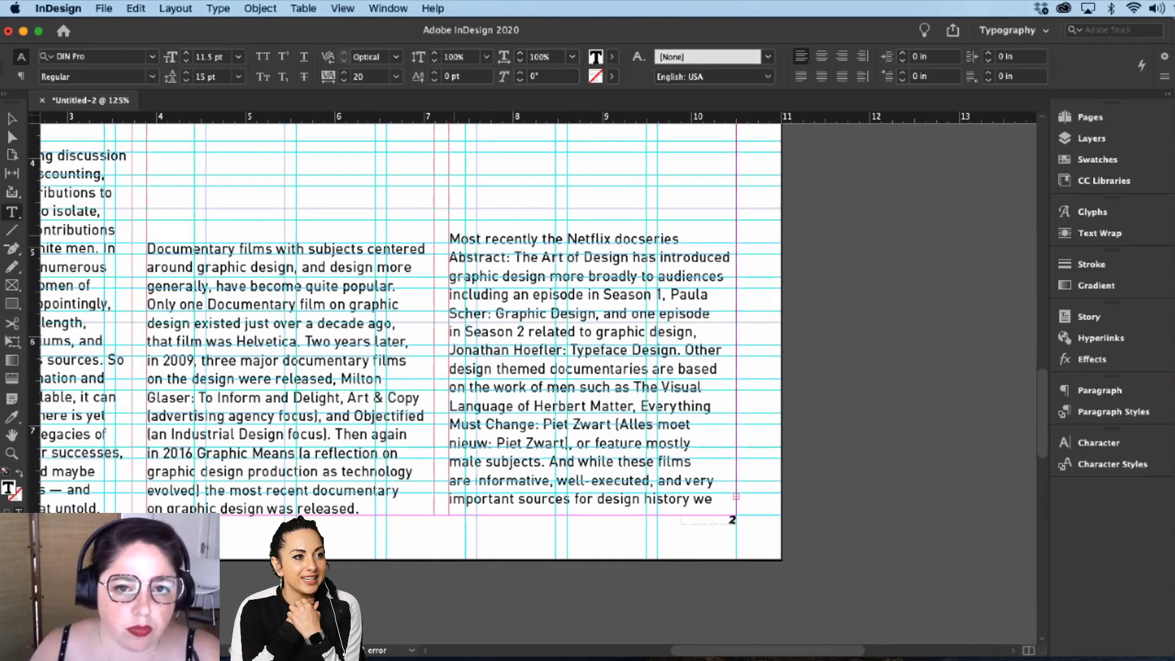
key(BackSpace)
key(BackSpace)
key(BackSpace)
key(BackSpace)
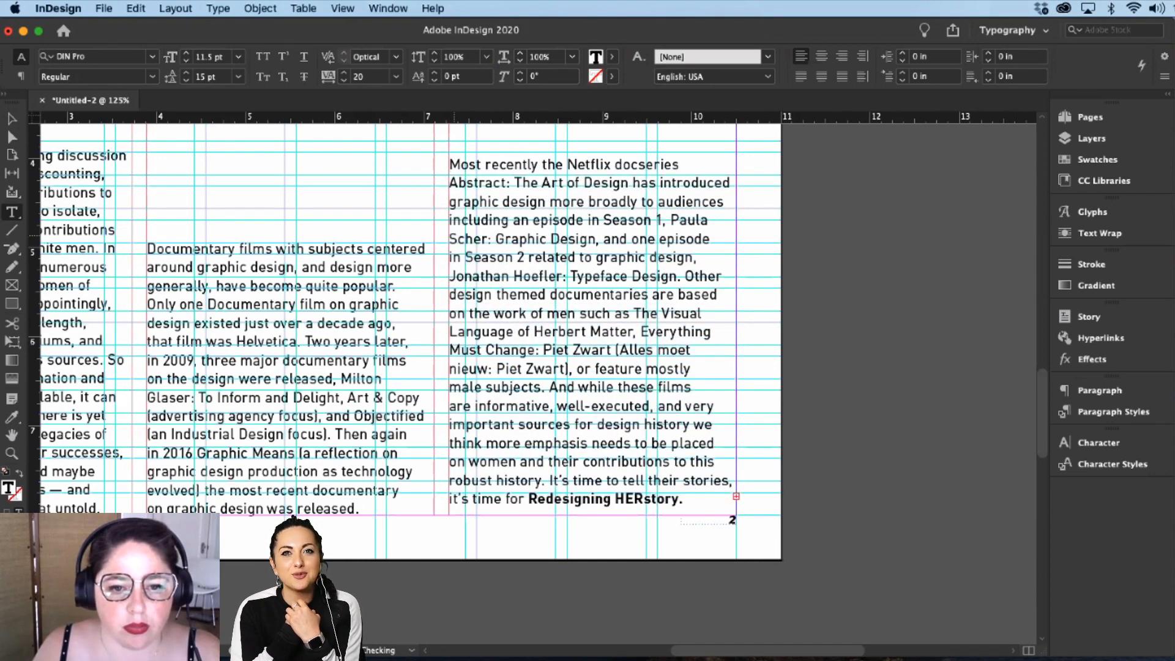
Step: Set the leading of the third column's first line, "Most recently the Netflix docseries", to 23 pt and deselect the text
key(shift+End)
key(alt+Down)
key(alt+Down)
key(alt+Down)
key(alt+Down)
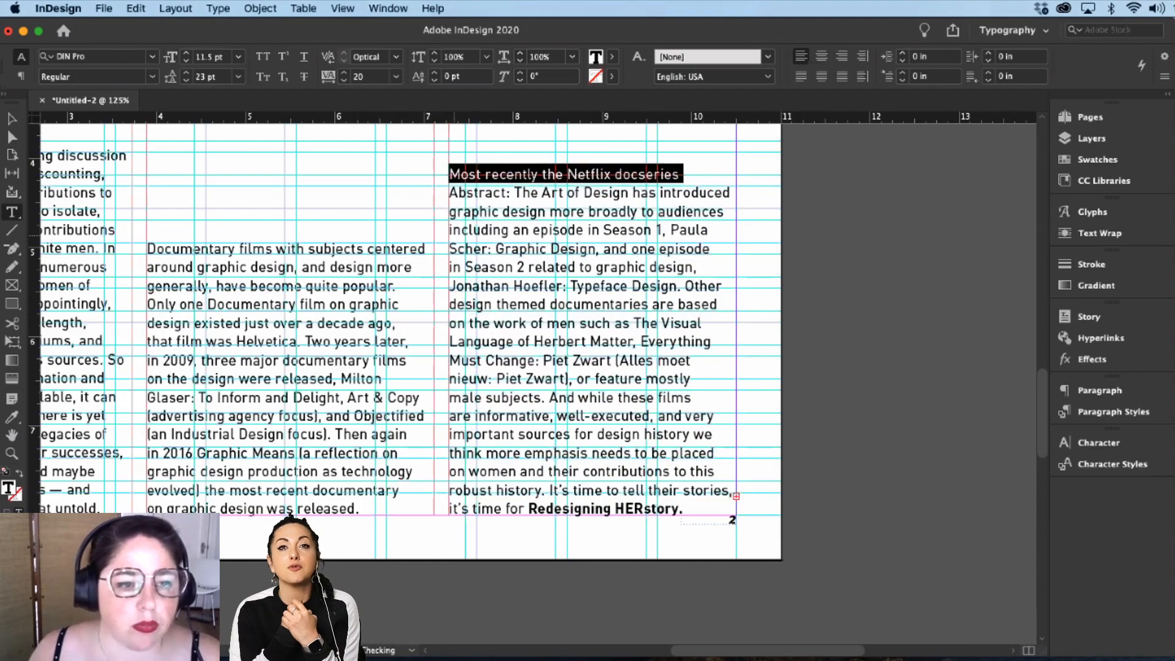
click(12, 118)
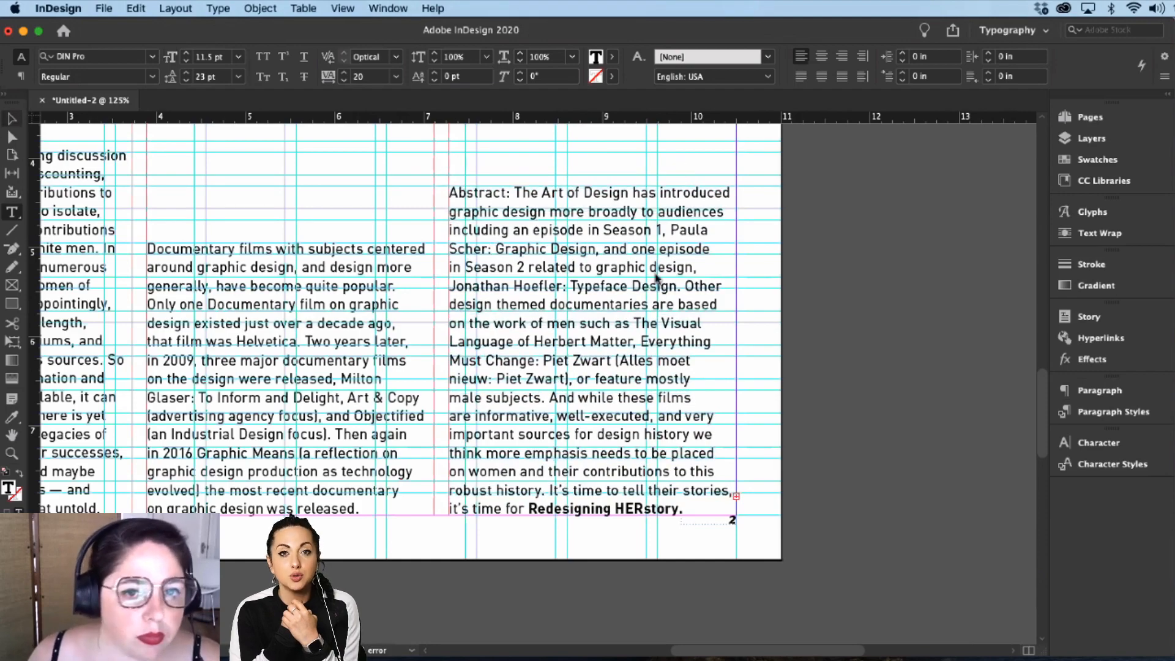
click(422, 558)
scroll(486, 530, left, 3)
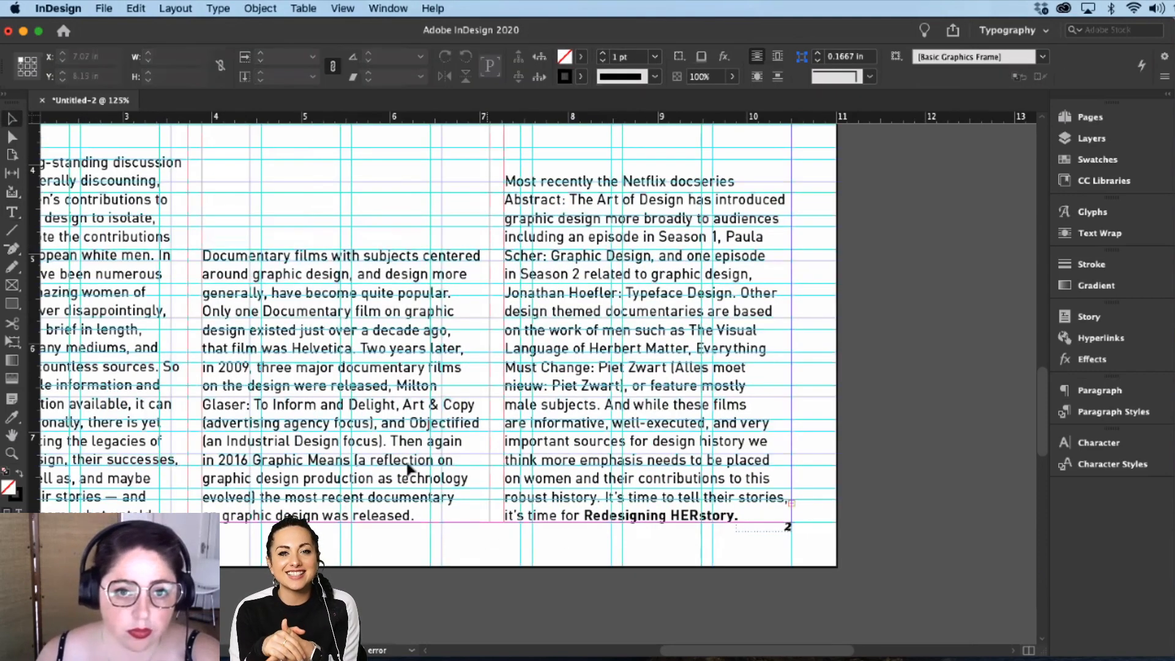
Step: Add a new page based on A-Master after page 2, ahead of the B-Master page
key(super+minus)
key(super+minus)
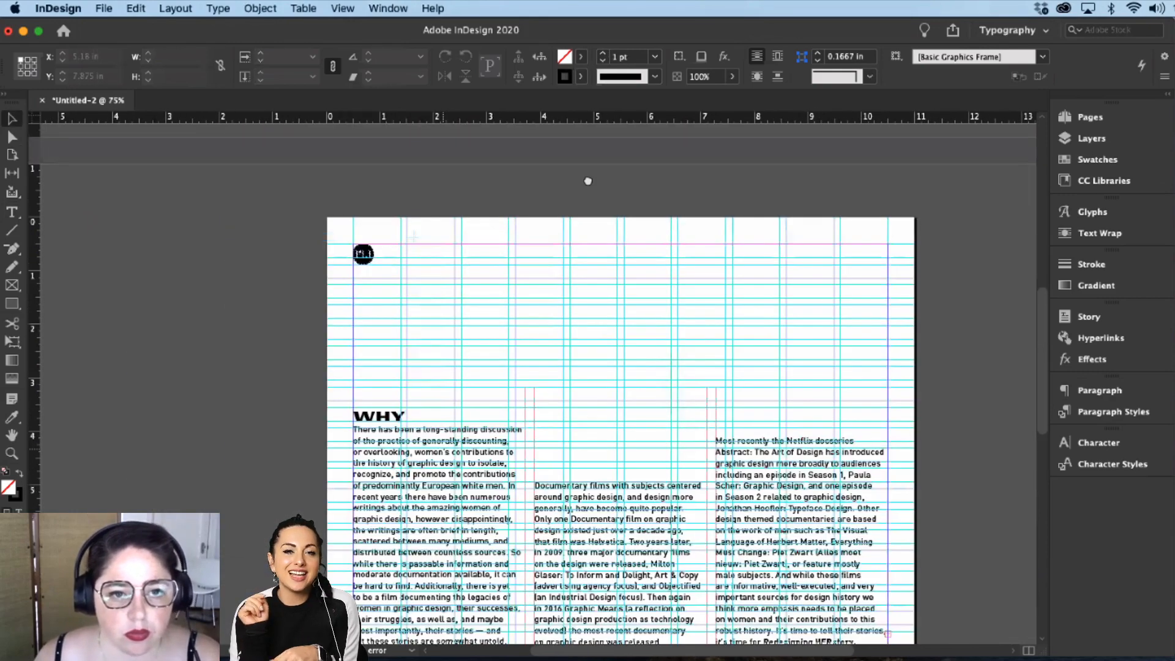
scroll(612, 367, down, 10)
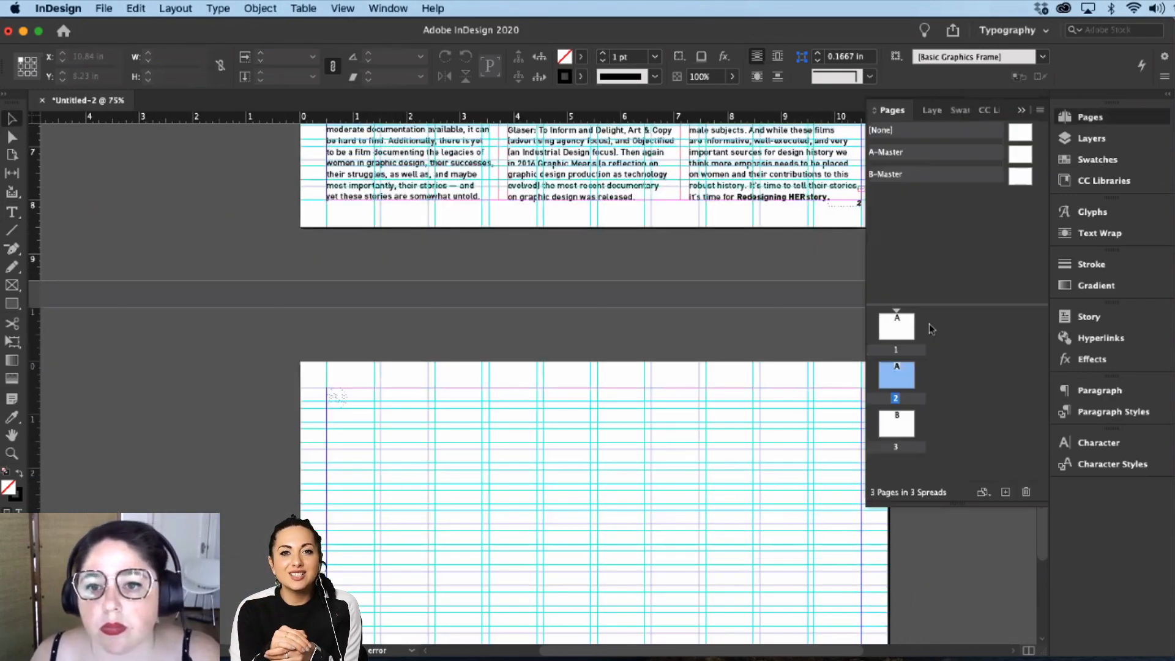
drag(906, 455, 887, 432)
click(541, 589)
key(Delete)
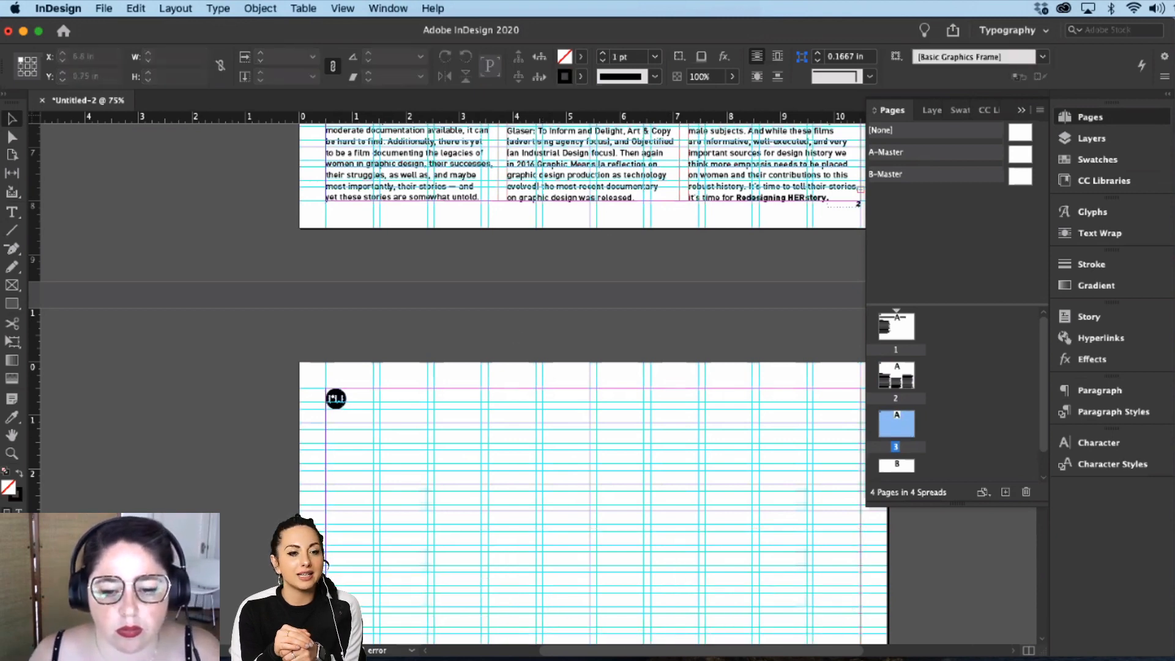
Step: Switch to the Redesigning HERstory manuscript in Pages and copy the Kickstarter Pledge levels section through the $50 pledge's "Digital Film Download"
key(super+Tab)
scroll(597, 471, down, 10)
scroll(599, 465, down, 15)
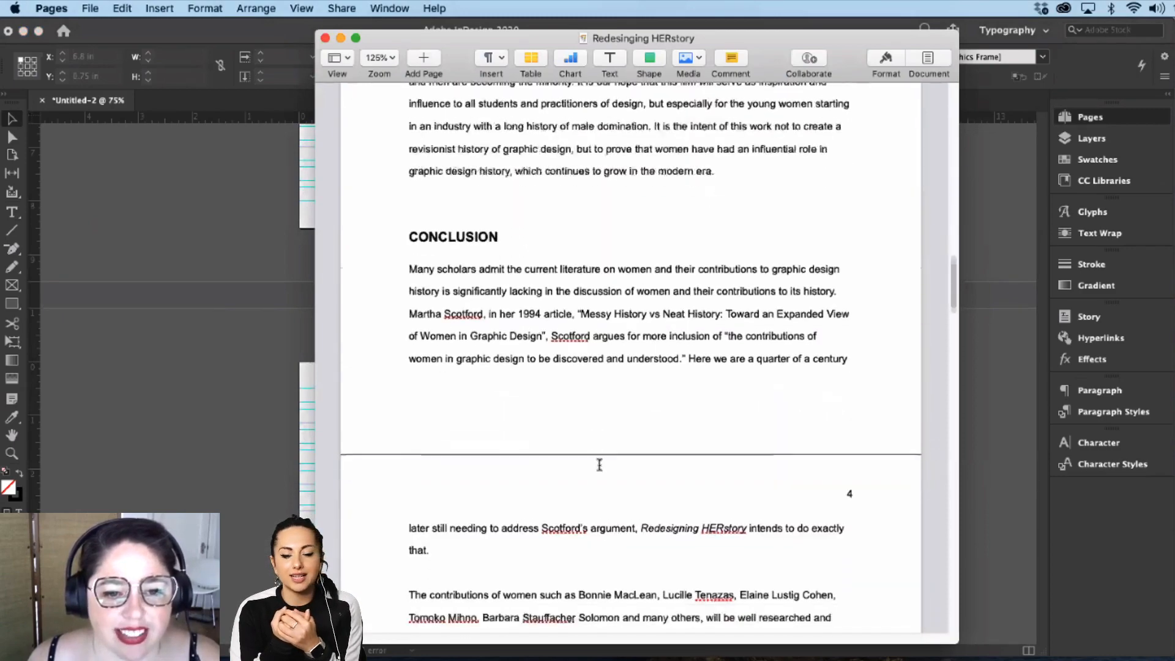
scroll(599, 463, down, 10)
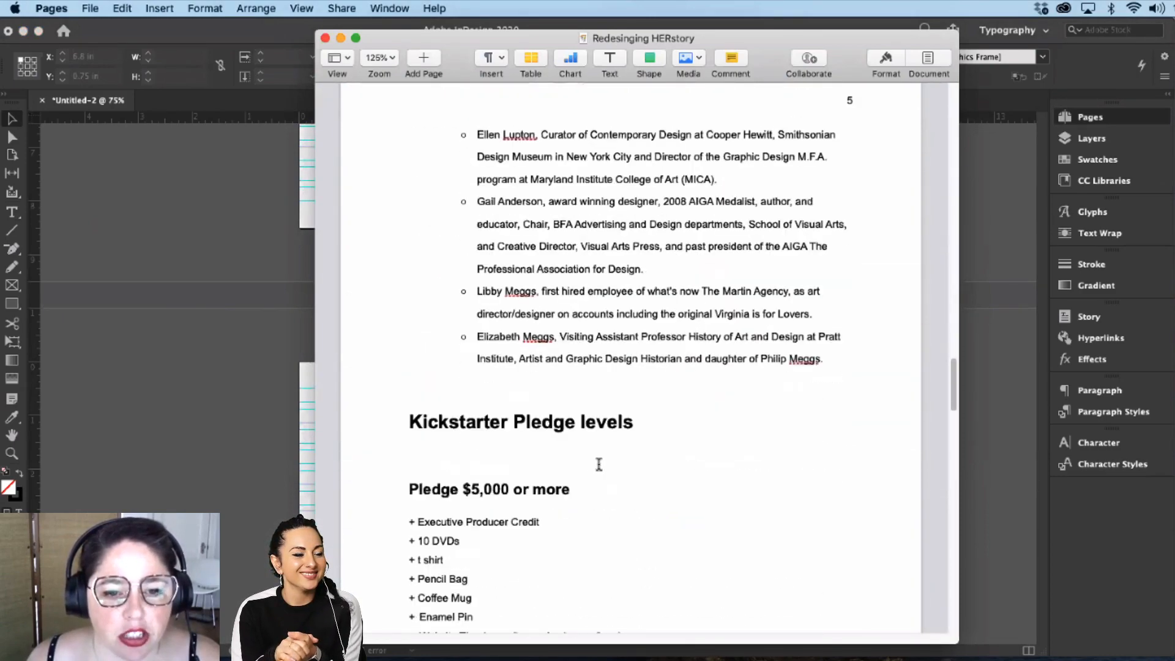
drag(409, 340, 551, 596)
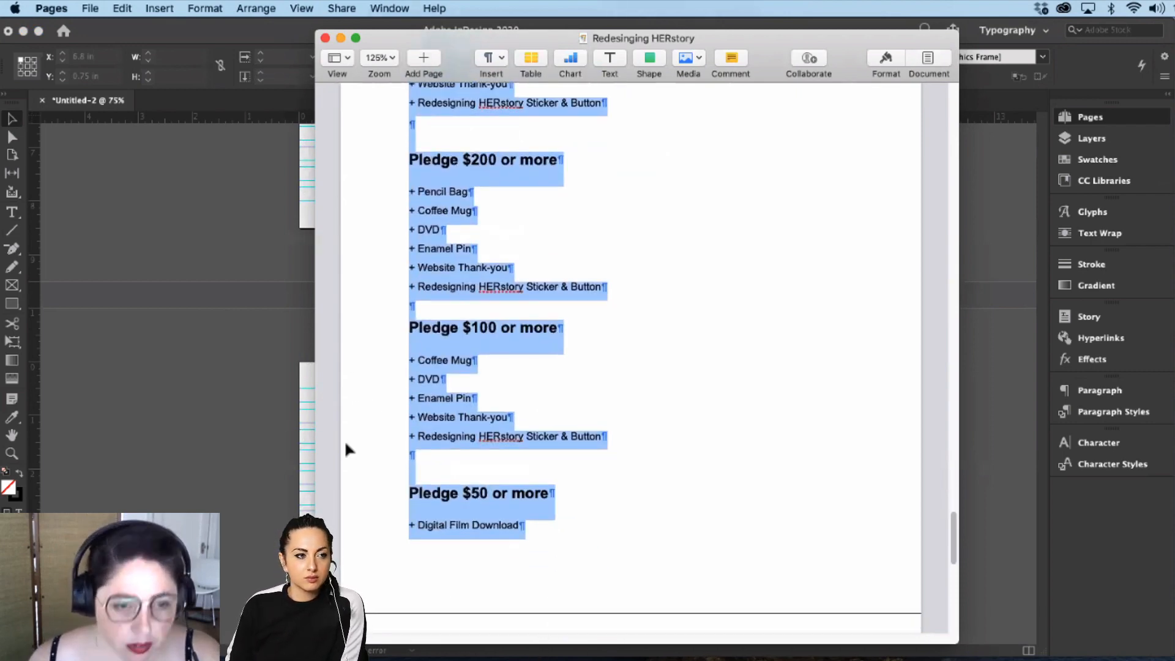
Step: Back in InDesign, draw a text frame about 10 by 6.86 in below page 3's logo and paste the pledge levels text into it
click(287, 450)
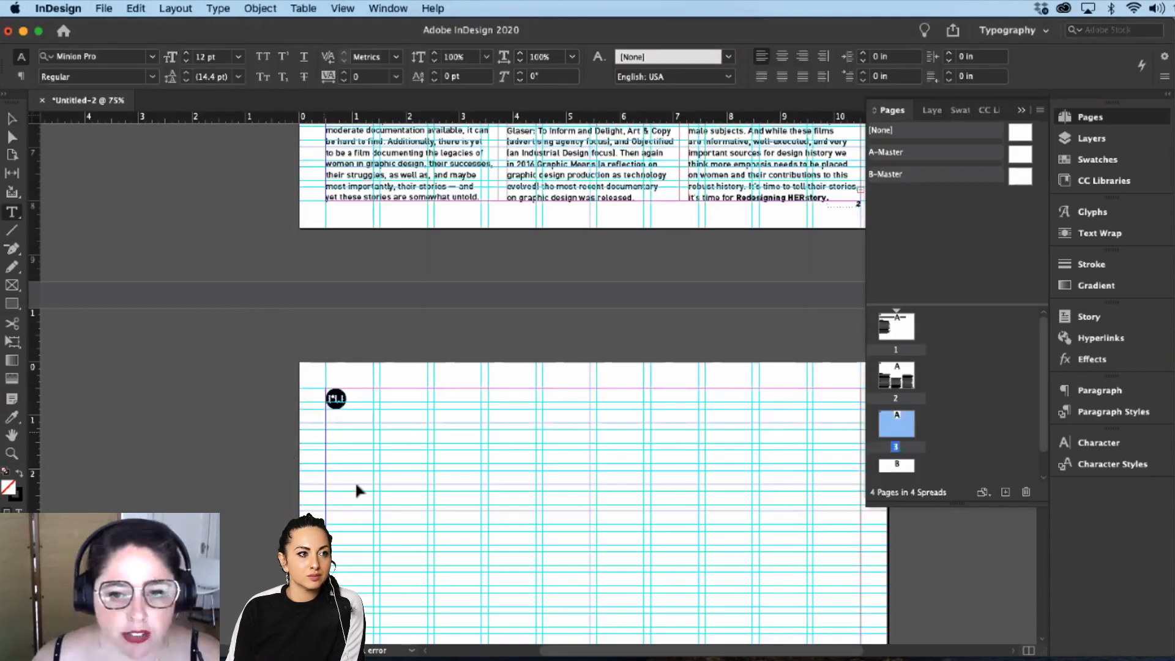
drag(328, 428, 346, 283)
key(super+v)
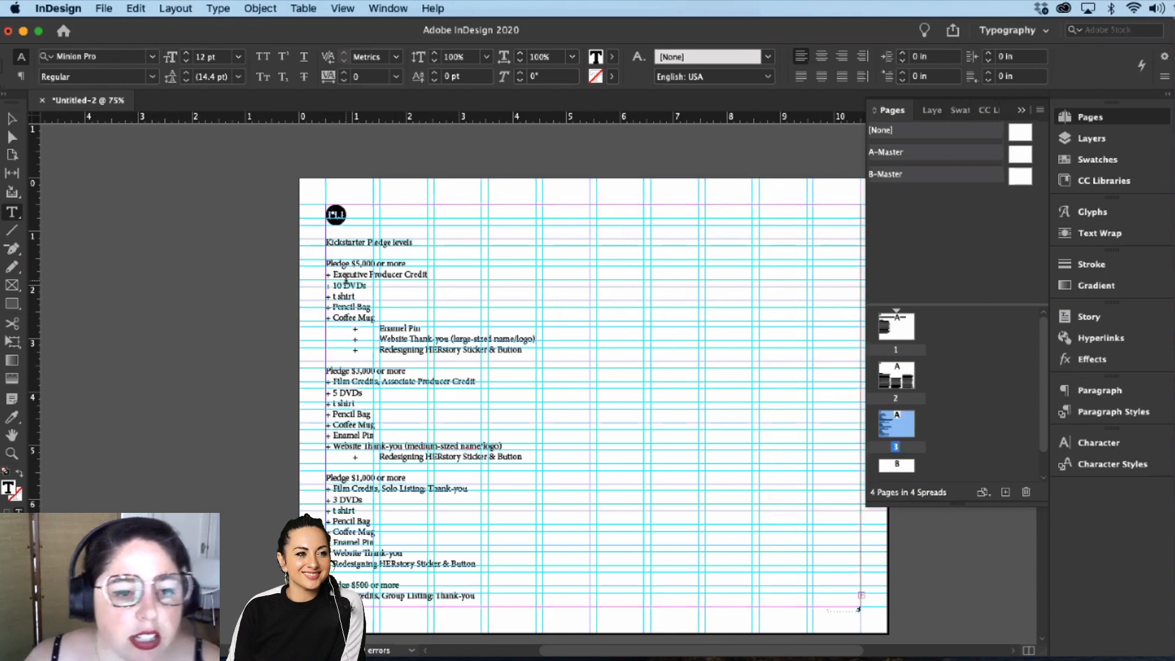
Step: Set the pledge levels text frame on page 3 to three columns
click(15, 133)
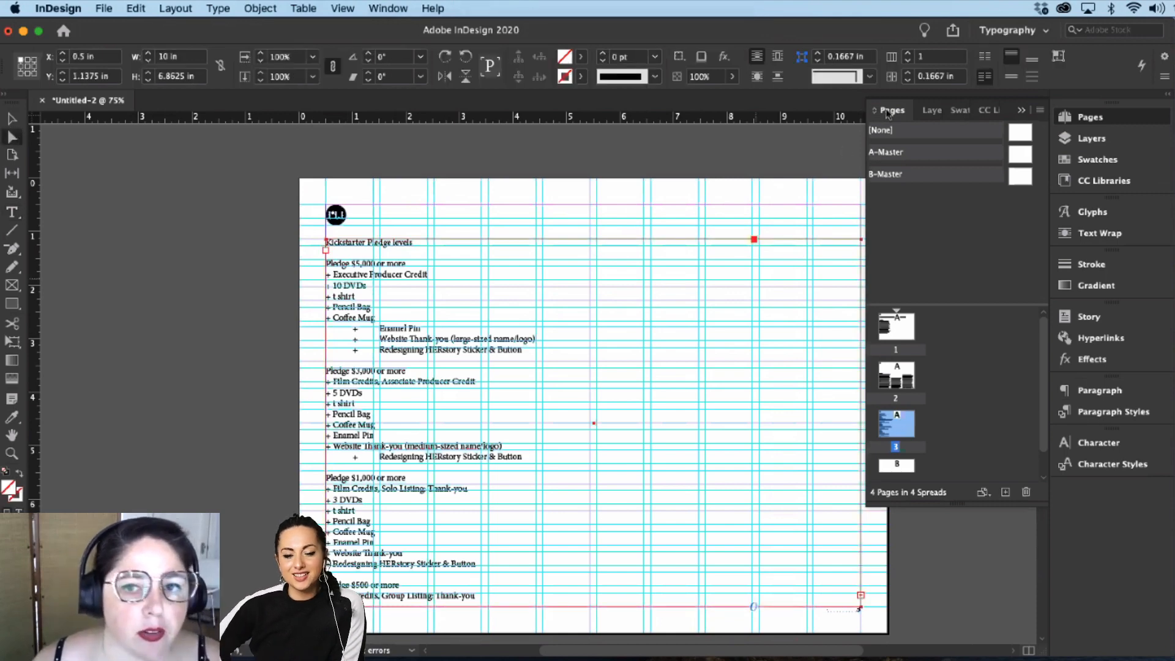
click(908, 57)
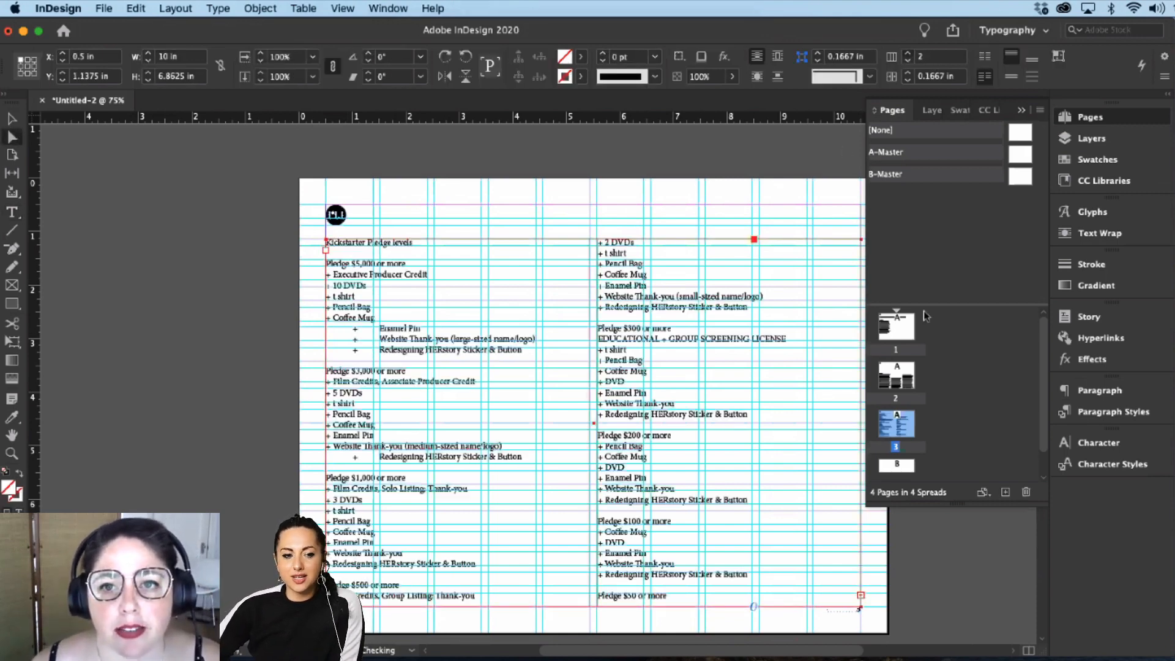
key(t)
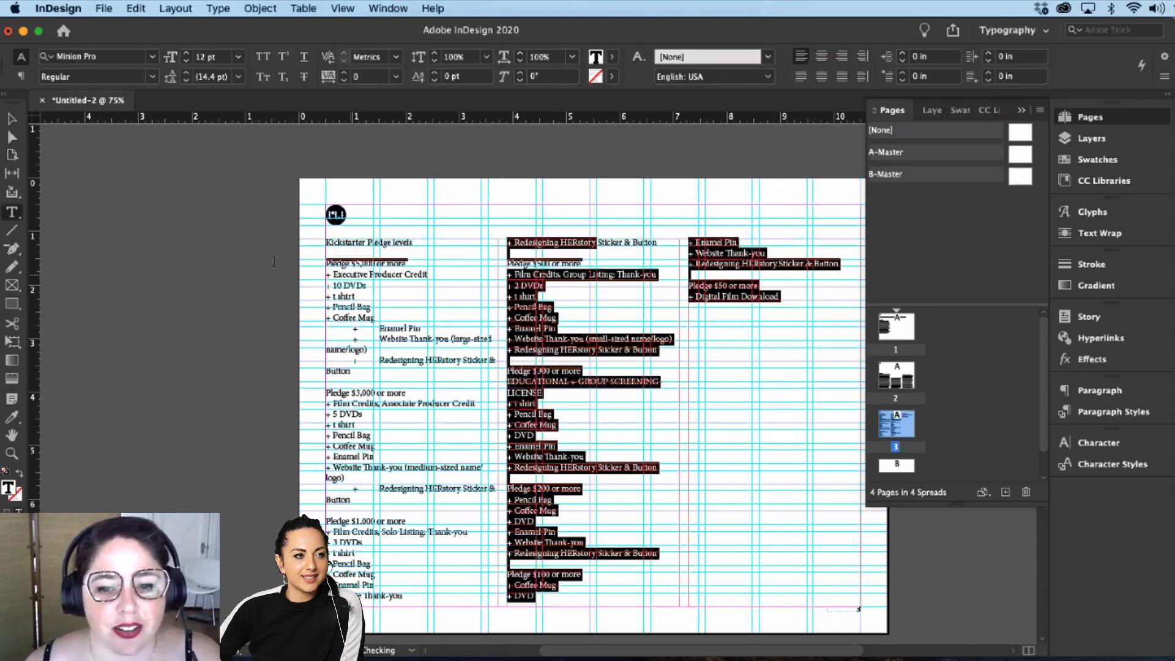
Step: Apply the Body character style to all of the pledge levels text on page 3
drag(275, 262, 267, 226)
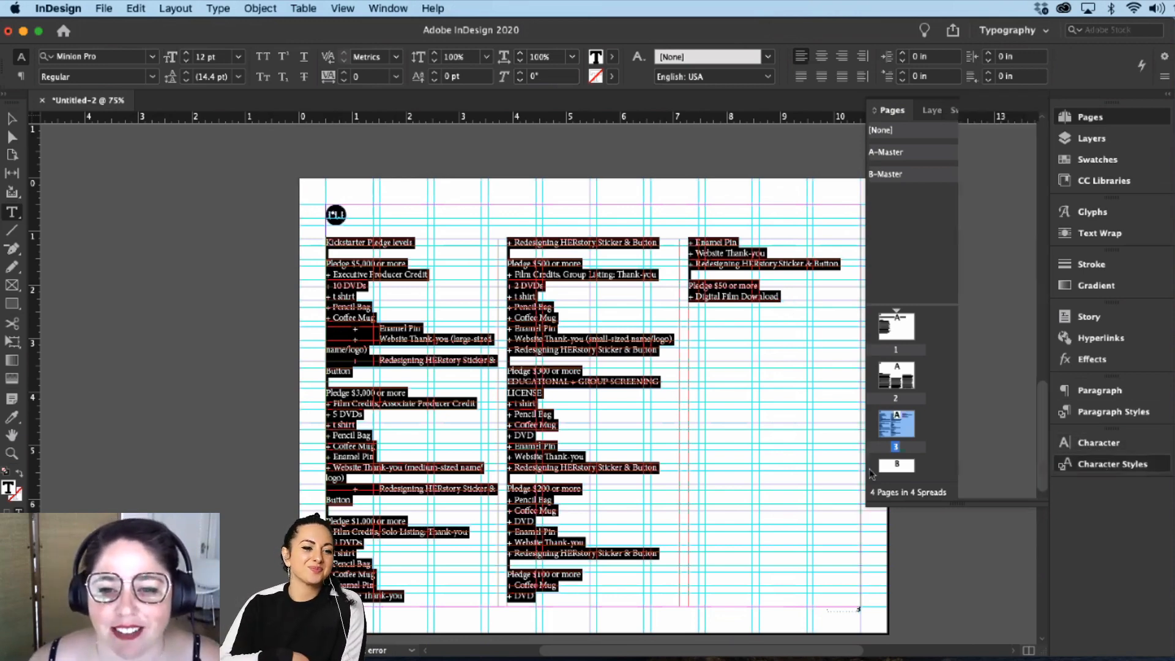
click(917, 491)
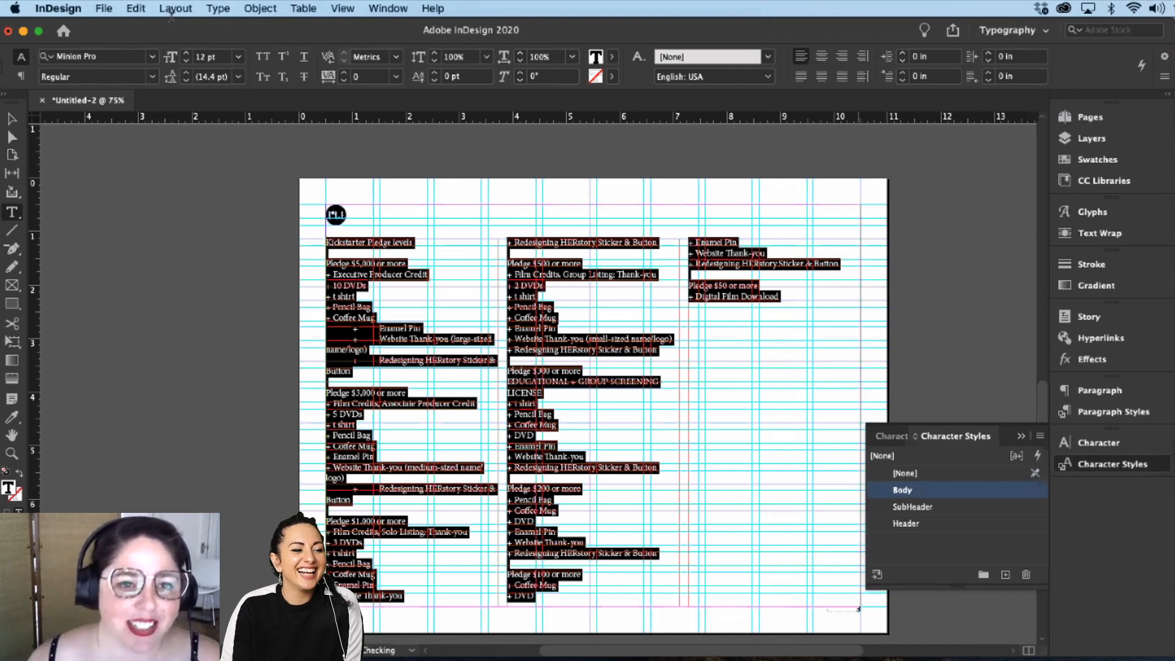
click(434, 236)
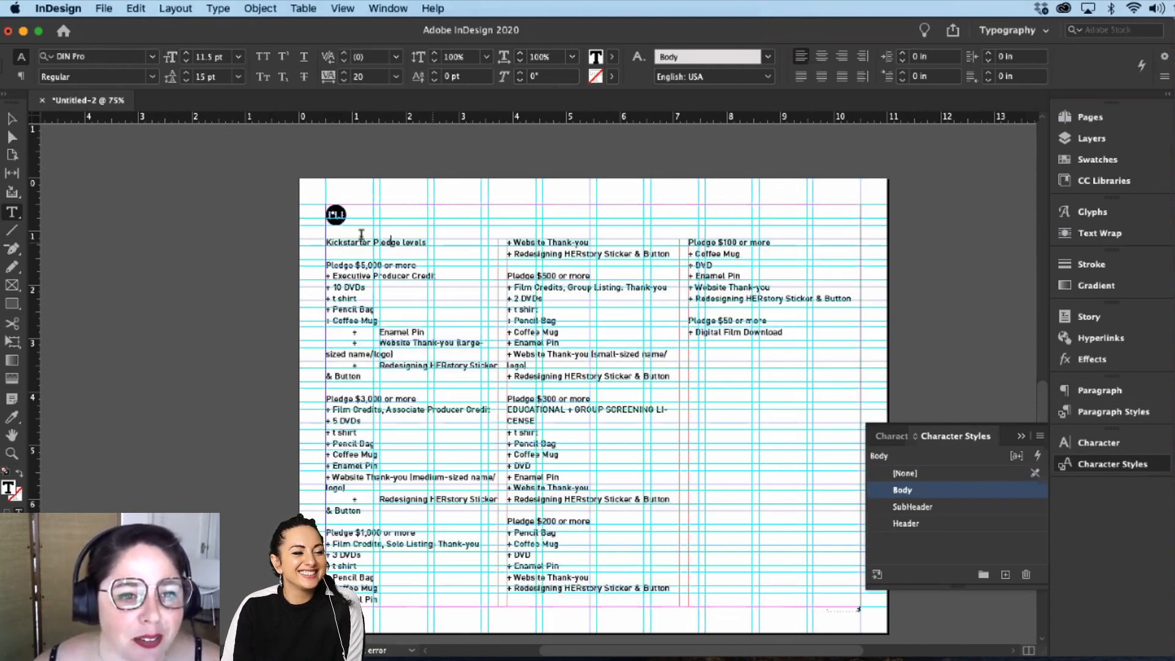
Step: Apply the Header character style to the "Kickstarter Pledge levels" title line
drag(427, 243, 321, 243)
click(909, 507)
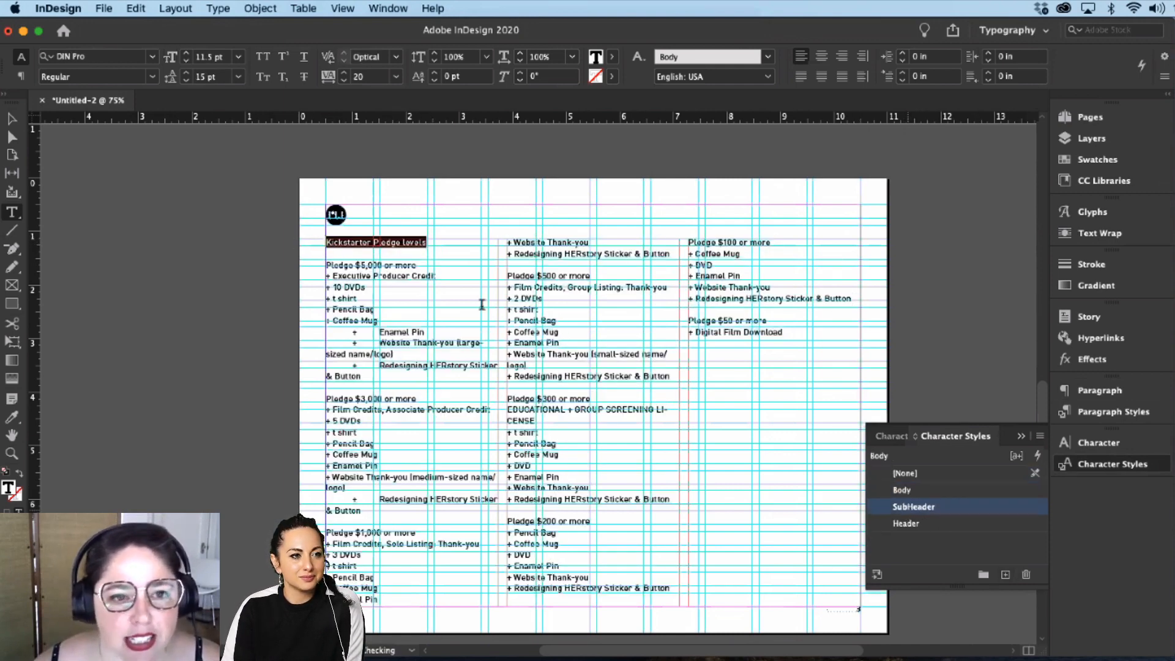
click(915, 525)
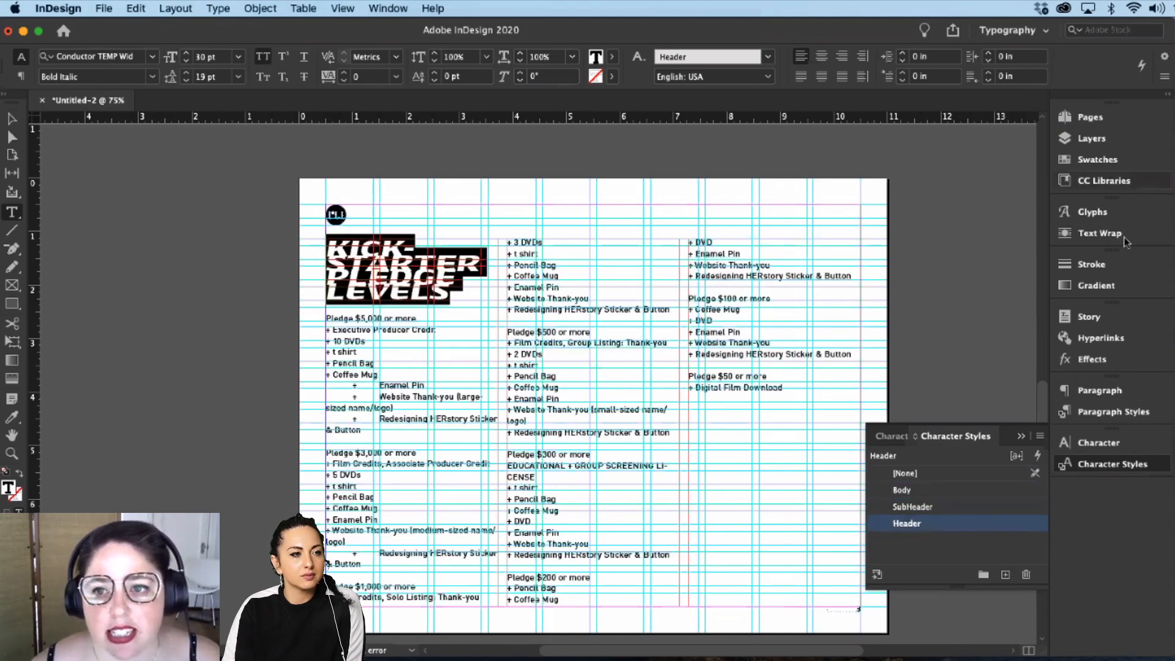
Step: Set the title paragraph's layout to Span Columns so it runs across the text frame's columns
click(1099, 392)
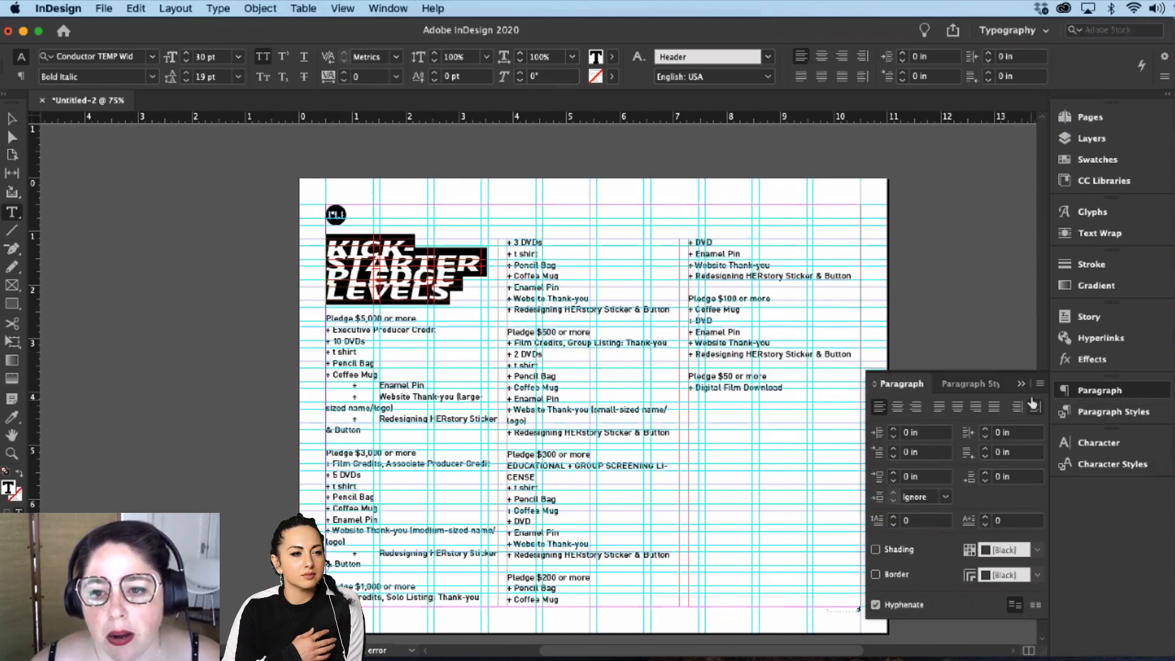
click(1040, 384)
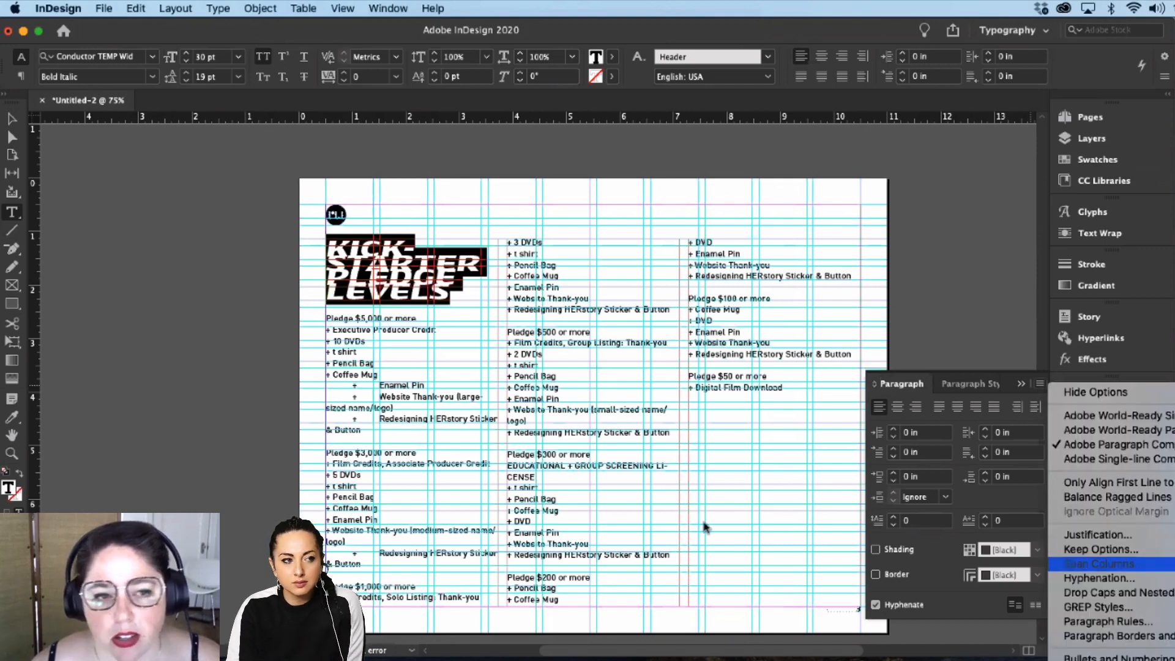
click(1096, 564)
click(738, 411)
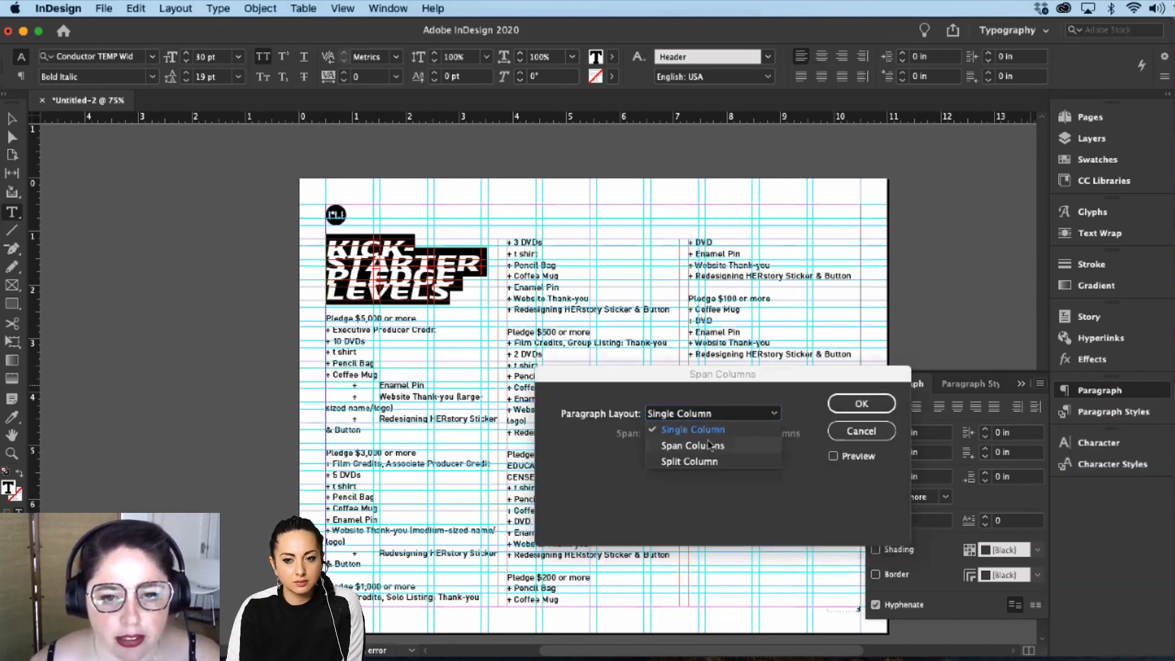
click(744, 443)
click(852, 406)
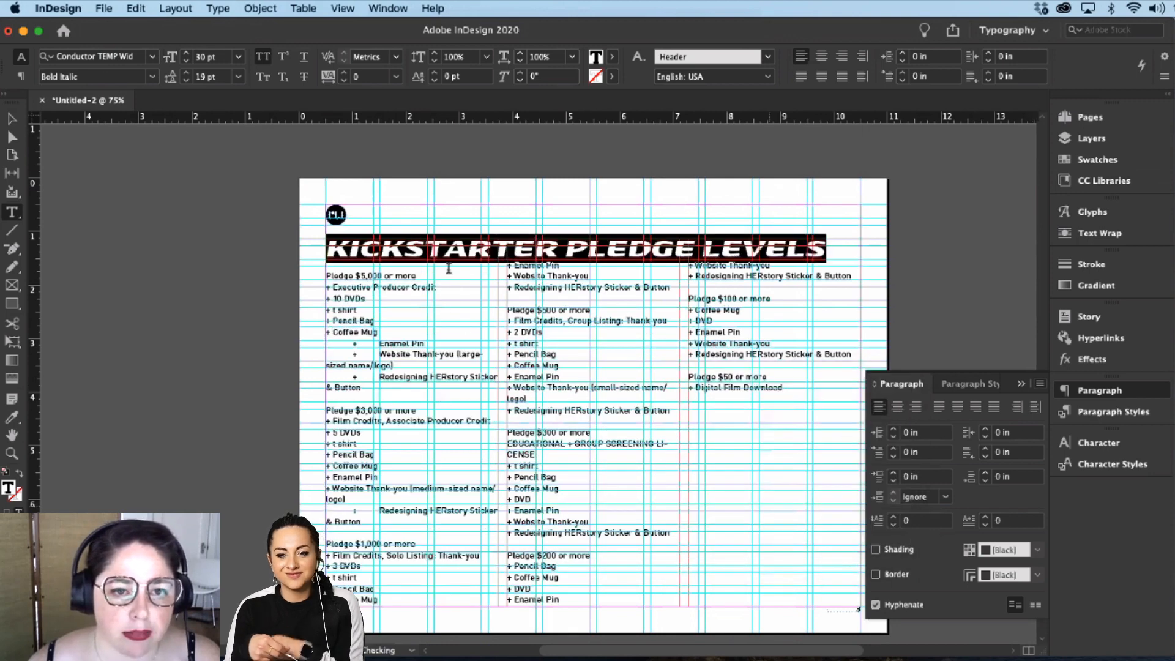
click(558, 248)
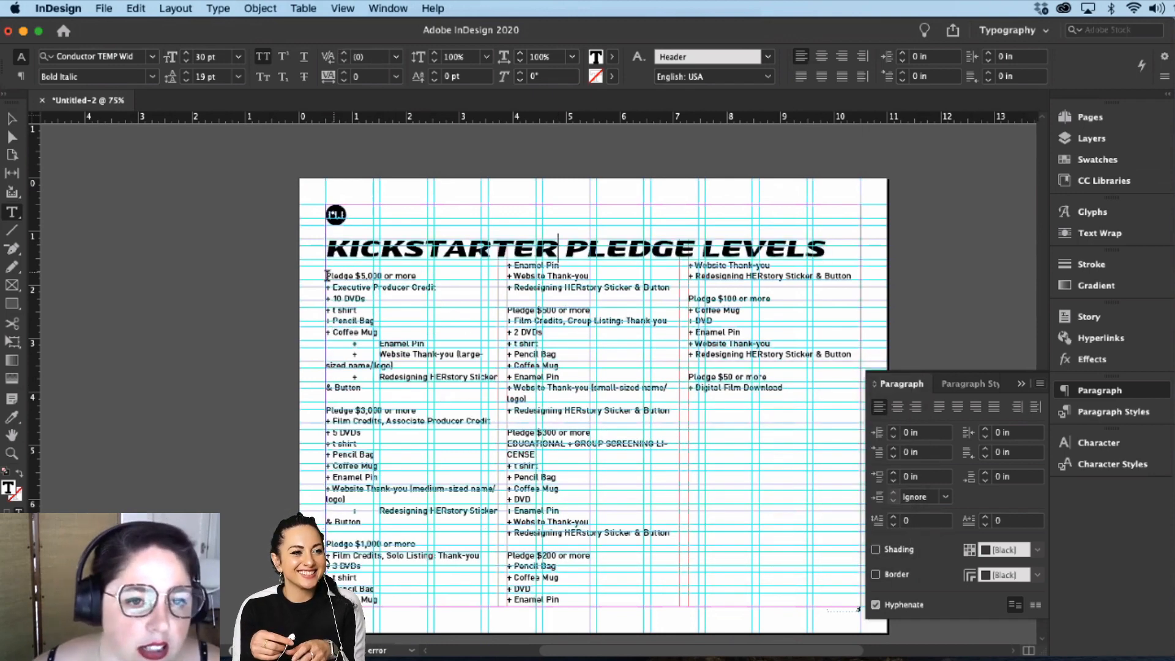
Step: Apply the SubHeader character style to the "Pledge $5,000 or more" line
triple_click(421, 275)
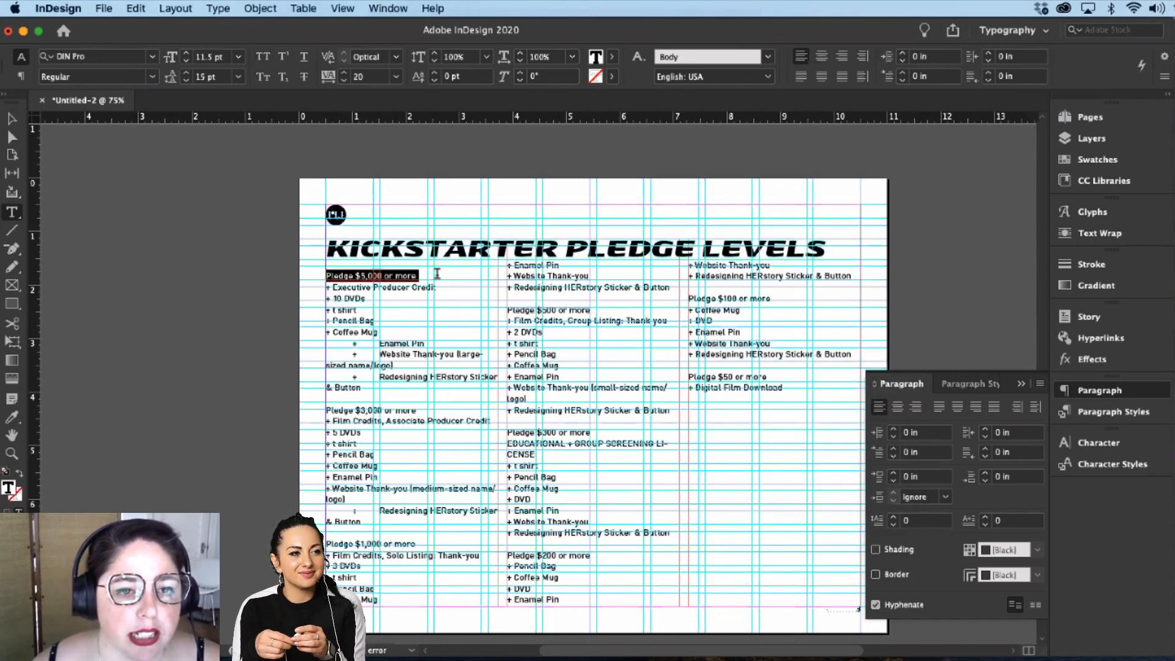
click(1102, 465)
click(902, 507)
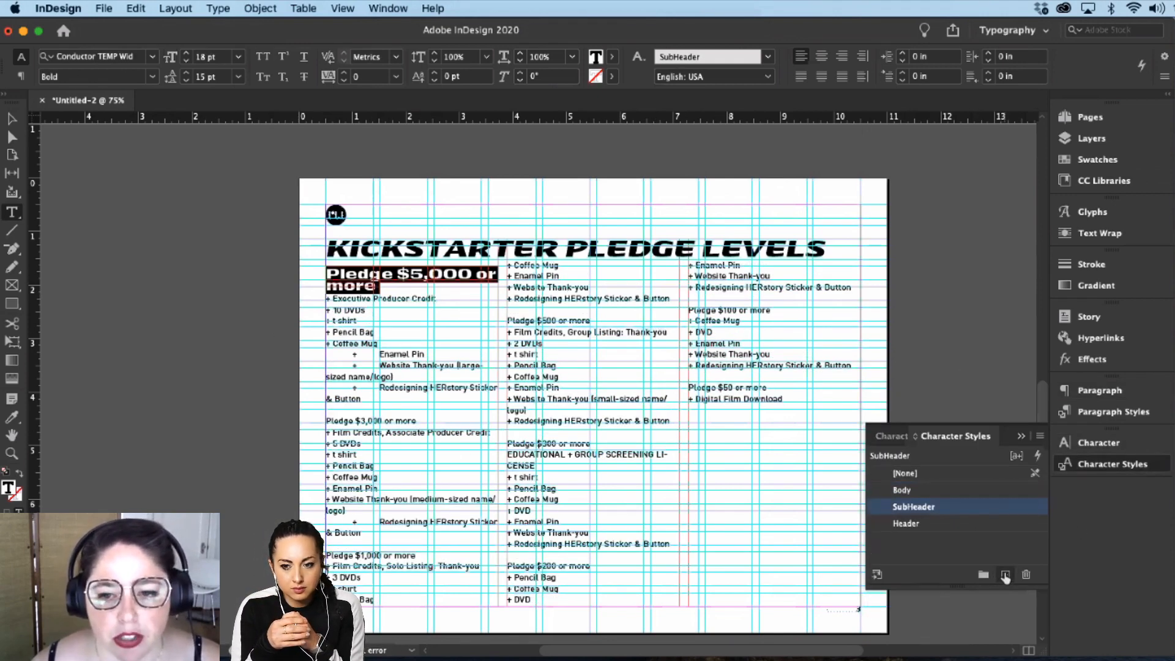
Step: Duplicate the SubHeader character style and name the copy SubHeader2
drag(913, 507, 1006, 574)
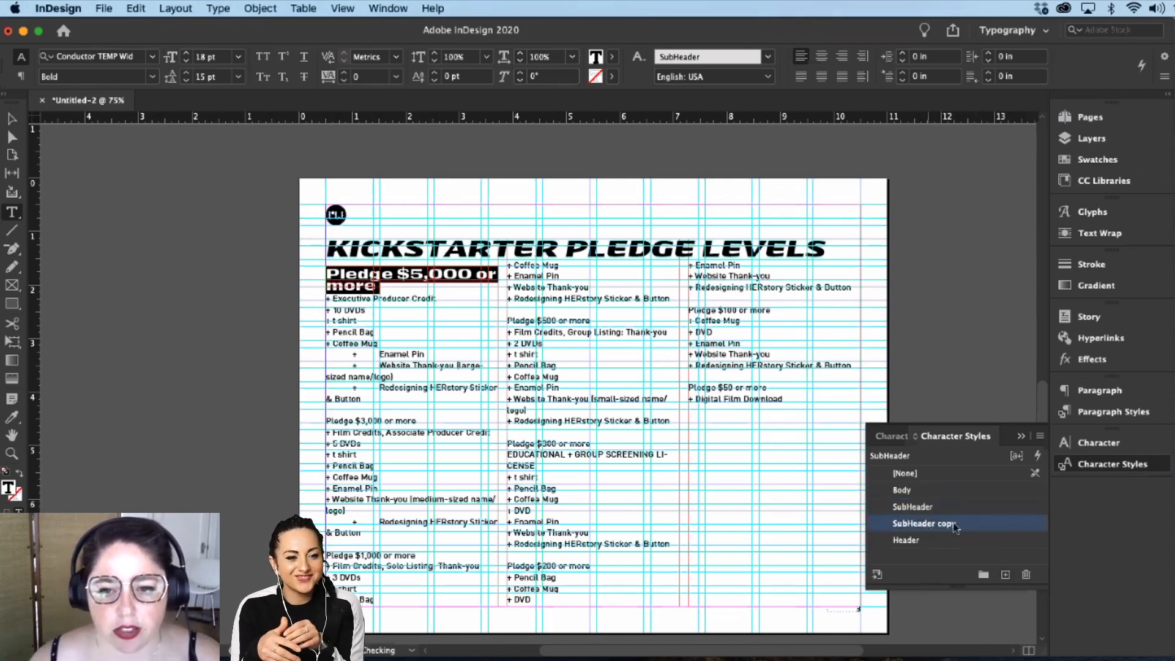
double_click(954, 527)
key(Right)
key(BackSpace)
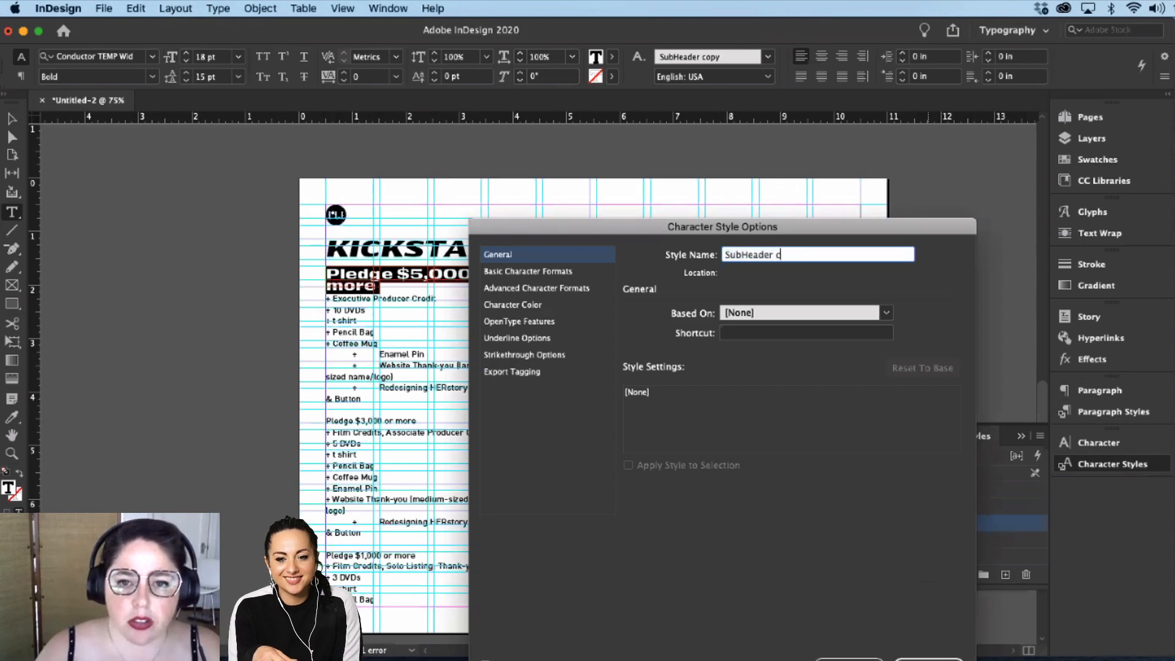
text(2)
key(Return)
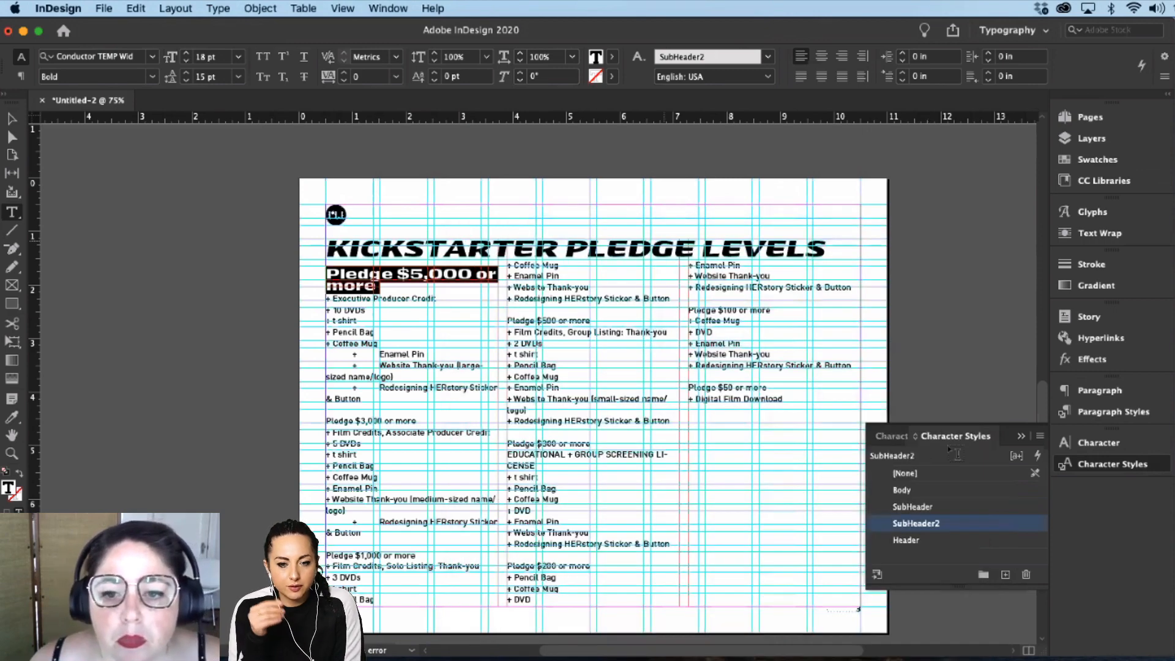
Step: Set the SubHeader2 character style's font style to Bold and its size to 12 pt
double_click(912, 526)
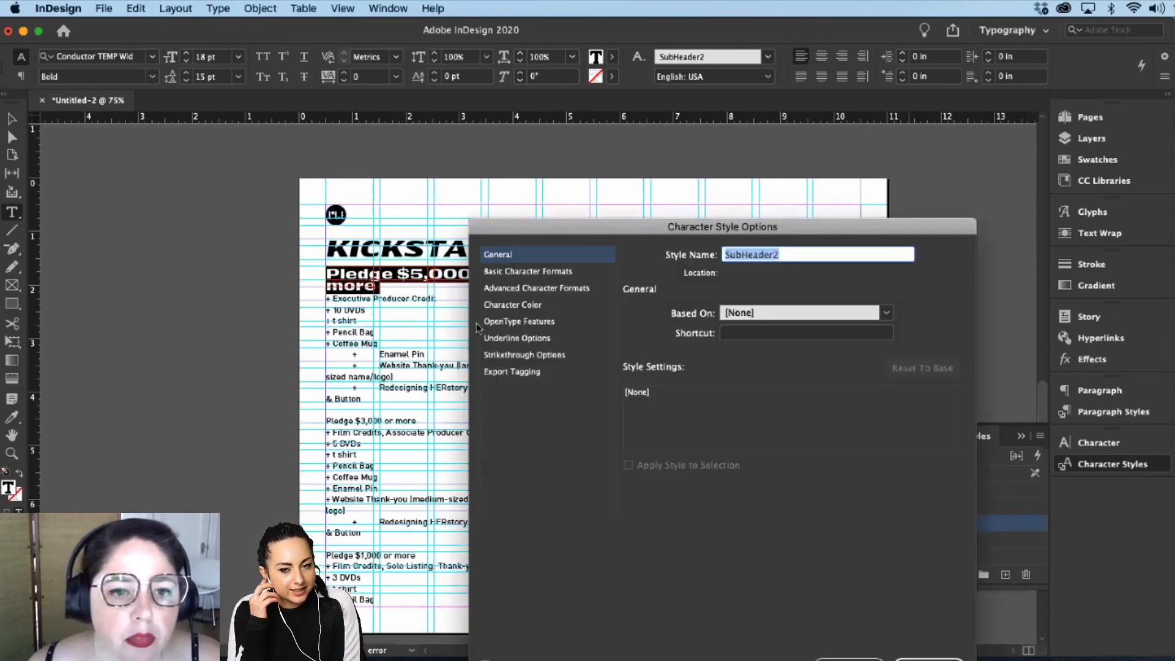
click(536, 294)
click(517, 271)
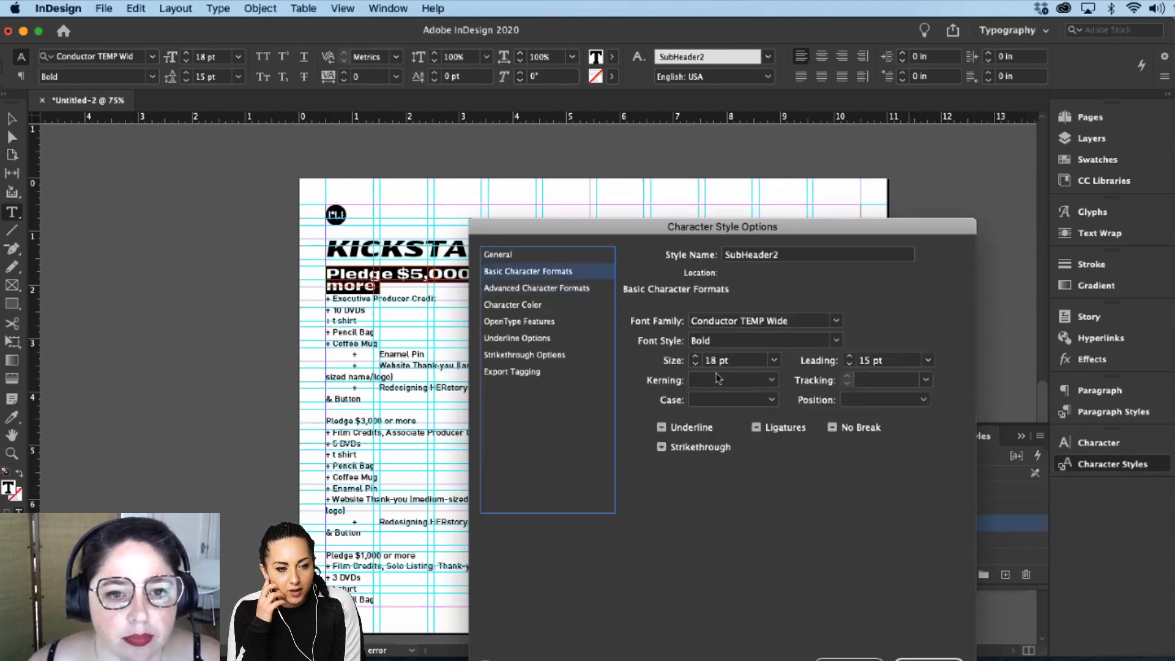
click(774, 360)
click(754, 472)
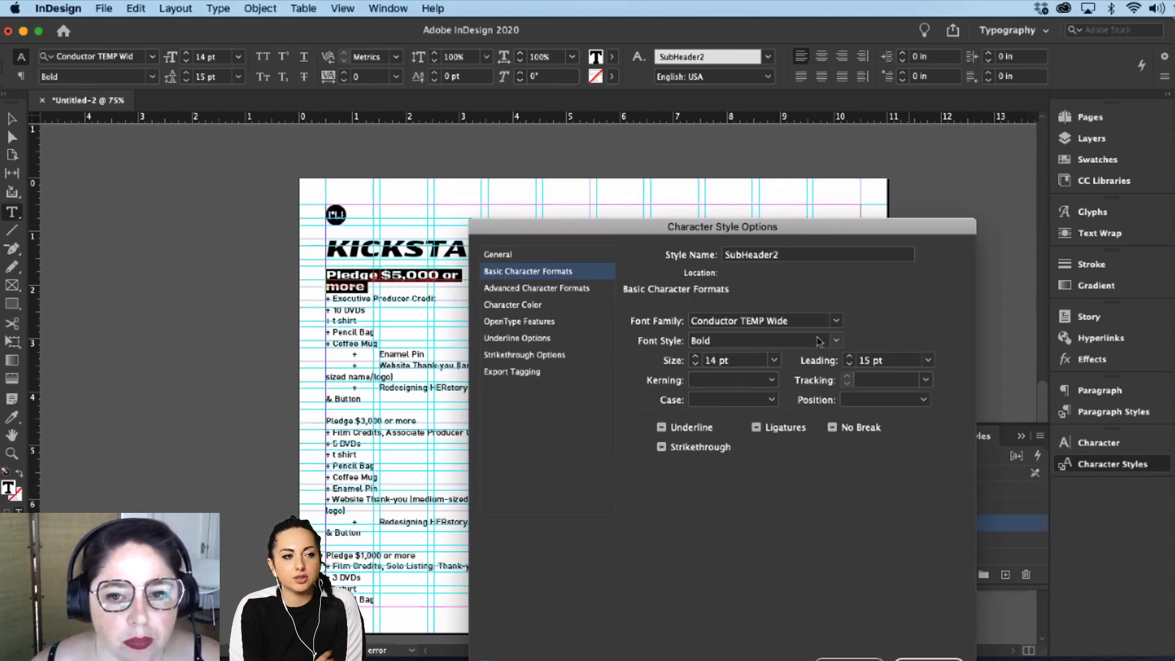
click(837, 340)
click(811, 373)
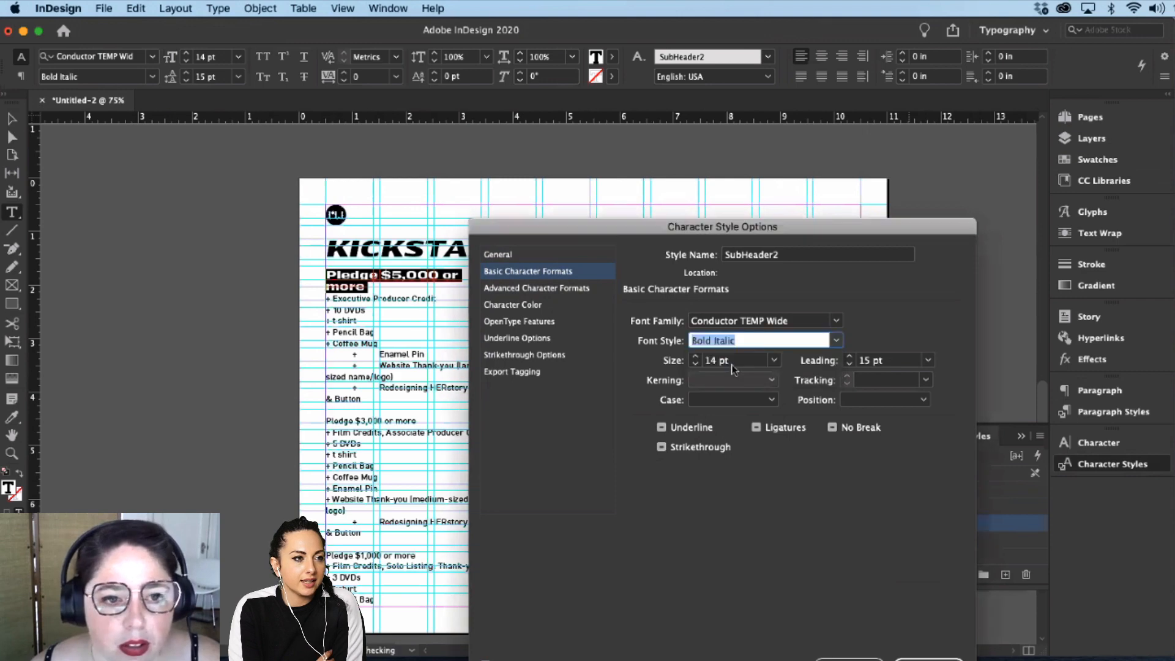
click(836, 340)
click(719, 361)
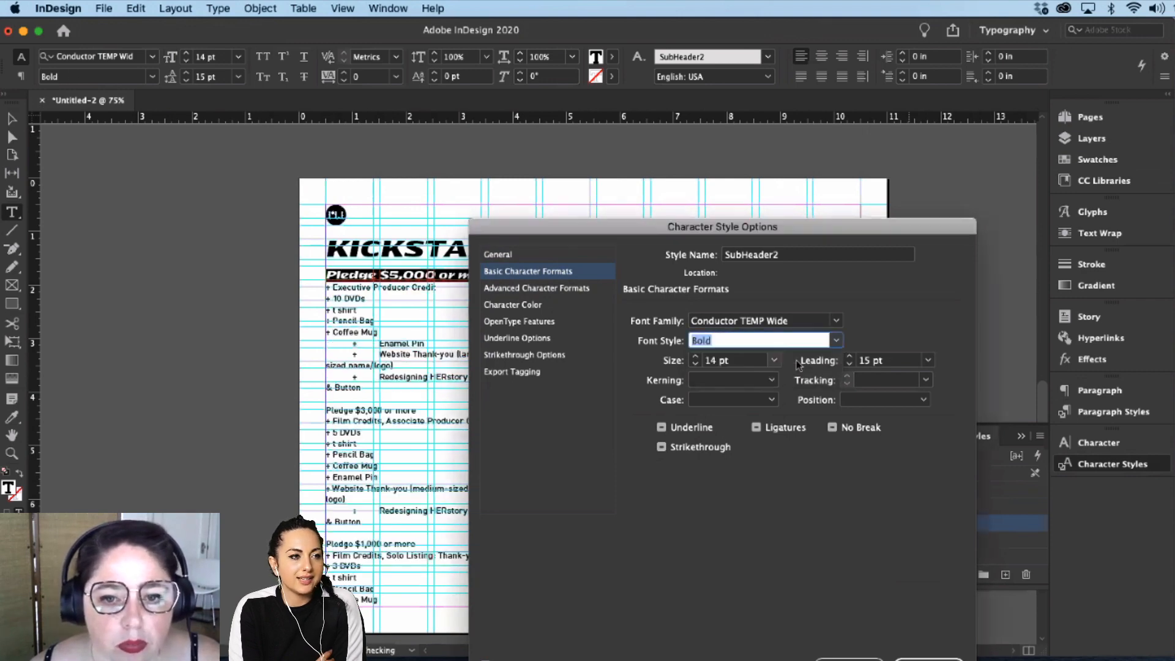
click(775, 360)
click(726, 458)
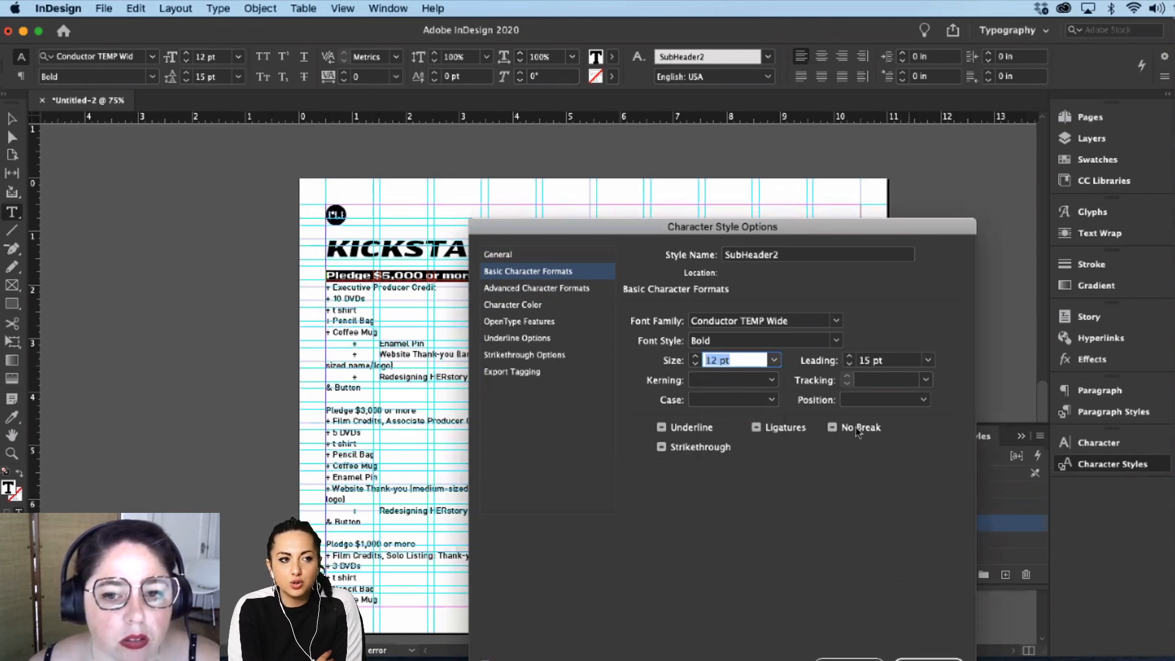
Step: Set the SubHeader2 character style's case to All Caps and accept the style changes
click(739, 401)
click(731, 416)
click(732, 406)
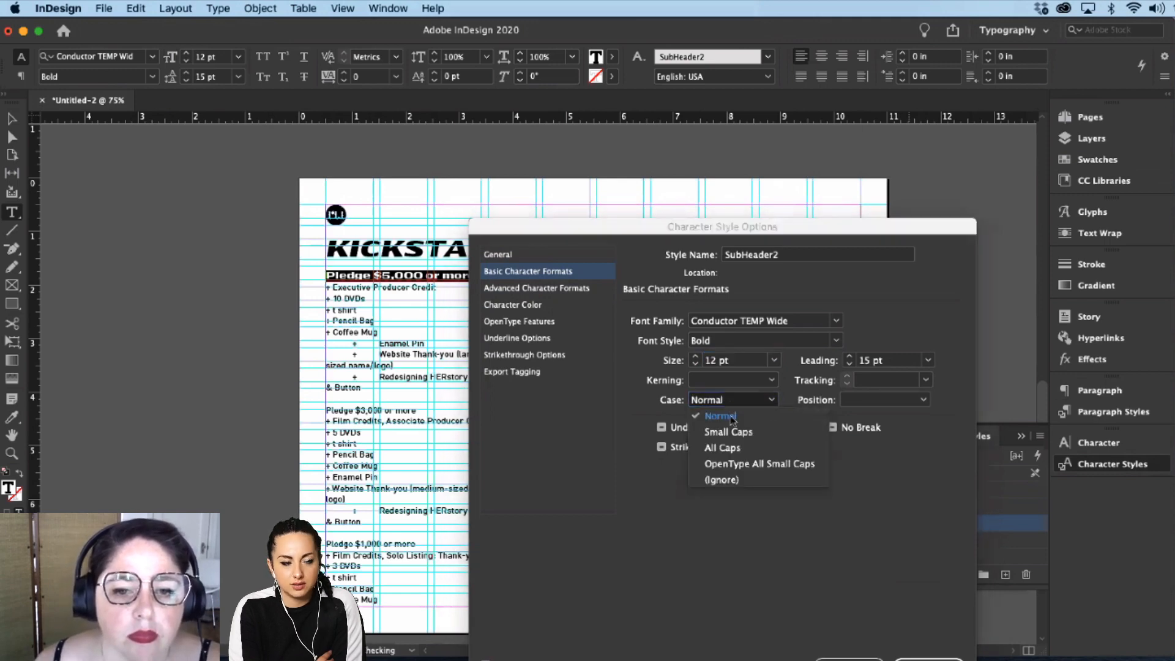
click(722, 448)
key(Return)
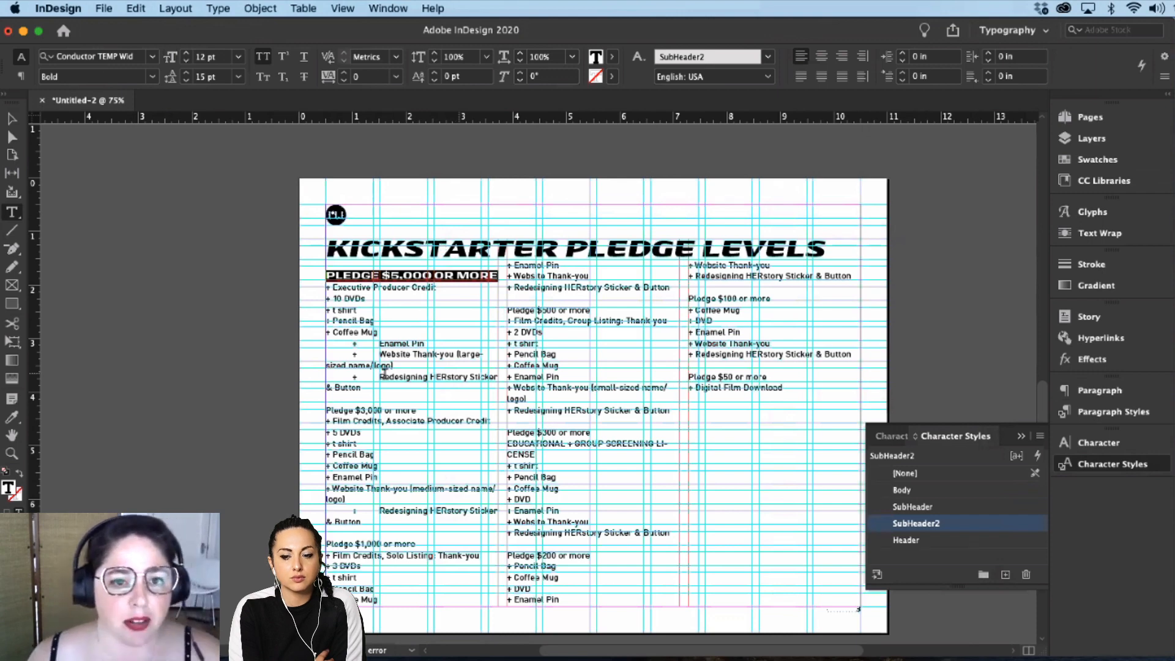
Step: Deselect the text and preview page 3 close up without guides and frame edges
key(super+equal)
key(super+equal)
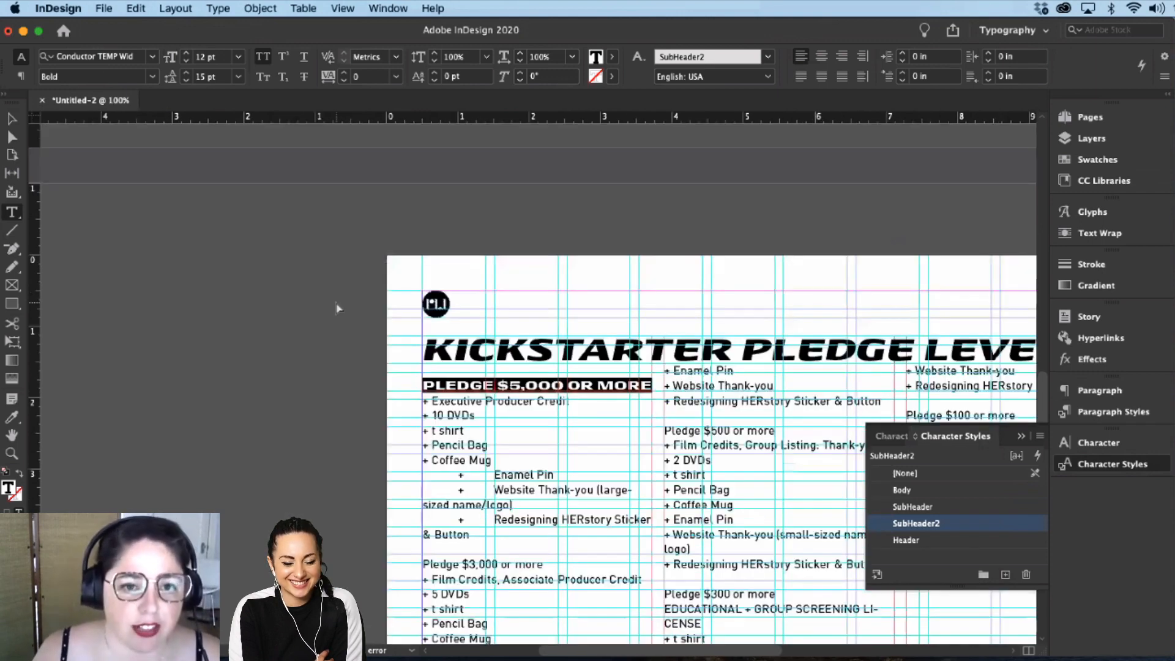
click(463, 385)
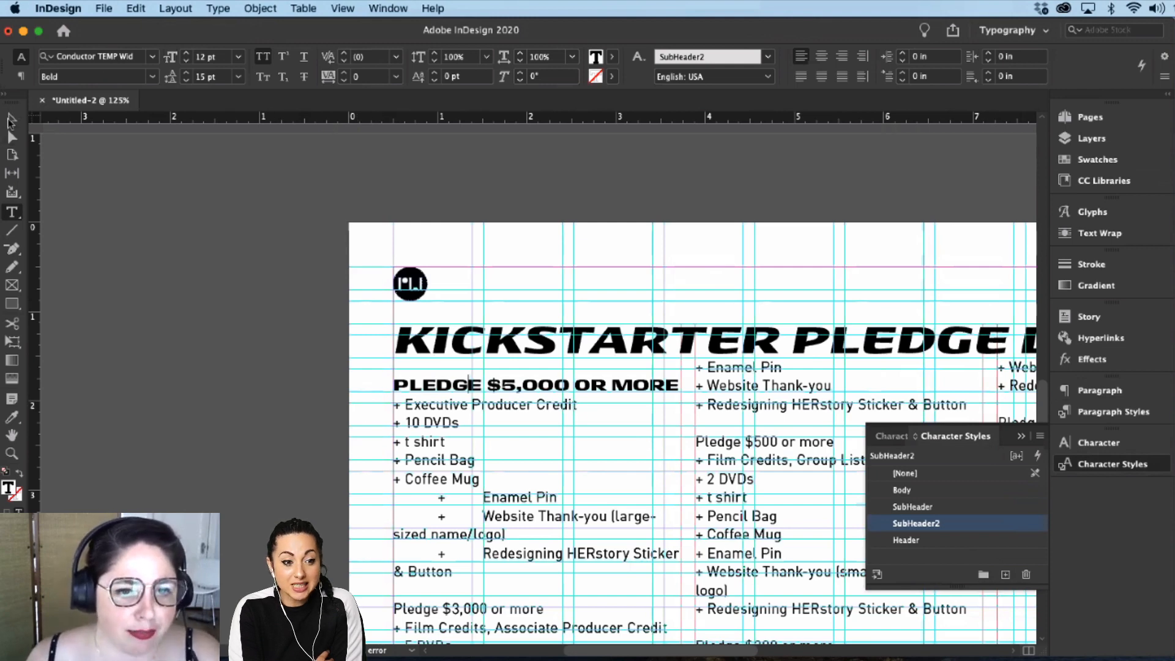
click(12, 118)
click(134, 287)
key(w)
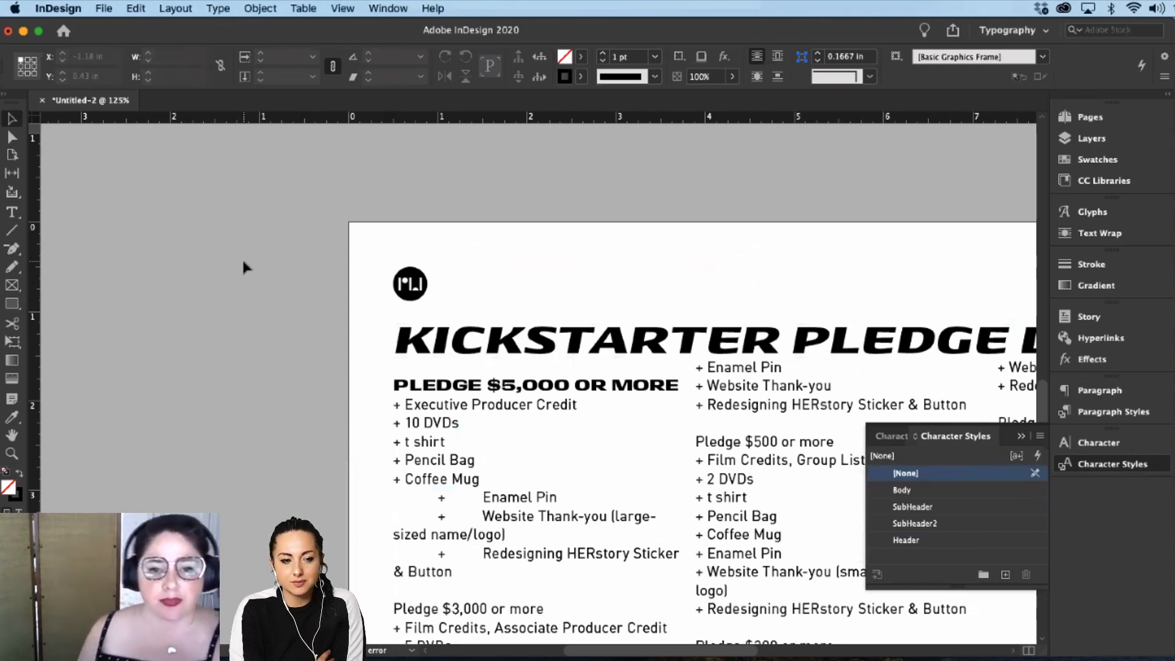
Step: Apply the SubHeader2 character style to the "Pledge $3,000 or more" and "Pledge $1,000 or more" lines
drag(509, 603, 445, 483)
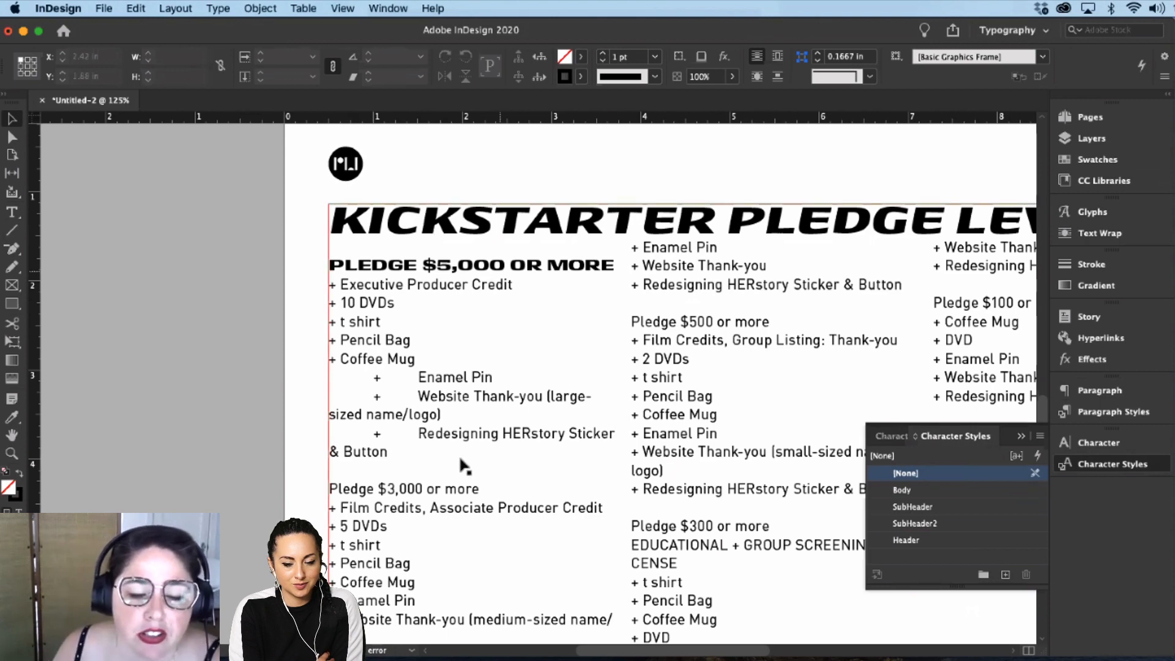
double_click(478, 487)
drag(478, 488, 330, 488)
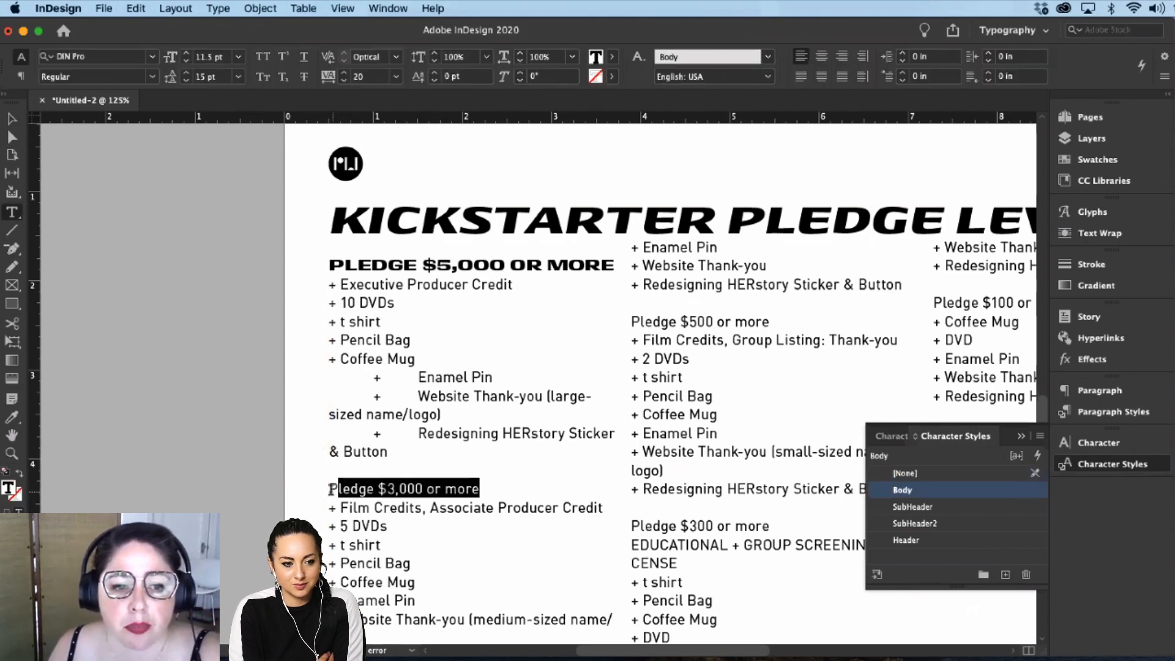
click(919, 525)
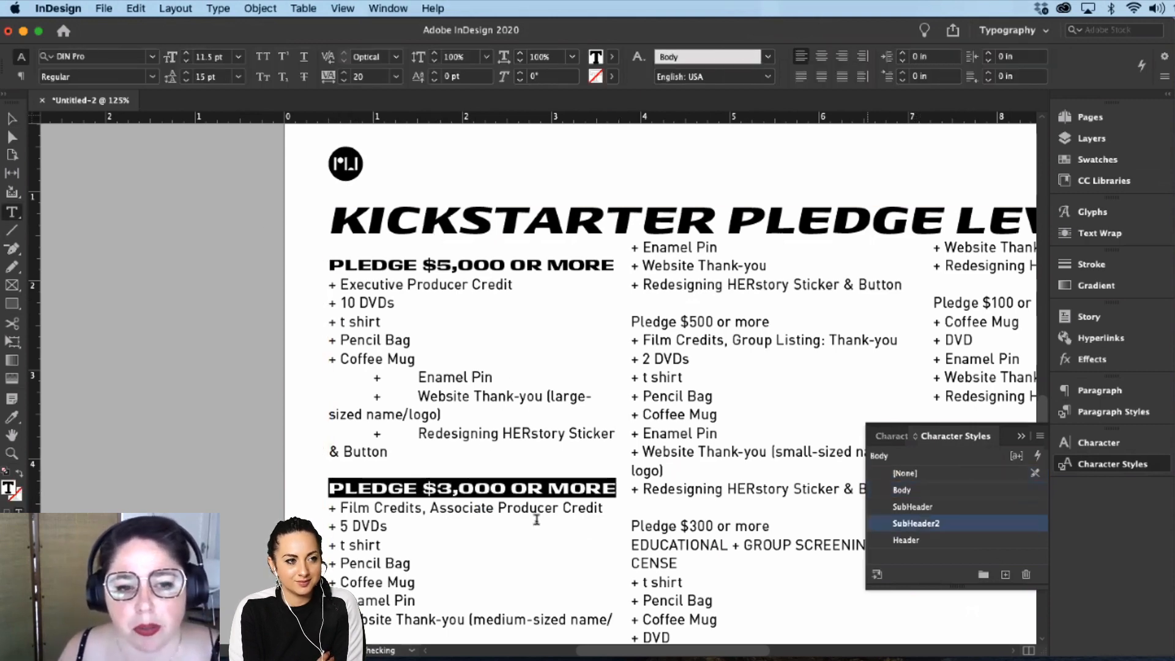
scroll(466, 429, down, 10)
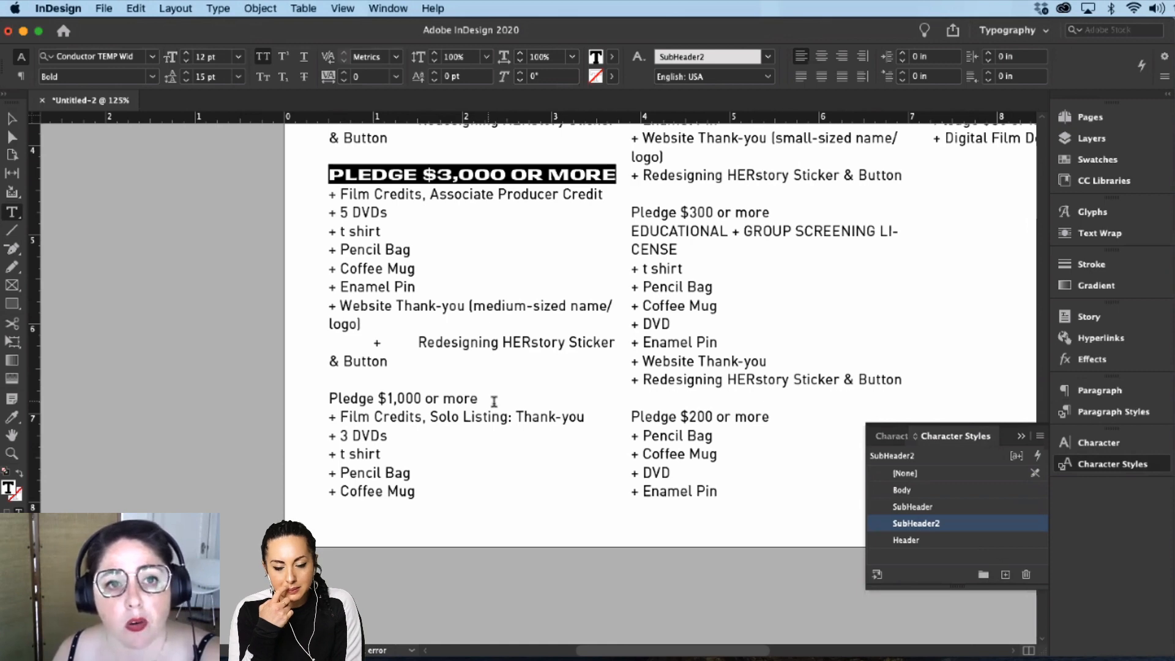
drag(489, 400, 328, 403)
click(916, 526)
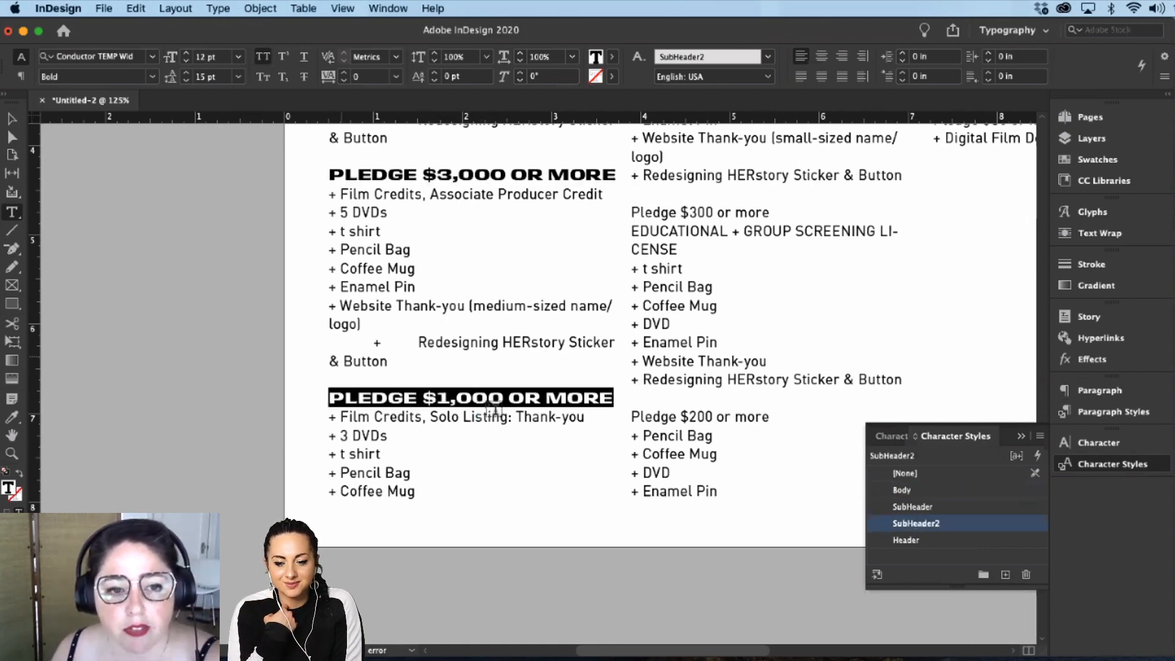
Step: Apply the SubHeader2 character style to the "Pledge $500 or more" and "Pledge $300 or more" lines in the middle column
click(12, 119)
click(637, 254)
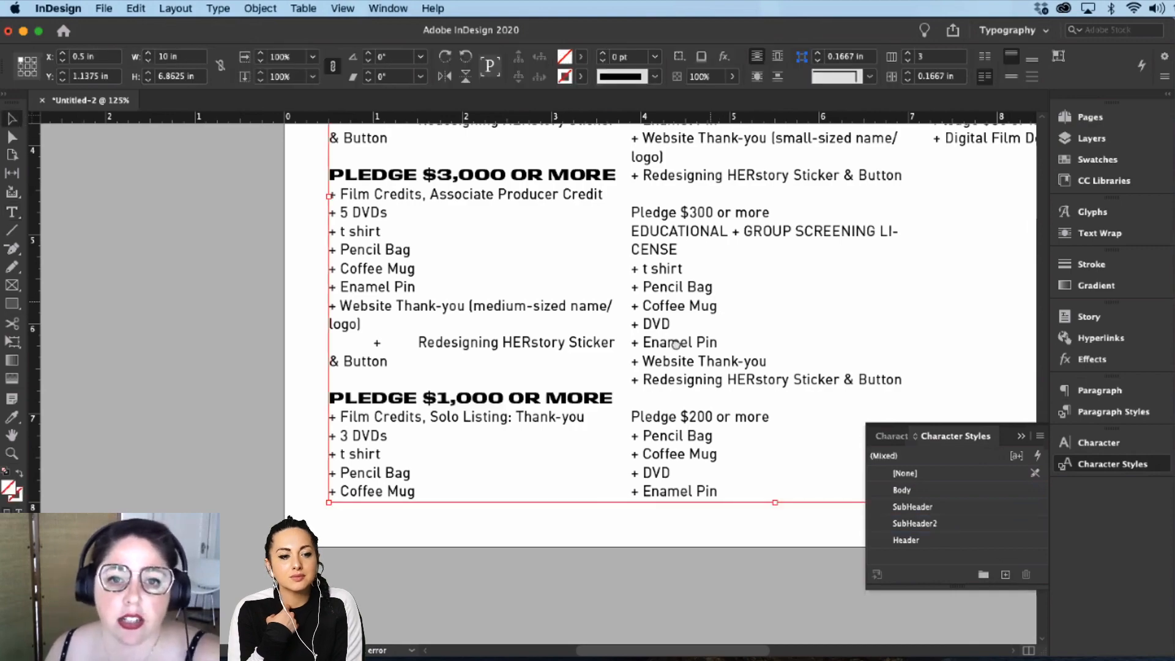
scroll(613, 368, up, 5)
scroll(612, 367, right, 4)
scroll(585, 483, up, 3)
scroll(585, 483, right, 2)
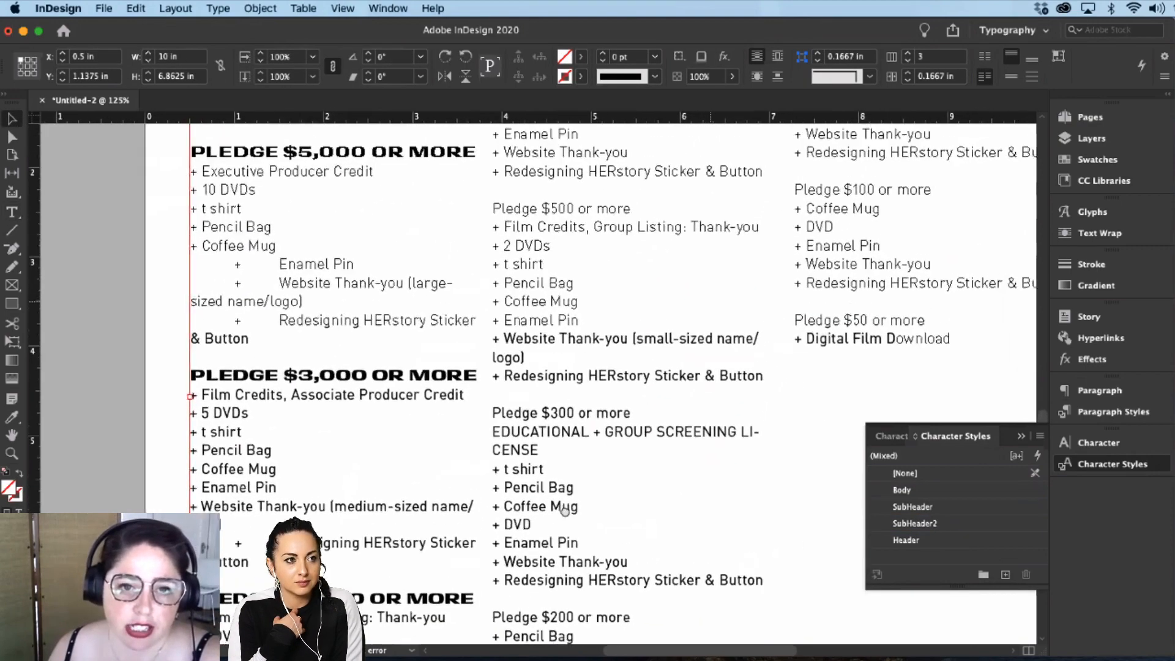
key(t)
drag(588, 255, 449, 255)
click(912, 523)
drag(592, 457, 447, 460)
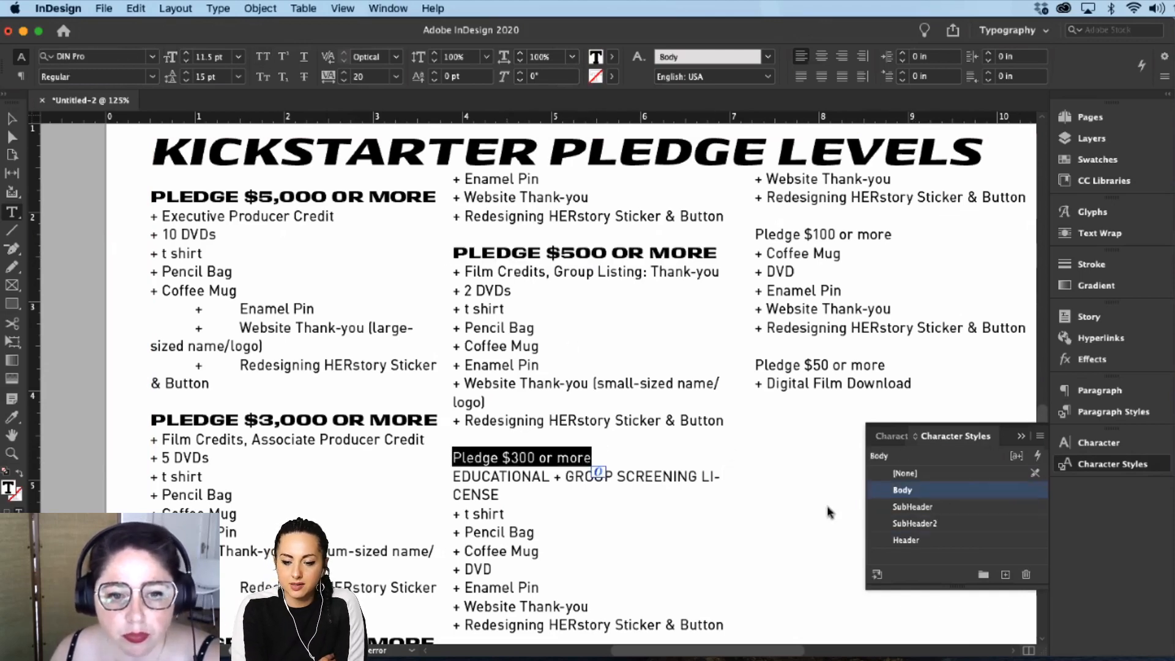
click(912, 523)
scroll(598, 514, down, 8)
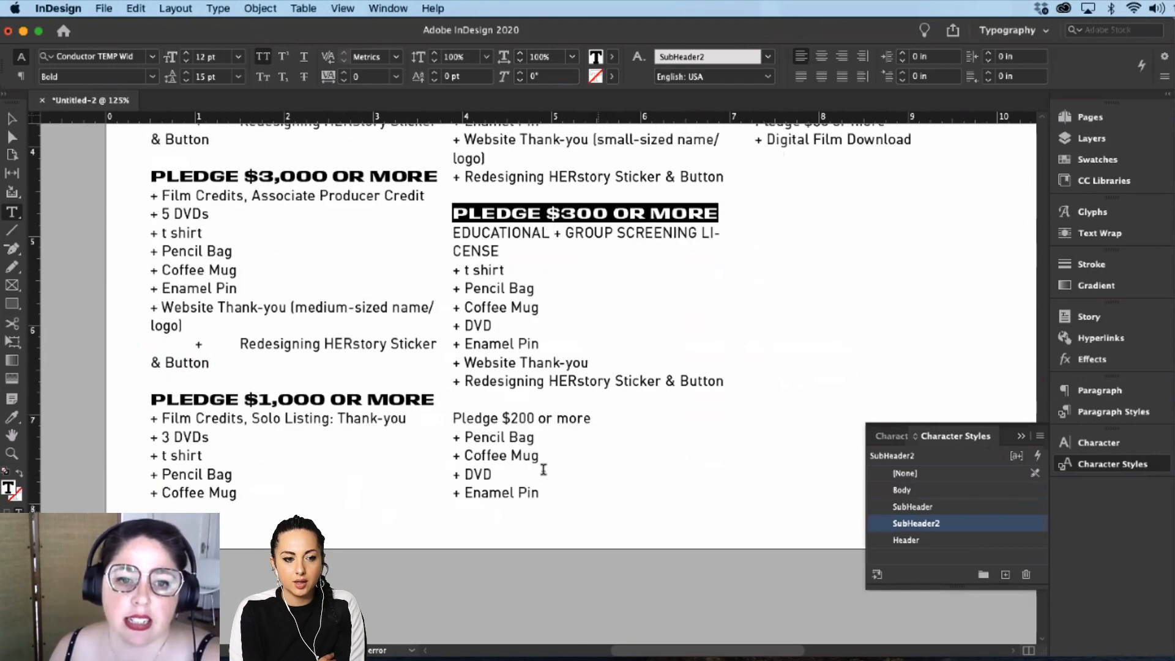
Step: Apply the SubHeader2 character style to the "Pledge $200 or more" and "Pledge $100 or more" lines
drag(592, 418, 453, 418)
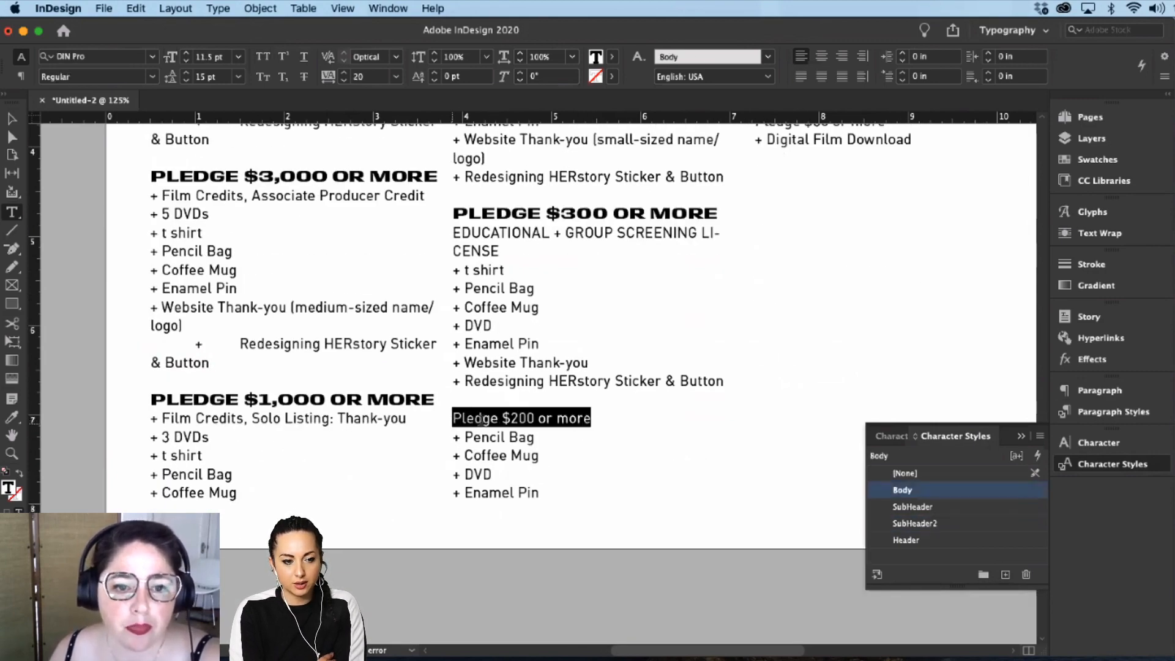
click(912, 523)
scroll(821, 386, up, 10)
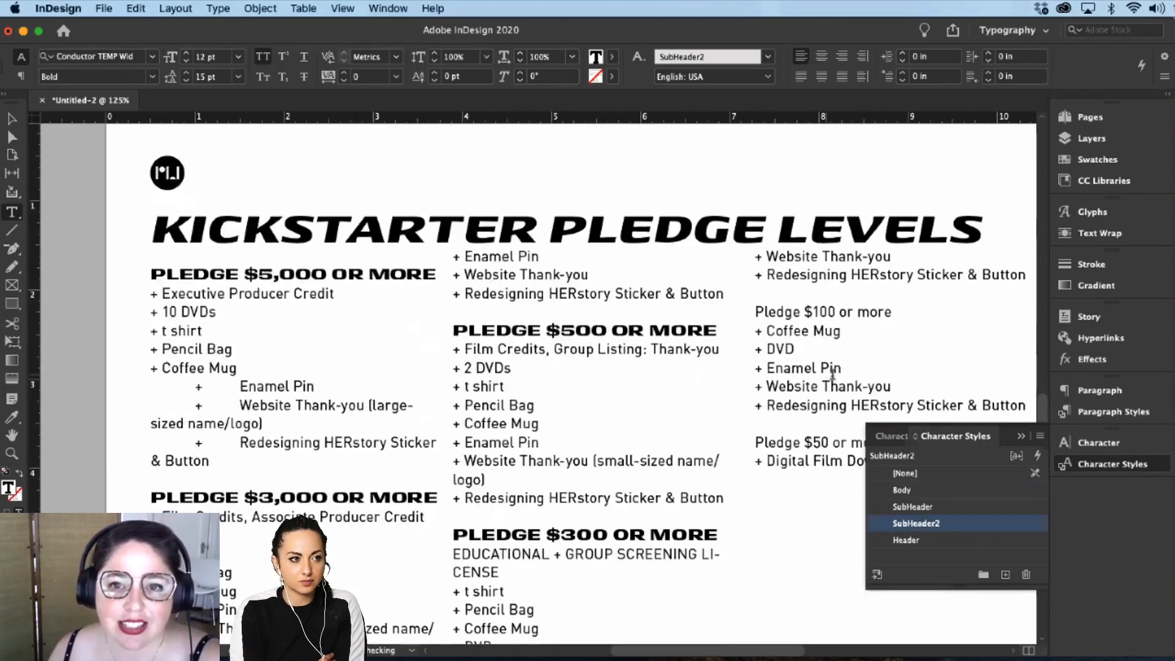
scroll(820, 392, up, 3)
scroll(848, 406, down, 1)
drag(893, 382, 754, 384)
click(911, 524)
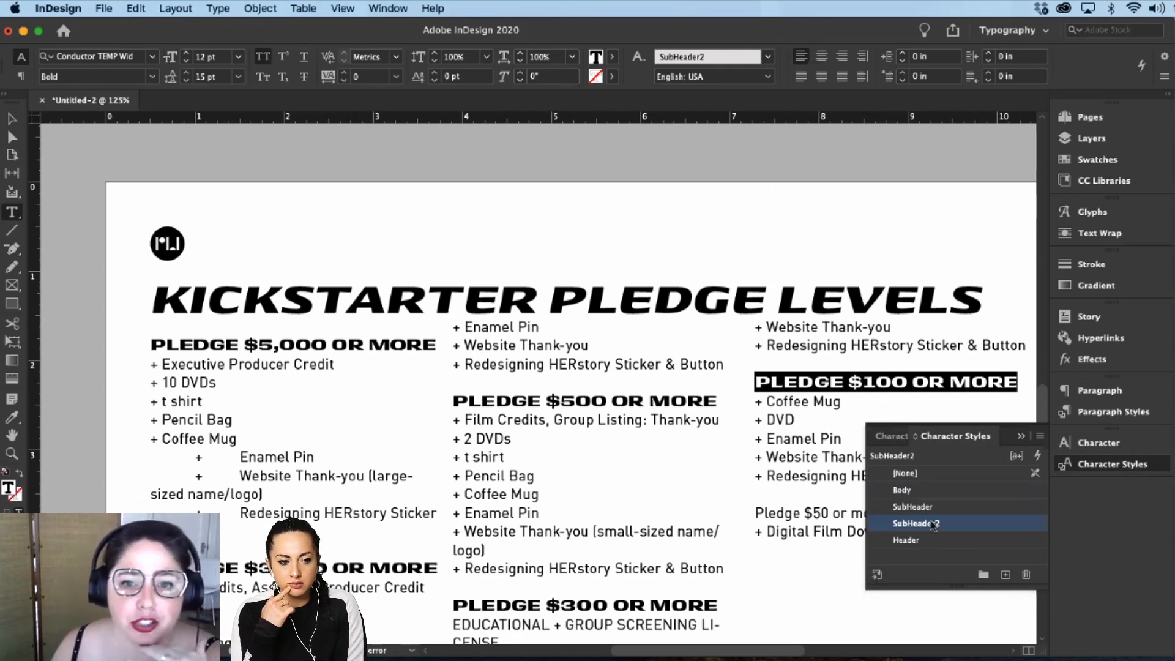
Step: Select the "Pledge $50 or more" line and bring up the list of character styles
click(1021, 436)
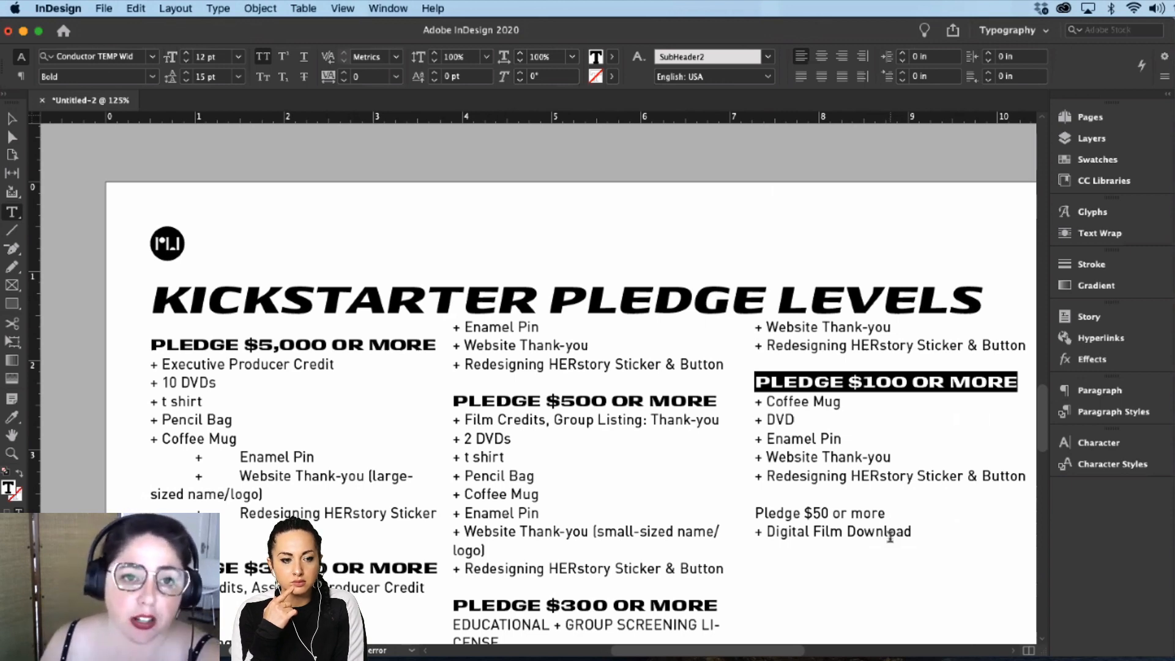
drag(887, 513, 756, 513)
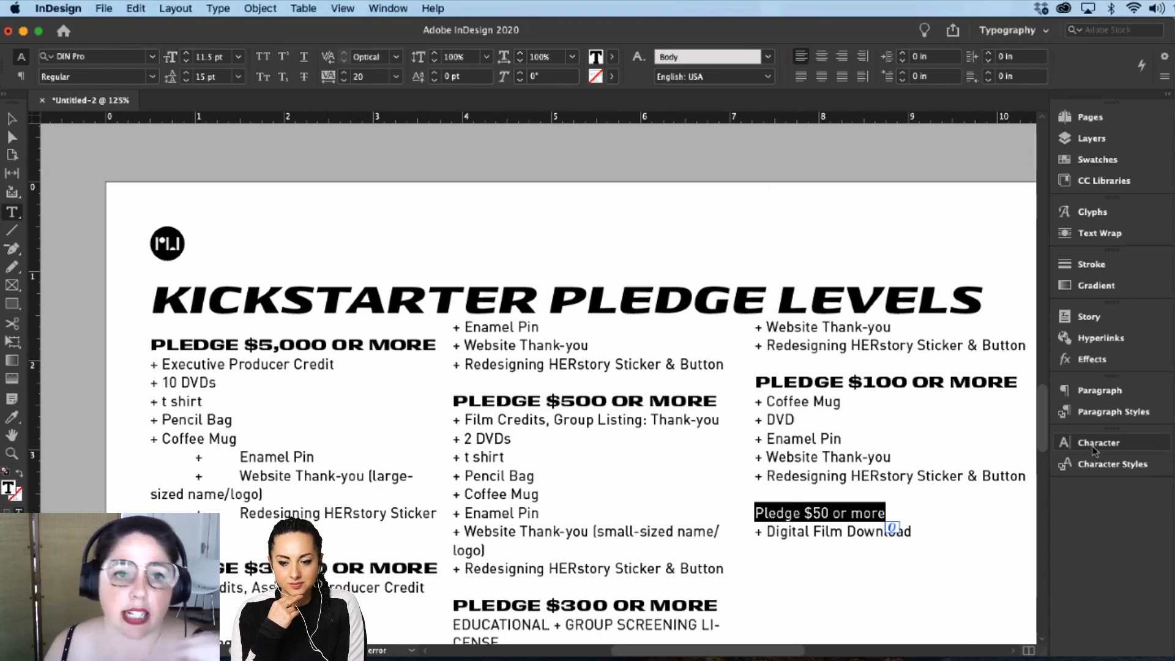
click(1102, 411)
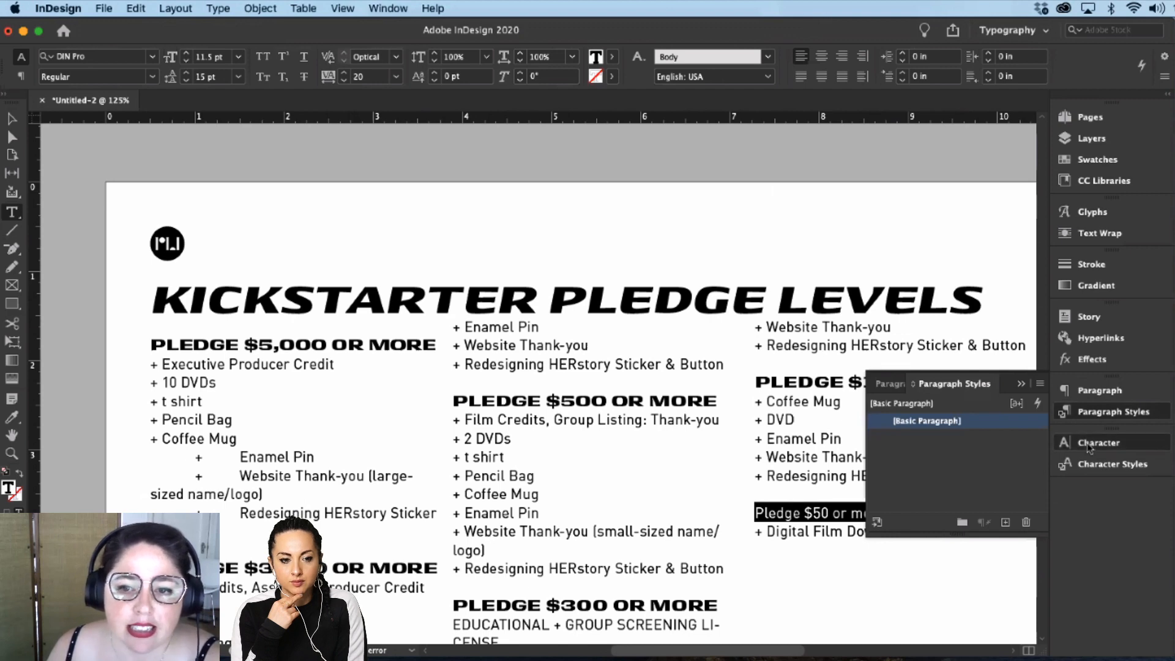
click(1010, 498)
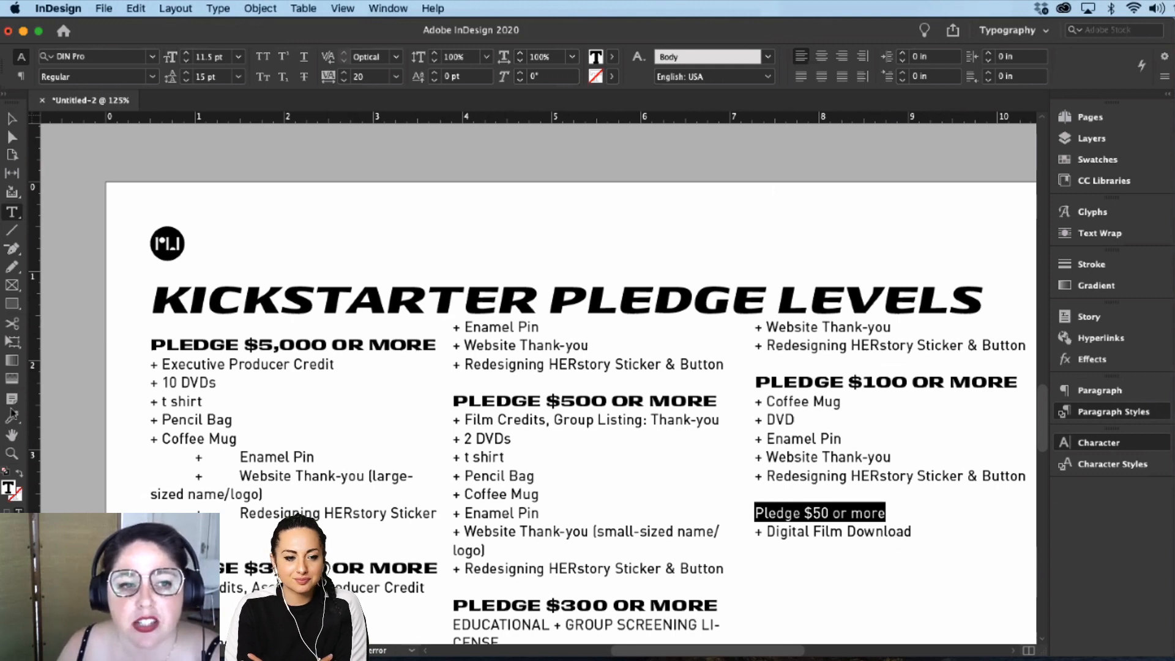
click(1098, 443)
click(1112, 464)
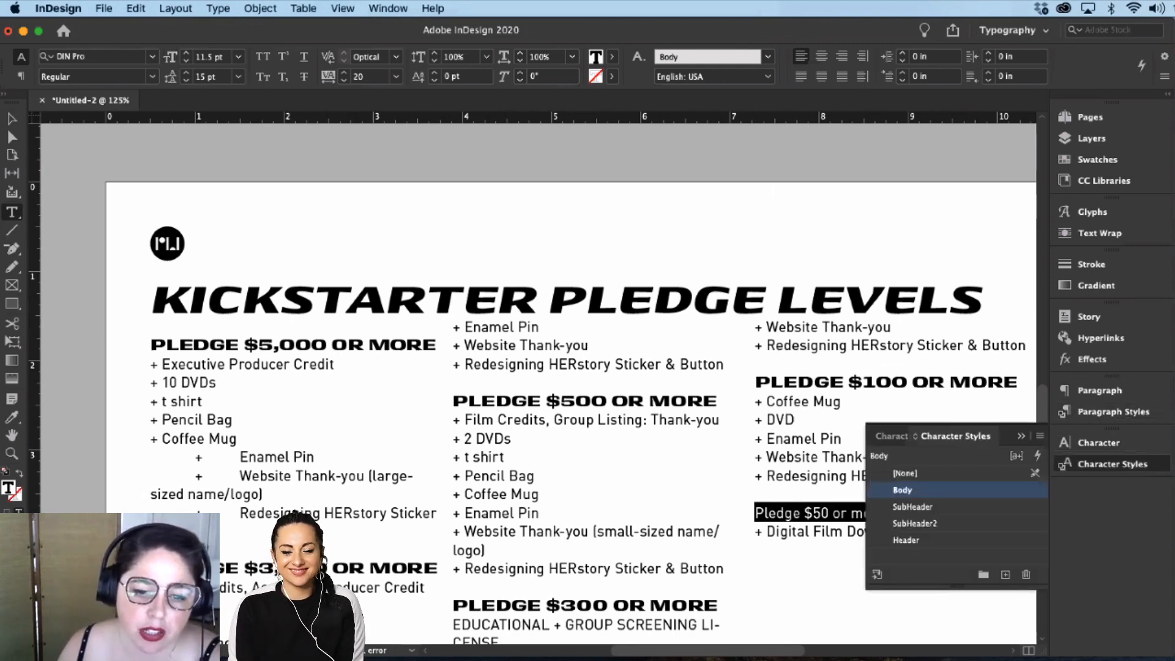
click(1113, 464)
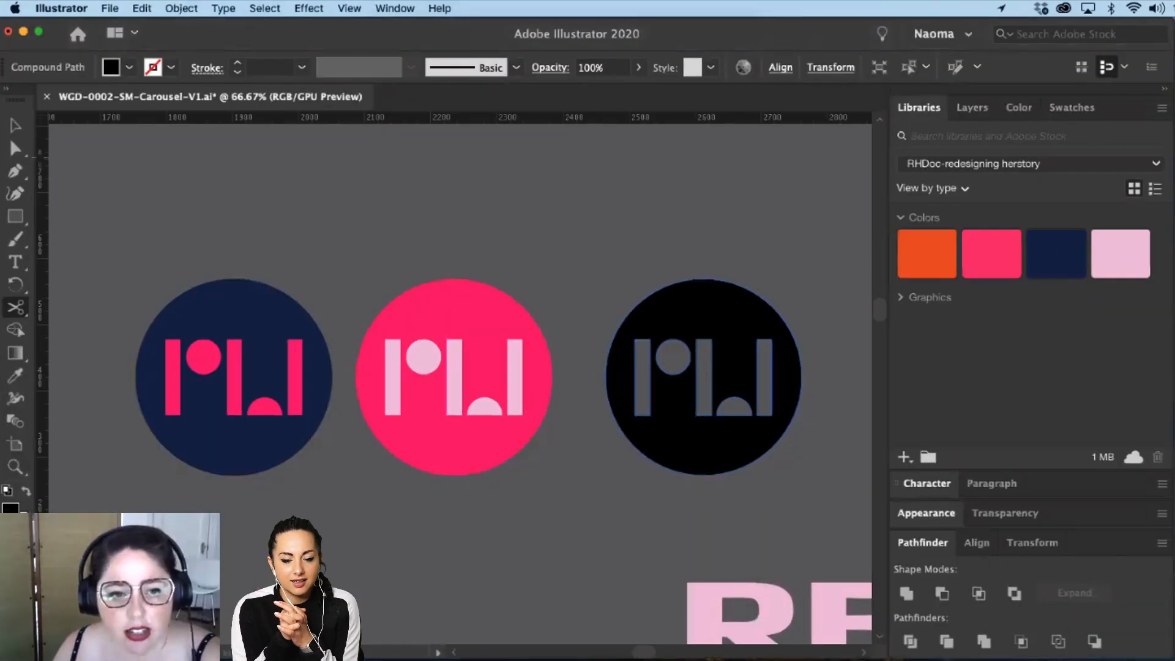
Step: Examine the Redesigning HERstory carousel artwork in Illustrator, from the logo variants and quote panels to the pink title panel
scroll(438, 517, down, 5)
scroll(438, 517, down, 3)
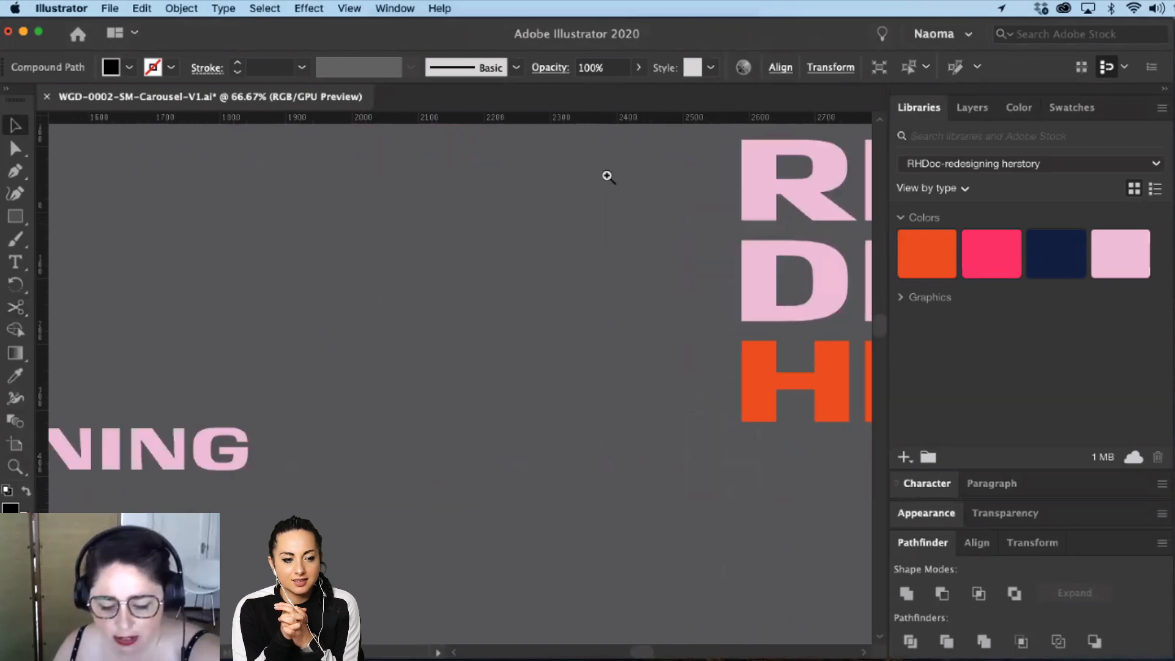
scroll(537, 532, down, 4)
scroll(576, 306, down, 2)
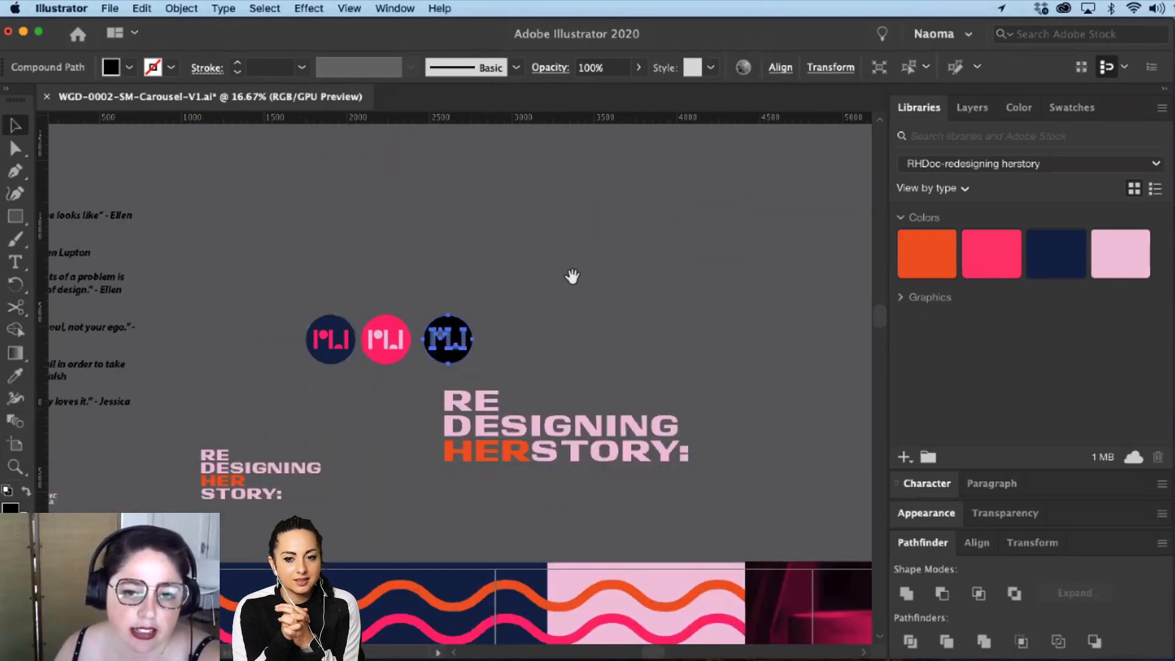
scroll(418, 334, down, 6)
scroll(472, 486, right, 5)
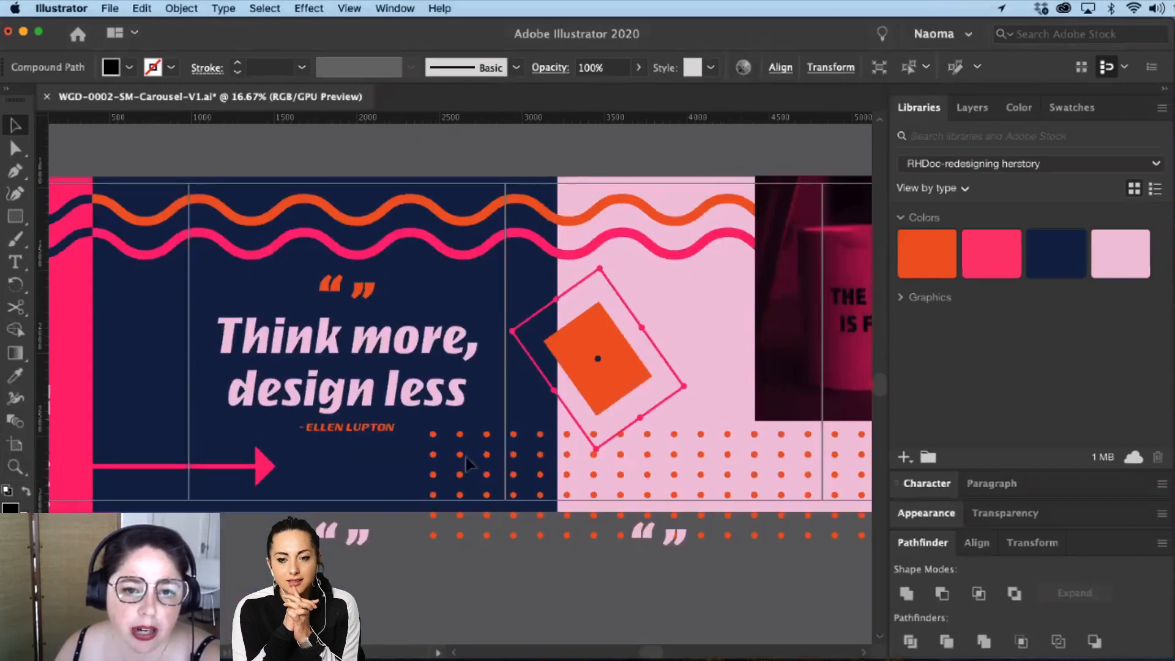
scroll(692, 467, down, 3)
scroll(692, 467, left, 4)
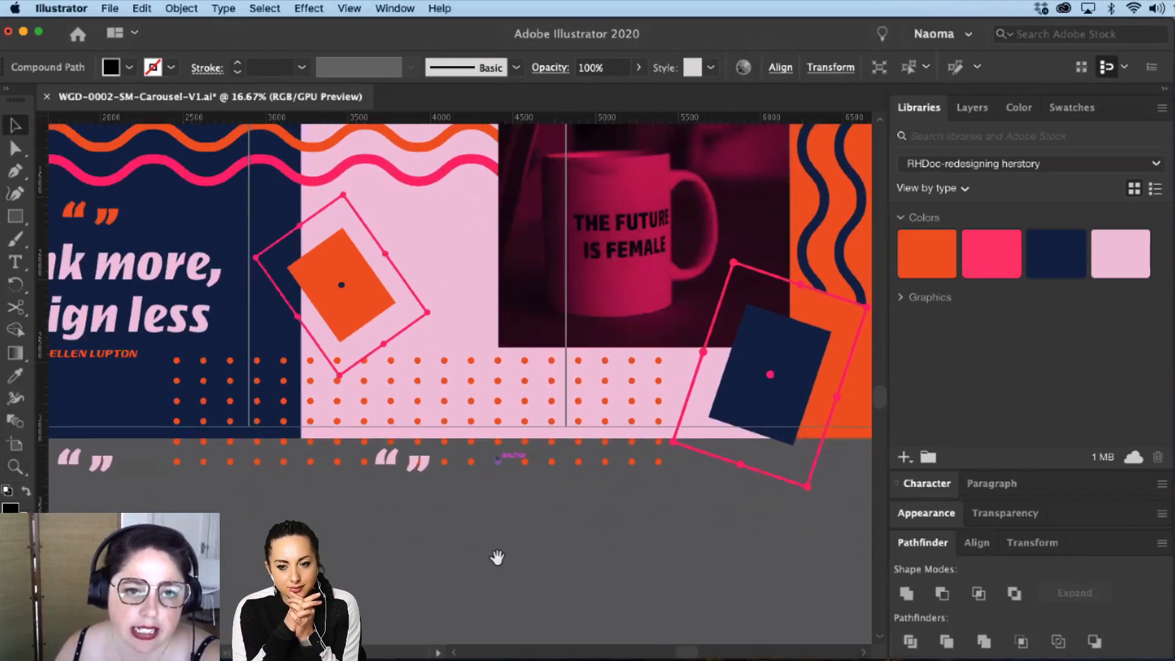
scroll(302, 507, left, 5)
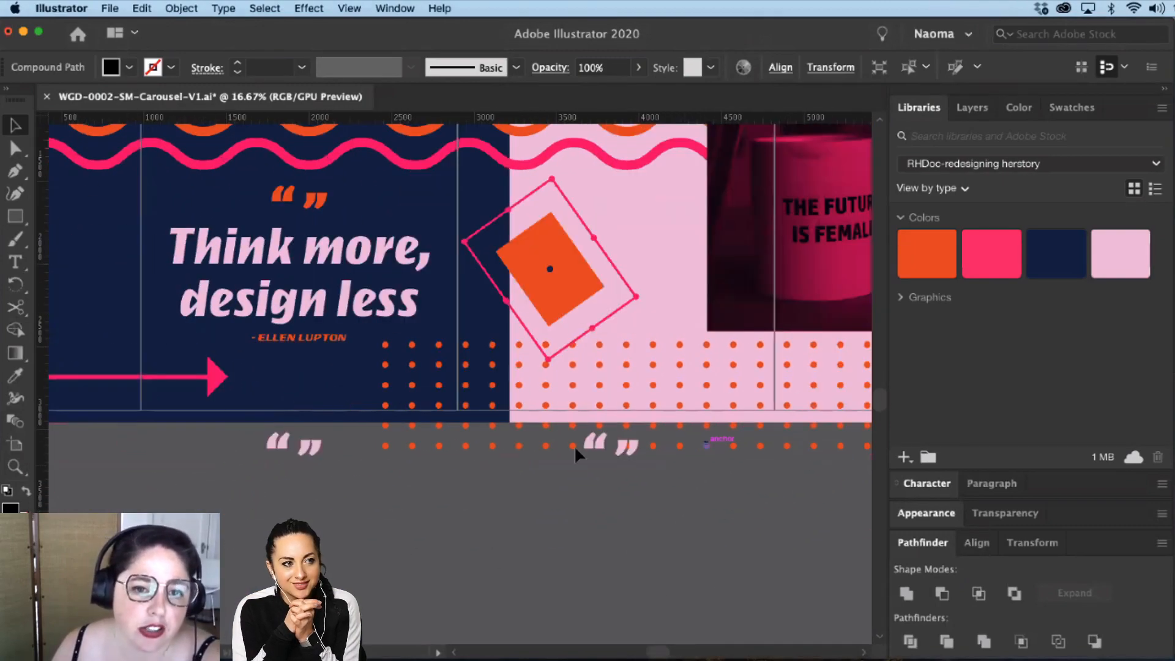
scroll(377, 517, left, 15)
scroll(376, 517, up, 3)
scroll(458, 351, left, 3)
scroll(458, 351, up, 1)
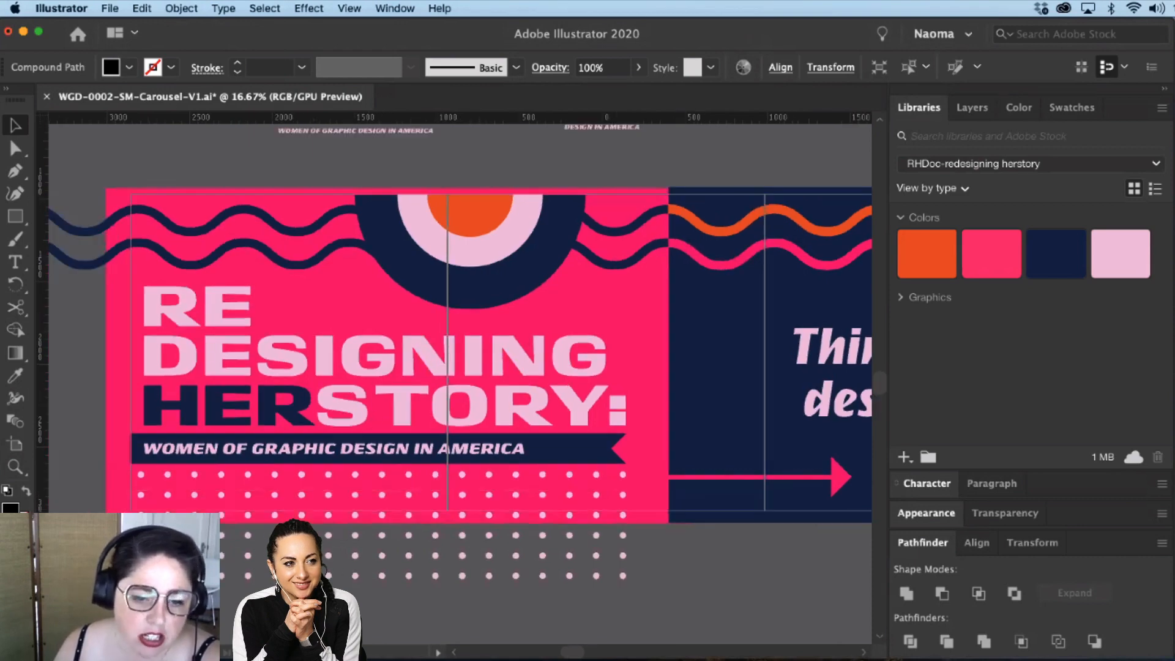
Step: Switch back to InDesign and apply the SubHeader2 character style to the selected "Pledge $50 or more" line
key(super+Tab)
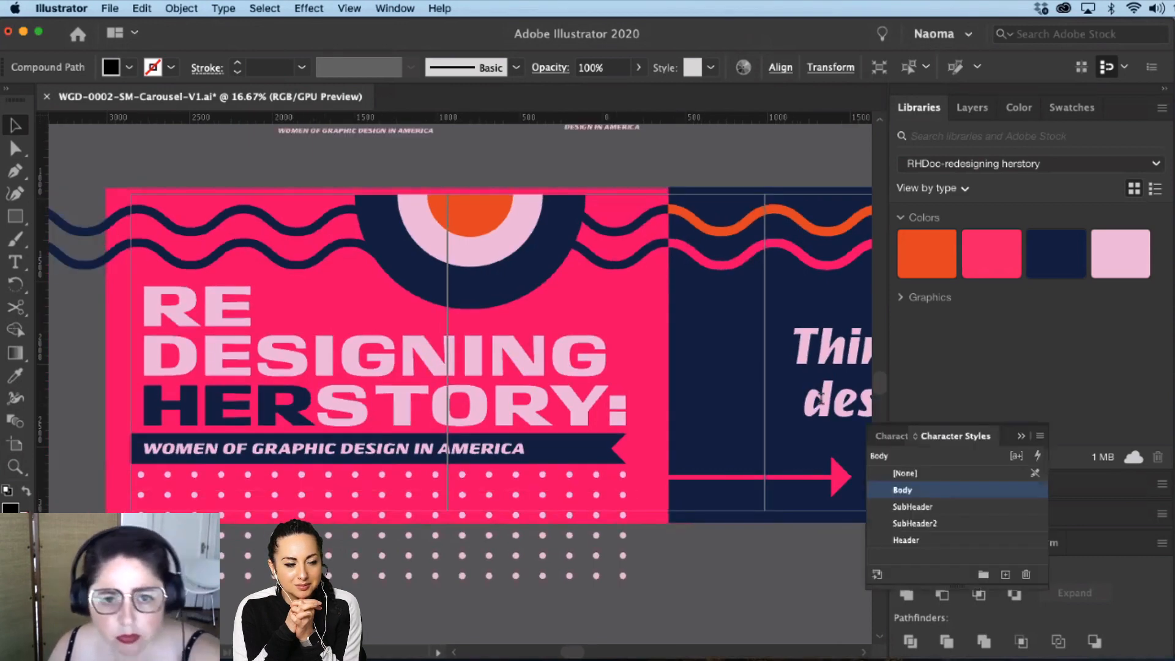
click(924, 524)
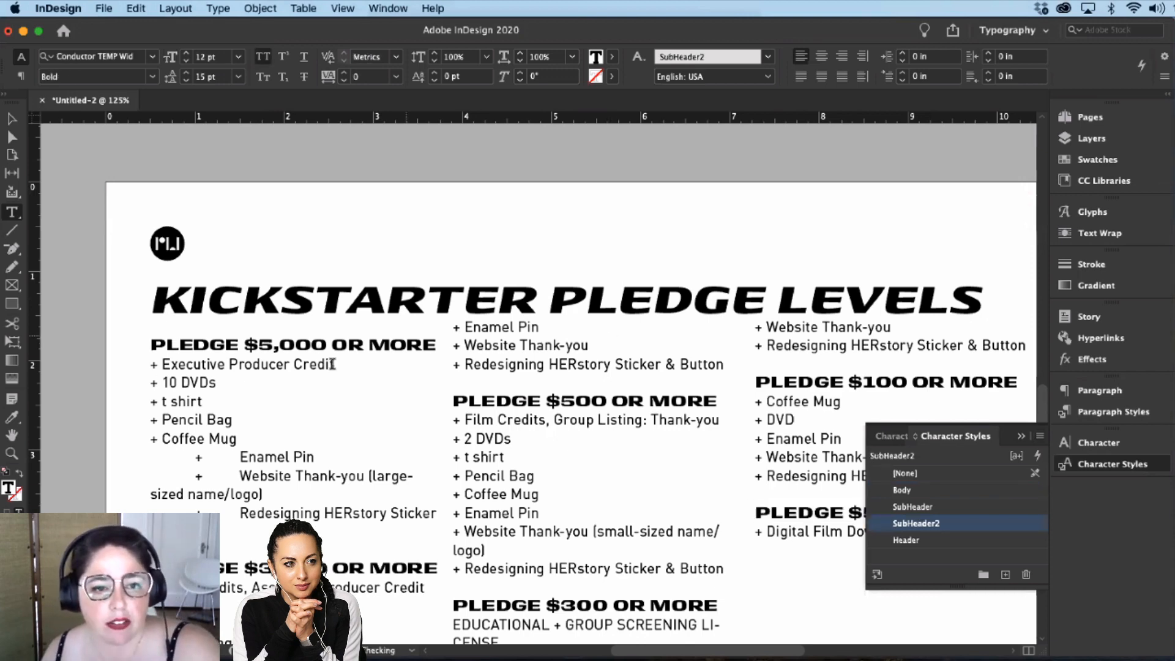
Step: Remove the plus signs and tab gaps before the Enamel Pin, Website Thank-you and Sticker & Button lines under the $5,000 pledge
drag(239, 456, 108, 453)
key(BackSpace)
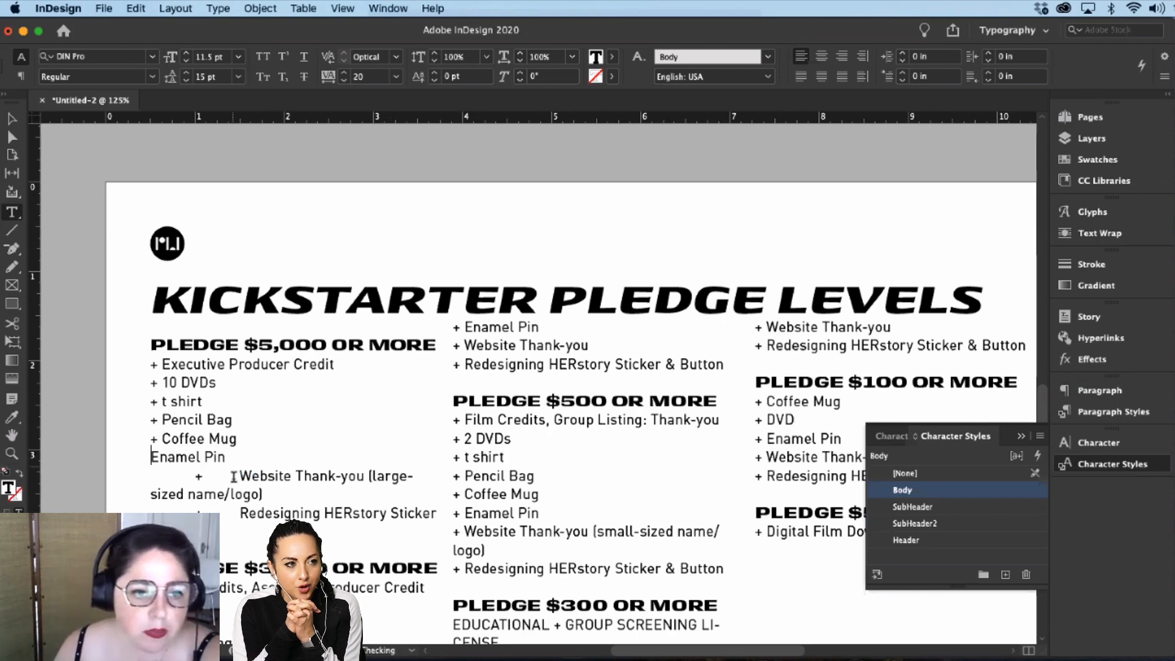
drag(239, 473, 147, 476)
key(BackSpace)
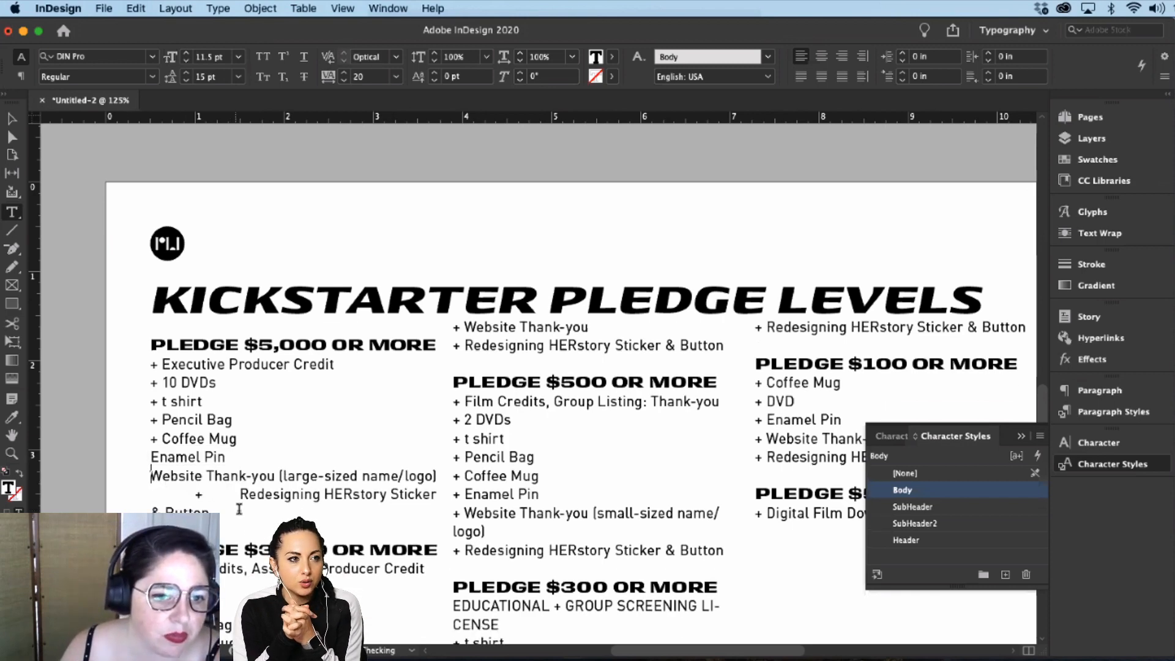
drag(239, 494, 150, 495)
key(BackSpace)
Step: Remove the plus signs before Coffee Mug, Pencil Bag and t shirt under the $5,000 pledge, and capitalize "T shirt"
mouse_move(162, 439)
mouse_down()
mouse_move(141, 439)
mouse_move(135, 407)
mouse_up()
key(BackSpace)
key(BackSpace)
text(T)
Step: Remove the plus signs before 10 DVDs and Executive Producer Credit under the $5,000 pledge
click(162, 382)
key(shift+End)
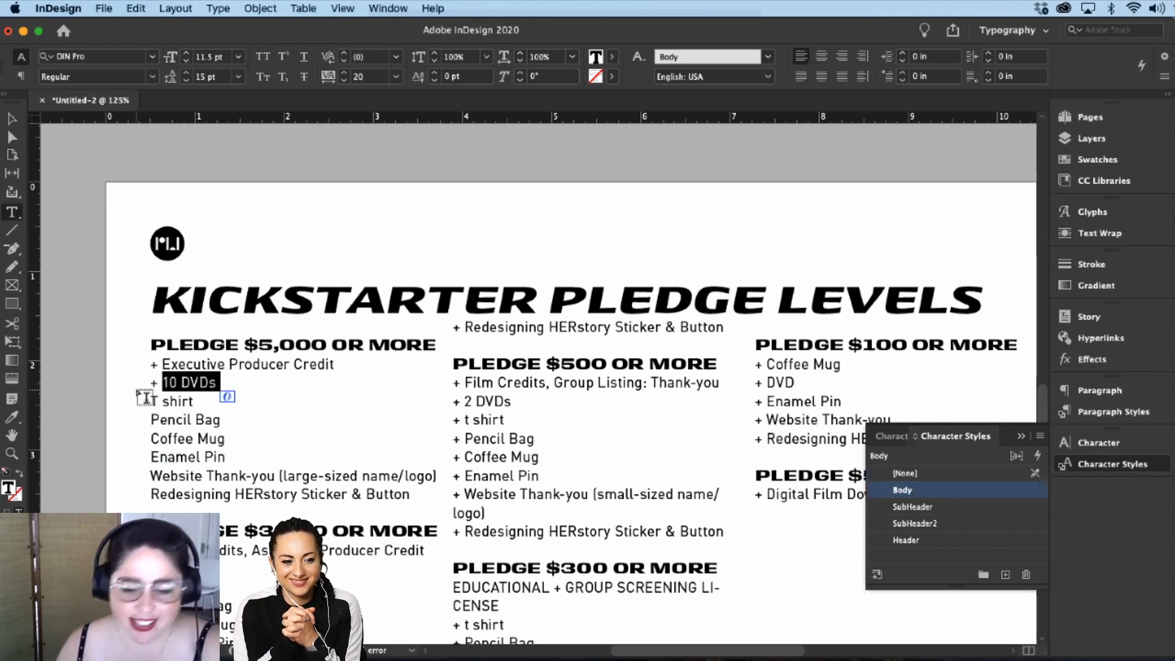
drag(162, 382, 145, 385)
key(BackSpace)
key(Up)
key(shift+Right)
key(BackSpace)
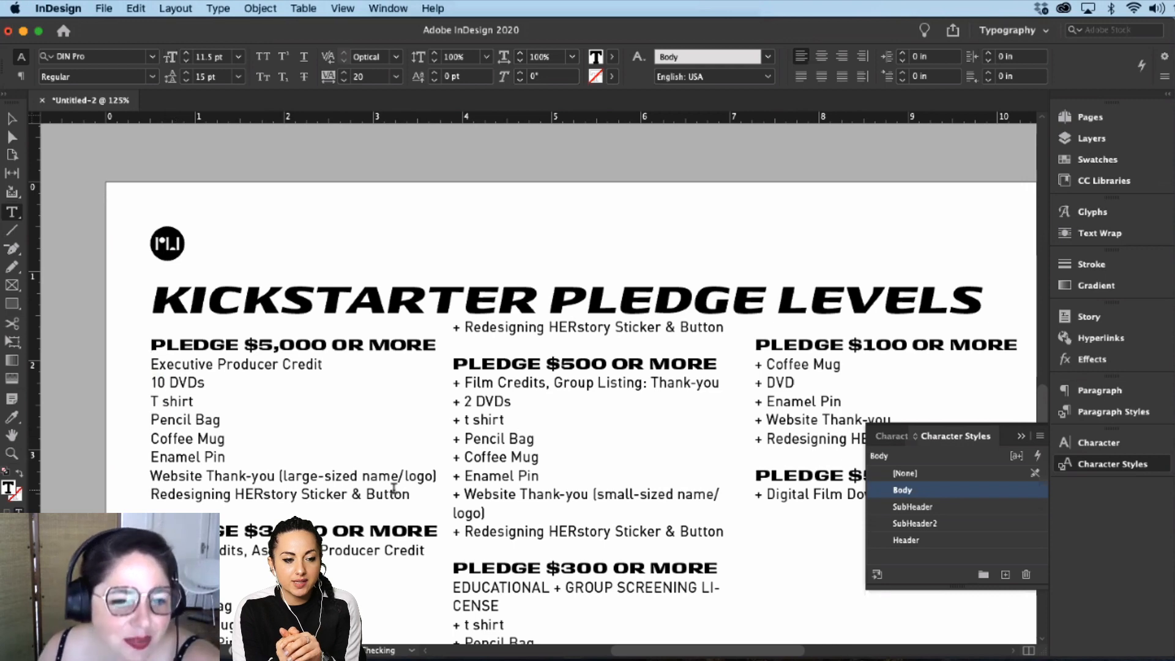
Step: Format all the reward lines under the $5,000 pledge, from Executive Producer Credit to Sticker & Button, as a bulleted list
drag(412, 492, 150, 362)
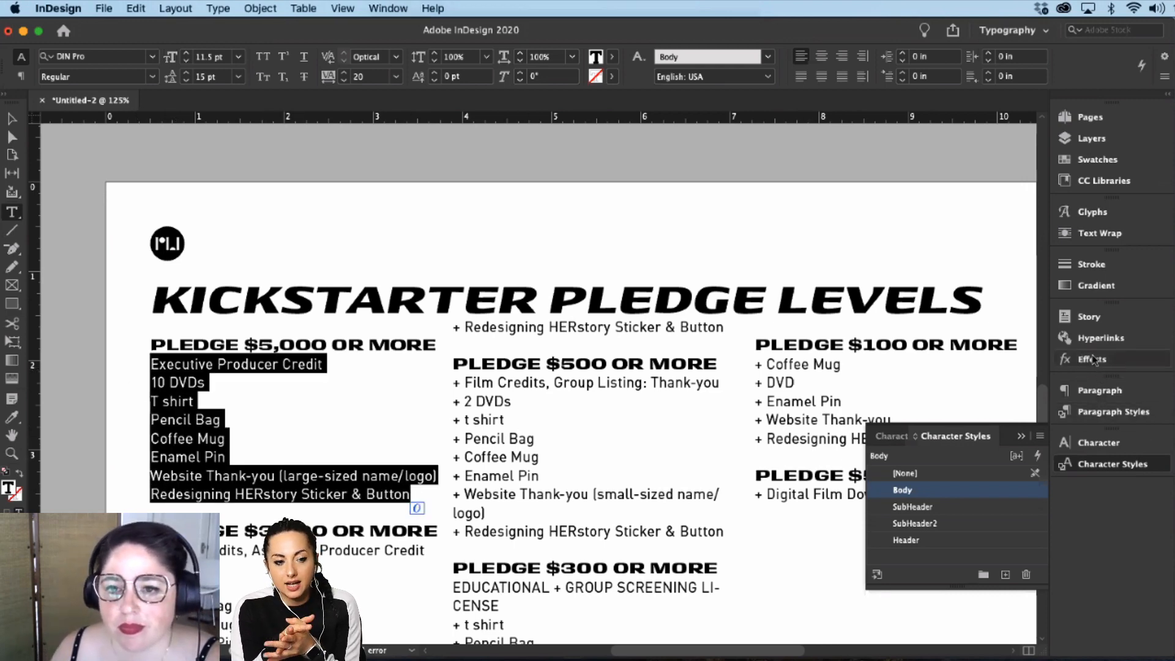
click(1102, 392)
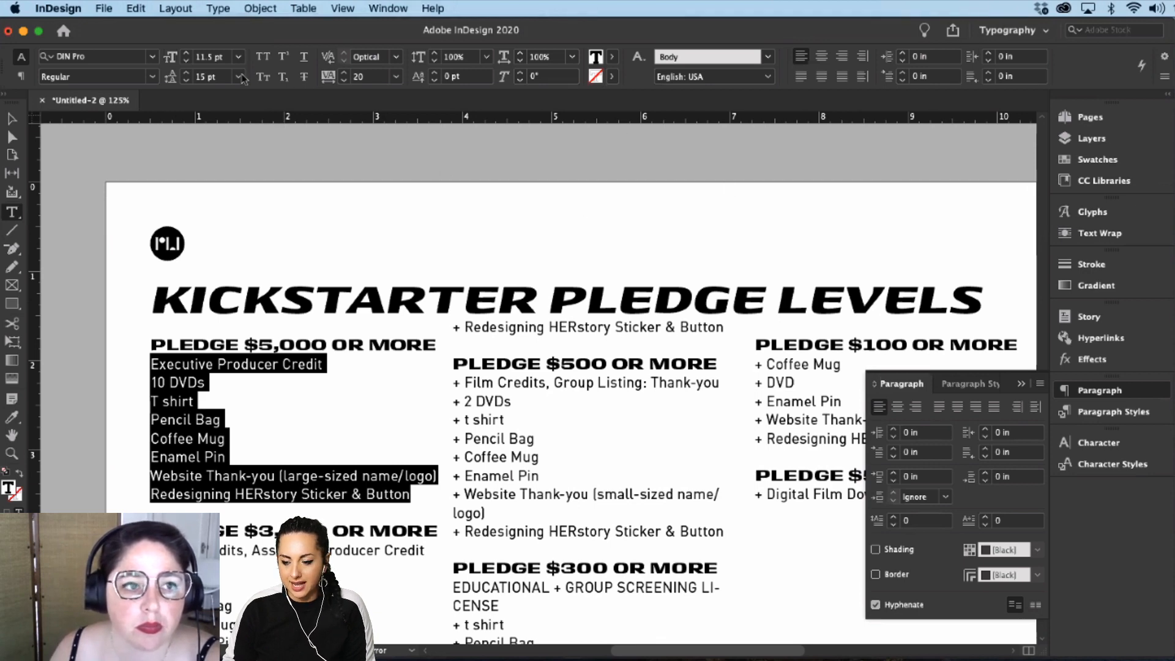
key(super+alt+7)
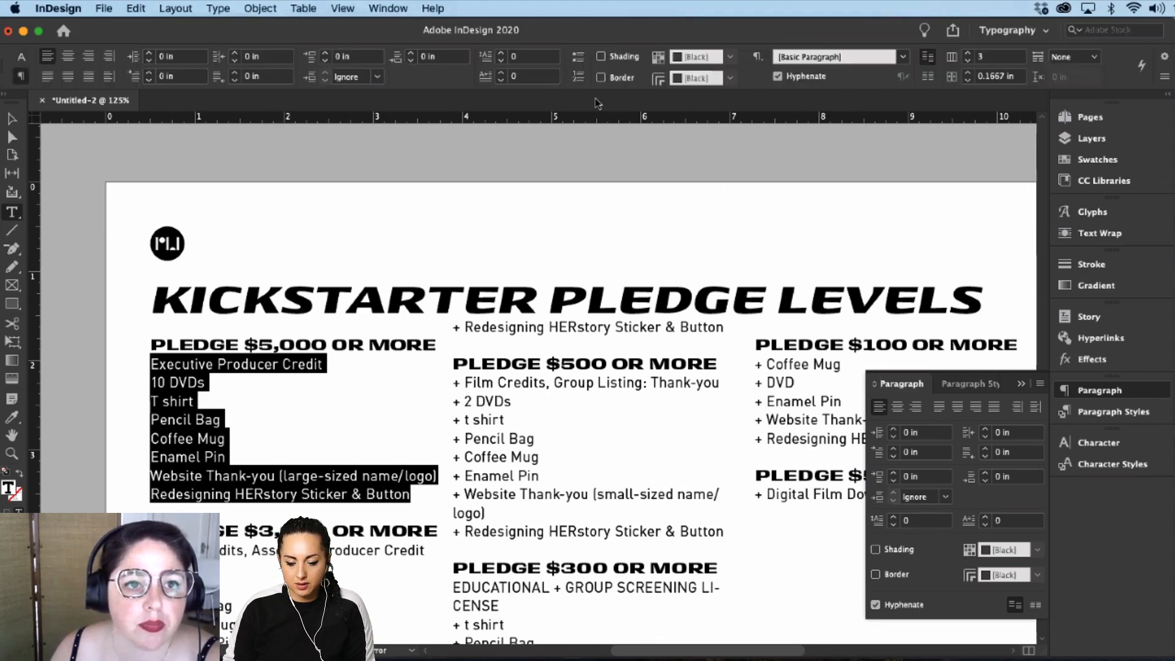
click(578, 56)
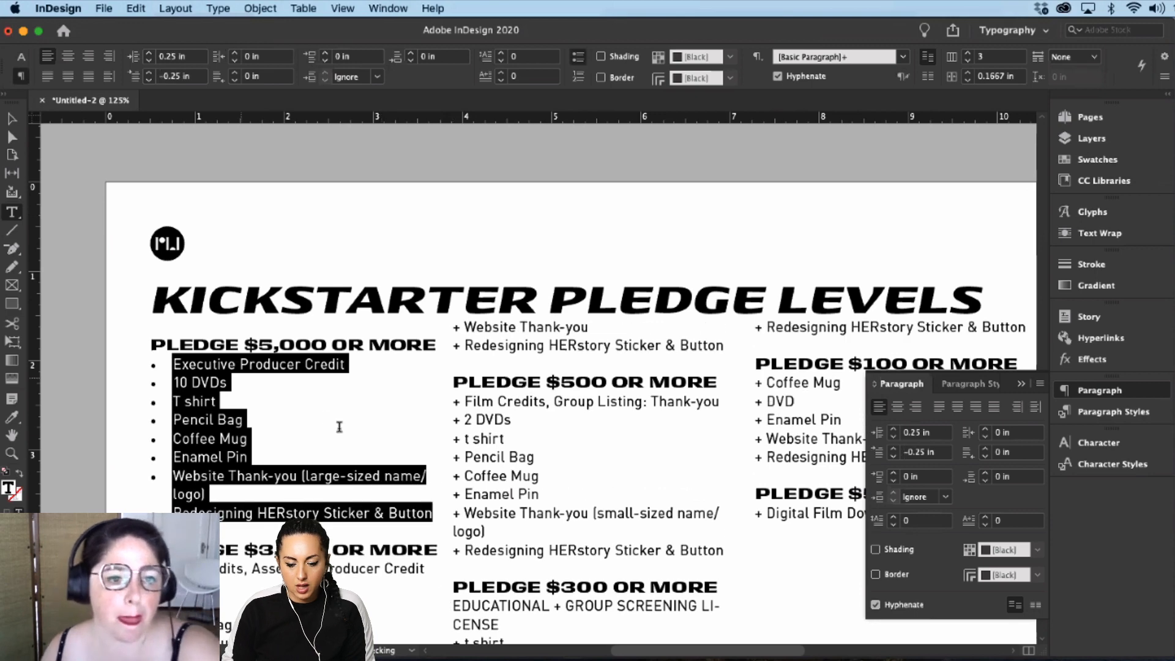
scroll(257, 405, down, 2)
click(373, 416)
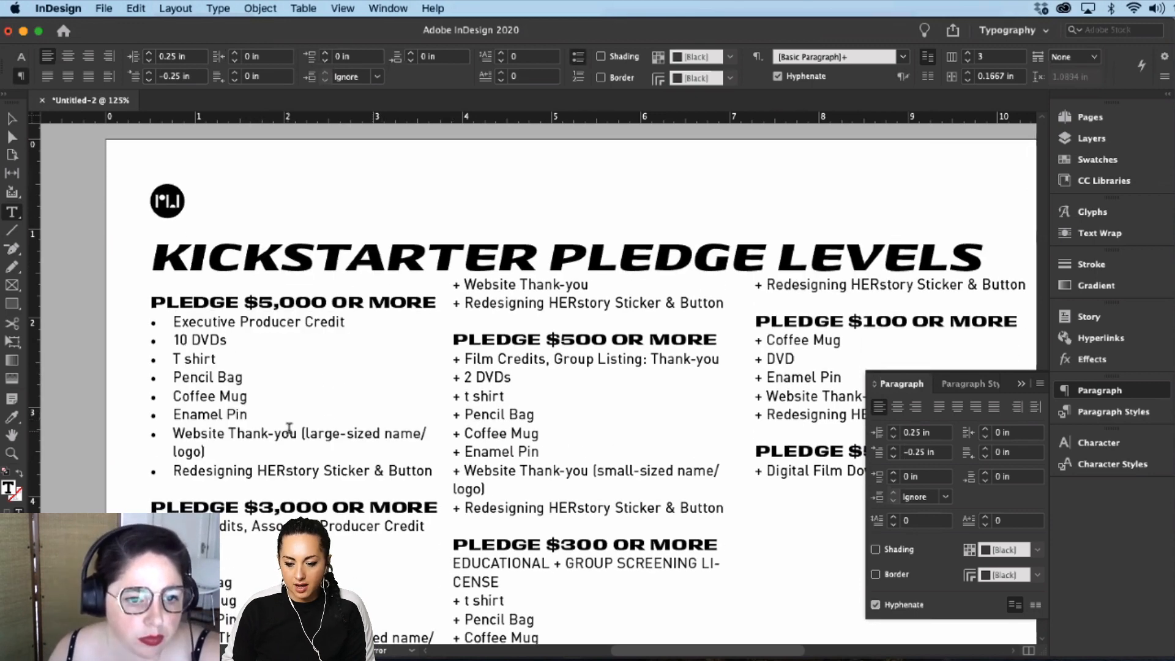
Step: Set the font size of "(large-sized name/logo)" in the $5,000 pledge list to 9 pt
drag(301, 433, 210, 454)
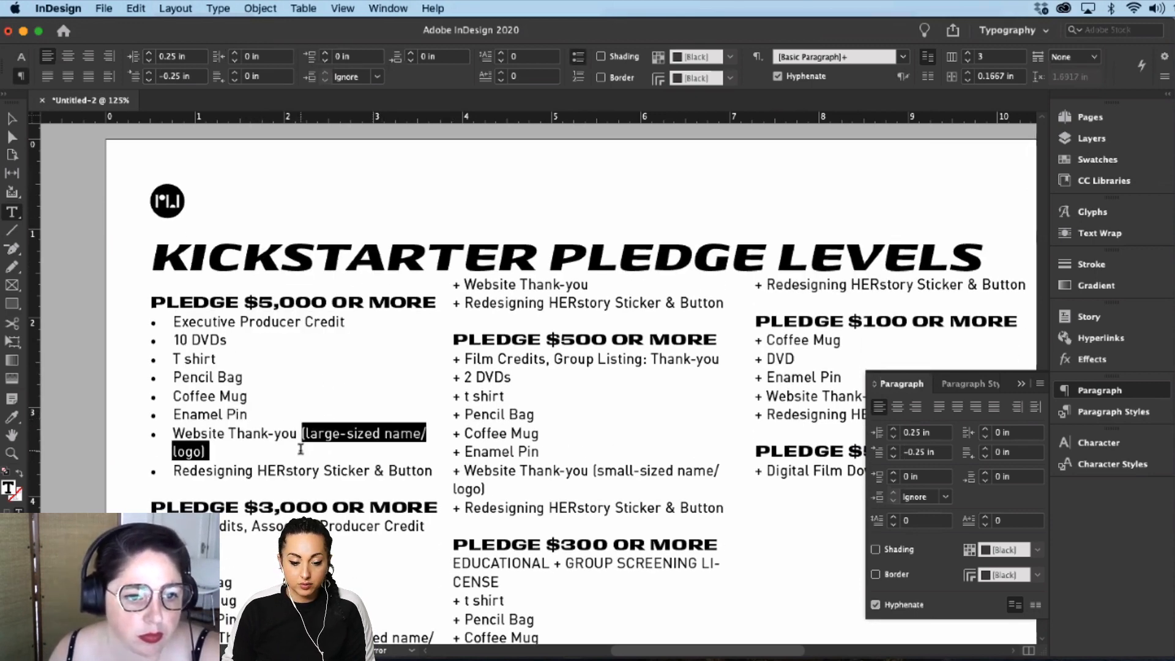
click(21, 56)
click(239, 57)
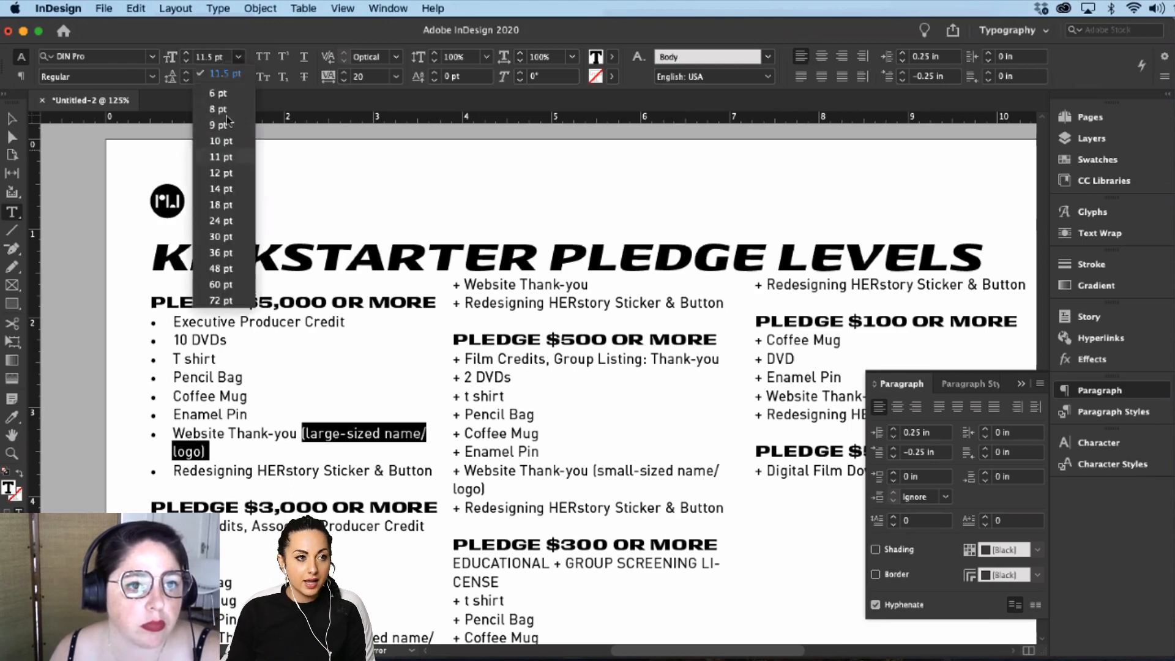
click(230, 121)
click(257, 452)
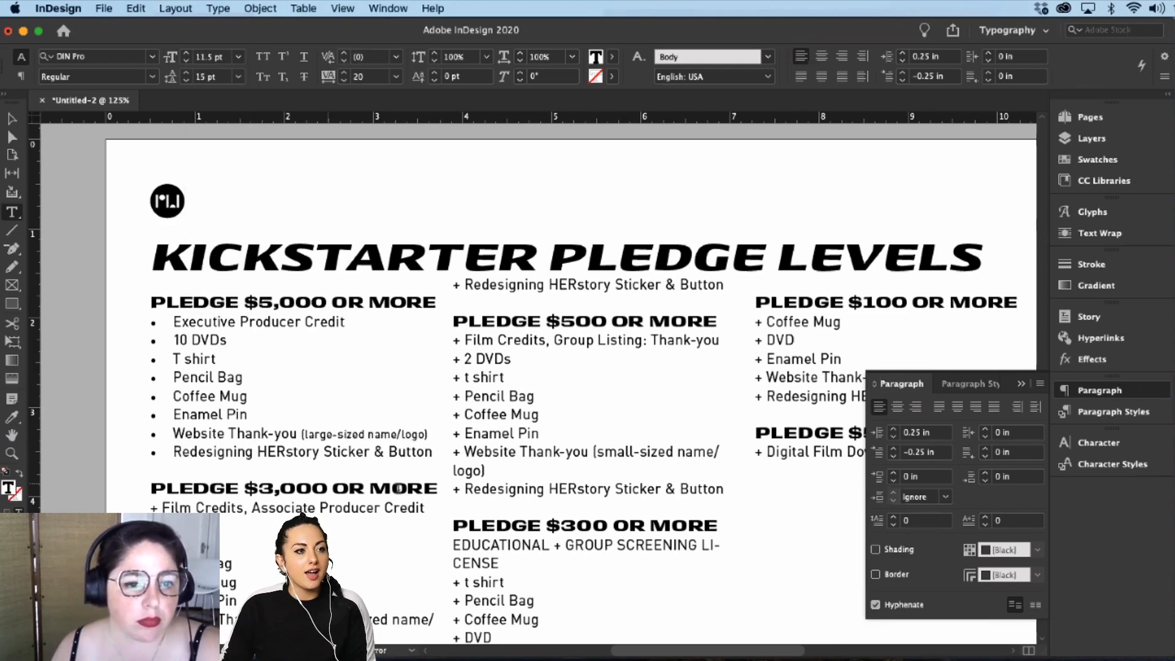
Step: Remove the plus signs from the $3,000 pledge rewards, Film Credits through Enamel Pin, and capitalize "T shirt"
scroll(332, 475, down, 3)
scroll(333, 475, down, 1)
drag(152, 420, 159, 457)
key(BackSpace)
key(BackSpace)
key(BackSpace)
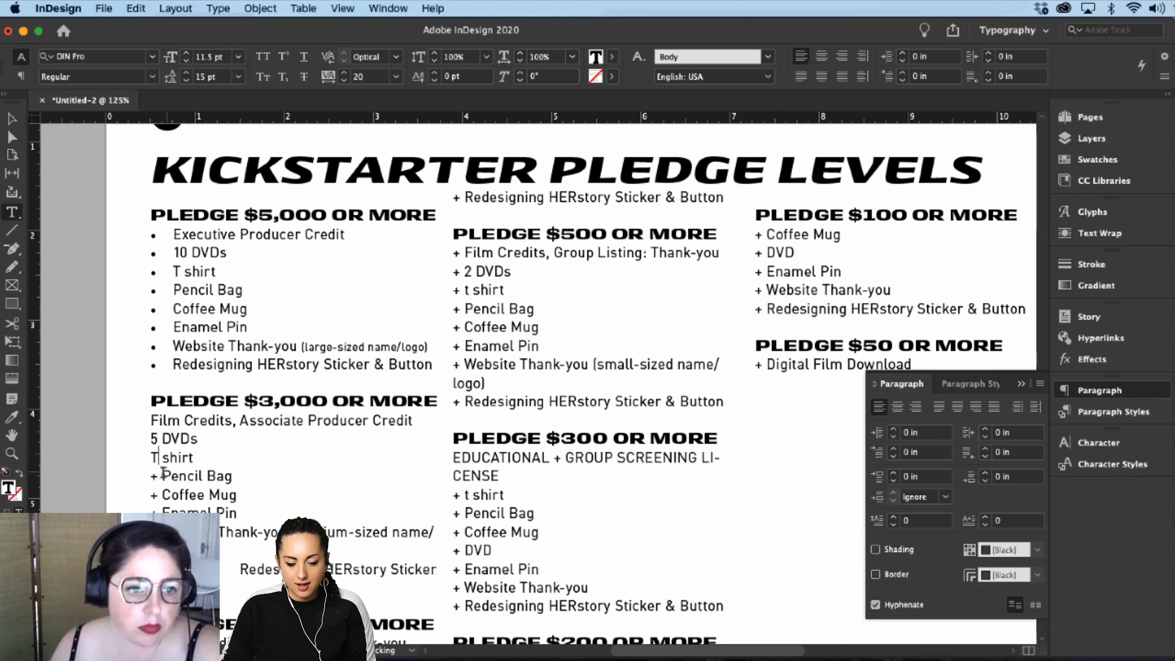
key(BackSpace)
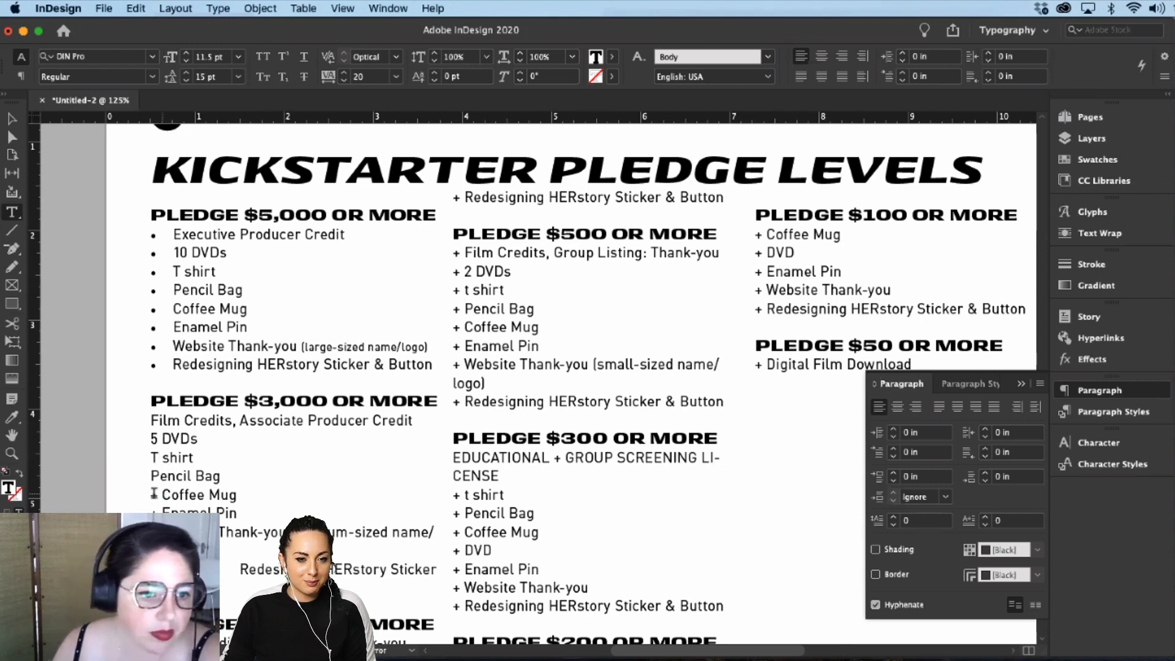
key(BackSpace)
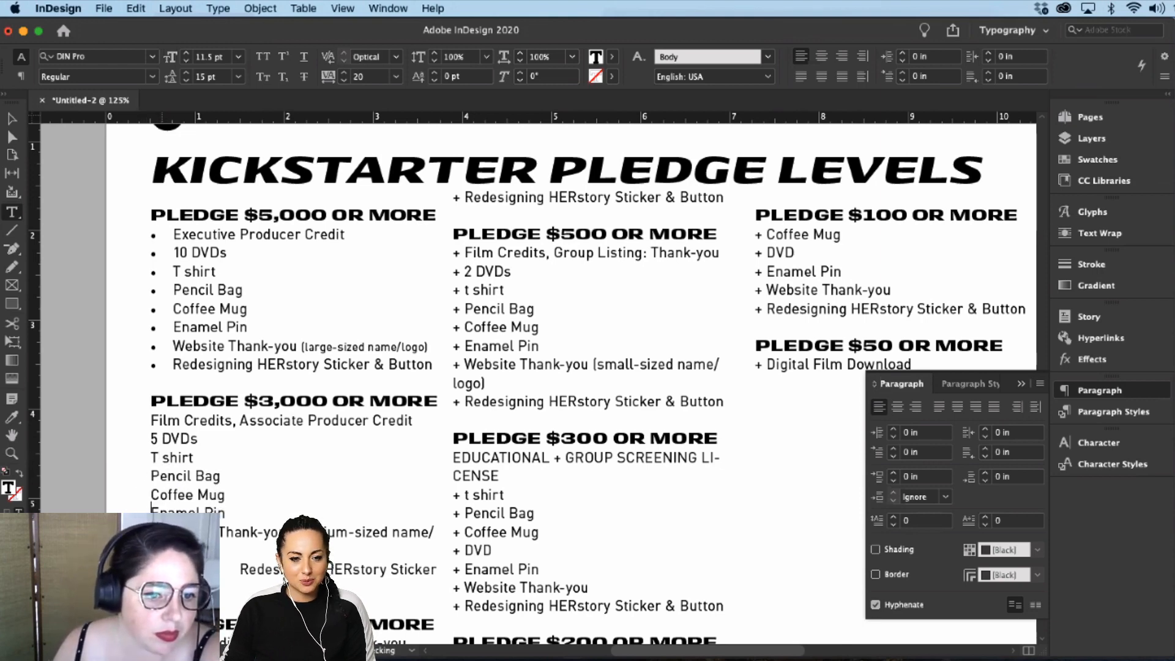
key(Down)
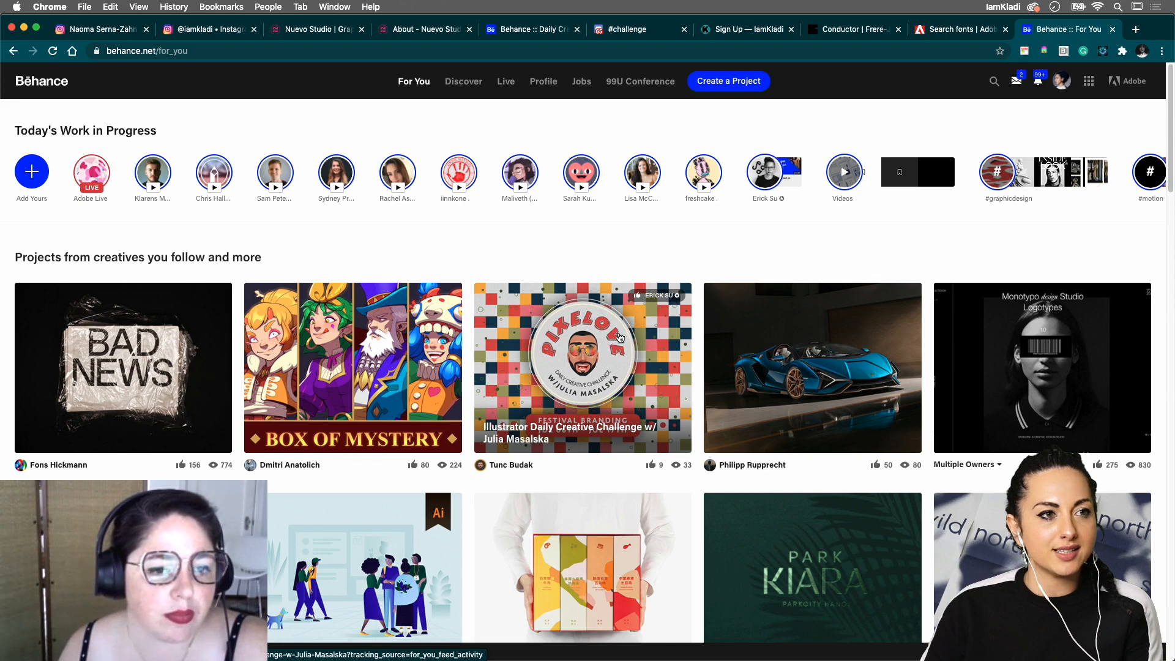
Step: Open the Pixelove festival branding project on Behance and view the available moodboards for its cover image
click(576, 351)
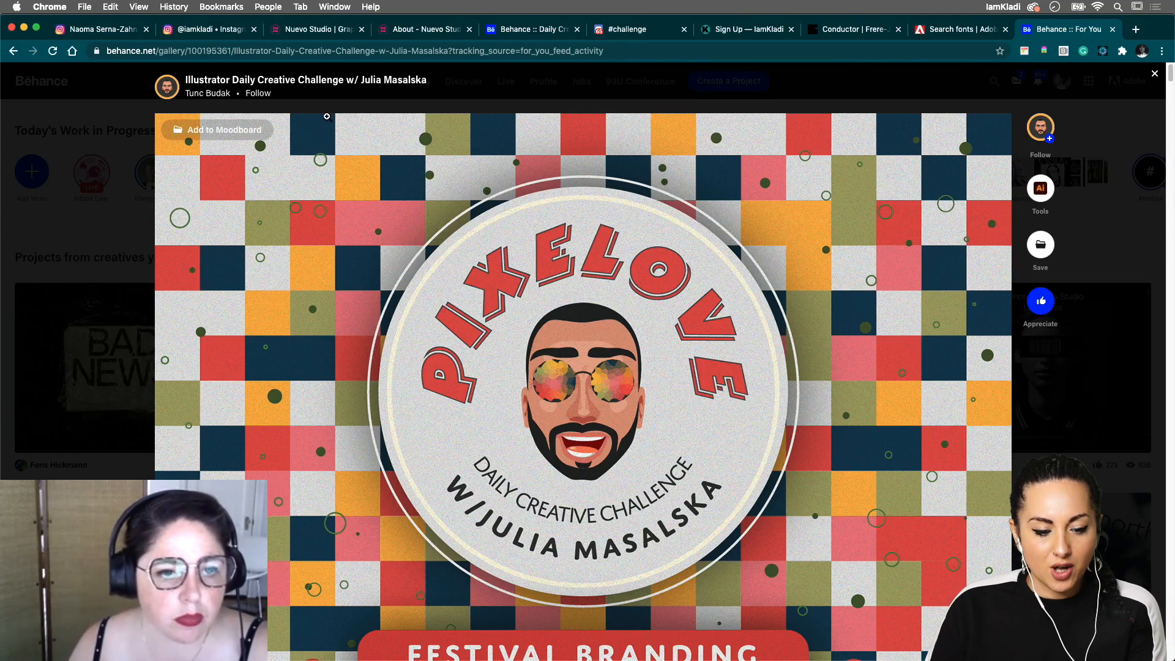
click(240, 132)
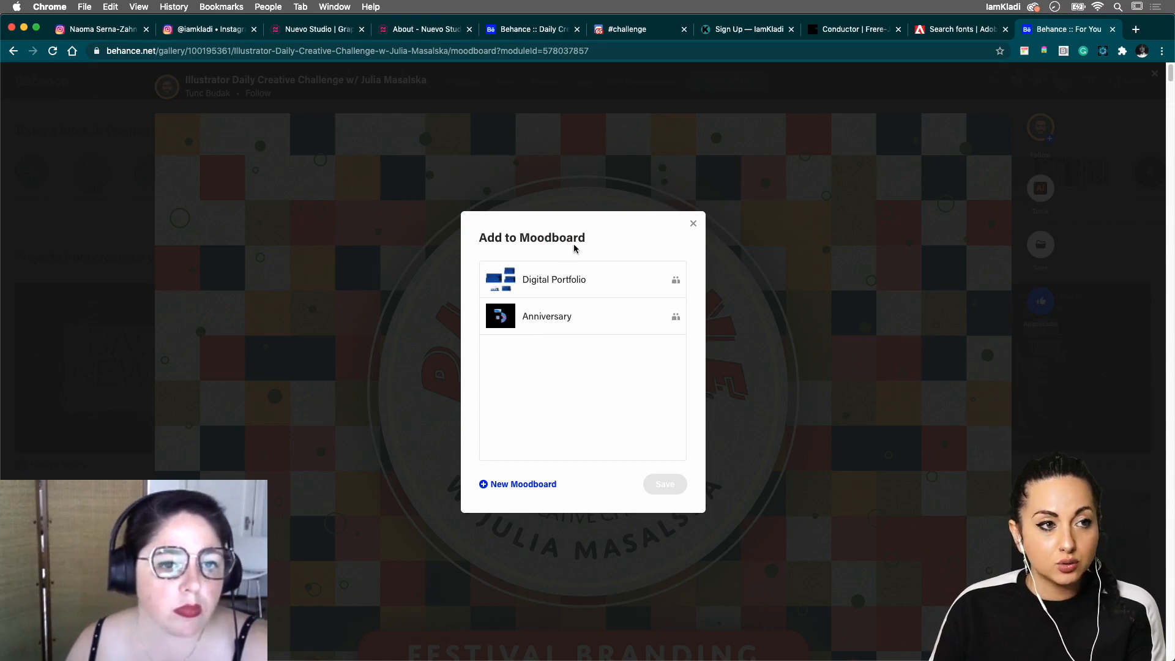
click(694, 224)
Step: Save the lemon Creamax ice-cream cup mockup from the project to a new moodboard named Example
scroll(653, 256, down, 5)
scroll(343, 587, down, 1)
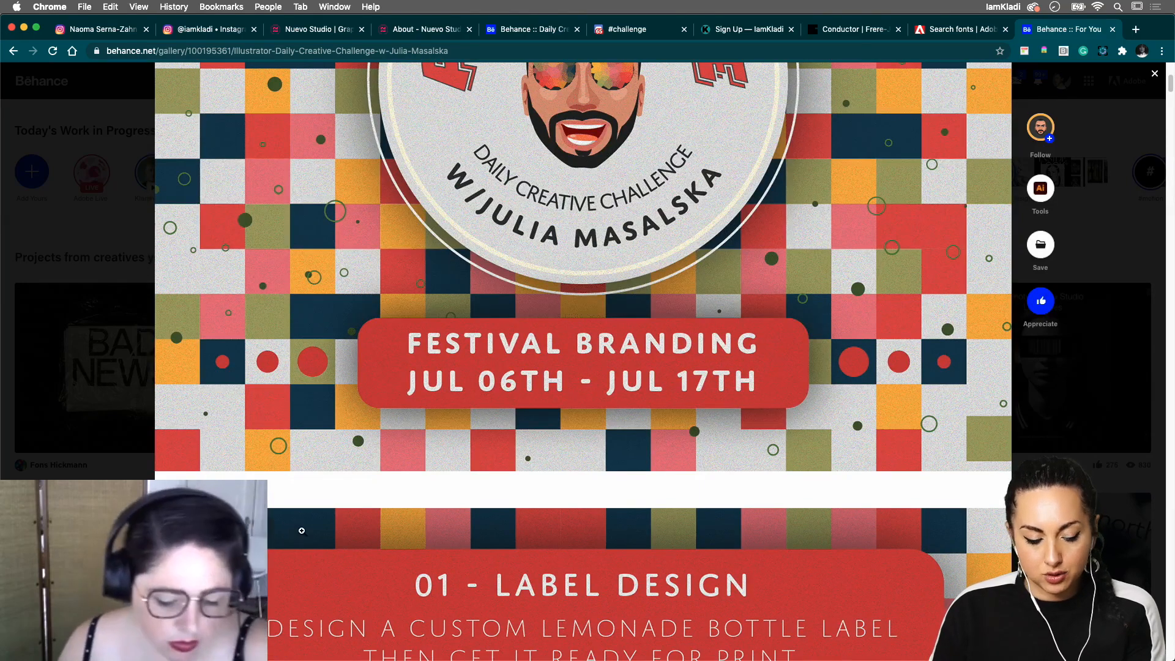
scroll(304, 533, down, 20)
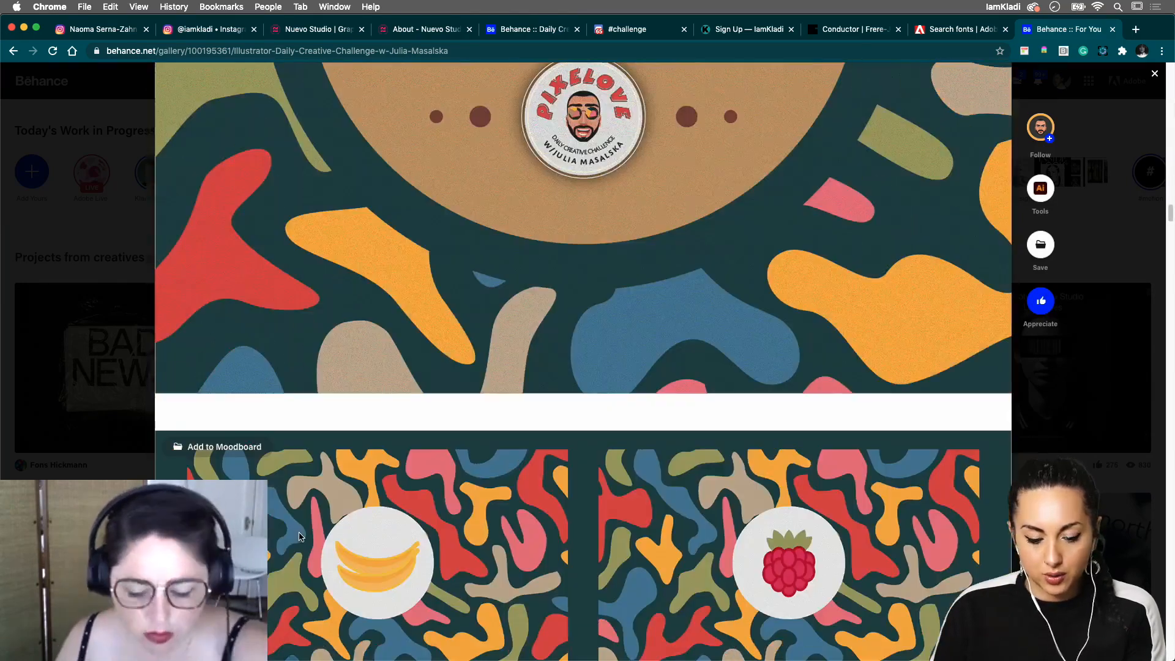
scroll(300, 537, down, 15)
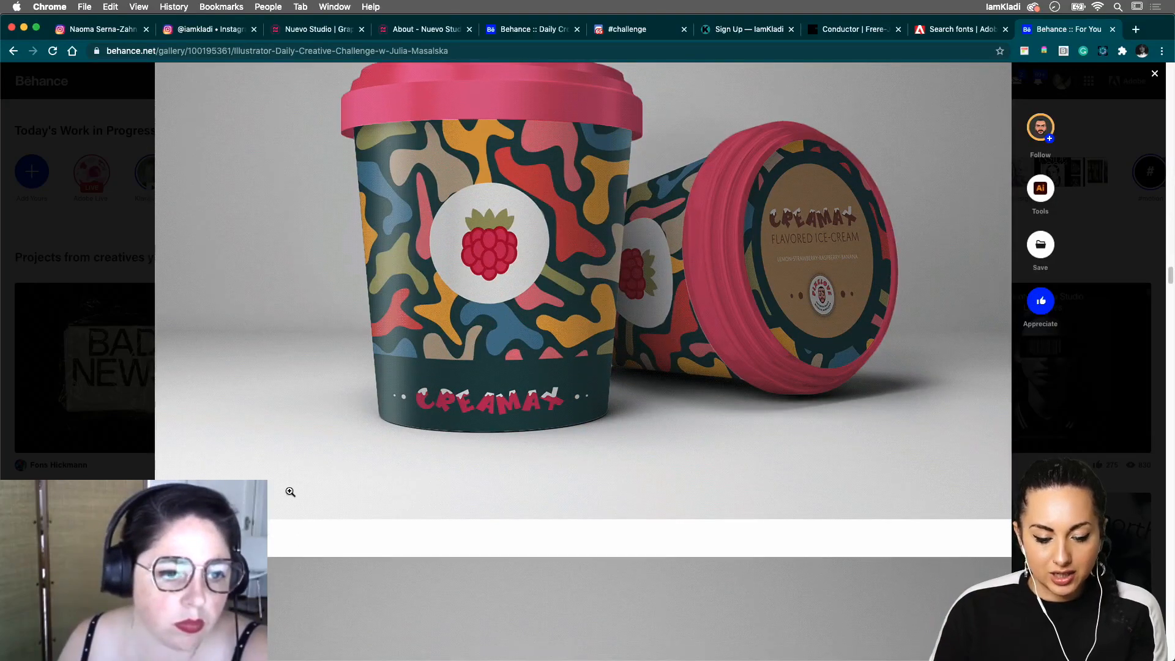
scroll(290, 492, down, 20)
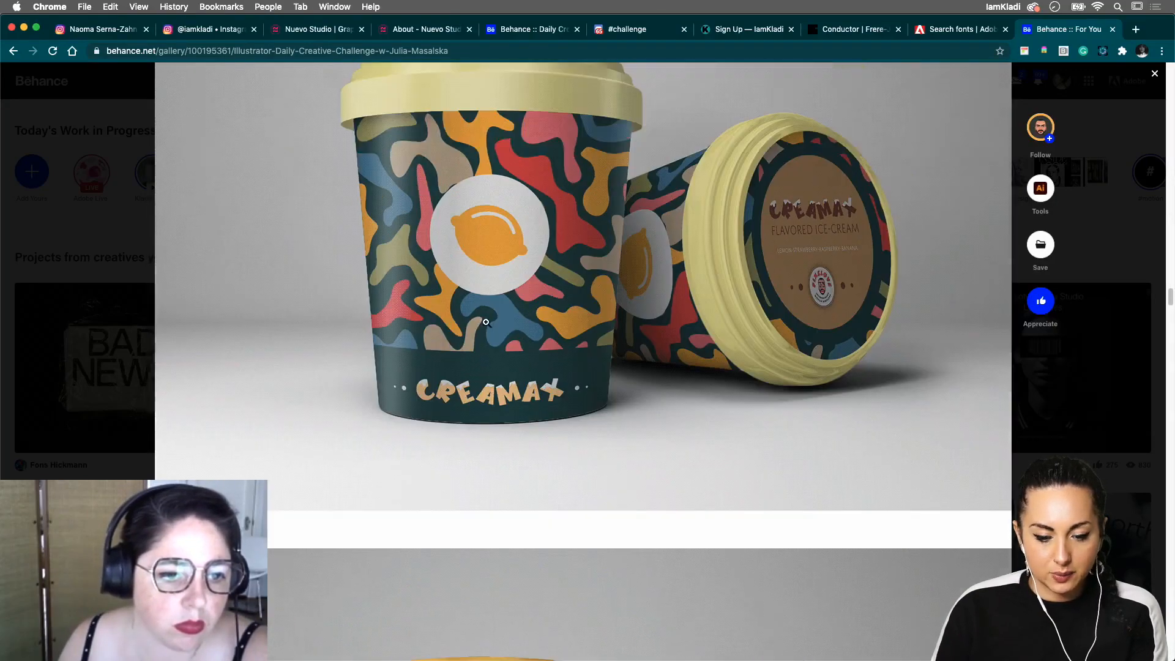
scroll(453, 306, down, 5)
click(244, 259)
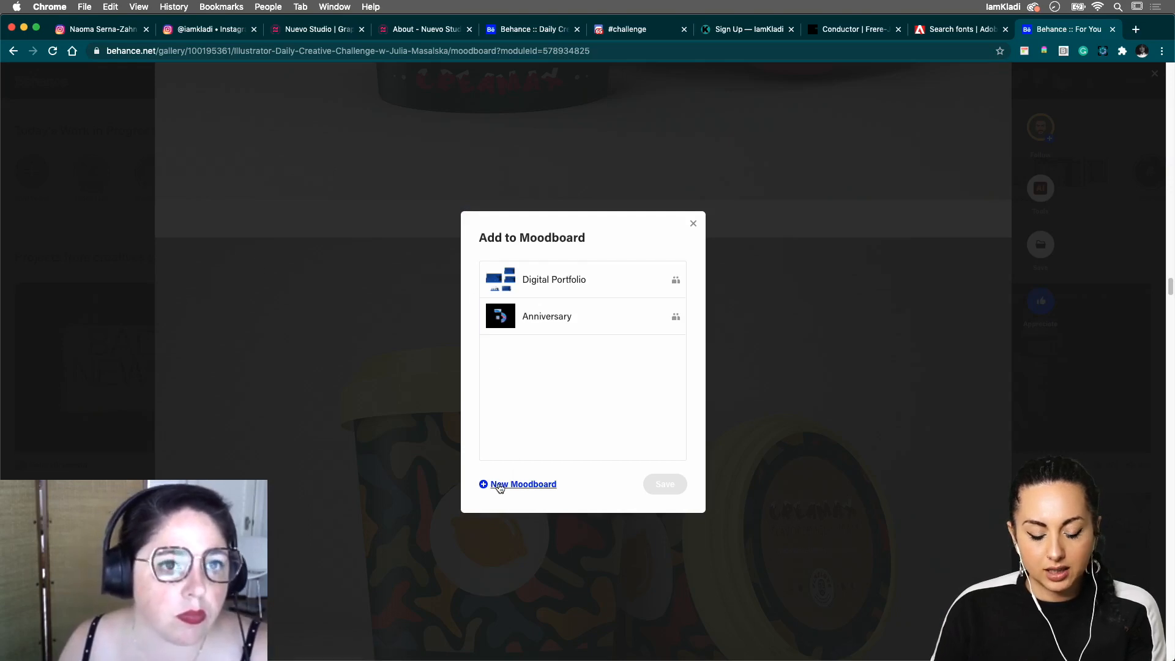
click(507, 487)
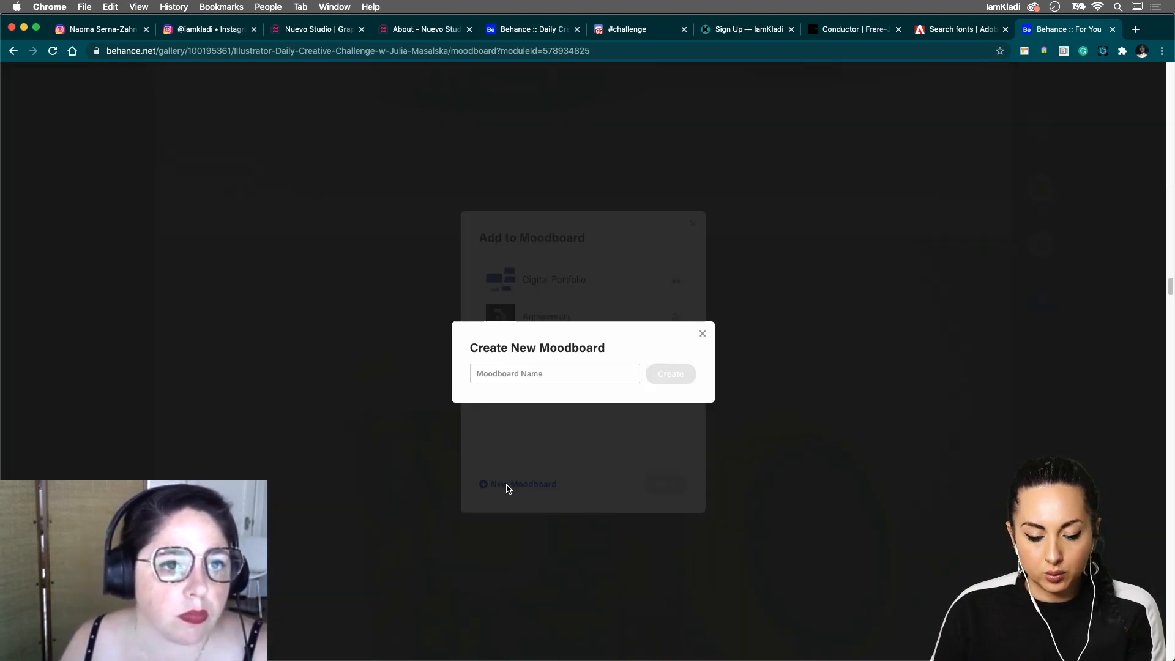
click(611, 374)
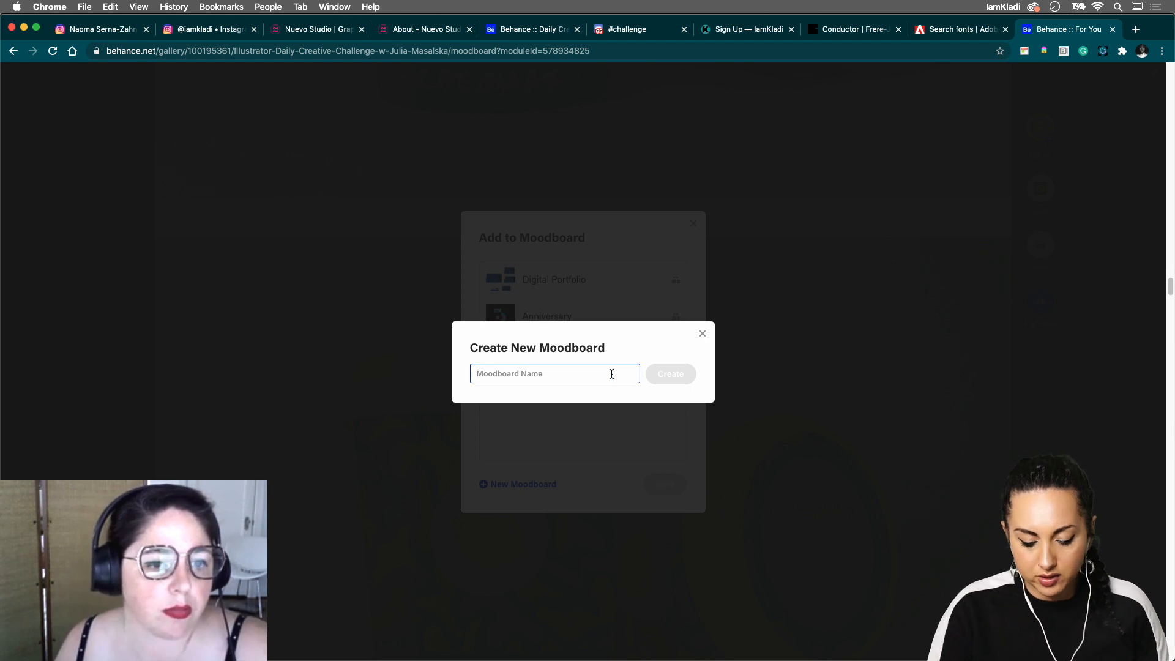
text(Example)
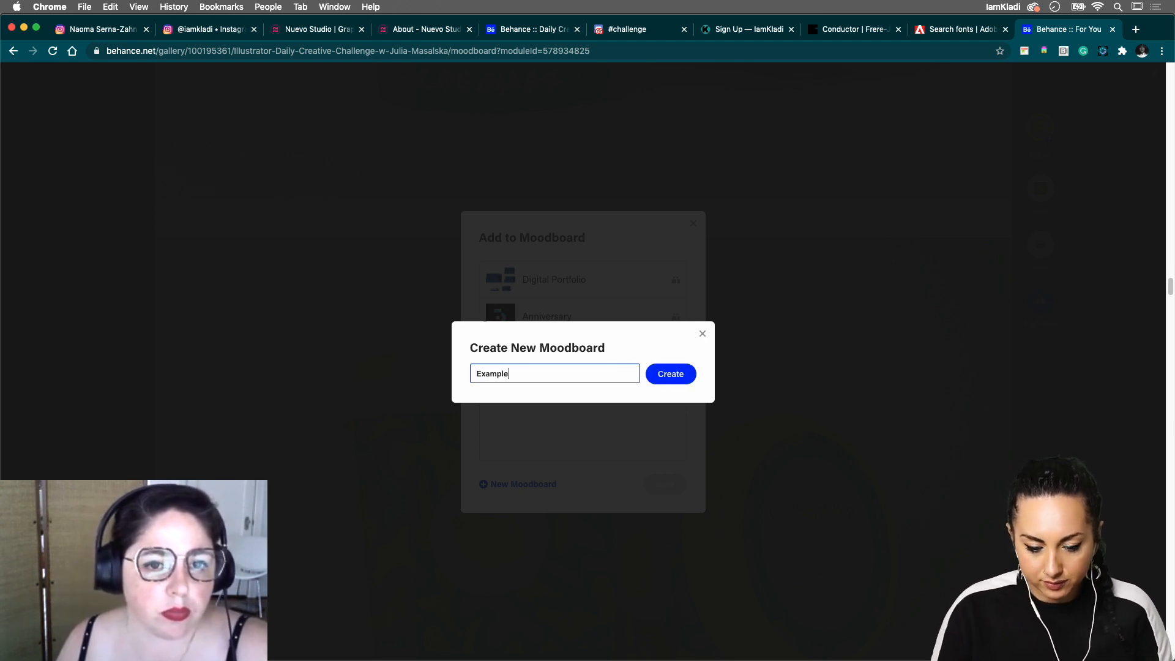
click(689, 376)
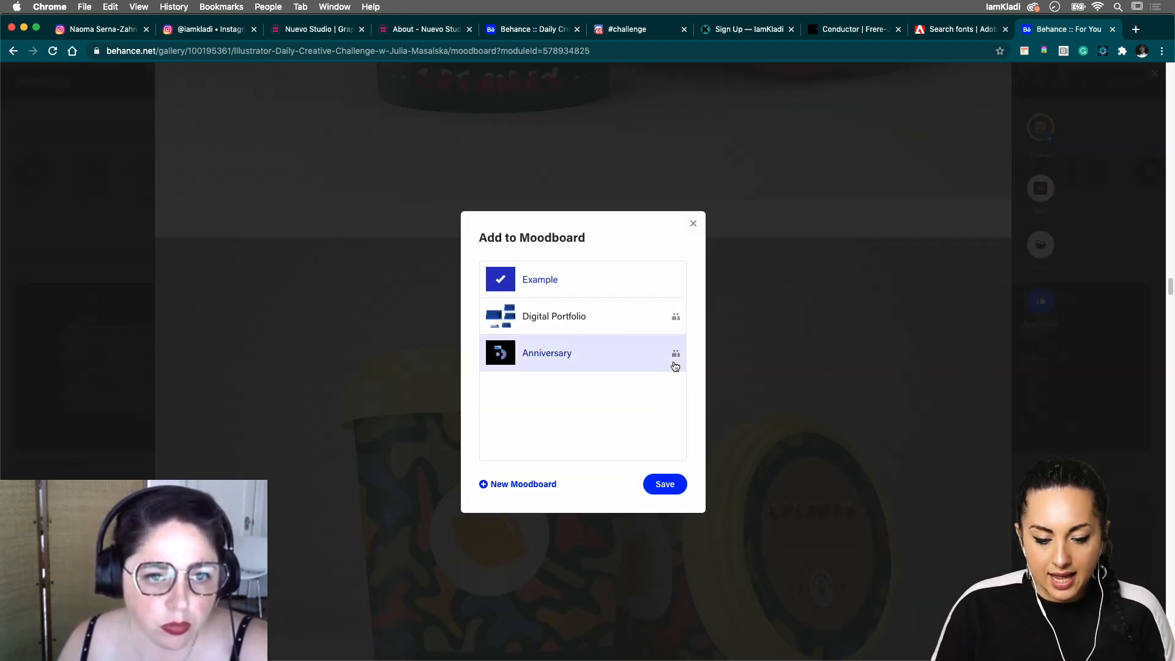
click(669, 485)
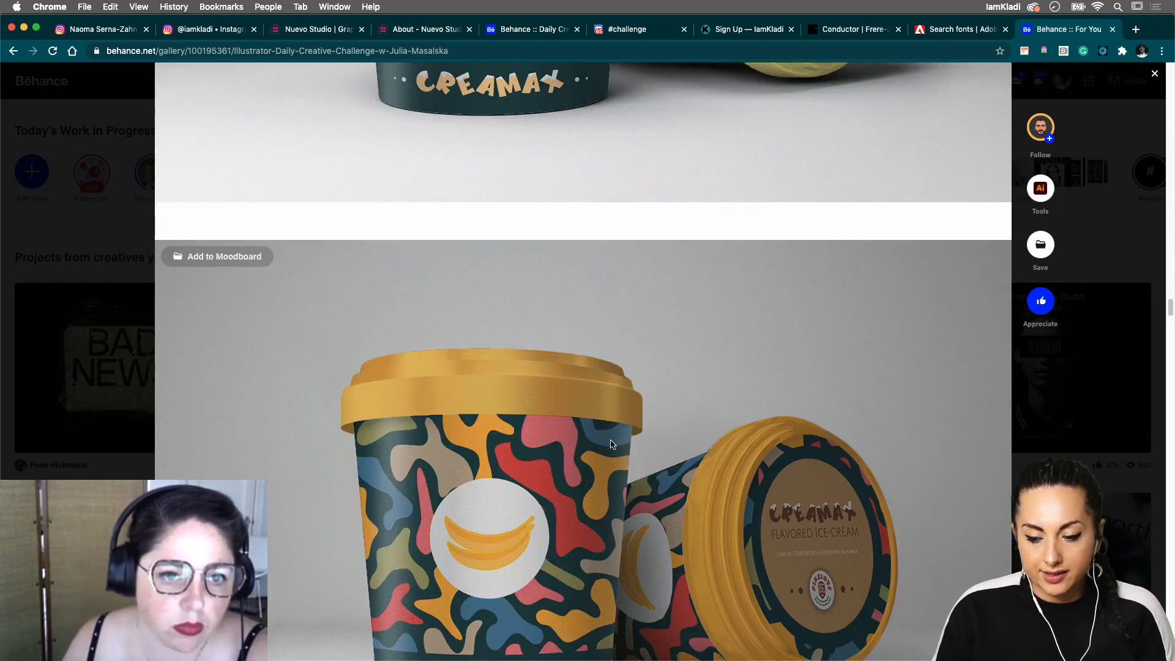
Step: Look through the project's festival map and badge designs, and close the project
scroll(615, 447, down, 10)
scroll(611, 440, down, 15)
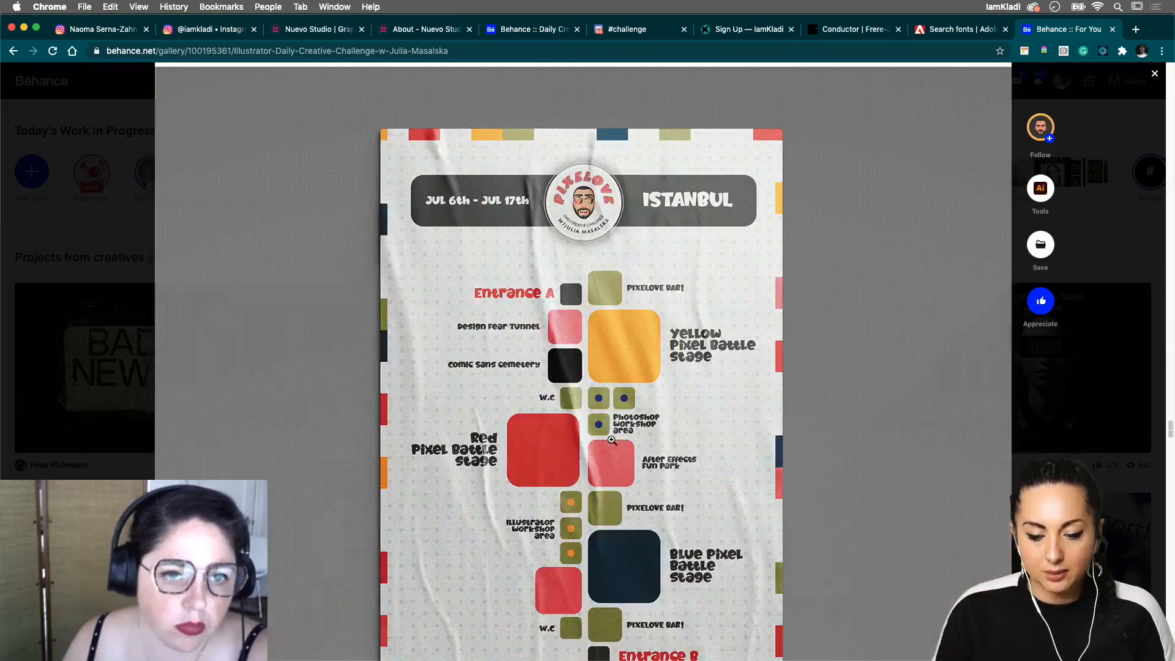
scroll(611, 442, down, 15)
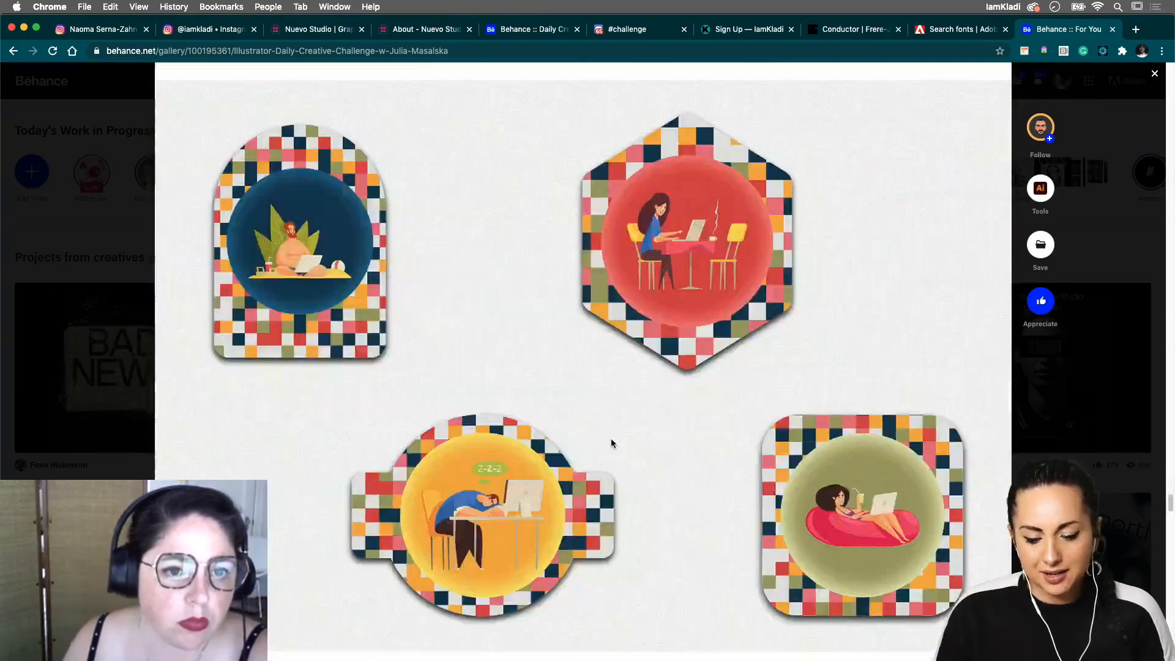
scroll(597, 456, up, 15)
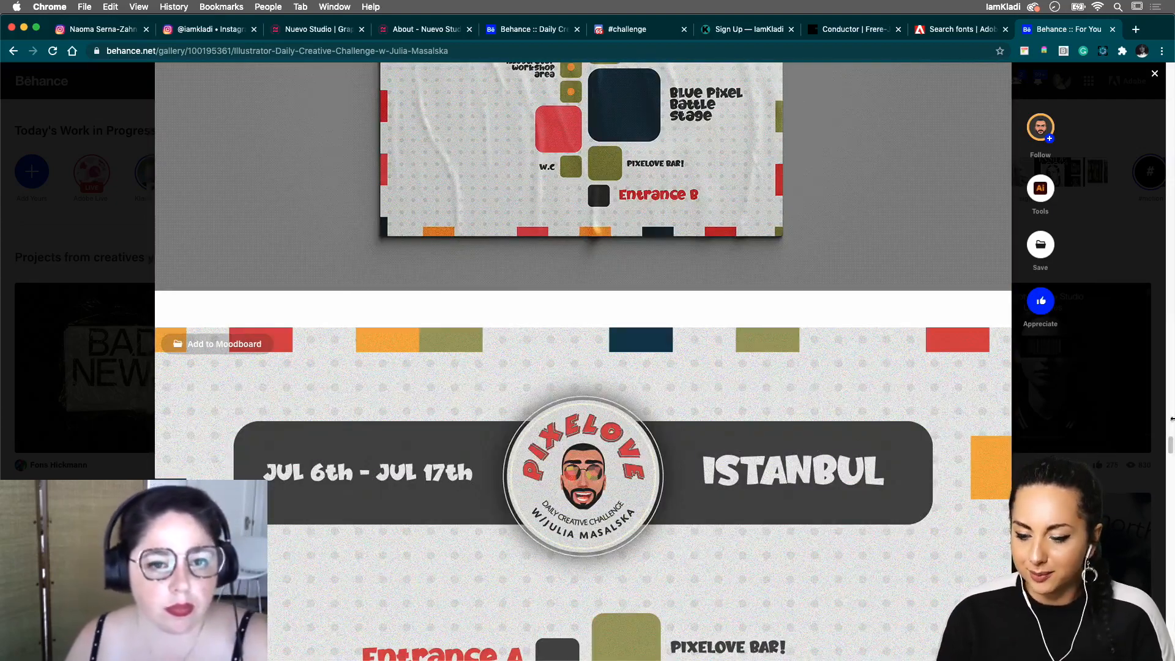
click(1151, 367)
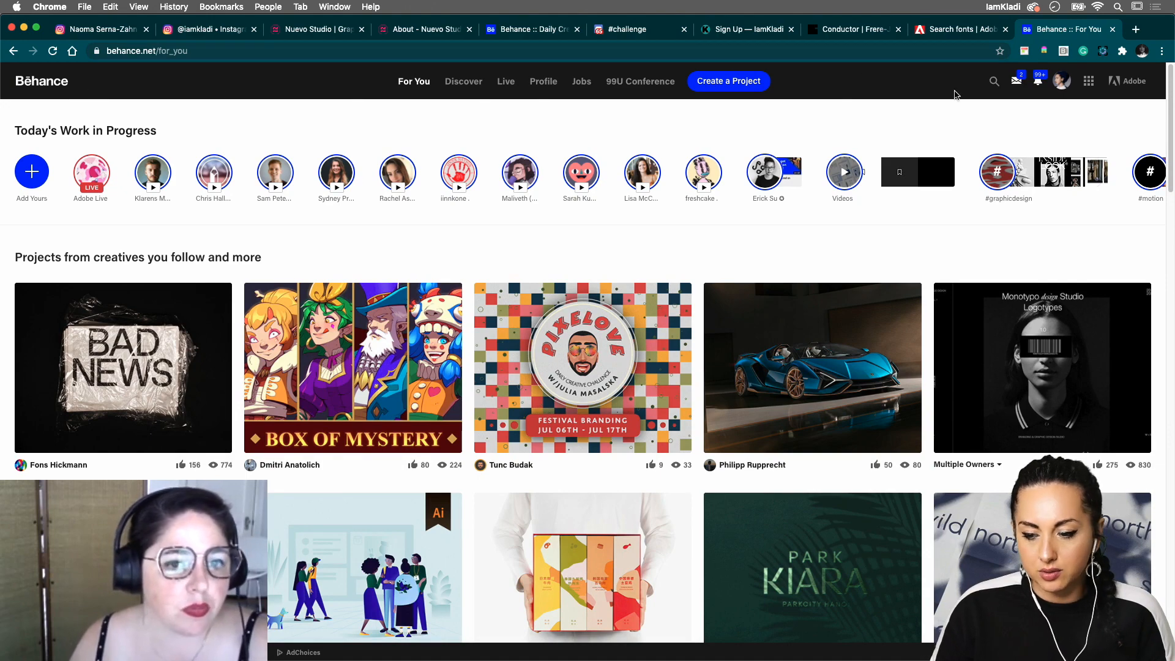
click(993, 82)
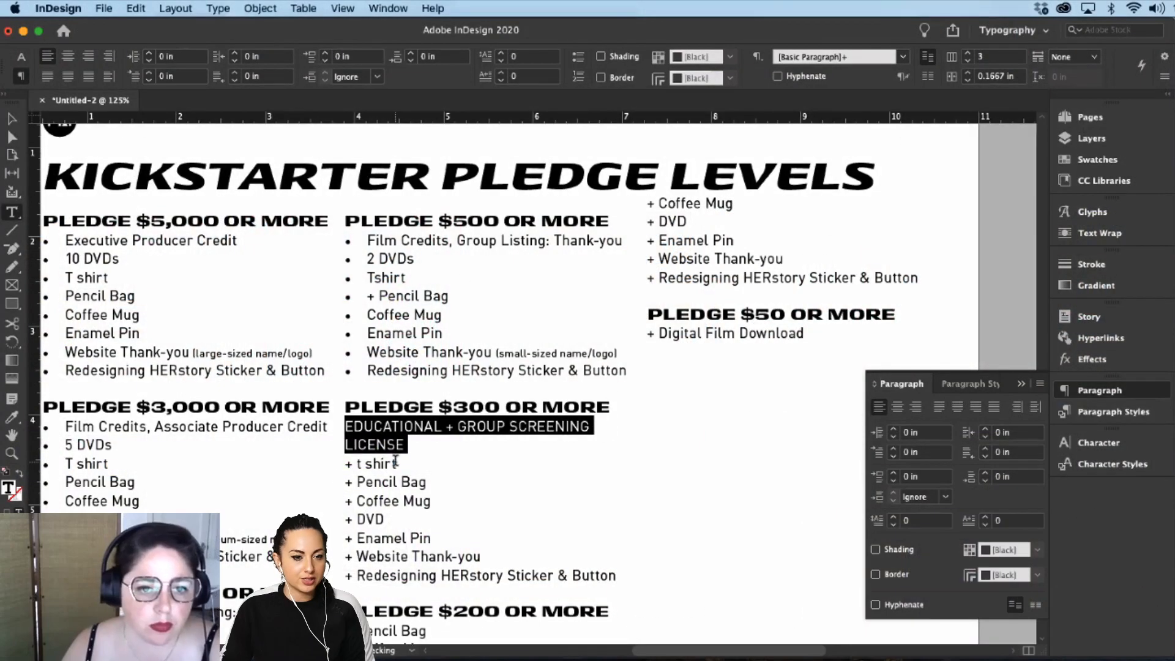
Step: In the InDesign document, remove the plus signs from the $300 pledge rewards below the license line and capitalize "T shirt"
drag(363, 463, 344, 463)
text(T)
key(BackSpace)
key(BackSpace)
click(355, 519)
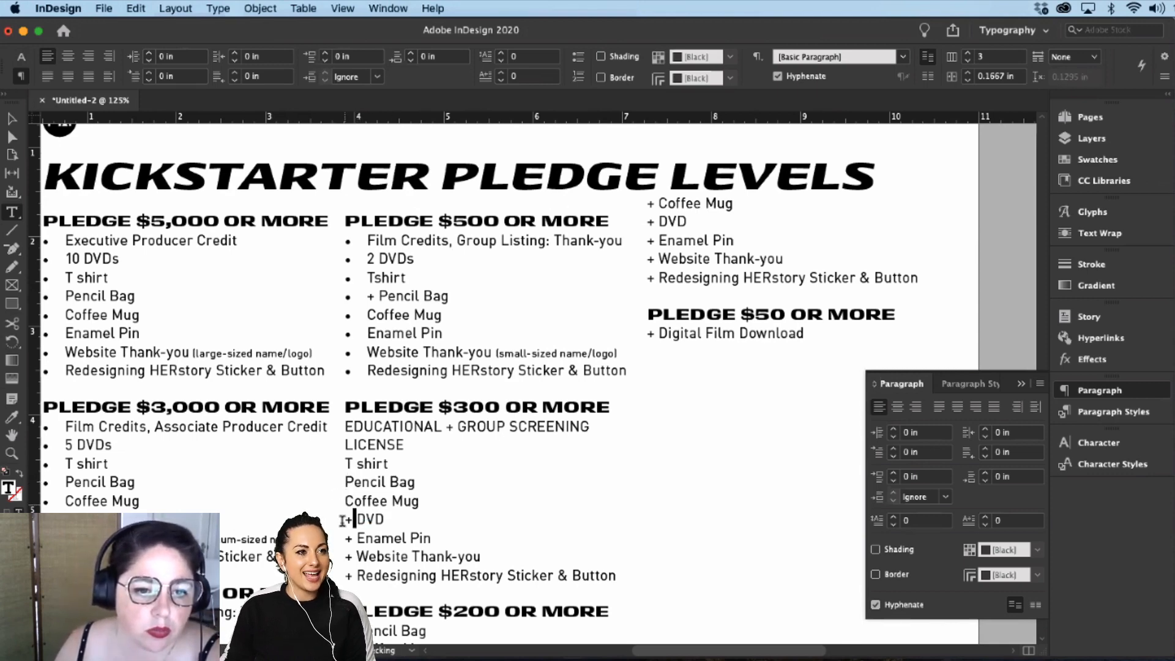
key(BackSpace)
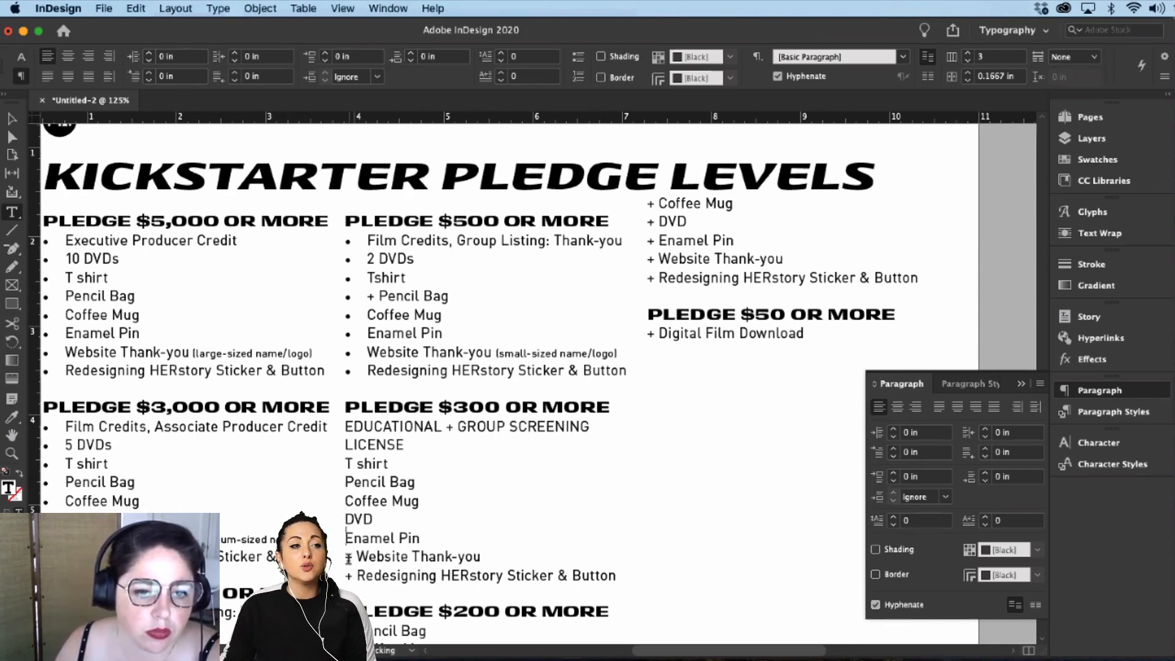
key(BackSpace)
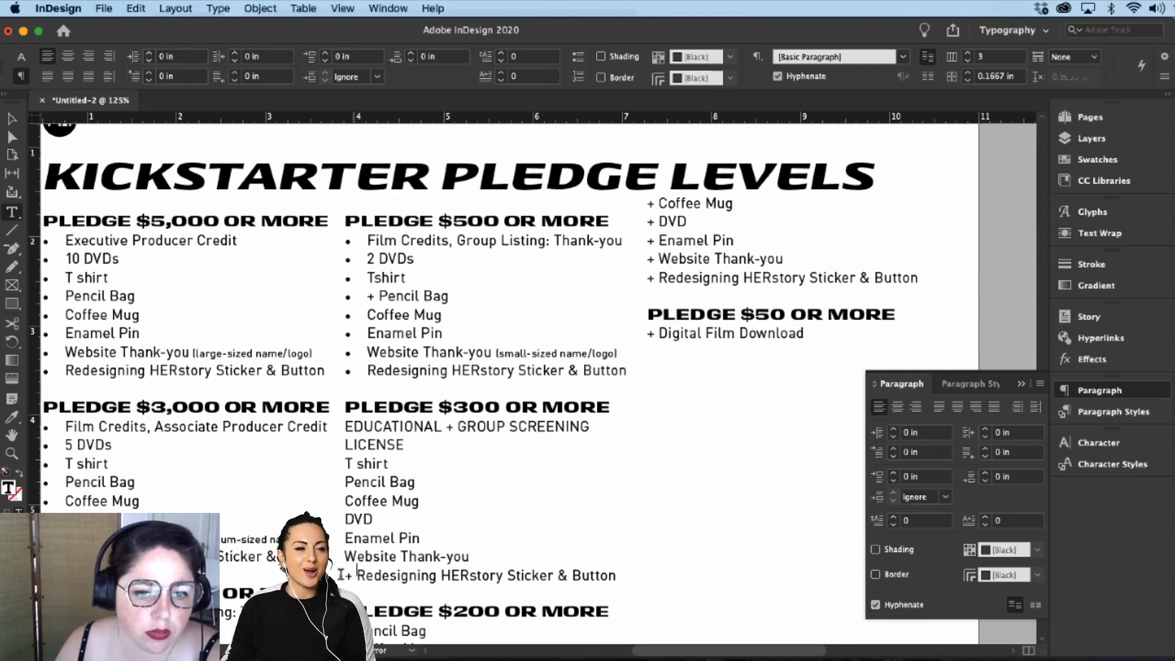
key(BackSpace)
Step: Format the $300 pledge rewards, from T shirt to Redesigning HERstory Sticker & Button, as a bulleted list
drag(606, 578, 343, 463)
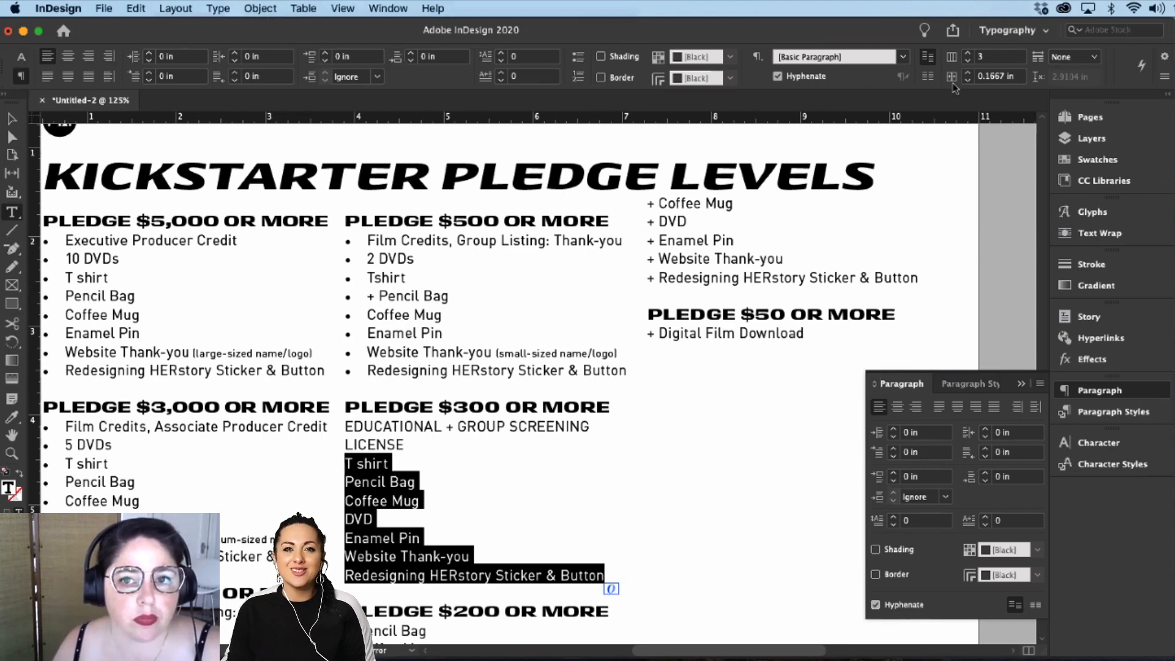
click(577, 61)
Step: Remove the plus signs from all the $200 pledge rewards, Pencil Bag through Redesigning HERstory Sticker & Button
scroll(372, 292, down, 6)
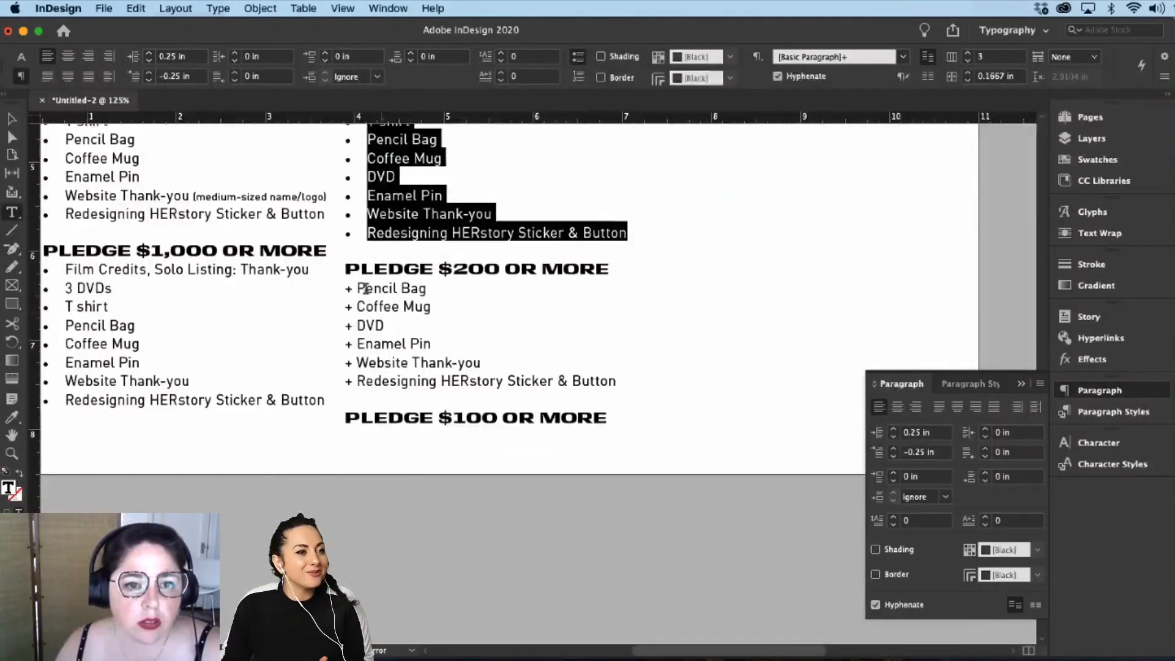
mouse_move(357, 289)
mouse_down()
mouse_move(345, 289)
mouse_move(357, 326)
mouse_move(345, 363)
mouse_up()
key(BackSpace)
key(BackSpace)
key(BackSpace)
key(BackSpace)
key(BackSpace)
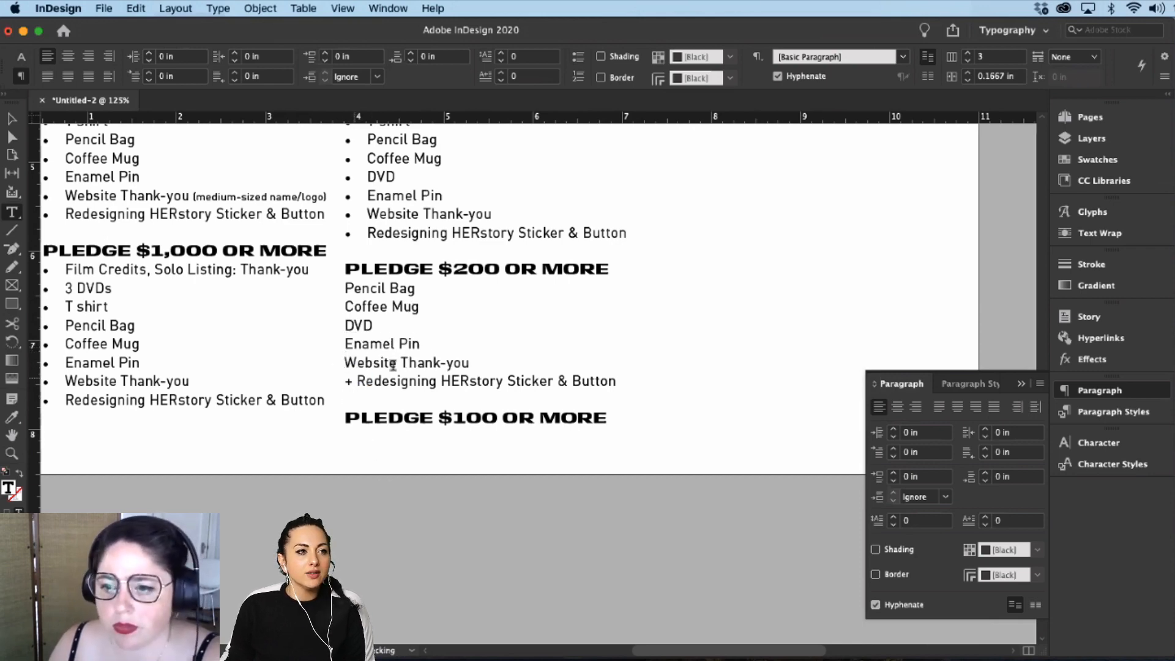
drag(349, 383, 345, 383)
key(BackSpace)
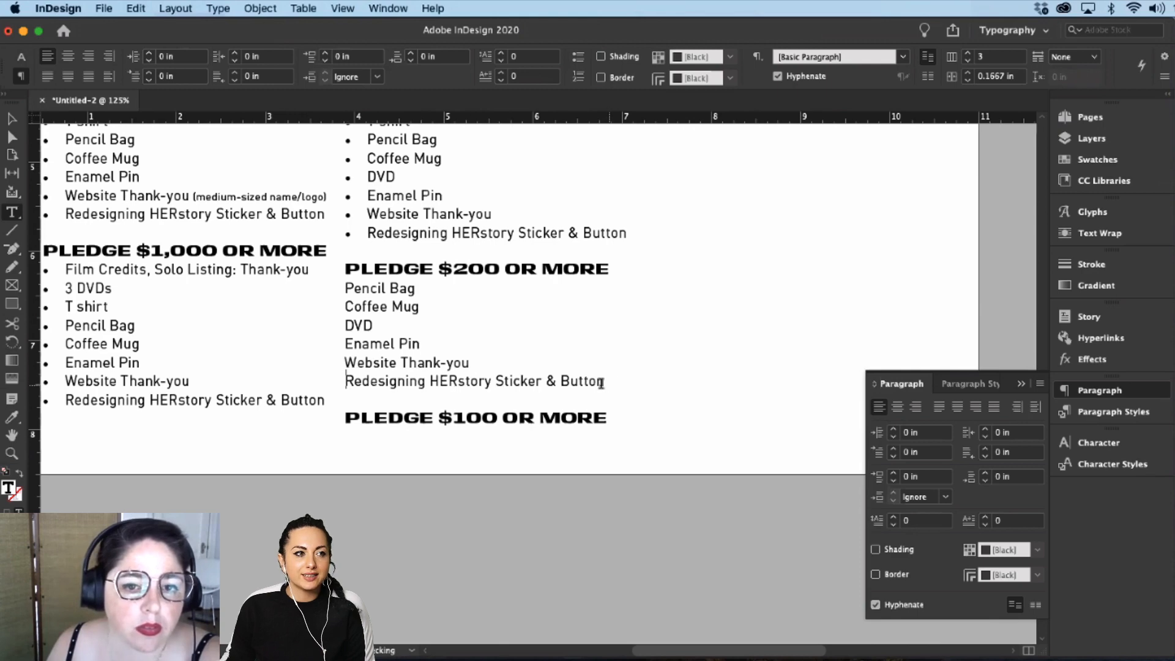
Step: Format all the reward lines under the $200 pledge as a bulleted list
drag(606, 381, 345, 343)
drag(387, 297, 330, 269)
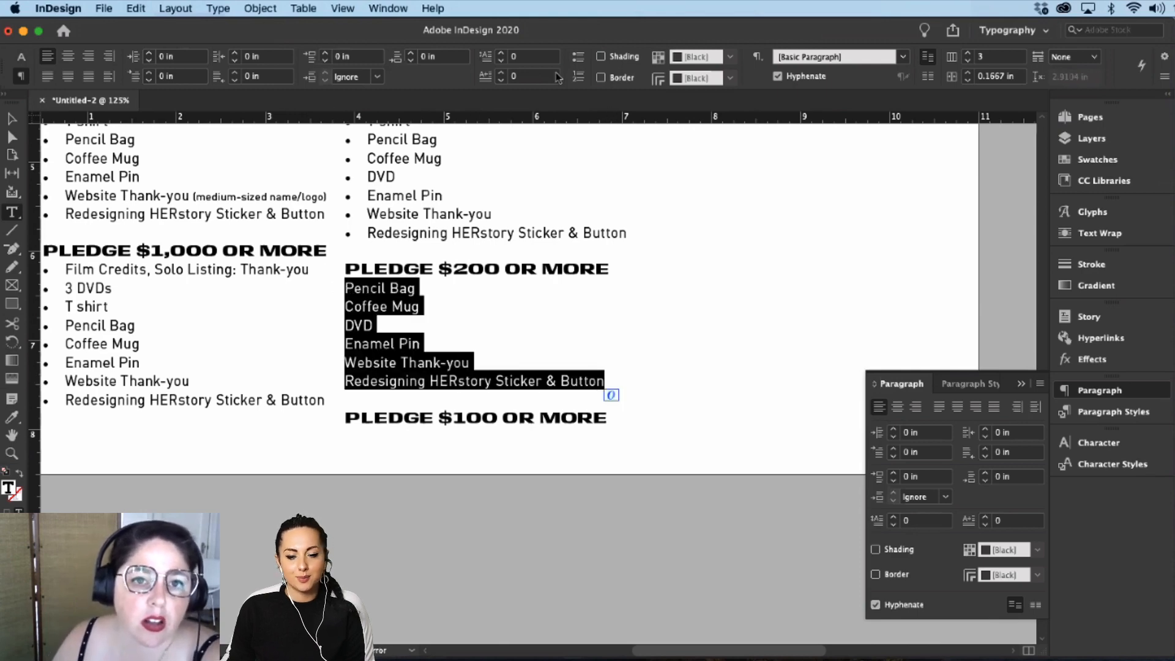
click(577, 56)
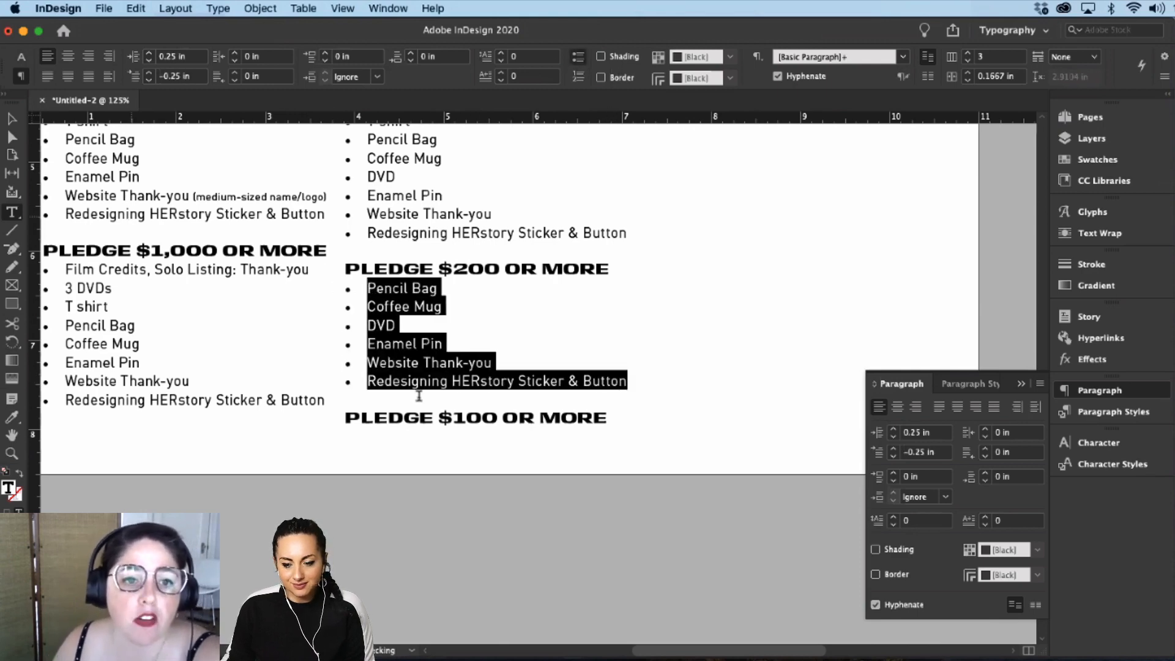
Step: Push the "PLEDGE $100 OR MORE" heading into the third column, level with the first headings of the other columns
click(346, 420)
scroll(346, 412, up, 5)
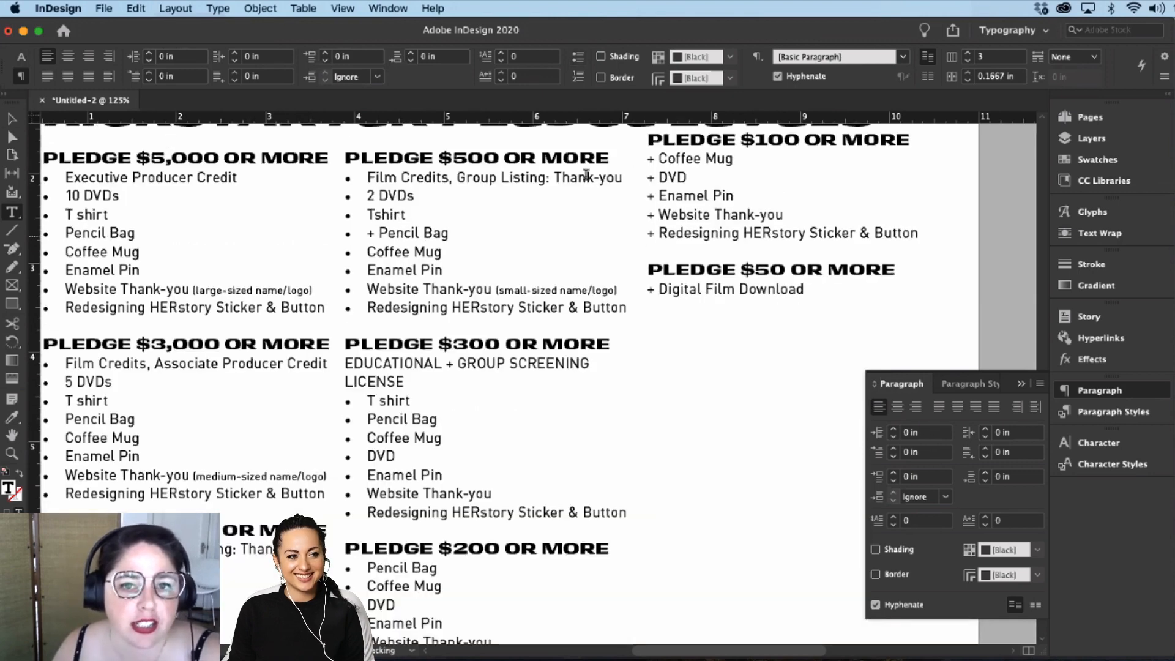
key(Return)
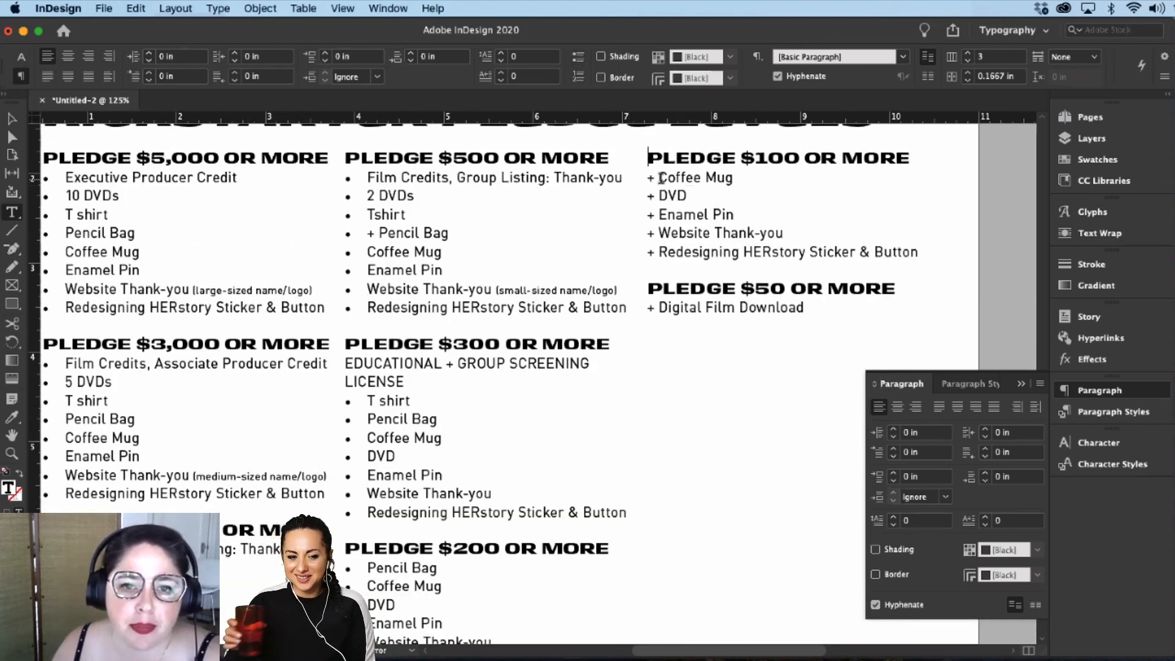
Step: Remove the plus signs from the $100 pledge rewards and format all of those lines as a bulleted list
triple_click(639, 183)
drag(647, 178, 648, 253)
key(BackSpace)
key(BackSpace)
key(BackSpace)
triple_click(661, 253)
key(BackSpace)
drag(909, 252, 535, 38)
click(578, 56)
Step: Remove the plus sign before Digital Film Download under the $50 pledge and format the line as a bullet
drag(648, 308, 660, 308)
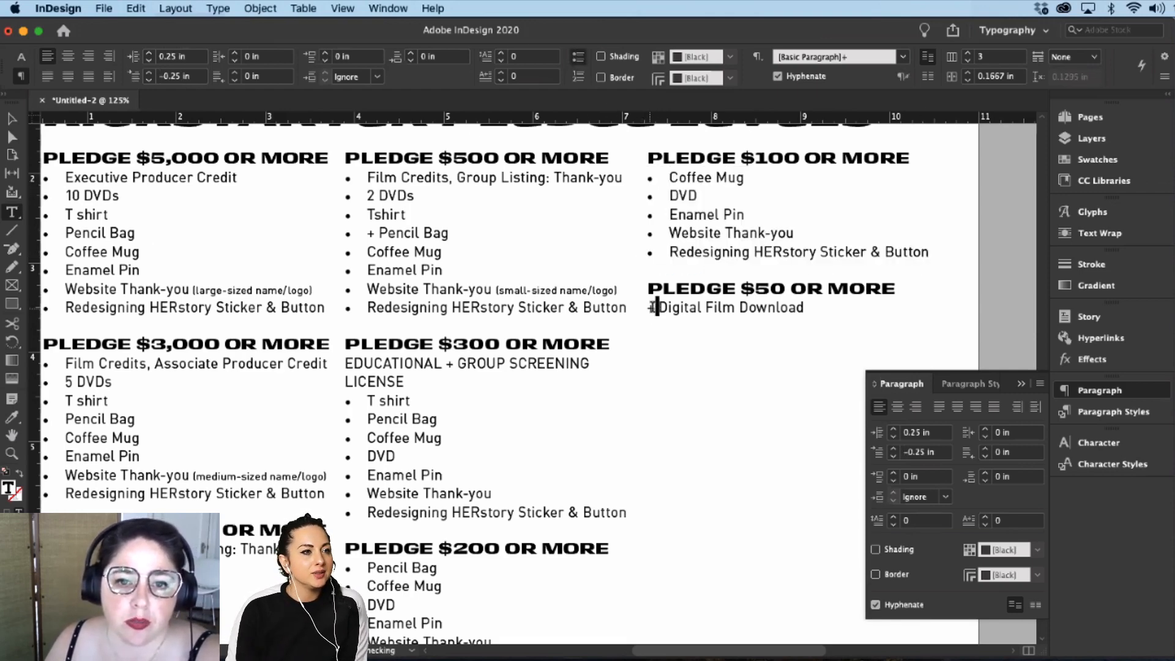
key(BackSpace)
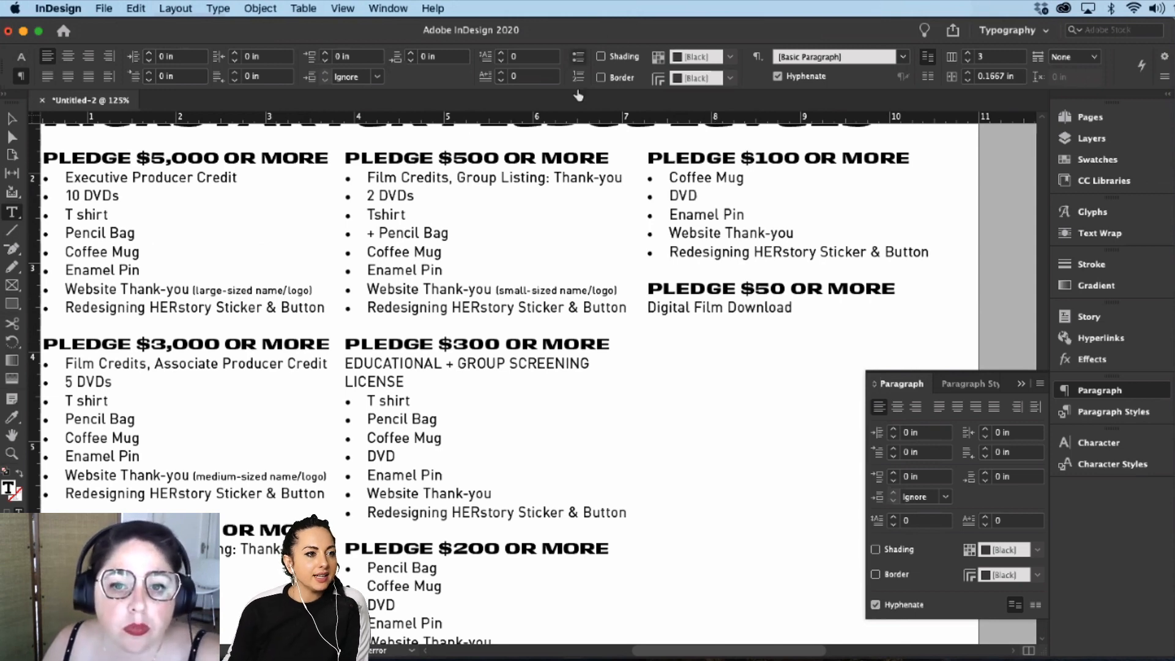
click(579, 56)
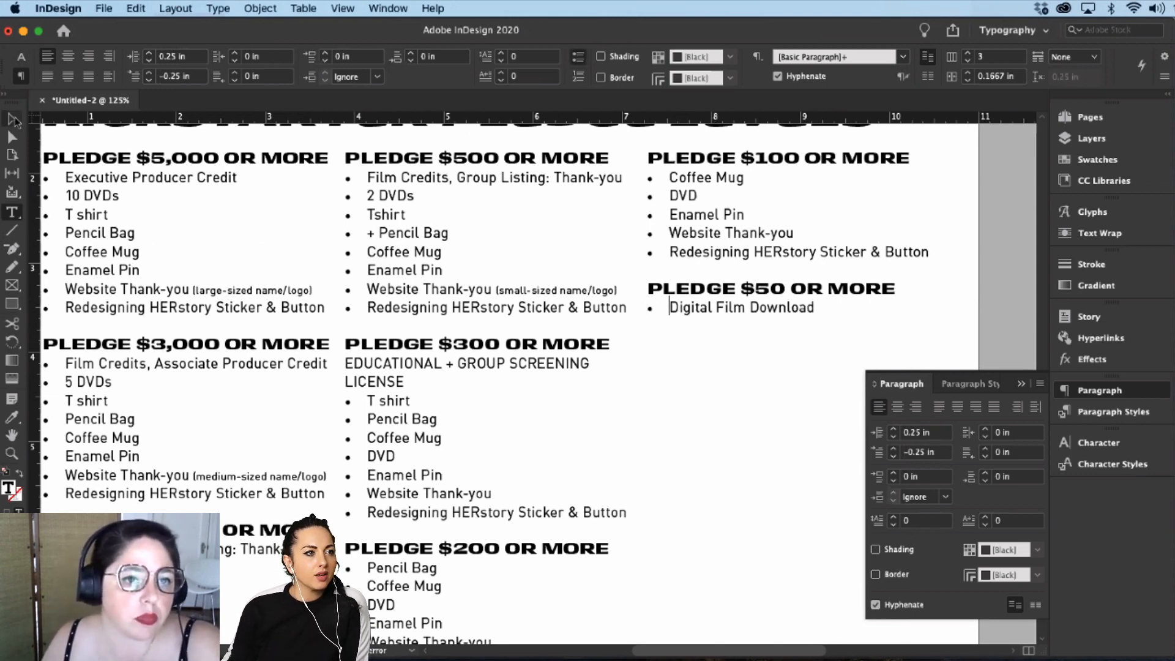
Step: Leave the pledge list text and open the "KICKSTARTER PLEDGE LEVELS" title for text editing
click(13, 119)
key(super+minus)
key(super+minus)
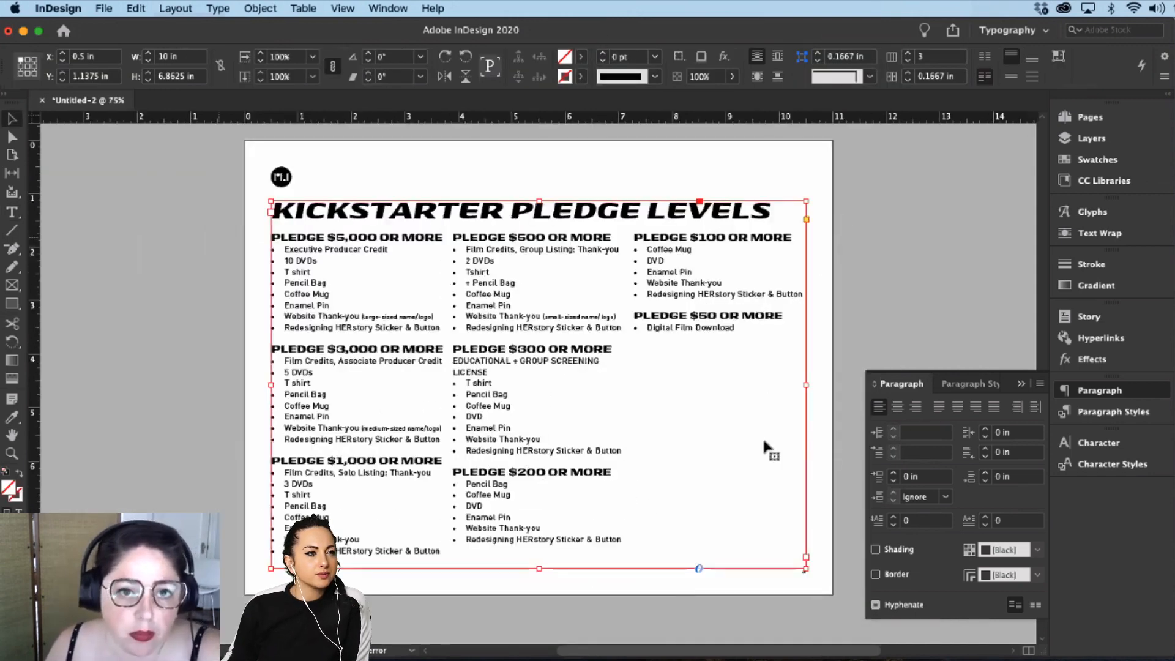
double_click(435, 242)
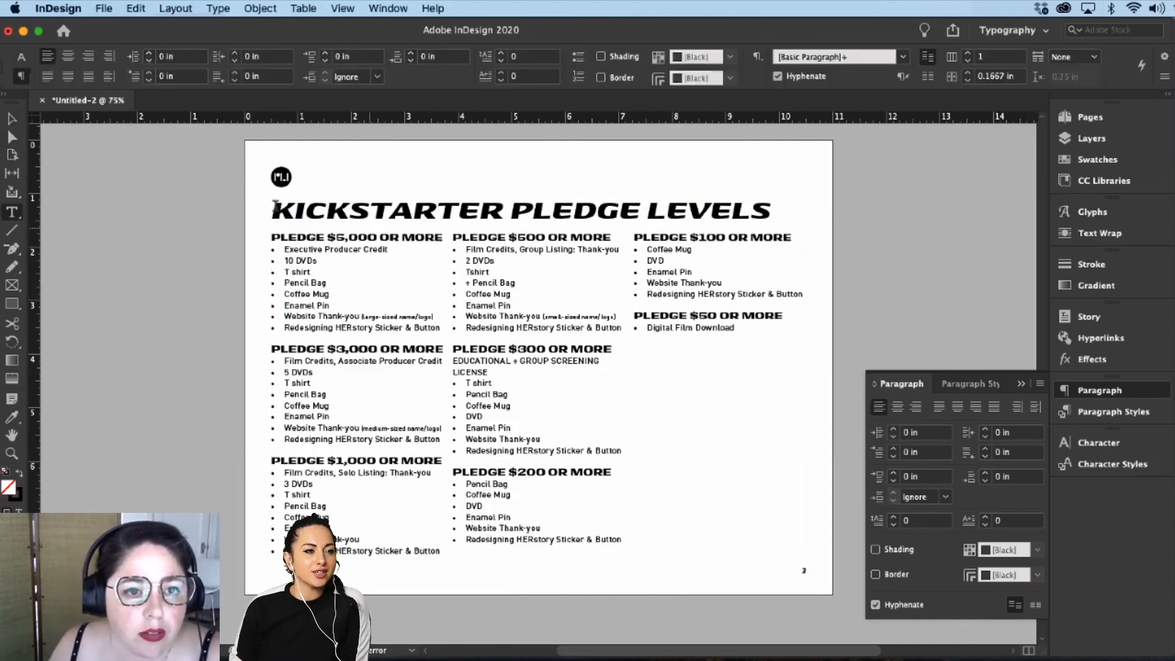
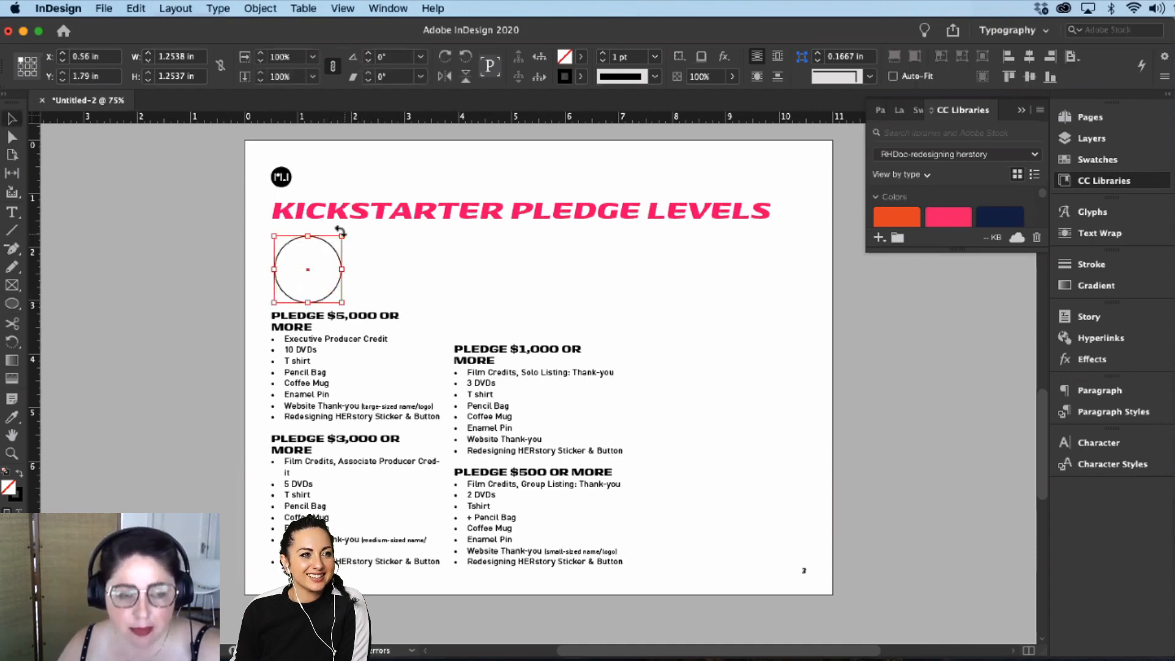
Step: Enlarge the circle above the $5,000 pledge heading to about 1.42 in wide and high
drag(345, 235, 350, 227)
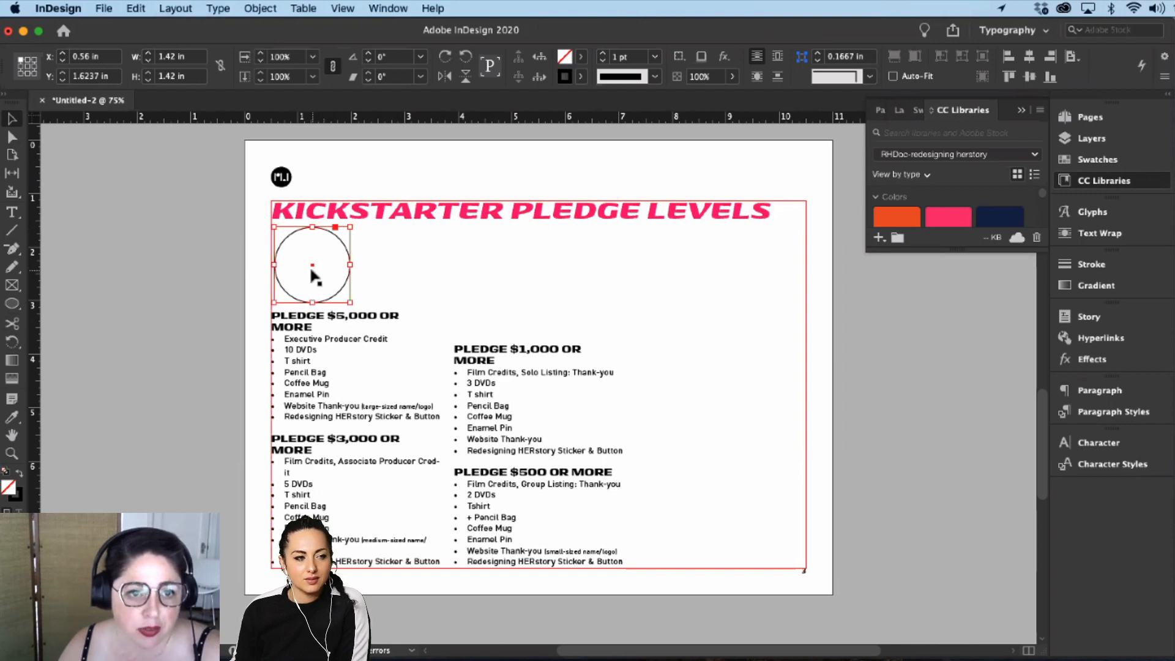
Step: Nudge the circle above the $5,000 pledge slightly left, duplicate it to its right, and select the original circle
key(shift+Left)
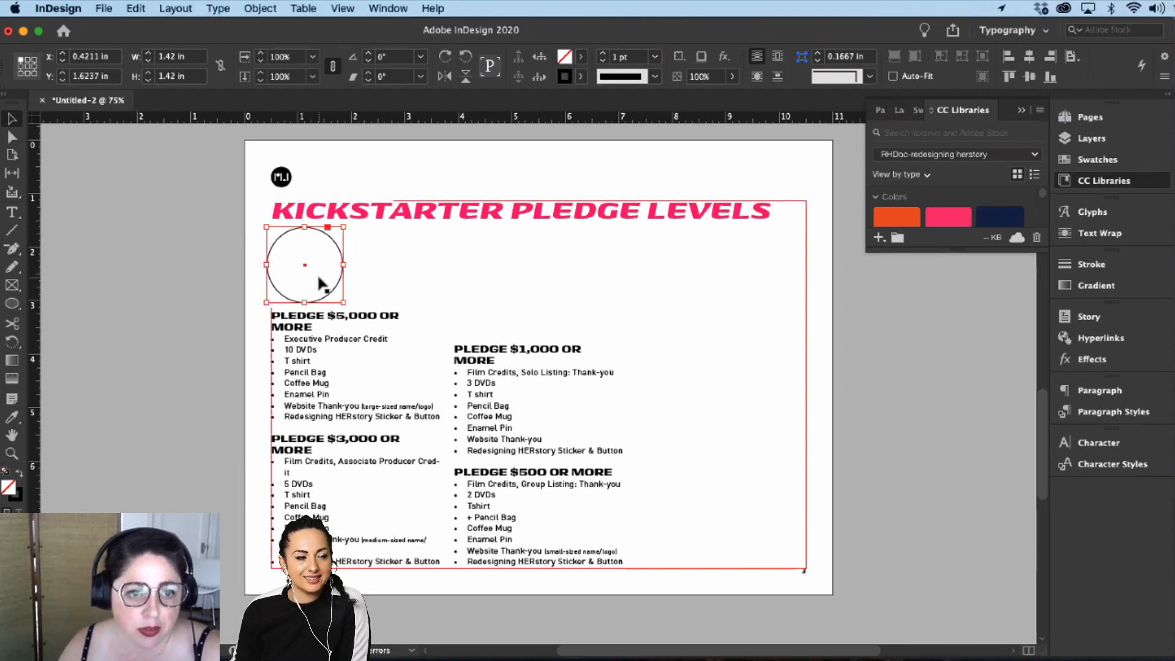
key(Right)
drag(319, 283, 436, 275)
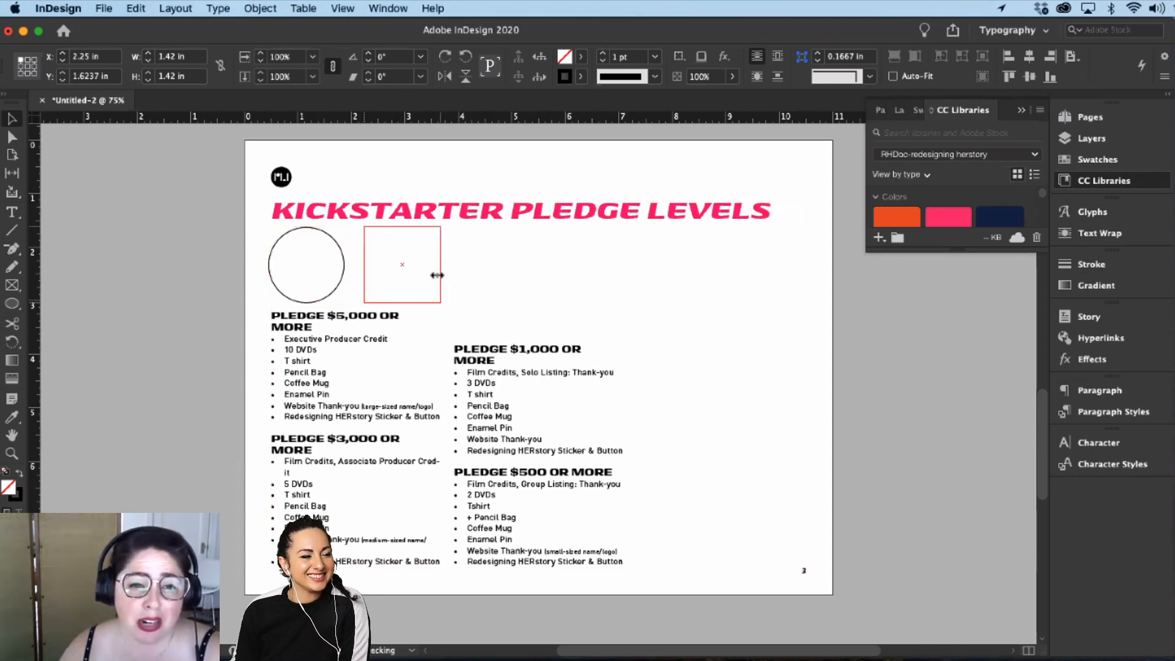
click(344, 256)
click(342, 257)
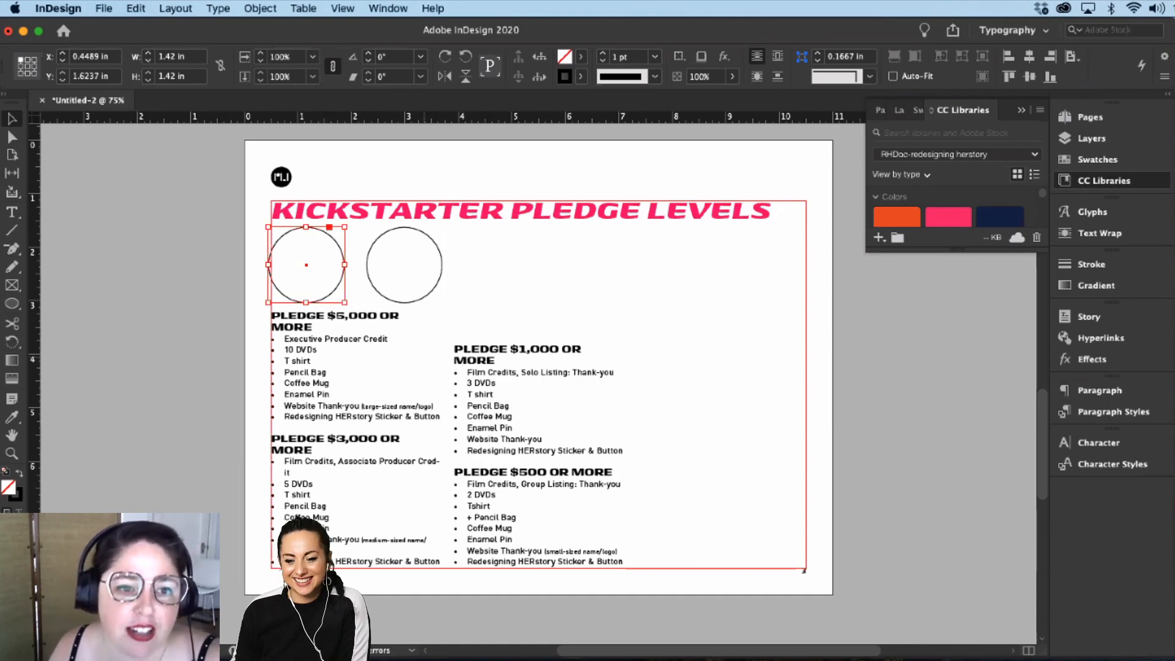
Step: Place the DVD case mockup JPG from _AdobeLive > Working Files > _Assets > Mockups > DVD Case into the selected circle
key(super+d)
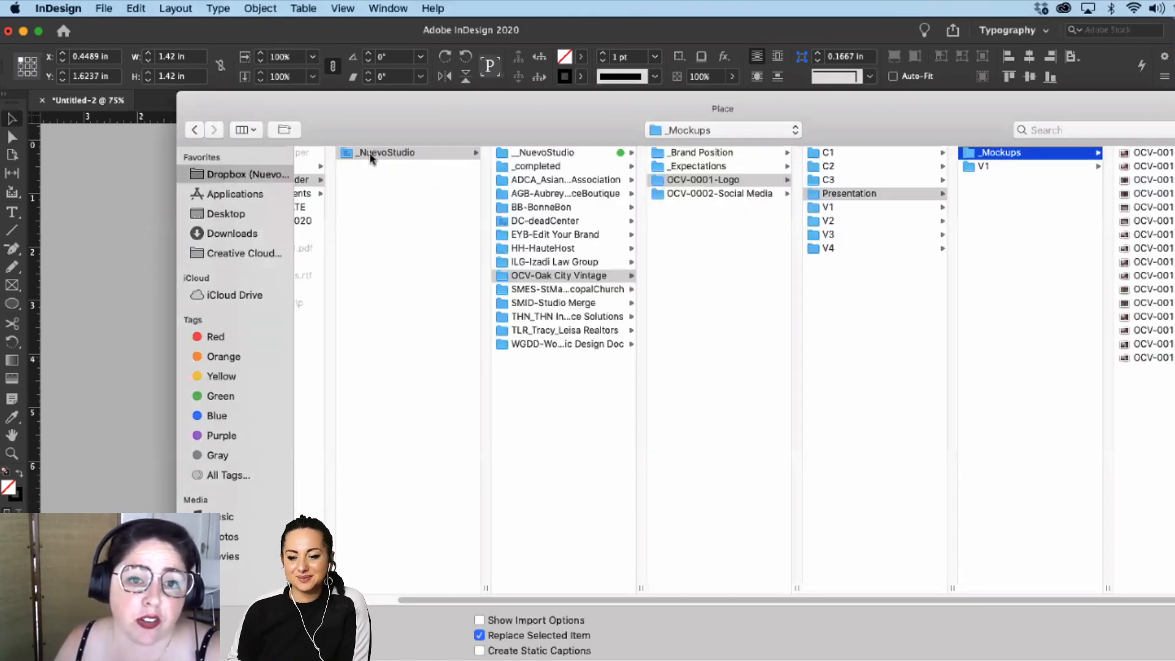
click(339, 154)
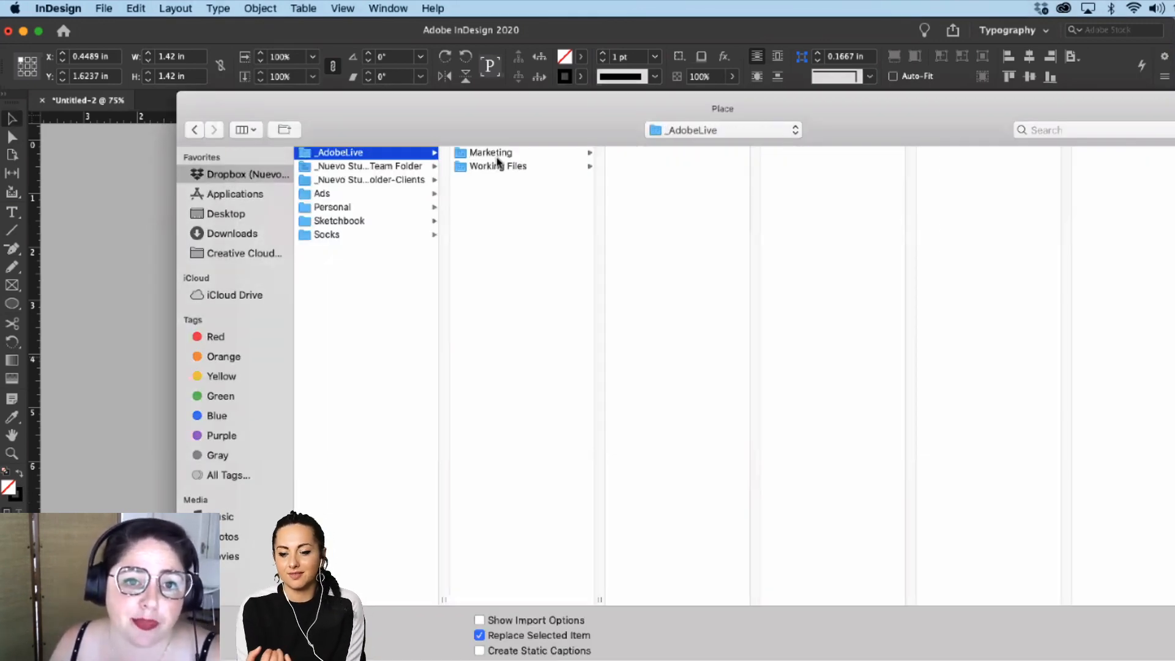
click(539, 167)
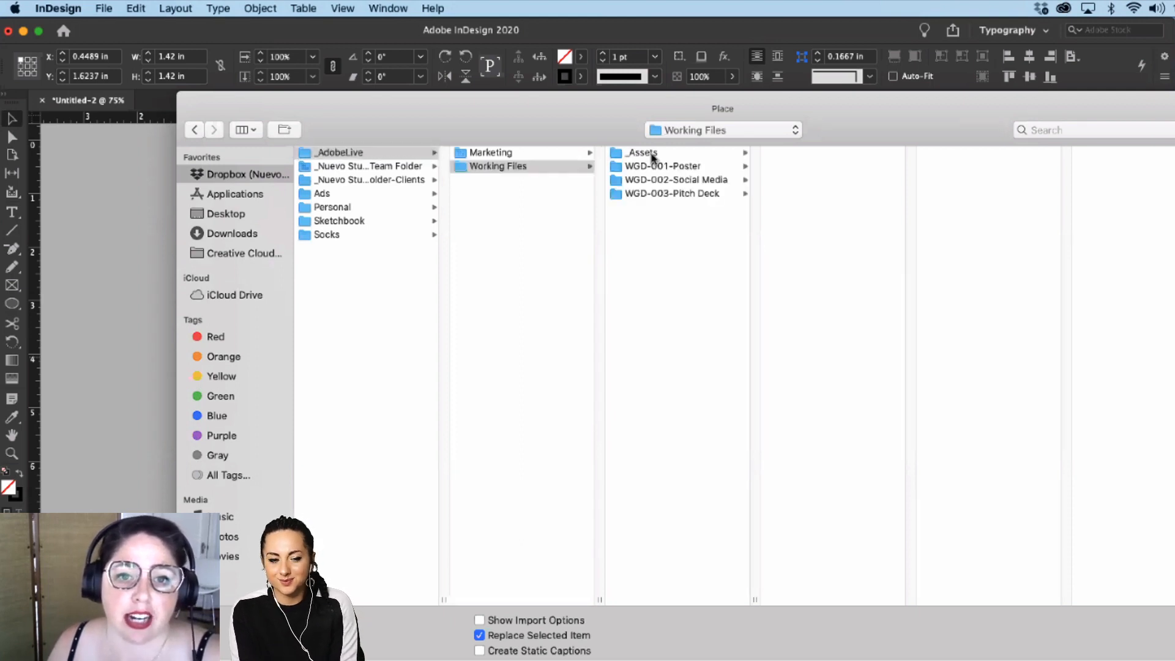
click(650, 153)
click(802, 153)
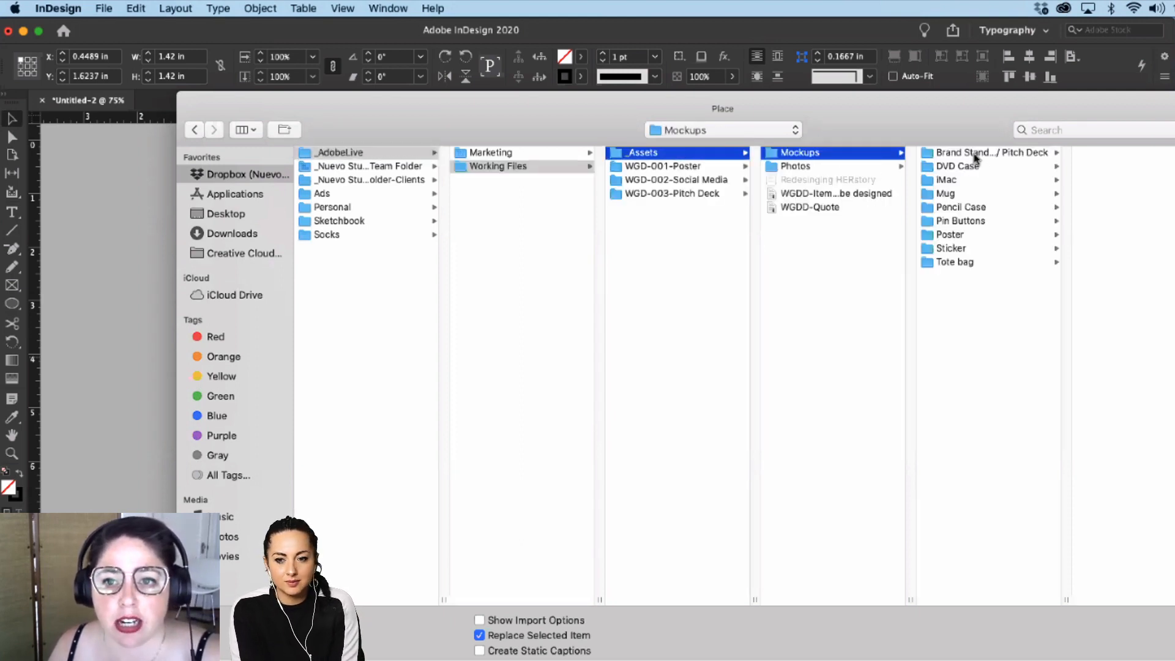
click(960, 167)
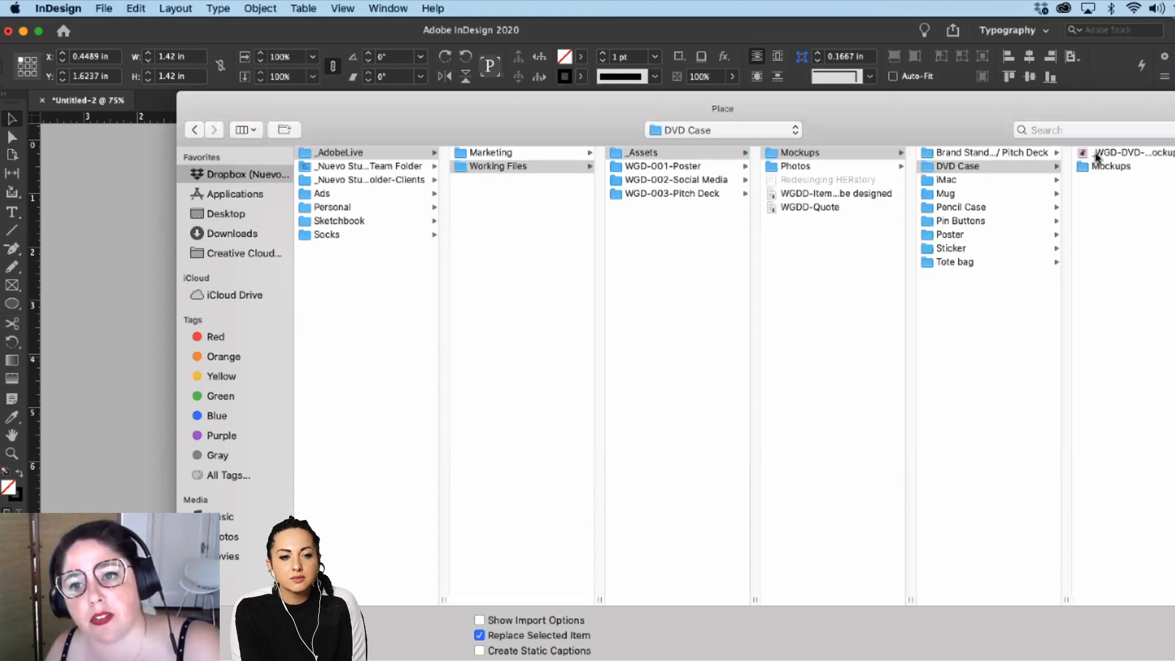
click(1098, 154)
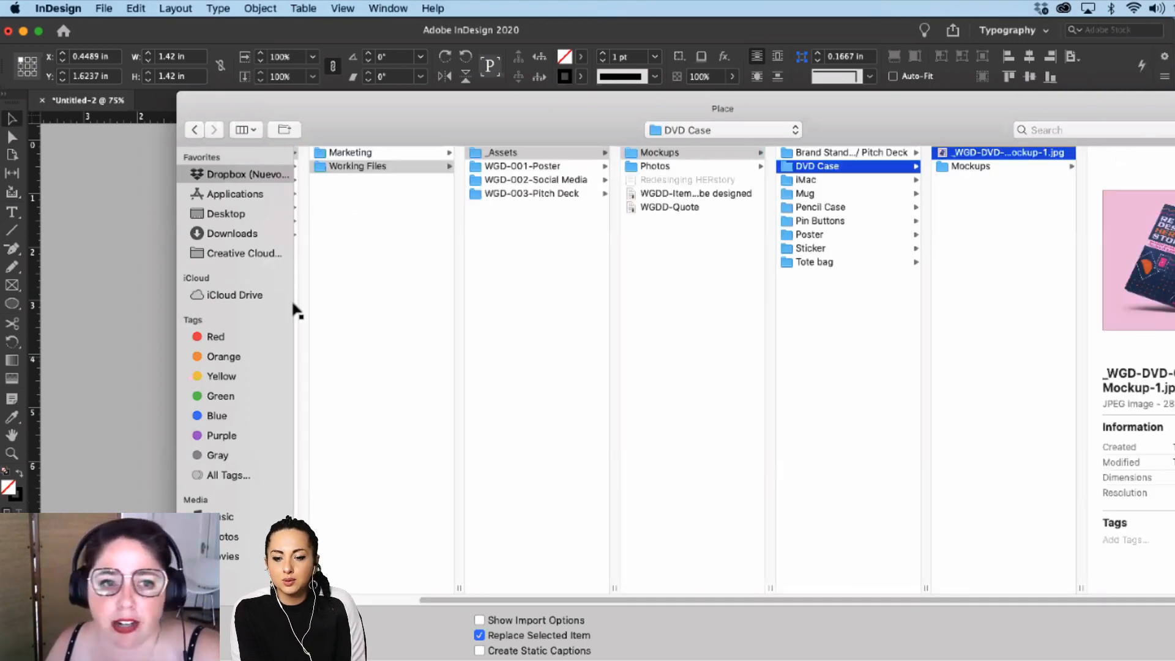
key(Return)
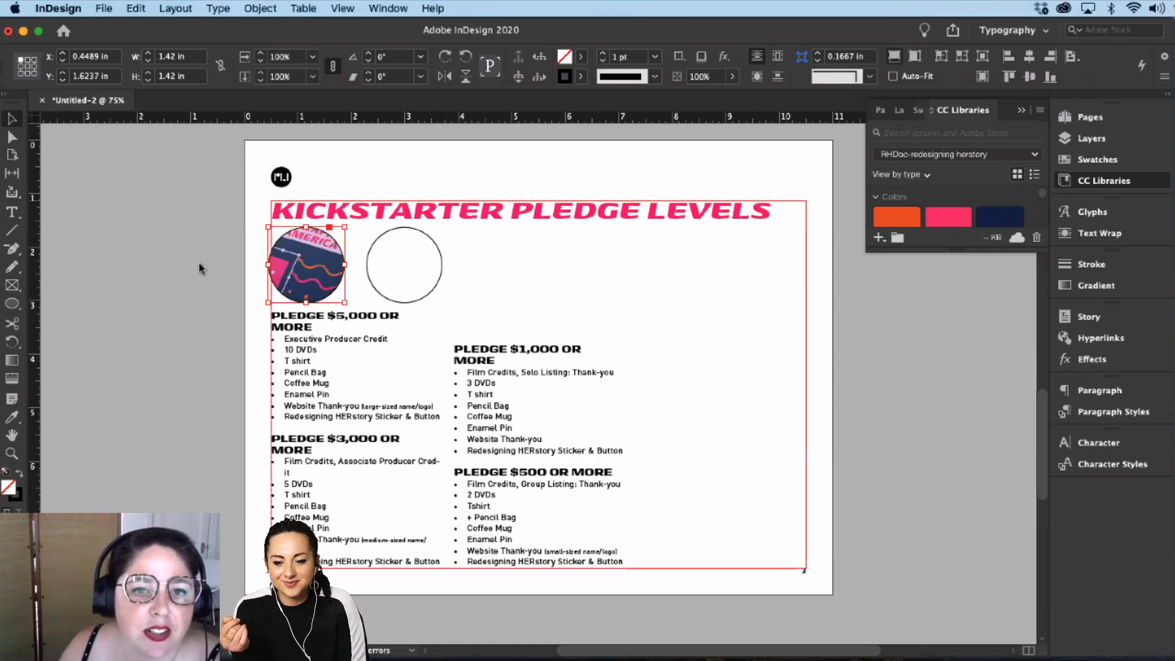
Step: Fit the DVD case image within its circle and set the circle's stroke to None
click(172, 368)
click(306, 265)
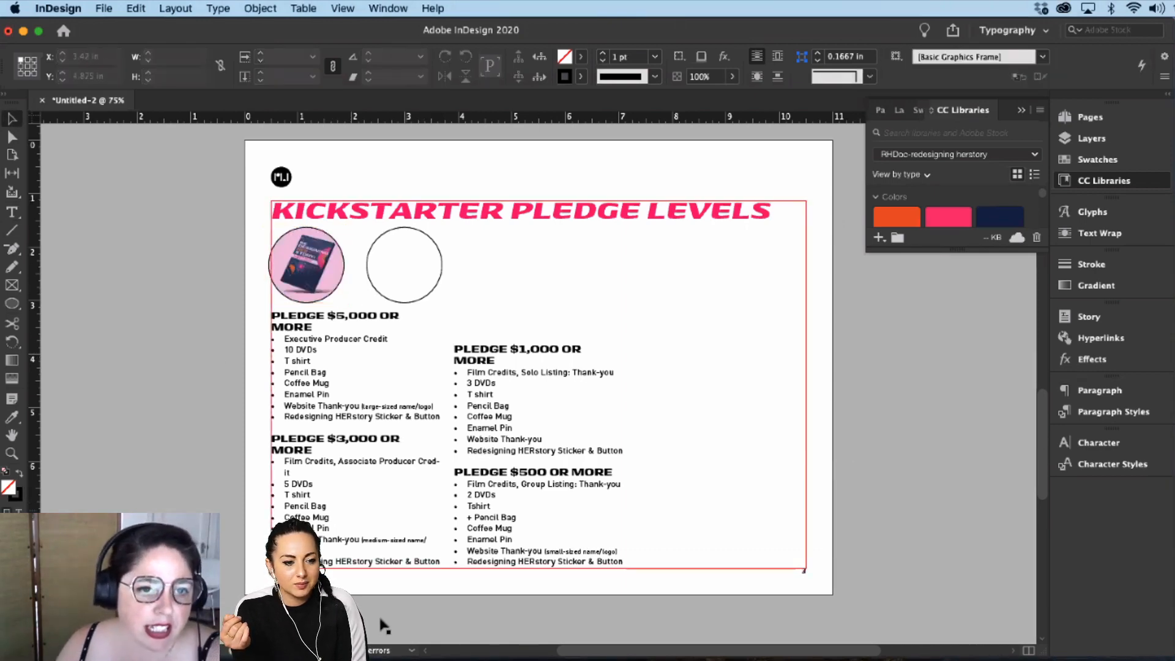
click(581, 78)
key(slash)
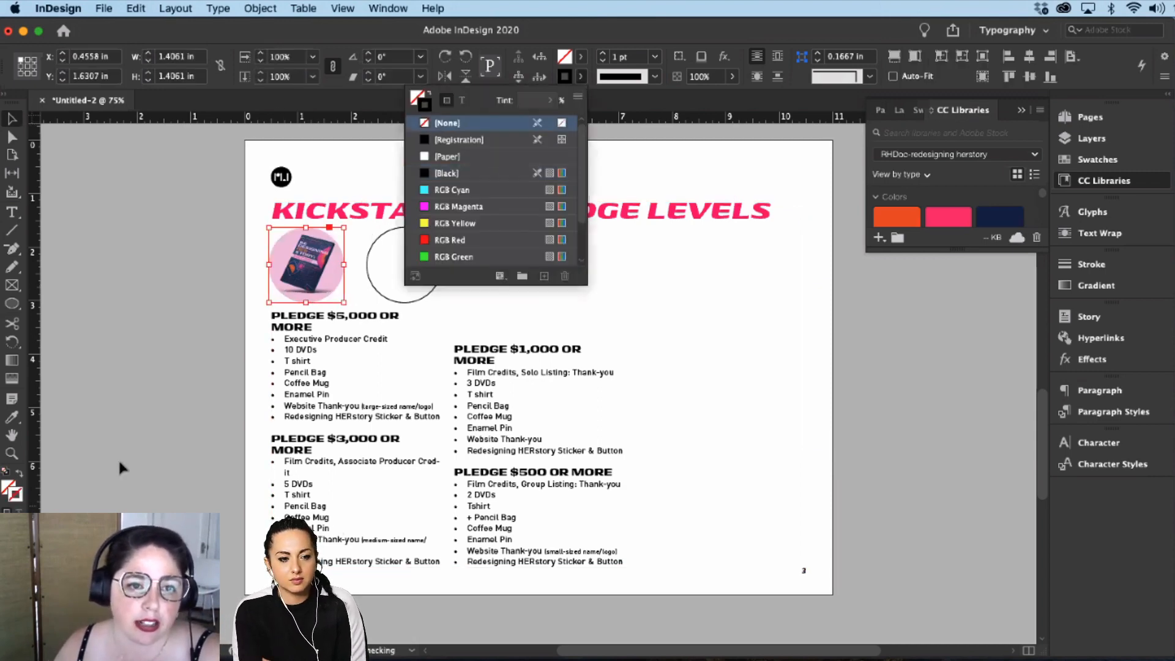
click(373, 306)
click(330, 297)
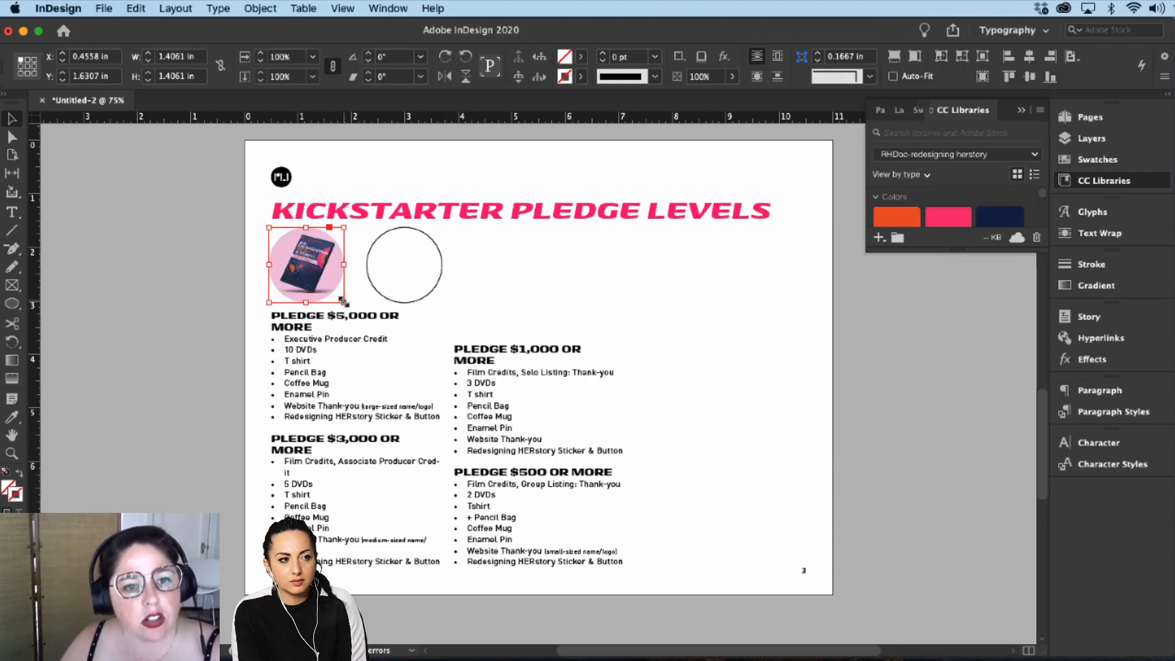
drag(344, 302, 390, 344)
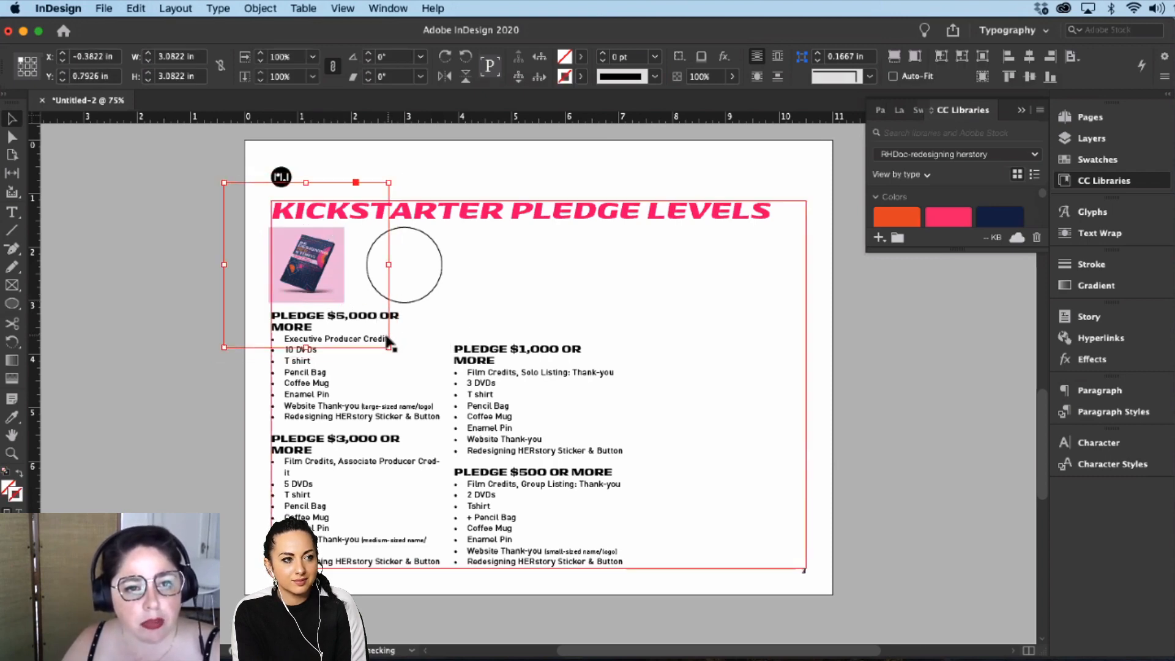
key(super+z)
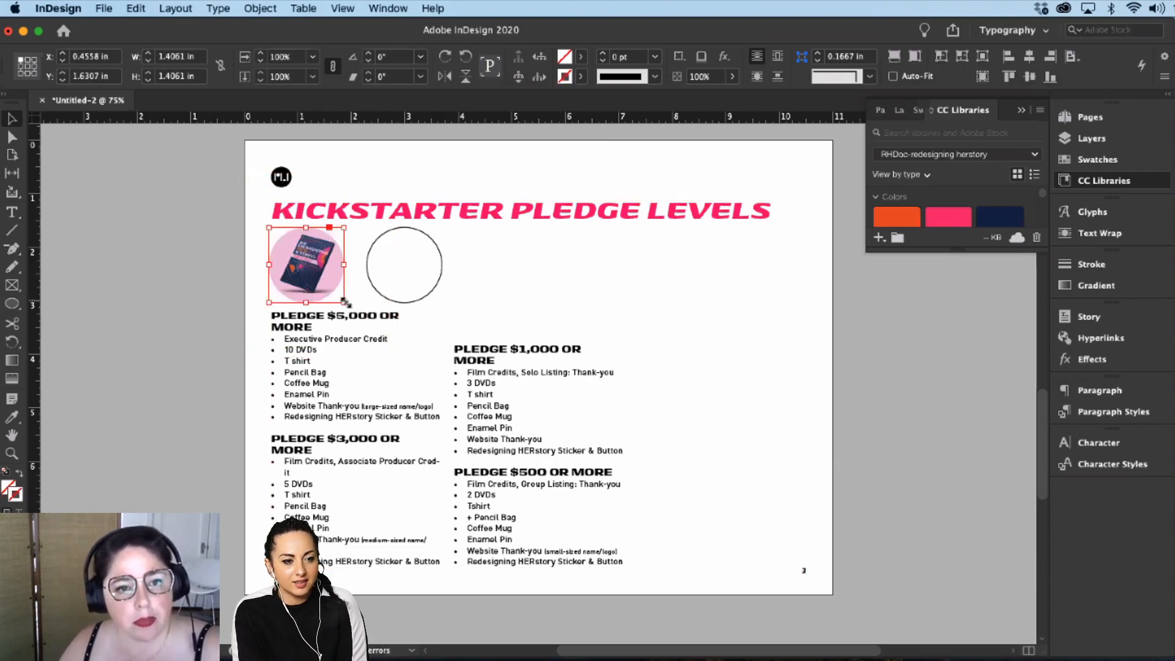
drag(346, 303, 379, 338)
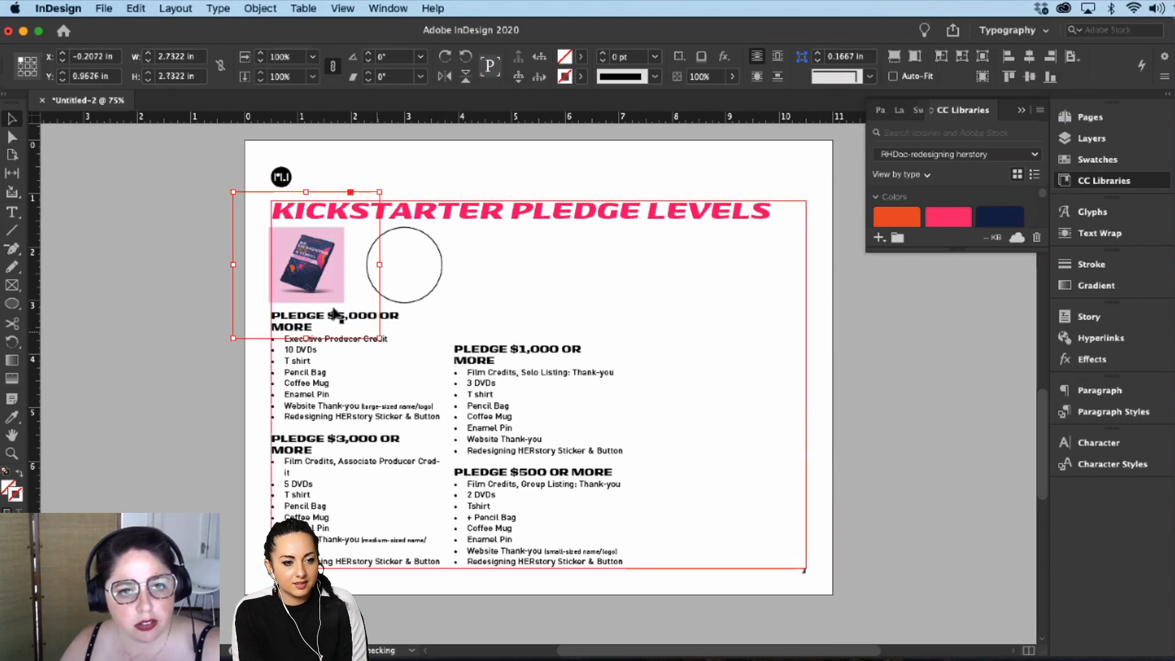
key(super+z)
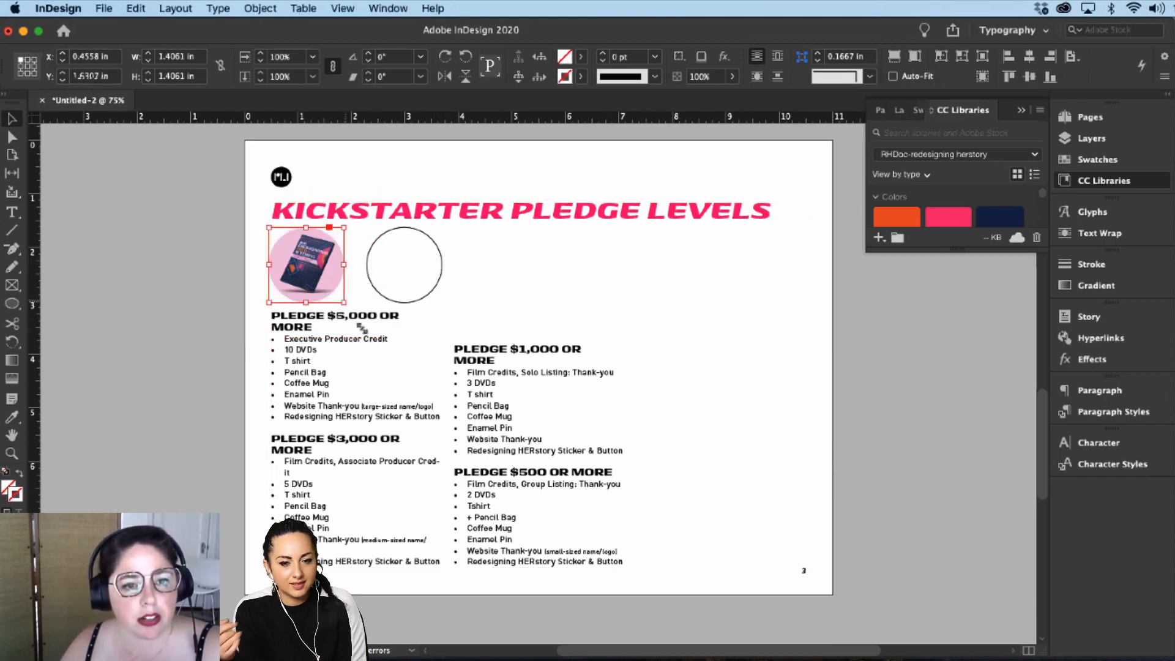
Step: Enlarge the circle together with its DVD case image to about 2.89 in wide and high
drag(361, 328, 378, 443)
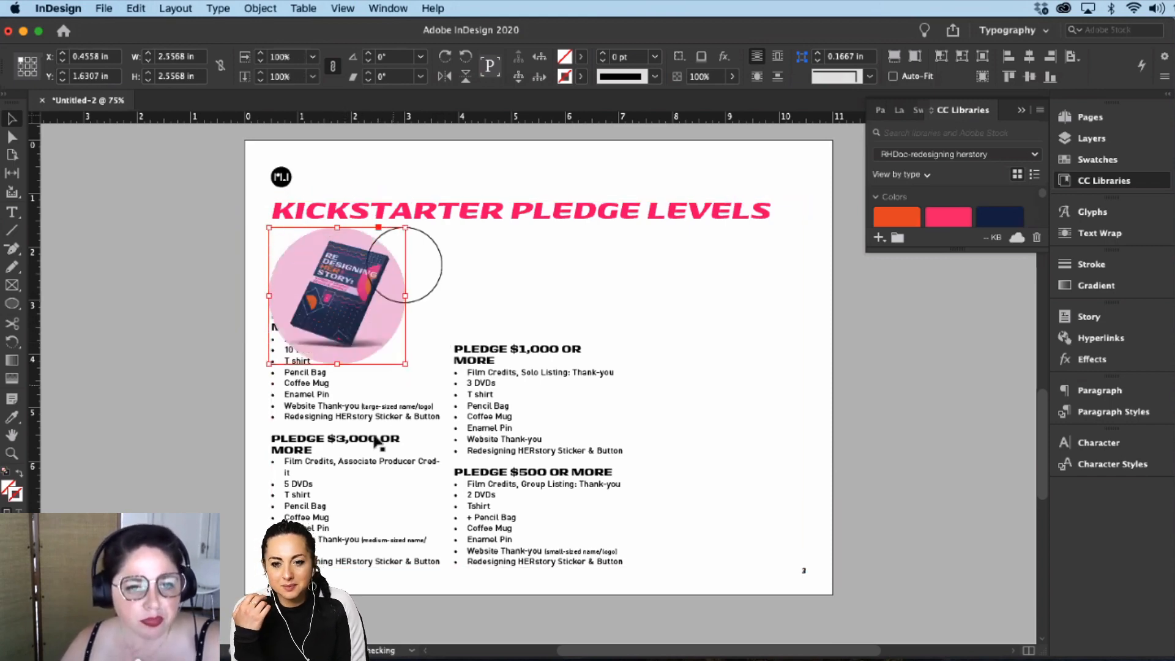
drag(406, 364, 427, 384)
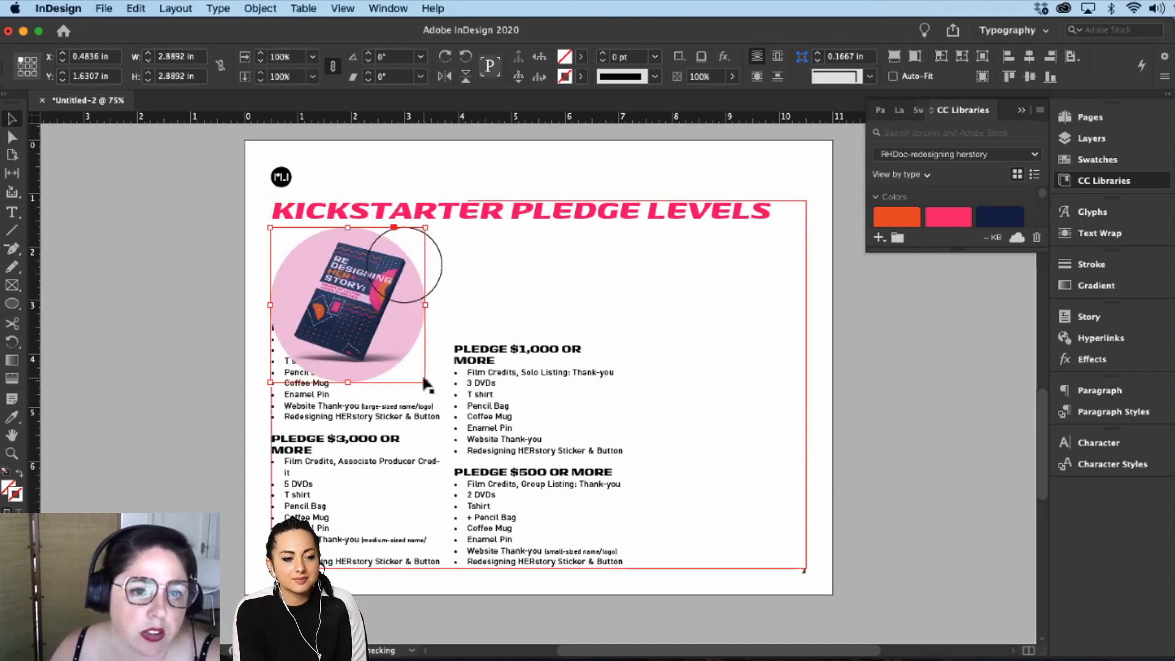
Step: Insert blank lines before the $5,000 pledge heading so that it sits below the enlarged DVD image
click(378, 450)
key(t)
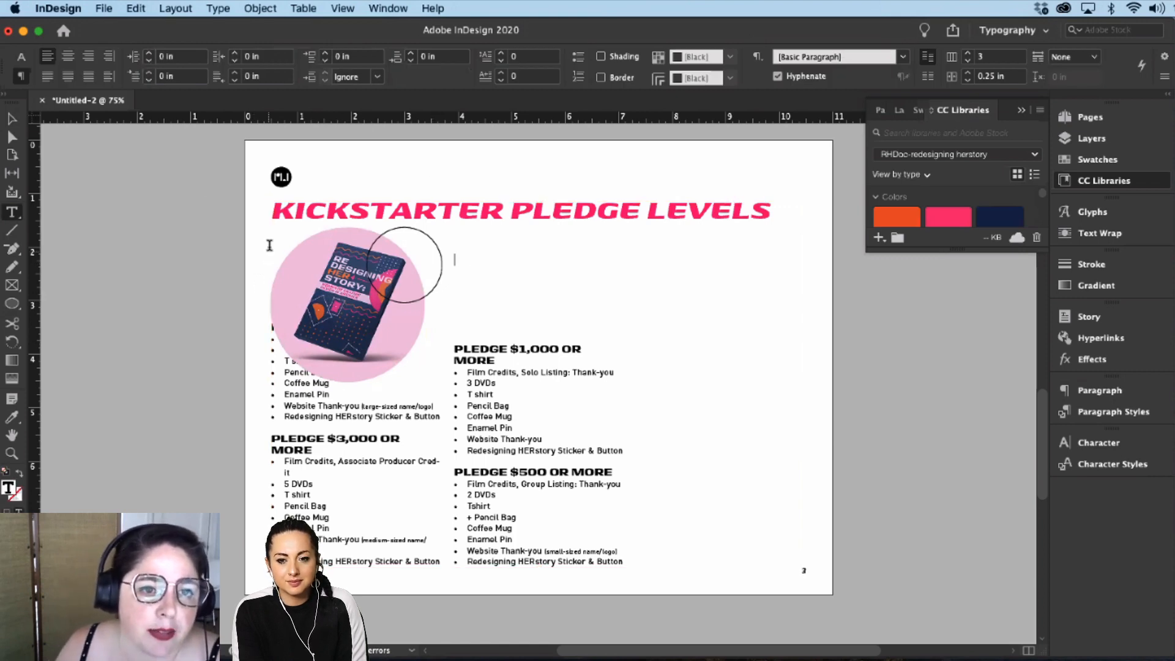
click(255, 312)
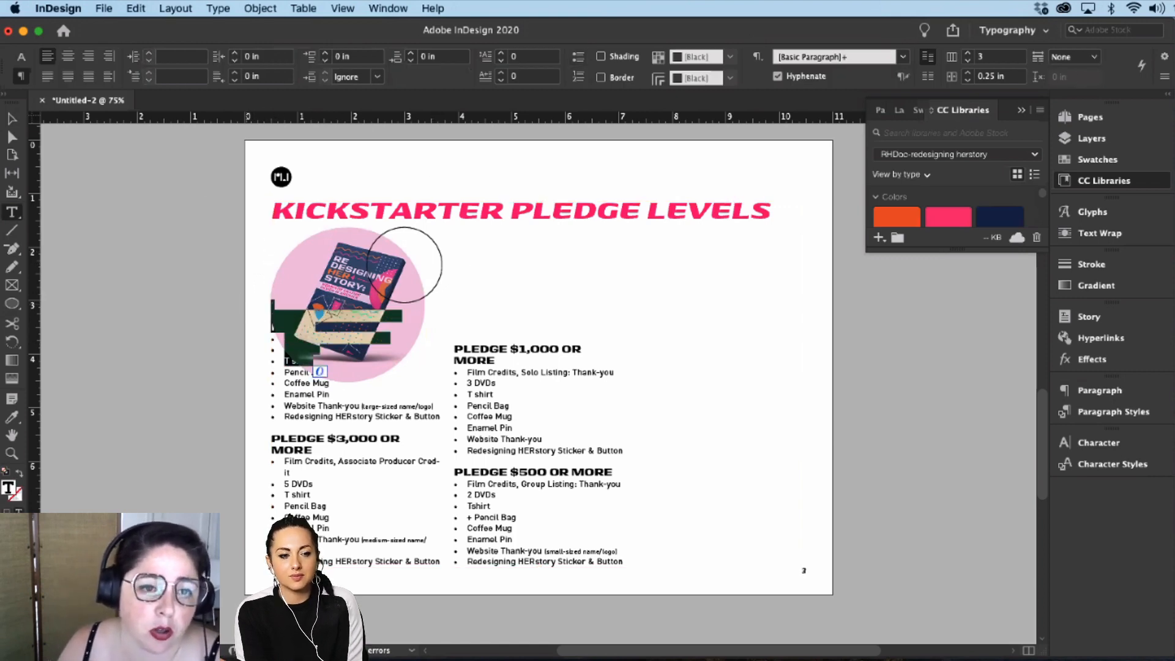
key(Return)
key(Return)
key(Return)
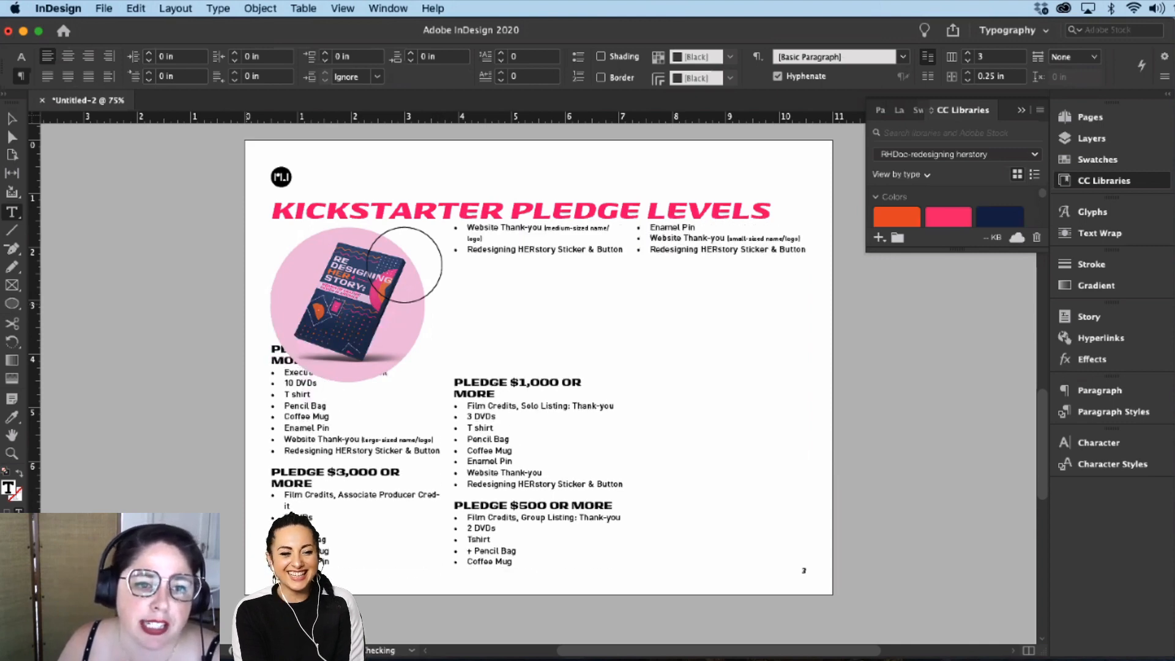
key(Return)
key(Return)
key(Return)
key(Return)
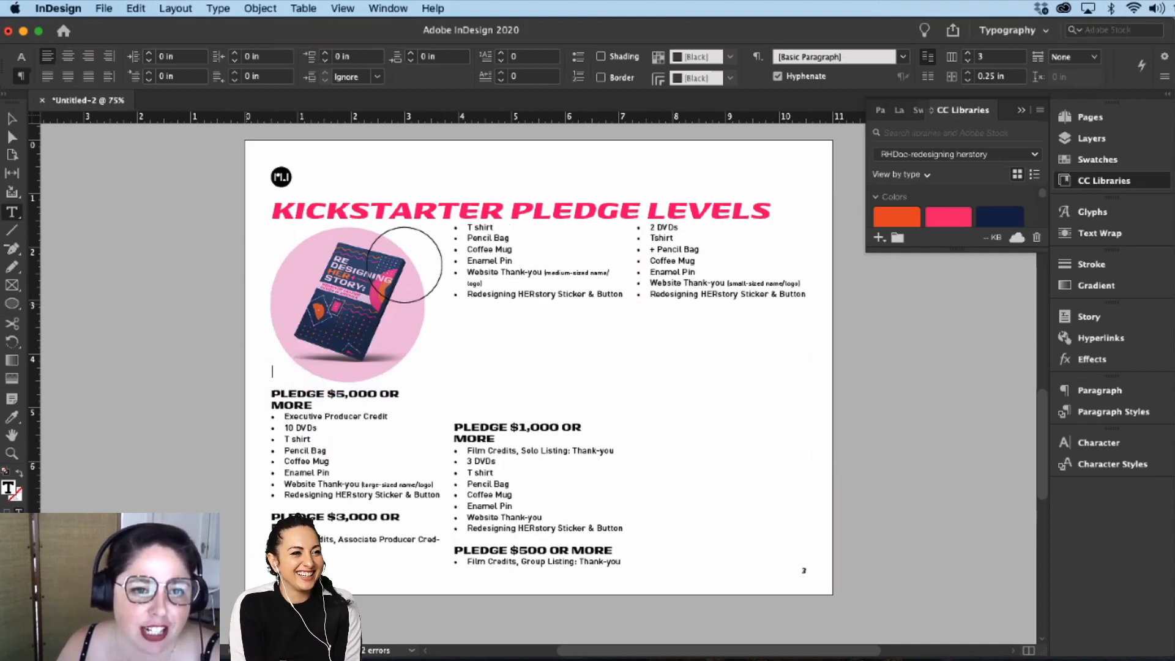
key(Return)
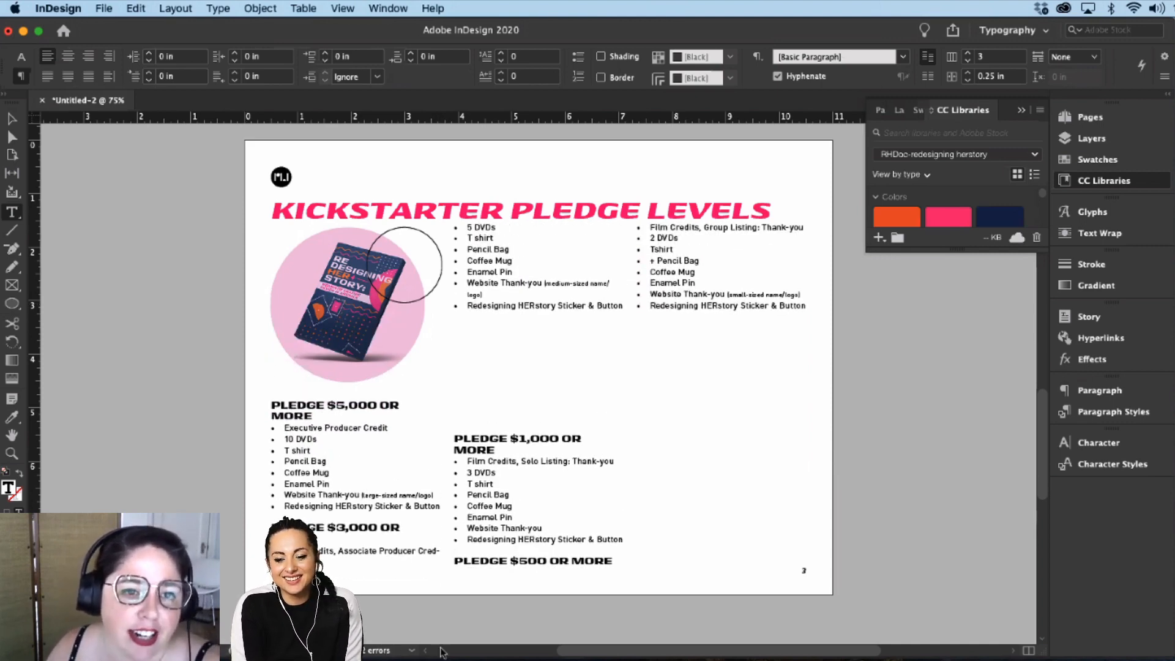
key(Escape)
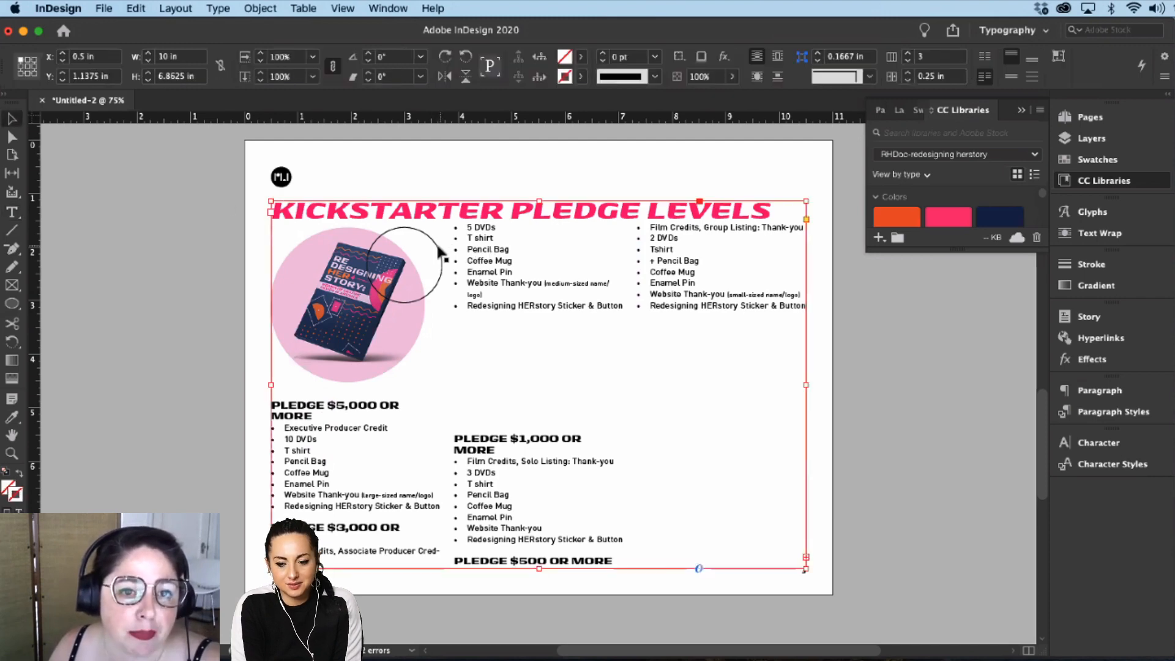
Step: Delete the empty duplicate circle and insert blank lines before the $3,000 pledge heading to push it into the second column
key(super+shift+a)
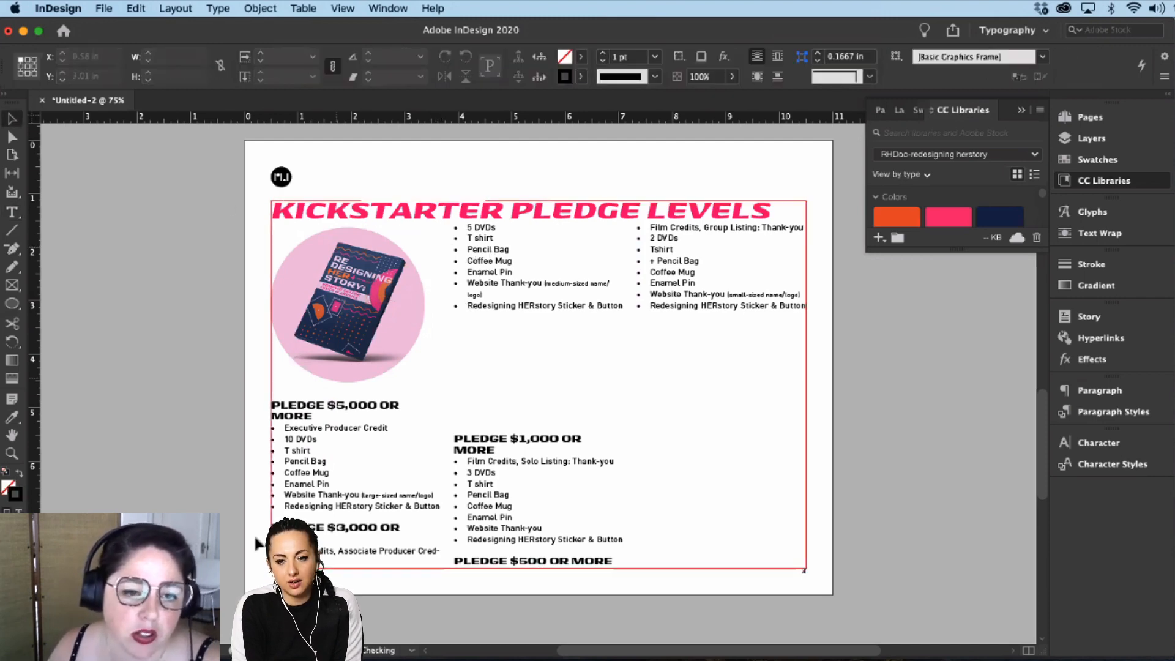
double_click(275, 525)
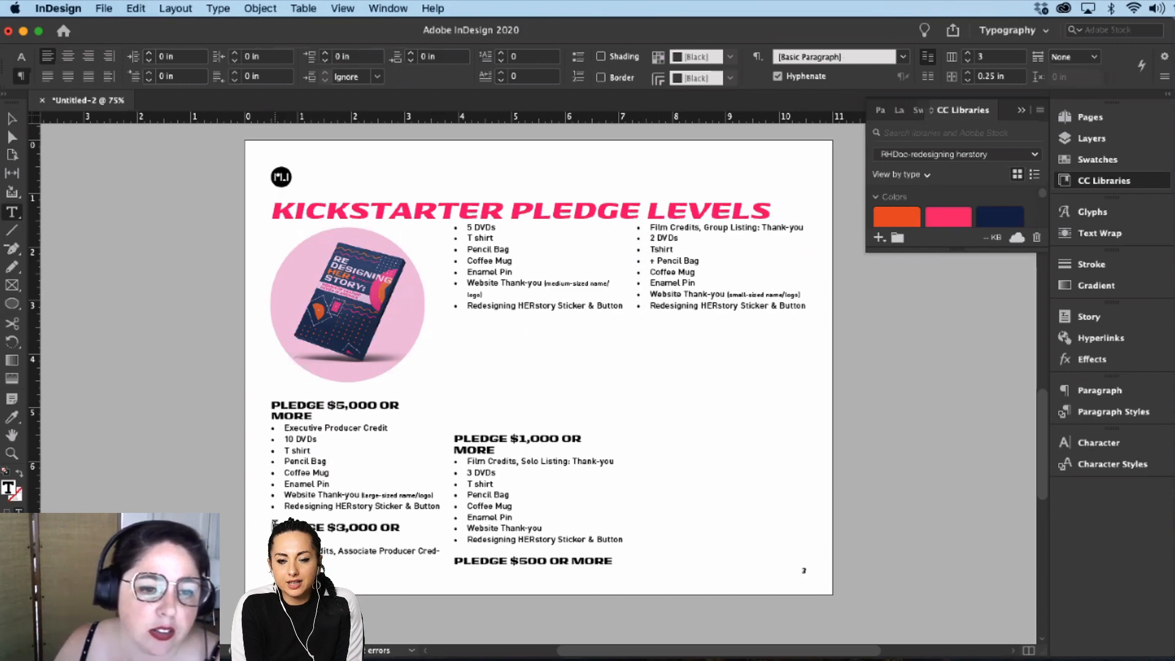
key(Return)
key(Return)
key(Return)
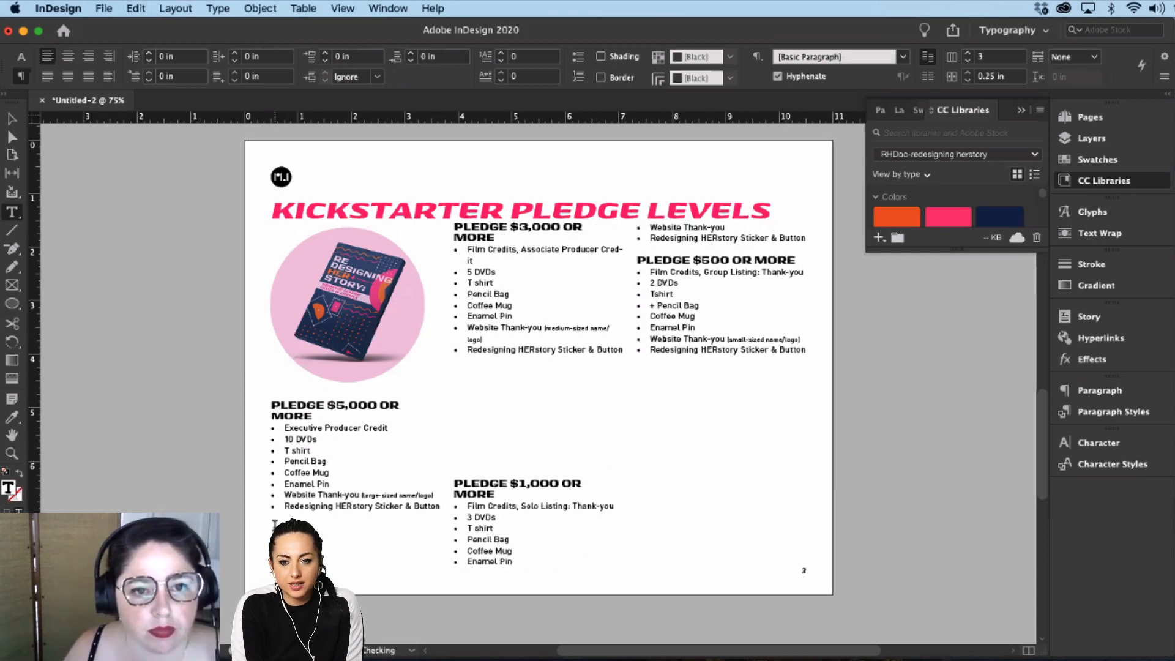
Step: Insert blank lines before the $3,000 pledge heading so that it sits low in the second column, near the $5,000 heading's height
key(super+equal)
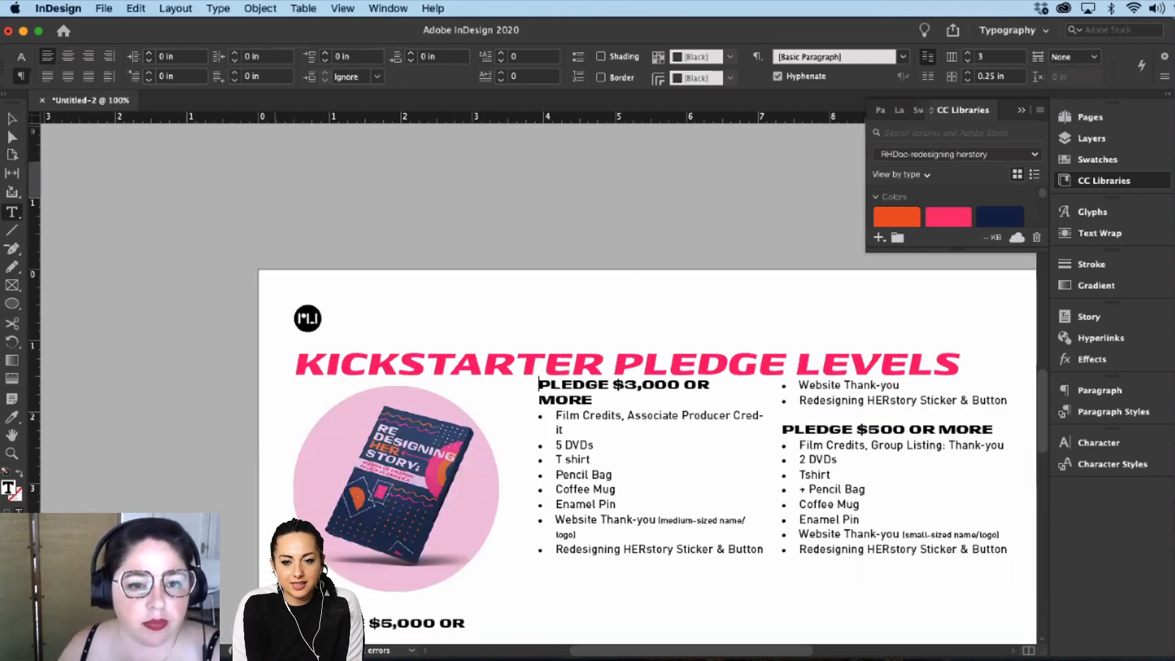
key(Escape)
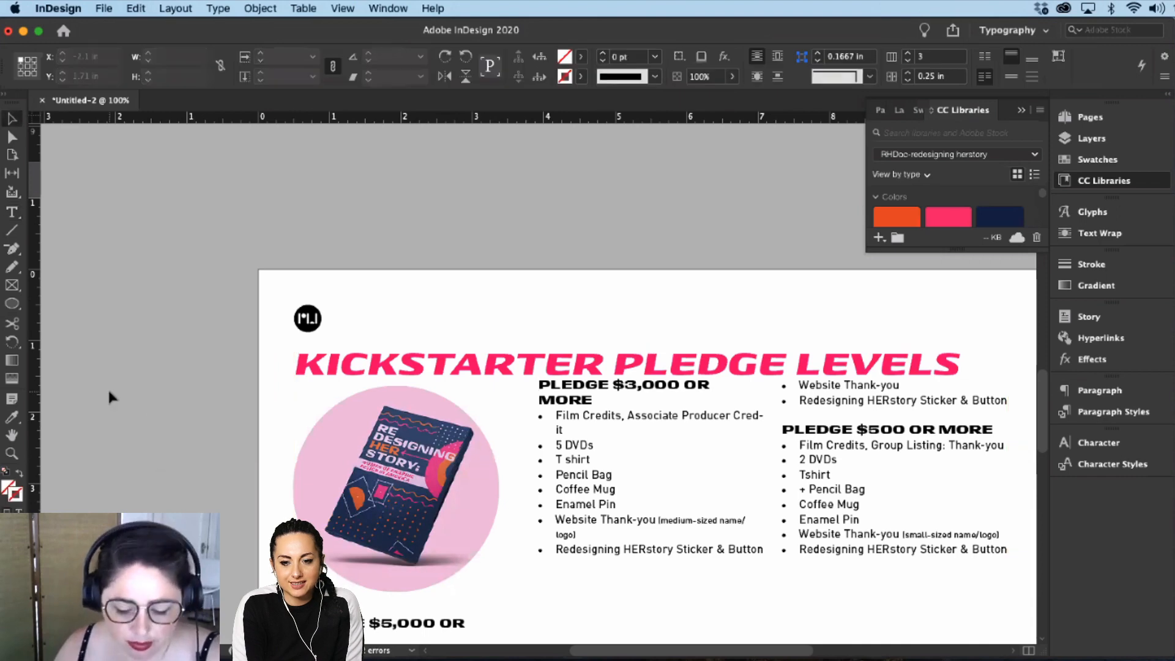
click(110, 397)
key(super+equal)
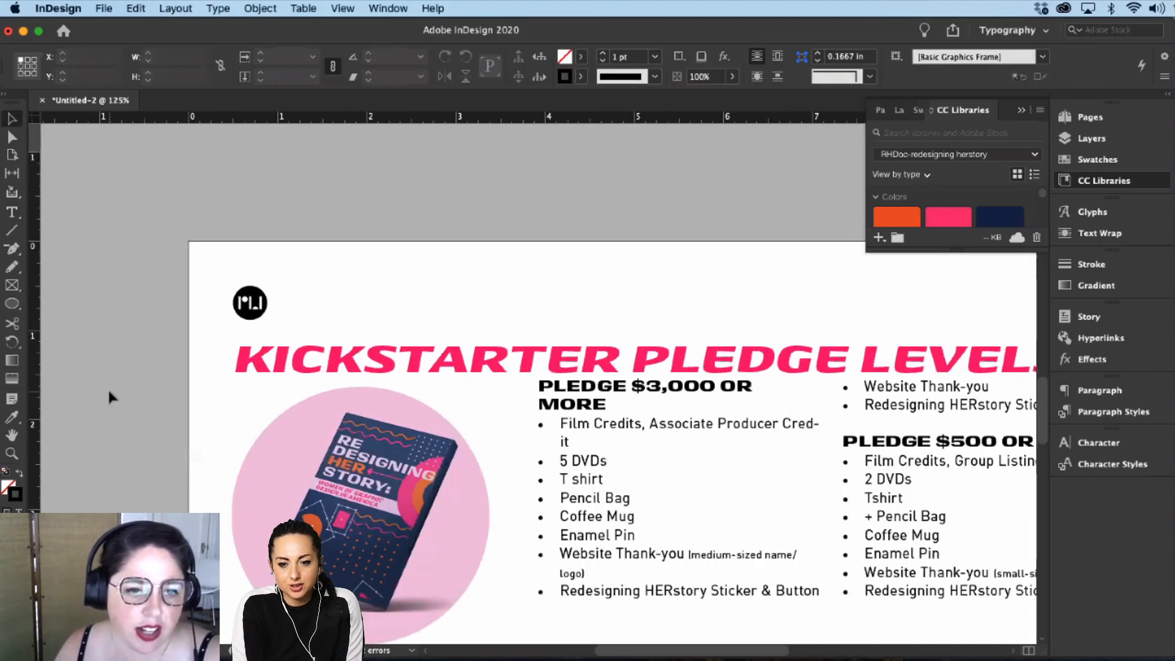
key(super+equal)
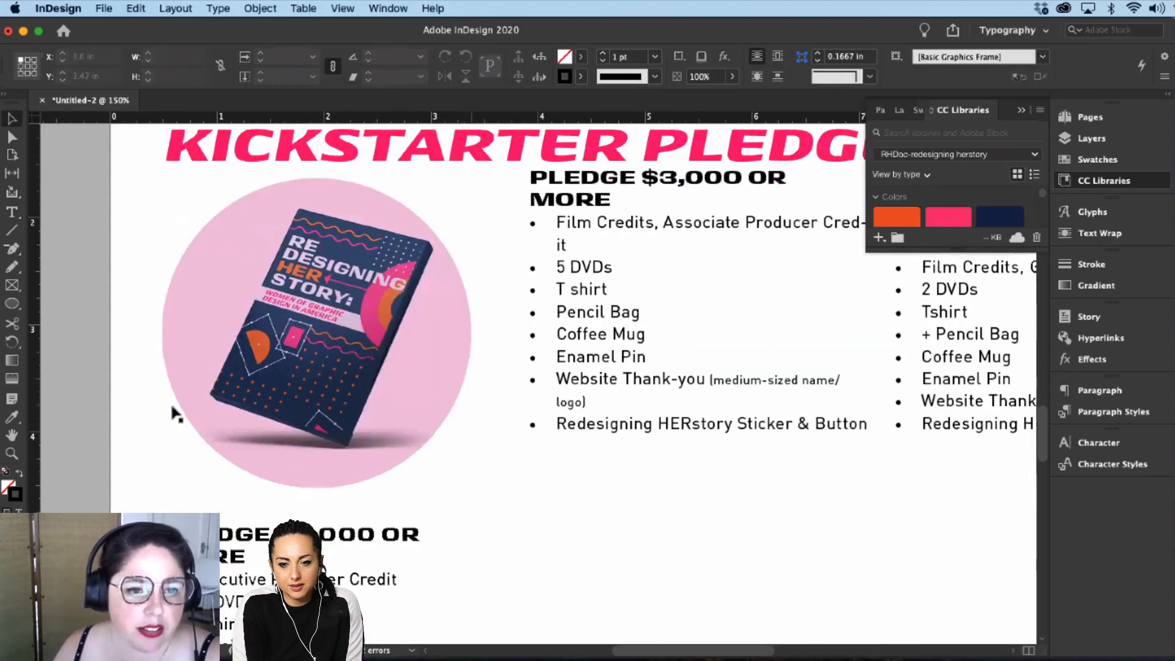
double_click(567, 180)
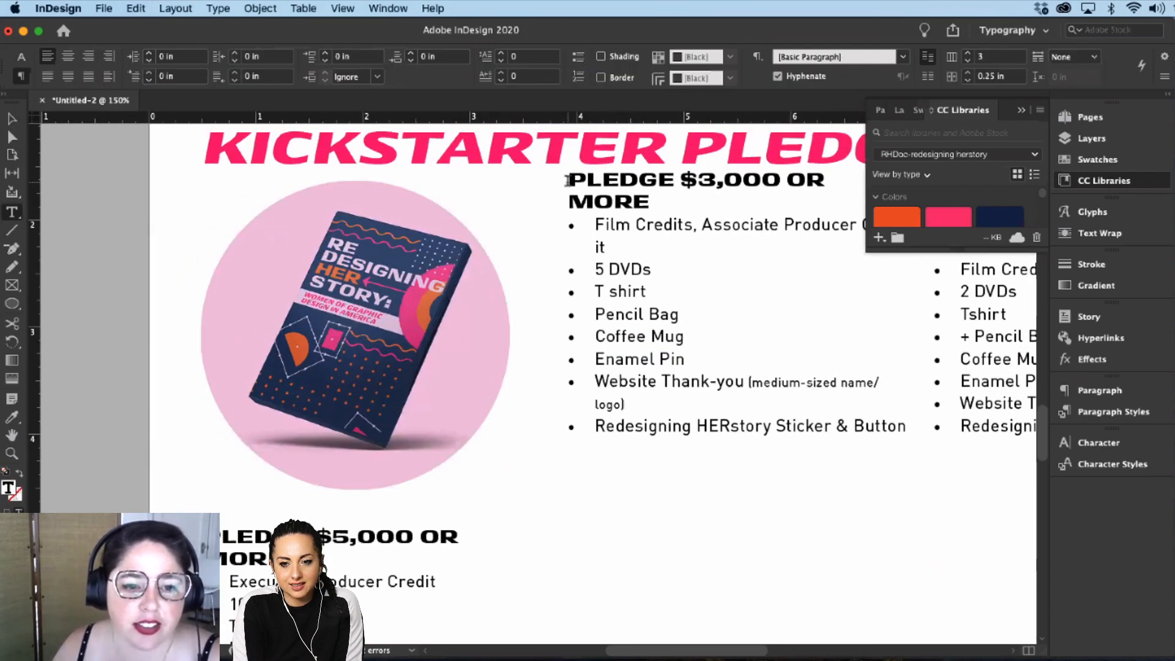
key(Return)
key(Return)
key(Return)
key(Return)
key(Return)
key(Return)
key(Return)
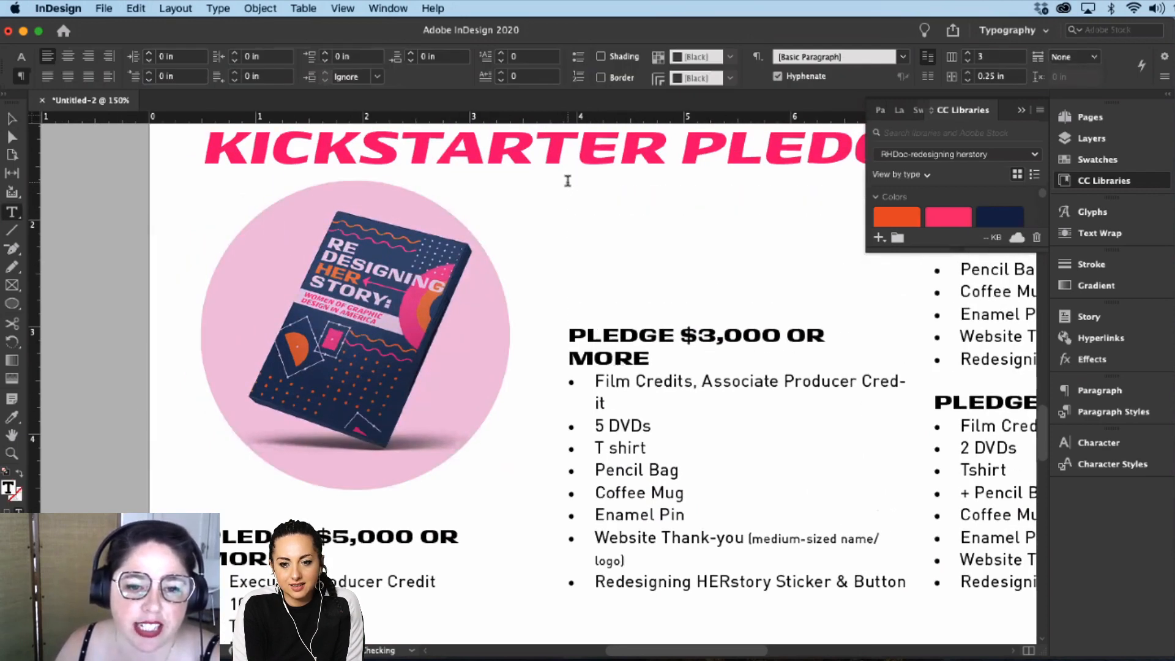
key(Return)
key(Return)
key(Return)
key(Return)
key(Return)
key(Return)
key(Return)
key(Return)
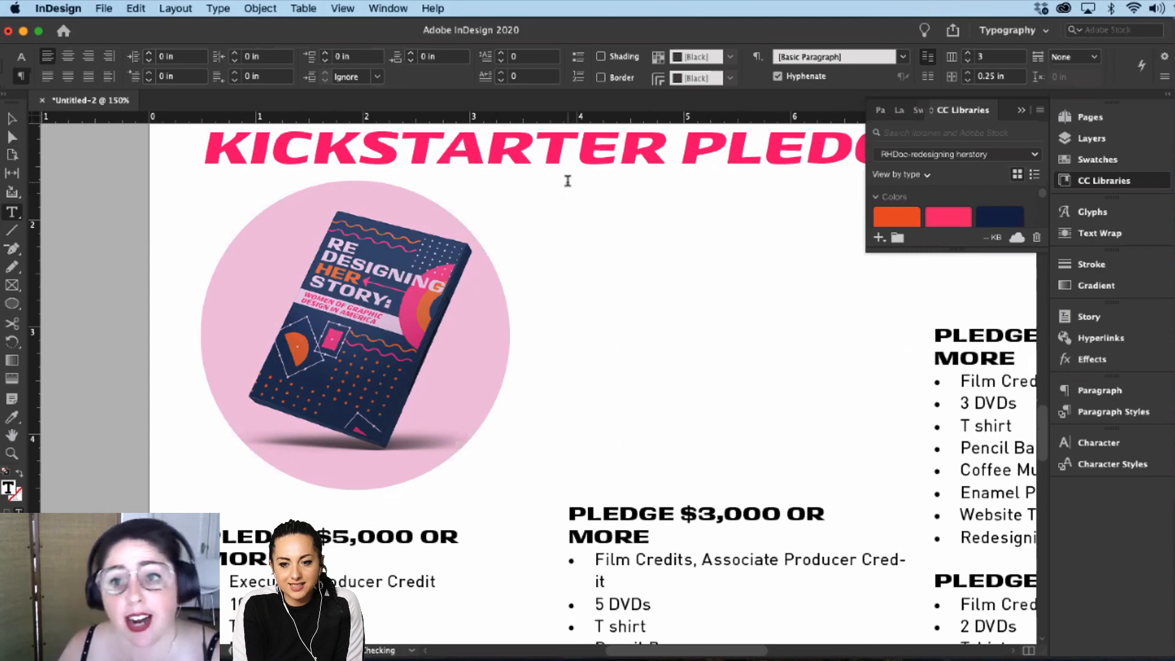
key(Escape)
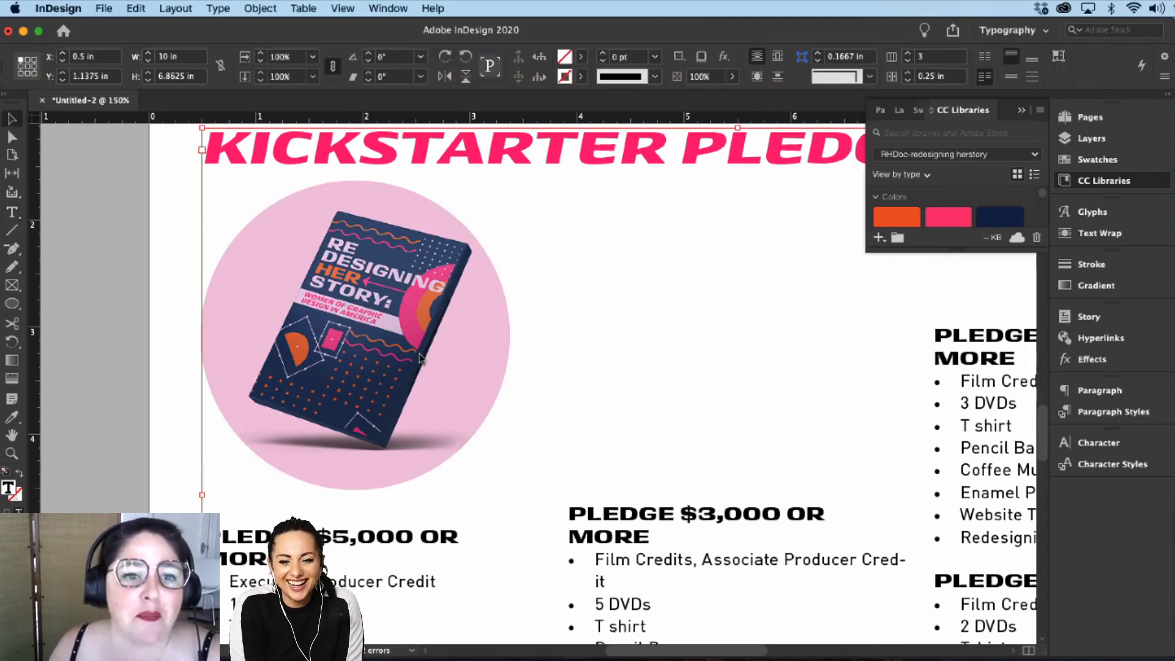
Step: Create a new layer named Images above the Type layer and move the DVD circle onto it
drag(109, 309, 192, 506)
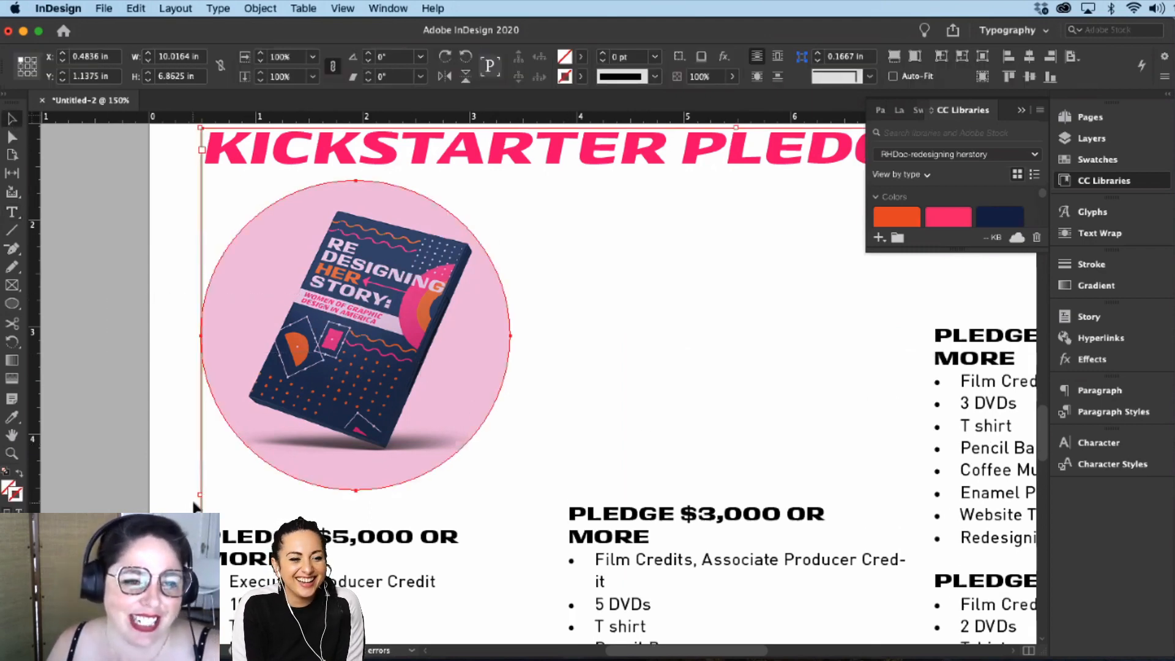
click(504, 383)
click(493, 374)
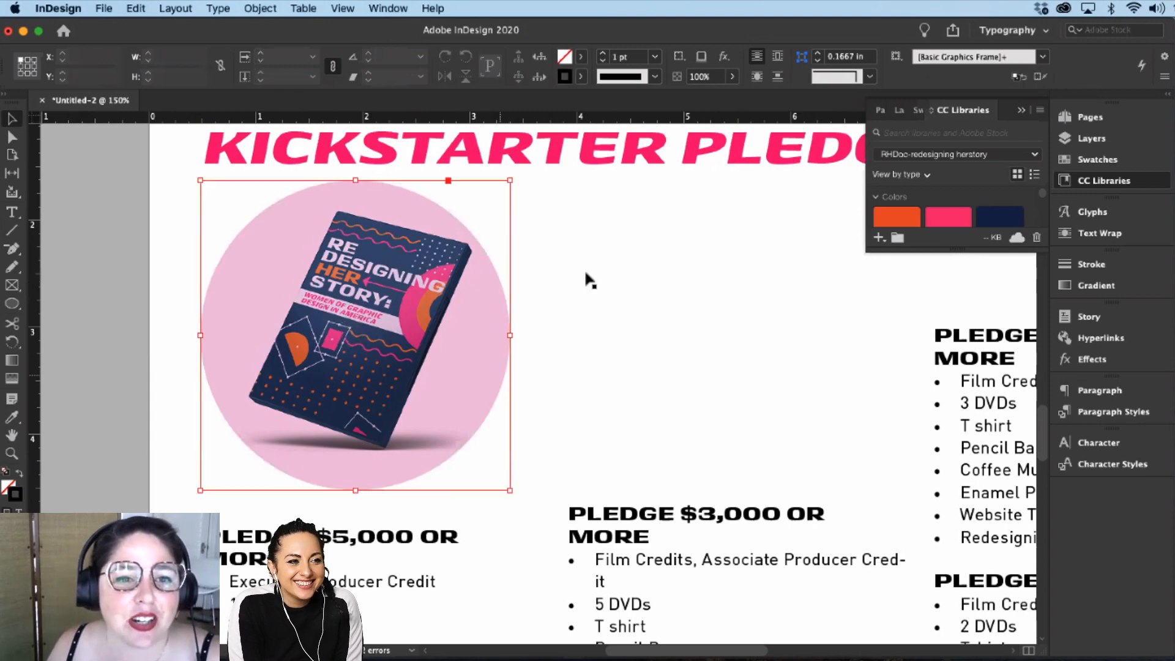
click(1139, 139)
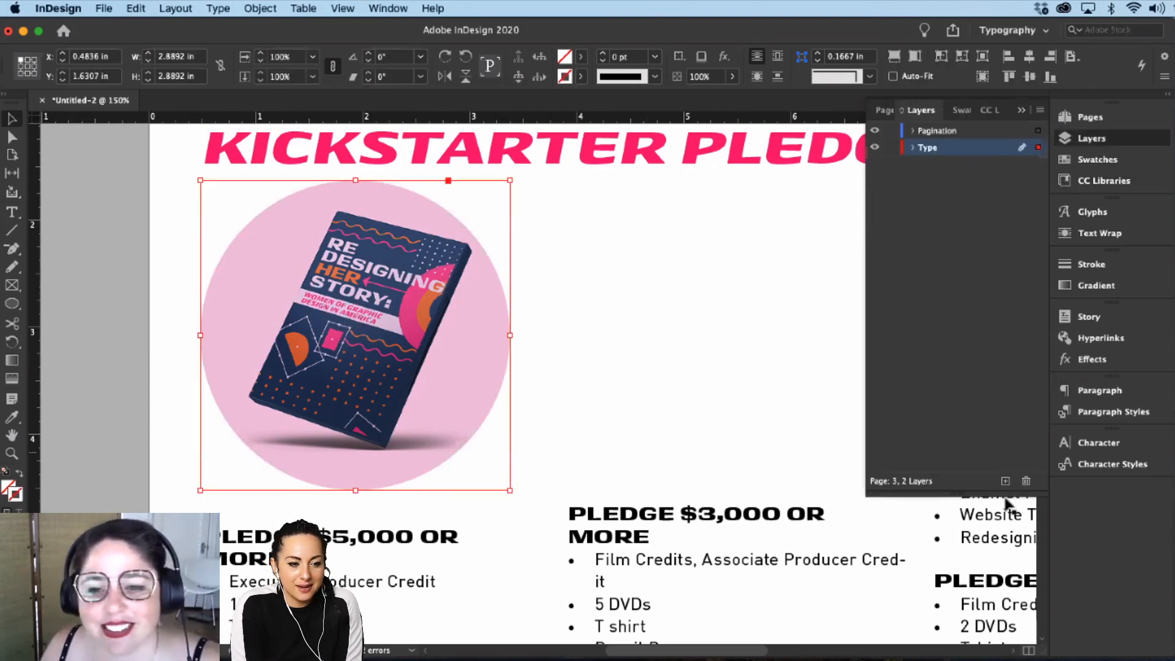
click(1005, 481)
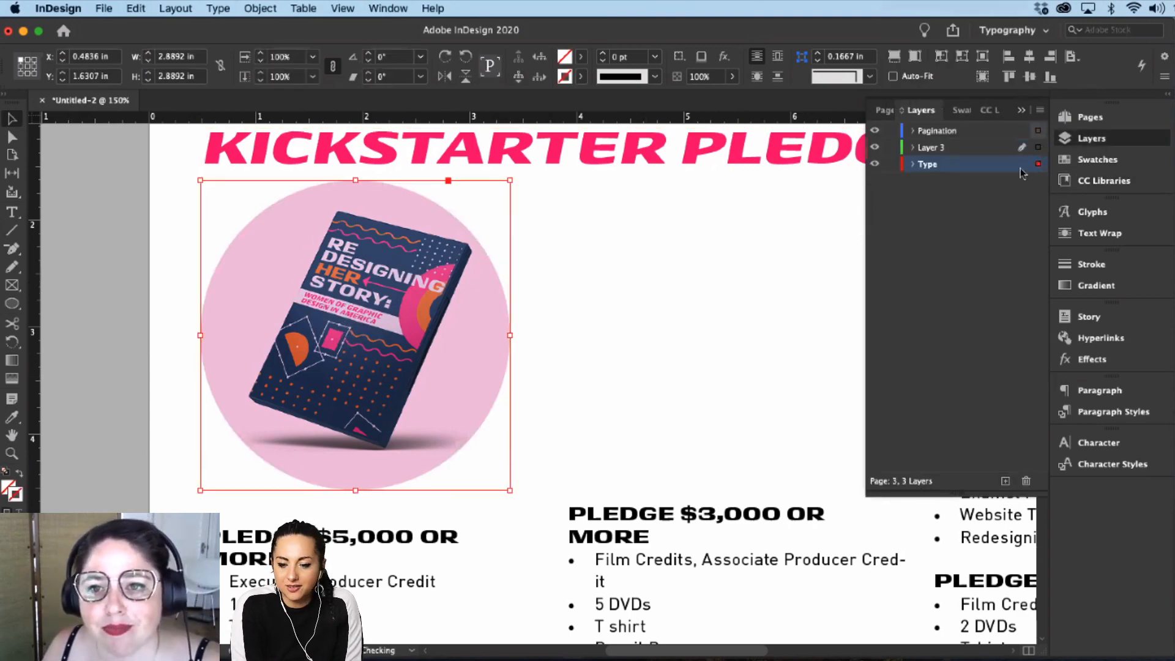
drag(1039, 164, 1038, 147)
double_click(955, 147)
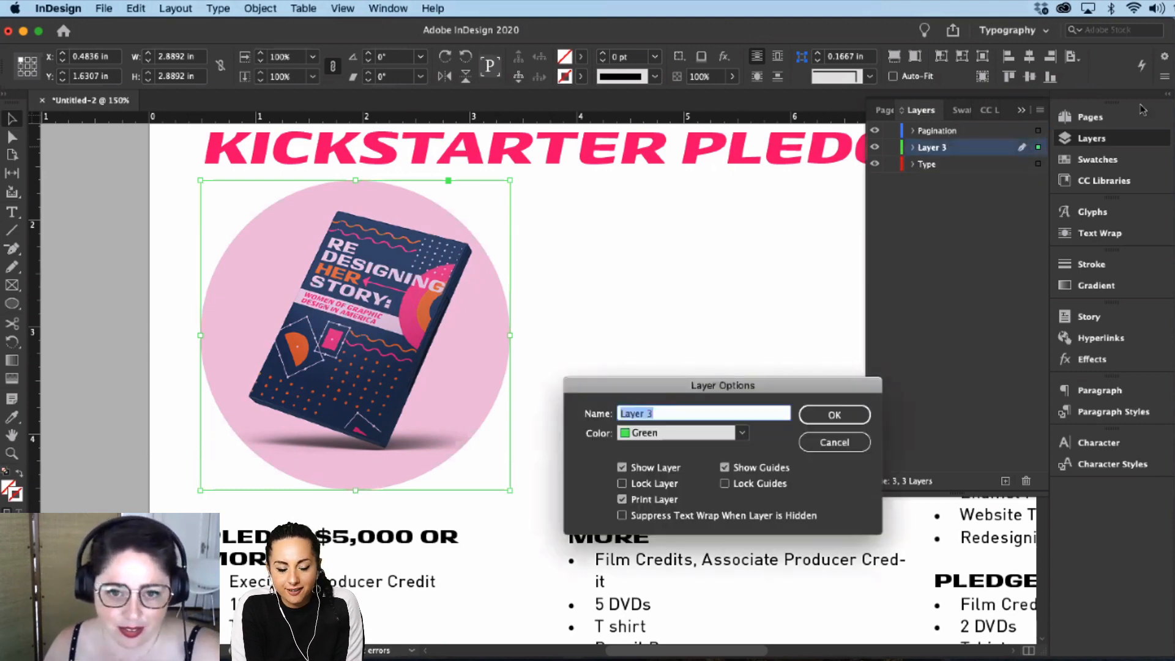
text(Images)
key(Return)
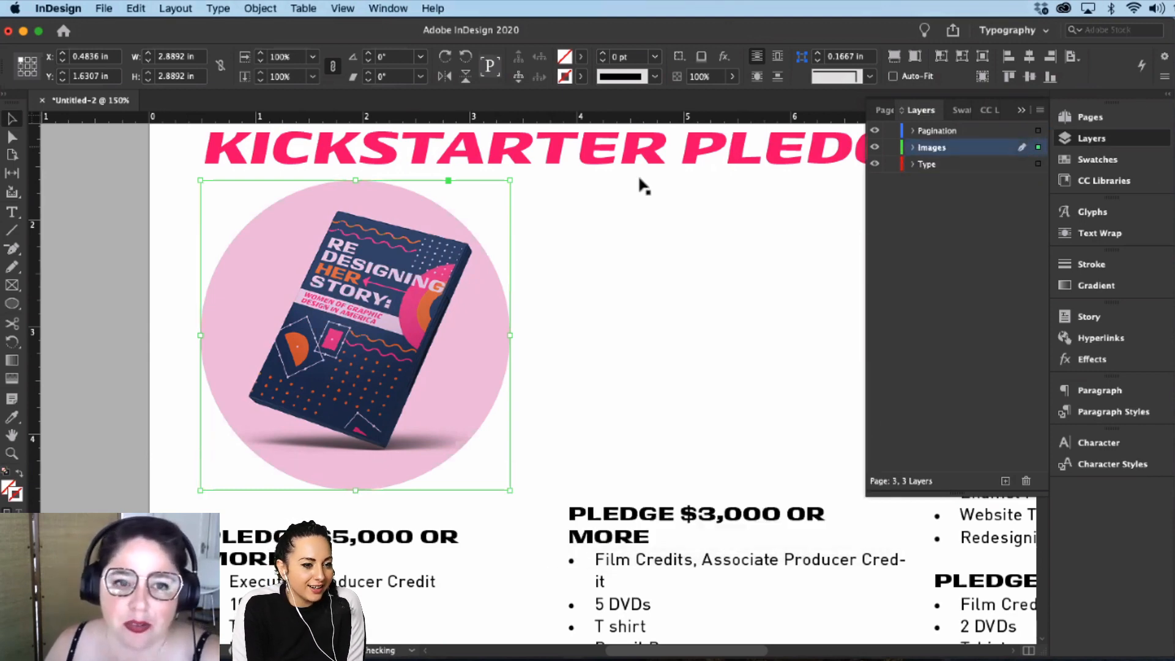
Step: Lock the Type layer and duplicate the DVD circle horizontally to X 3.5 in, above the $3,000 pledge
click(892, 164)
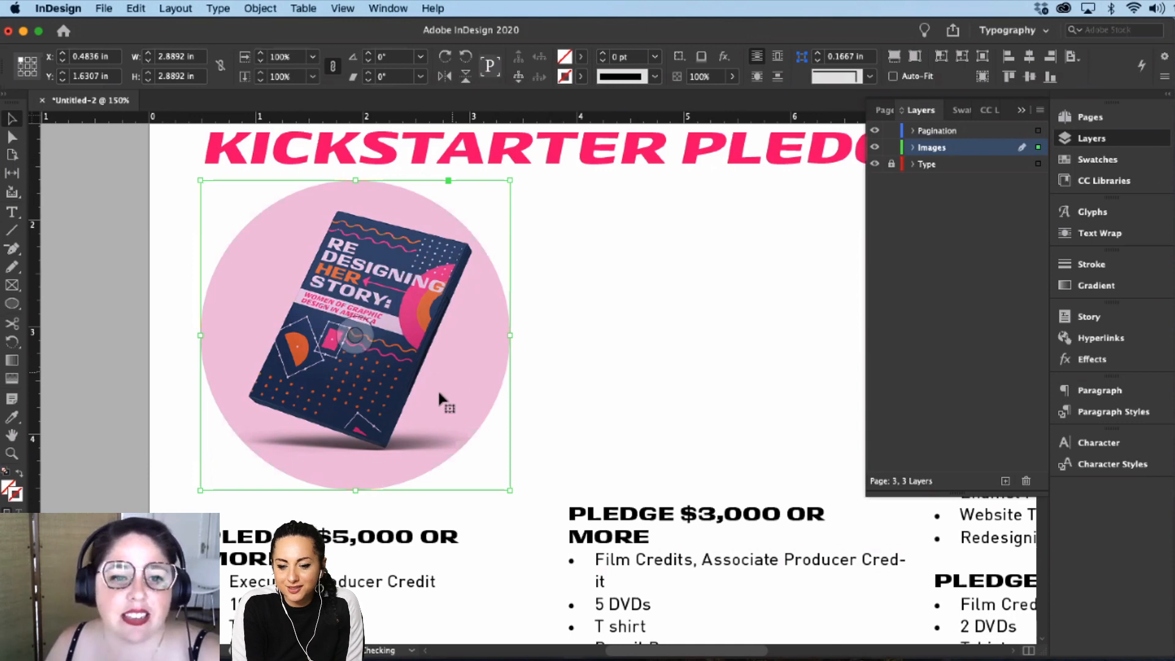
drag(423, 401, 675, 221)
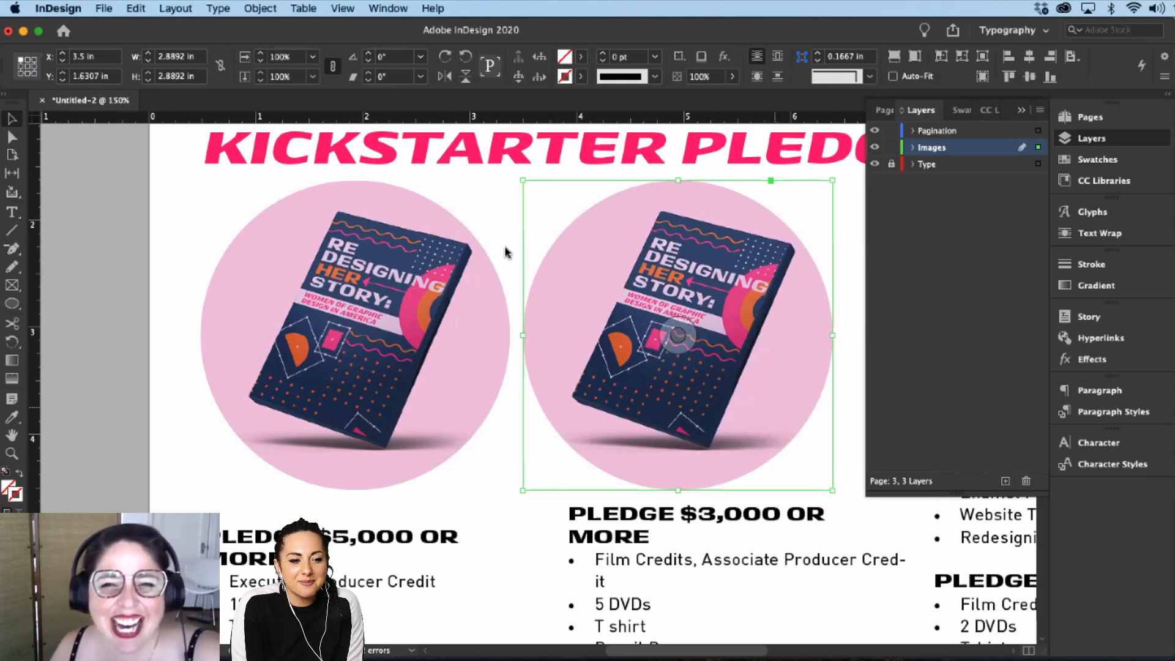
Step: Replace the duplicate circle's image with the coffee mug mockup JPG from the Mockups > Mug folder and fill the frame proportionally
key(super+d)
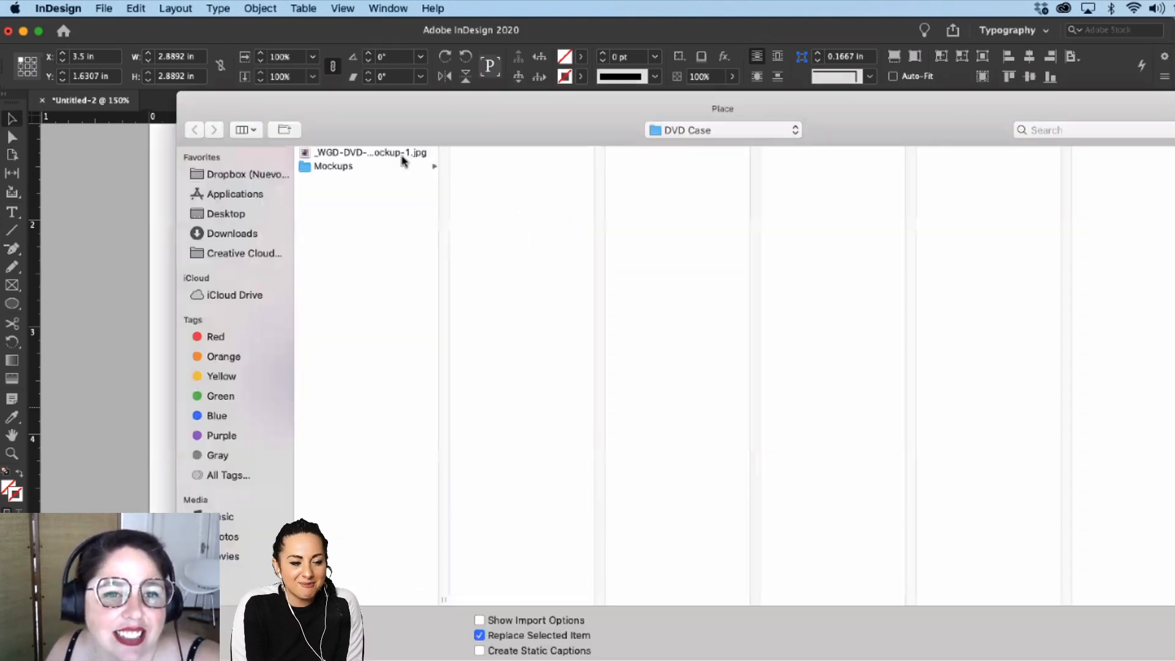
click(704, 130)
click(704, 130)
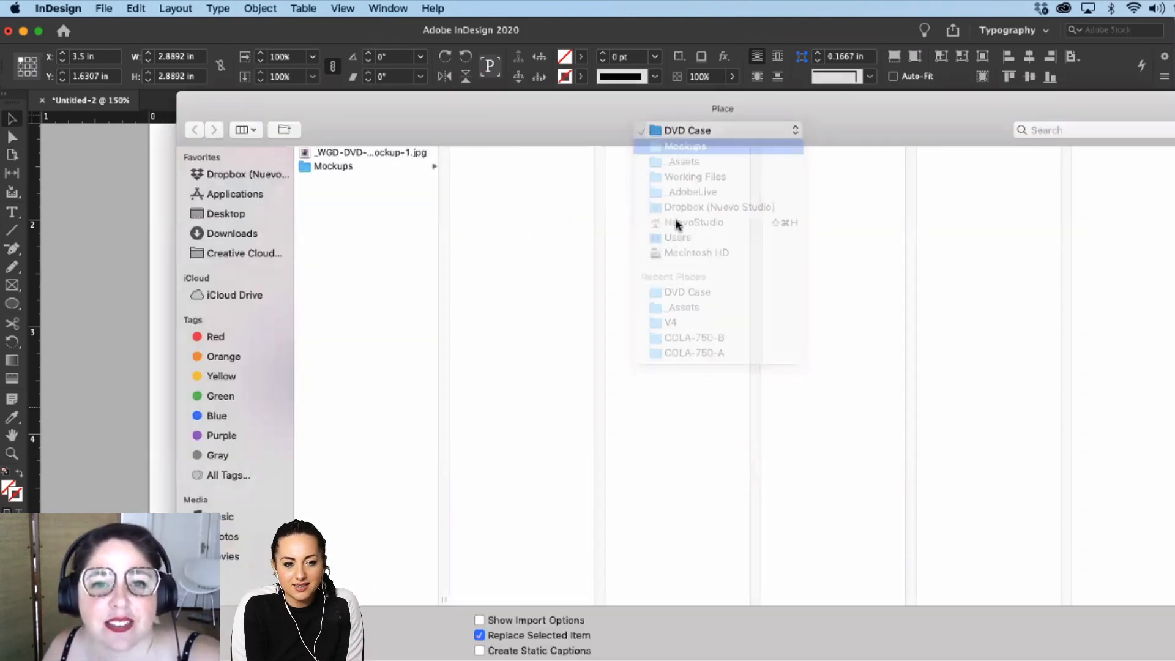
key(super+Up)
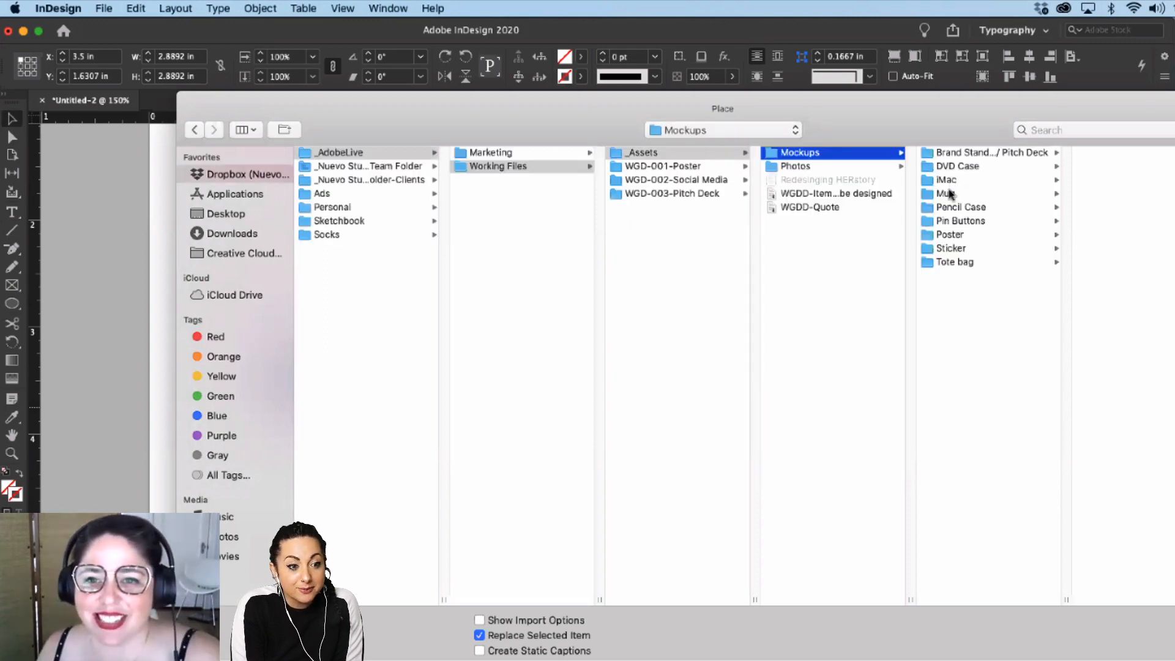
click(950, 195)
click(1100, 156)
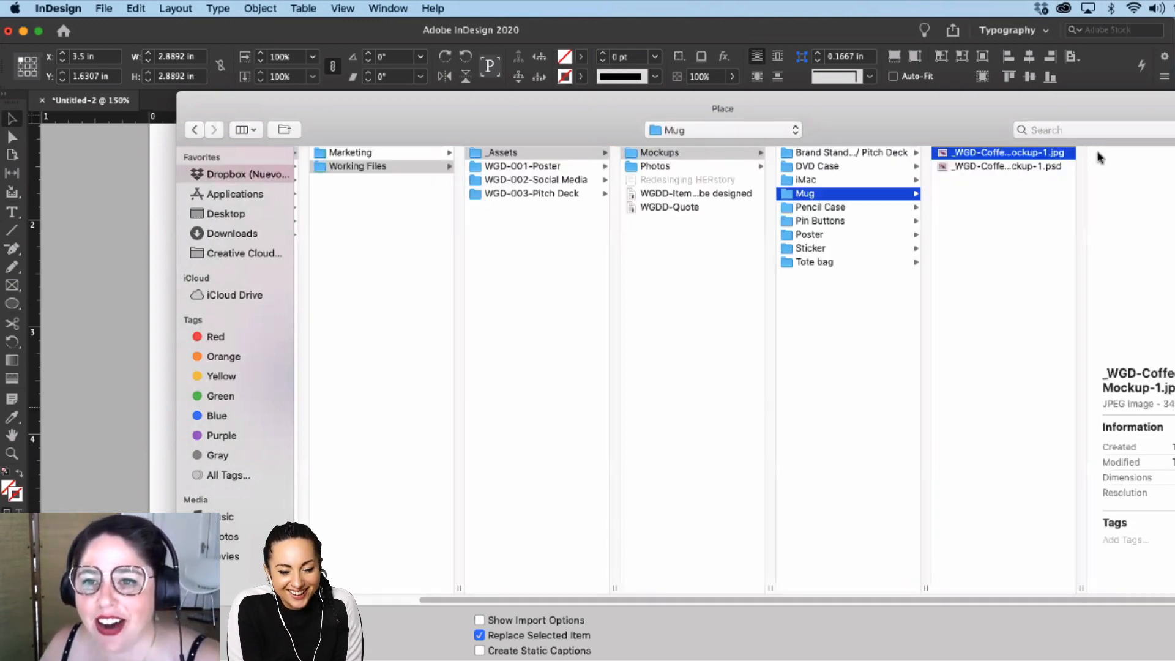
key(Return)
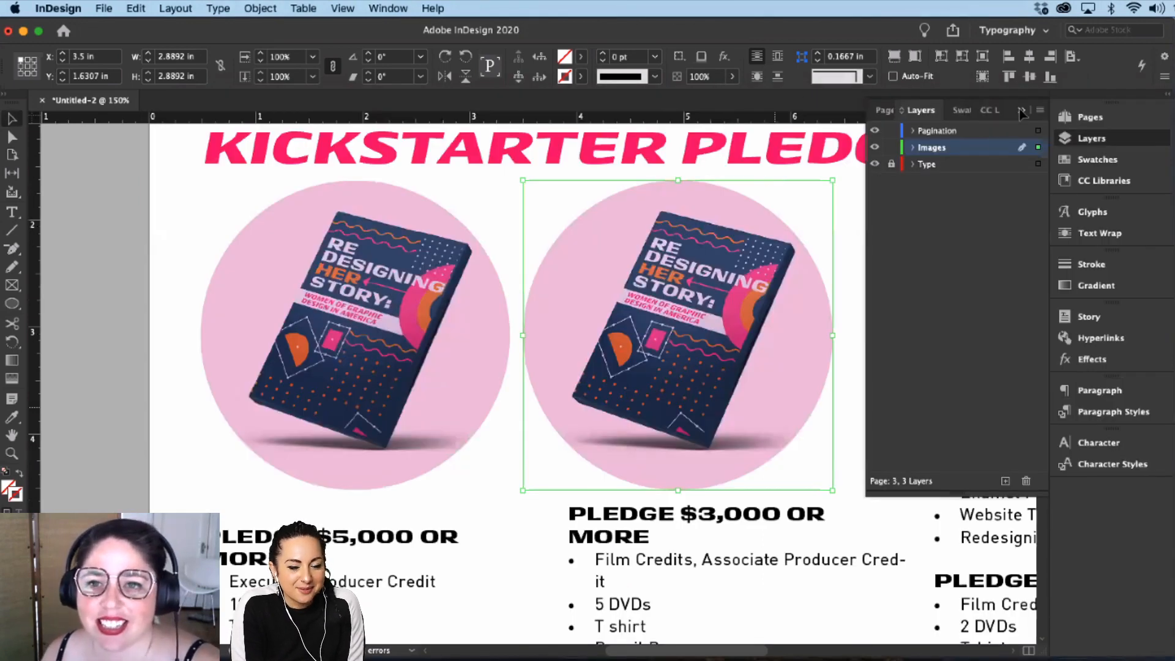
click(753, 411)
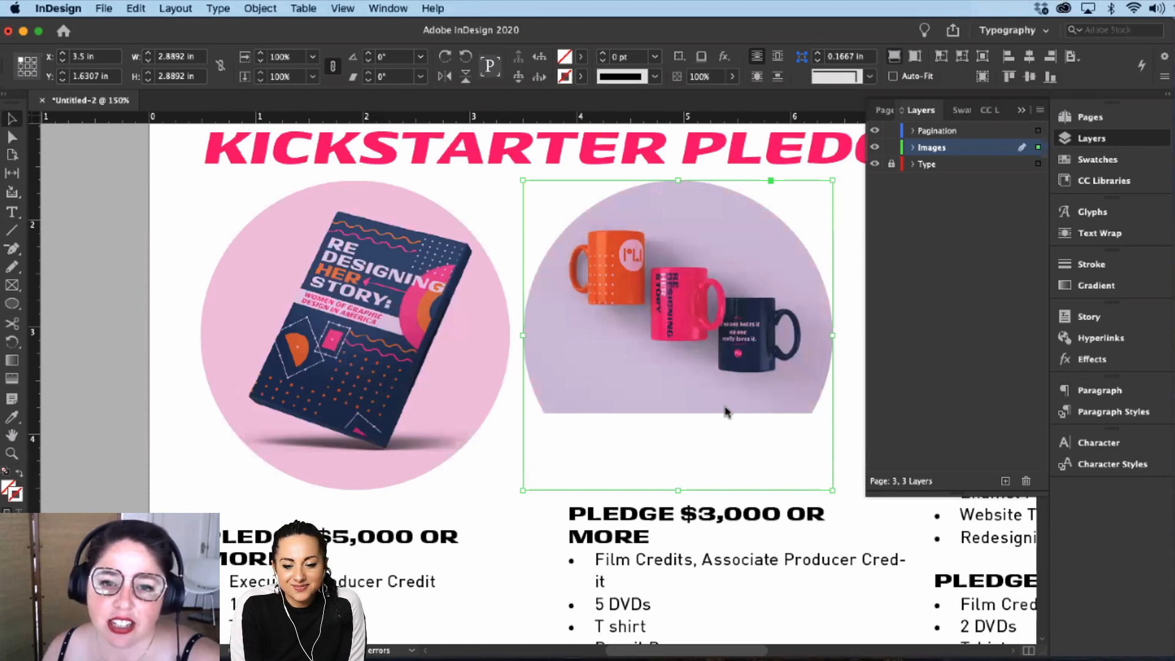
key(super+alt+shift+c)
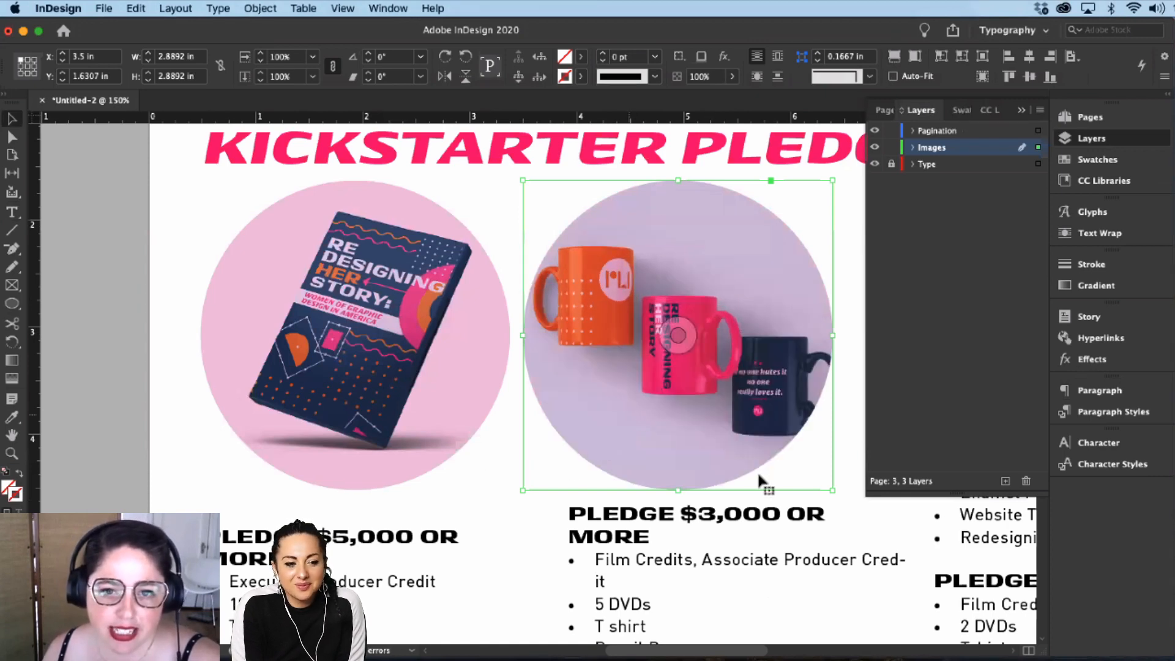
Step: Try to enlarge the mug circle's frame around its centre to about 4.33 in wide and high
scroll(663, 431, right, 5)
scroll(663, 431, down, 1)
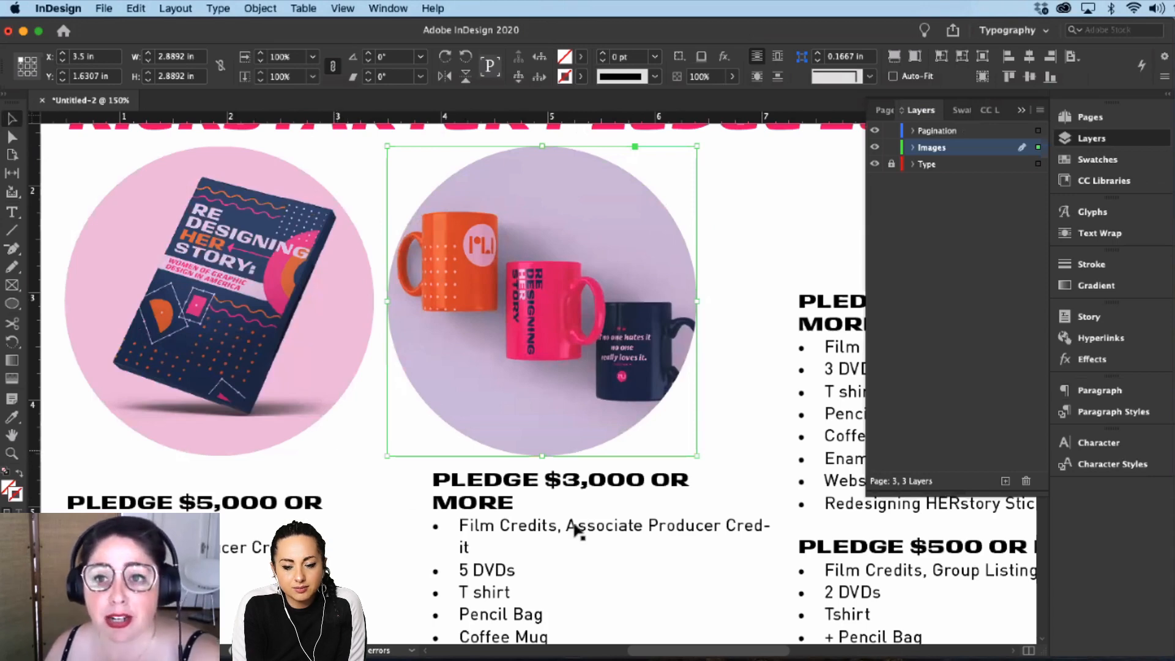
click(582, 586)
key(super+equal)
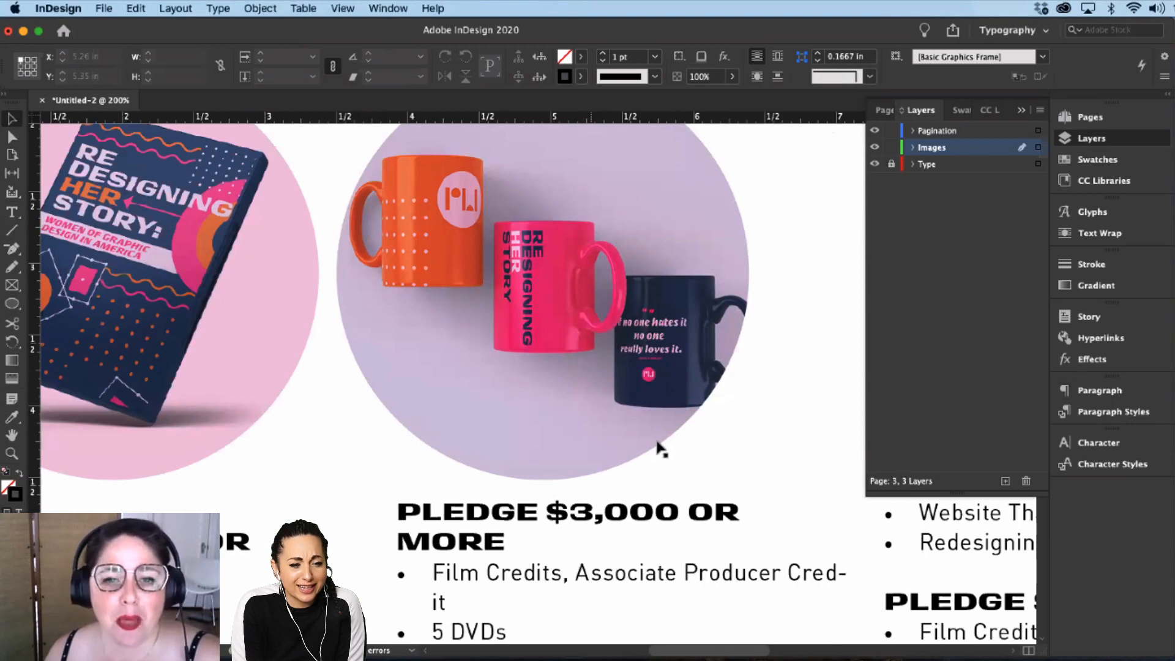
key(super+equal)
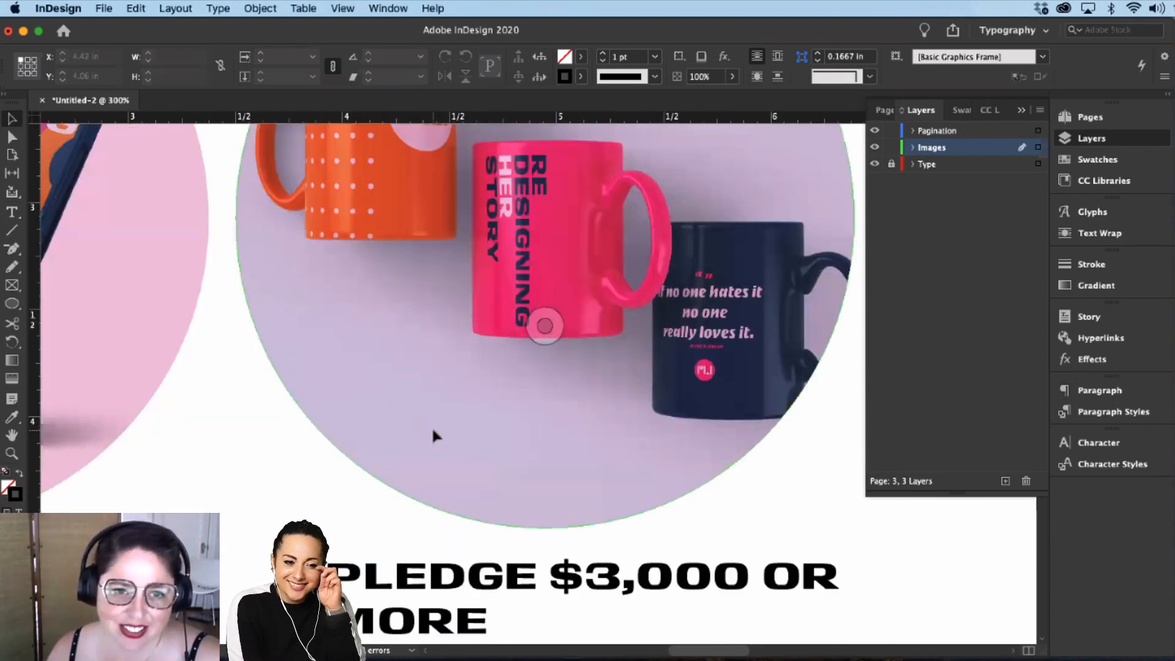
key(super+minus)
key(super+minus)
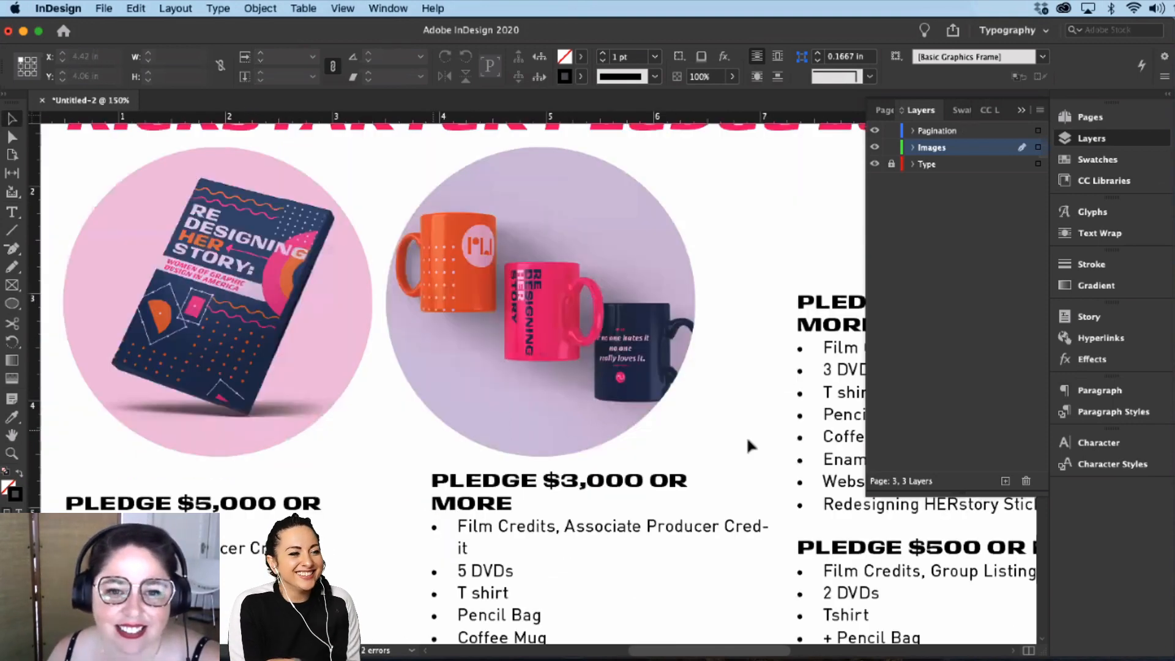
click(697, 458)
drag(743, 485, 772, 490)
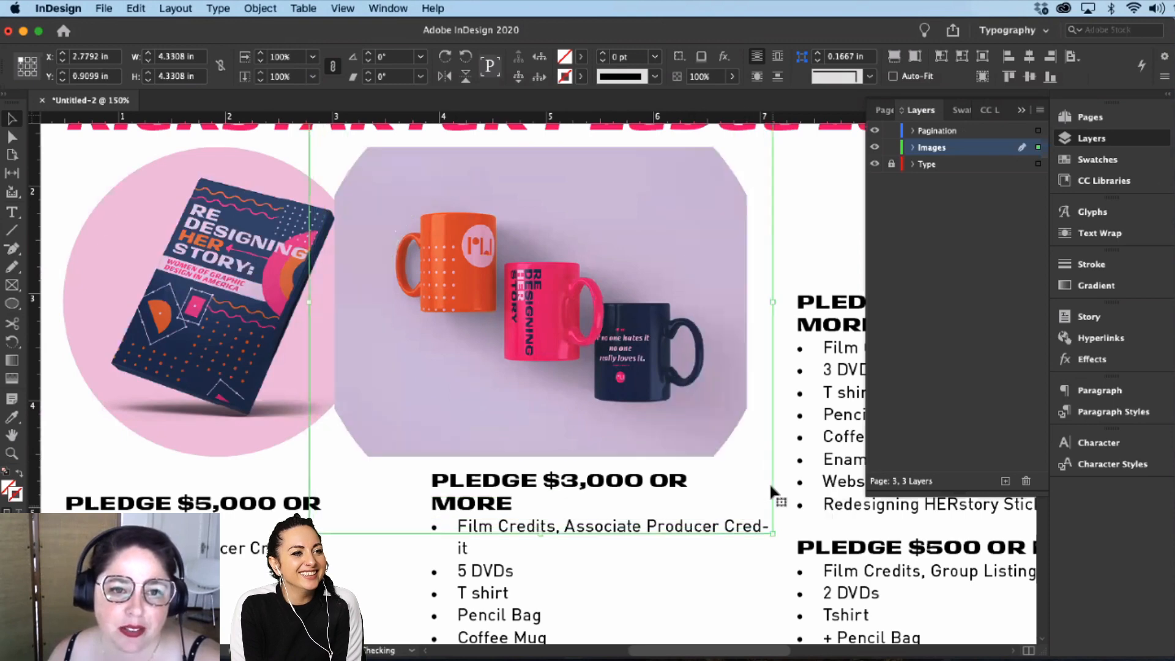
key(super+z)
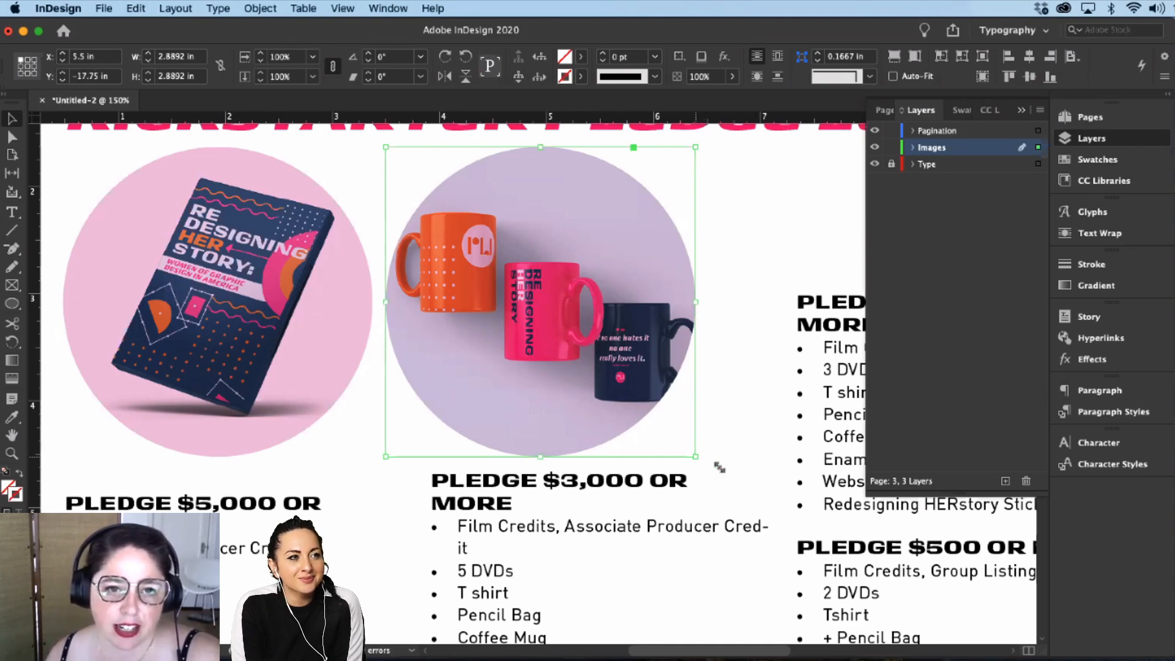
Step: Enlarge the mug circle with its image to about 3.73 in wide and high and move it to about X 2.97 in, Y 2.09 in
drag(719, 467, 785, 546)
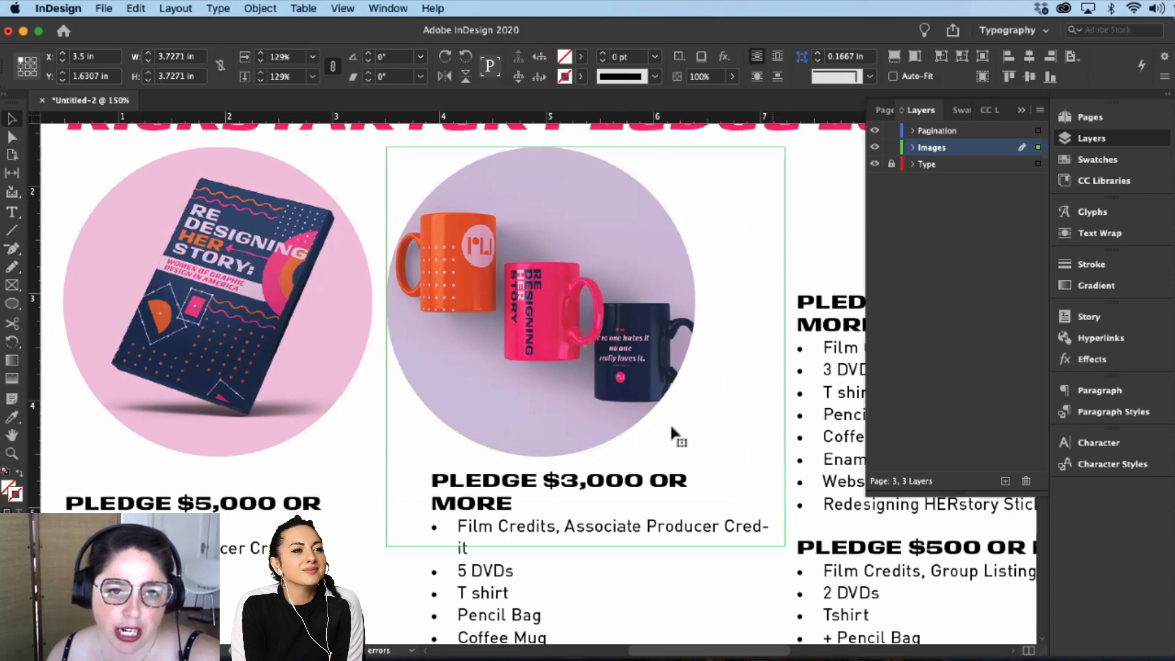
drag(671, 427, 640, 465)
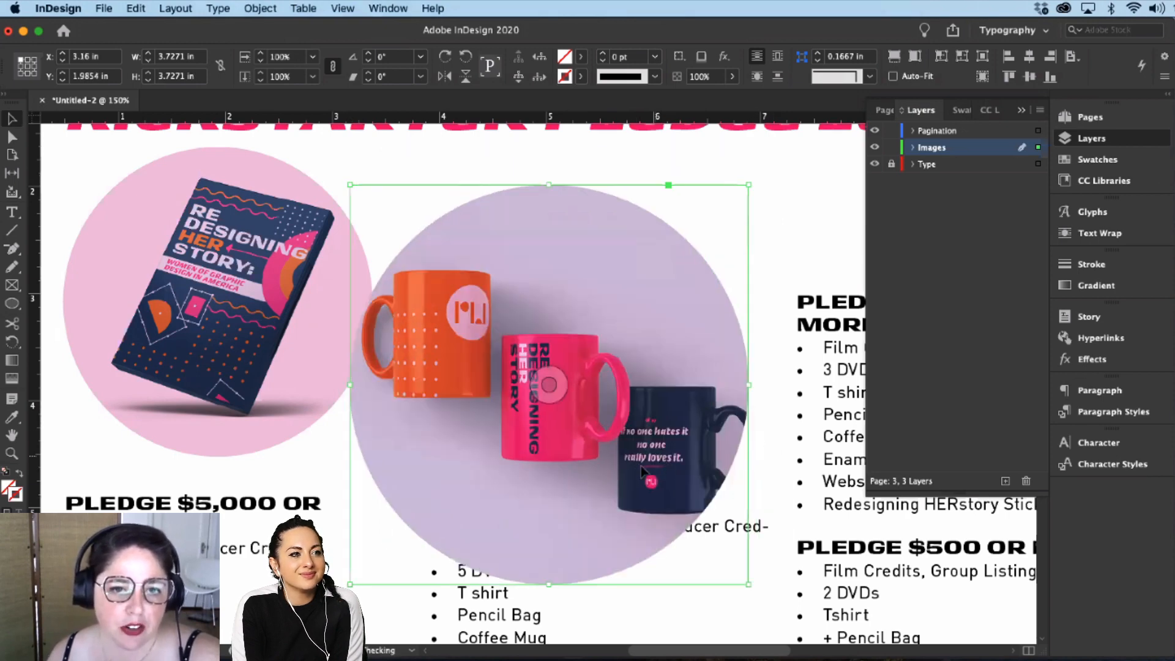
double_click(641, 468)
key(super+alt+shift+c)
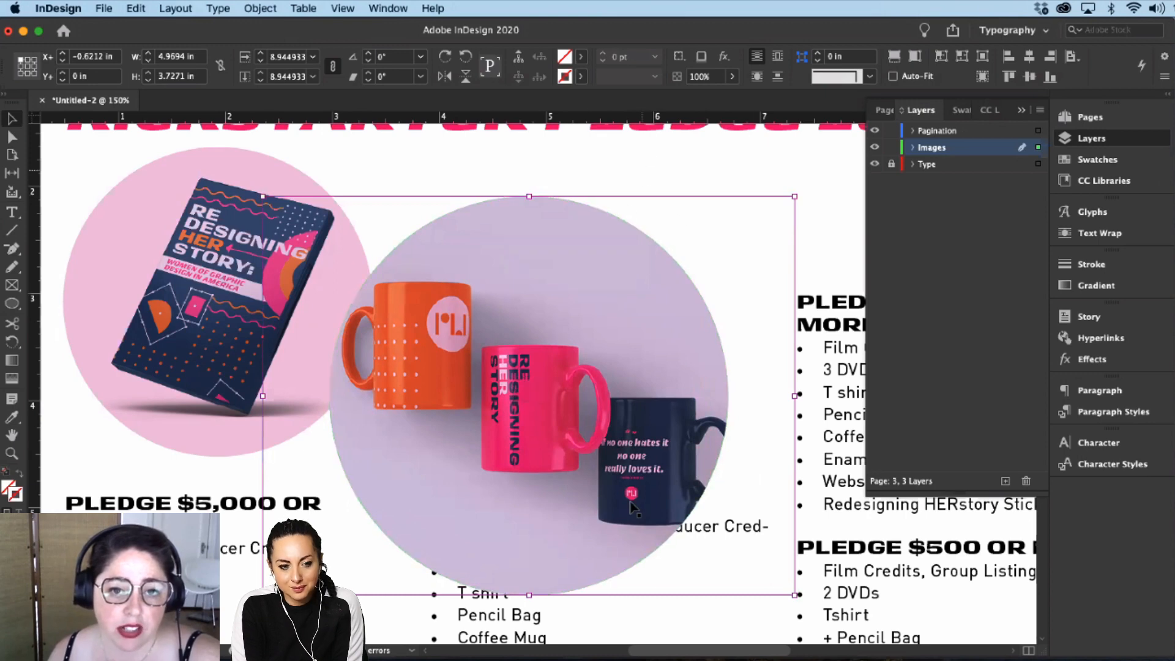
key(Escape)
click(729, 552)
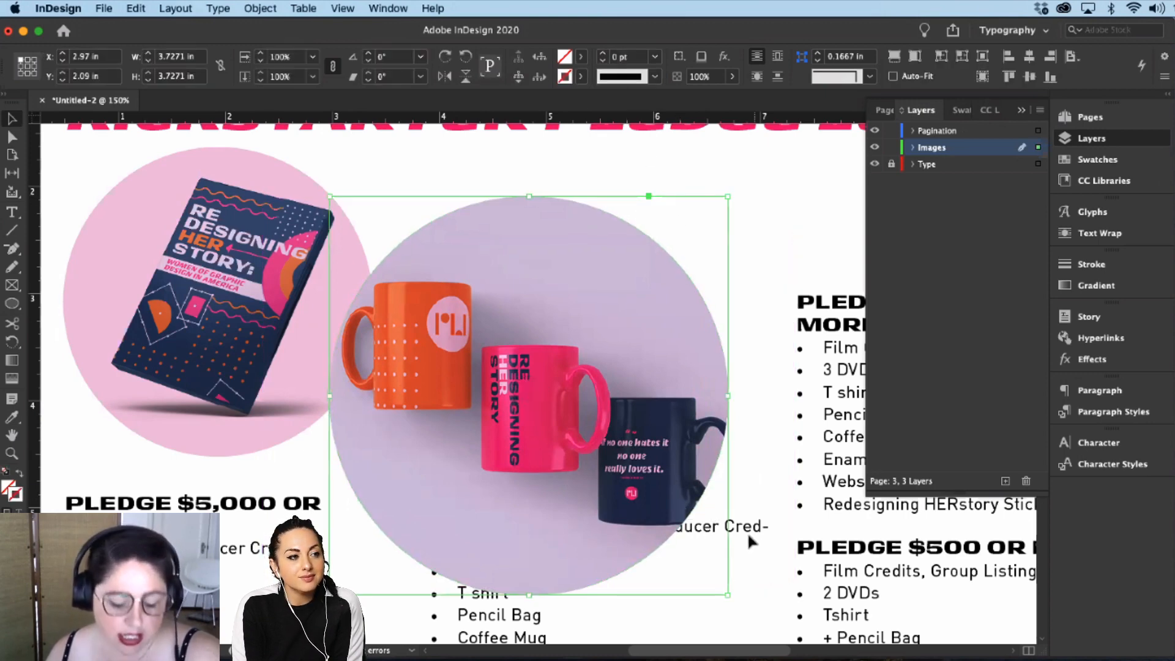
Step: Enlarge the mug circle with its image to about 4.01 in wide and high and shift it slightly down toward the DVD circle
drag(729, 598, 759, 625)
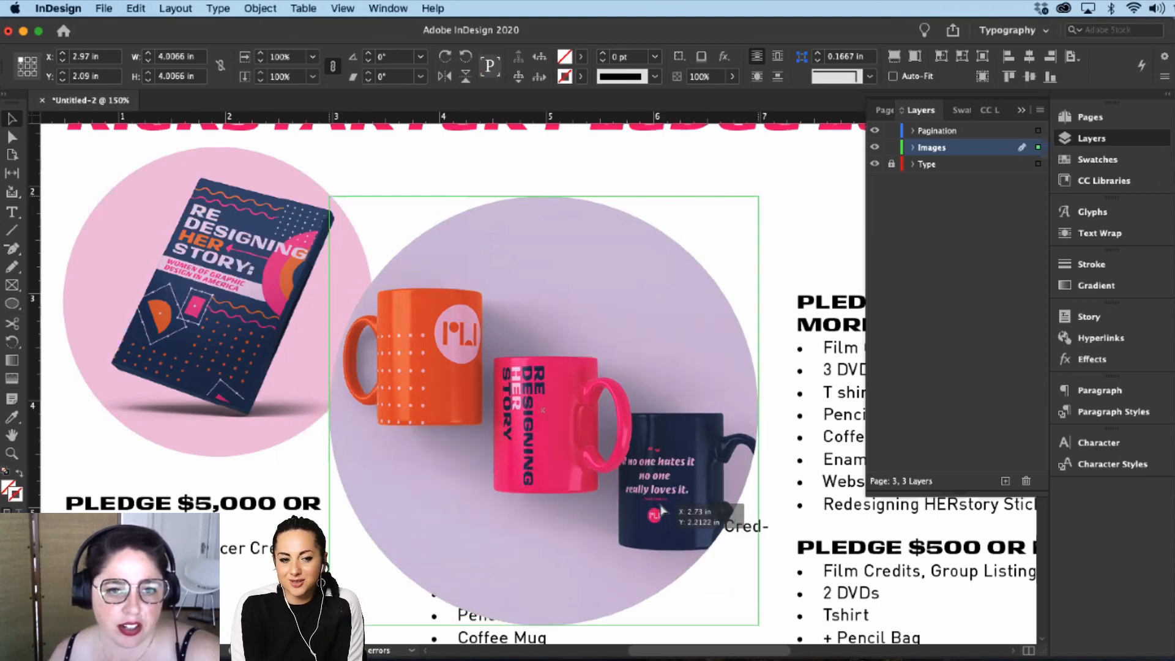
double_click(693, 520)
drag(688, 489, 655, 505)
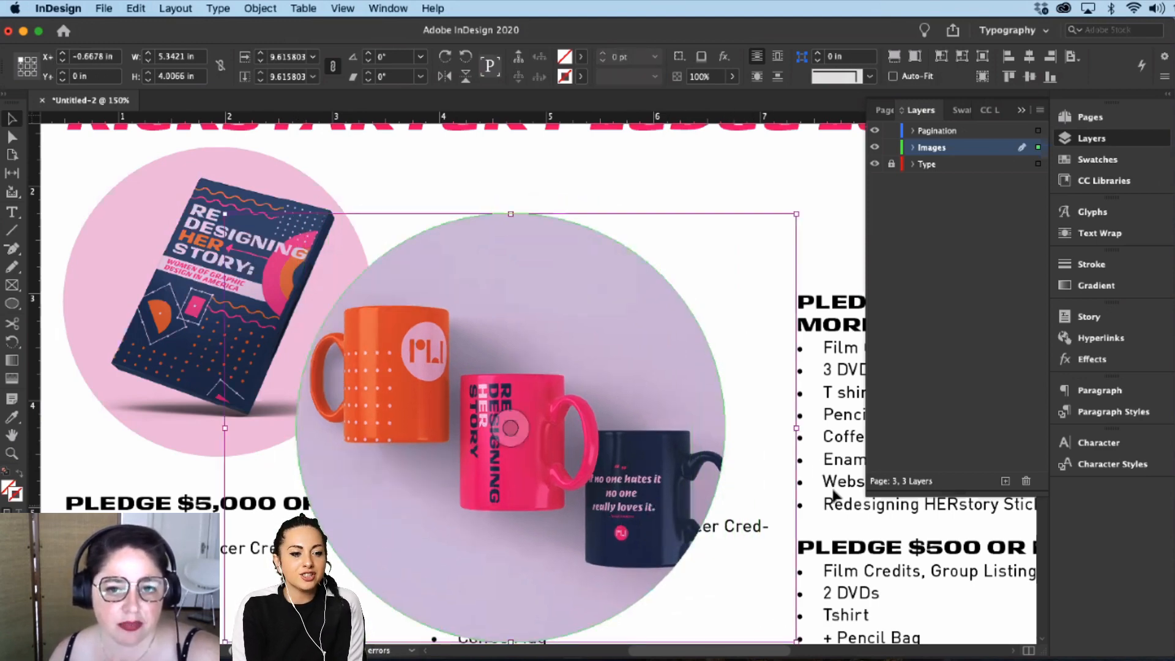
Step: Nudge the mug image slightly left inside its circle frame and deselect it
key(shift+Left)
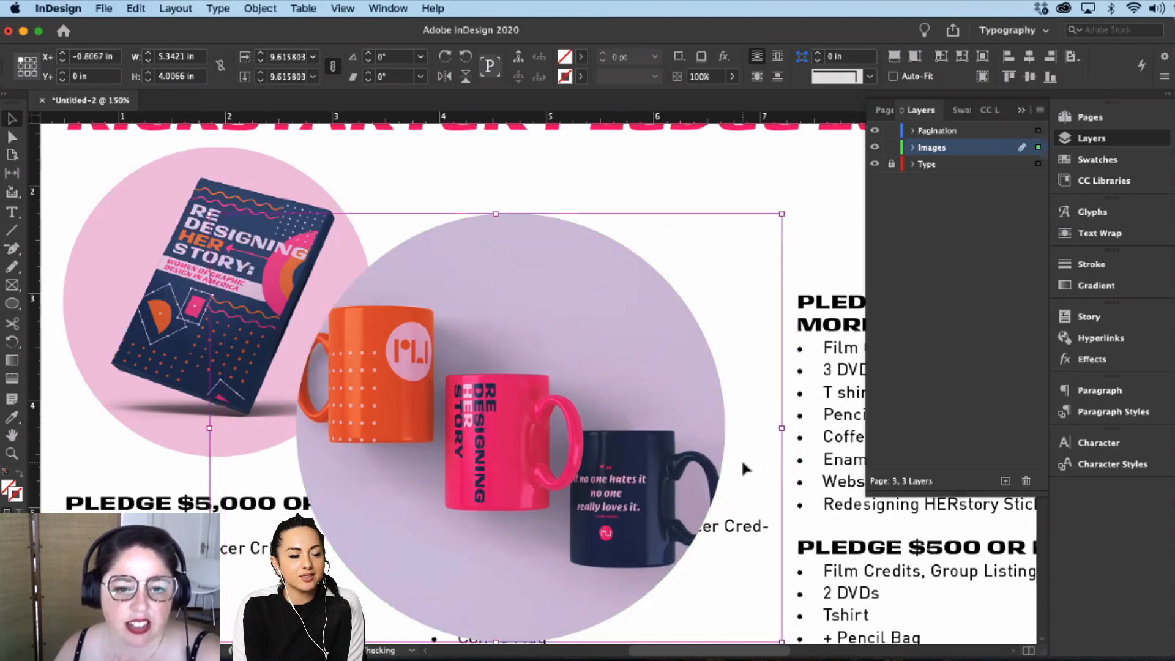
key(shift+Right)
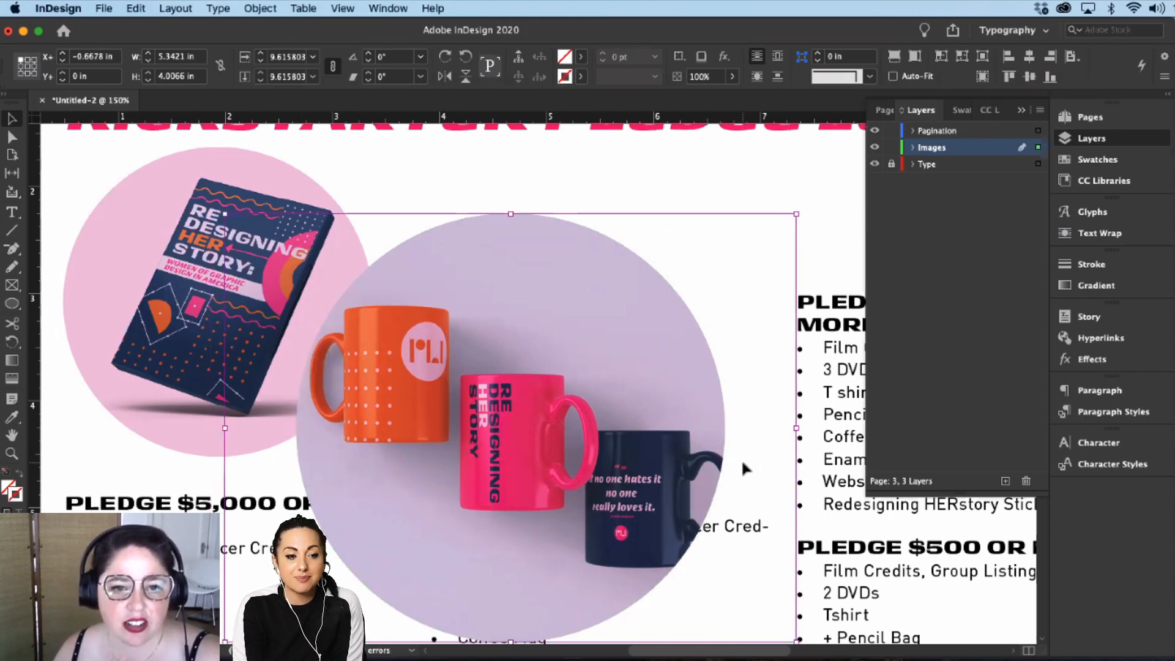
key(Left)
key(Left)
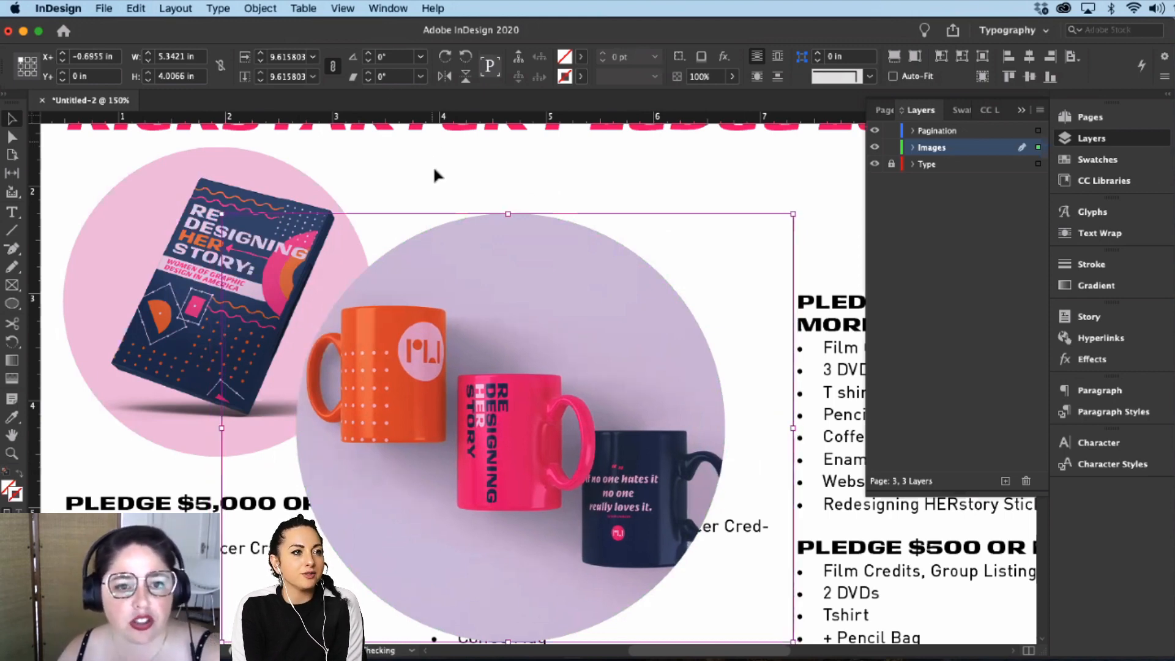
click(434, 170)
Step: Examine how the enlarged mug circle sits against the DVD circle and the pledge text below
scroll(598, 171, down, 3)
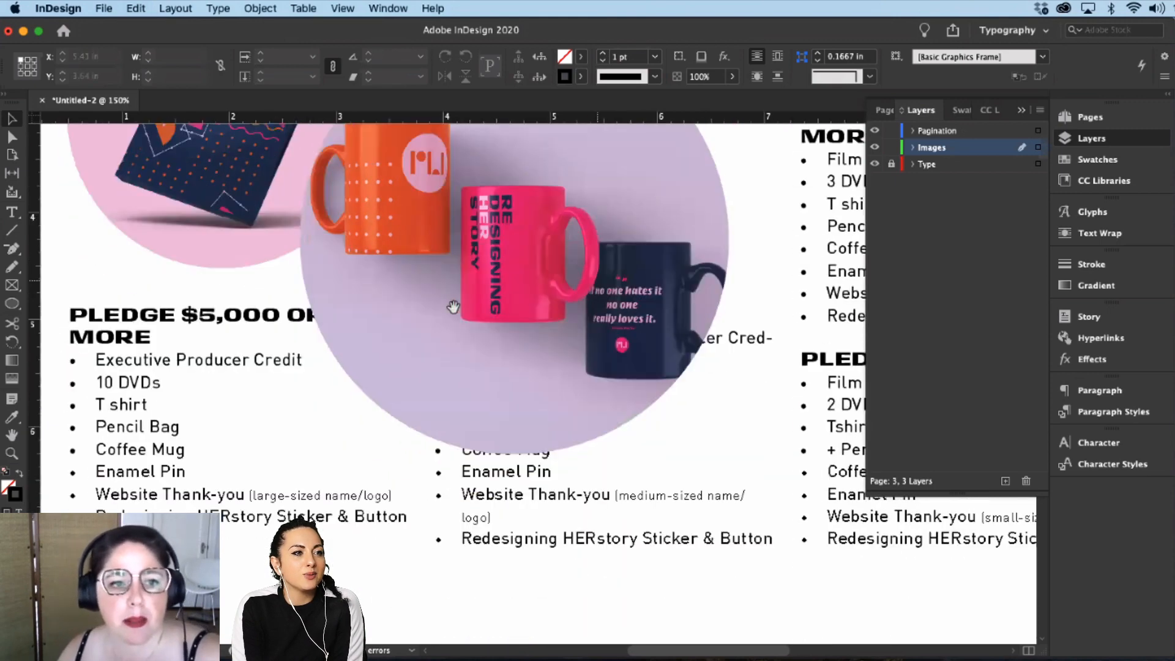
scroll(261, 532, up, 3)
scroll(261, 533, left, 2)
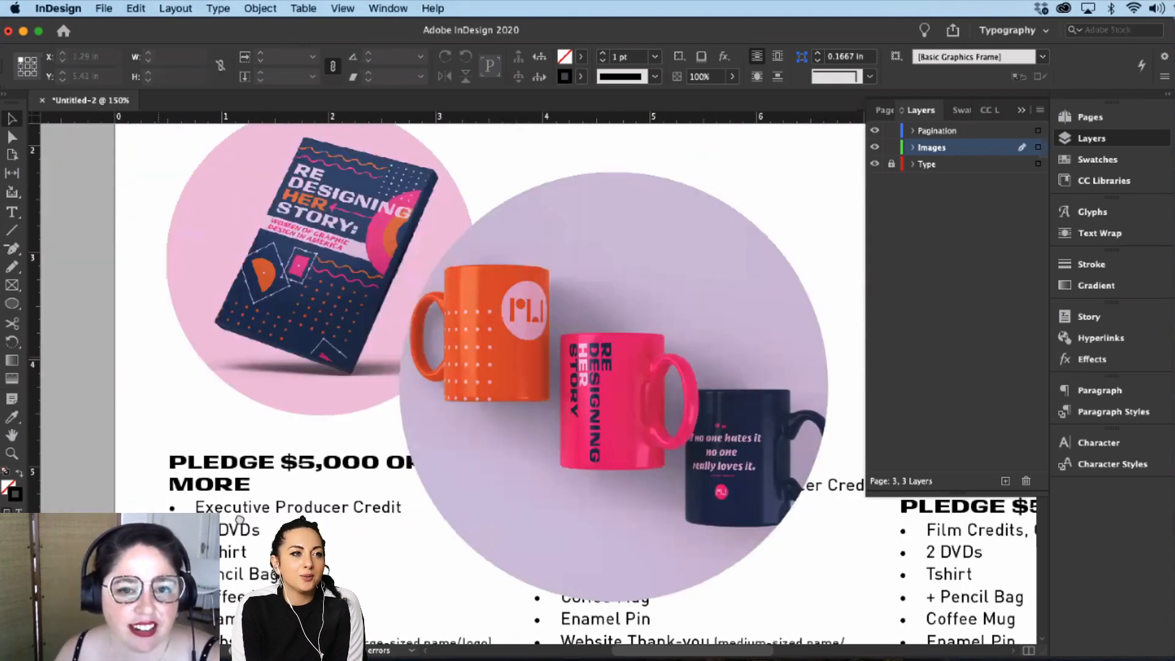
scroll(277, 337, up, 1)
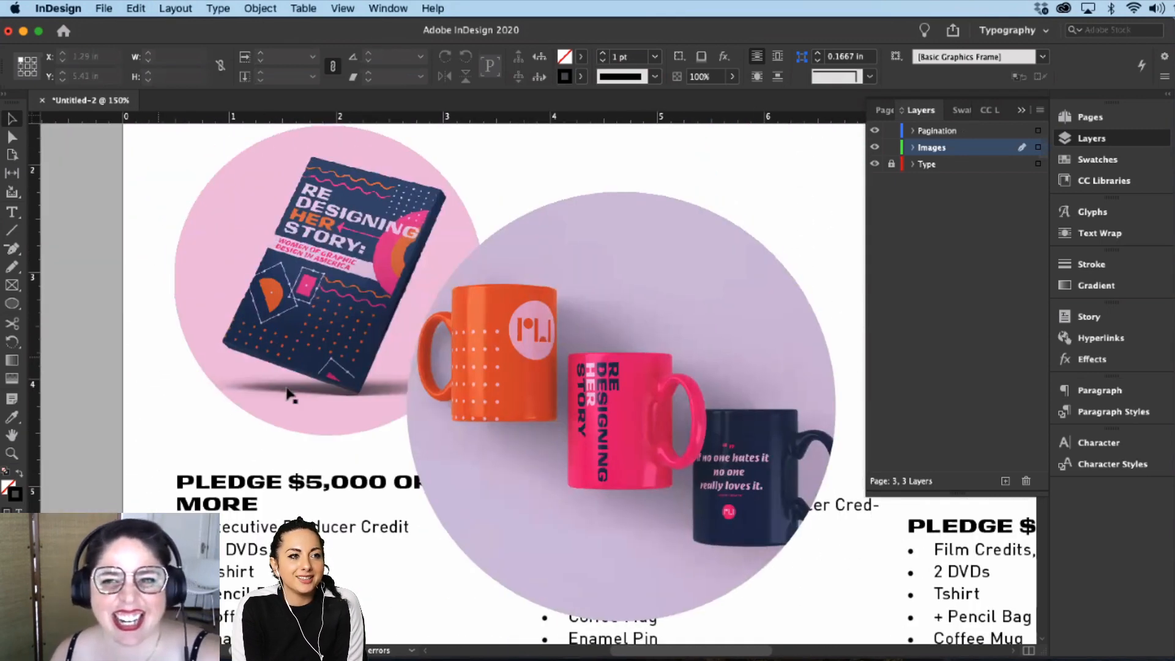
scroll(287, 395, right, 2)
scroll(288, 395, up, 1)
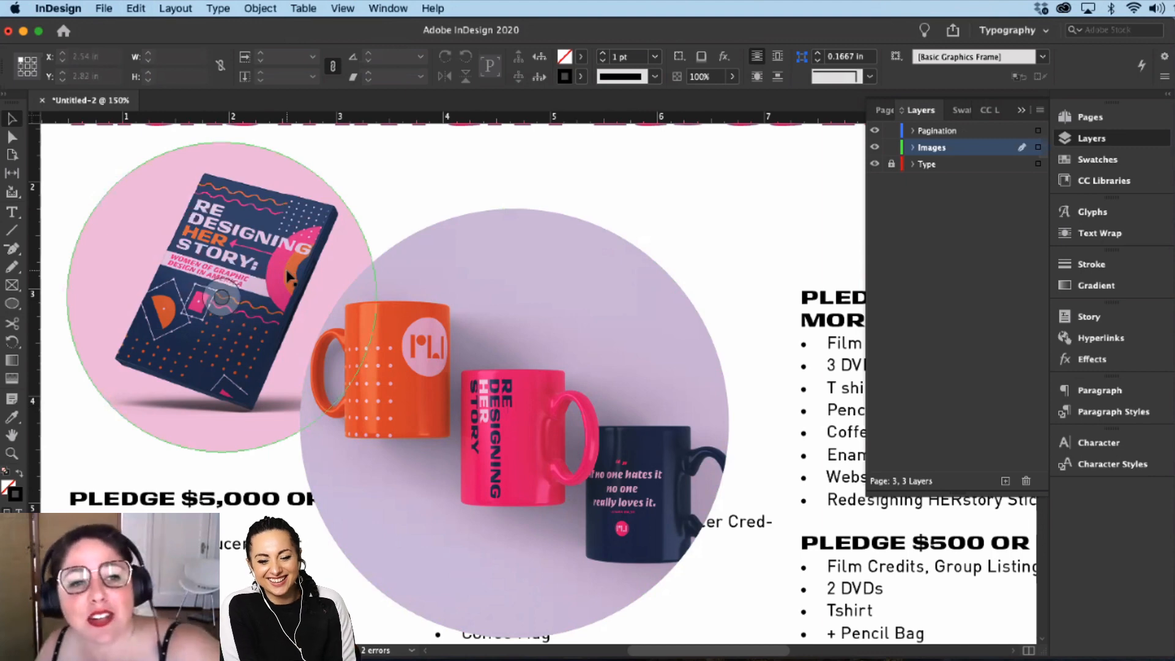
scroll(560, 447, left, 1)
scroll(560, 447, down, 1)
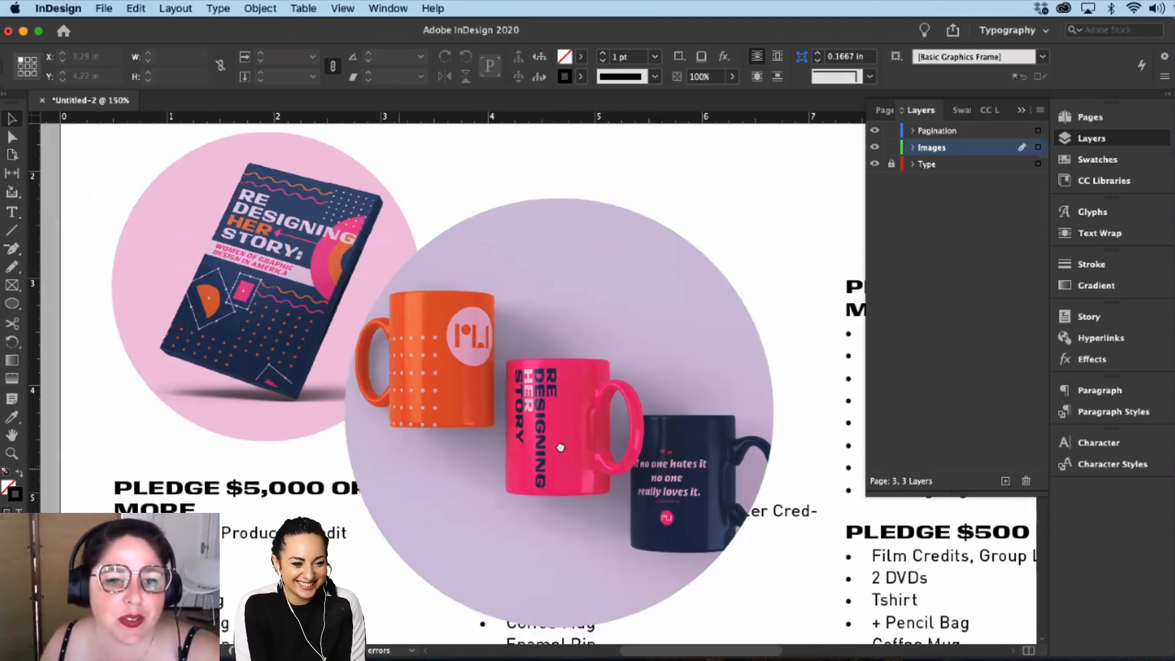
Step: Duplicate the DVD circle straight down to about Y 4.47 in, over the $5,000 pledge text
scroll(520, 389, left, 3)
scroll(519, 389, down, 3)
click(483, 278)
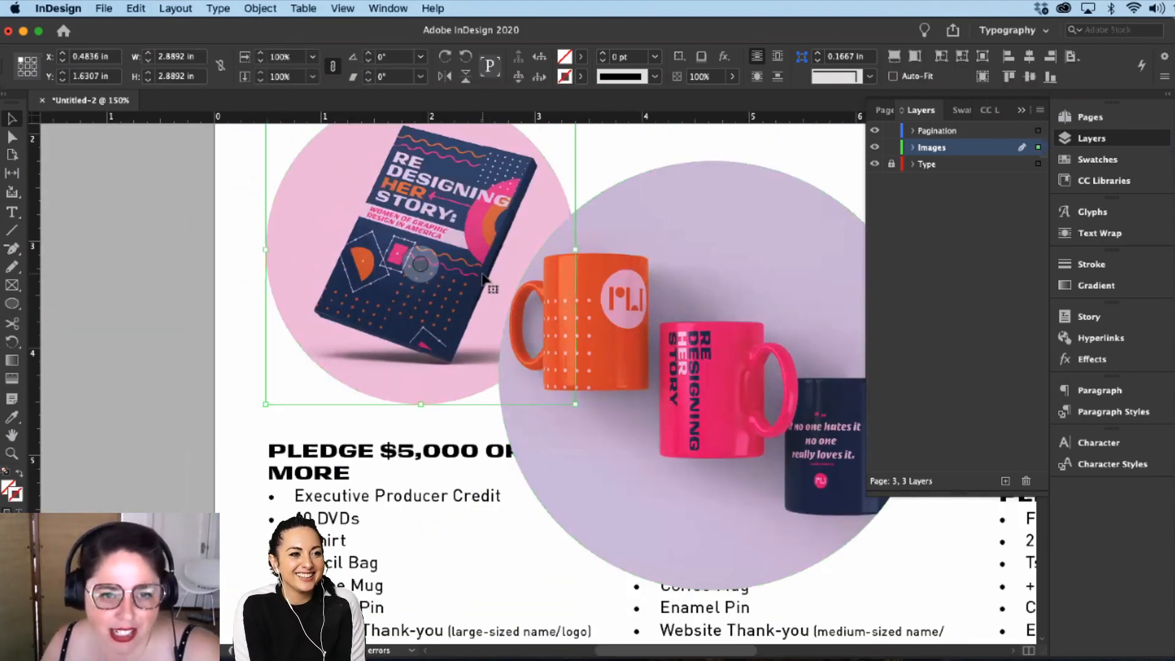
drag(473, 348, 475, 587)
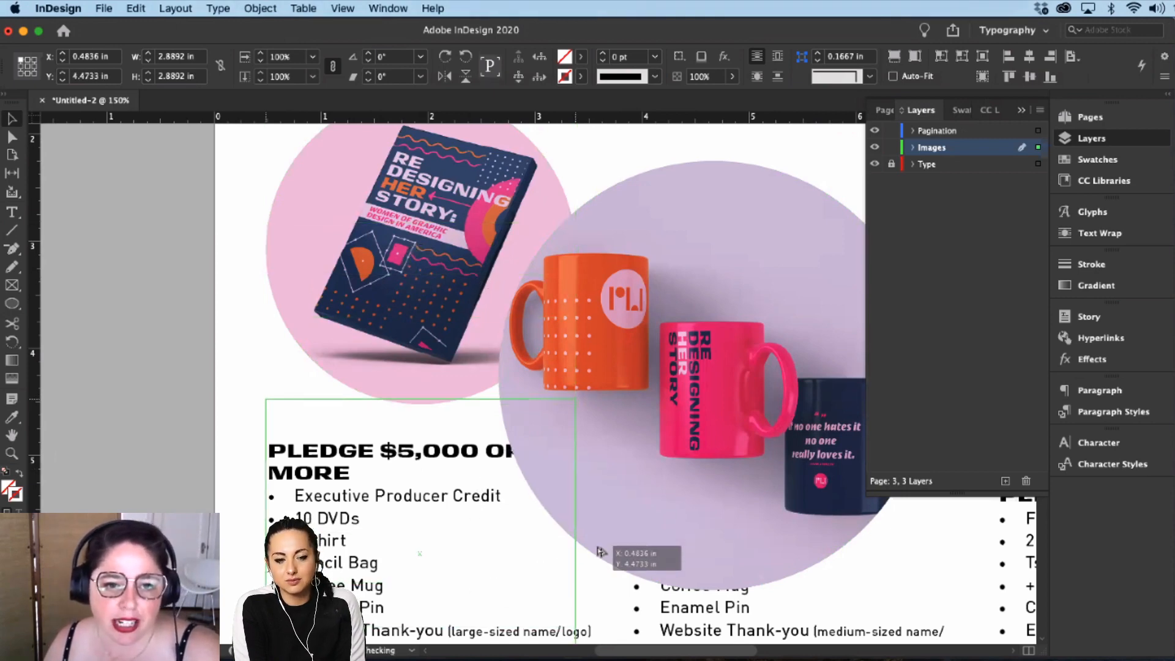
key(super+alt+v)
scroll(649, 407, down, 5)
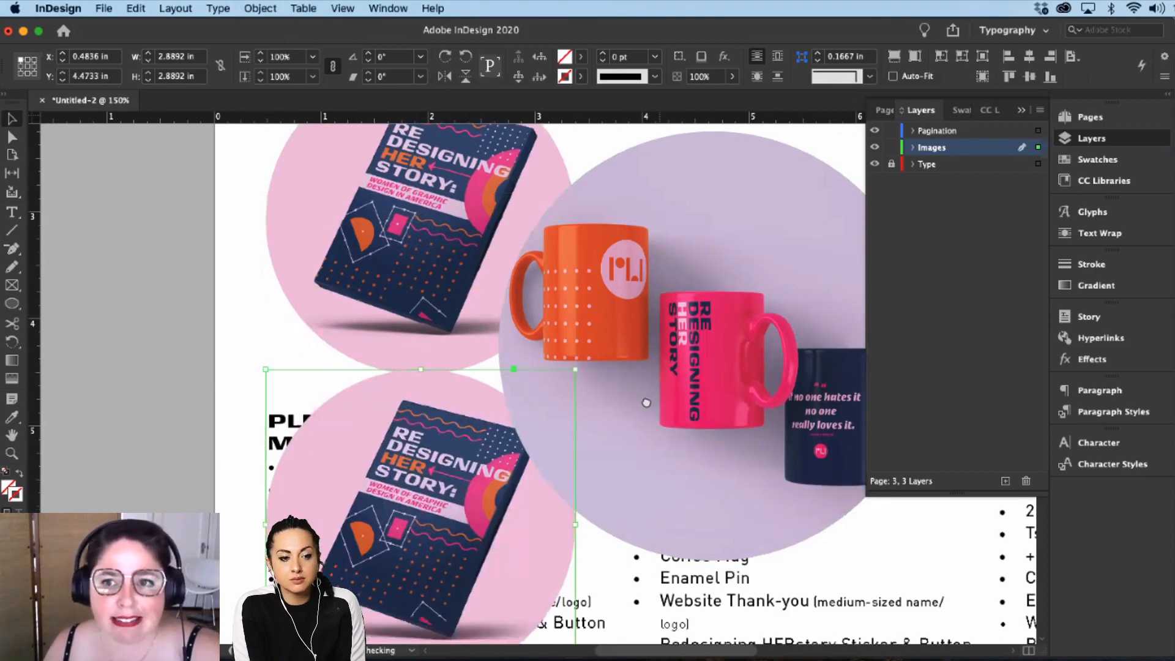
Step: Enlarge the duplicate DVD circle with its image to about 3.42 in wide and high and move it up to Y 4.33 in
drag(555, 481, 599, 515)
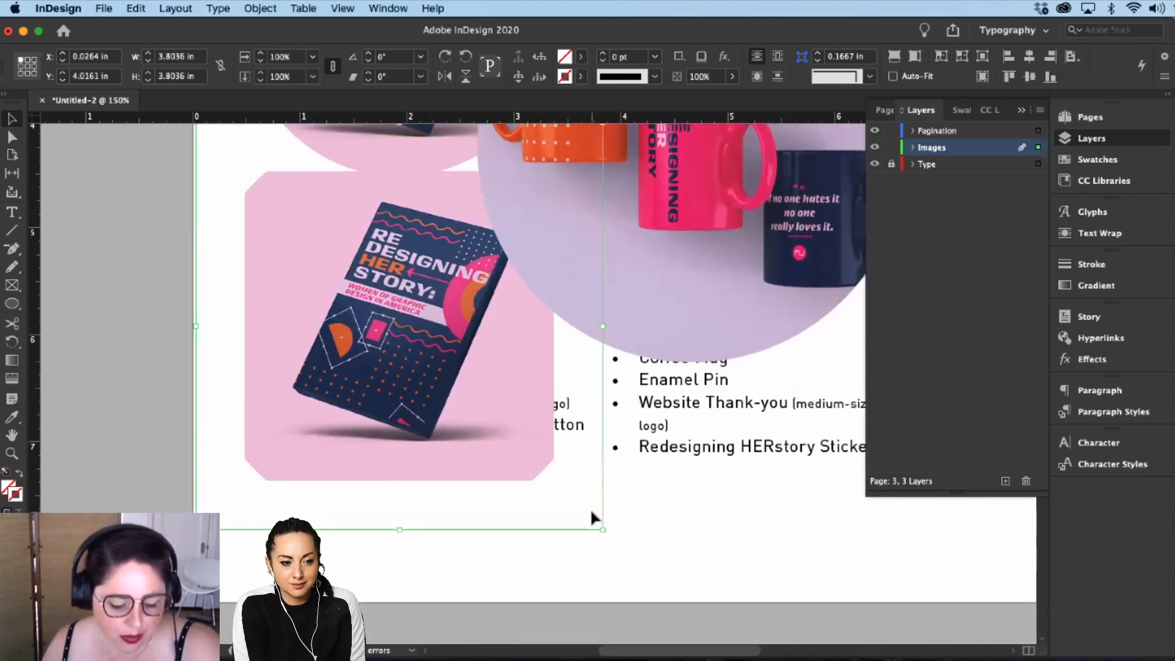
key(super+z)
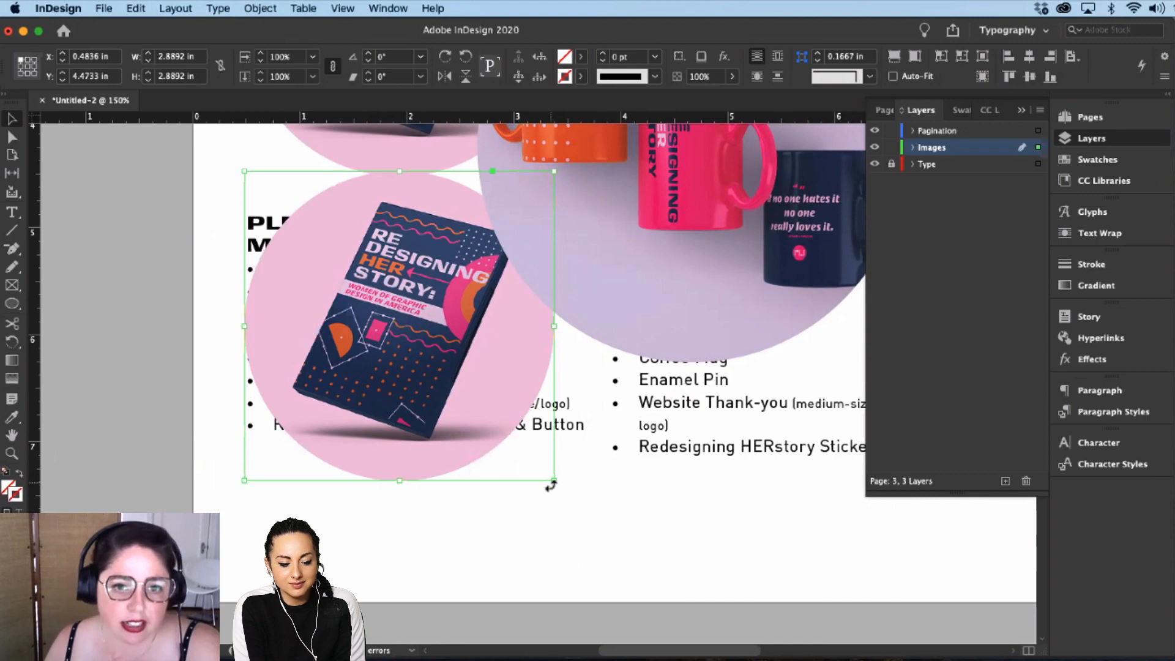
drag(552, 482, 611, 526)
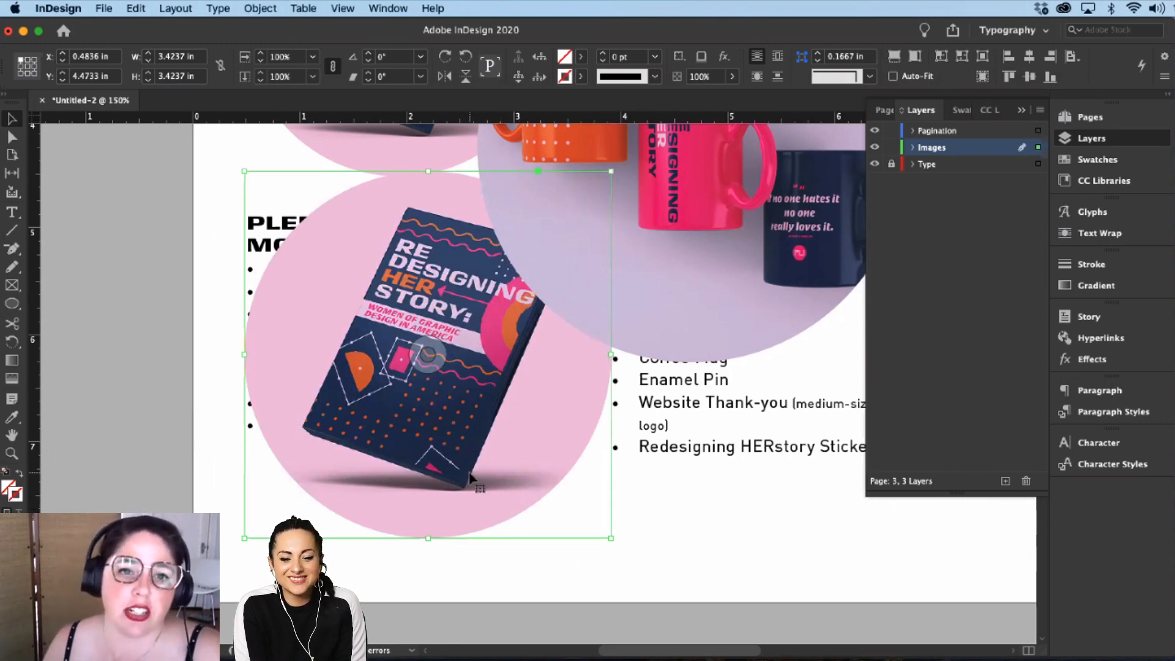
key(shift+Up)
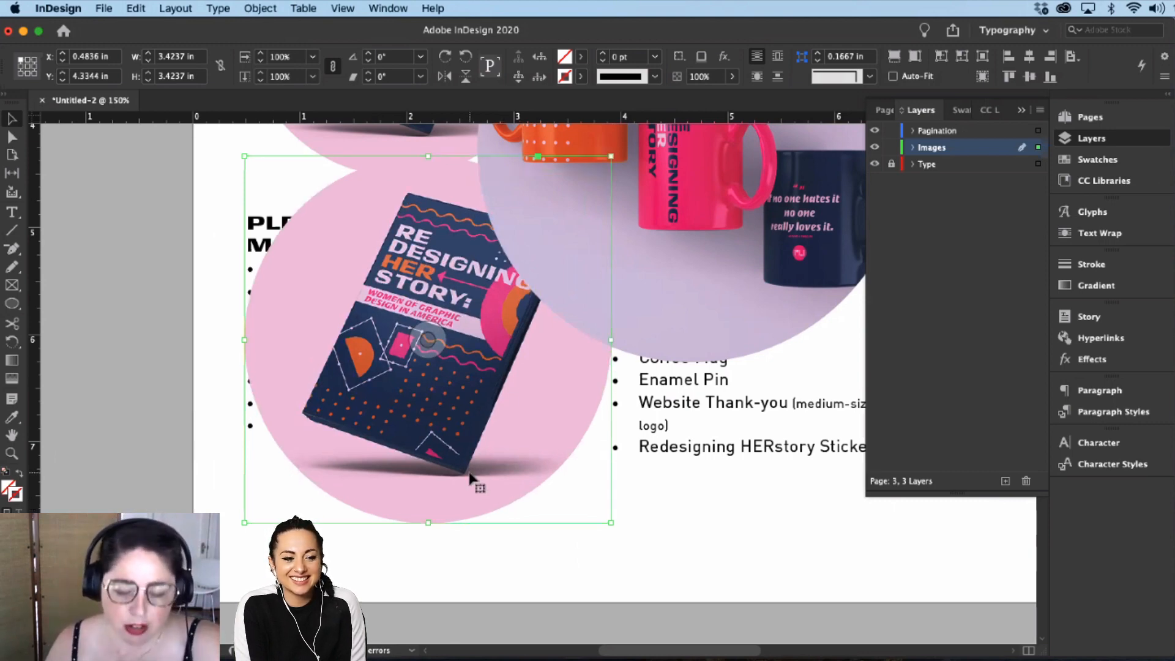
Step: Replace the duplicate DVD circle's image with the pencil case mockup JPG from Mockups > Pencil Case and fill the frame proportionally
scroll(444, 470, up, 5)
scroll(444, 470, right, 2)
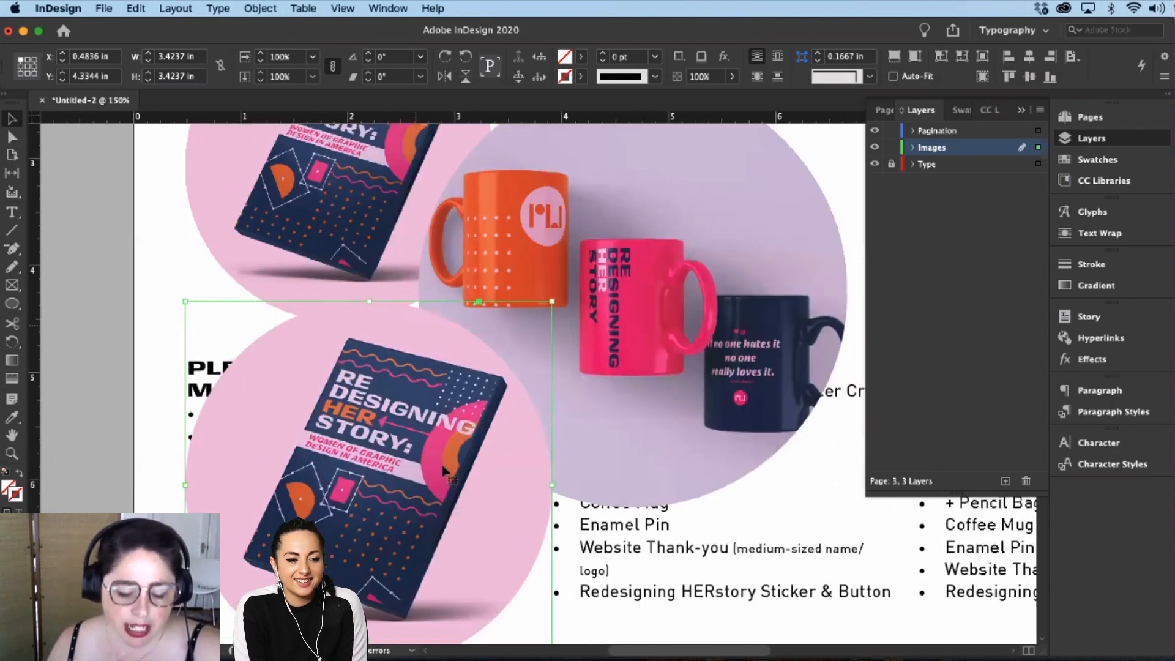
scroll(444, 472, right, 1)
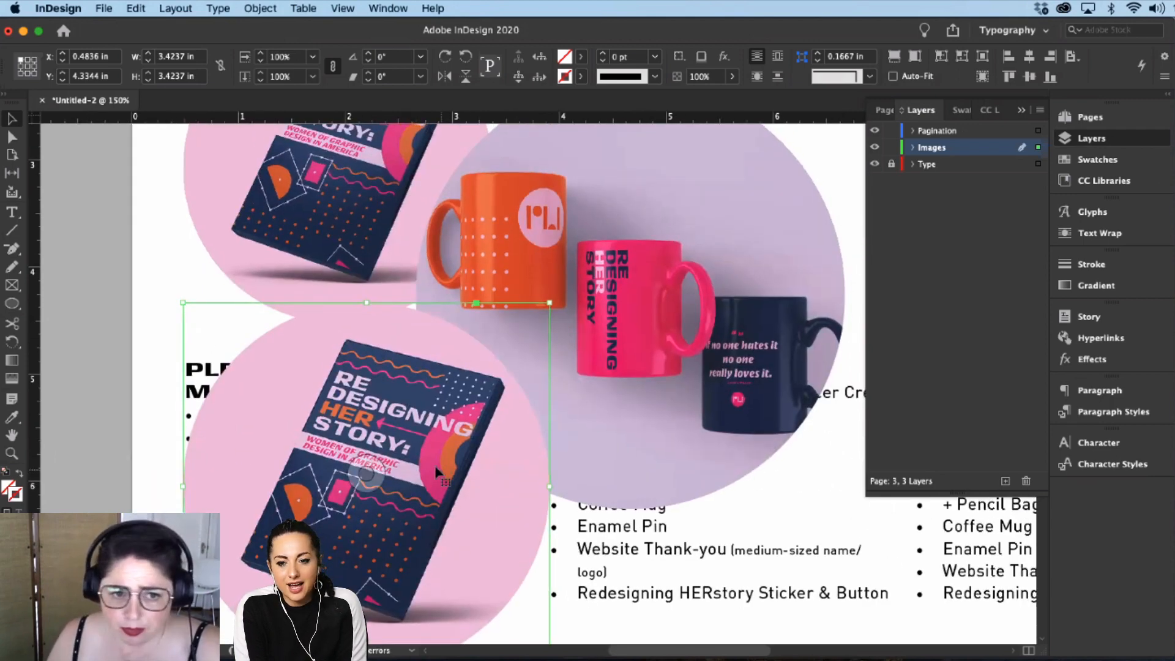
key(super+d)
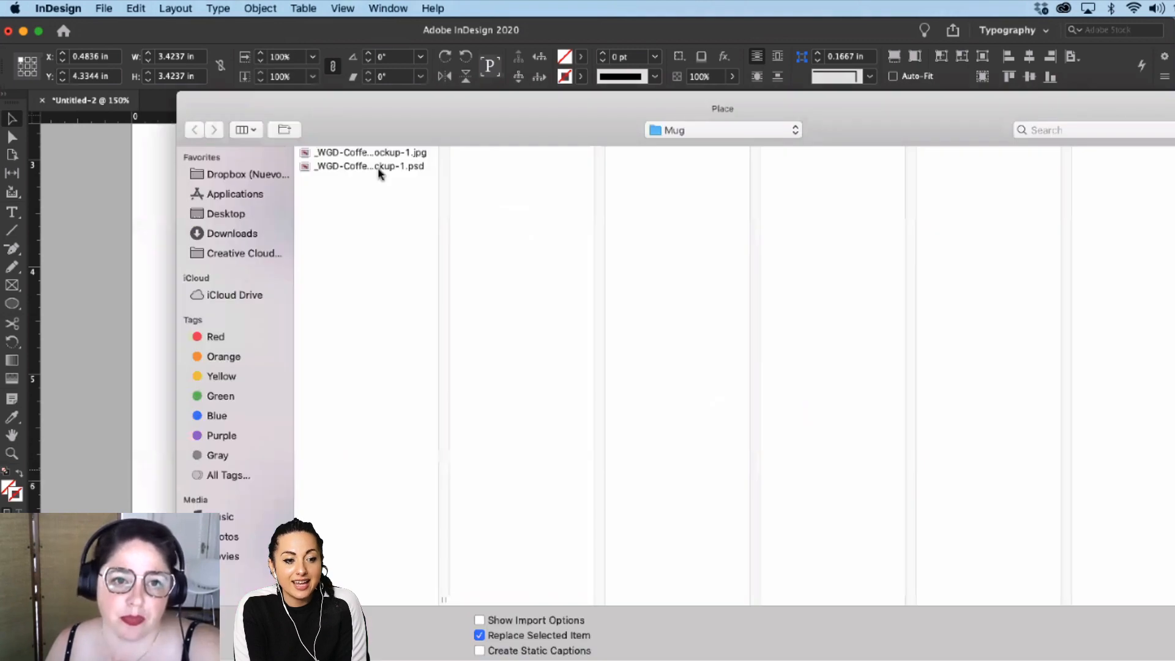
click(697, 126)
click(696, 153)
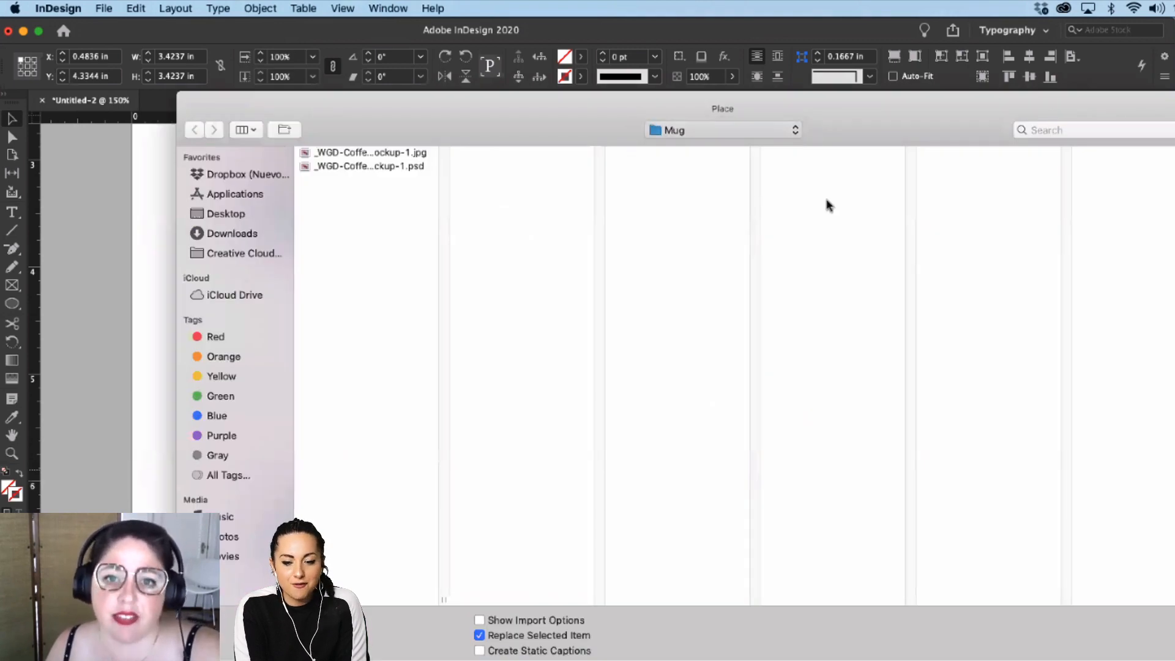
click(946, 207)
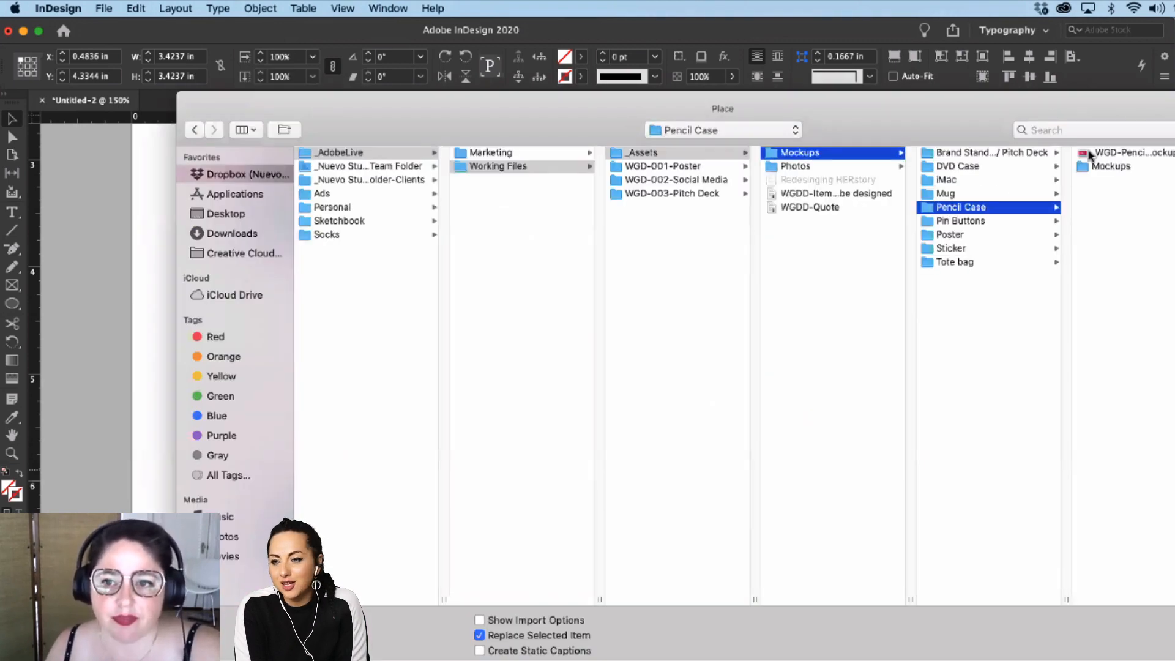
key(Right)
key(Return)
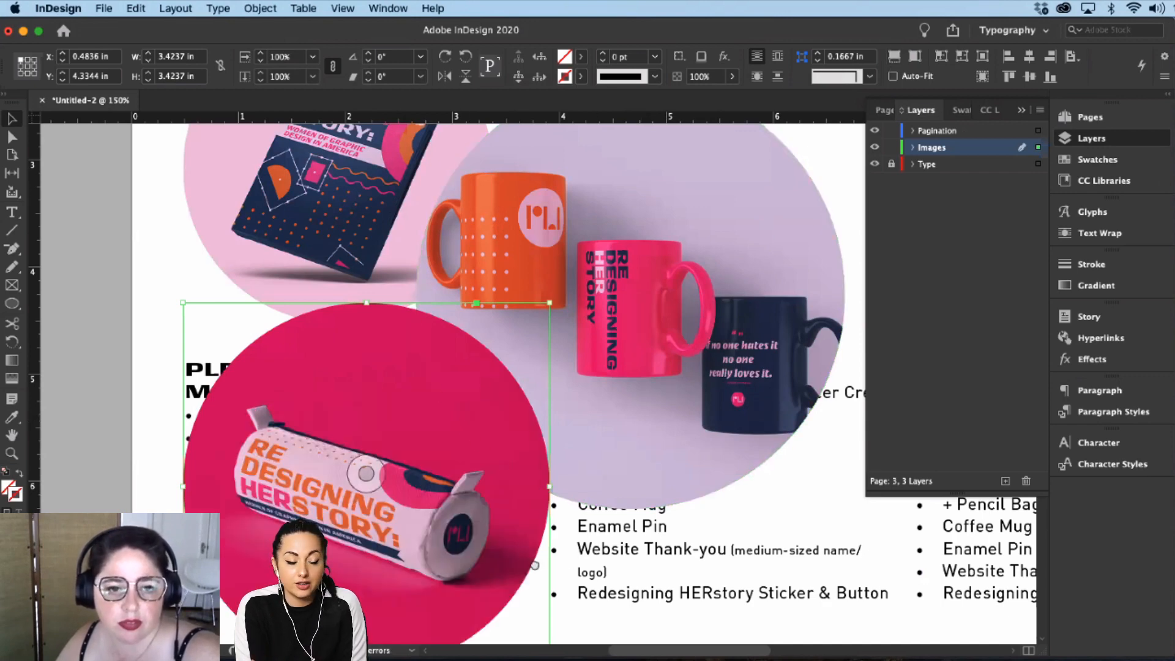
click(894, 57)
Step: Move the pencil case circle to about X 0.61 in, Y 4.18 in
drag(622, 499, 450, 434)
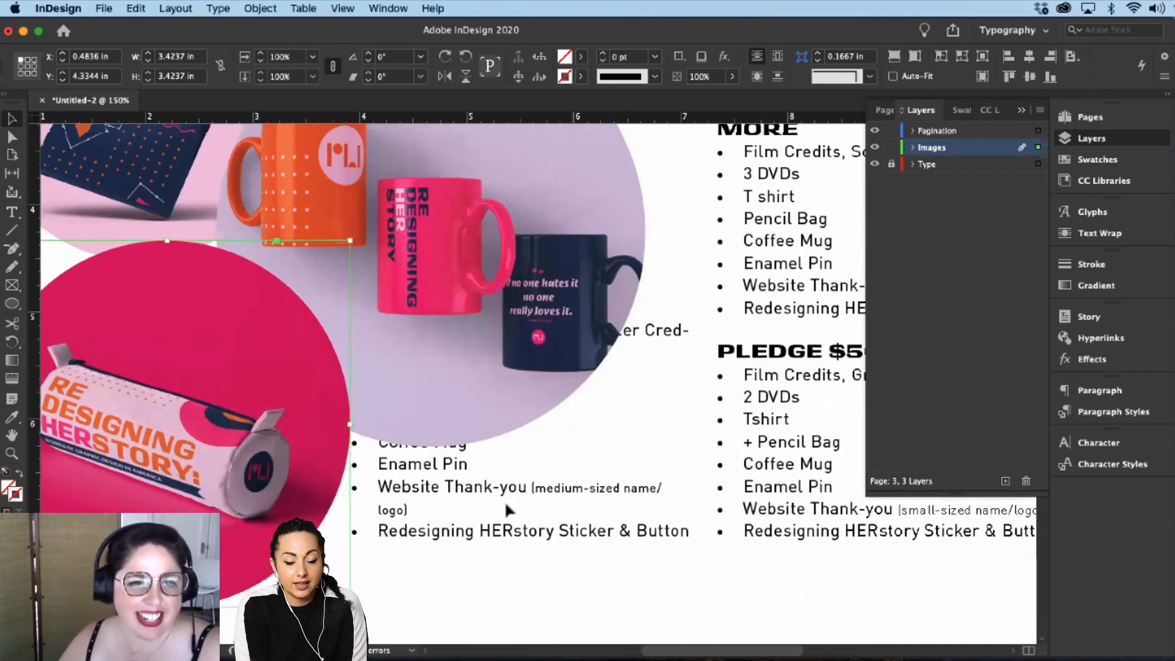
scroll(441, 427, down, 2)
scroll(431, 426, left, 5)
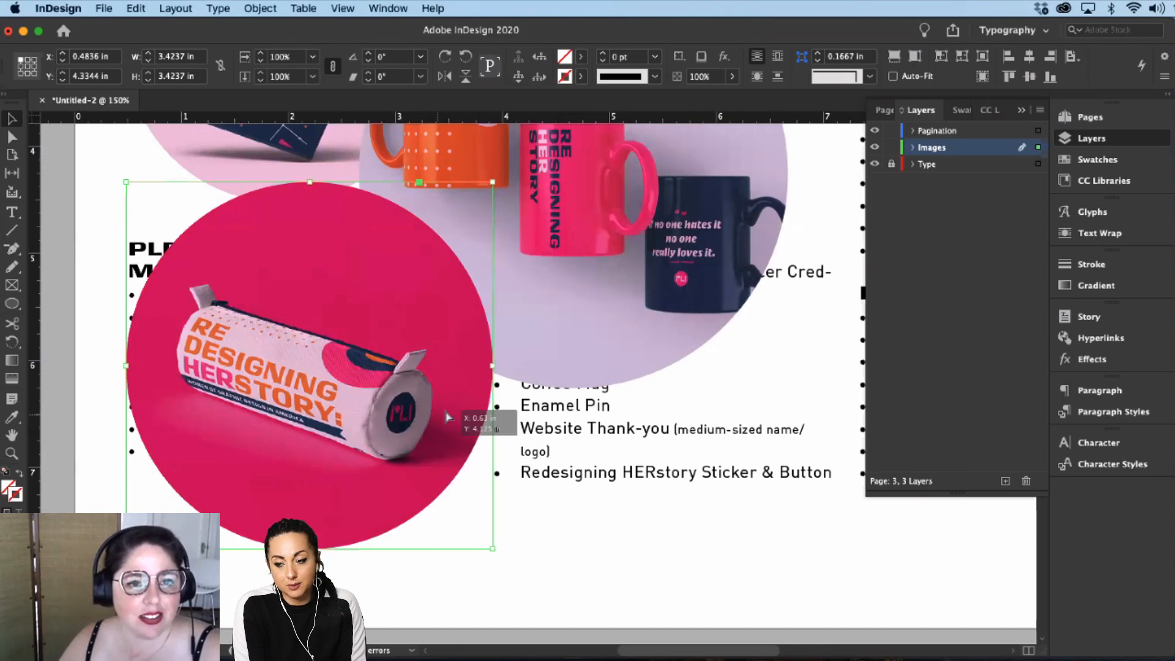
drag(447, 418, 446, 418)
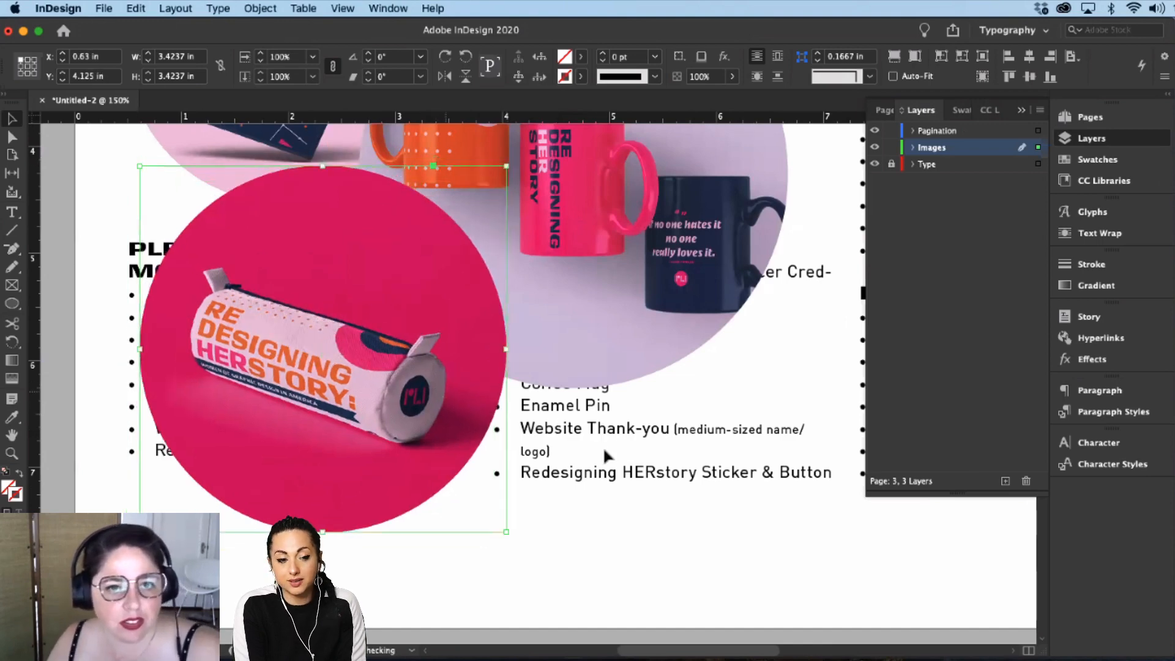
Step: Move the mug circle up slightly and duplicate it to about X 5.33 in, Y 1.39 in
scroll(548, 398, up, 8)
scroll(549, 399, right, 5)
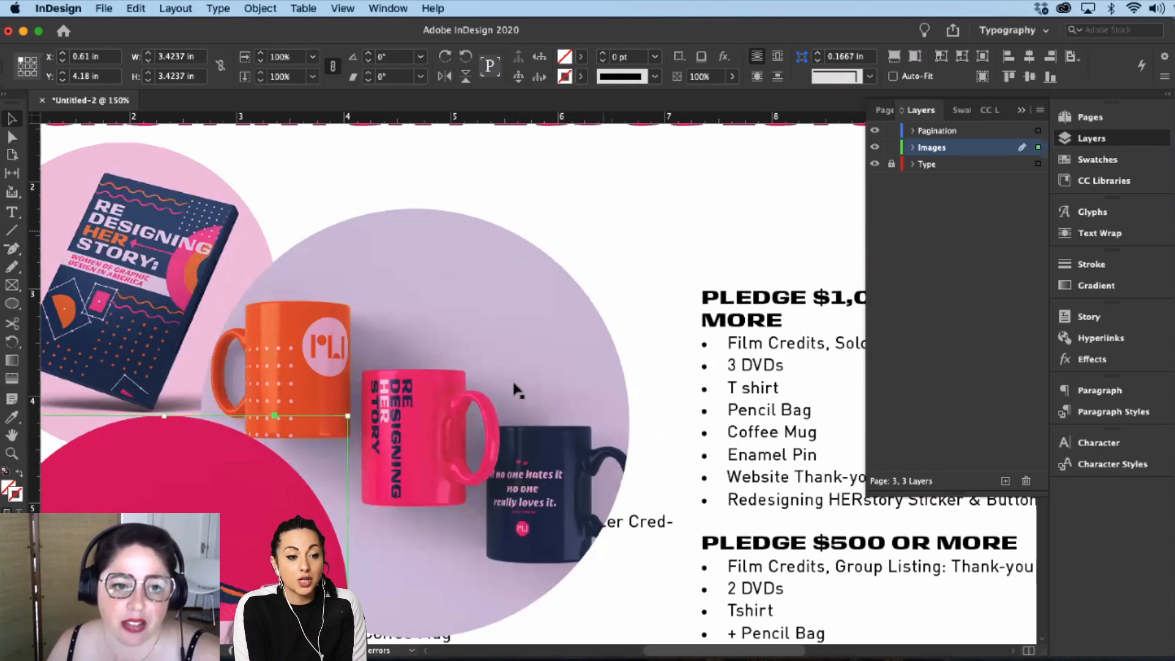
drag(514, 384, 508, 376)
drag(587, 386, 679, 447)
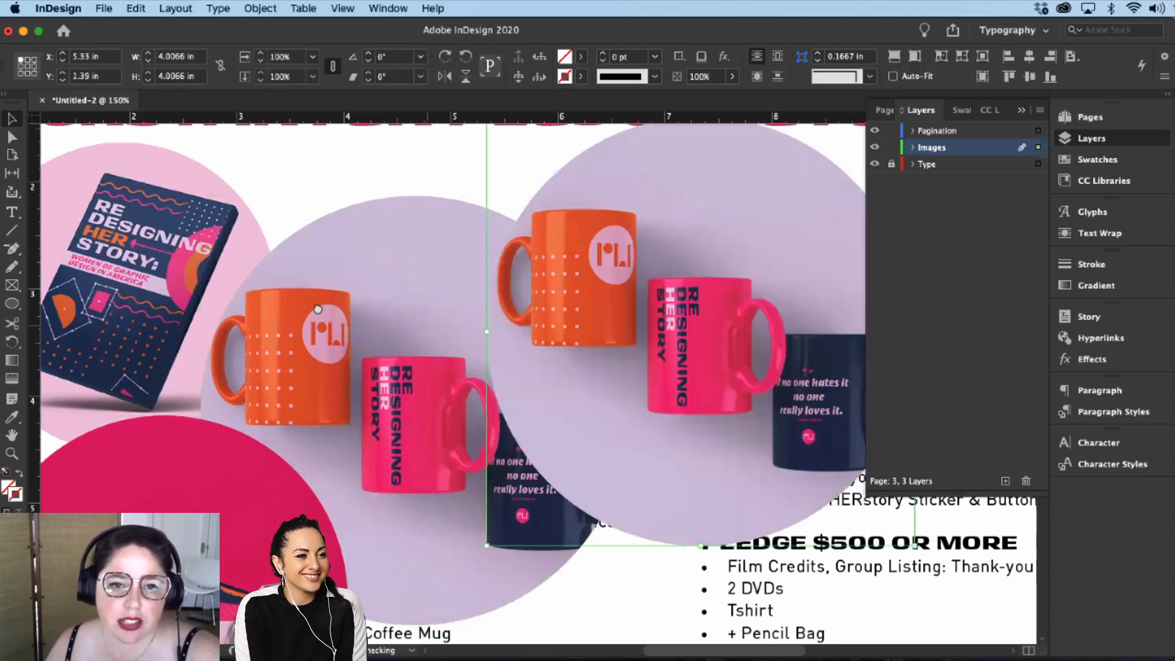
Step: Move the duplicate mug circle above the $500 pledge, overlapping the page title, at about X 6.2 in, Y 0.94 in
scroll(318, 309, right, 10)
scroll(318, 309, down, 7)
scroll(330, 296, up, 4)
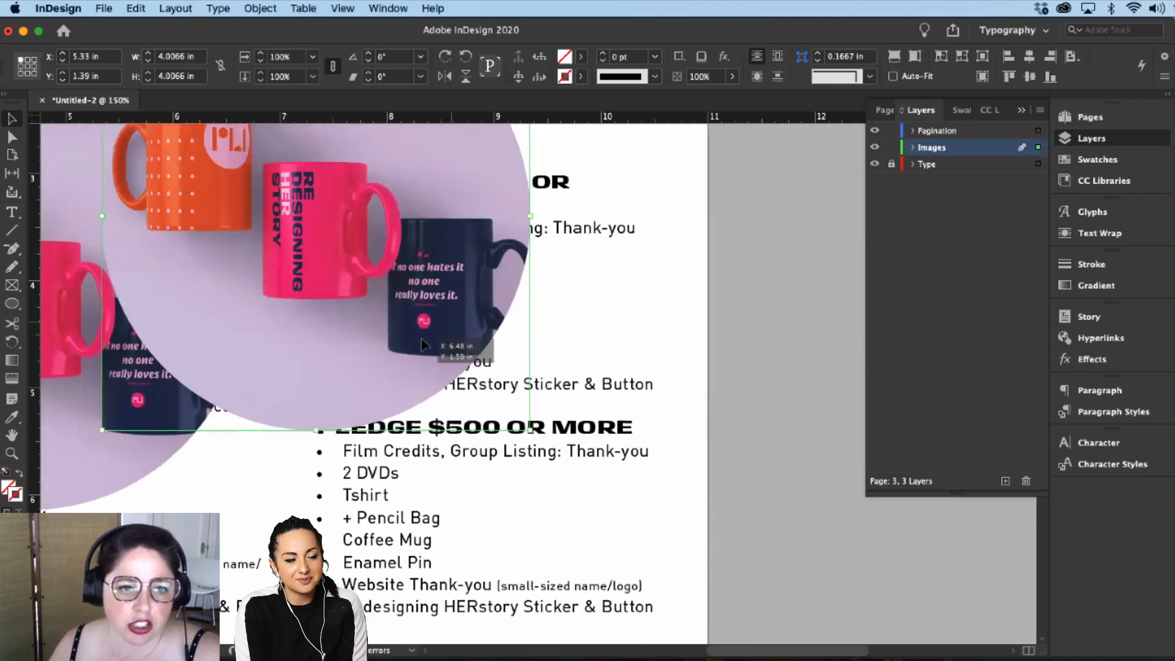
drag(422, 344, 463, 330)
scroll(484, 398, up, 5)
scroll(484, 398, left, 1)
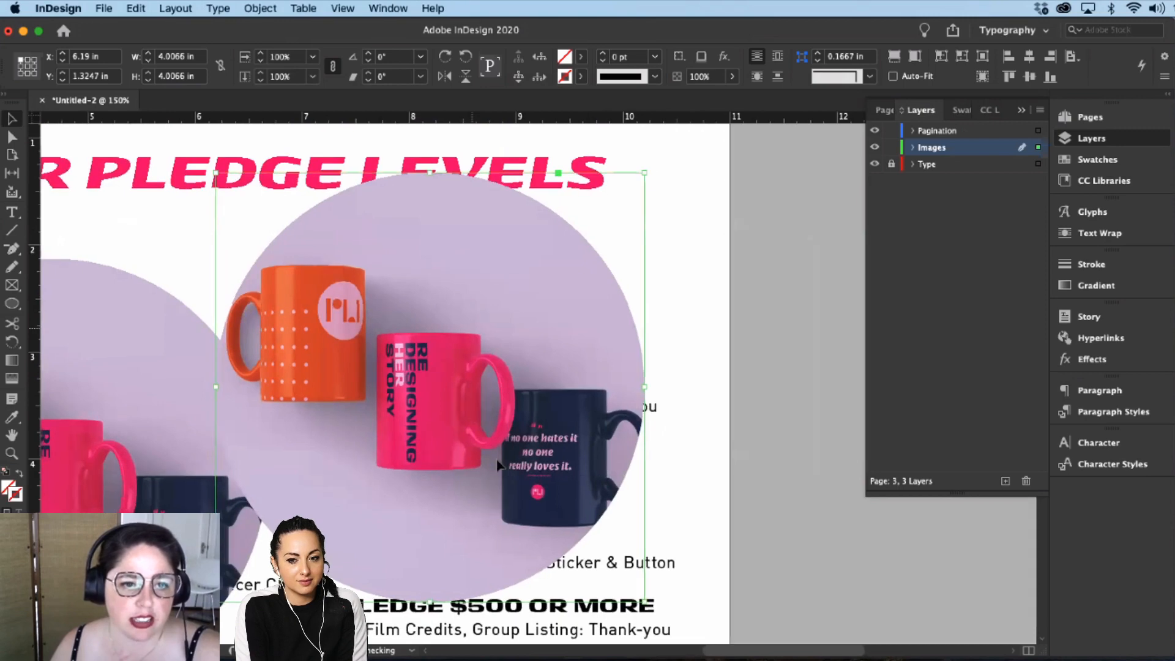
drag(499, 465, 496, 428)
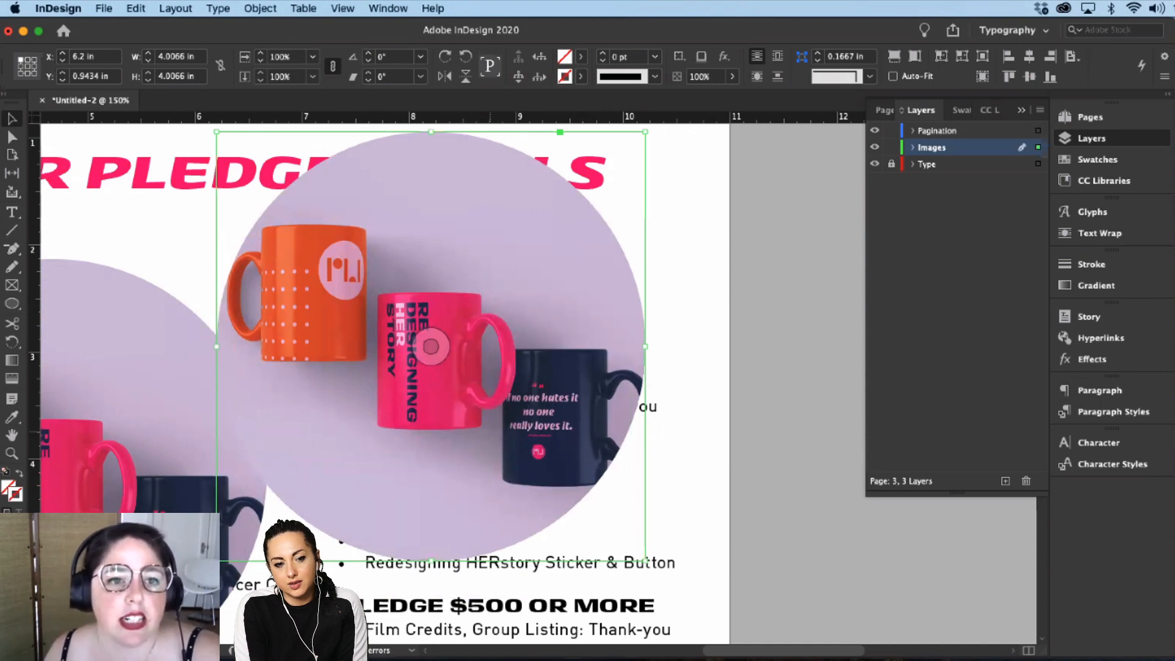
Step: Replace the duplicate mug circle's image with _WGD-Sticker-Mockup-1.jpg from Mockups > Sticker
key(super+d)
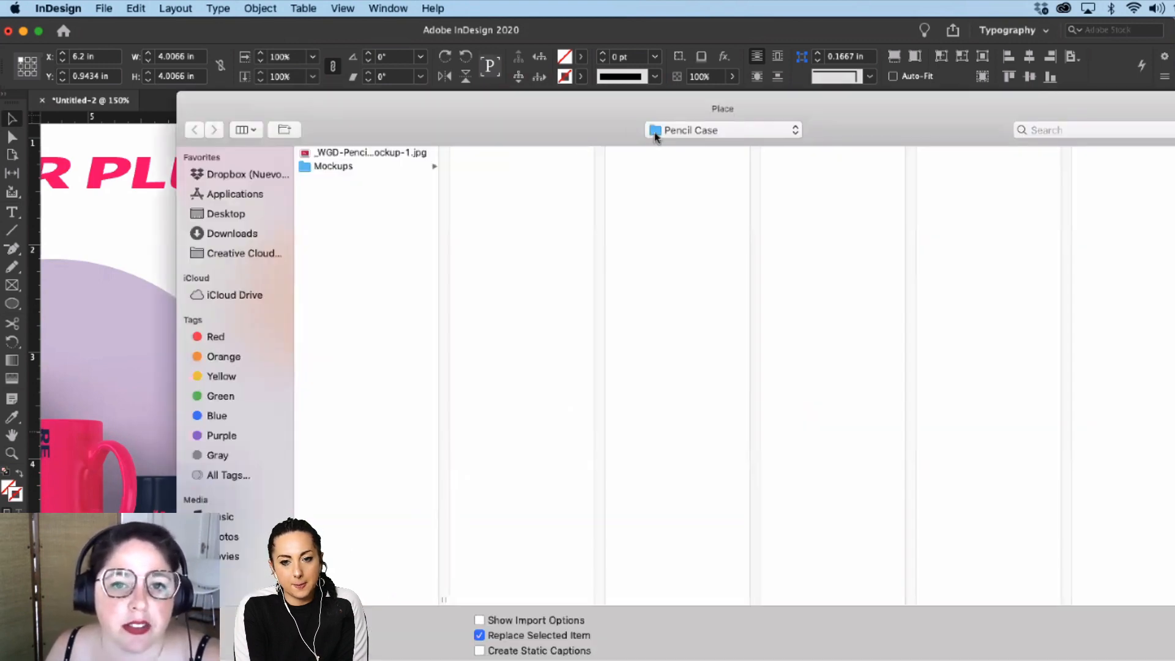
click(655, 133)
click(698, 147)
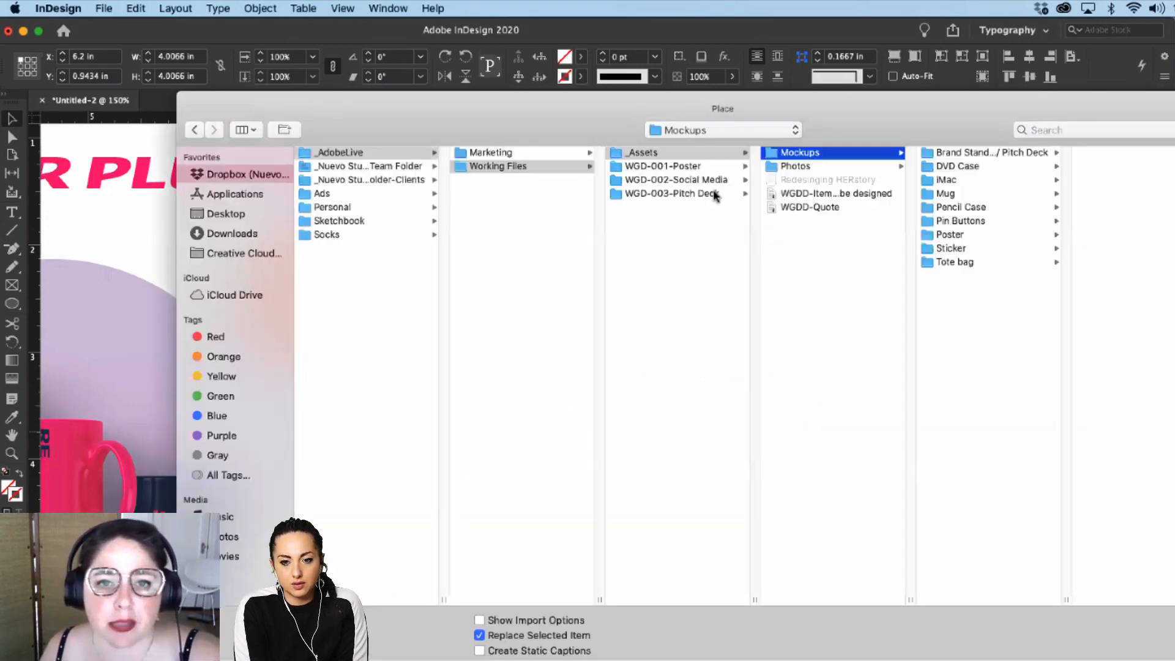
click(979, 235)
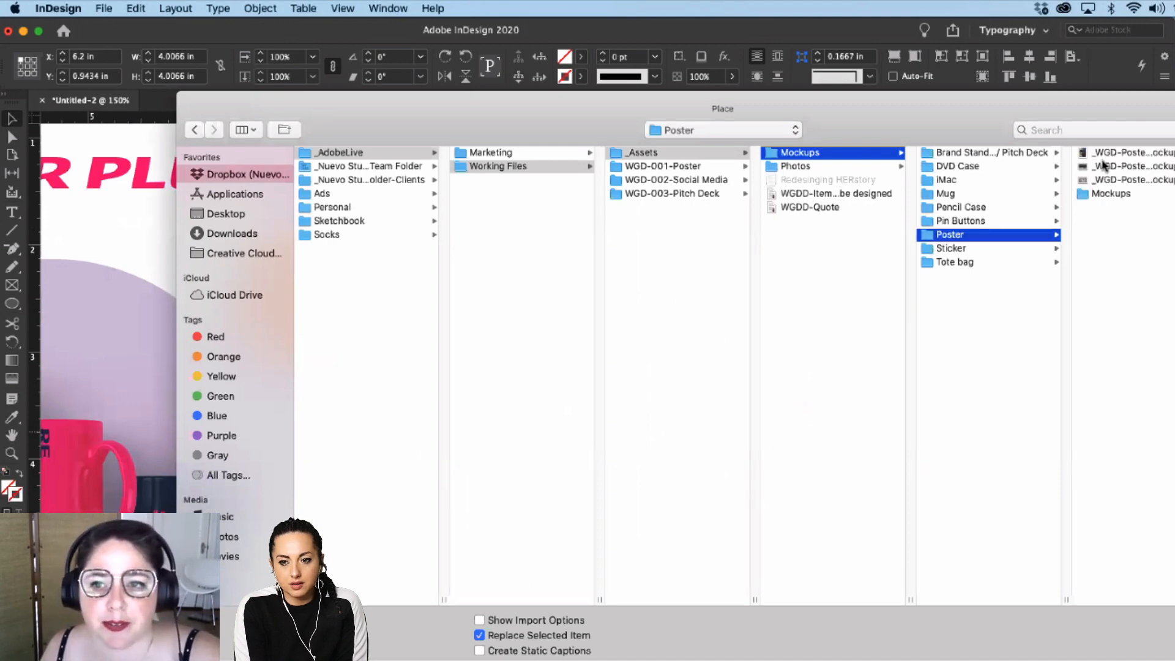
click(938, 249)
click(1095, 155)
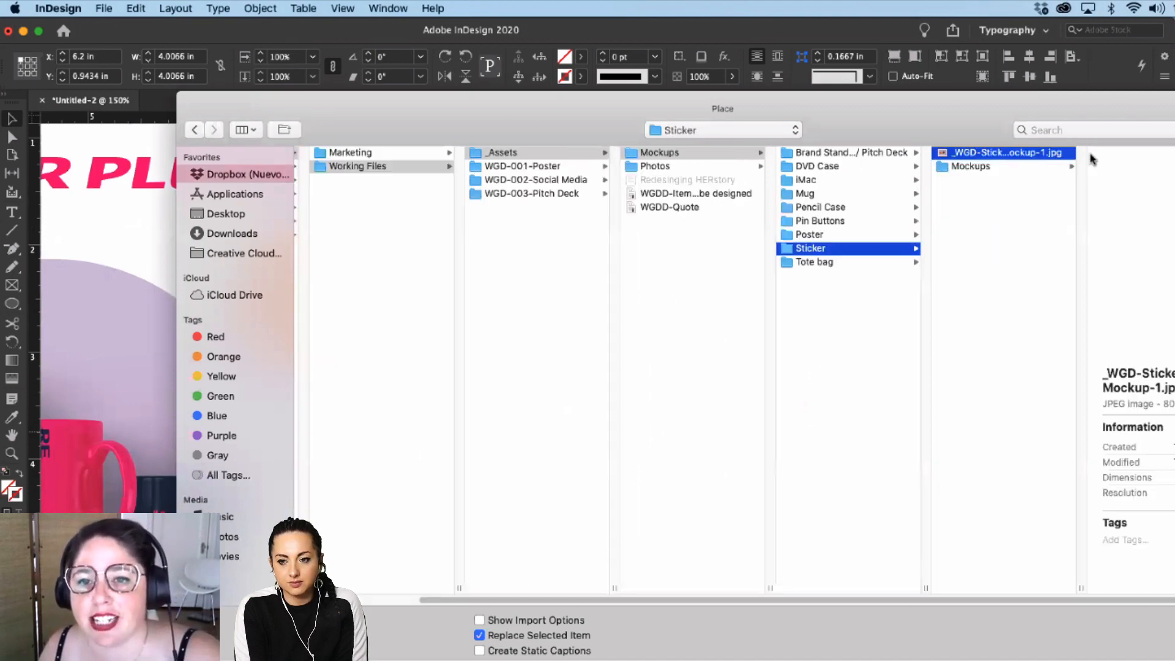
double_click(1089, 156)
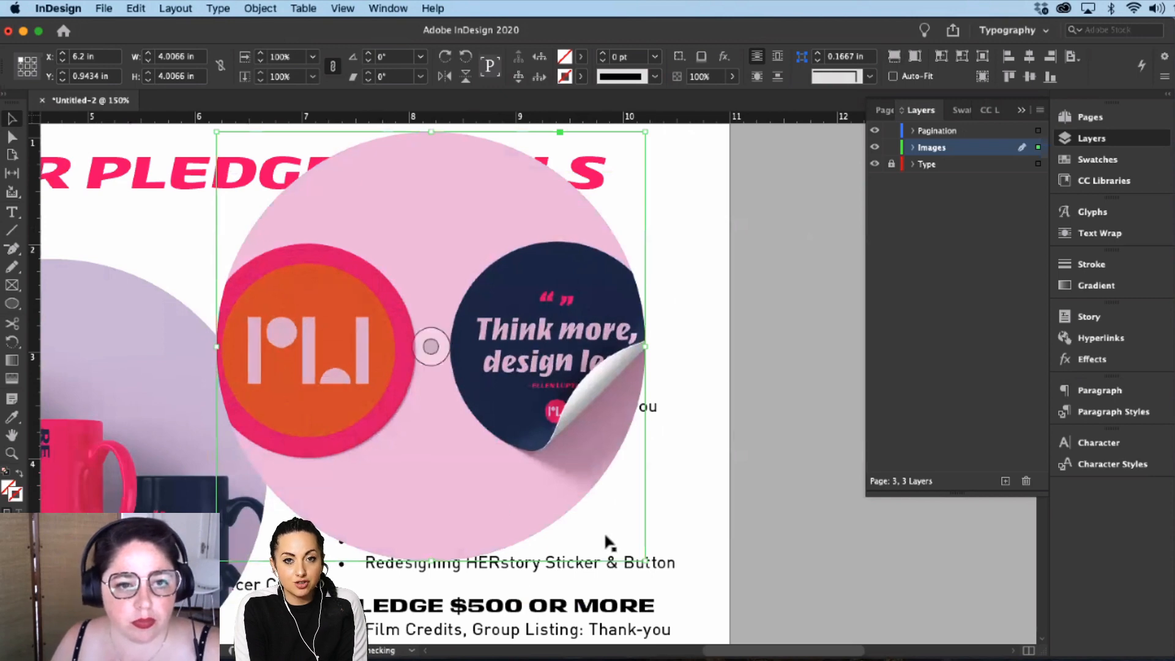
Step: Delete the circle with the sticker mockup that overlaps the $1,000 pledge and the page title
double_click(547, 498)
click(519, 508)
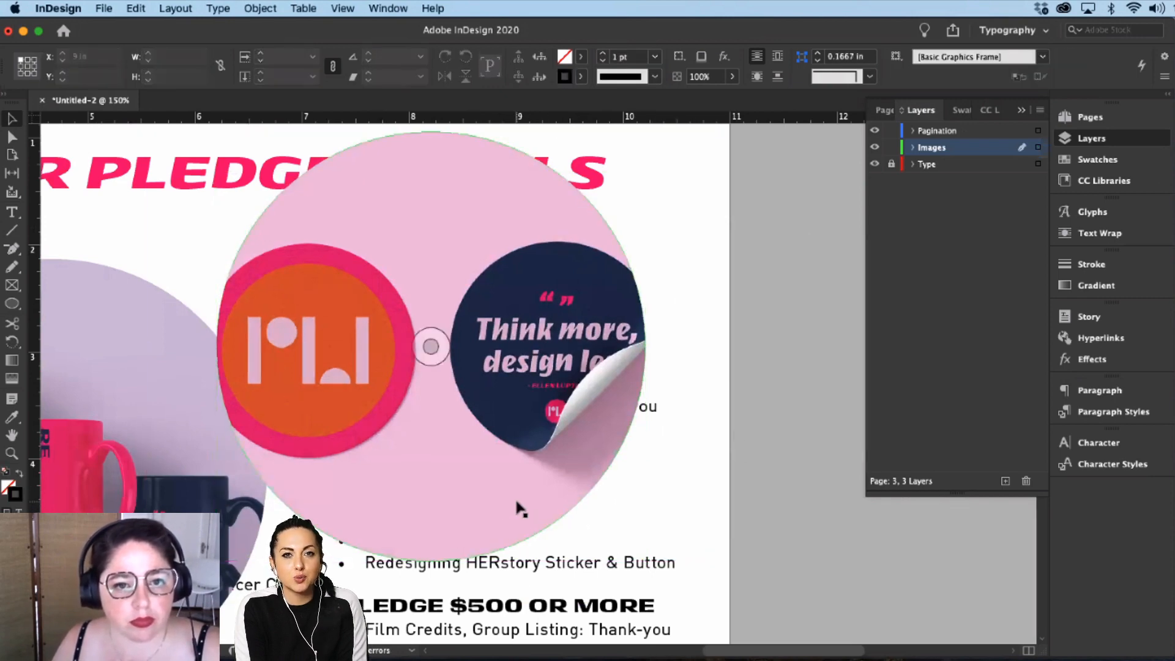
click(579, 499)
key(BackSpace)
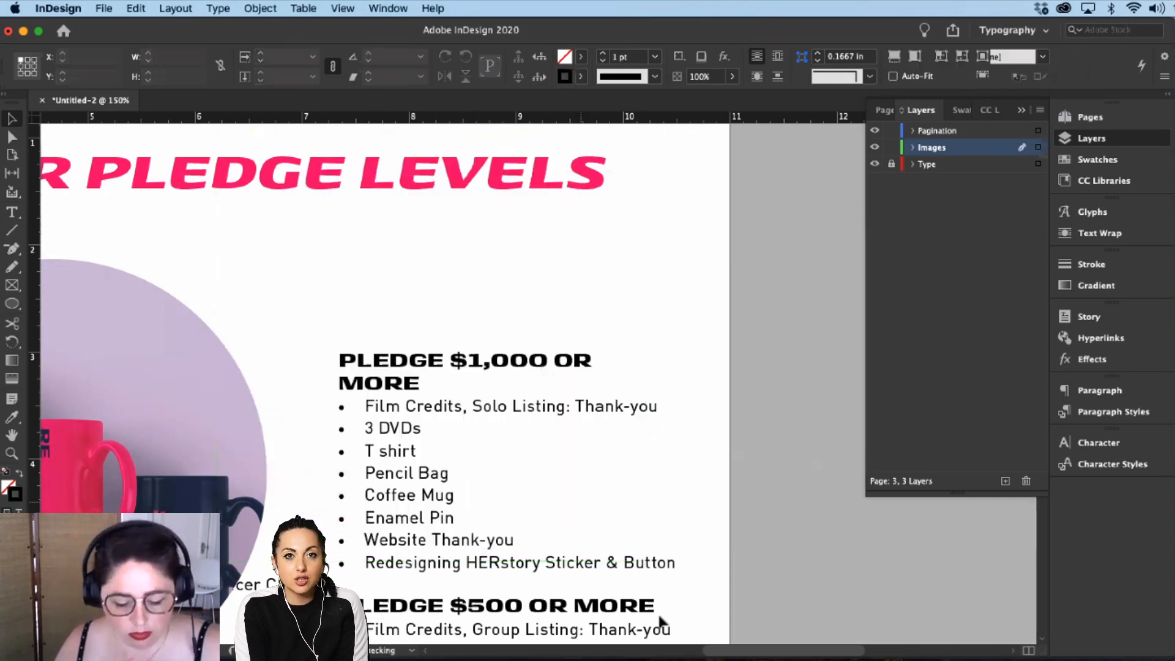
Step: Show the guides and draw a rectangular image frame at about X 5.56 in, Y 1.9 in, about 5.44 × 2.03 in, reaching the page's right edge
key(m)
drag(374, 358, 543, 432)
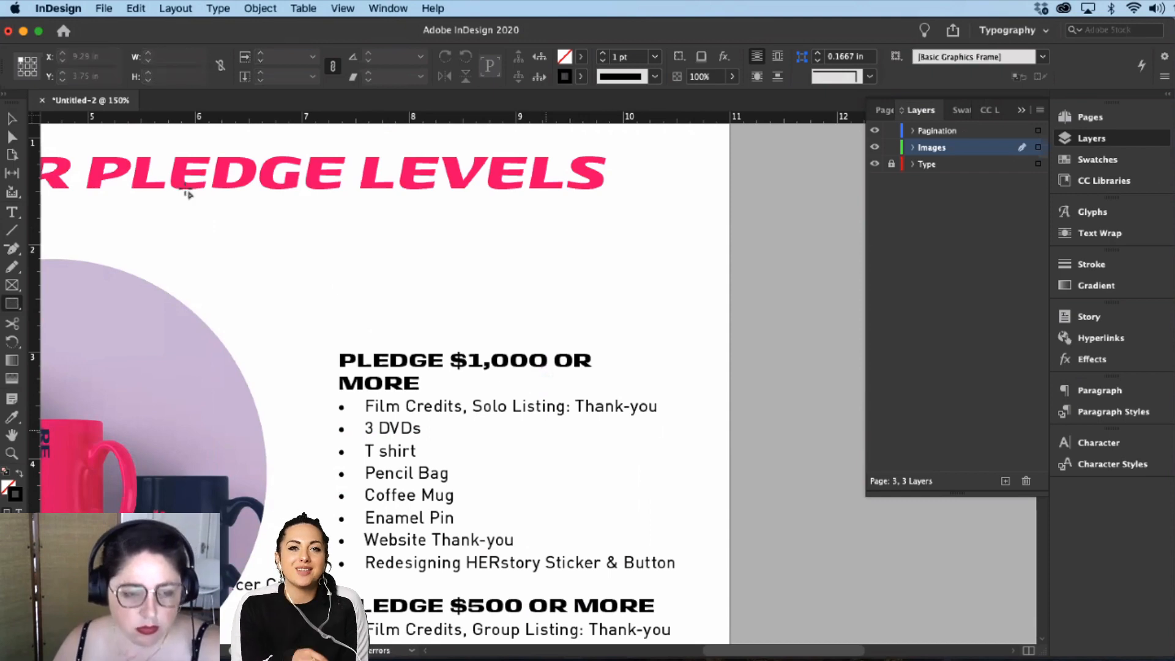
key(f)
key(super+semicolon)
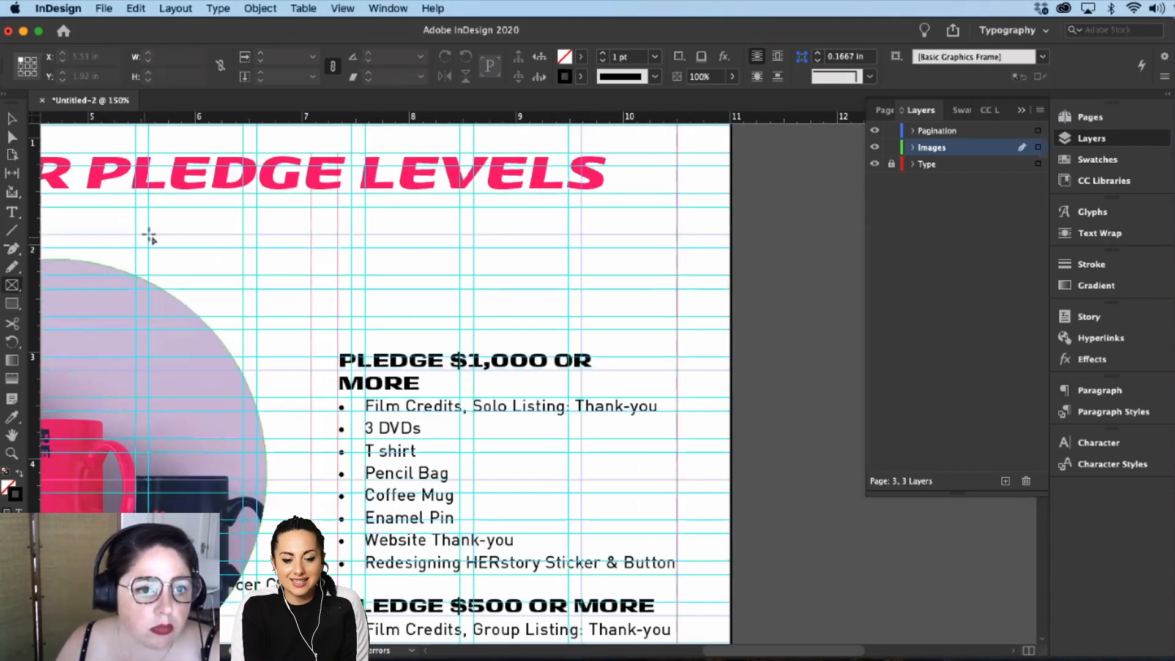
drag(150, 238, 731, 453)
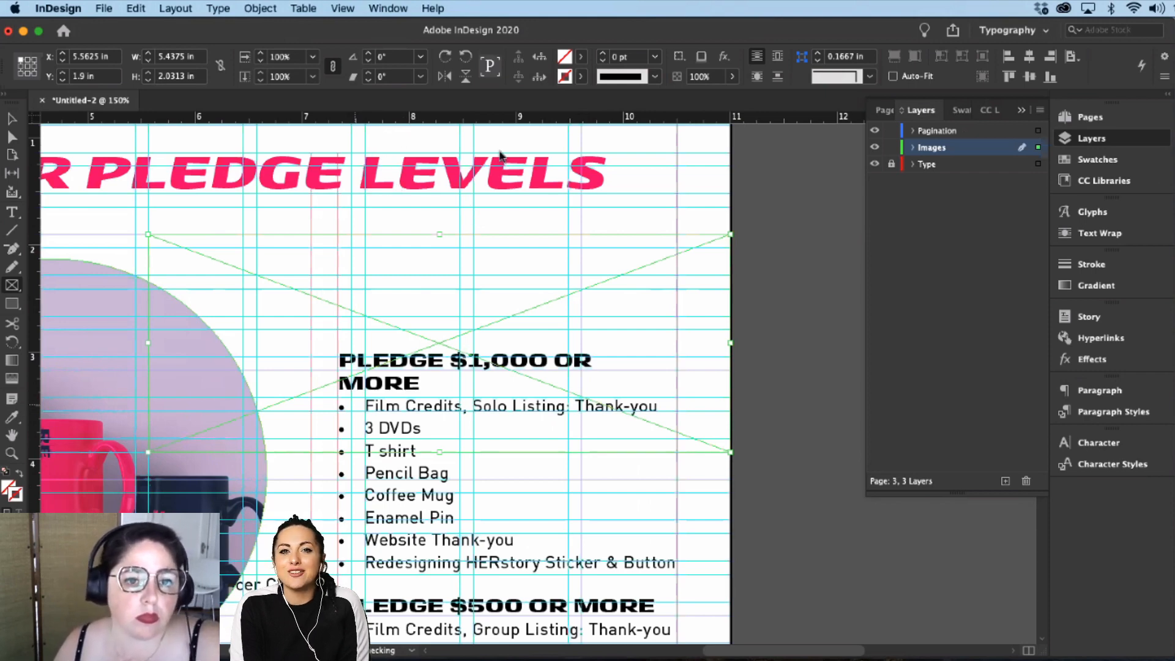
Step: Place _WGD-Sticker-Mockup-1.jpg in the new rectangular frame and fill the frame proportionally
key(super+d)
click(386, 153)
key(Return)
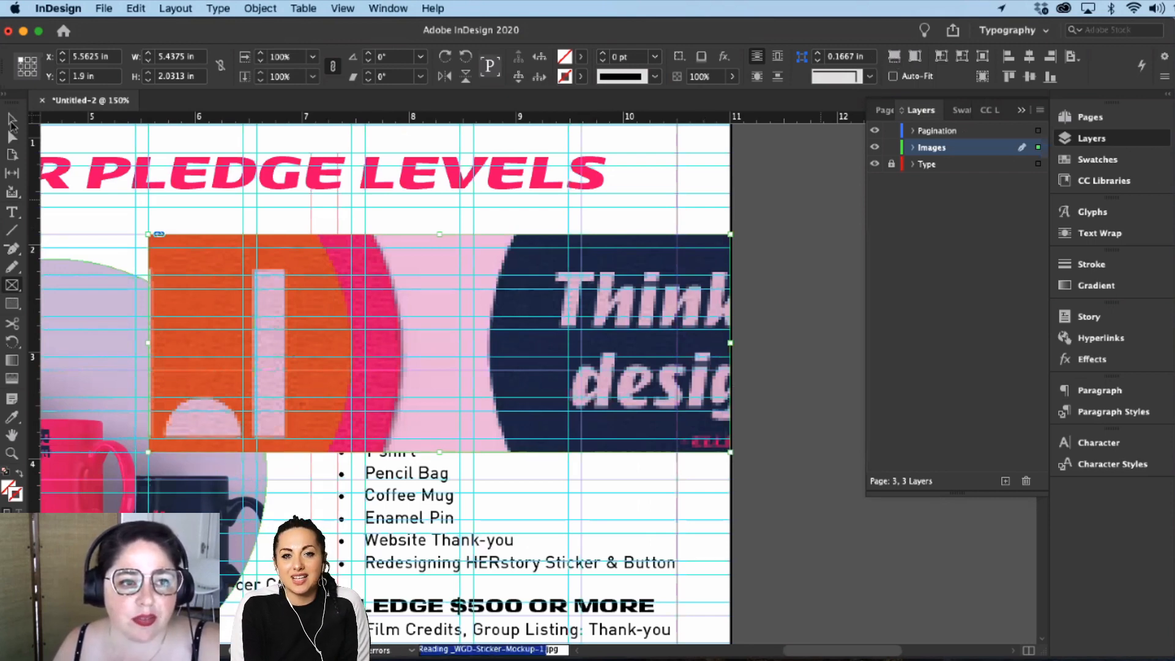
key(super+alt+shift+c)
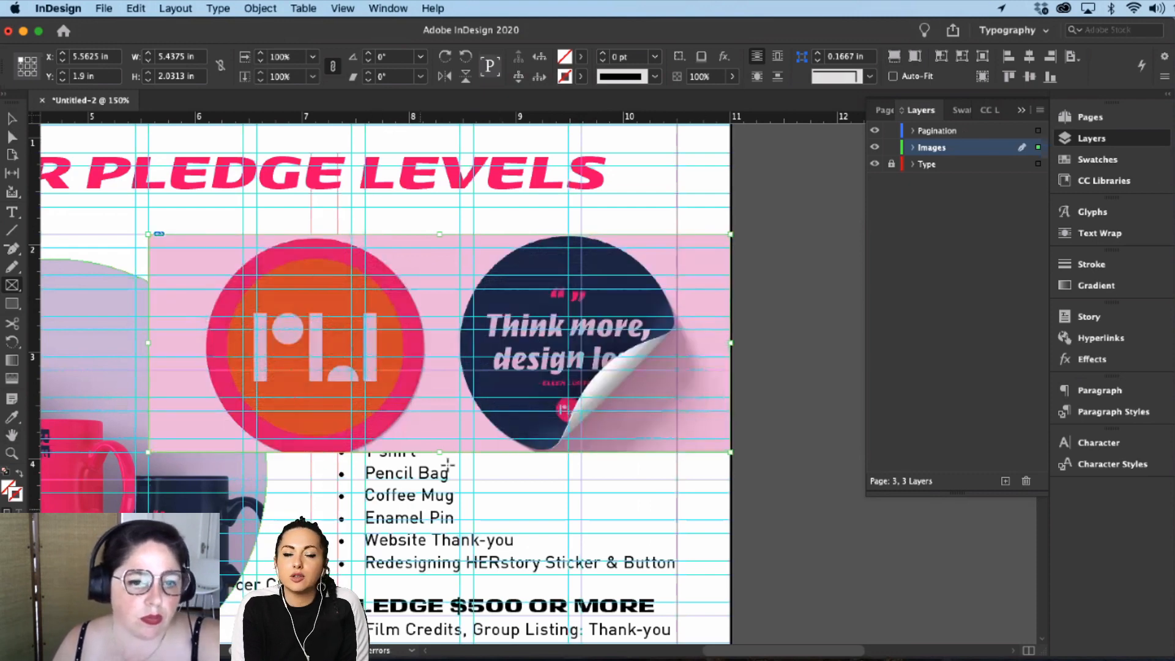
Step: Extend the sticker frame's bottom edge downward to a height of about 2.29 in
key(b)
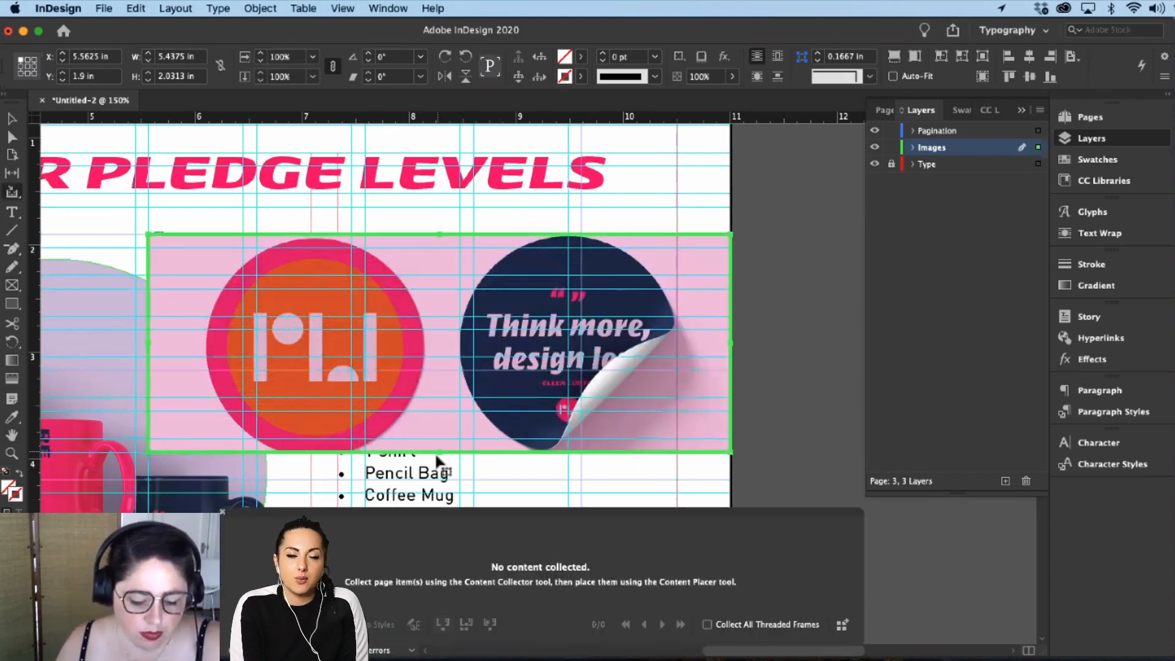
key(v)
drag(438, 453, 438, 481)
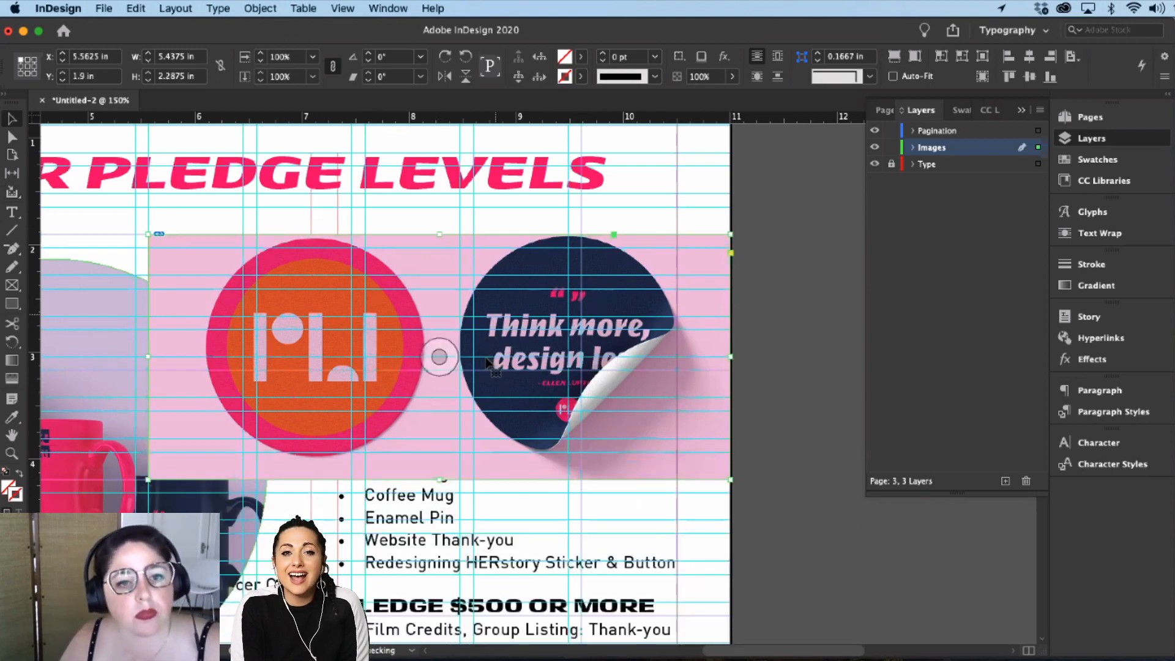
Step: Nudge the sticker image vertically inside its frame to about Y -0.9 in so both stickers sit centred in the band
double_click(486, 358)
key(shift+Down)
key(shift+Down)
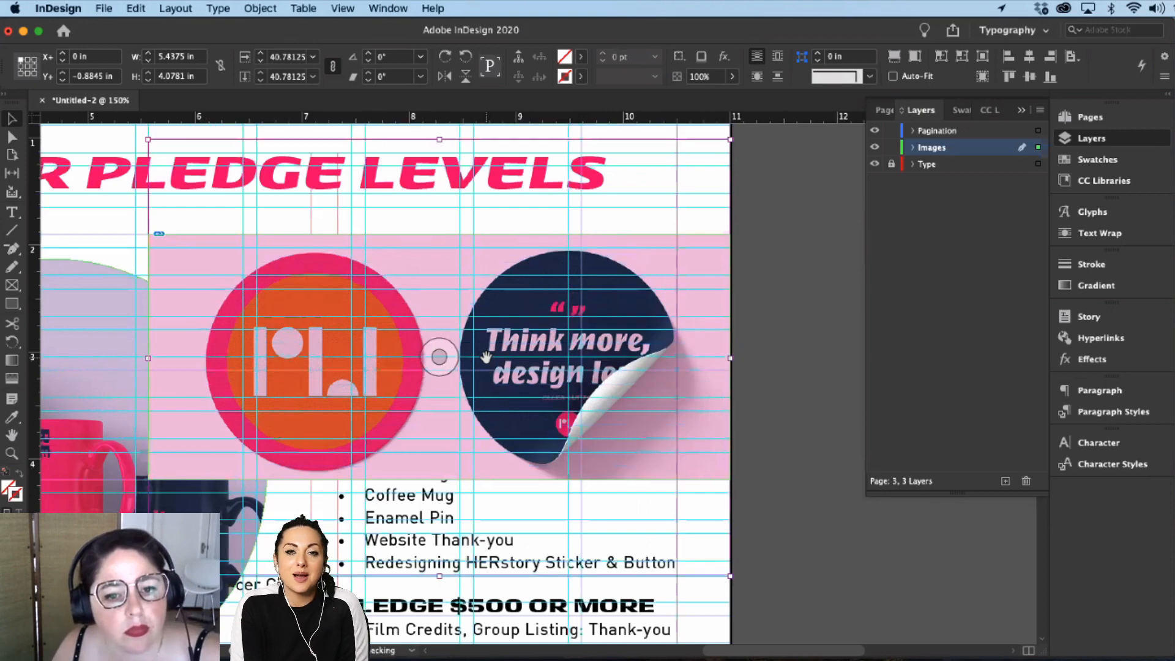
key(shift+Up)
key(shift+Up)
key(shift+Up)
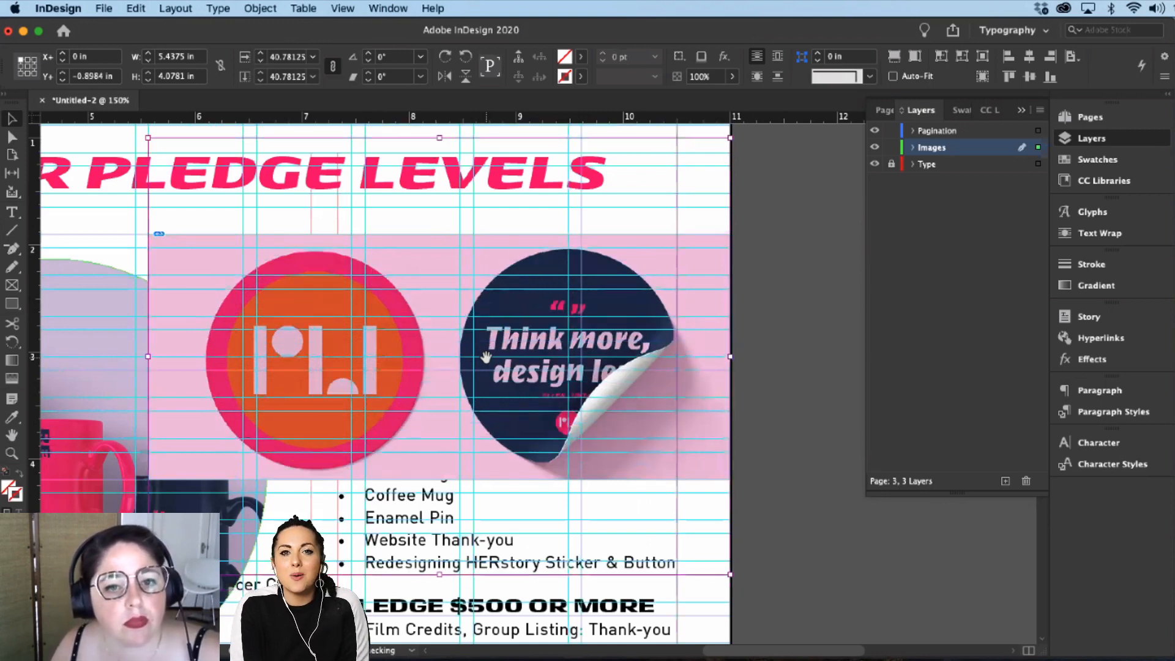
key(Down)
key(Down)
key(Down)
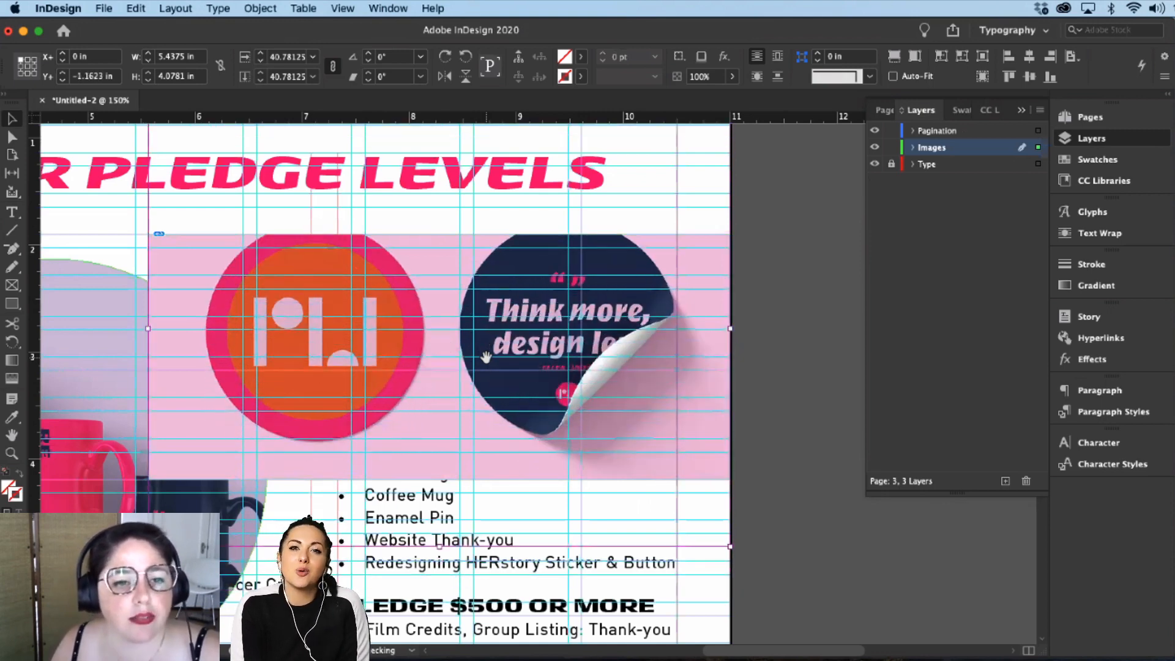
key(shift+Down)
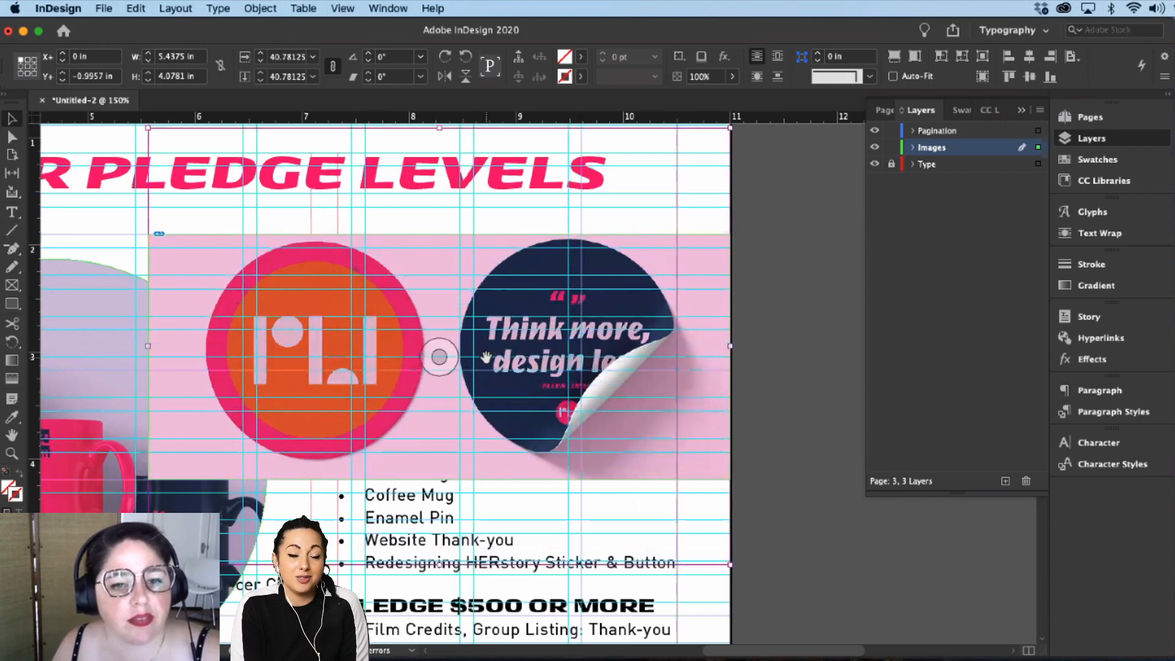
key(Down)
key(Down)
key(Down)
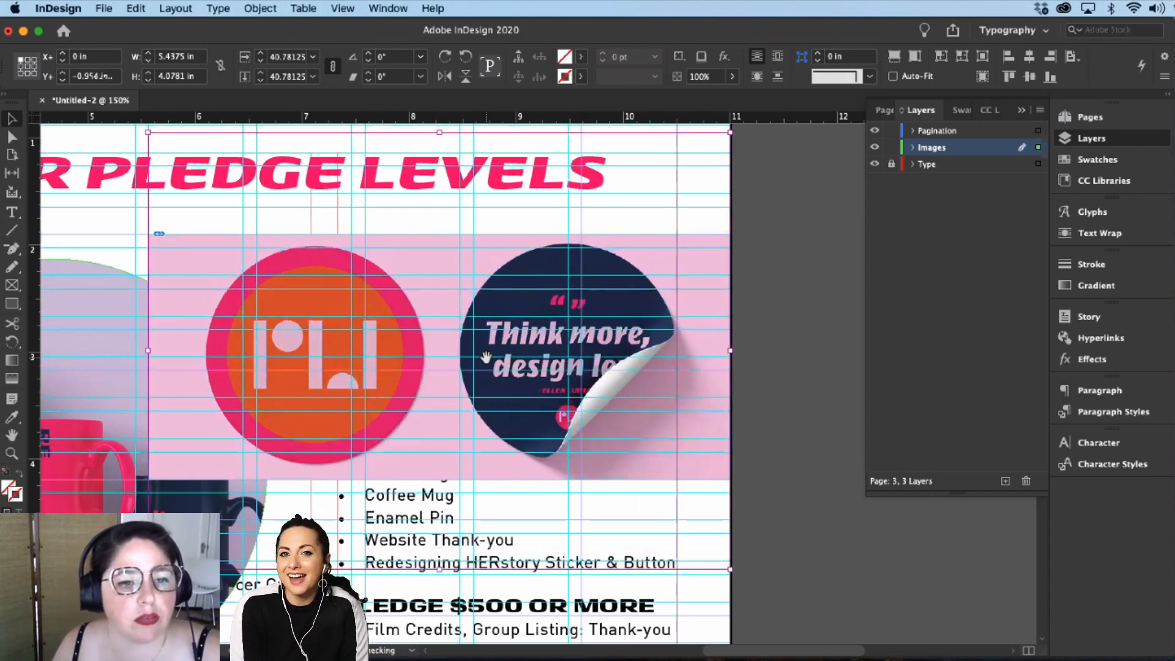
key(Down)
key(Down)
key(Down)
key(Down)
key(Down)
key(Down)
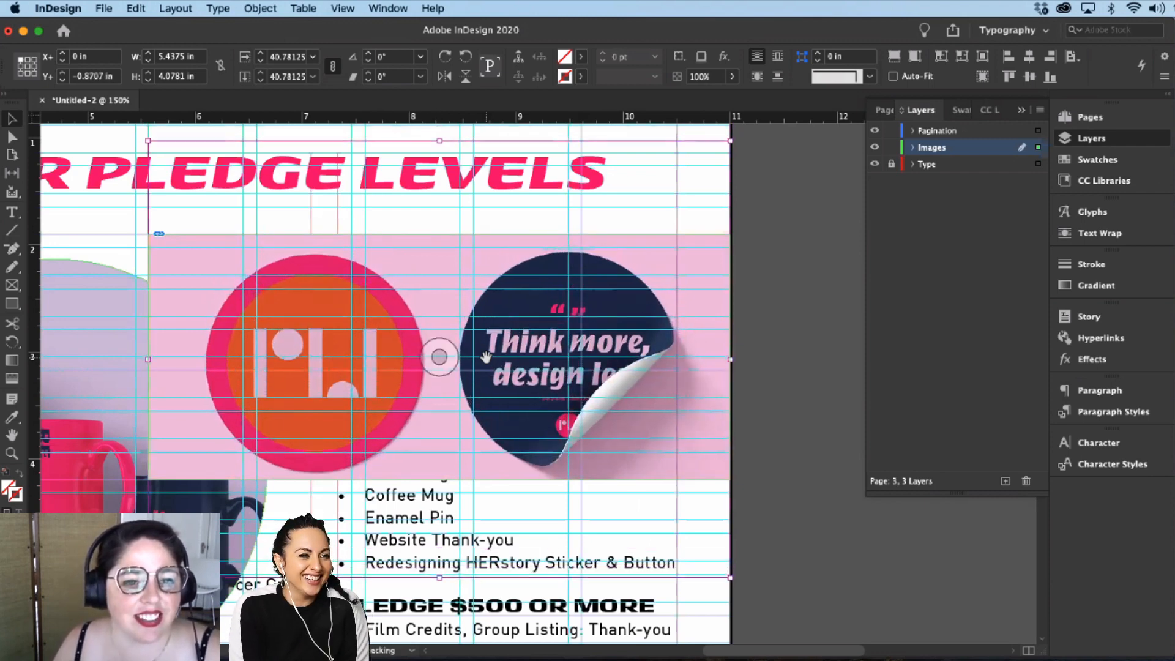
key(Up)
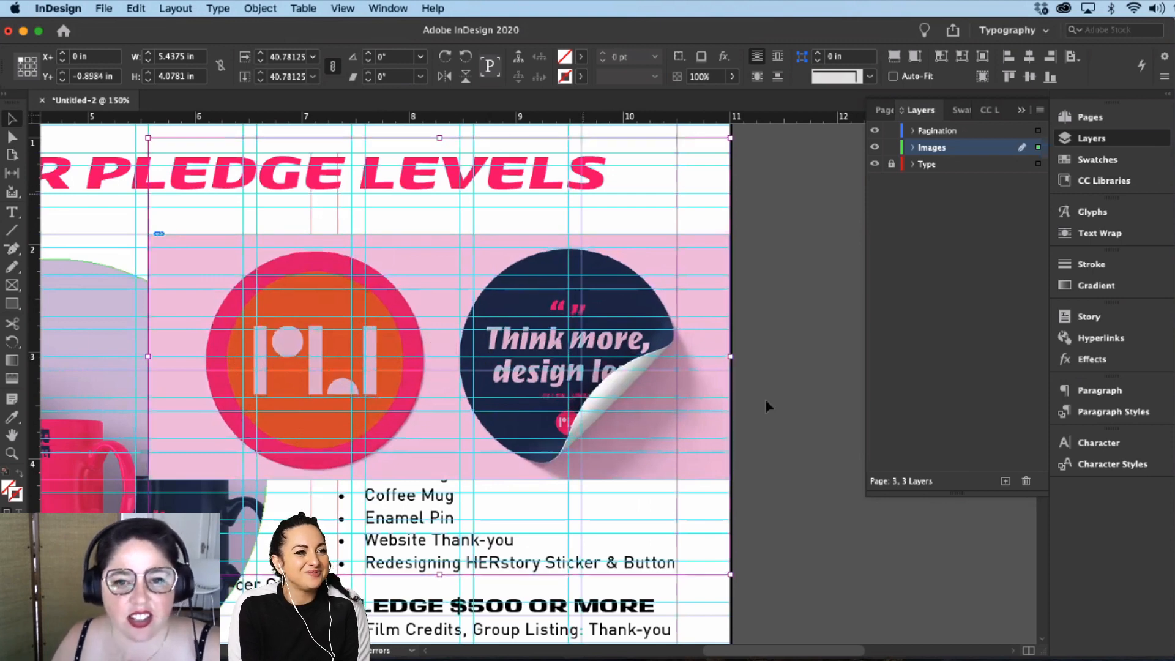
click(832, 391)
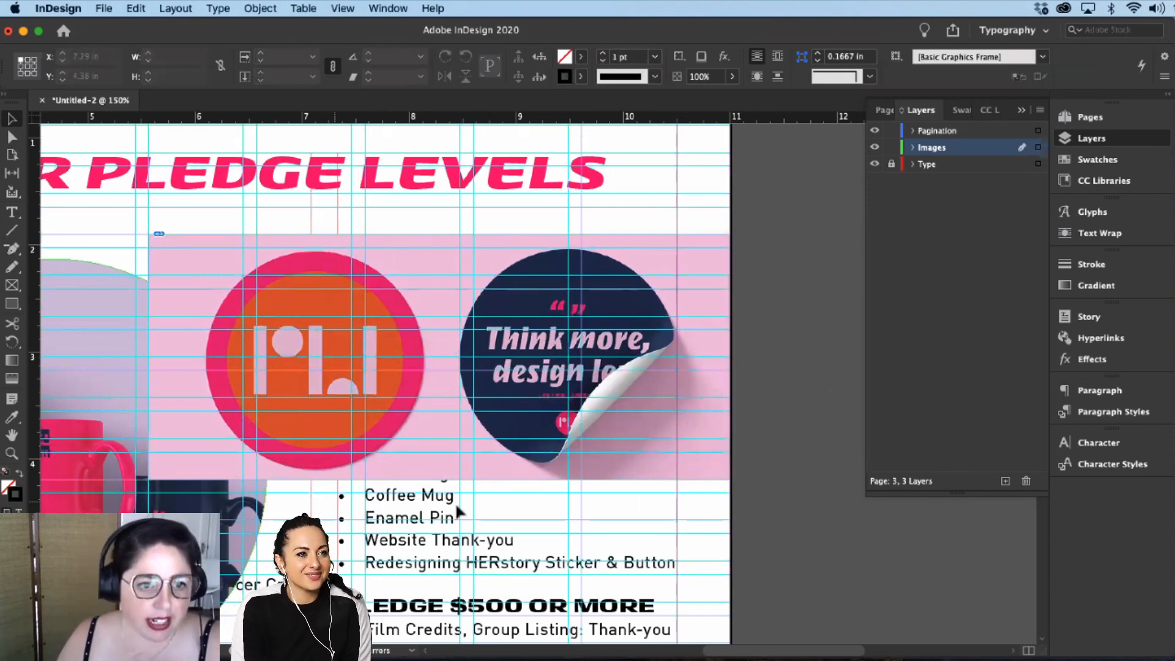
Step: Move the sticker frame down to Y 5.5 in over the $500 pledge and bring the mug and pencil case circles in front of it
key(w)
key(super+1)
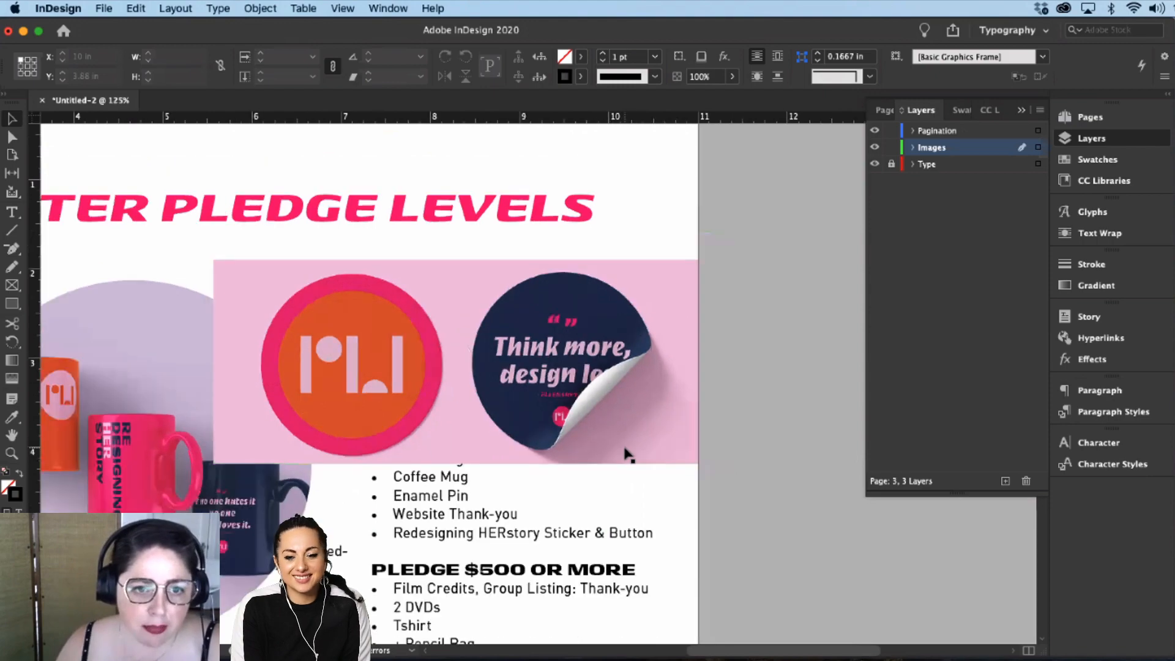
scroll(617, 382, left, 5)
scroll(617, 382, down, 3)
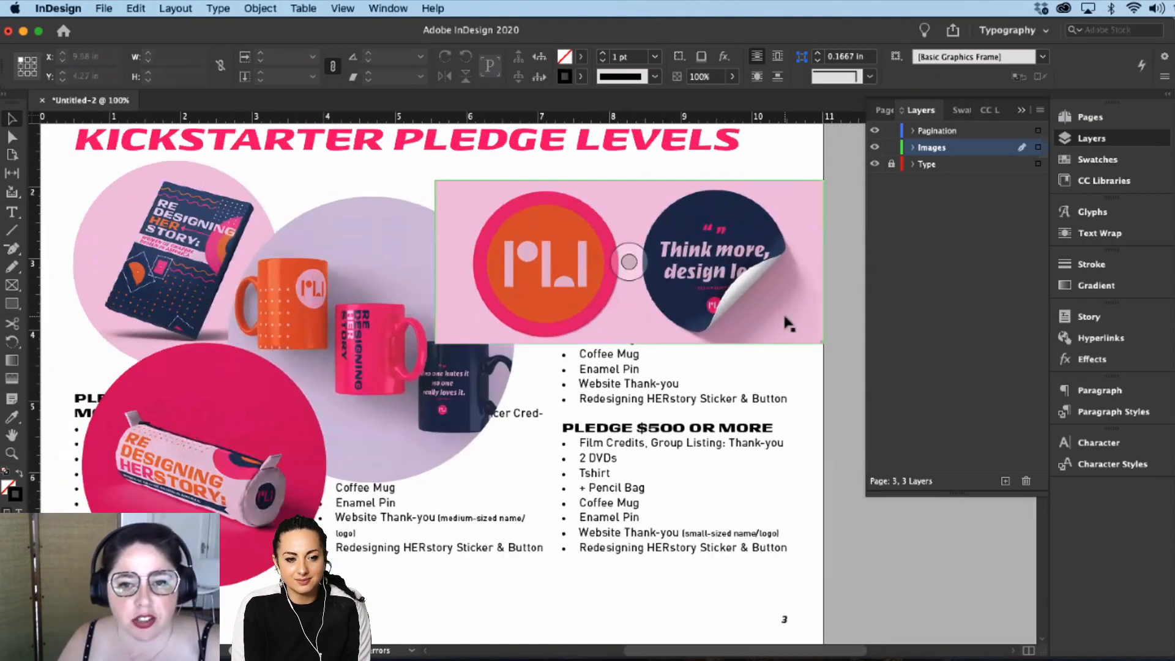
drag(787, 318, 789, 566)
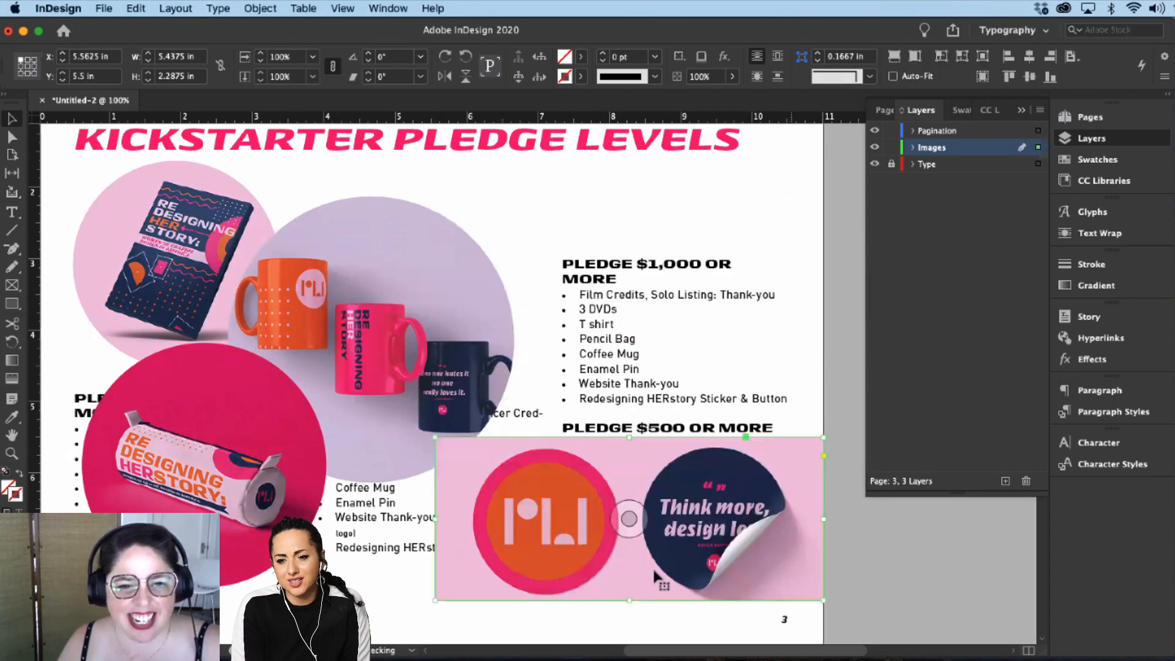
click(421, 434)
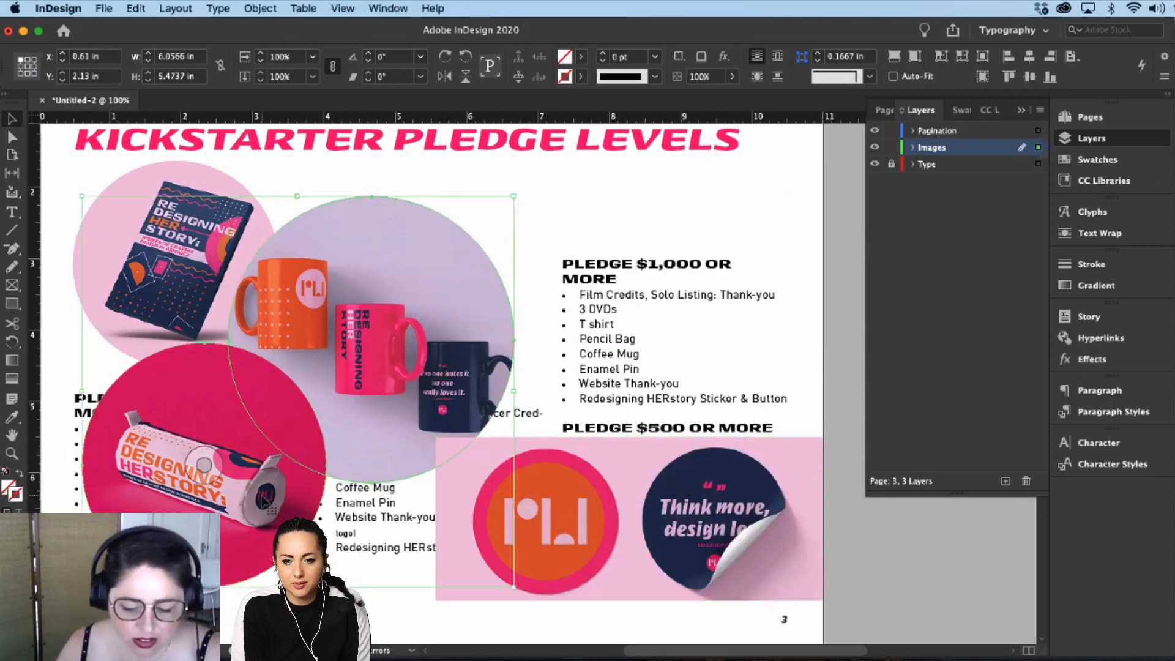
click(840, 564)
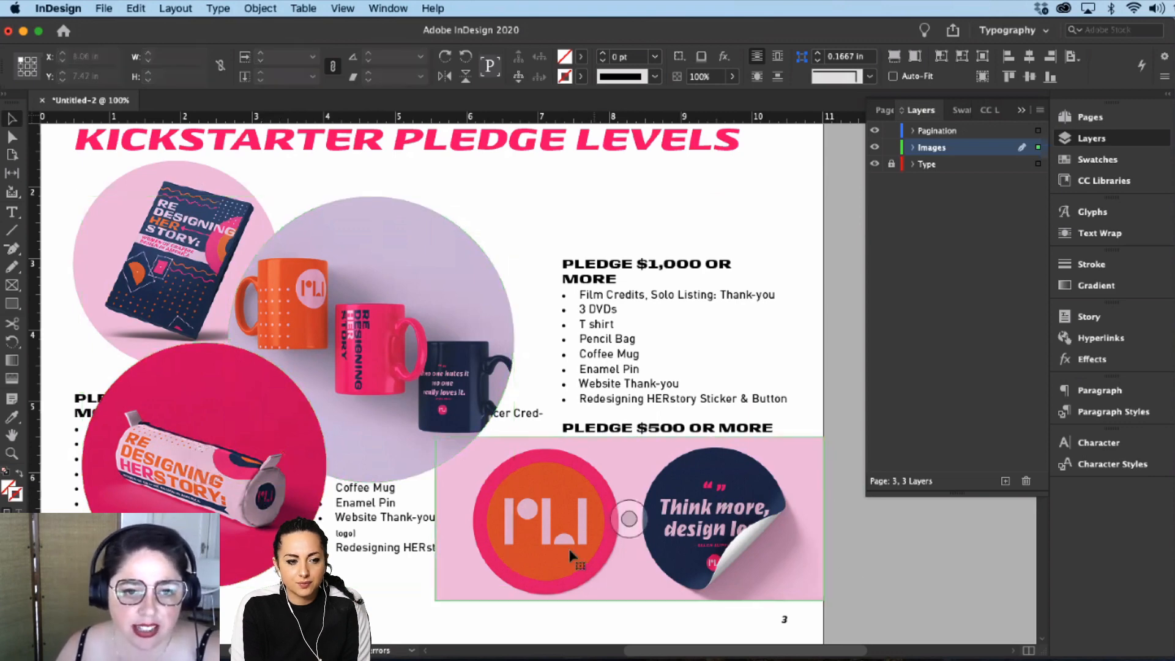
Step: Try to widen the sticker frame leftward to about X 2.25 in, W 8.75 in
click(572, 557)
drag(435, 519, 226, 520)
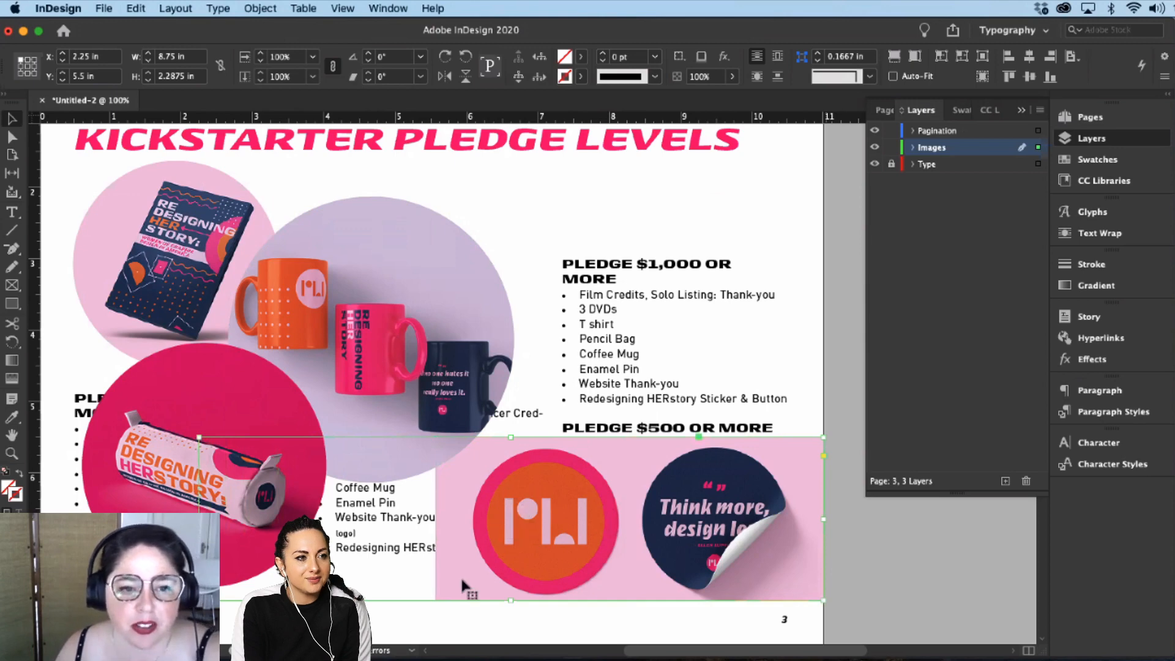
click(623, 557)
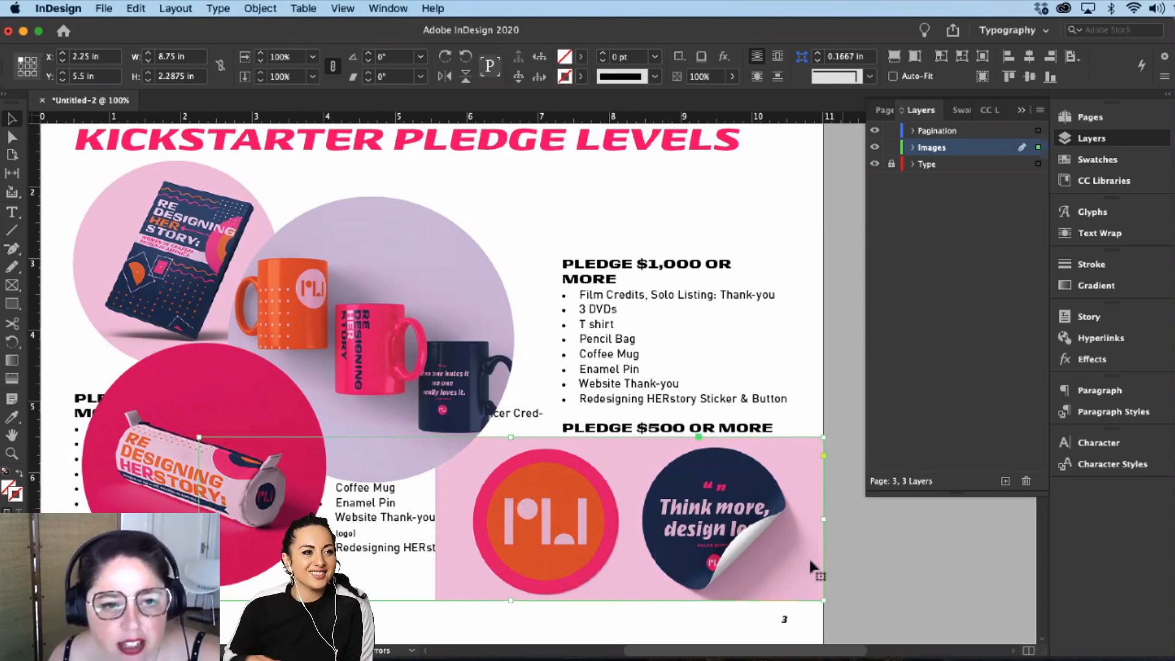
click(869, 582)
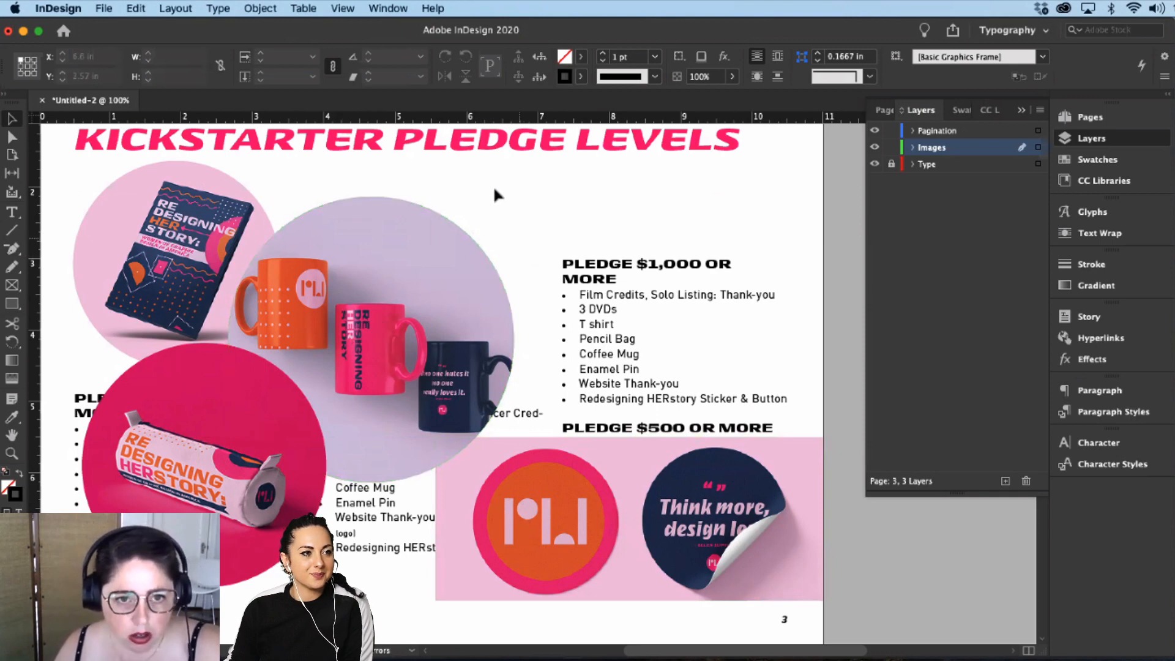
Step: Duplicate the sticker frame upward to about Y 2.41 in and replace the copy's image with _WGD-Totebag-Mockup-1.jpg from Mockups > Tote bag
drag(651, 530, 680, 308)
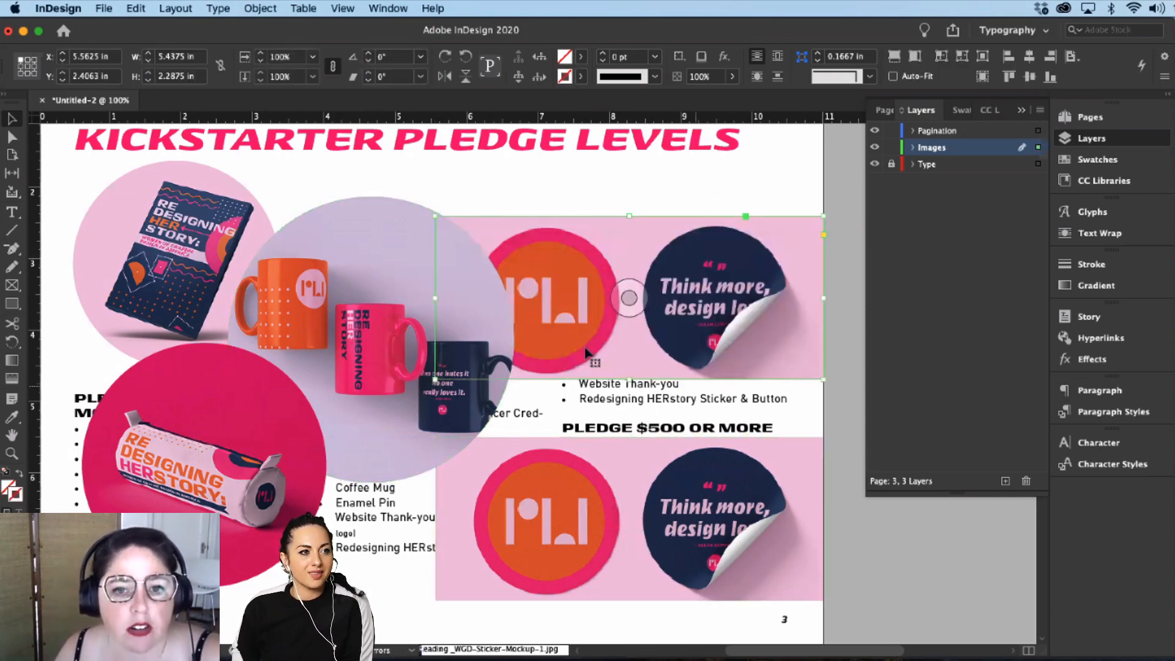
key(super+d)
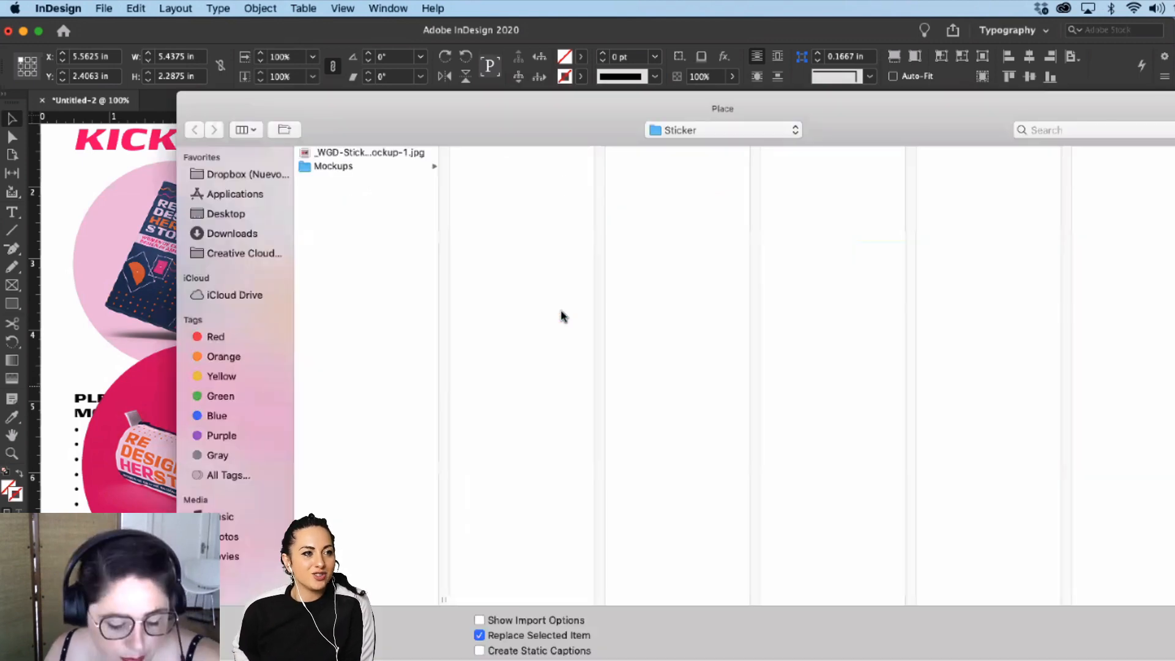
click(713, 137)
click(685, 147)
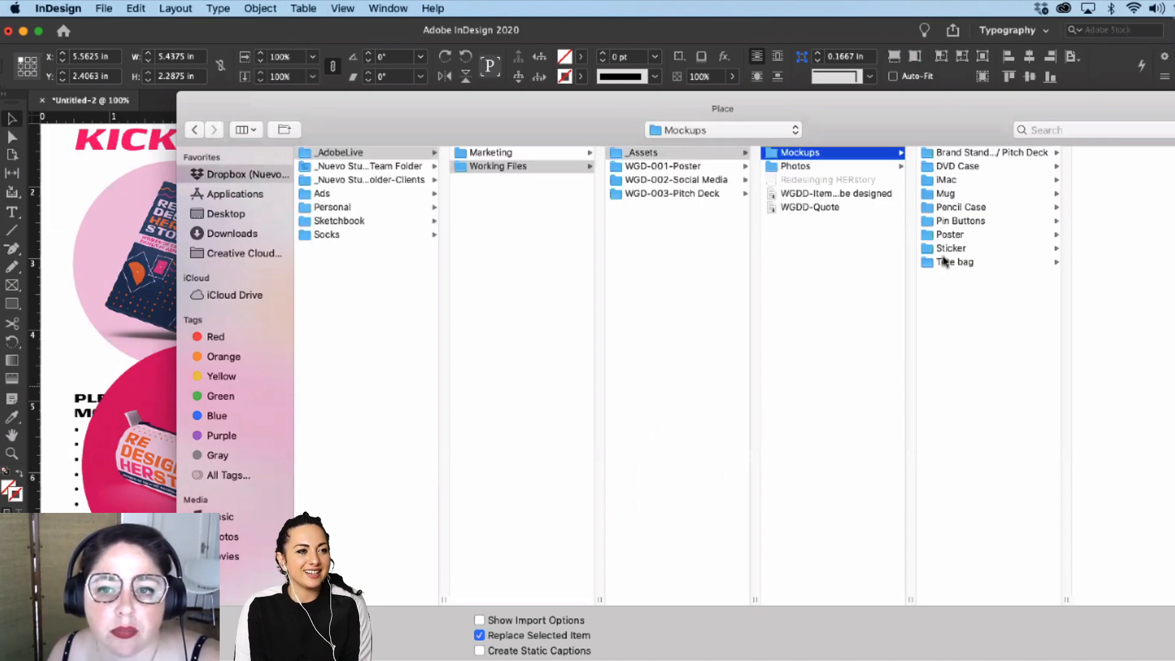
click(955, 262)
click(1120, 149)
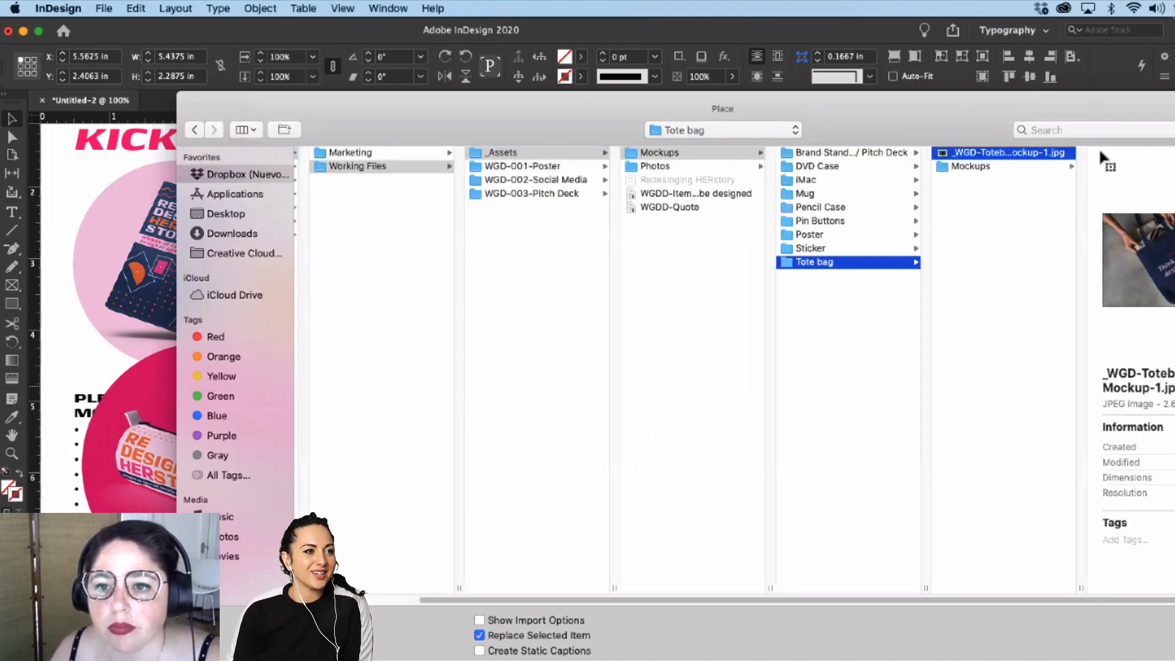
double_click(1100, 148)
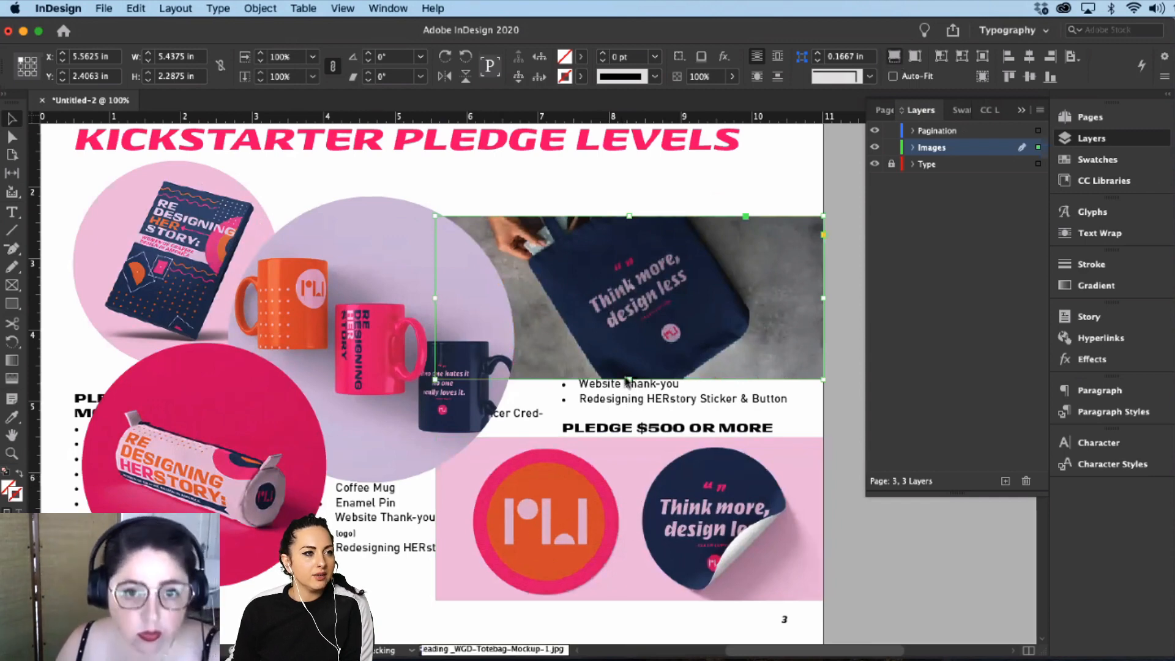
Step: Resize the tote bag frame to about 3.94 by 3.16 in and shift the image inside it so the bag is fully framed
drag(629, 380, 629, 442)
drag(435, 334, 542, 332)
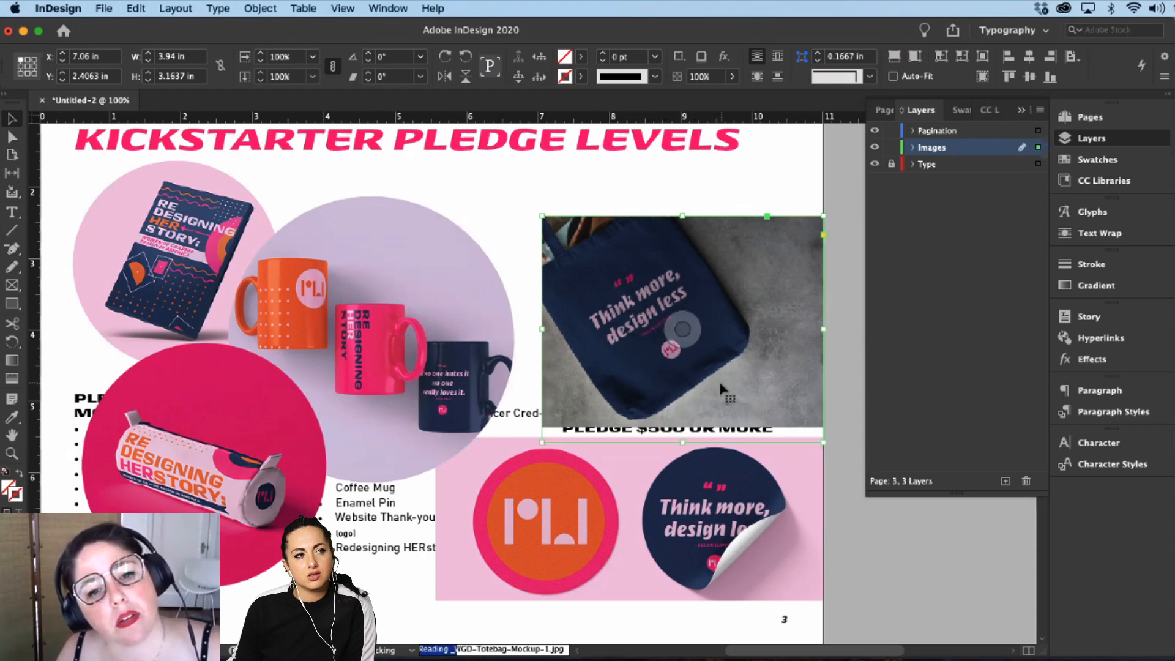
click(700, 375)
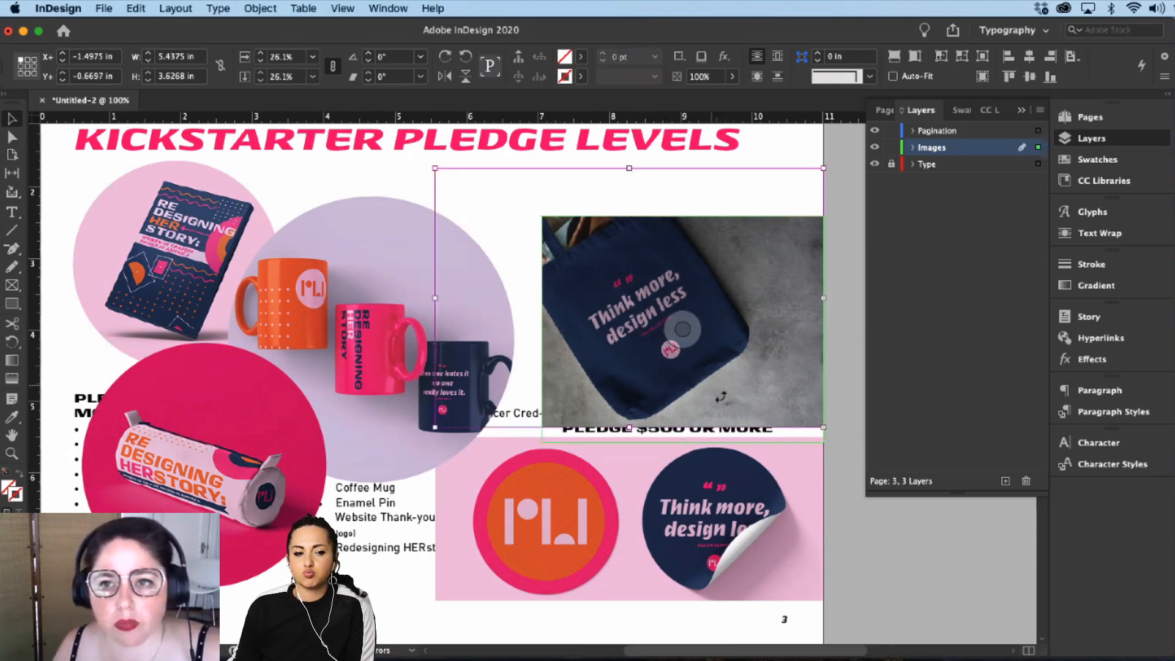
drag(691, 369, 743, 399)
click(873, 600)
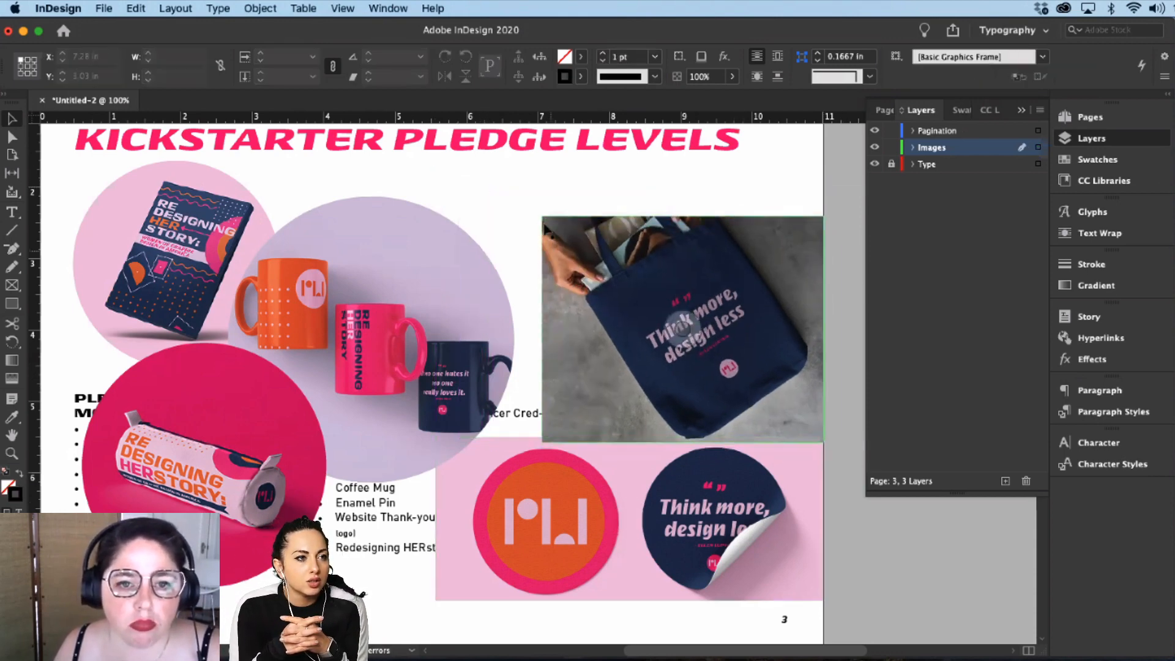
Step: Reduce the tote bag frame to about 3.78 by 2.96 in and place it at about X 7.22 in, Y 2.19 in
mouse_move(541, 218)
mouse_down()
mouse_move(551, 257)
mouse_move(553, 231)
mouse_up()
click(689, 336)
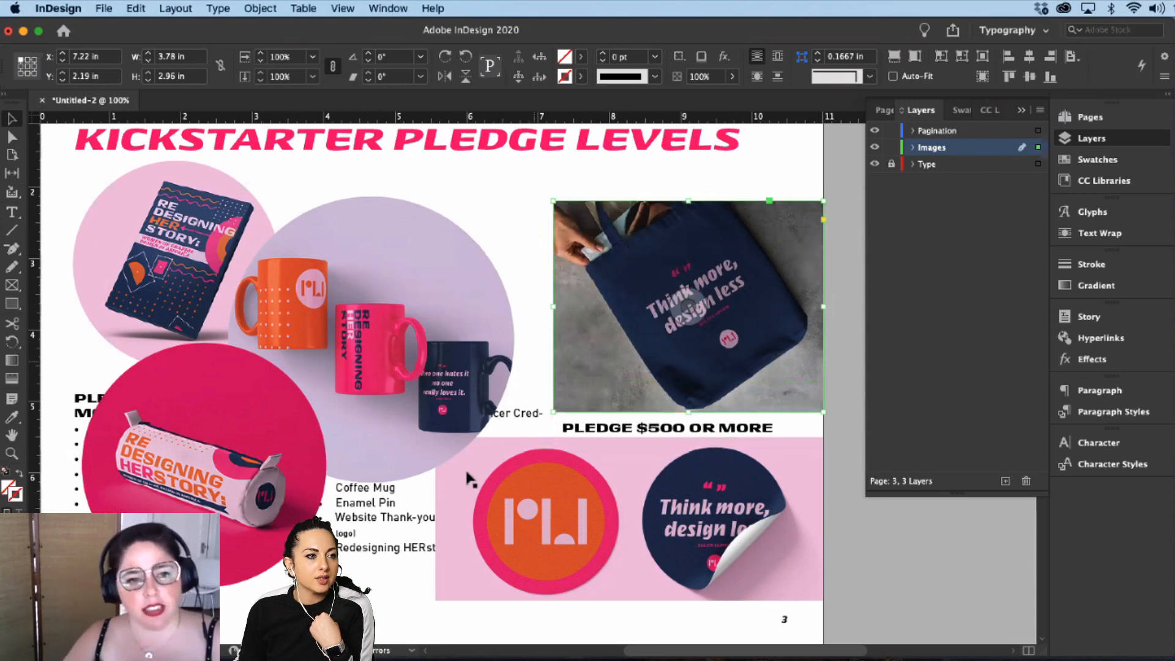
click(372, 524)
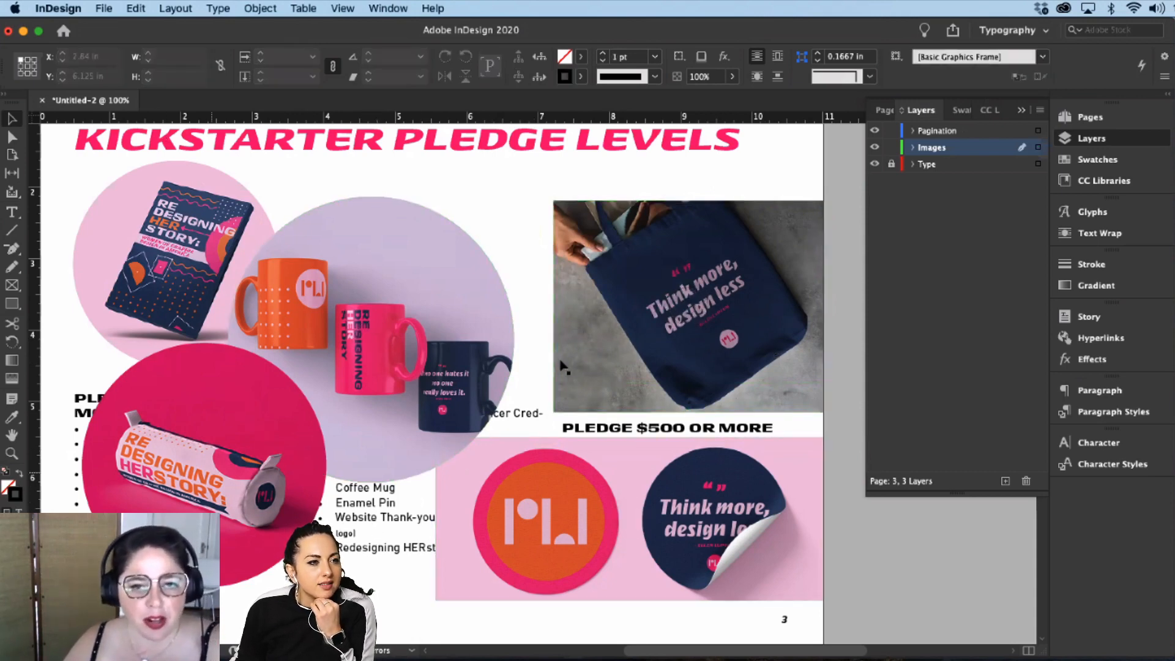
Step: Move the tote bag frame up to Y 1.9 in and fit it between the third column's edge and the page edge, about 3.66 in wide
drag(799, 369, 843, 353)
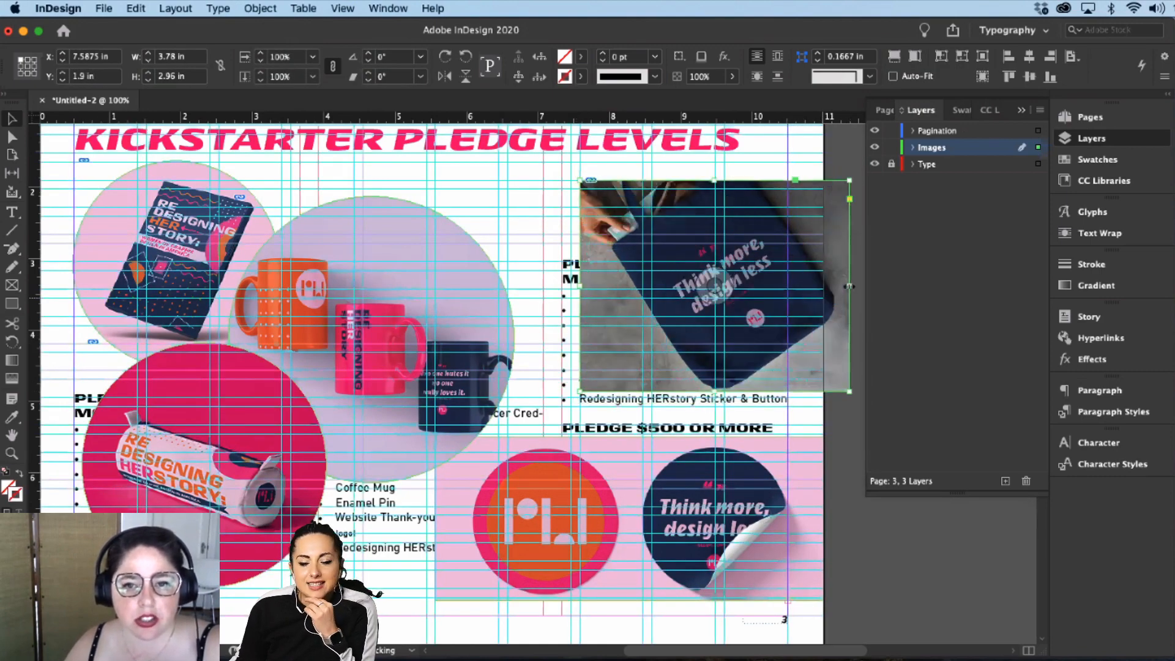
drag(849, 286, 823, 294)
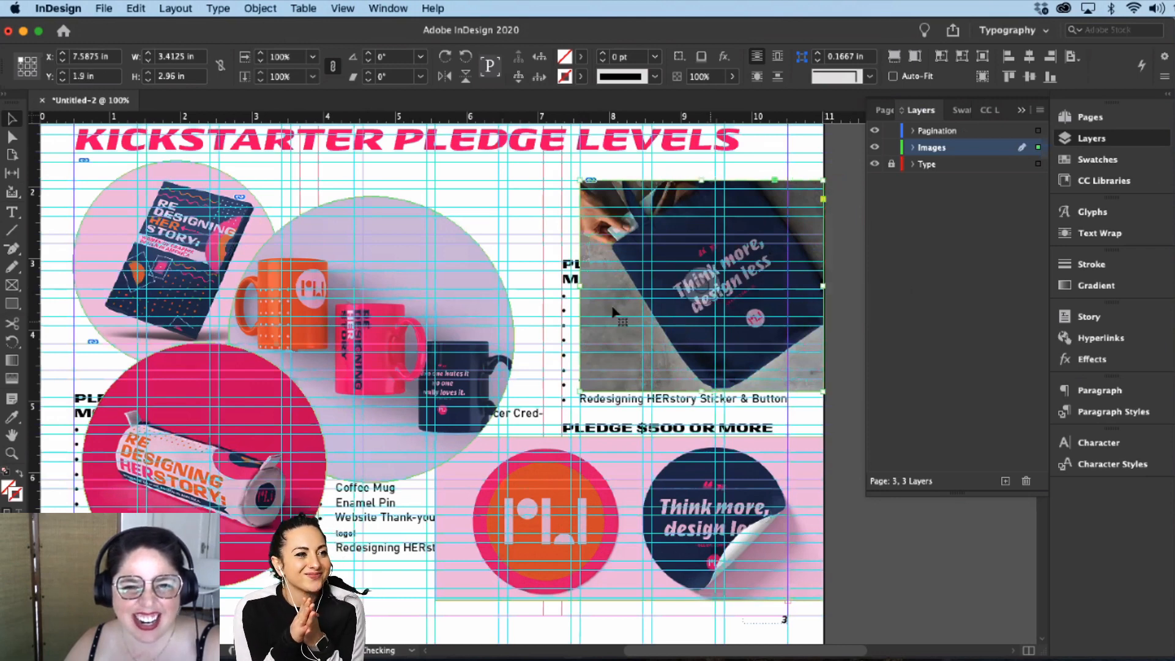
click(565, 289)
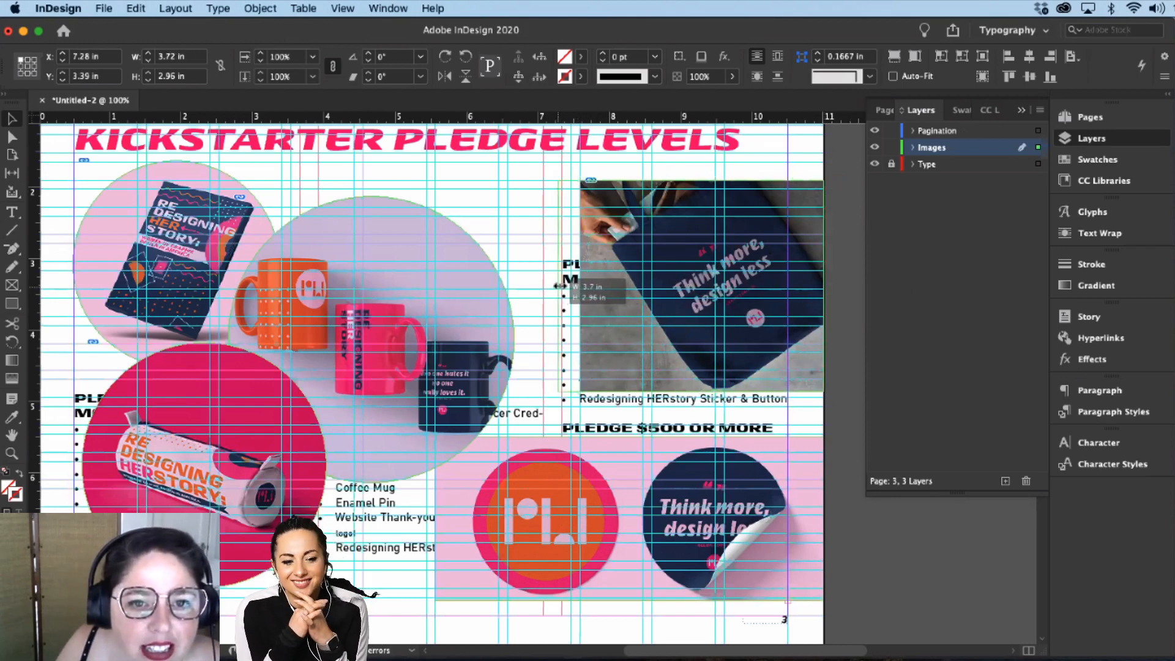
key(super+shift+bracketleft)
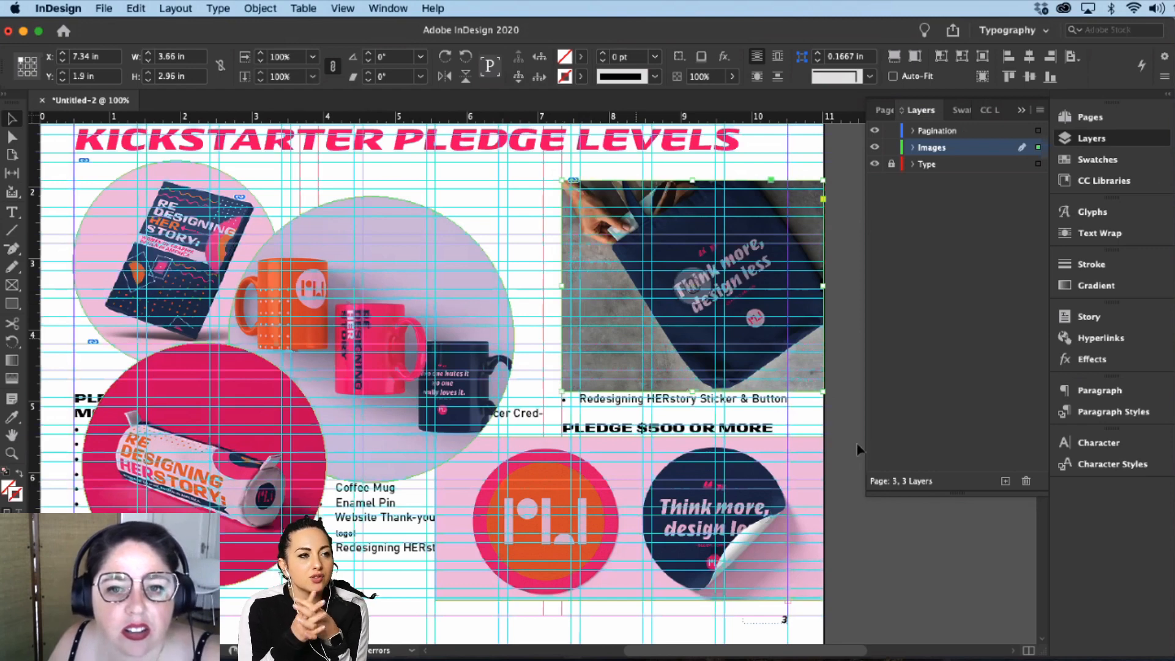
key(w)
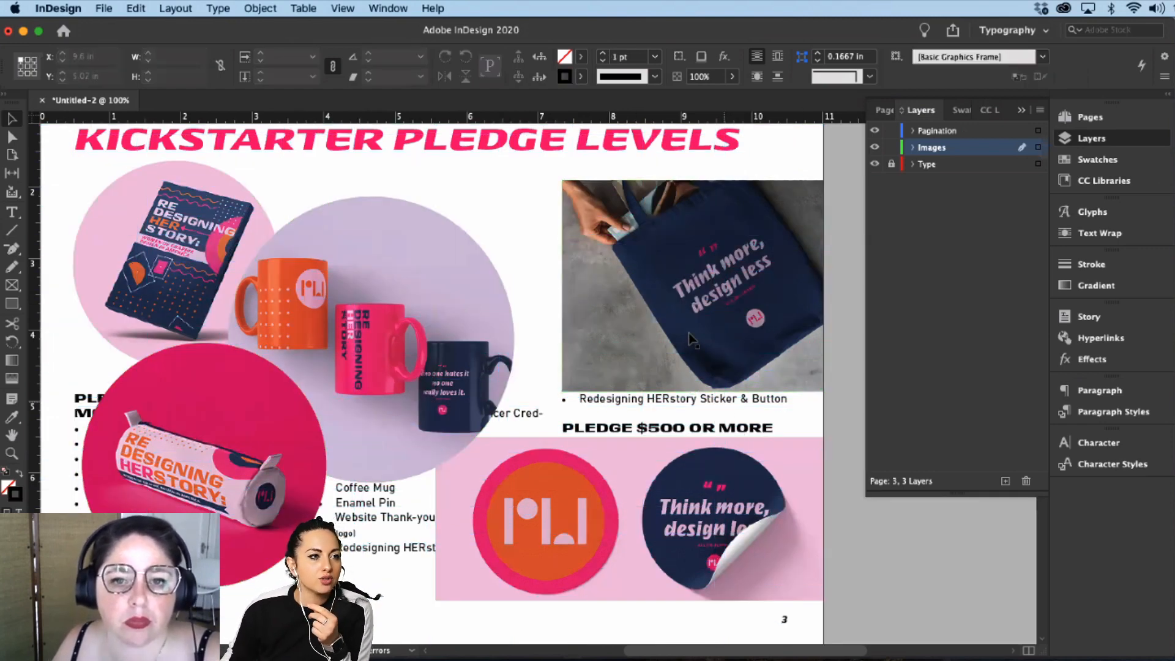
Step: Wrap the pledge text around the tote bag image's object shape
click(695, 344)
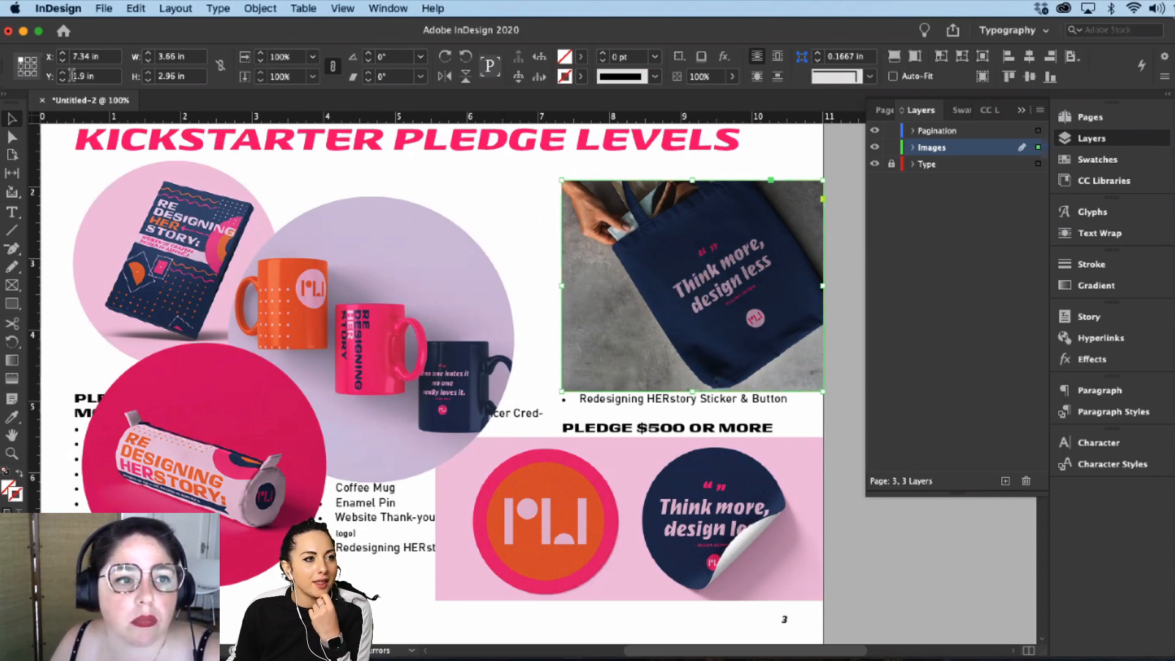
click(757, 77)
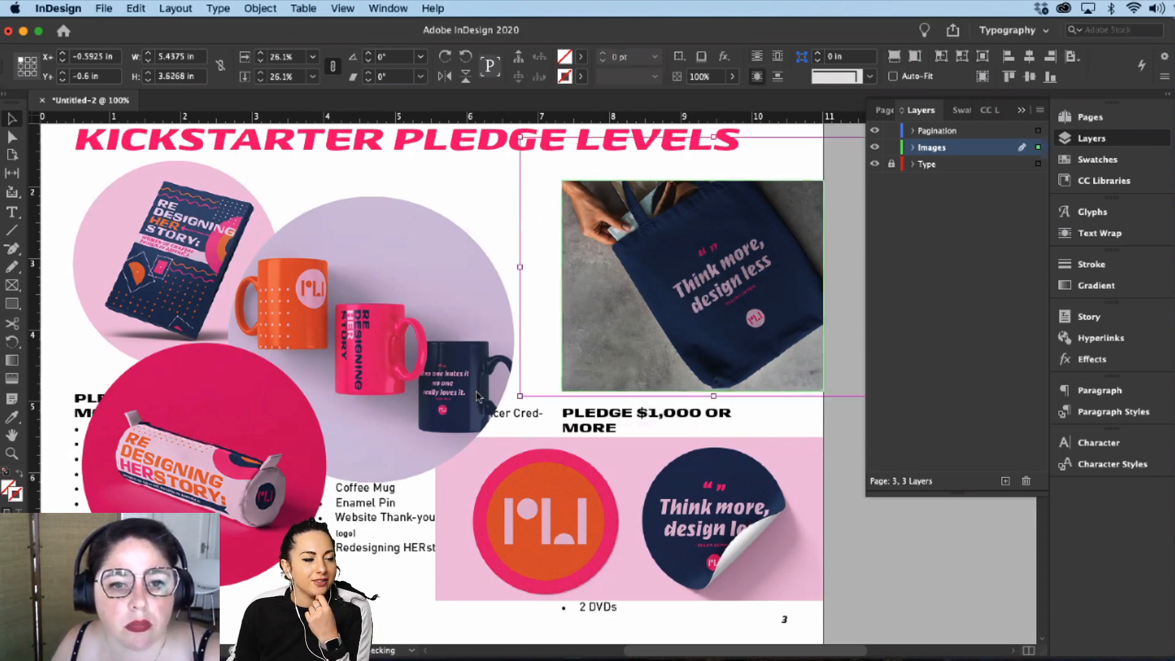
click(843, 468)
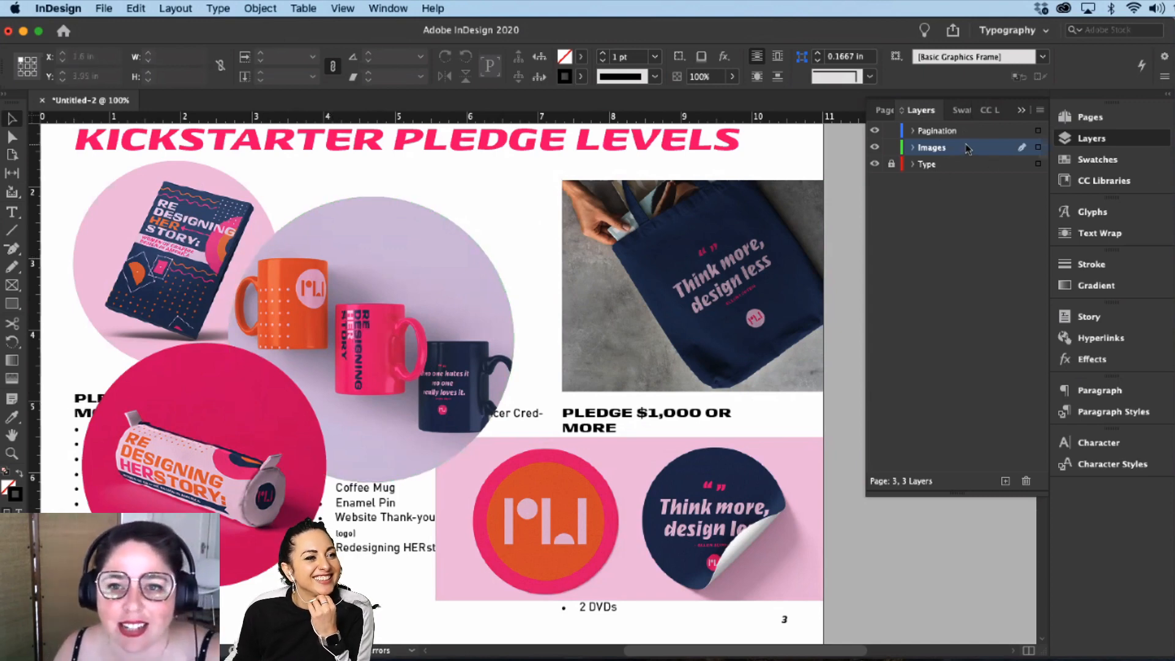
Step: Move the Images layer below the Type layer, keeping Type locked and Images editable
drag(958, 174, 930, 204)
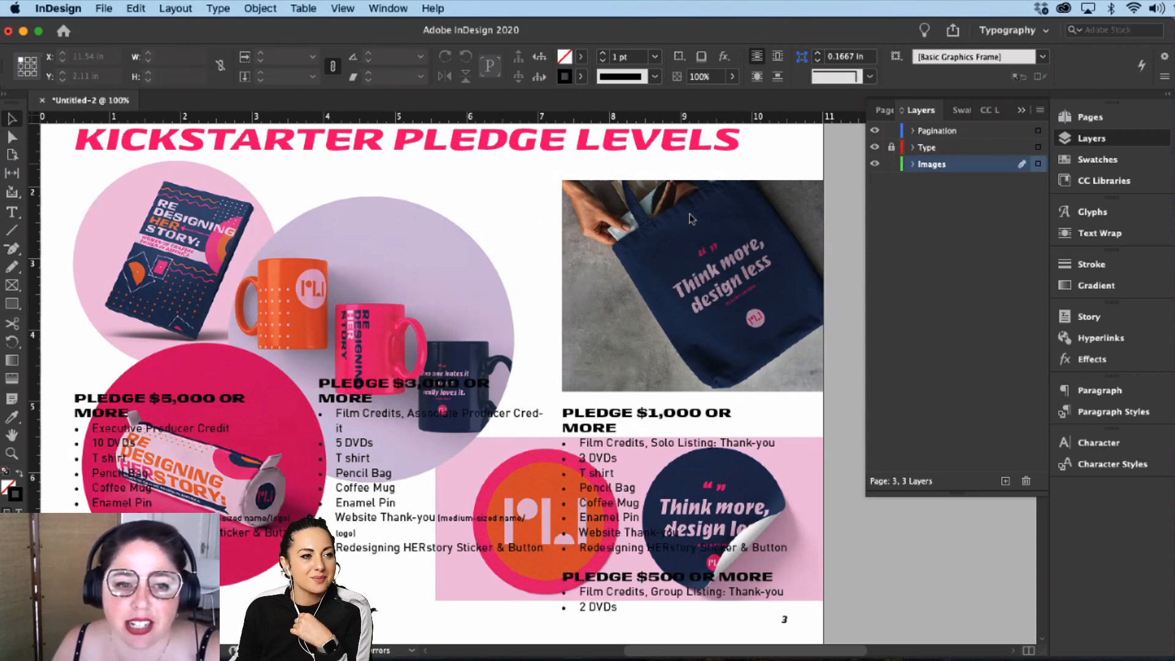
click(892, 164)
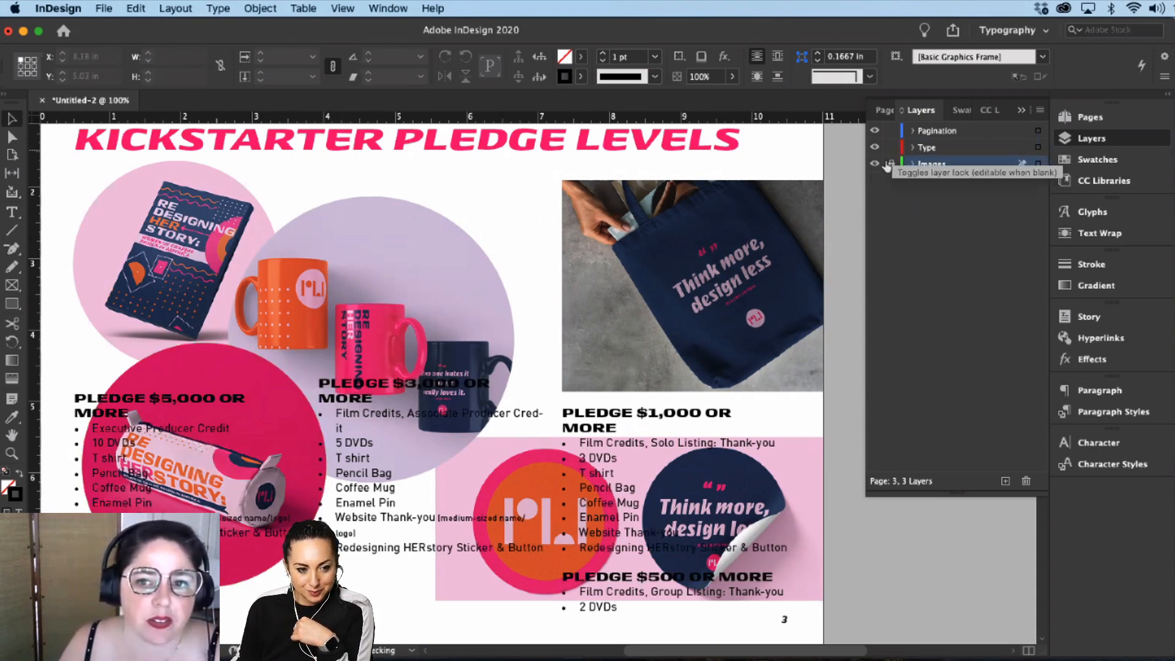
click(893, 158)
Step: Try to enlarge the DVD image inside its circular frame to about 4.22 in
click(181, 259)
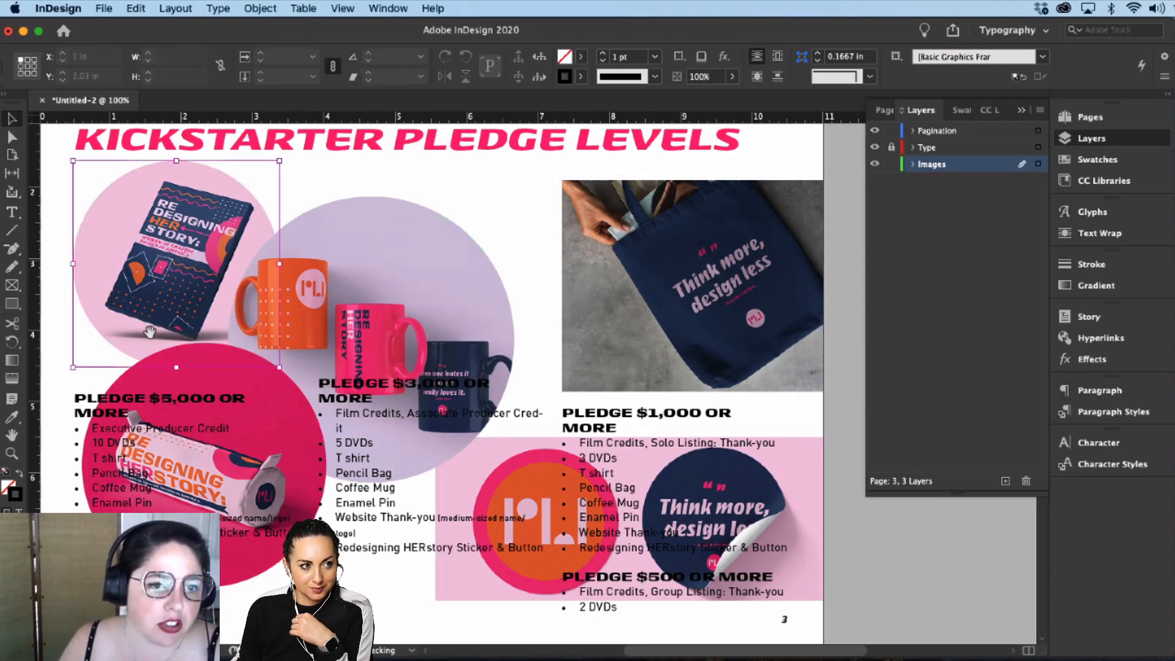
scroll(467, 380, left, 5)
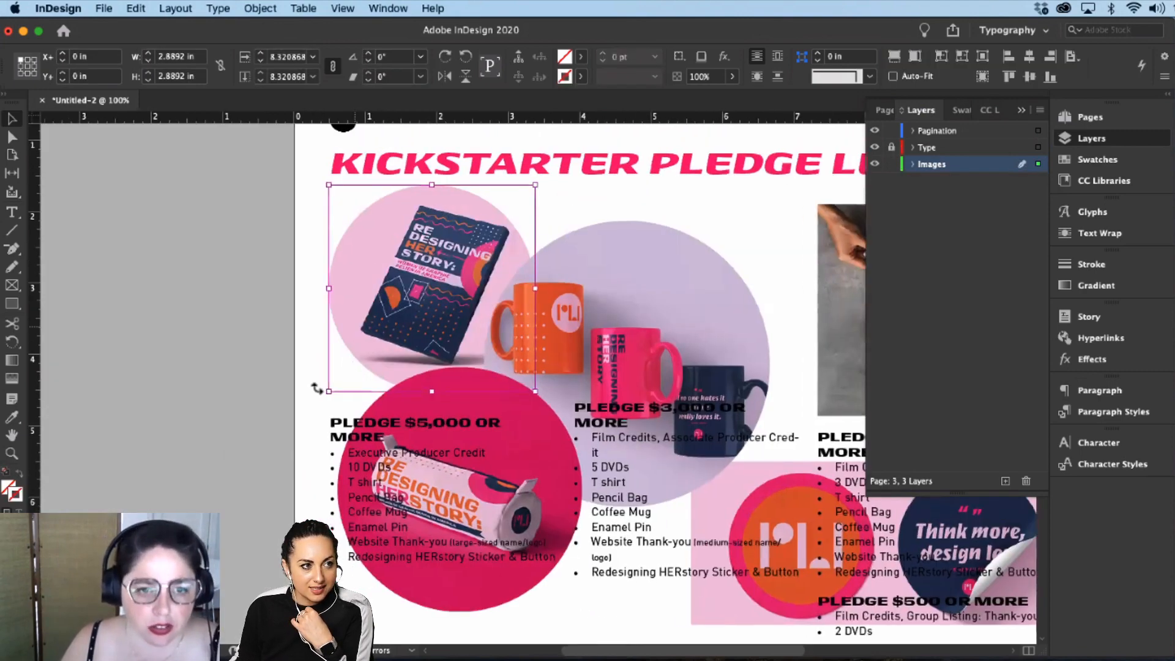
drag(287, 428, 280, 439)
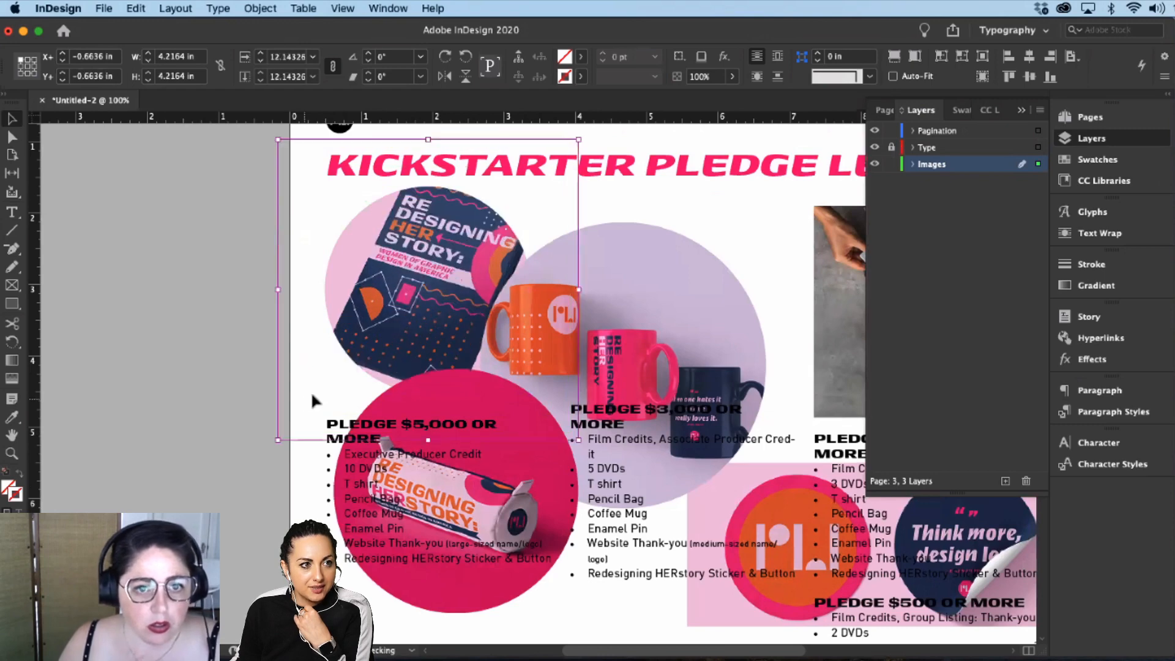
key(super+z)
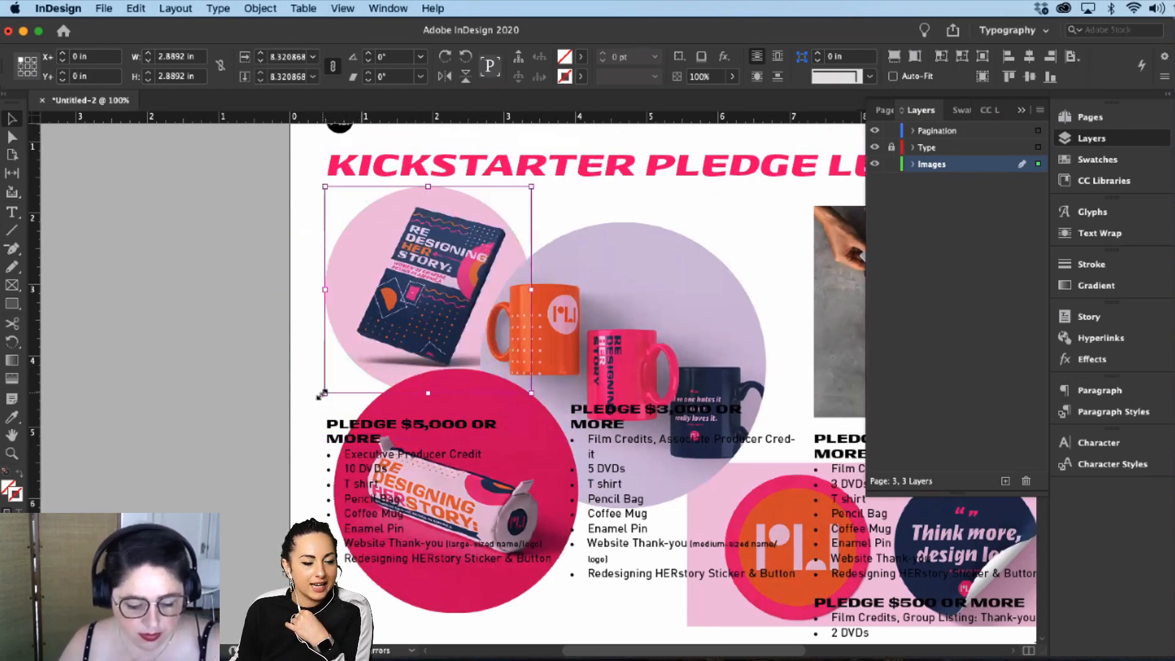
drag(295, 406, 295, 404)
key(super+z)
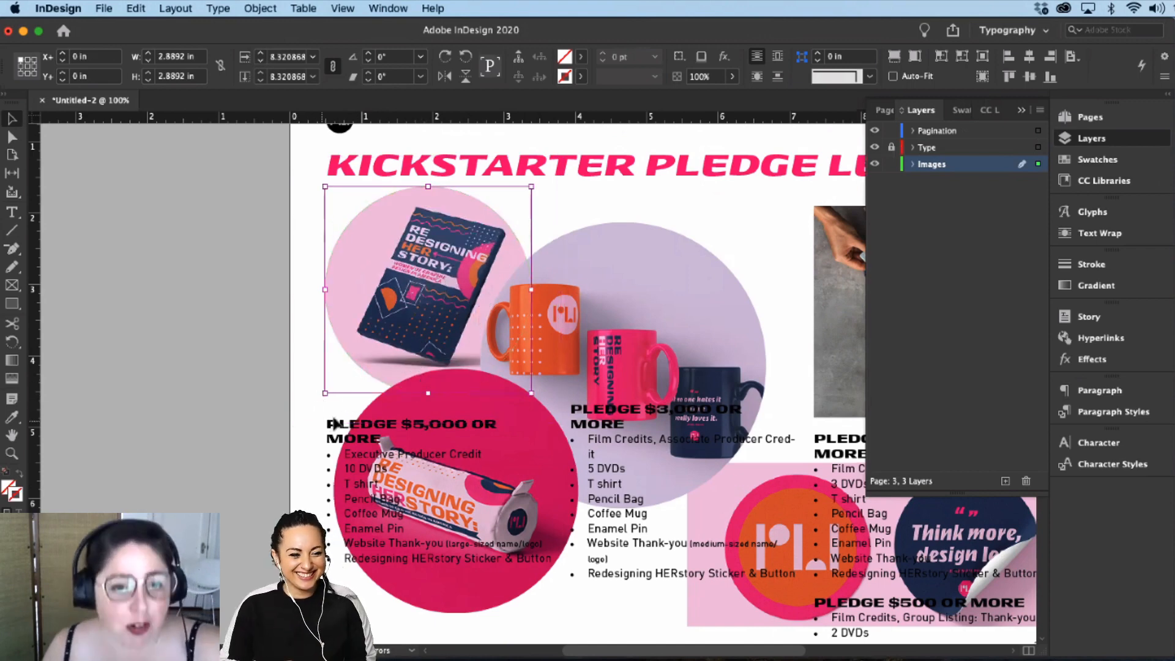
Step: Enlarge the DVD image and its circular frame, bringing the circle to about 3.67 in wide and past the page's outer edge
drag(325, 393, 270, 447)
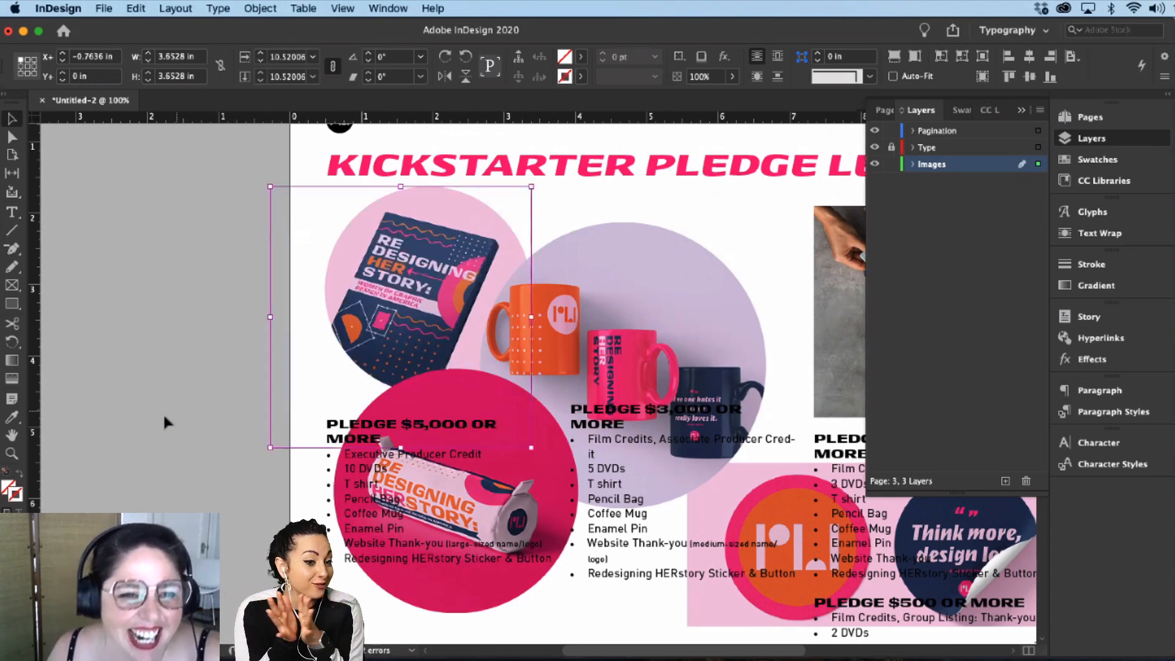
key(cmd+z)
click(352, 371)
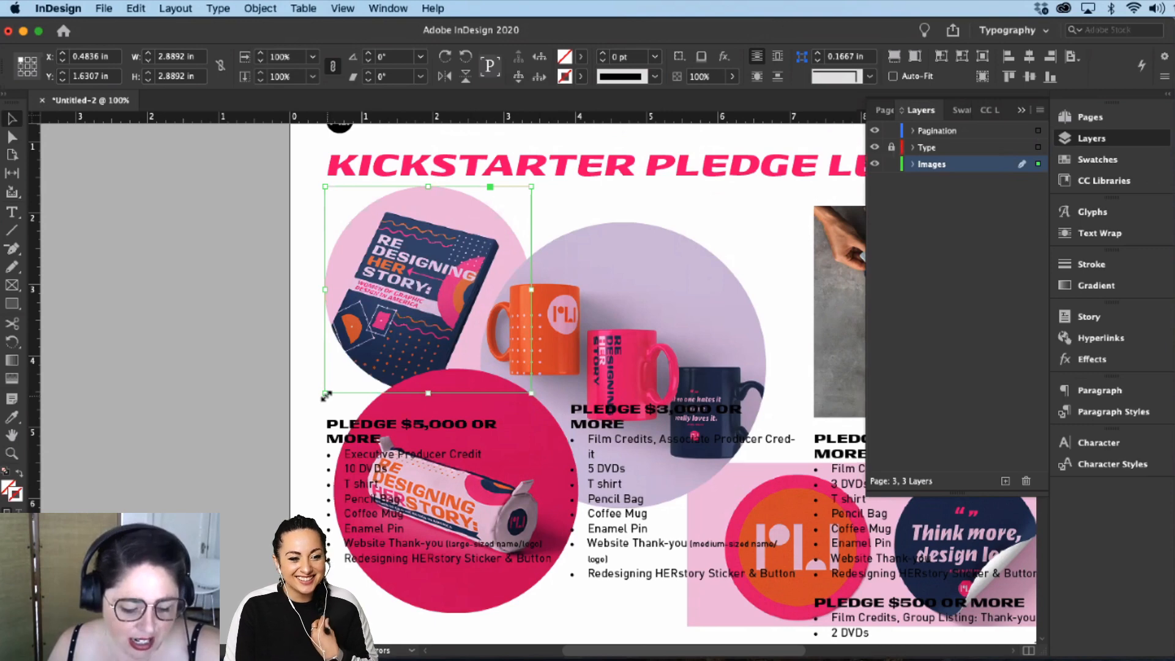
drag(322, 392, 247, 435)
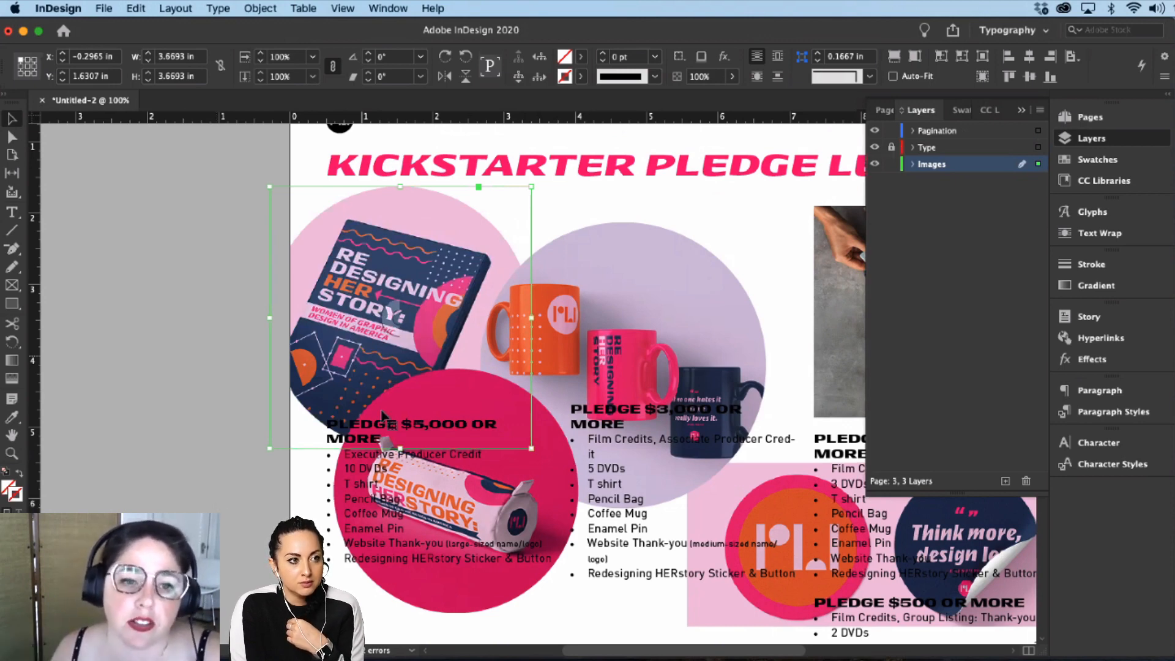
Step: Select the pledge levels text frame, and lock the Type layer again with Images editable
key(t)
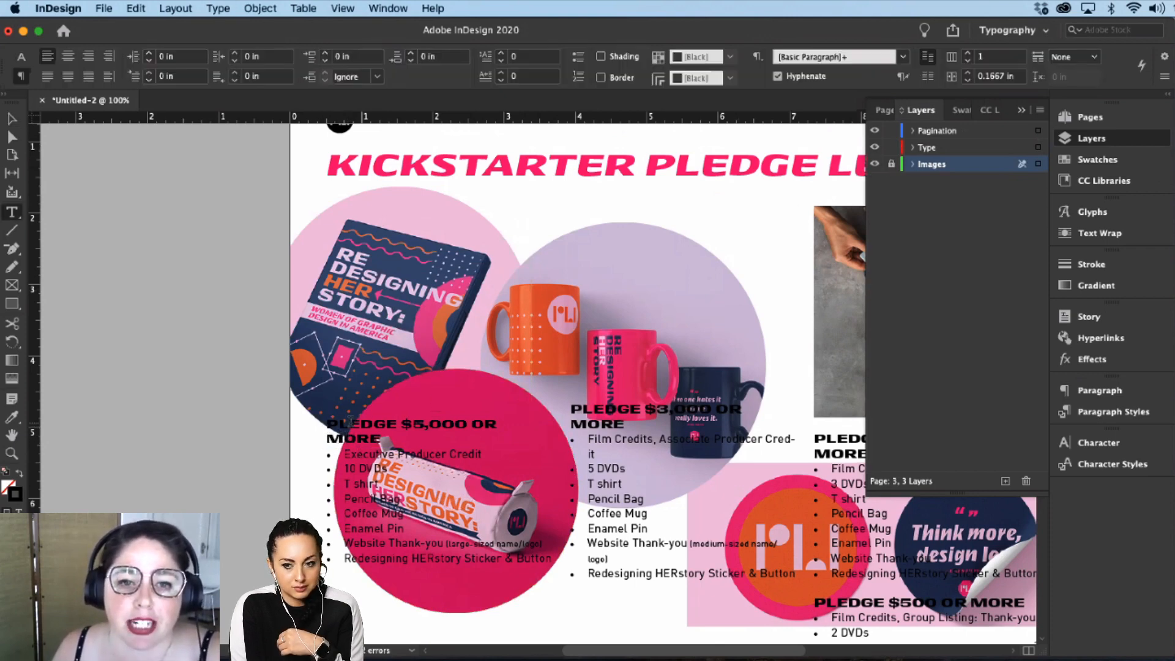
key(v)
click(465, 606)
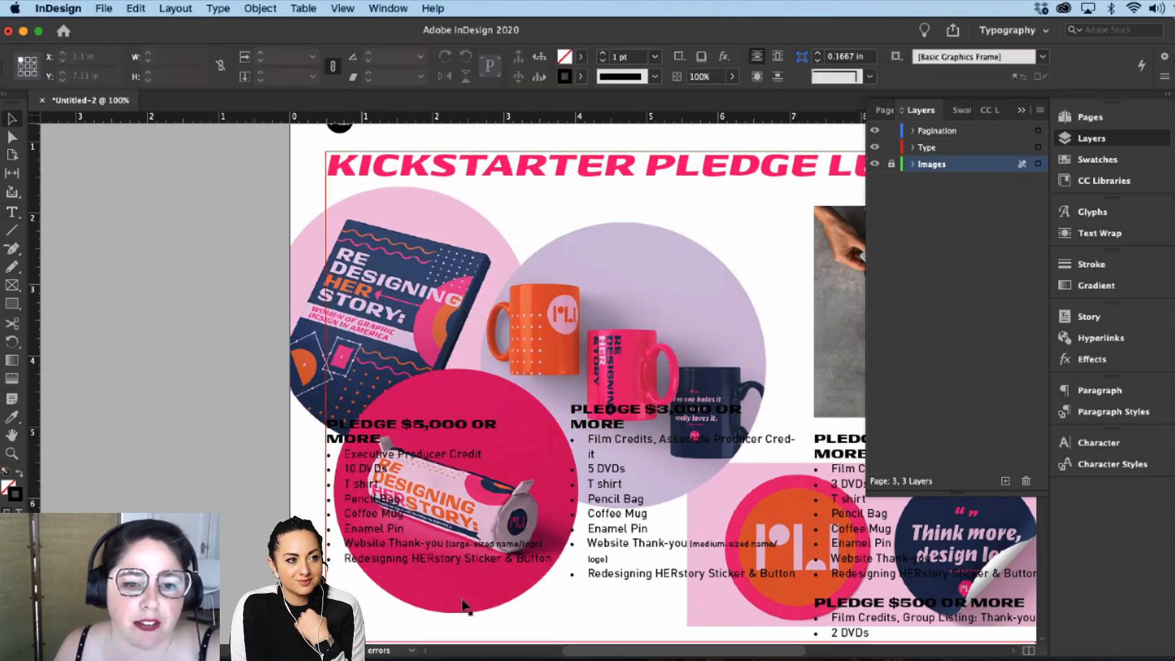
click(447, 620)
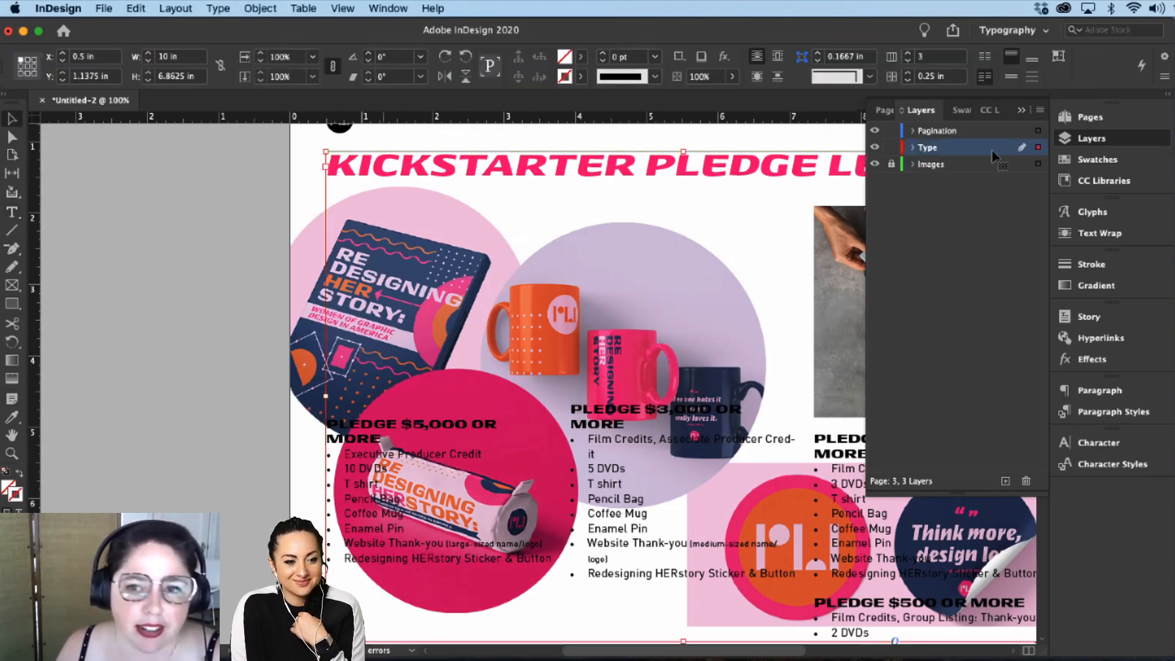
click(892, 147)
Step: Move the pencil case circle to about X -0.01 in, Y 4.43 in
click(483, 612)
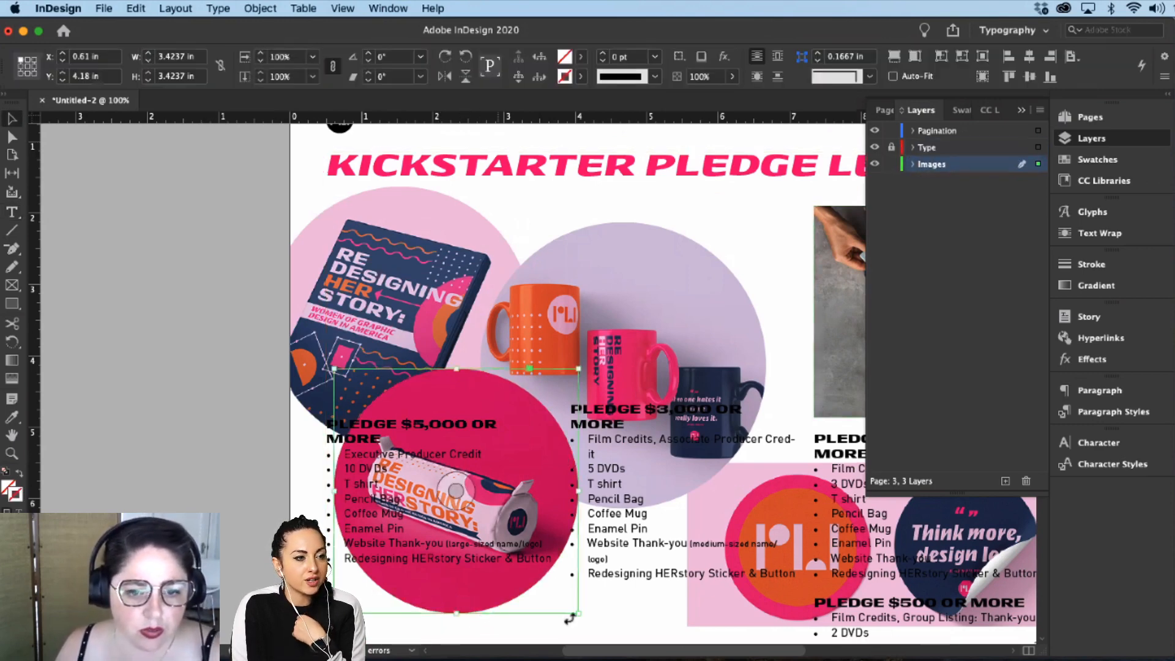
drag(525, 608, 480, 625)
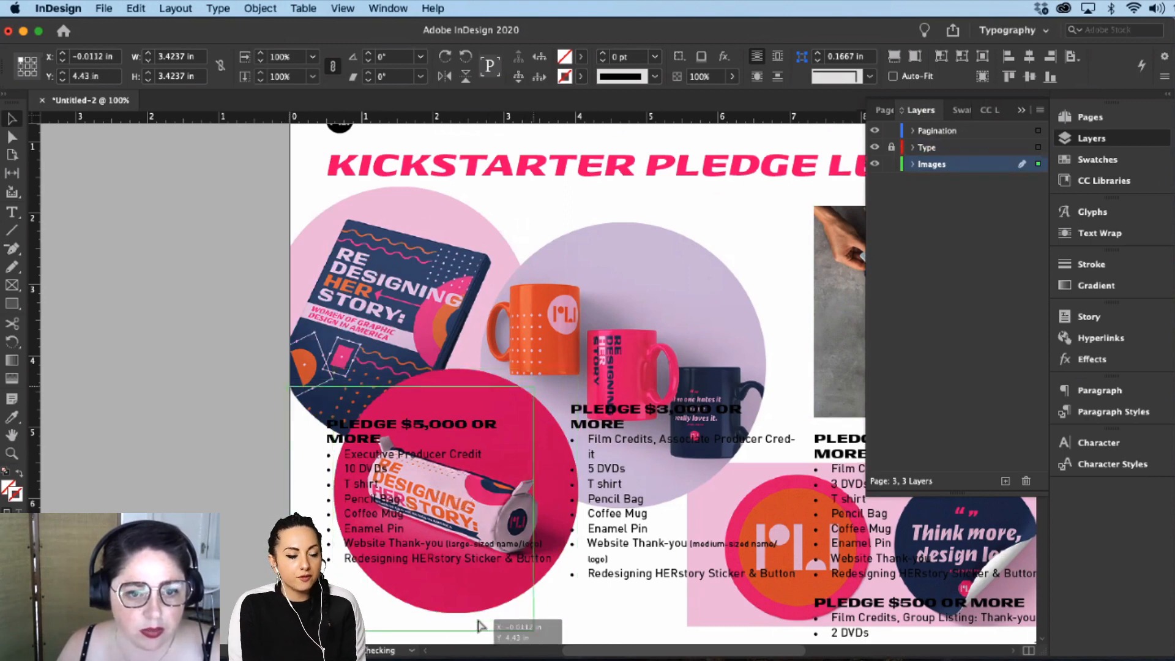
Step: Try to enlarge only the pencil case's frame to about 4.36 in around its centre
drag(562, 371, 567, 366)
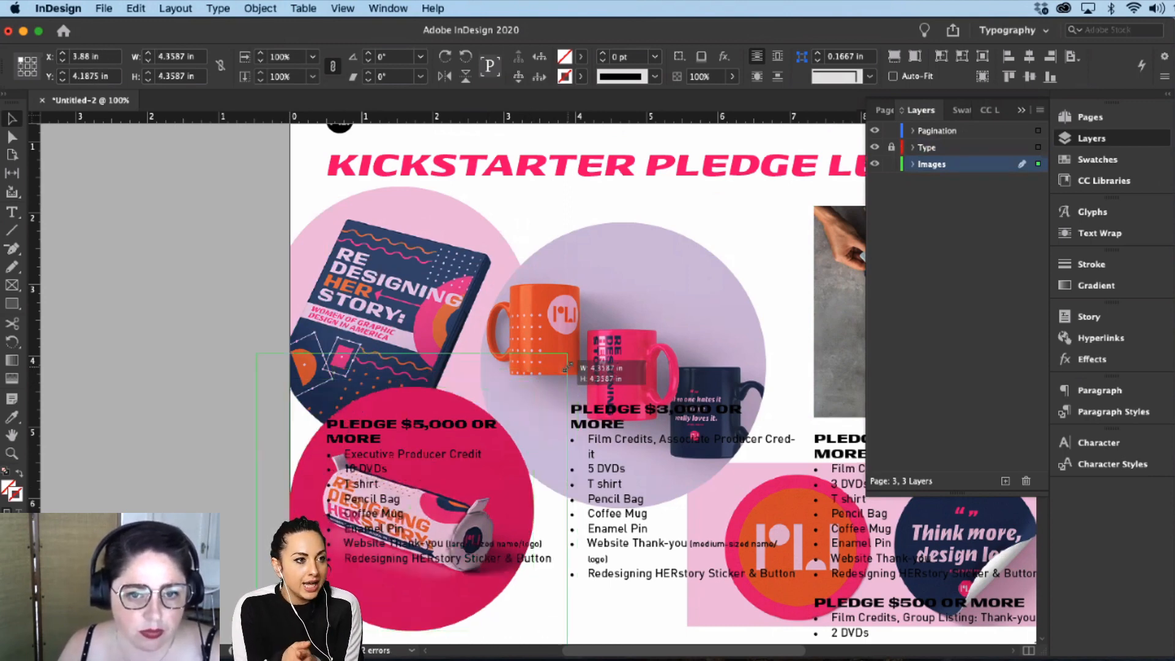
drag(466, 619, 486, 615)
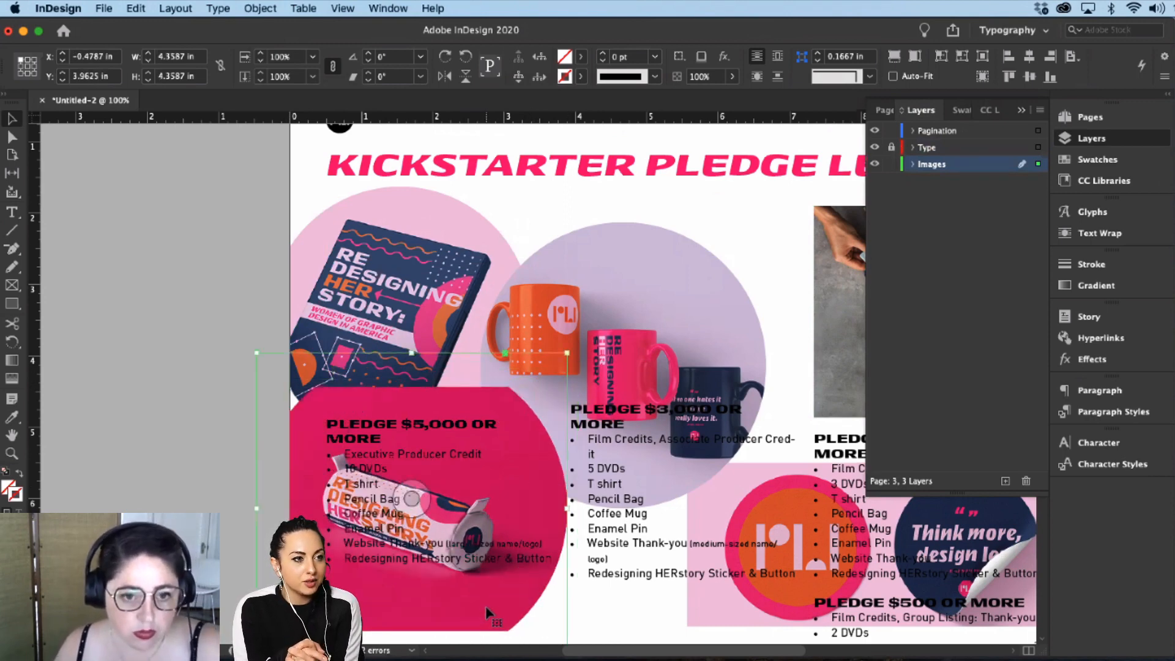
key(super+alt+c)
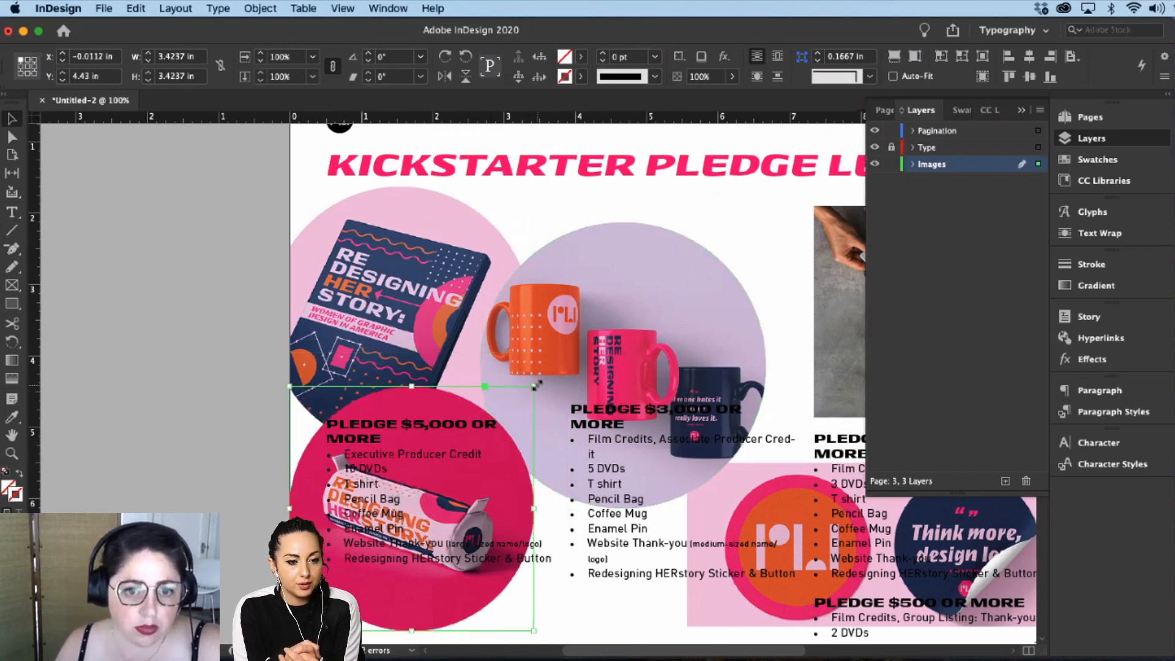
Step: Scale the pencil case circle together with its image to about 4.01 in and place it at X -0.25 in, Y 4.39 in
drag(541, 382, 560, 363)
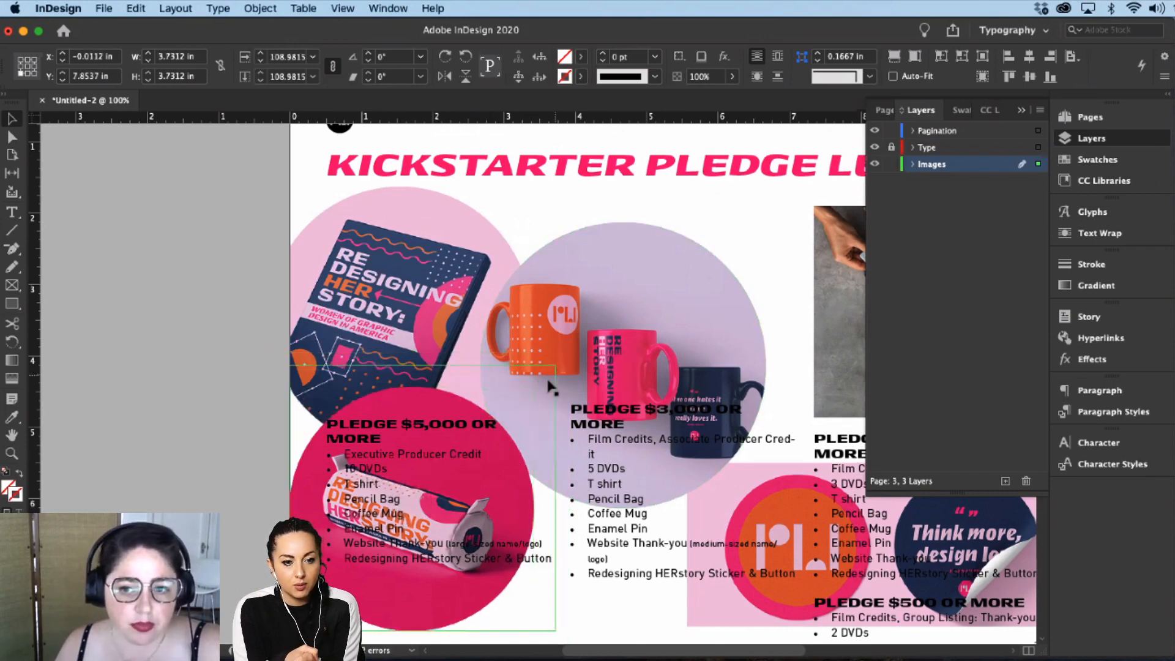
drag(481, 446, 467, 470)
drag(544, 389, 563, 369)
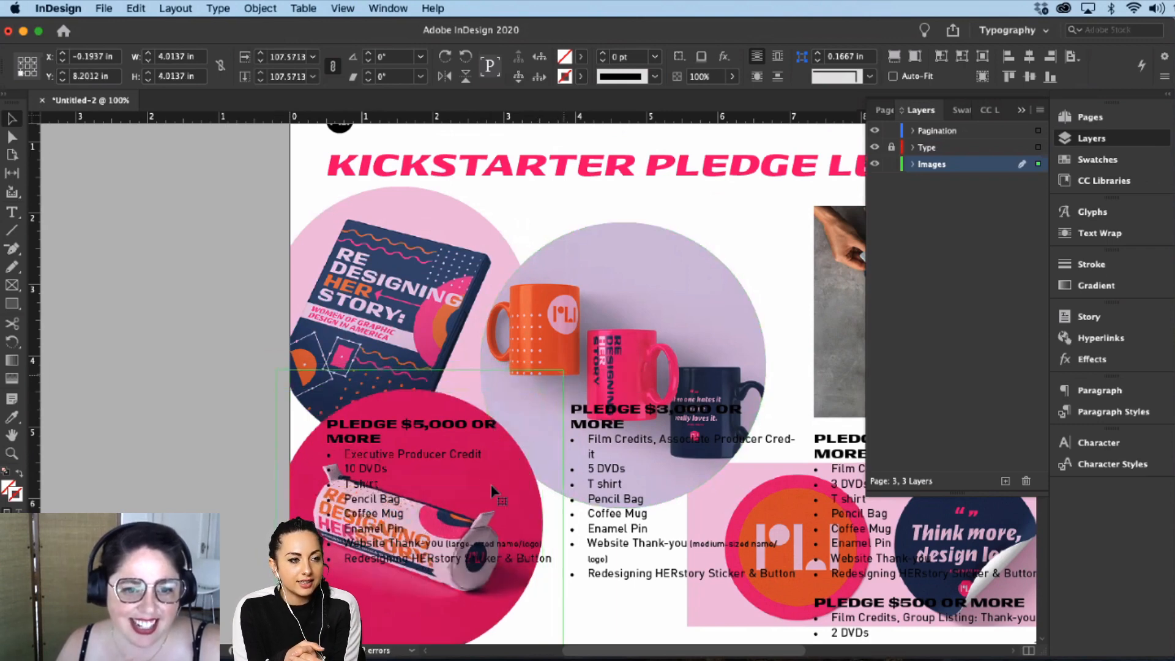
drag(491, 484, 508, 509)
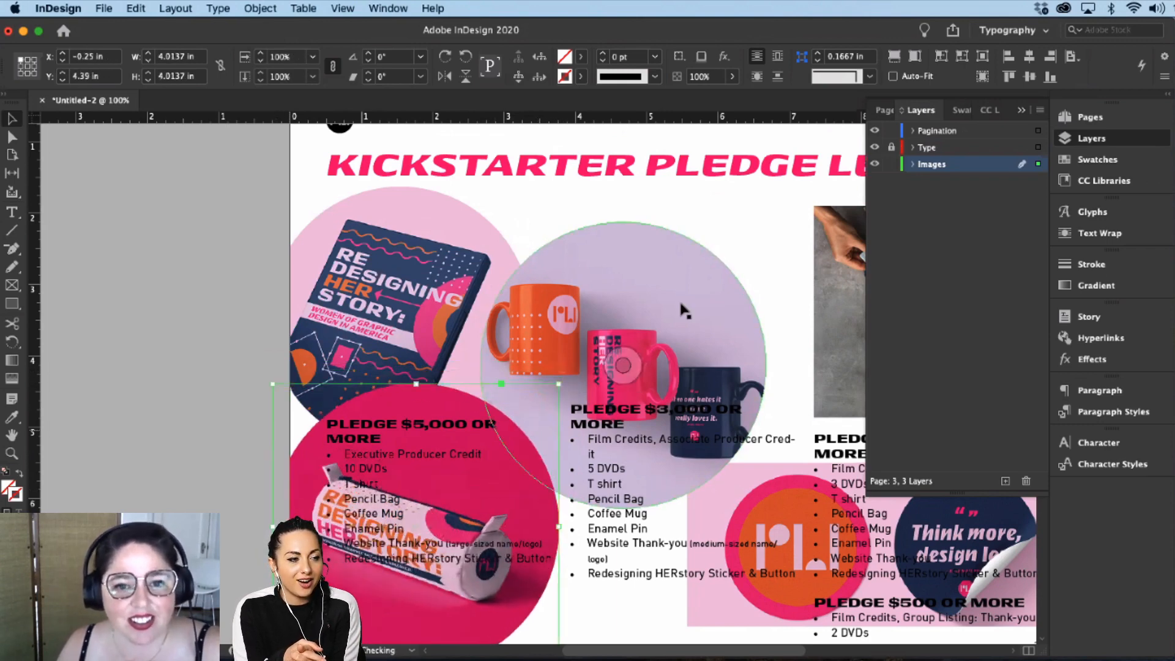
Step: Scale the coffee mugs circle with its image to about 3.52 in, keeping its lower corner fixed at X 2.66 in
click(681, 275)
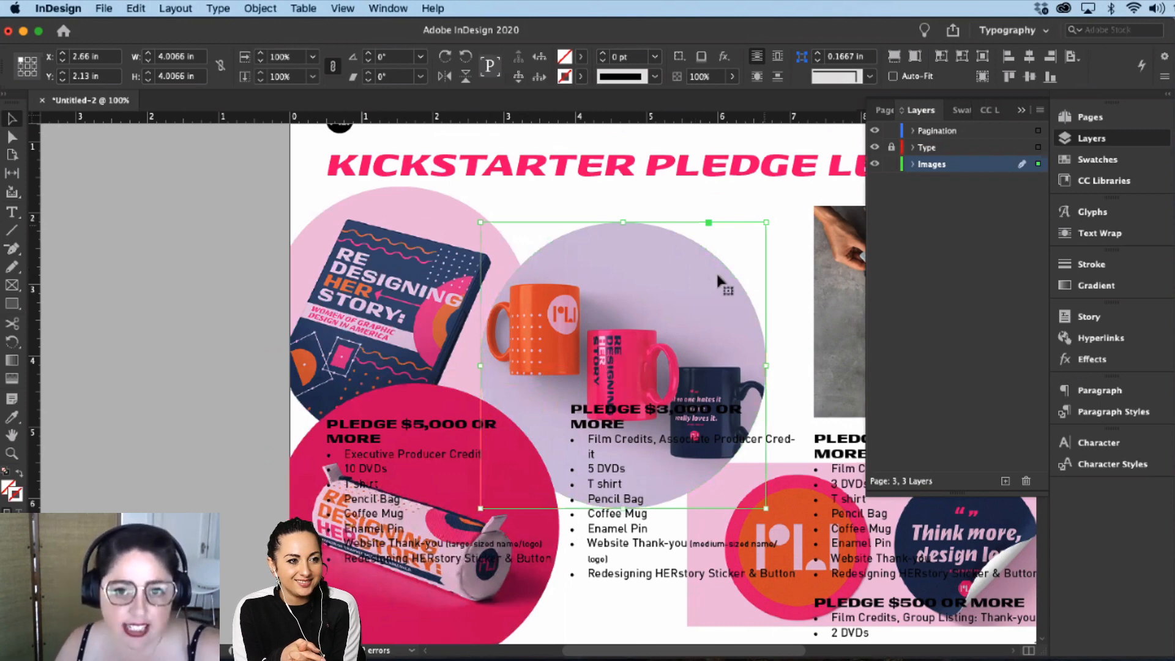
scroll(580, 325, right, 5)
scroll(579, 325, down, 1)
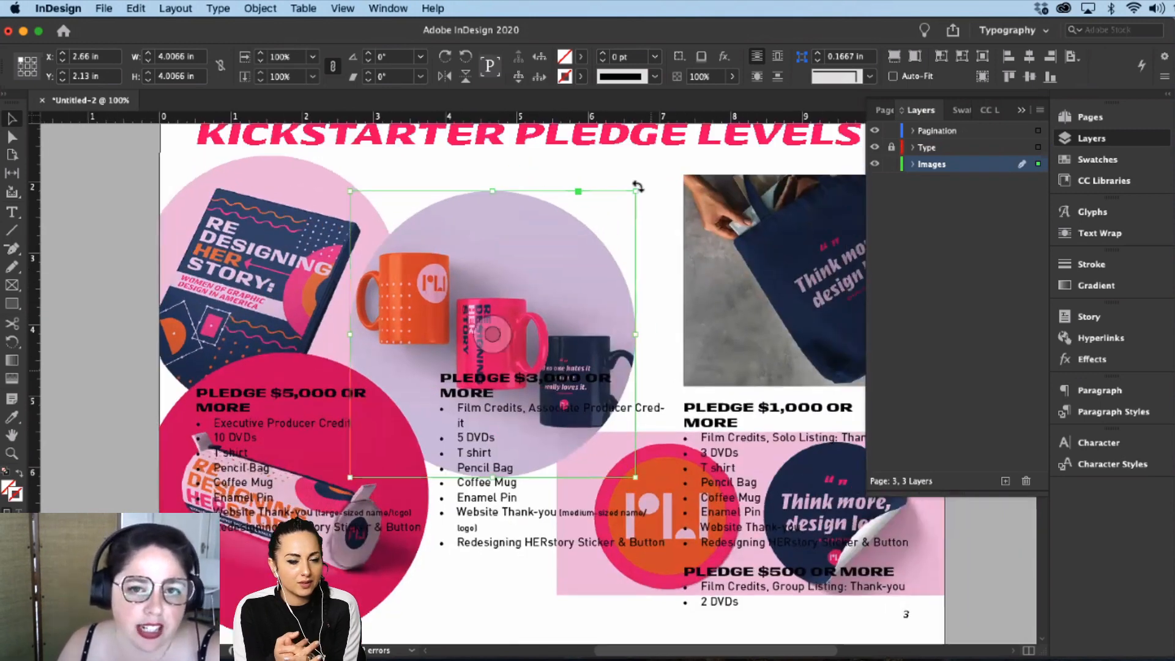
drag(635, 192, 601, 227)
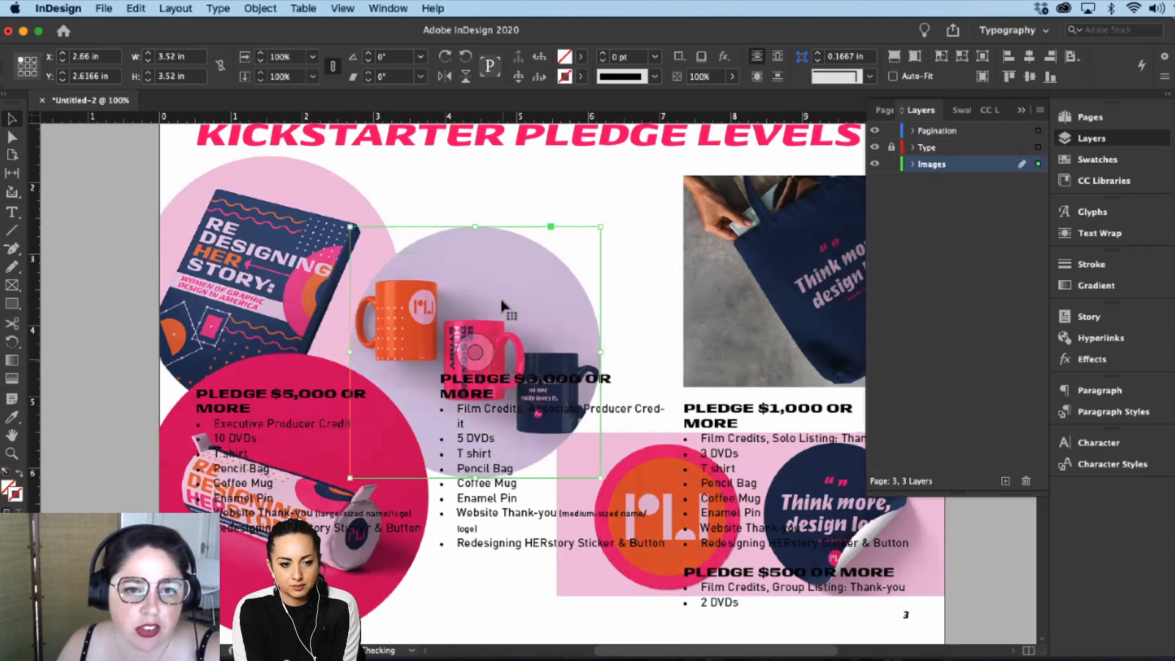
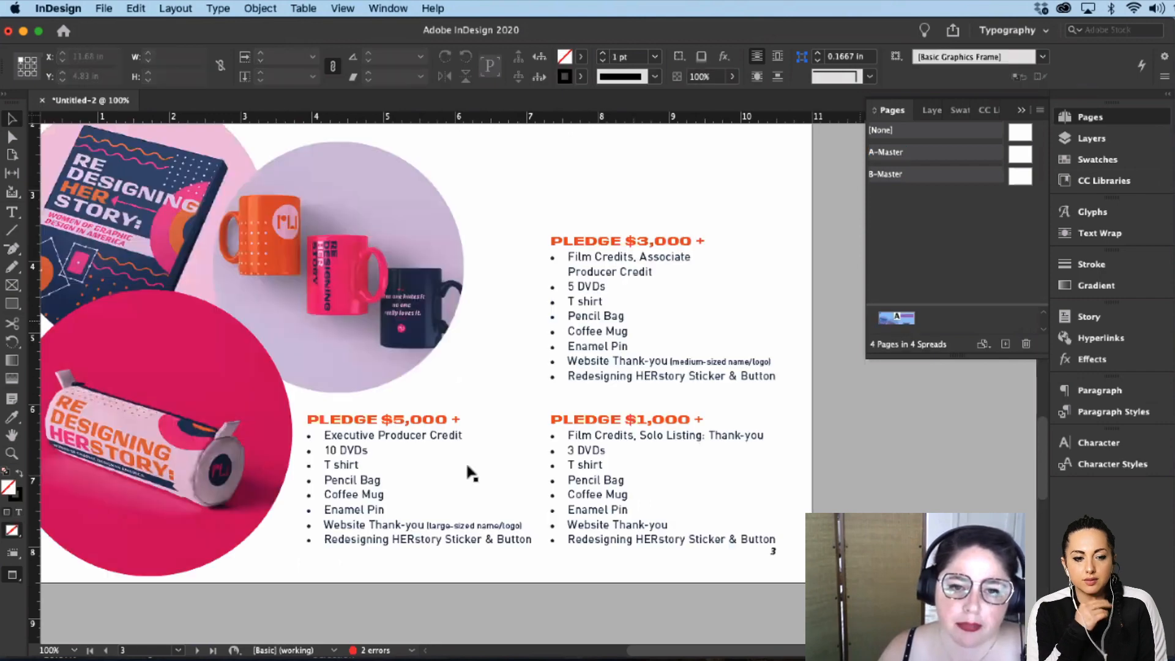
Step: Set the fill colour of the Body character style used in the pledge lists to R=15 G=46 B=89
scroll(517, 459, down, 2)
scroll(443, 561, up, 5)
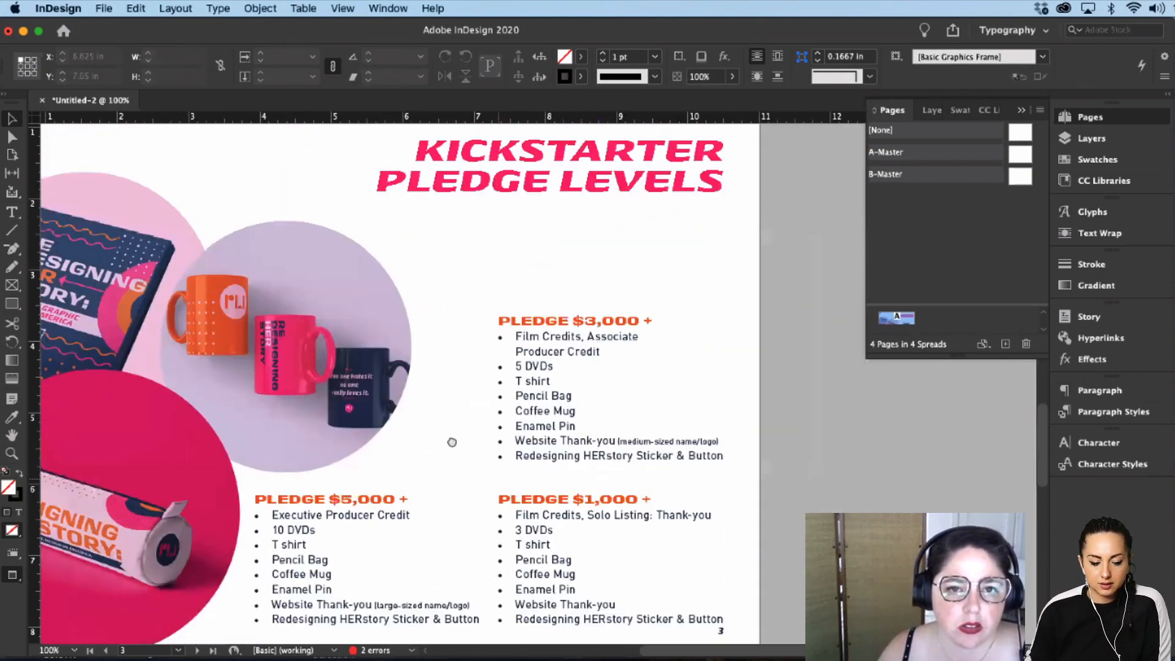
scroll(603, 137, down, 10)
scroll(545, 289, up, 10)
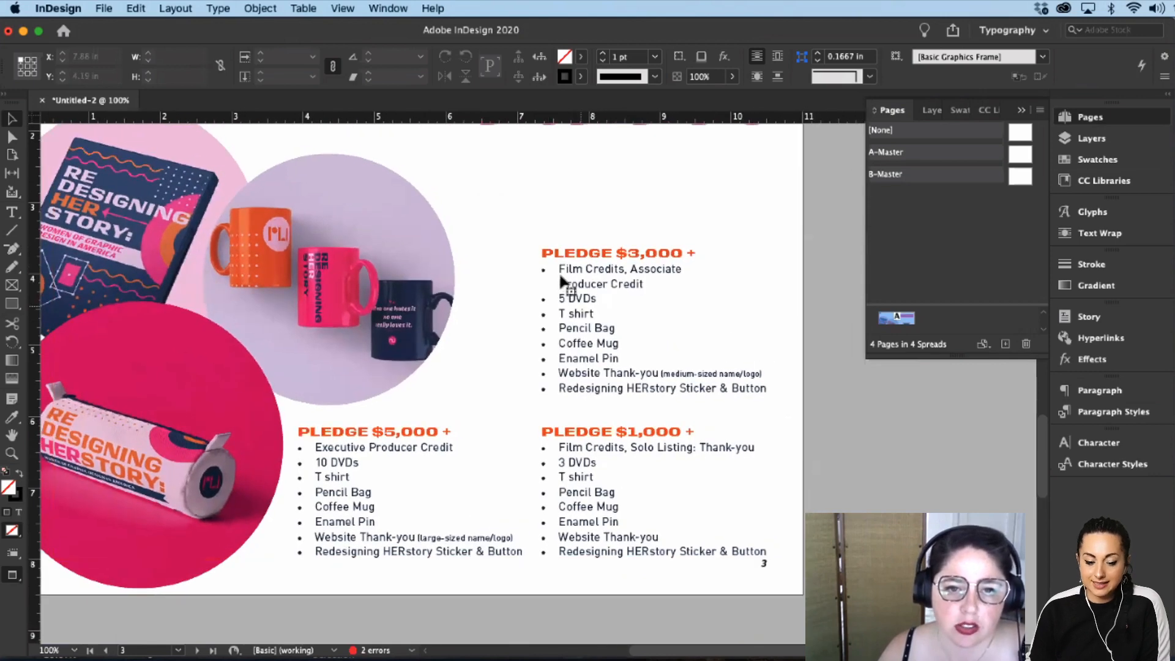
double_click(578, 286)
drag(578, 286, 627, 360)
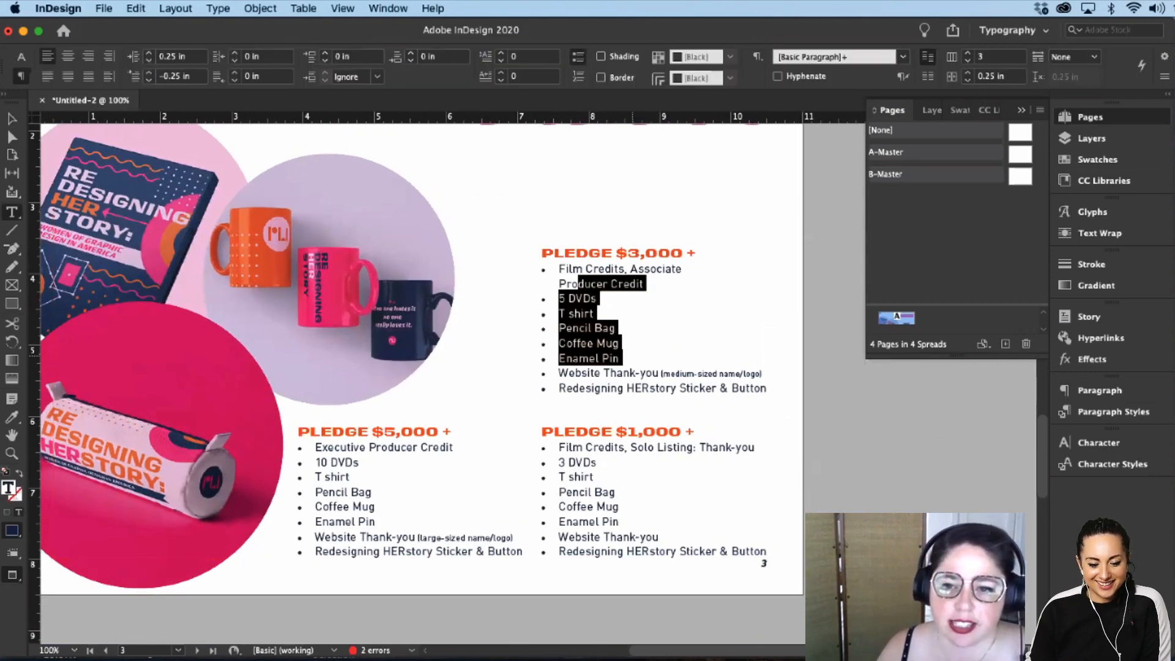
click(1096, 463)
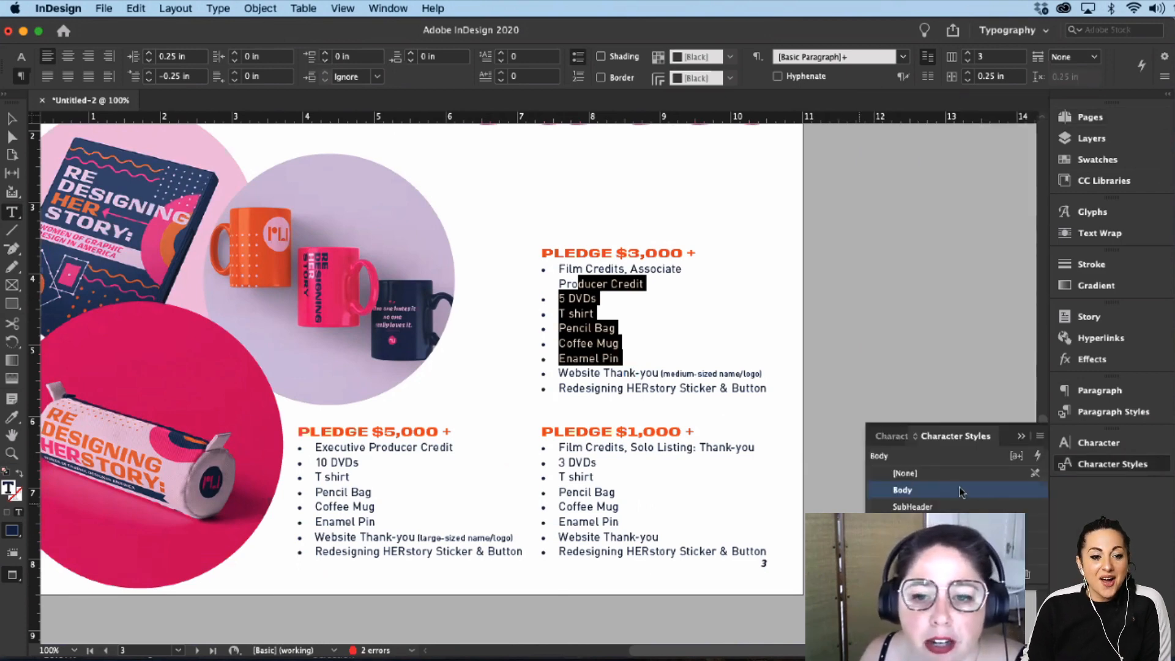
double_click(914, 492)
click(513, 305)
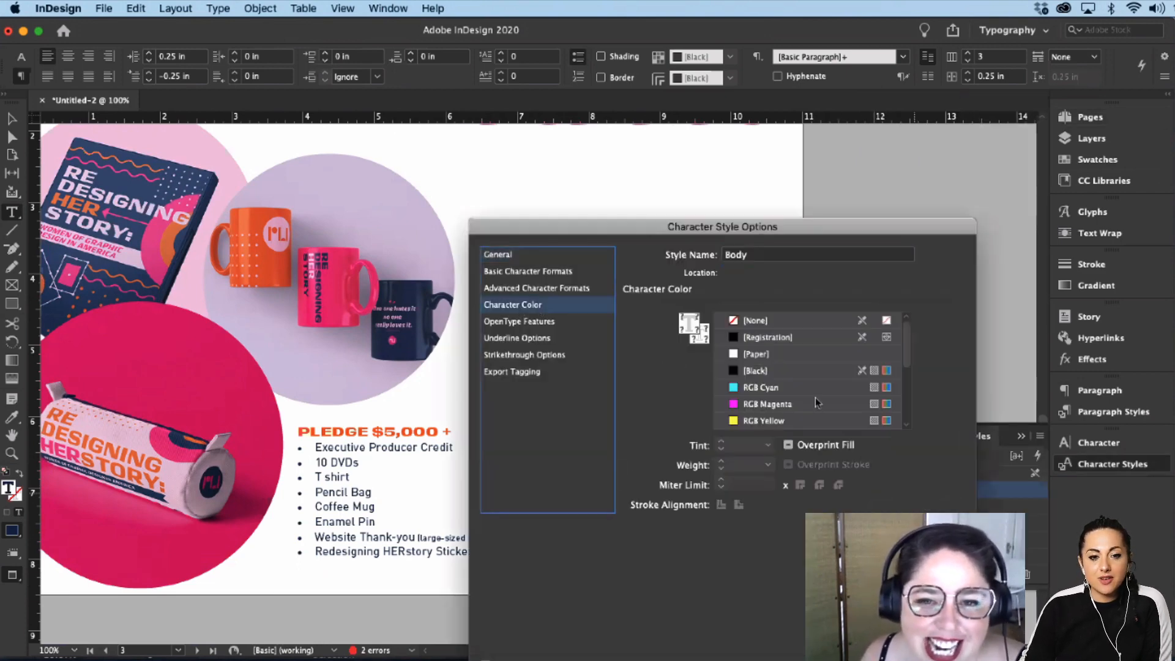
scroll(790, 404, down, 3)
click(788, 420)
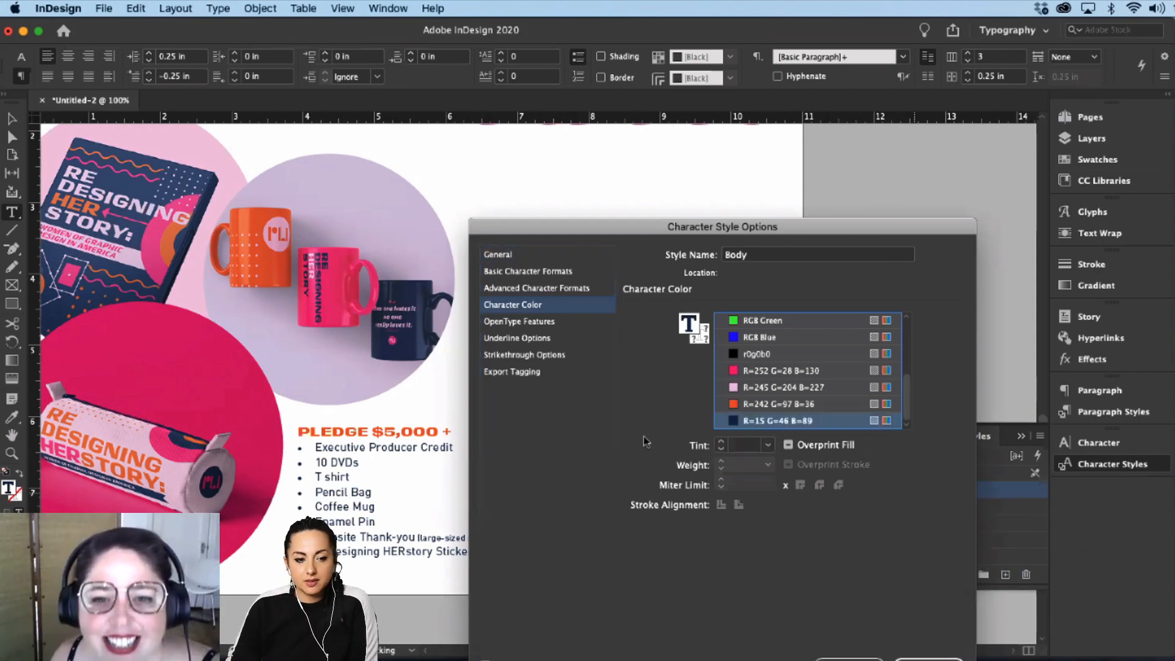
Step: Set the Body character style's stroke colour to None and apply the style changes
click(698, 341)
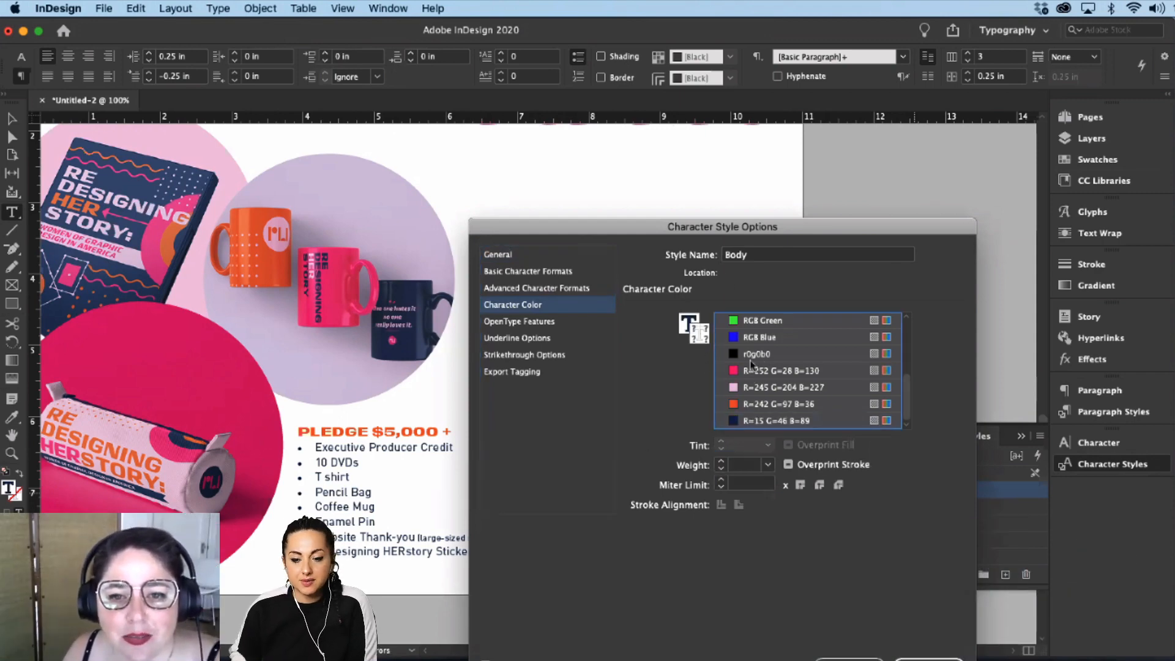
scroll(757, 325, up, 3)
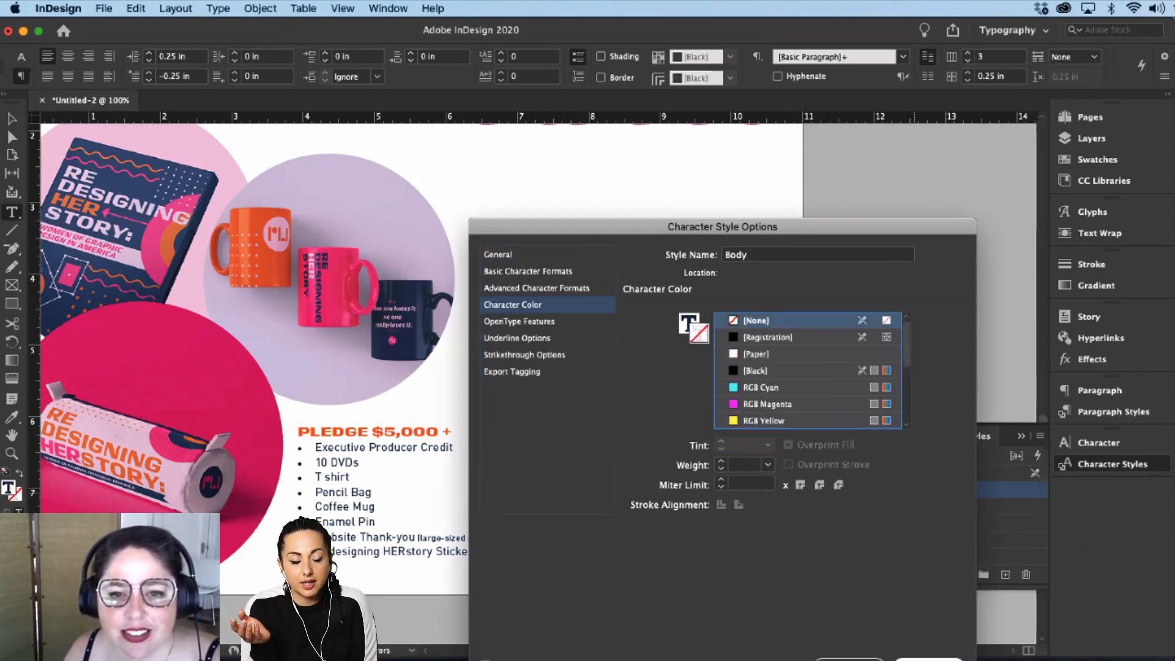
key(Return)
click(580, 310)
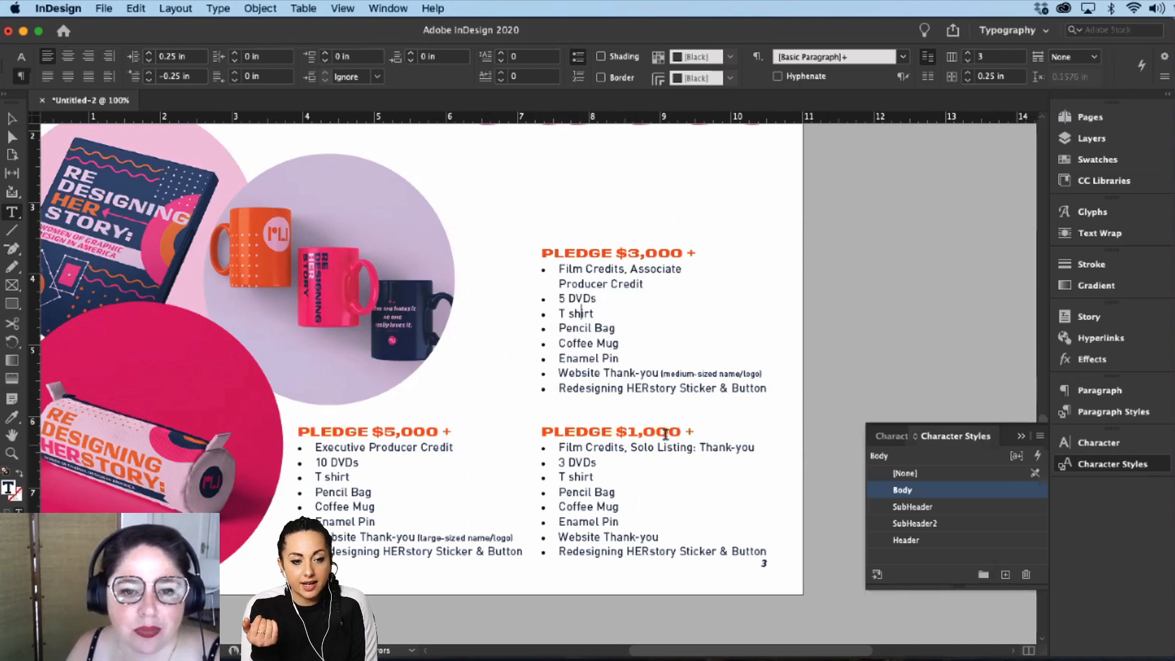
Step: Create a character style named SubHead2-Orange from the orange $1,000 pledge heading, based on SubHeader2
drag(666, 434, 575, 432)
click(955, 524)
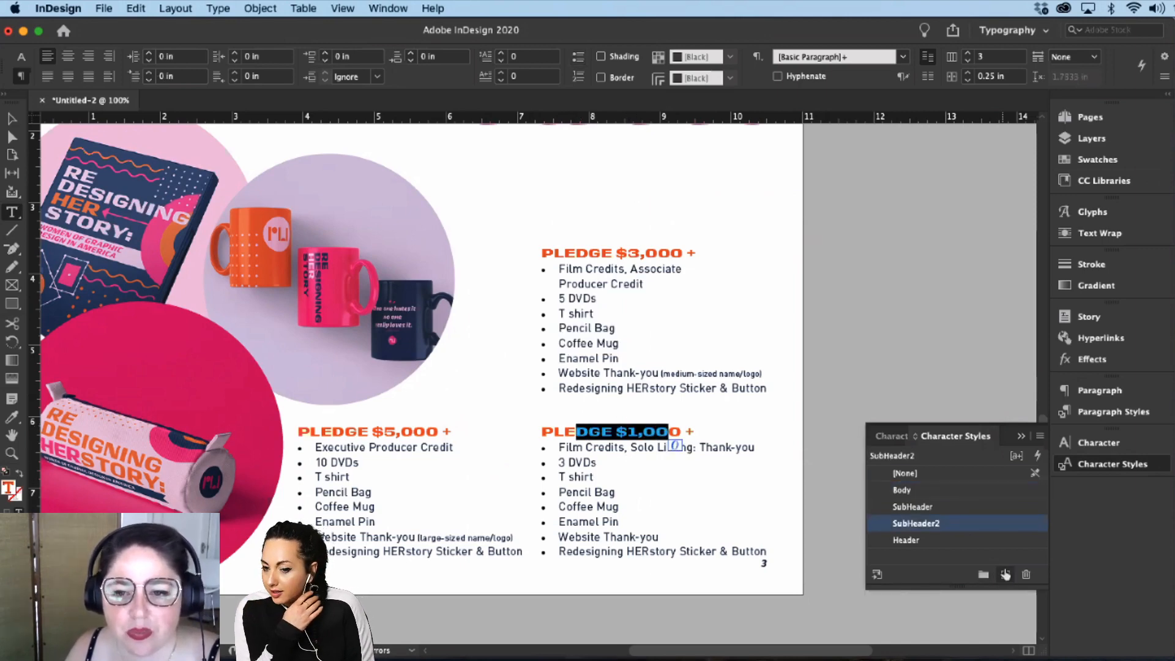
click(918, 540)
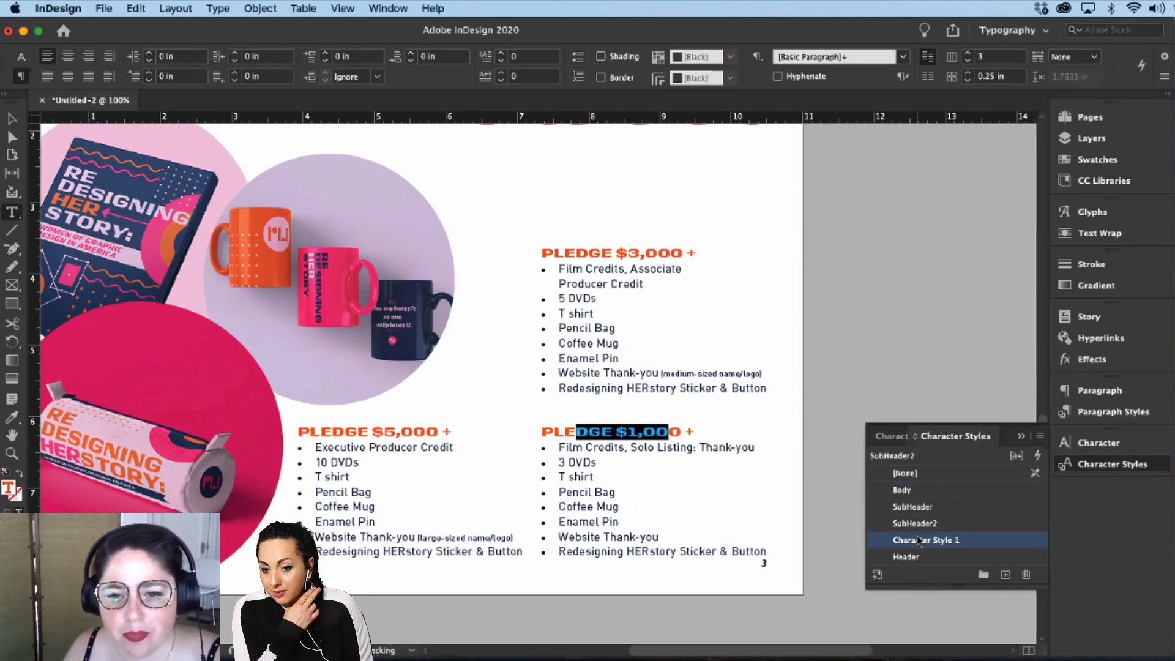
double_click(1027, 539)
text(SubHead2-Orange)
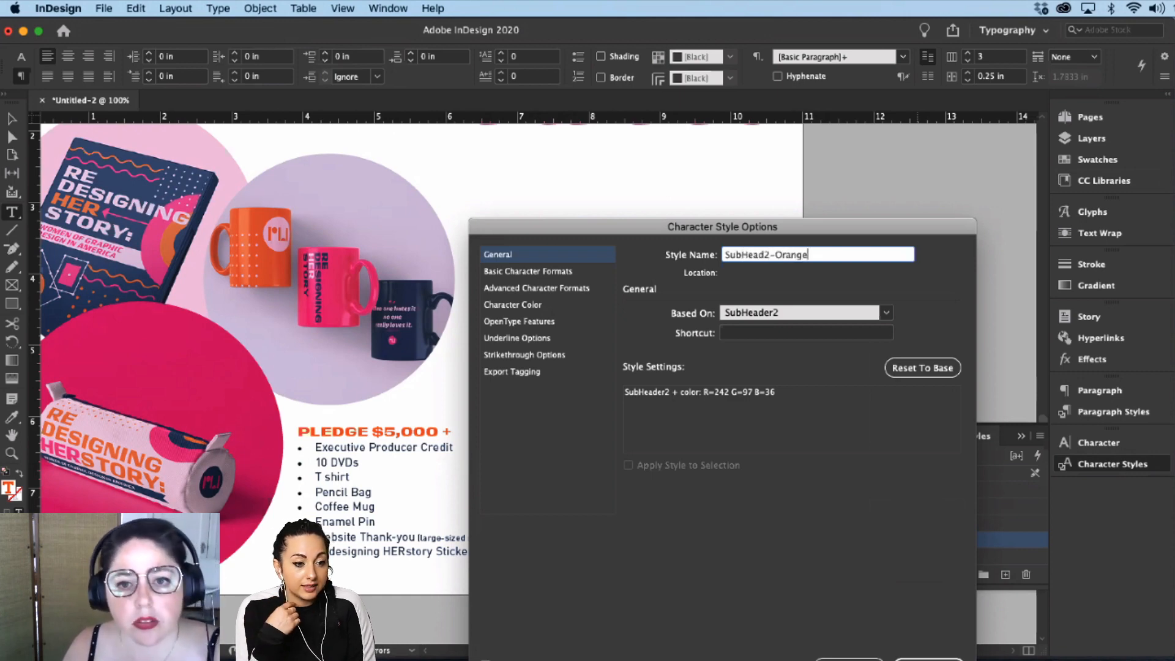
key(Return)
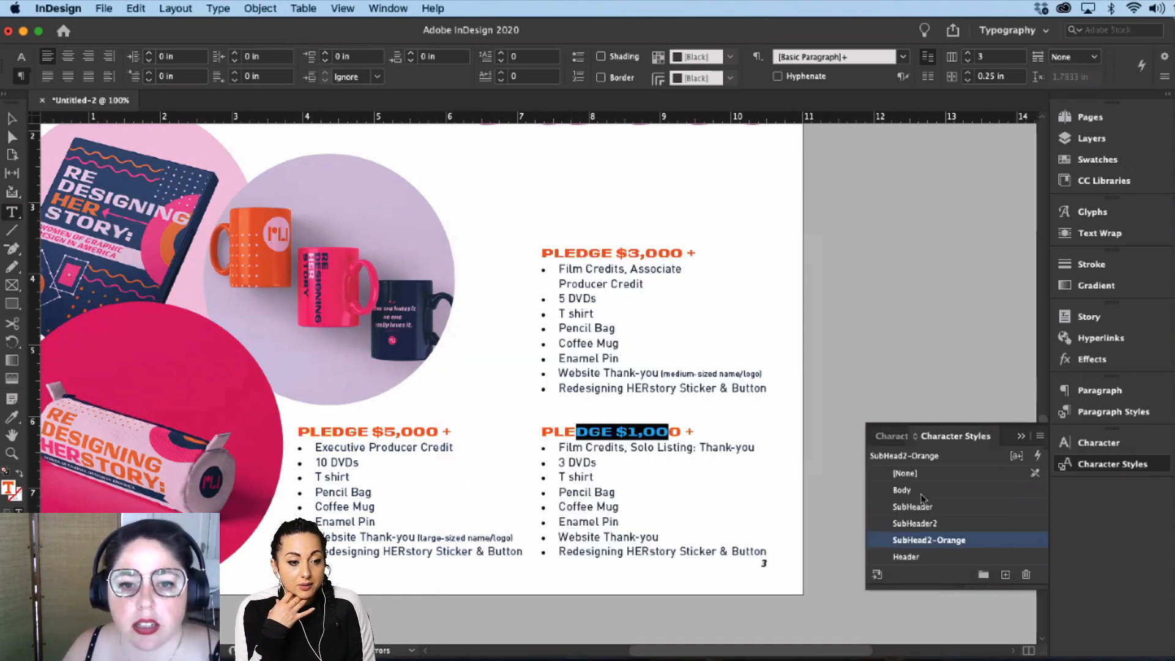
click(716, 473)
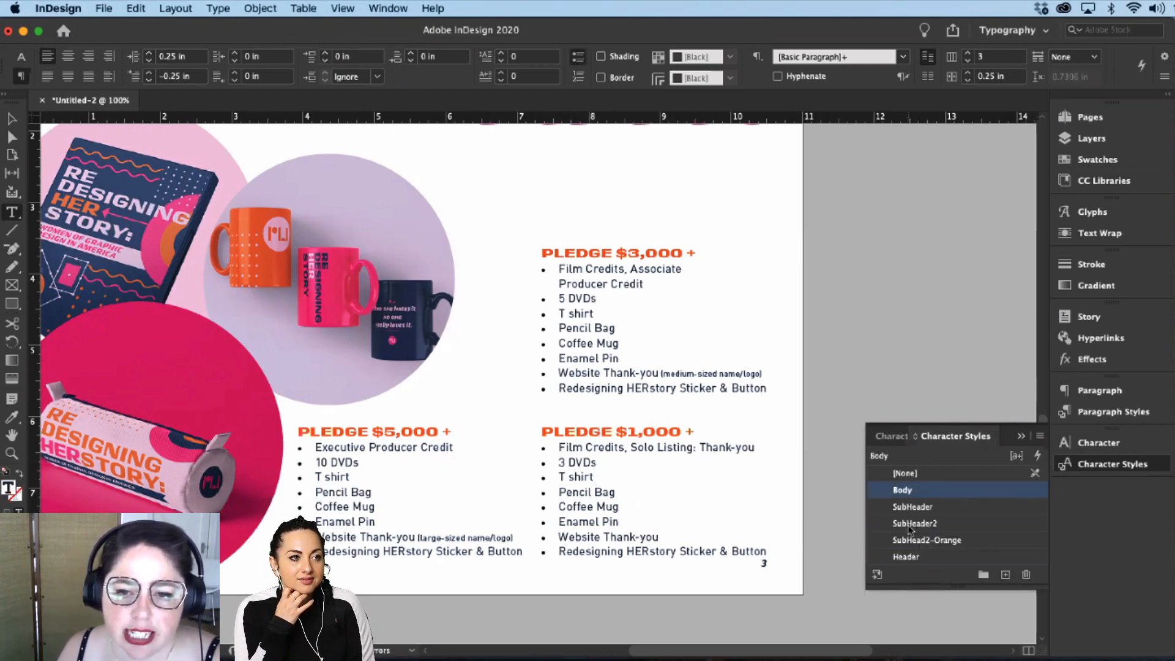
Step: Leave text editing, deselect everything and show the layout guides and frame edges
scroll(571, 494, down, 15)
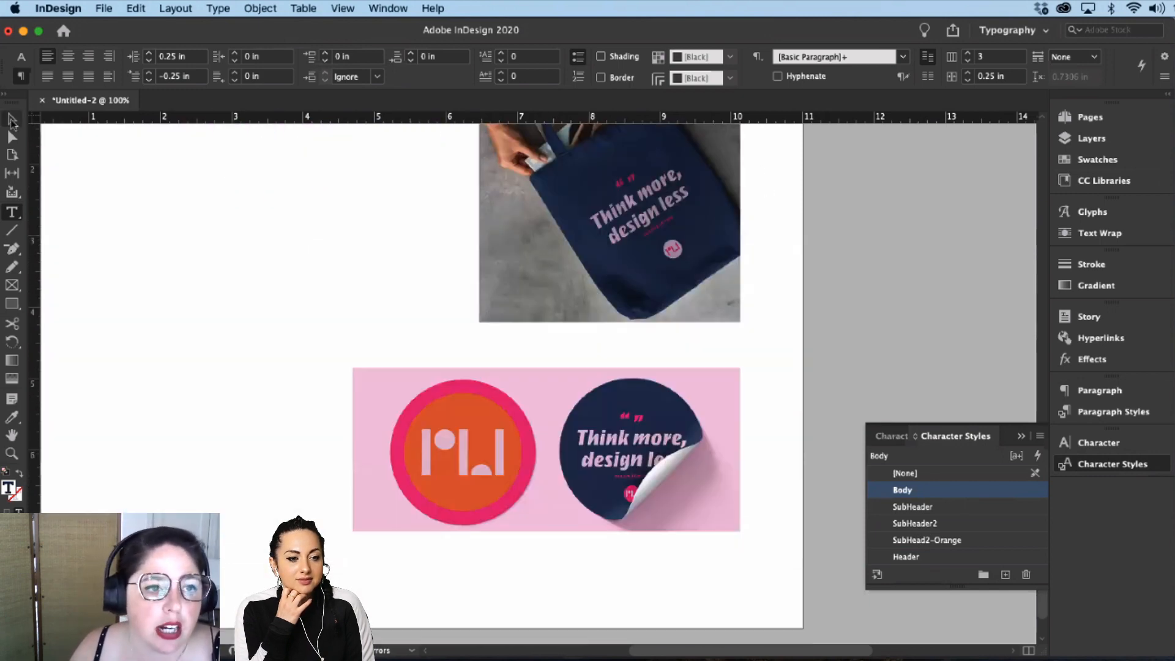
key(Escape)
click(513, 352)
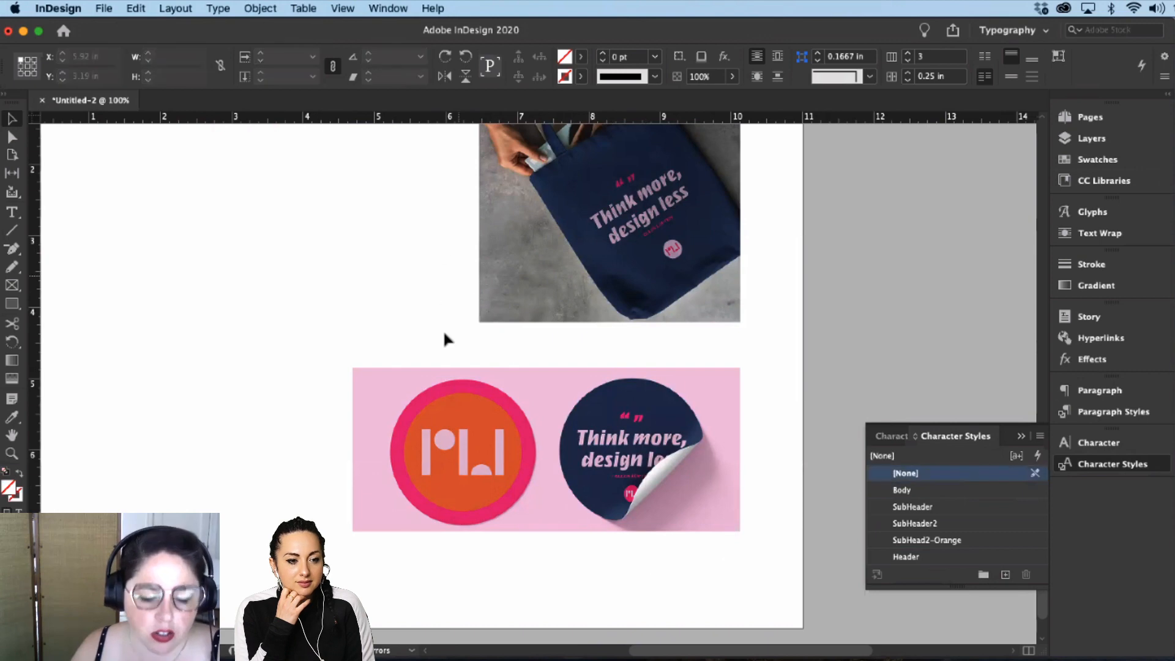
key(w)
scroll(382, 324, up, 12)
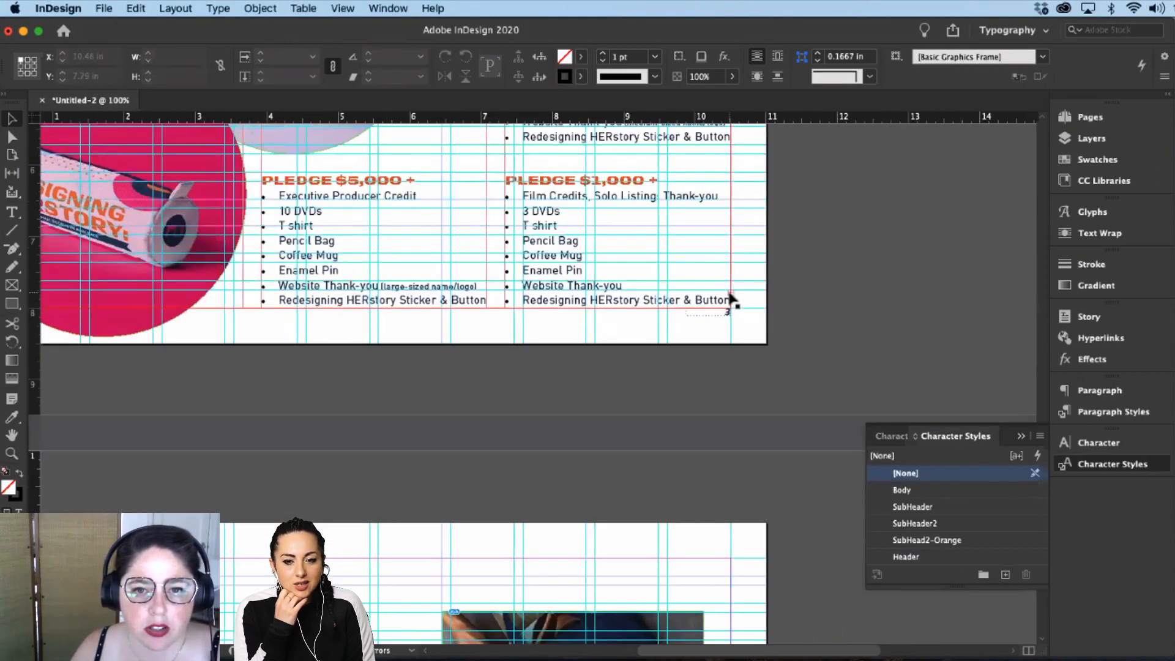
Step: Thread the overset pledge text from page 3 into a new 10 × 6.8625 in text frame on page 4, fitted to the margins
click(732, 299)
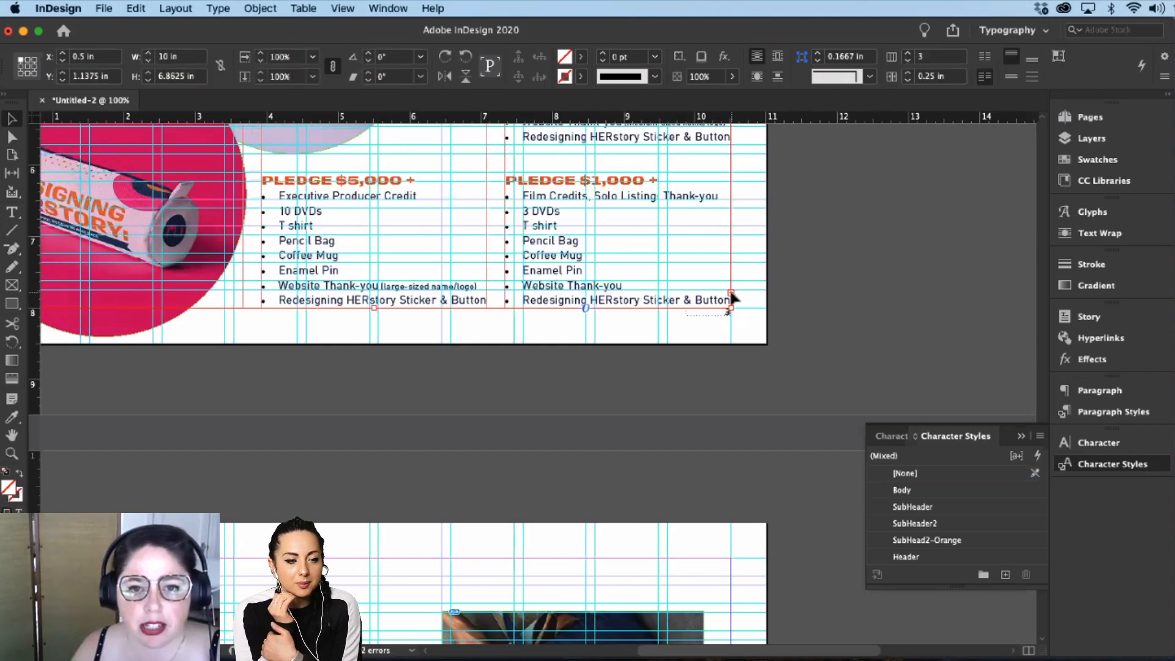
click(728, 310)
scroll(226, 490, down, 3)
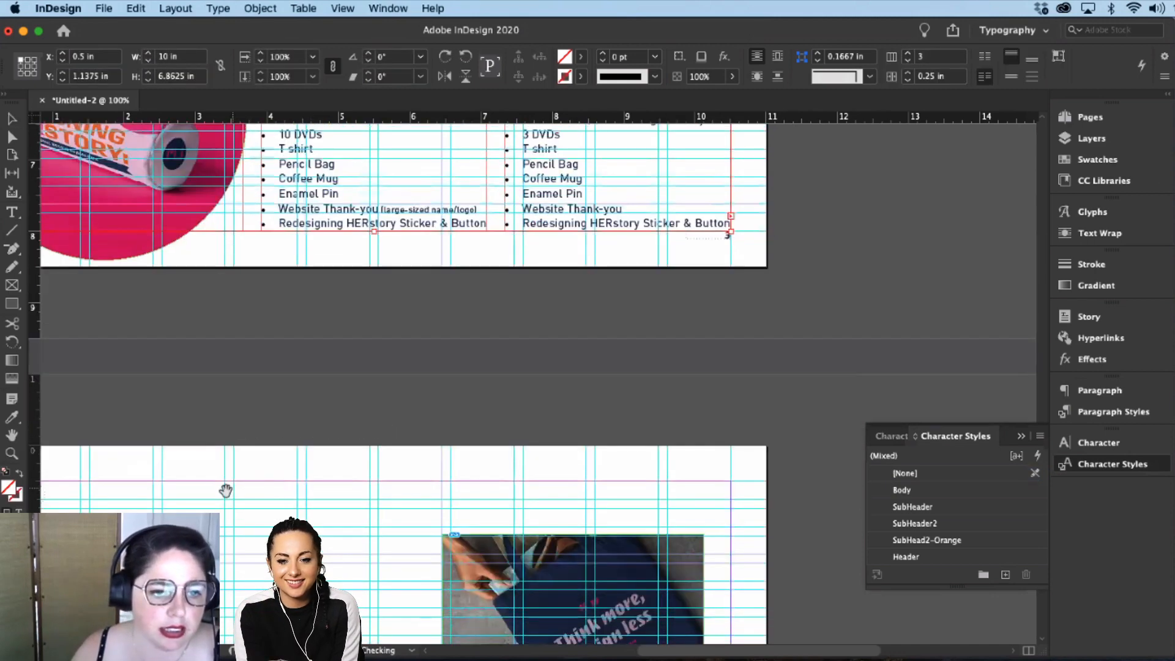
scroll(226, 489, down, 8)
scroll(226, 490, left, 8)
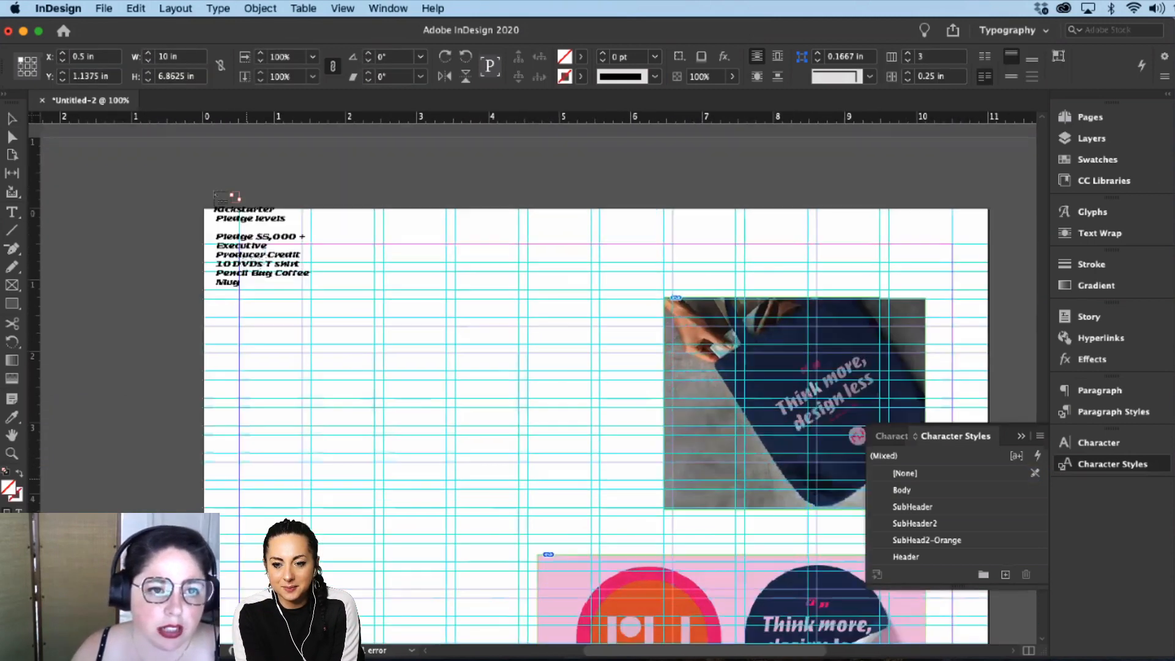
scroll(221, 196, down, 3)
drag(215, 199, 929, 605)
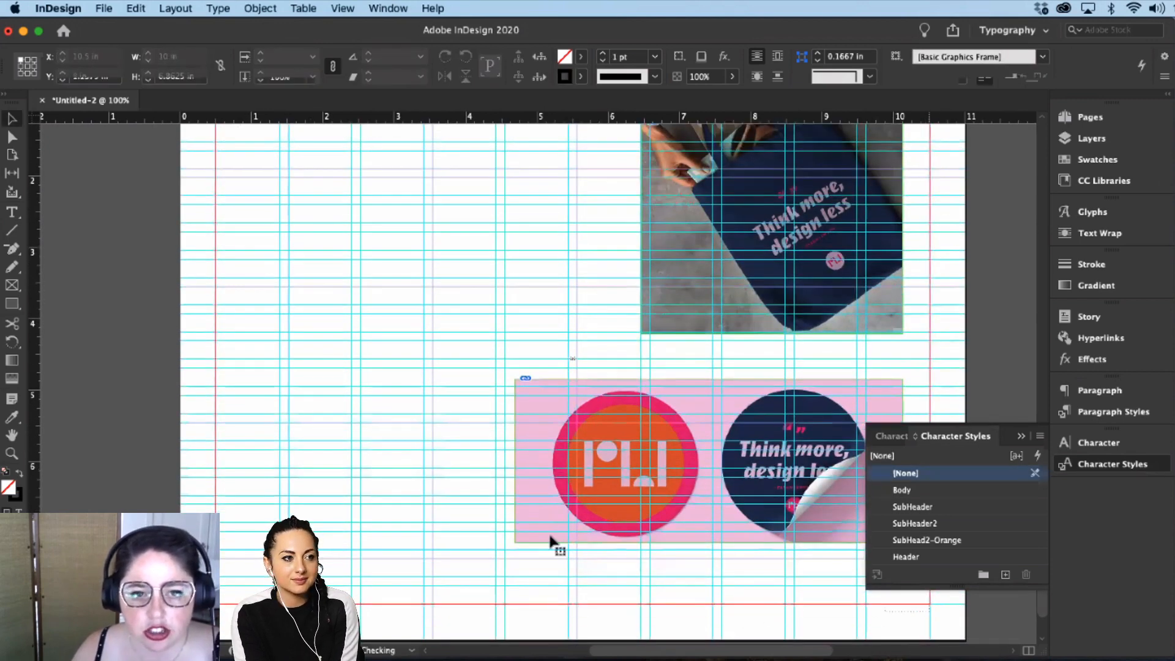
Step: Enlarge the page thumbnail list and open the page commands for page 4
click(1096, 116)
scroll(922, 316, down, 2)
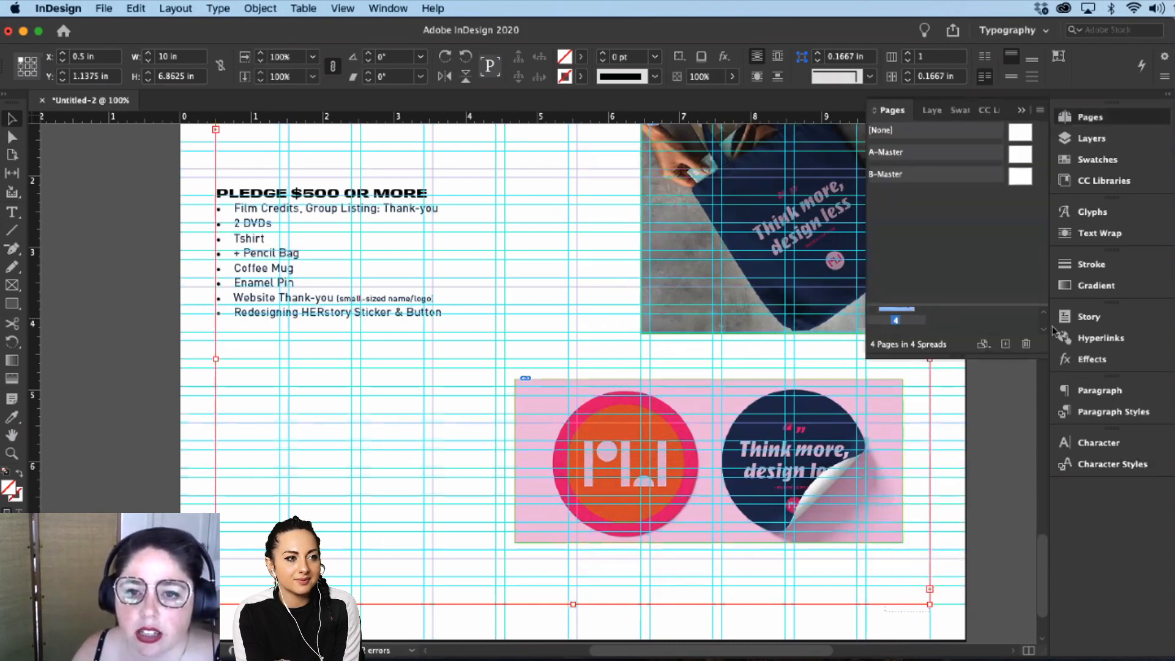
drag(1036, 356, 1037, 603)
right_click(886, 471)
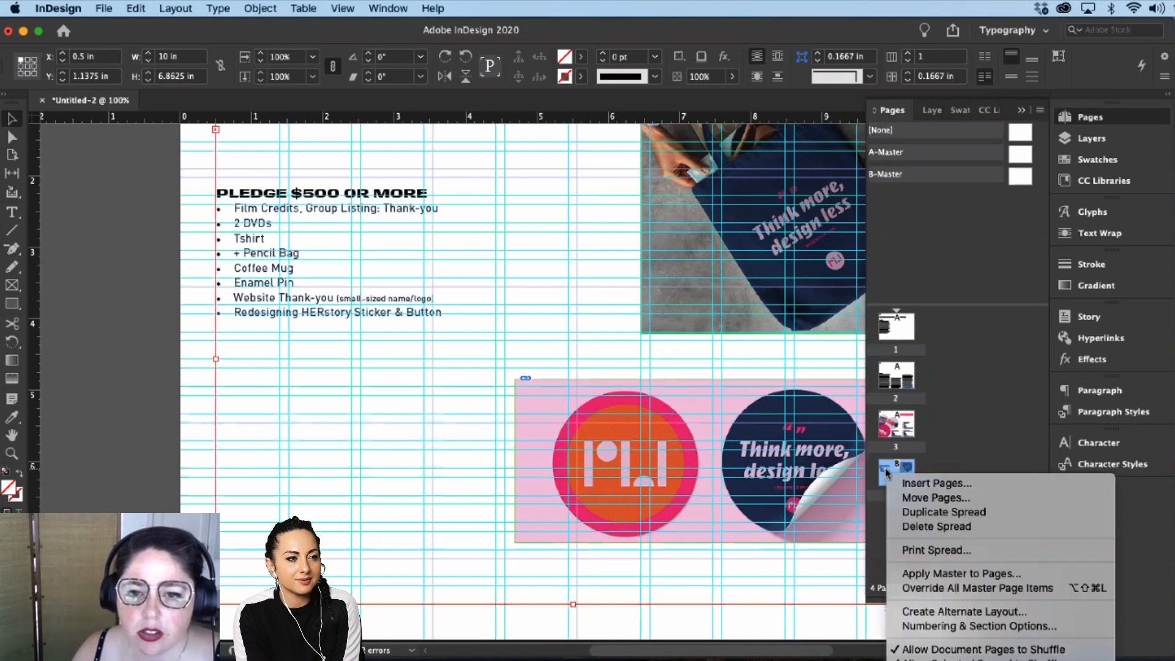
Step: Apply A-Master to page 4
click(939, 573)
click(710, 450)
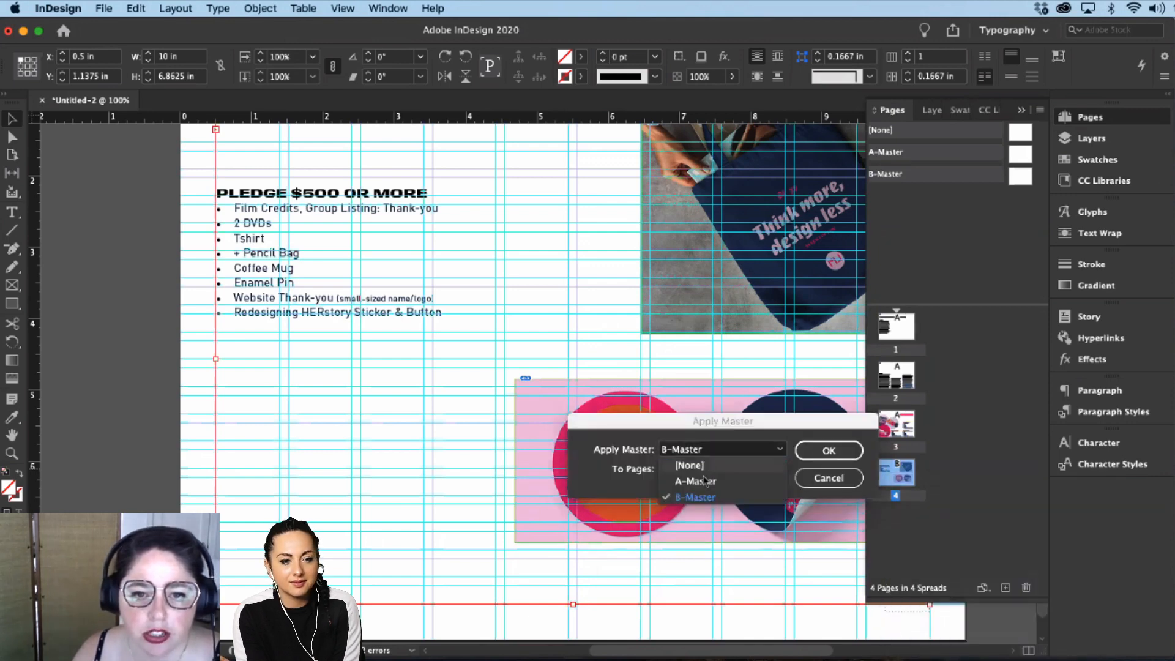
click(705, 480)
click(845, 453)
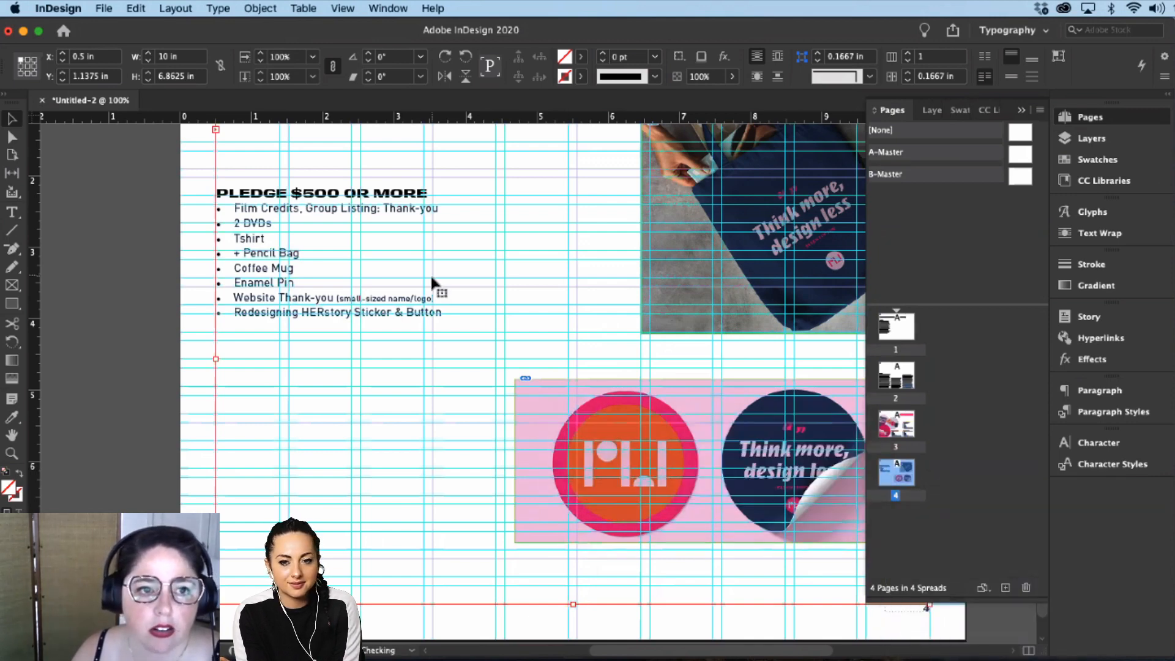
Step: Apply the SubHead2-Orange character style to the "PLEDGE $500 OR MORE" heading
scroll(368, 306, up, 4)
click(160, 295)
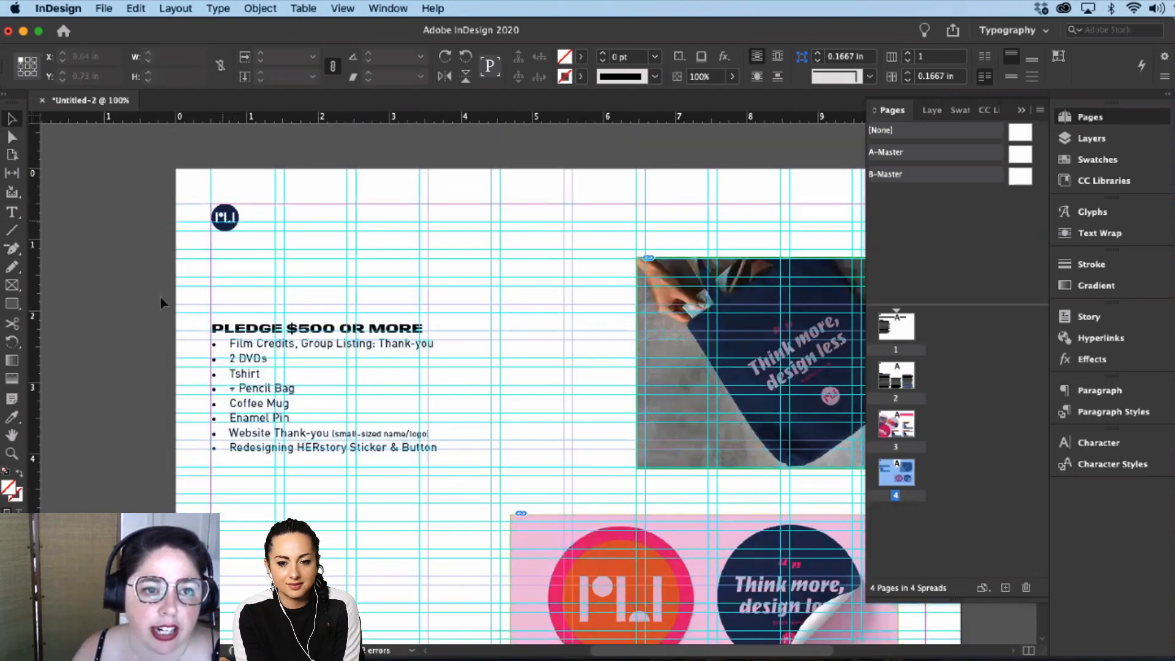
key(t)
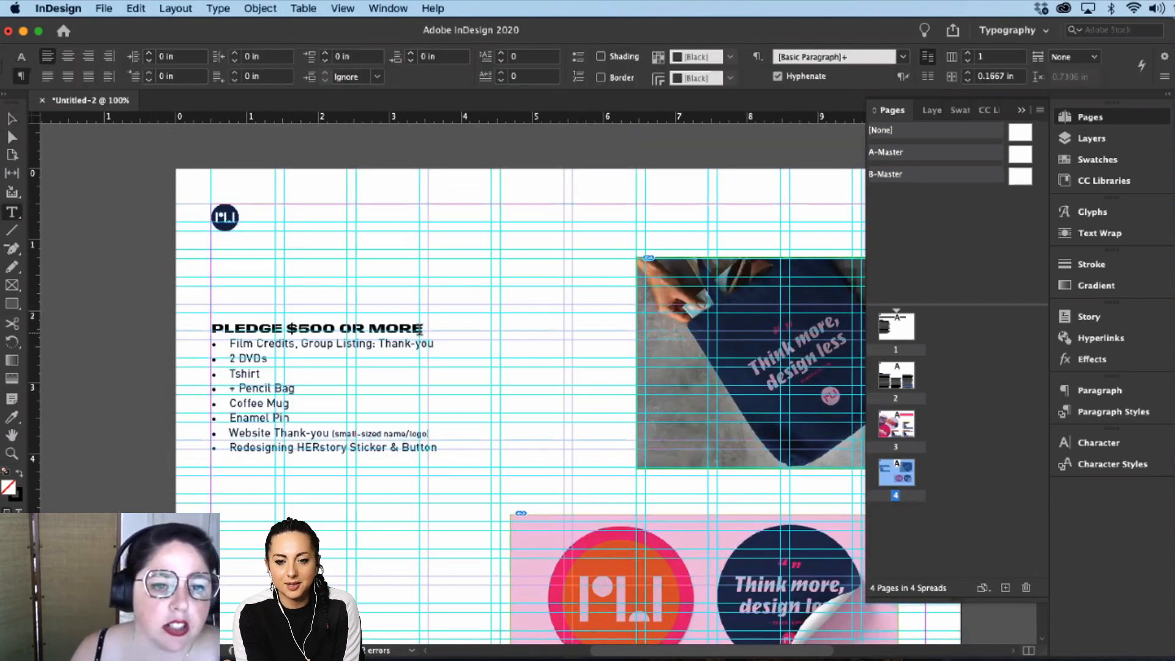
drag(423, 328, 211, 330)
click(210, 329)
triple_click(210, 330)
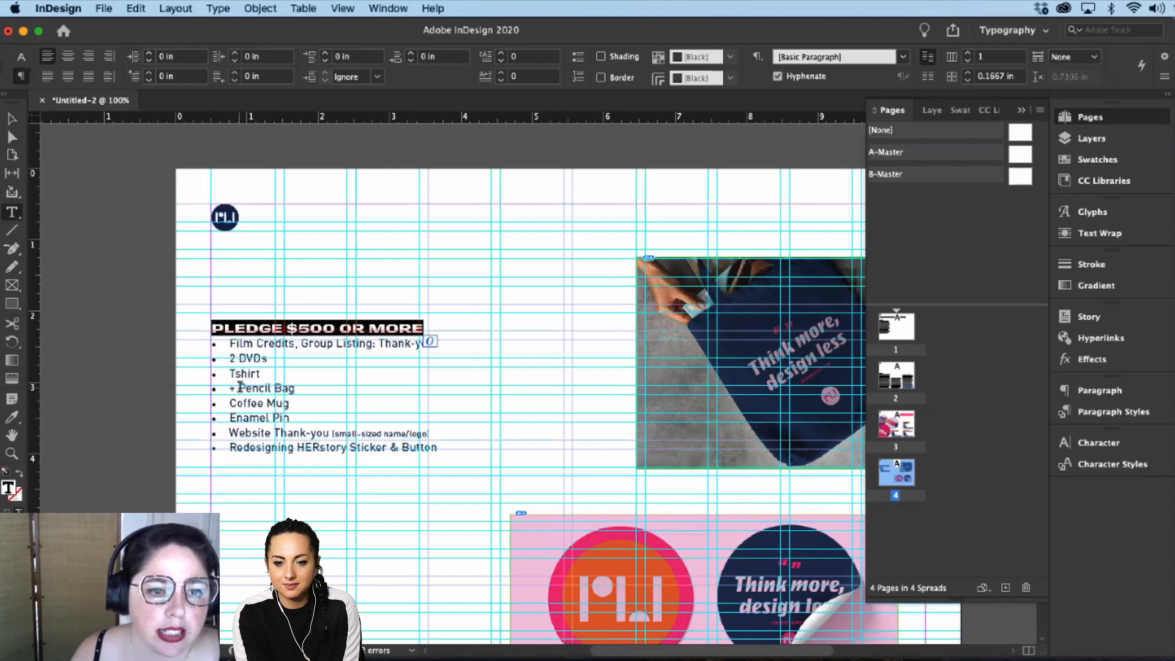
drag(238, 388, 271, 434)
drag(426, 328, 204, 328)
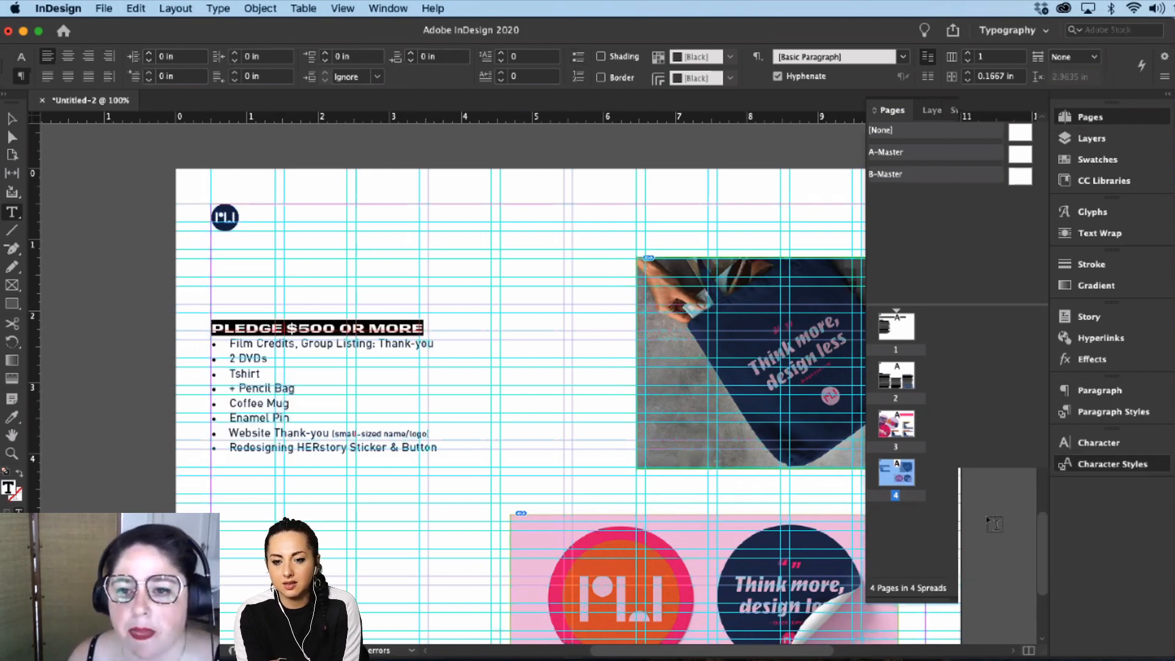
click(1111, 464)
click(935, 541)
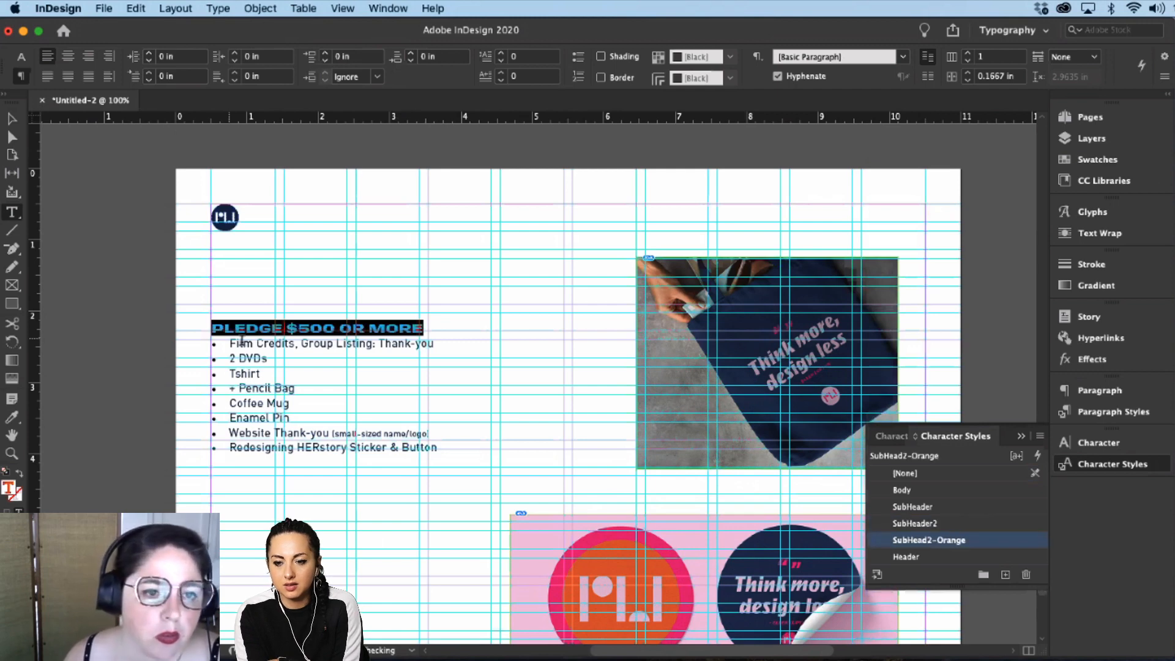
Step: Delete blank lines above the "PLEDGE $500 OR MORE" heading to pull the text upward
click(213, 329)
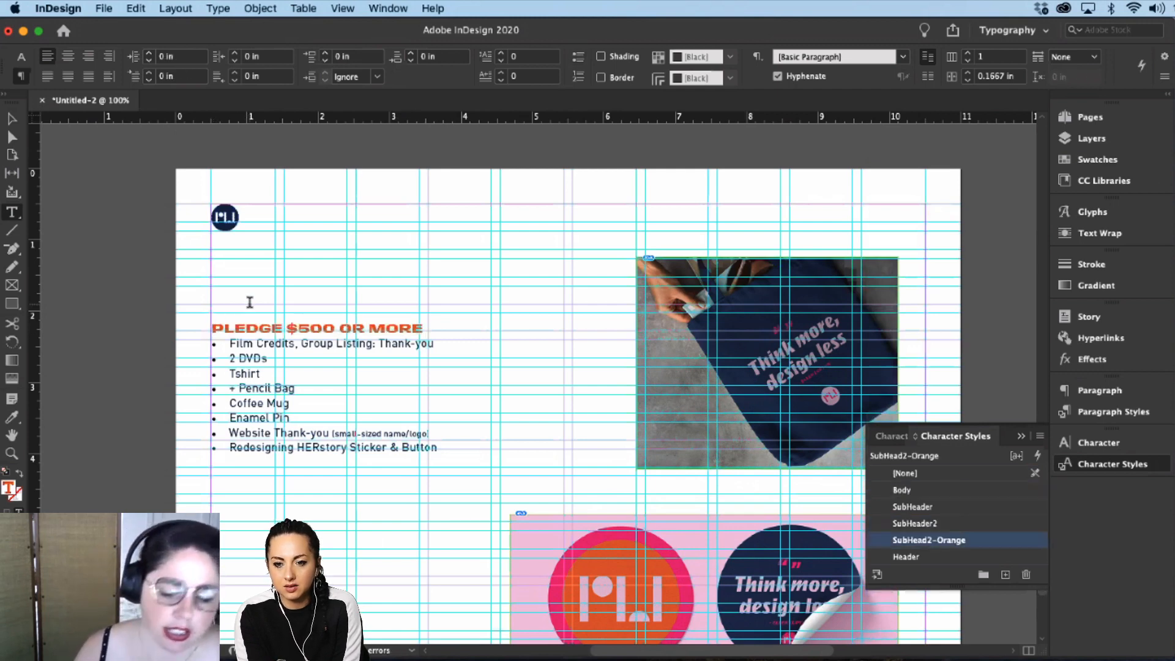
key(BackSpace)
key(BackSpace)
key(BackSpace)
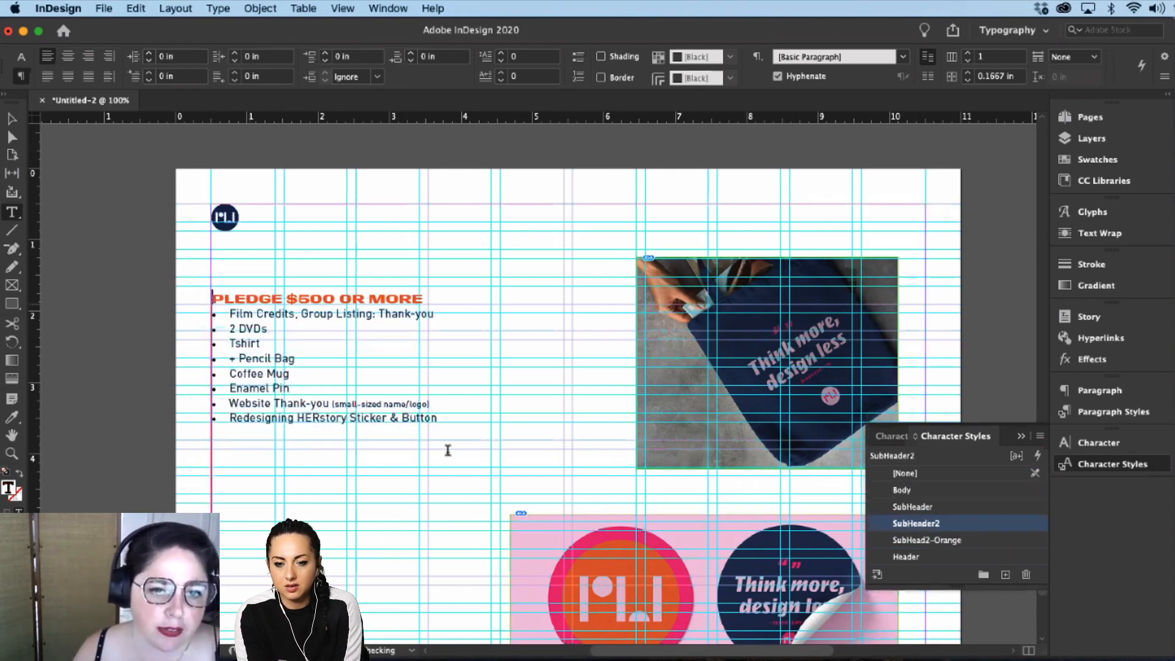
Step: Delete the surplus blank lines between the $500 pledge list and the "PLEDGE $300 OR MORE" heading
click(445, 403)
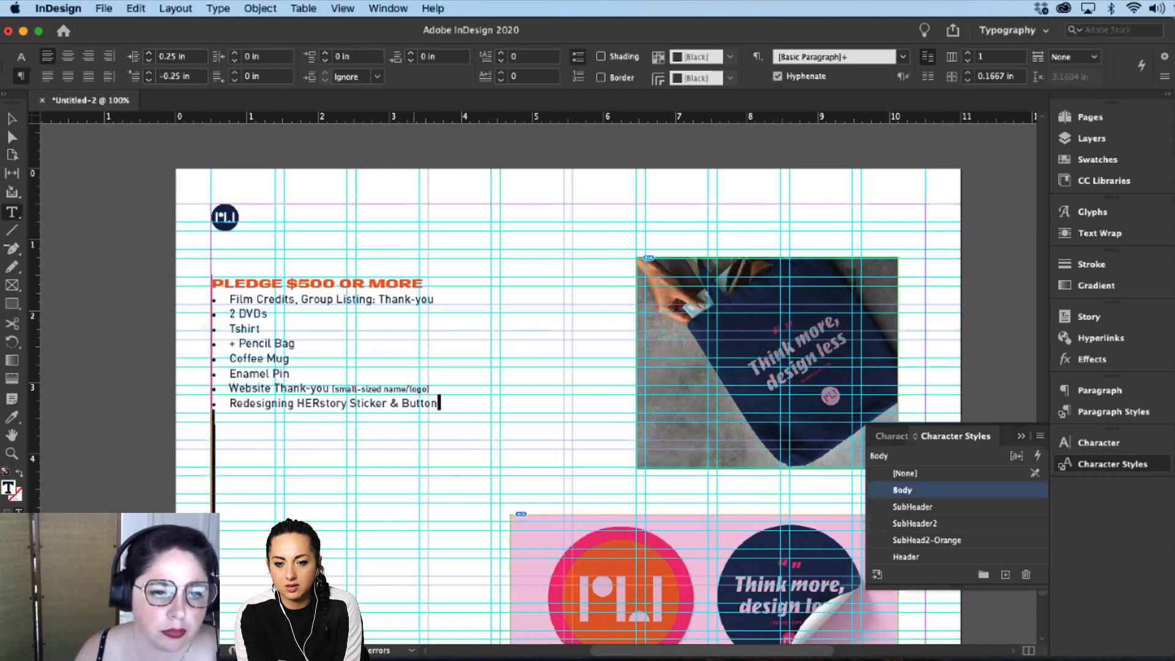
scroll(420, 538, down, 2)
scroll(420, 539, down, 5)
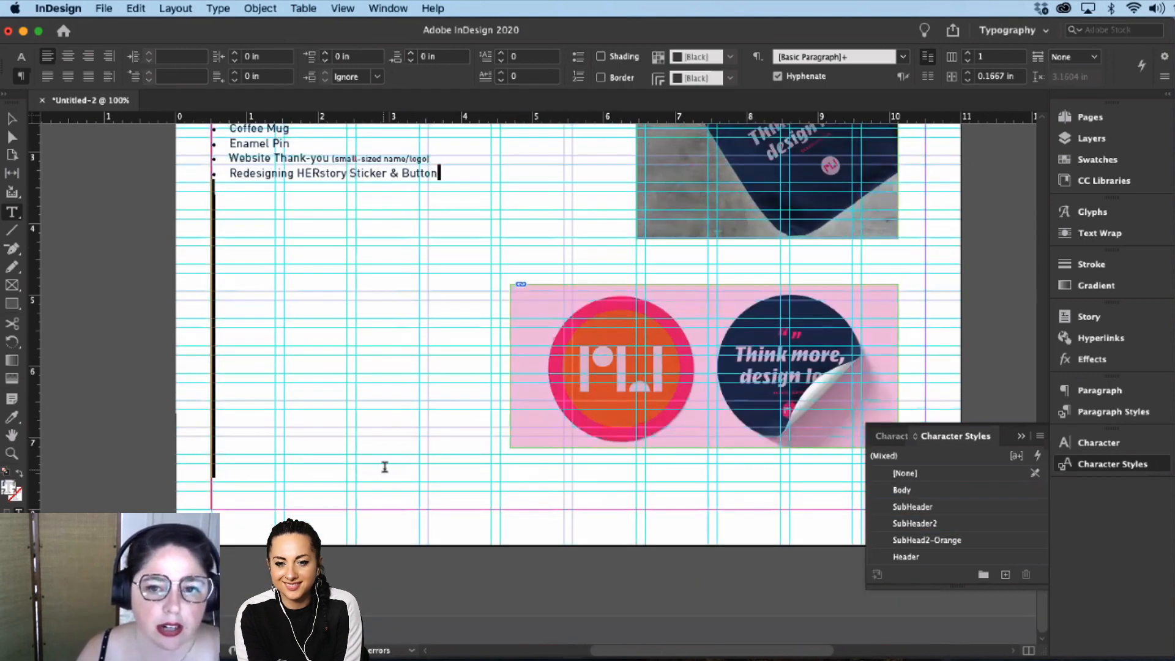
click(385, 467)
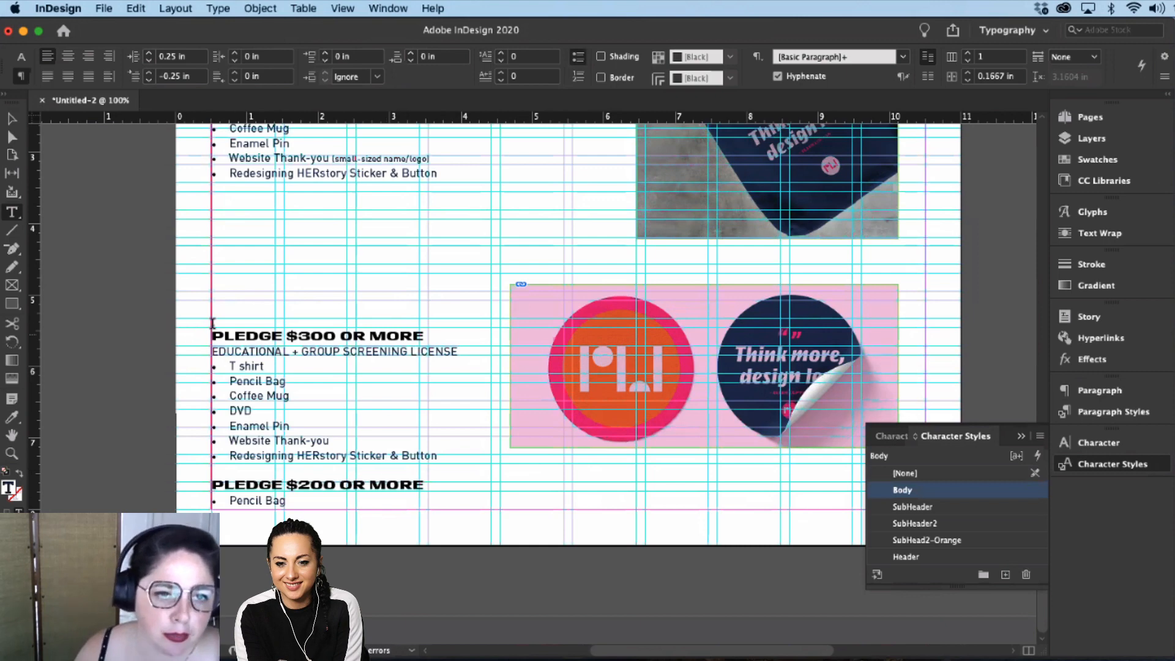
key(BackSpace)
key(BackSpace)
key(BackSpace)
key(BackSpace)
key(BackSpace)
key(BackSpace)
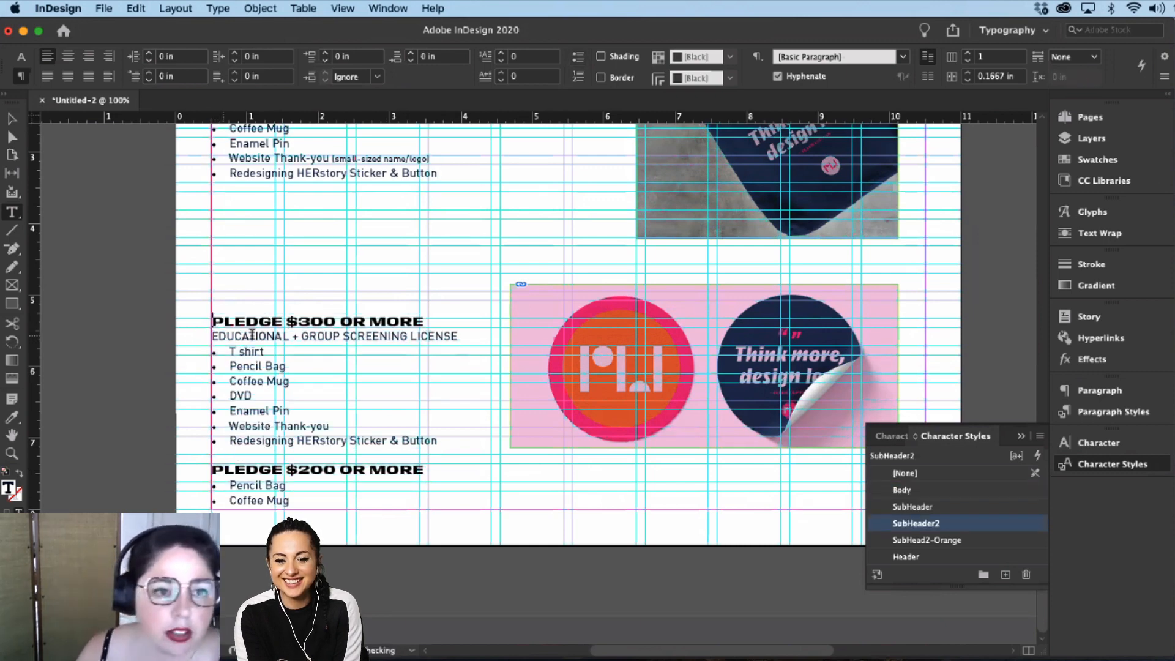
key(BackSpace)
key(BackSpace)
key(BackSpace)
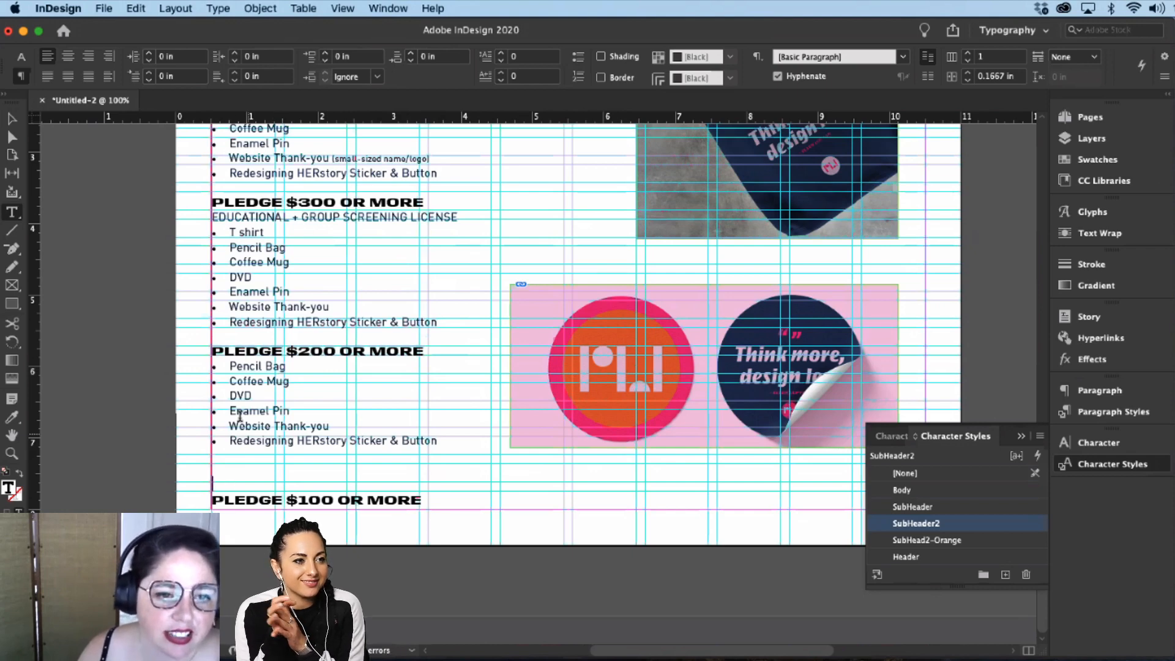
Step: Add a line break before the "PLEDGE $100 OR MORE" heading and set the pledge text frame to 2 columns
key(Return)
click(12, 119)
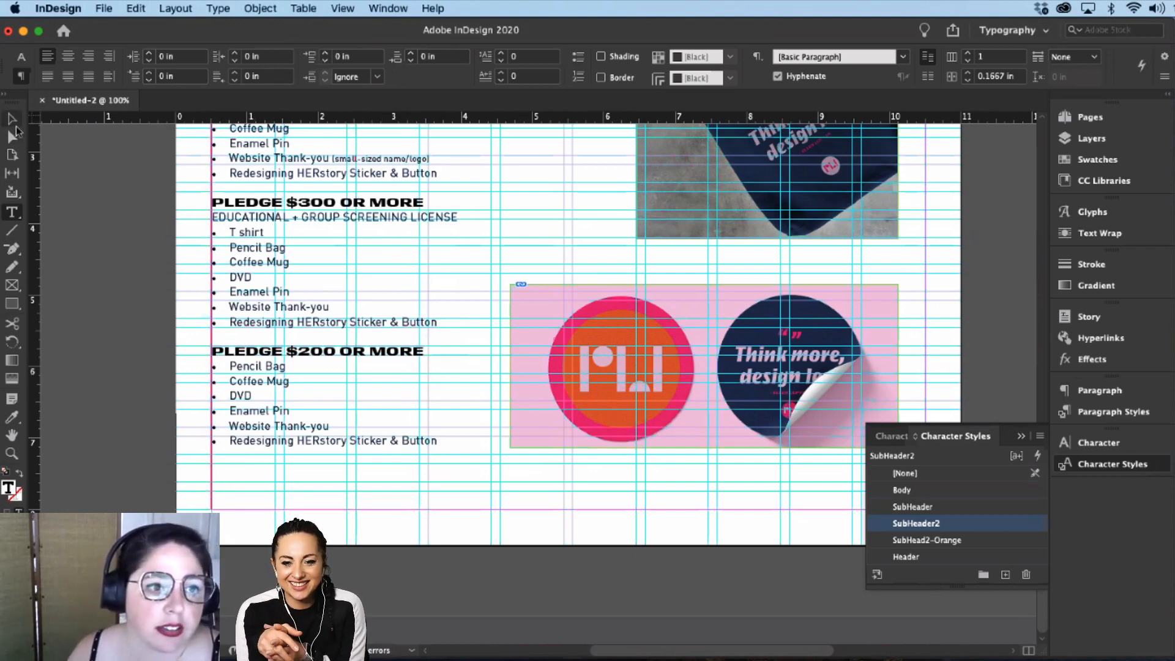
scroll(435, 398, up, 5)
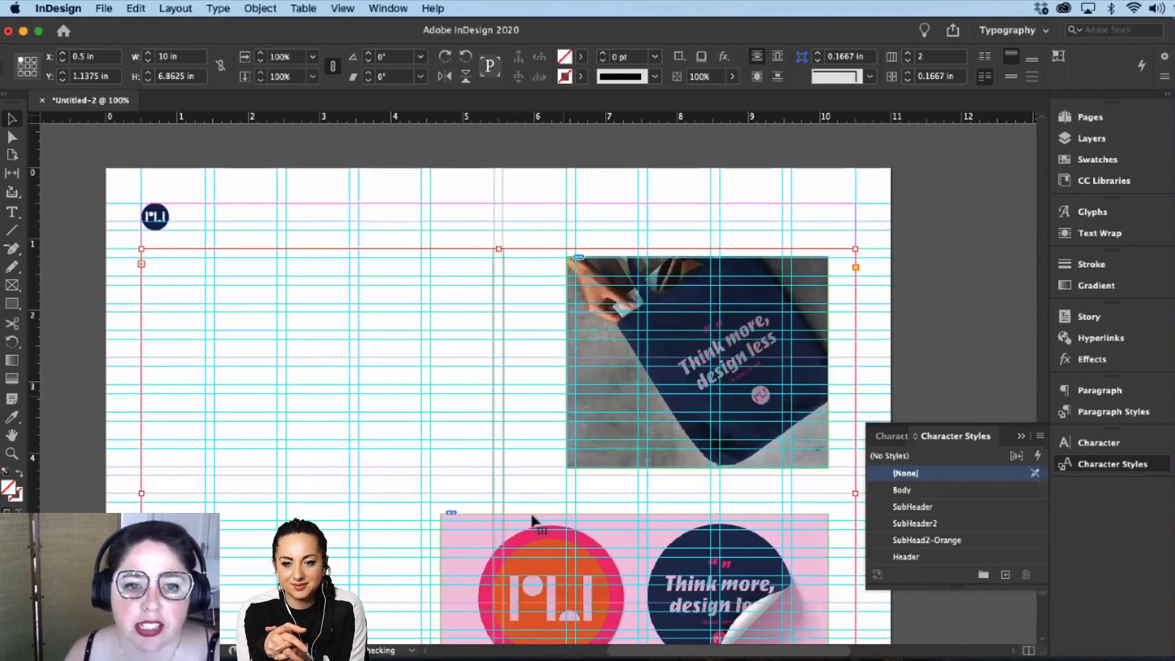
scroll(511, 322, down, 3)
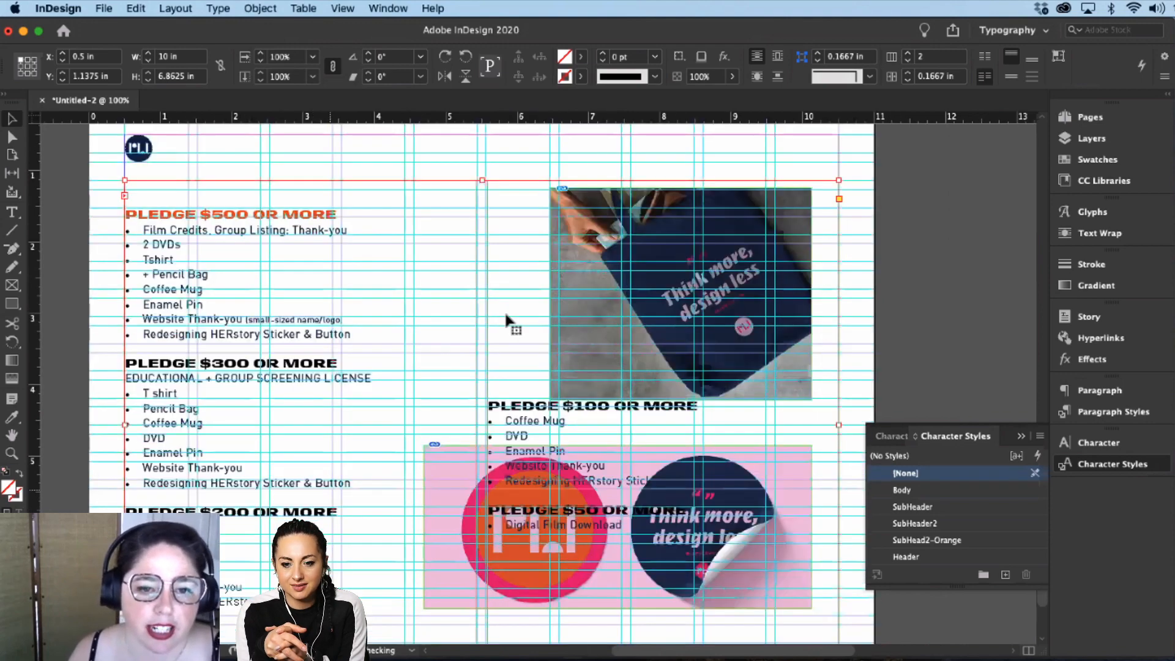
Step: Apply the SubHead2-Orange character style to the $300, $200, $100 and $50 pledge headings
key(t)
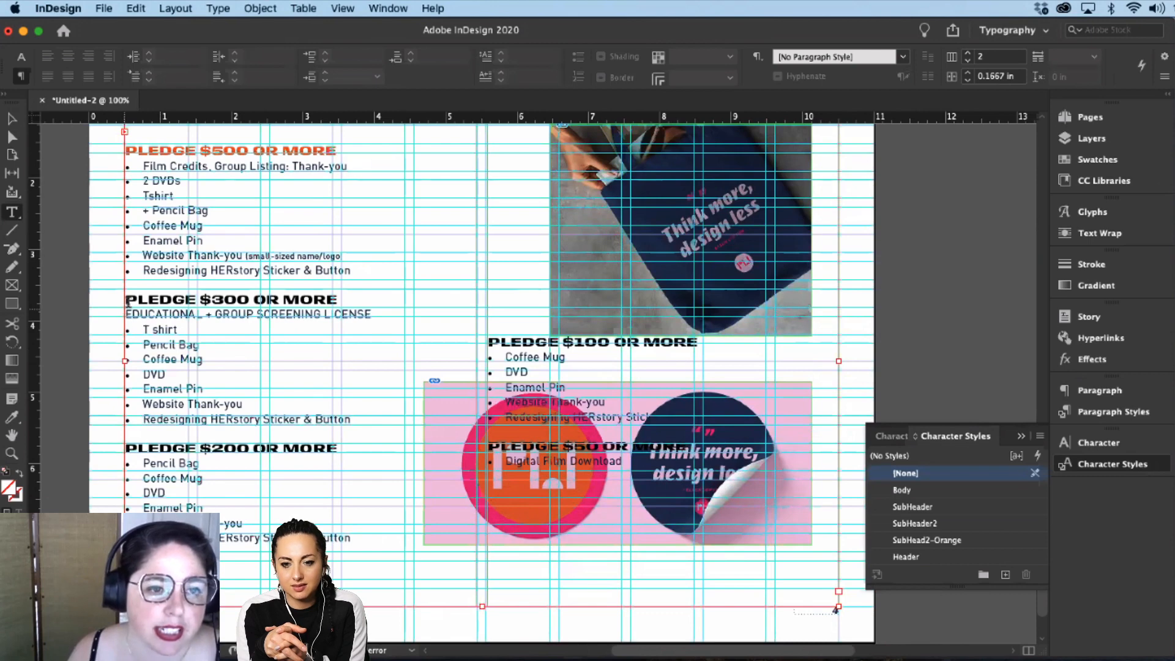
drag(126, 300, 357, 291)
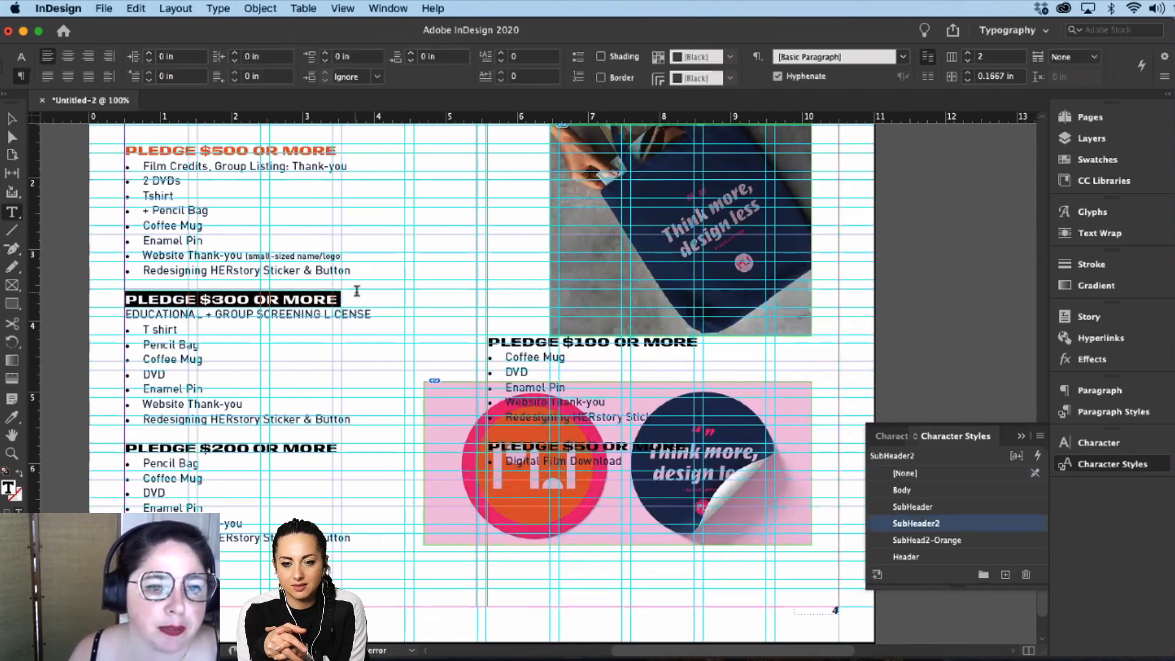
click(918, 540)
drag(126, 448, 360, 440)
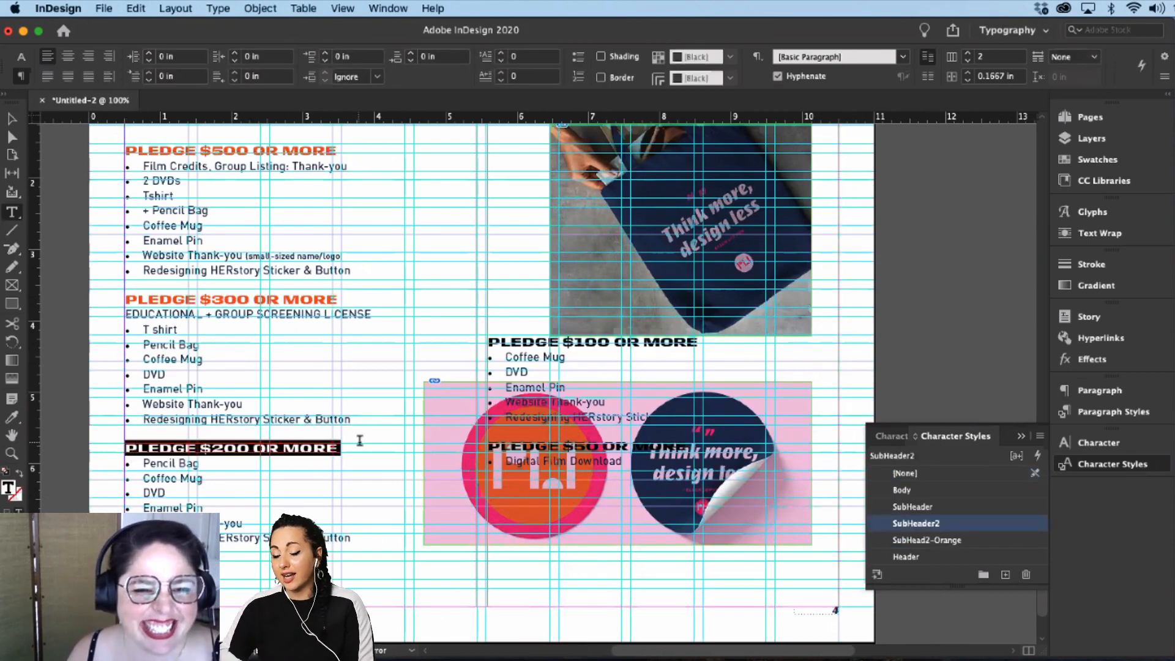
click(918, 540)
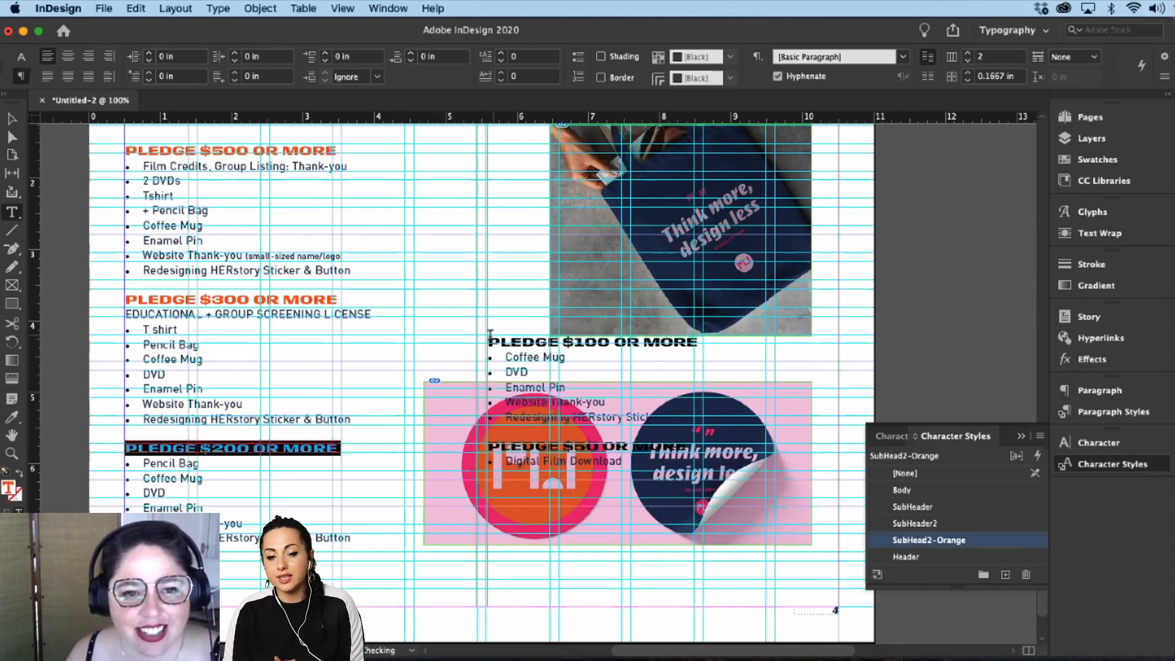
drag(488, 341, 722, 334)
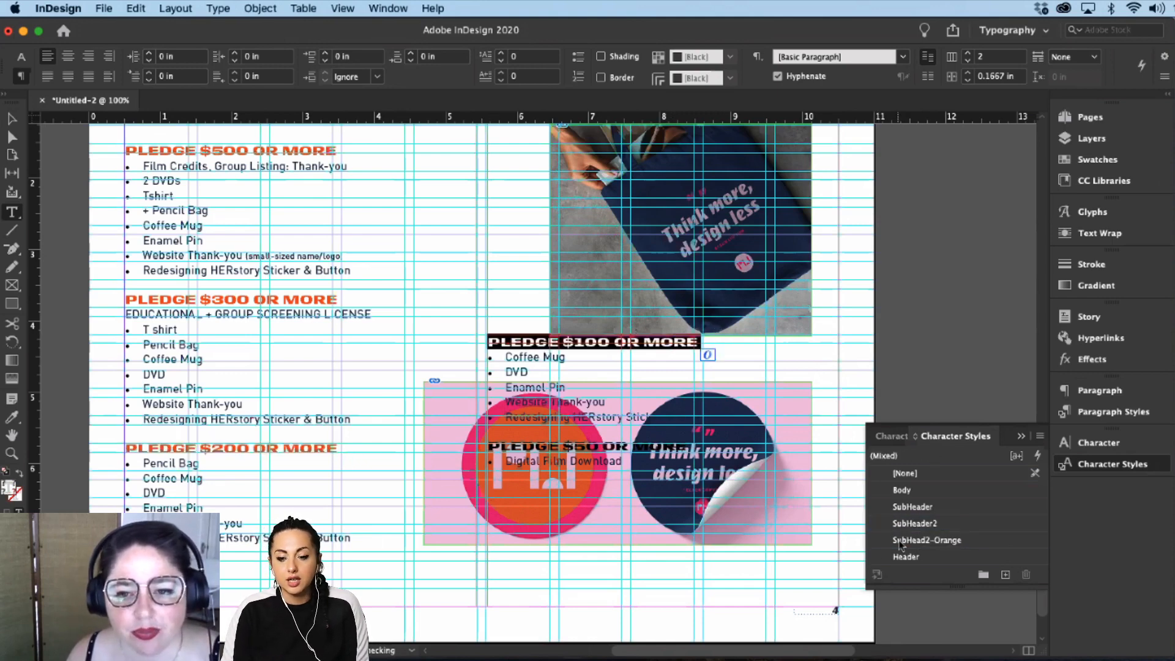
click(919, 540)
drag(488, 442, 735, 438)
click(918, 540)
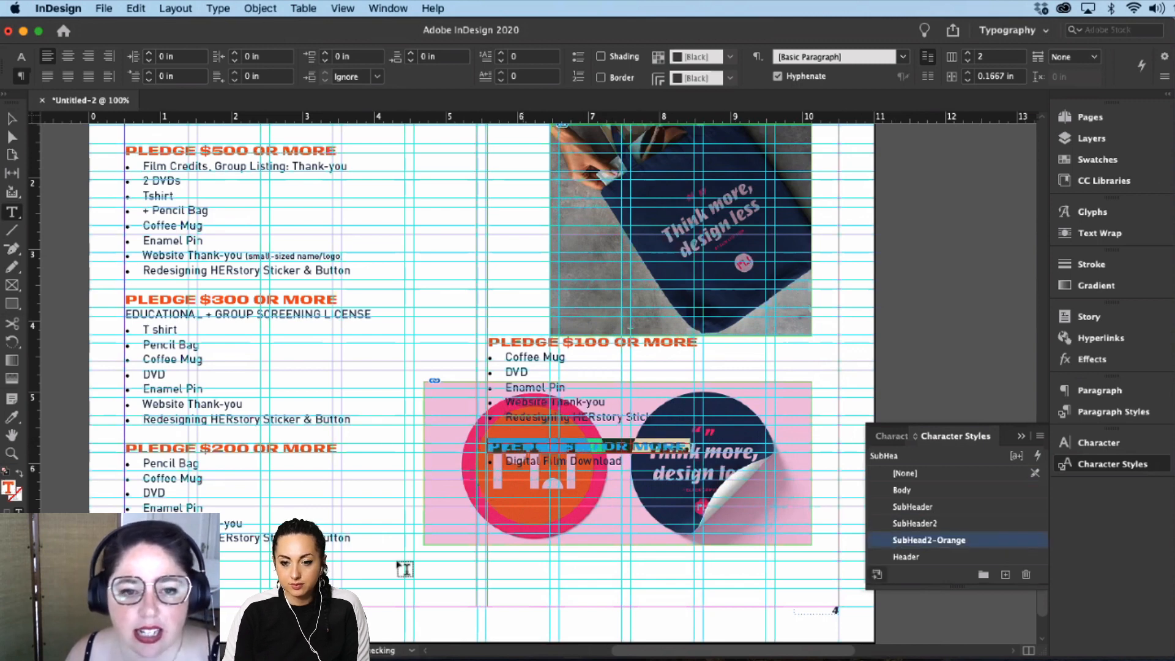
Step: Delete the blank lines above the "PLEDGE $100 OR MORE" heading
click(415, 325)
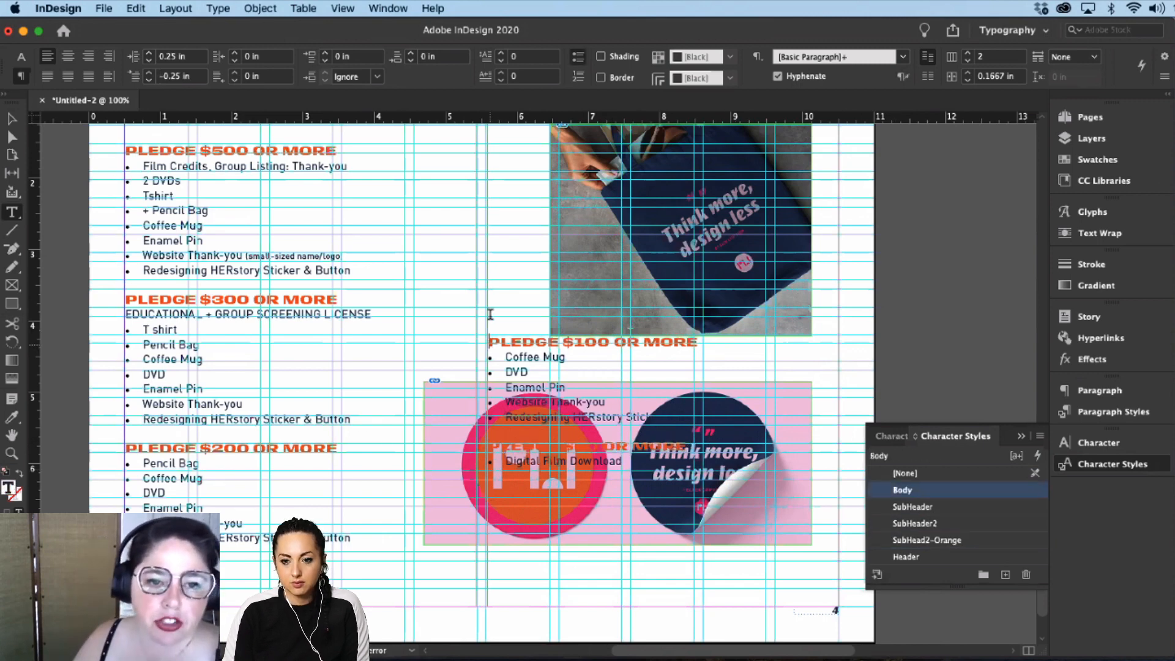
drag(490, 314, 489, 342)
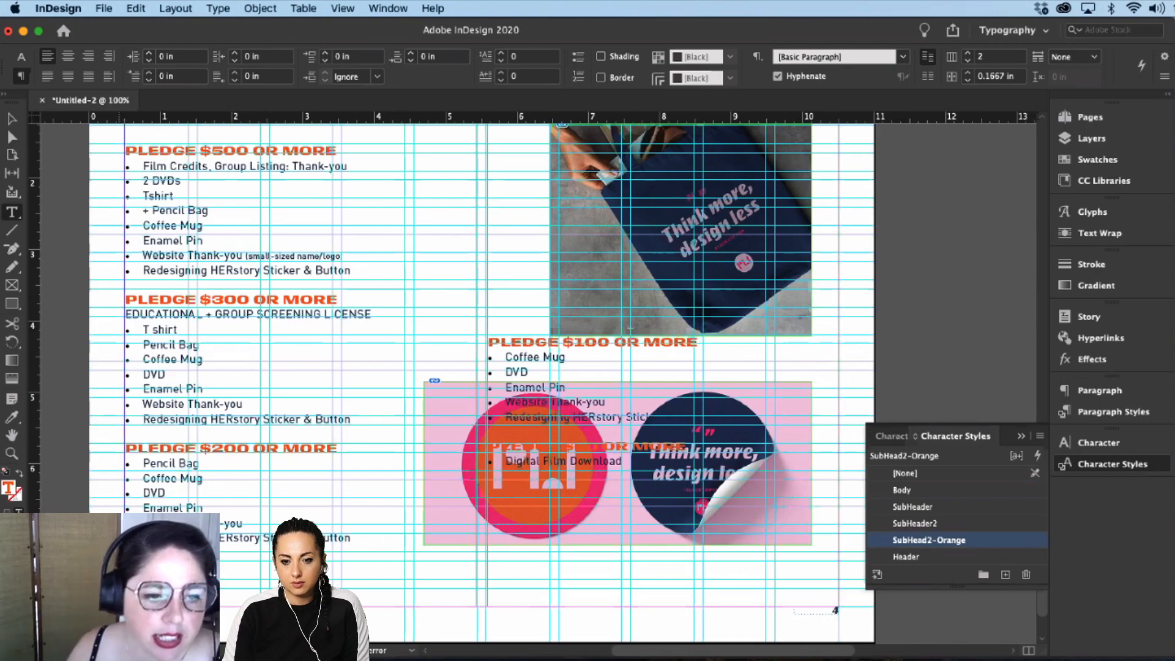
click(126, 298)
Step: Remove the remaining blank lines above the $500 heading so the list starts at the top of its text frame
click(12, 118)
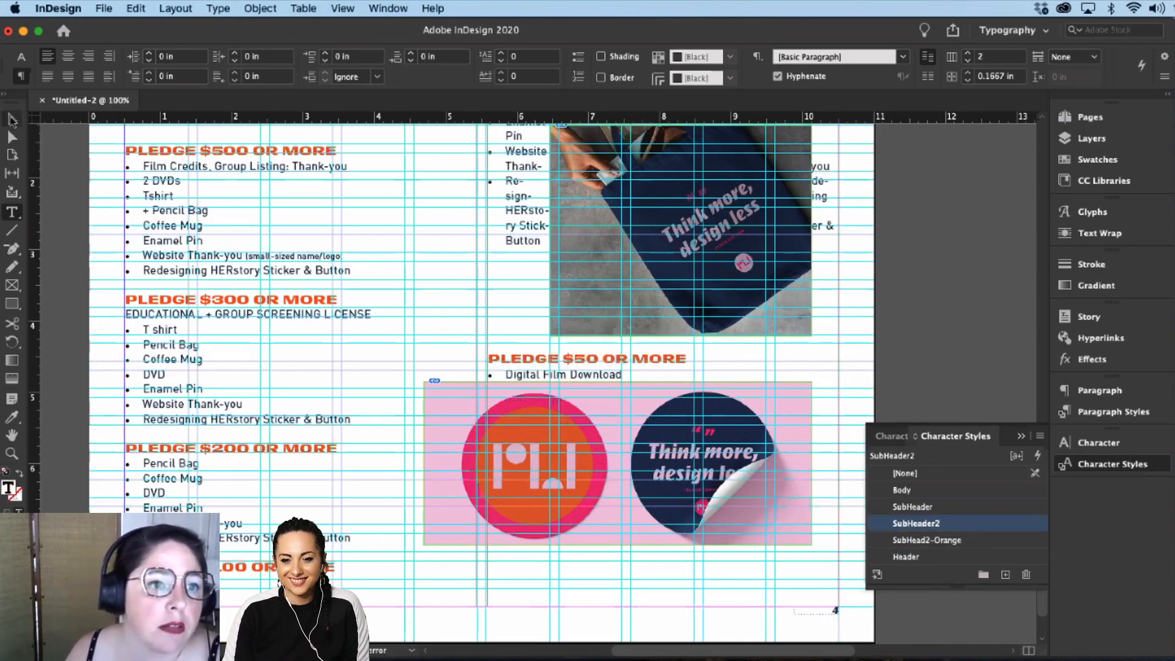
scroll(336, 450, up, 5)
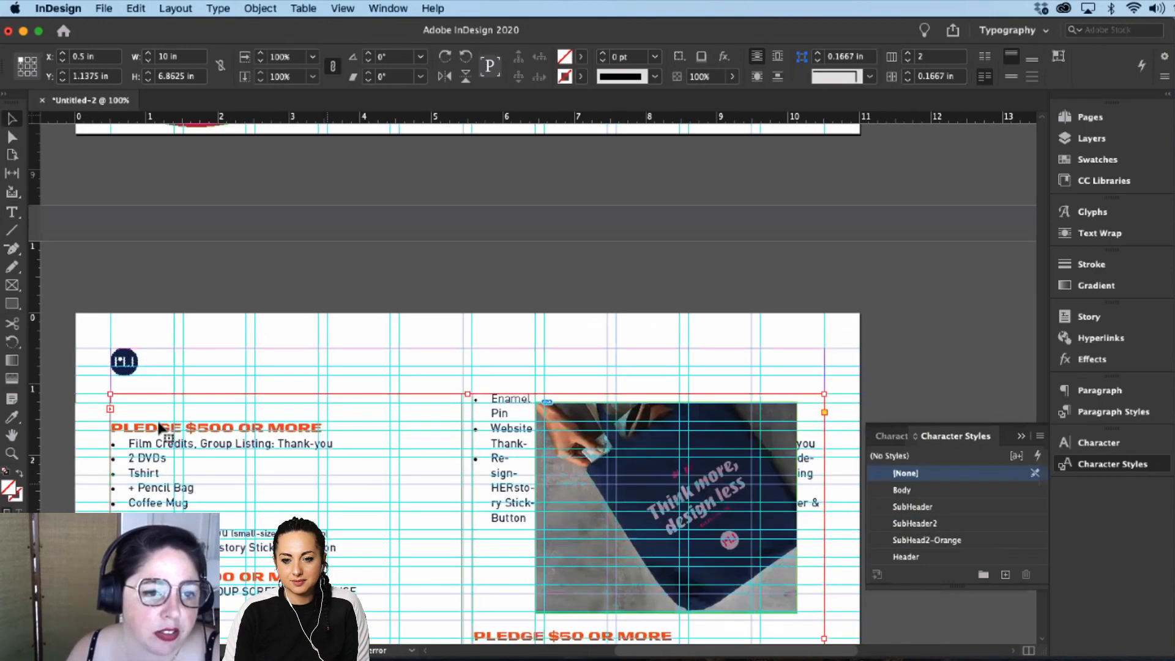
scroll(157, 425, down, 2)
key(Return)
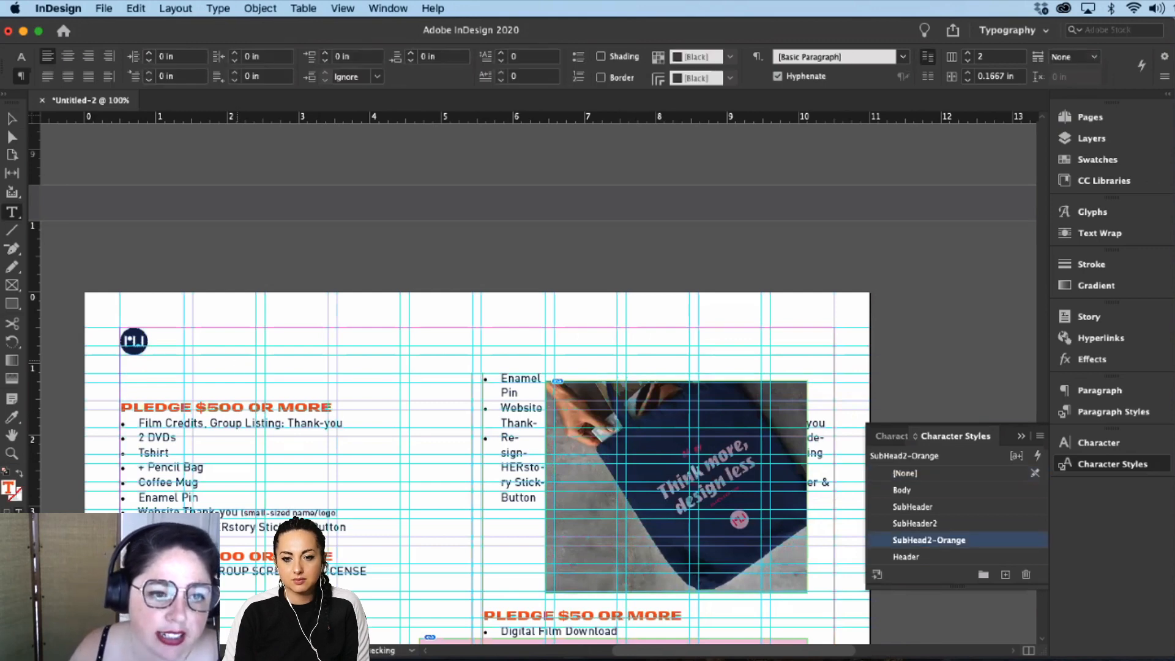
key(BackSpace)
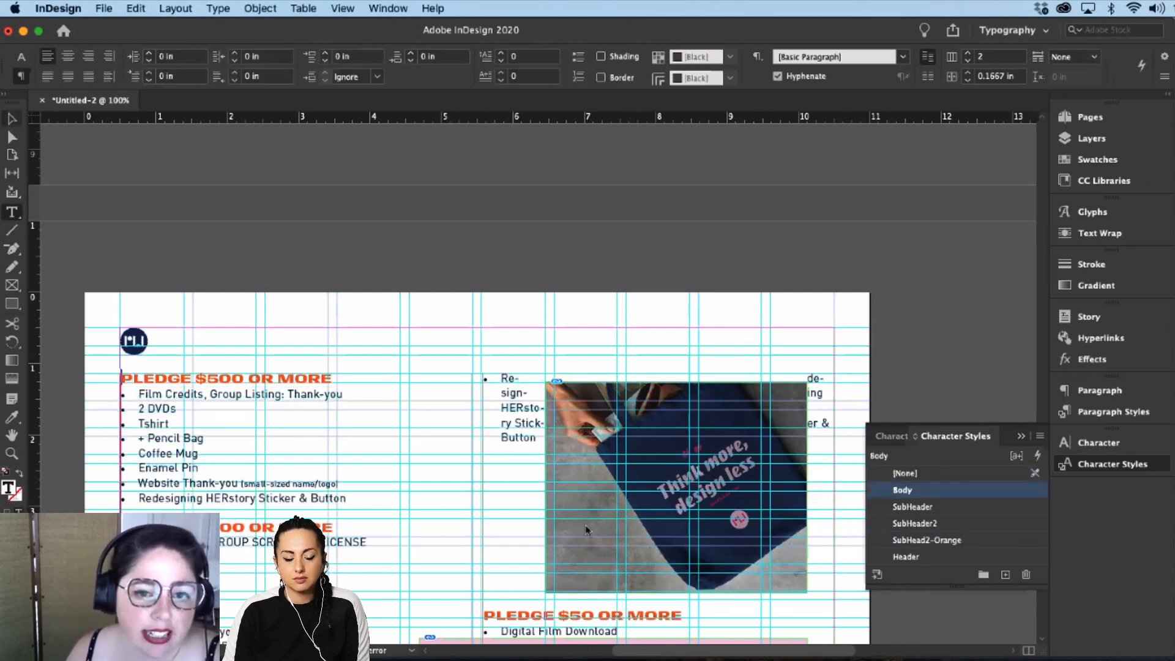
key(Escape)
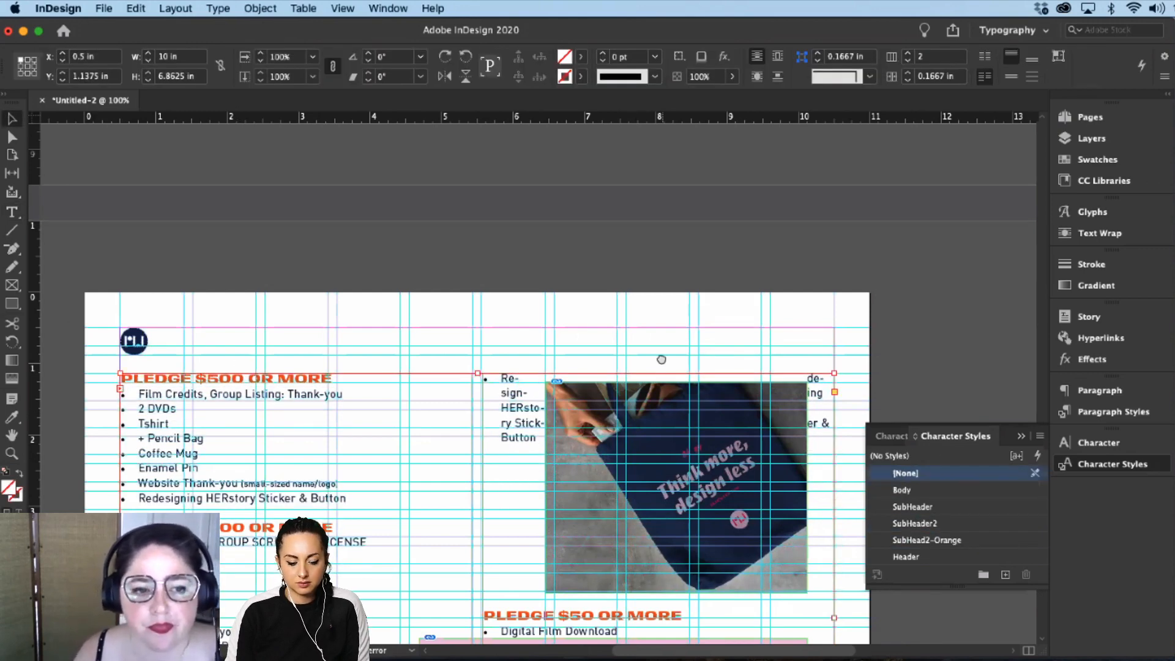
Step: Try to move the pink button and sticker image to another spot on the page, and undo the move
scroll(662, 359, down, 5)
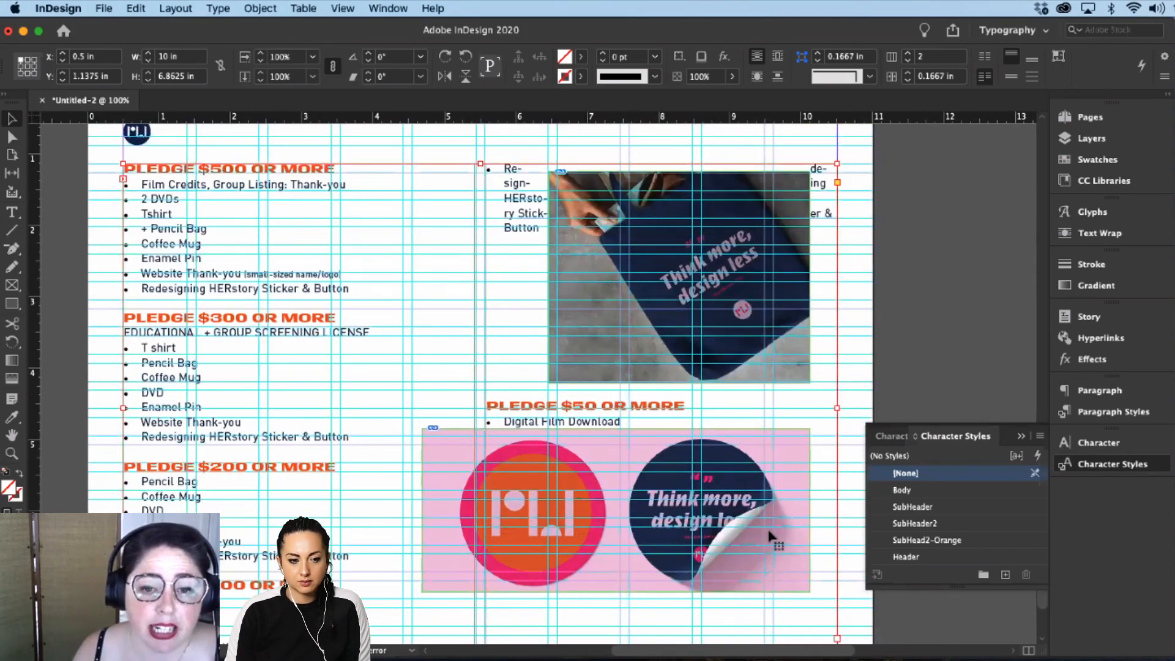
scroll(770, 537, down, 4)
scroll(770, 537, right, 5)
drag(747, 487, 493, 382)
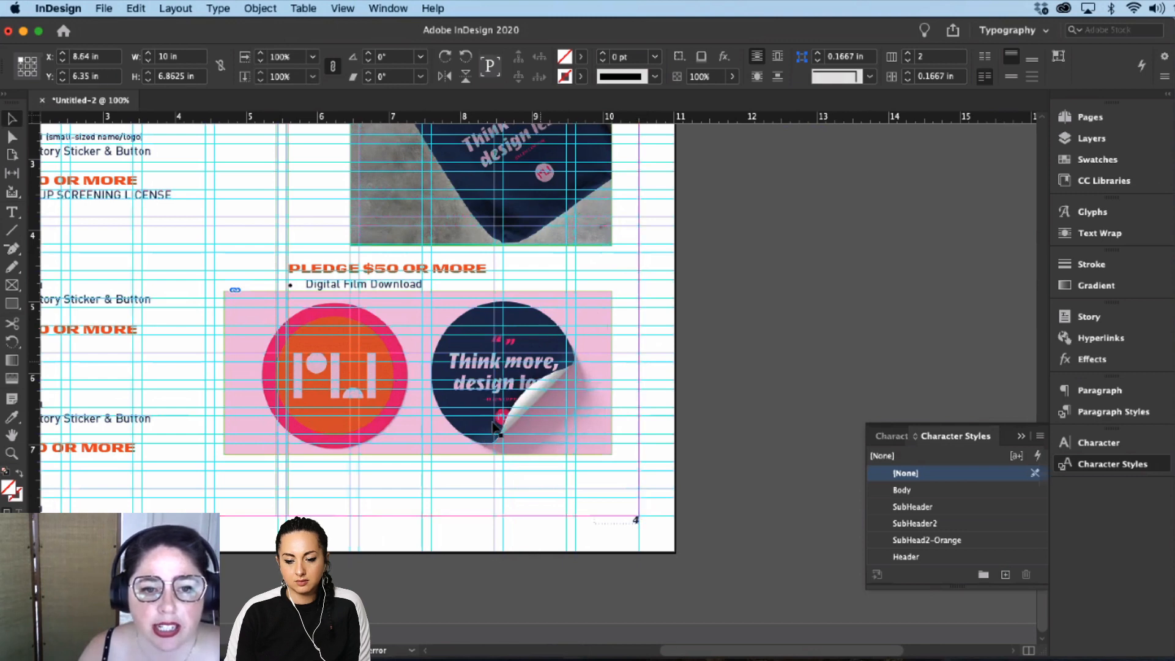
drag(496, 428, 705, 507)
key(super+z)
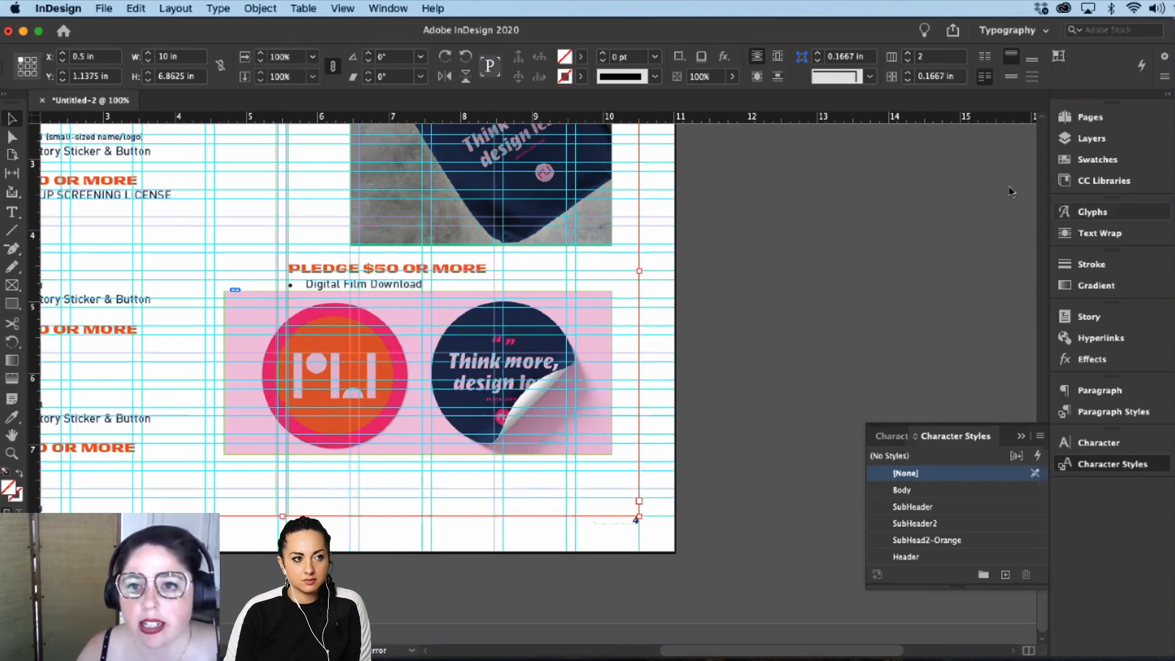
Step: Lock the Type layer, leaving Images unlocked, and move the button and sticker image flush into the page's lower-right corner
click(1091, 138)
click(892, 148)
click(892, 164)
click(563, 411)
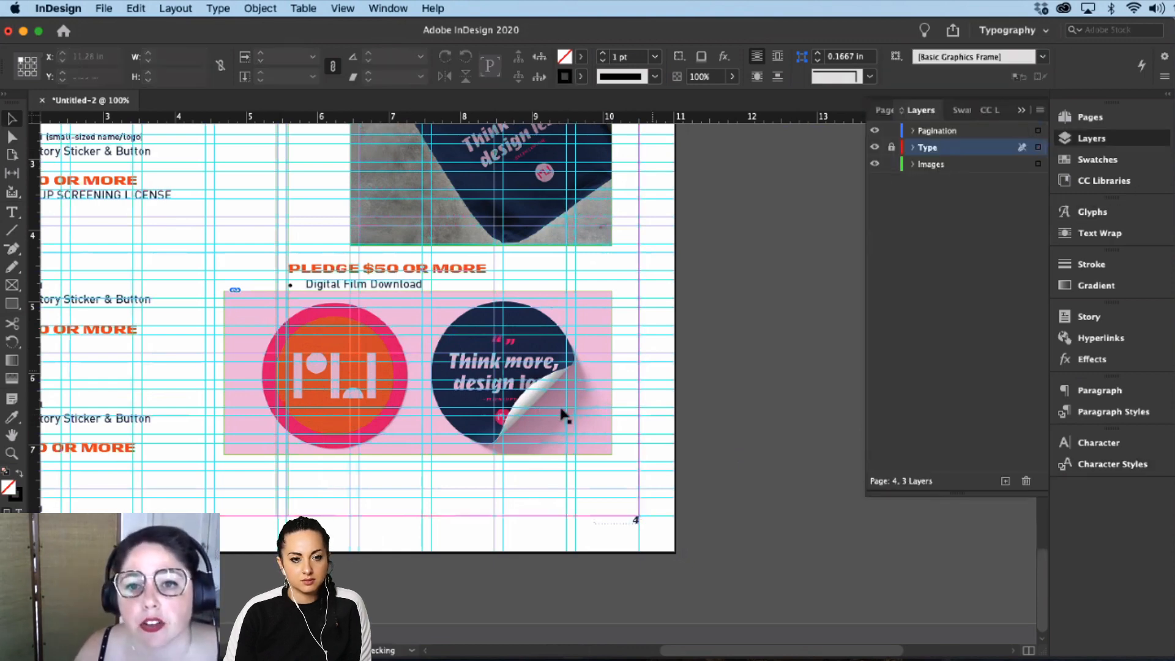
drag(582, 488, 617, 531)
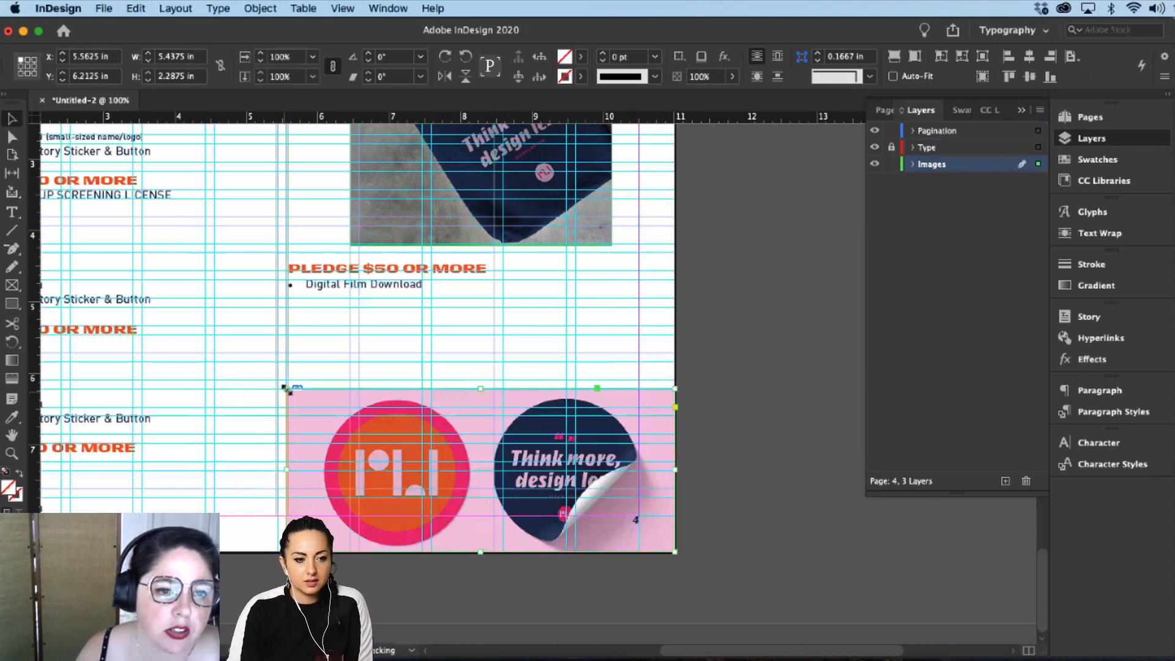
Step: Enlarge the button and sticker image to about 7.04 in wide and extend its frame upward, nudging the artwork up inside it
drag(285, 390, 296, 323)
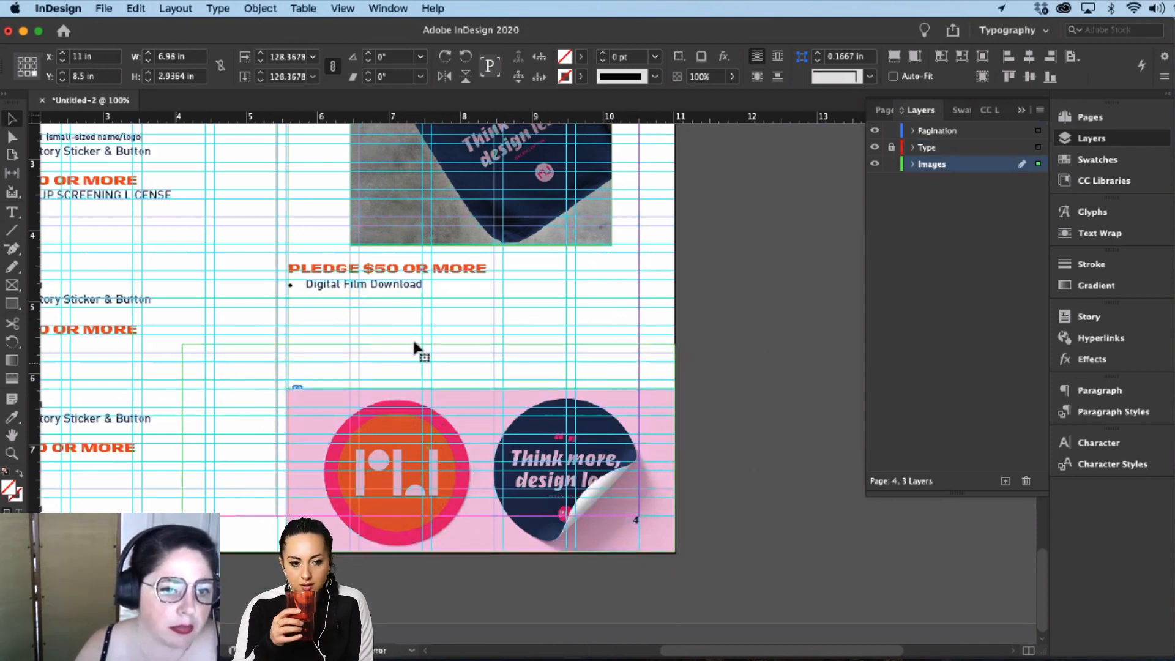
drag(422, 339, 420, 299)
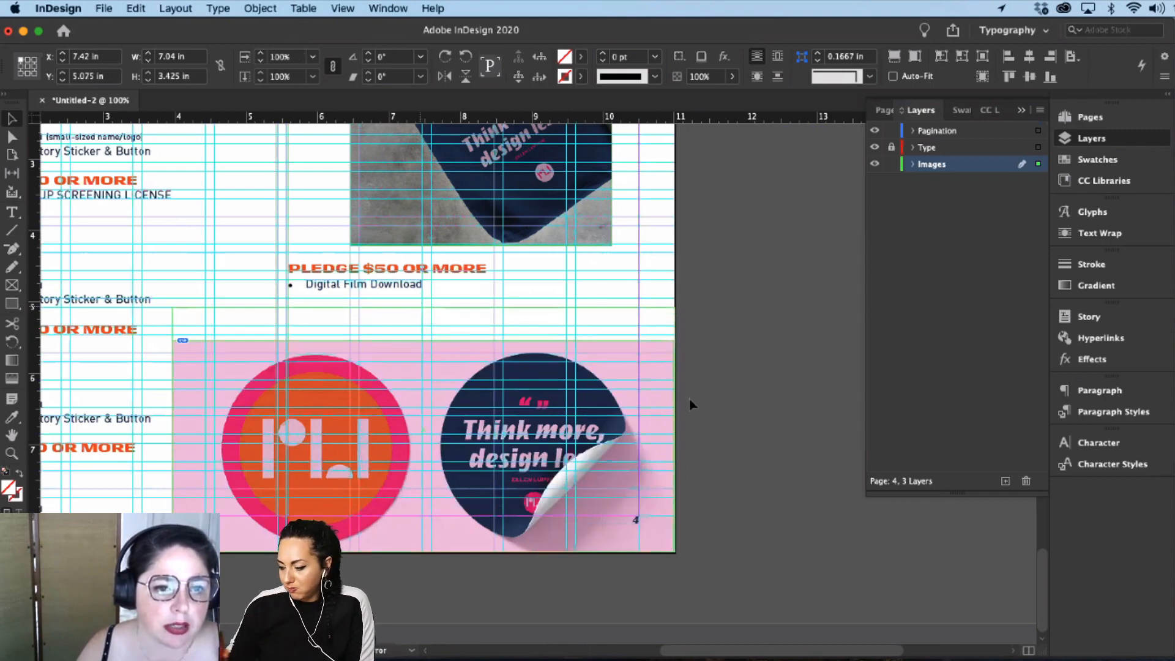
key(w)
double_click(549, 487)
key(shift+Up)
key(shift+Up)
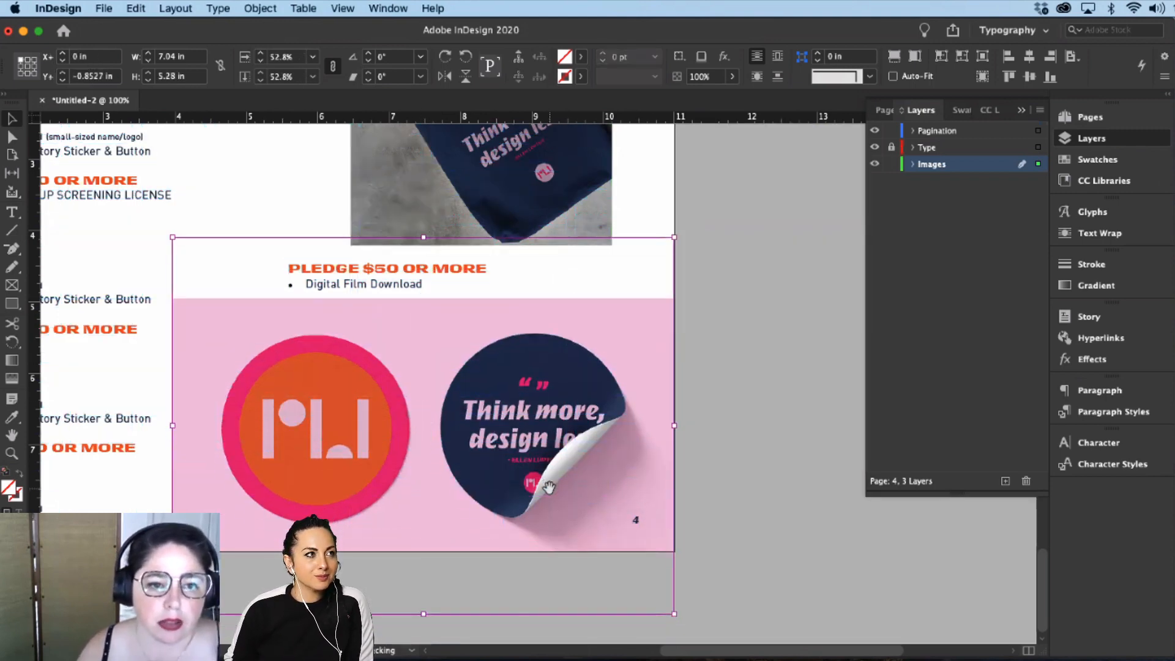
click(755, 206)
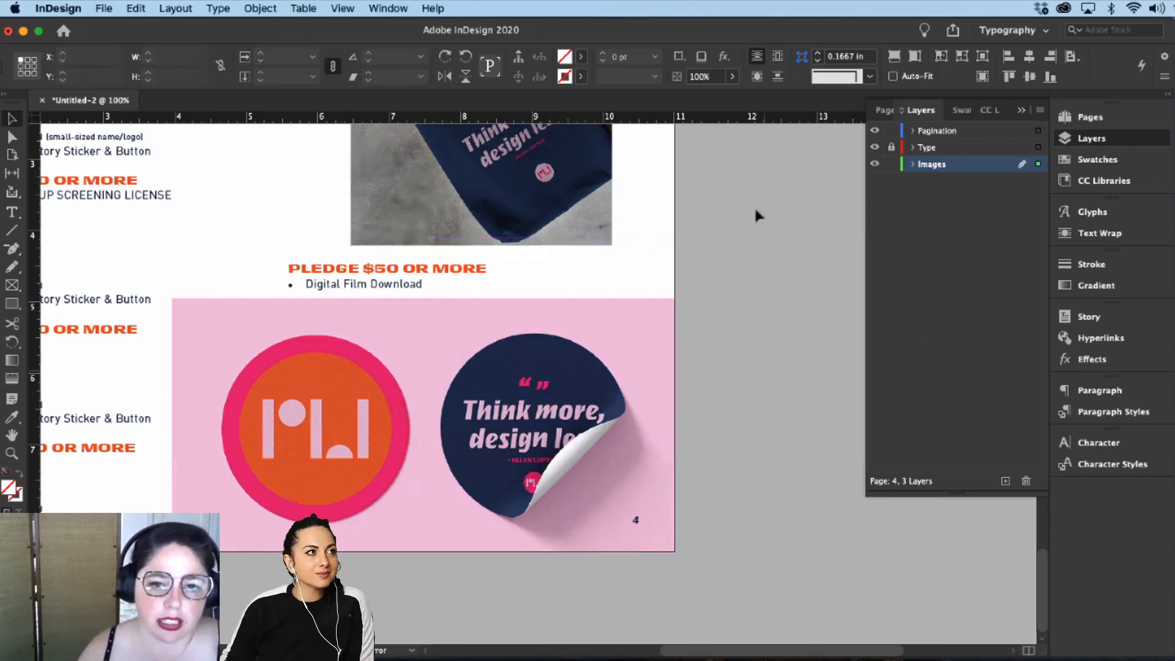
Step: Set the tote bag image to wrap text around its object shape and move it to X 0.5 in, Y 1.1375 in
scroll(753, 315, up, 3)
scroll(794, 422, up, 4)
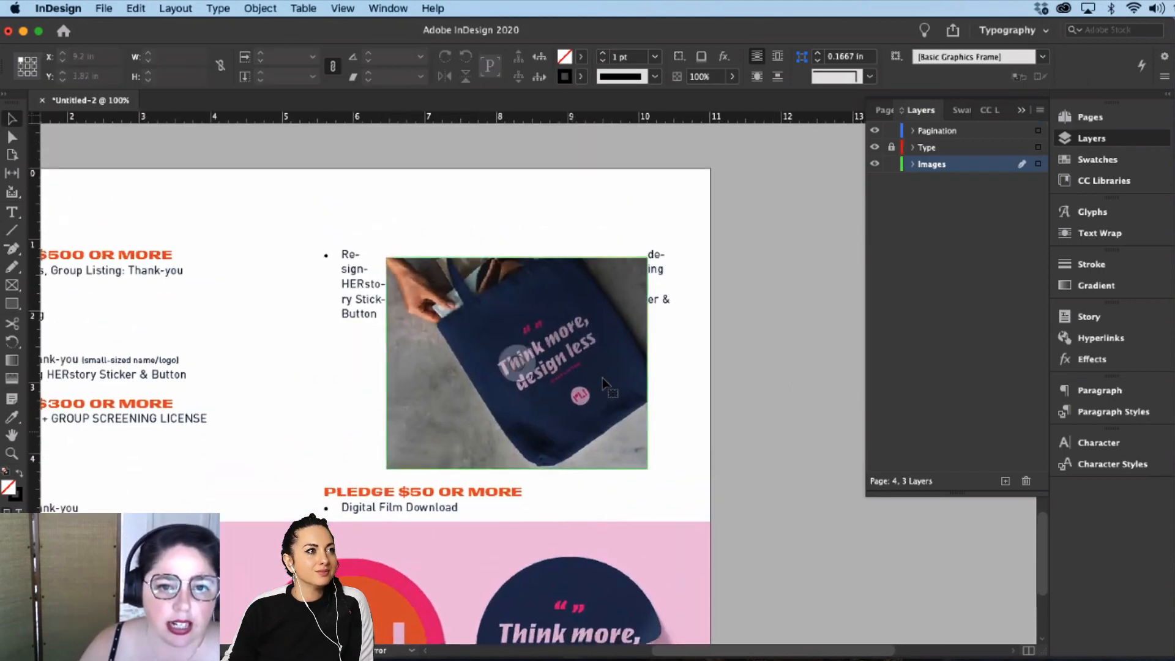
drag(602, 378, 428, 328)
scroll(685, 397, left, 5)
scroll(685, 397, left, 1)
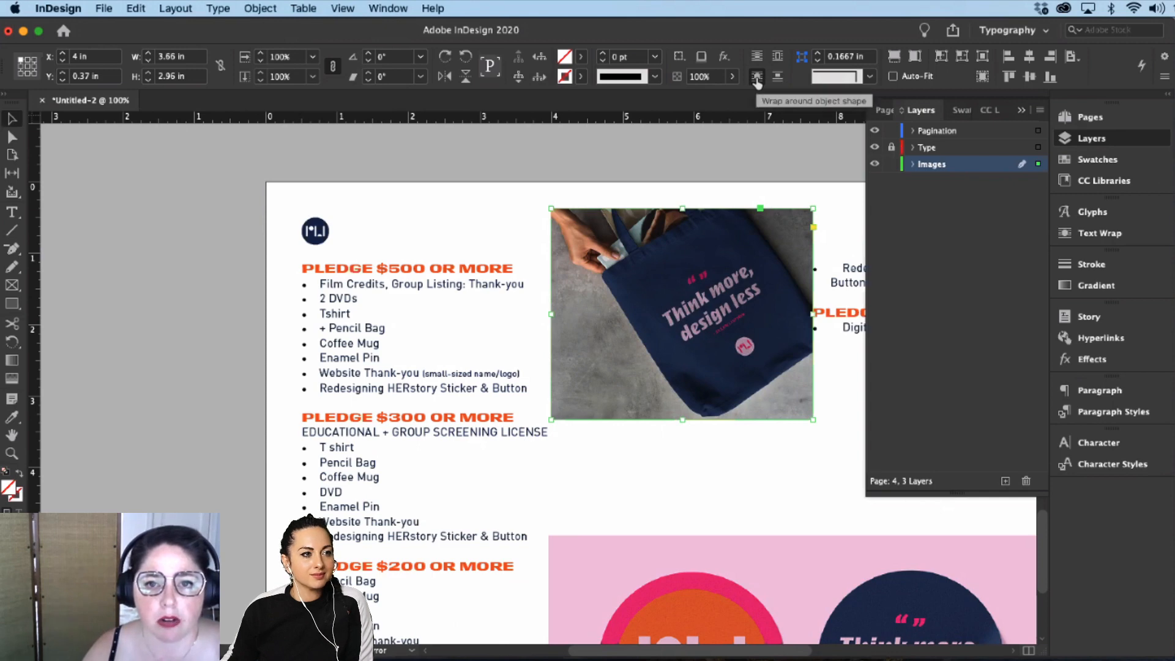
drag(632, 368, 344, 409)
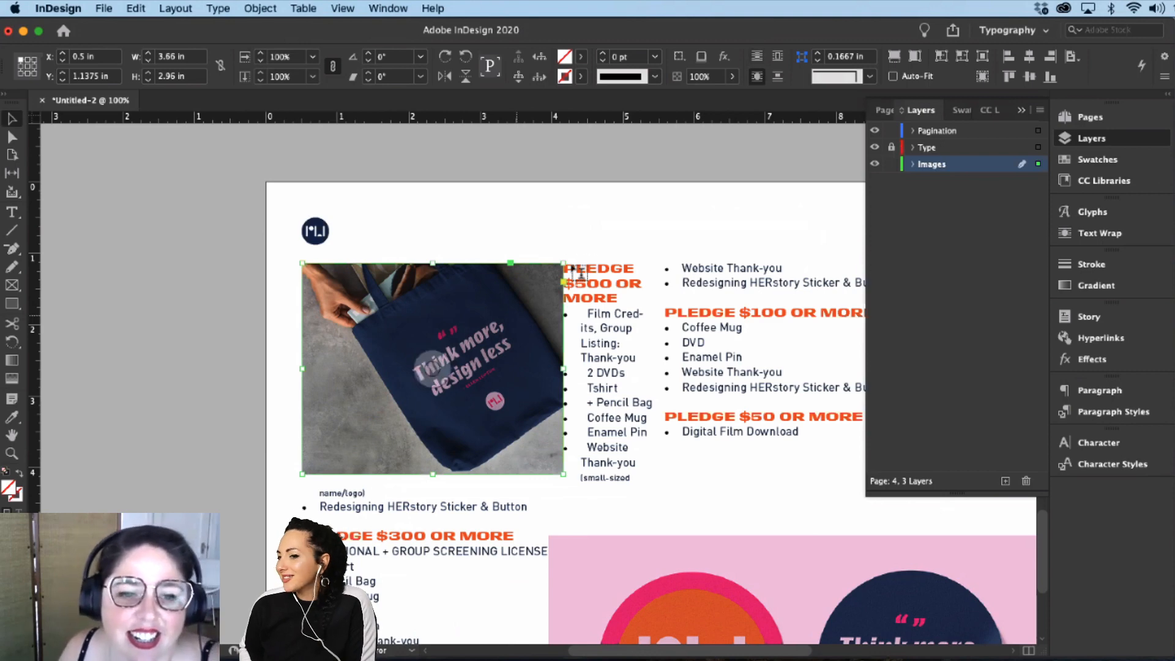
key(t)
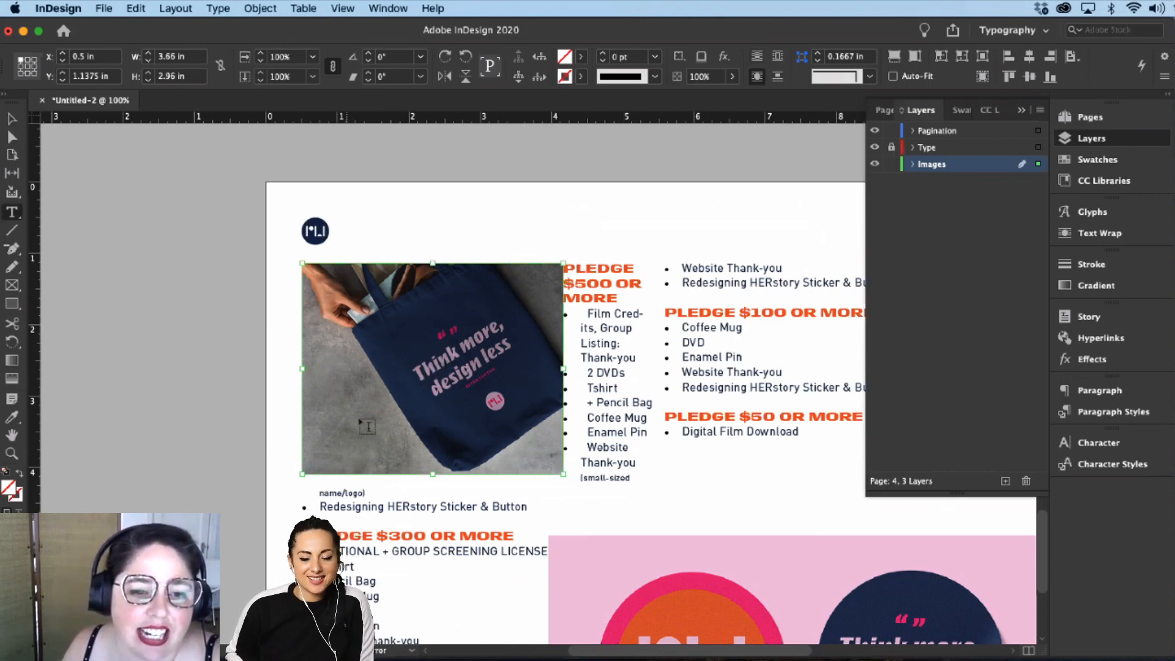
click(9, 123)
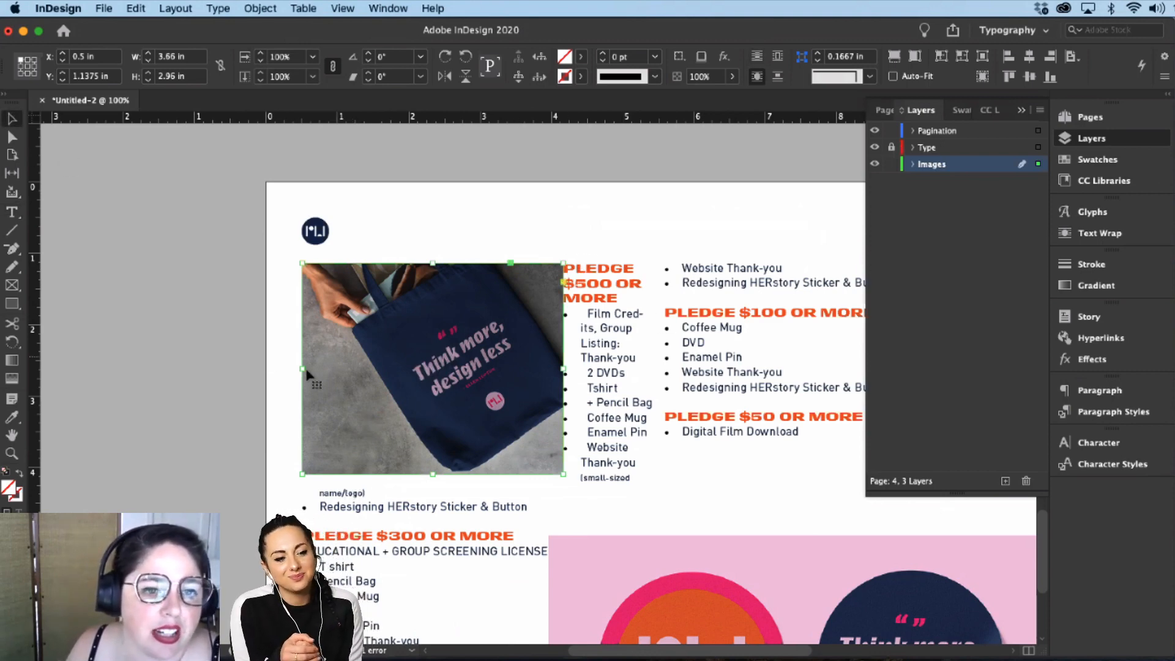
Step: Extend the tote bag frame past the page's left edge to X -0.5 in and scale the photo inside to about 7.13 in wide
drag(303, 369, 230, 381)
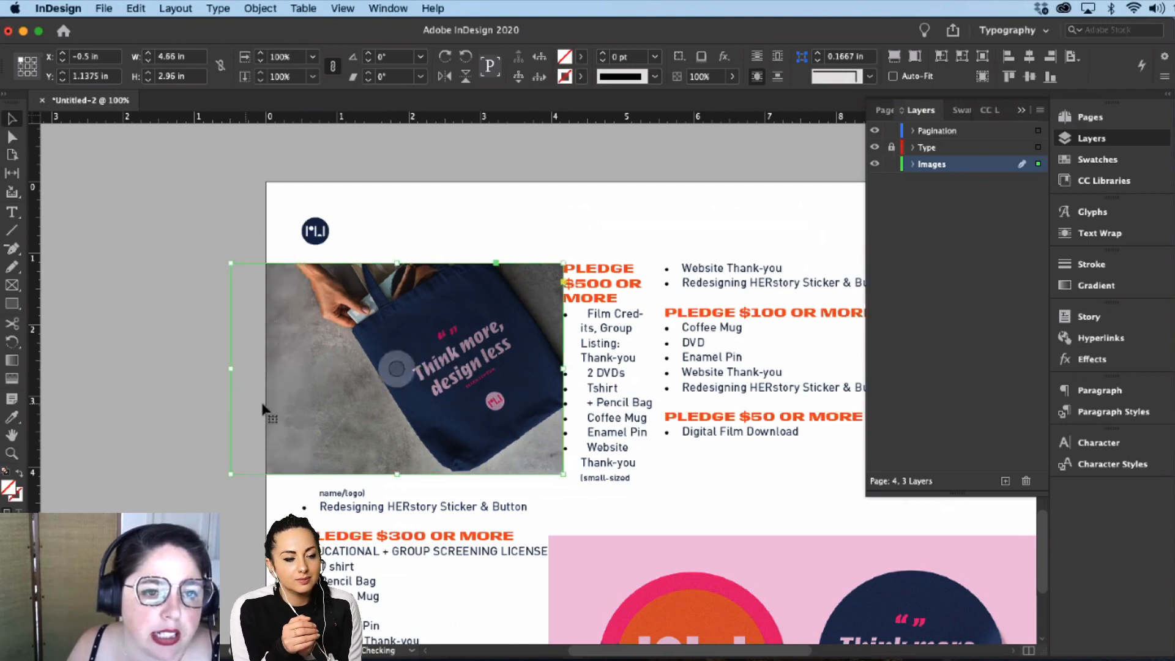
click(591, 472)
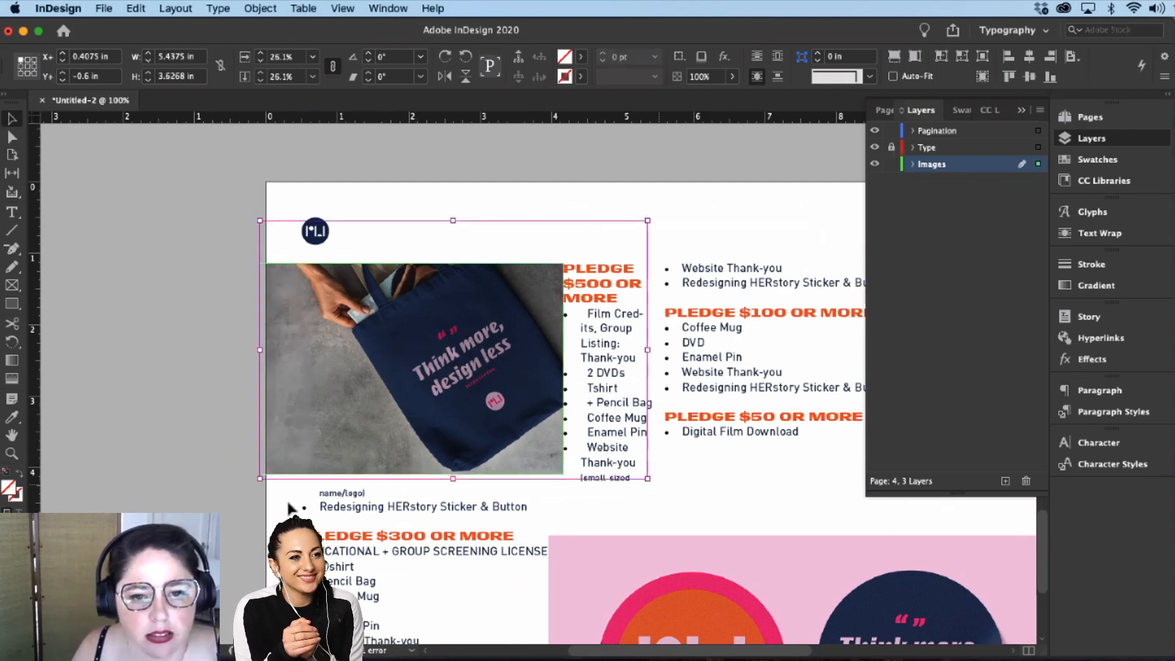
drag(260, 479, 139, 559)
key(Escape)
Step: Shift the tote bag photo left and up inside its frame so the slogan sits higher in the crop
scroll(501, 354, down, 3)
scroll(501, 354, right, 1)
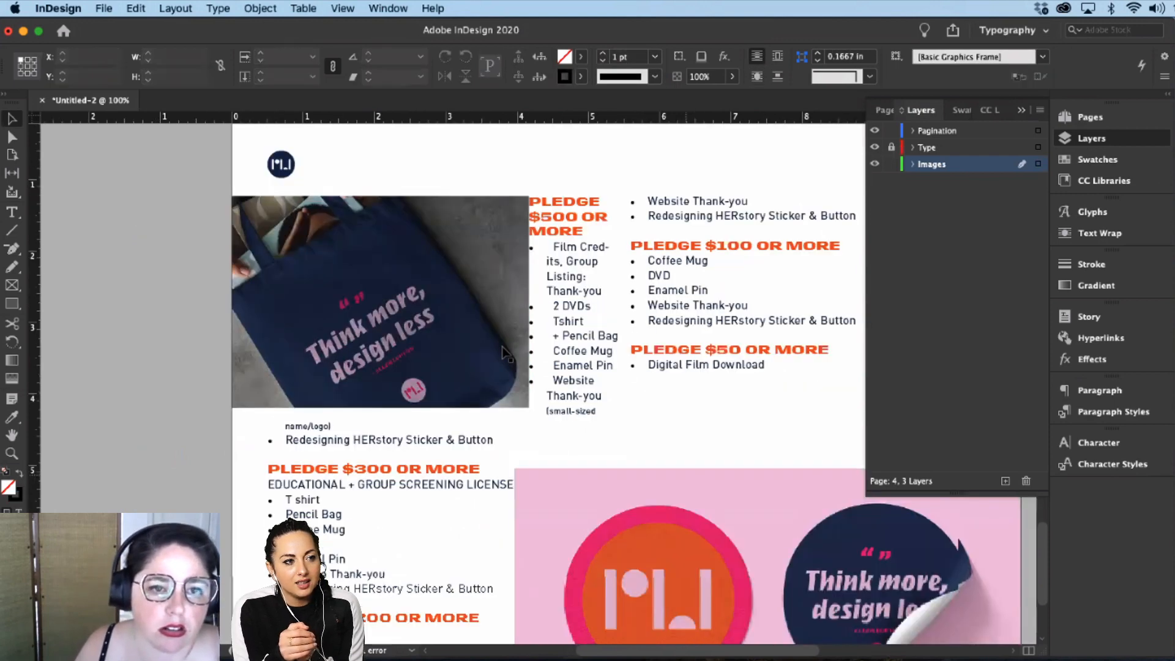
click(483, 336)
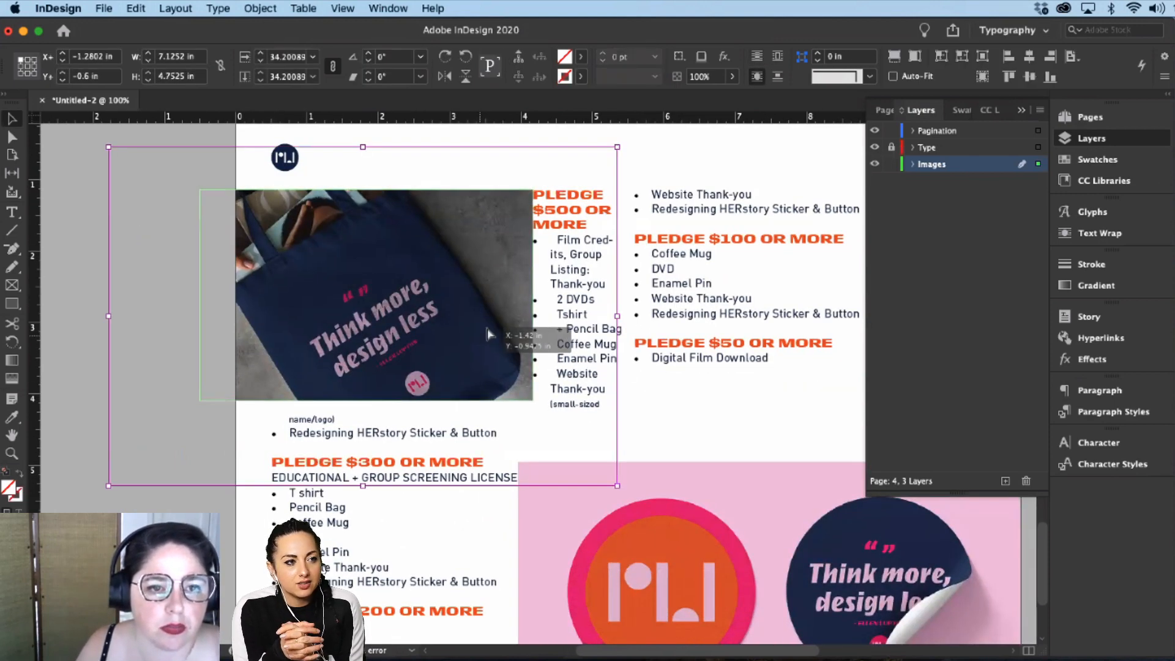
drag(489, 334, 462, 333)
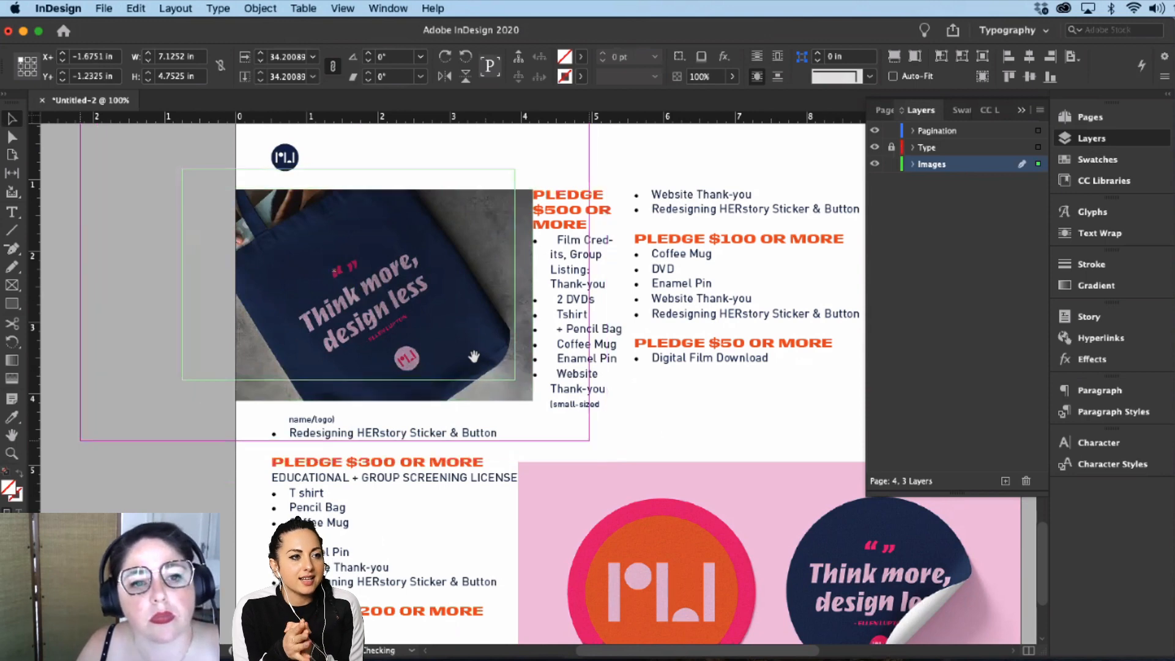
click(693, 445)
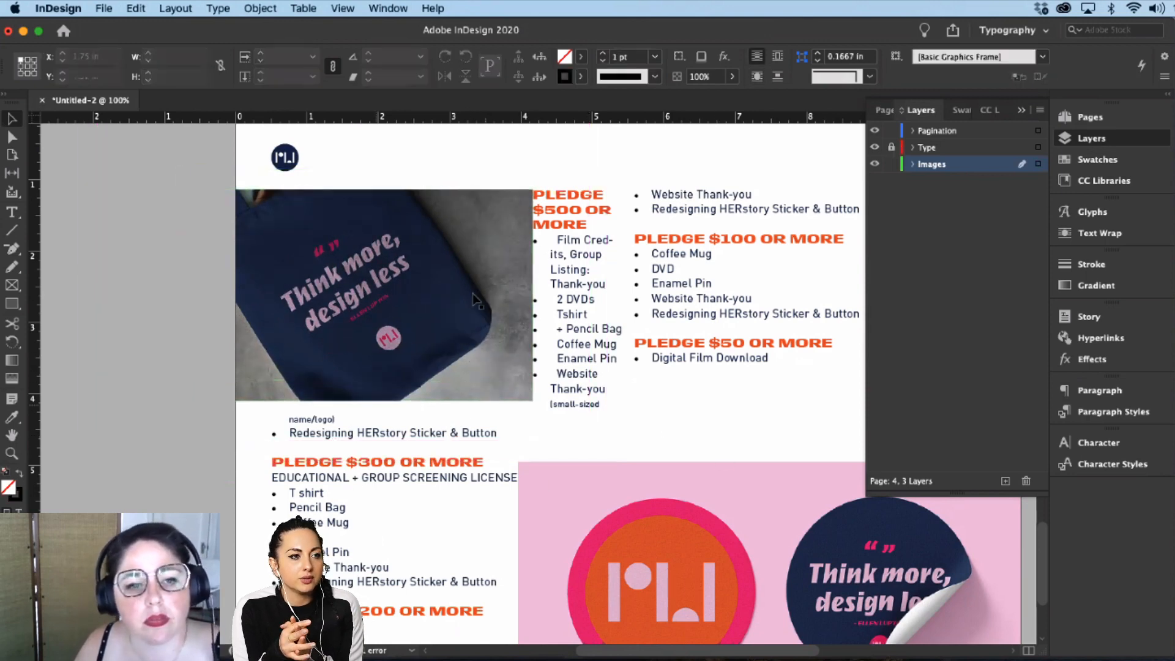
key(t)
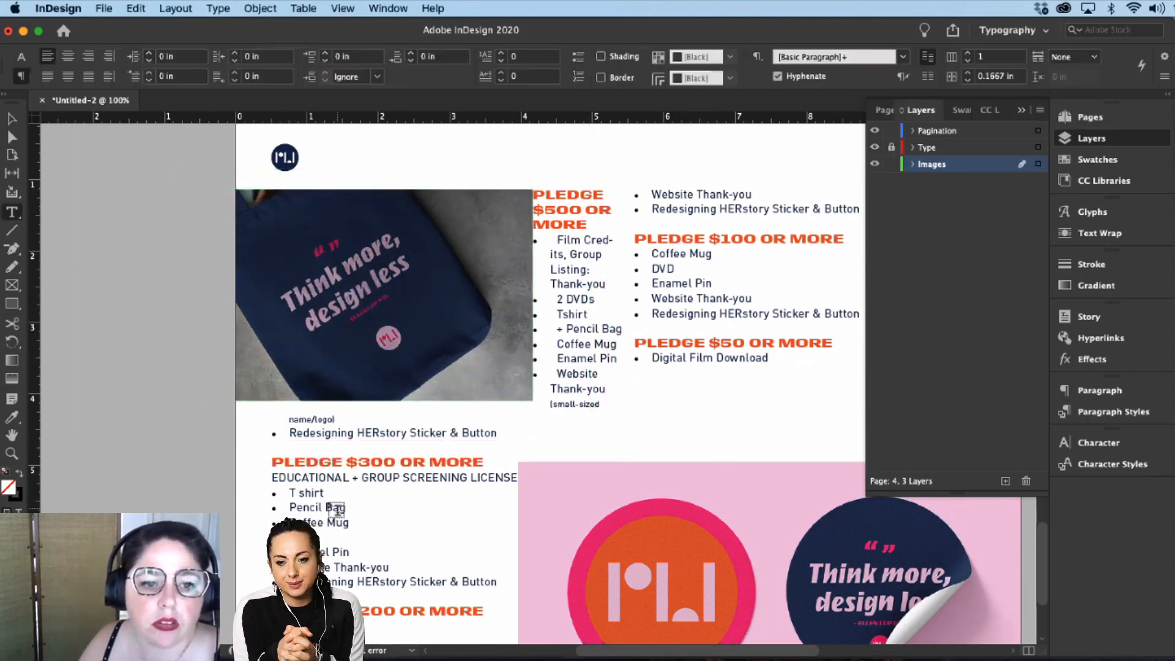
click(11, 119)
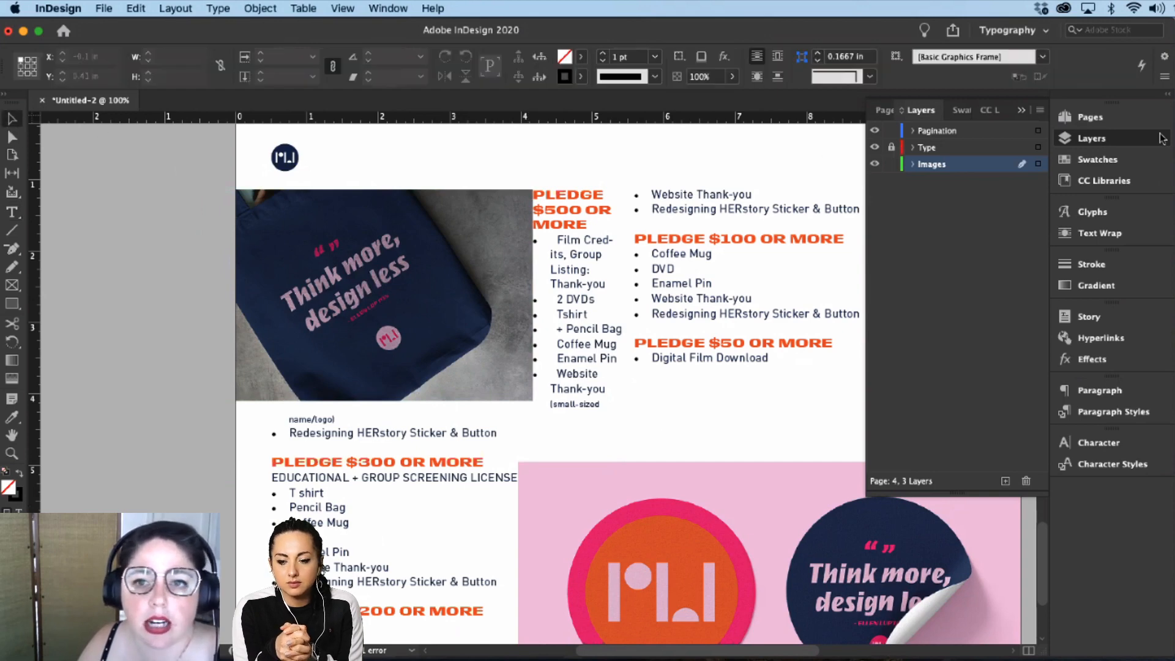
Step: Add a new page 5 after page 4 and check it with and without its margins and guides shown
click(1090, 117)
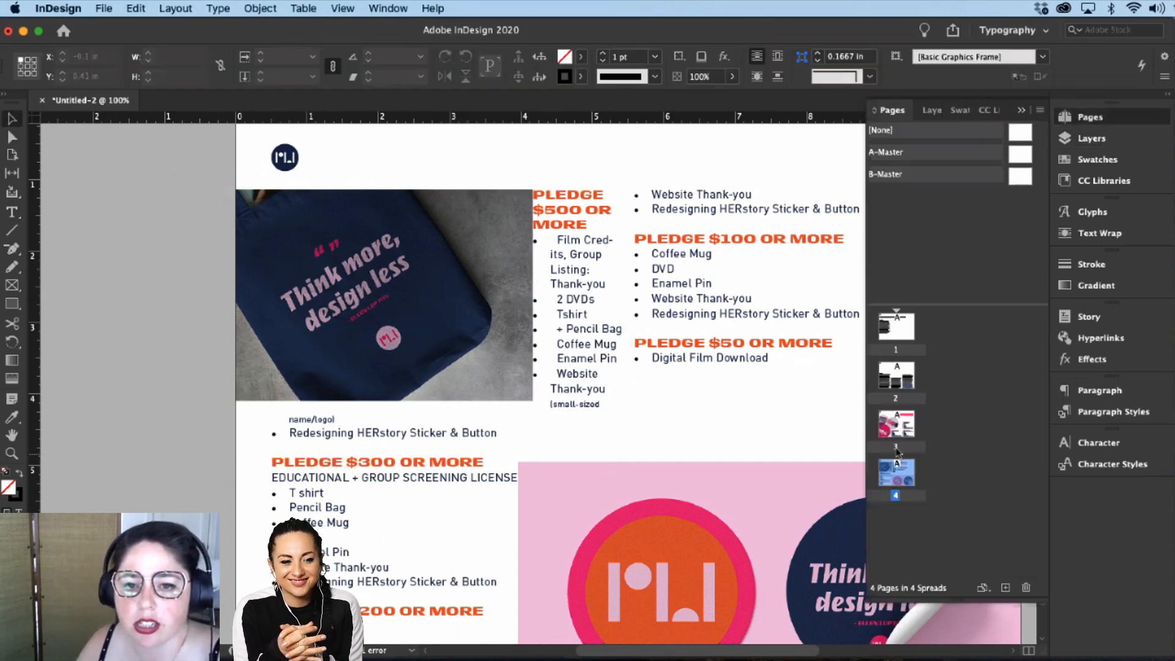
click(1005, 587)
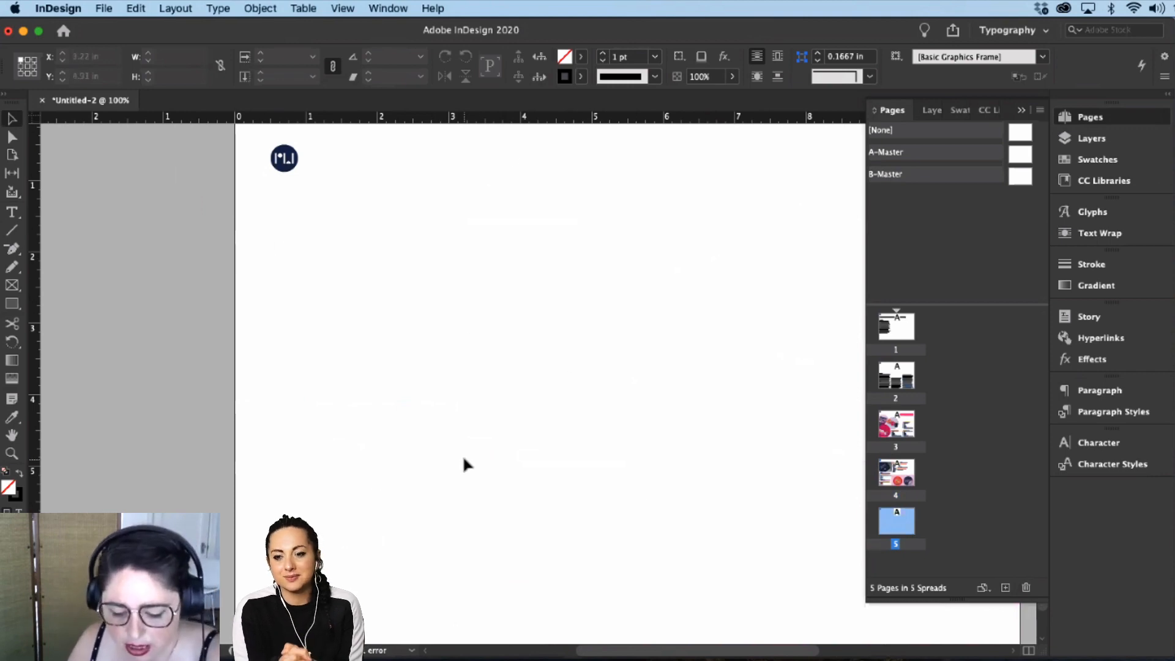
key(super+minus)
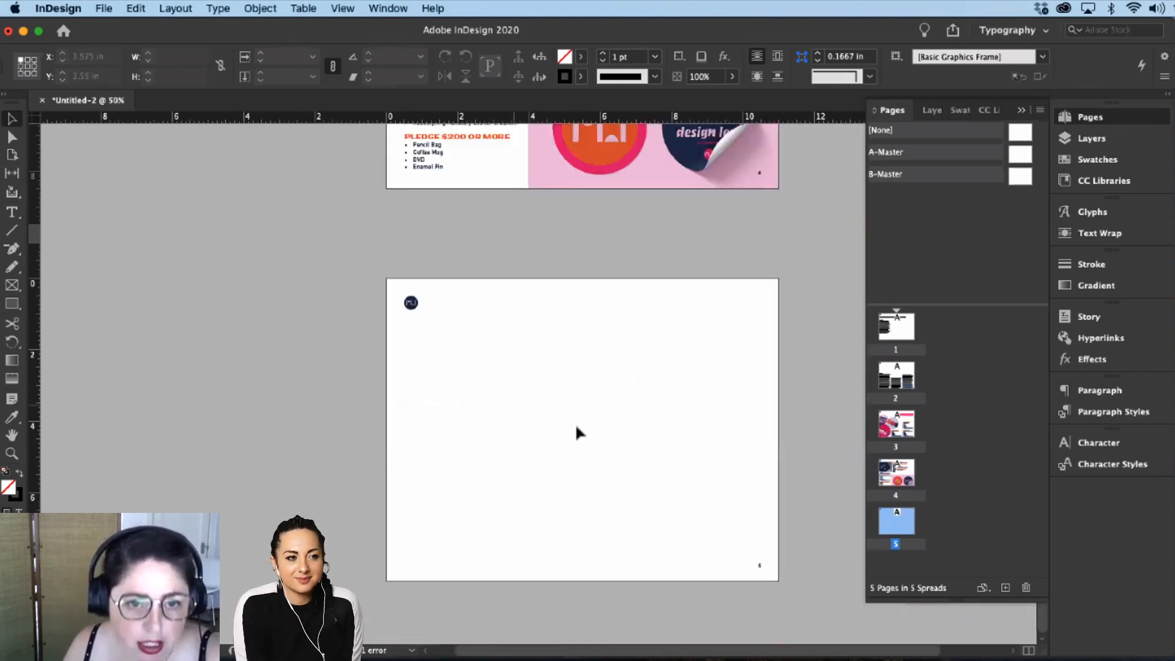
key(w)
scroll(525, 412, right, 3)
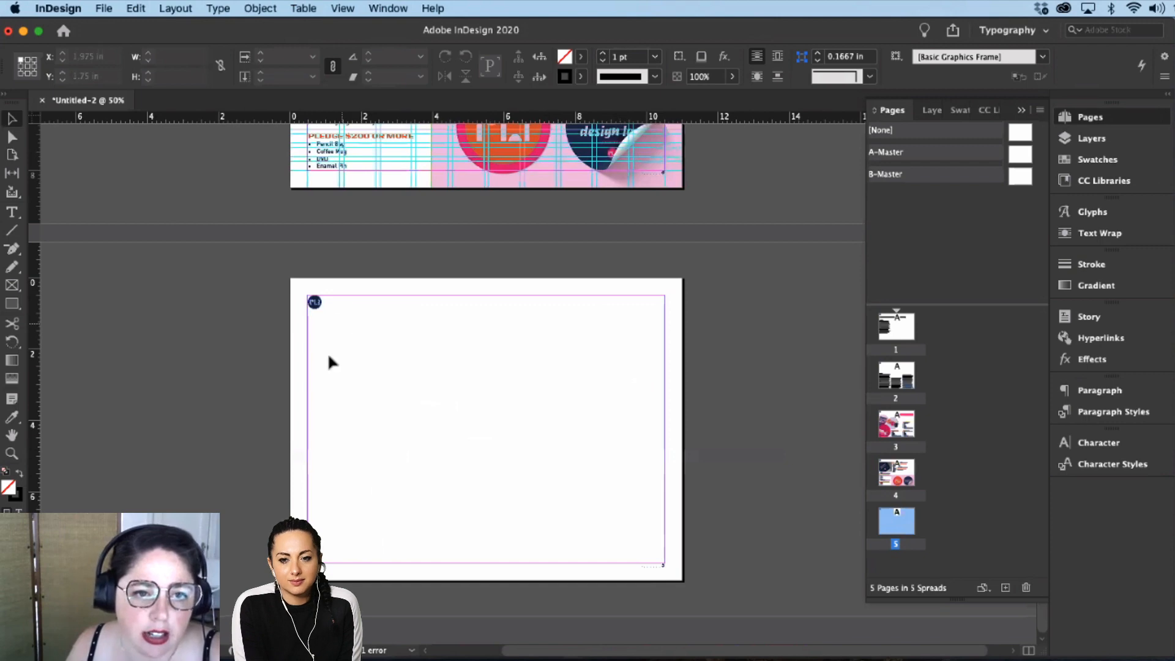
key(w)
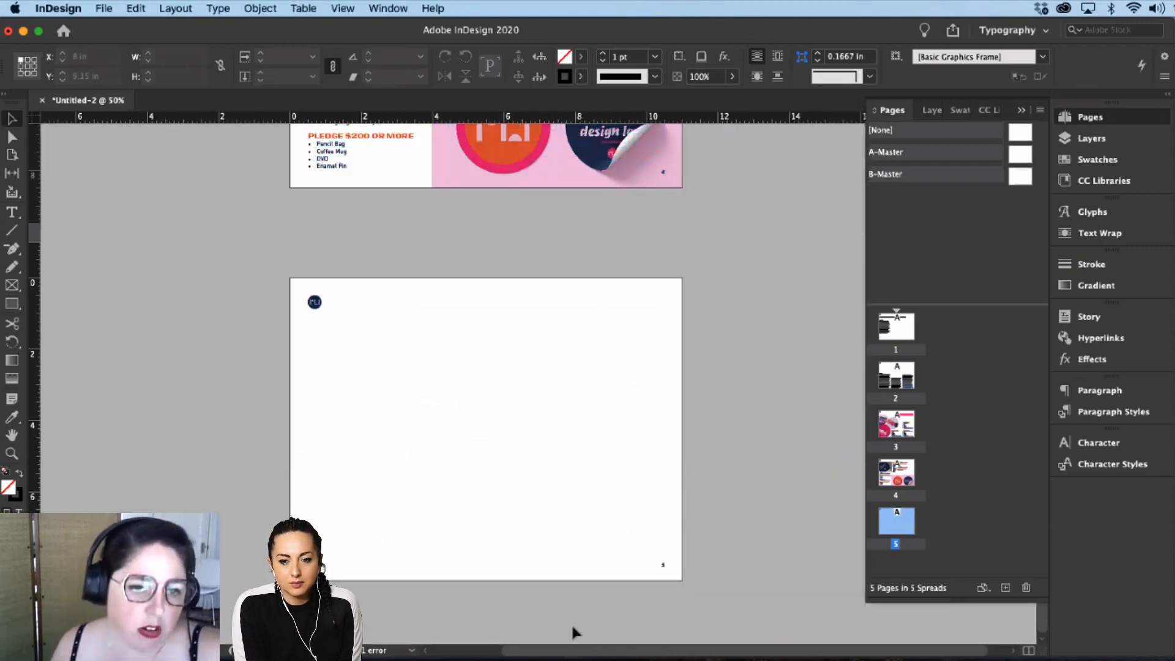
Step: Preview a guide grid of 20 rows and 10 columns fitted to the margins on page 5
key(w)
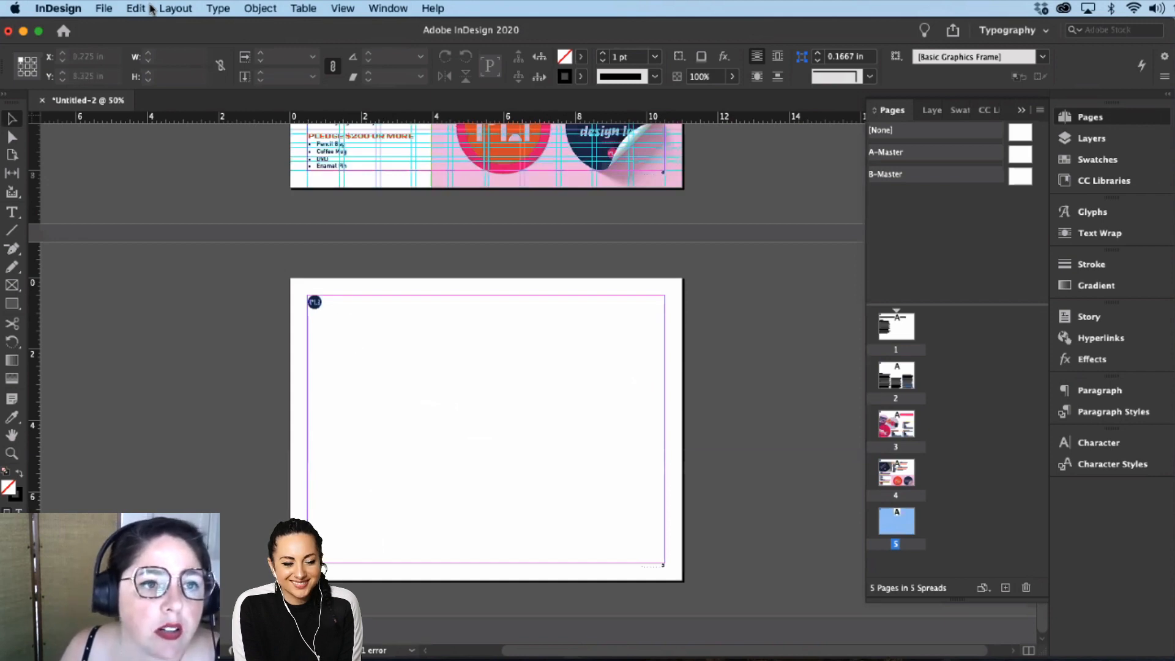
click(171, 8)
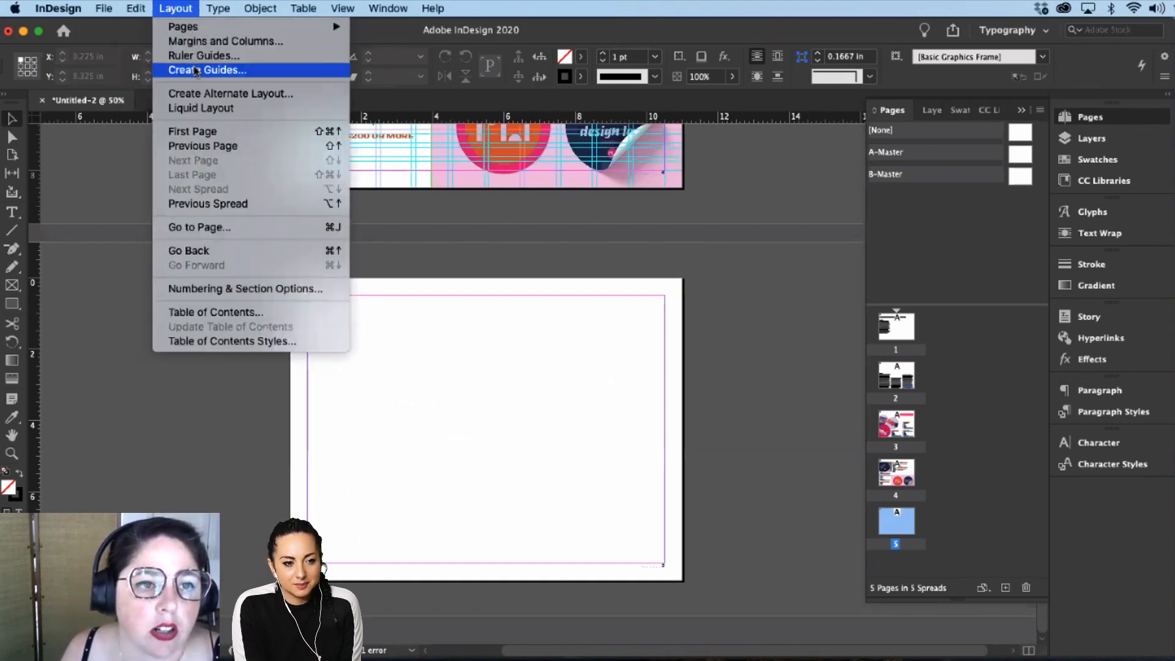
click(196, 71)
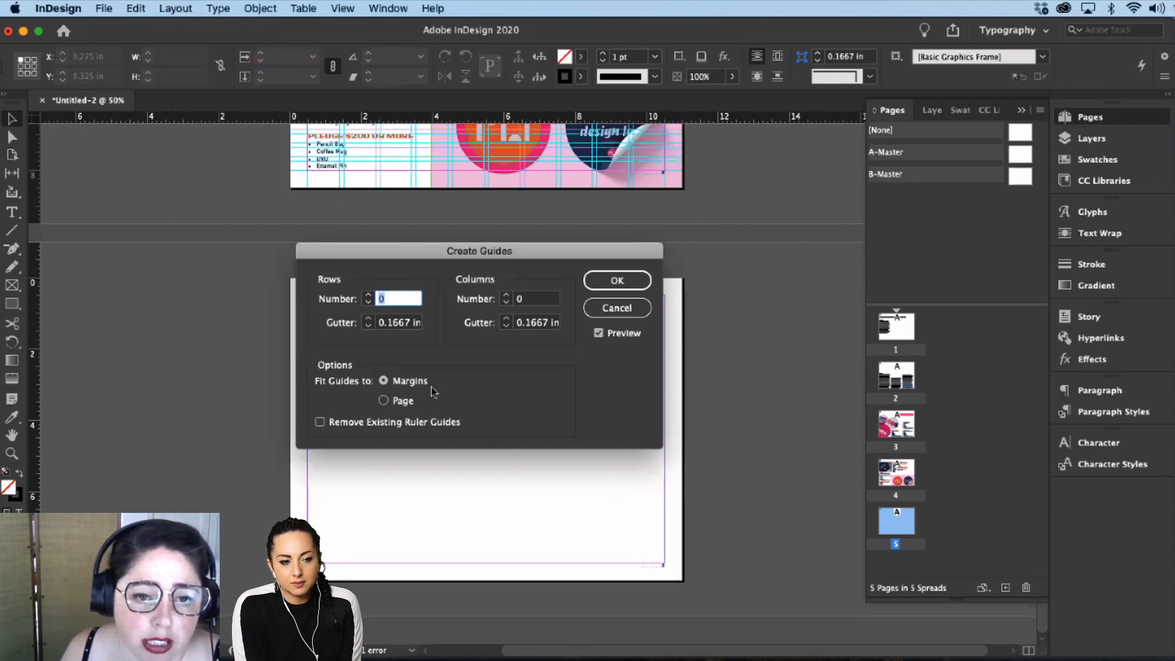
drag(465, 251, 642, 295)
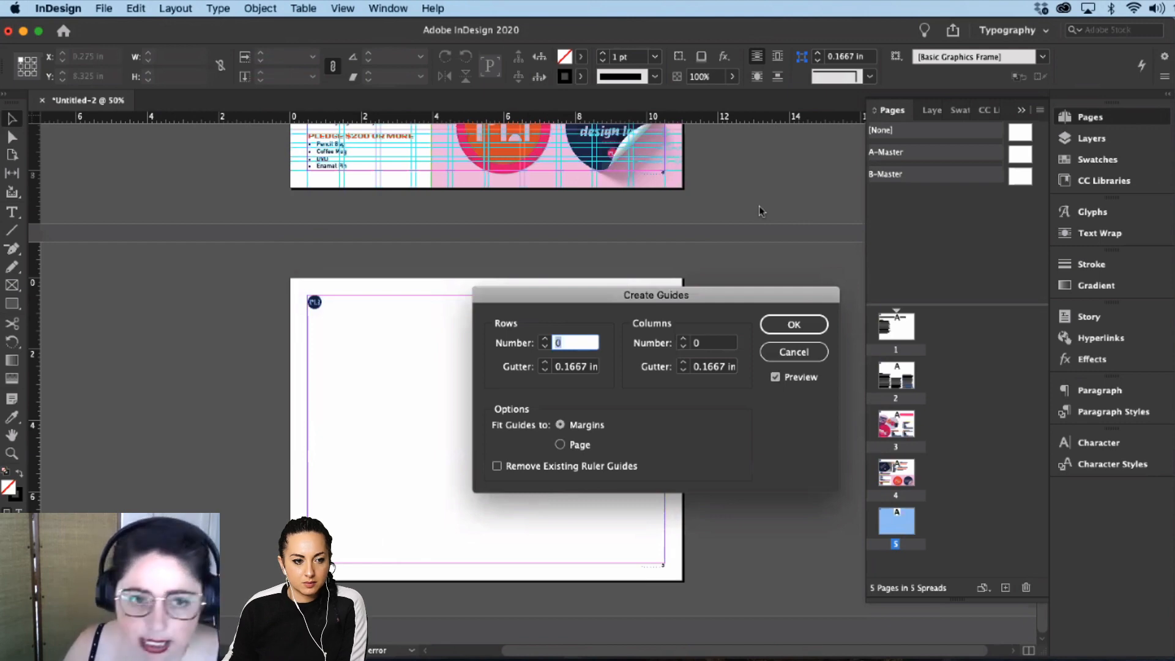
click(714, 346)
text(10)
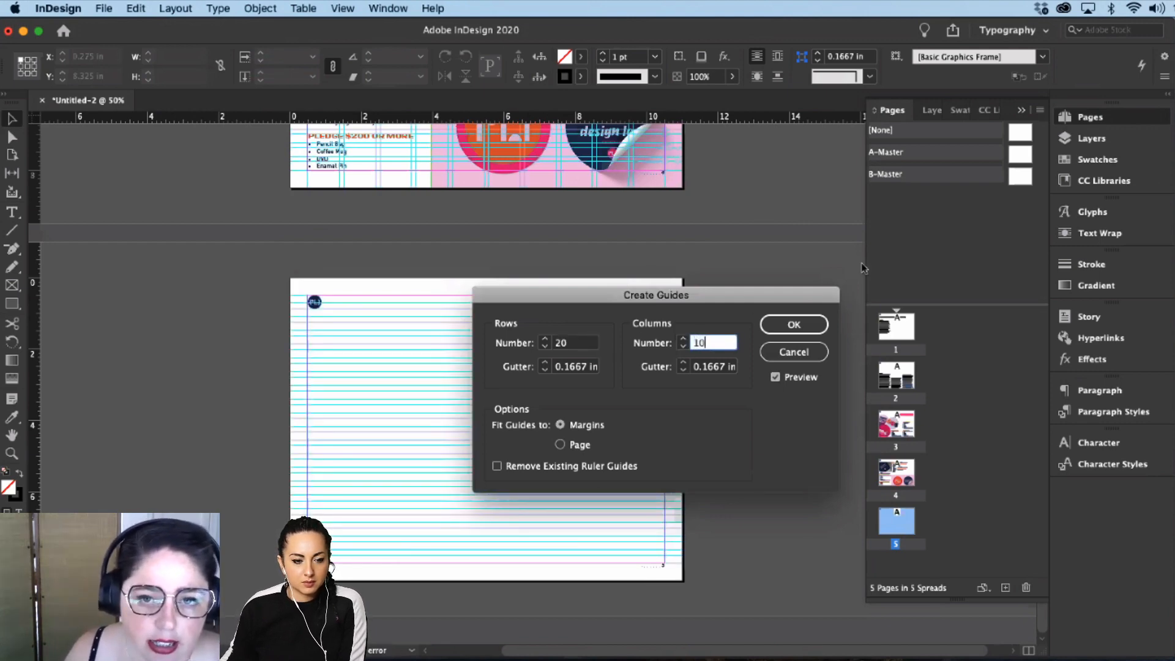
Step: Try 0.125 in gutters for both the guide rows and columns, and dismiss the guide setup without creating the guides
click(545, 371)
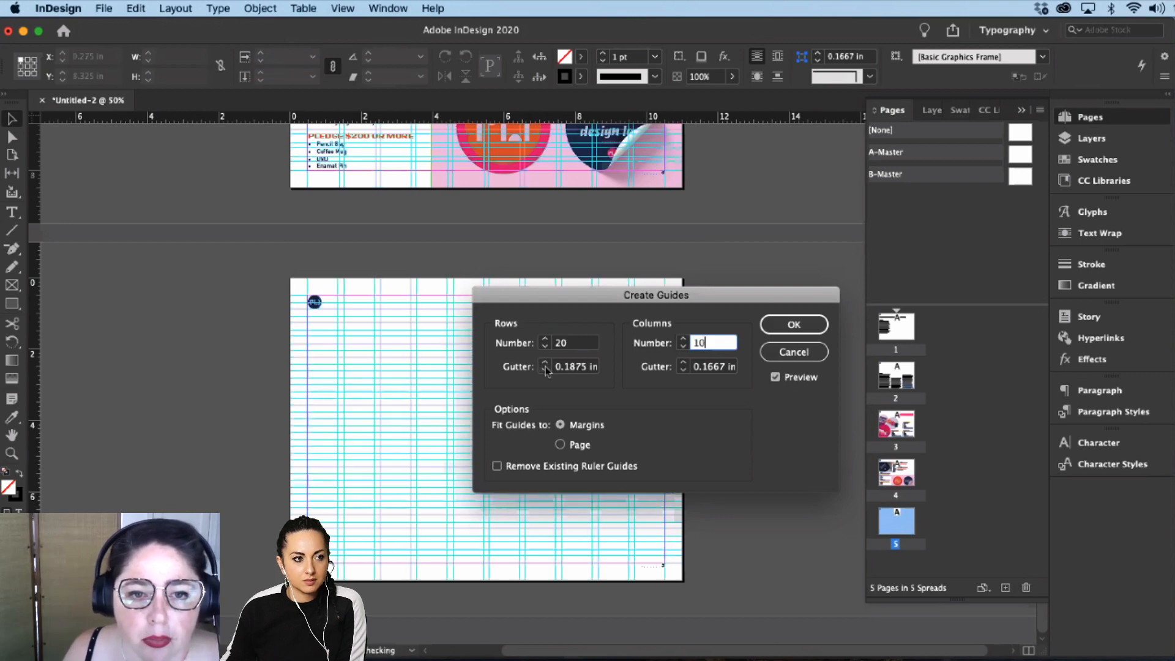
click(544, 370)
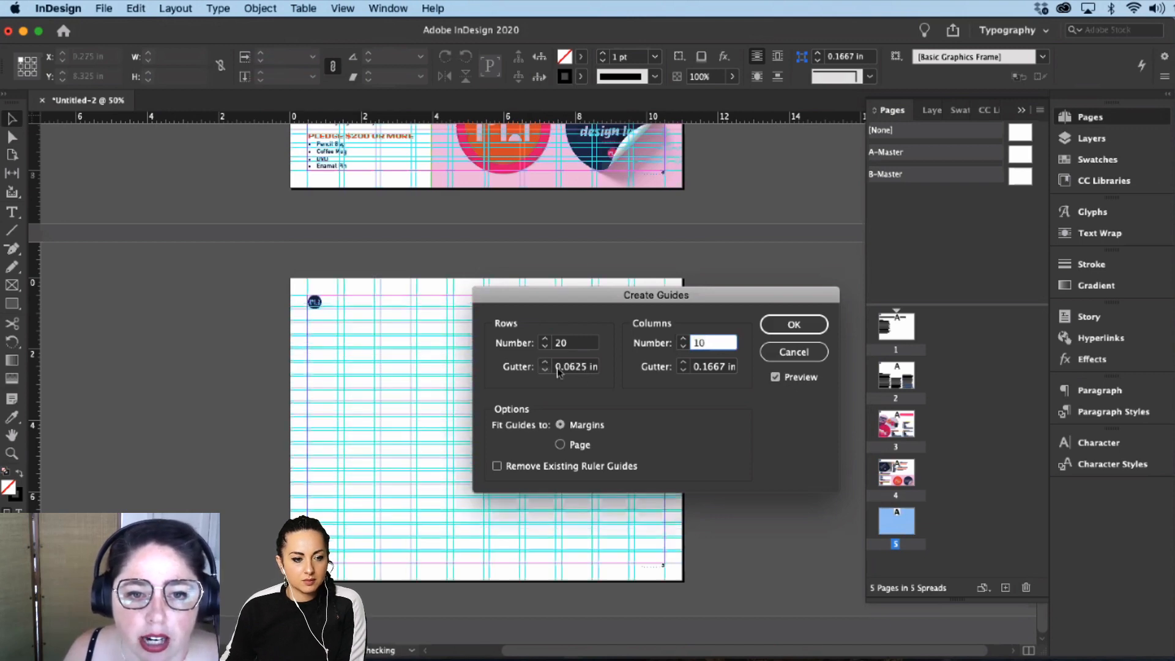
click(683, 370)
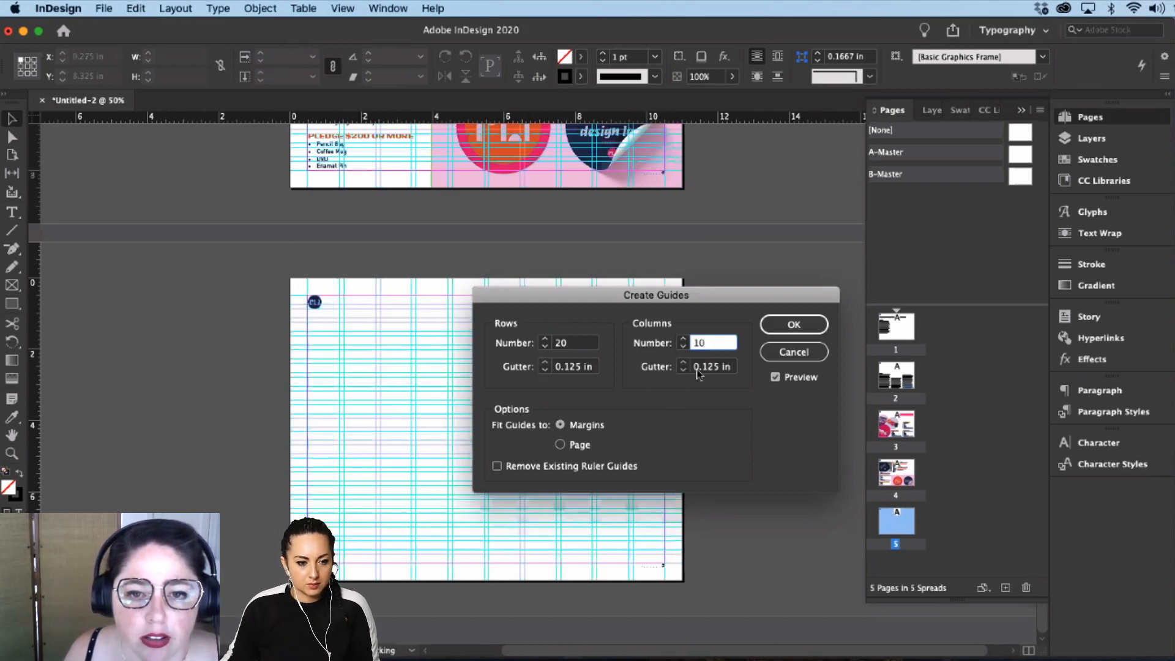
click(581, 344)
drag(622, 300, 739, 135)
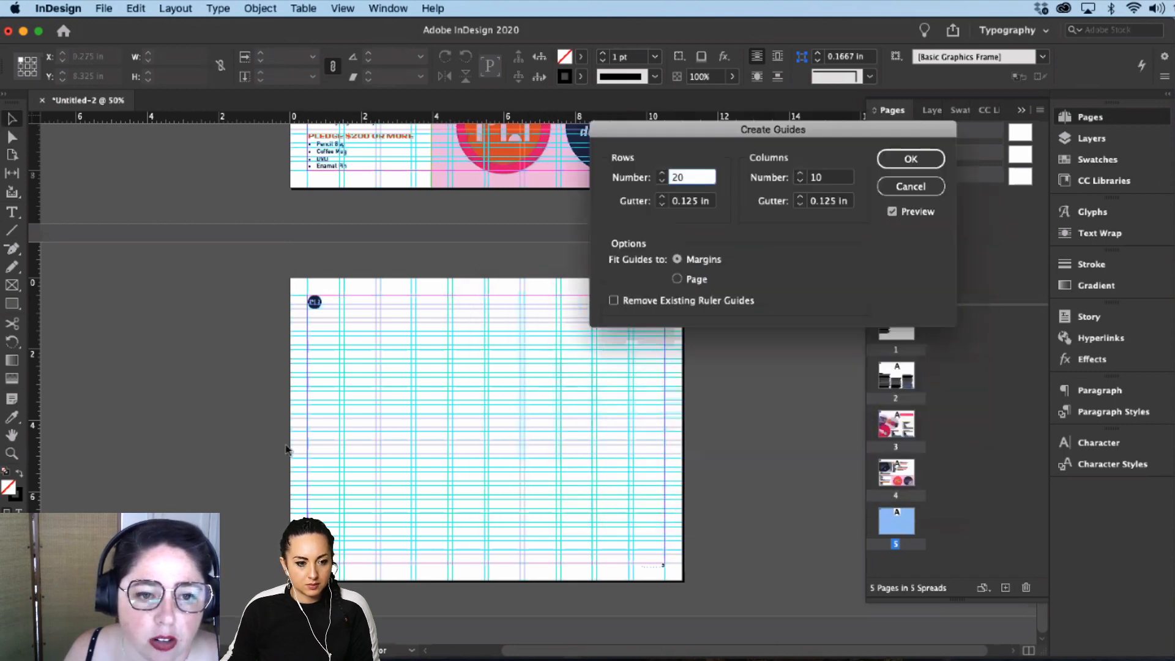
click(911, 186)
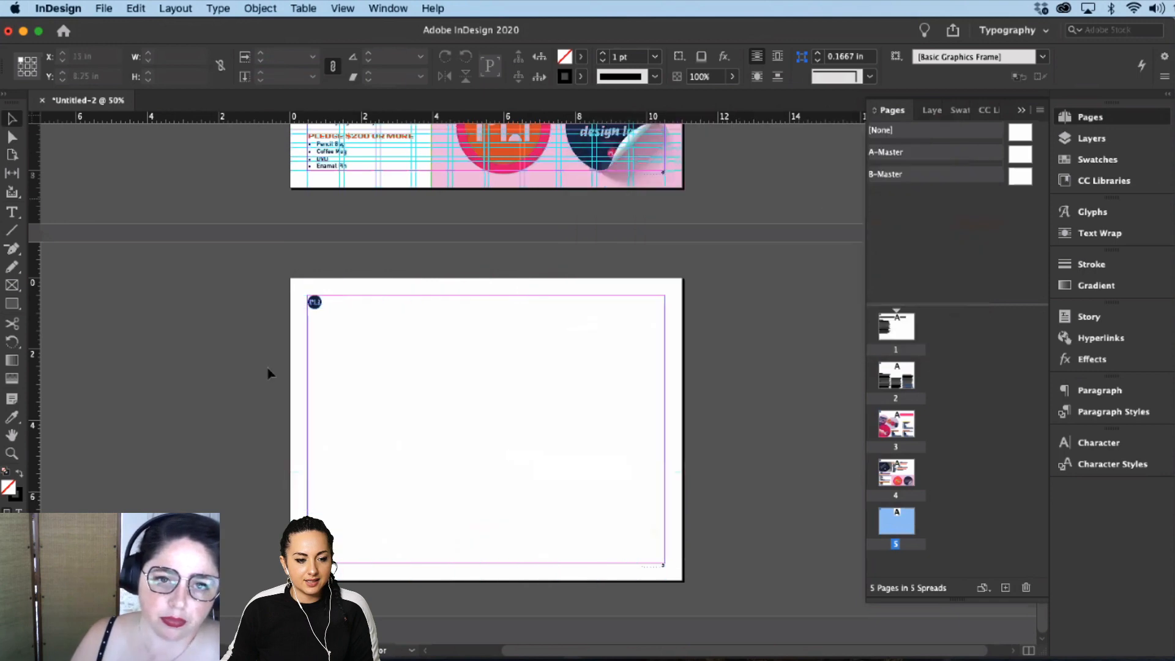
Step: Return to page 4 and examine how the pledge text and images sit on the guide grid at 100% zoom
scroll(412, 260, up, 10)
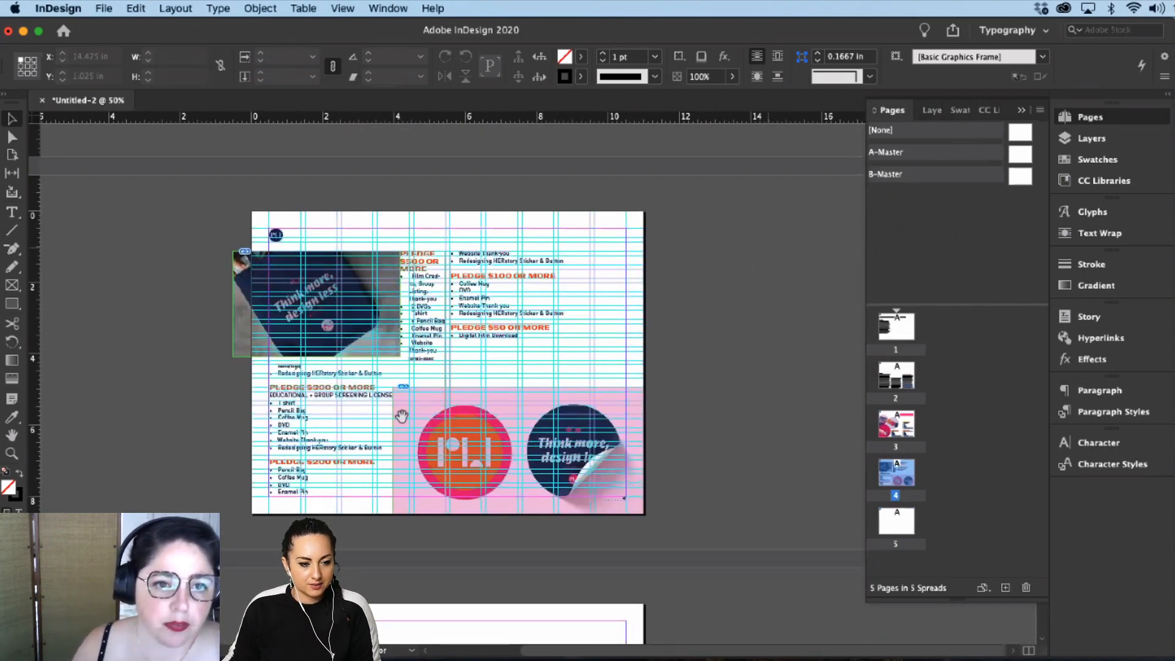
scroll(538, 386, up, 1)
scroll(561, 493, up, 1)
scroll(422, 202, left, 4)
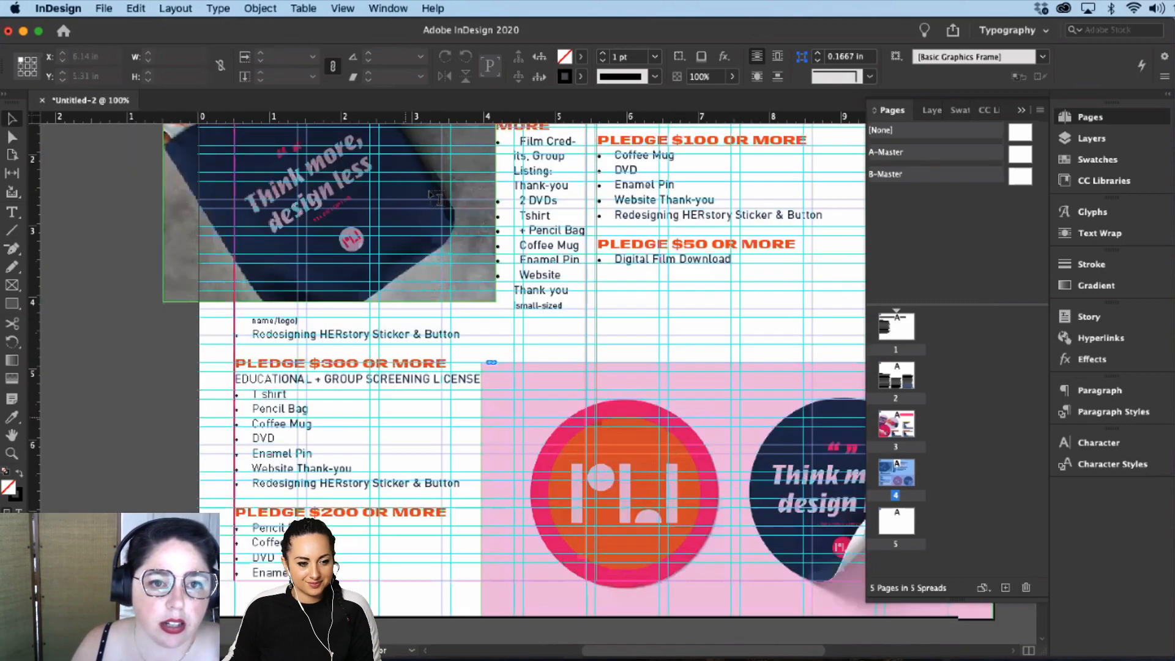
scroll(510, 200, up, 3)
scroll(509, 200, left, 2)
key(t)
click(16, 121)
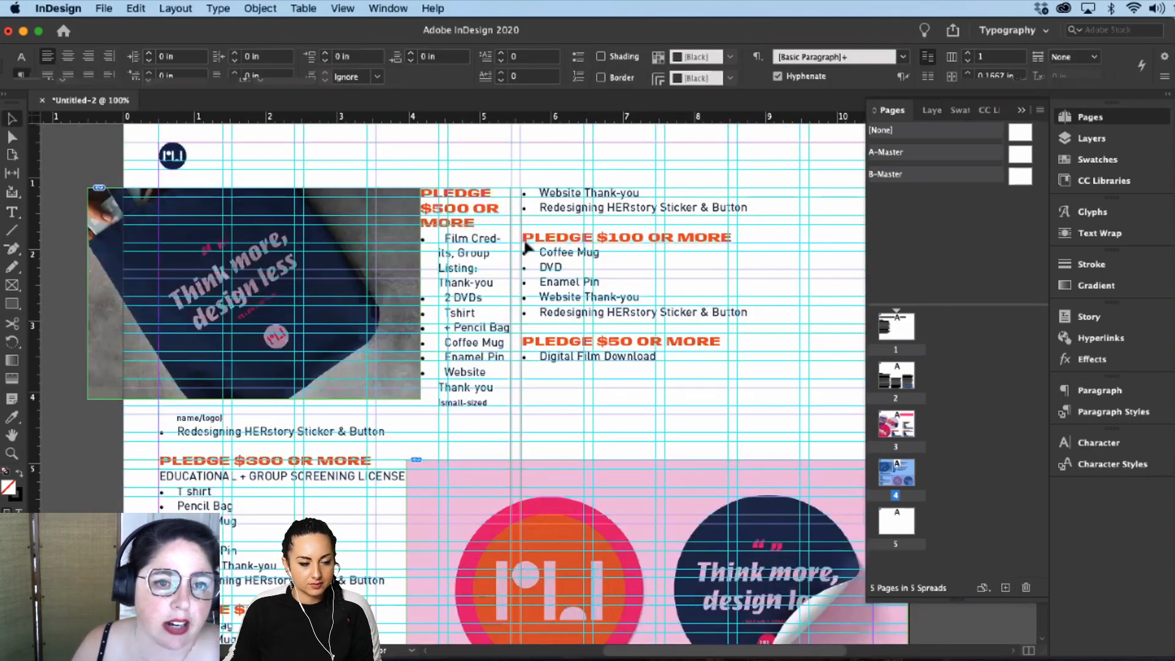
Step: Unlock the Type layer and insert blank lines before the PLEDGE $500 OR MORE heading until it starts below the tote bag image
key(t)
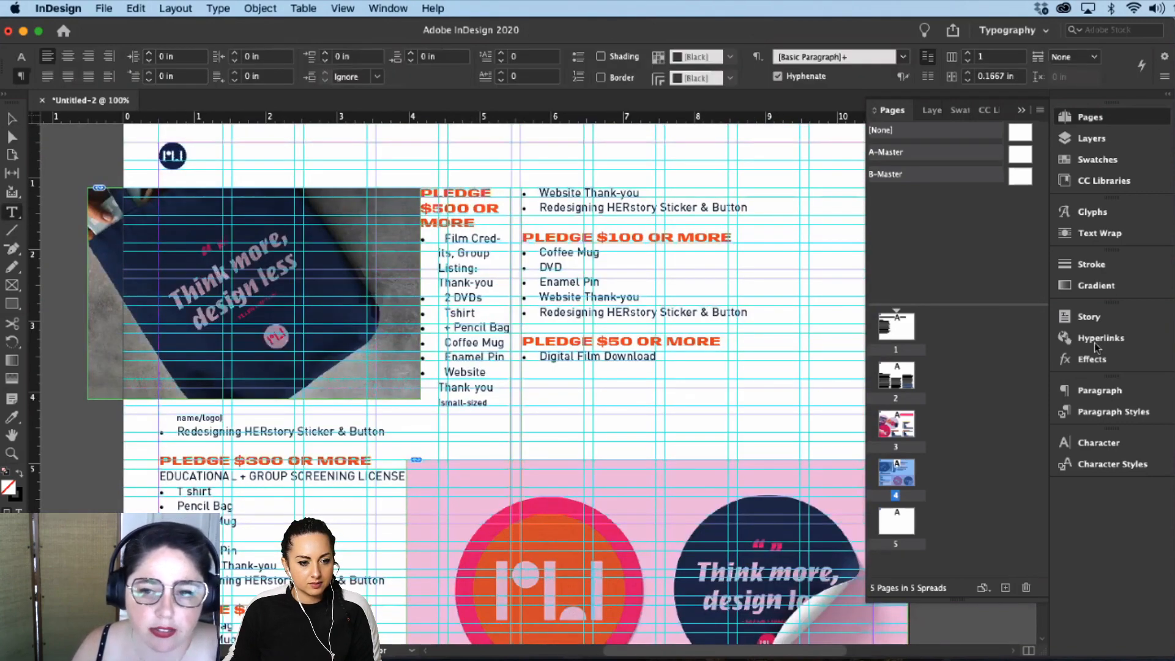
click(1091, 138)
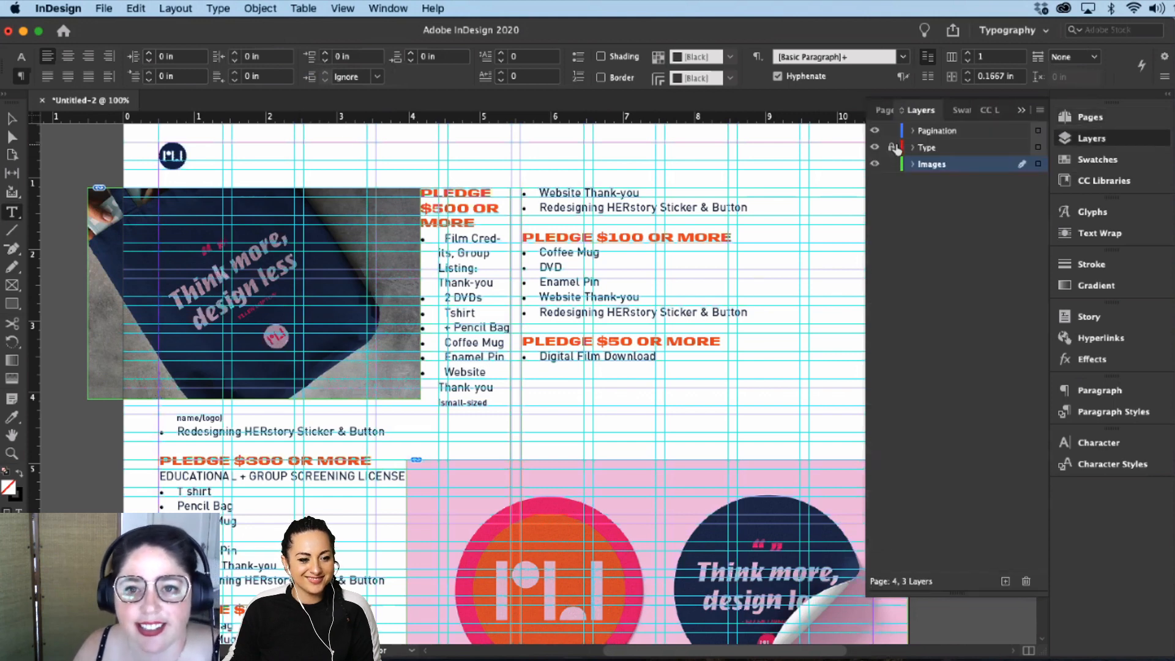
click(422, 193)
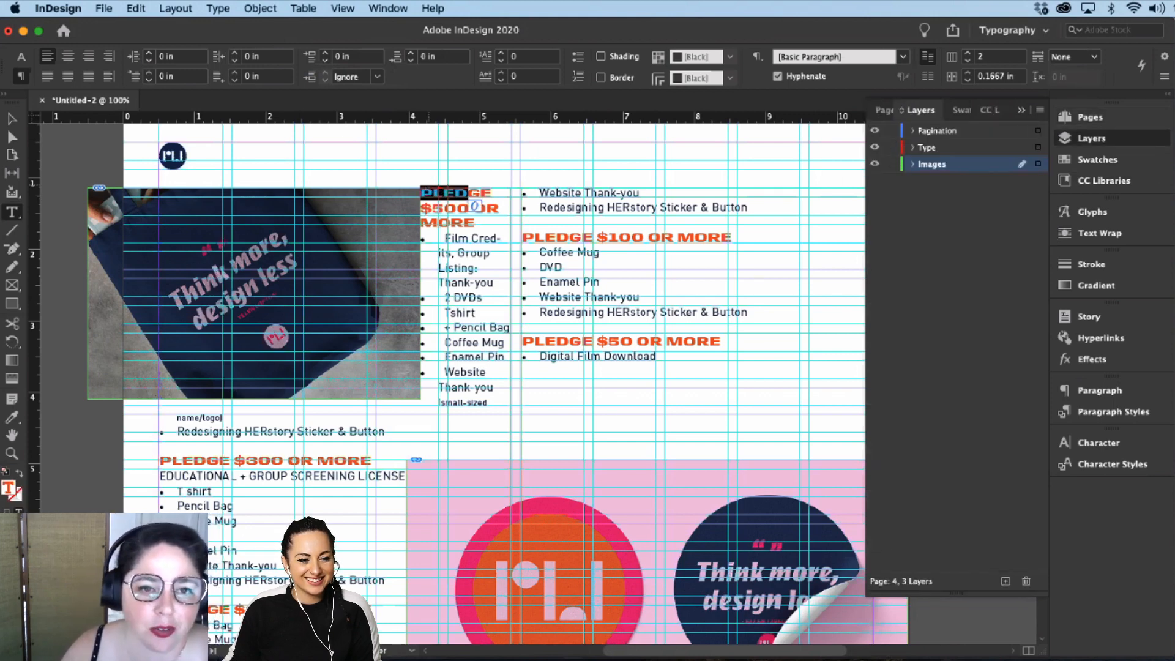
key(Return)
key(Return)
key(Return)
key(Return)
key(Return)
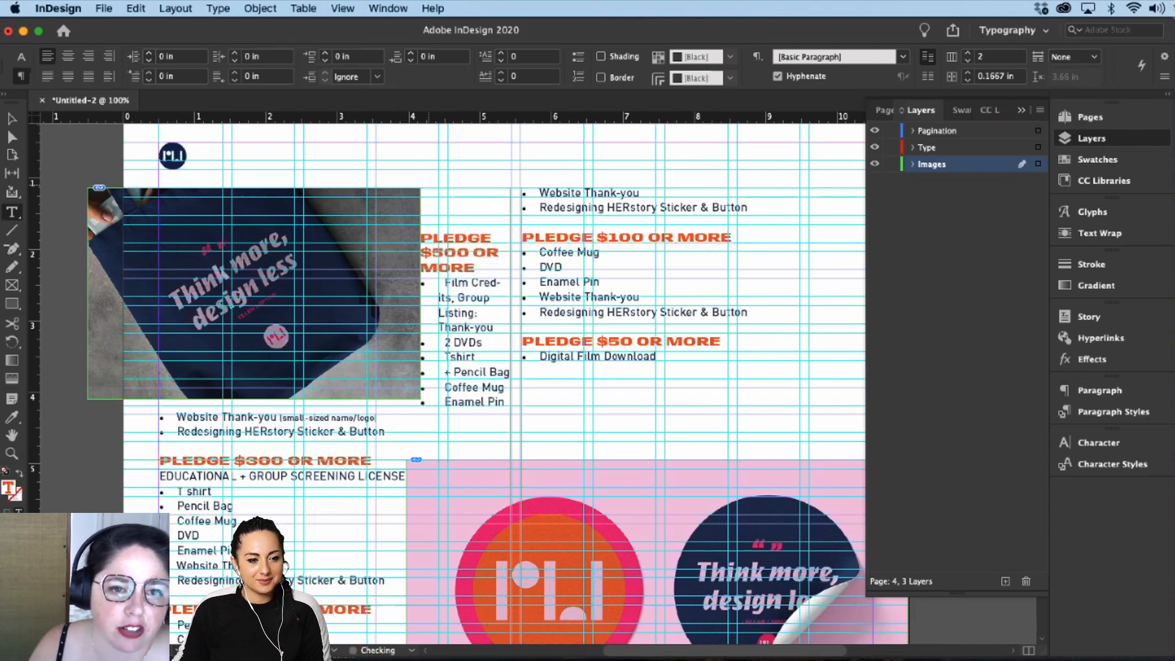
key(Return)
key(Return)
key(Return)
key(Return)
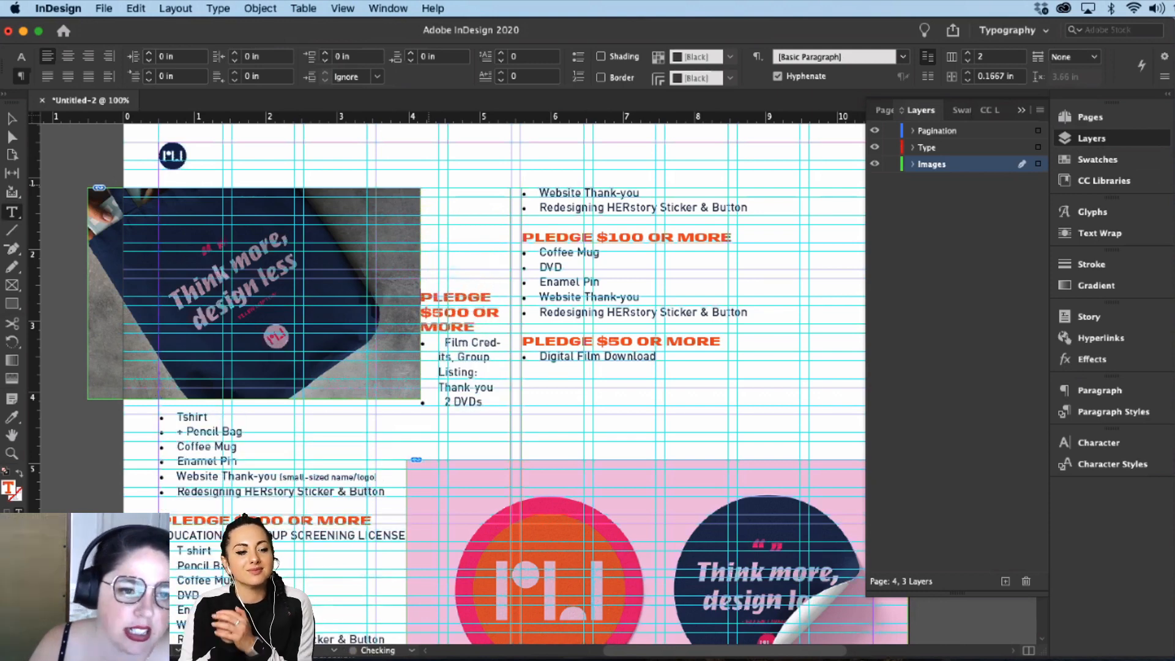
key(Return)
key(Return)
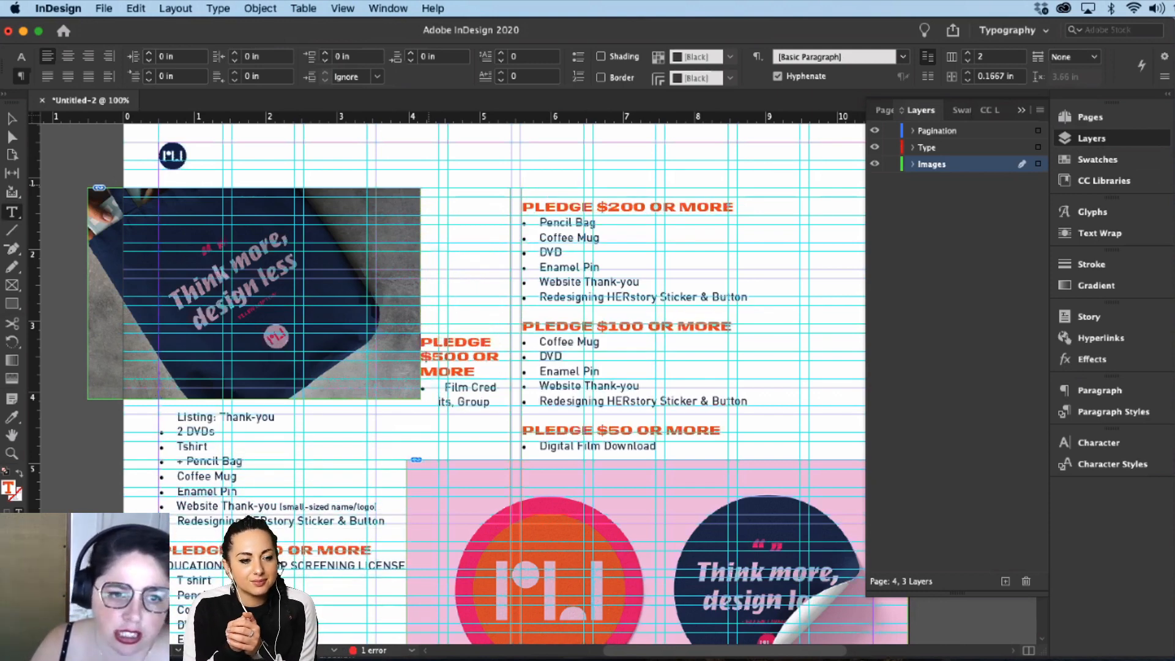
key(Return)
key(Return)
key(Return)
key(Return)
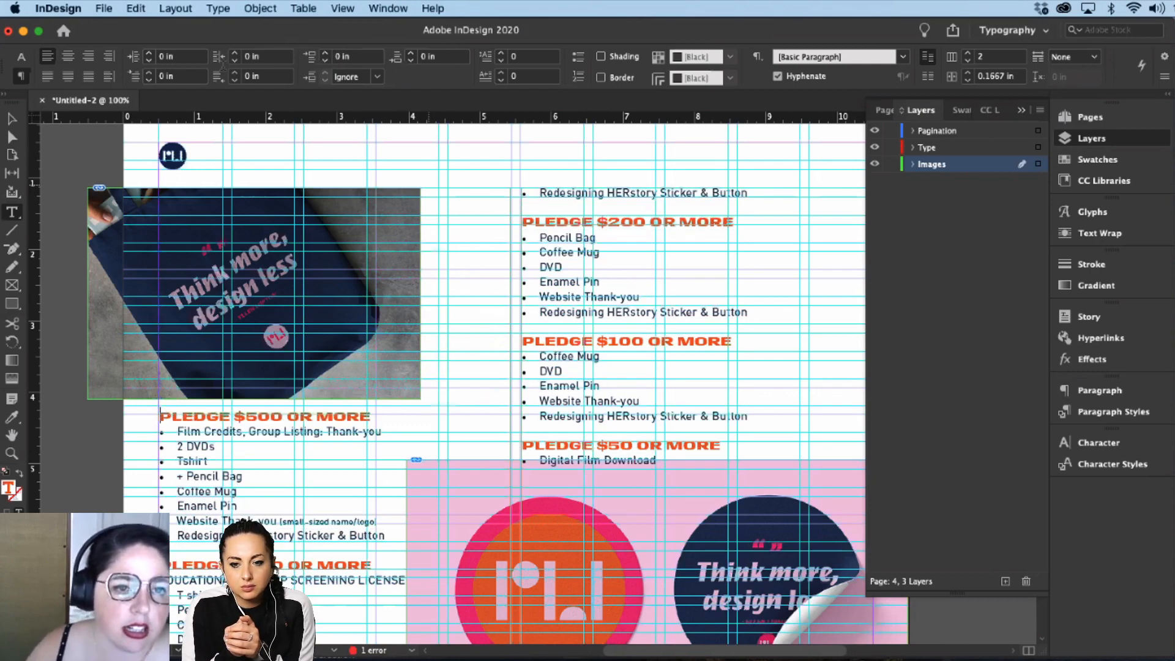
scroll(66, 180, down, 1)
key(Escape)
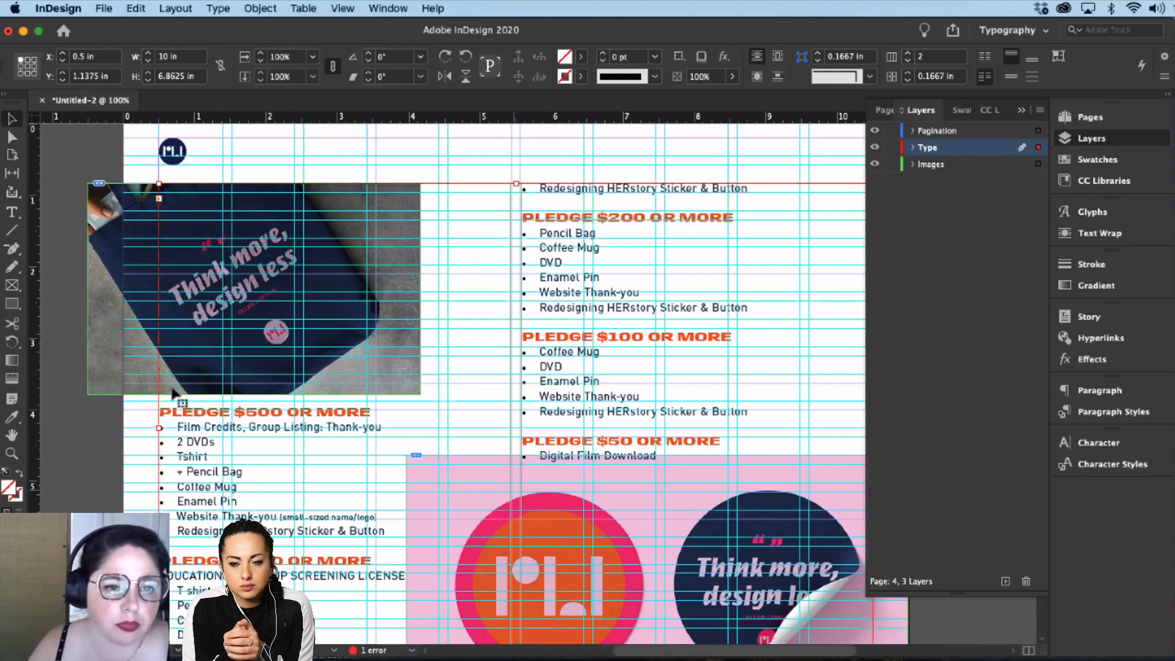
Step: Preview the page without guides and widen the tote bag image's frame rightward to just short of the second text column
scroll(173, 392, up, 3)
click(432, 416)
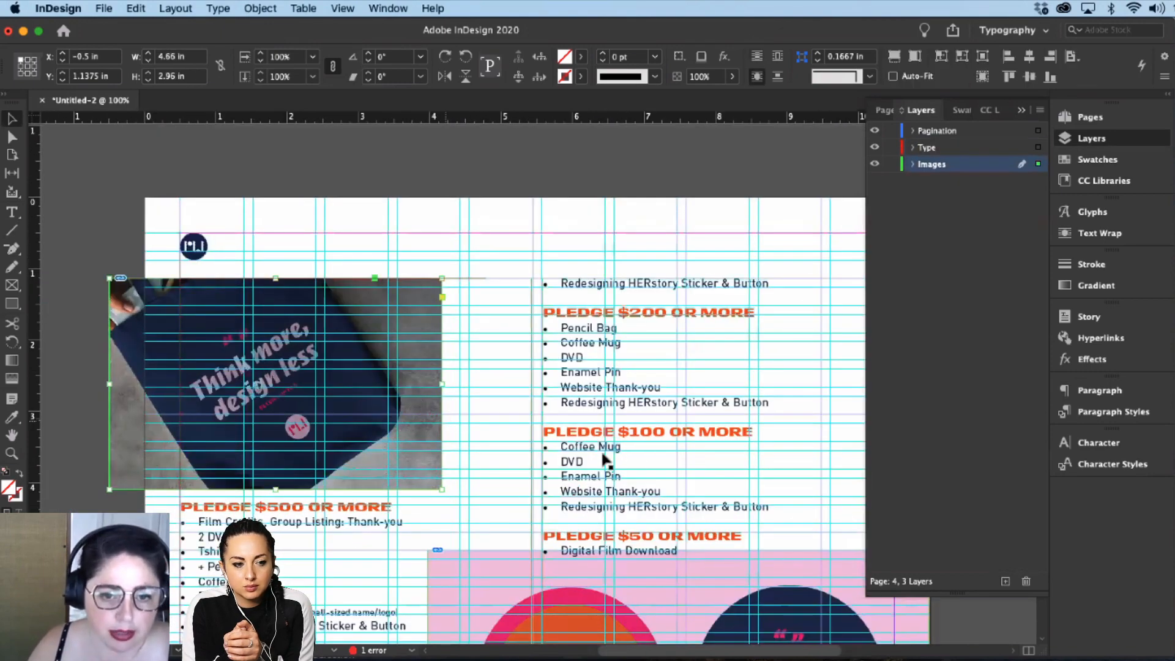
key(w)
drag(450, 383, 499, 392)
double_click(447, 444)
mouse_move(447, 444)
mouse_down()
mouse_move(490, 436)
mouse_move(453, 428)
mouse_move(480, 433)
mouse_move(466, 443)
mouse_up()
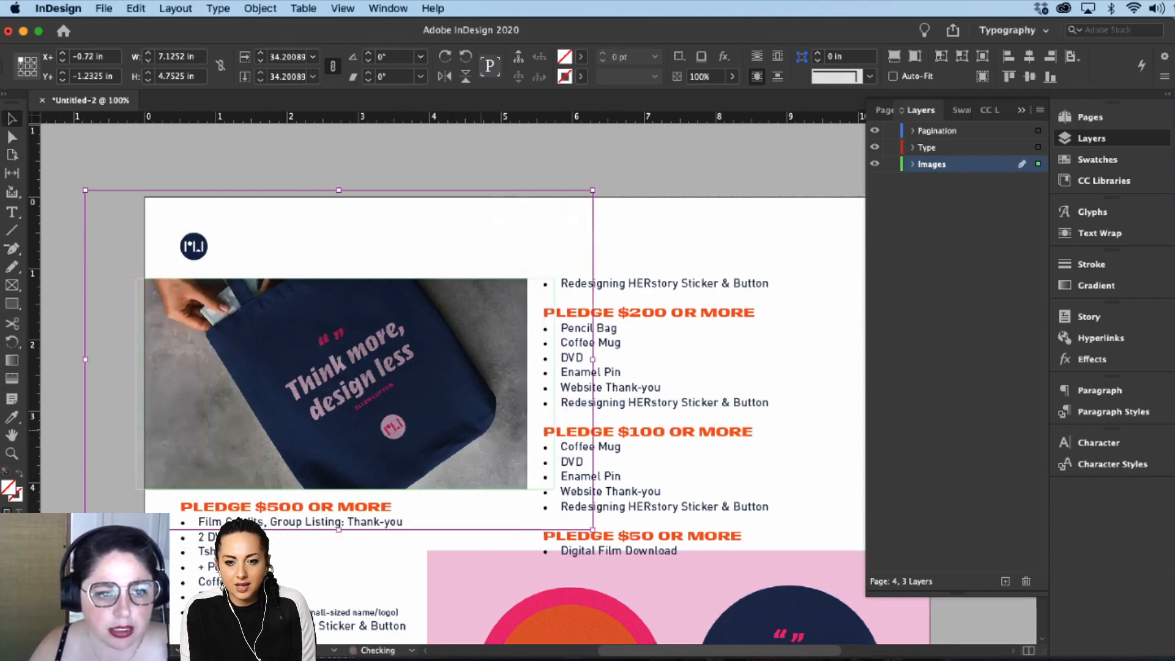
click(27, 65)
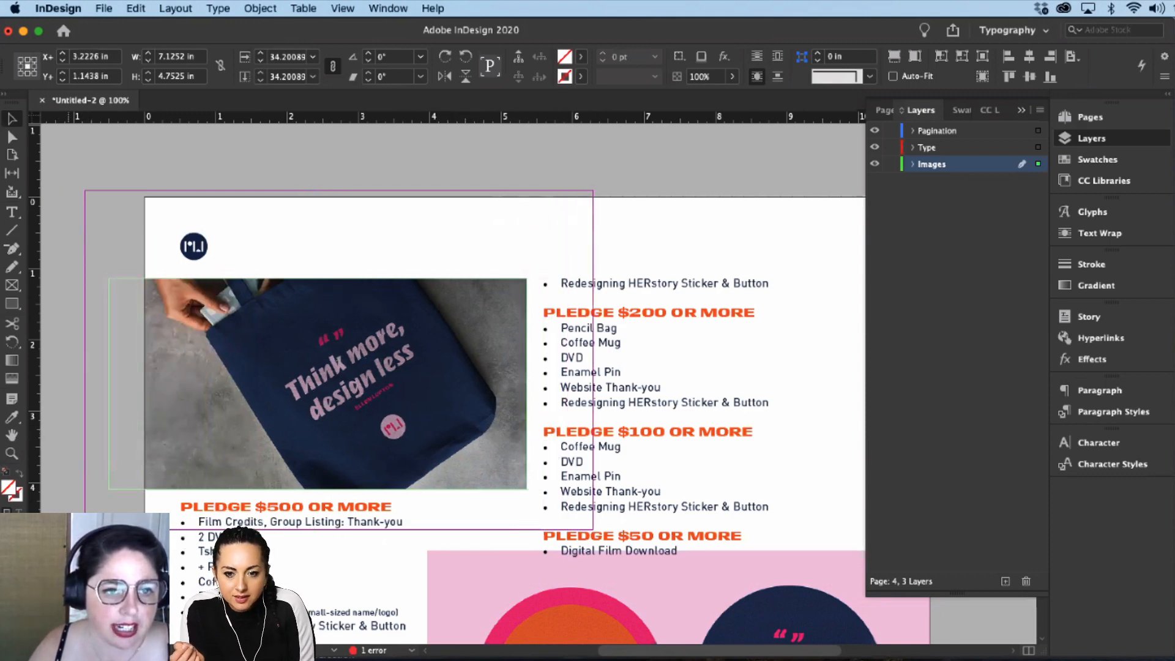
key(super+z)
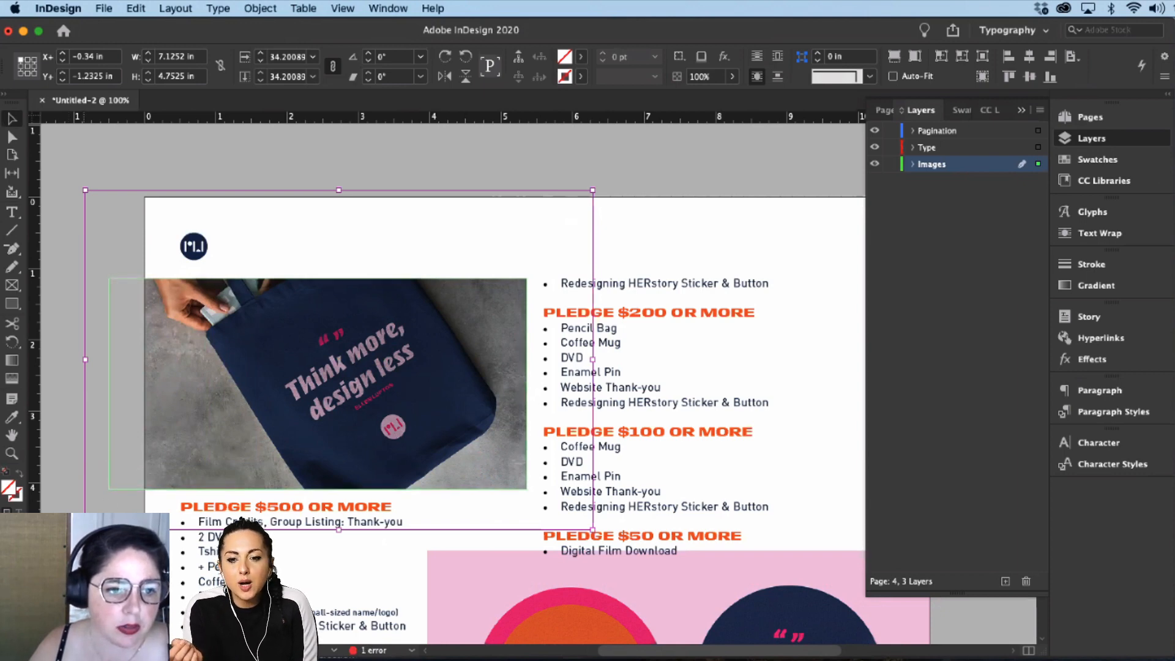
Step: Enlarge the tote bag picture to about 38.8% and shift it left inside its frame
drag(85, 530, 45, 556)
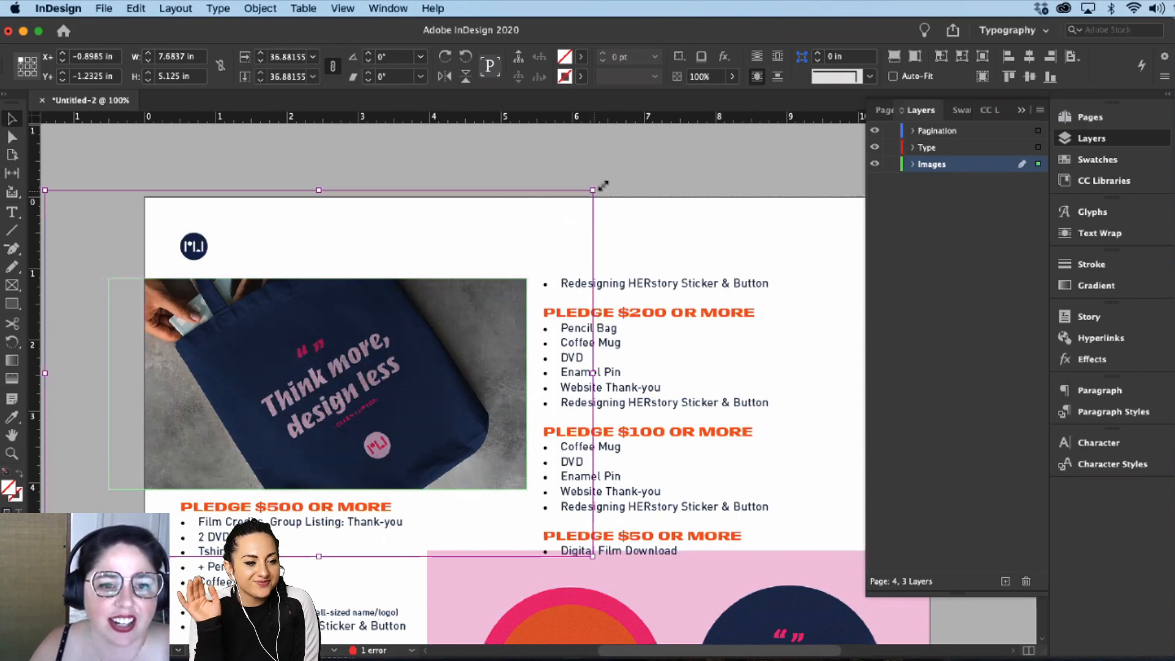
drag(603, 185, 632, 167)
drag(498, 364, 464, 370)
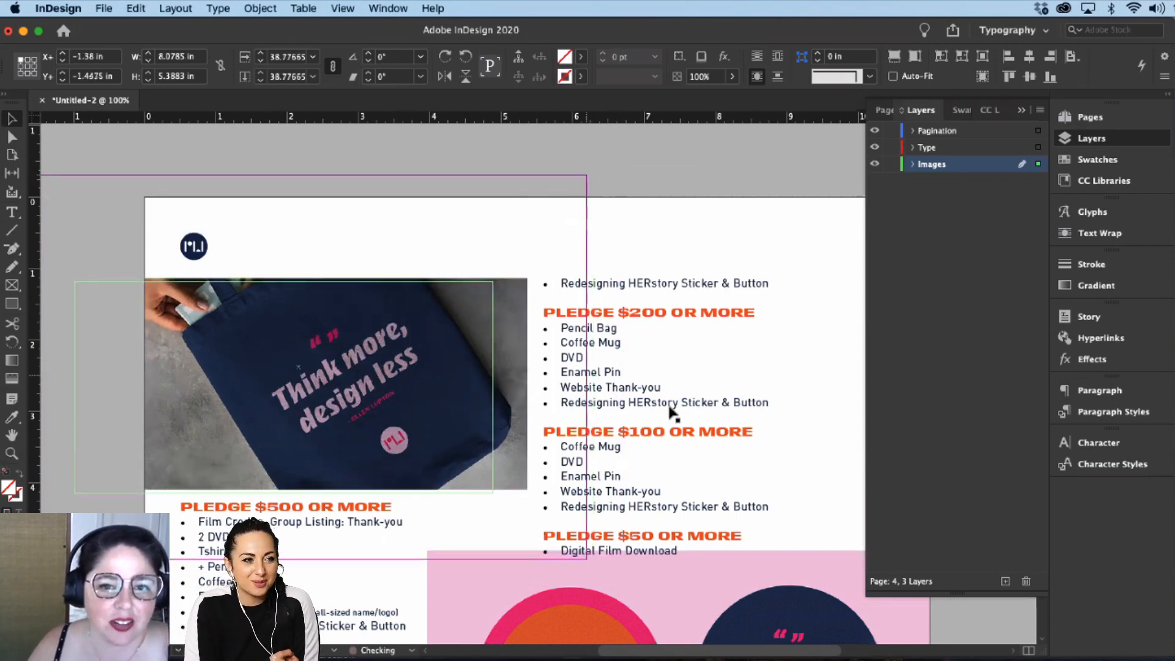
click(556, 566)
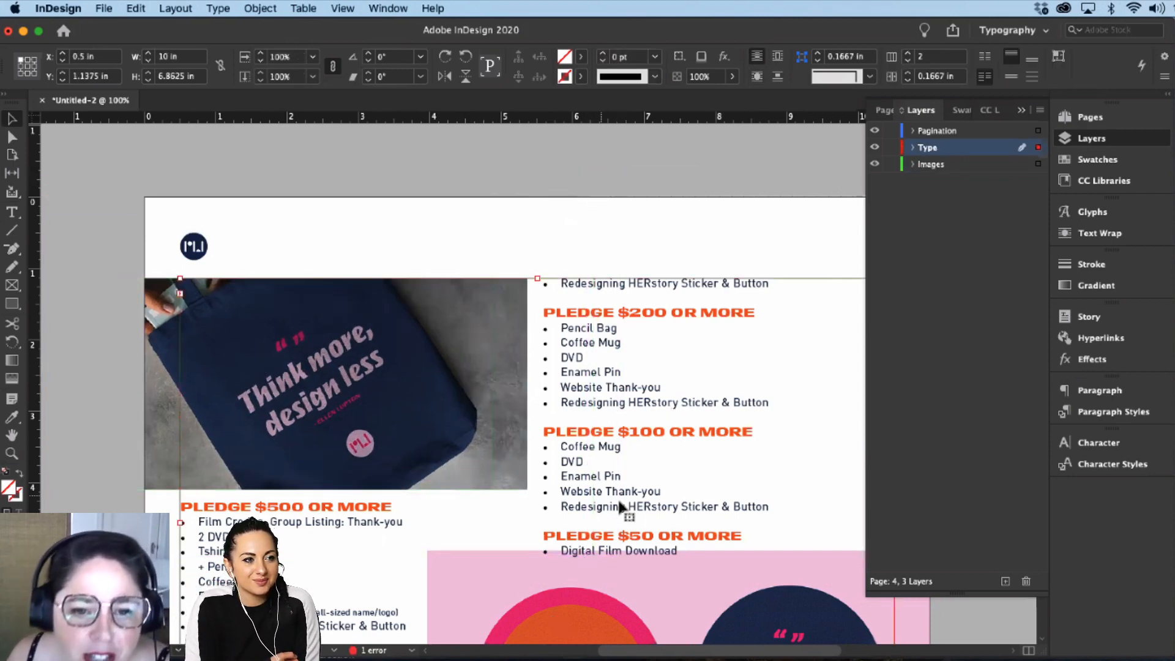
Step: Examine how the pledge lists break across the columns on page 4 and compare them with the pledge layout on page 3
scroll(543, 450, left, 3)
scroll(543, 449, down, 1)
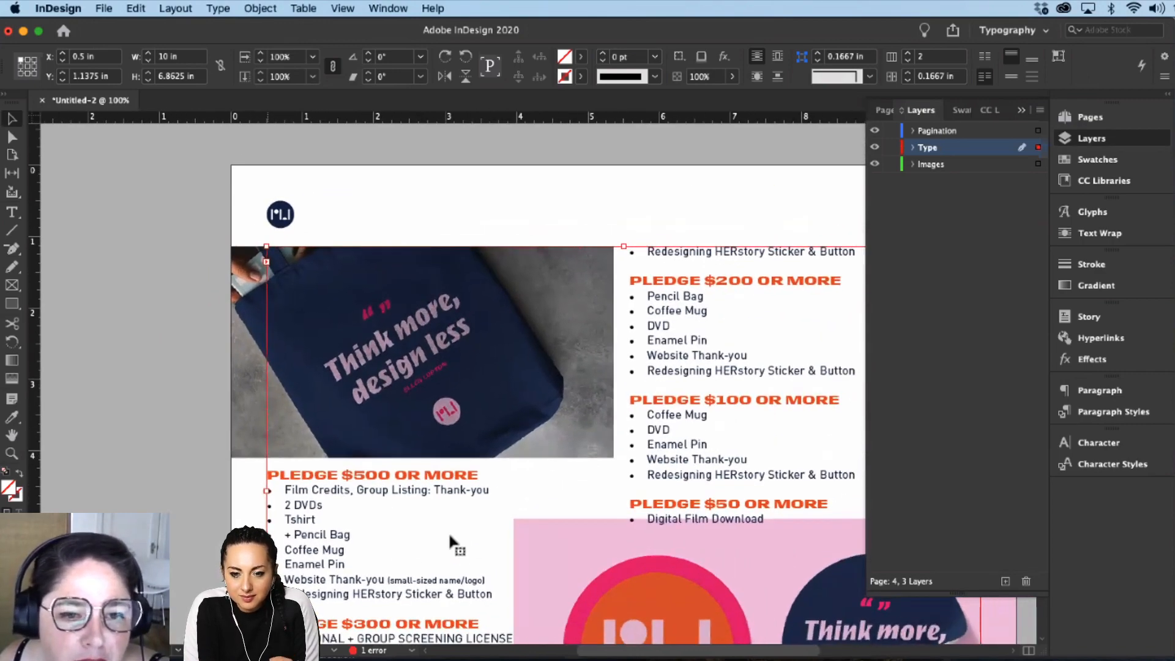
scroll(704, 453, down, 5)
scroll(704, 453, left, 2)
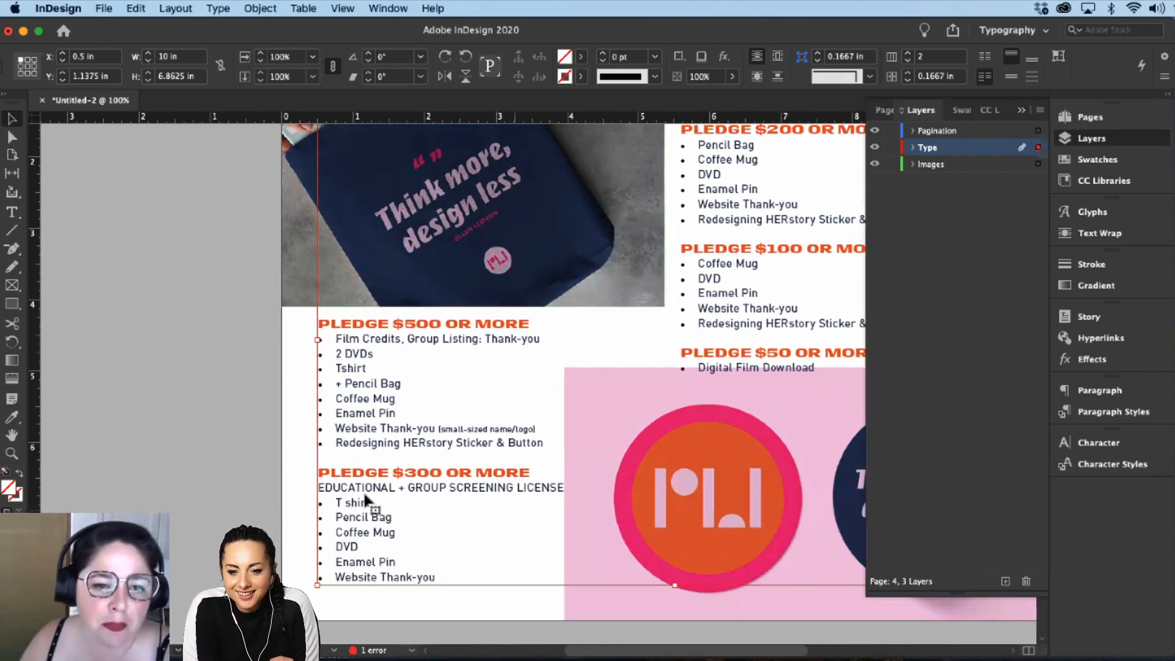
scroll(471, 534, up, 15)
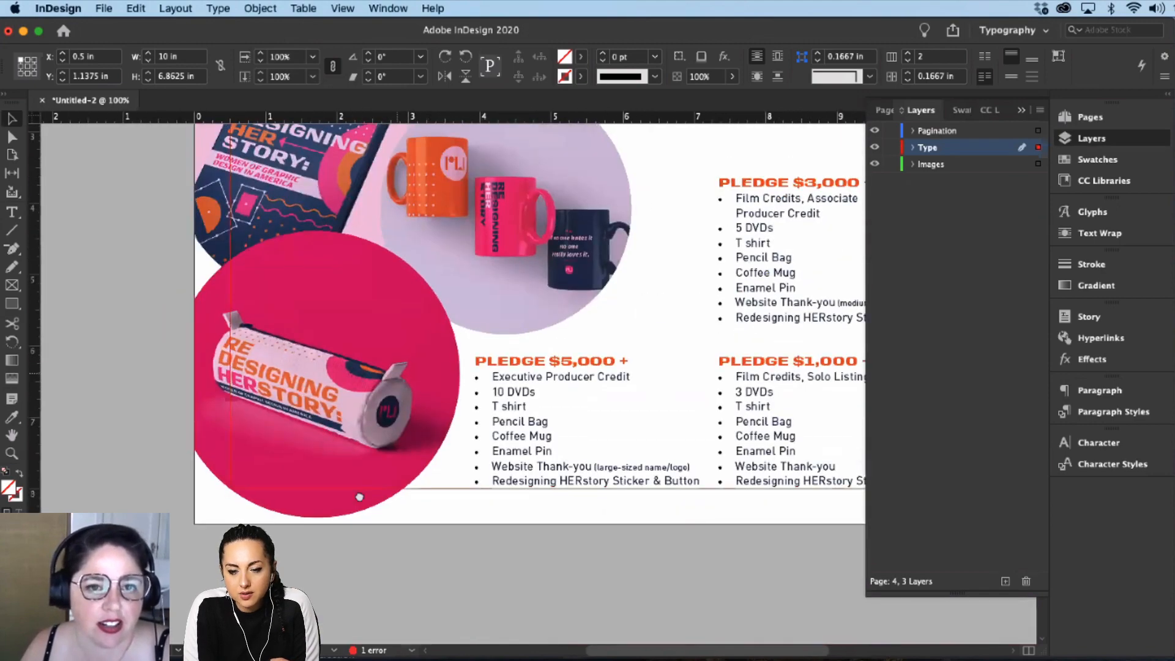
scroll(359, 496, up, 5)
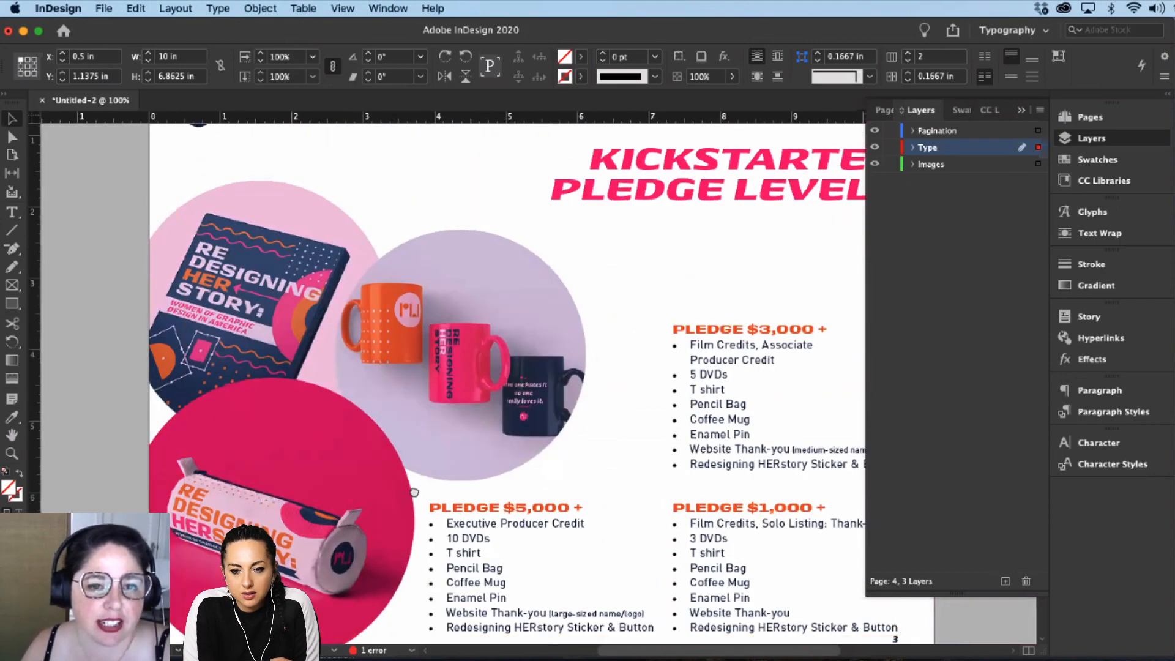
scroll(414, 492, down, 15)
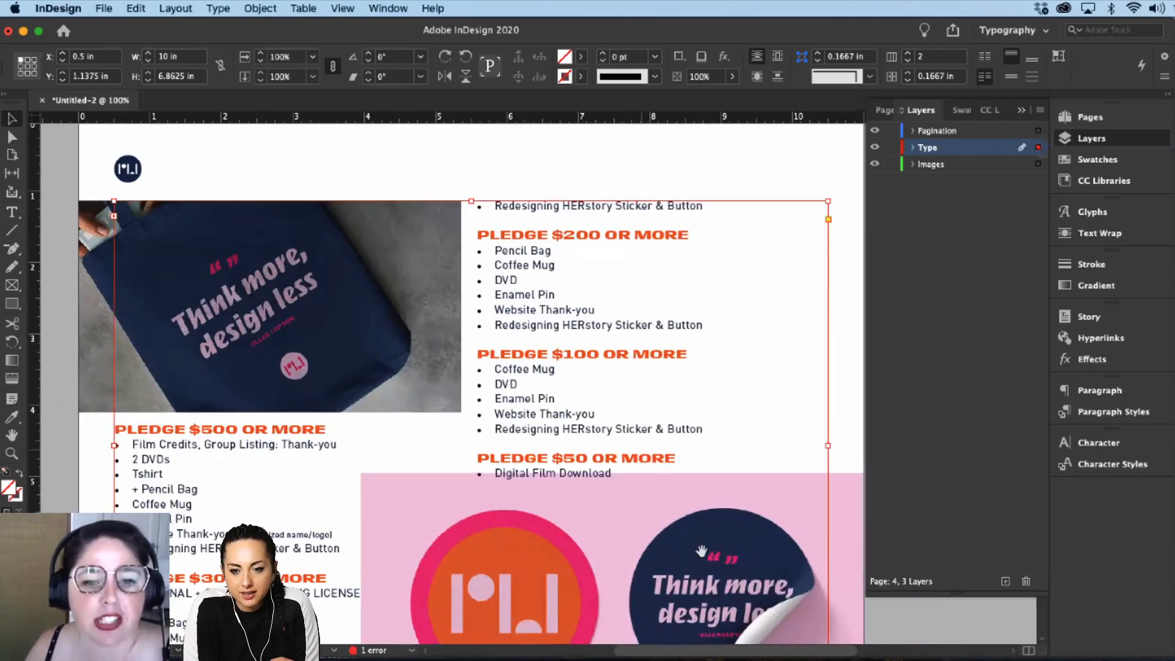
Step: Crop the sticker image's frame from its upper-left corner to 6.45 in wide and 3.1687 in high
scroll(497, 404, down, 5)
scroll(497, 404, right, 4)
click(664, 530)
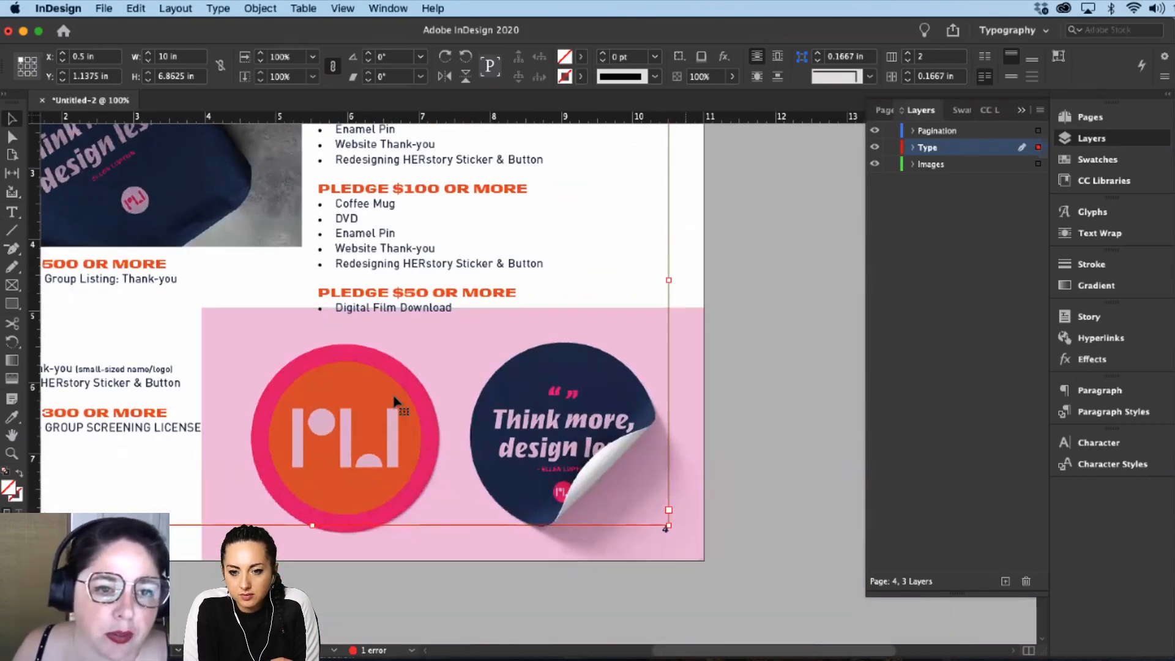
click(258, 343)
drag(202, 307, 243, 338)
scroll(450, 557, left, 8)
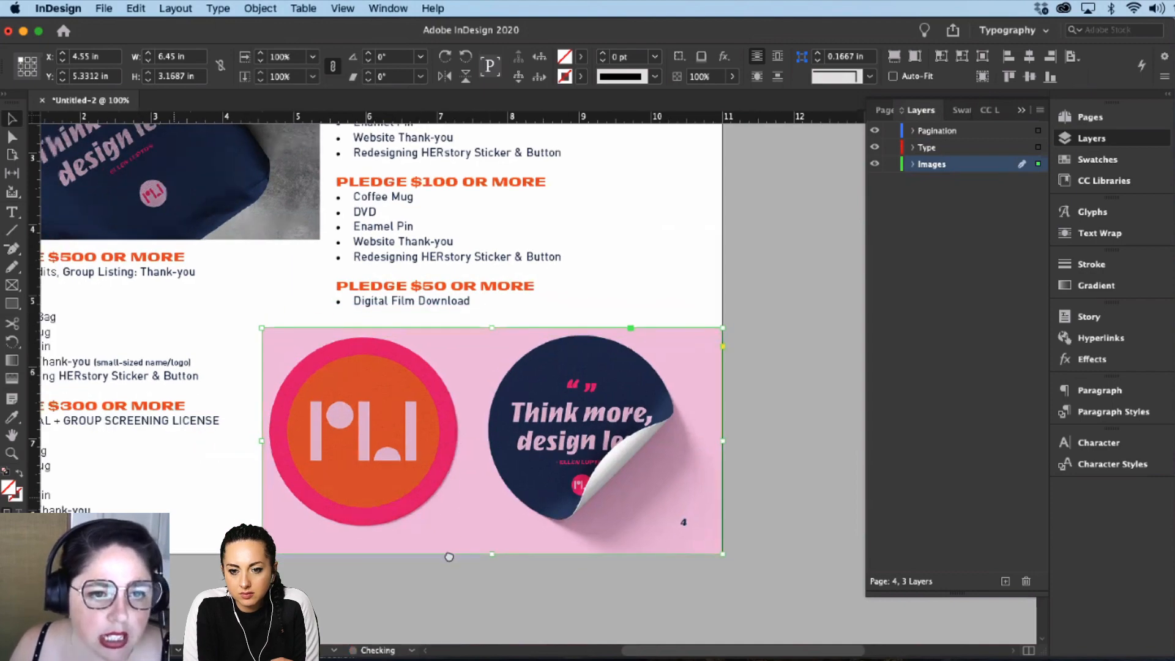
Step: Check the character formatting of the EDUCATIONAL + GROUP SCREENING LICENSE line under the $300 pledge
scroll(383, 605, left, 2)
scroll(382, 605, up, 2)
scroll(357, 537, left, 2)
scroll(357, 536, up, 2)
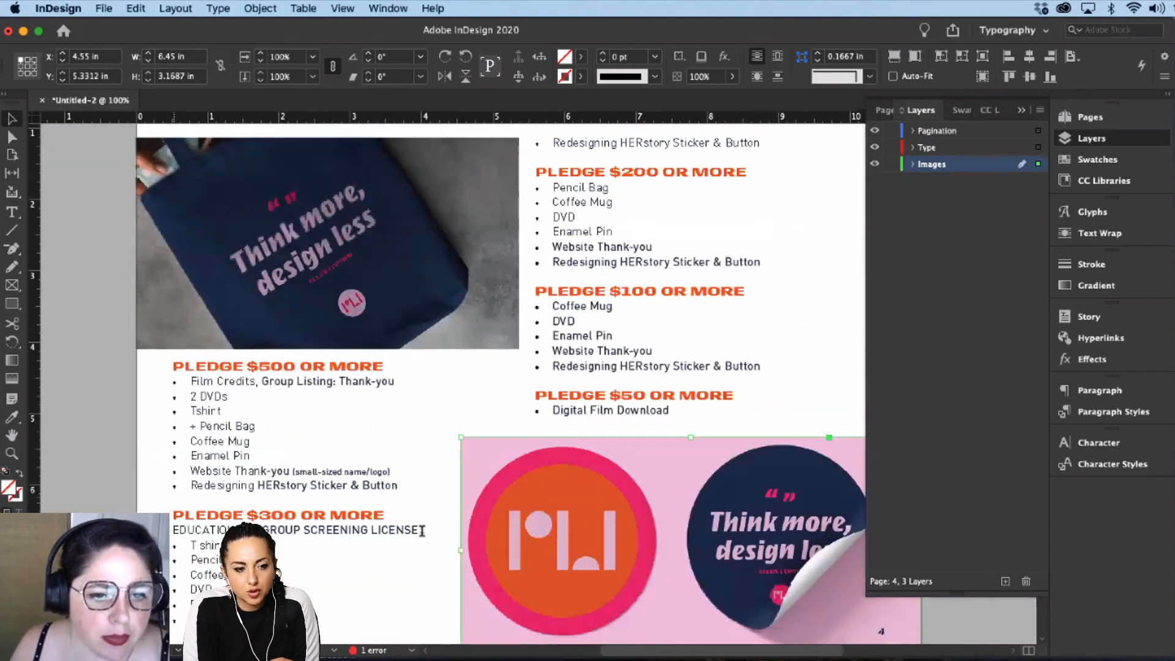
double_click(418, 530)
drag(418, 530, 174, 532)
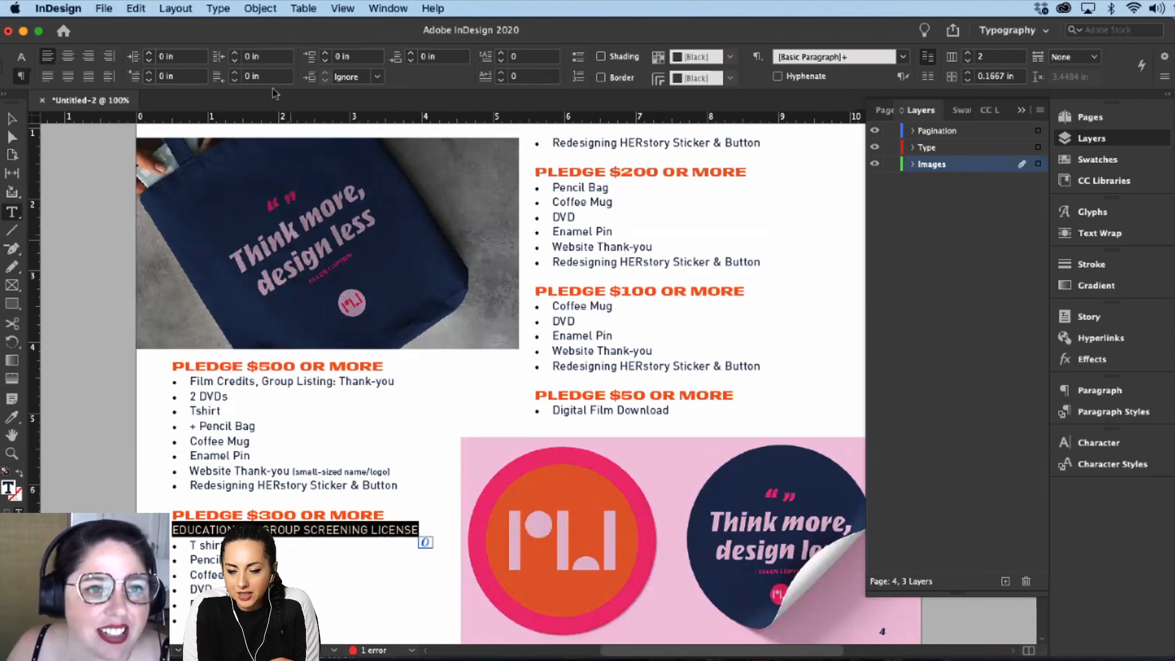
click(20, 56)
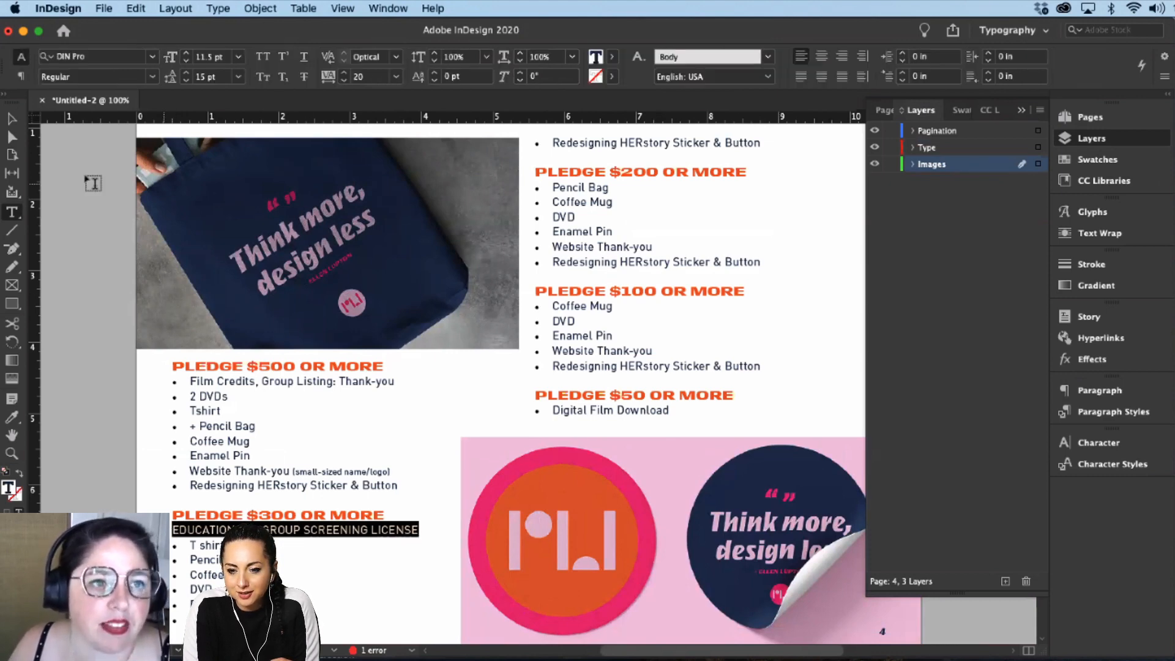
click(12, 119)
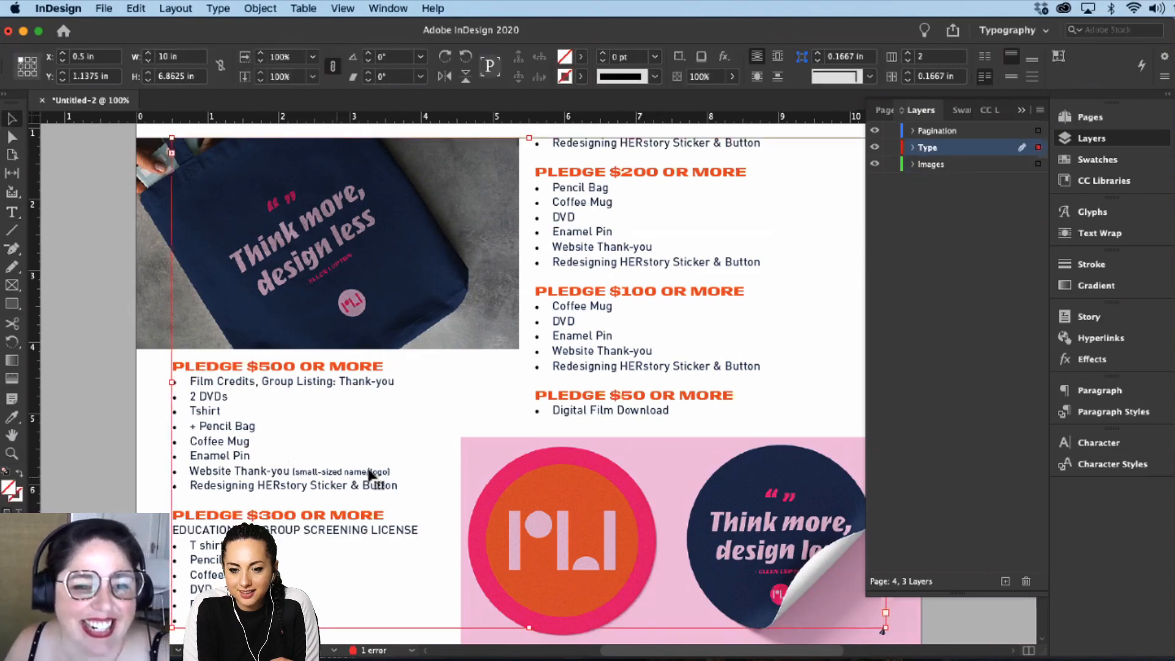
Step: Insert one blank line above the PLEDGE $500 OR MORE heading to space it from the tote bag image
scroll(525, 343, up, 2)
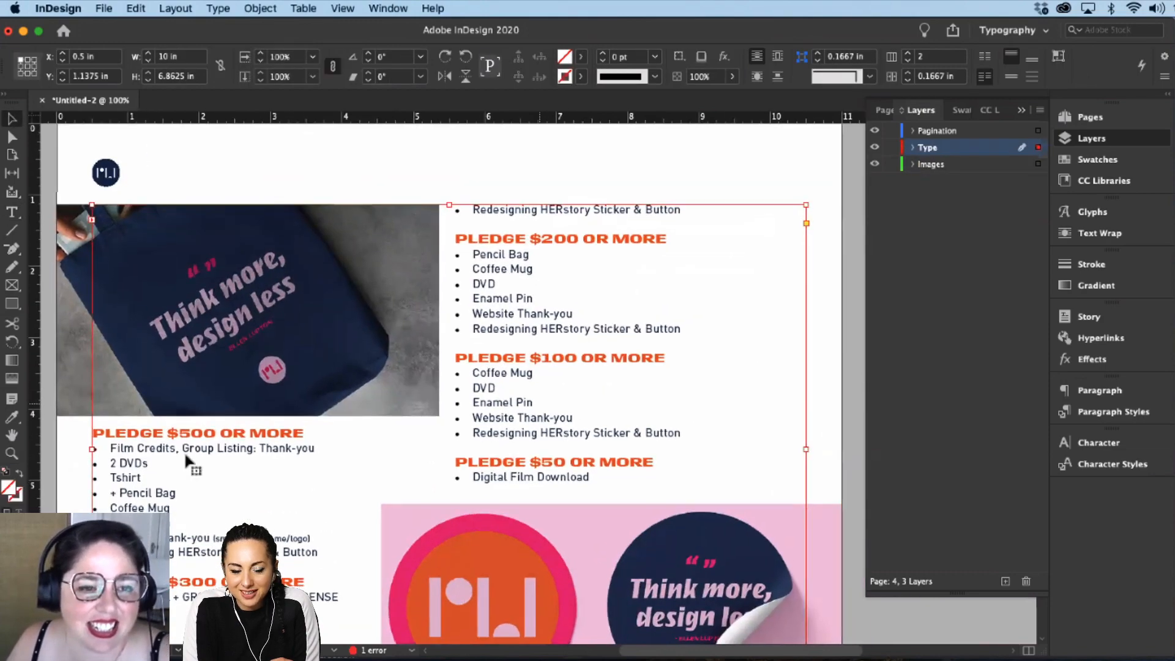
scroll(306, 306, down, 5)
double_click(145, 298)
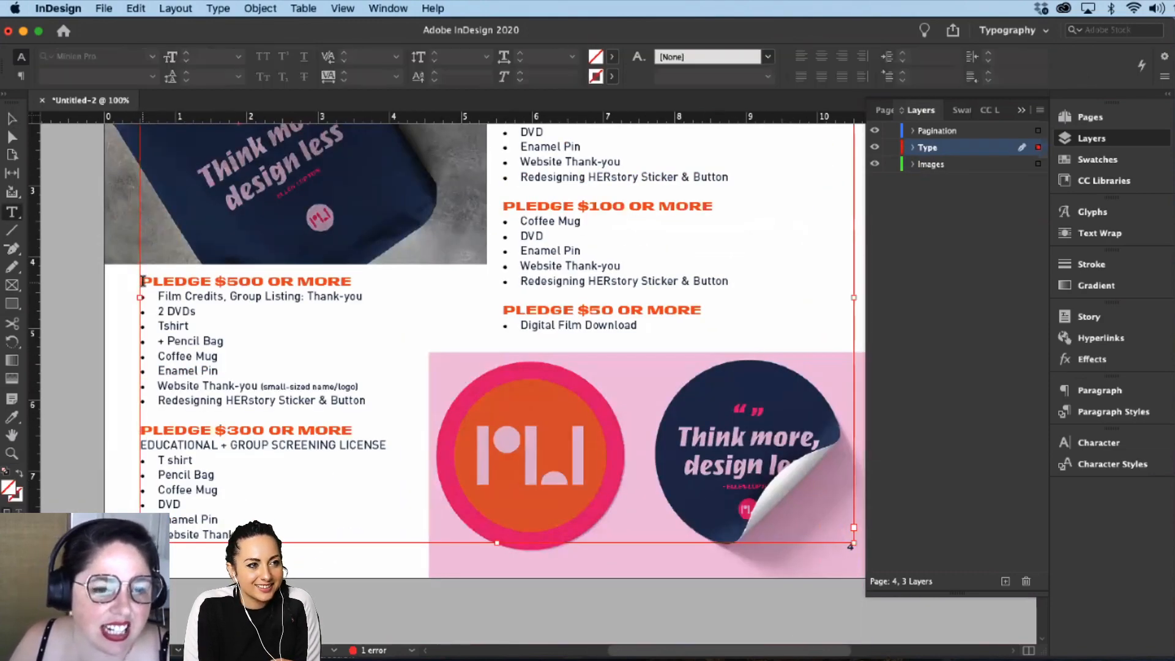
click(143, 281)
key(Return)
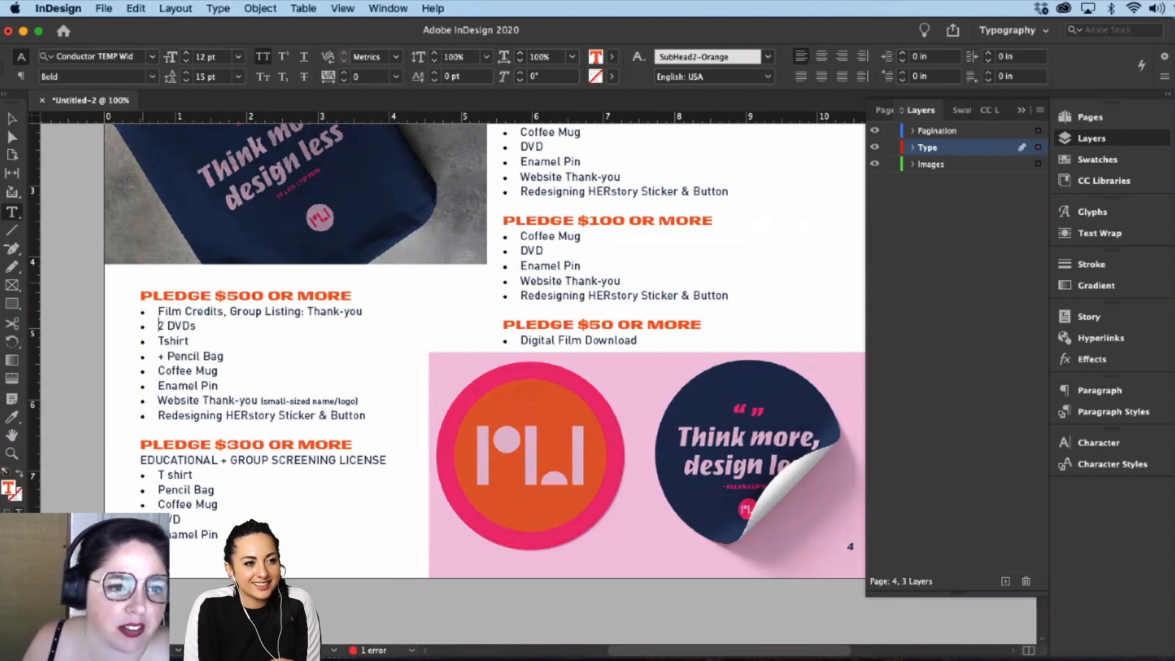
Step: Insert five blank lines above the PLEDGE $300 OR MORE heading to push it down the first column
click(159, 370)
click(141, 428)
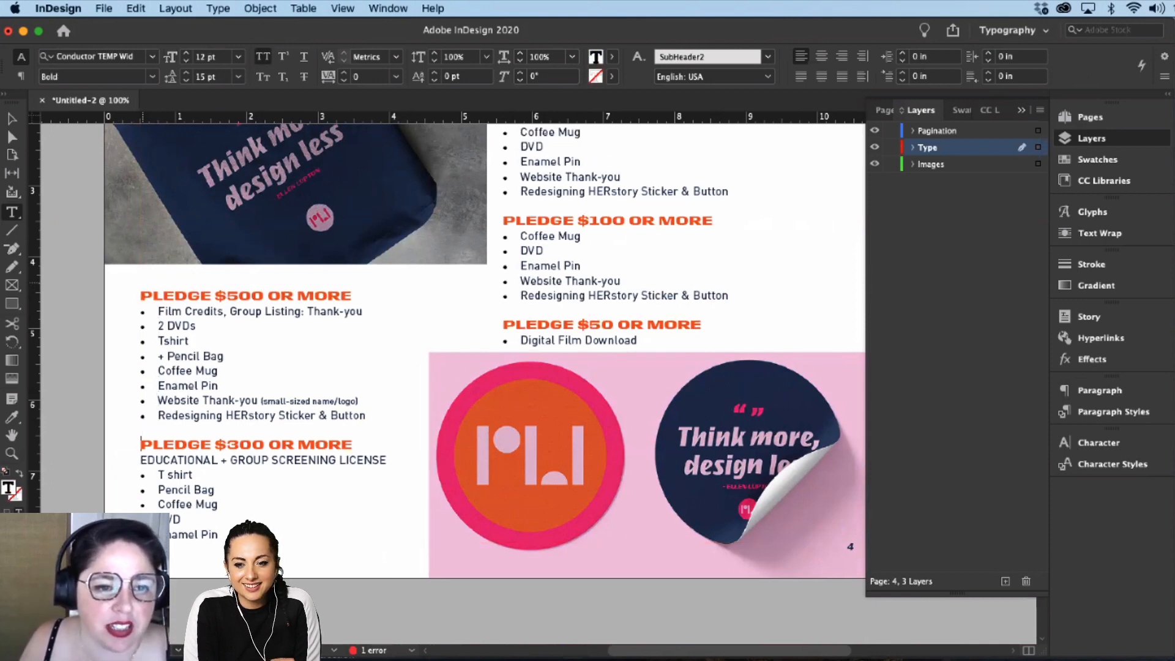
key(Return)
key(Return)
key(Return)
key(Return)
key(Return)
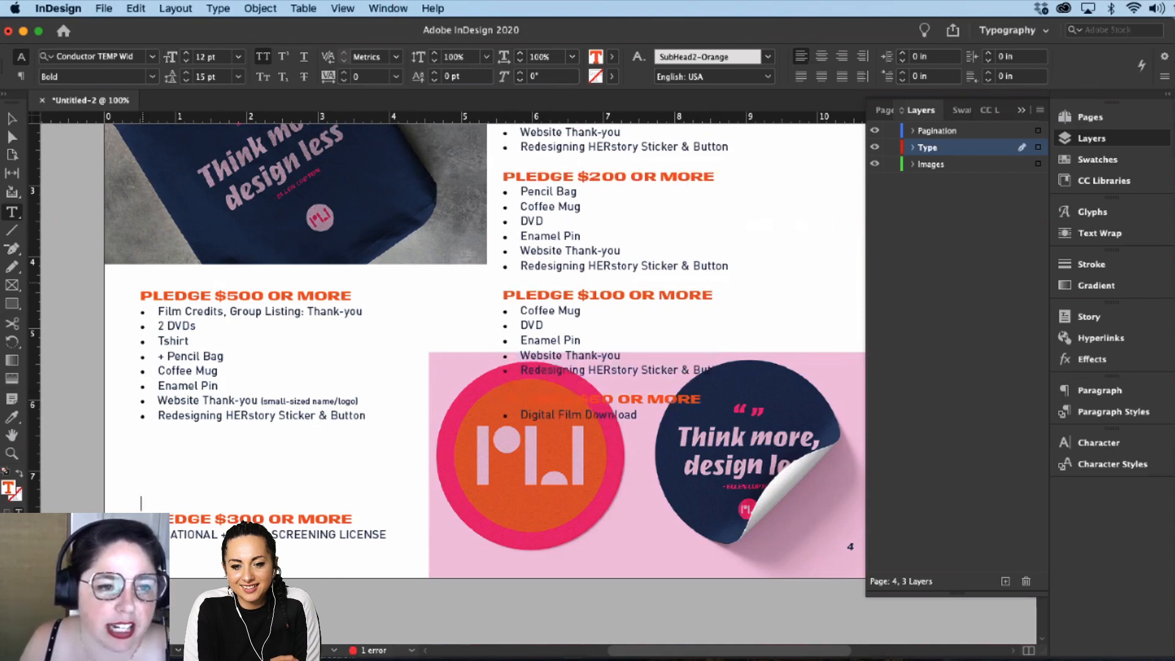
Step: Remove the plus sign and space before Pencil Bag in the $500 pledge list
click(158, 356)
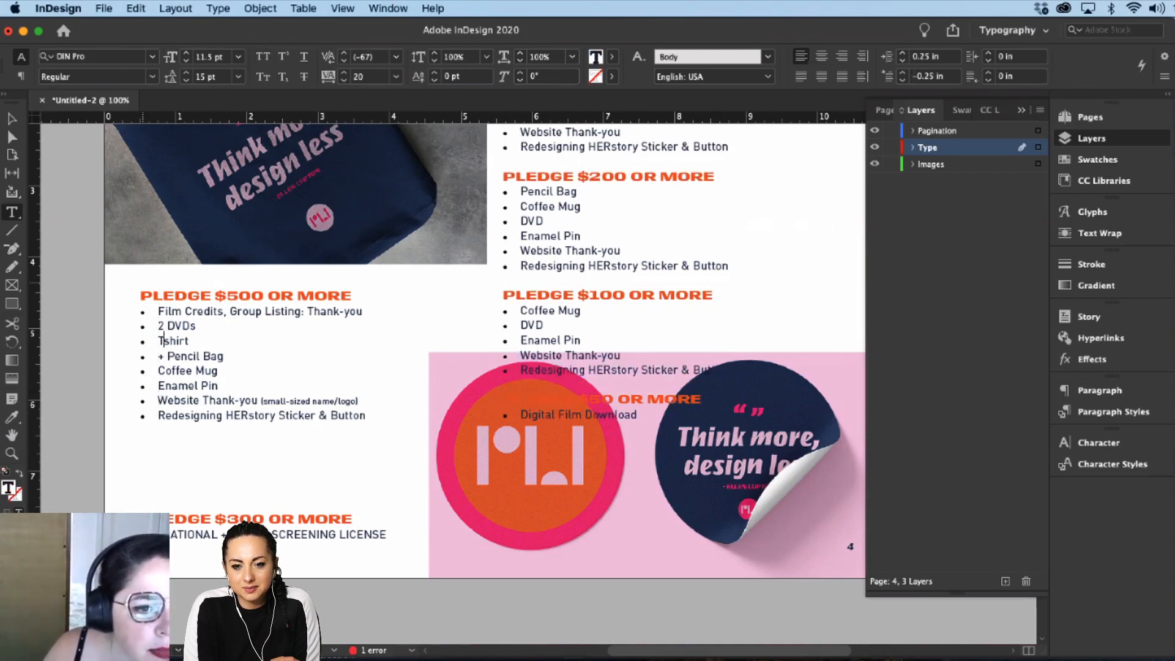
key(Delete)
key(Delete)
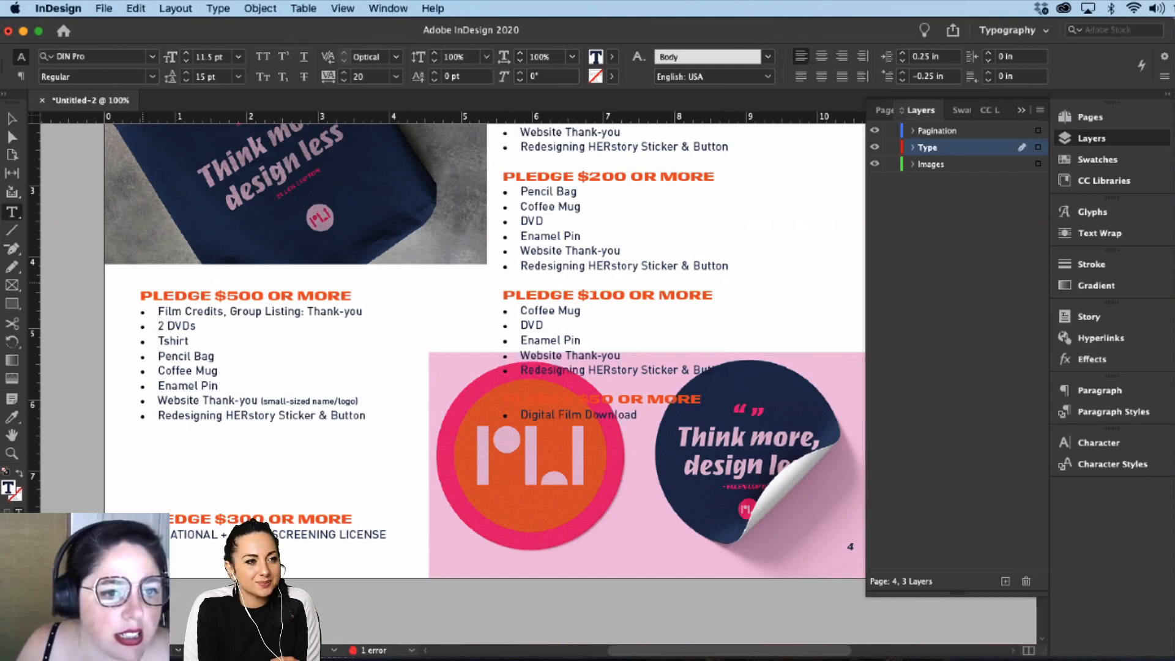
Step: Insert five more blank lines above the PLEDGE $500 OR MORE heading so the $300 pledge moves to the second column
click(141, 296)
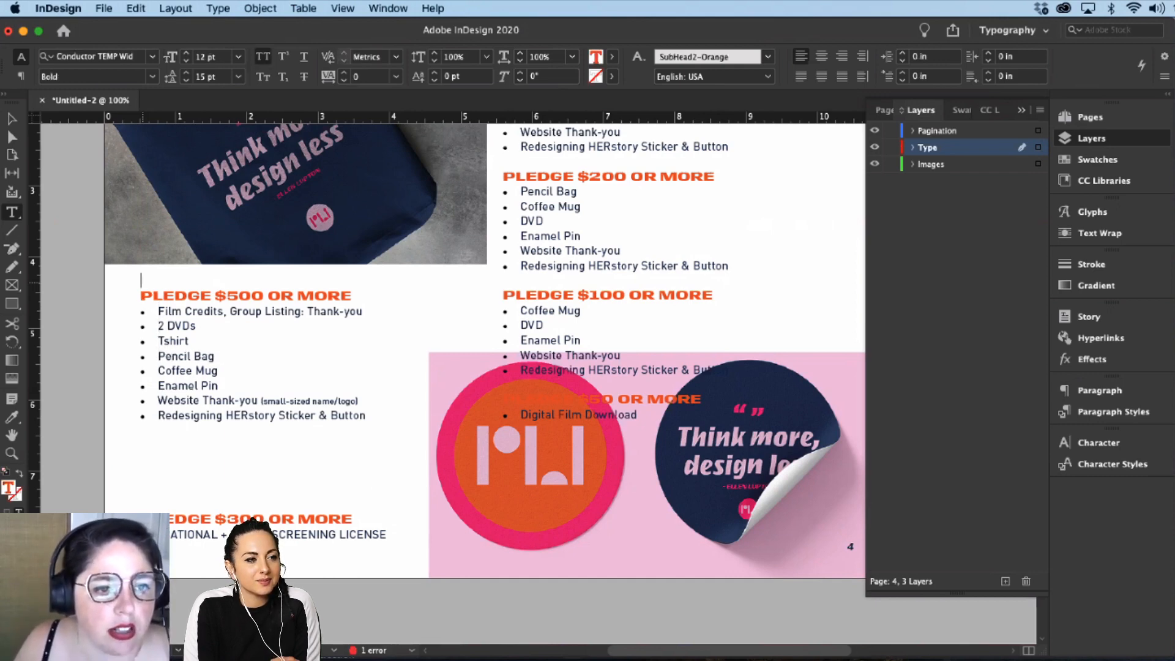
key(Return)
key(Return)
key(Return)
key(Return)
key(Return)
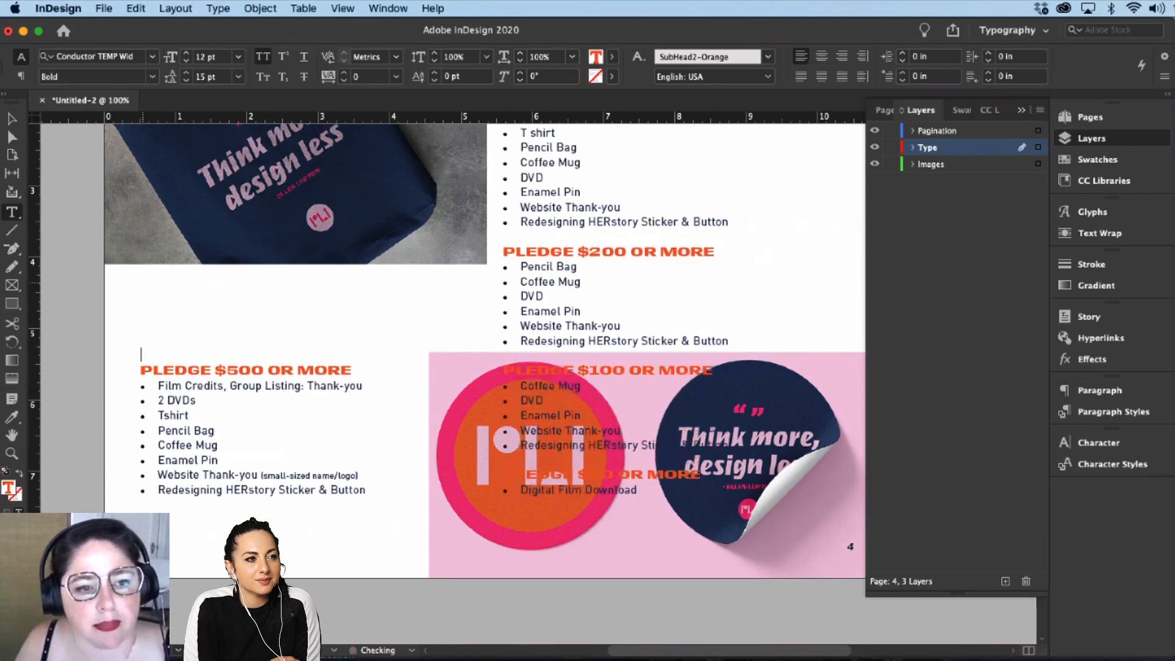
Step: Add one blank line above the PLEDGE $500 OR MORE heading and remove three blank lines above the PLEDGE $300 OR MORE heading
key(Return)
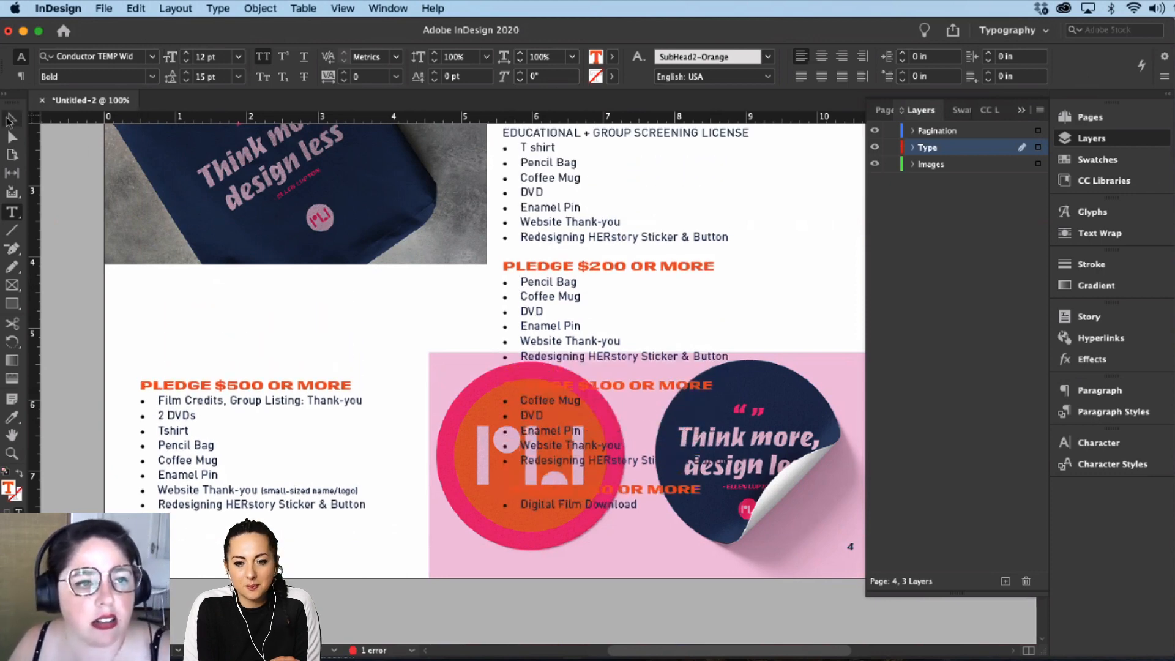
click(10, 119)
scroll(336, 576, up, 3)
scroll(336, 576, right, 3)
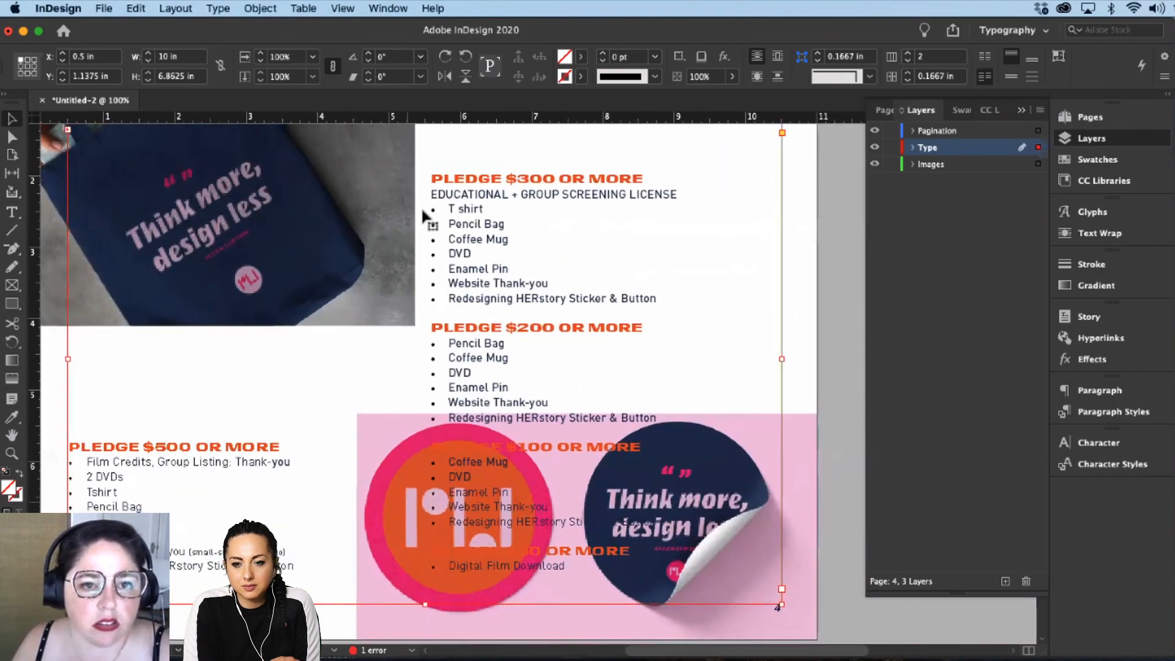
scroll(590, 390, up, 2)
scroll(591, 390, right, 2)
double_click(386, 218)
key(BackSpace)
key(BackSpace)
key(BackSpace)
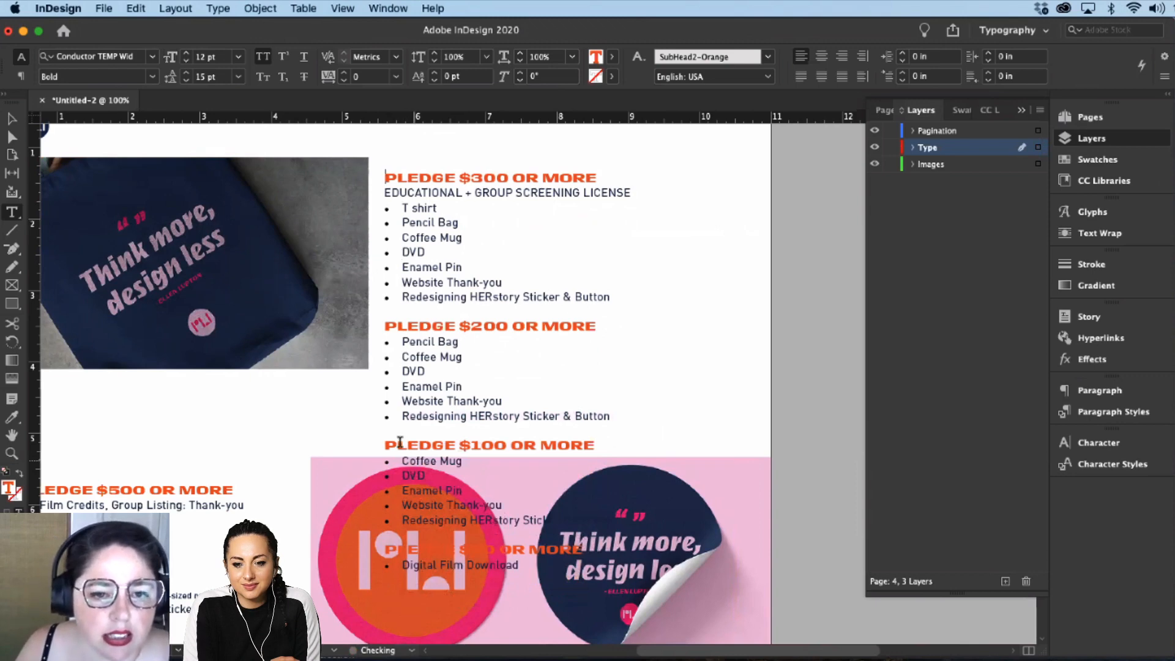
Step: Insert four blank lines above the PLEDGE $100 OR MORE heading in the second column
key(Return)
key(Return)
key(Return)
key(Return)
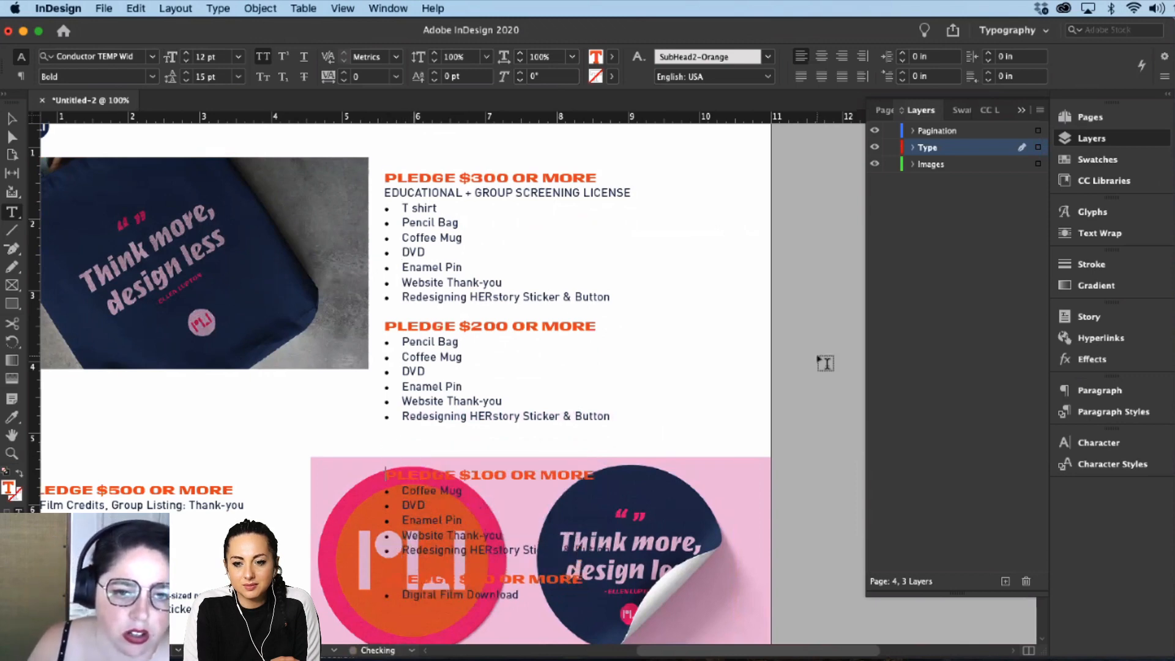
click(12, 118)
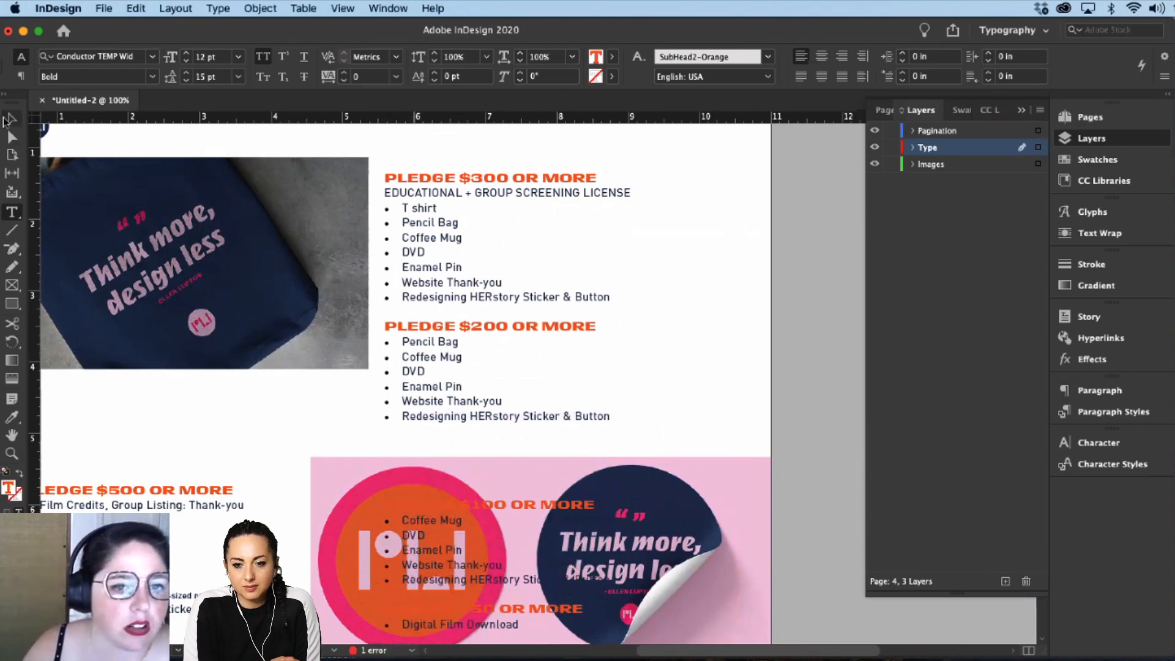
Step: Extend the tote bag image frame downward to just above the PLEDGE $500 list and reposition the photo inside it
scroll(527, 415, left, 5)
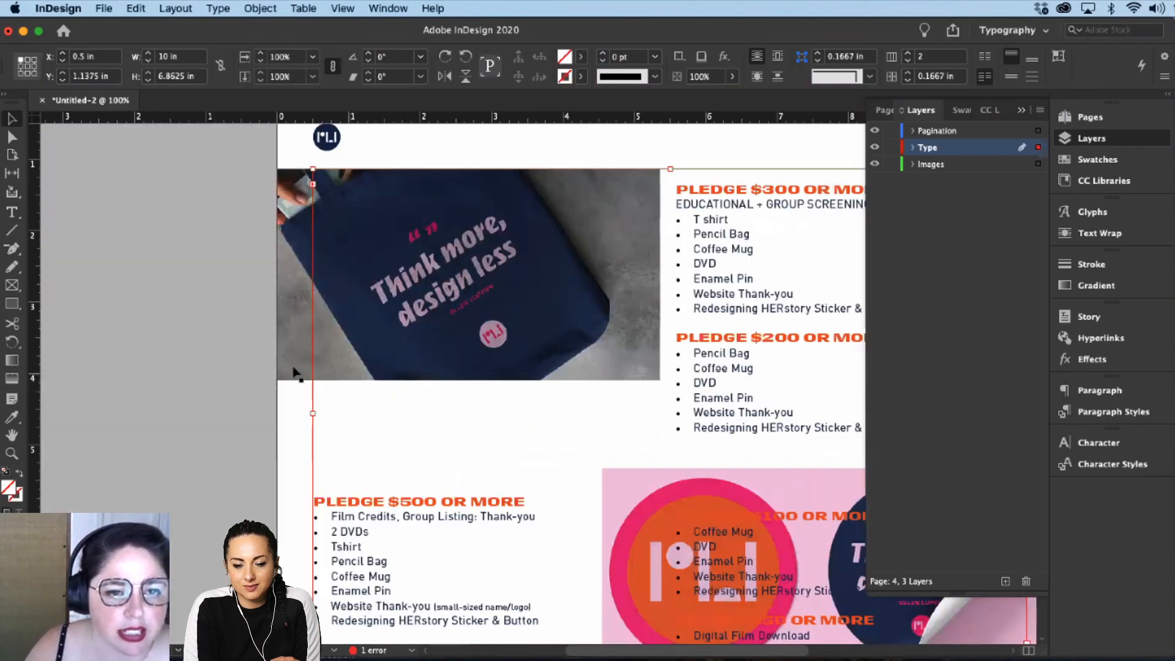
click(451, 375)
drag(453, 392, 453, 460)
double_click(546, 370)
drag(547, 369, 377, 398)
key(super+shift+a)
Step: Crop the pink sticker image from its left side to a frame about 5.62 in wide, aligned with the tote bag image's right edge
scroll(499, 311, down, 5)
scroll(499, 311, right, 8)
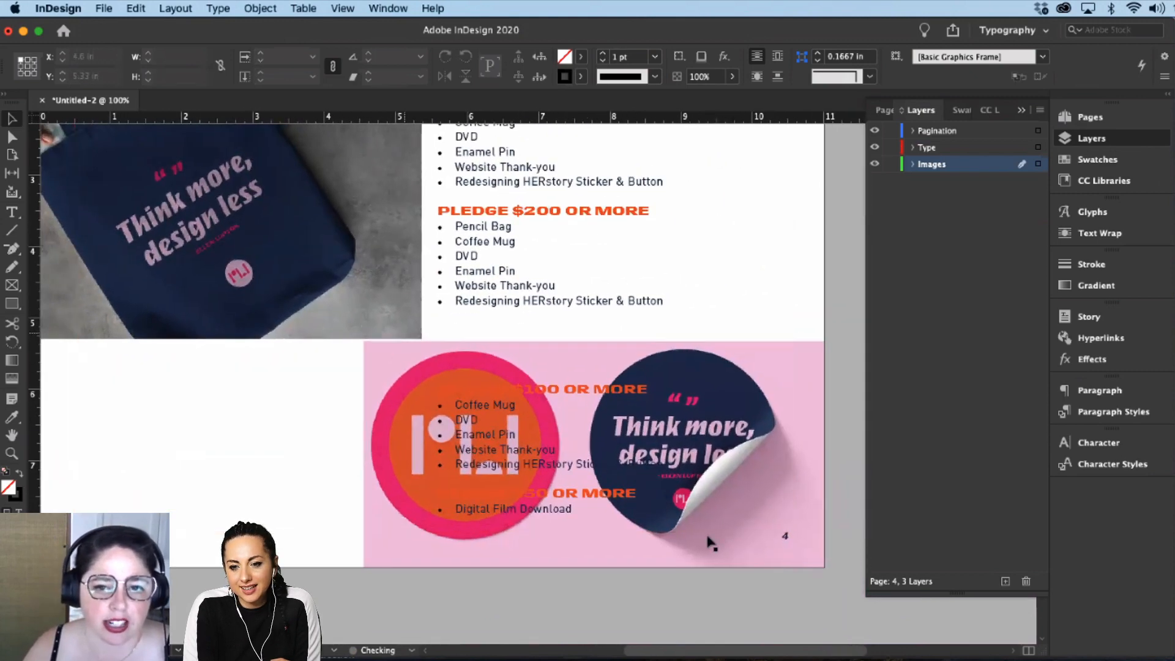
click(775, 542)
drag(362, 454, 424, 456)
drag(420, 458, 422, 457)
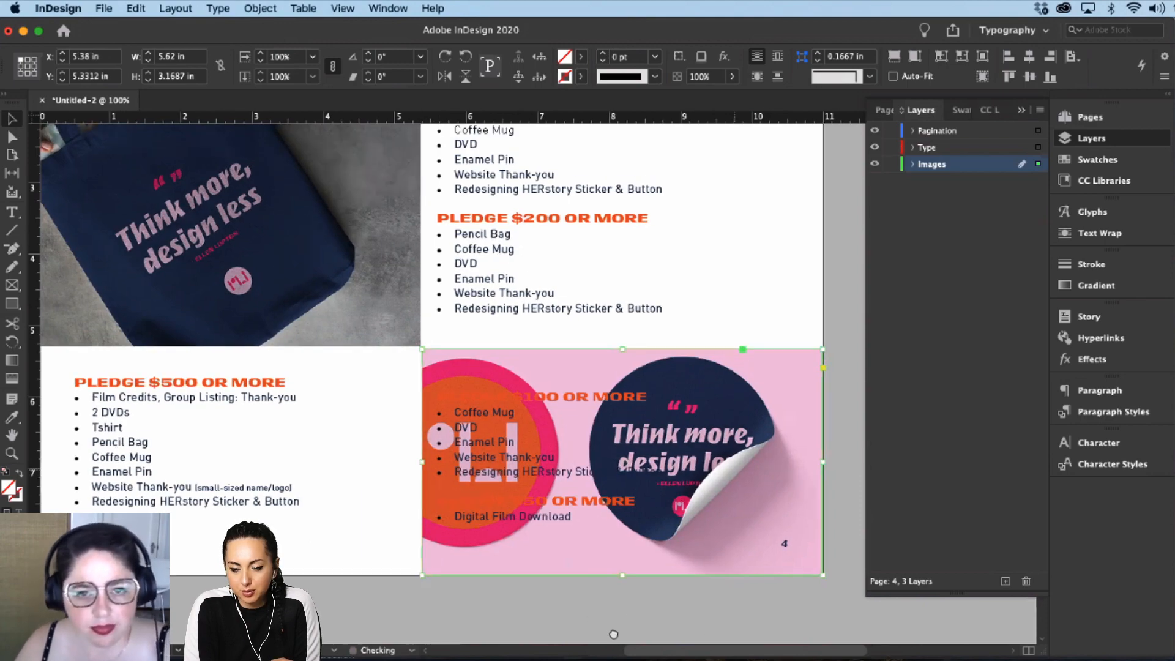
Step: Scale the sticker photo inside its frame down to about 44.1% so both stickers fit within the crop
scroll(734, 468, right, 3)
click(528, 460)
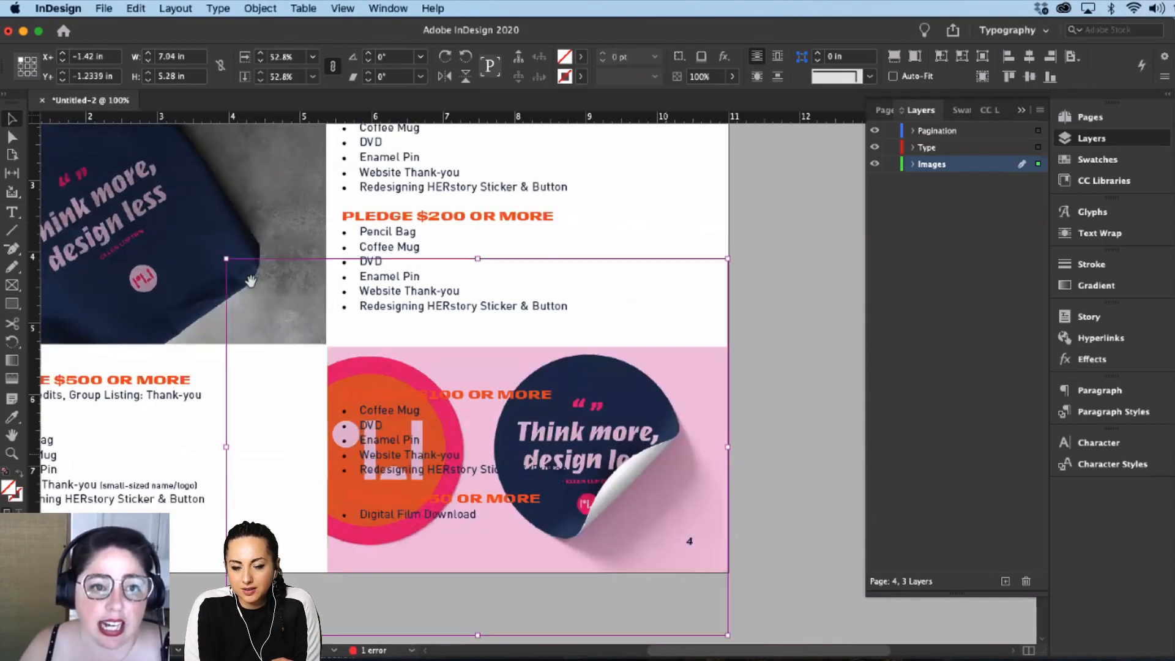
drag(229, 260, 309, 322)
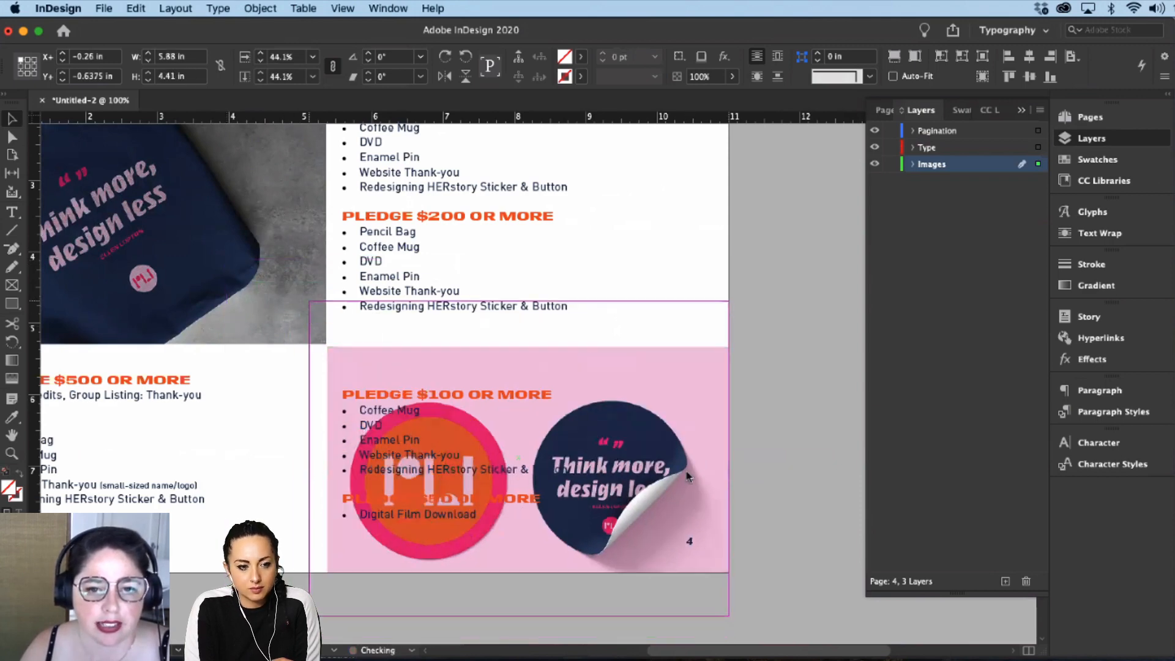
key(super+shift+a)
Step: Remove the four blank lines above the PLEDGE $100 OR MORE heading
scroll(747, 539, up, 3)
scroll(747, 539, left, 2)
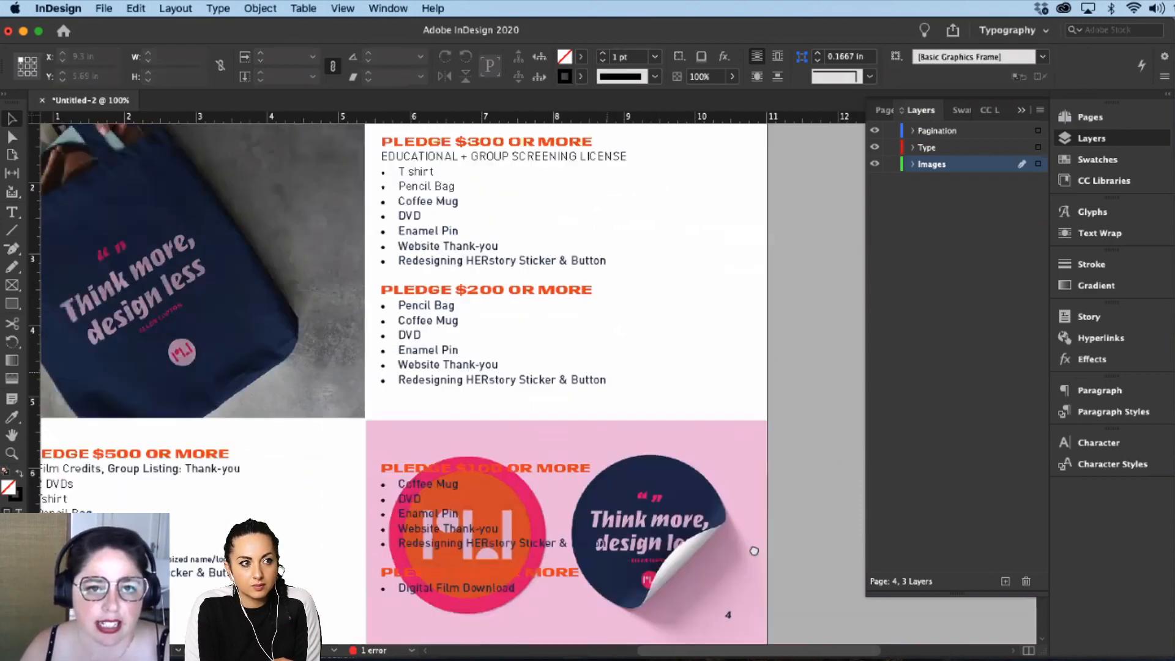
scroll(744, 463, down, 3)
scroll(744, 464, right, 1)
scroll(551, 276, up, 1)
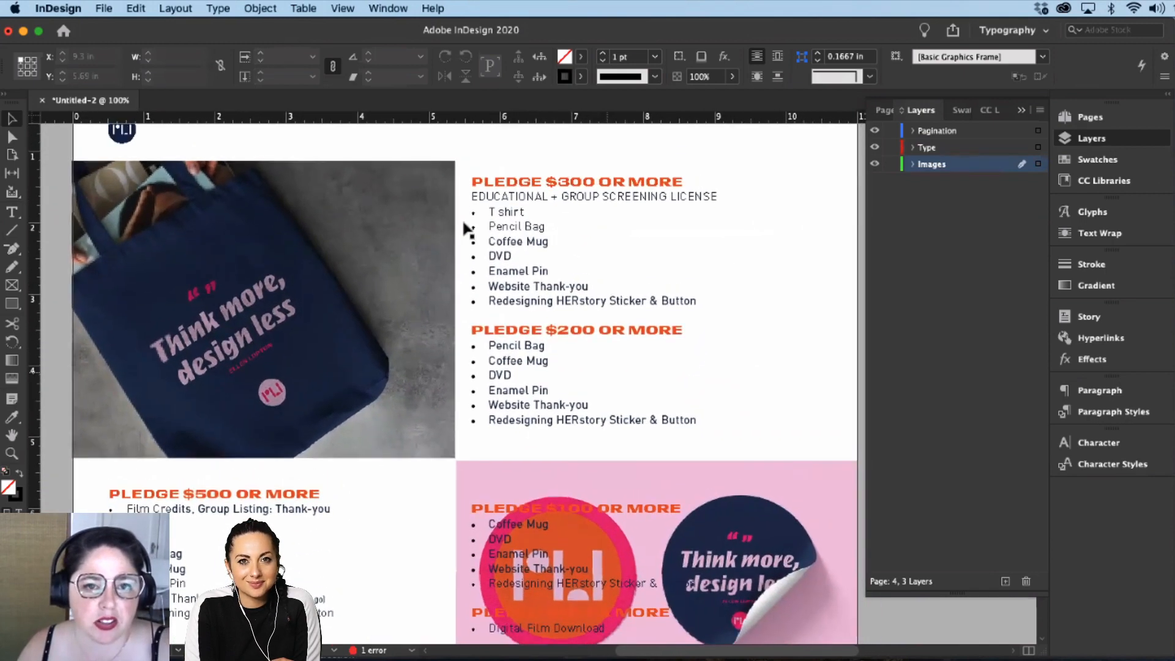
double_click(477, 200)
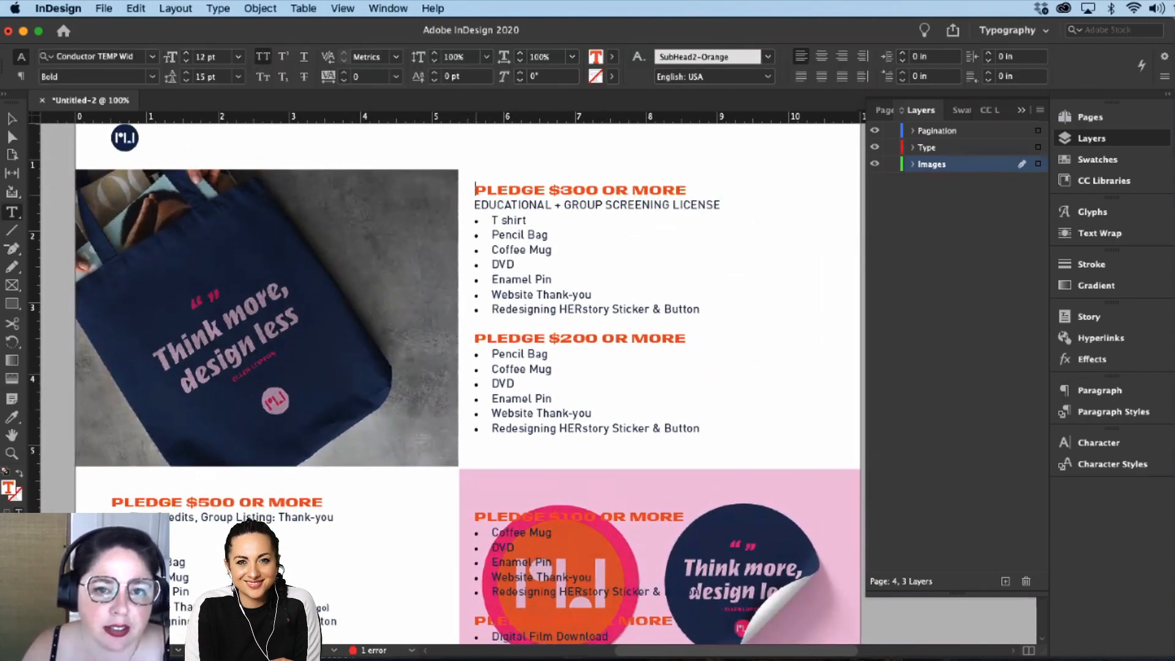
key(BackSpace)
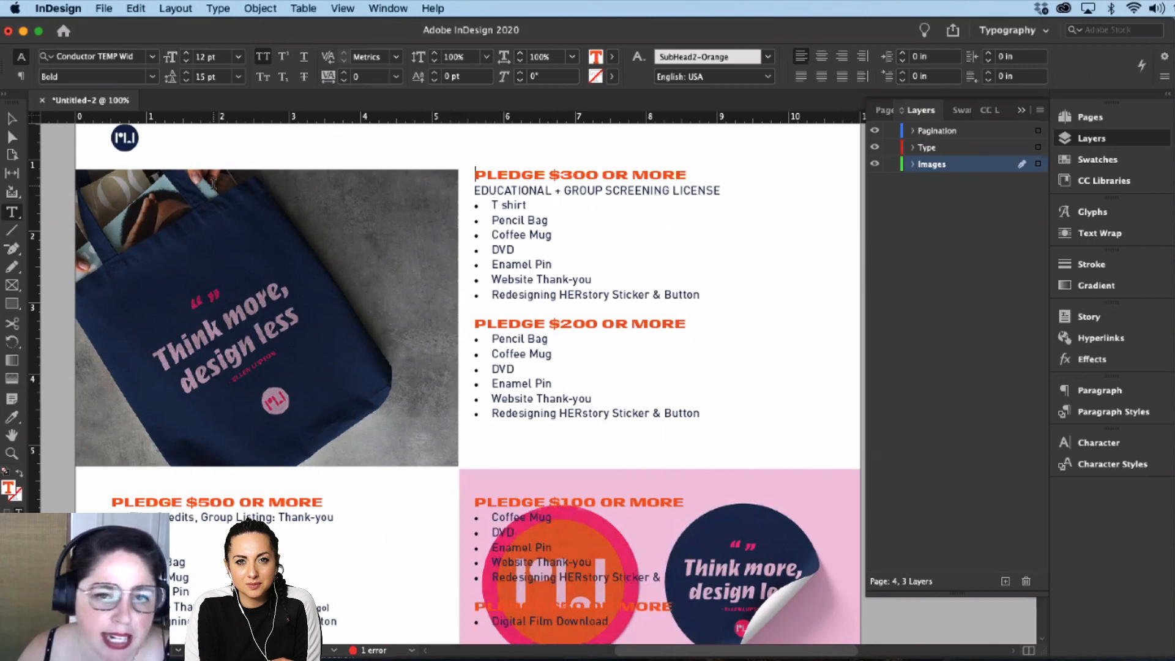
key(Return)
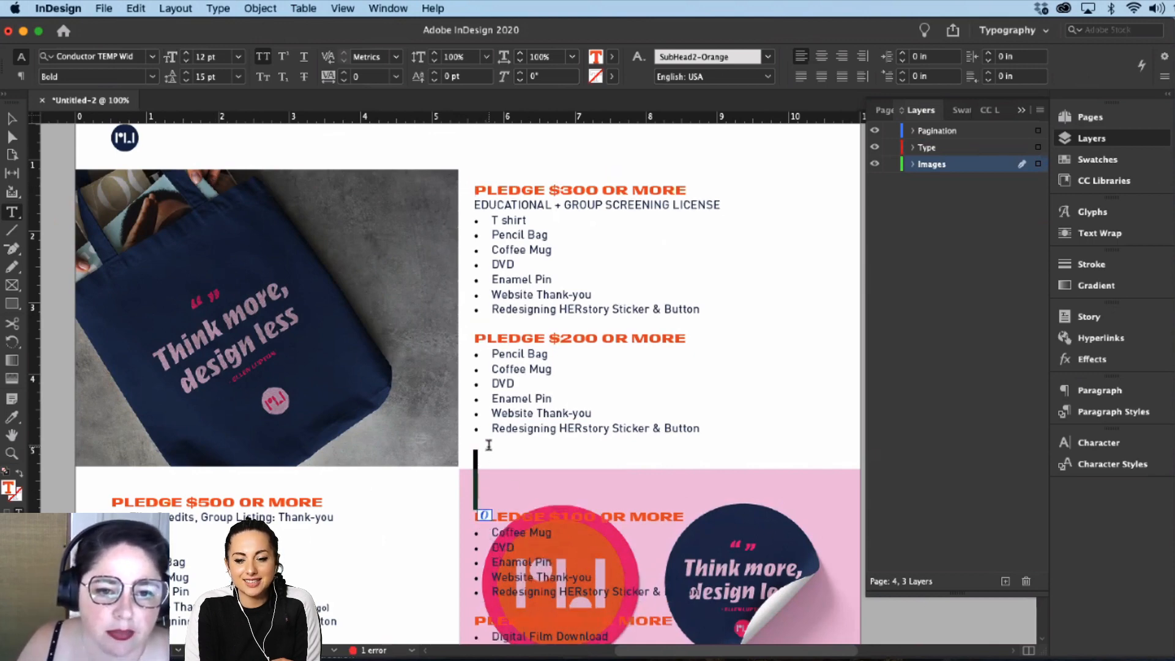
key(BackSpace)
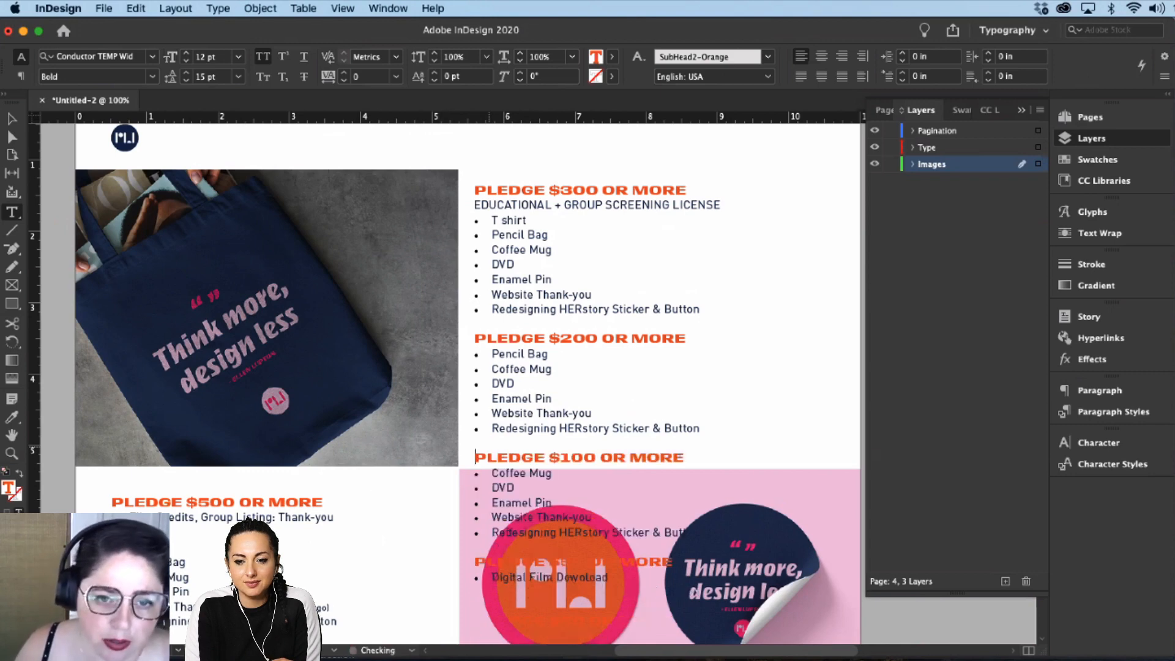
click(12, 118)
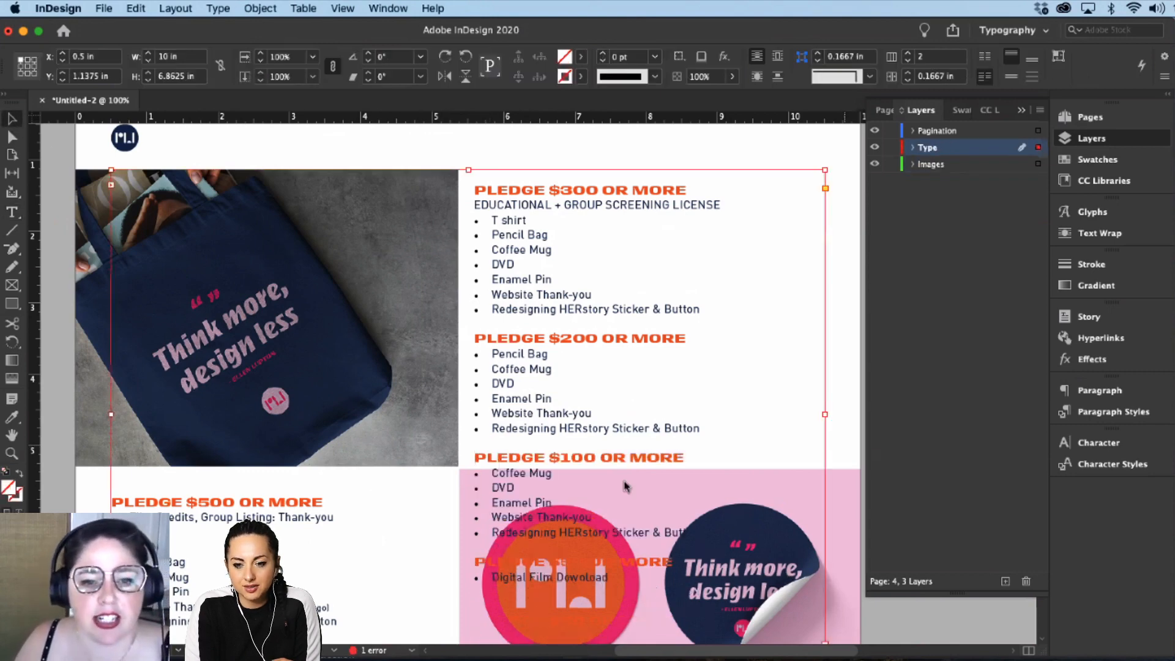
Step: Move the pink sticker image off page 4 to the gap between pages 3 and 4, at about X -2.08 in, Y 7.17 in
click(846, 421)
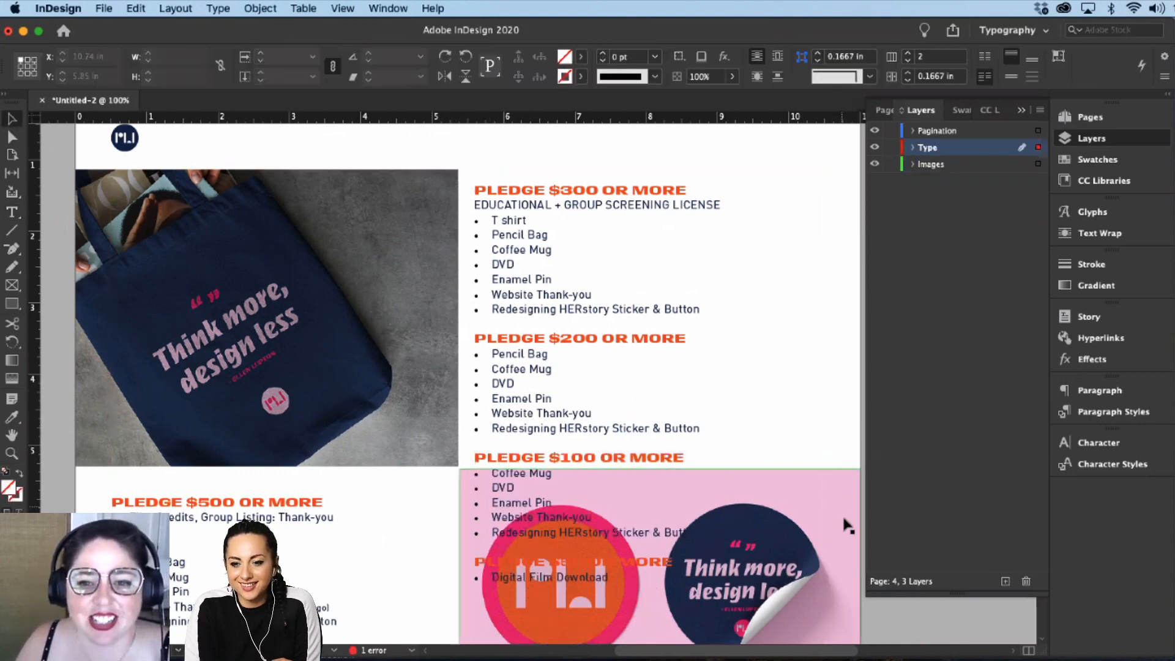
click(736, 505)
drag(746, 524, 271, 210)
scroll(410, 428, up, 8)
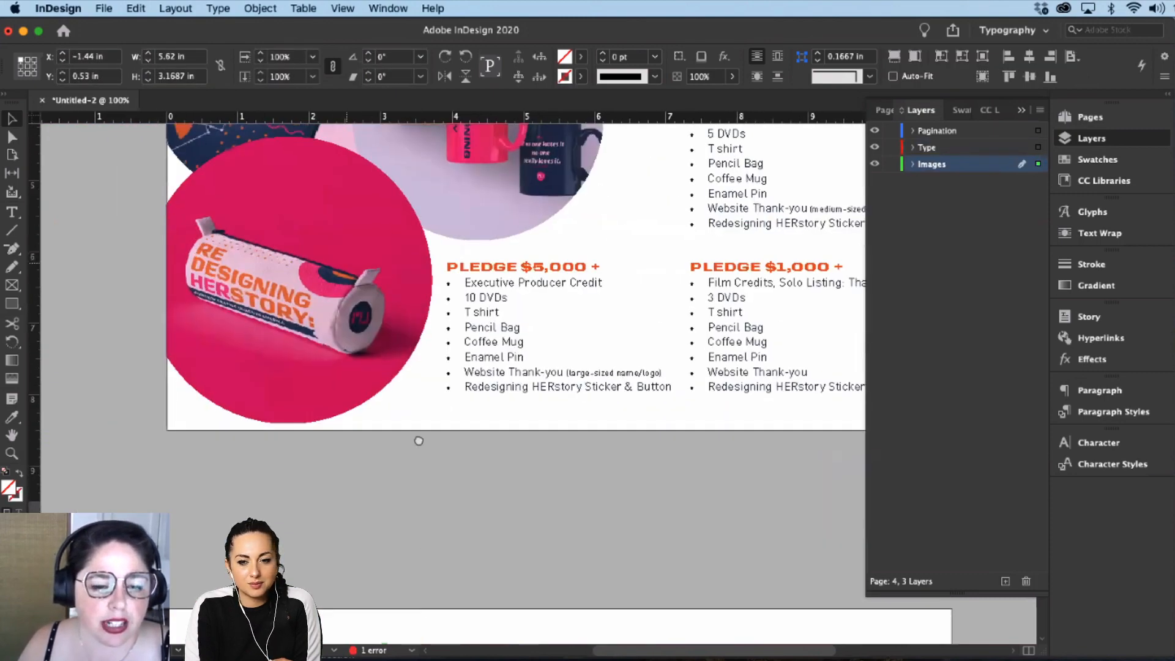
scroll(398, 422, down, 4)
drag(394, 435, 349, 126)
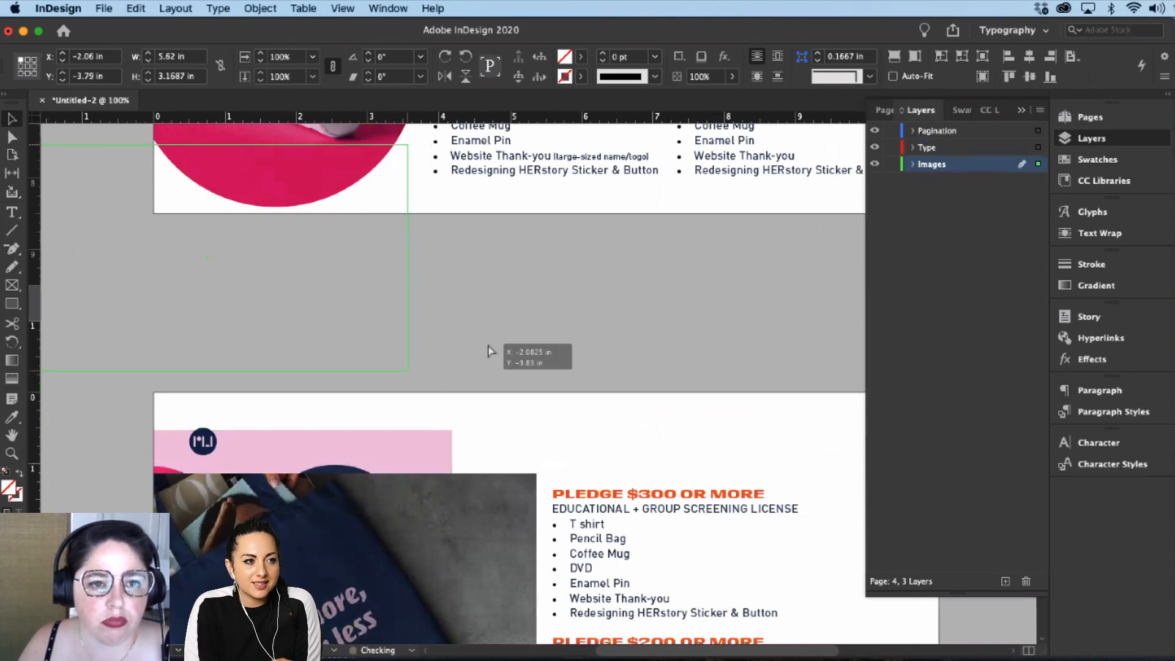
Step: Review the spacing of the pledge lists and the tote bag image across page 4's two columns
scroll(473, 220, down, 10)
scroll(473, 220, right, 4)
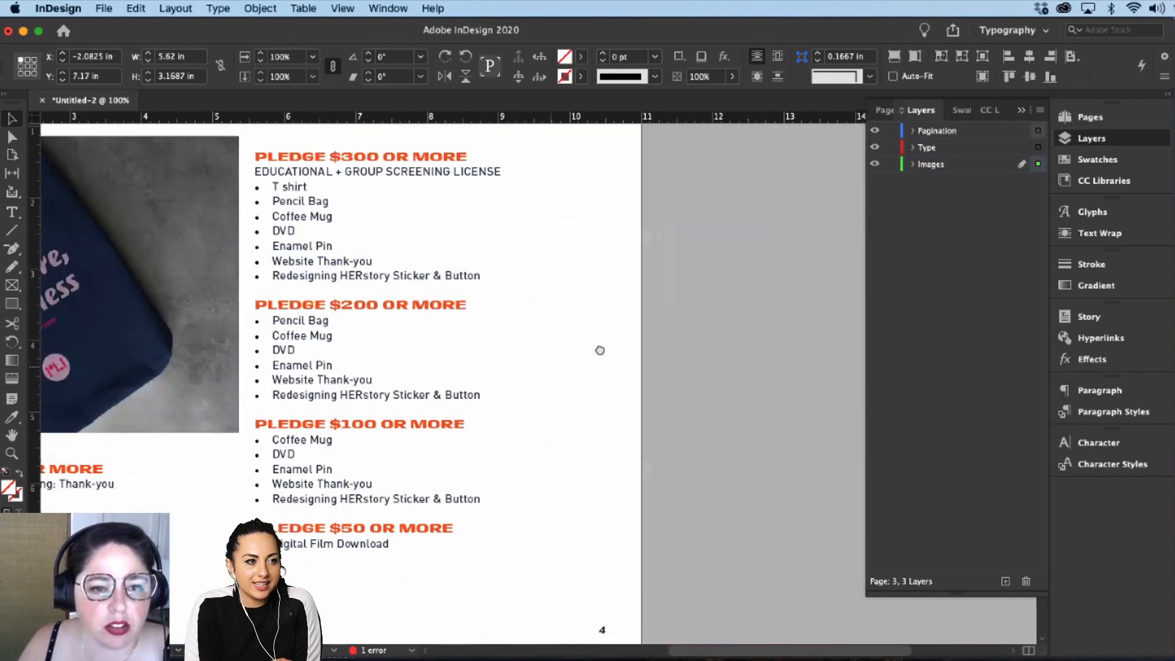
scroll(638, 465, up, 4)
scroll(745, 412, left, 3)
key(t)
scroll(503, 304, down, 2)
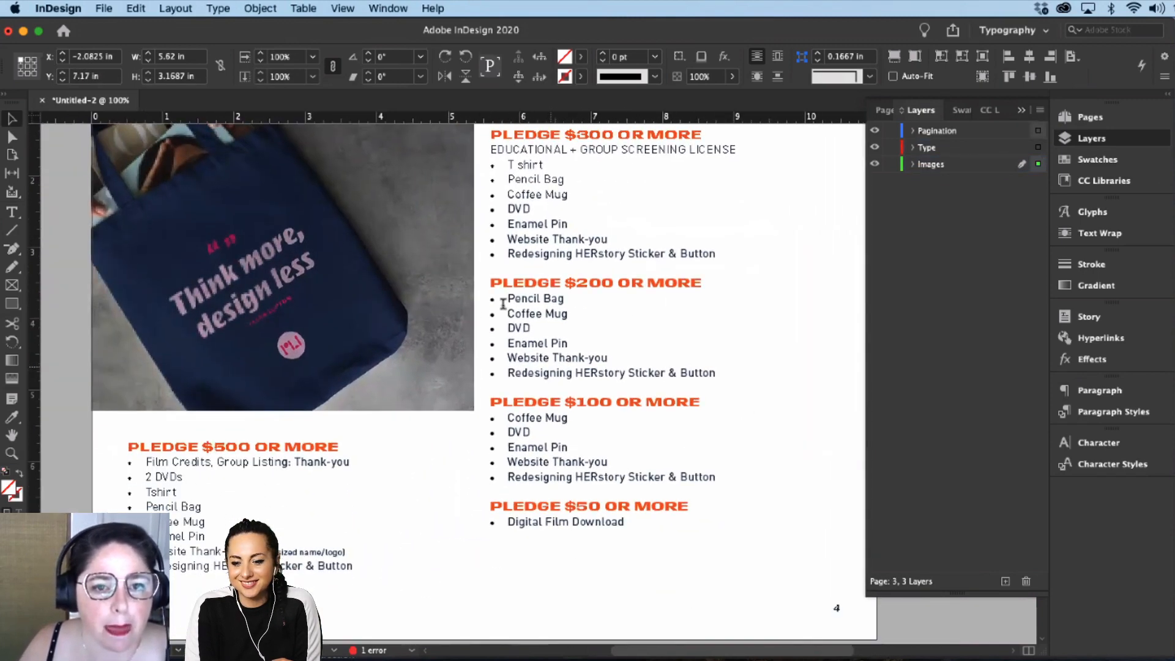
click(532, 506)
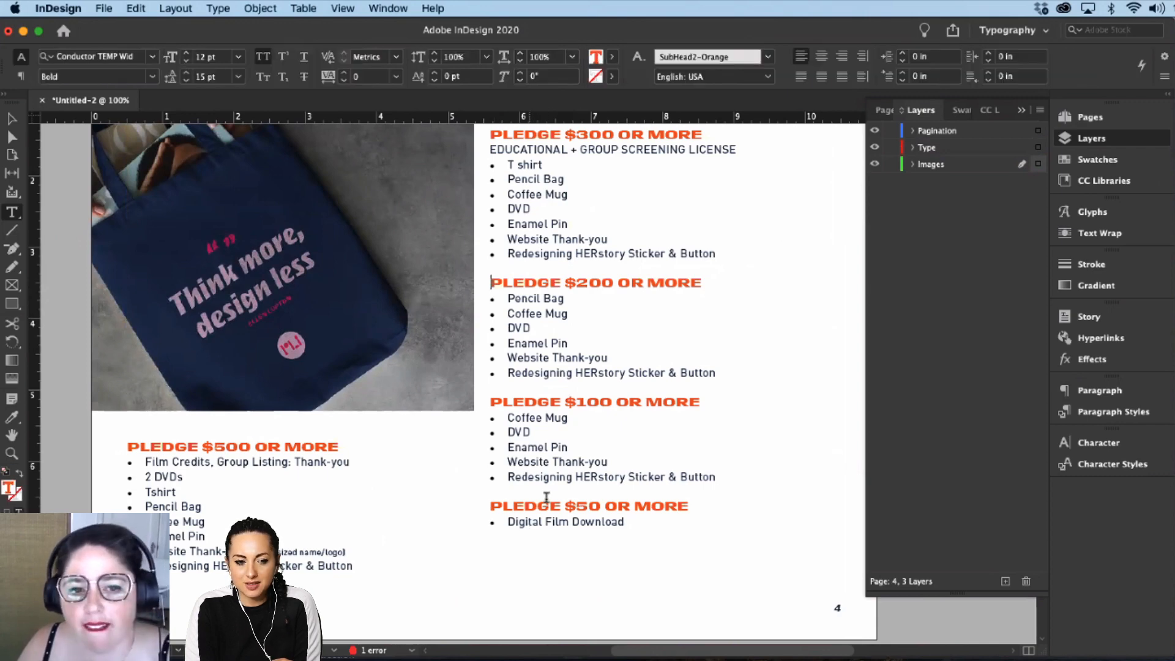
key(Escape)
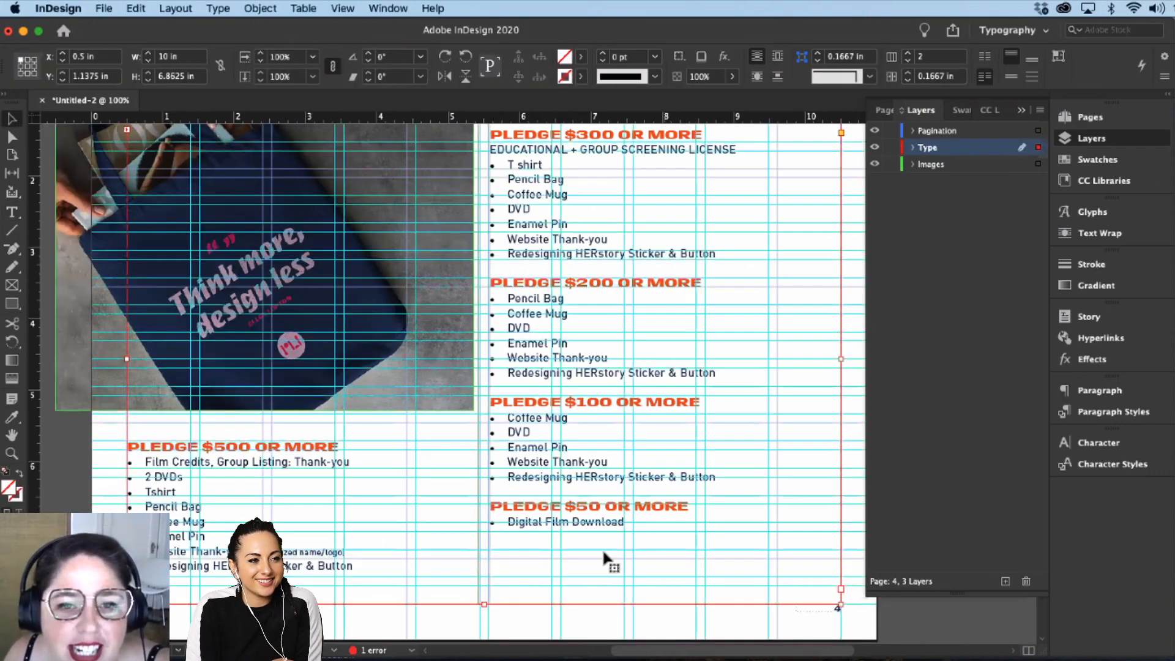
Step: Replace OR MORE with + in the PLEDGE $500 and PLEDGE $300 headings
scroll(400, 516, up, 2)
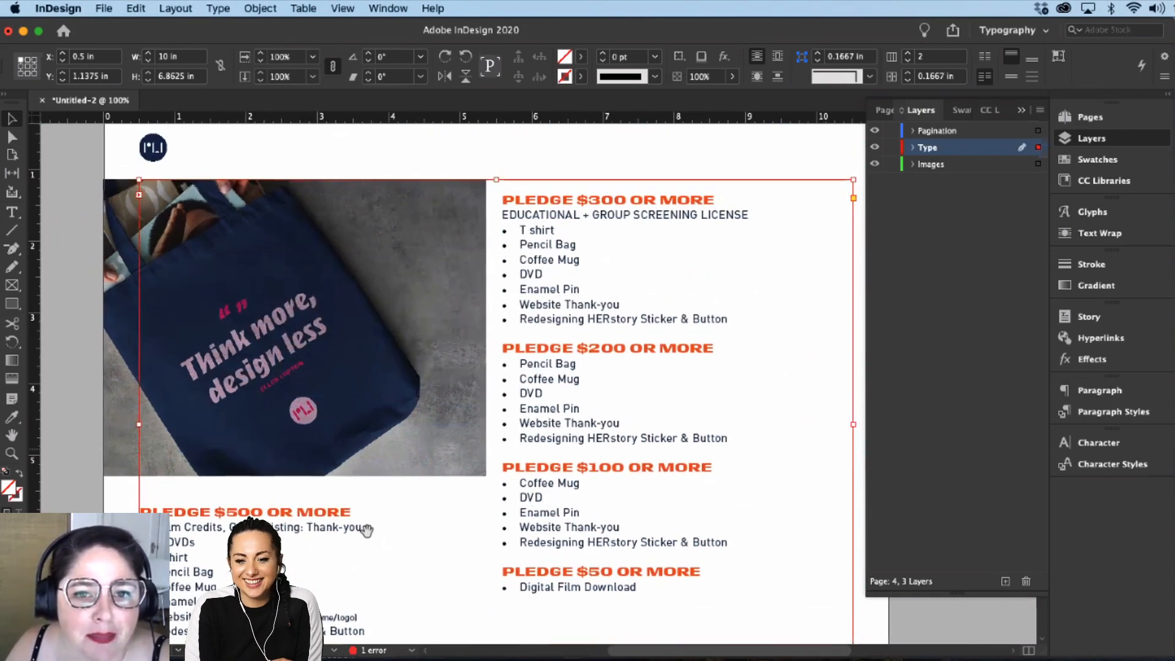
double_click(267, 511)
drag(268, 512, 348, 508)
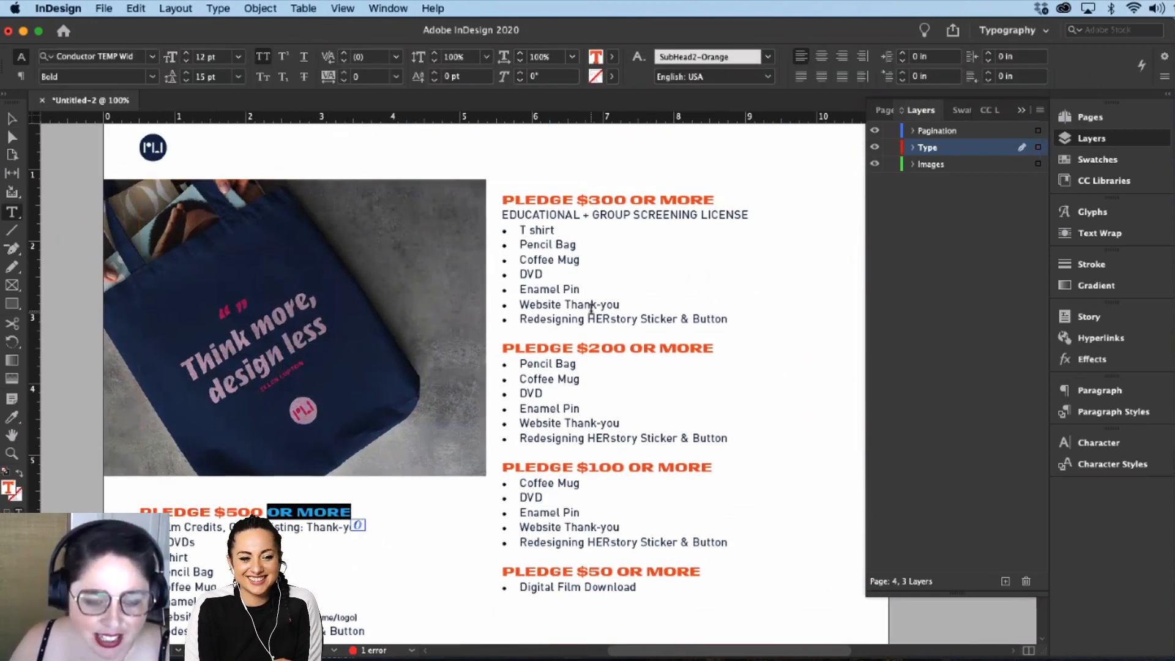
key(BackSpace)
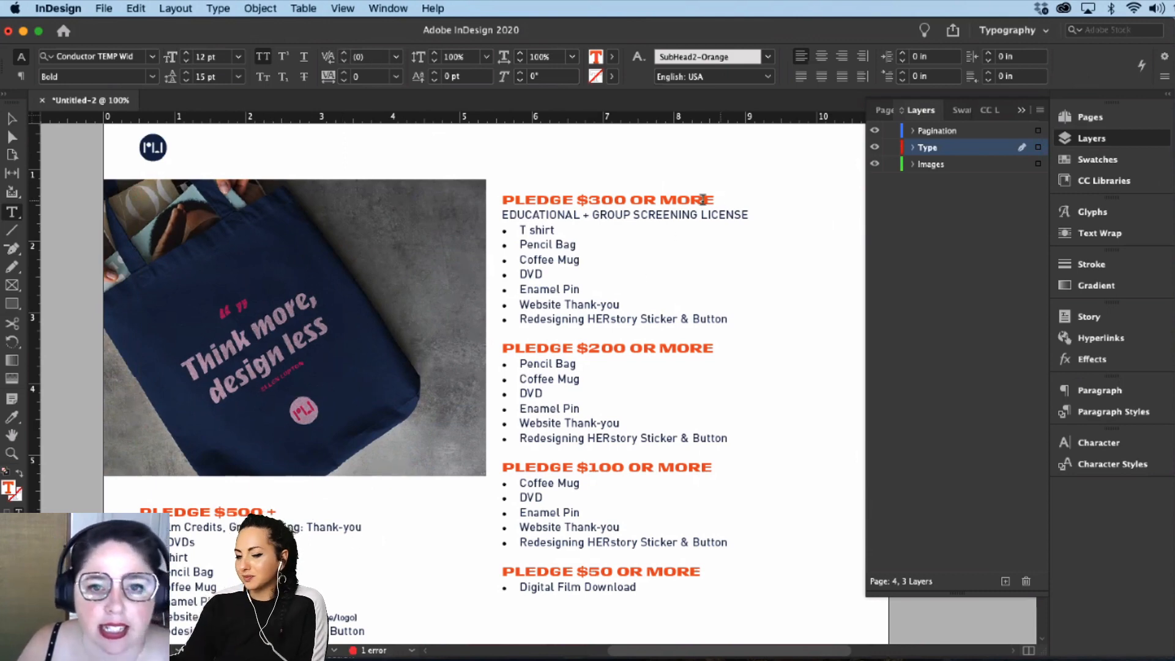
drag(703, 199, 631, 199)
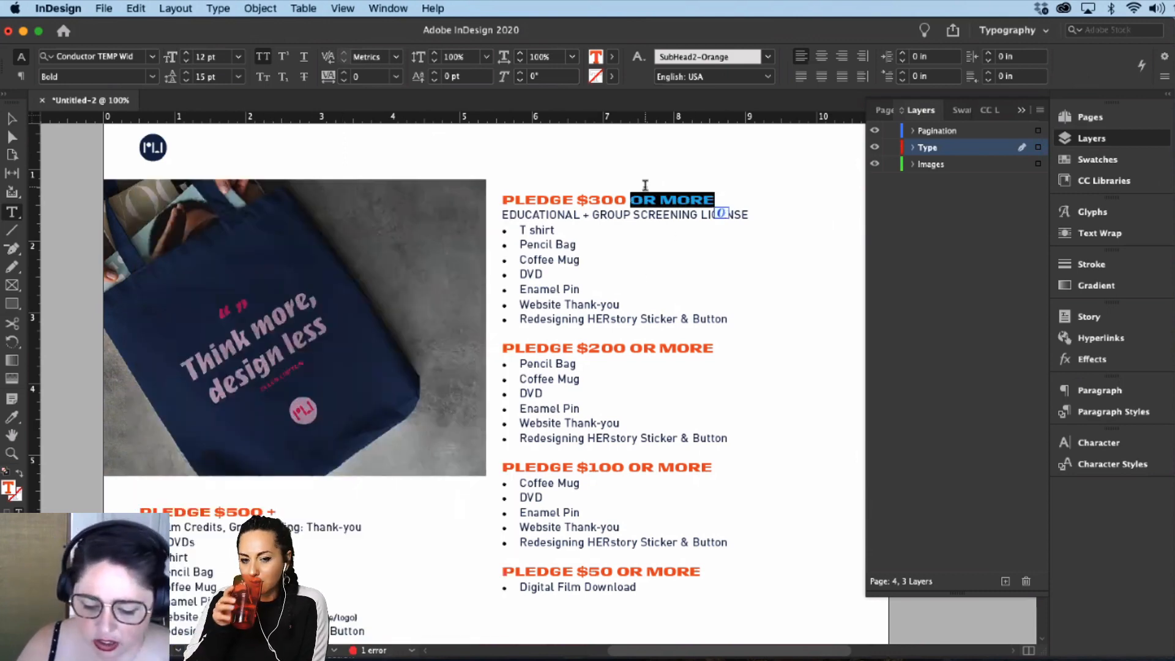
text(+)
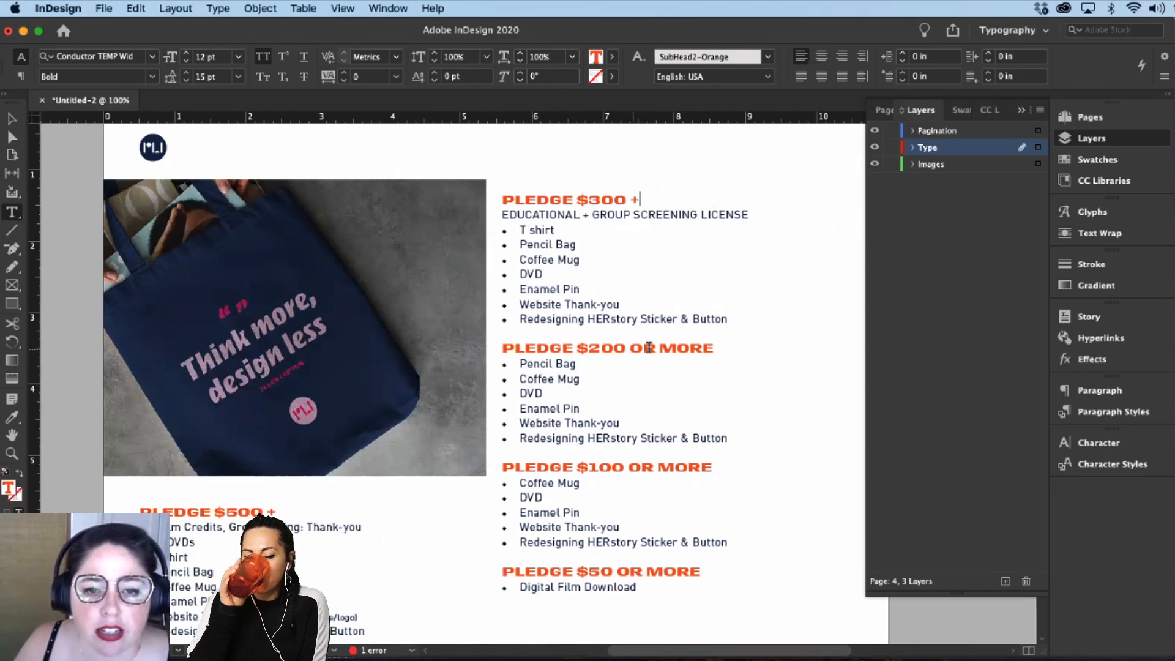
Step: Replace OR MORE with + in the PLEDGE $200 heading, keeping Pencil Bag as a separate bulleted line below it
drag(630, 348, 734, 343)
text(+Pencil)
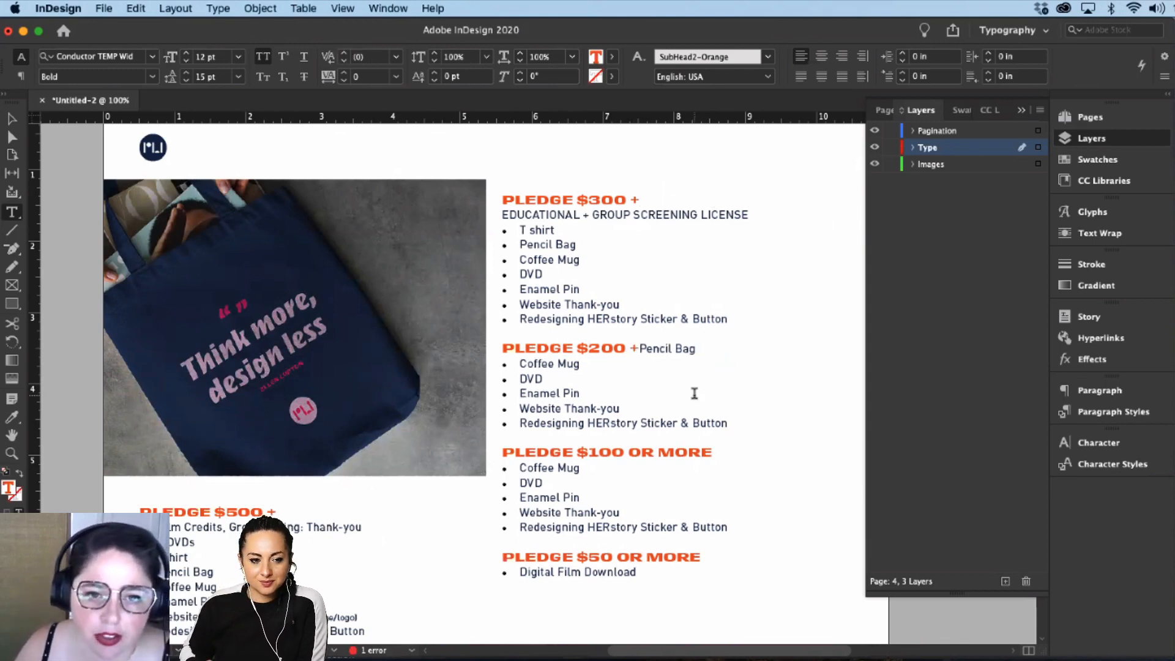
key(Return)
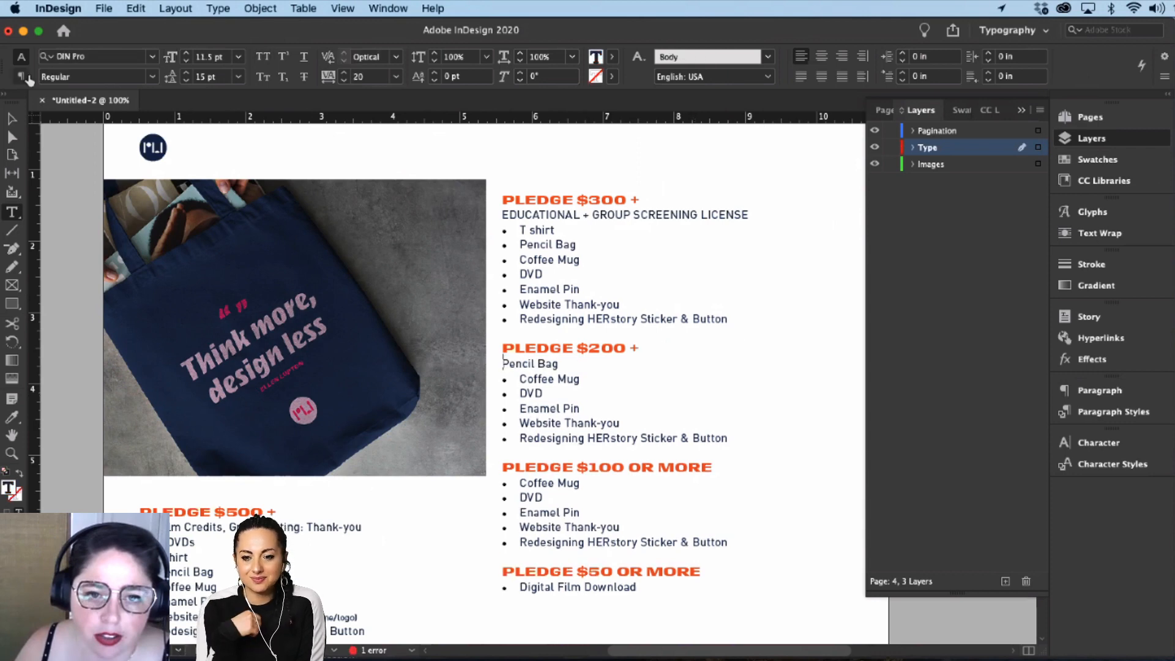
click(25, 77)
click(577, 58)
Step: Replace OR MORE with + in the PLEDGE $100 and PLEDGE $50 headings
drag(630, 467, 688, 468)
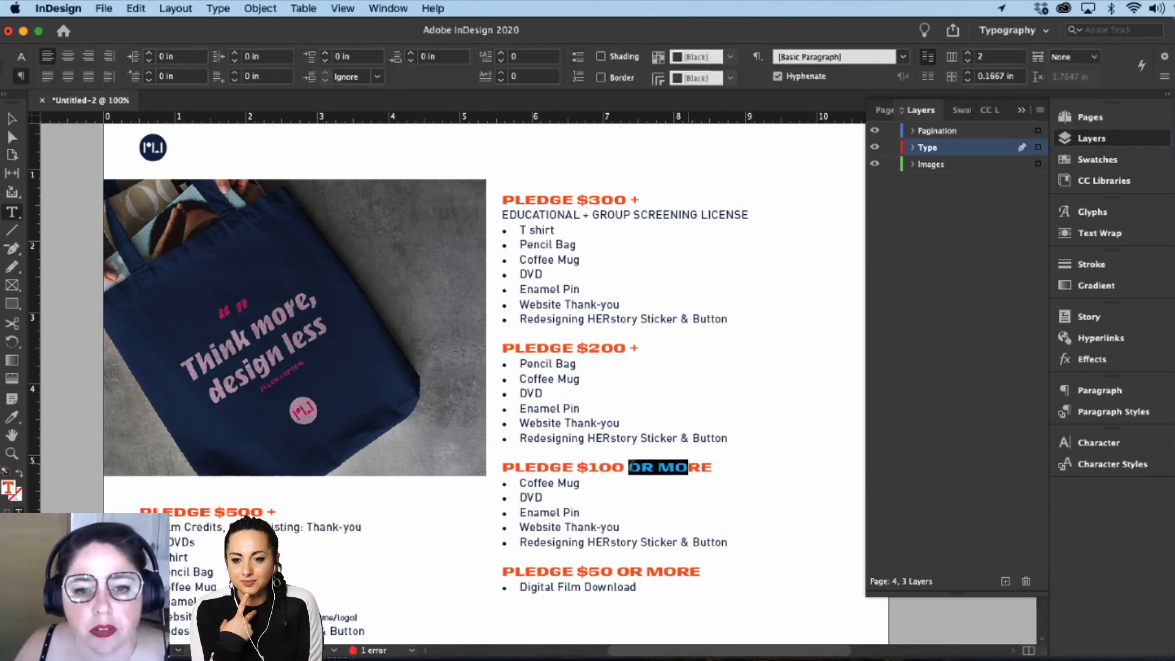
text(+)
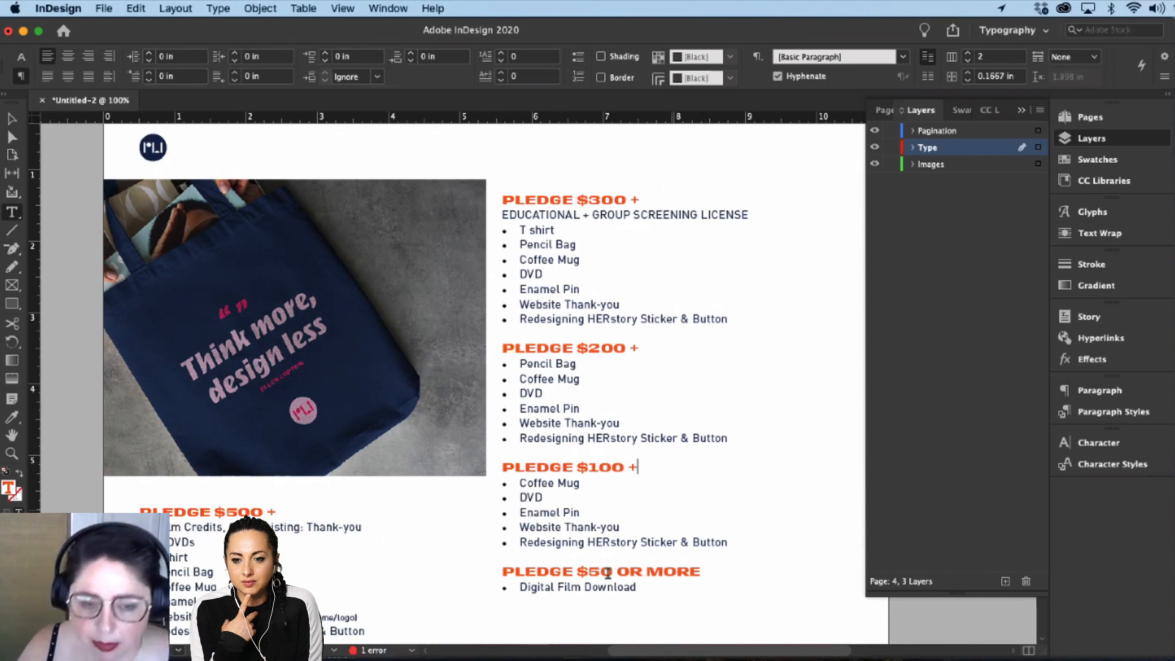
drag(615, 570, 695, 562)
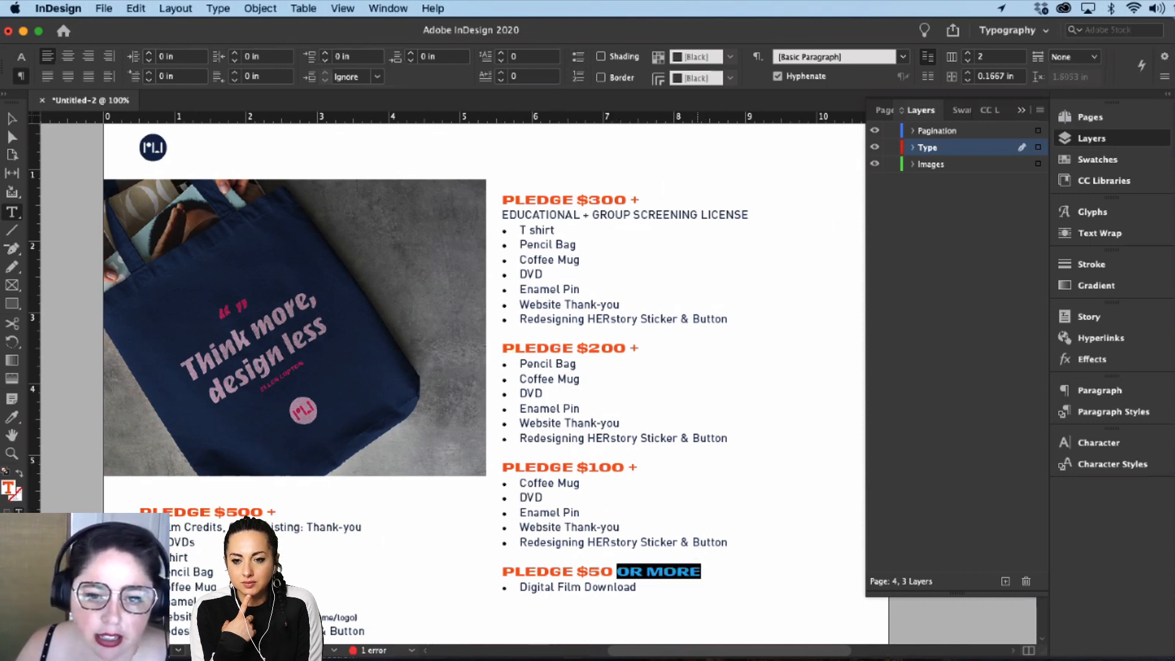
text(+)
click(11, 118)
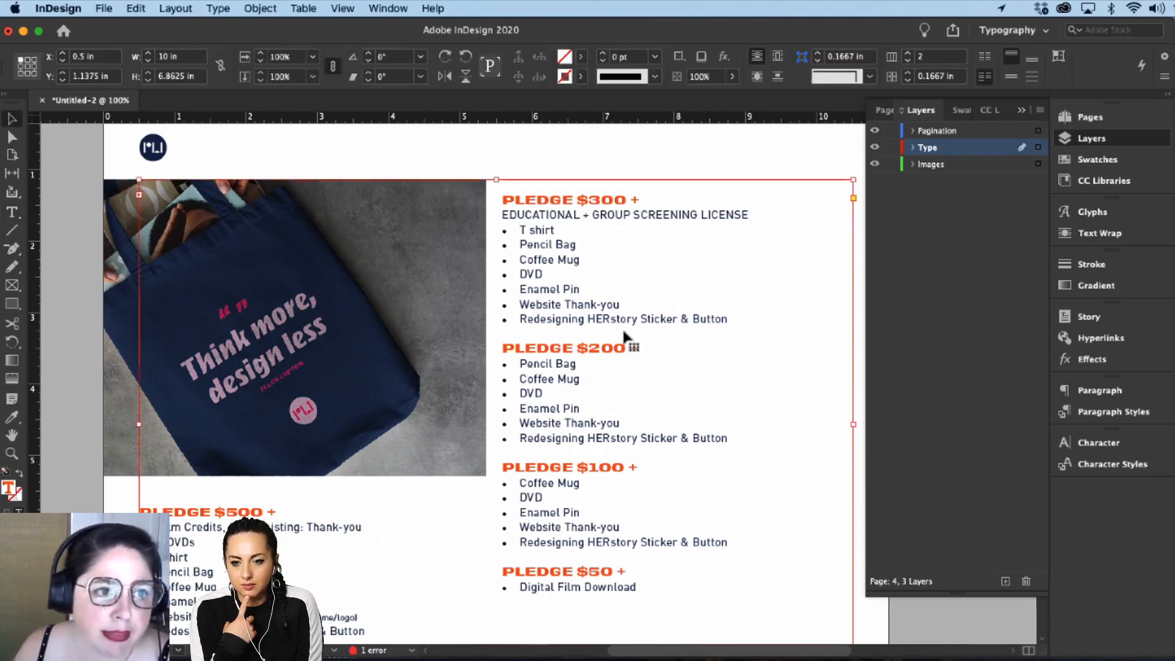
Step: Move the sticker mockup image from the lower-left corner of page 3 up over the book and mug images
scroll(589, 444, up, 10)
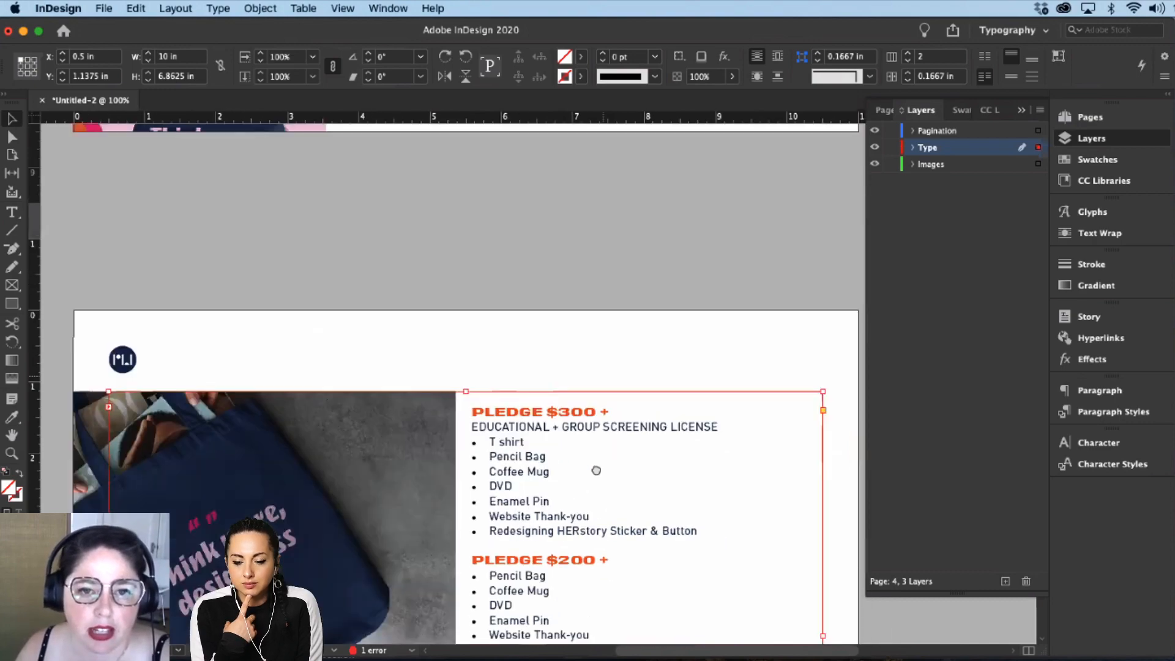
scroll(550, 498, up, 5)
scroll(550, 498, right, 2)
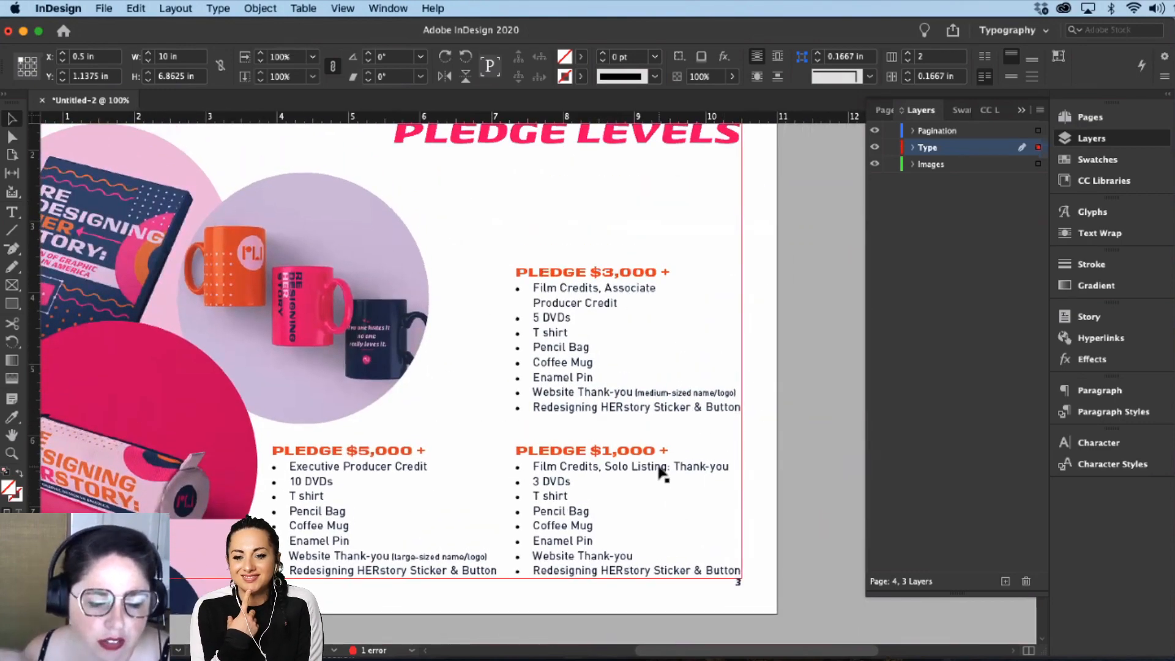
drag(601, 479, 620, 487)
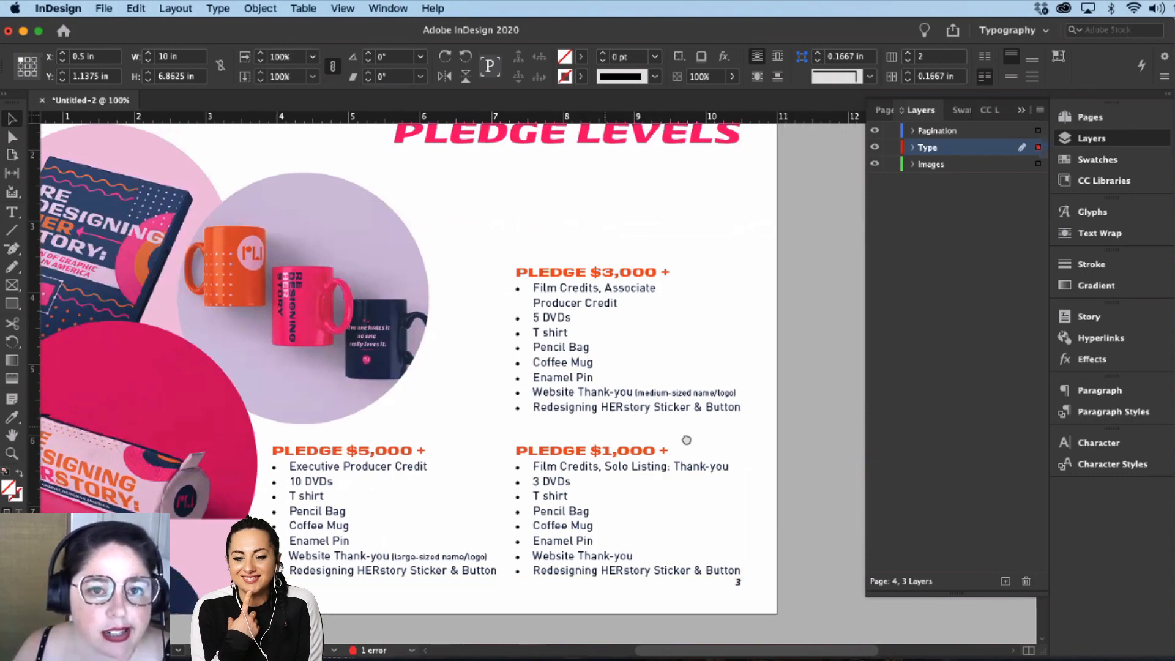
scroll(686, 440, up, 5)
scroll(388, 557, down, 5)
scroll(388, 556, left, 6)
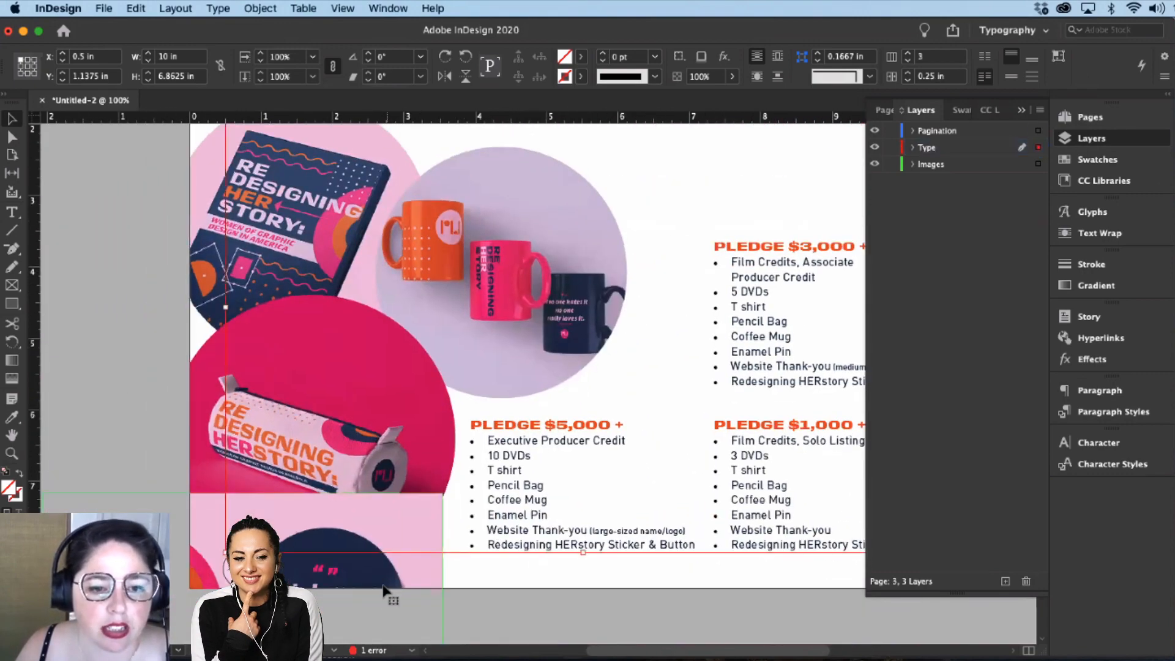
drag(384, 589, 499, 186)
scroll(471, 418, up, 1)
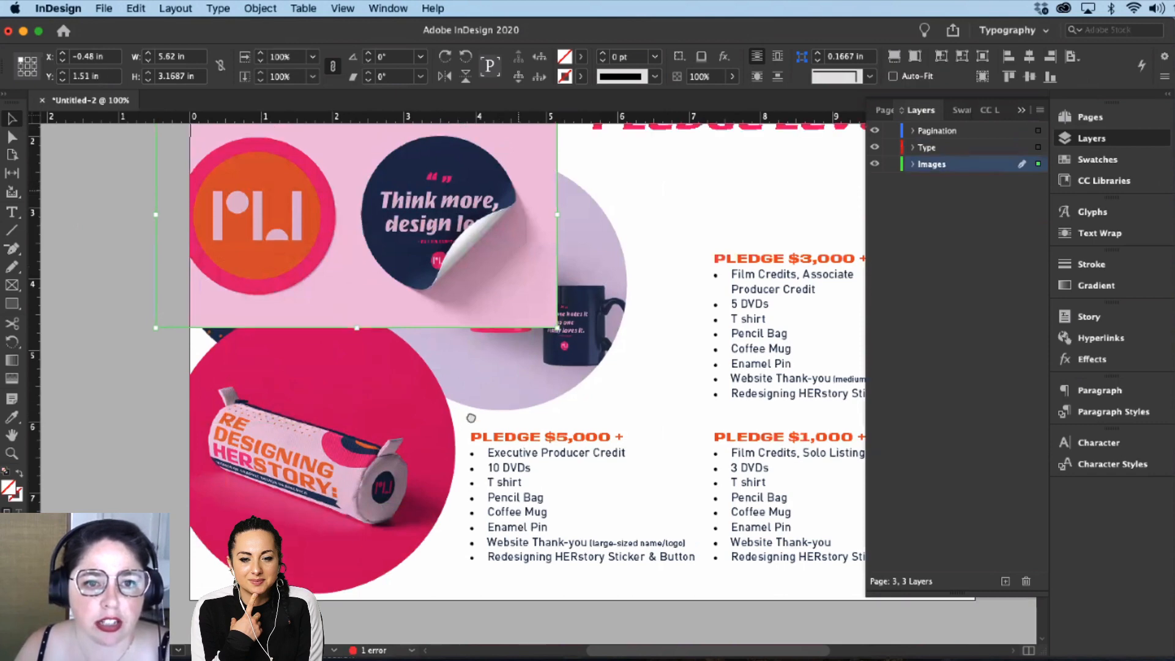
Step: Place the sticker image in page 3's upper-left corner at X -0.1825 in, Y -0.125 in, and send it behind the other images
scroll(470, 418, up, 4)
scroll(470, 418, right, 1)
drag(474, 363, 478, 251)
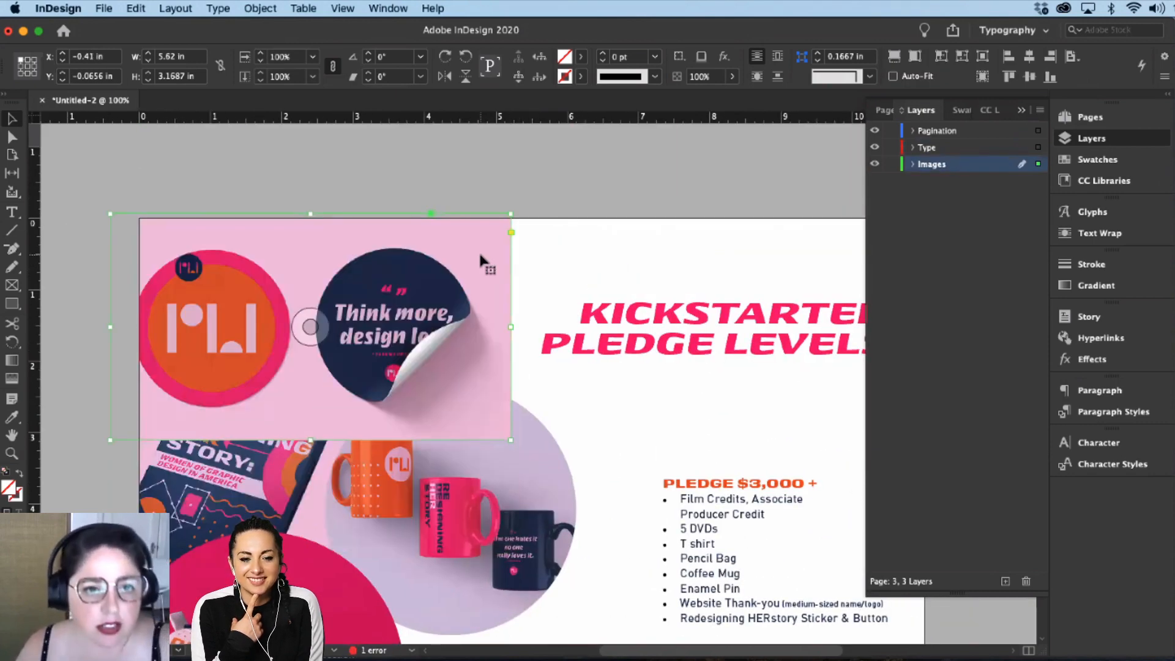
key(super+shift+bracketleft)
drag(486, 331, 502, 327)
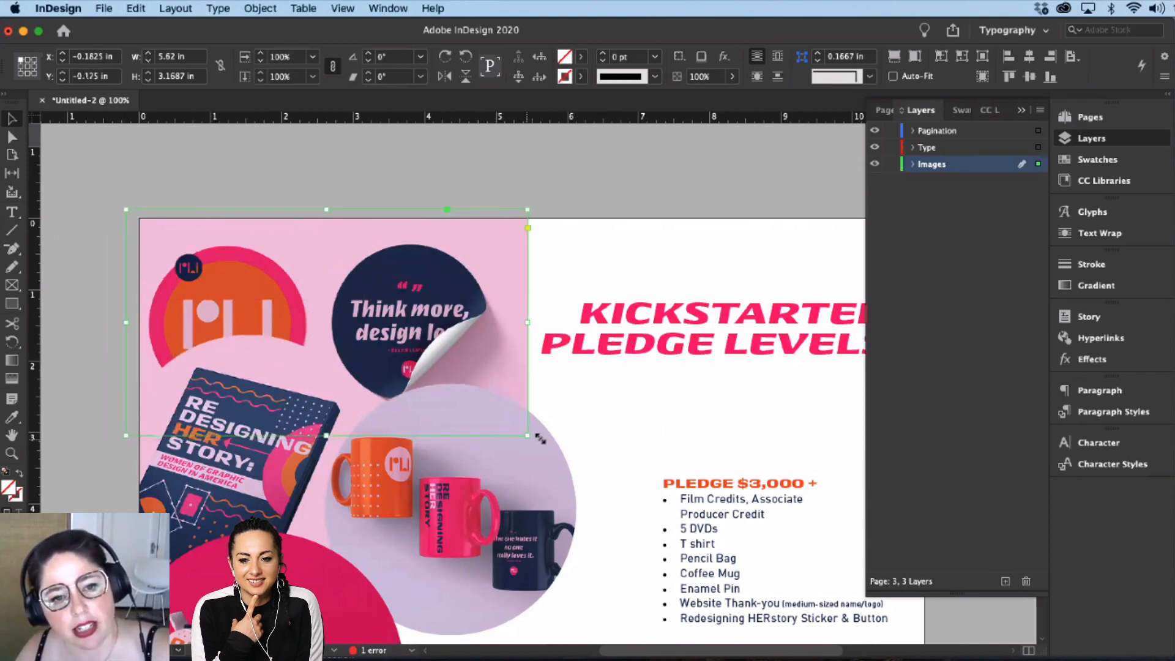
drag(540, 438, 578, 460)
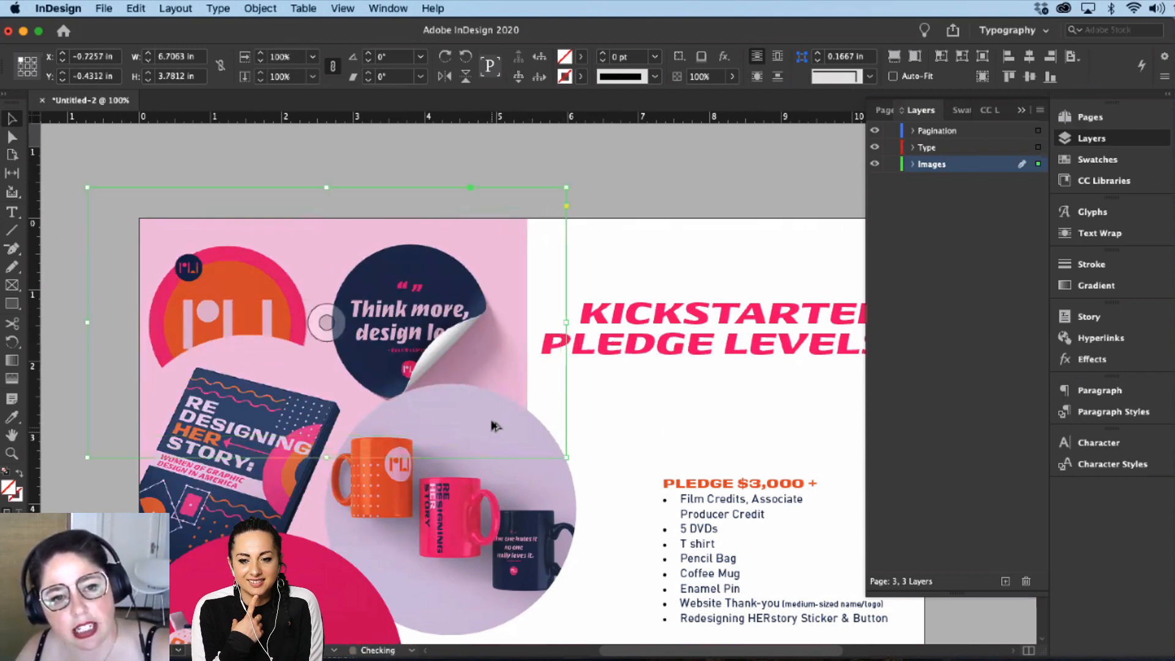
key(super+z)
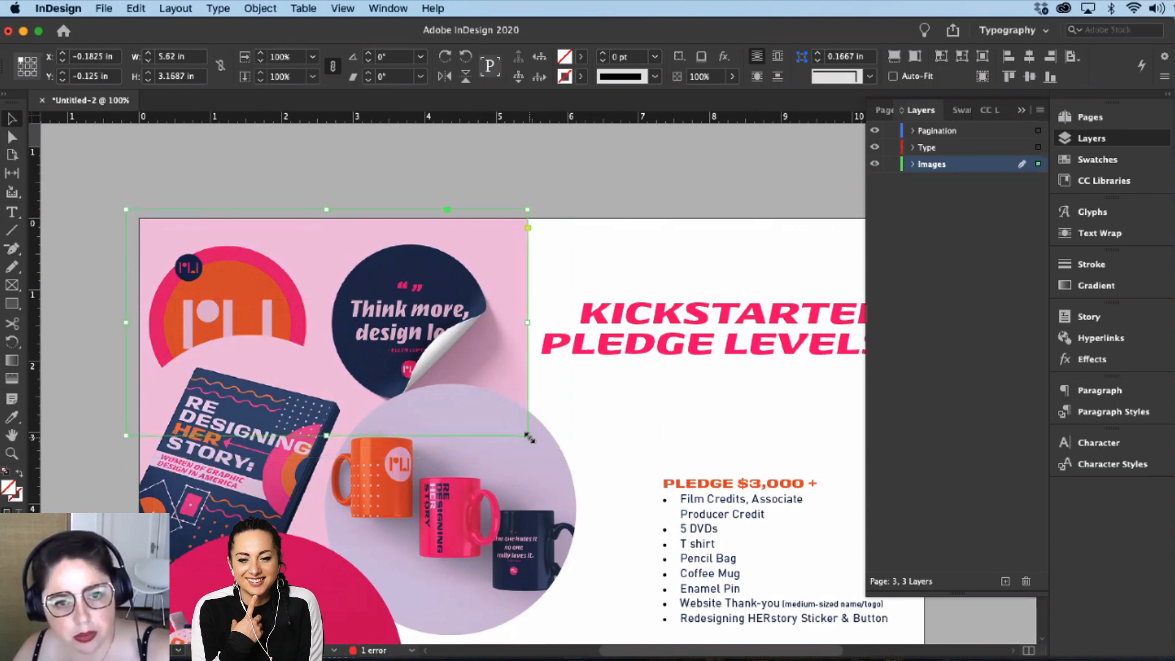
drag(556, 456, 579, 480)
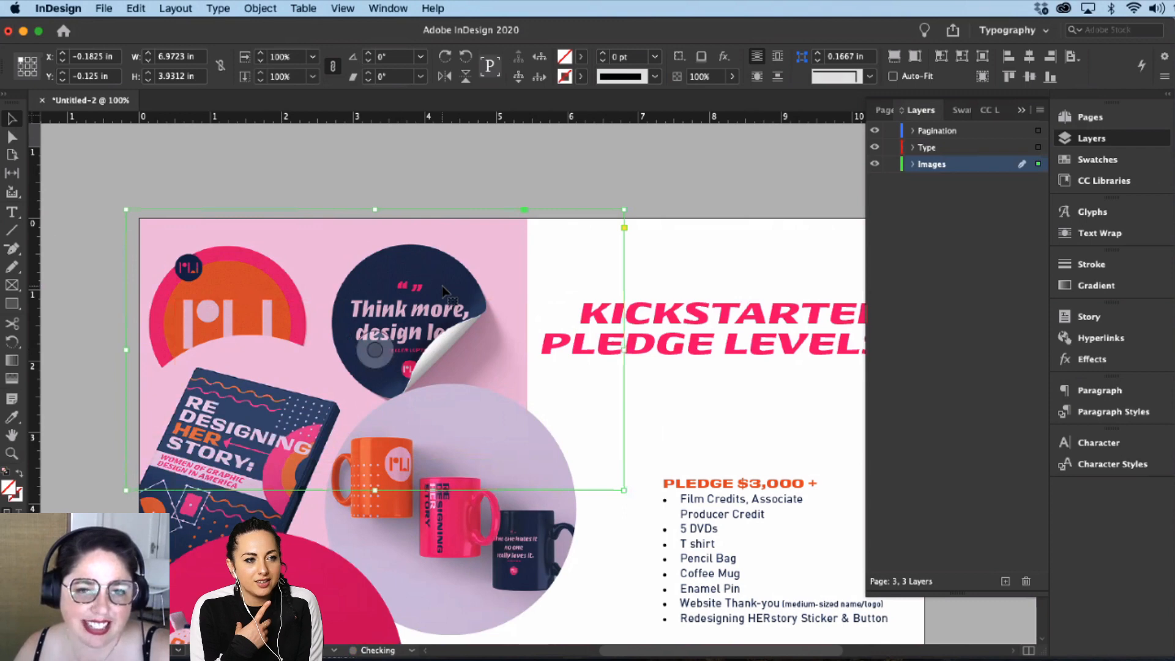
key(super+z)
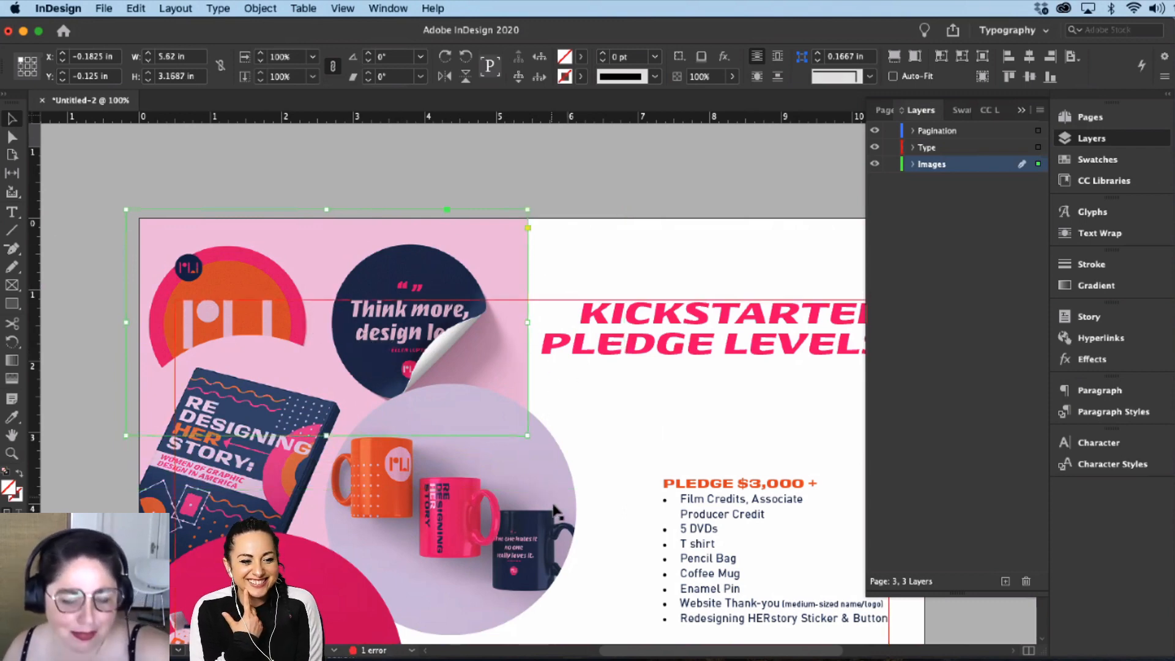
drag(527, 435, 569, 459)
key(super+z)
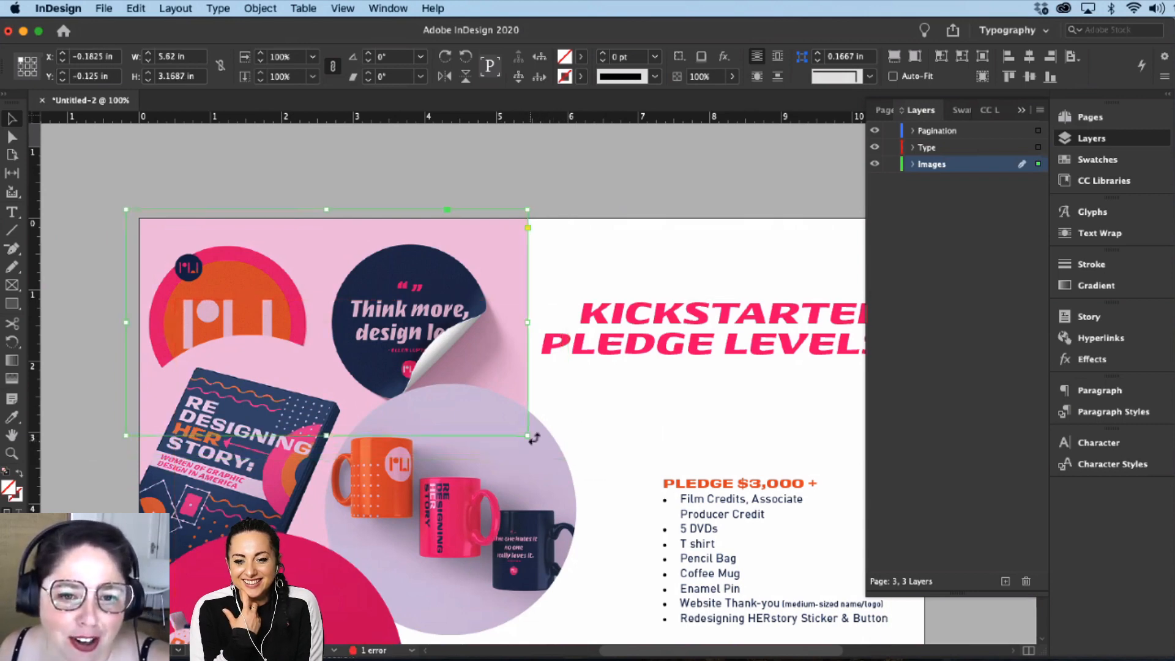
Step: Scale the sticker image with its frame proportionally, finishing at 5.62 × 3.1687 in, and lock the Type layer
drag(529, 436, 604, 487)
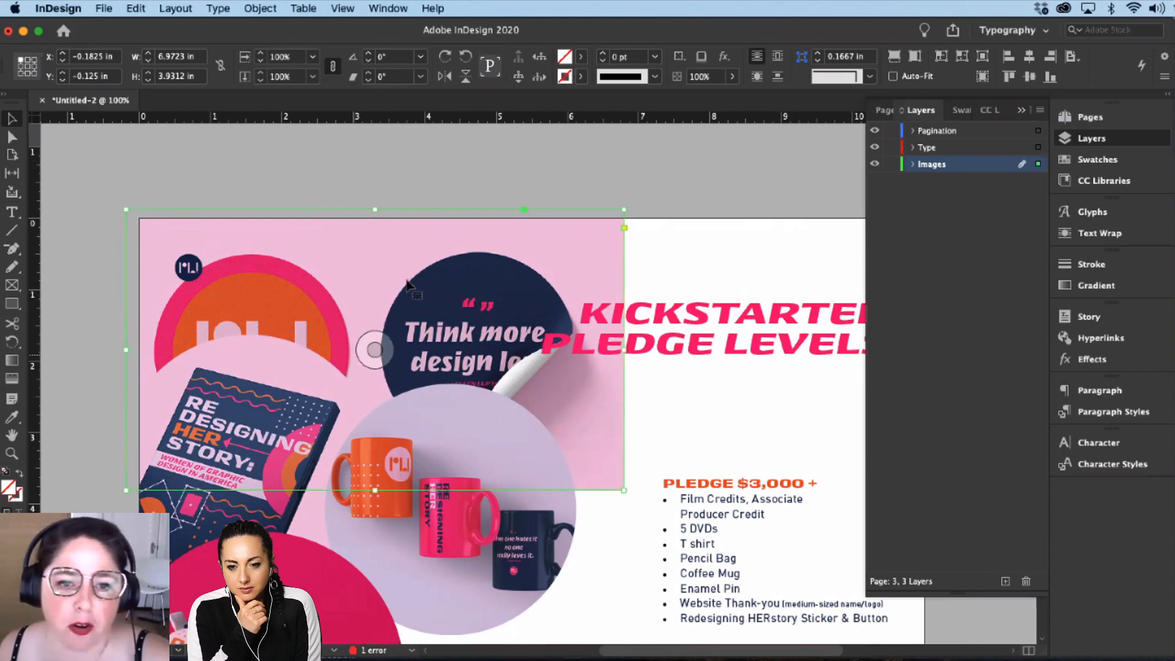
click(892, 147)
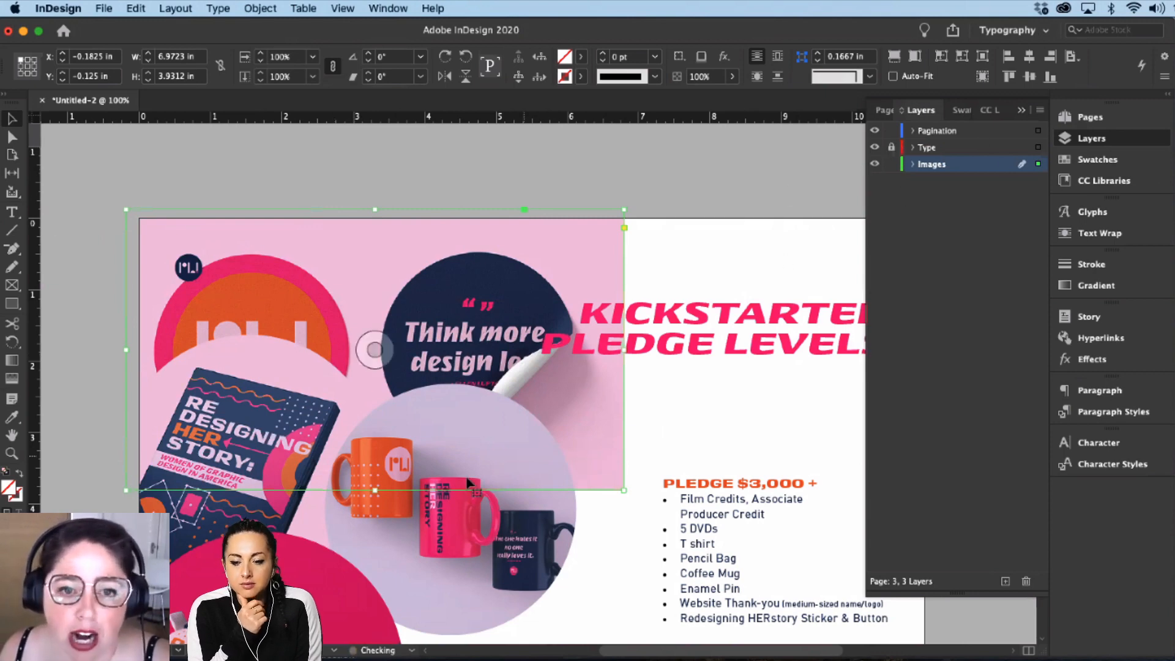
scroll(498, 420, down, 3)
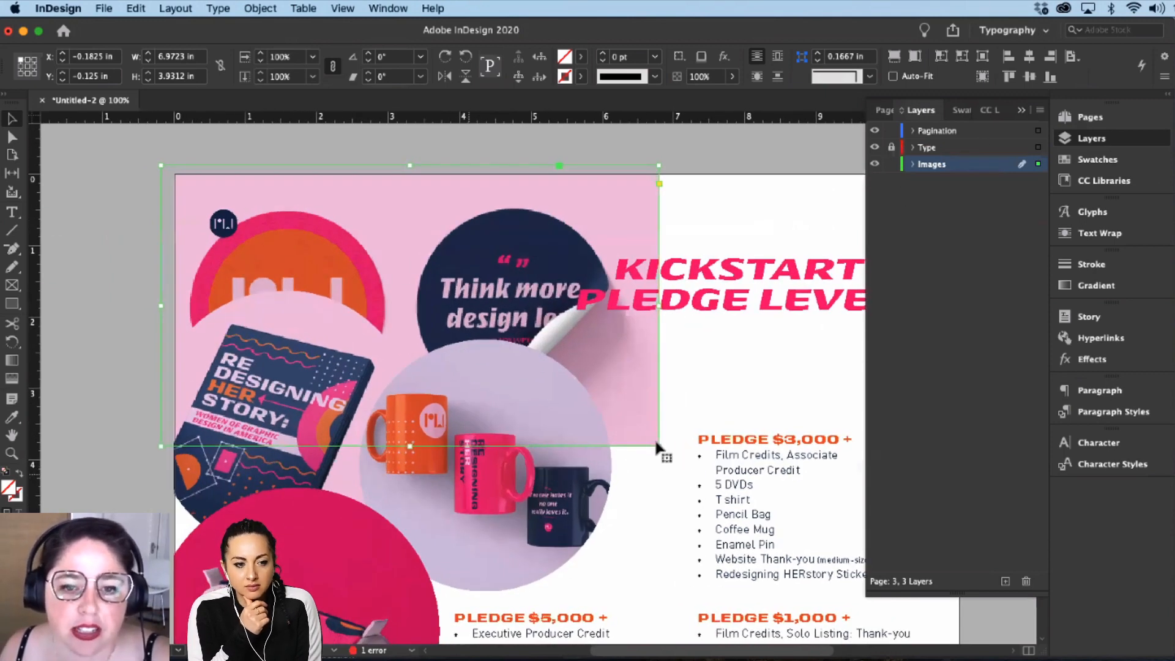
drag(657, 445, 559, 390)
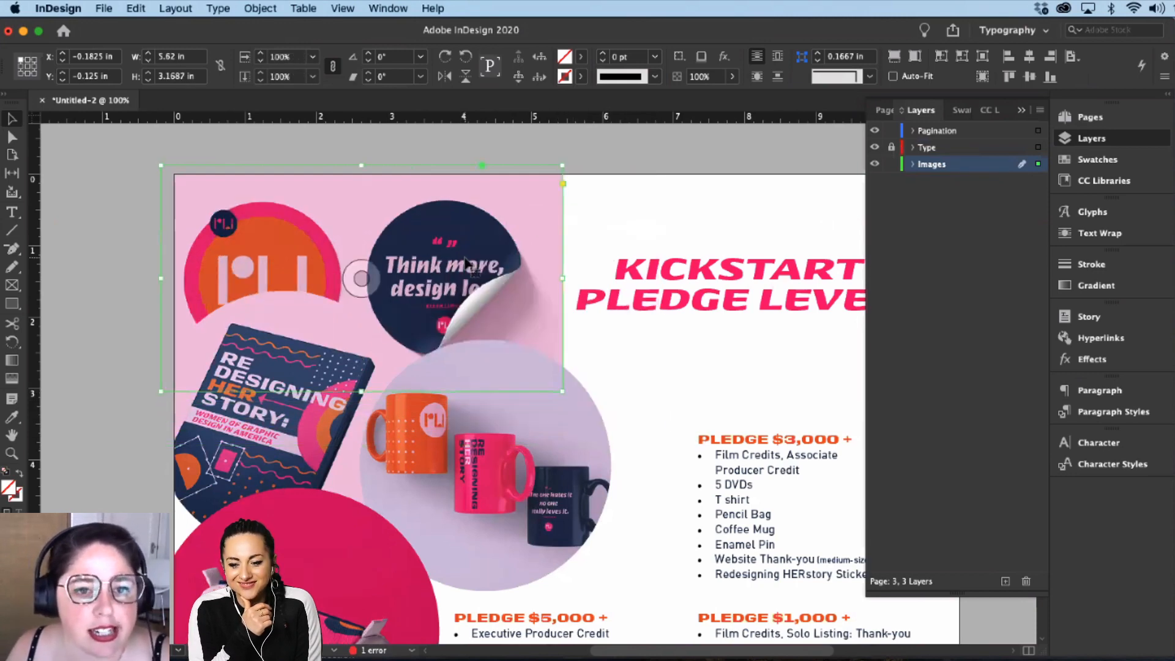
Step: Extend the sticker image's frame downward to a height of 3.995 in and shift the picture lower and slightly right
drag(368, 405, 368, 450)
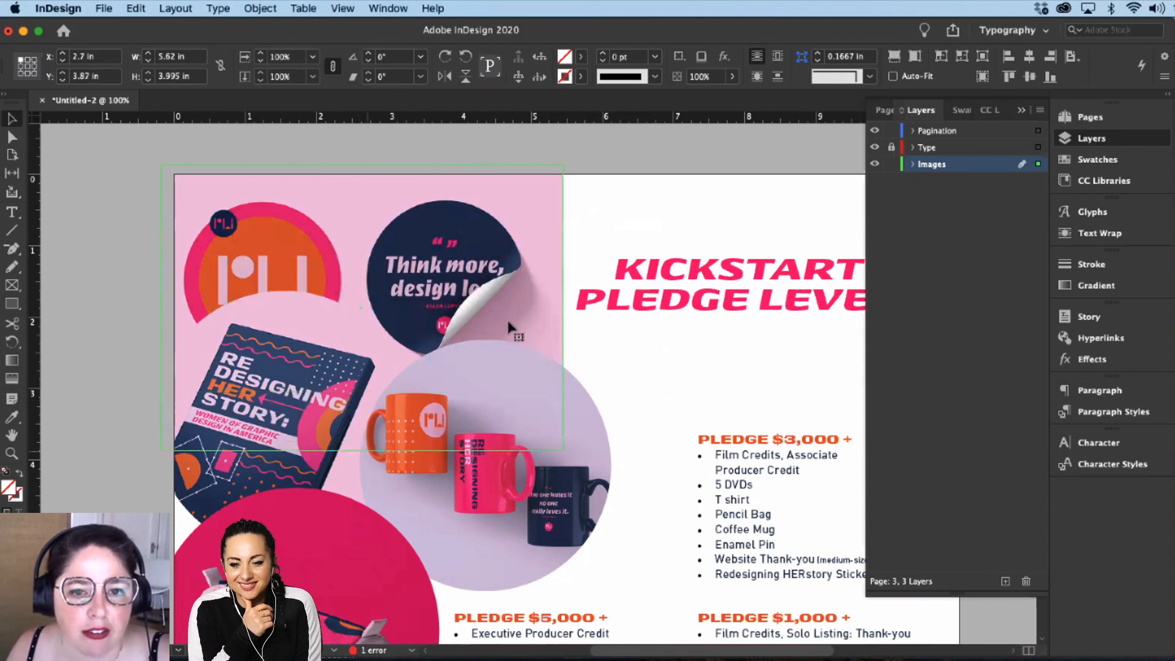
key(super+z)
key(super+z)
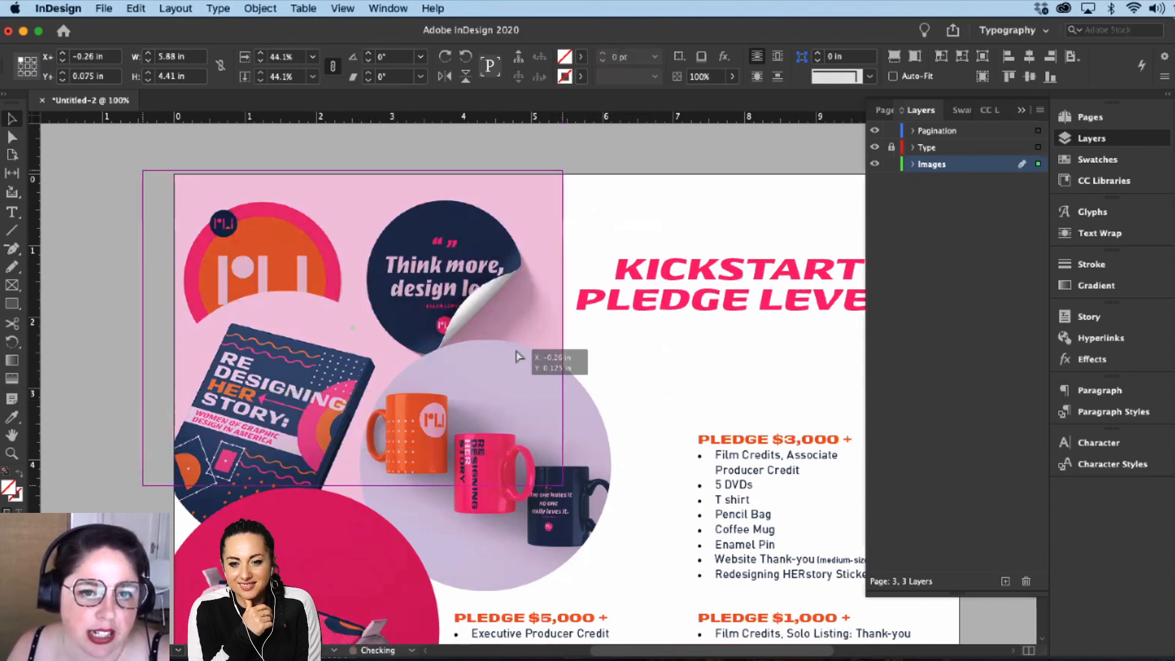
key(super+z)
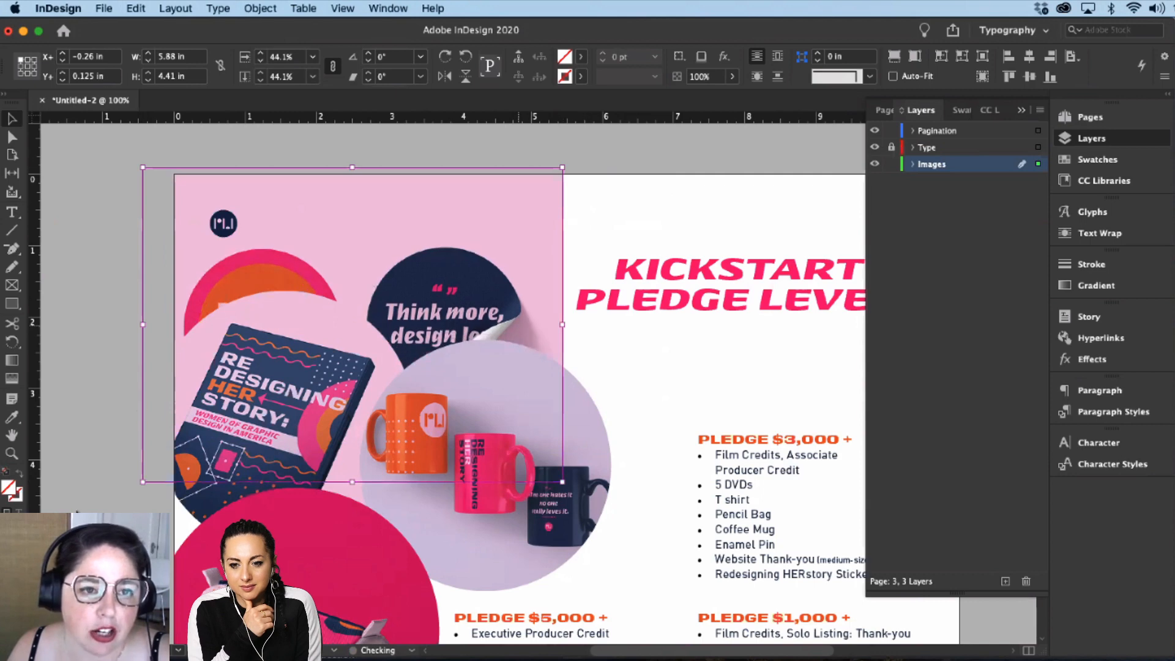
key(super+shift+z)
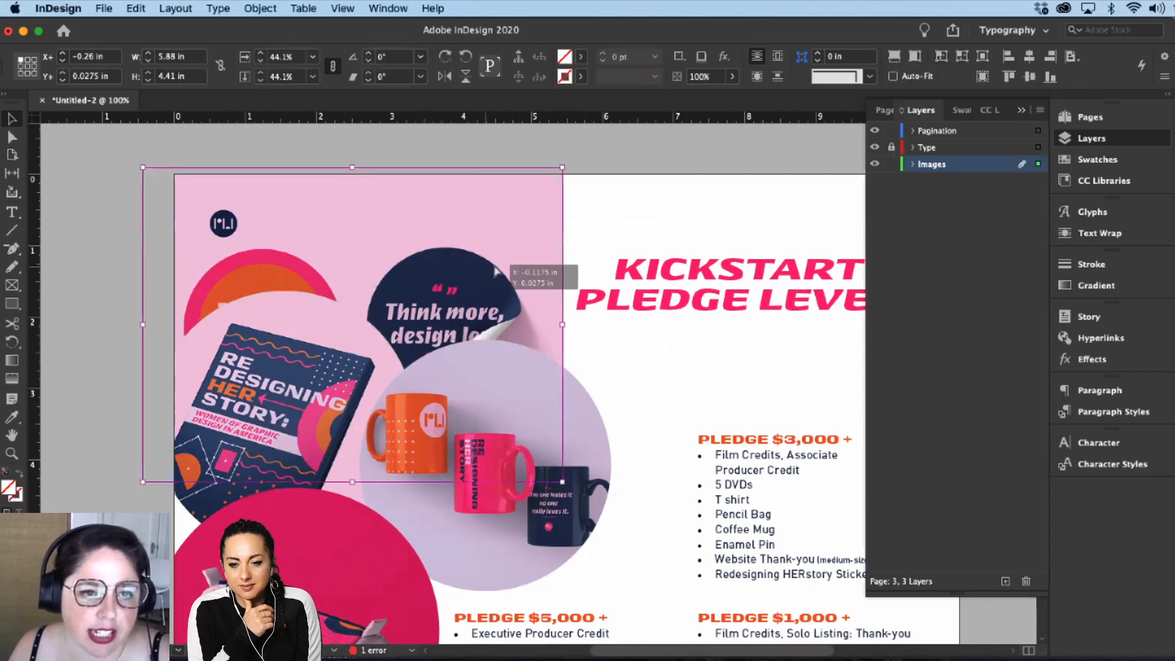
click(70, 503)
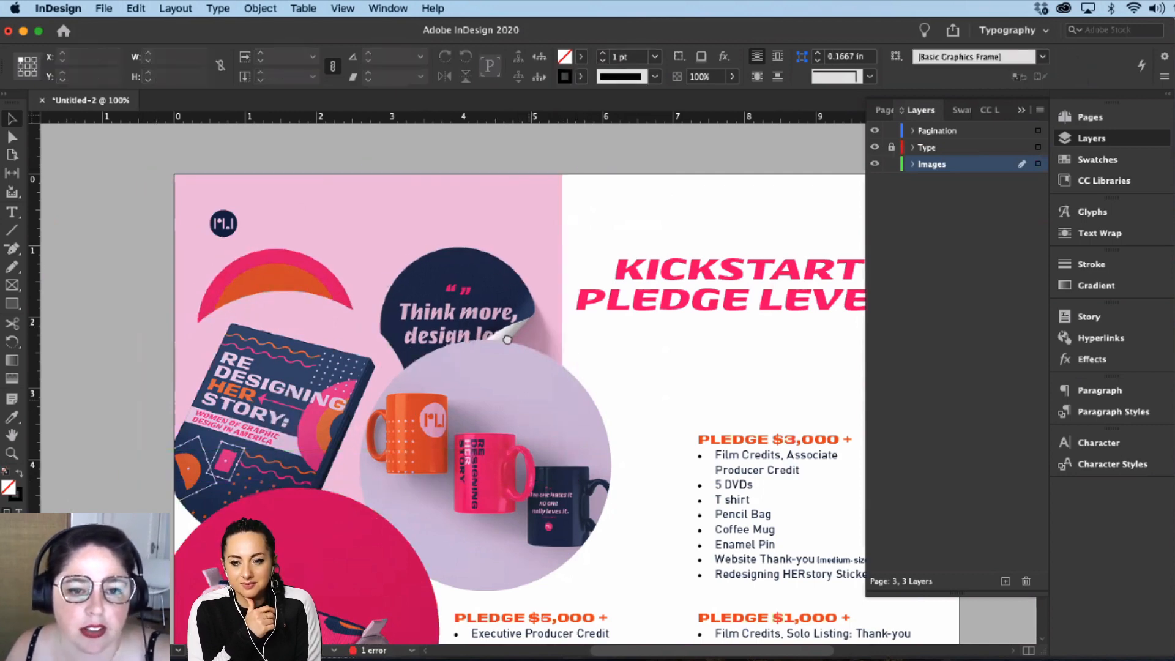
scroll(70, 503, down, 5)
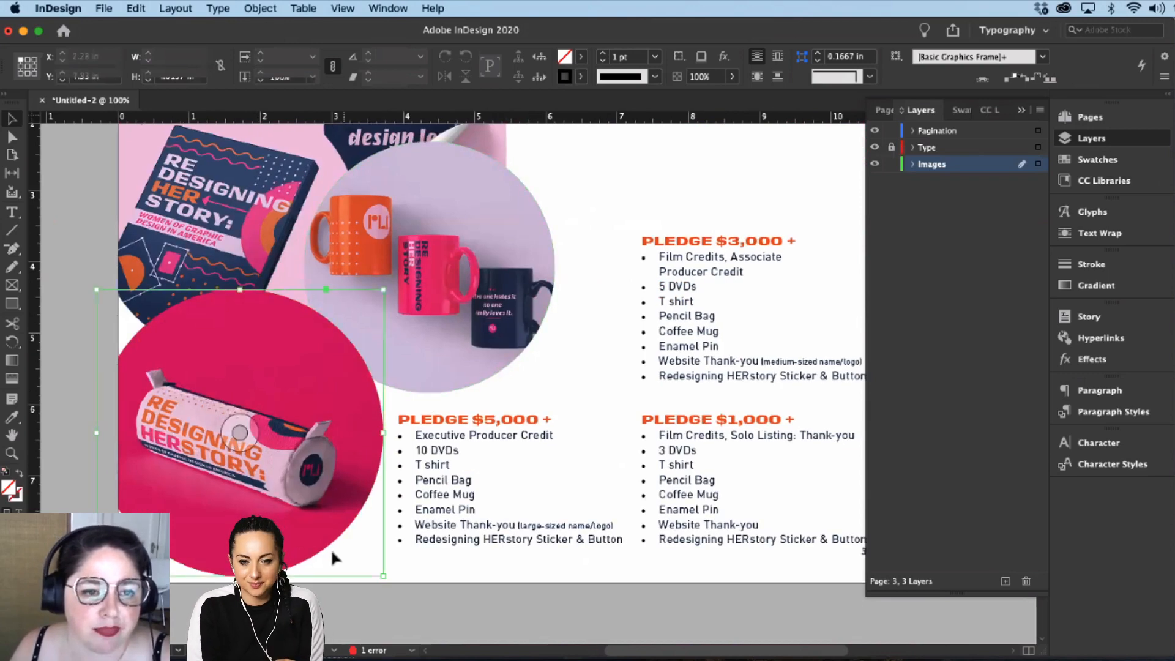
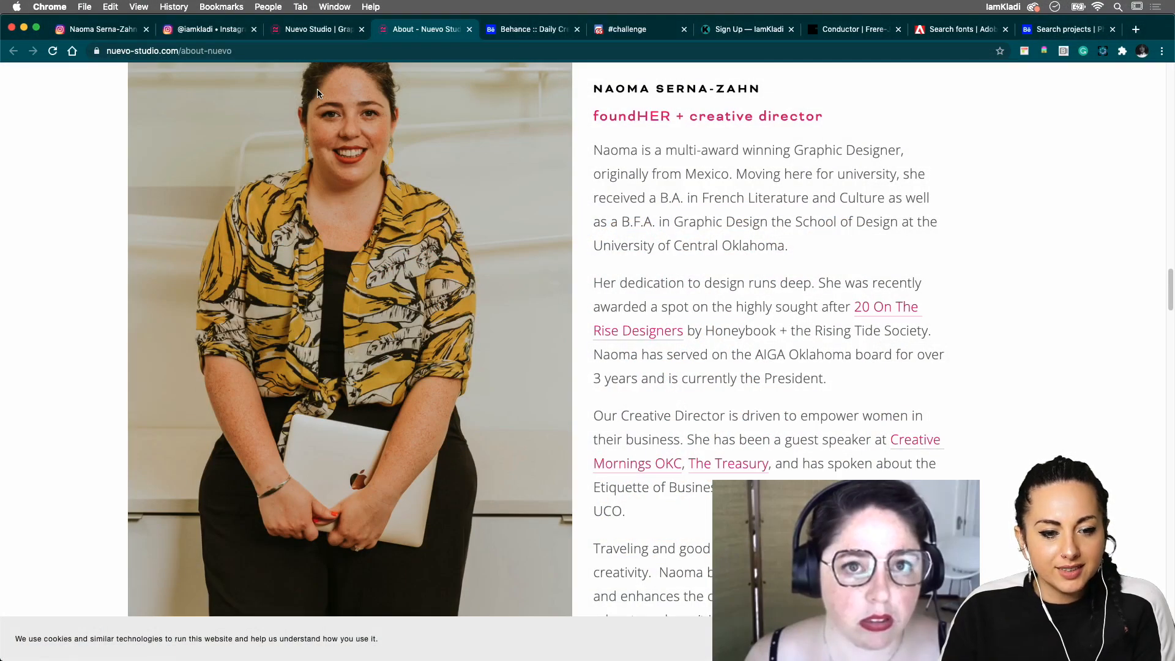
Step: View the crew section of the Nuevo Studio about page and the Free Gifts page on iamkladi.com
scroll(554, 197, up, 3)
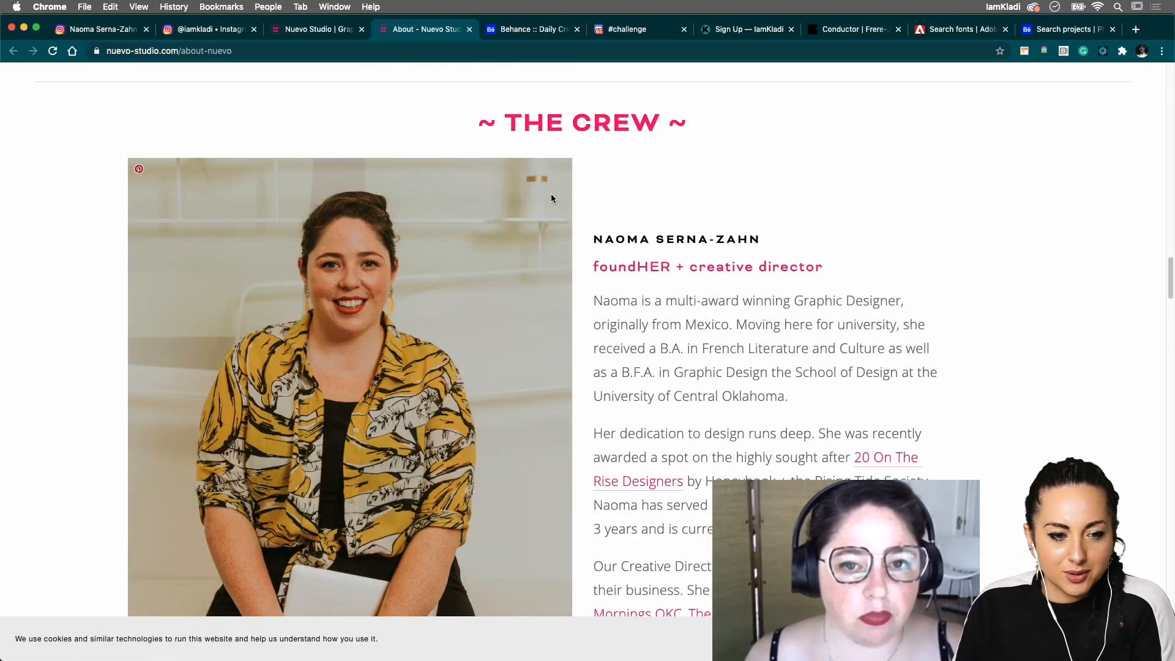
scroll(520, 174, down, 1)
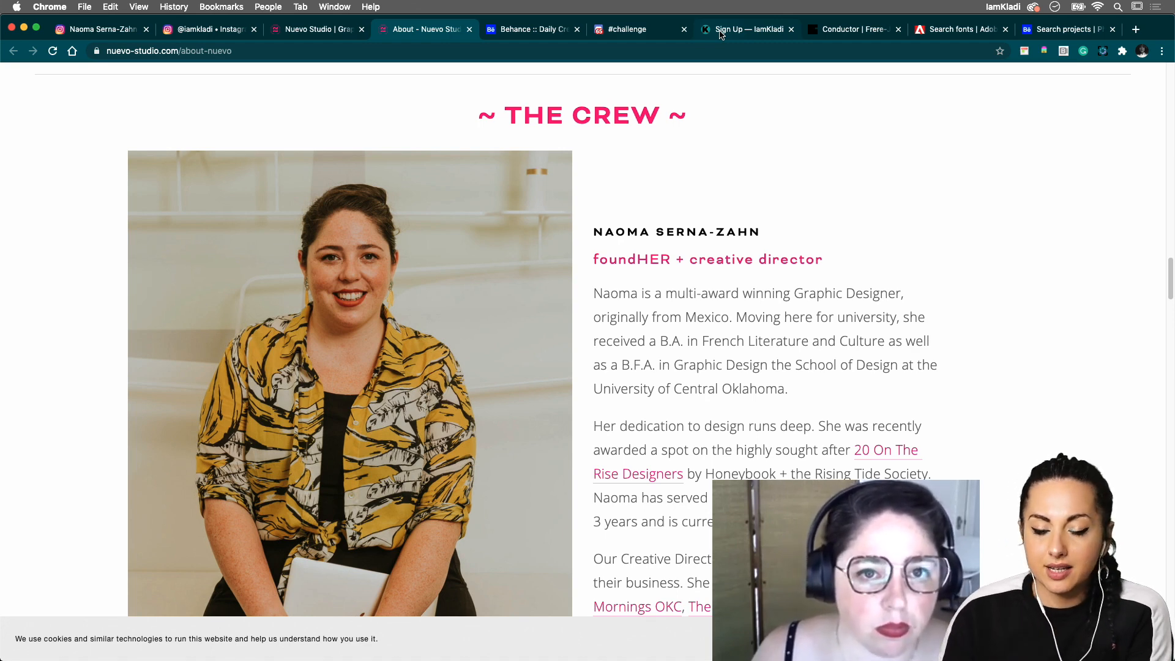
click(721, 35)
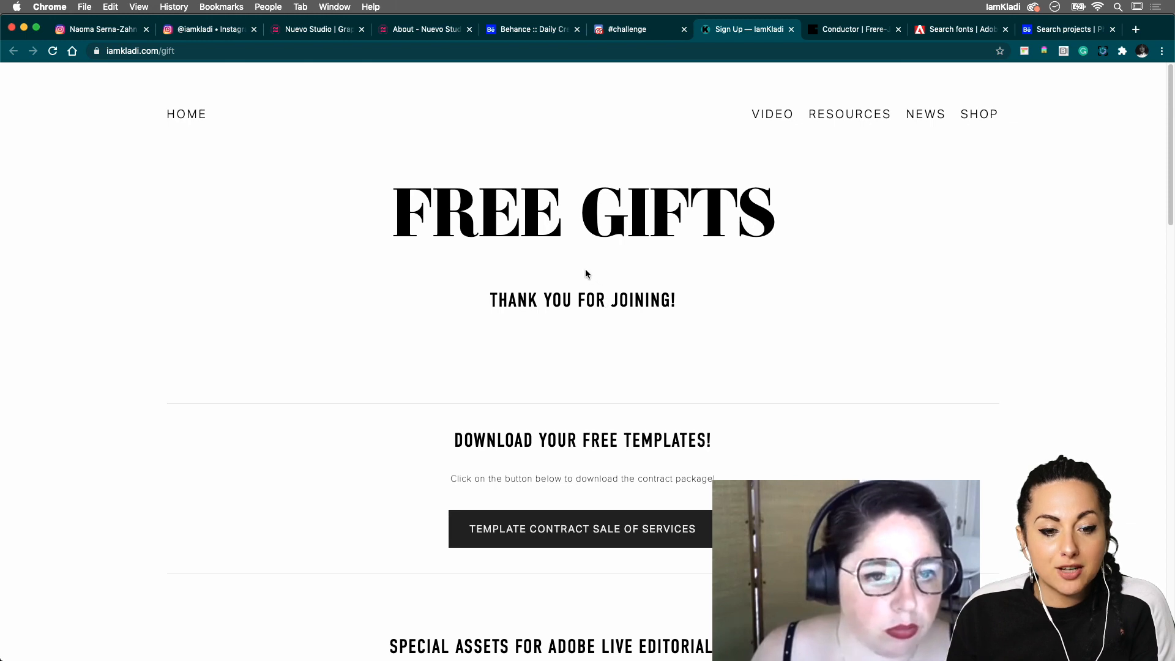
scroll(597, 278, down, 5)
scroll(598, 281, up, 5)
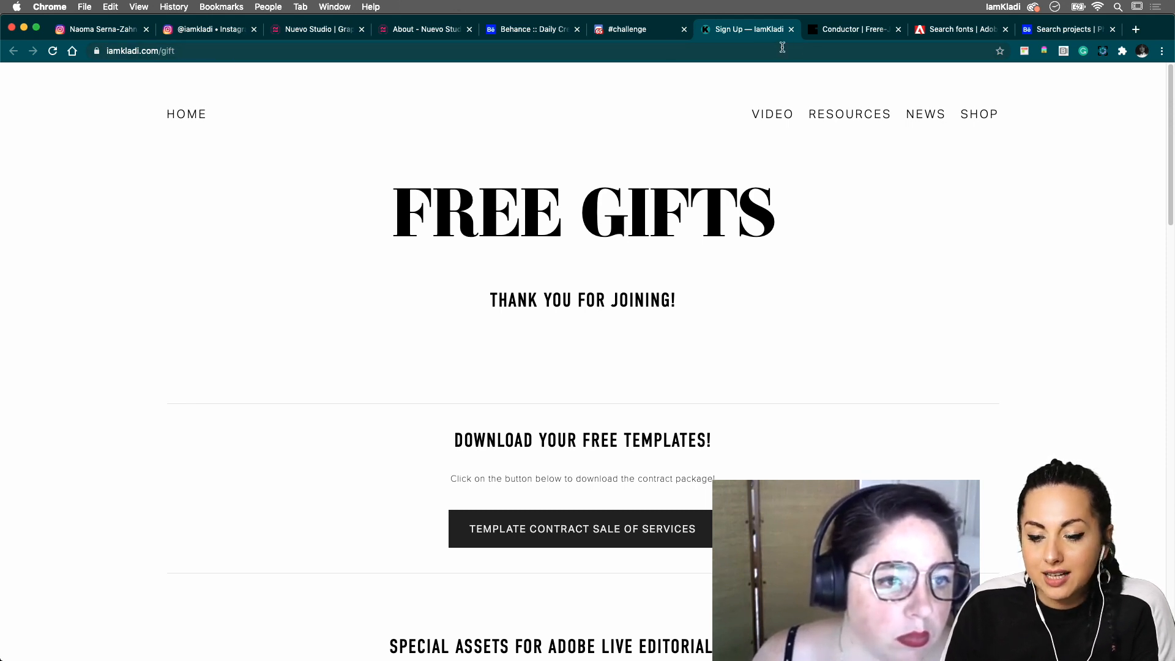
Step: Check the Conductor font page's address, and open the iamkladi.com Resources page in a new tab to show its e-mail sign-up field
click(862, 34)
click(853, 52)
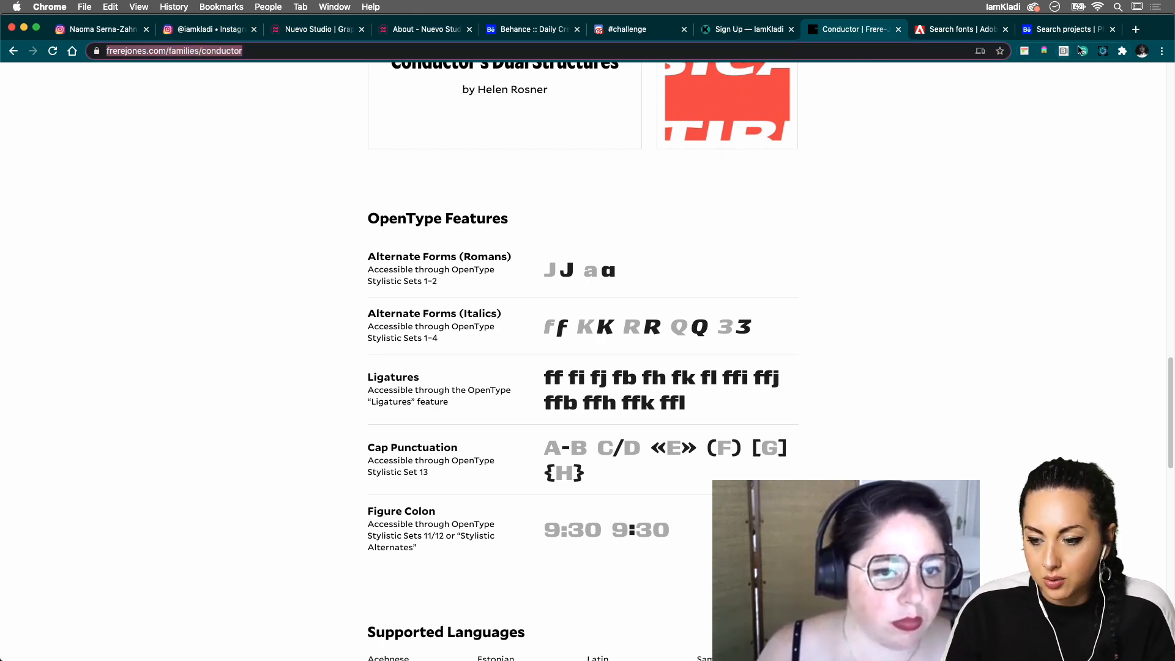
click(1134, 31)
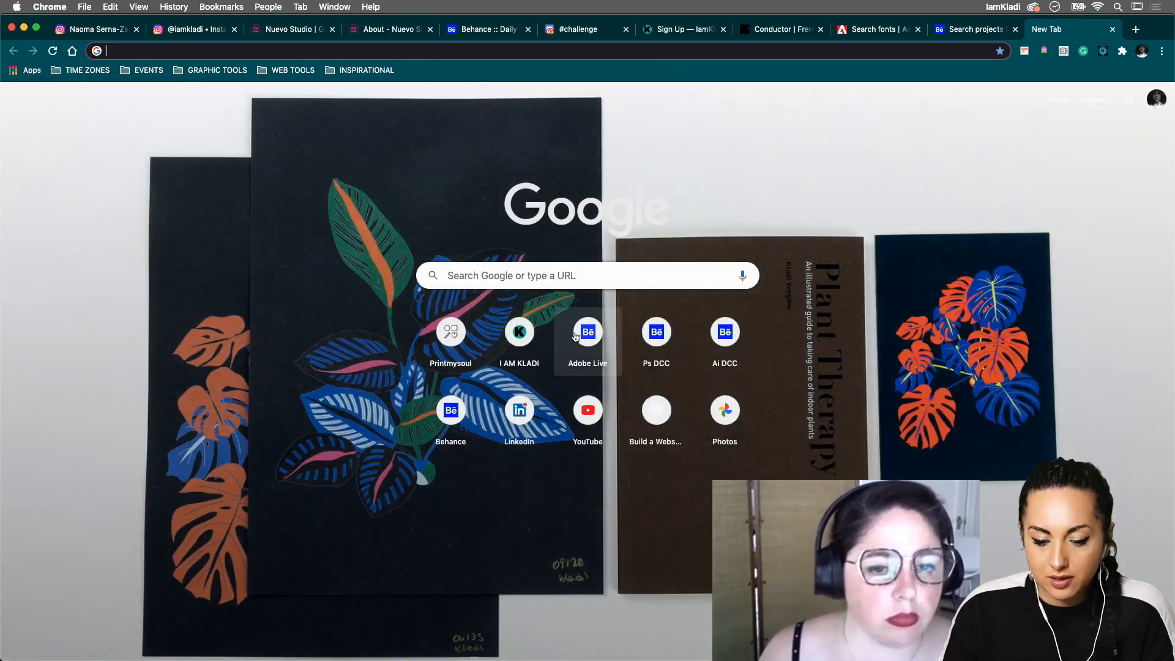
click(518, 336)
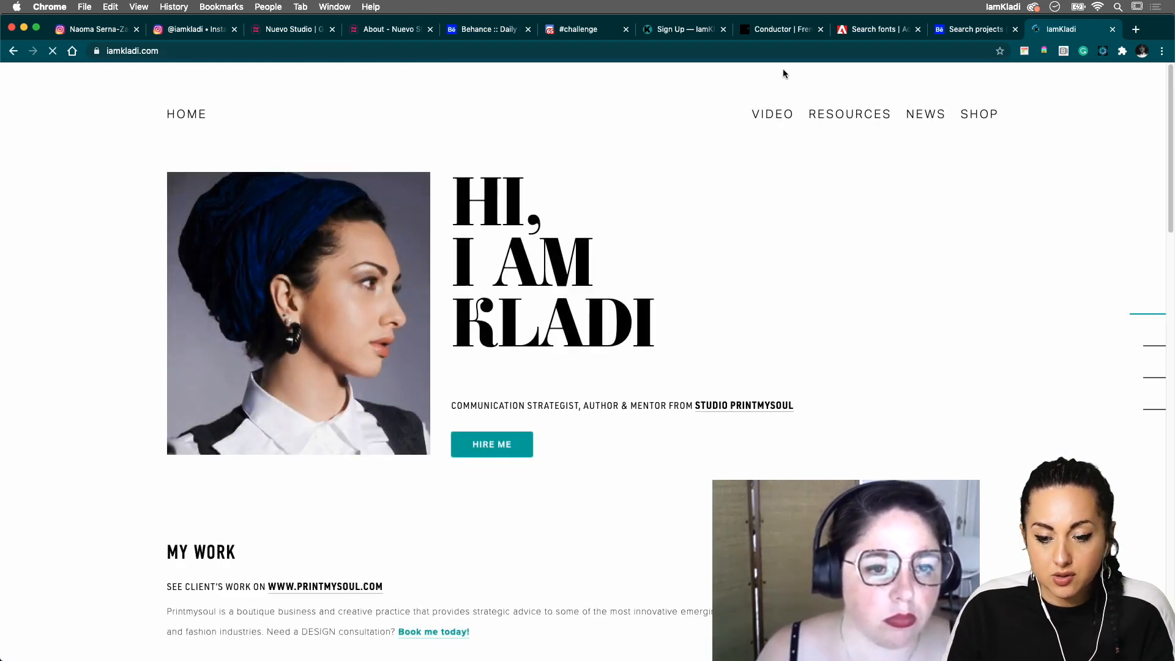
click(873, 115)
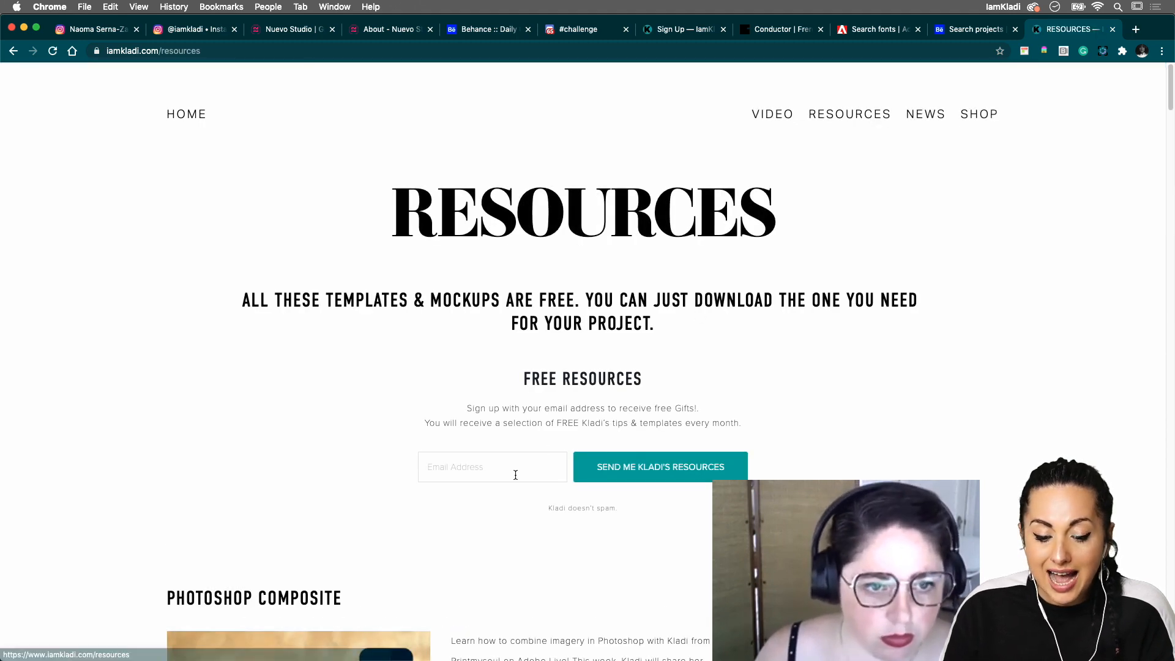
click(492, 468)
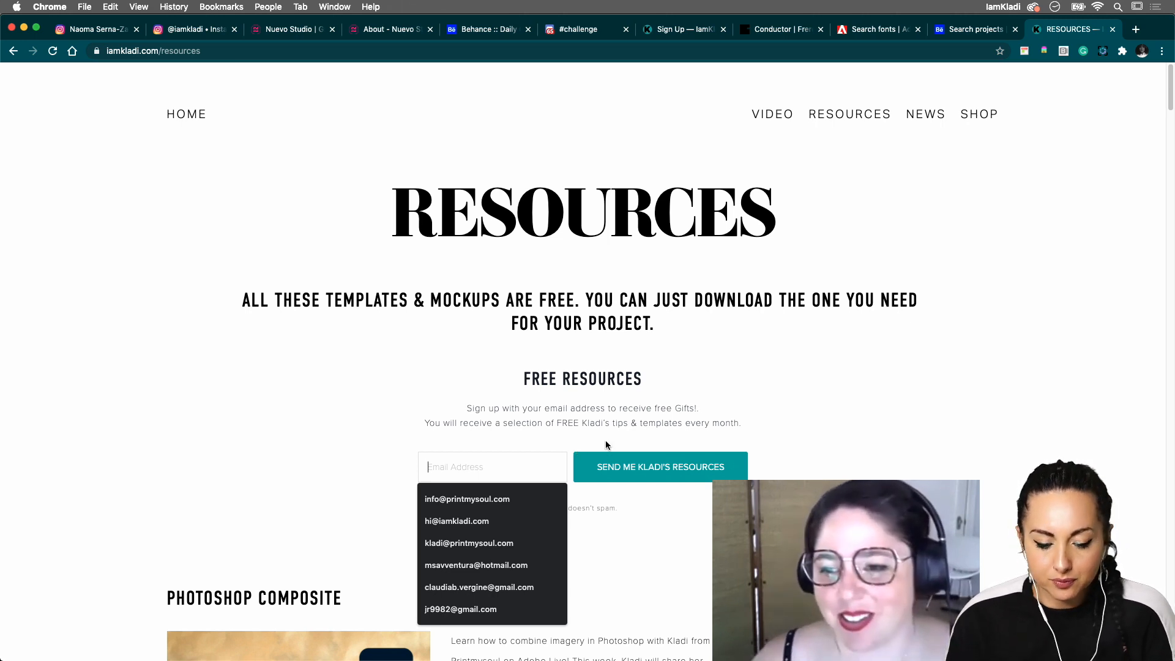
click(393, 476)
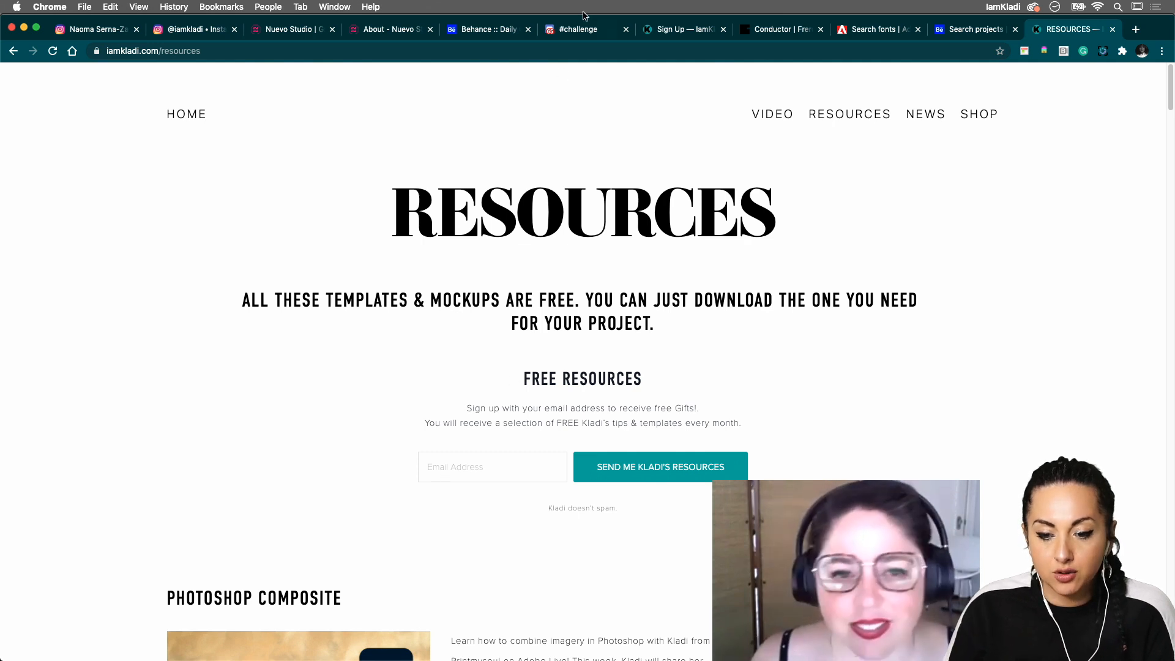
Step: Revisit the Free Gifts page and browse the free template and mockup downloads on the Resources page
click(677, 28)
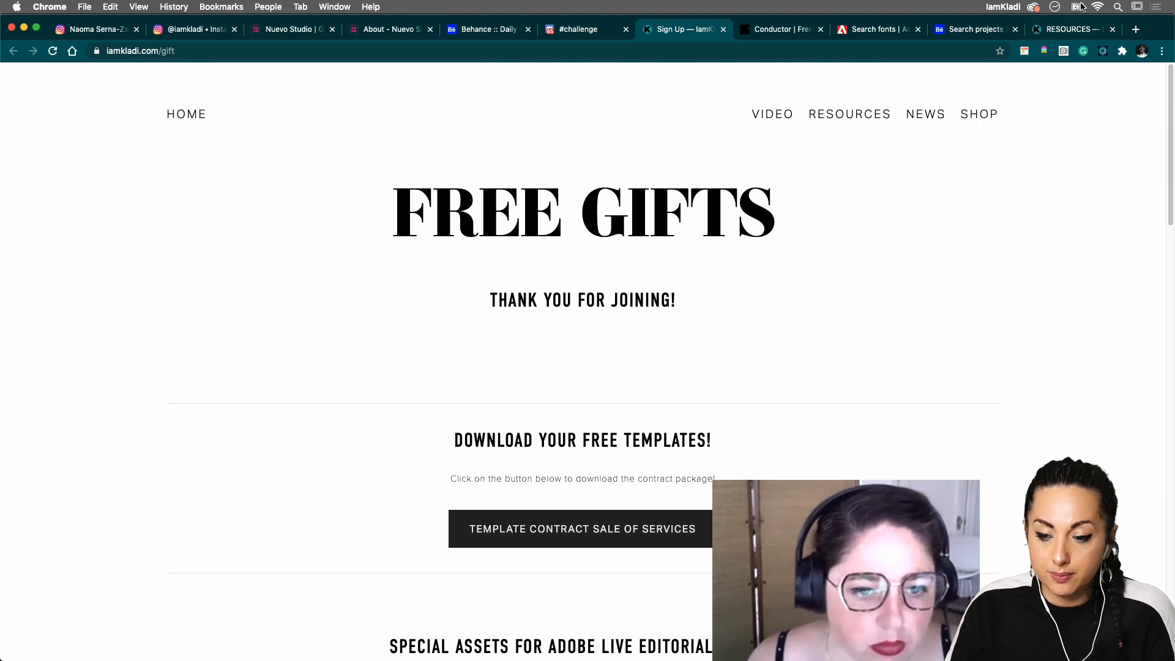
click(1077, 31)
scroll(661, 325, down, 7)
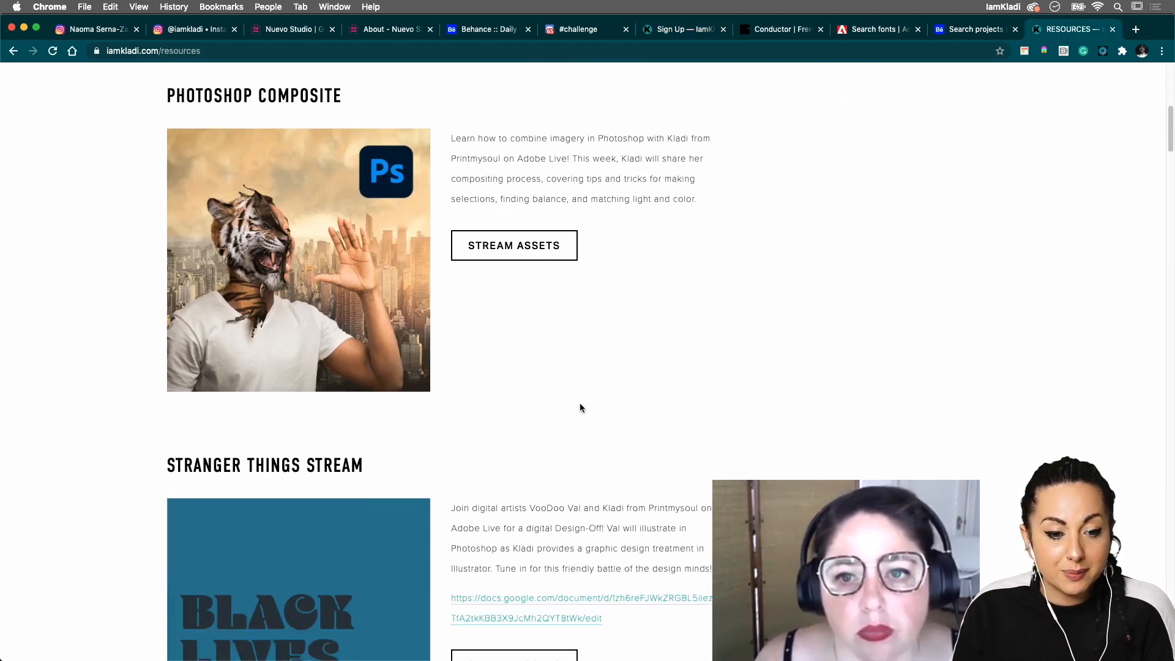
Step: Browse the stream assets, starter files and Photoshop mock-up downloads on the iamkladi.com Resources page
scroll(582, 409, up, 8)
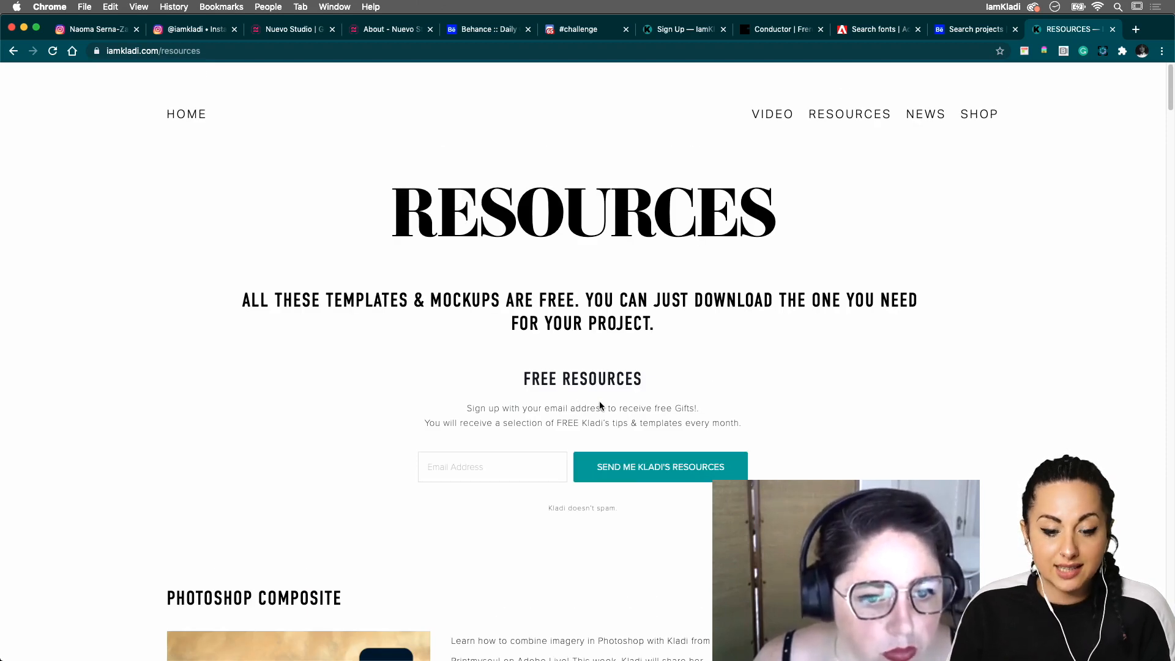
scroll(598, 396, down, 5)
scroll(514, 398, down, 7)
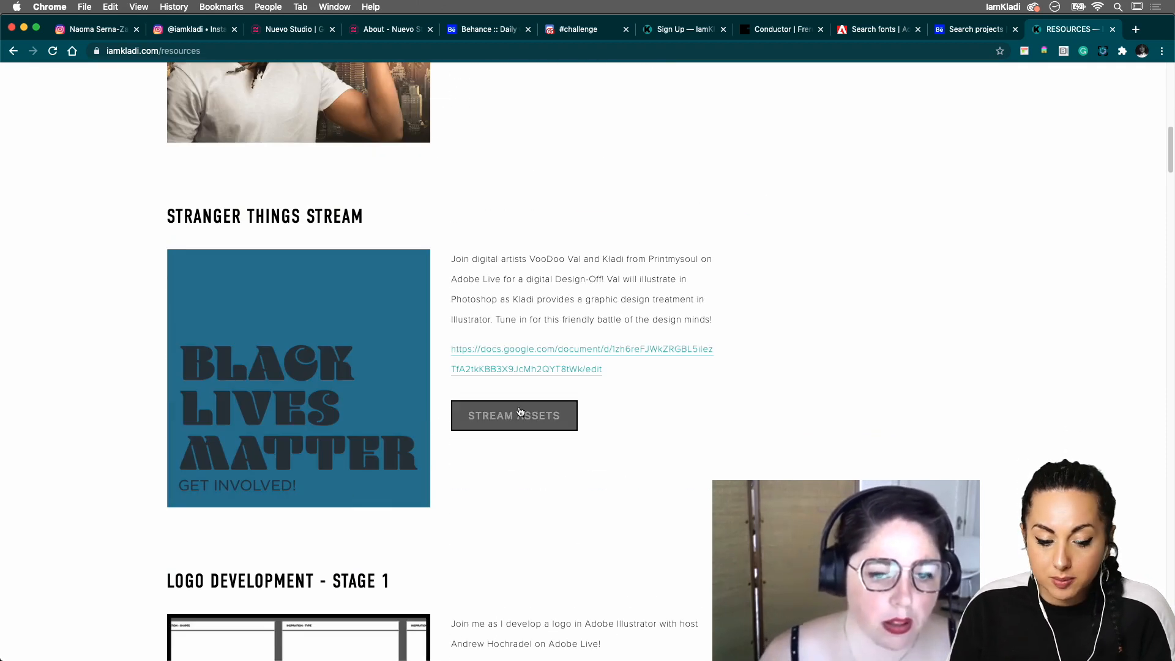
scroll(544, 413, down, 5)
scroll(571, 518, down, 5)
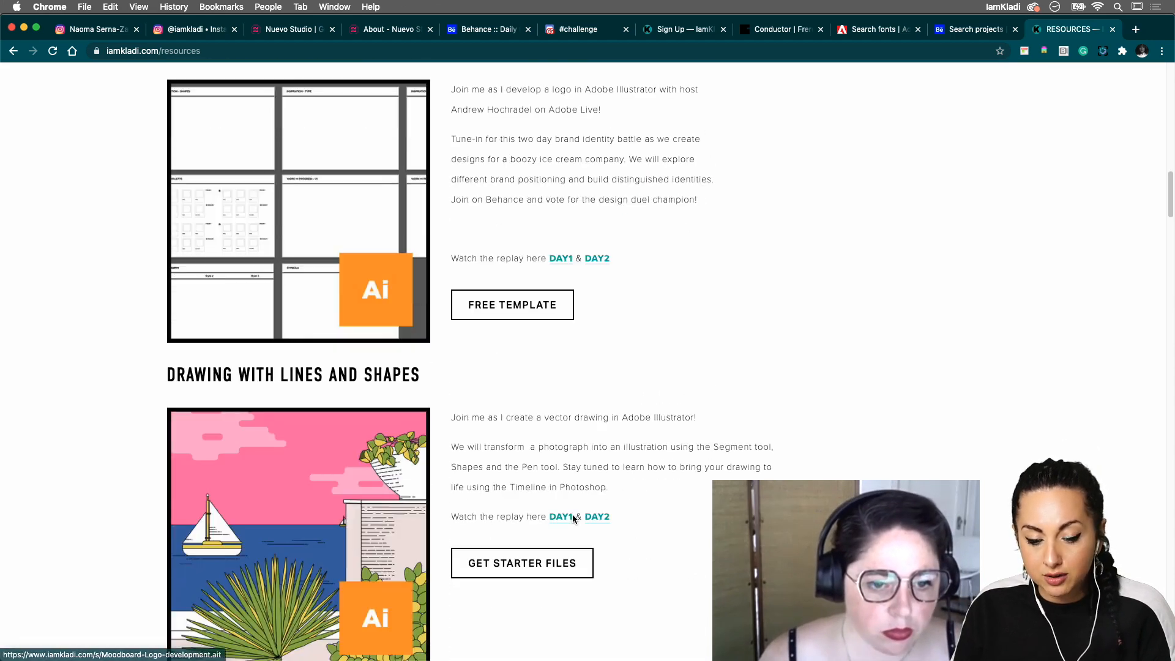
scroll(573, 519, down, 2)
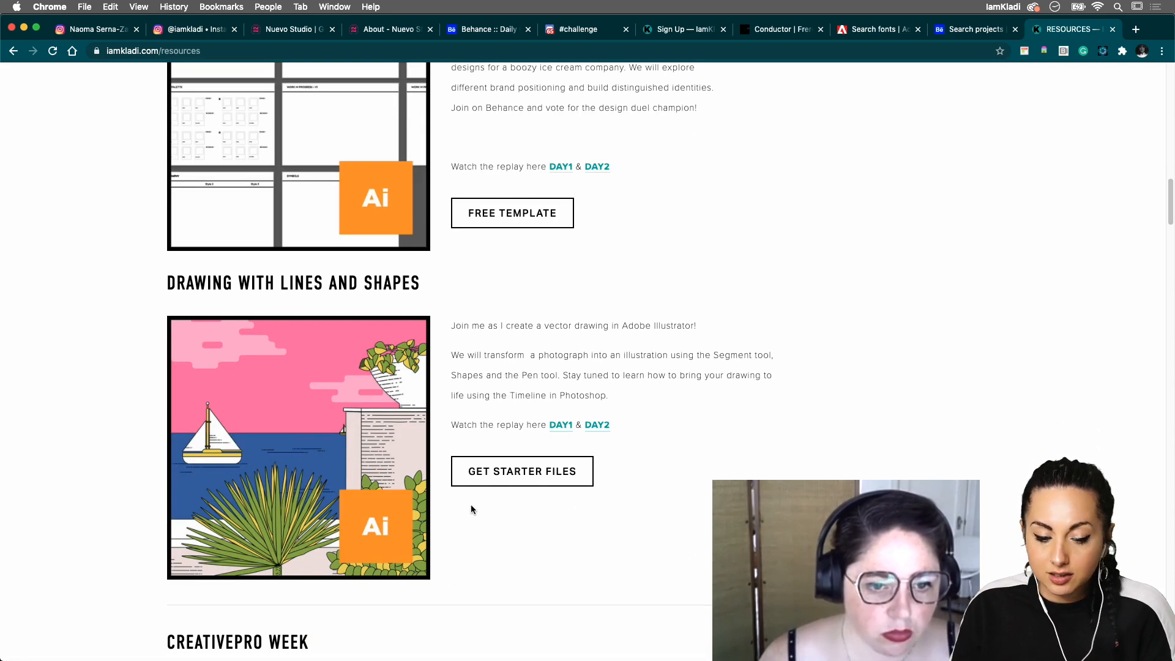
scroll(550, 517, down, 3)
scroll(443, 436, down, 15)
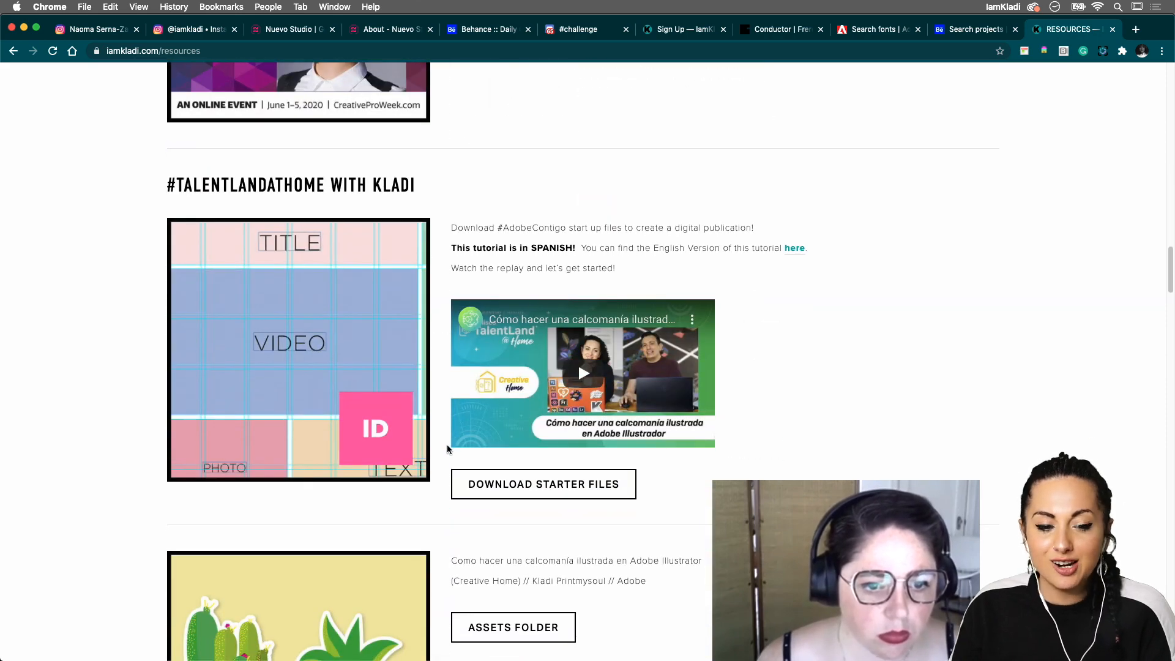
scroll(447, 443, down, 5)
scroll(462, 458, down, 10)
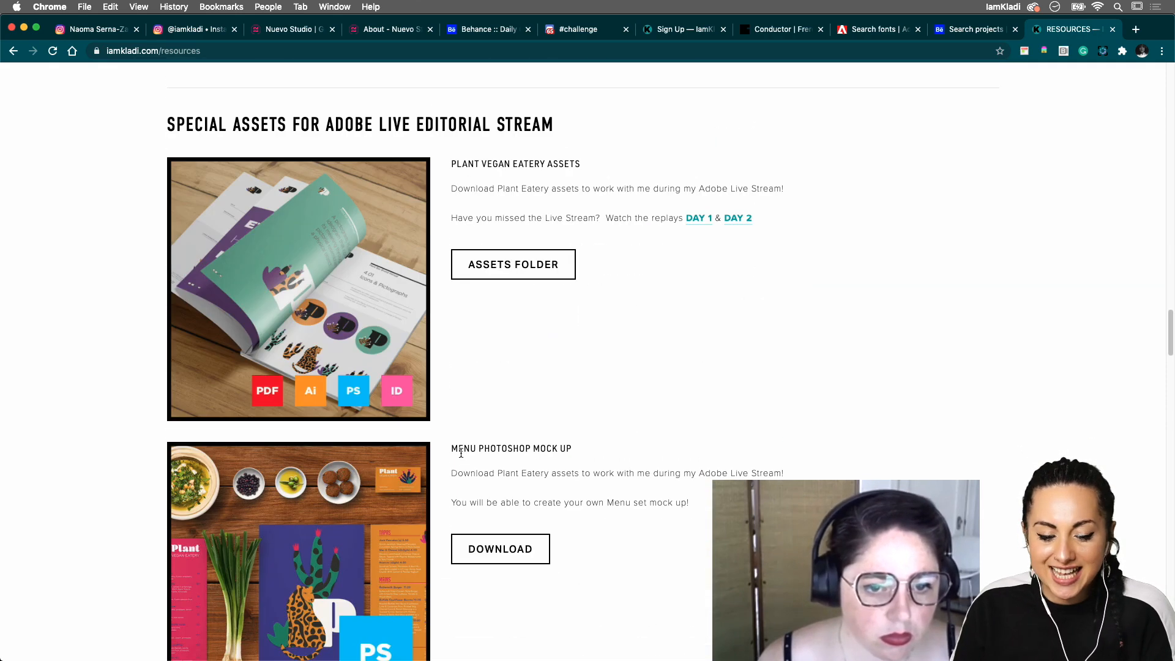
scroll(465, 428, down, 3)
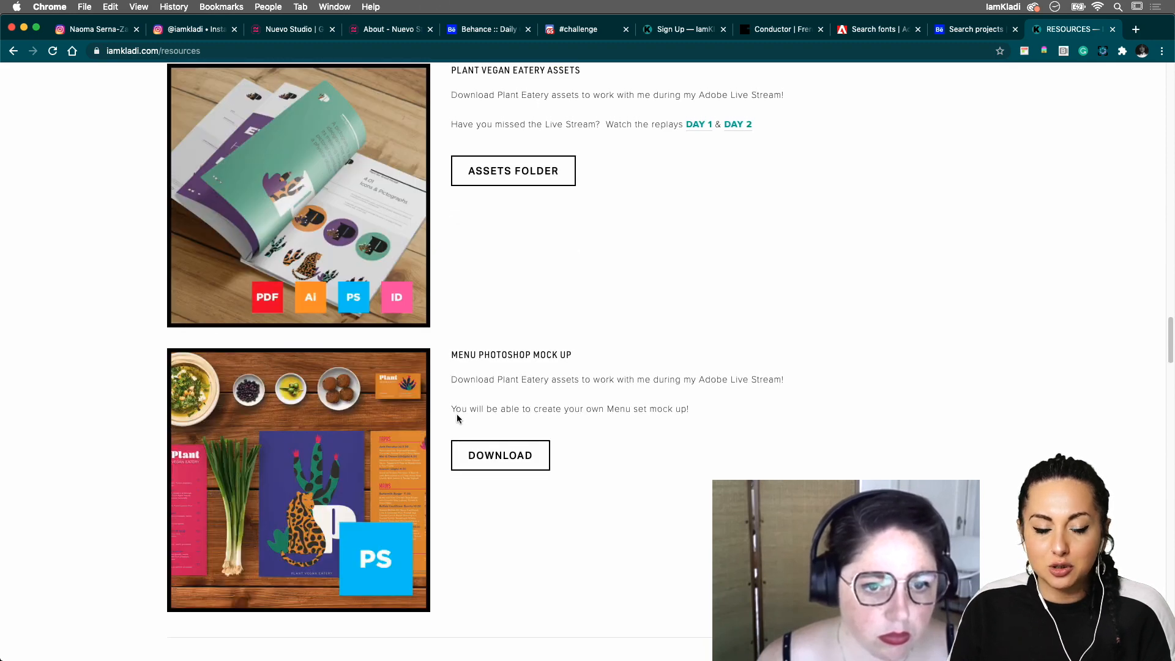
scroll(458, 414, up, 1)
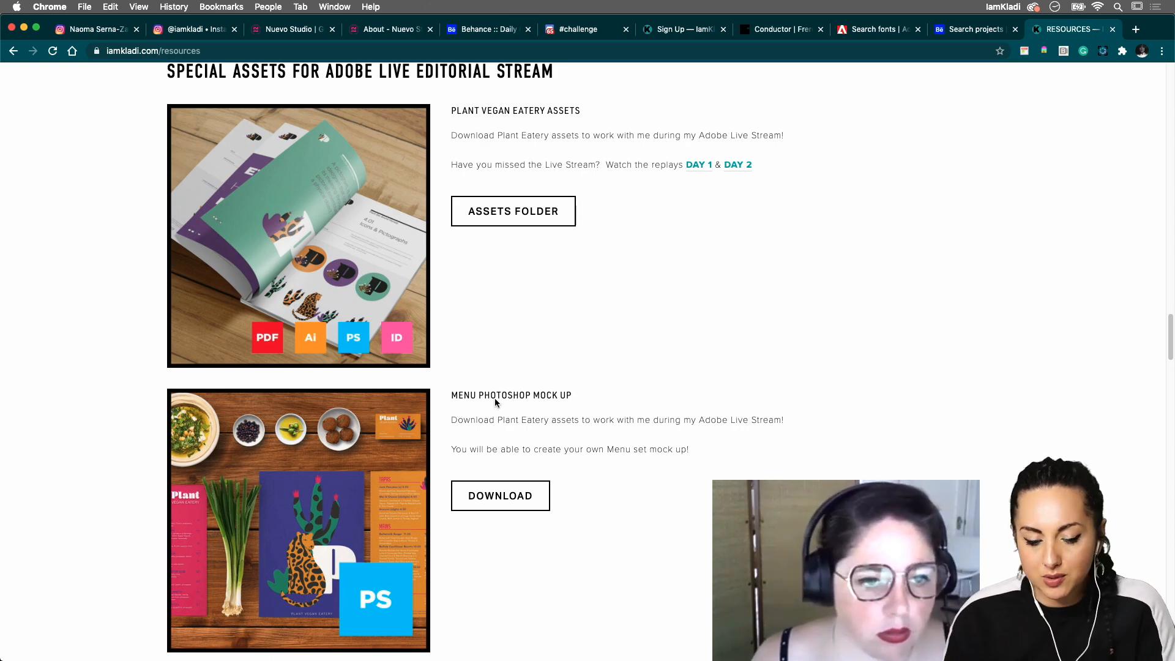
Step: Show the Resources page's e-mail sign-up section again and return to the Free Gifts page
scroll(517, 355, up, 10)
scroll(514, 350, up, 10)
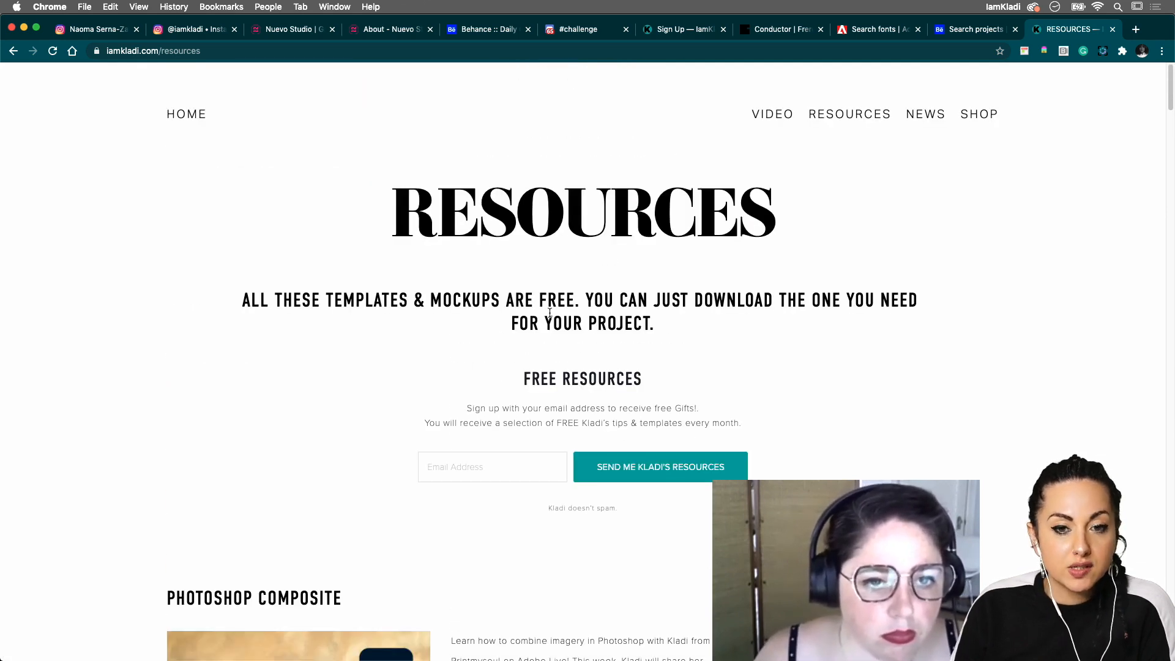
click(522, 463)
click(398, 463)
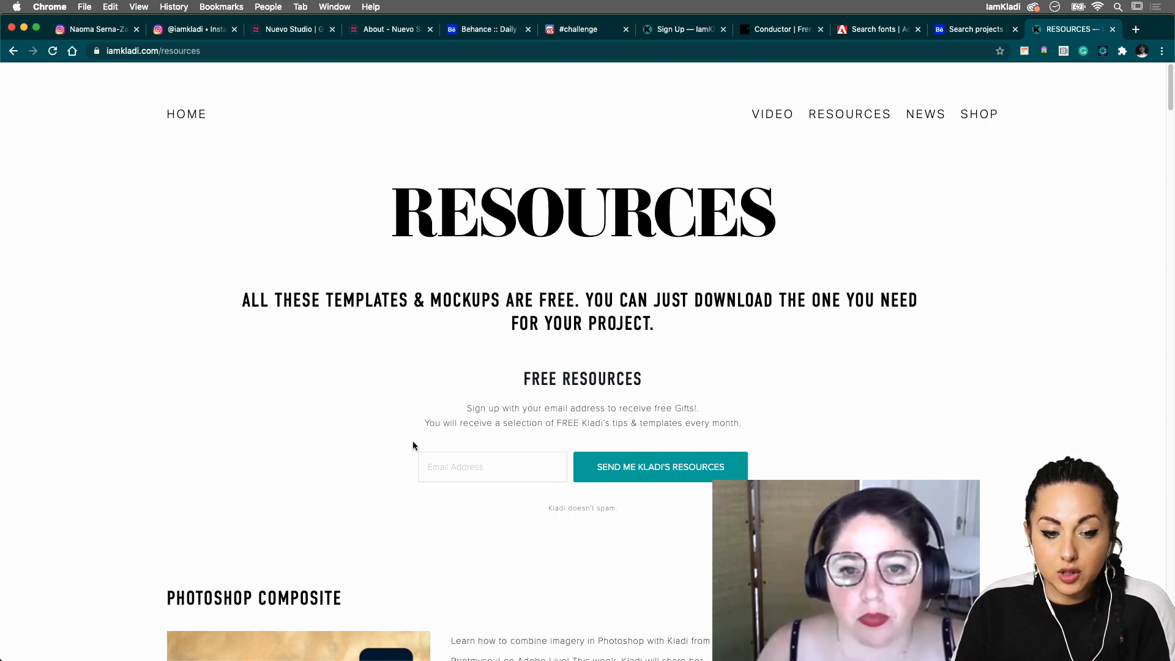
click(685, 30)
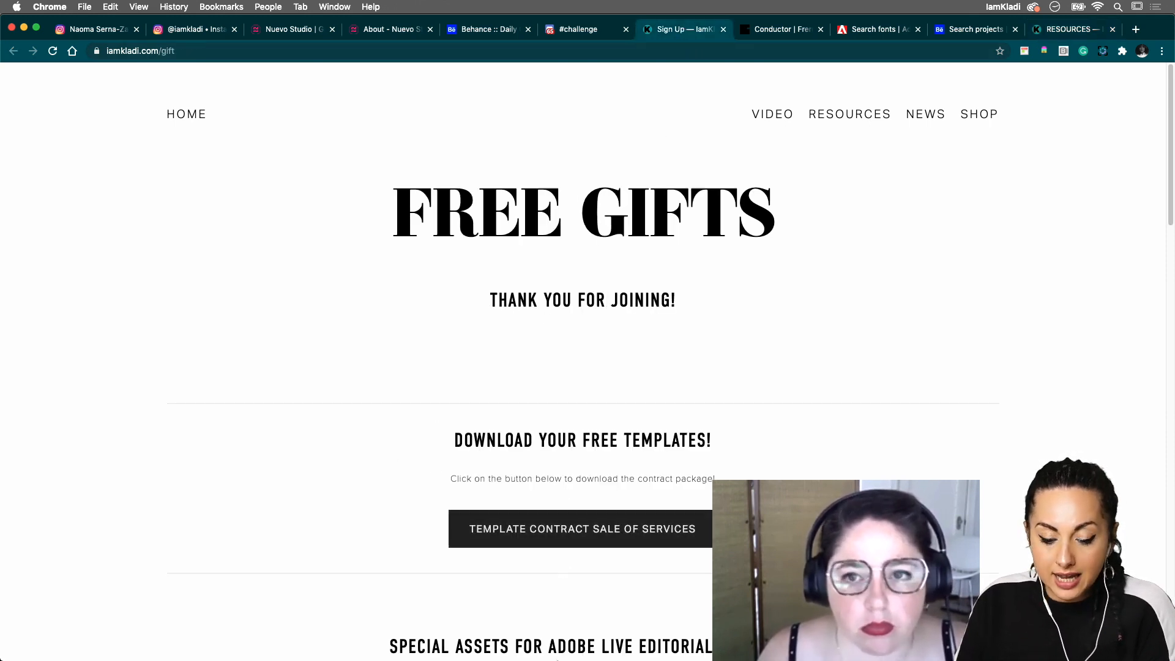
Step: Switch to Template Sale of Services Contract 1.4.pdf in Adobe Acrobat, dismiss the form-filling prompt and view its cover and client details page
mouse_move(559, 659)
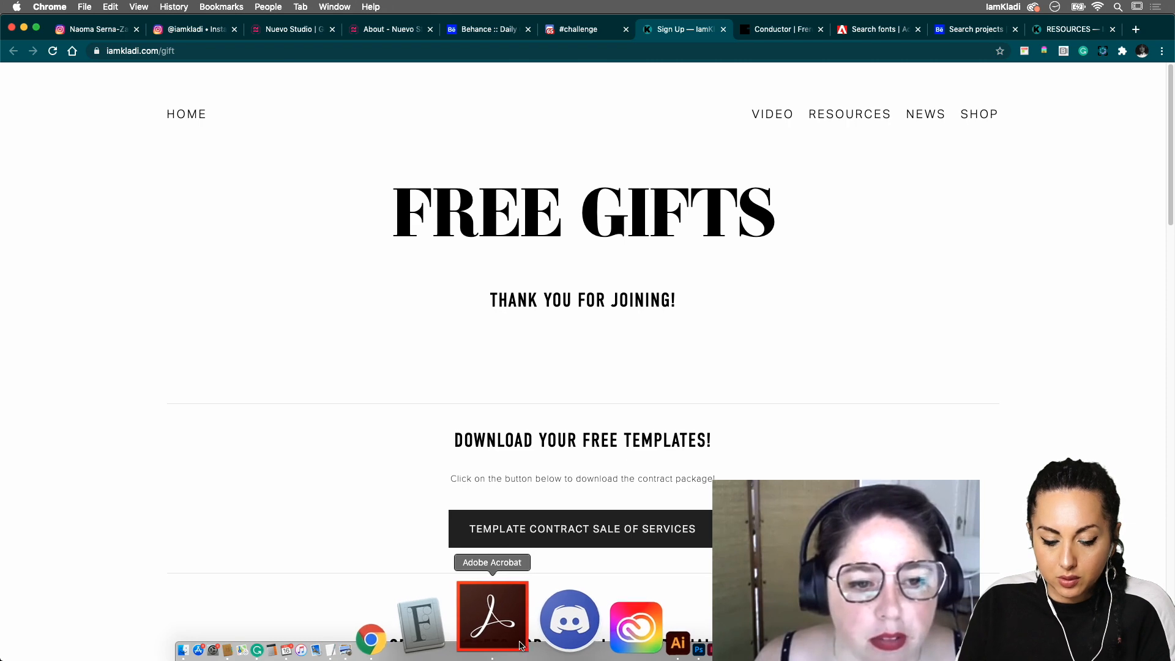
click(516, 644)
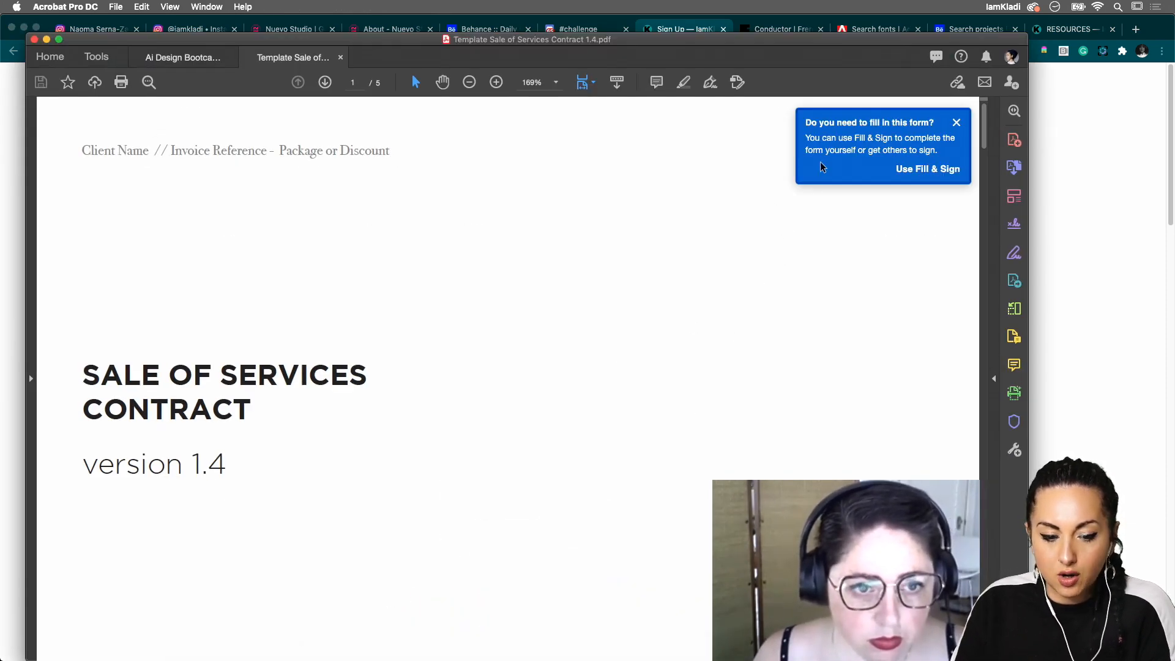
click(957, 123)
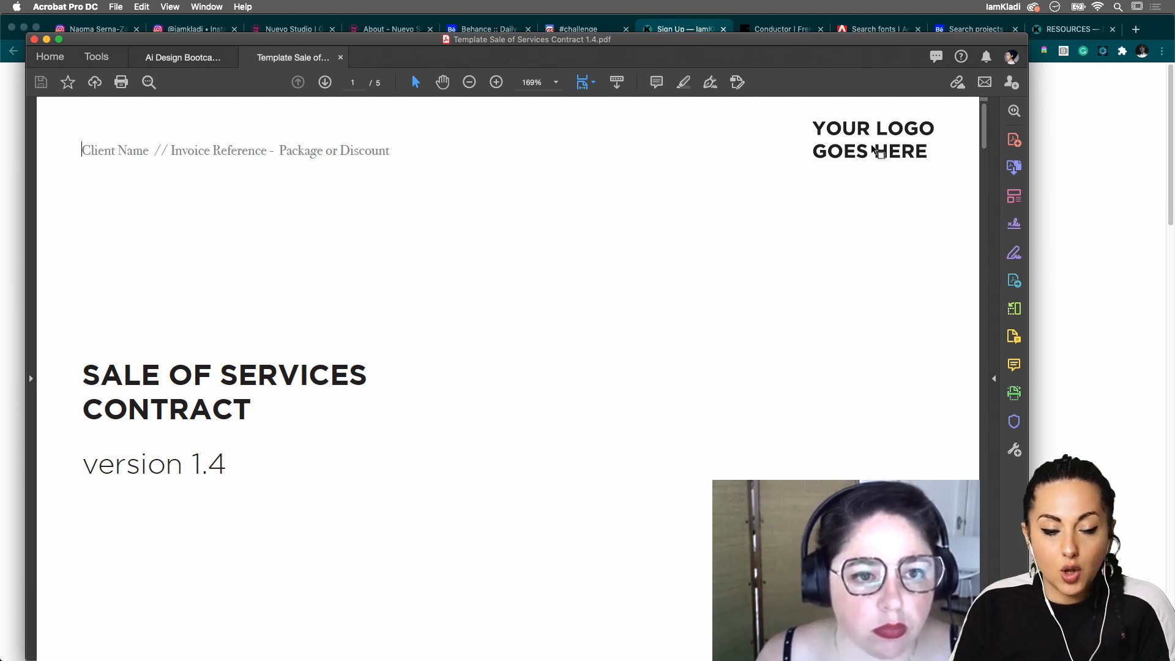
scroll(808, 303, down, 8)
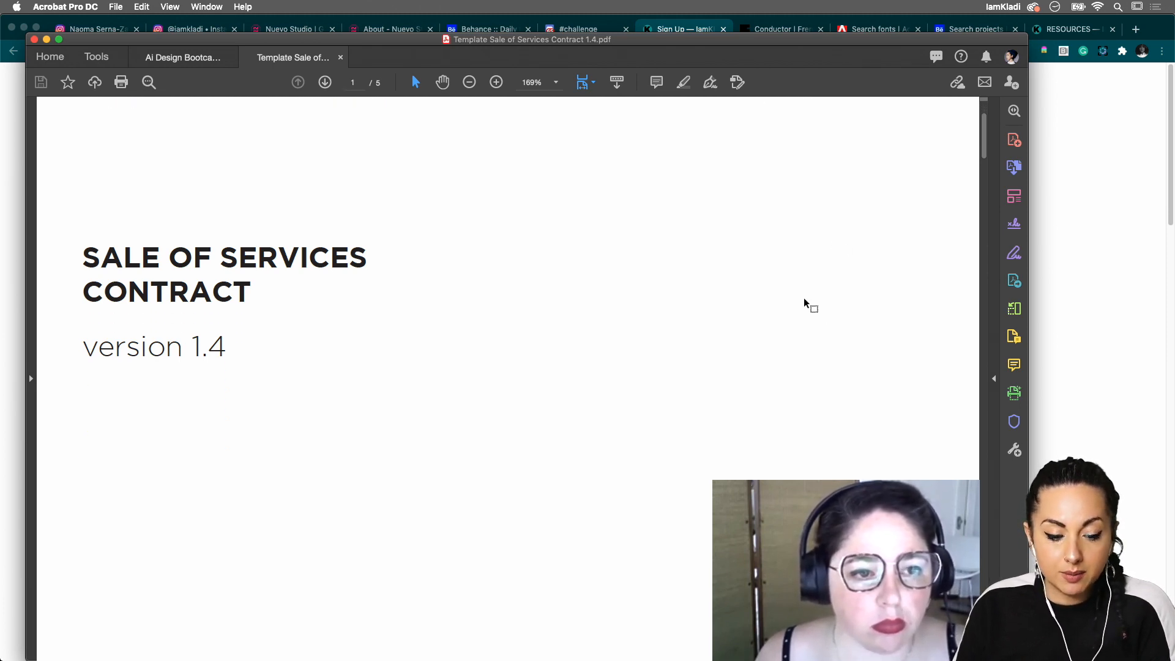
scroll(808, 303, down, 10)
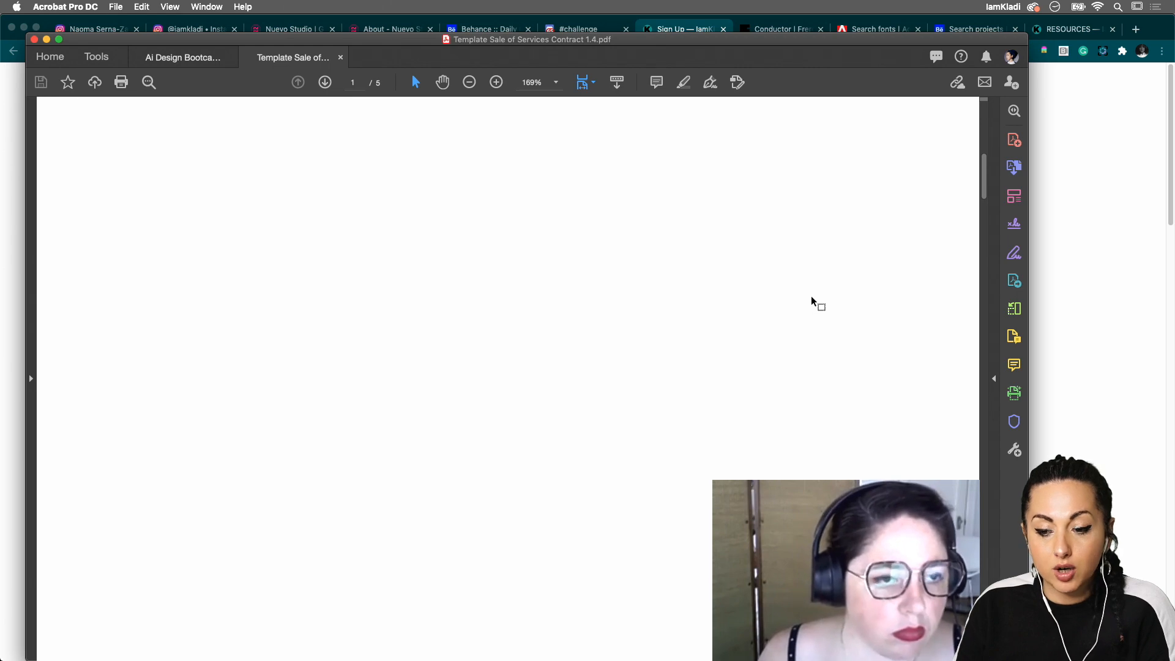
scroll(805, 293, down, 4)
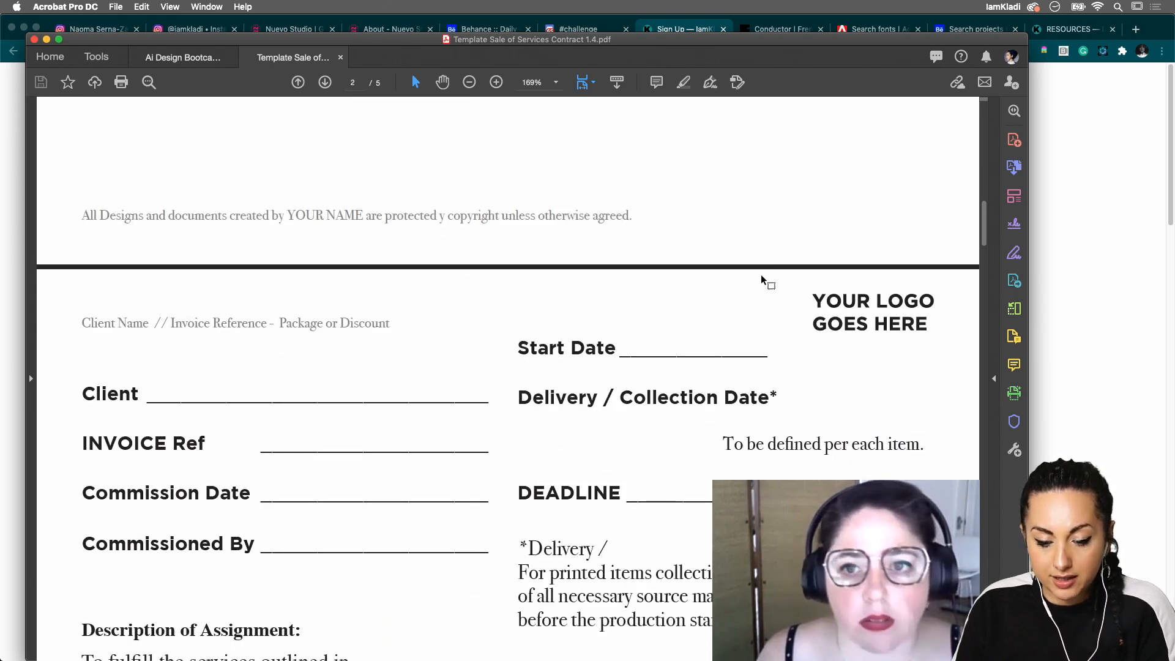
scroll(409, 373, down, 2)
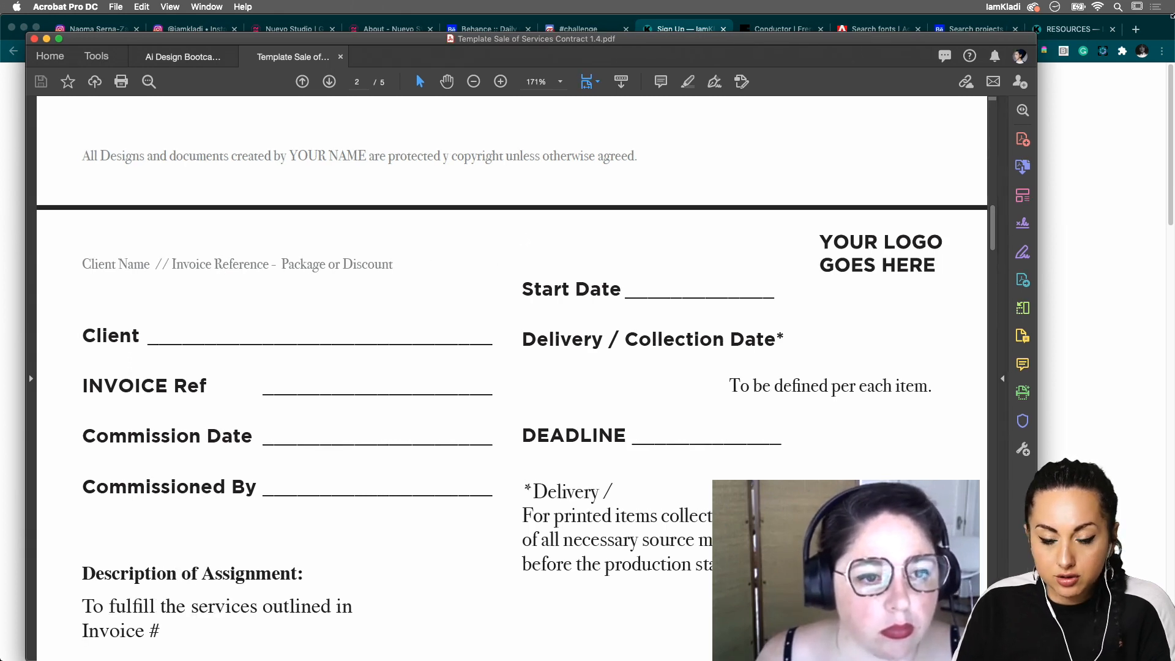
Step: Enlarge the contract window to fill the screen and review its payment, expenses, alterations and acceptance clauses, highlighting the Client and Your Name placeholders
alt+click(59, 39)
drag(26, 22, 2, 13)
scroll(374, 261, down, 20)
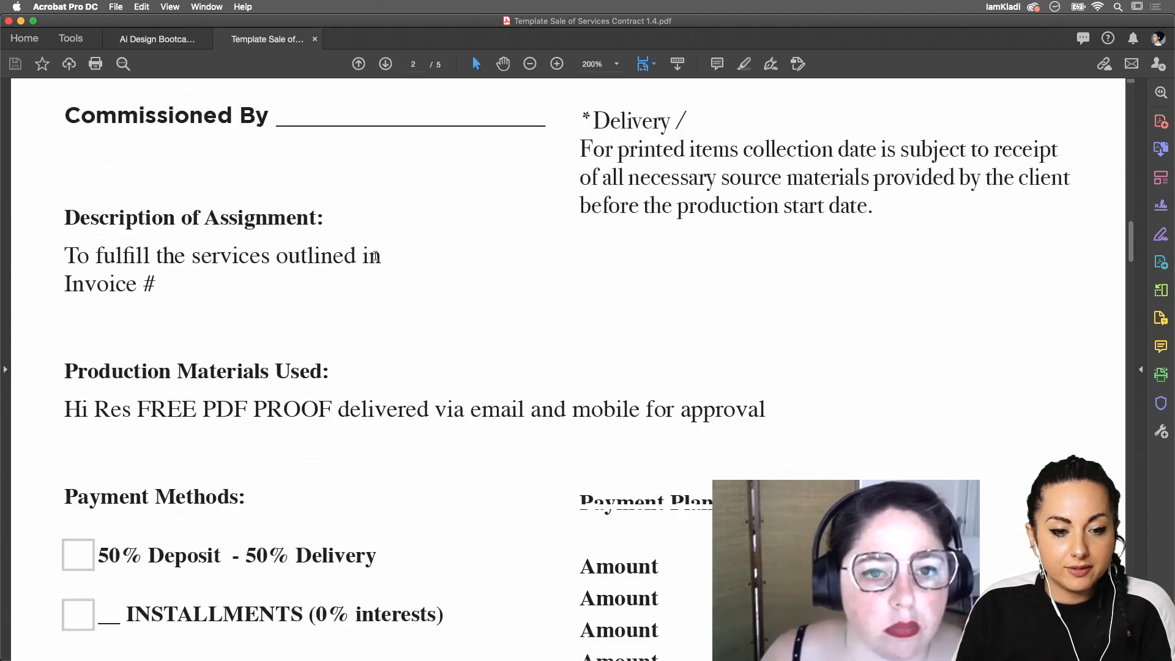
scroll(376, 260, down, 20)
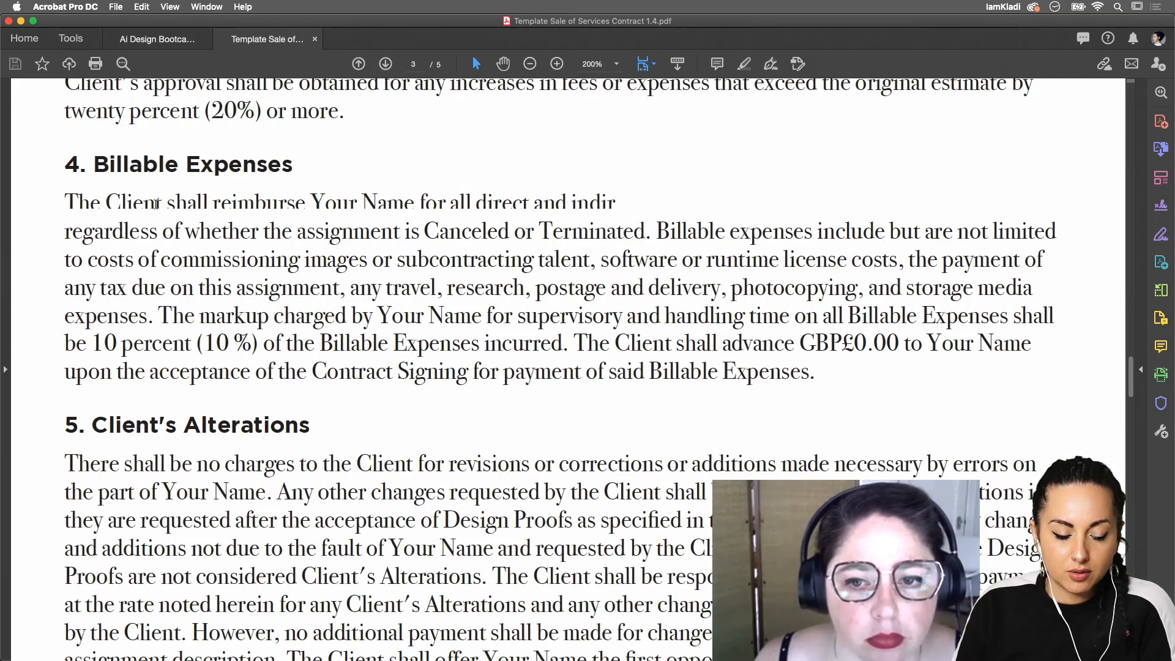
double_click(157, 203)
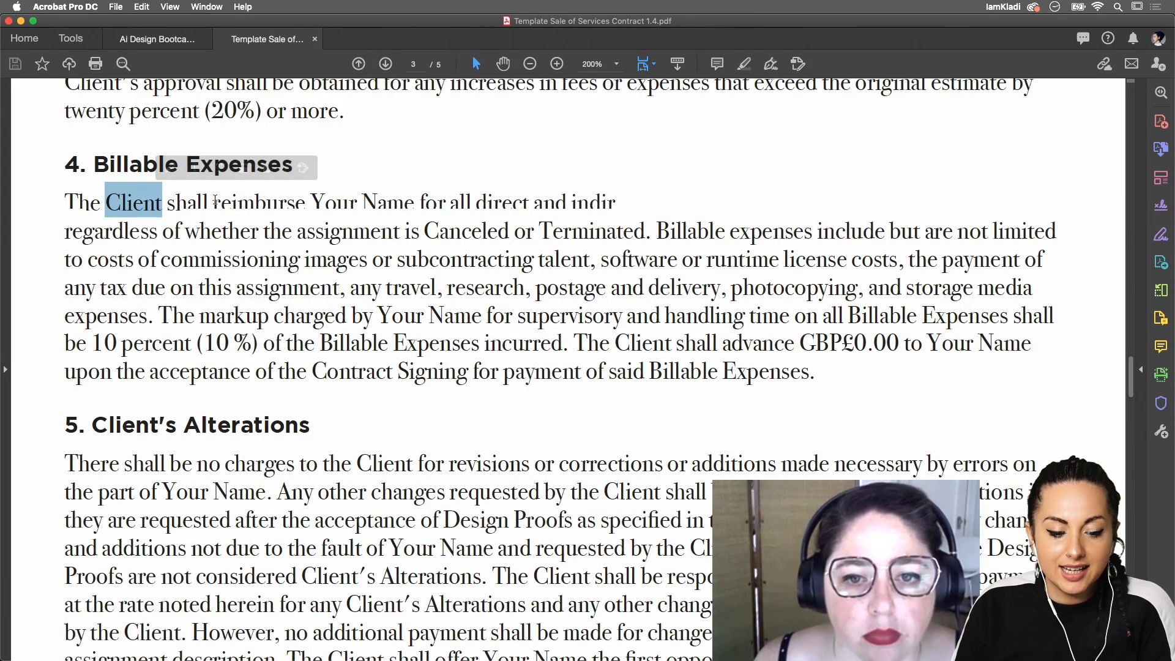
scroll(390, 446, down, 5)
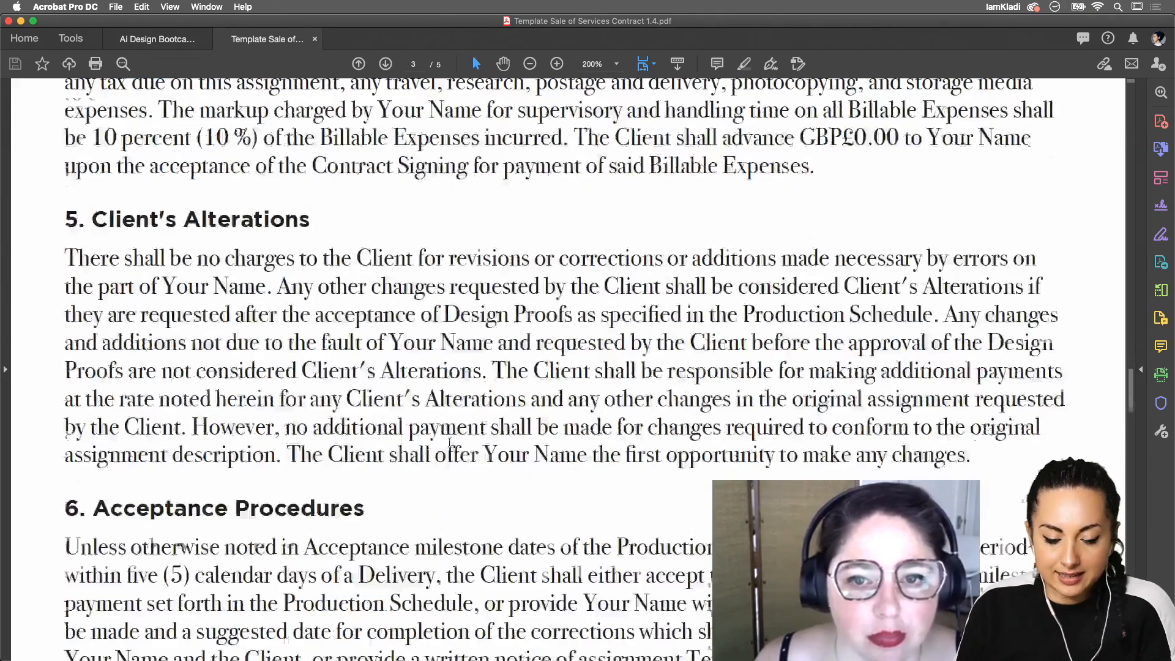
scroll(527, 425, down, 6)
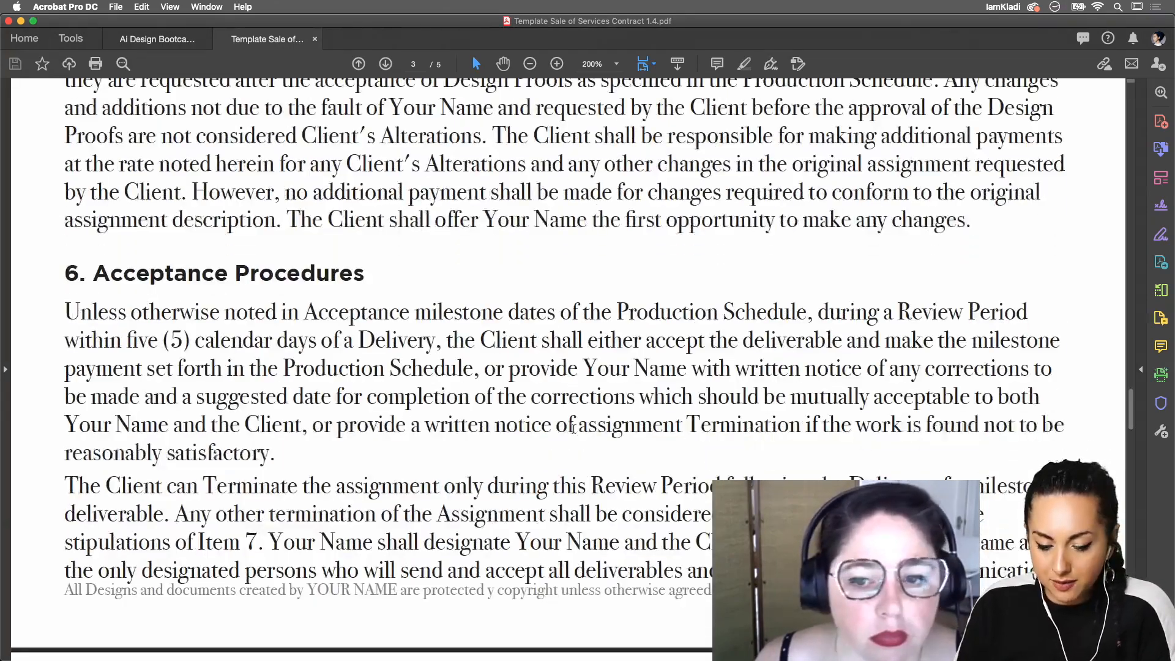
drag(511, 513, 619, 514)
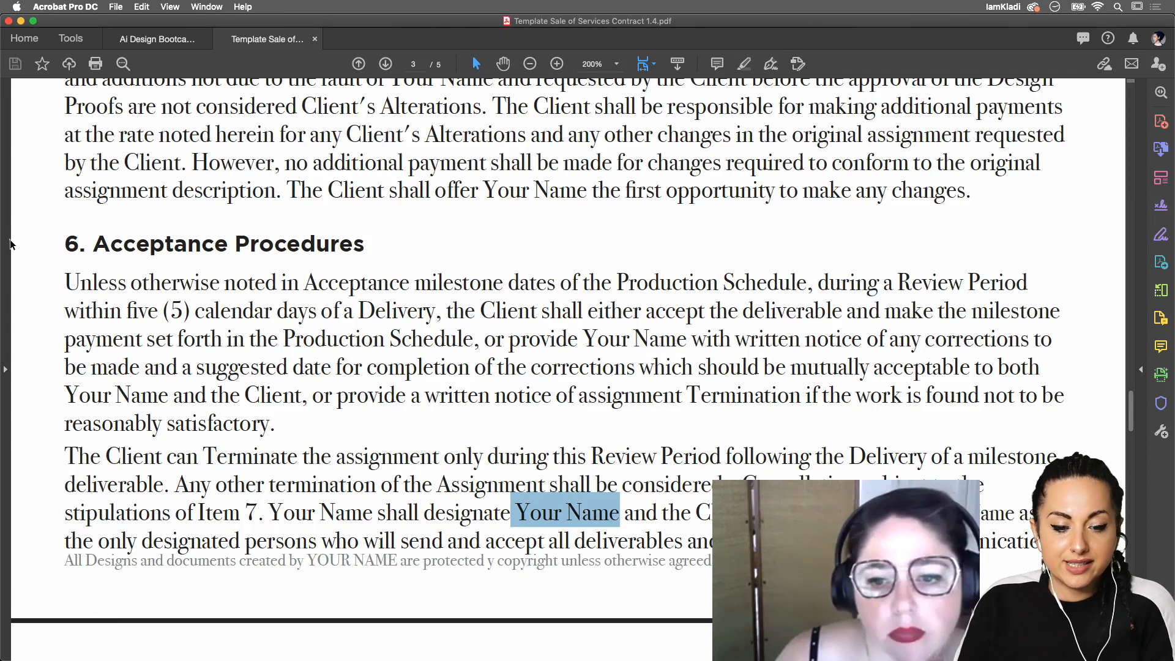
Step: Put the contract PDF away and browse the business card and food menu templates on the Free Gifts page in Chrome
click(20, 22)
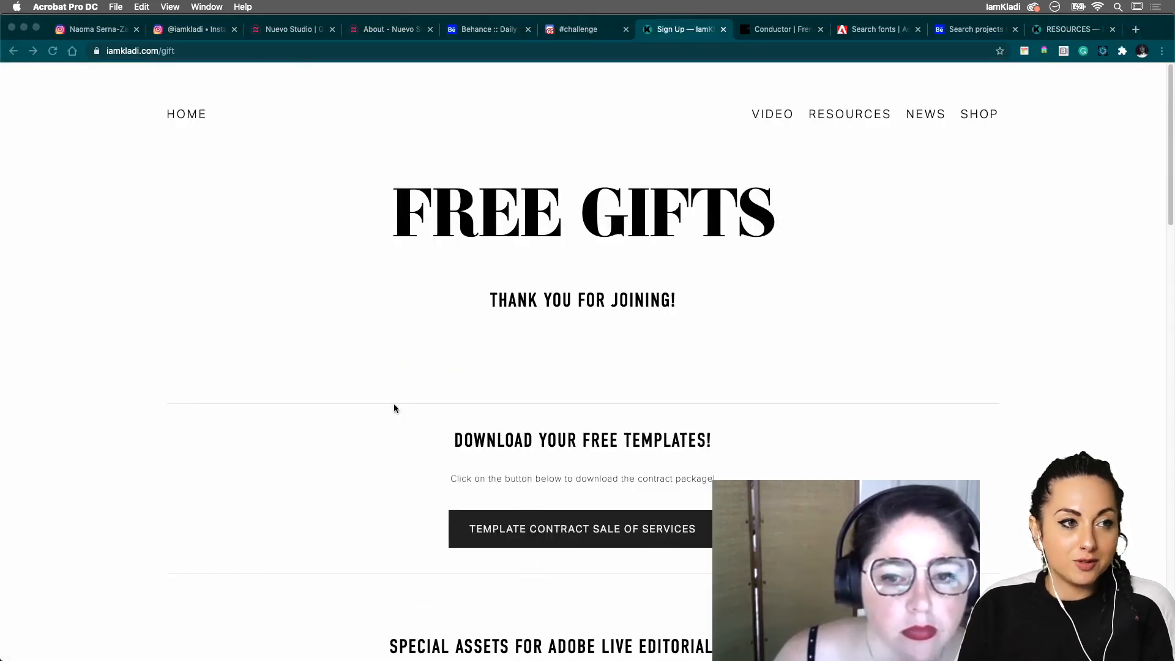
scroll(673, 350, down, 6)
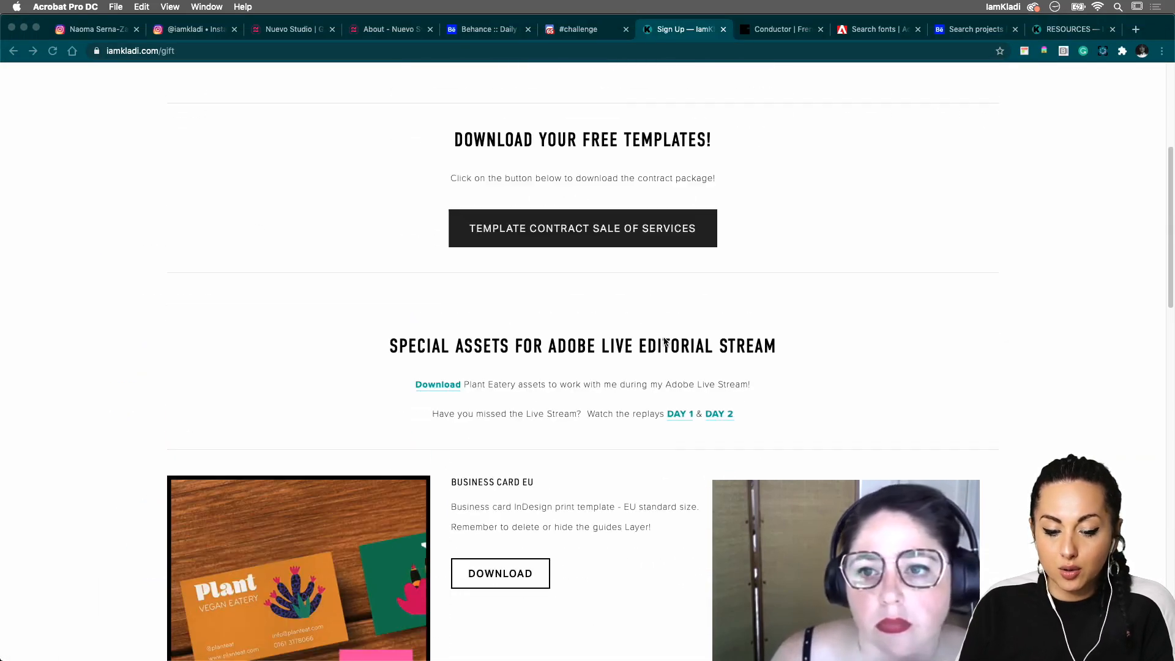
scroll(576, 447, down, 8)
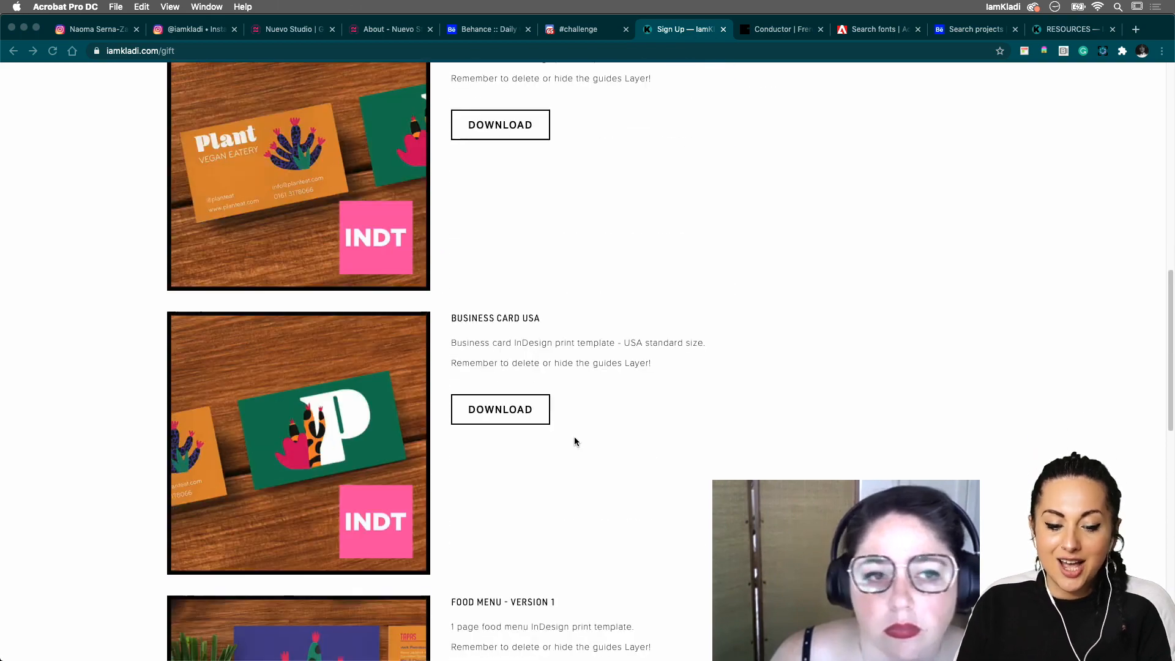
scroll(571, 434, down, 8)
scroll(572, 433, up, 20)
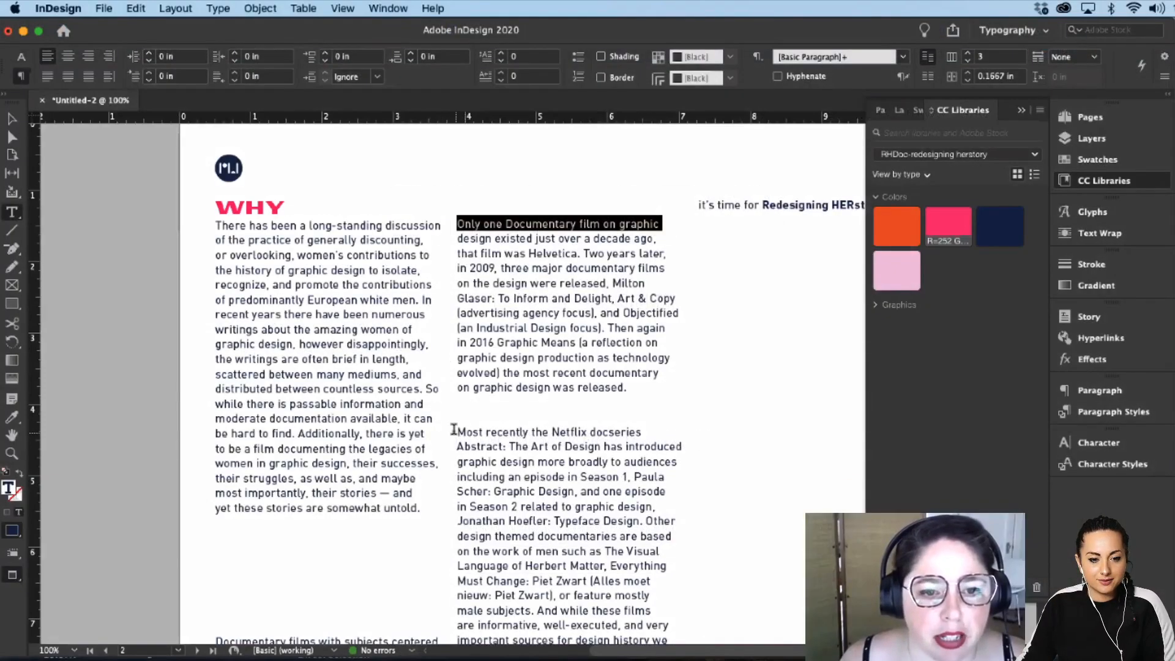
Step: Insert blank lines before the "Most recently the Netflix docseries" paragraph to push it to the top of the third column, and select its first line
click(458, 431)
key(Return)
key(Return)
key(Return)
key(Return)
key(Return)
key(Return)
key(Return)
key(Return)
key(Return)
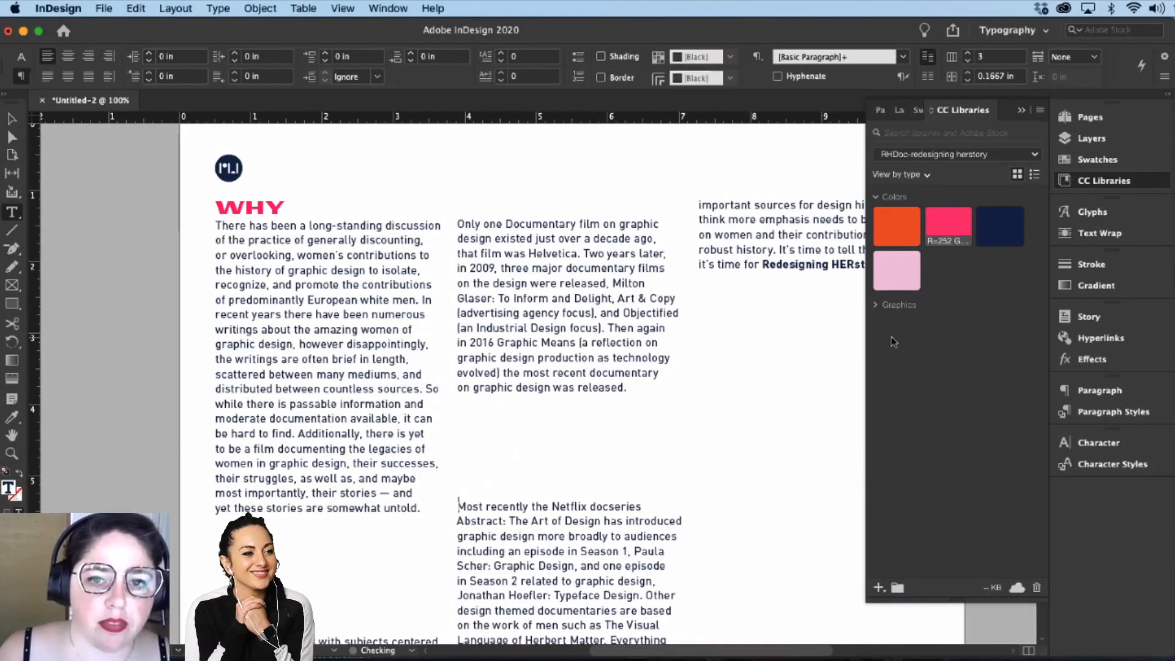
key(Return)
key(Return)
key(Return)
key(Return)
key(Return)
key(Return)
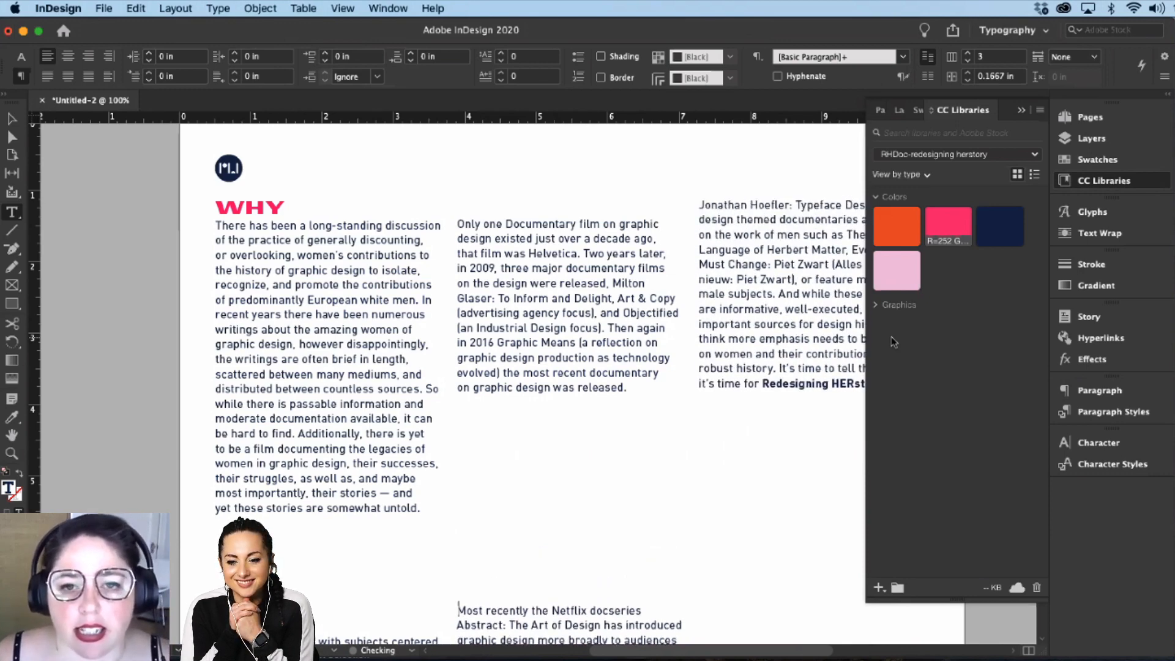
key(Return)
key(Return)
key(Return)
key(Return)
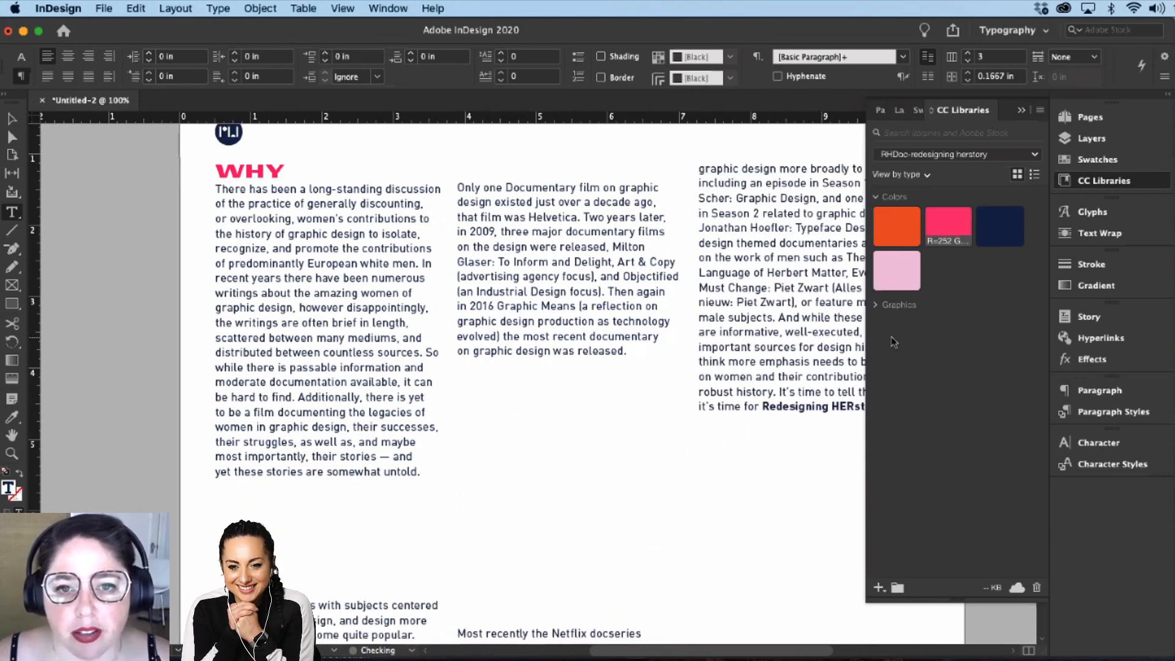
key(Return)
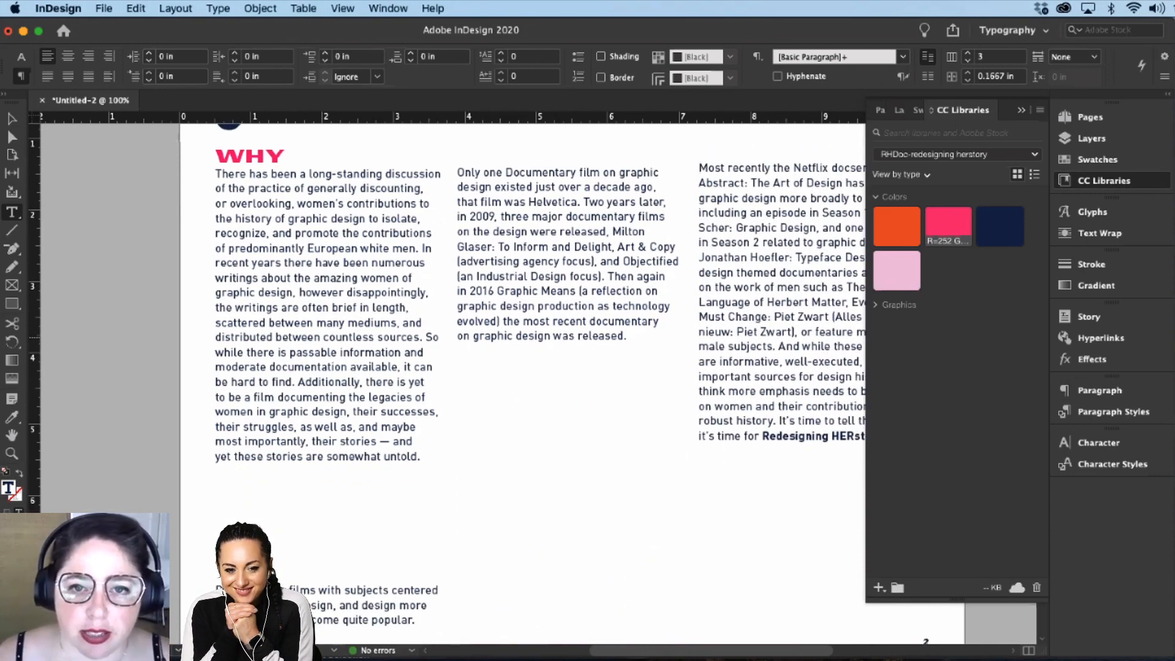
key(shift+Down)
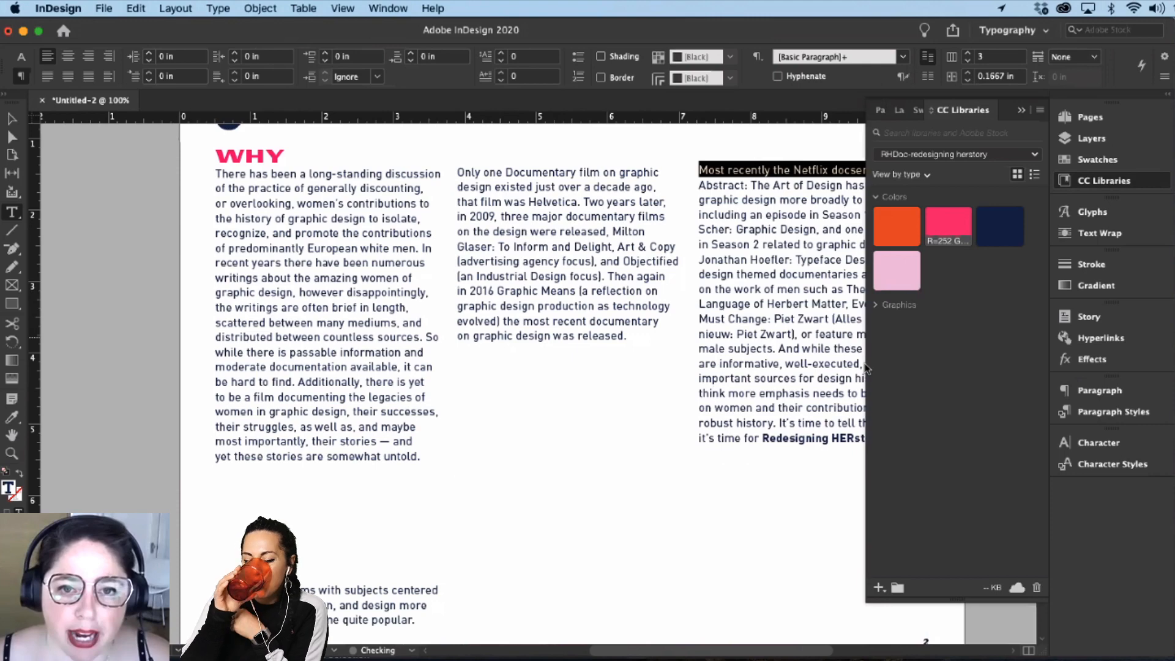
Step: Remove the extra blank lines above the "Documentary films with subjects centered" paragraph to bring it closer to the first WHY paragraph
click(293, 501)
key(Delete)
key(Delete)
key(Delete)
key(Delete)
key(Delete)
key(Delete)
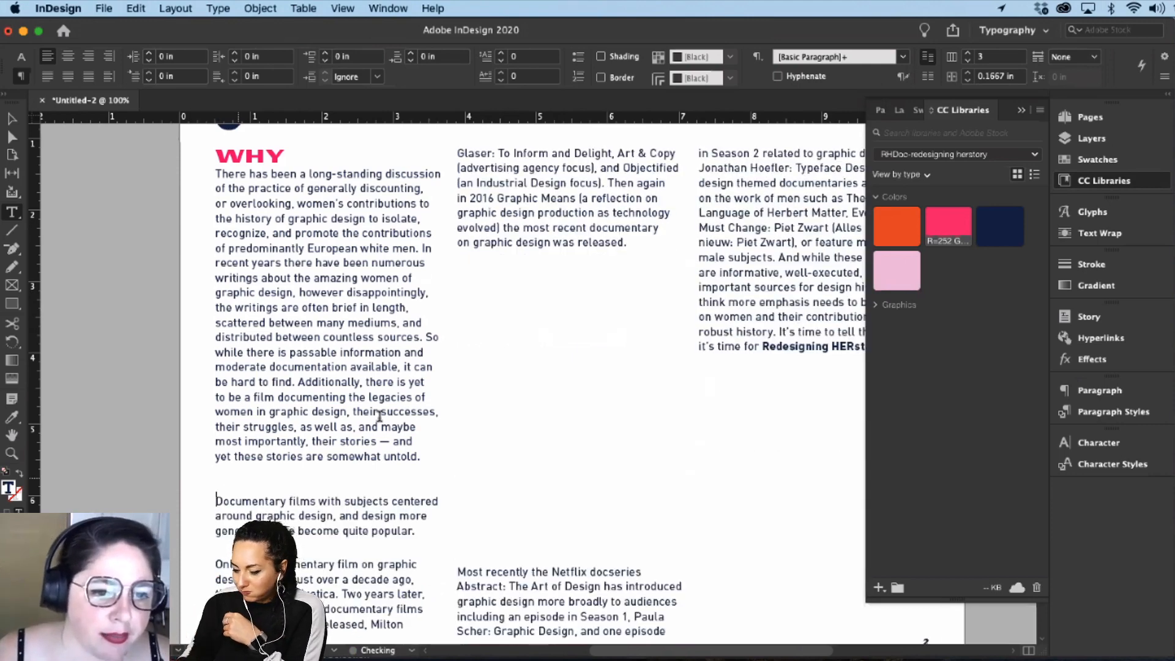
key(BackSpace)
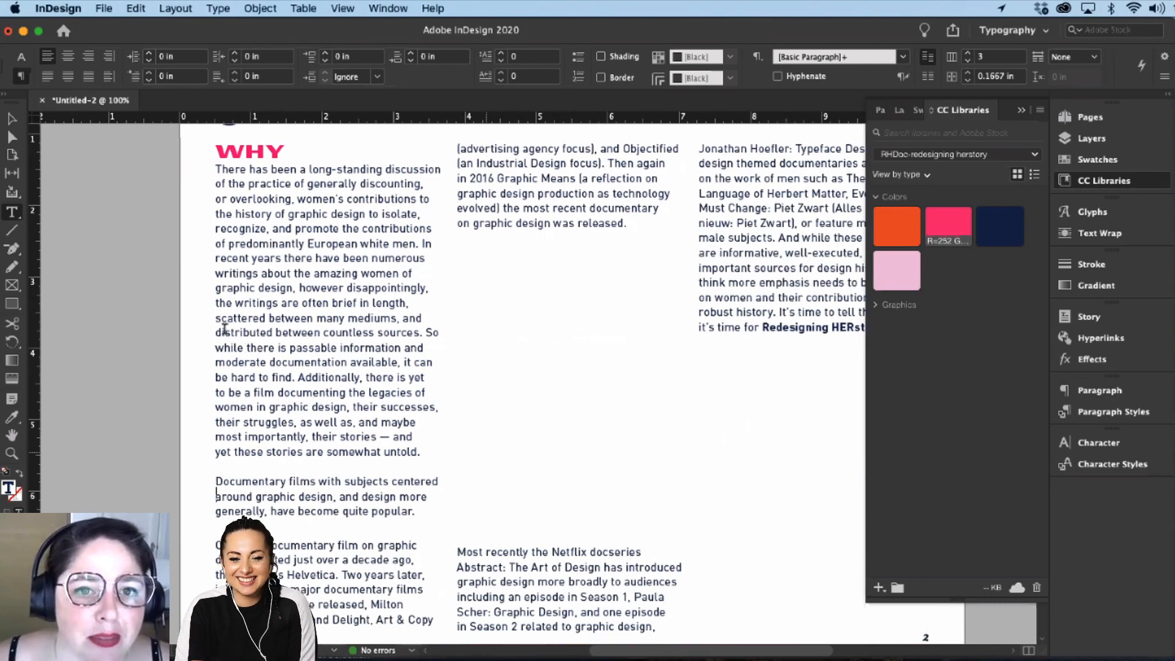
Step: Insert blank lines before the "Only one Documentary film" paragraph to push it to the top of the second column, and deselect the text frame
scroll(462, 270, down, 5)
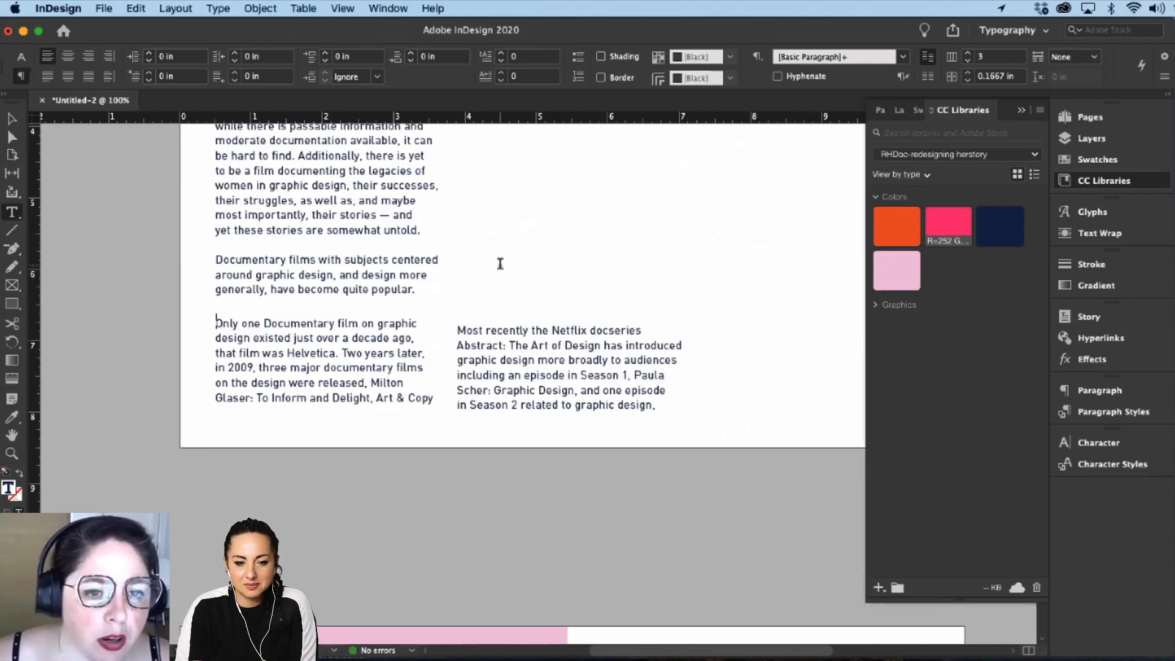
key(Return)
key(Return)
key(Return)
key(Return)
key(Return)
key(Return)
scroll(501, 264, up, 5)
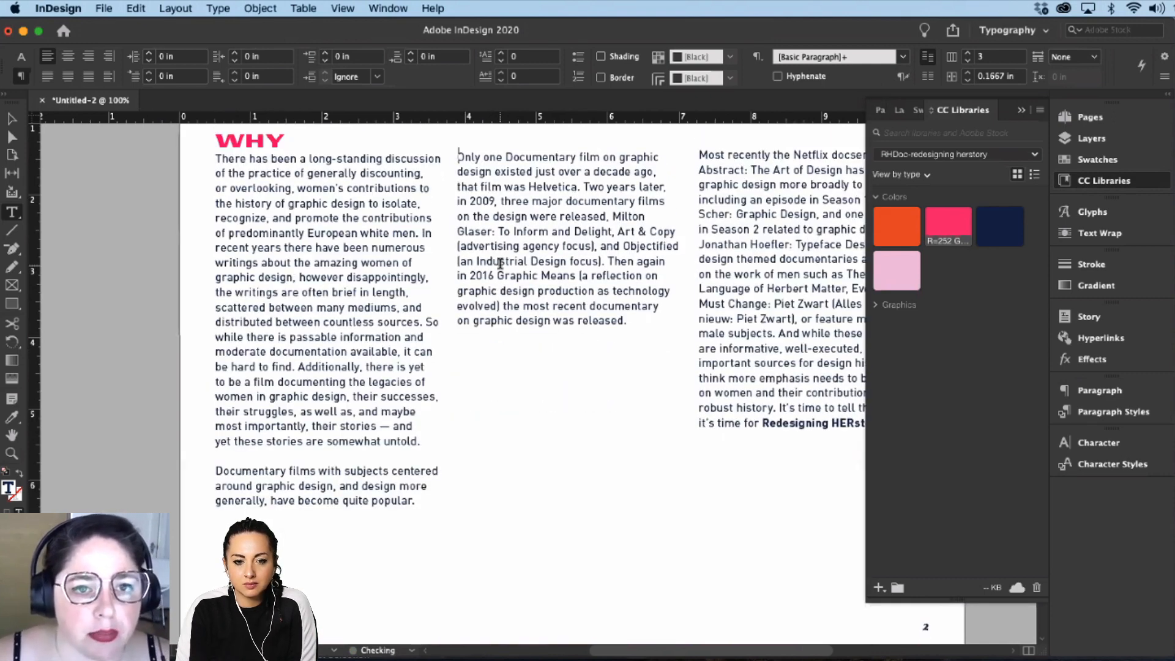
click(11, 118)
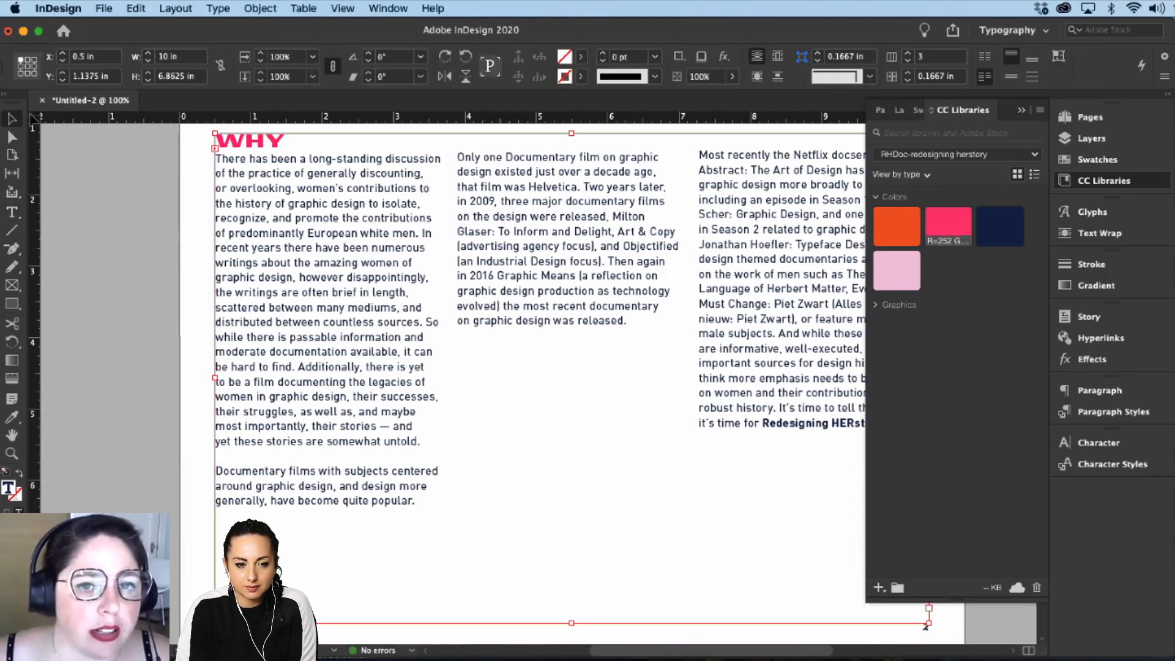
key(super+shift+a)
Step: Lock the Type layer and make the Images layer active for adding a picture frame to the WHY page
scroll(470, 398, right, 3)
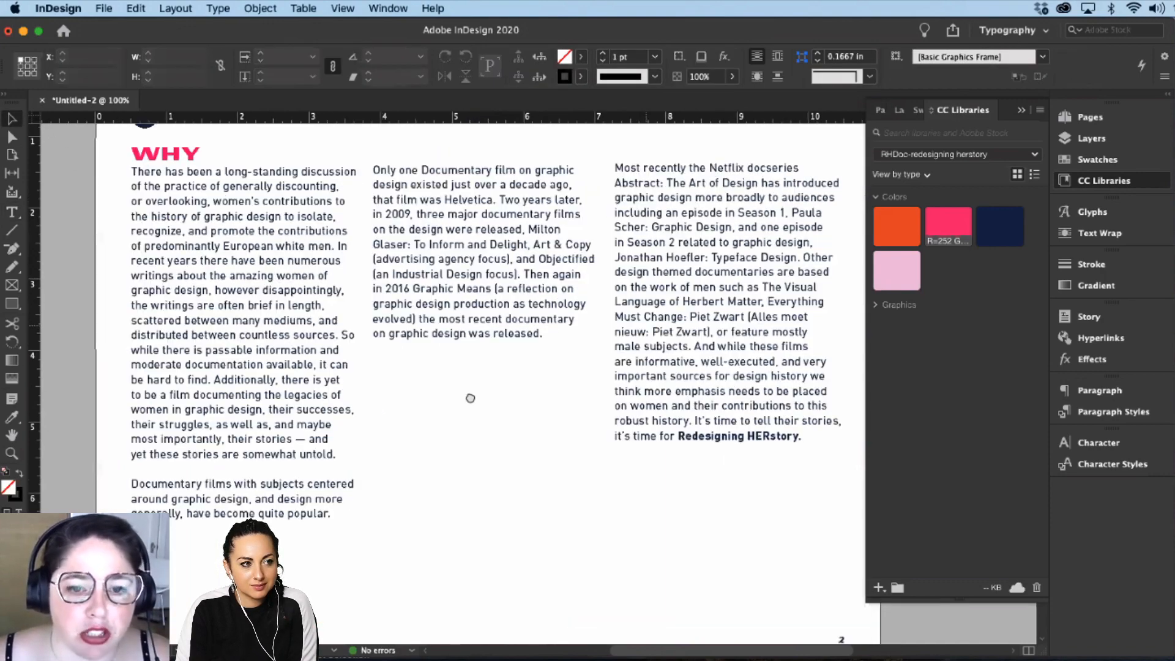
scroll(470, 398, right, 3)
scroll(551, 275, down, 3)
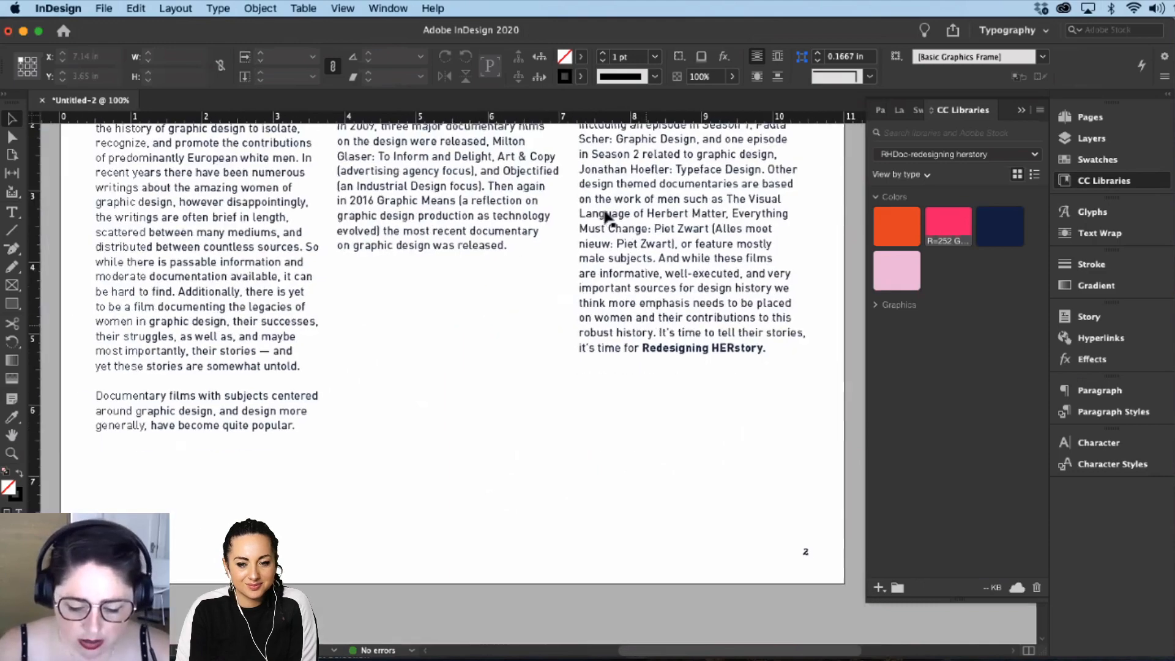
key(super+minus)
key(super+minus)
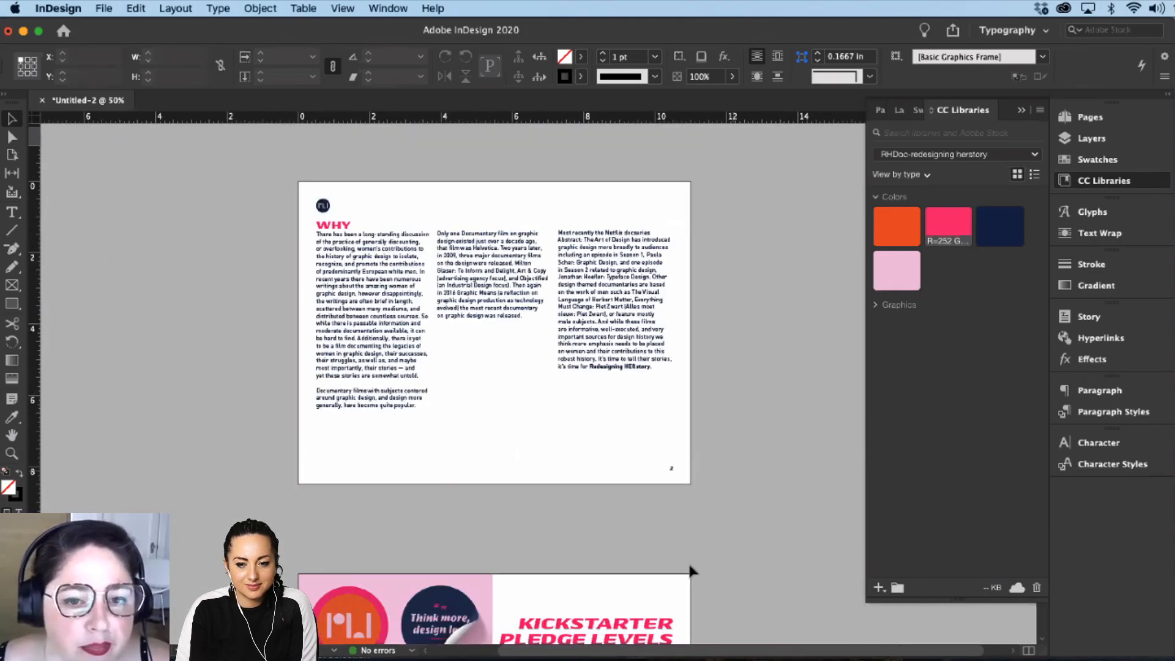
click(1095, 140)
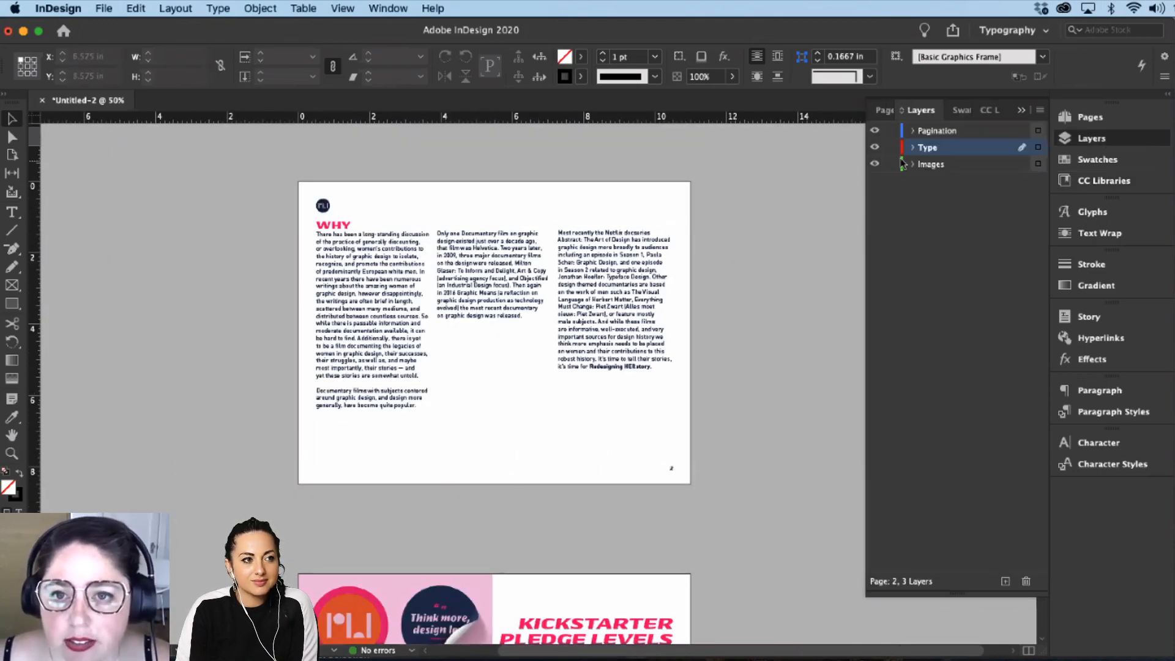
click(891, 147)
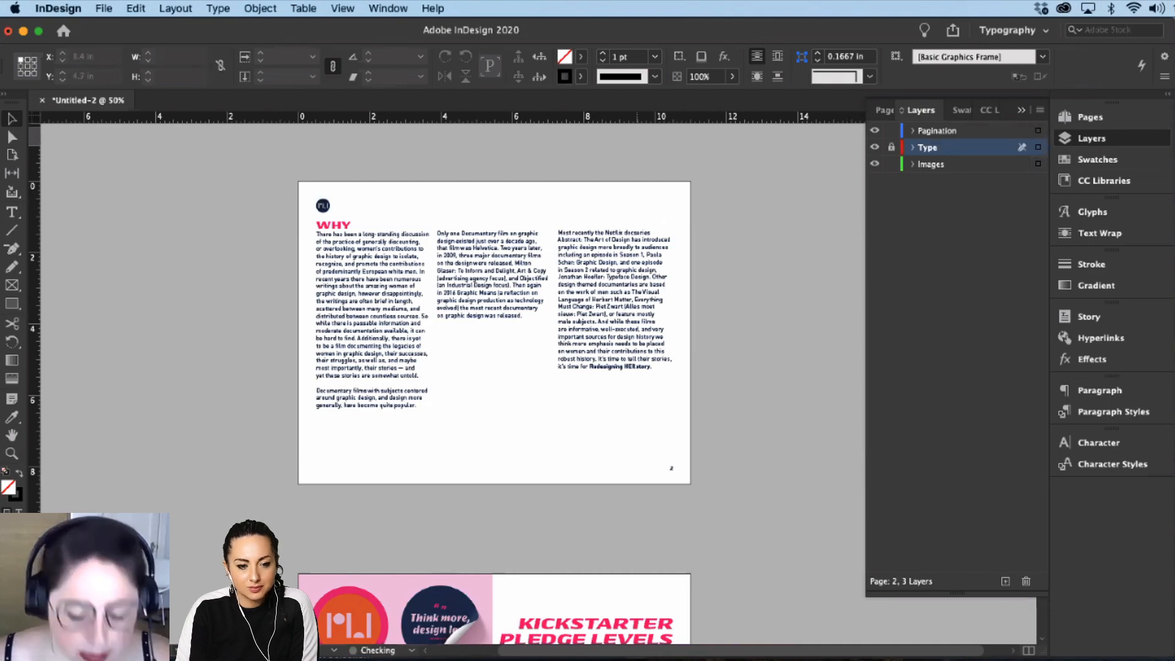
key(f)
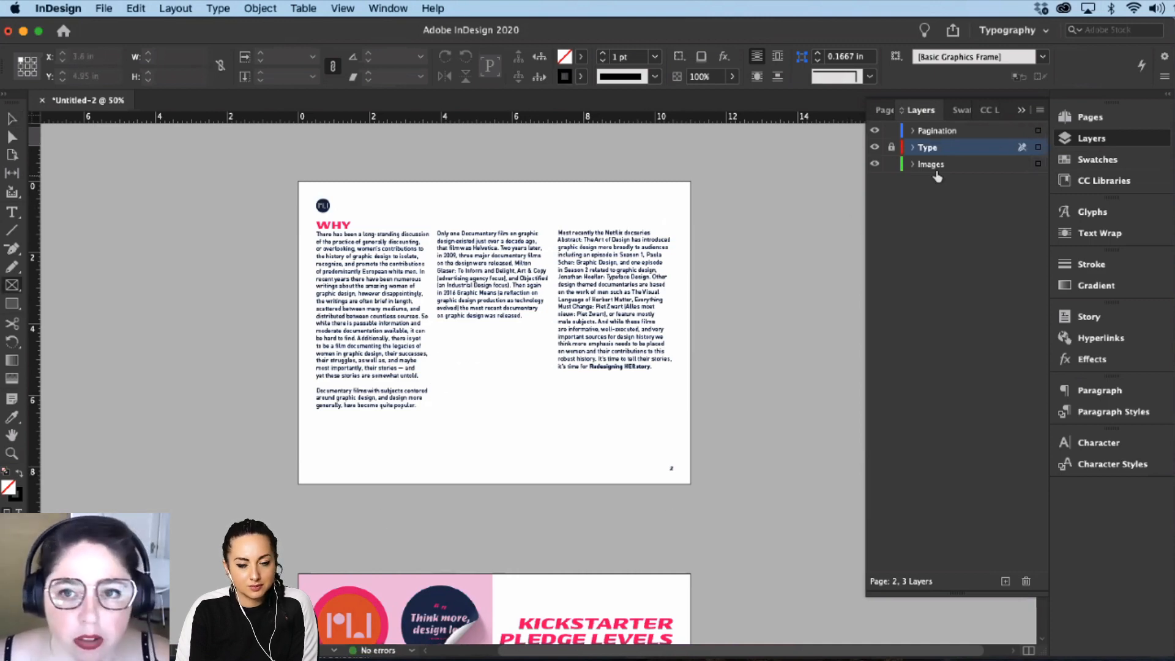
click(934, 166)
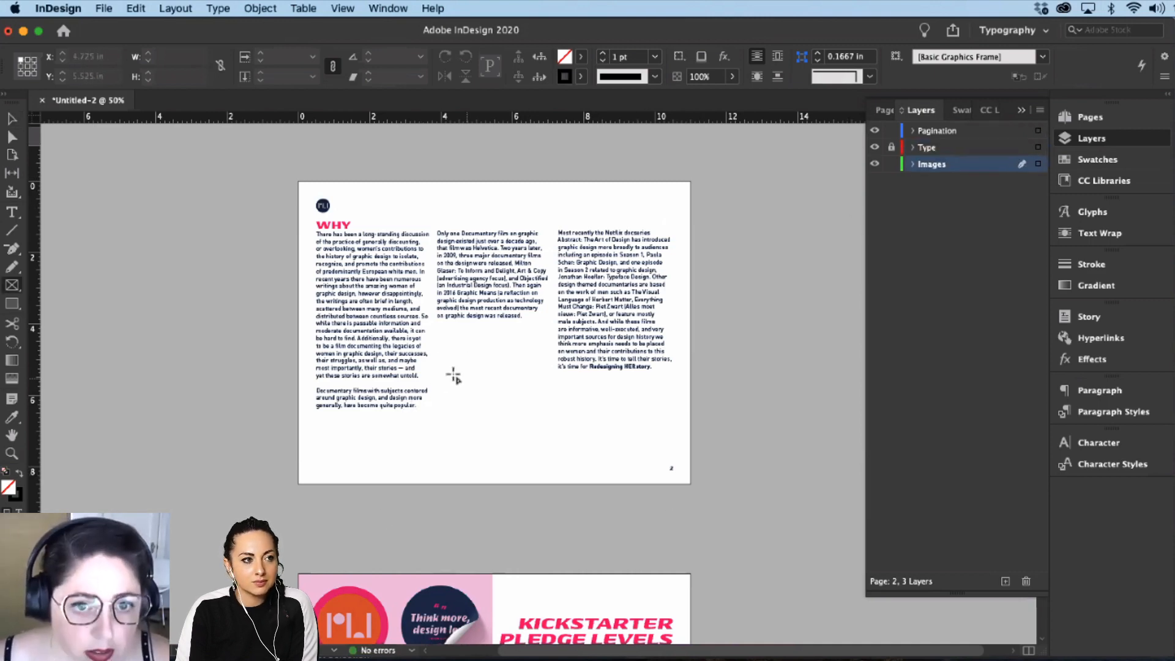
Step: Draw a picture frame about 7.1 by 3 in below the second and third columns, reaching the page's right and bottom edges
key(w)
drag(437, 366, 690, 486)
key(v)
key(b)
key(v)
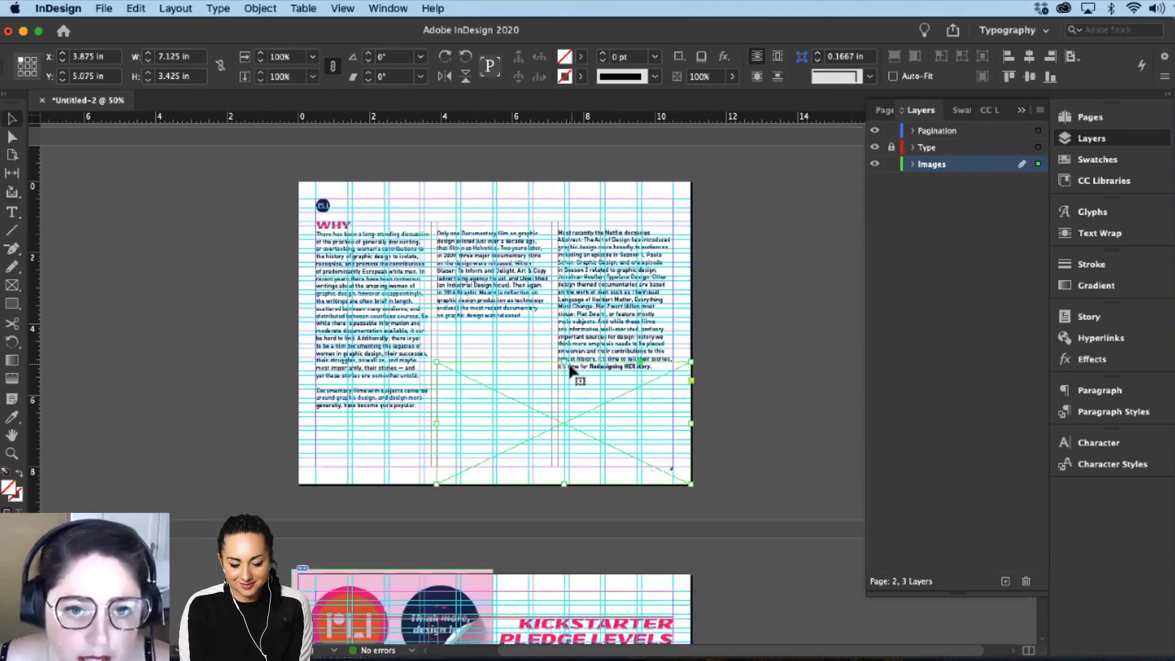
drag(566, 361, 566, 375)
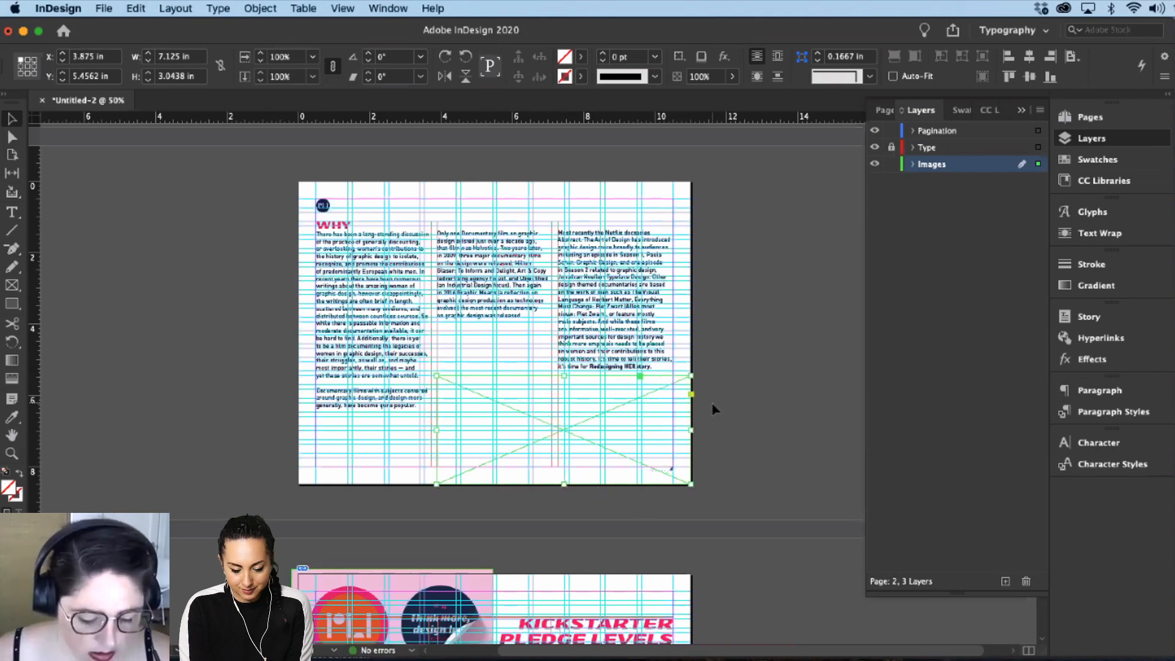
key(w)
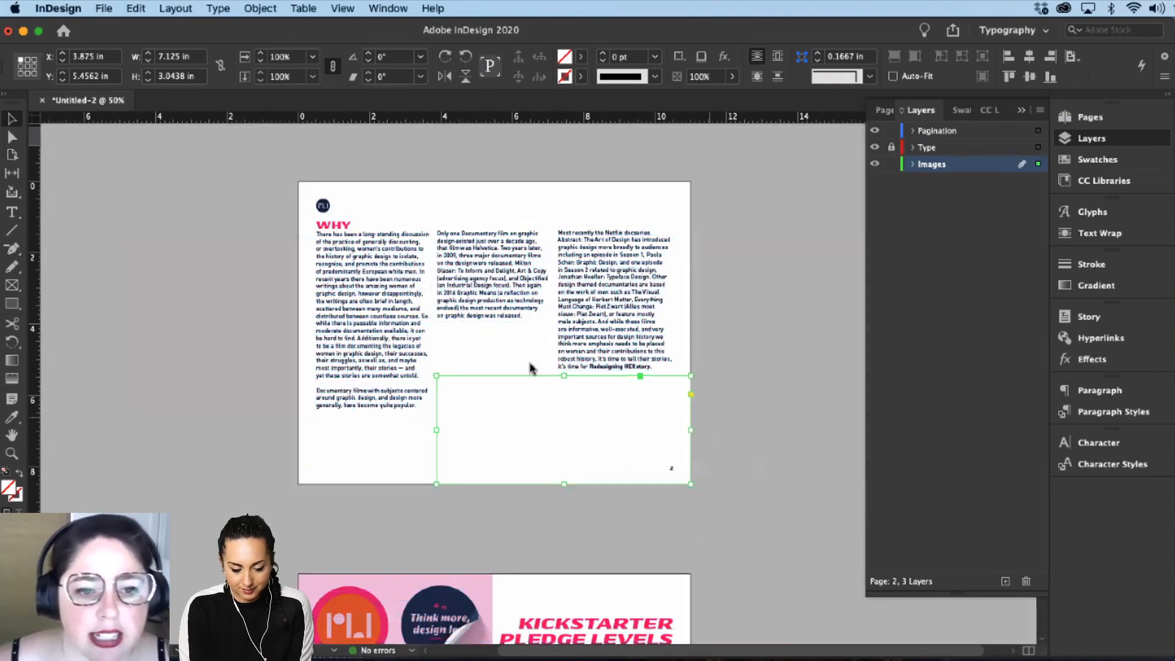
Step: Start placing an image in the frame and open the Photos folder under Working Files, _Assets
key(super+d)
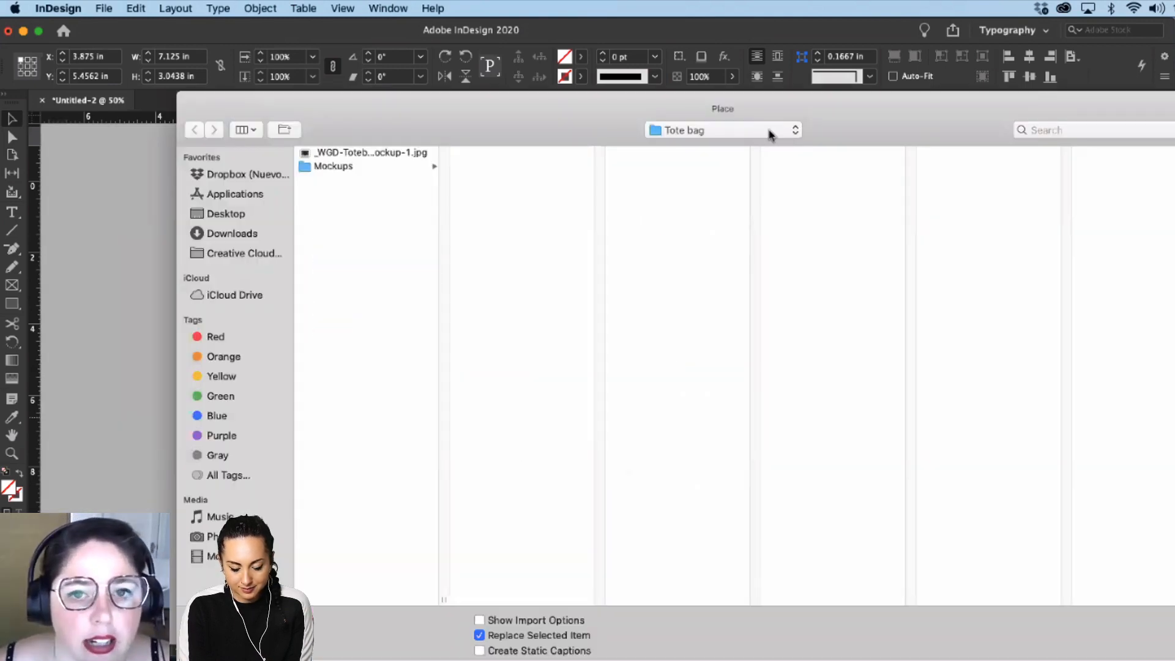
click(770, 130)
click(745, 146)
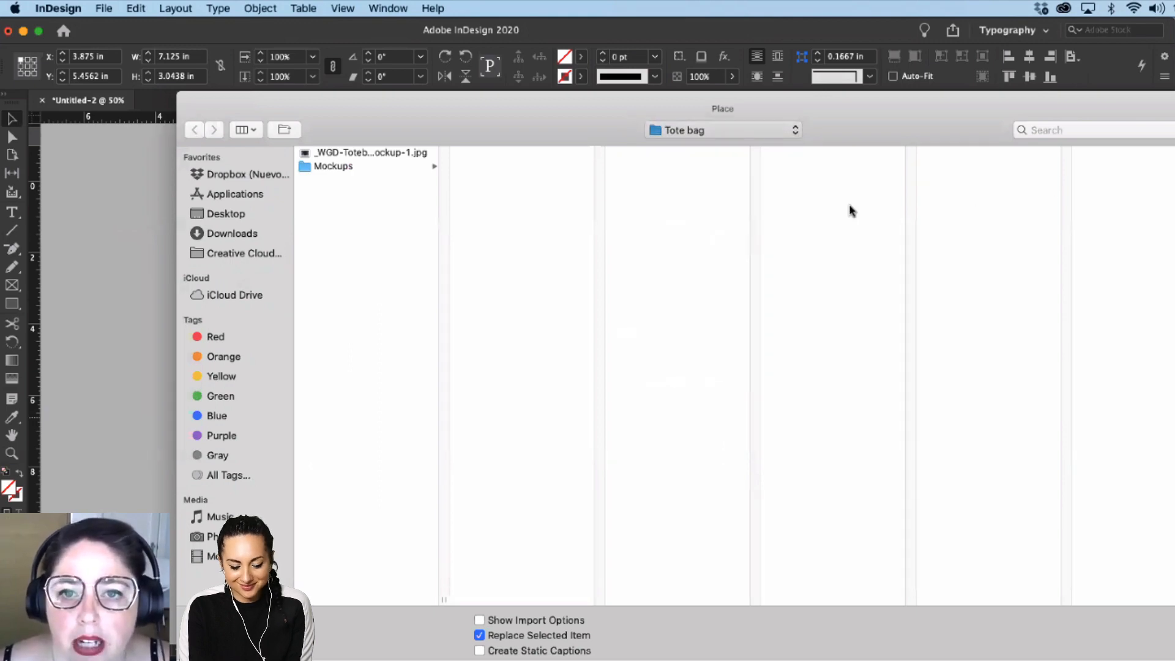
click(789, 167)
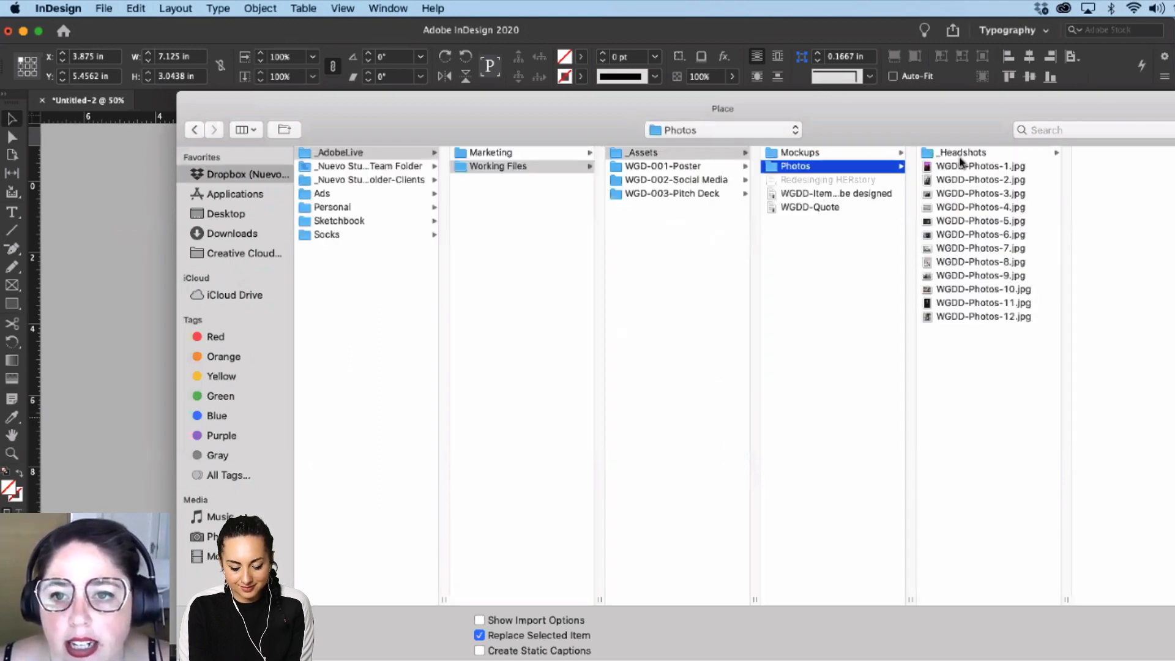
Step: Preview the WGDD photos and place WGDD-Photos-9.jpg in the frame, leaving the photo deselected
click(950, 170)
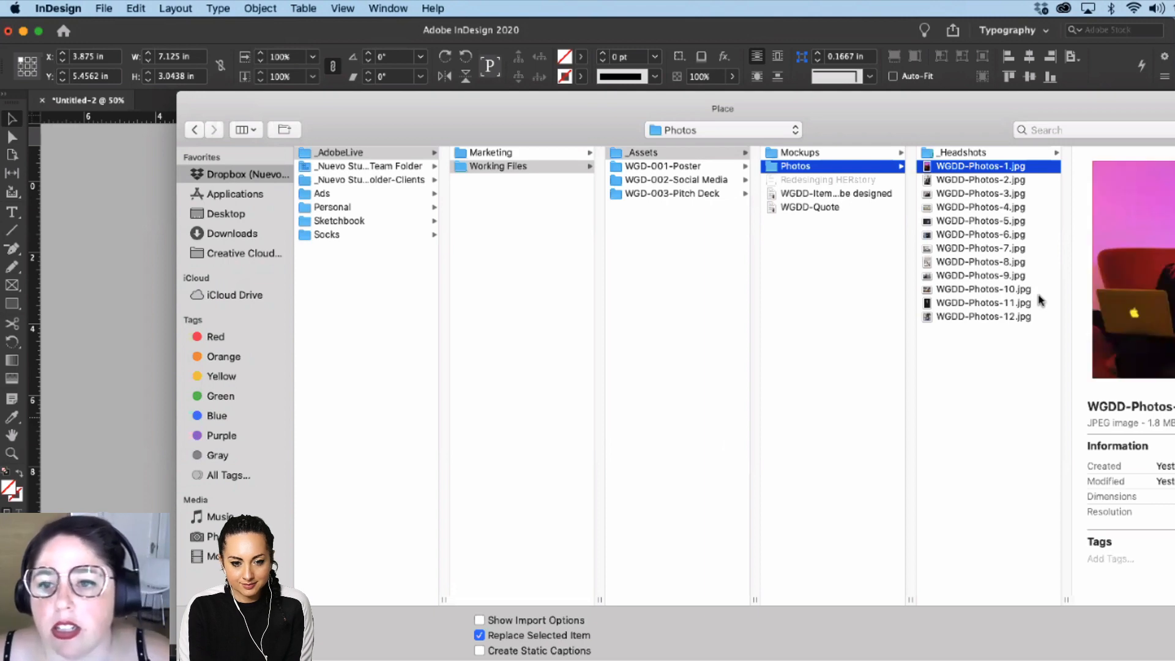
key(Down)
key(Down)
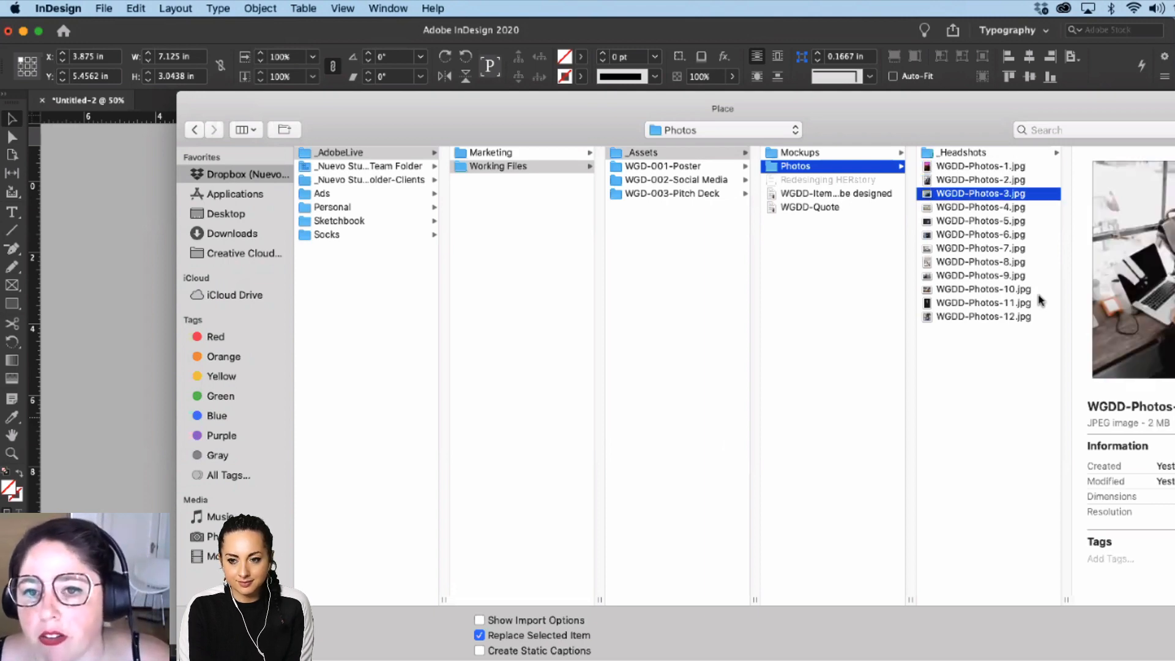
key(Down)
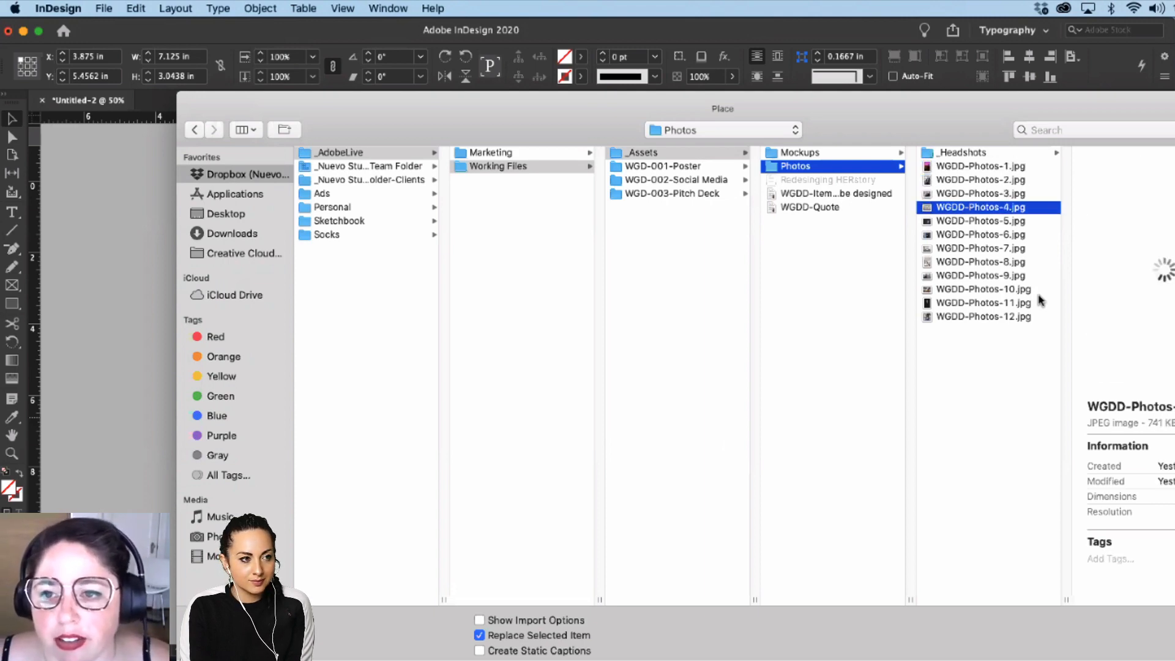
key(Down)
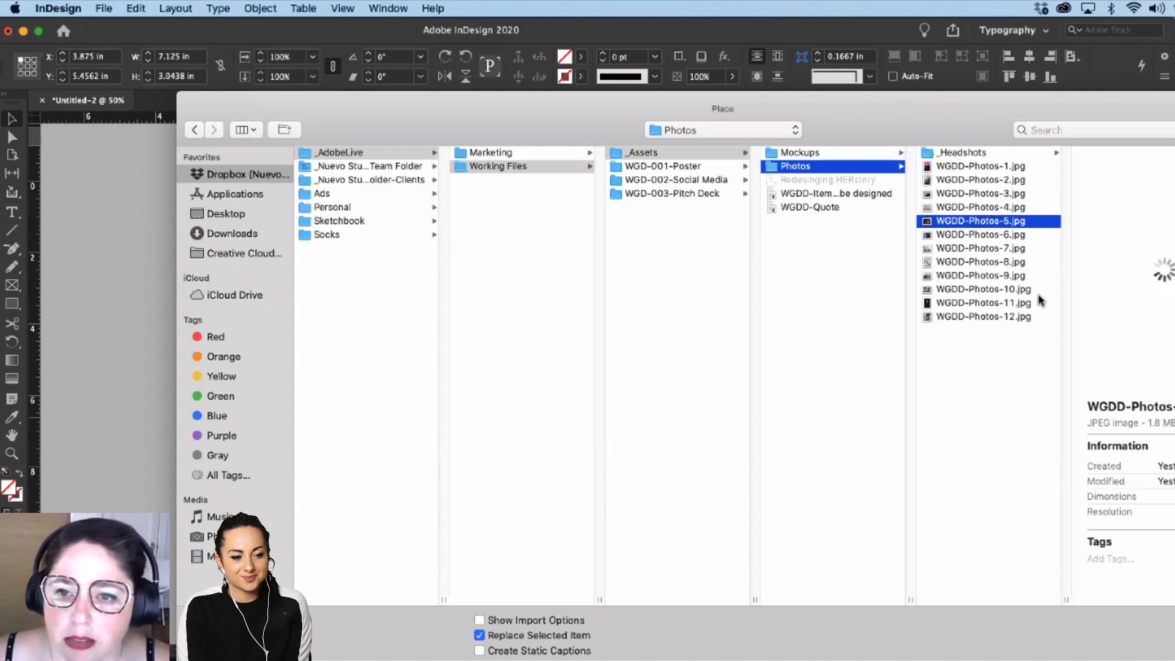
key(Down)
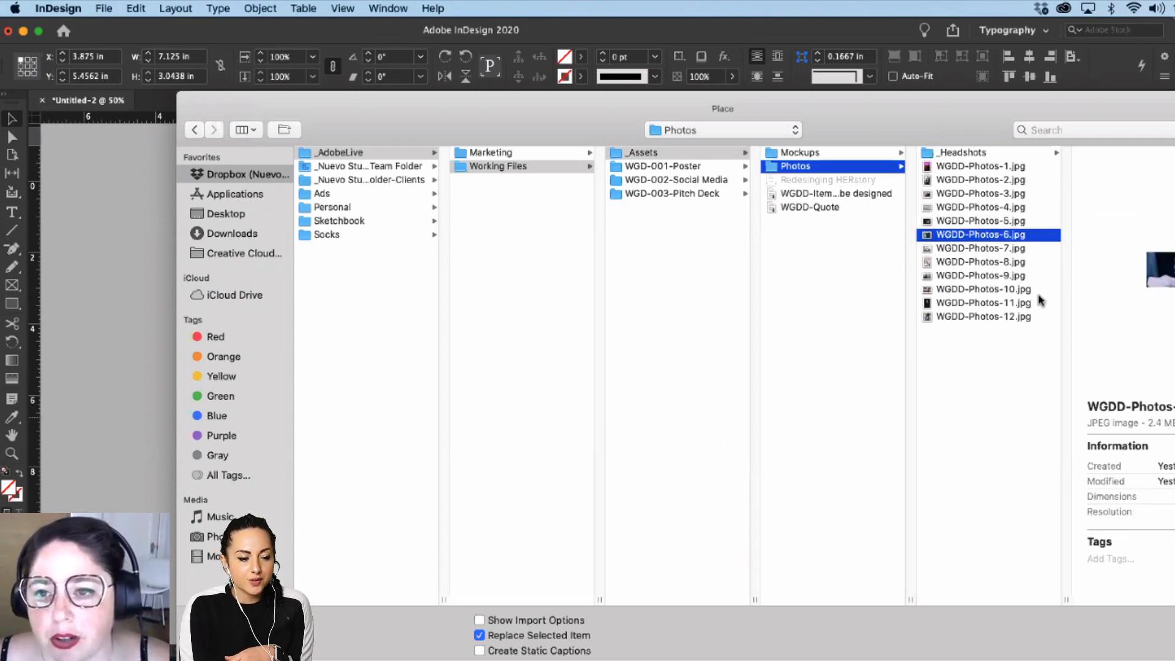
key(Down)
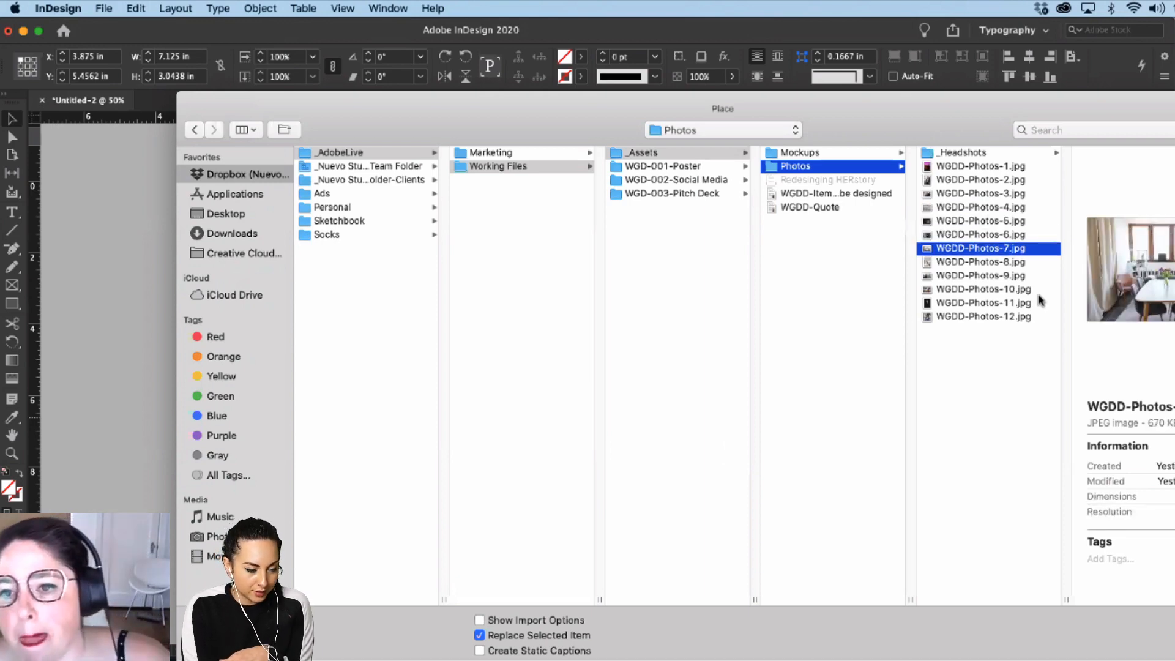
key(Down)
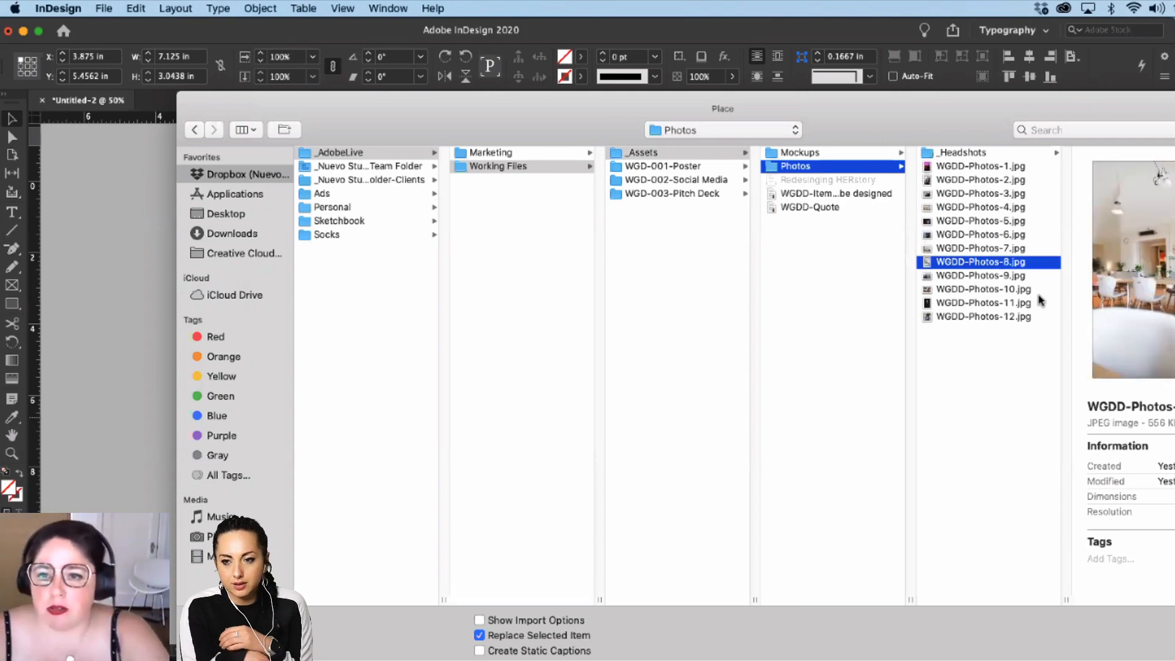
key(Down)
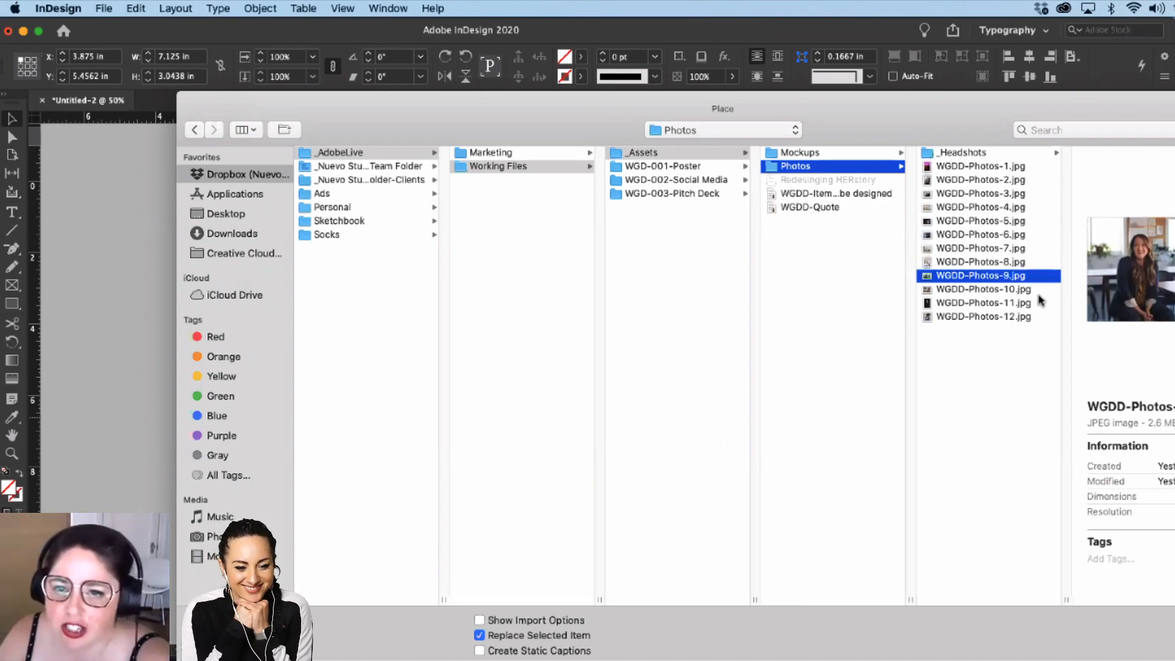
key(Return)
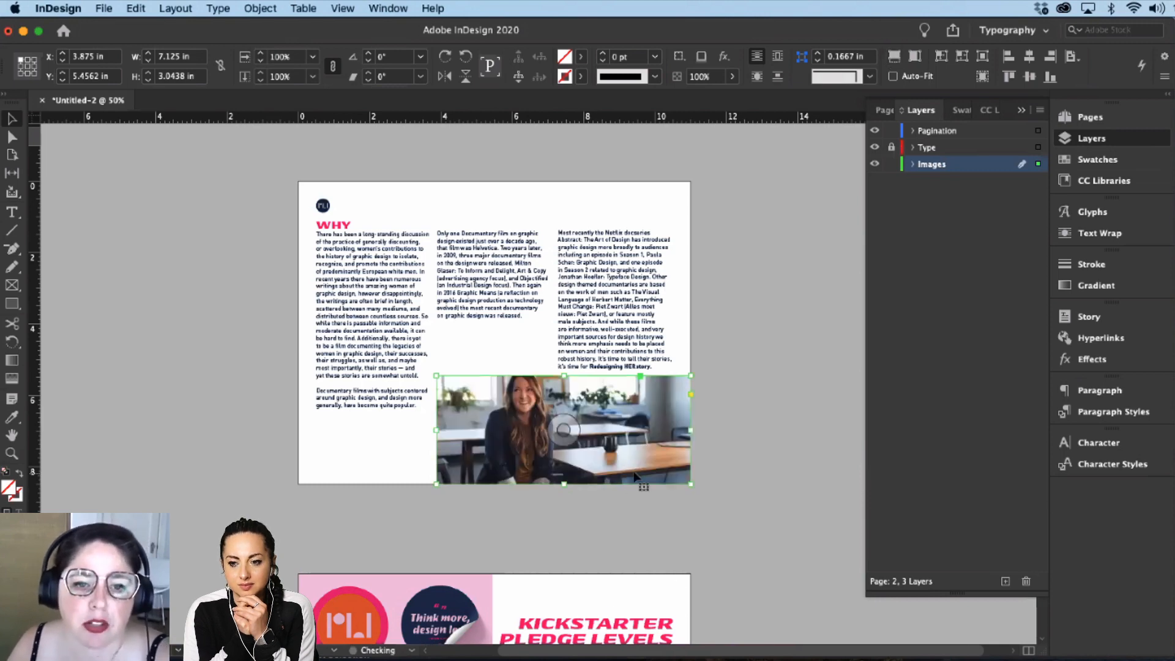
click(767, 517)
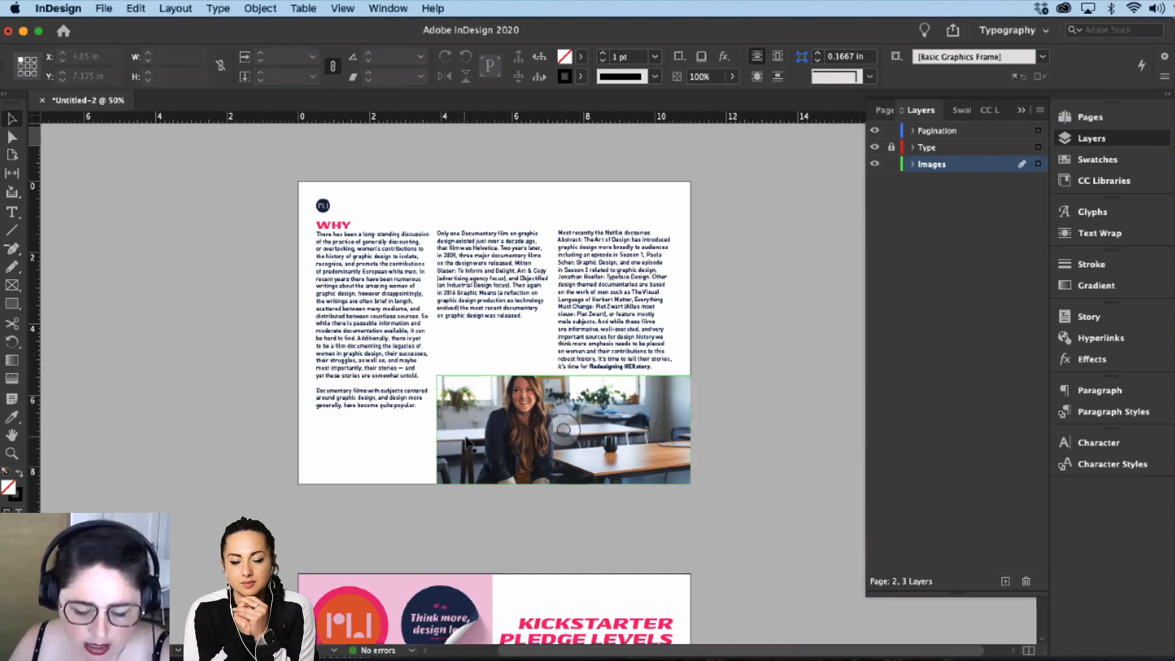
Step: Draw a rectangle about 7.2 by 3 in over the photo and align its upper edge with the picture's upper edge
key(m)
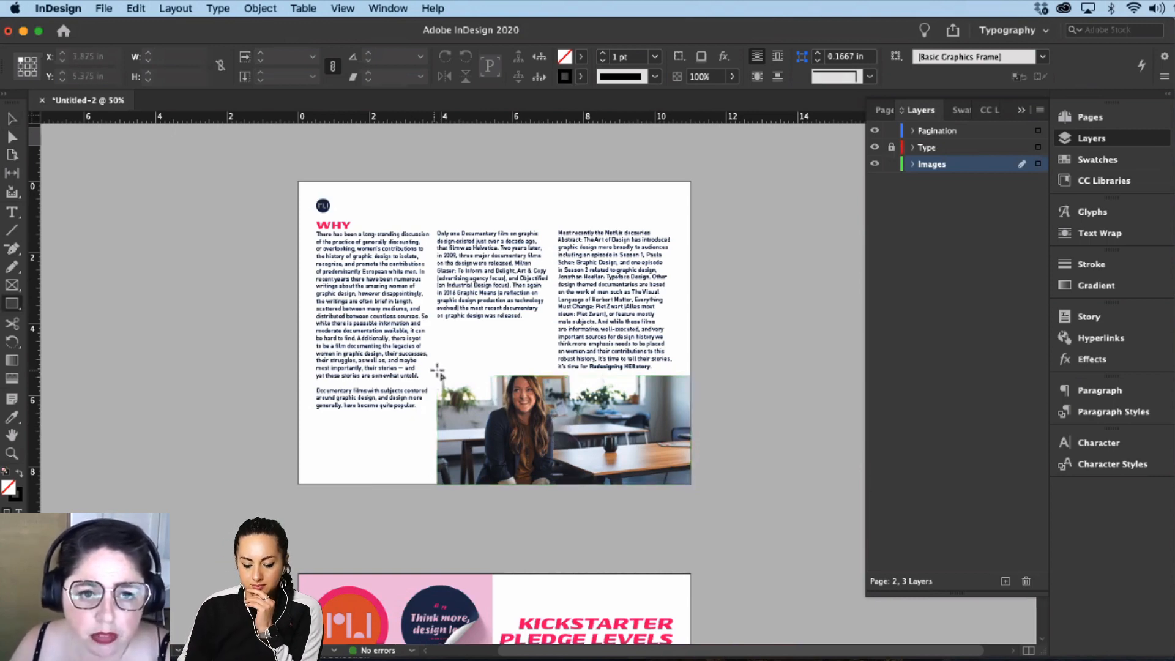
drag(436, 373, 694, 484)
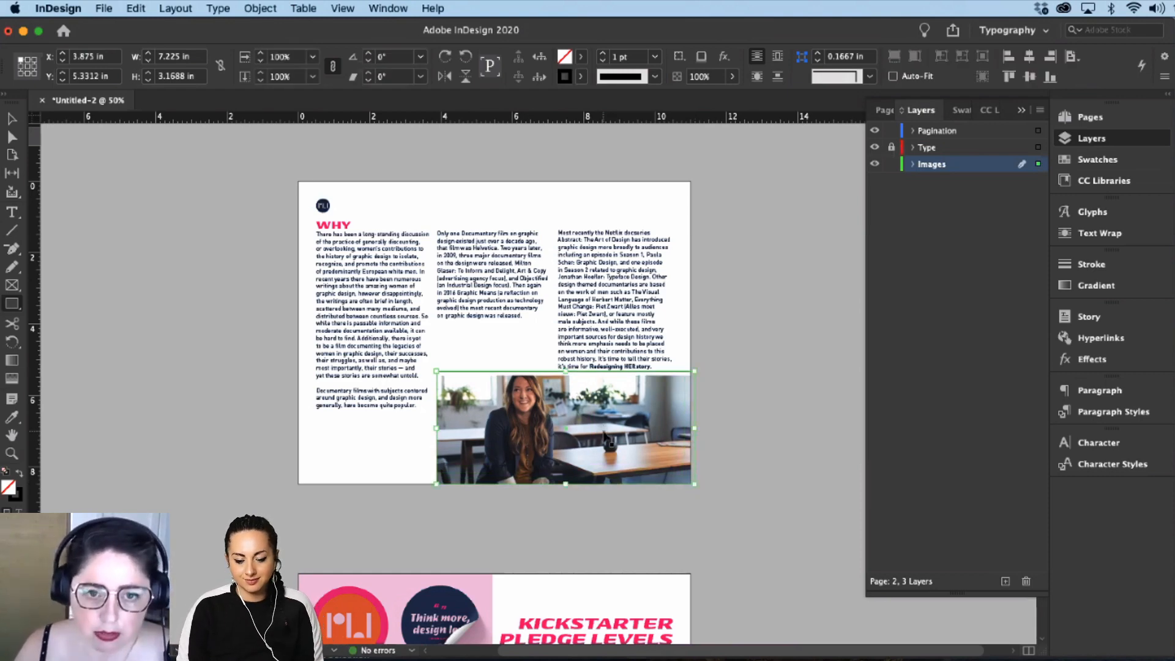
key(super+equal)
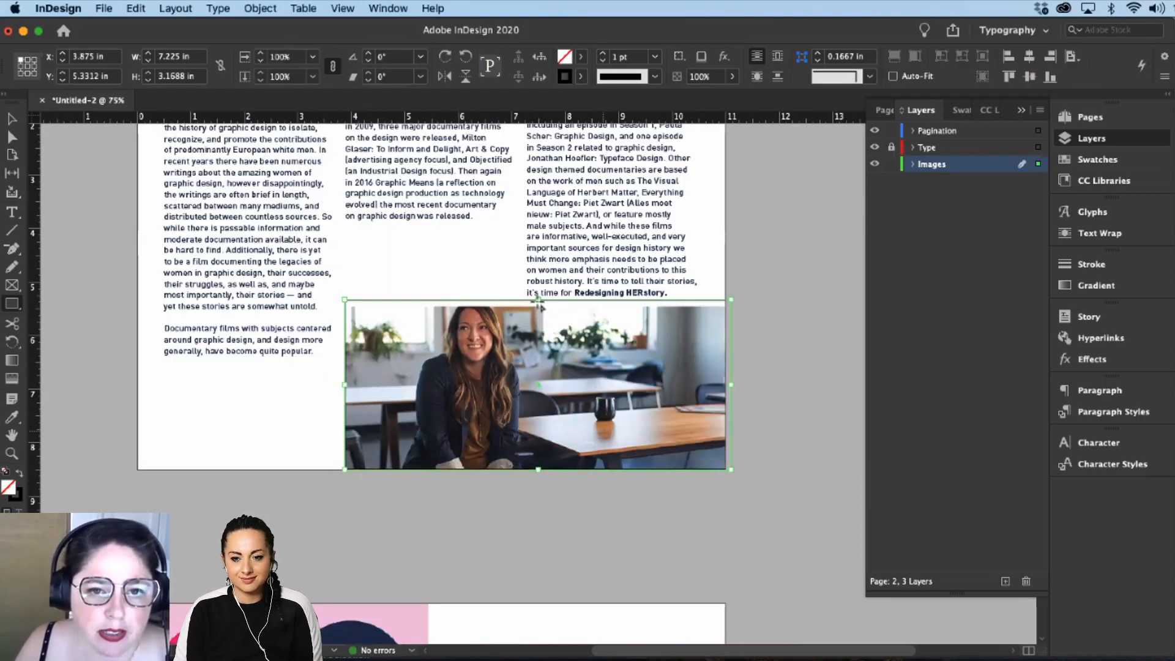
key(super+equal)
key(v)
drag(539, 271, 539, 280)
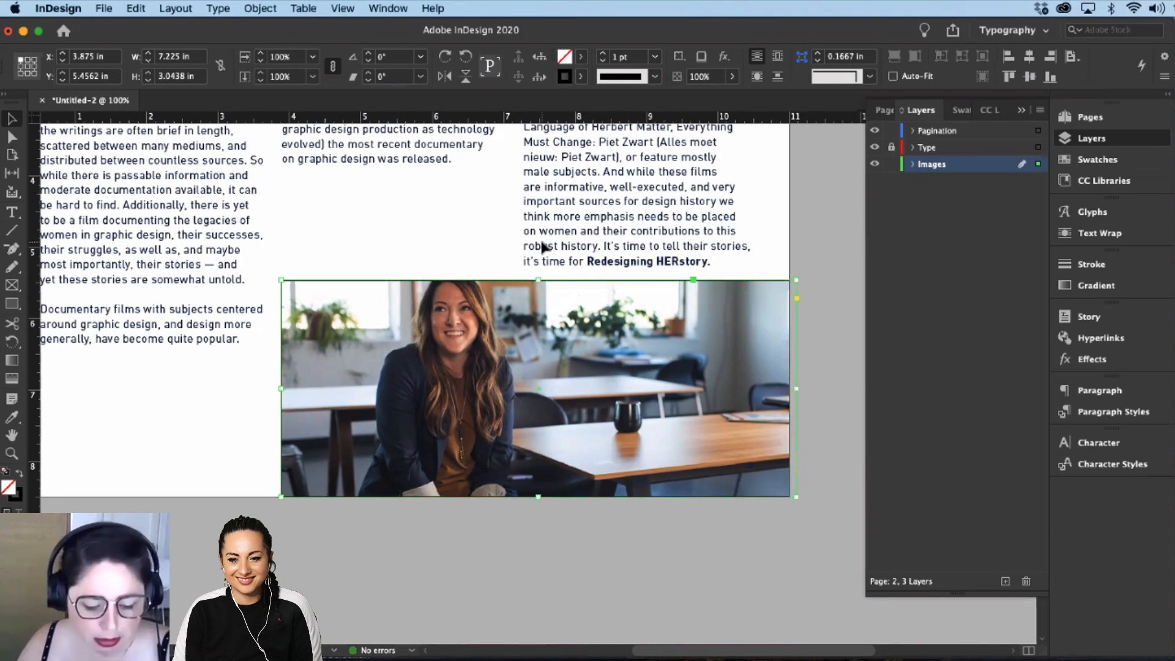
Step: Swap the rectangle's stroke to a black fill and set its blending mode to Saturation to turn the photo black and white
key(shift+x)
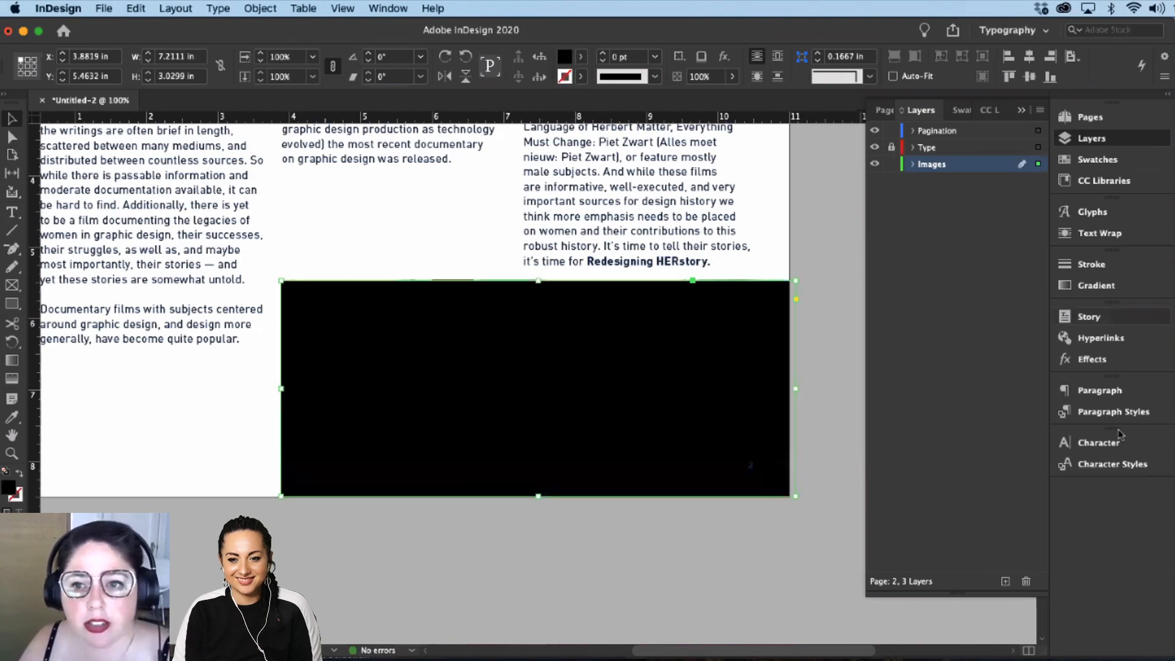
click(1093, 359)
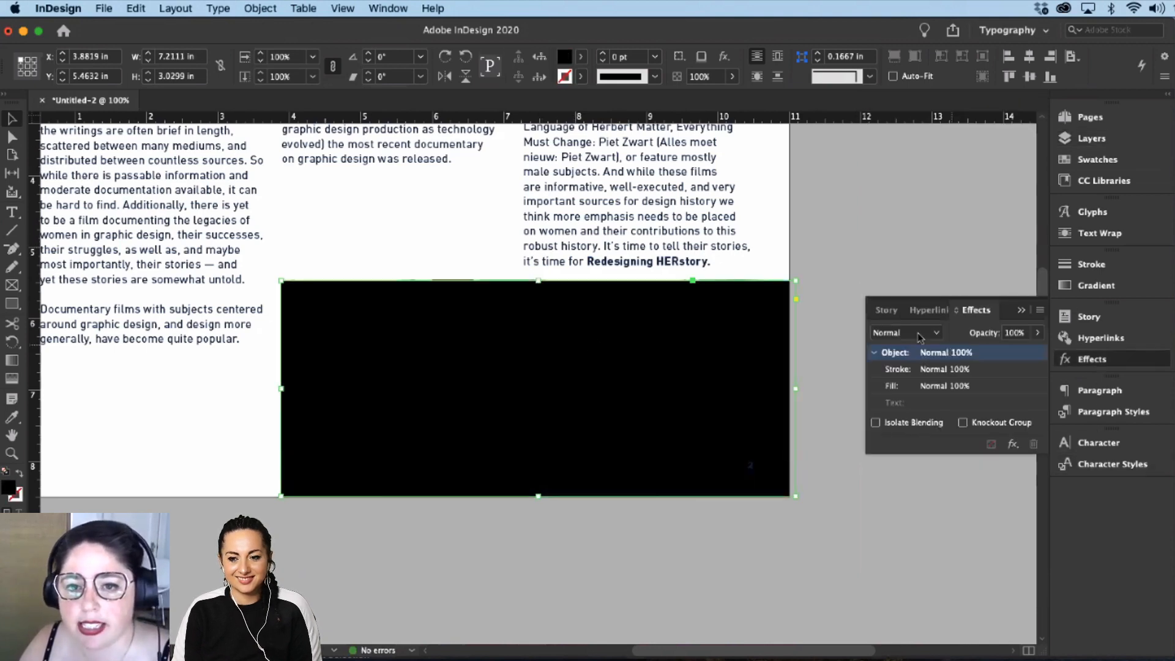
click(920, 335)
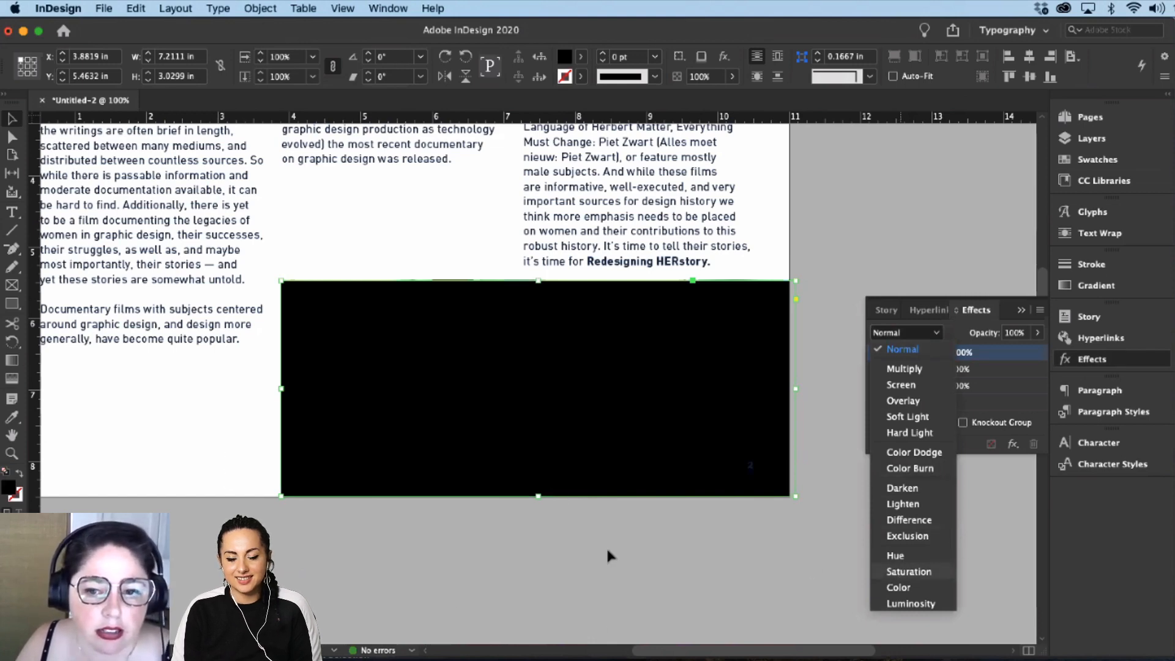
key(Return)
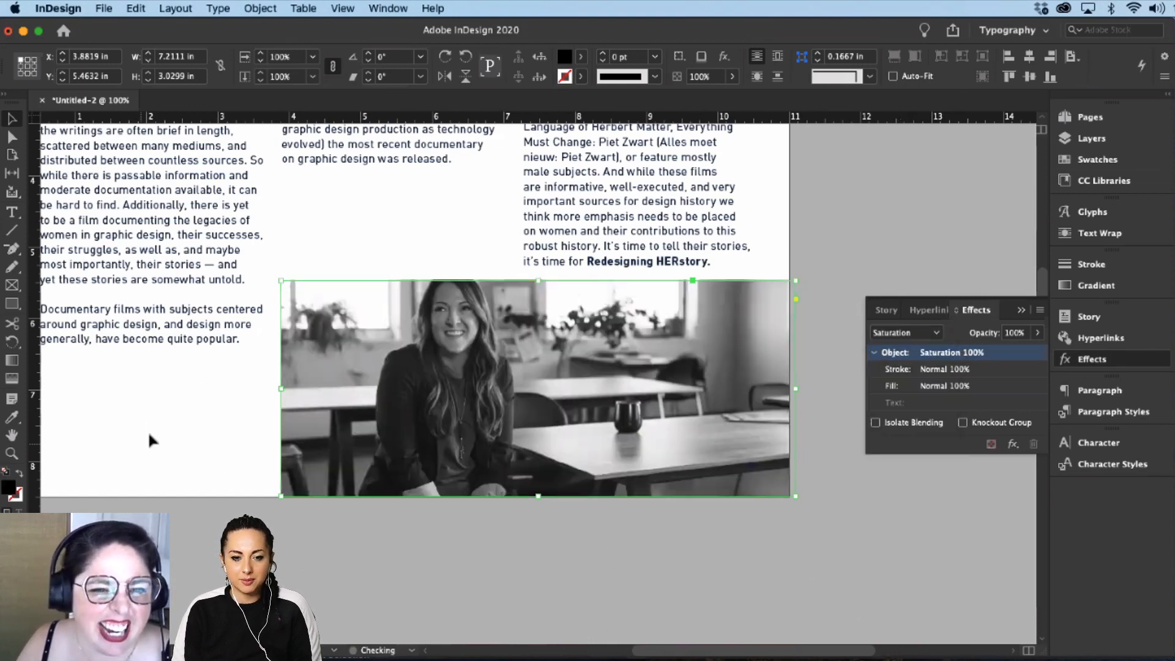
click(162, 462)
Step: Draw a rectangle about 7.2 by 3 in over the black-and-white photo and fill it with the library's orange
key(m)
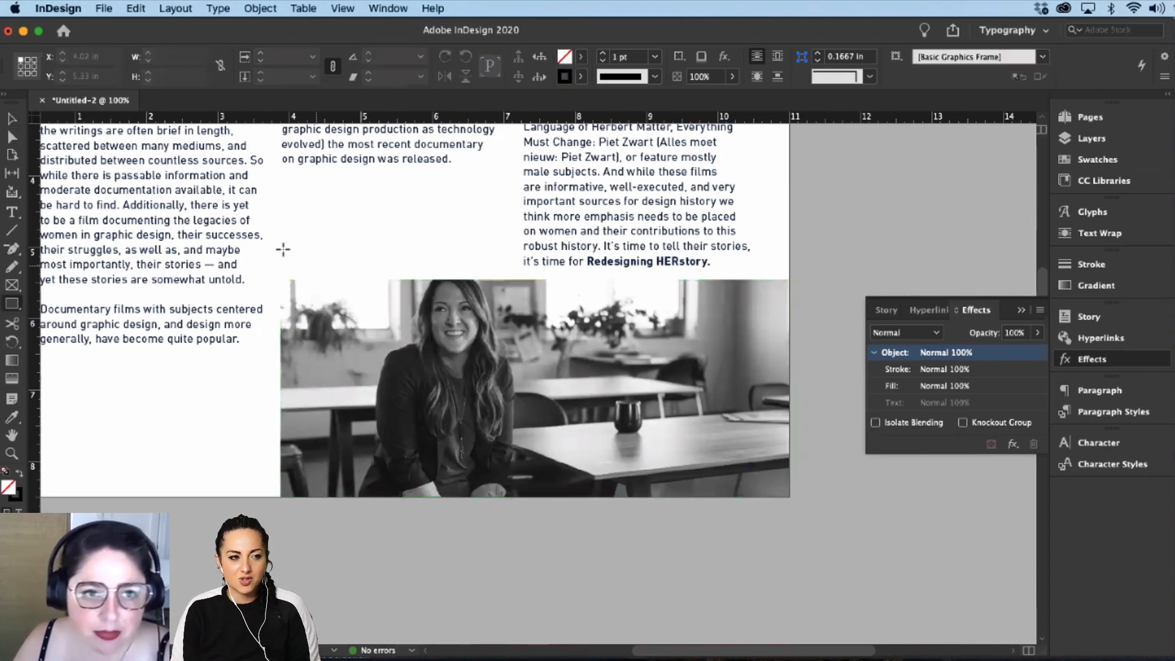
drag(282, 280, 793, 497)
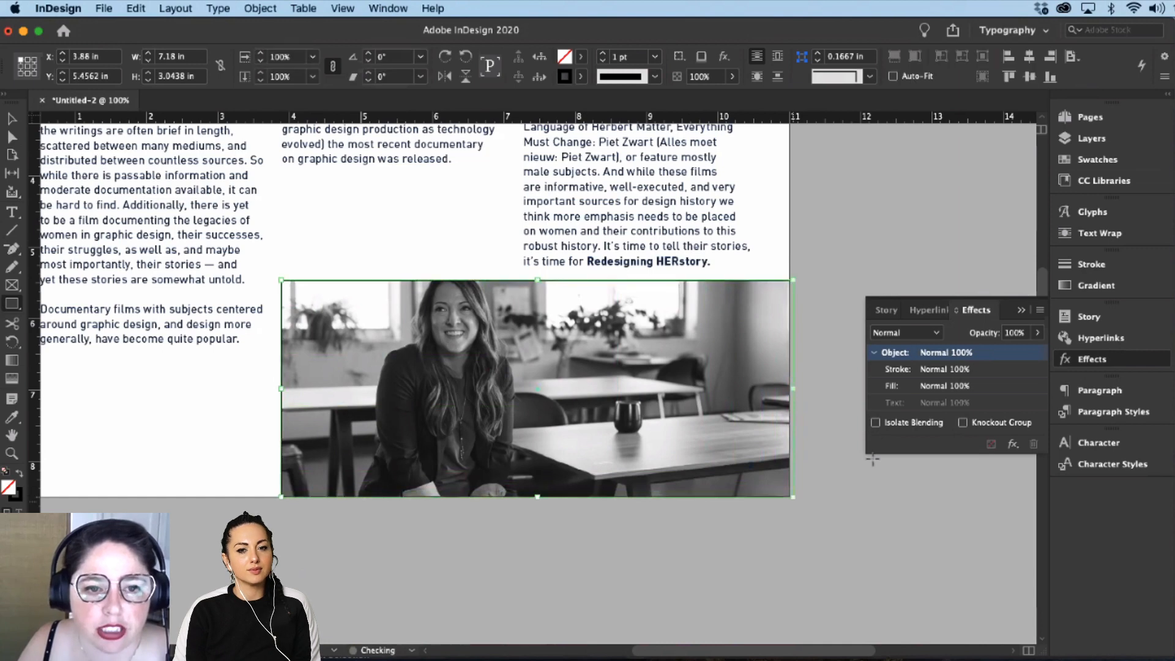
key(shift+x)
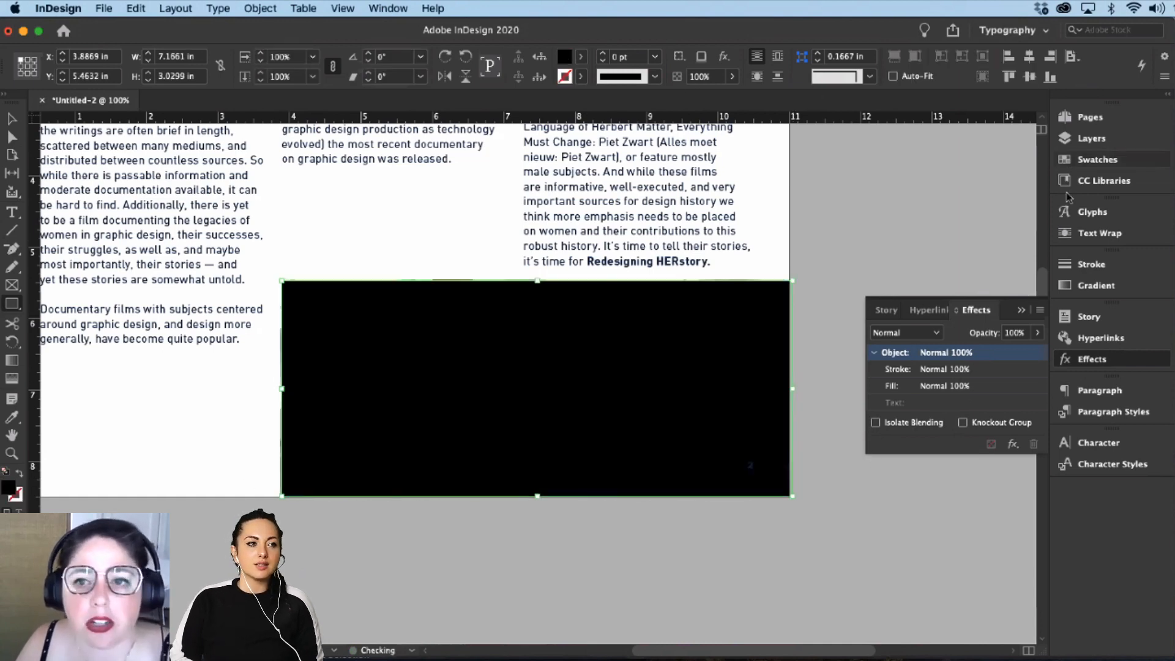
click(1103, 180)
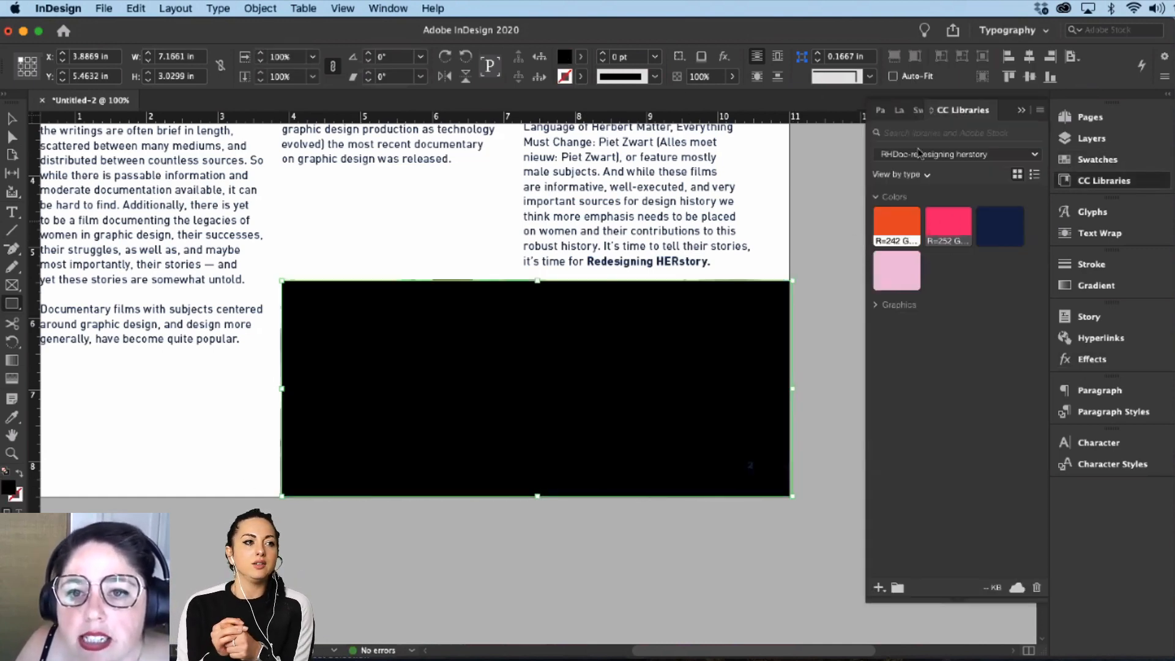
click(890, 227)
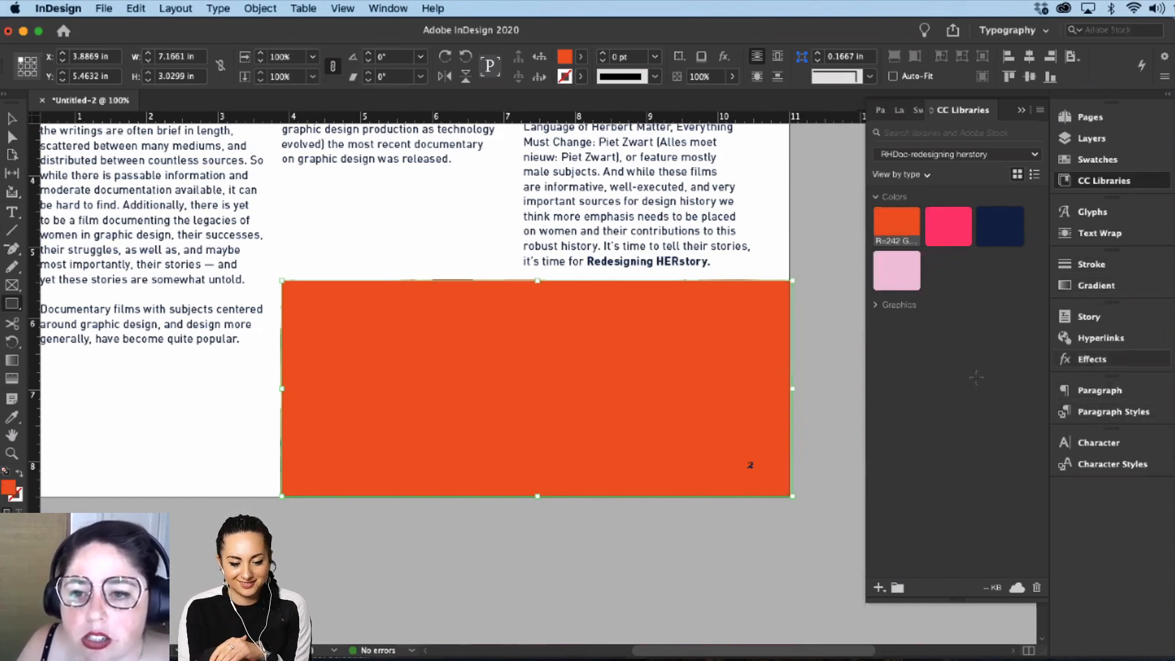
Step: Set the orange rectangle's blending mode to Multiply so it tints the photo beneath
click(1092, 360)
click(904, 333)
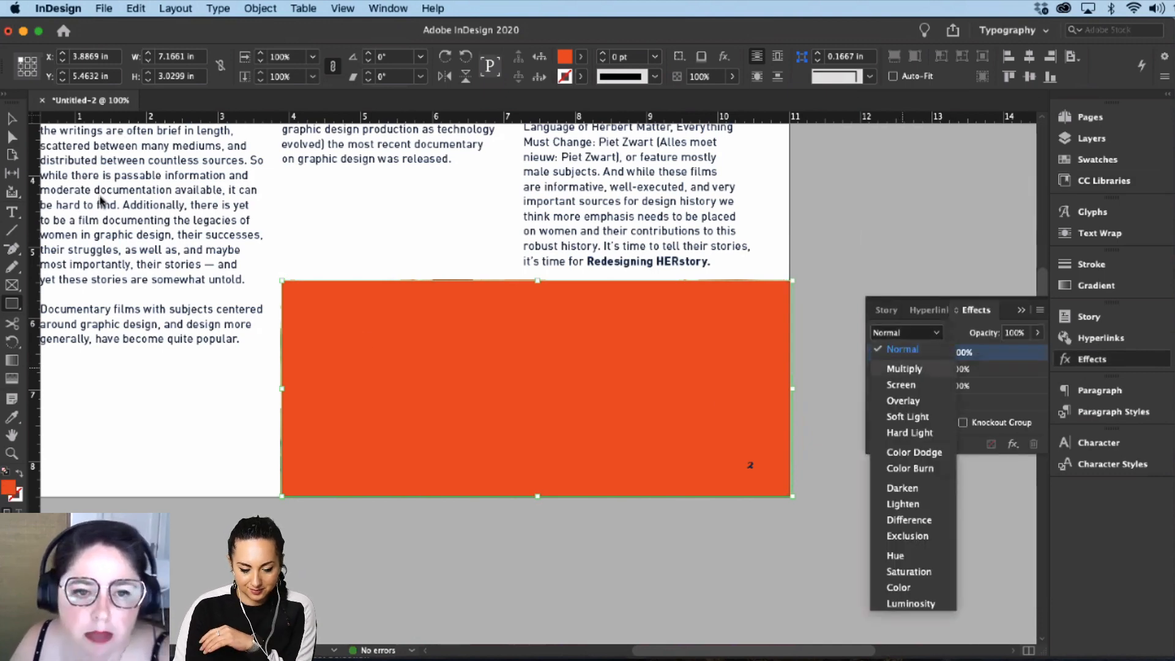
click(905, 368)
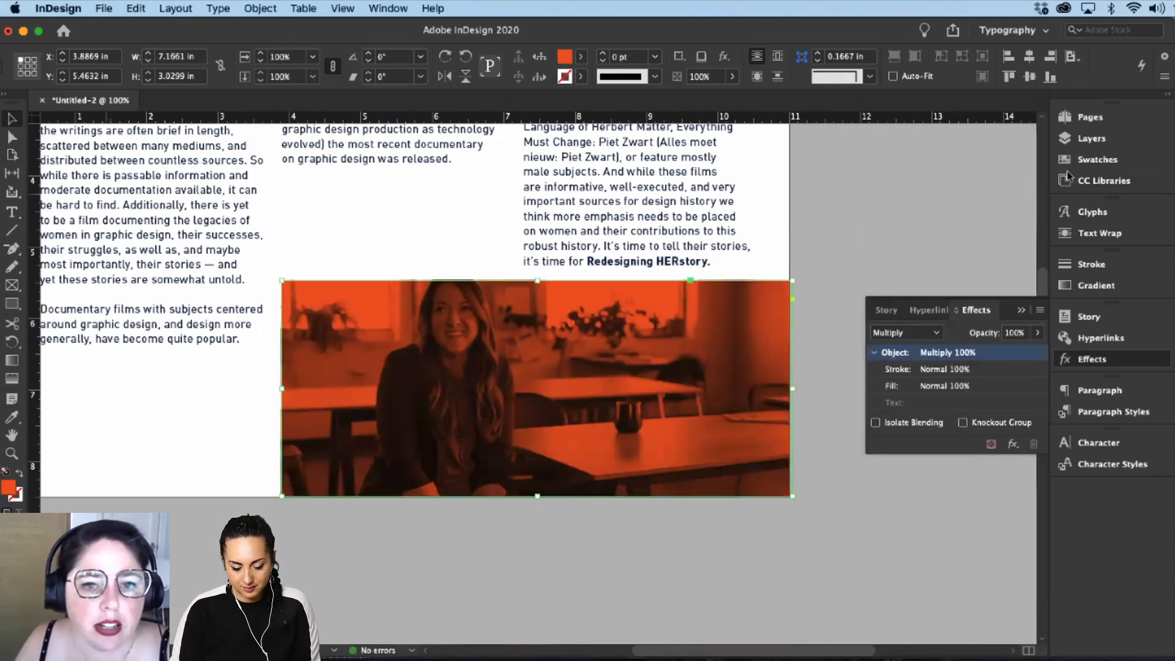
Step: Go to page 3, the Kickstarter pledge levels page, and apply A-Master to it
click(1092, 117)
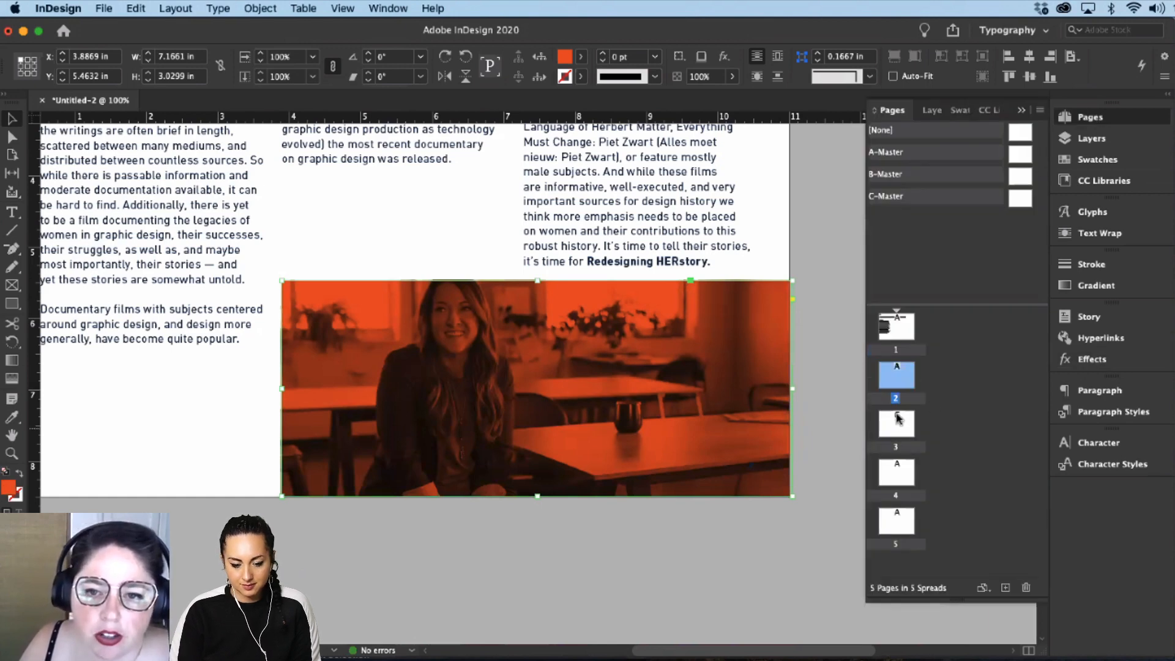
double_click(897, 423)
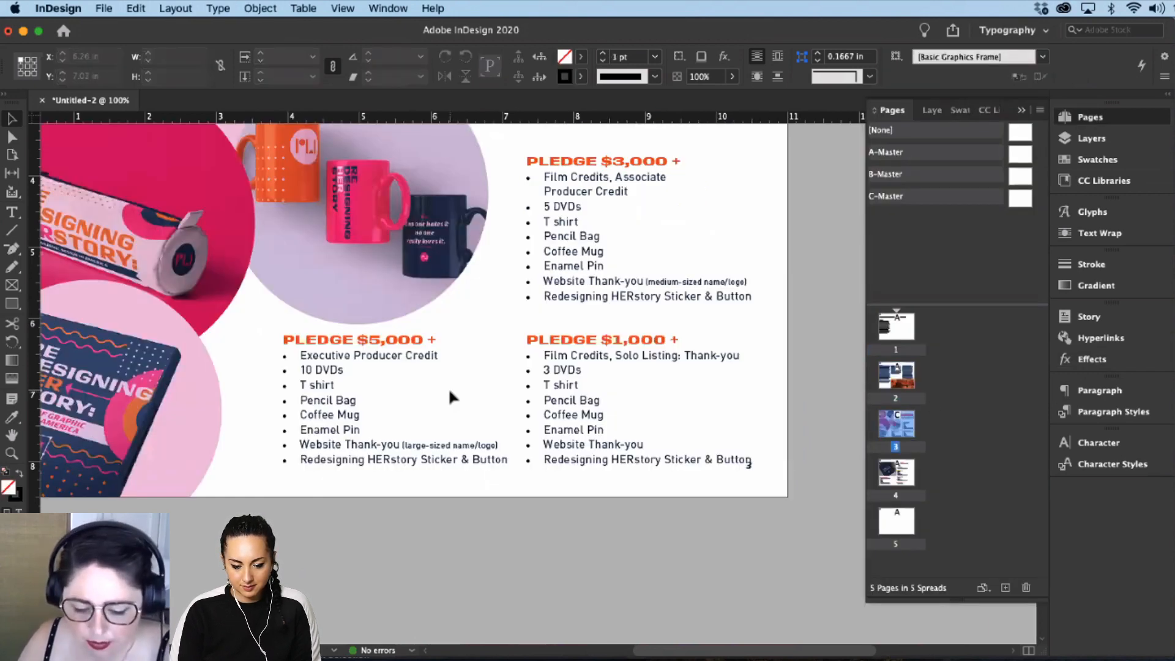
key(super+minus)
key(super+minus)
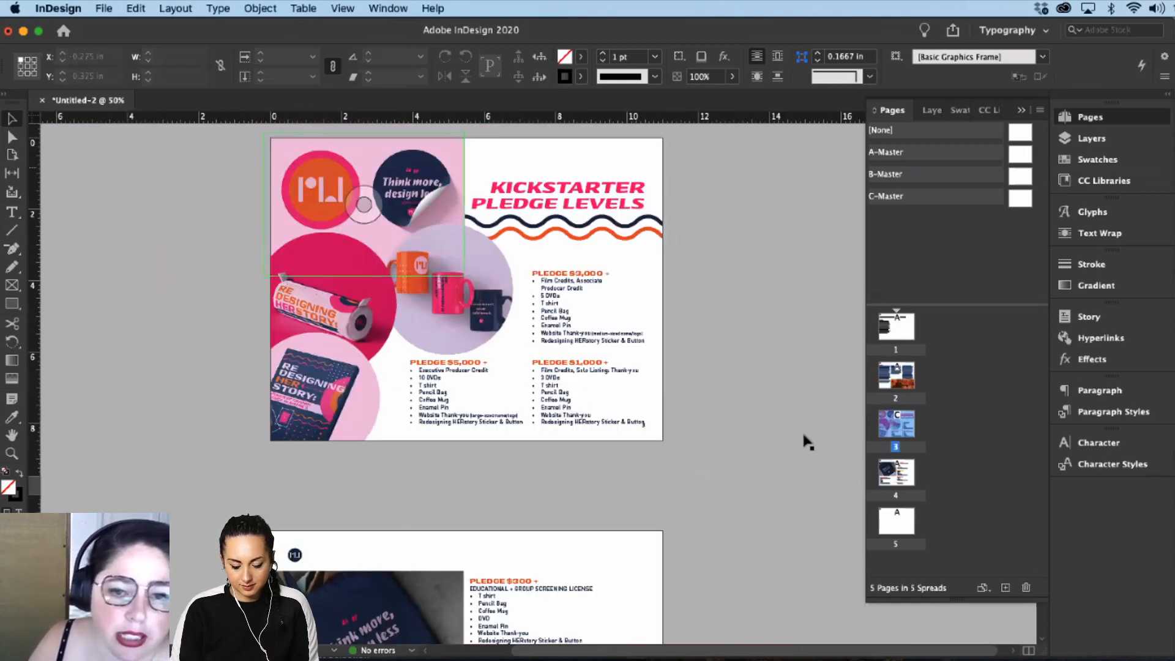
right_click(893, 433)
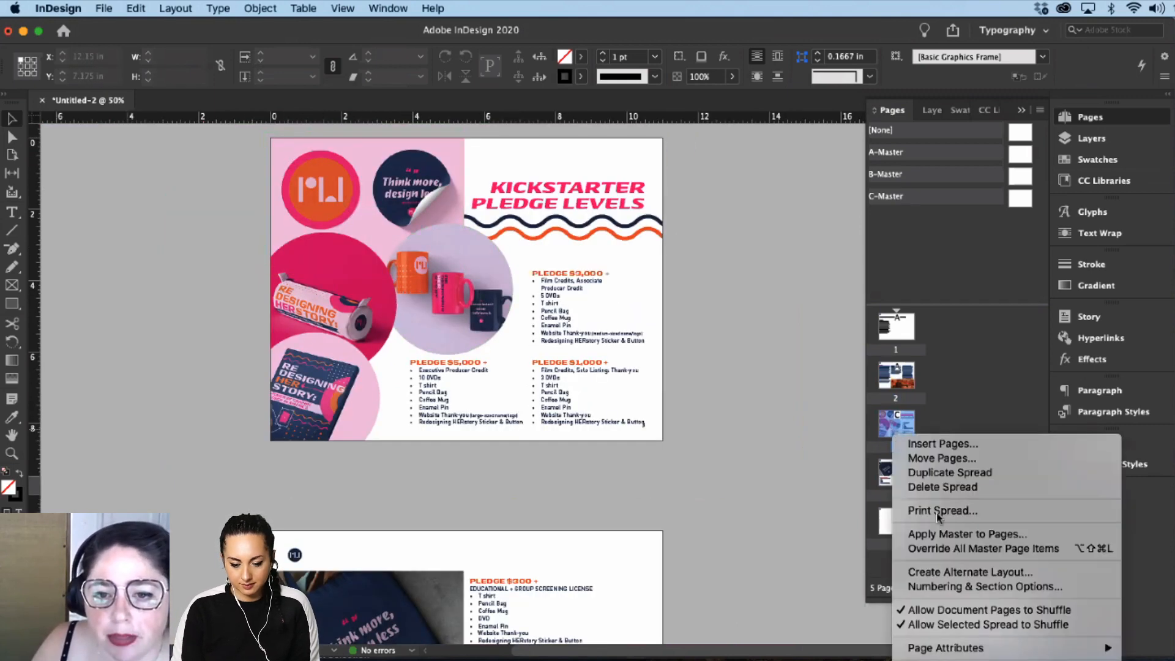
click(950, 533)
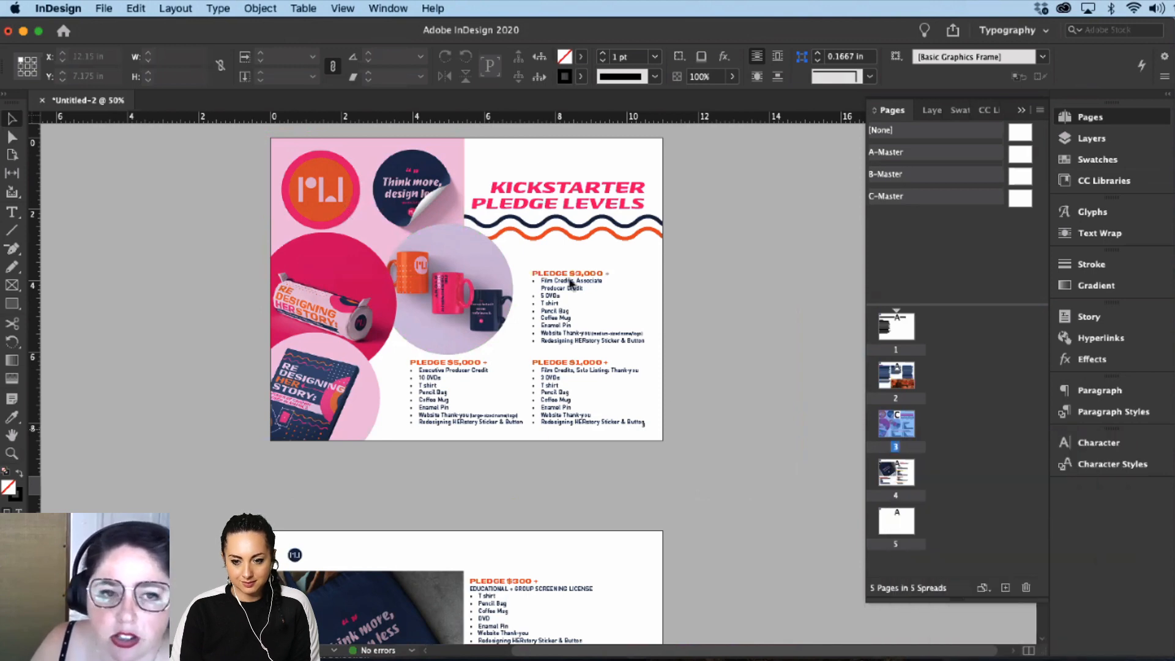
click(781, 450)
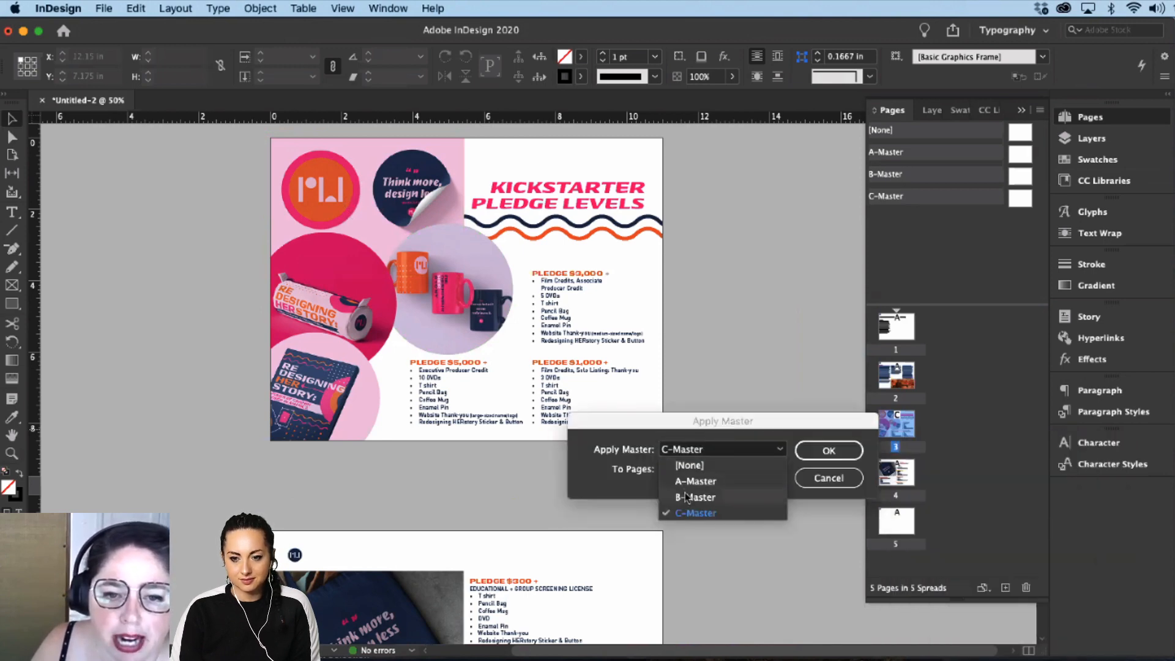
click(759, 479)
click(808, 450)
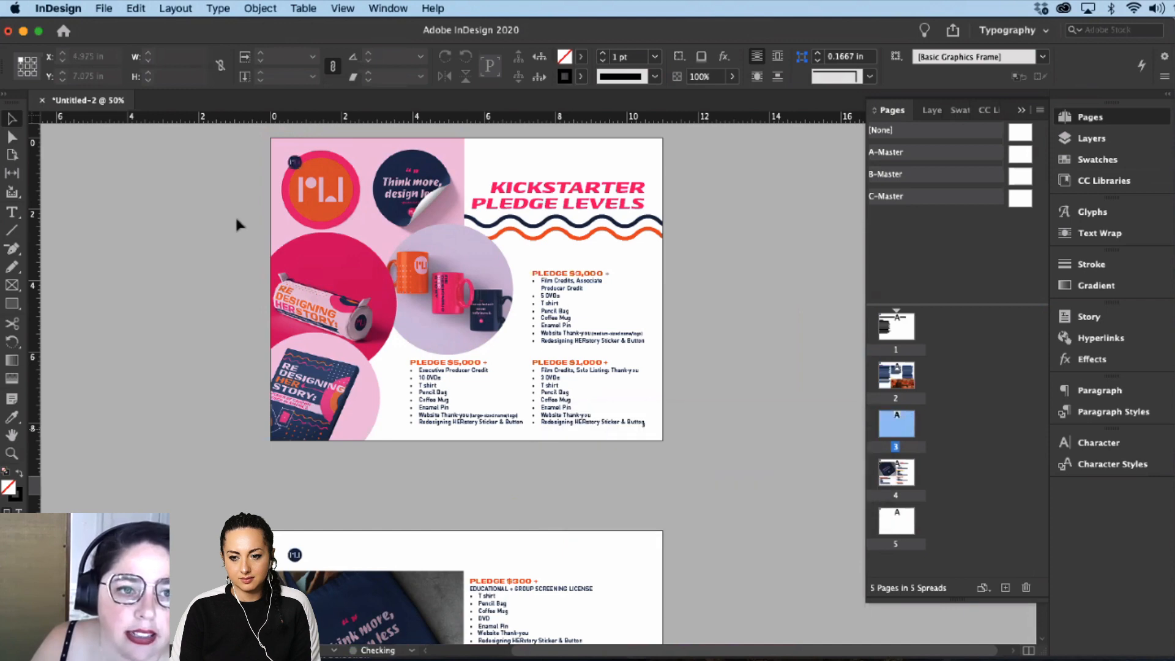
Step: Apply B-Master to page 3 in place of the current master
right_click(897, 445)
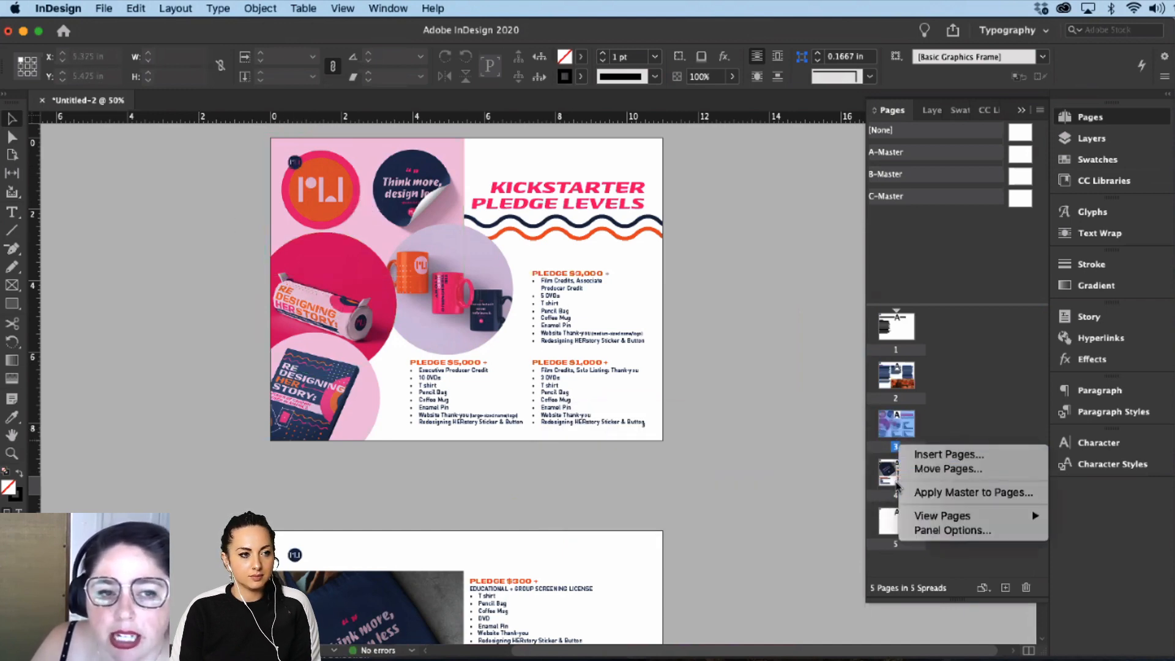
click(930, 493)
click(704, 449)
click(699, 494)
click(827, 450)
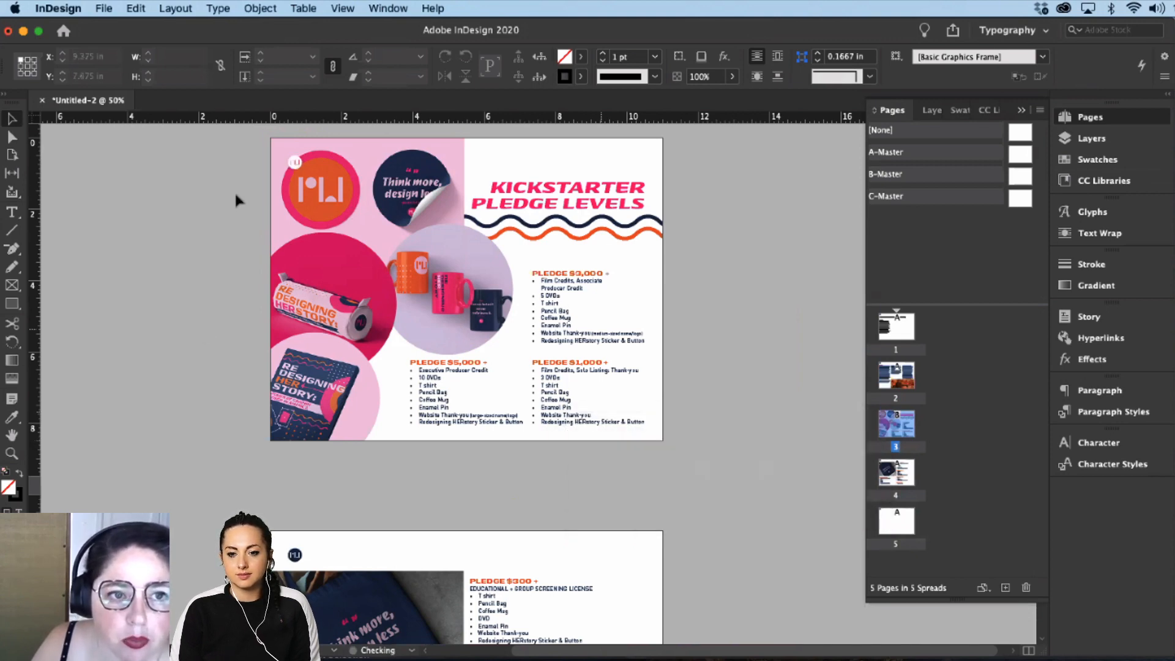
Step: Reapply C-Master to page 3 and show the document's layers
right_click(896, 428)
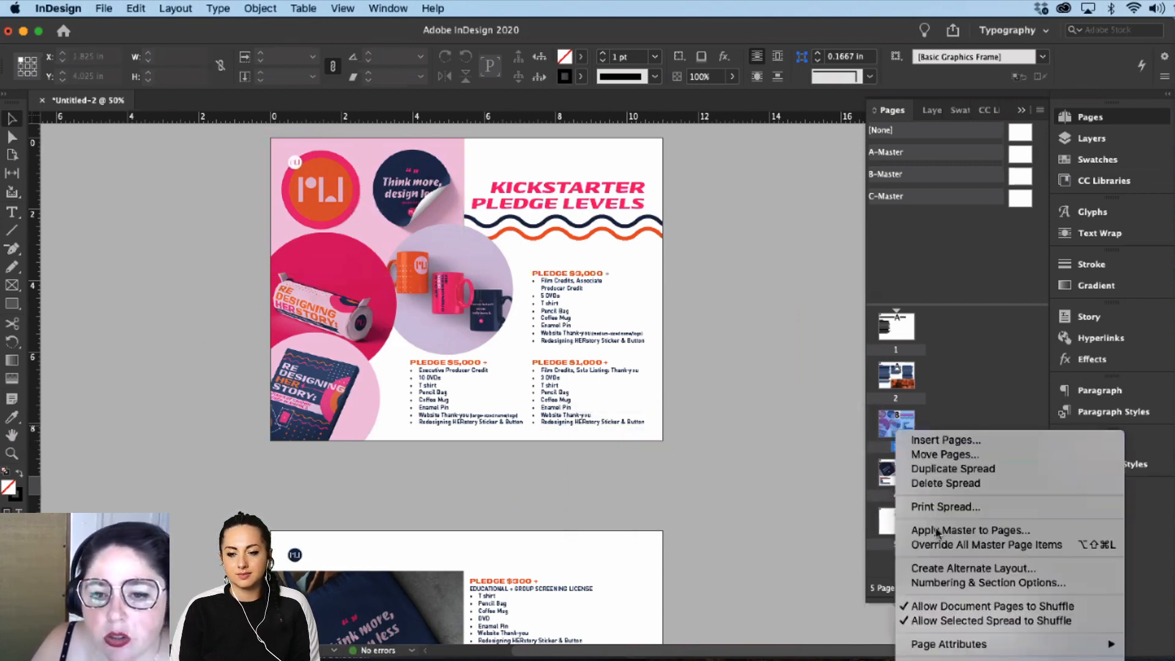
click(941, 527)
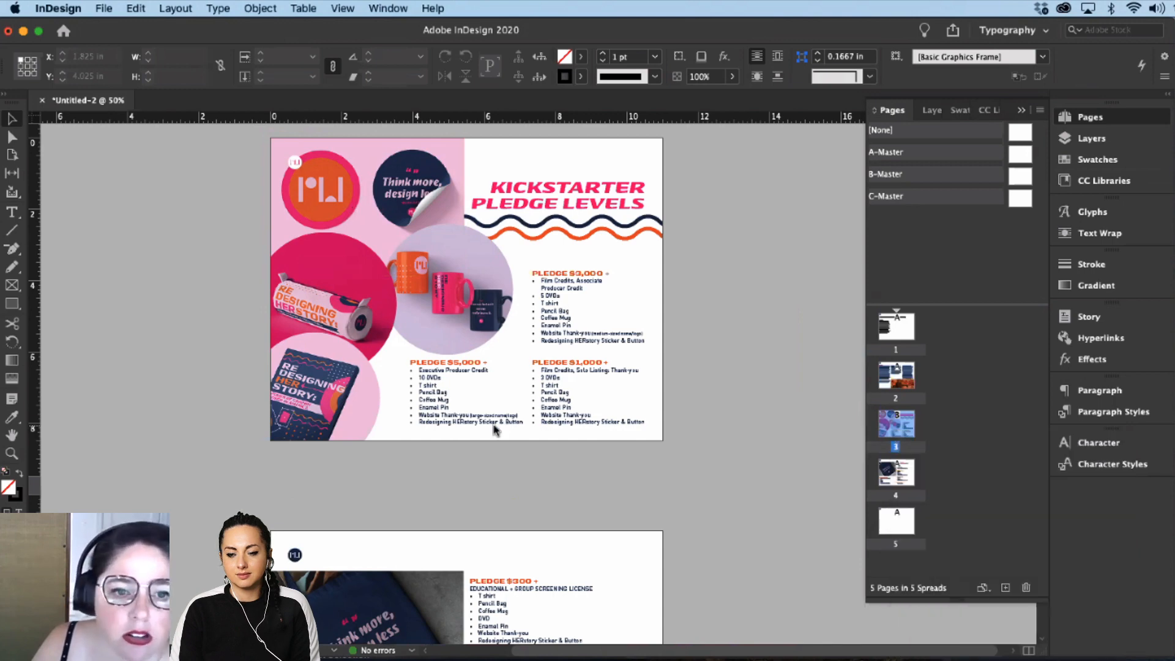
click(754, 451)
click(694, 514)
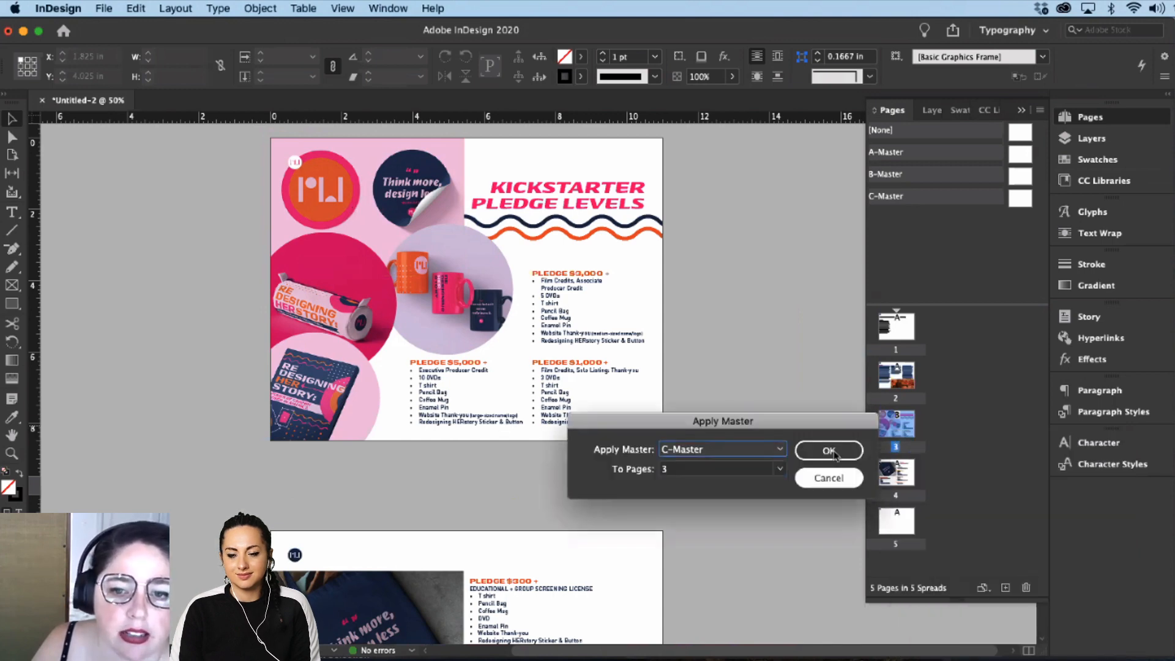
click(829, 451)
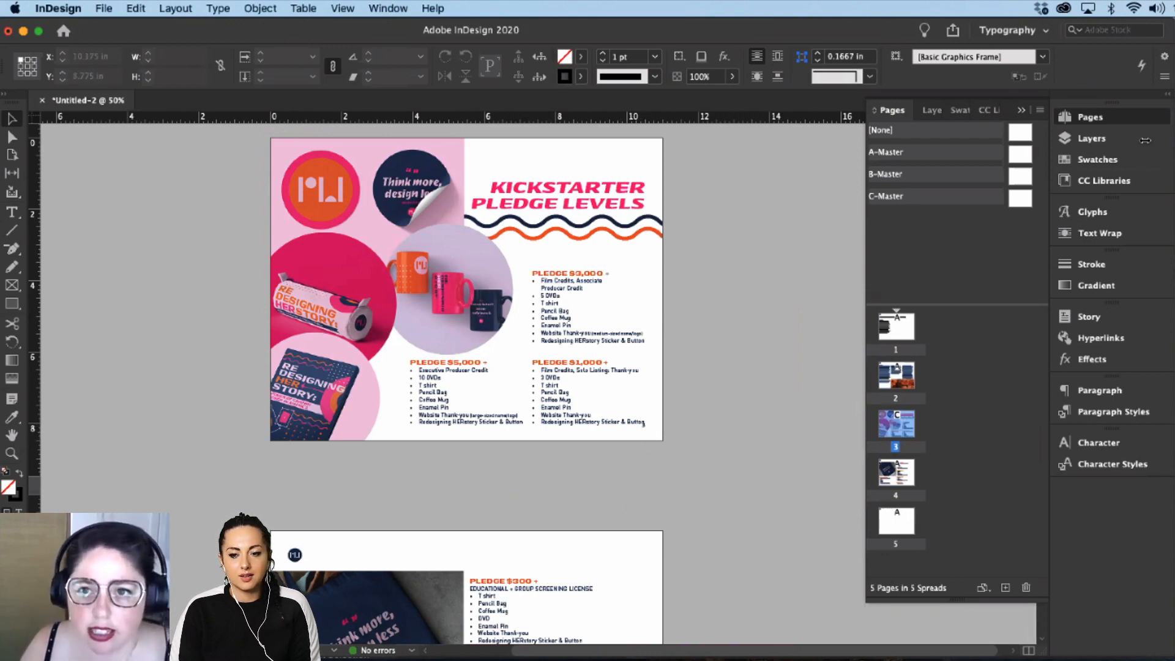
click(1099, 139)
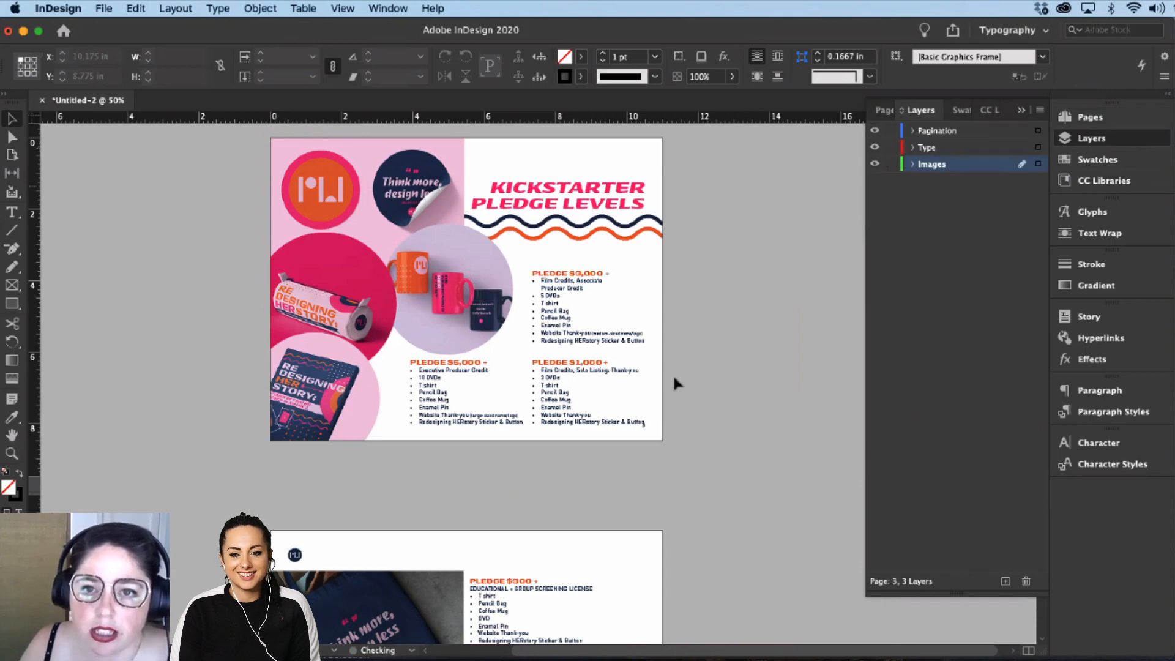
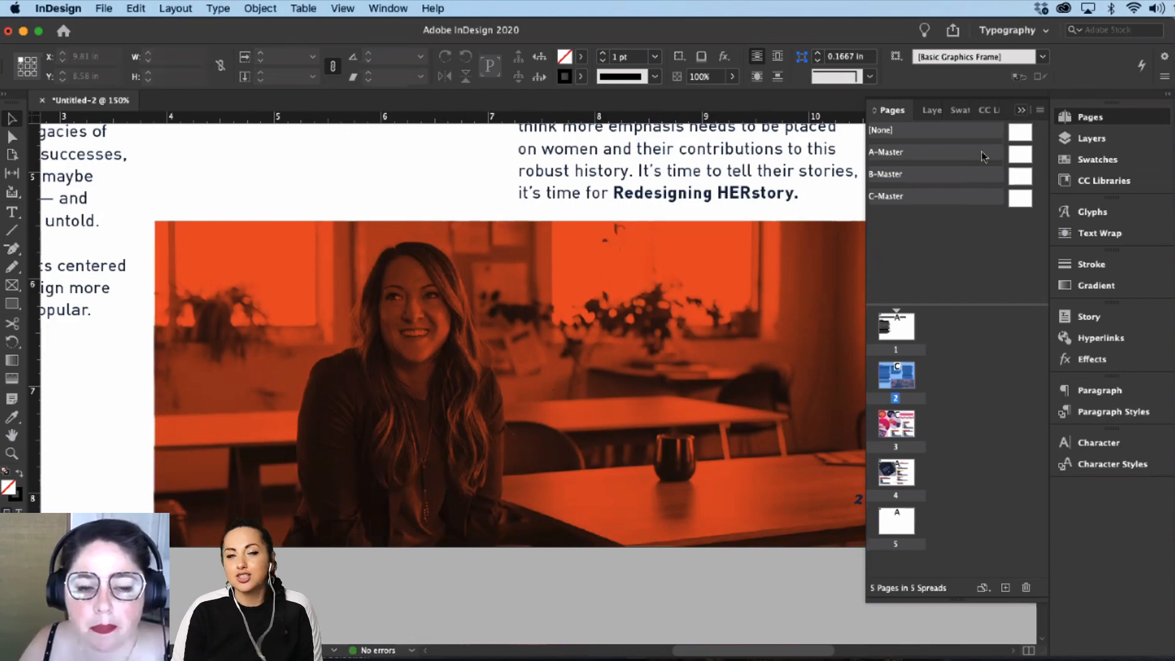
Step: Switch to Illustrator, copy the orange dot pattern from WGD-0002-SM-Carousel-V1.ai, and paste it onto the WHY page in InDesign
click(258, 123)
key(super+1)
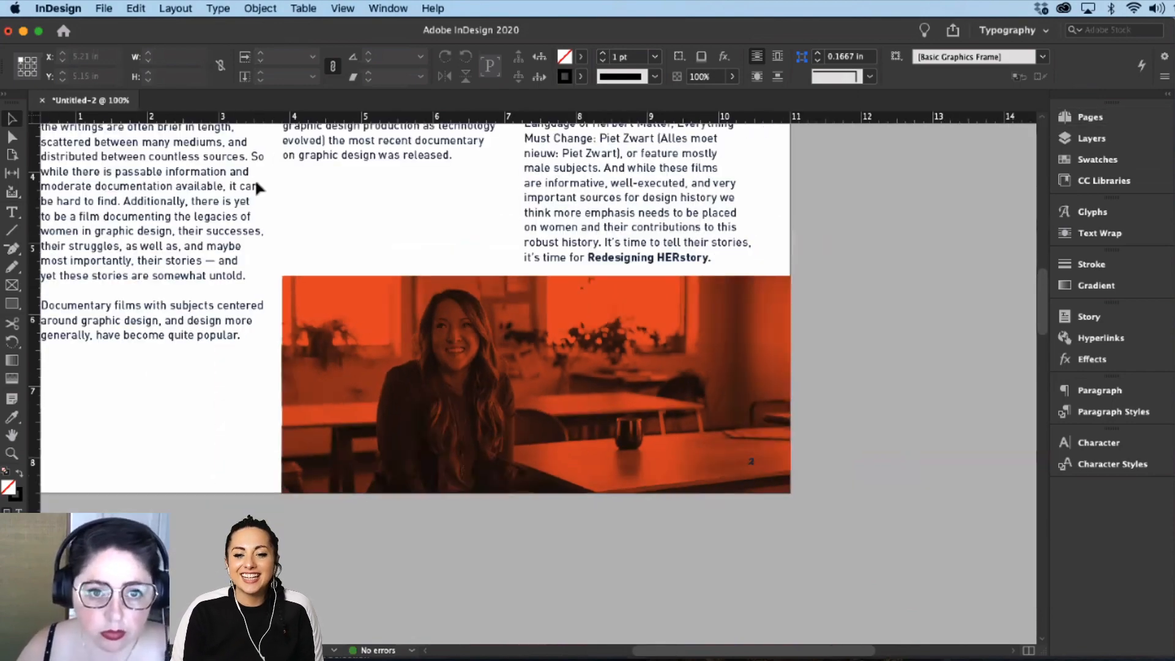
scroll(328, 233, up, 5)
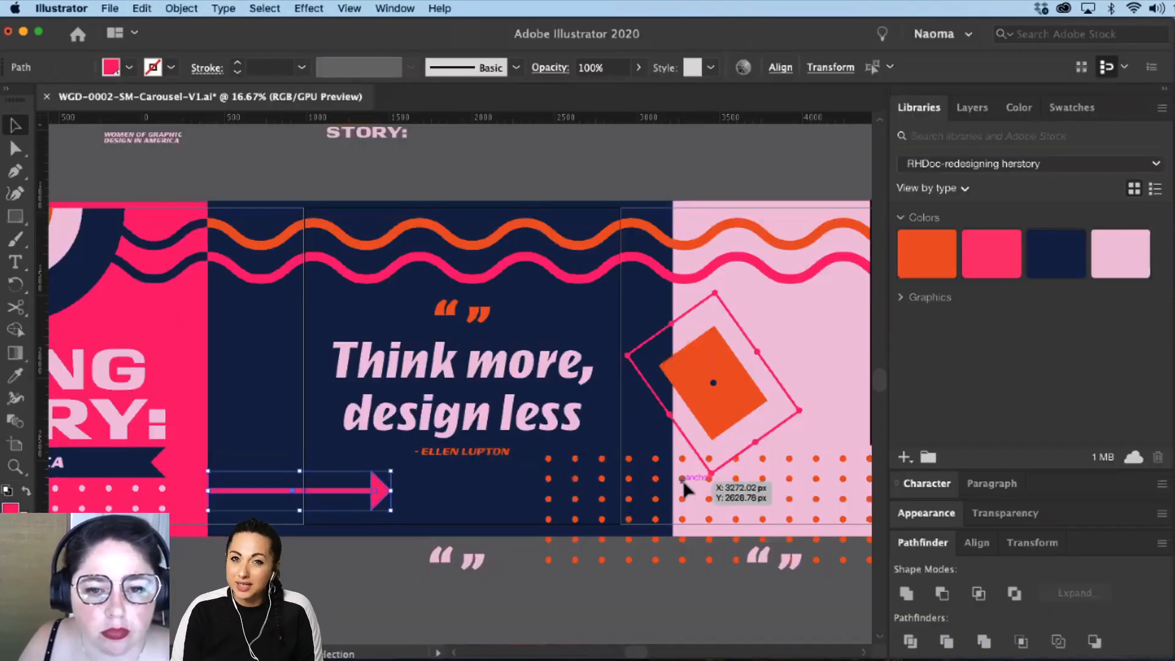
click(687, 484)
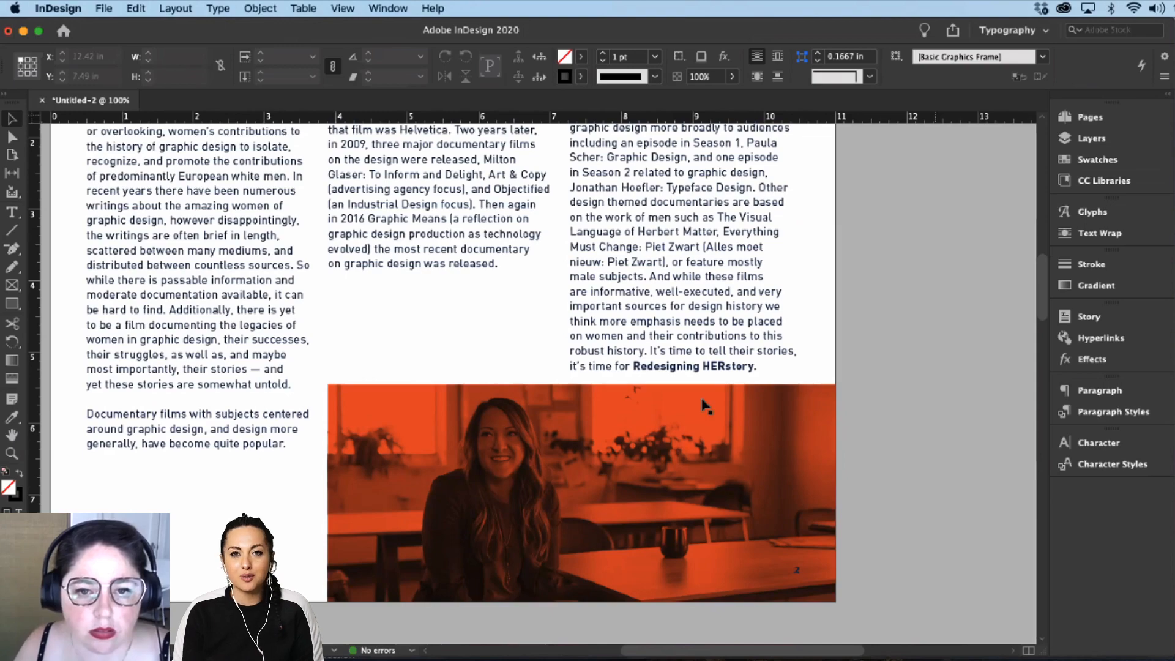
key(super+v)
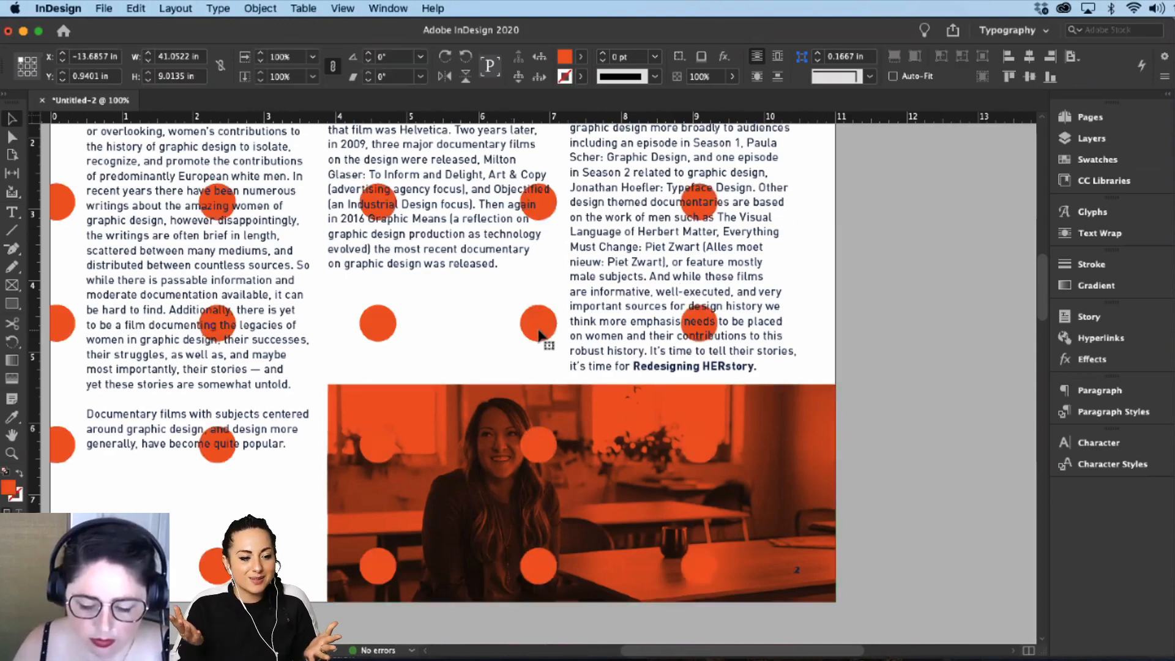
Step: Scale the pasted dot pattern proportionally to about 14.8 by 3.2 in and move it over the lower part of the photo
key(super+minus)
key(super+minus)
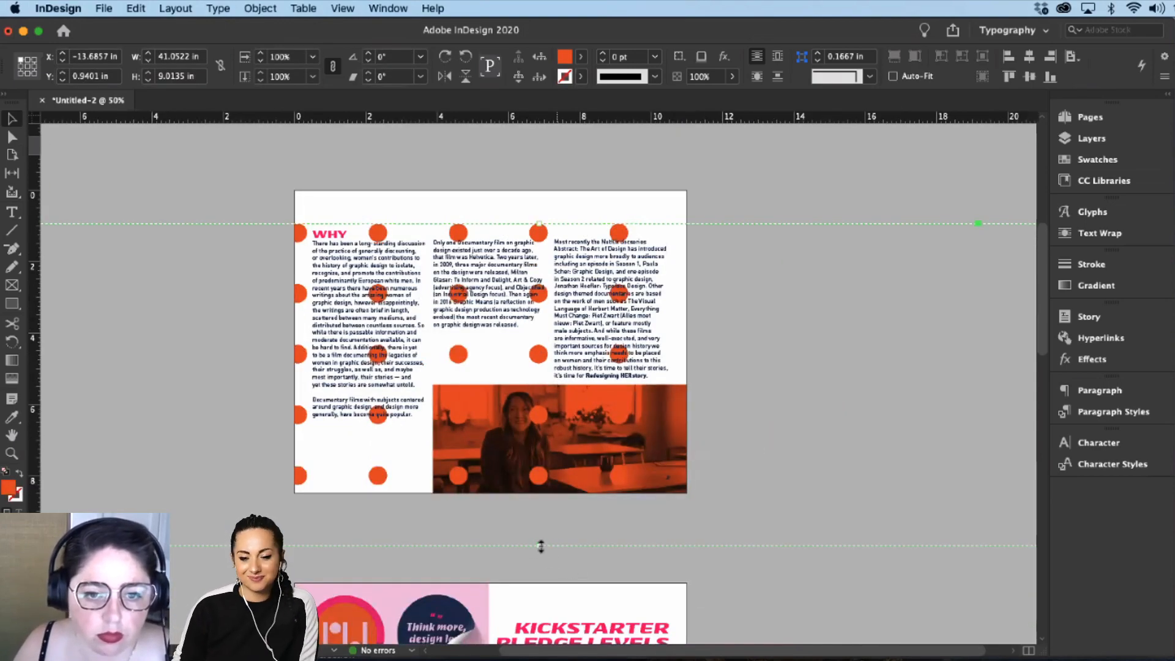
drag(542, 525, 556, 483)
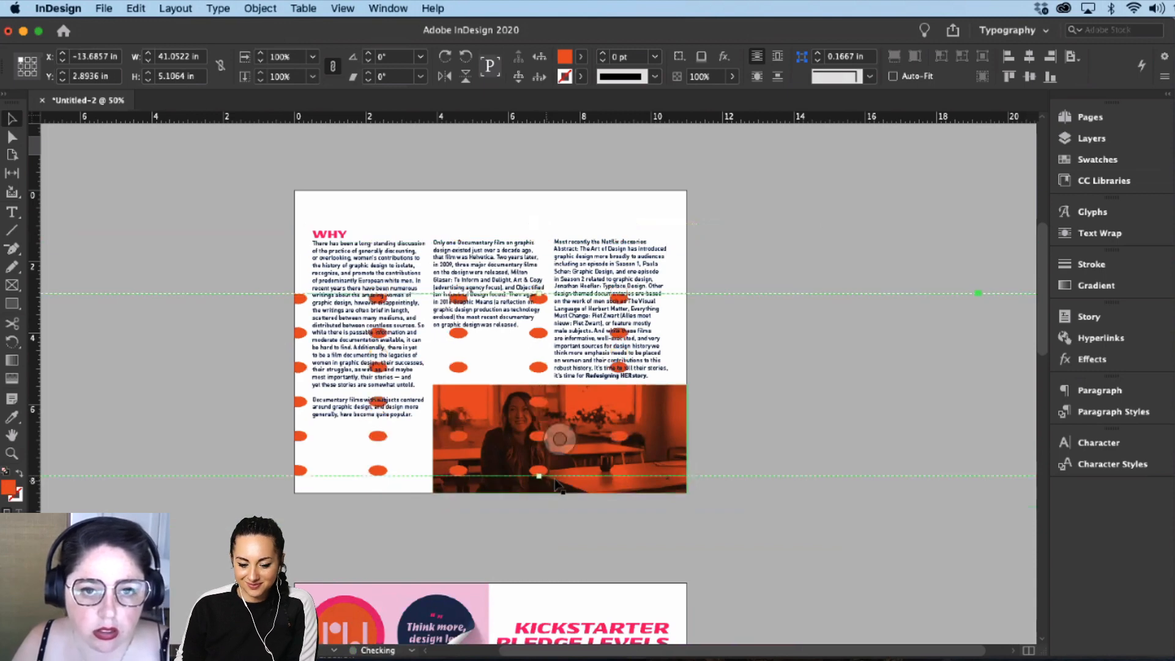
key(super+z)
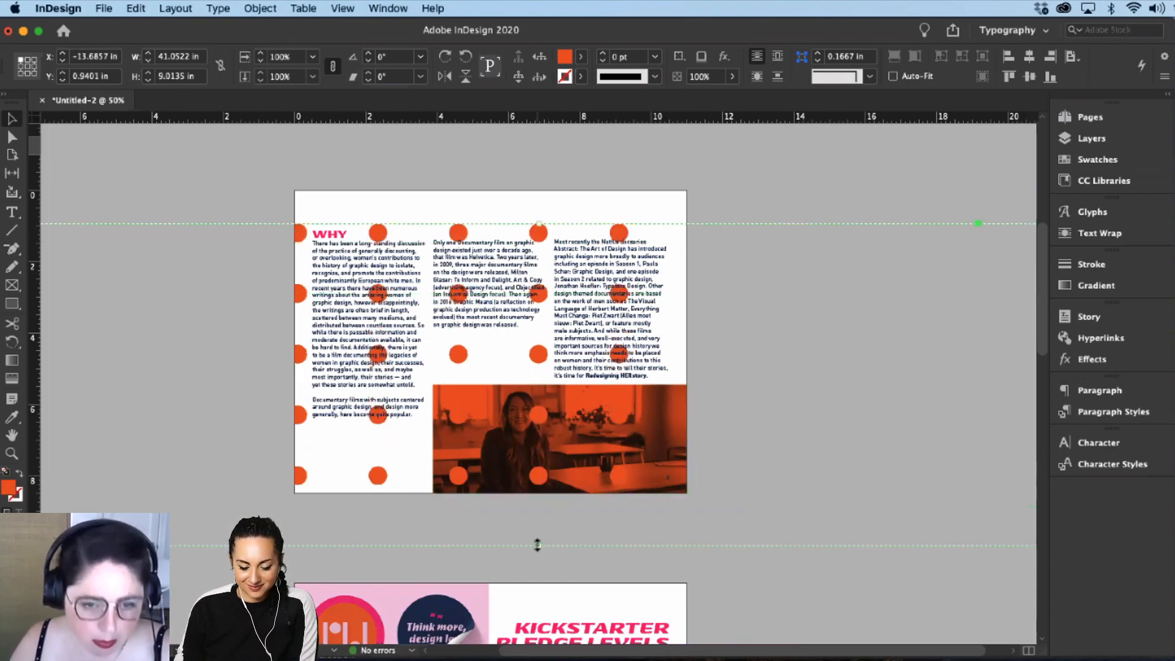
drag(537, 545, 631, 237)
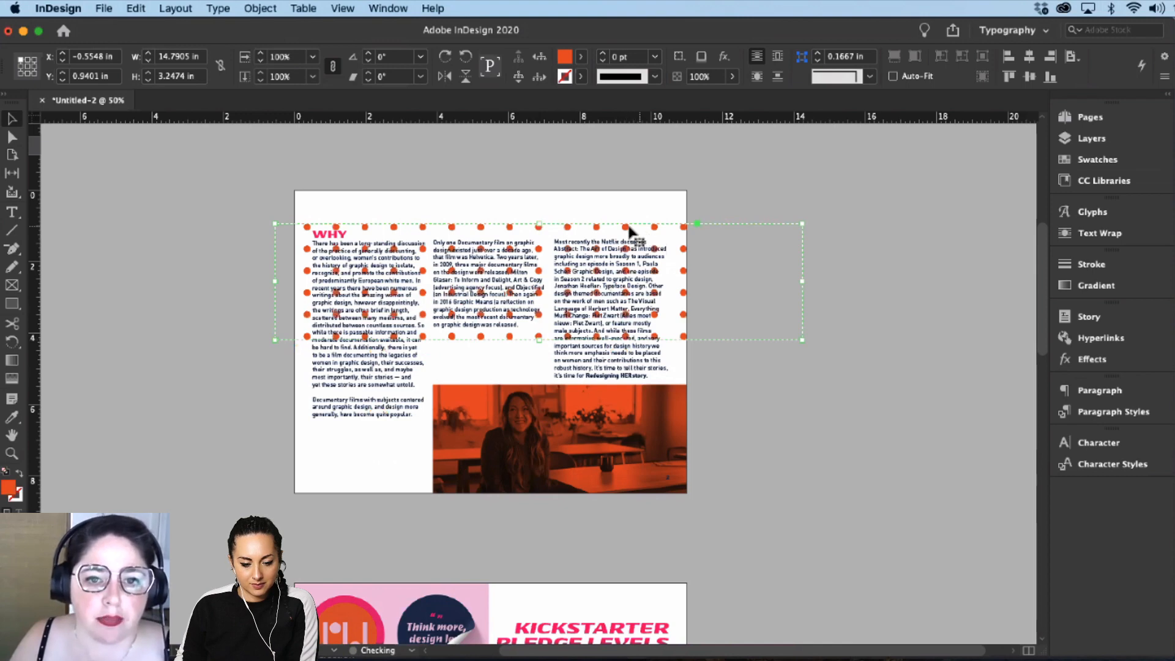
drag(757, 393, 822, 465)
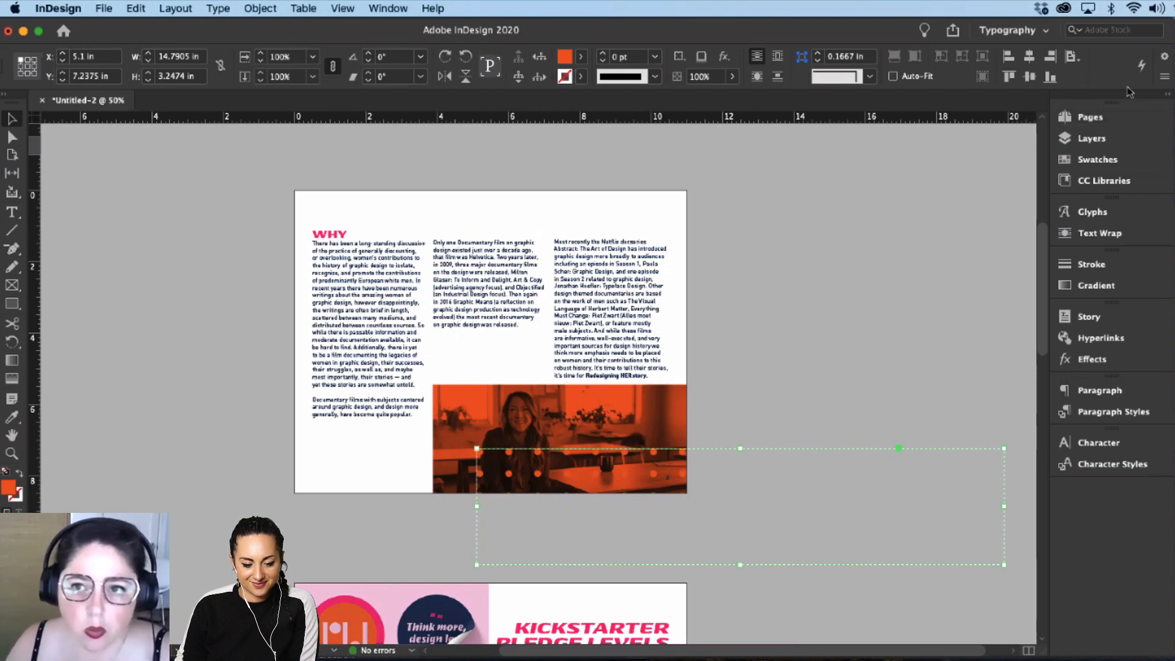
Step: Recolour the dot pattern with the library's light pink and shift it left across the lower part of the WHY page, leaving it deselected
click(1092, 137)
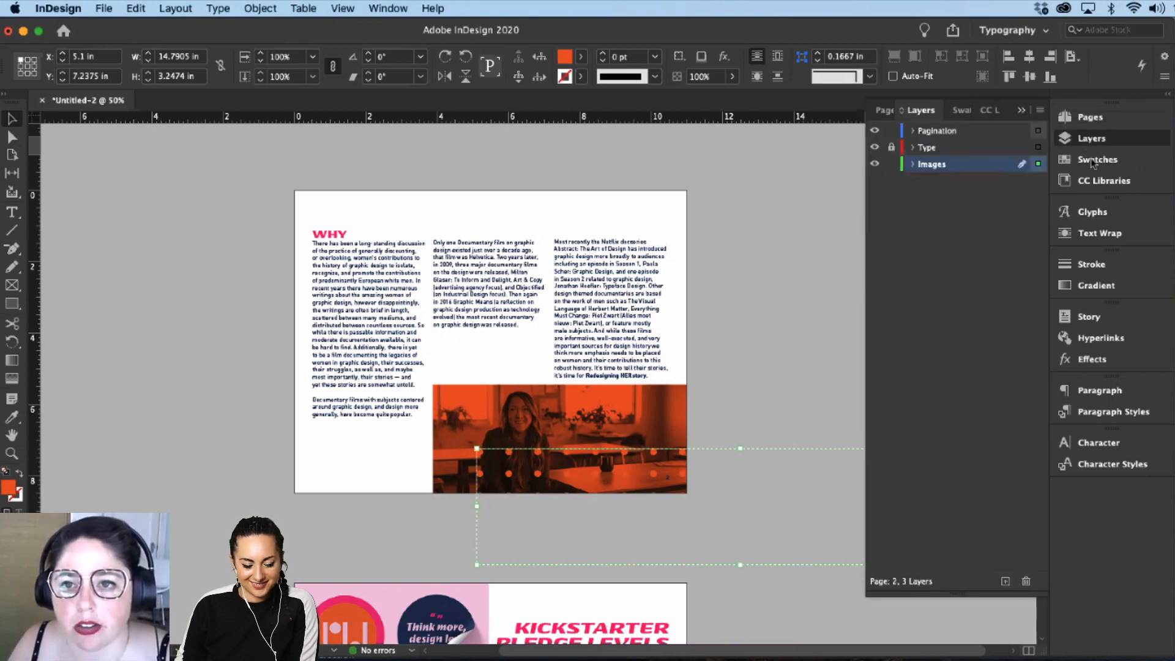
click(1101, 180)
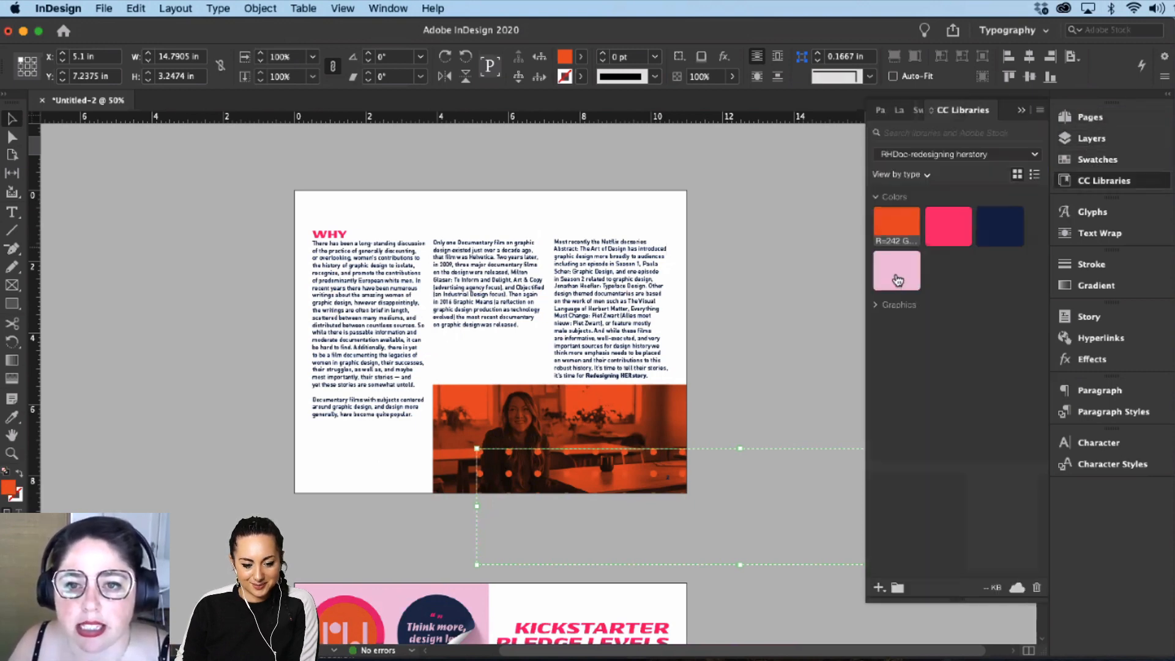
click(320, 559)
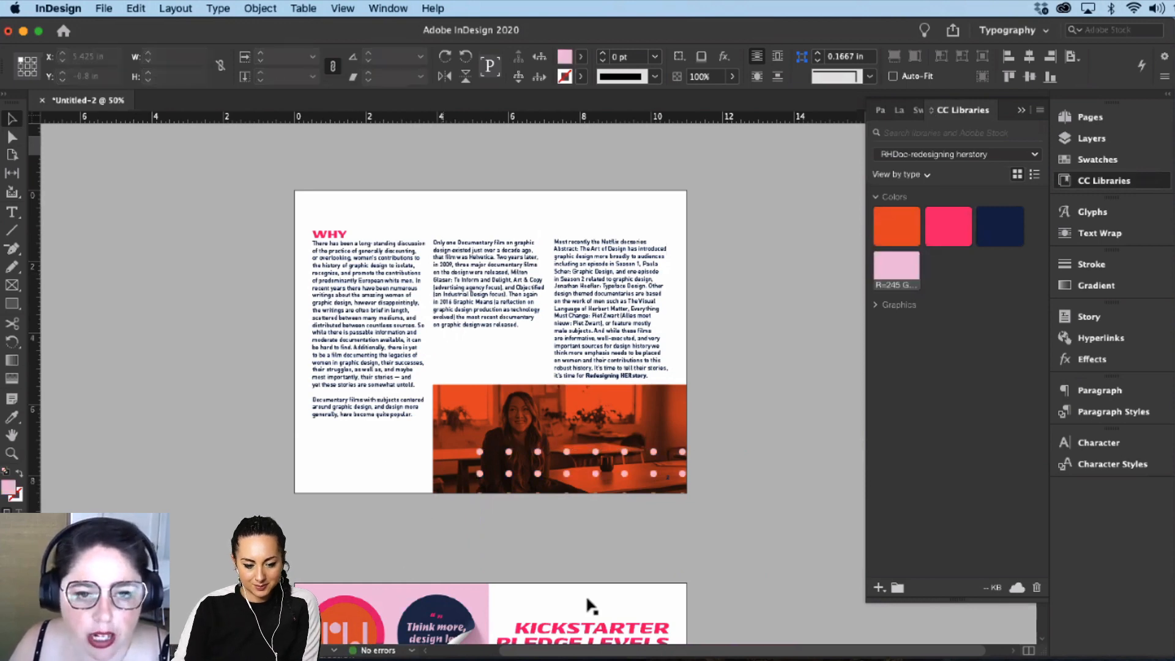
drag(712, 482, 499, 486)
click(189, 493)
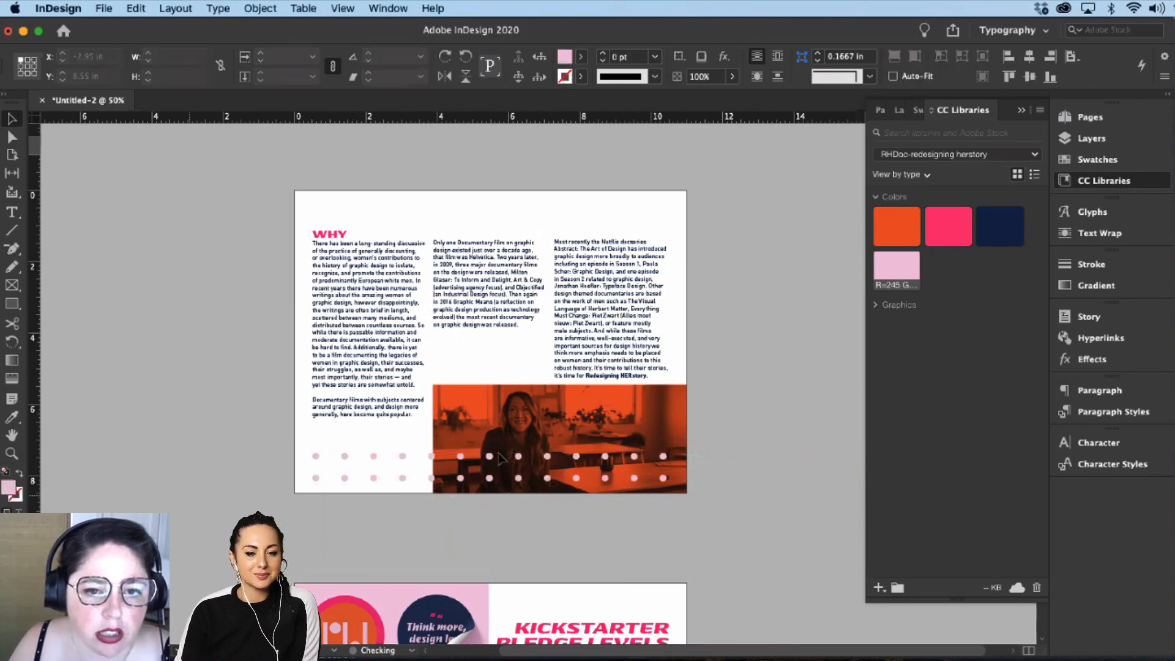
Step: Move the light pink dot pattern right so three rows of dots sit over the lower part of the photo, and deselect it
click(399, 457)
drag(608, 467, 753, 436)
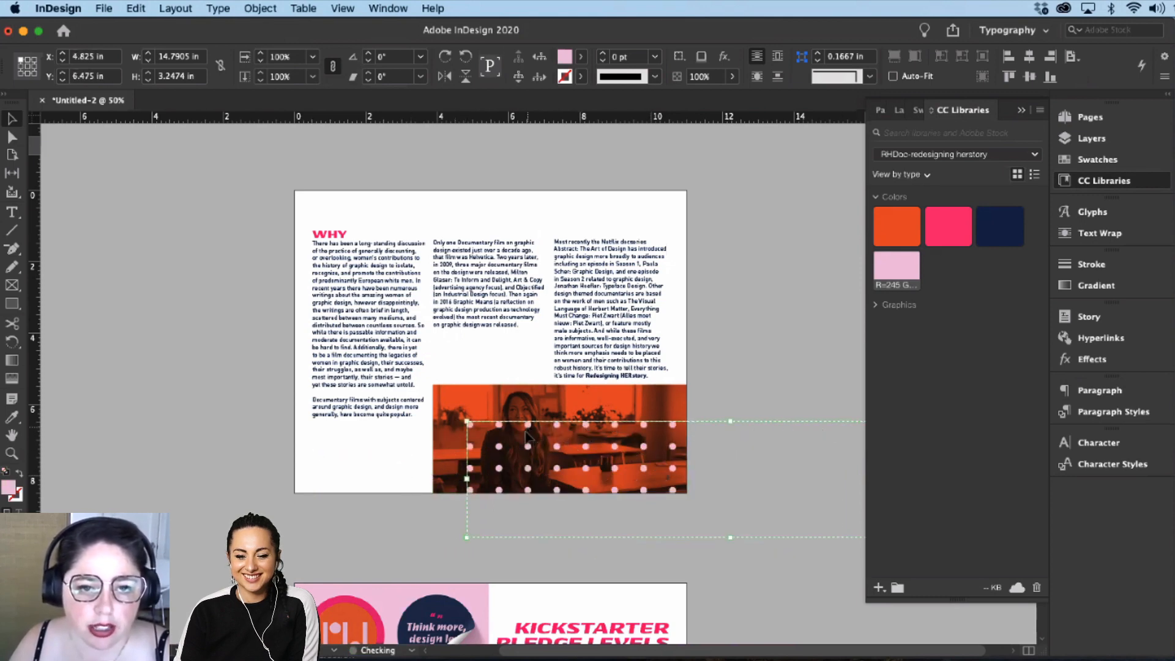
drag(521, 431, 519, 453)
click(757, 397)
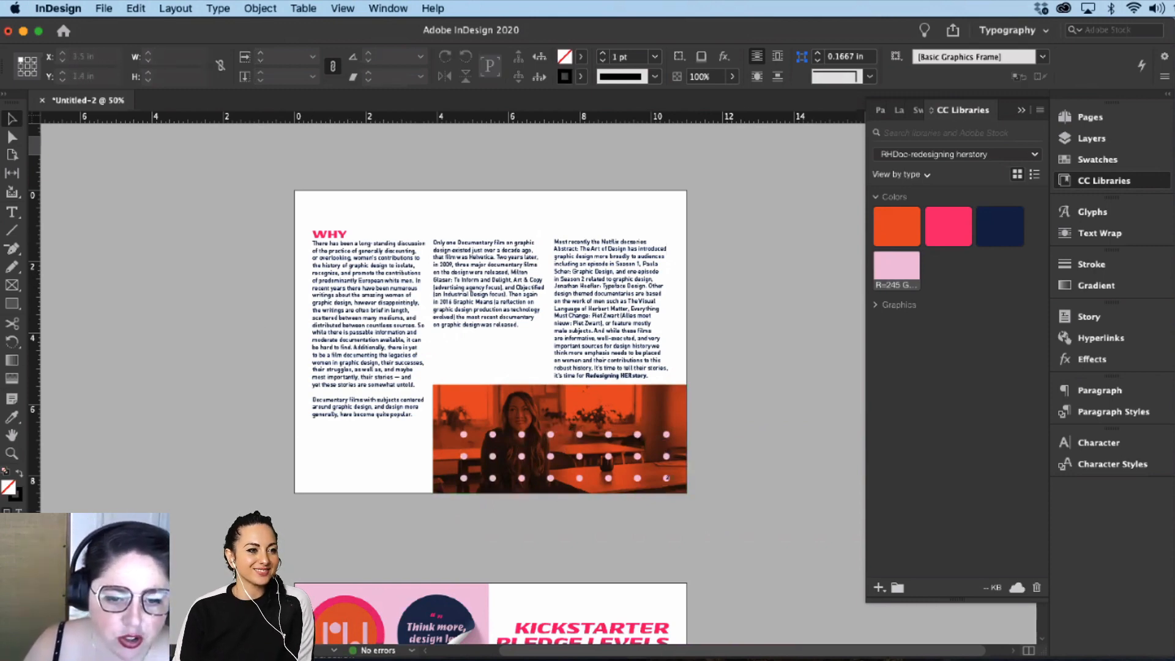
Step: Switch to Illustrator, copy the pink arrow from WGD-0002-SM-Carousel-V1.ai, and paste it onto the WHY page in InDesign
key(super+Tab)
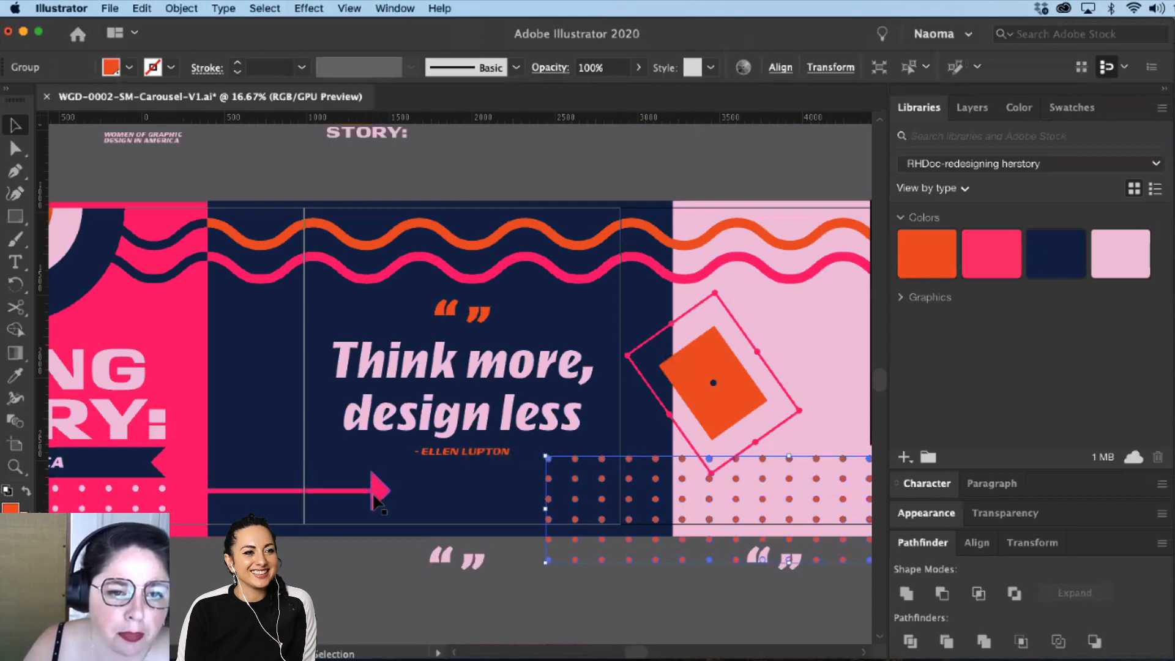
shift+click(345, 491)
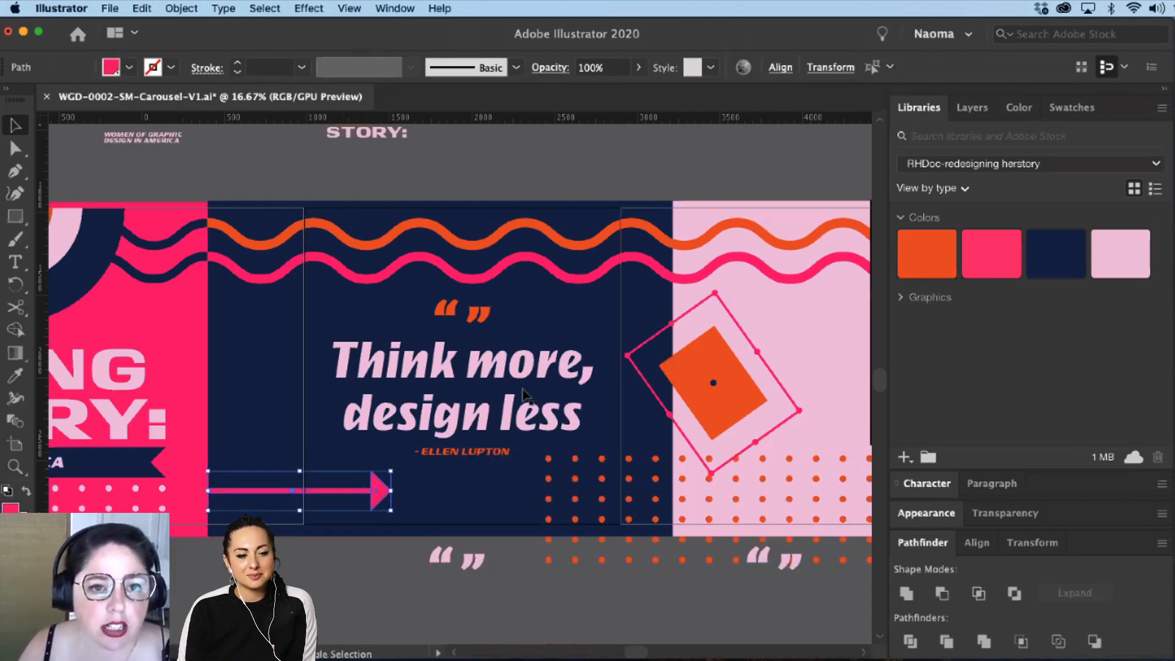
key(super+Tab)
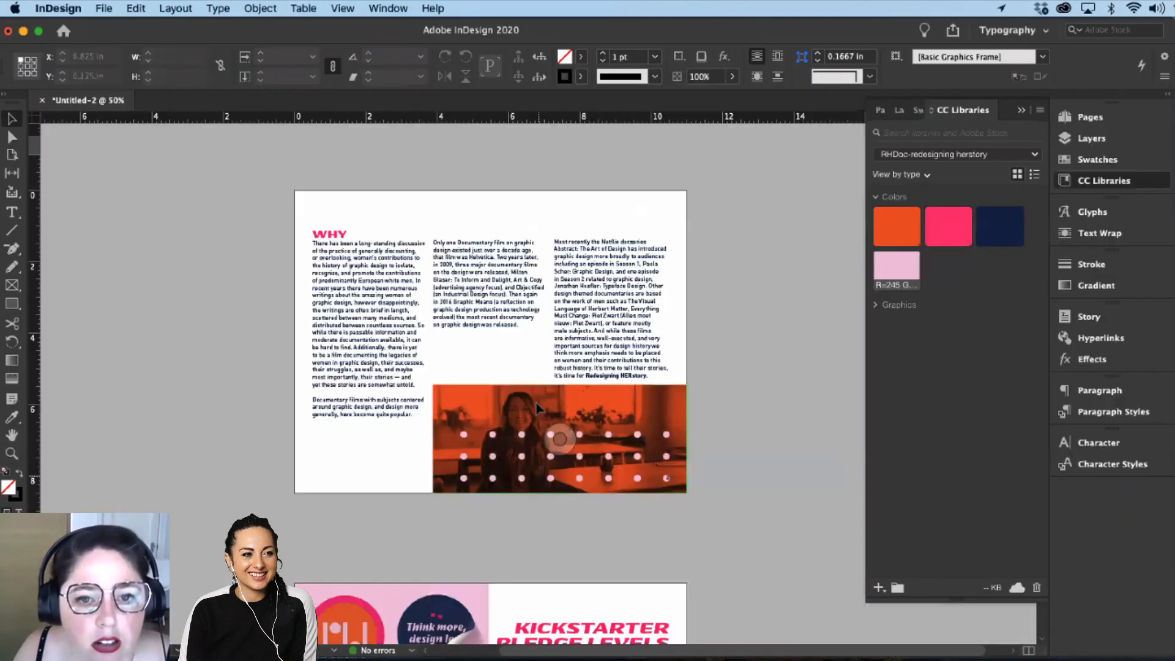
key(super+b)
key(Escape)
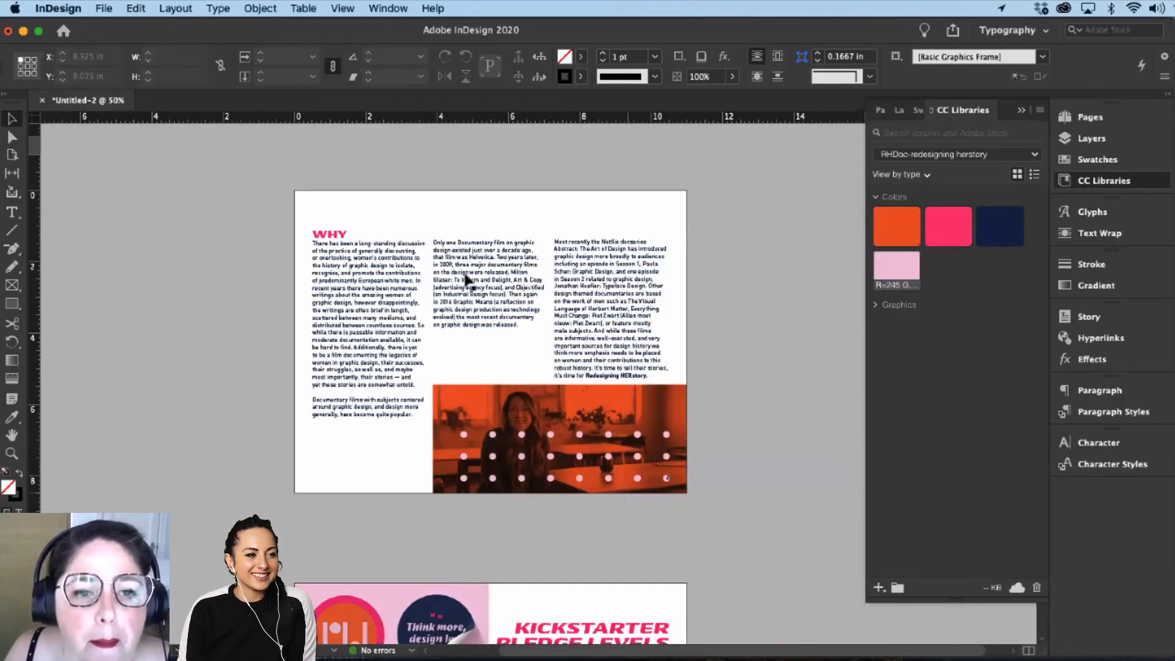
key(super+v)
drag(814, 401, 348, 297)
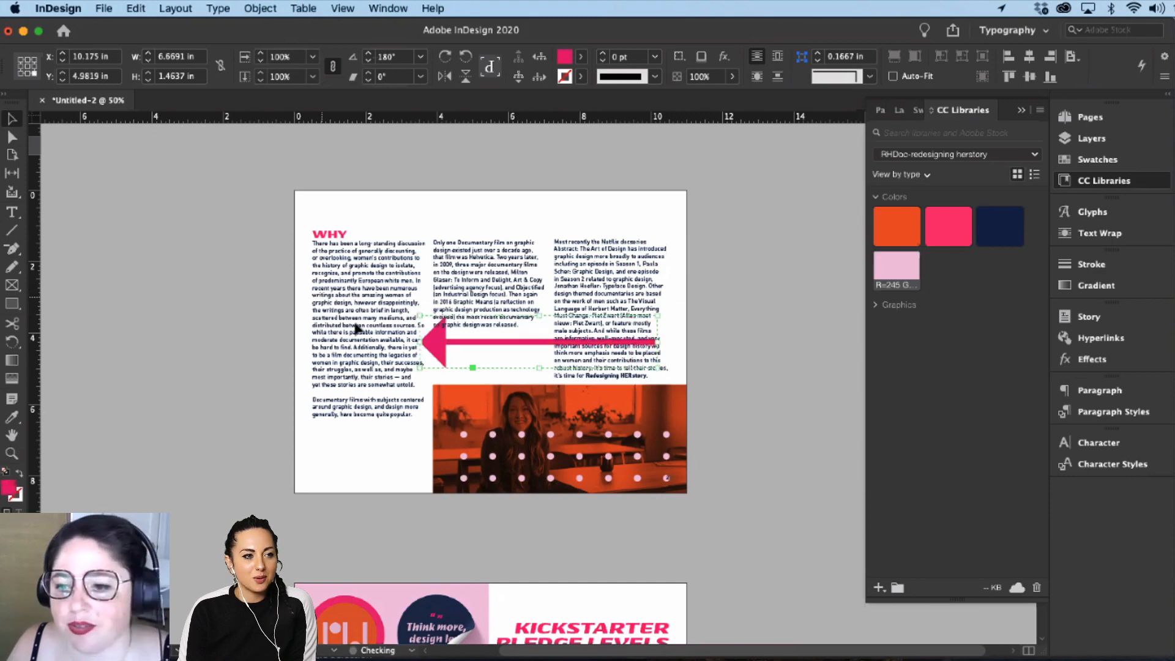
Step: Rotate the pasted arrow to point down, scale it proportionally to about 4.6 by 1 in, and place it above the WHY heading
drag(420, 350, 349, 245)
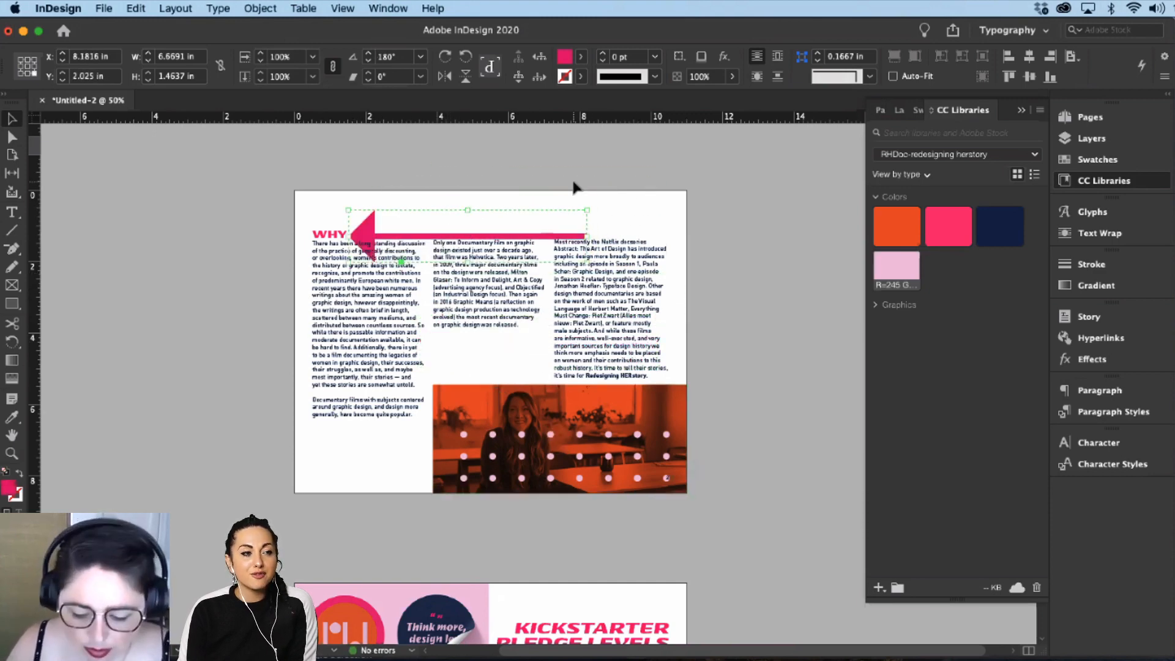
key(super+1)
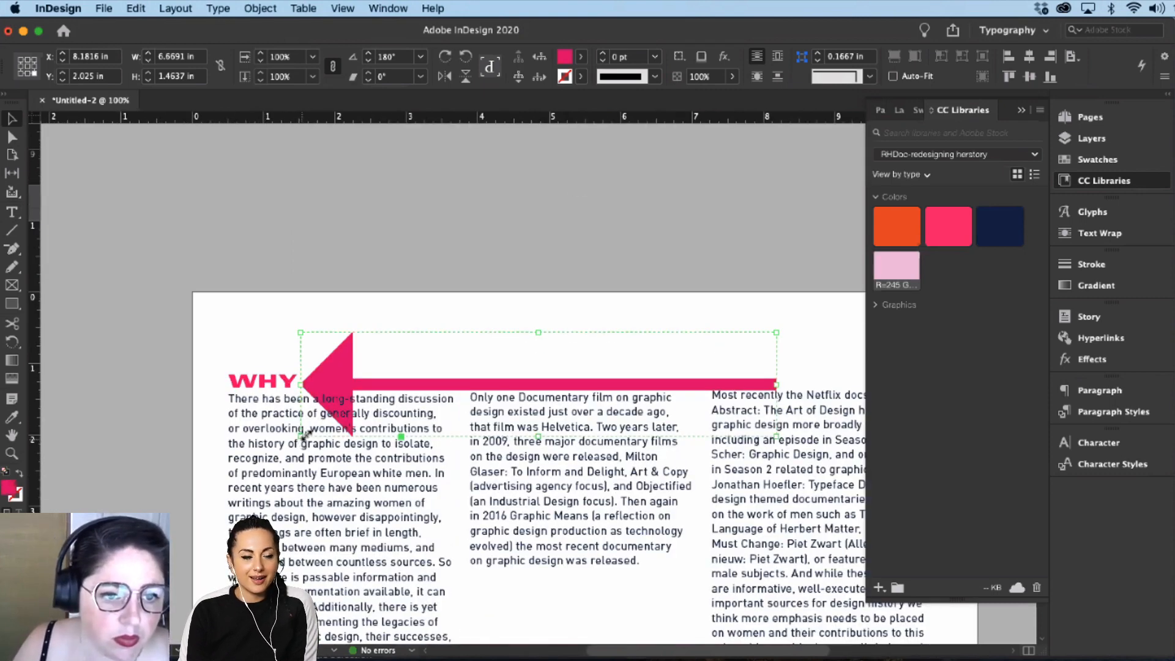
drag(304, 434, 360, 358)
drag(721, 397, 530, 532)
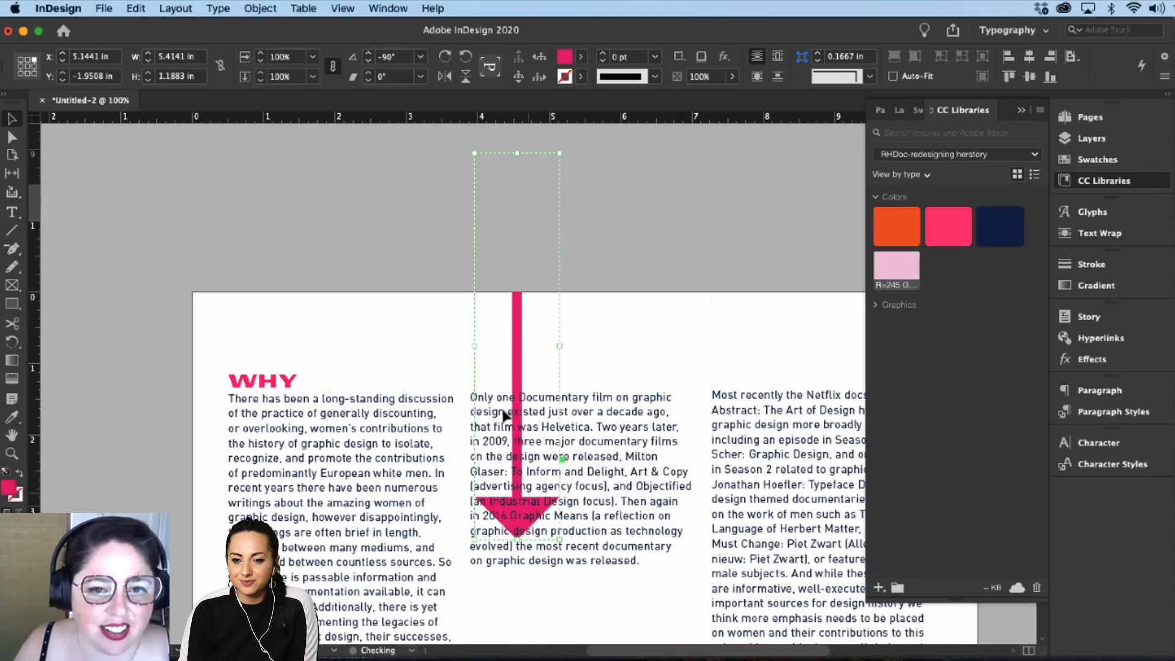
drag(173, 233, 274, 205)
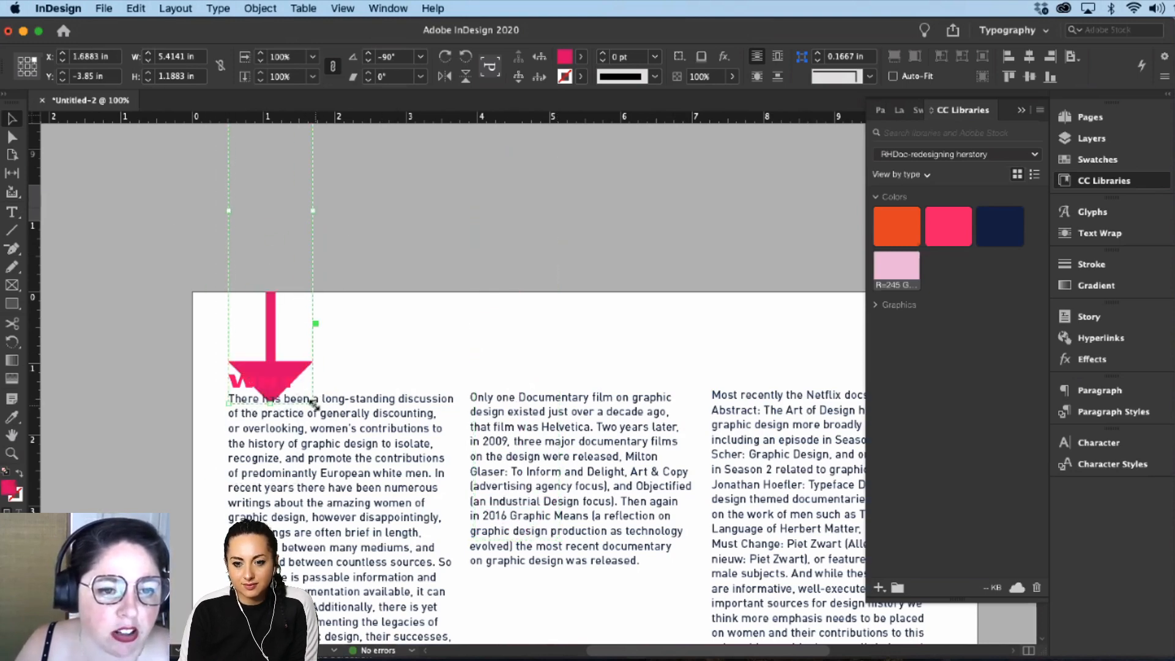
drag(313, 401, 293, 370)
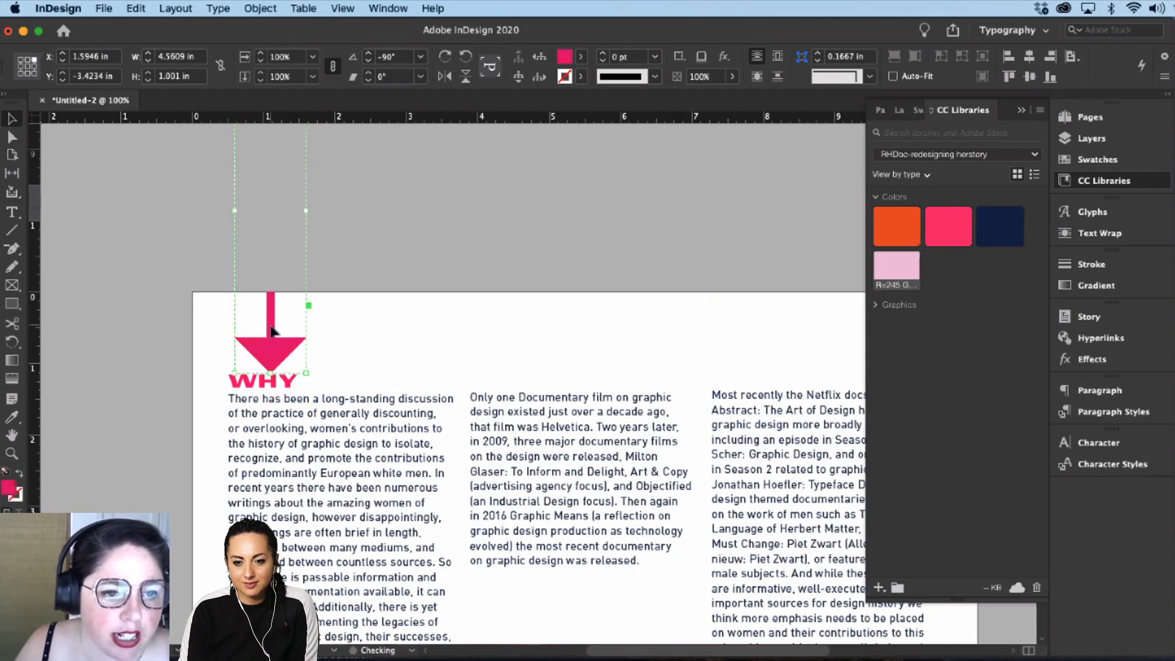
Step: Scale the arrow down to about 1.8 by 0.4 in and align it with the left edge of the WHY heading
mouse_move(272, 331)
mouse_down()
mouse_move(283, 361)
mouse_move(285, 324)
mouse_move(262, 318)
mouse_move(260, 347)
mouse_up()
scroll(250, 215, up, 3)
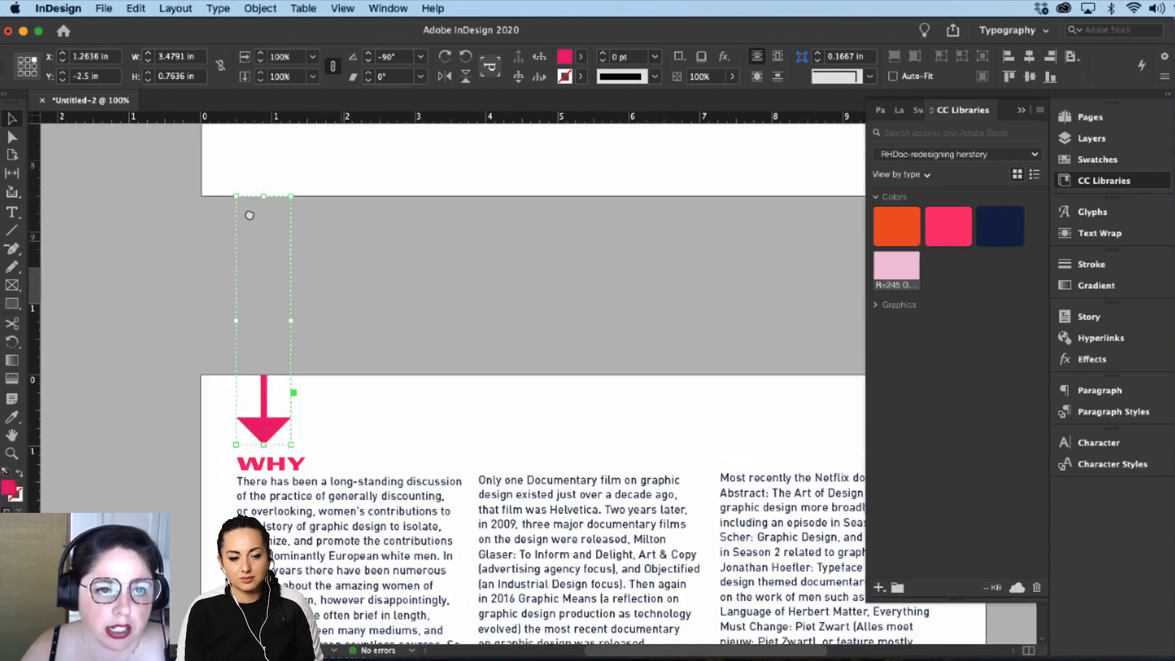
drag(236, 196, 275, 317)
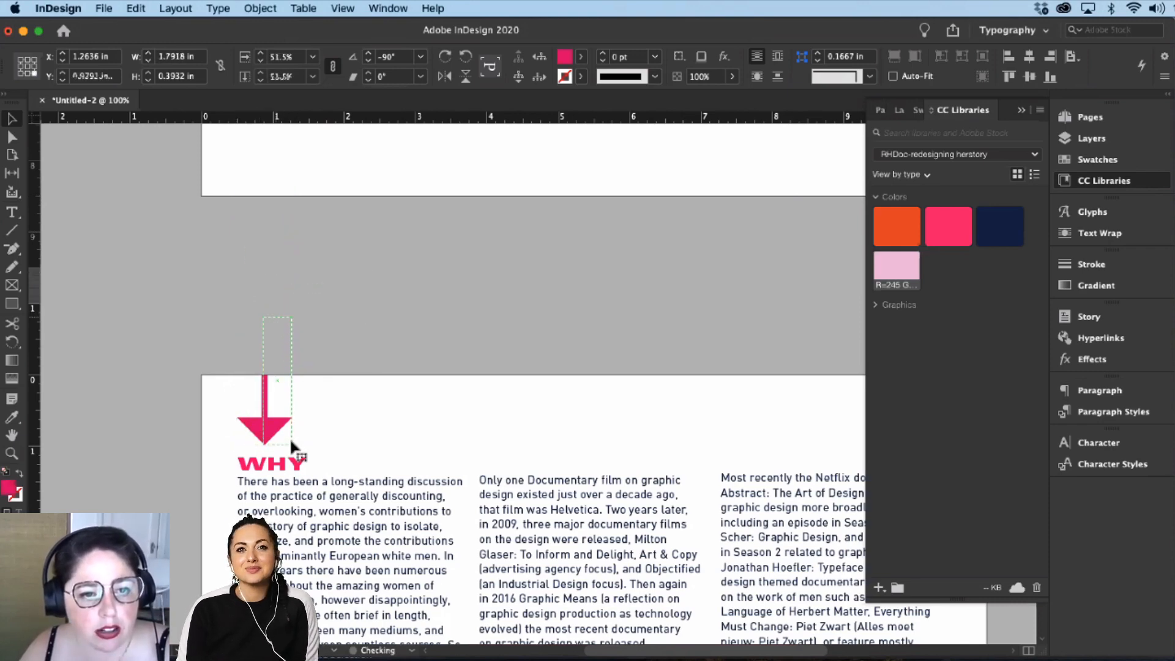
drag(289, 437, 257, 442)
Step: Recolour the arrow with the library's navy and check its alignment against the page guides
click(1000, 227)
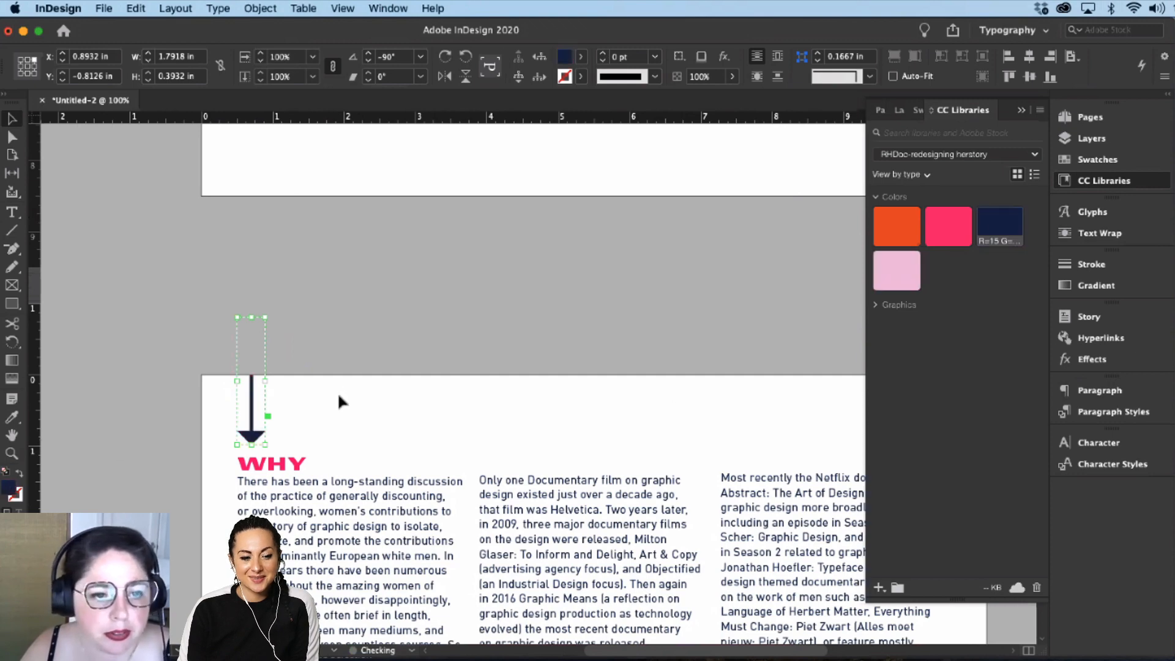
click(375, 468)
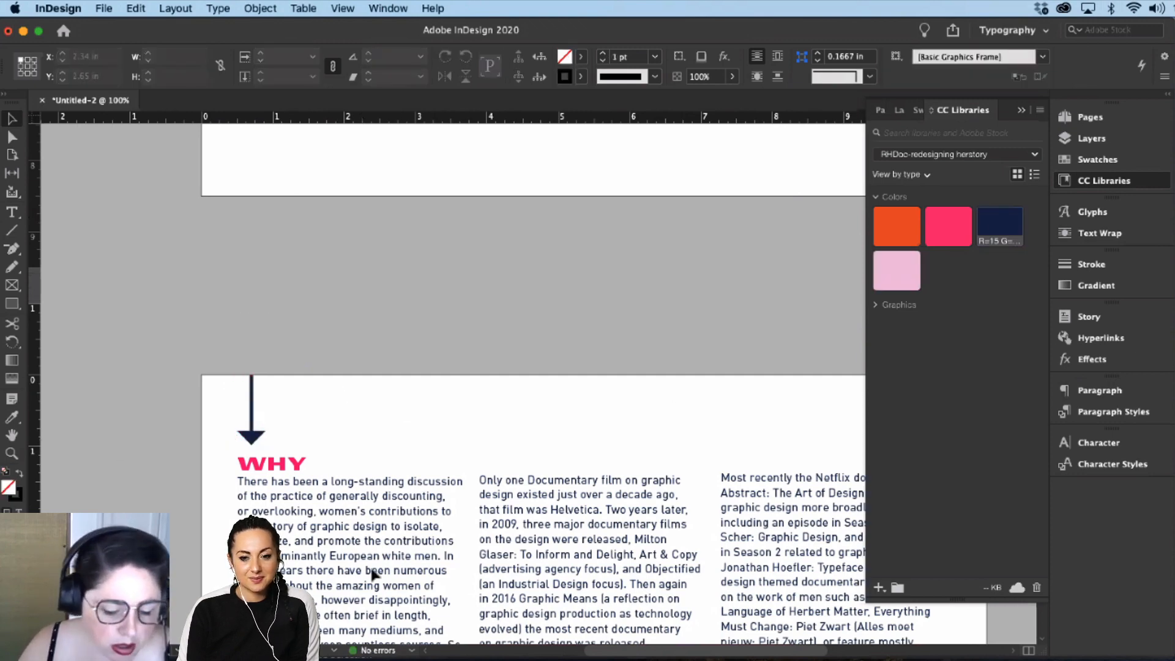
key(w)
click(251, 435)
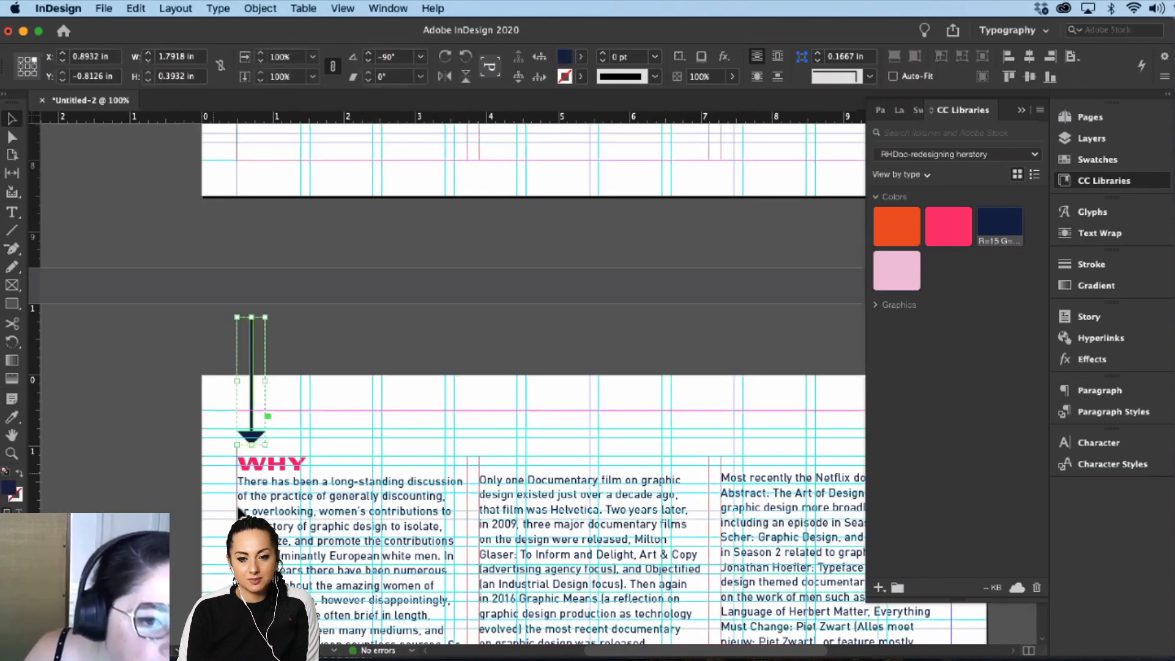
key(w)
scroll(431, 462, down, 5)
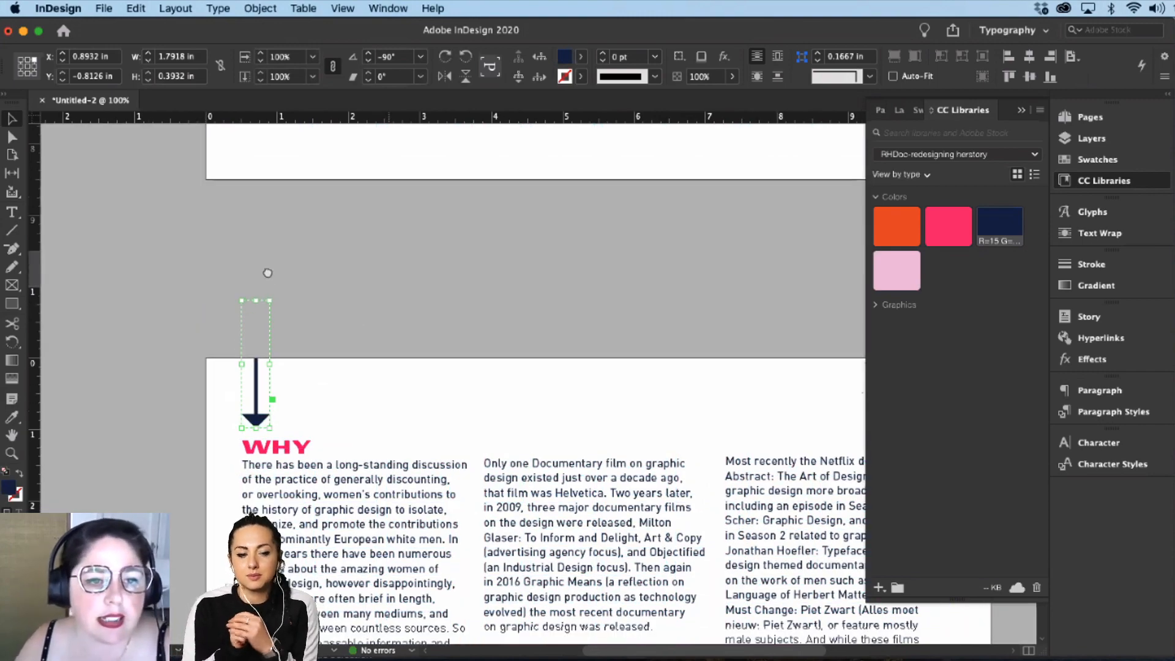
Step: Examine the WHY page's arrow, text columns and dotted photo at 100% zoom
scroll(432, 462, down, 3)
scroll(431, 462, right, 3)
click(533, 435)
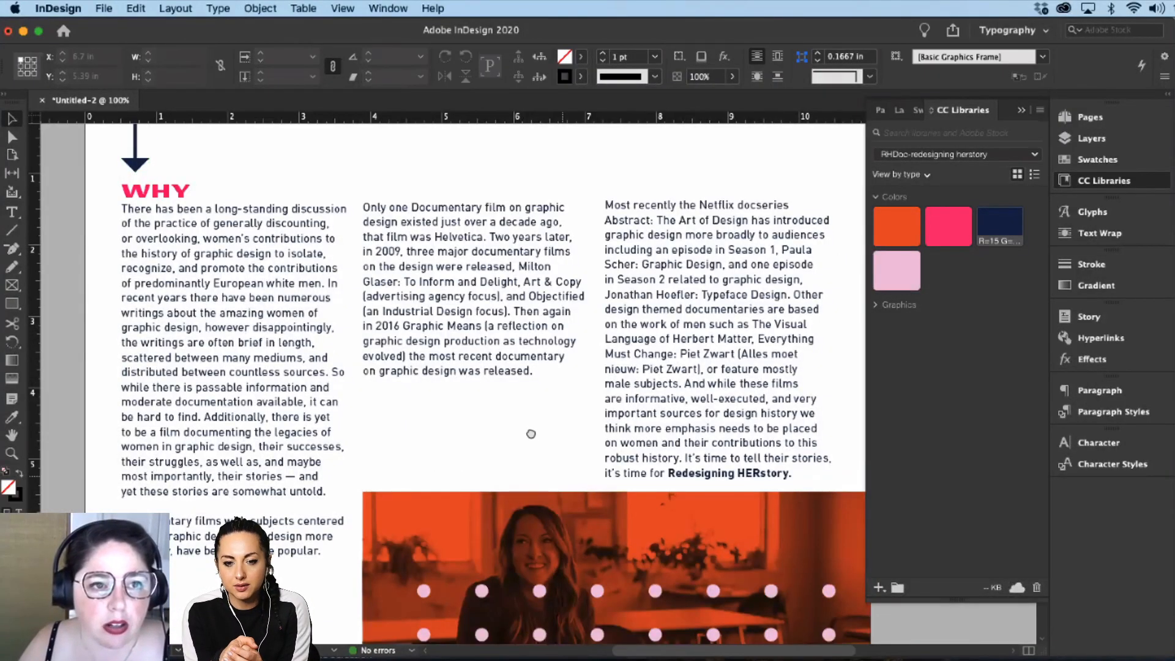
scroll(530, 434, down, 3)
scroll(531, 434, right, 2)
scroll(481, 225, up, 4)
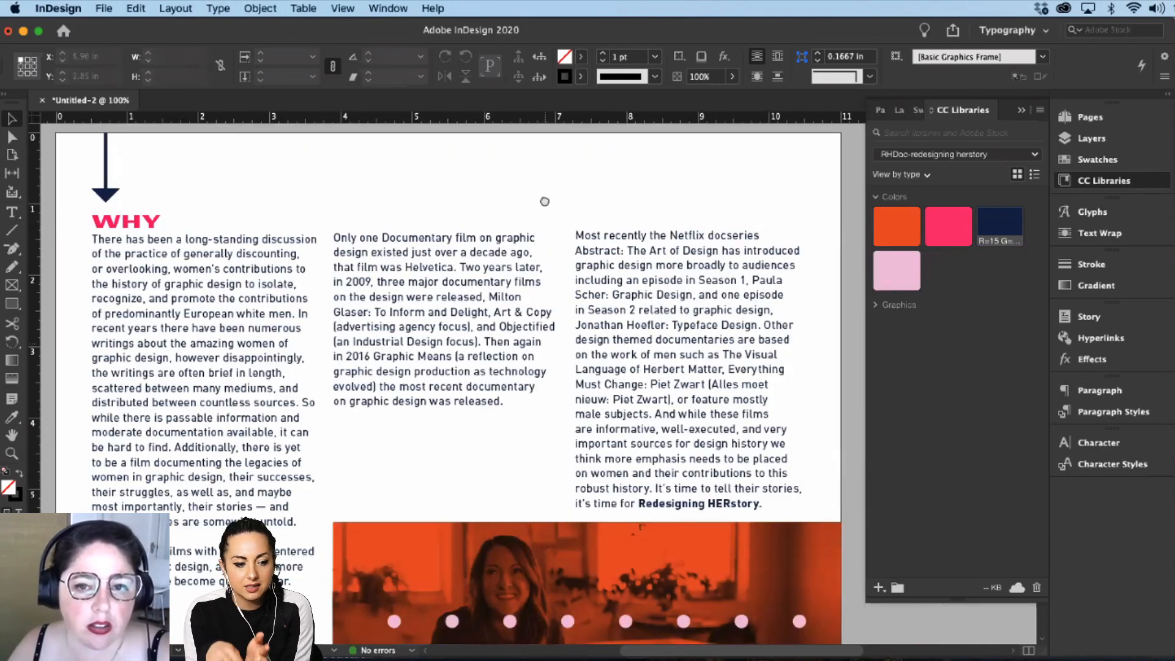
scroll(796, 342, down, 3)
scroll(820, 336, left, 2)
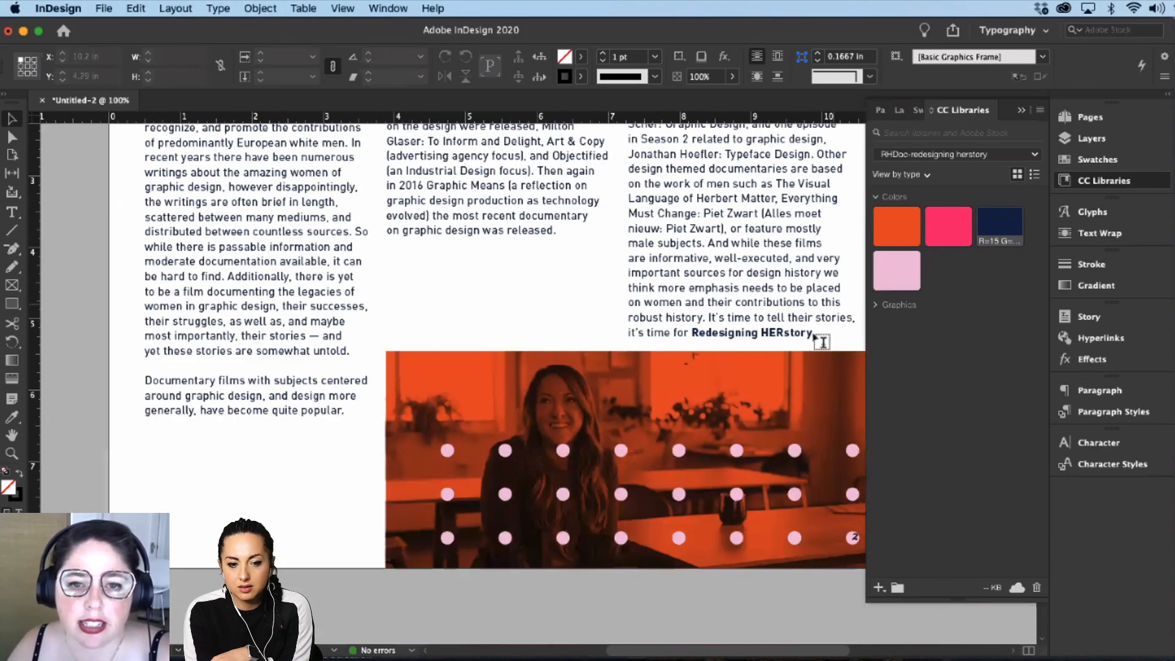
Step: Show the document's layers and unlock the Type layer for editing the WHY page's text
double_click(717, 340)
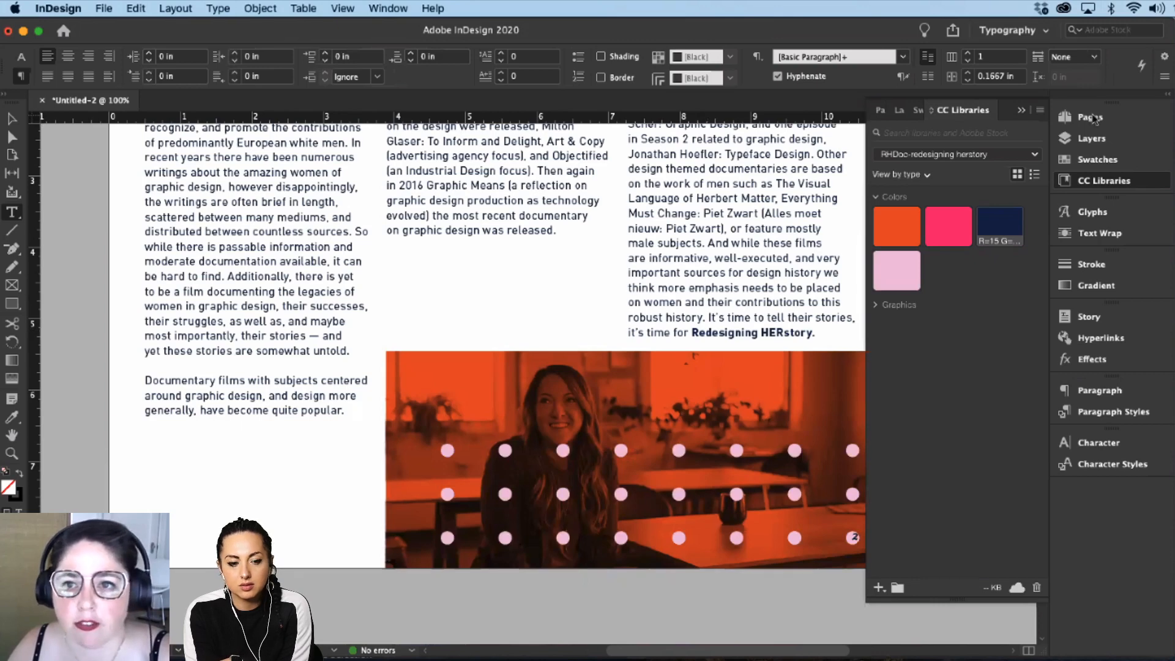
key(Escape)
key(super+F12)
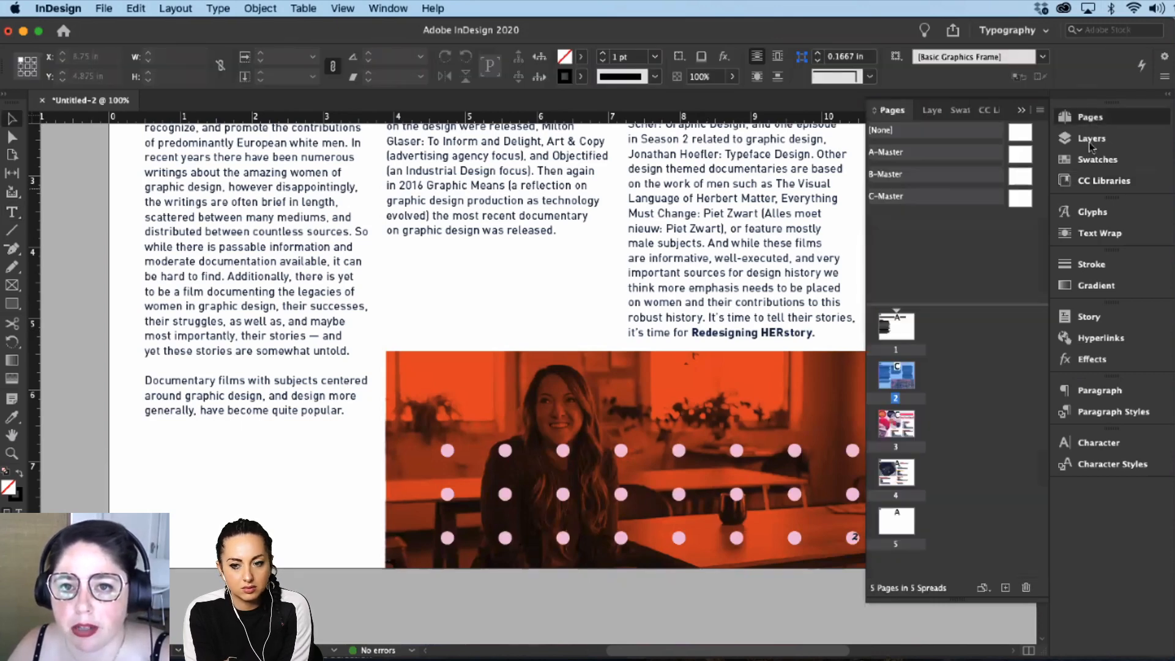
key(F7)
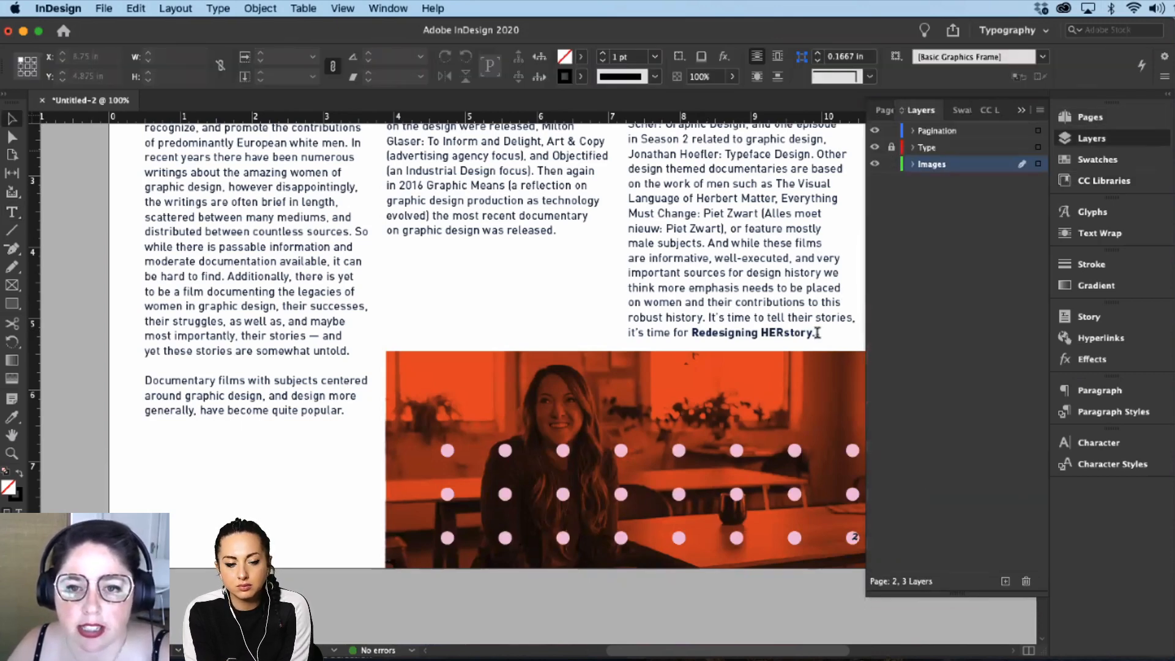
Step: Recolour the bold closing words "Redesigning HERstory." in the third column with the library's bright pink and deselect the text
double_click(696, 330)
key(shift+End)
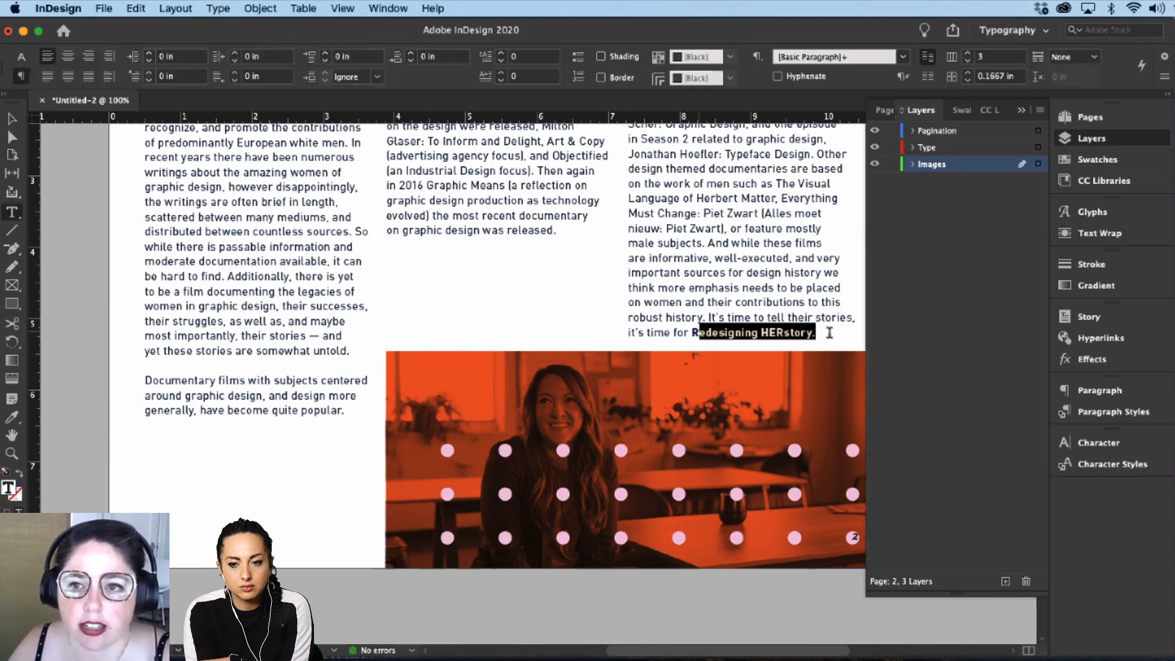
key(shift+Left)
click(1102, 180)
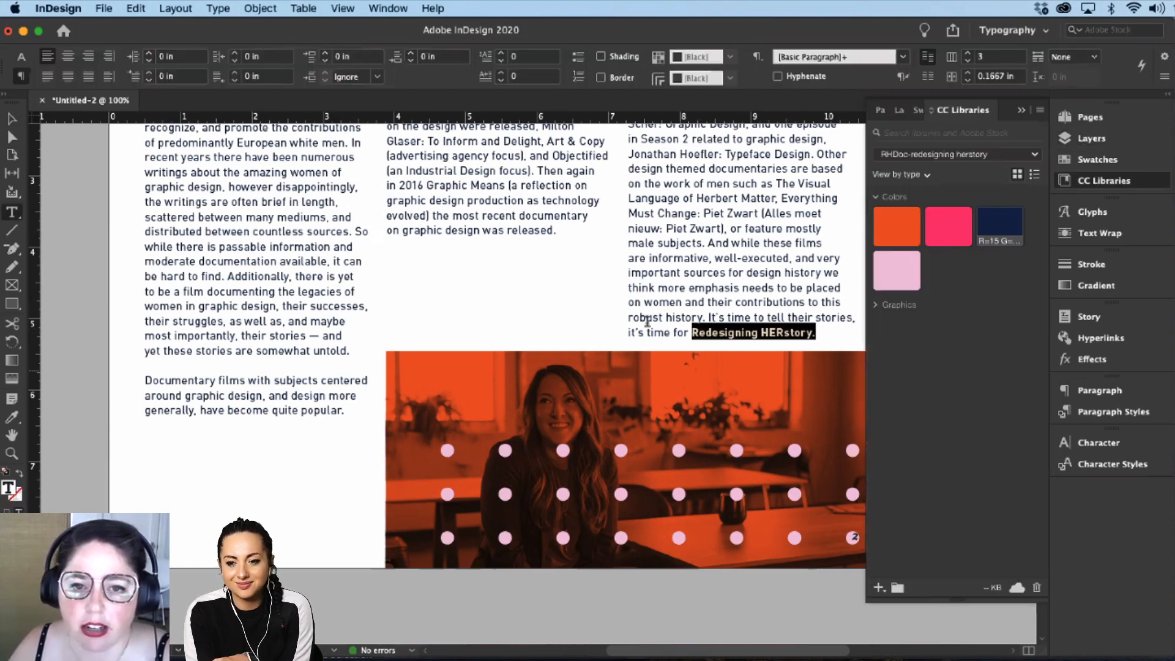
click(948, 226)
click(653, 316)
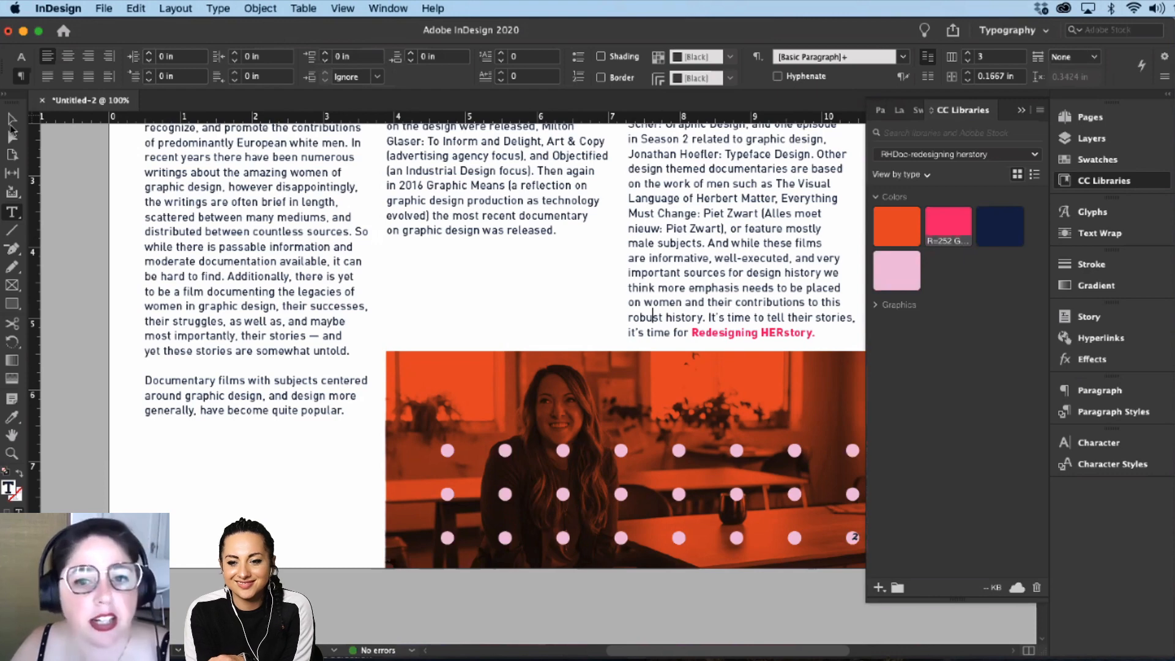
click(11, 127)
click(353, 186)
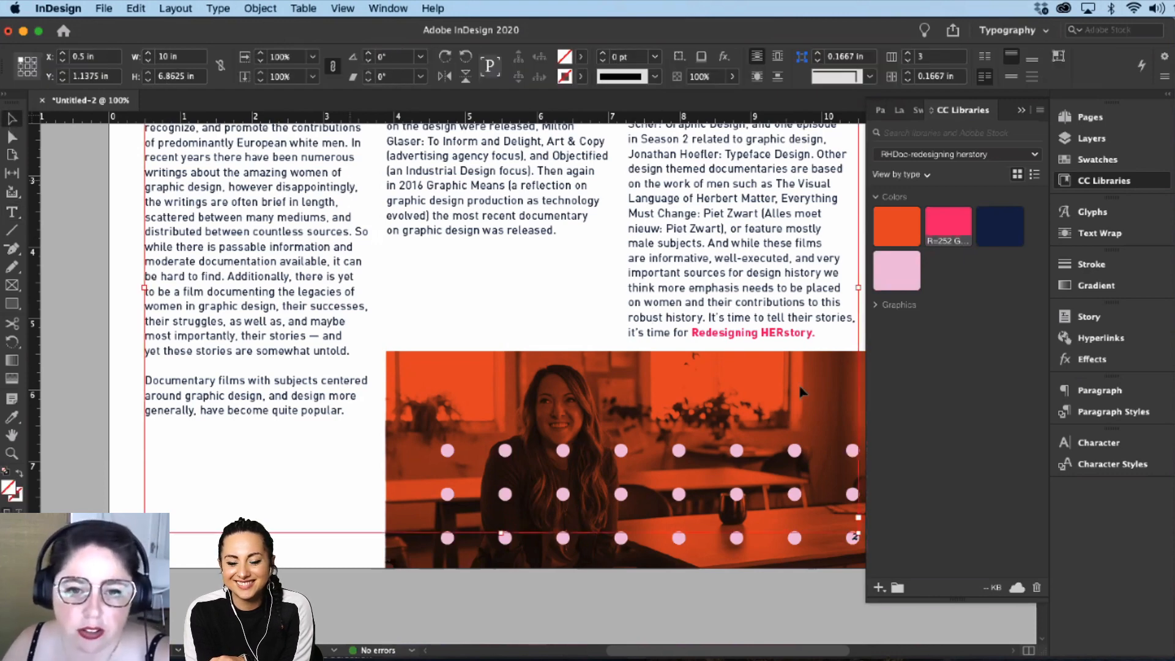
key(super+minus)
click(741, 445)
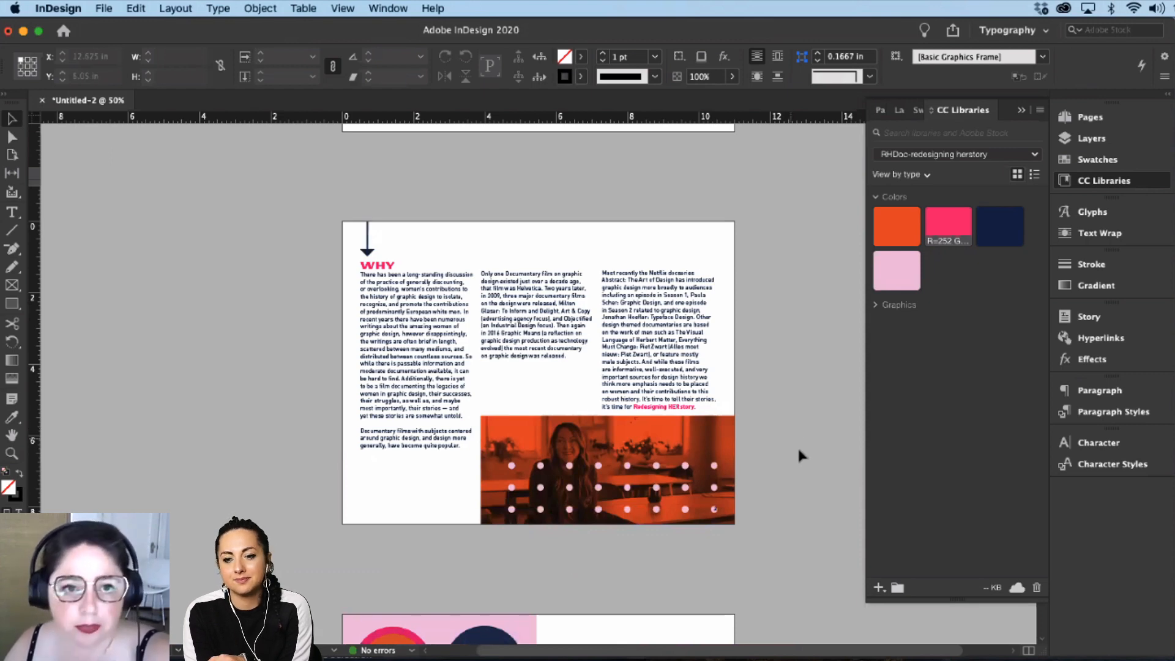
Step: Apply the [None] master to page 2 to remove the page number over the photo
key(super+equal)
key(super+equal)
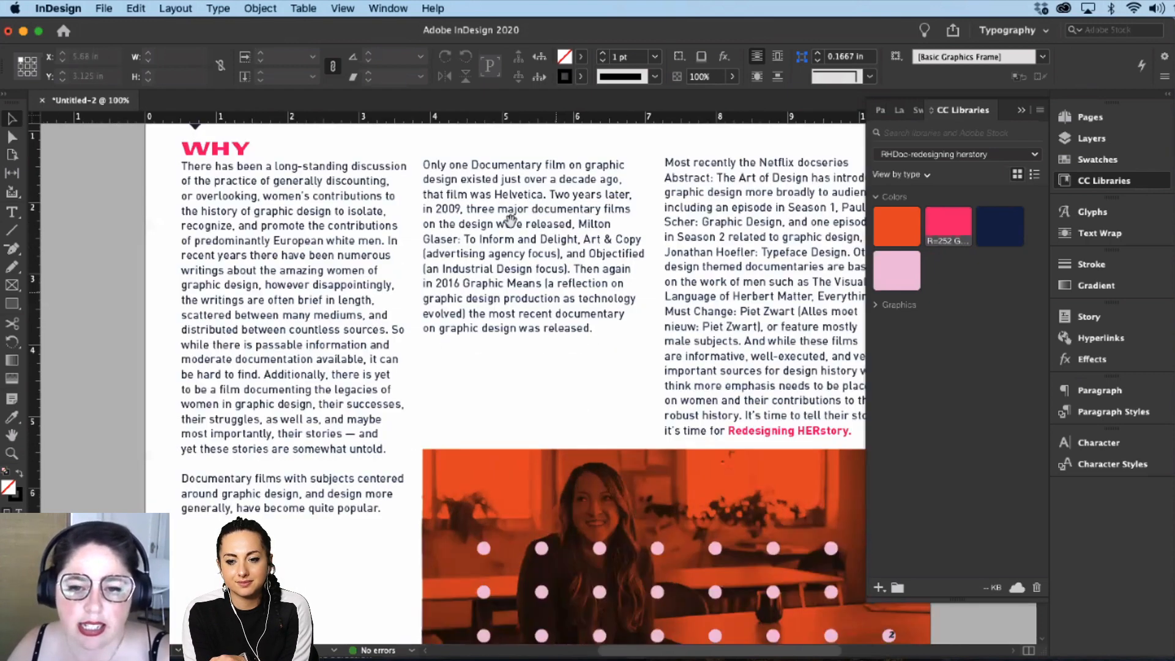
scroll(771, 545, down, 3)
click(774, 542)
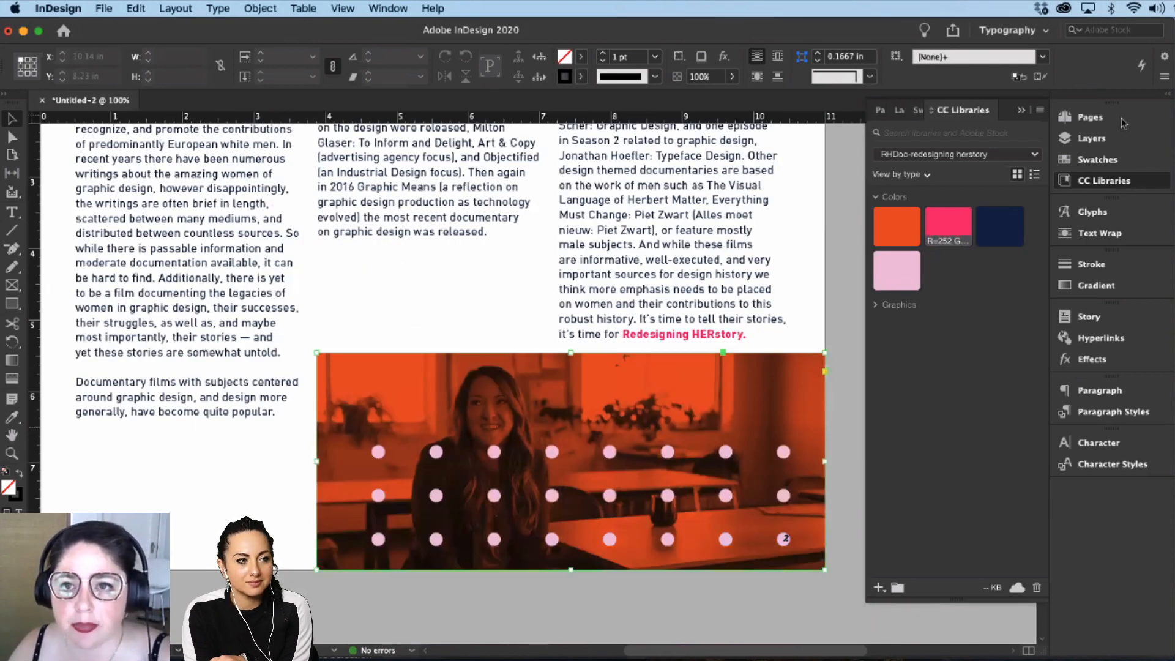
key(super+F12)
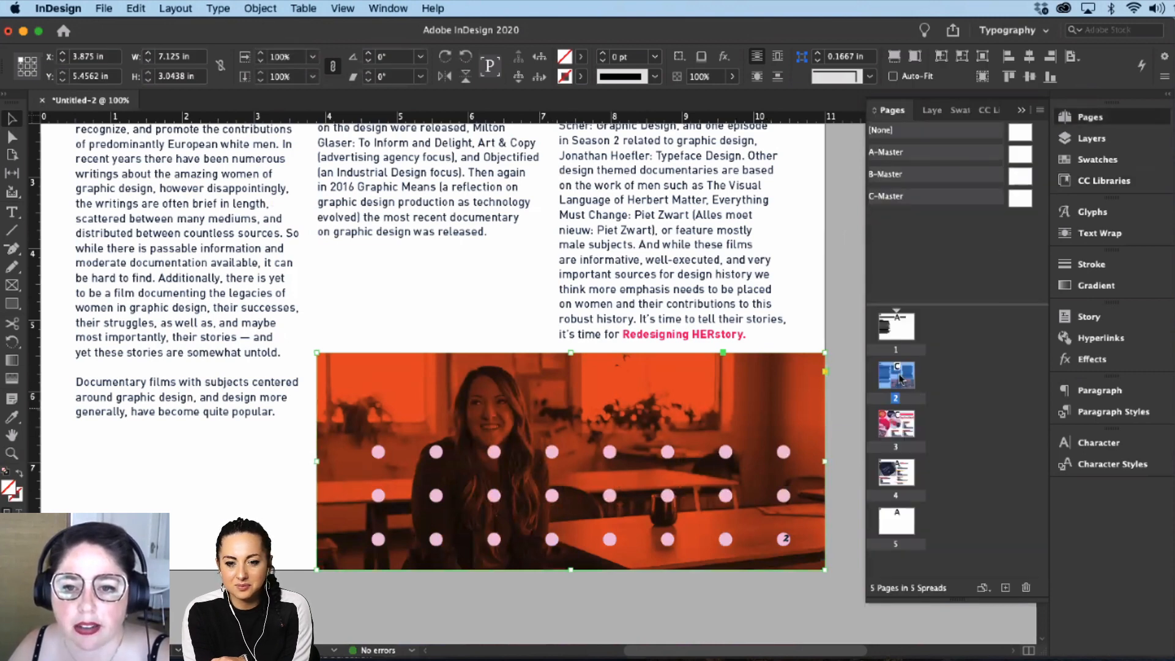
right_click(899, 480)
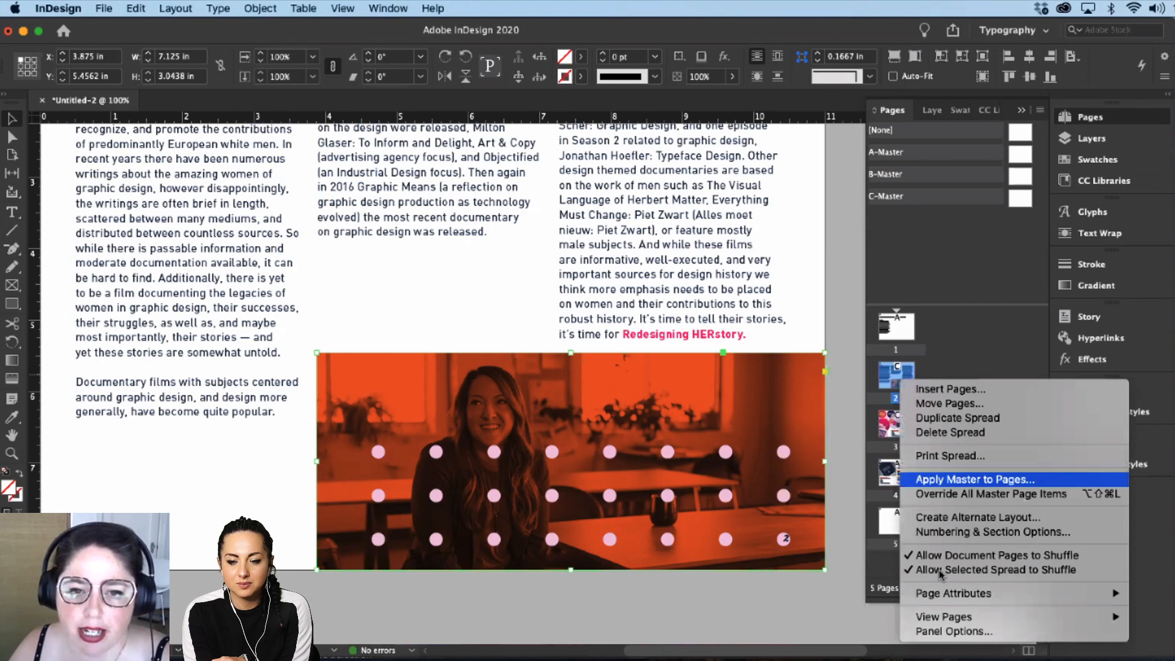
click(974, 479)
click(716, 449)
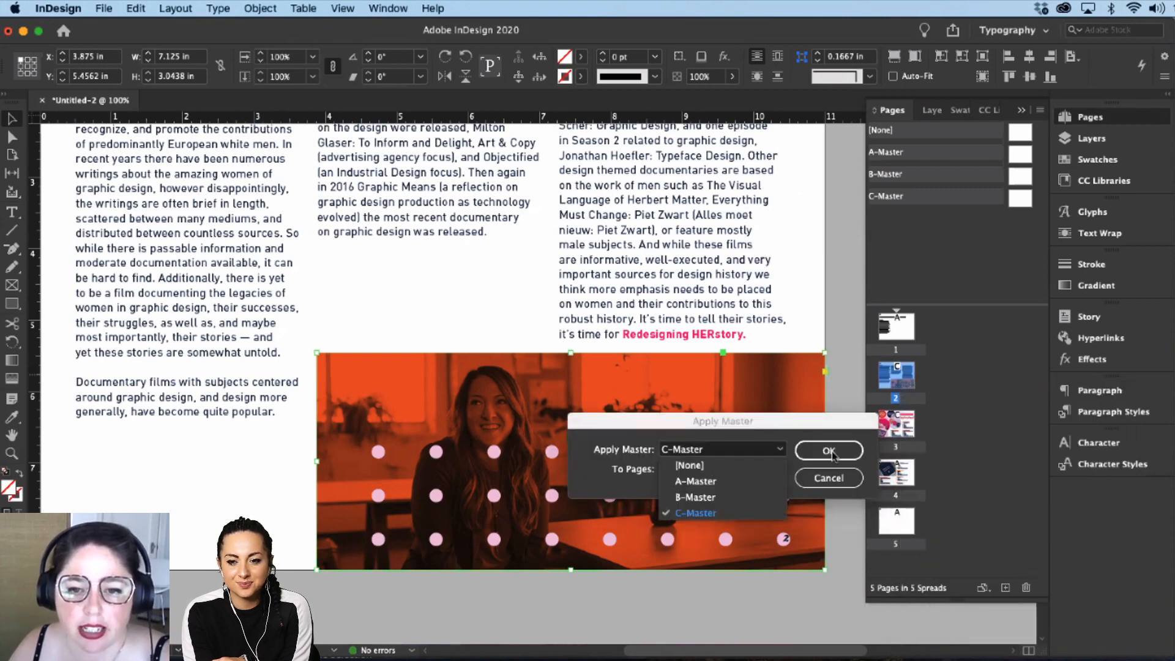
click(690, 465)
key(Return)
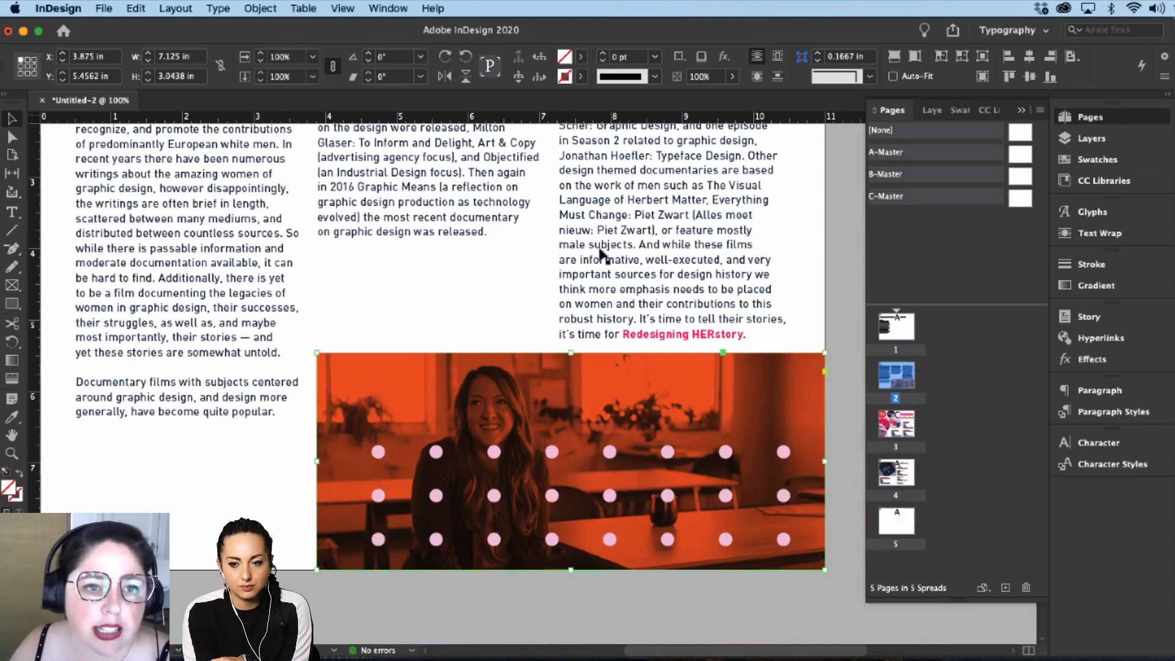
Step: Review the finished WHY page alongside the intro and pledge-level pages at 50% zoom
key(super+minus)
key(super+minus)
click(311, 171)
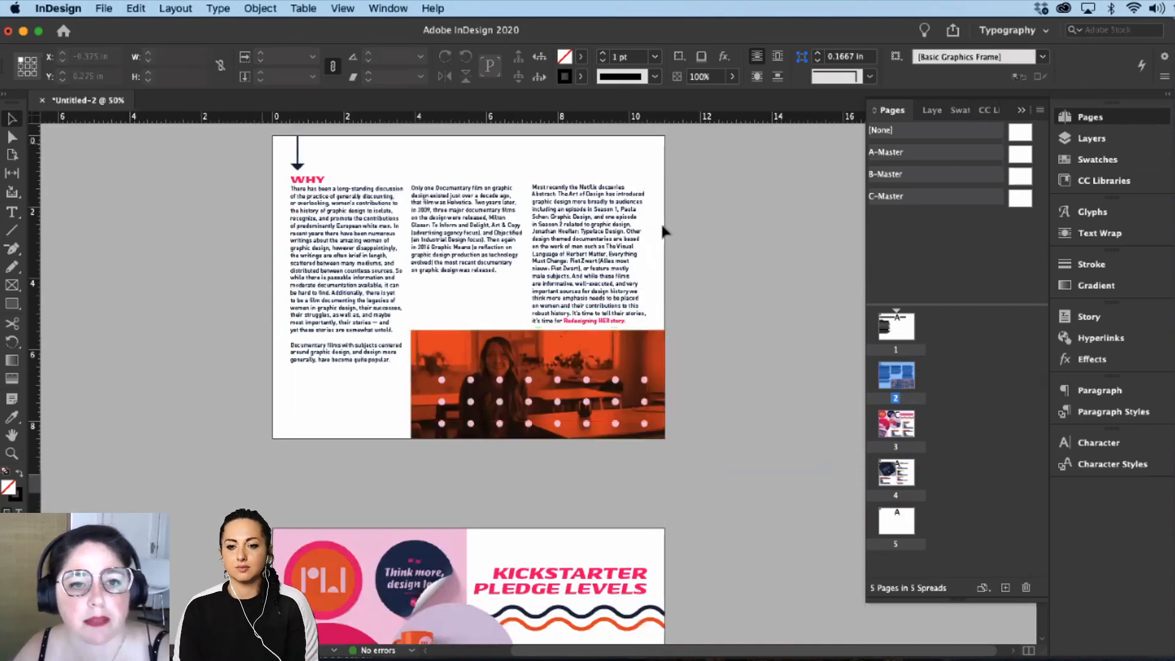
scroll(696, 540, up, 3)
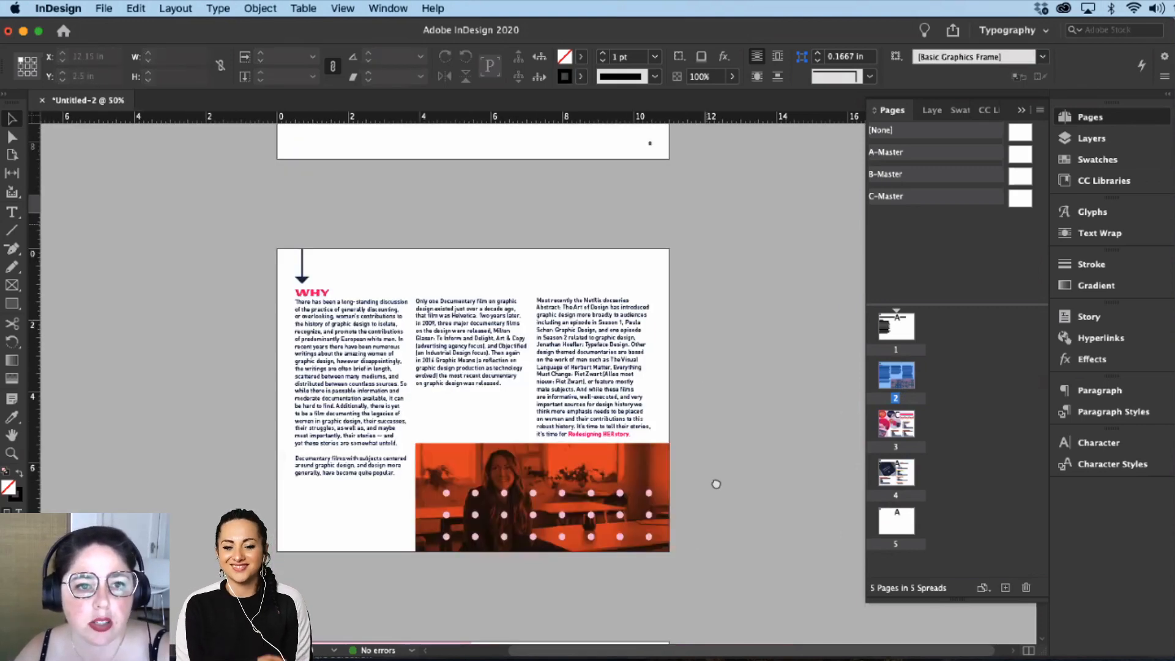
scroll(716, 484, up, 6)
scroll(701, 342, down, 1)
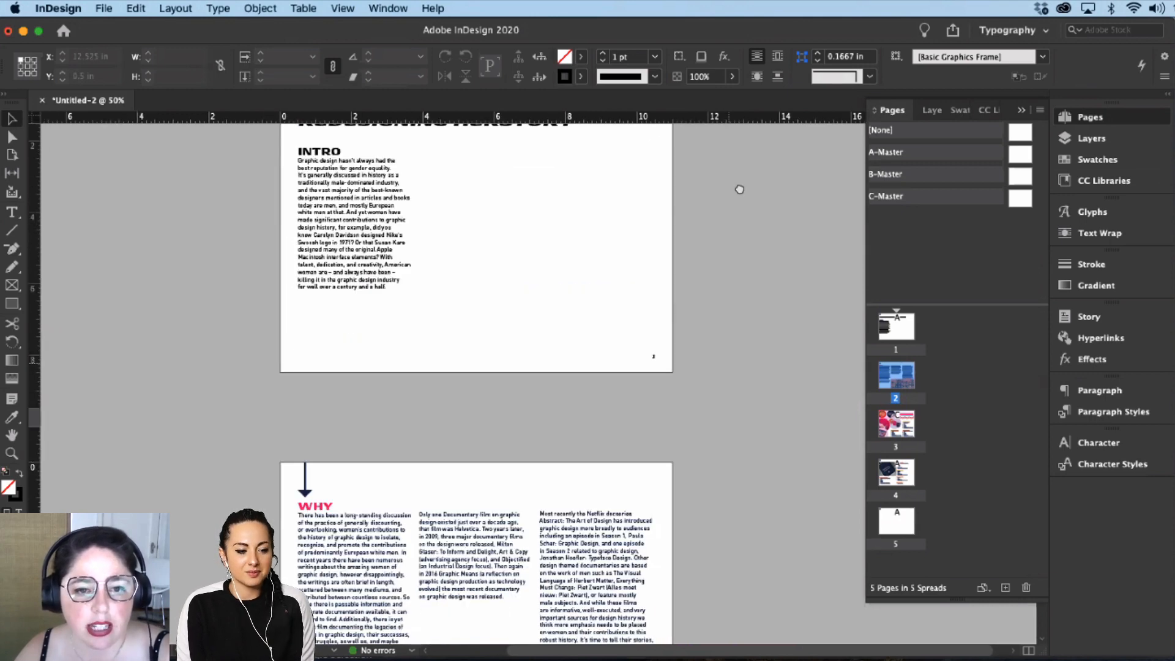
scroll(684, 247, down, 1)
scroll(490, 367, down, 12)
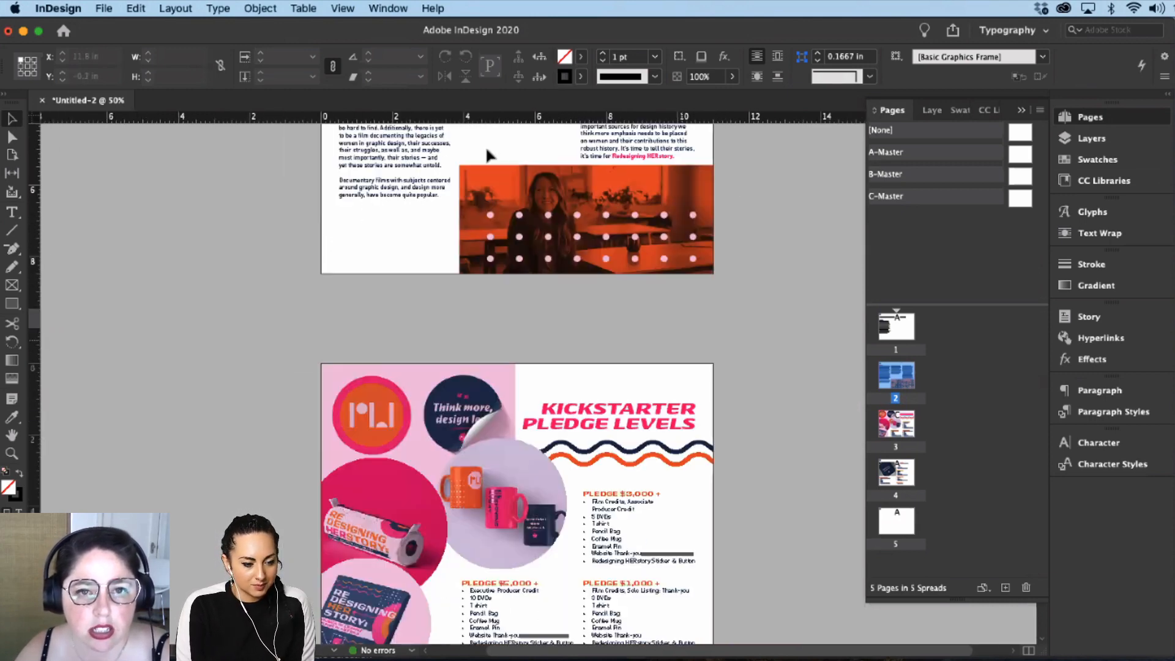
scroll(490, 368, up, 4)
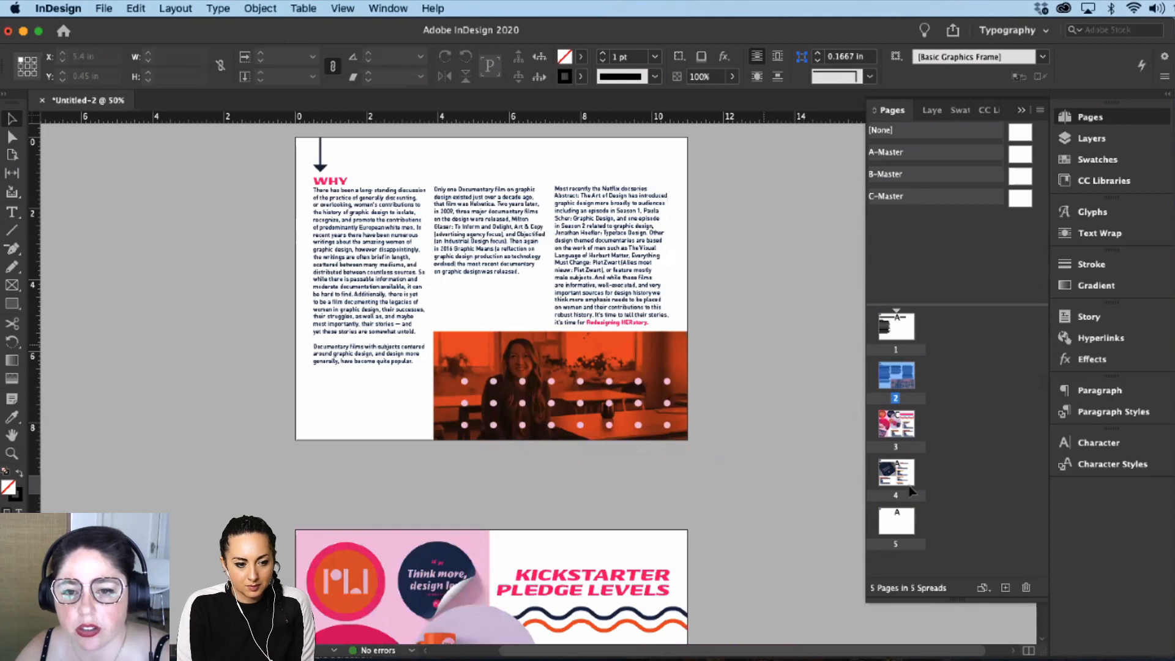
Step: Move the blank last page to follow page 2 and cover it with an 11 × 8.5 in rectangle filled with the library's bright pink
drag(925, 384, 926, 384)
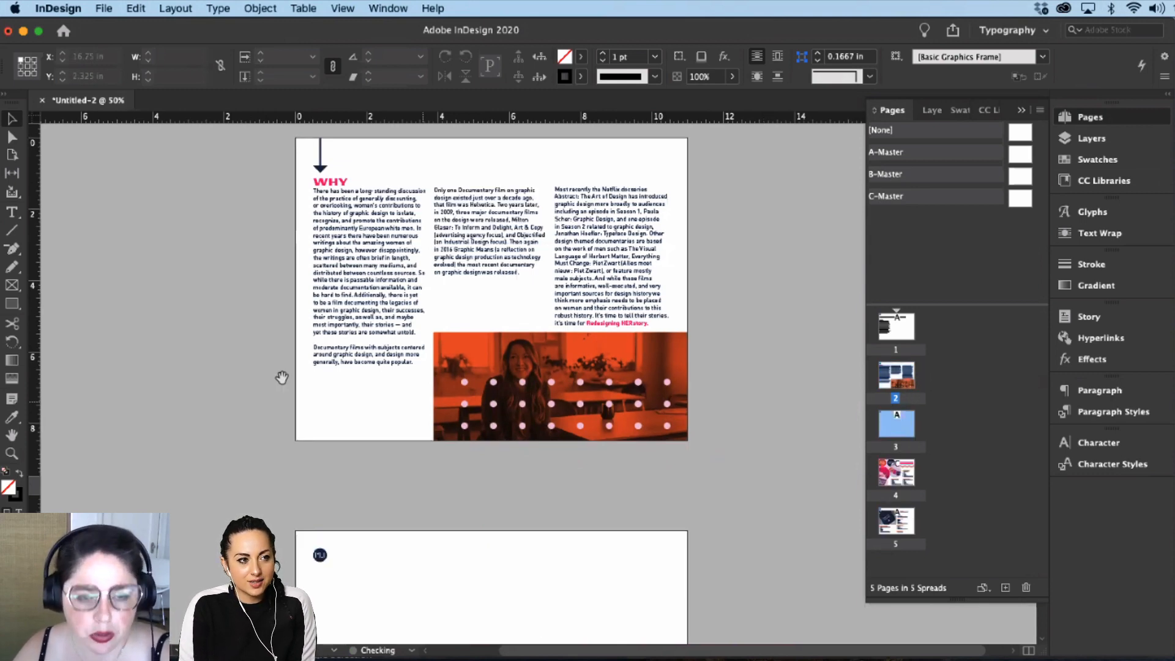
scroll(282, 378, down, 5)
key(m)
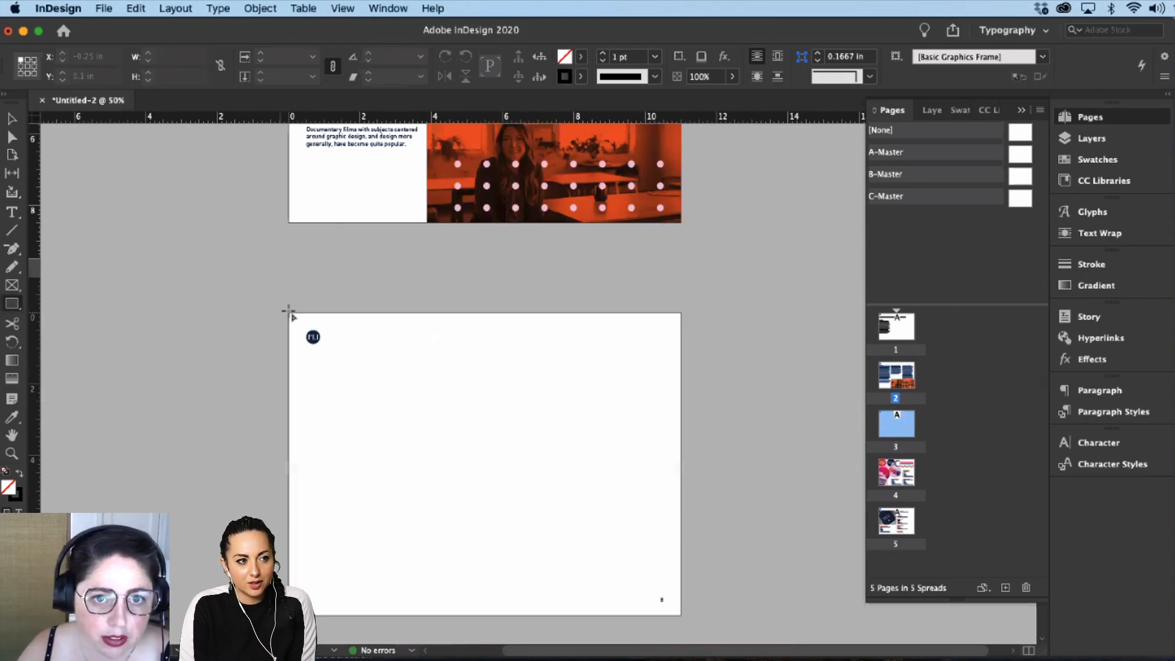
mouse_move(289, 312)
mouse_down()
mouse_move(420, 433)
mouse_move(681, 615)
mouse_up()
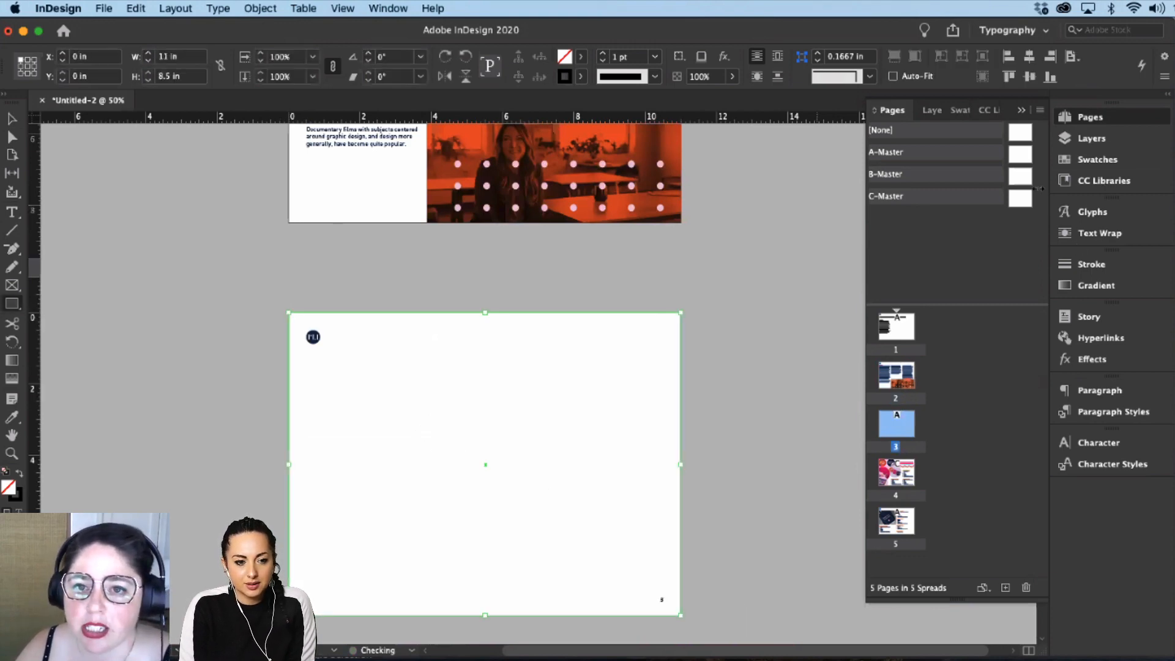
click(1089, 181)
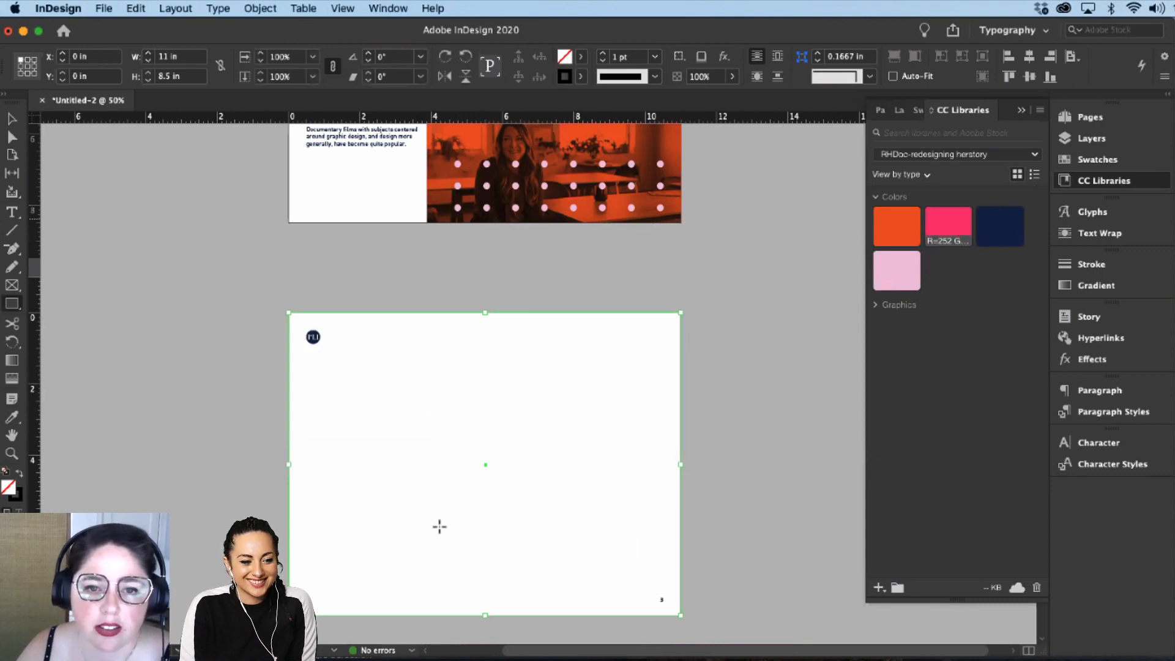
click(948, 226)
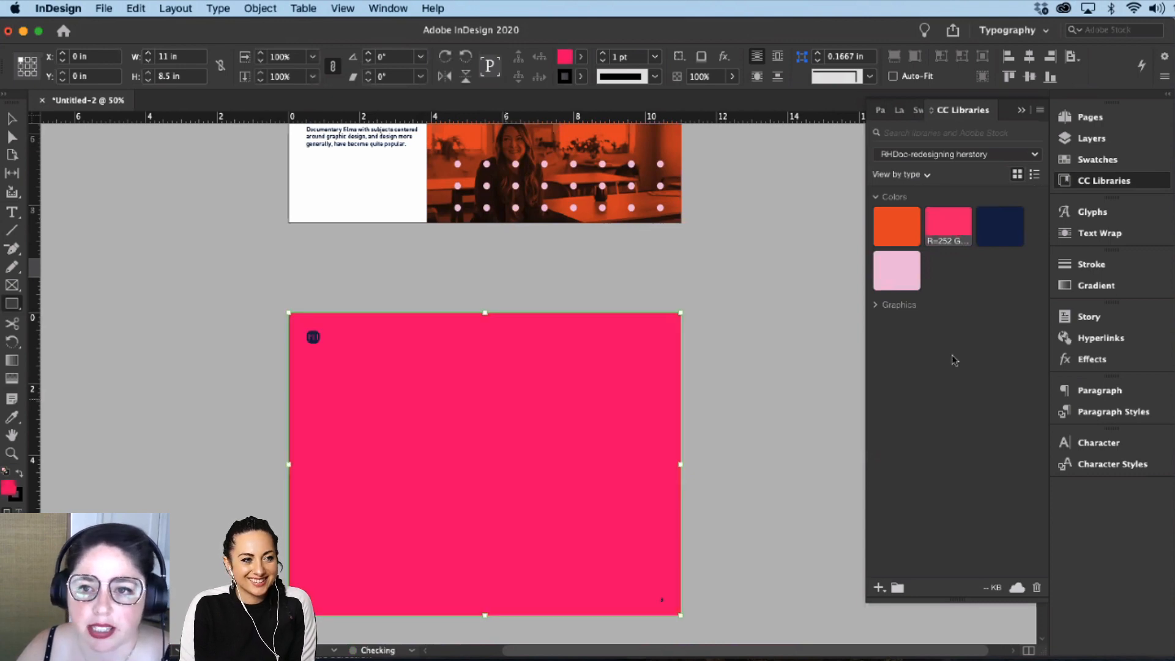
Step: Apply the [None] master to page 3 to remove its logo and page number, and deselect the pink rectangle
click(1089, 117)
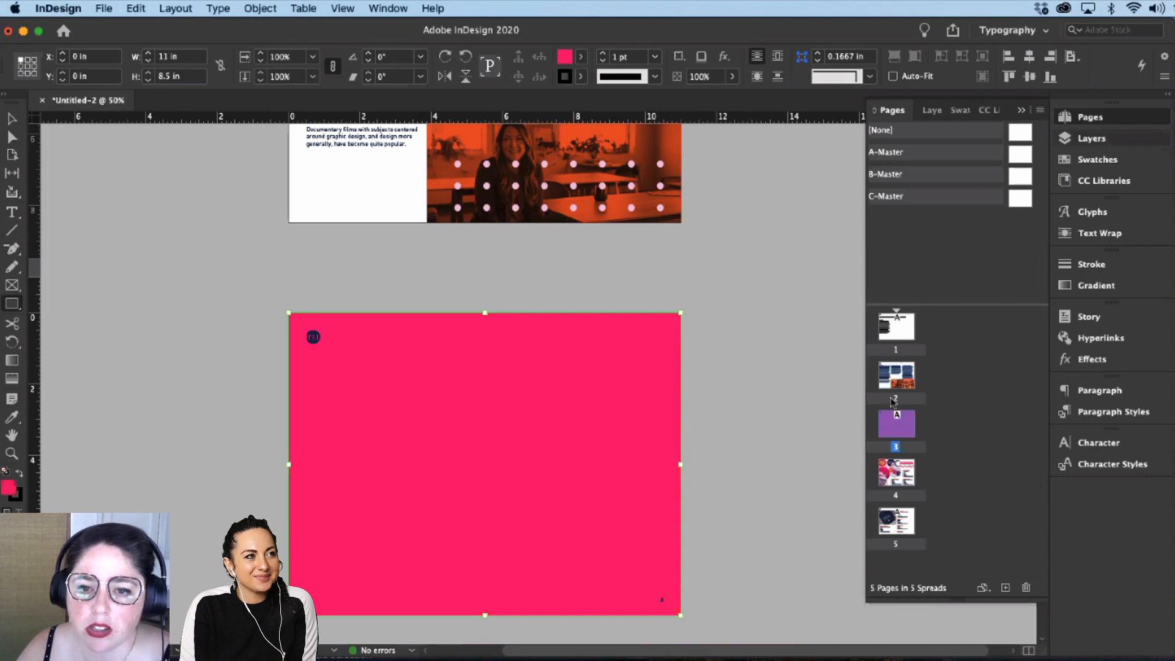
right_click(927, 531)
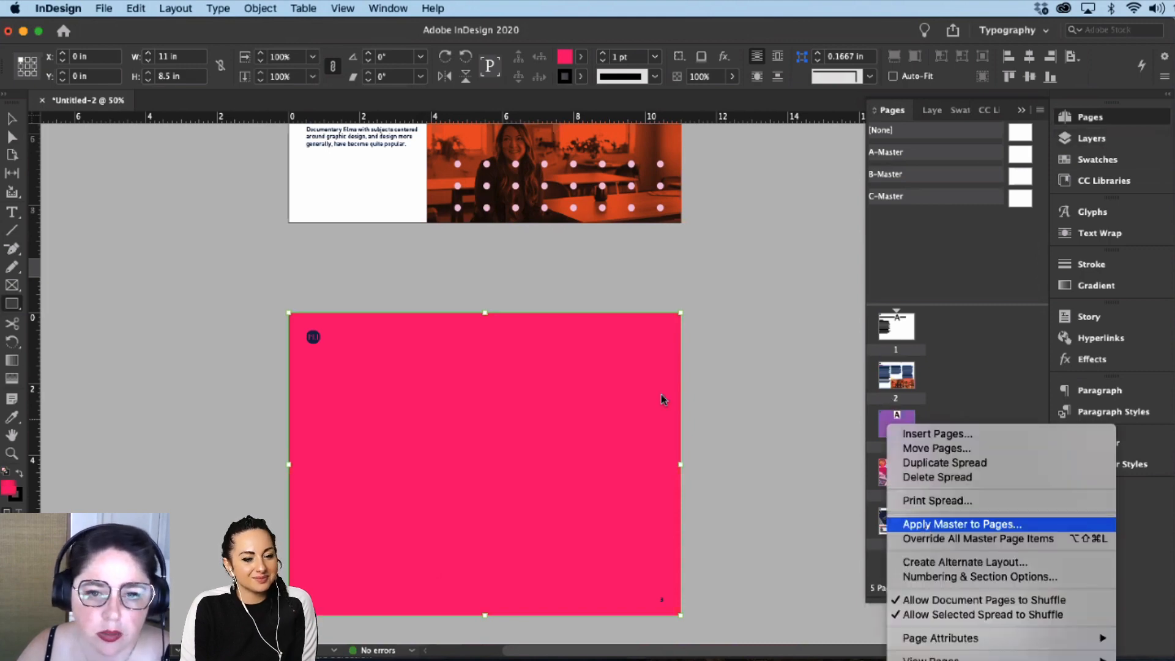
key(Return)
click(687, 453)
click(679, 438)
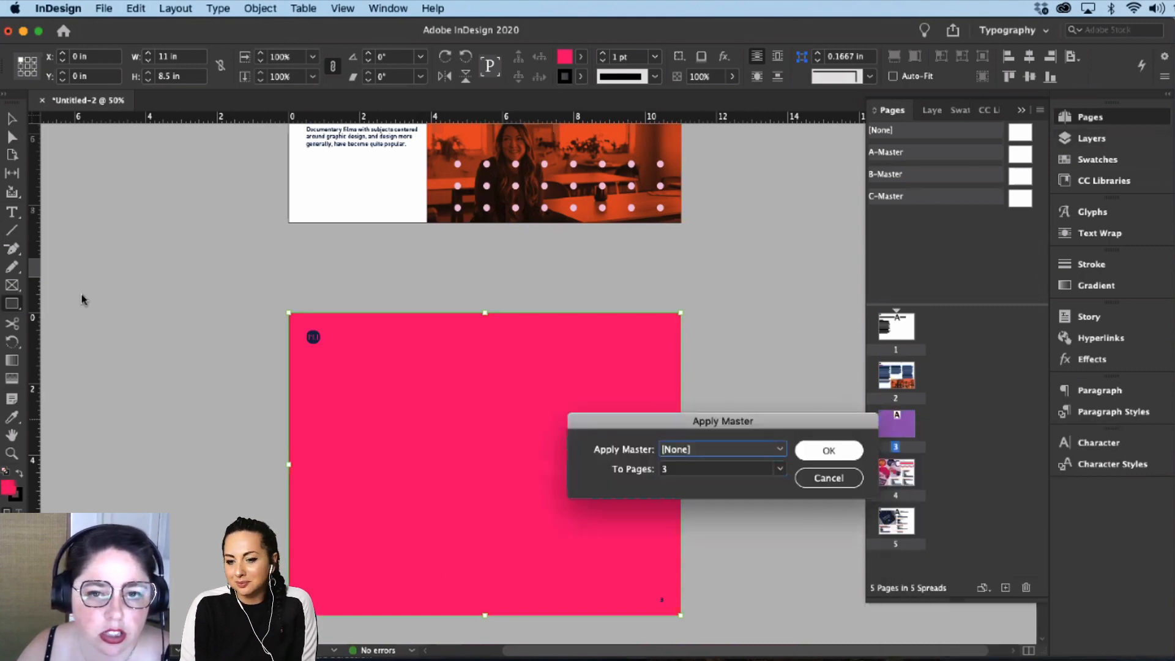
key(Return)
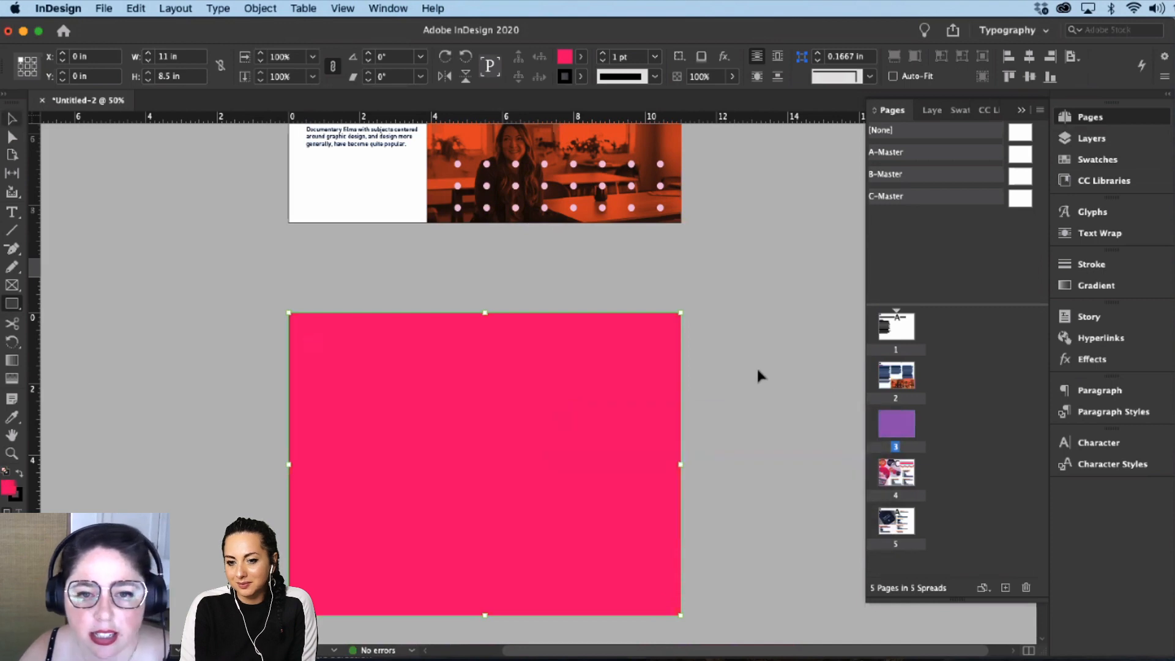
click(759, 376)
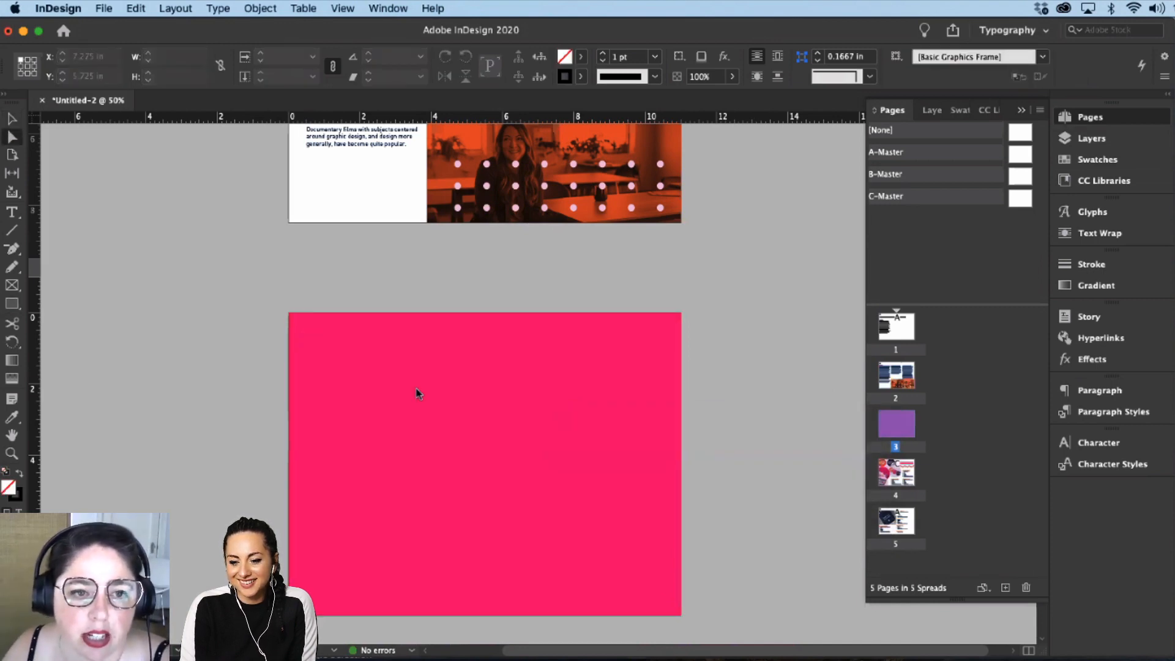
Step: Switch to Illustrator and copy the light pink dot grid overlapping the lower edge of the carousel's orange panel
key(super+Tab)
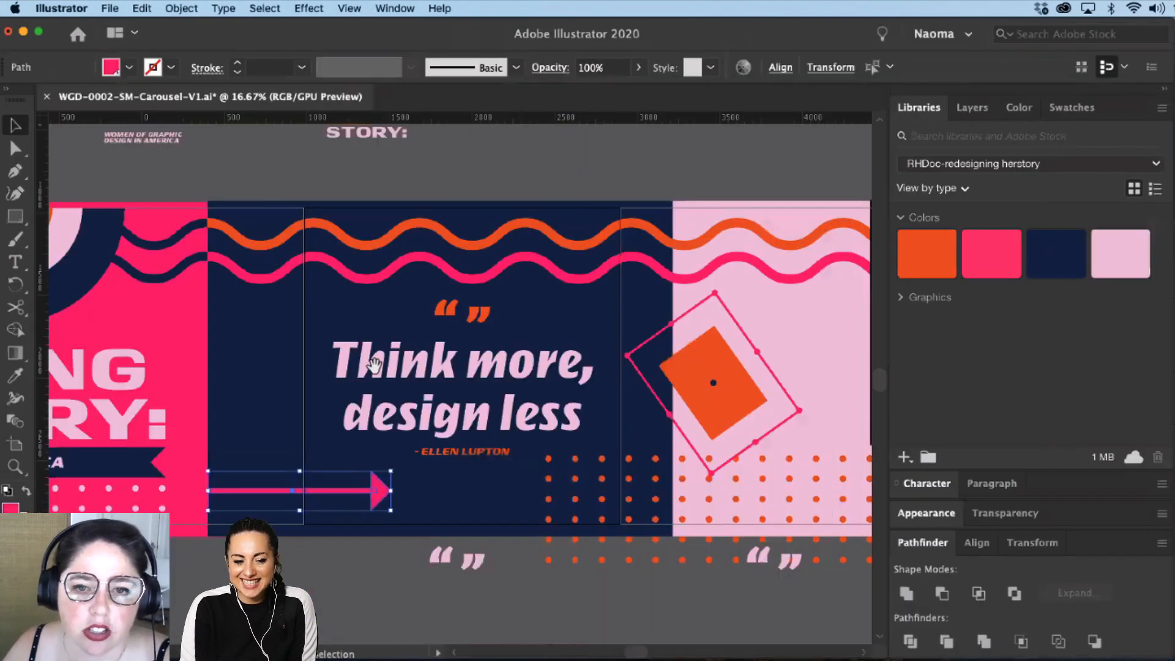
scroll(374, 365, right, 10)
scroll(373, 380, right, 8)
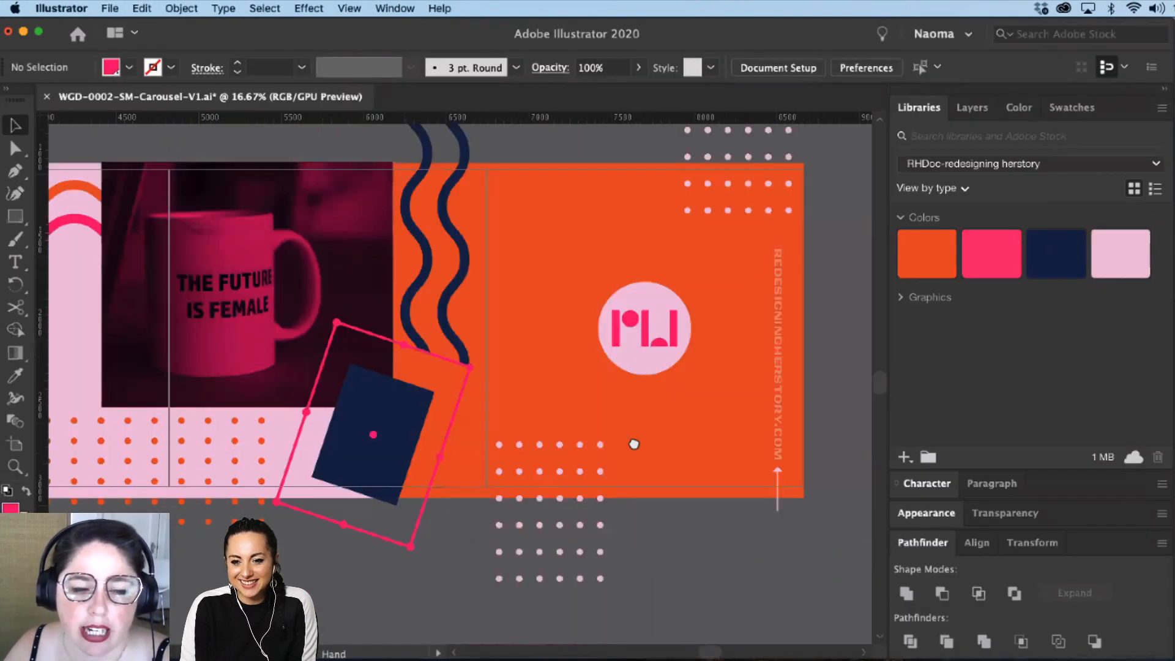
scroll(634, 443, up, 3)
scroll(551, 450, left, 2)
scroll(781, 569, left, 3)
scroll(780, 569, down, 1)
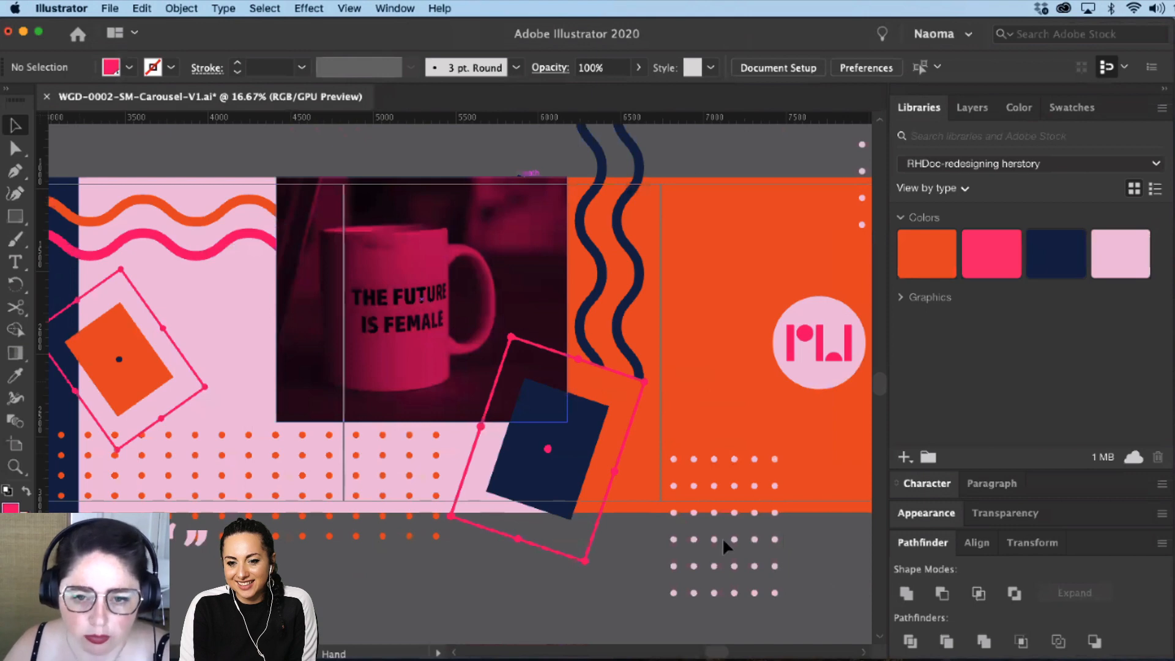
click(755, 539)
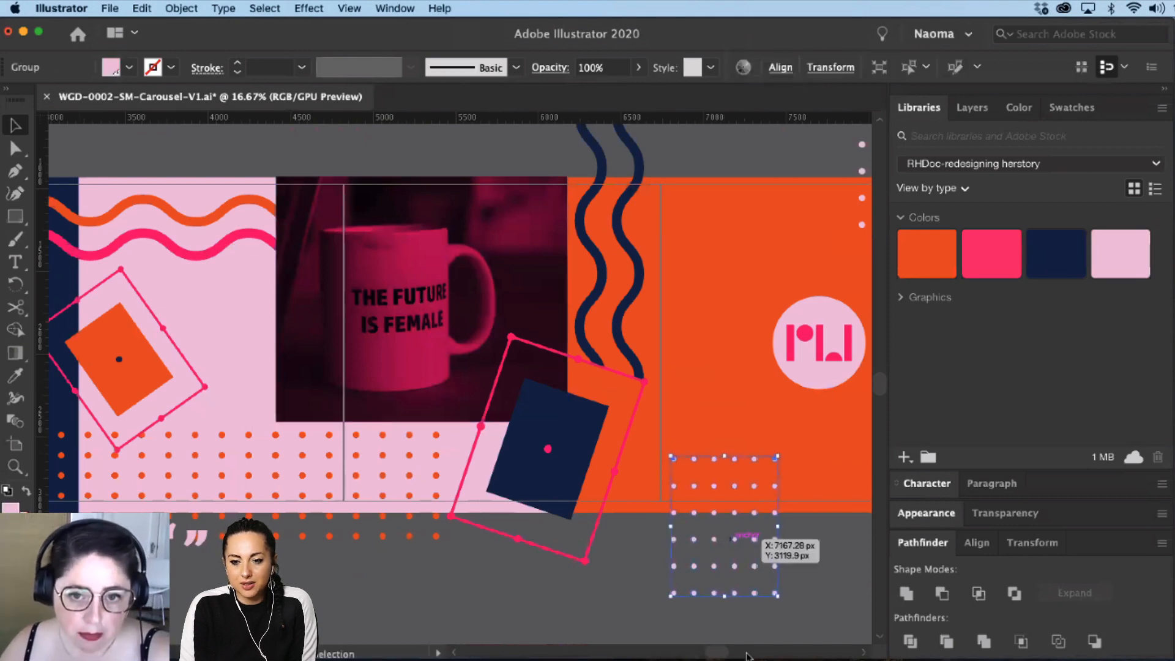
key(a)
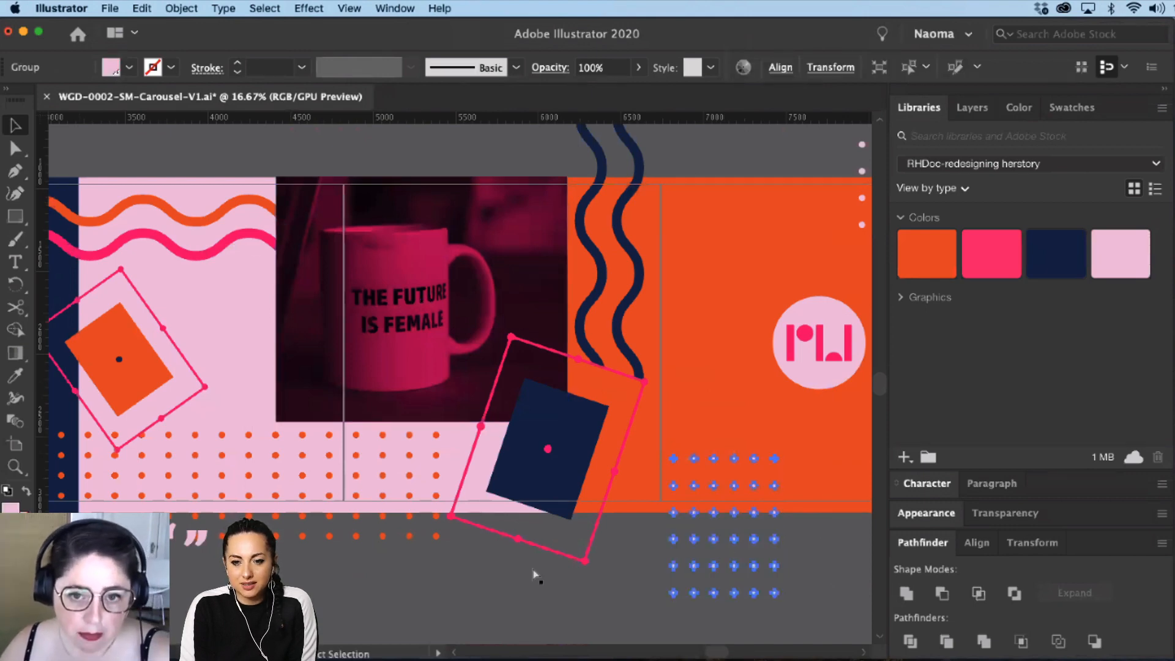
Step: Switch to InDesign, paste the dots on the Images layer and scale them to about 4.06 × 5.3 in at the pink page's lower-right corner
key(super+Tab)
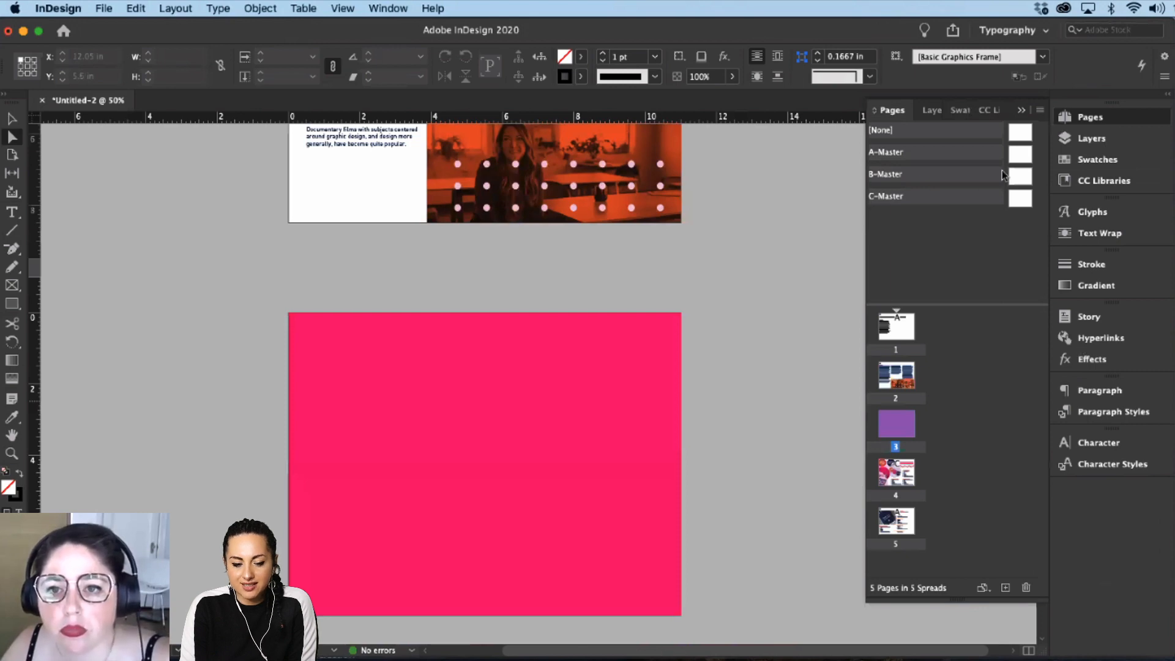
key(F7)
click(379, 453)
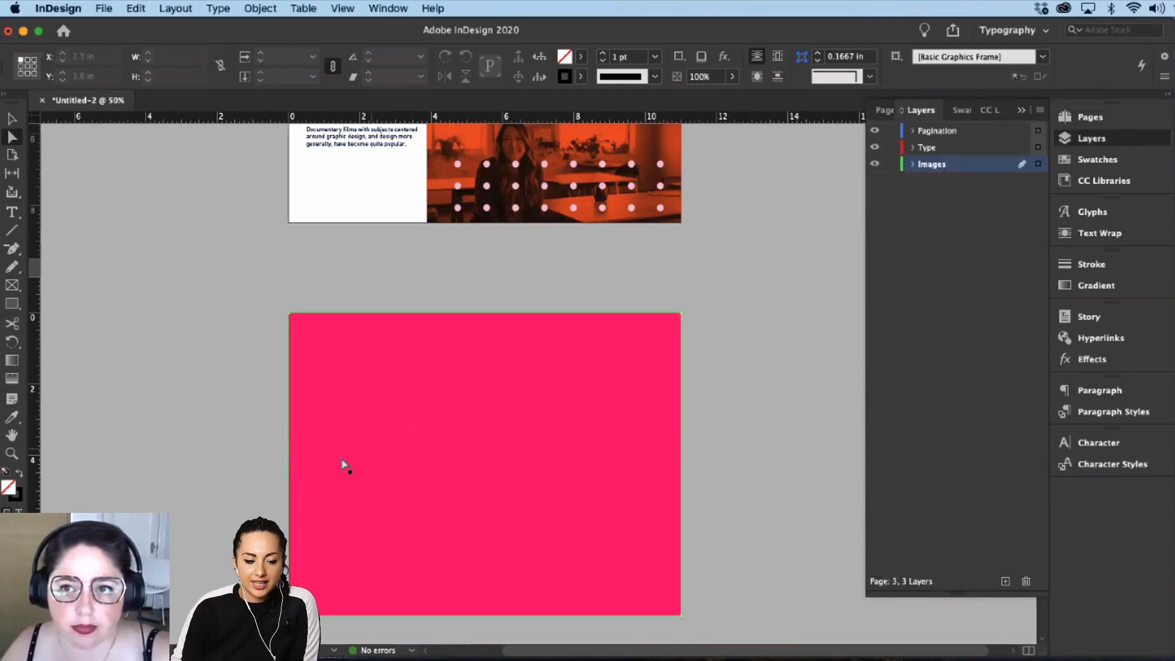
click(243, 451)
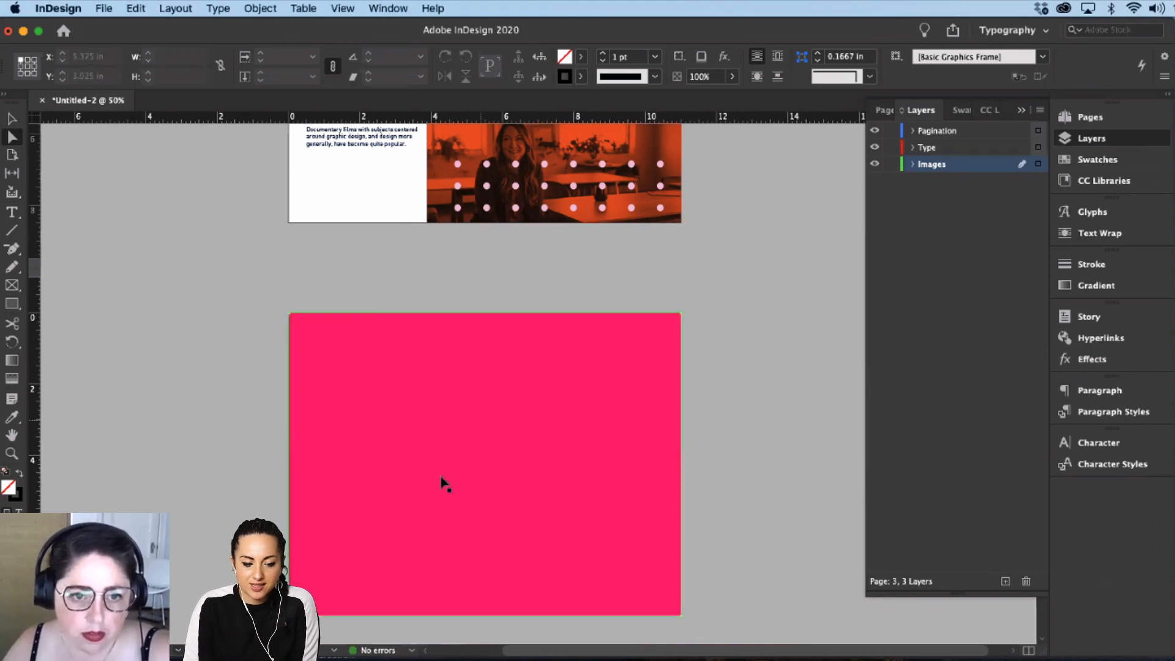
key(v)
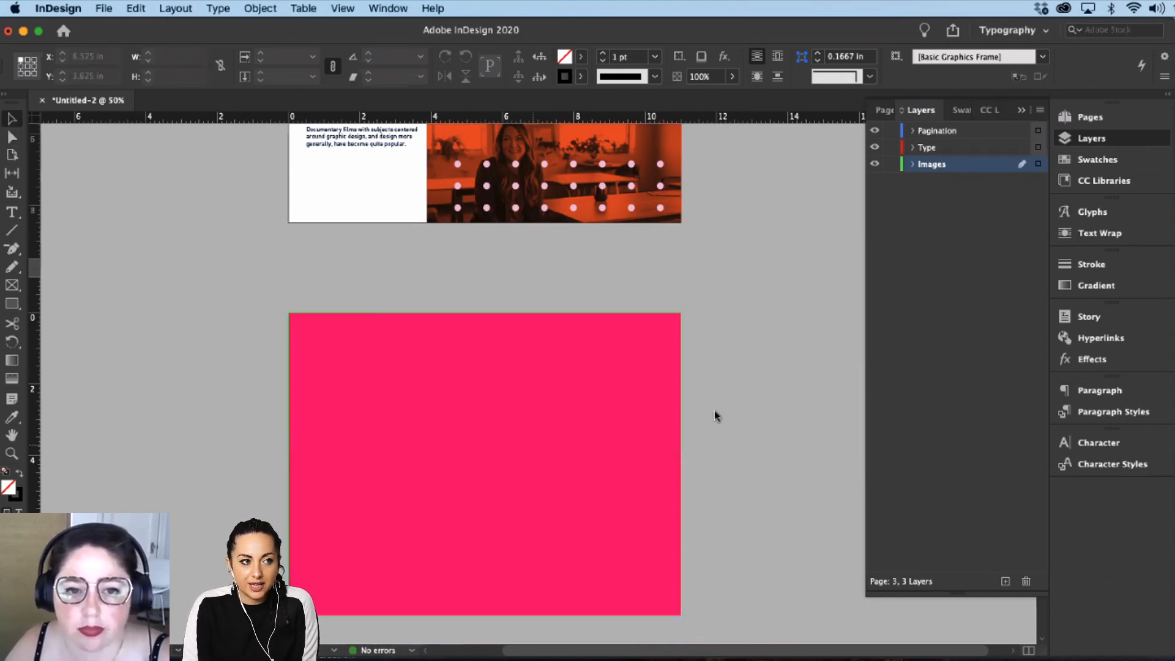
key(super+v)
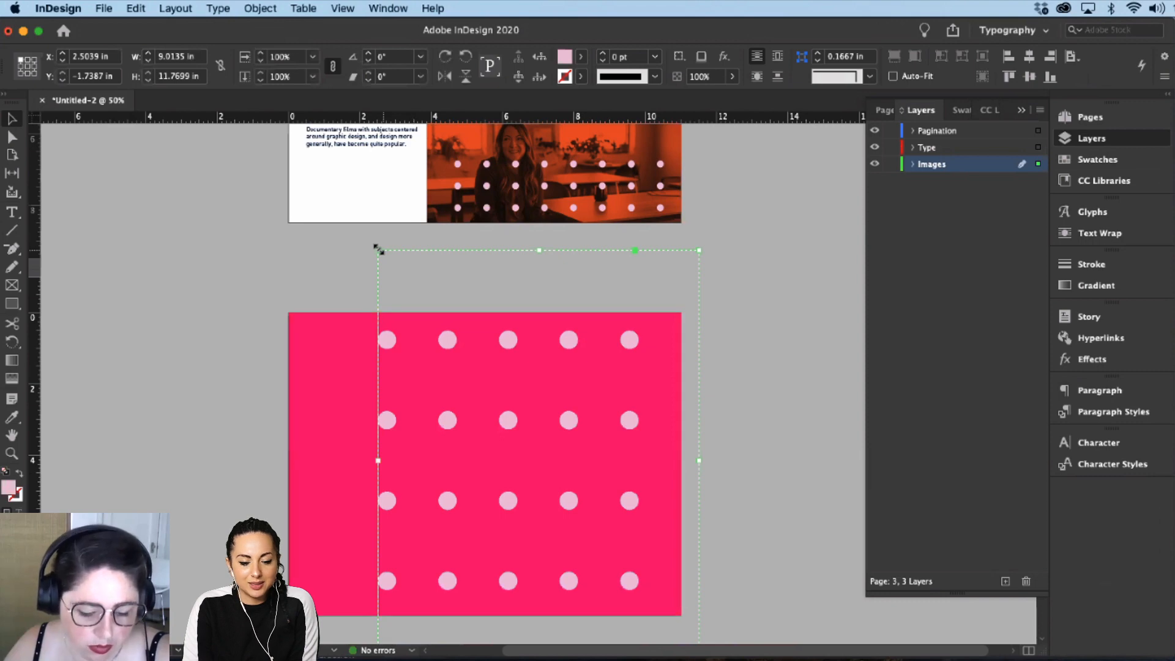
drag(378, 250, 637, 547)
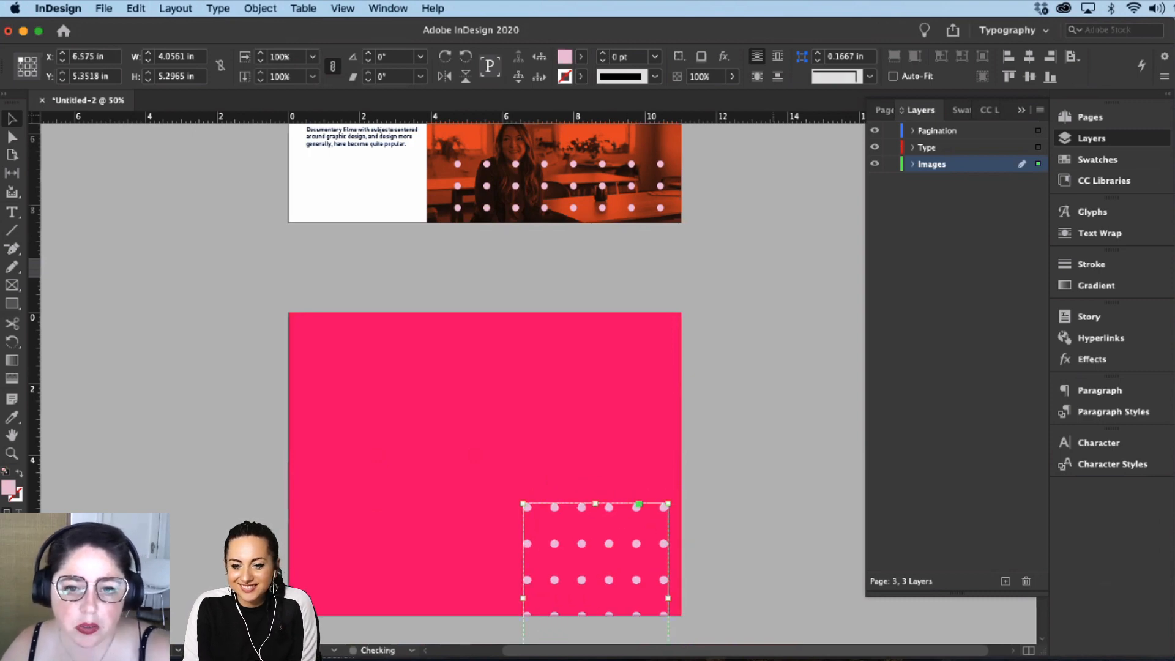
key(shift+super+a)
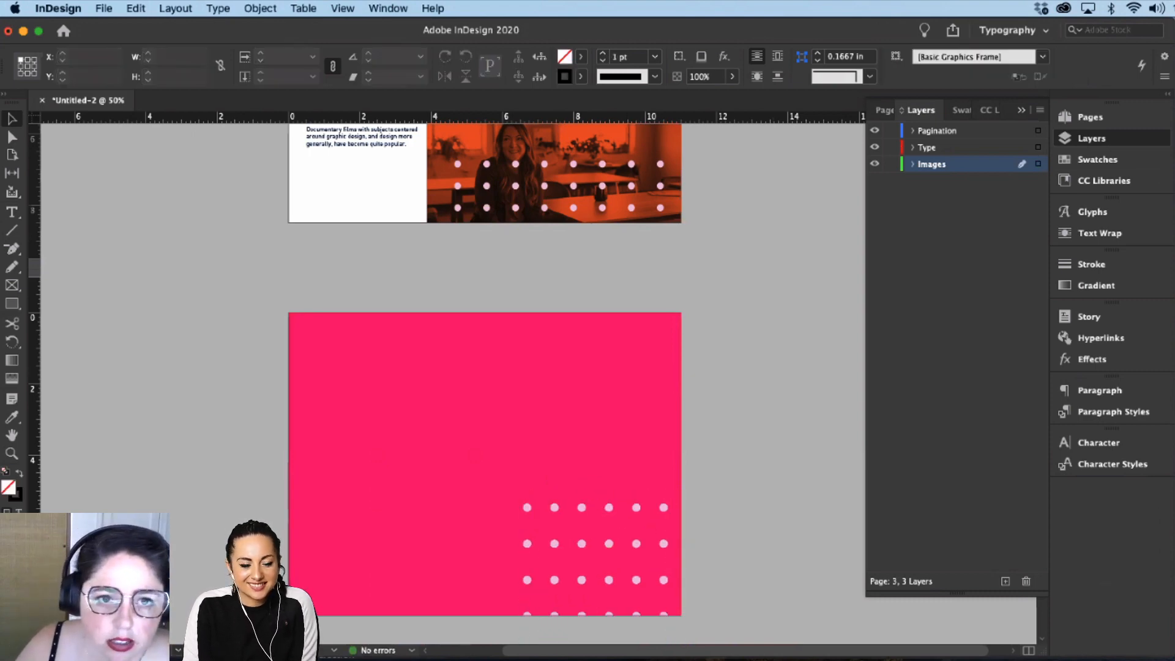
Step: Switch to TextEdit's WGDD-Quote file and copy the line "You need the confidence to fail in order to take risks in your work." with its attribution
key(super+Tab)
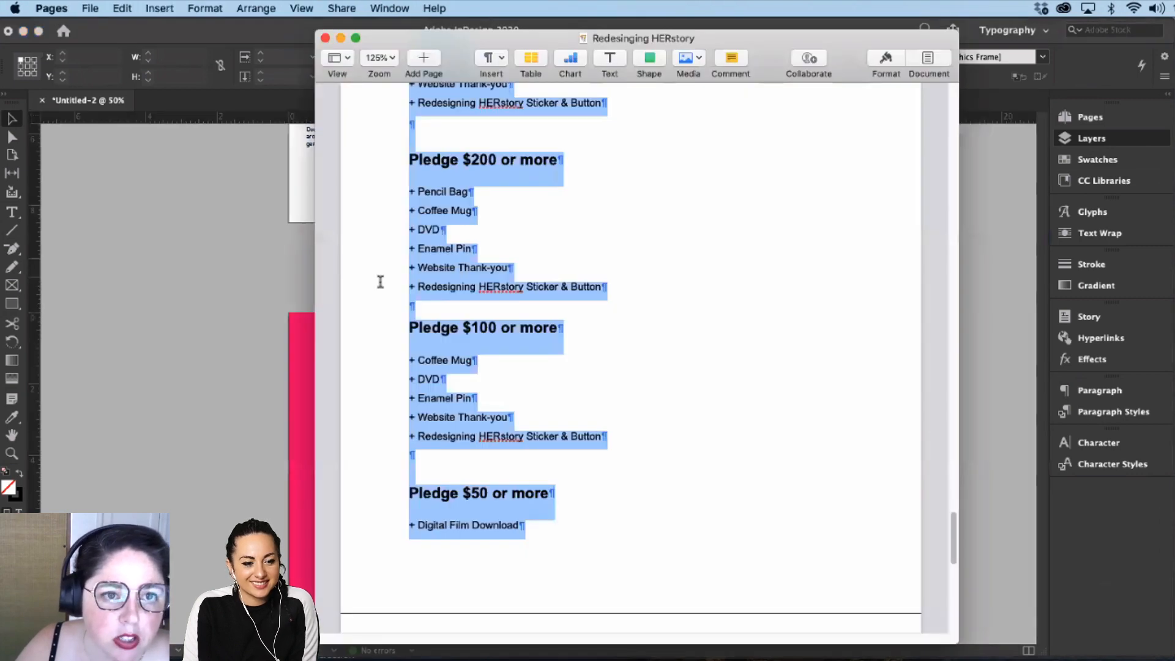
key(super+Tab)
click(301, 268)
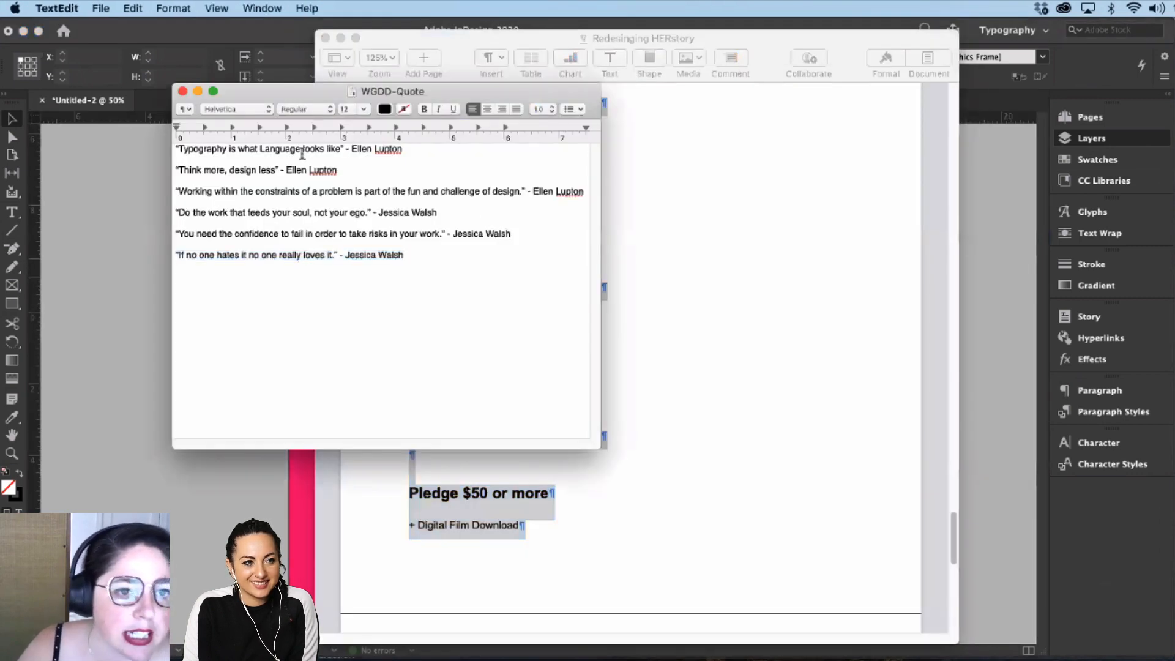
drag(191, 170, 220, 170)
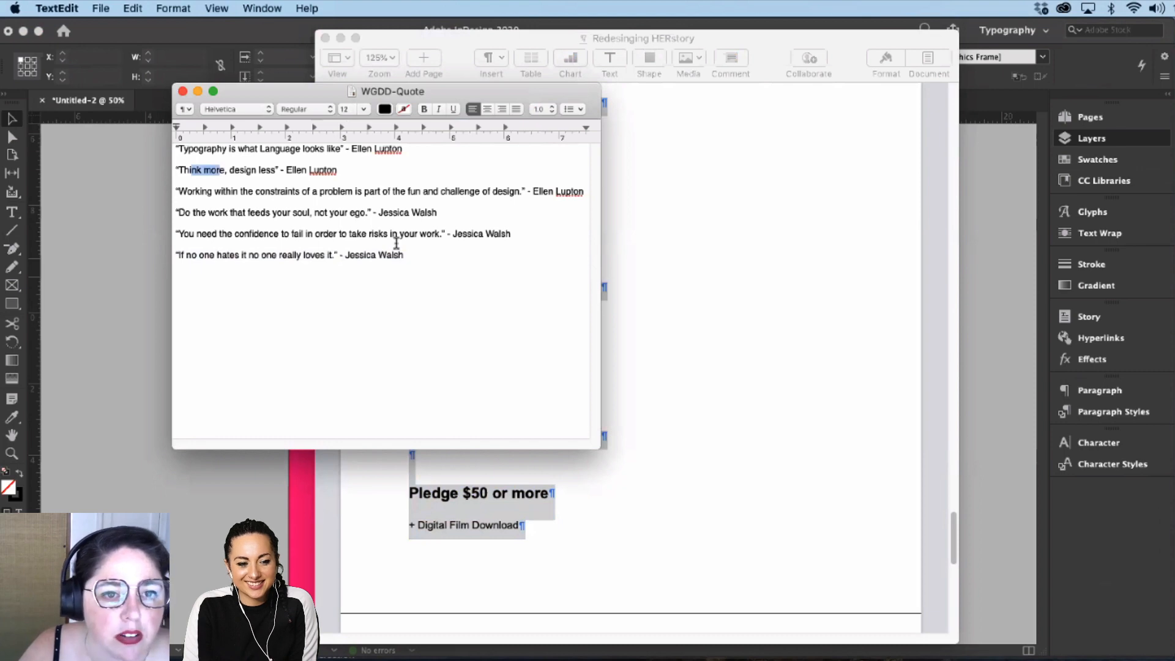
key(shift+alt+Right)
key(shift+alt+Right)
key(shift+alt+Right)
key(shift+Right)
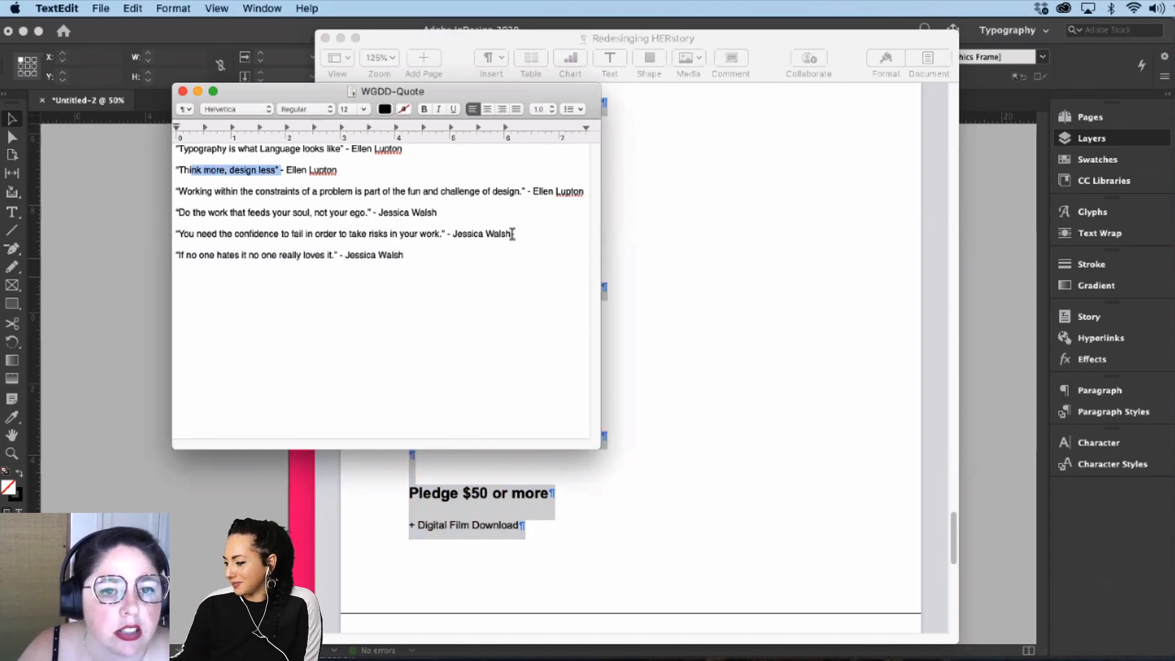
triple_click(187, 237)
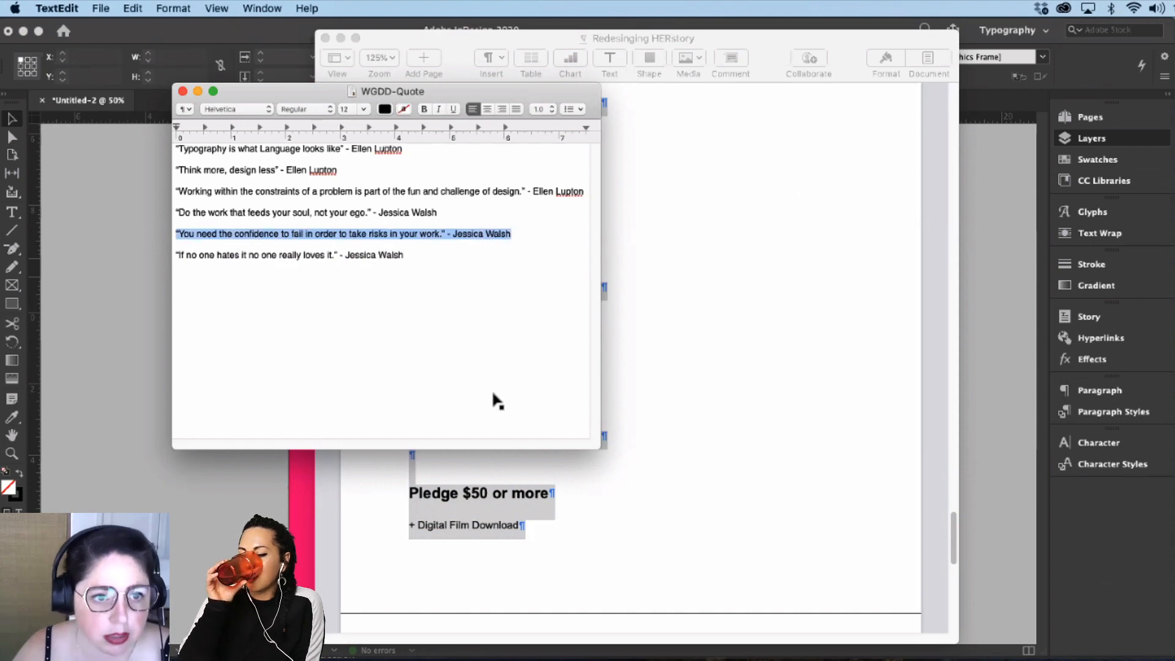
Step: Switch to InDesign, paste the quote into a new large text frame on the pink page and select all its text
key(super+Tab)
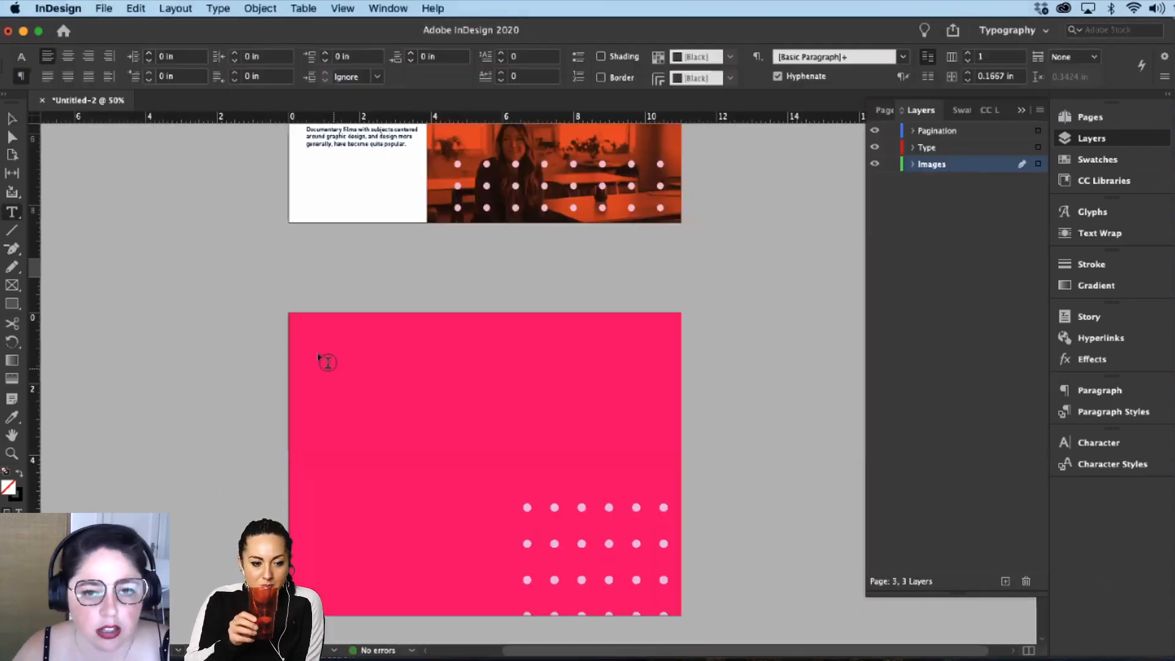
drag(319, 354, 575, 564)
key(super+v)
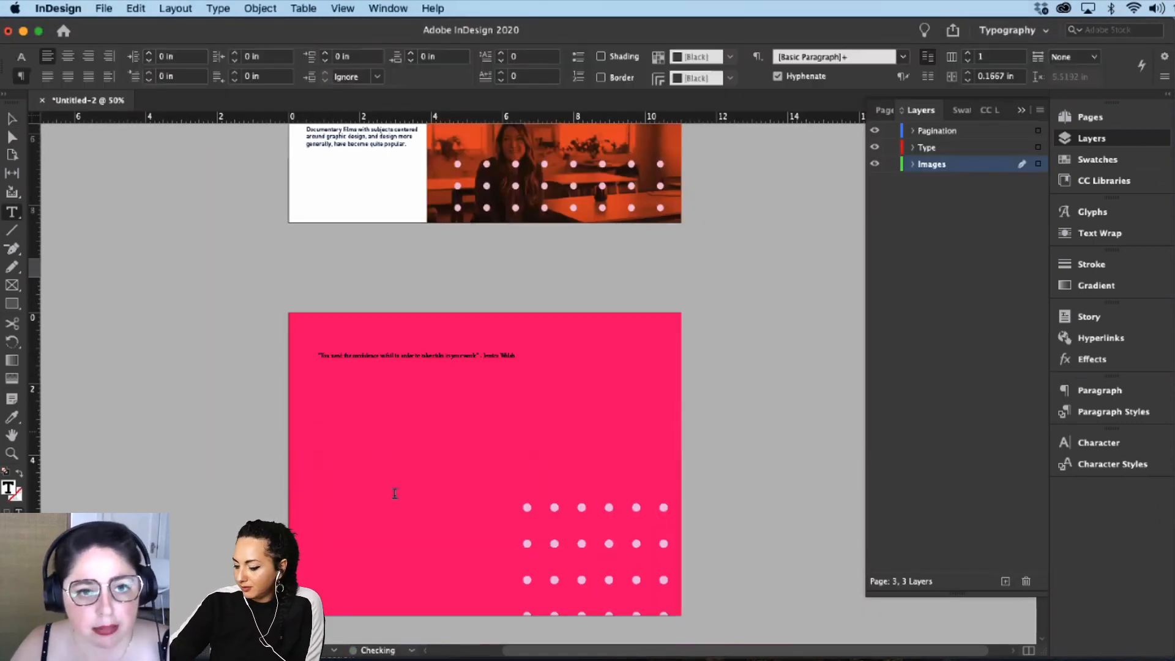
key(super+a)
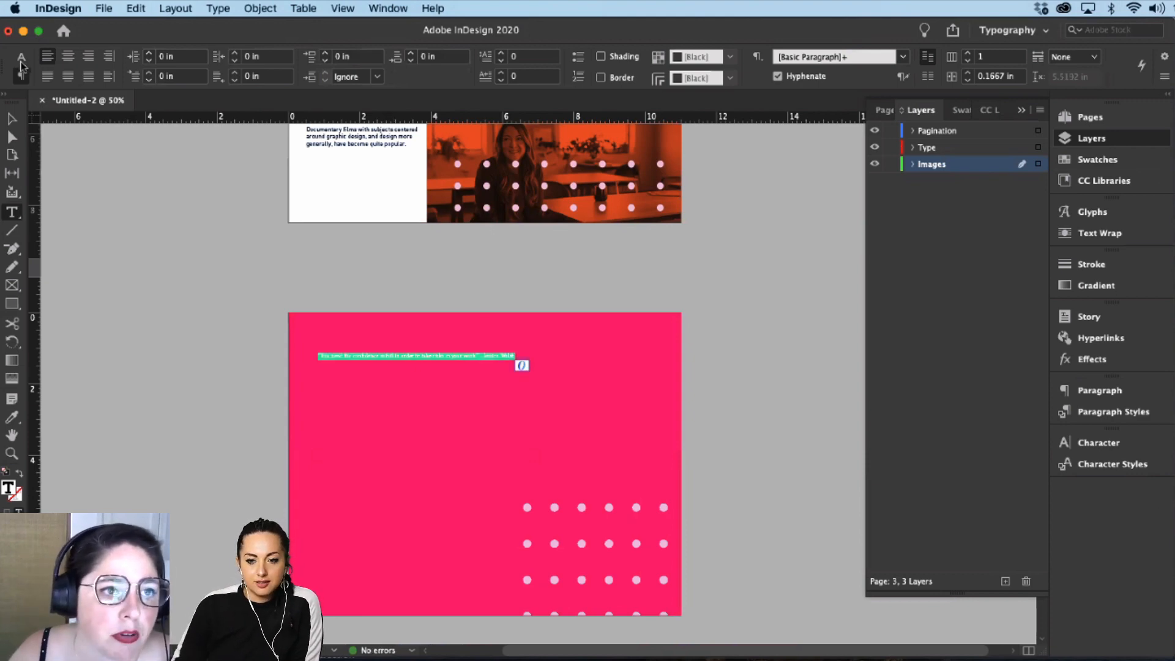
Step: Apply the Header character style to the selected quote and attribution, and set their leading to Auto (36 pt)
click(21, 56)
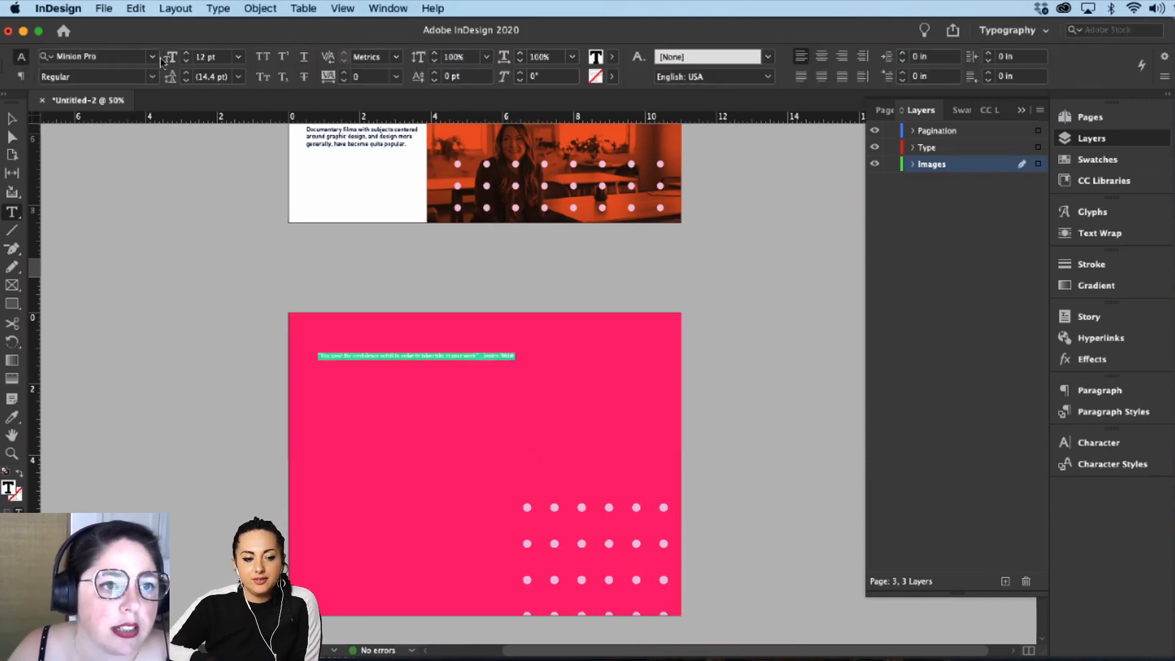
click(1112, 464)
click(917, 491)
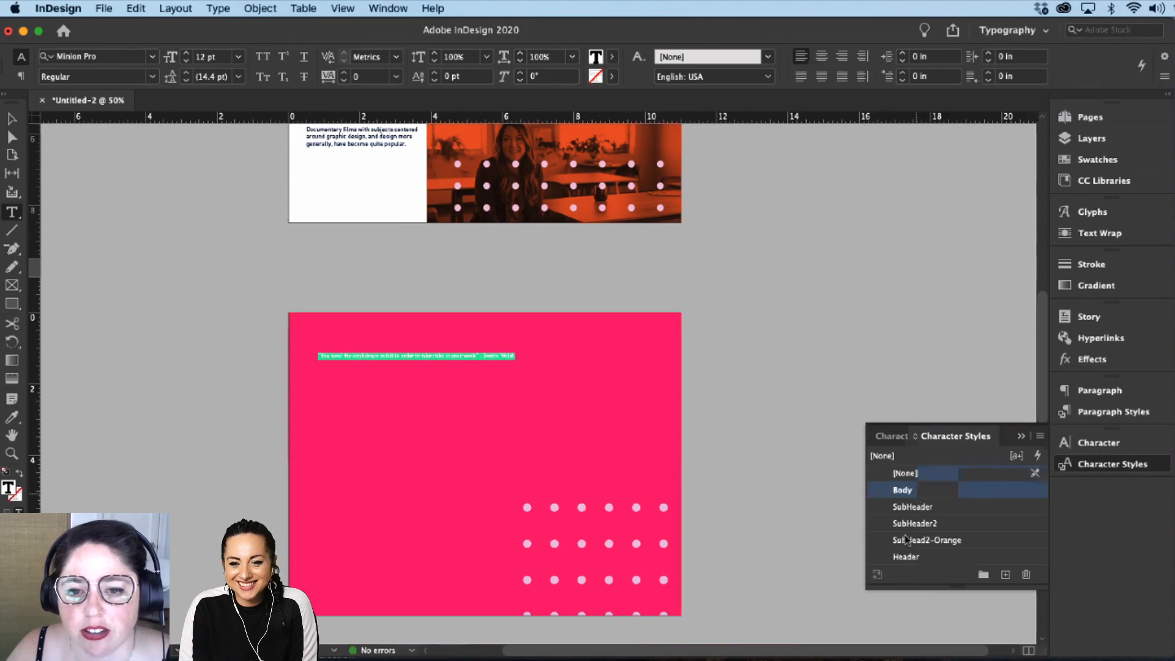
click(924, 508)
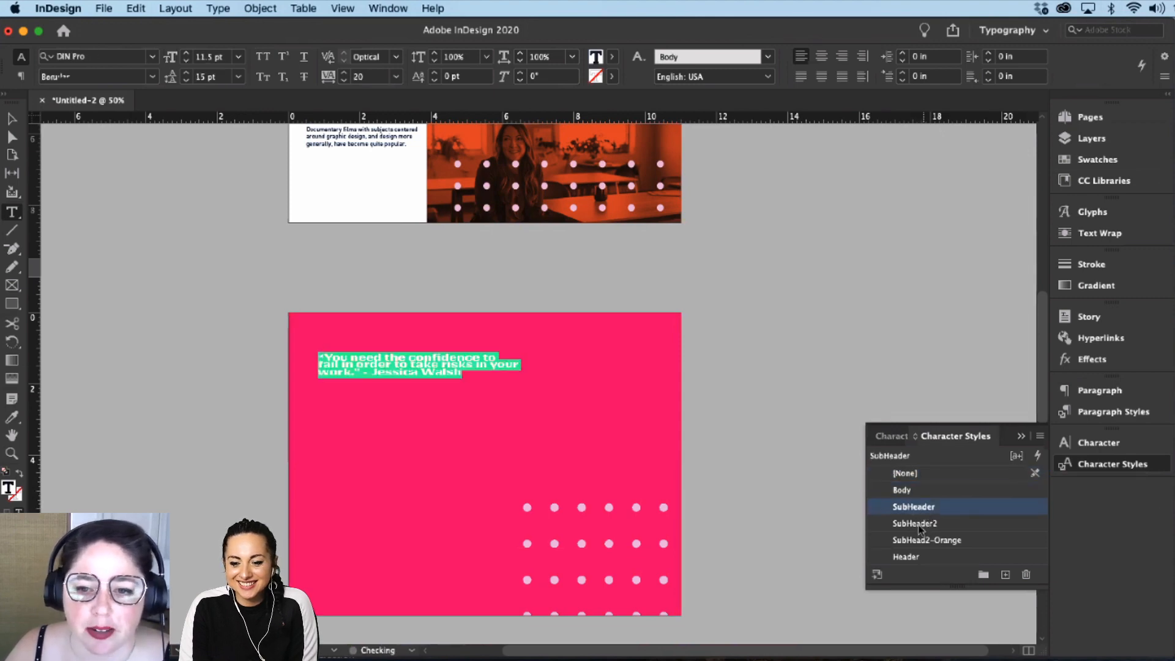
click(906, 557)
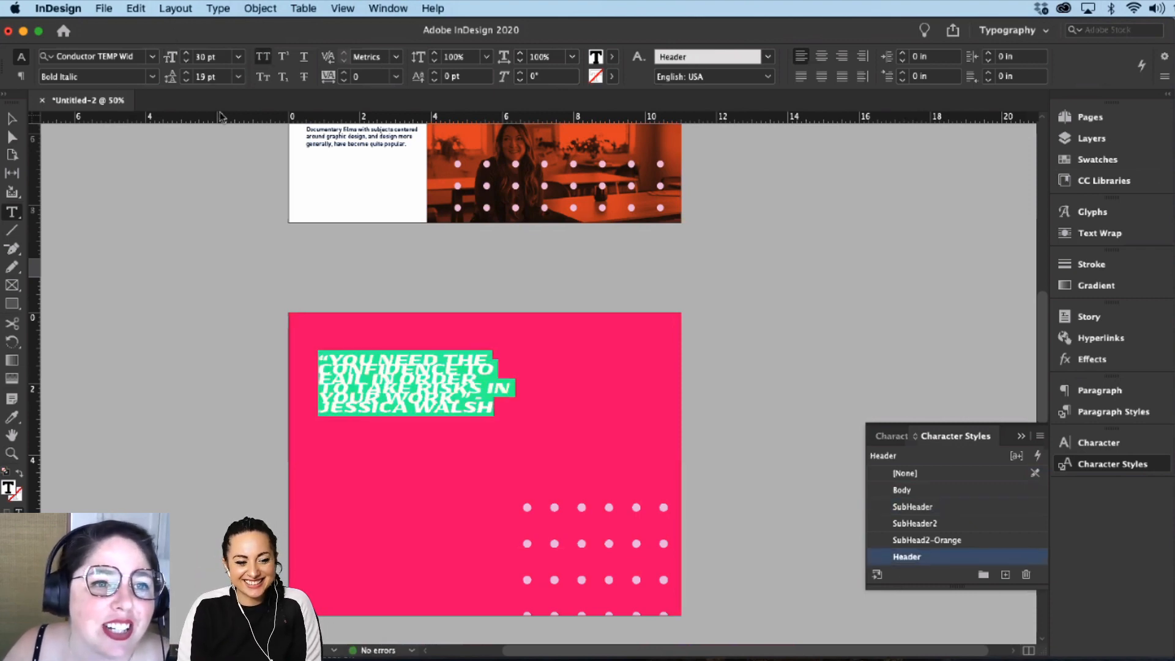
click(238, 77)
click(233, 96)
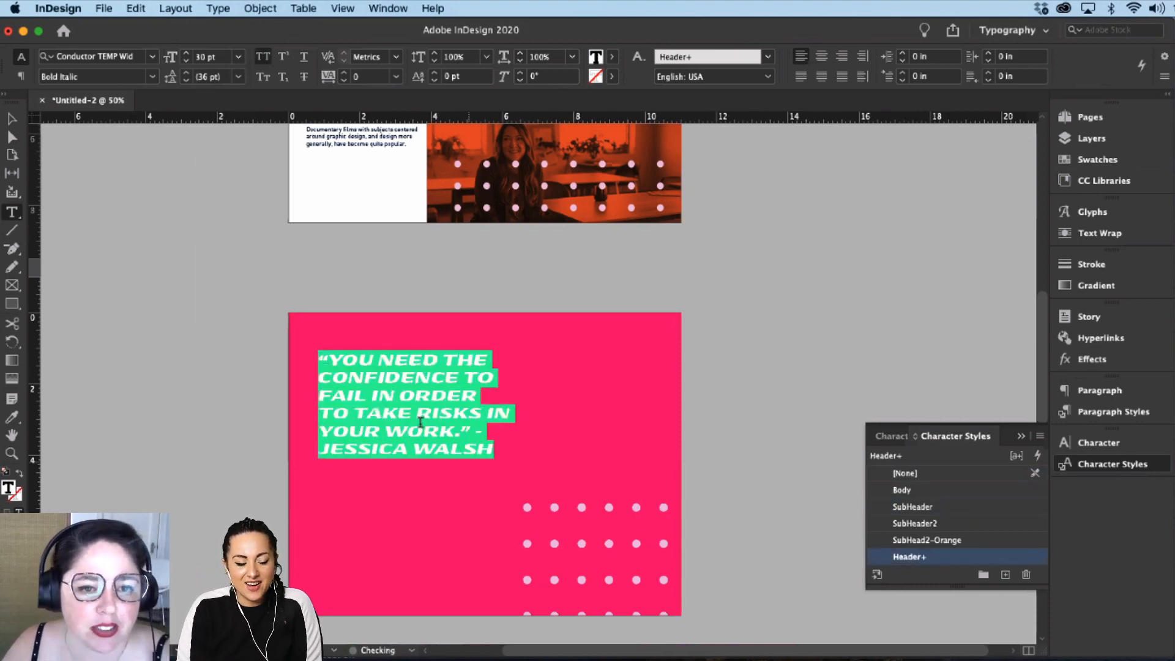
Step: Remove the opening and closing quotation marks from the quote, keeping its final period, and move the attribution onto its own line
click(366, 393)
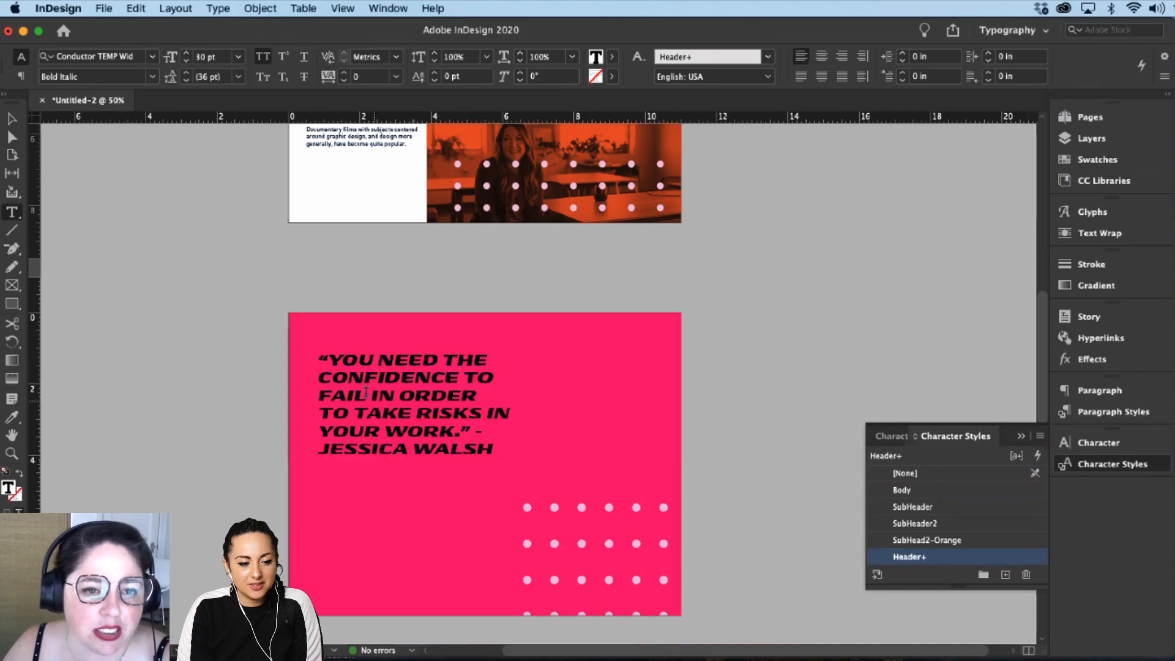
double_click(301, 363)
key(BackSpace)
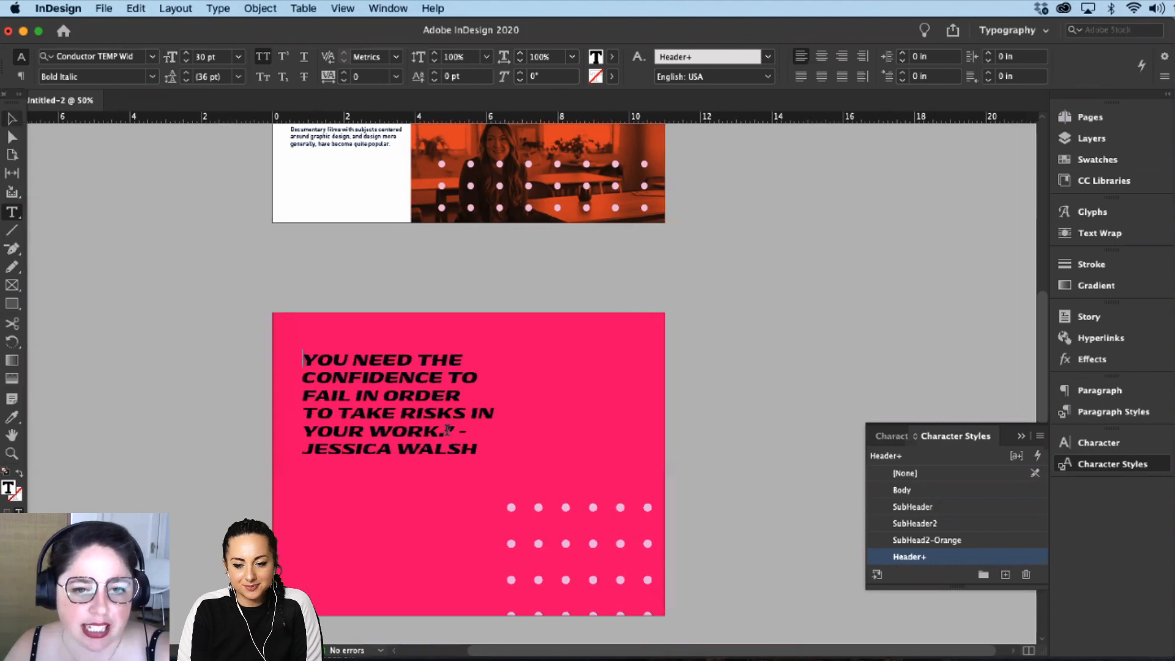
double_click(442, 429)
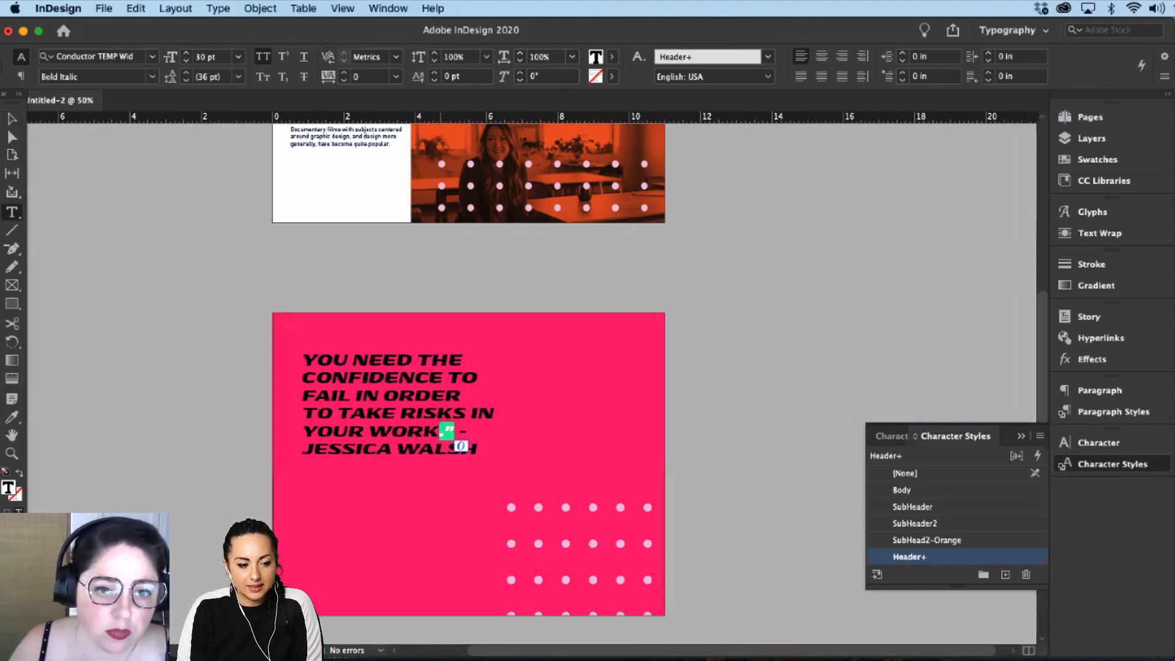
text(.)
key(Return)
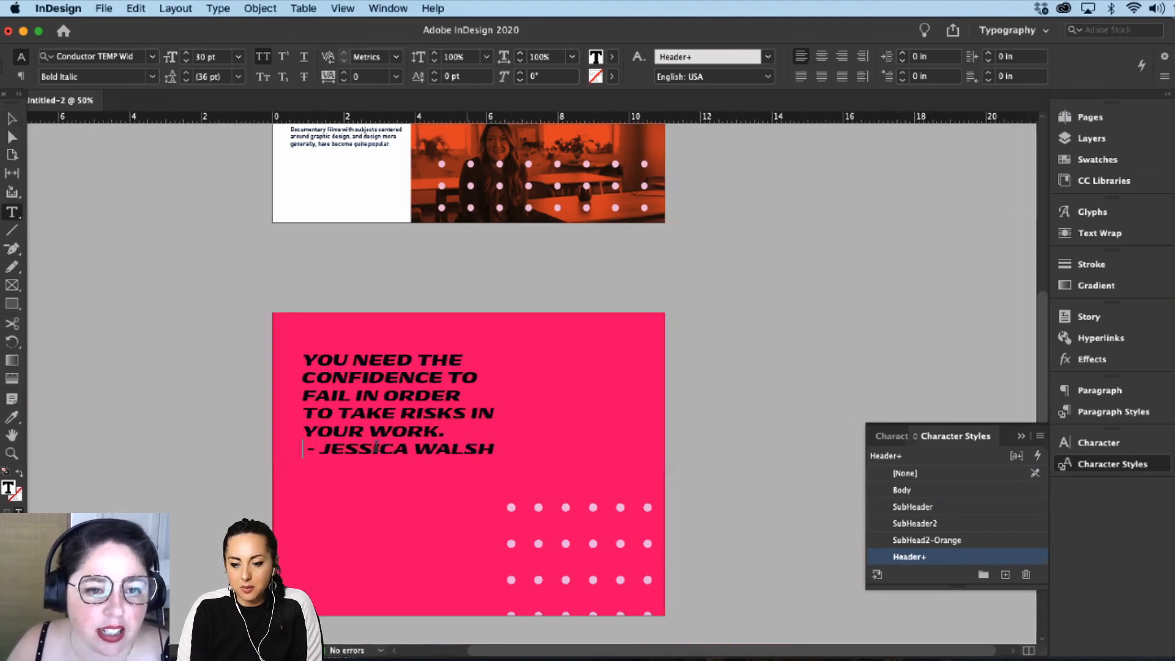
Step: Set the attribution line under the quote to a font size of 14 pt
triple_click(376, 446)
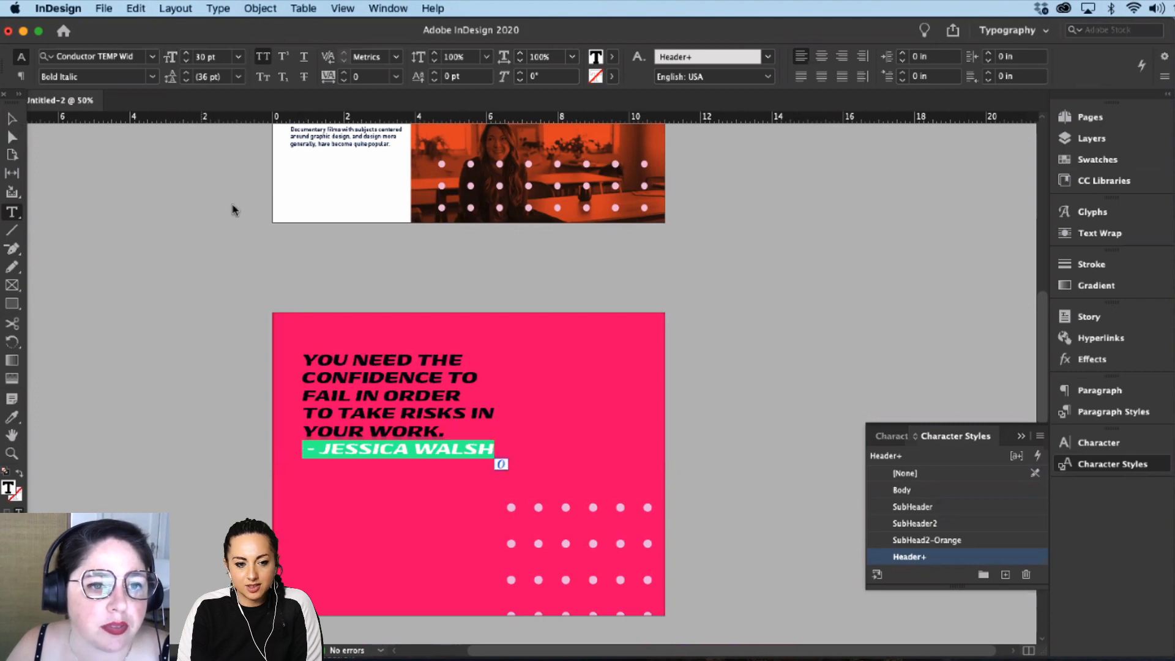
click(238, 56)
click(221, 189)
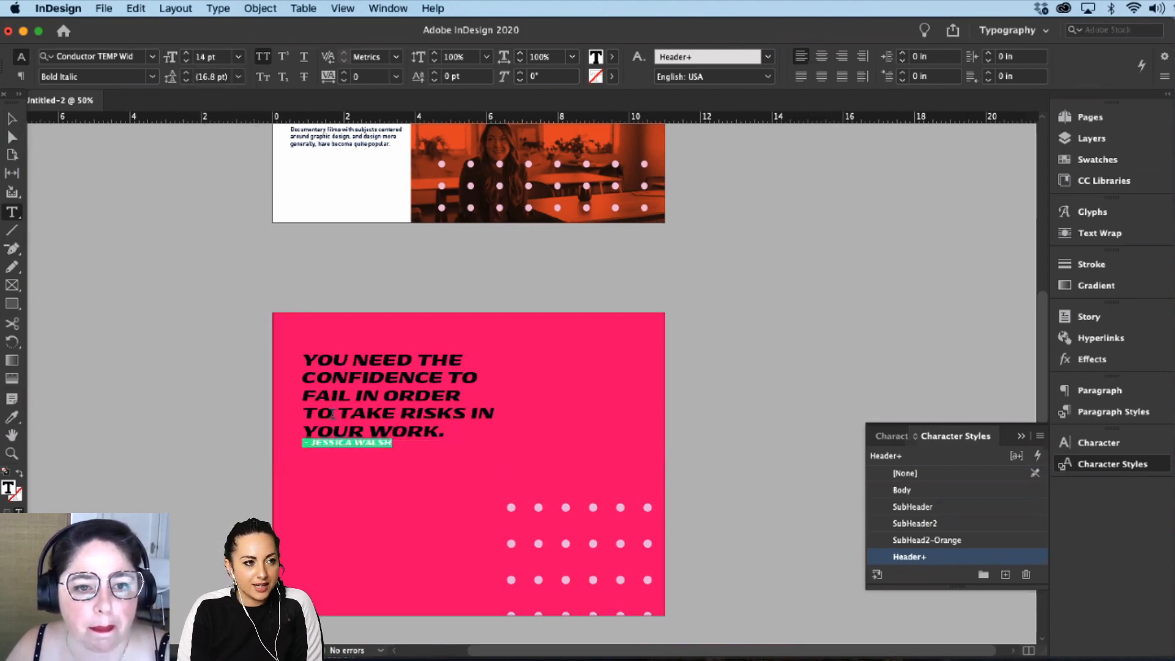
click(327, 446)
key(Up)
key(Up)
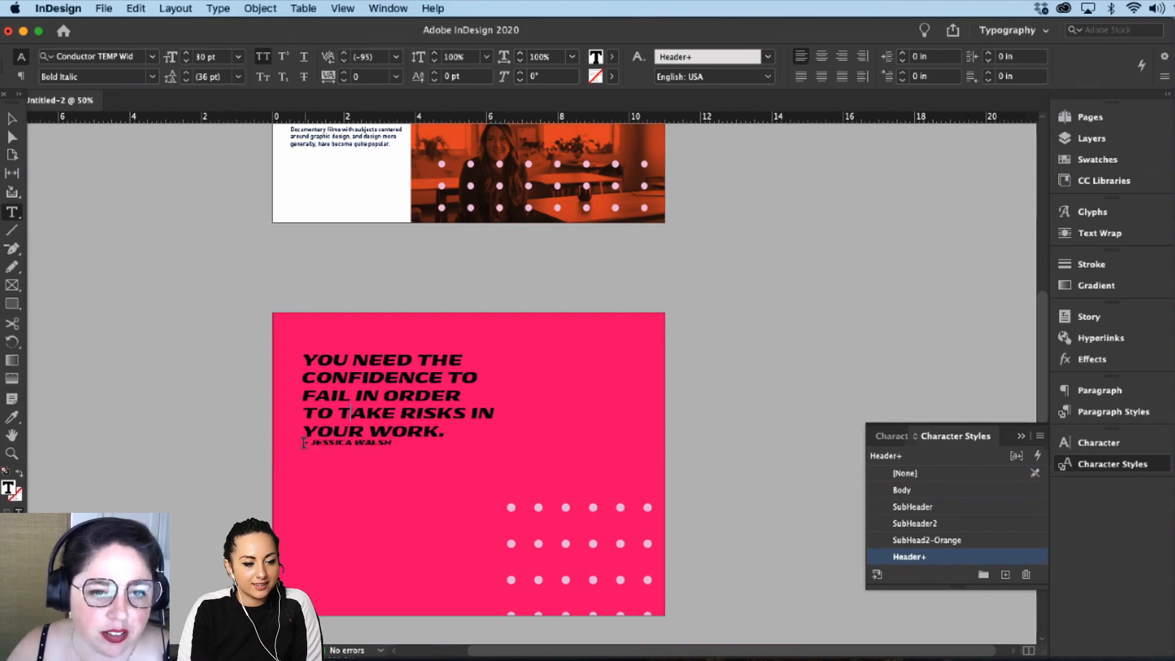
Step: Recolour the quote text on the pink page with the light pink library colour
click(303, 443)
drag(304, 350, 368, 361)
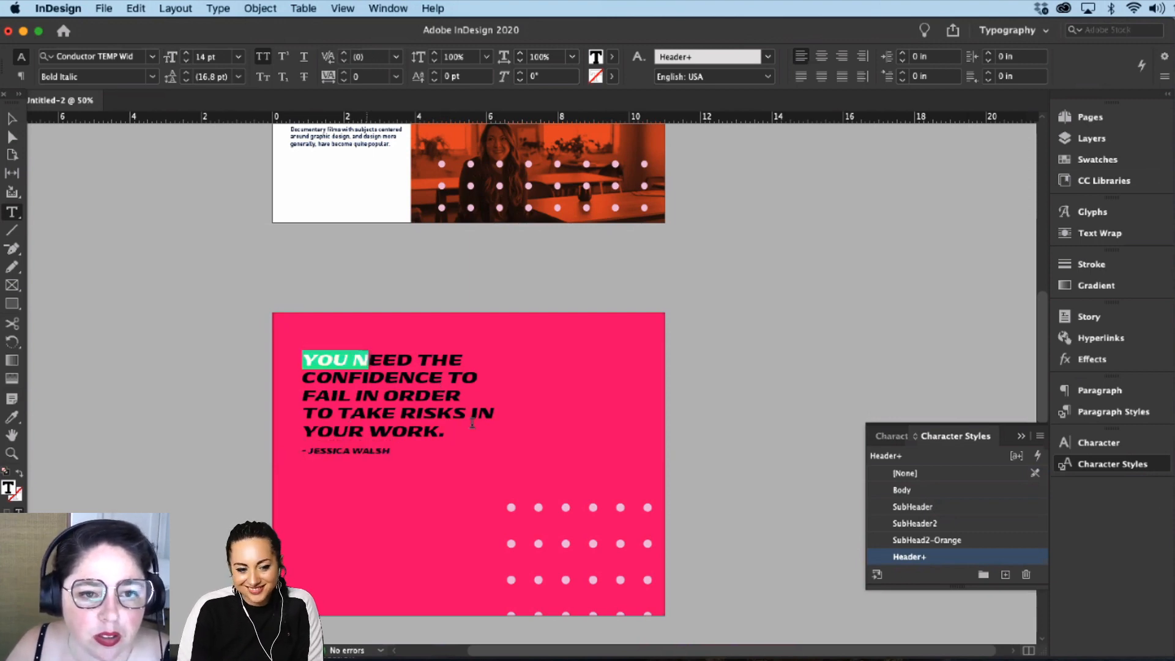
drag(471, 421, 472, 429)
click(1137, 178)
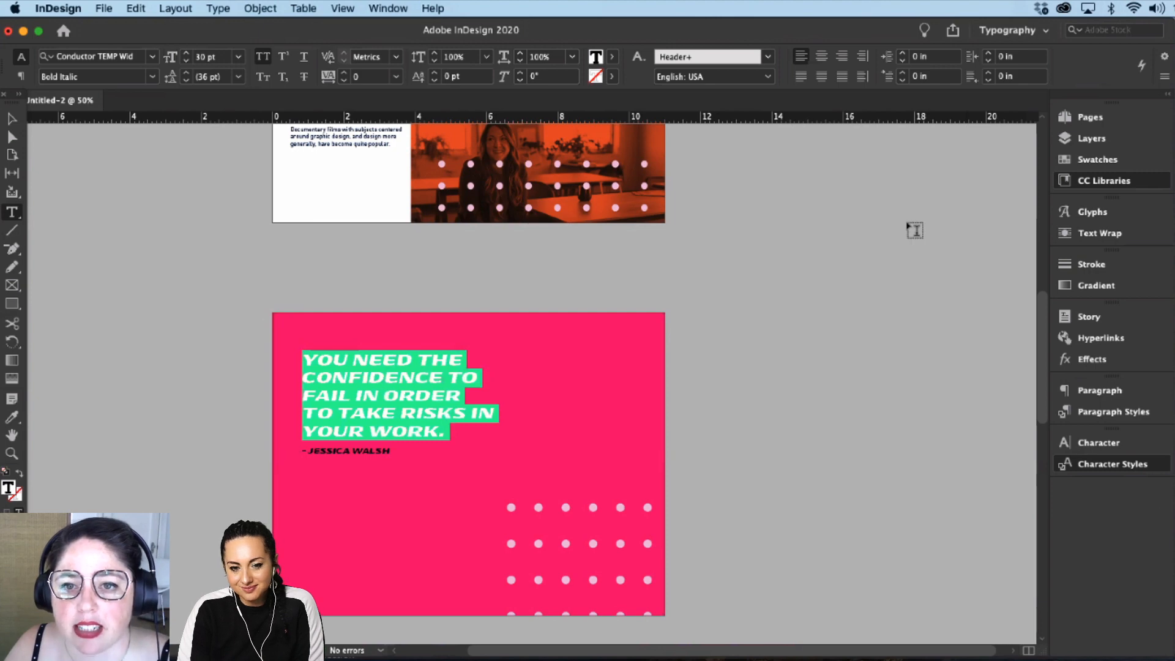
click(895, 270)
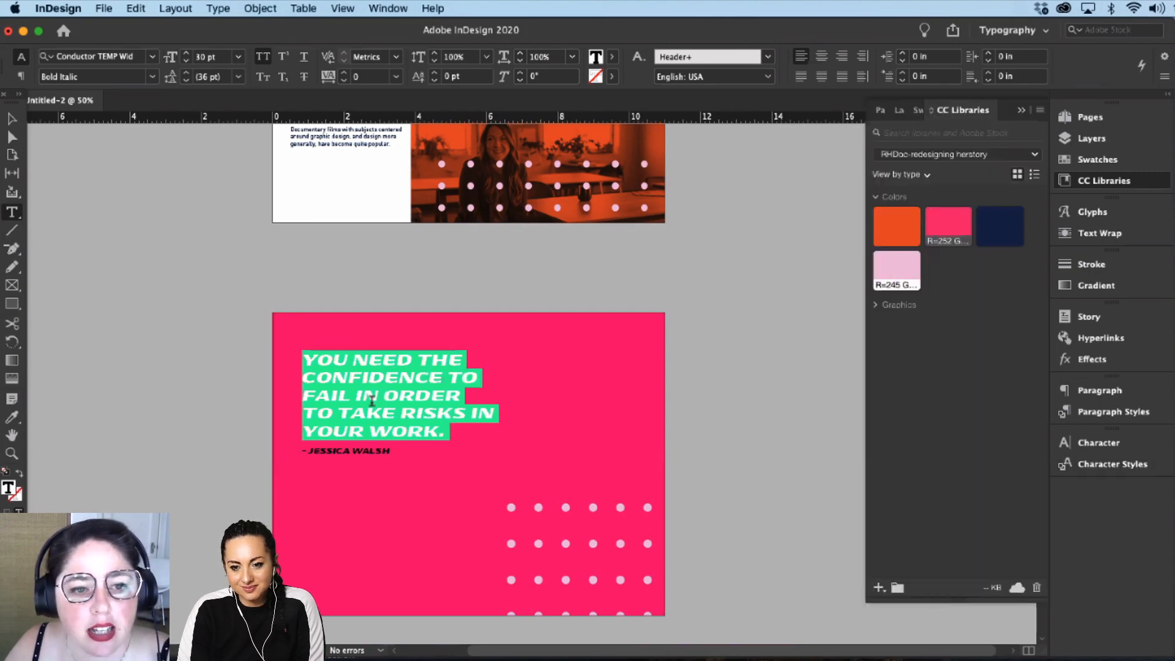
click(463, 451)
key(Escape)
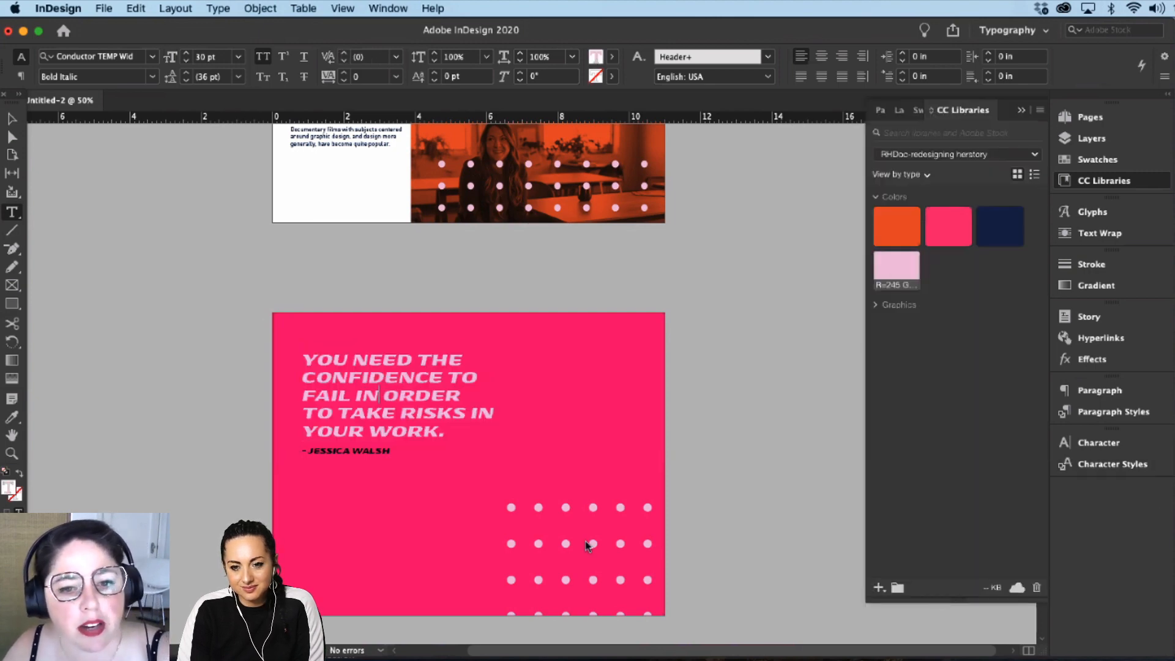
Step: Recolour the dot grid on the pink page with the library navy, trying the orange as an alternative
click(597, 517)
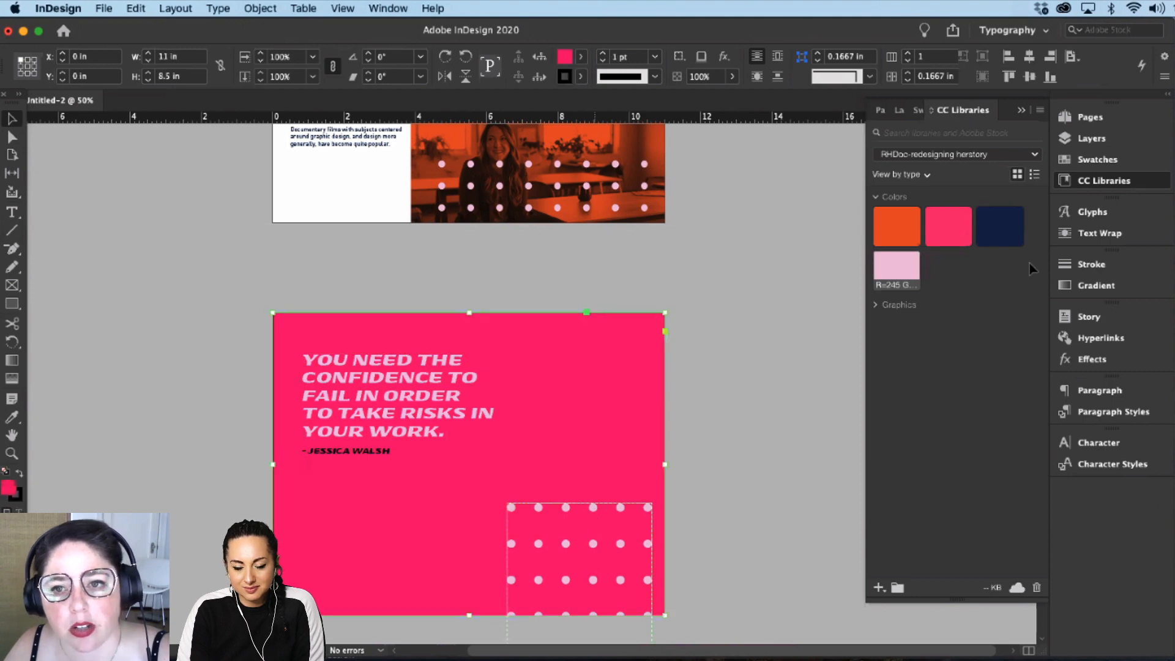
click(978, 230)
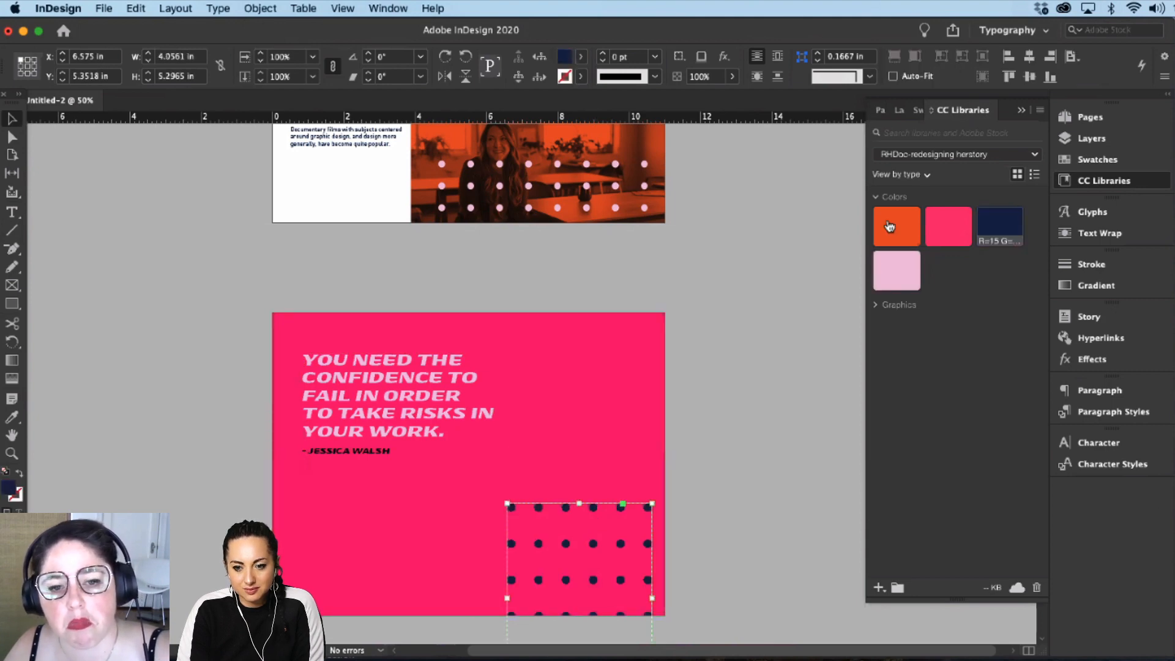
click(890, 227)
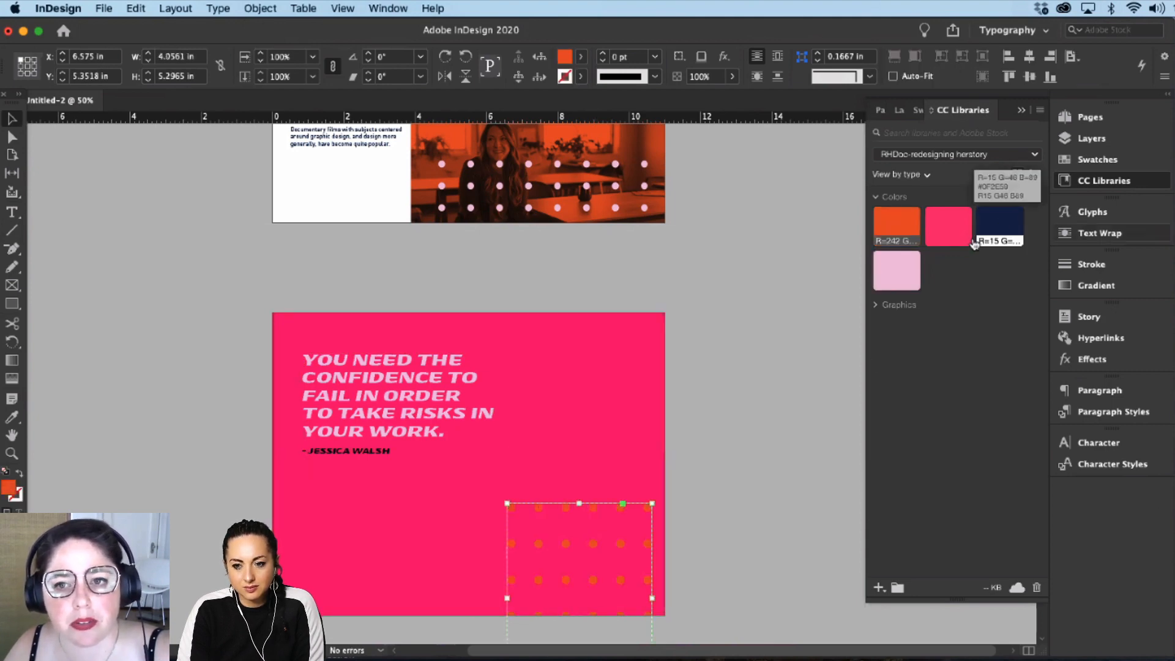
click(402, 445)
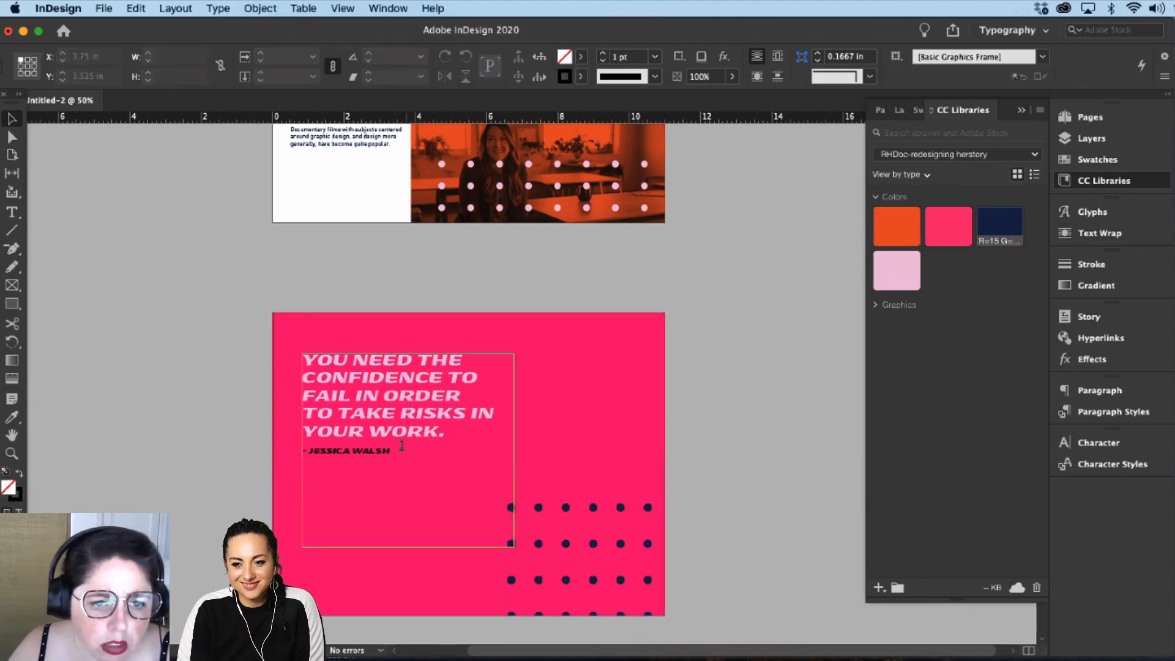
Step: Recolour the attribution line under the quote with the light pink library colour
double_click(301, 451)
key(shift+End)
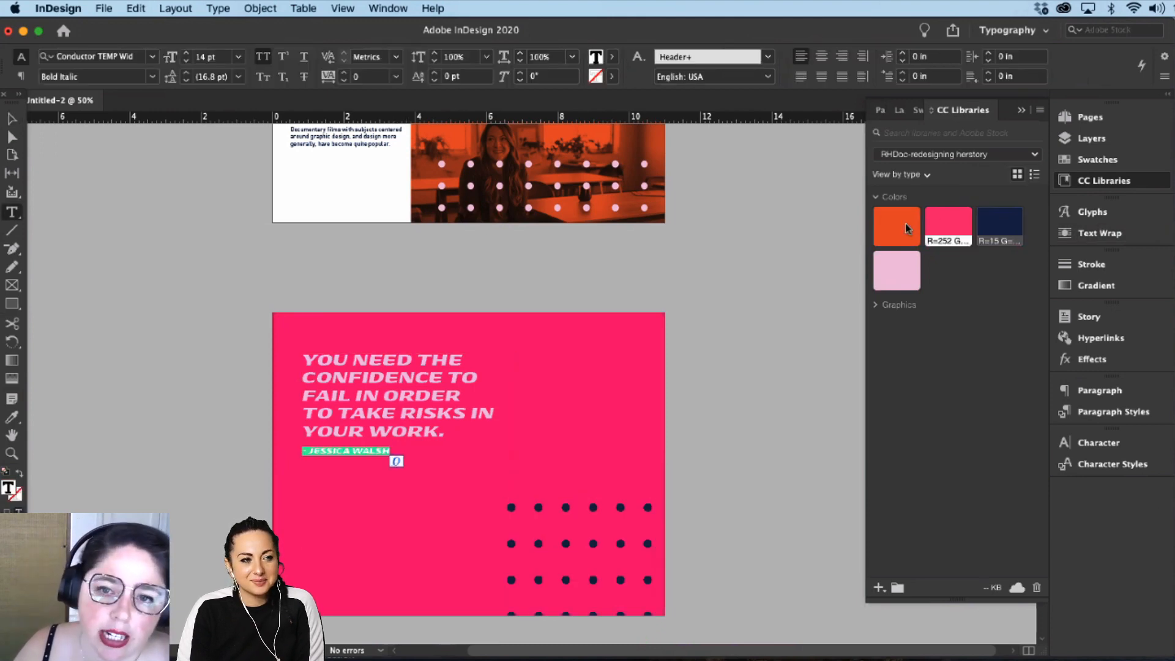
click(896, 269)
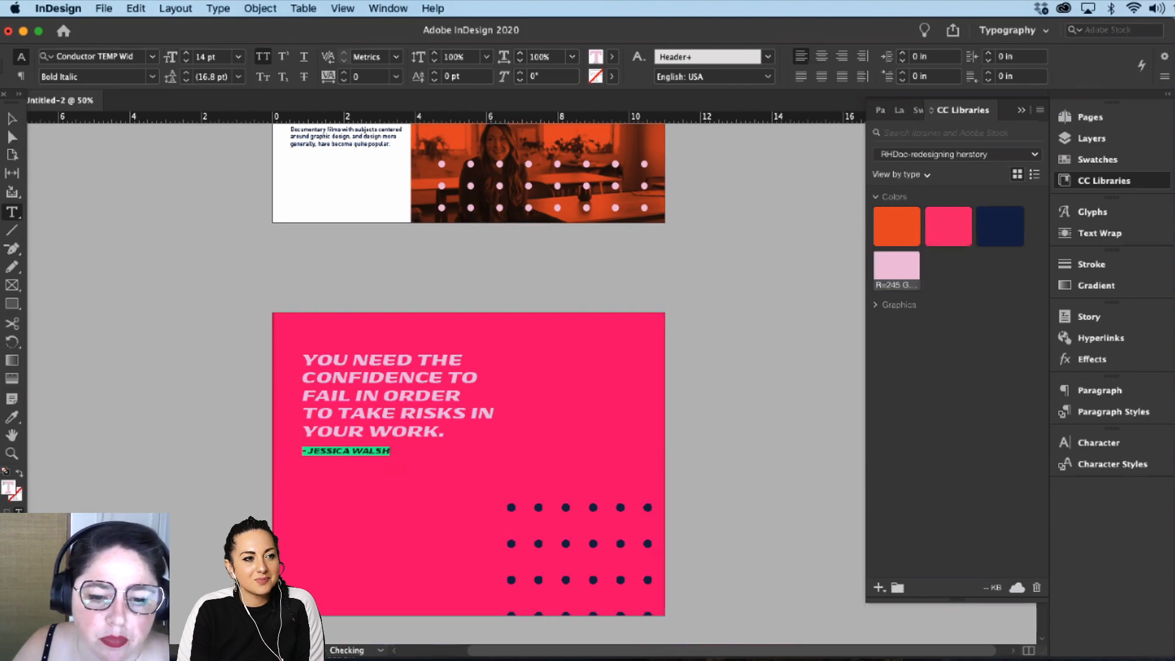
key(Escape)
Step: Switch to Illustrator and copy the orange quotation marks above the "Think more, design less" quote
key(super+Tab)
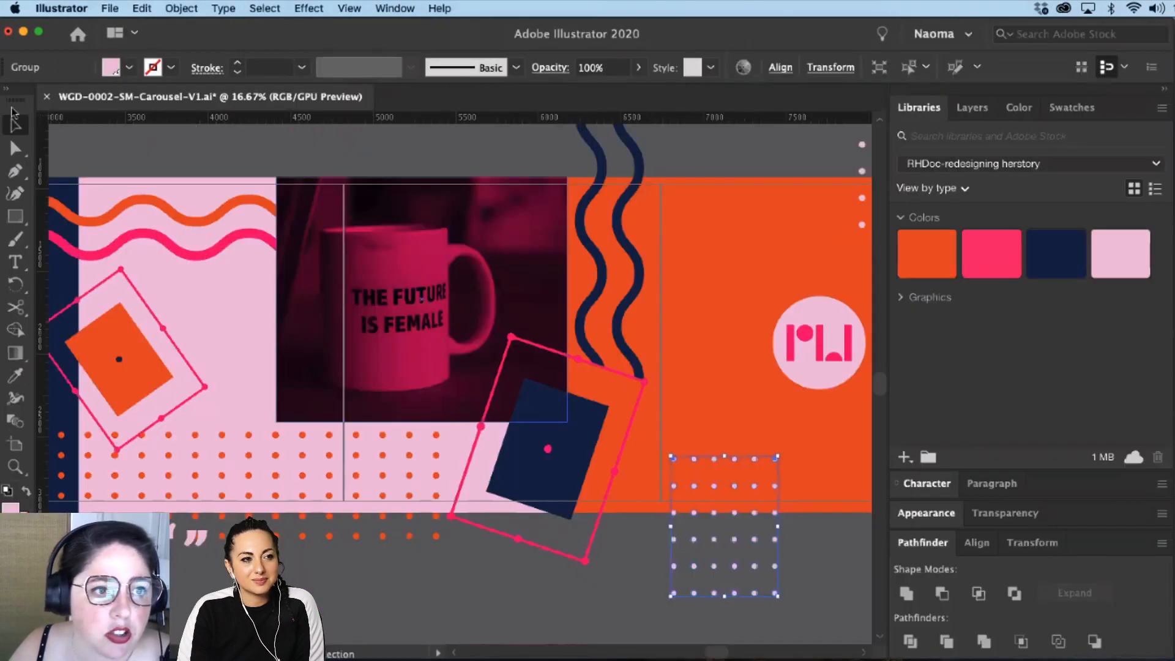
scroll(392, 341, left, 10)
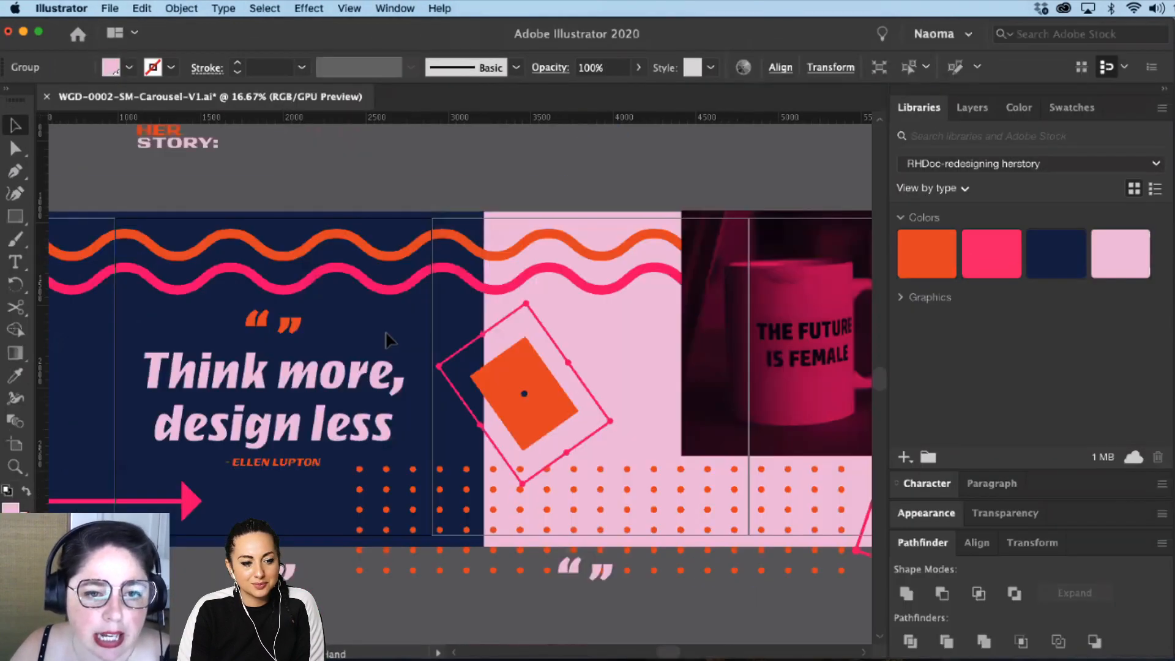
scroll(392, 341, left, 4)
click(386, 338)
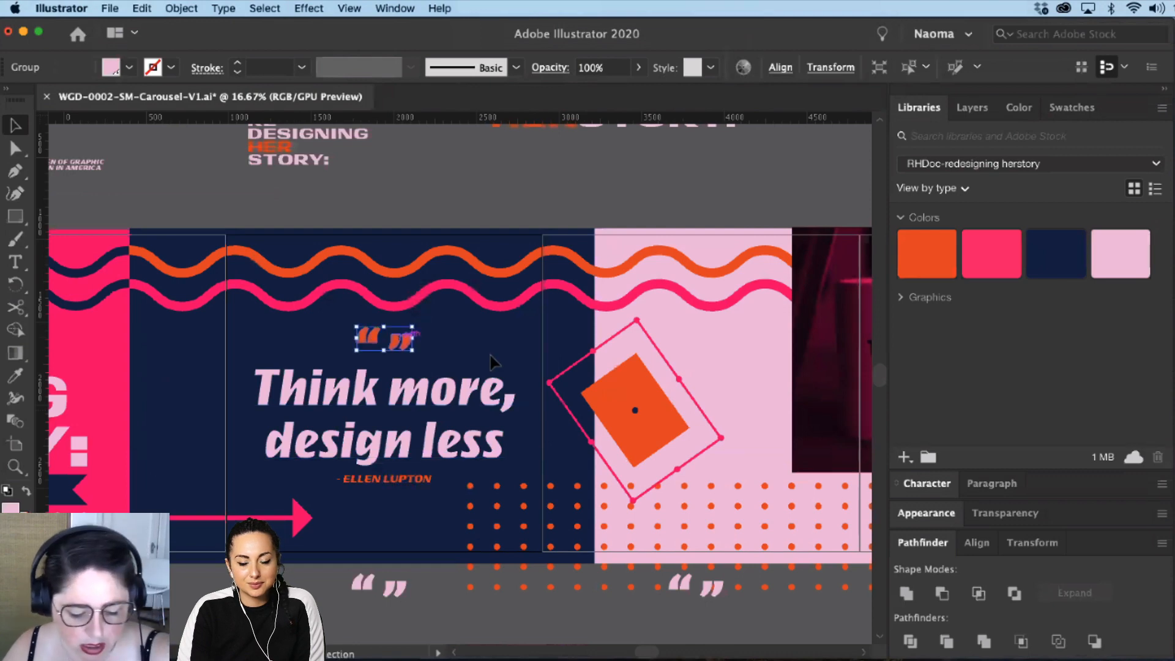
key(super+shift+b)
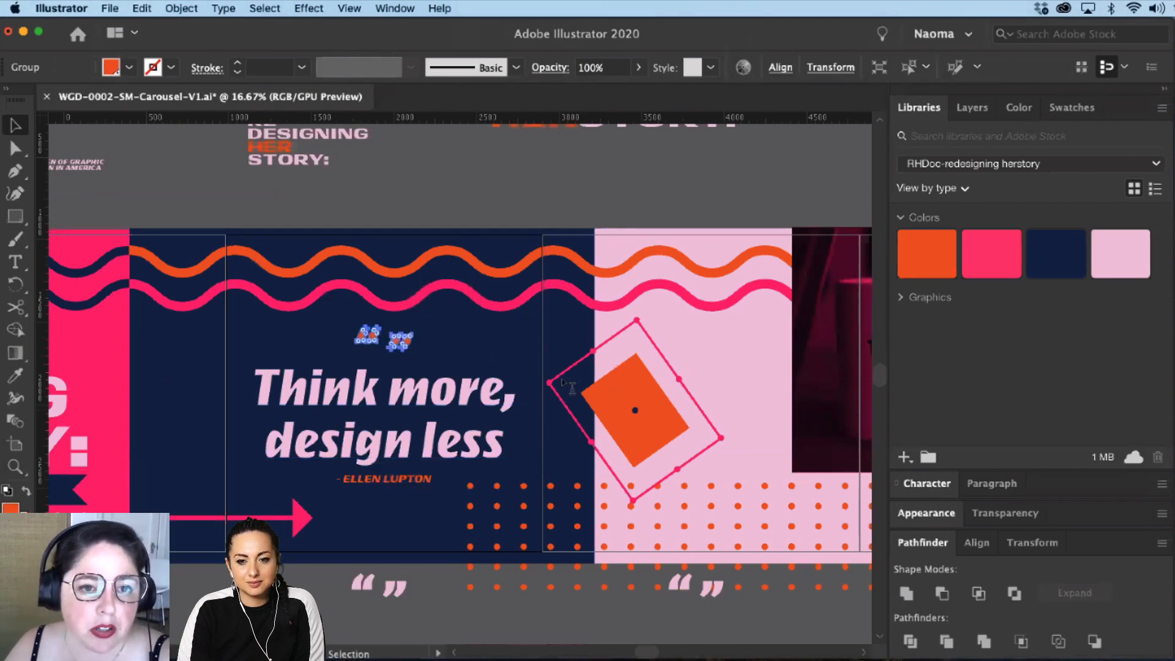
Step: Switch to InDesign, try to paste the quotation marks into the quote page, undo the paste and return to Illustrator
key(super+Tab)
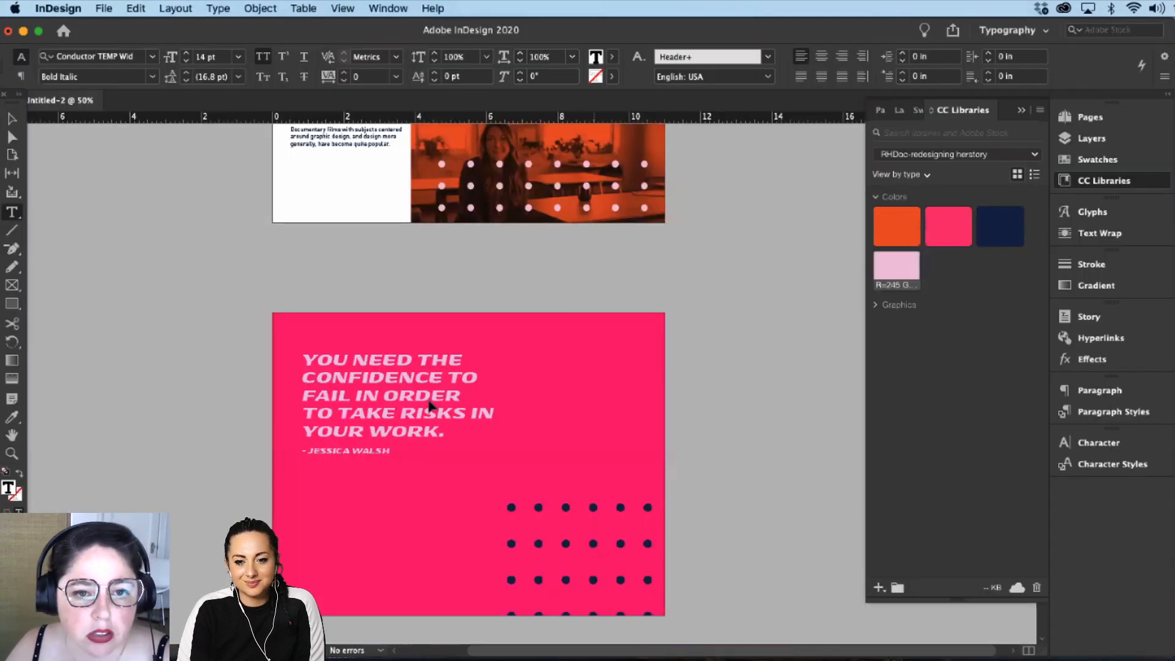
key(super+v)
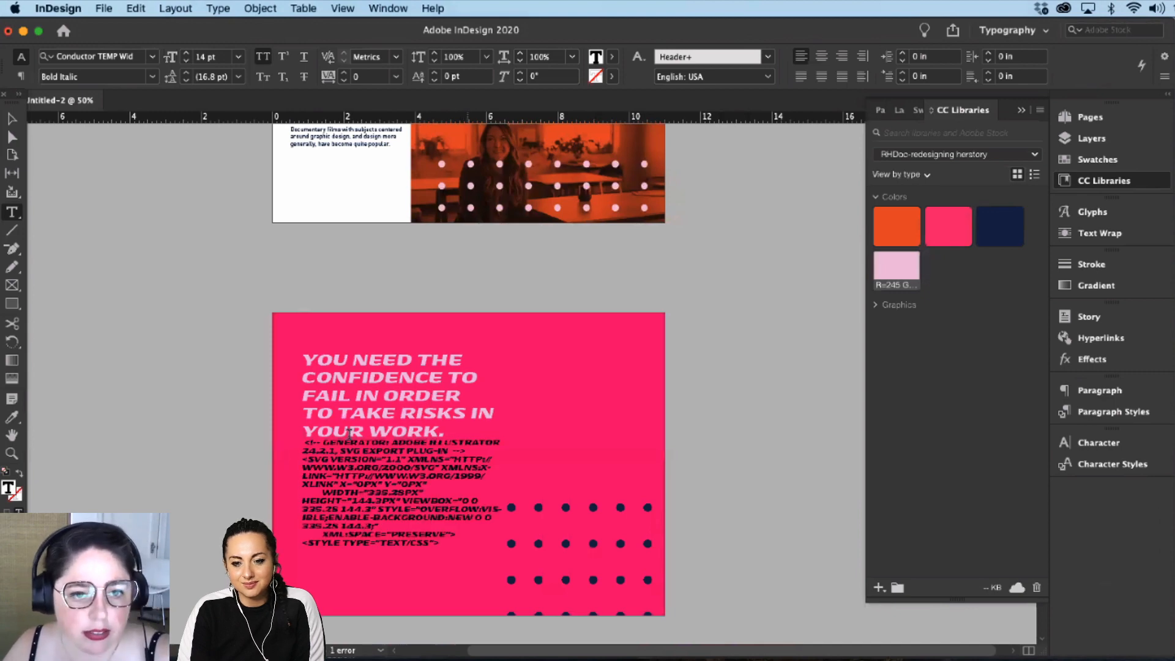
key(super+z)
key(super+Tab)
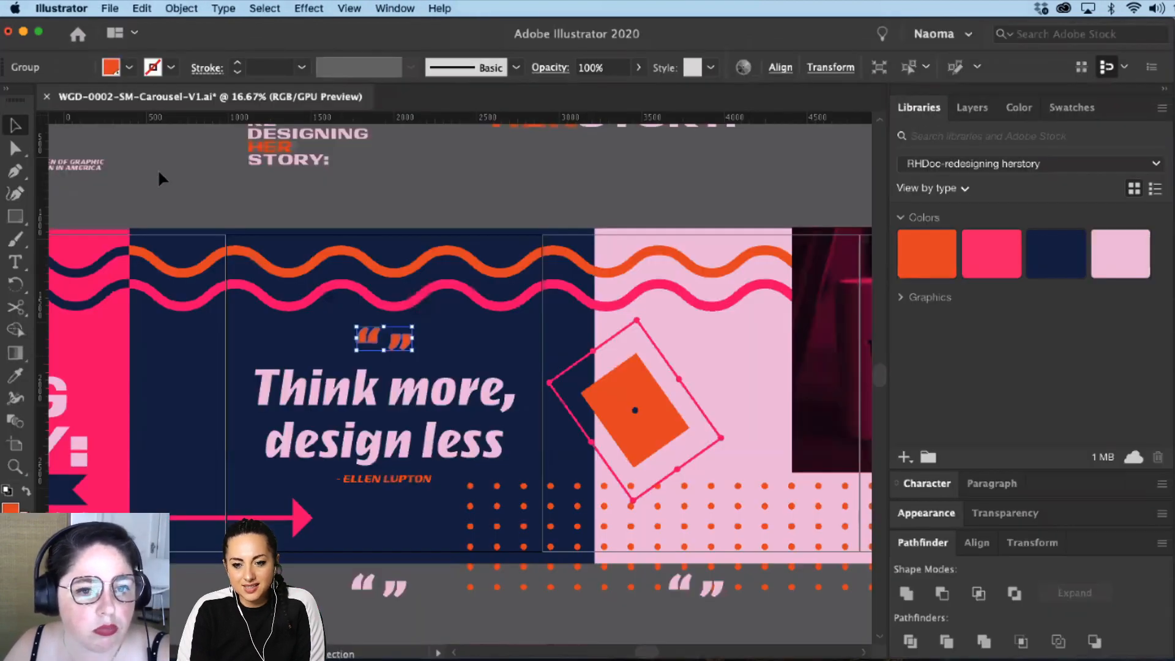
click(410, 366)
Step: Switch to InDesign and shrink the quote text frame to about 5.8 in wide and 3.175 in high
key(super+Tab)
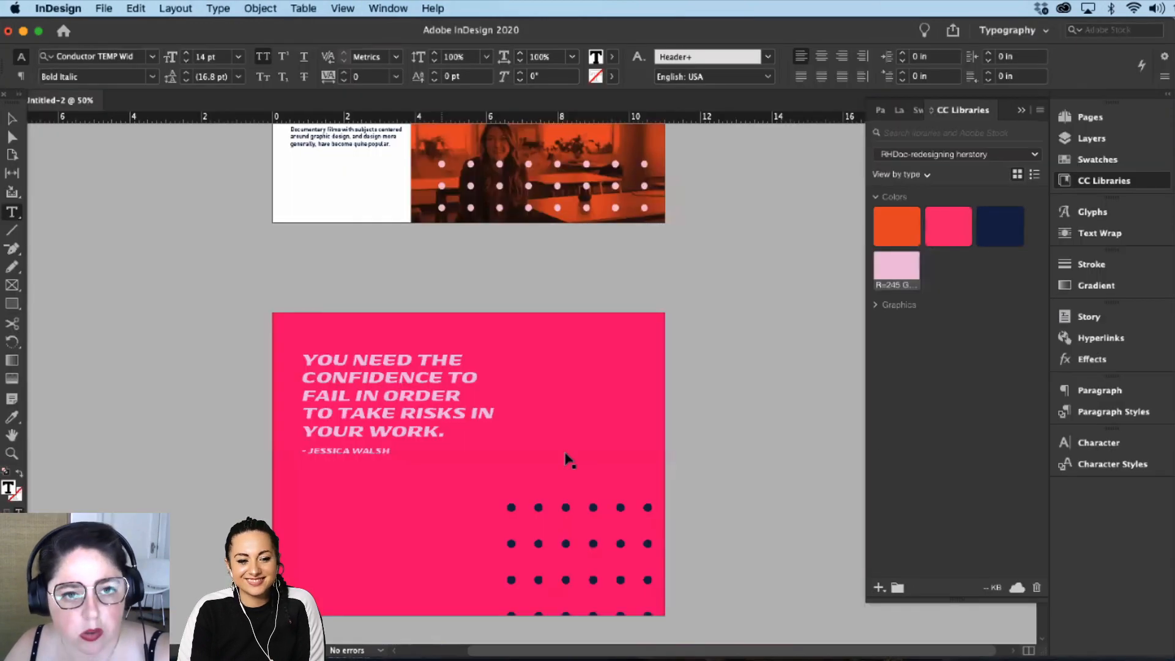
click(11, 119)
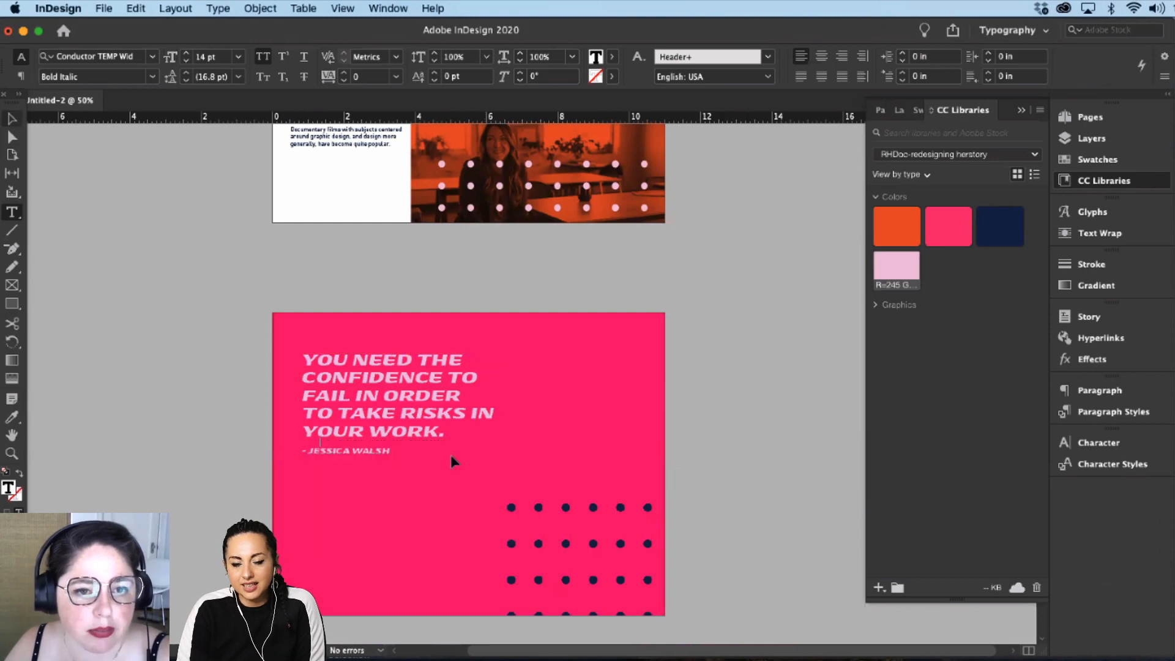
key(Escape)
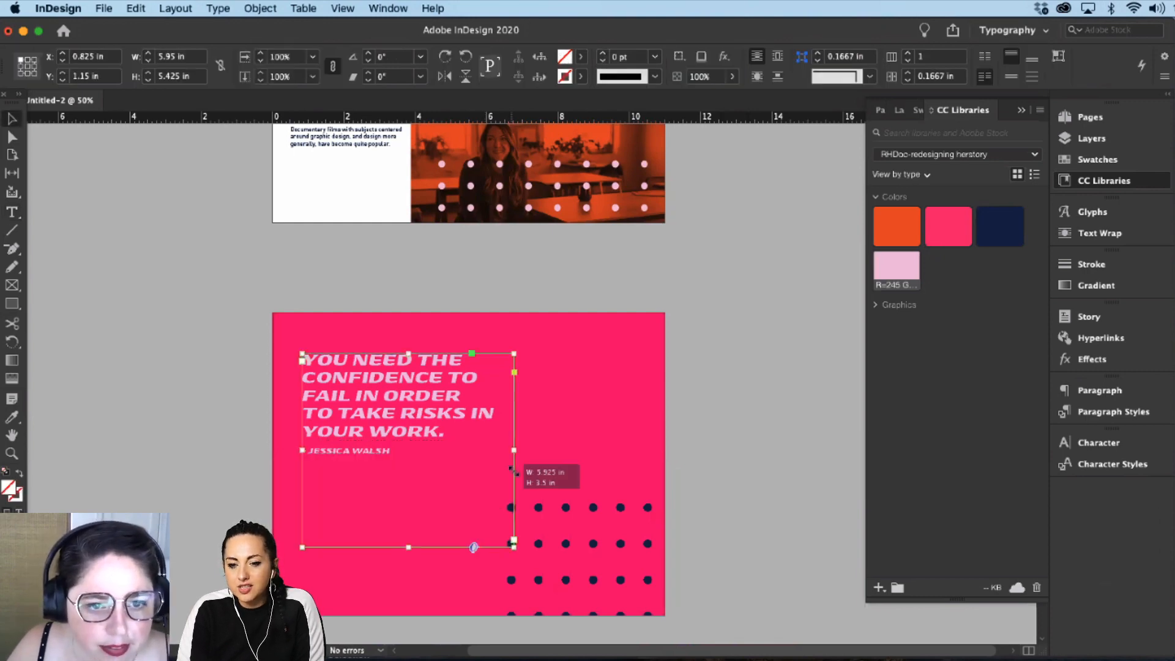
double_click(512, 538)
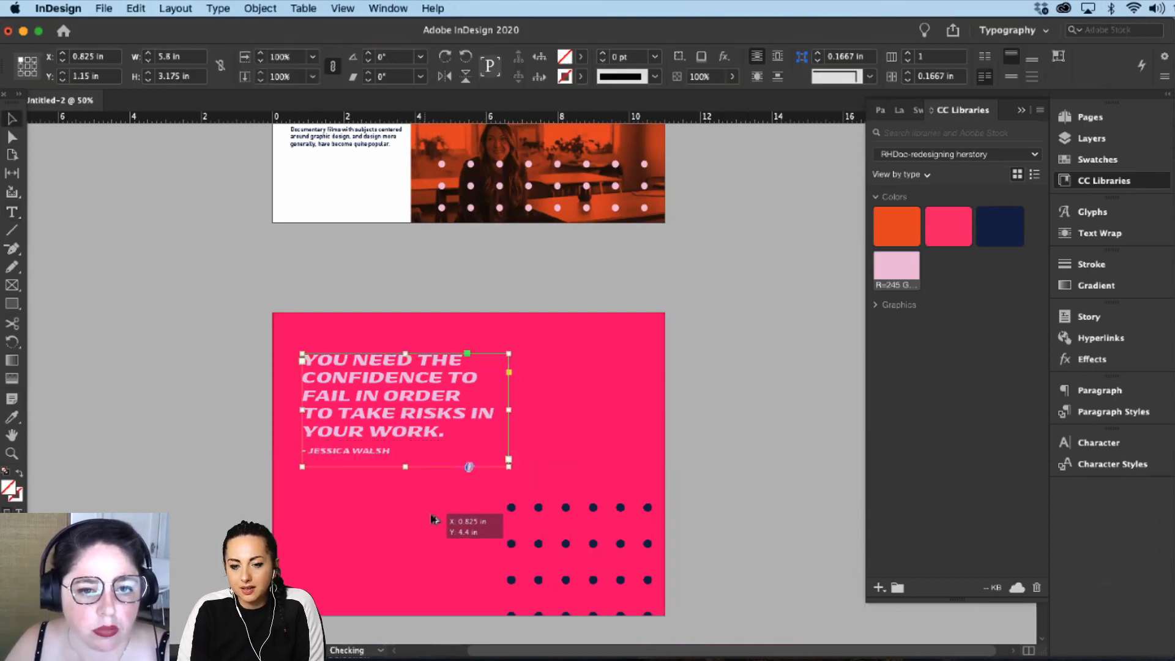
Step: Try duplicating the quote text frame directly below the original at about Y 4.4 in, and undo the copy
drag(432, 520, 433, 518)
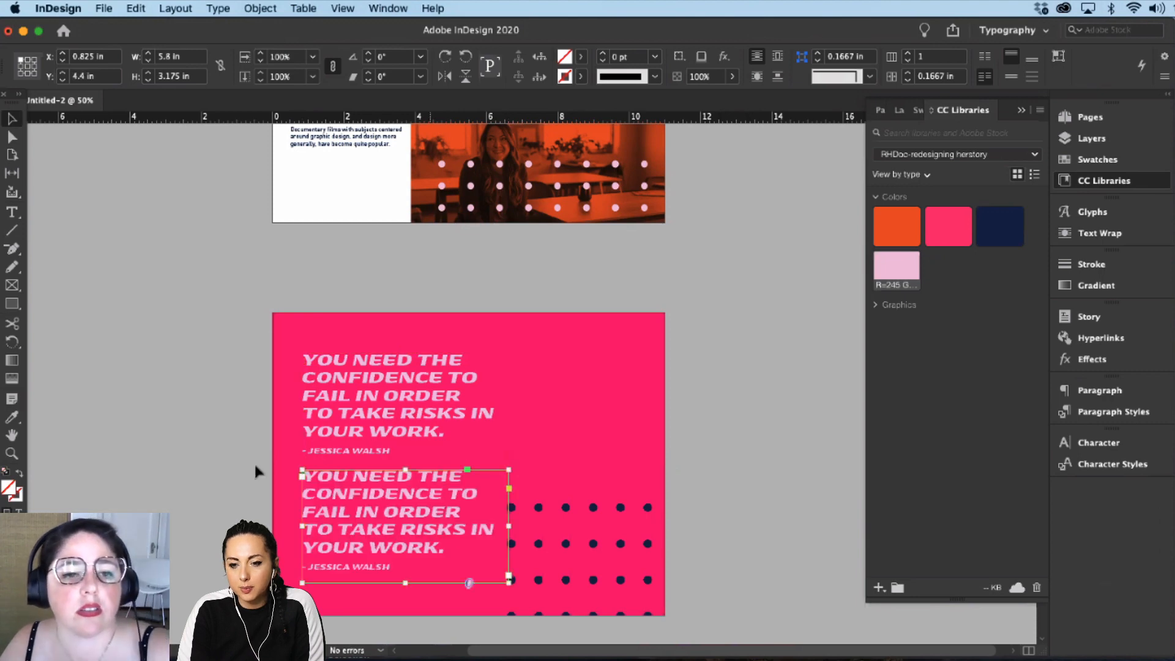
key(super+z)
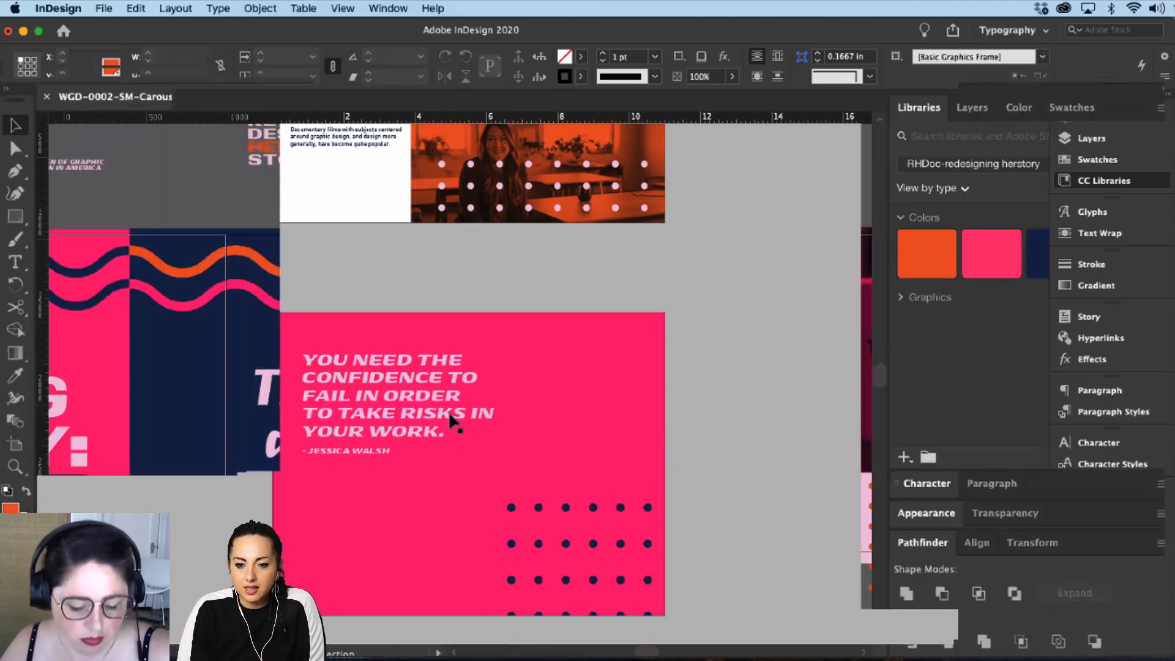
Step: Copy the quotation marks from Illustrator and paste them onto the pink InDesign page below the quote, about 2.16 by 0.93 in
key(super+Tab)
key(super+Tab)
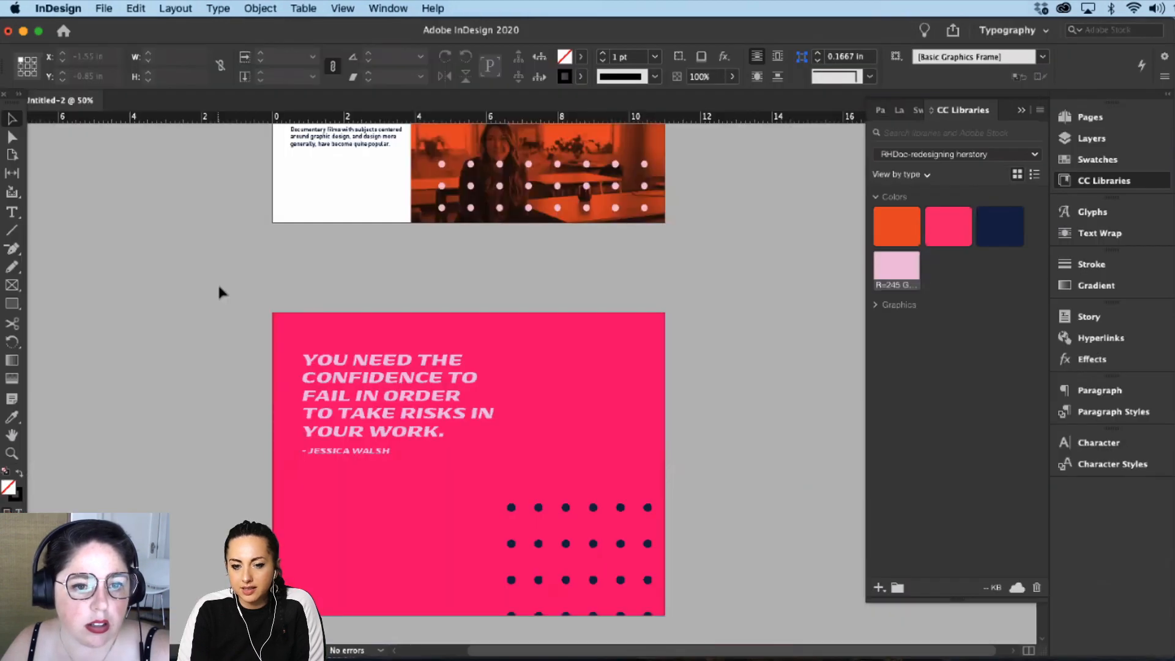
key(super+v)
drag(606, 496, 560, 474)
drag(484, 441, 527, 460)
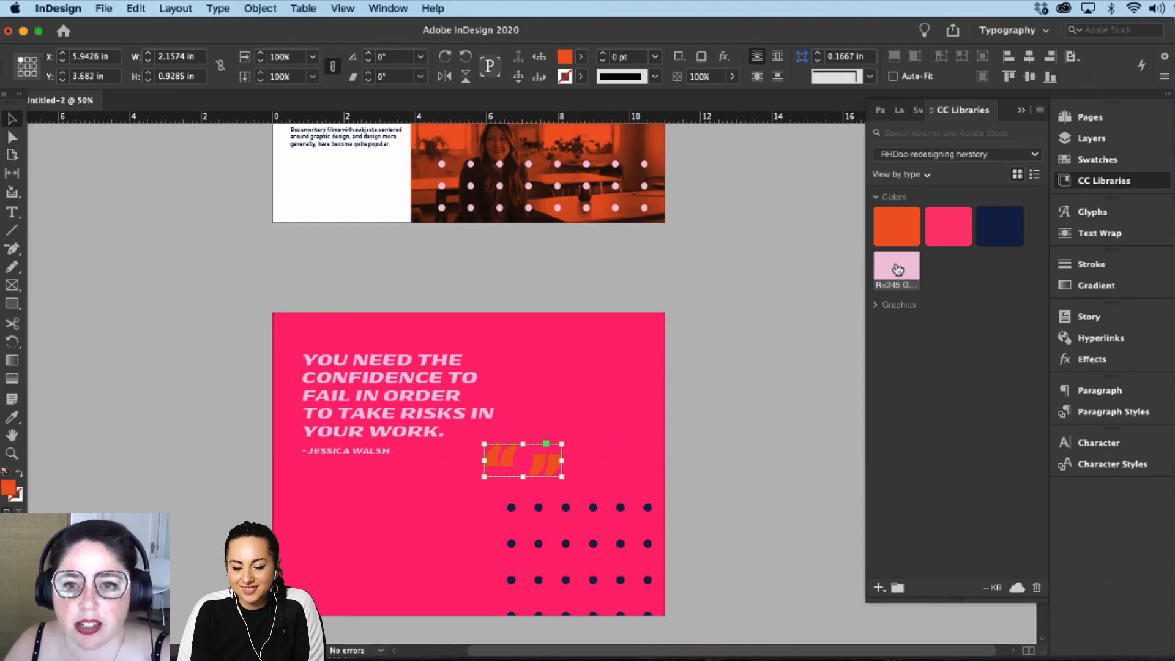
Step: Recolour the quotation marks light pink and place them smaller above the quote, lowering the text frame to about Y 2.025 in
drag(494, 536, 496, 534)
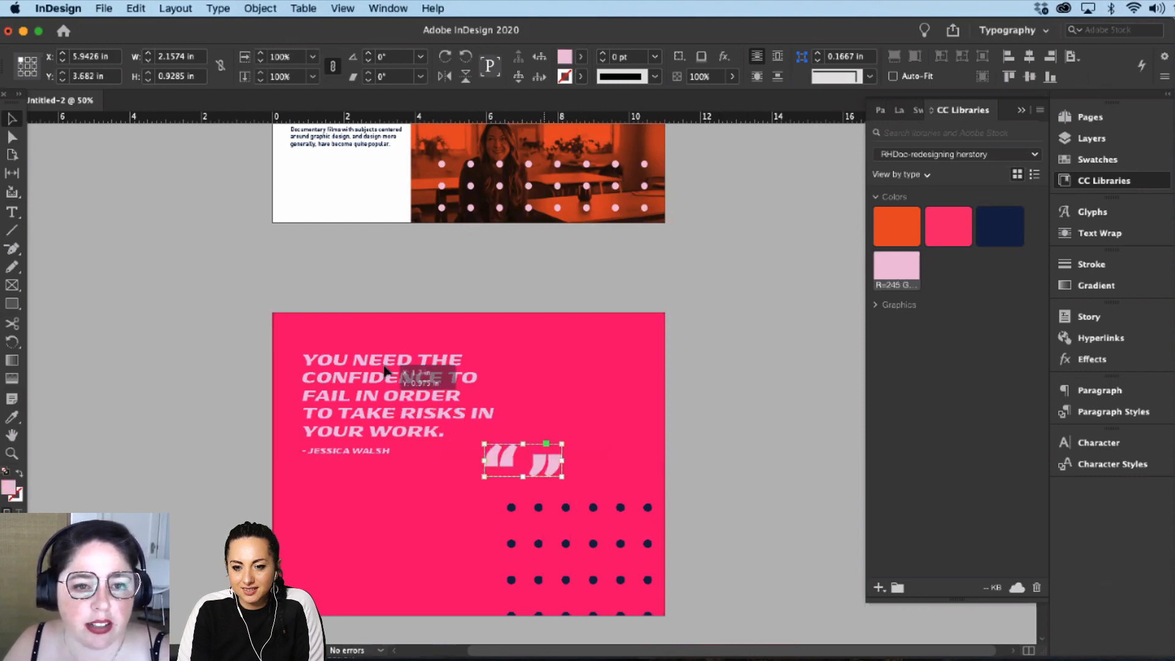
drag(386, 371, 397, 366)
drag(390, 460, 391, 492)
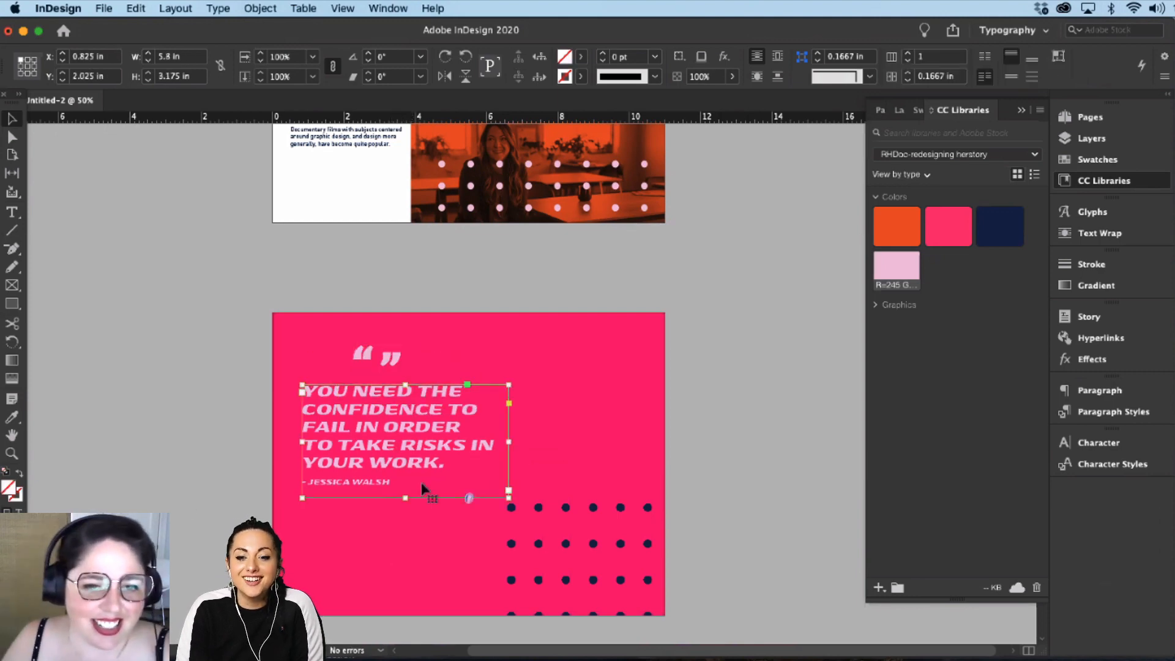
Step: Centre-align the quote and its attribution line within the text frame
double_click(379, 476)
key(super+a)
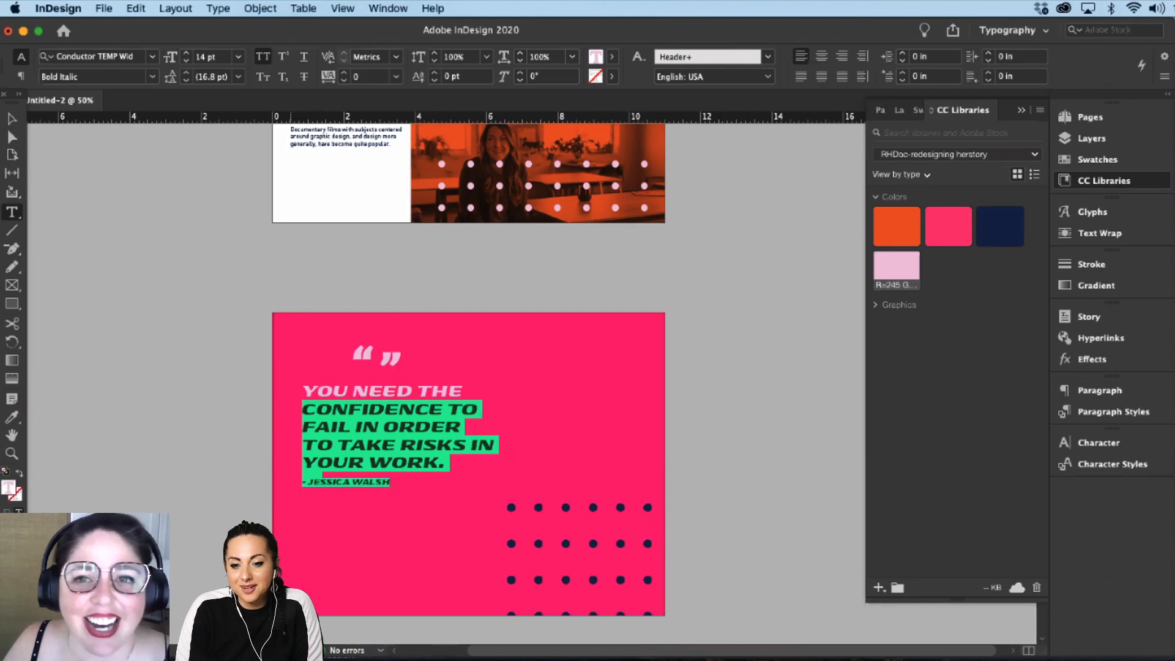
key(super+shift+c)
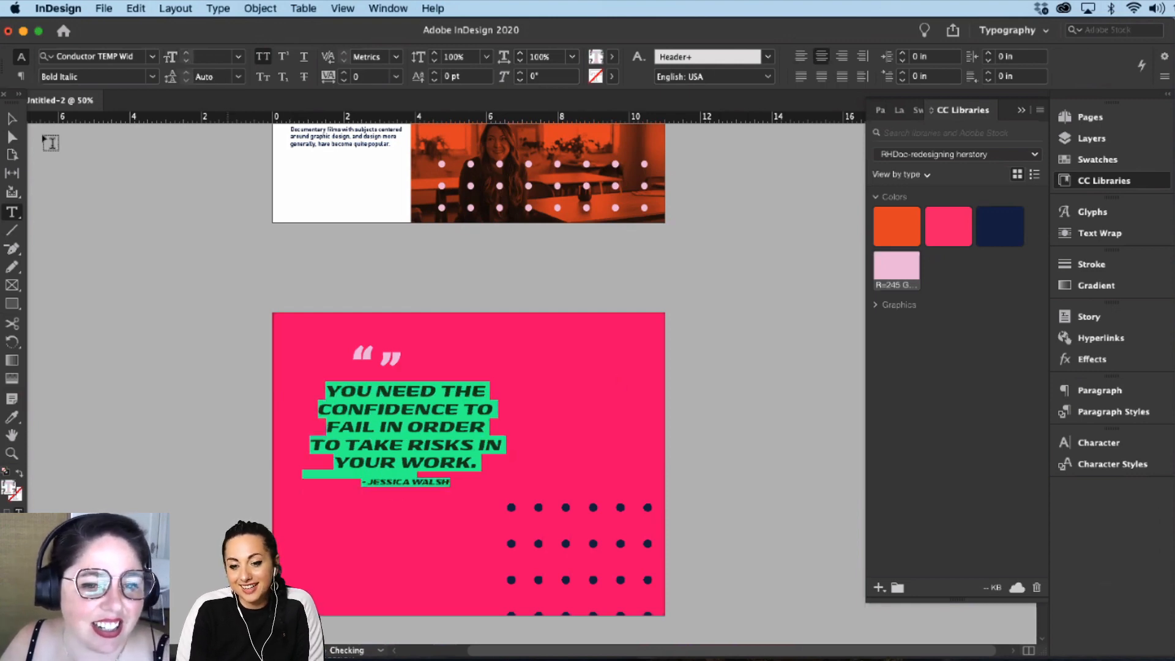
click(249, 477)
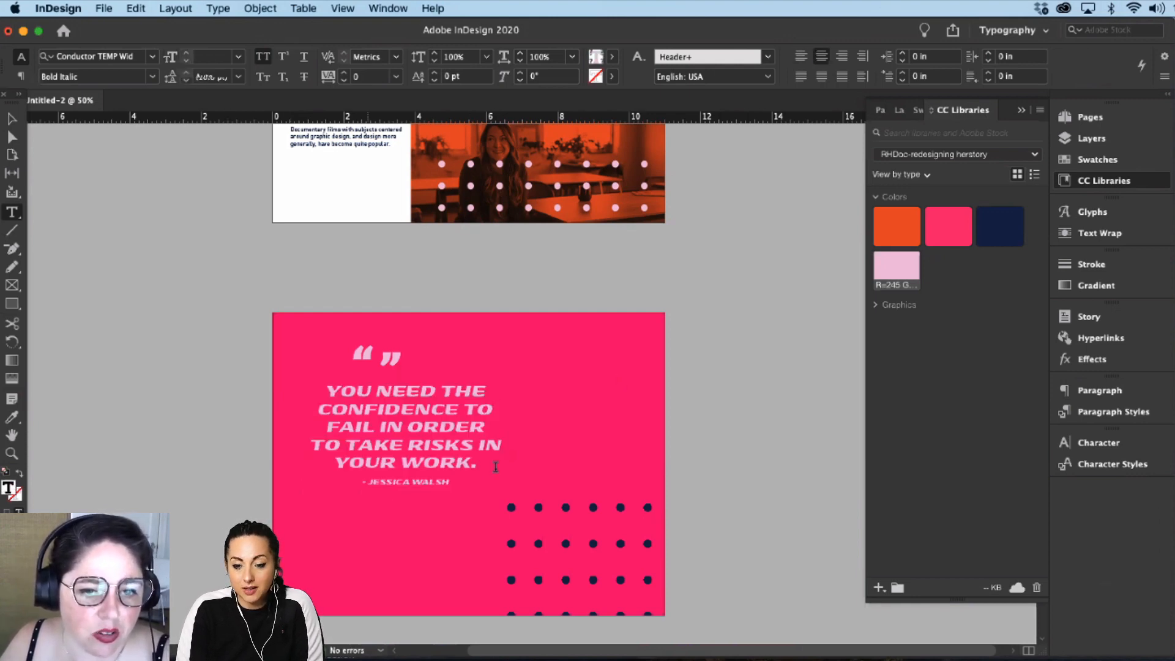
shift+click(533, 445)
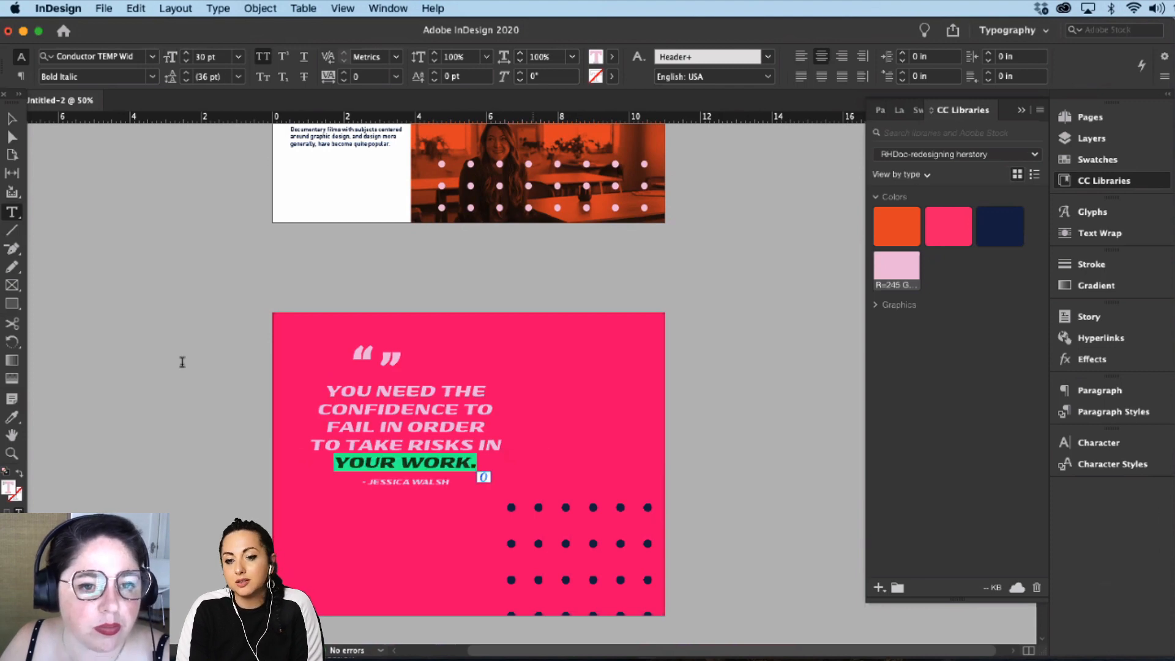
click(31, 132)
Step: Select the quotation marks together with the quote text frame, making the text frame the key object for alignment
click(388, 359)
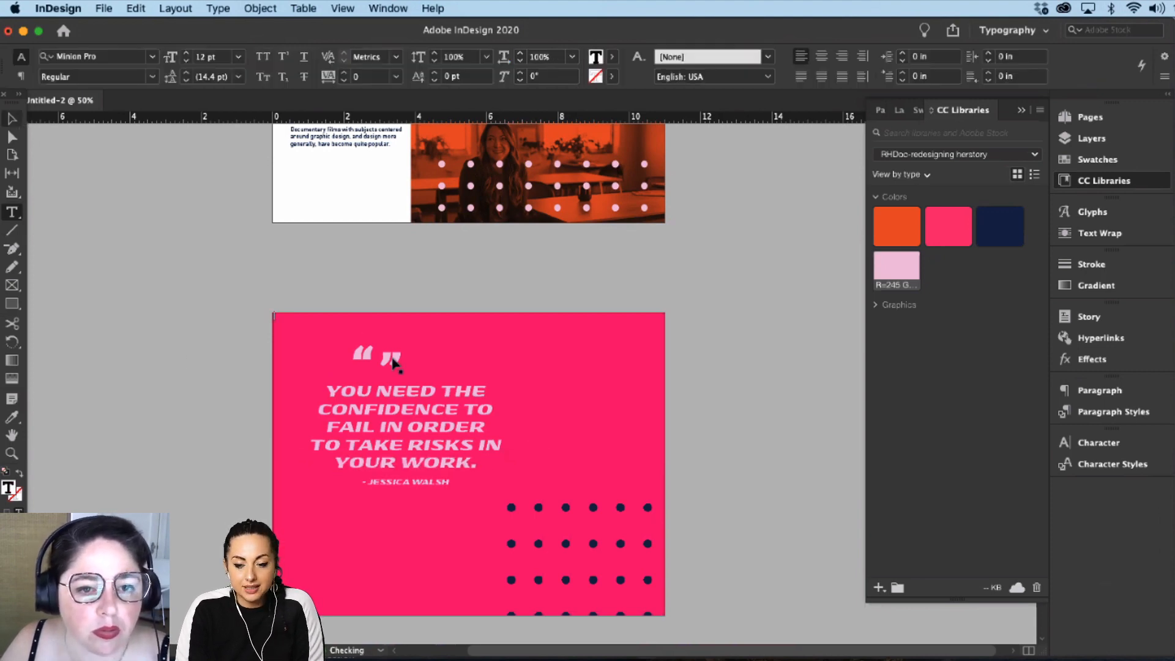
key(Escape)
click(609, 454)
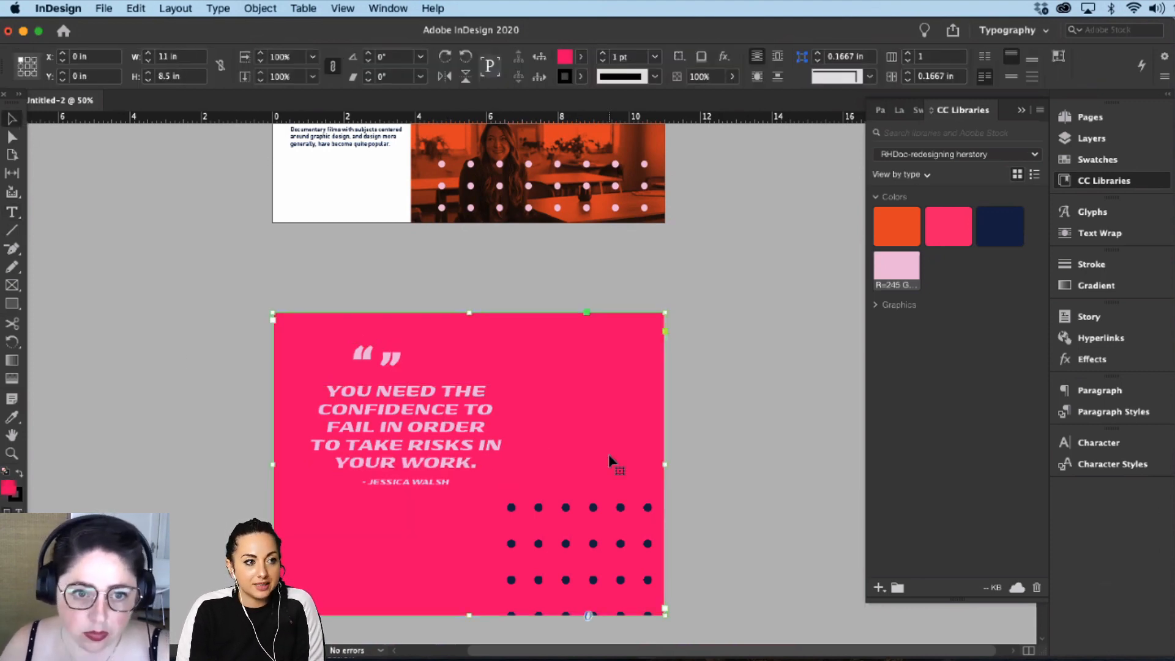
click(392, 357)
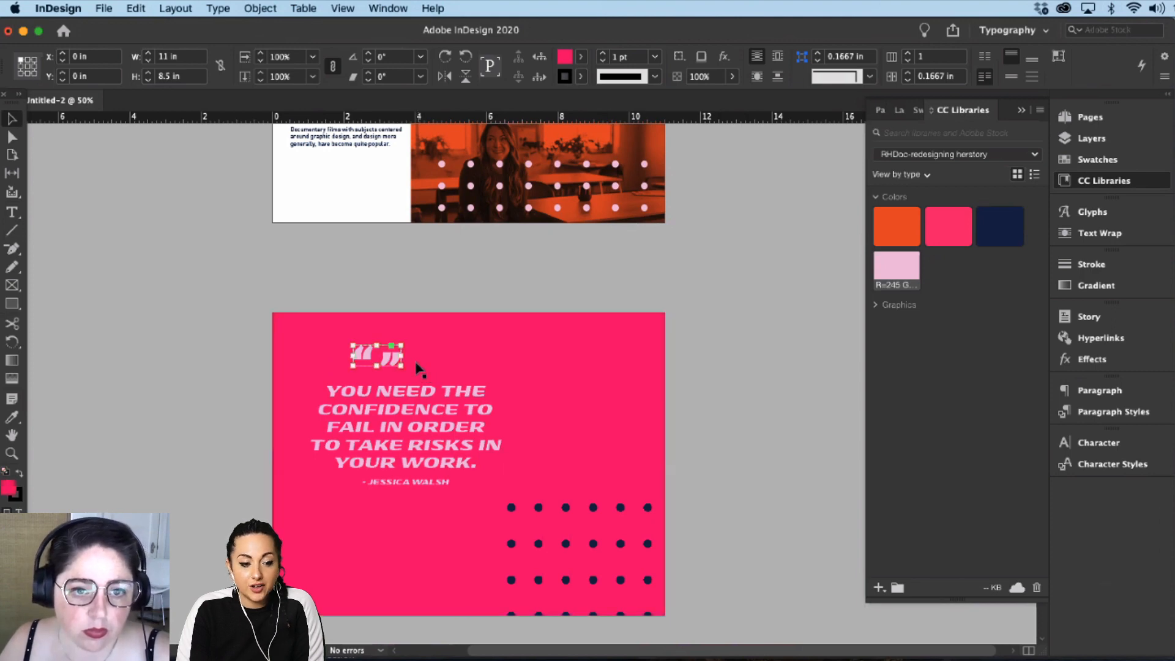
shift+click(428, 434)
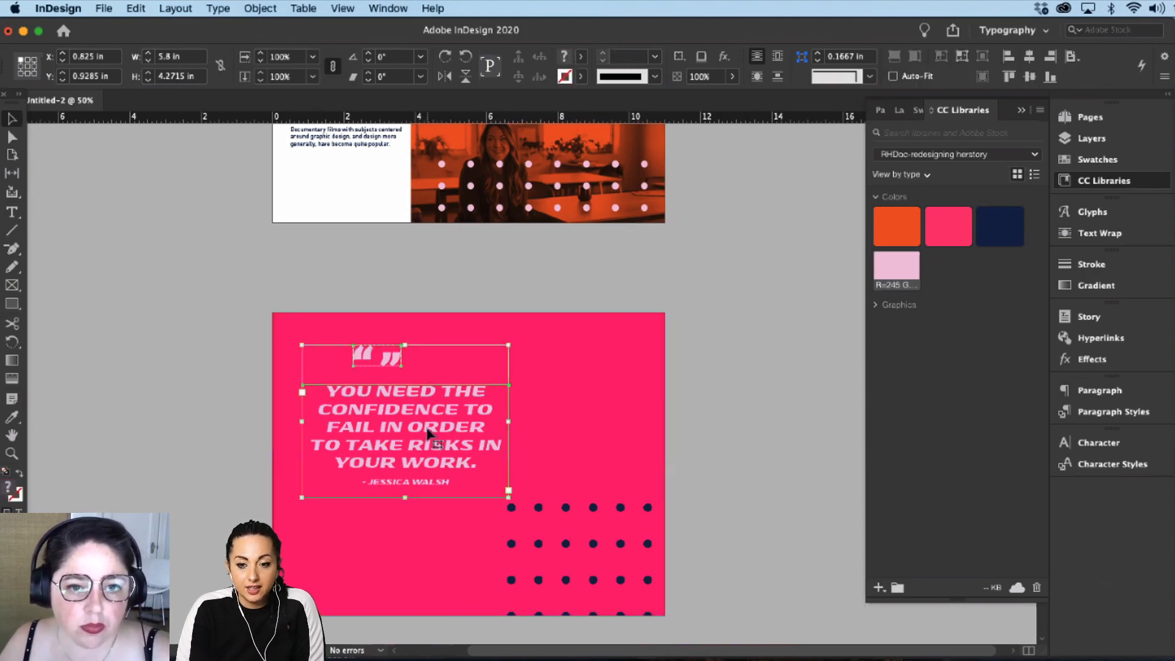
click(266, 357)
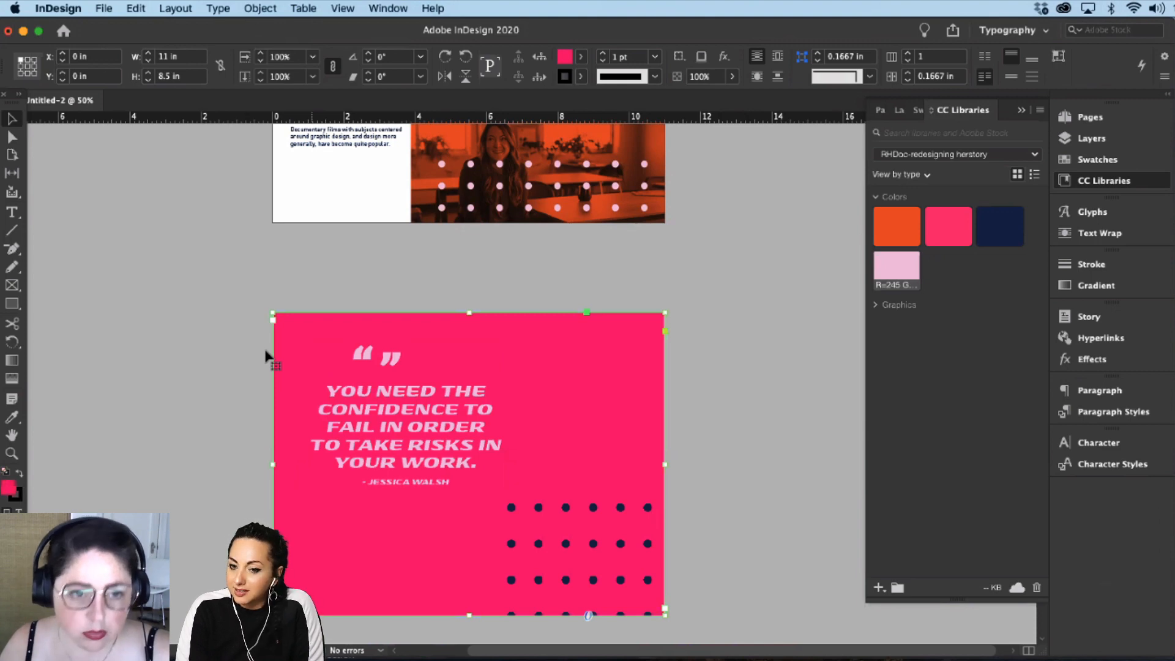
click(412, 437)
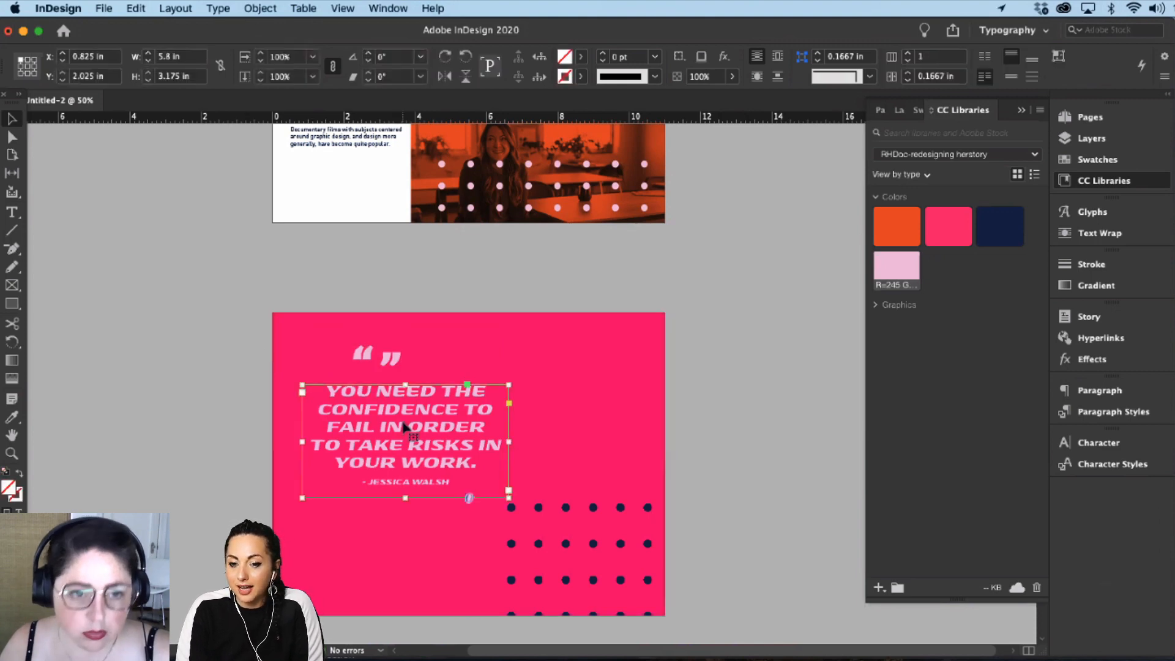
shift+click(395, 363)
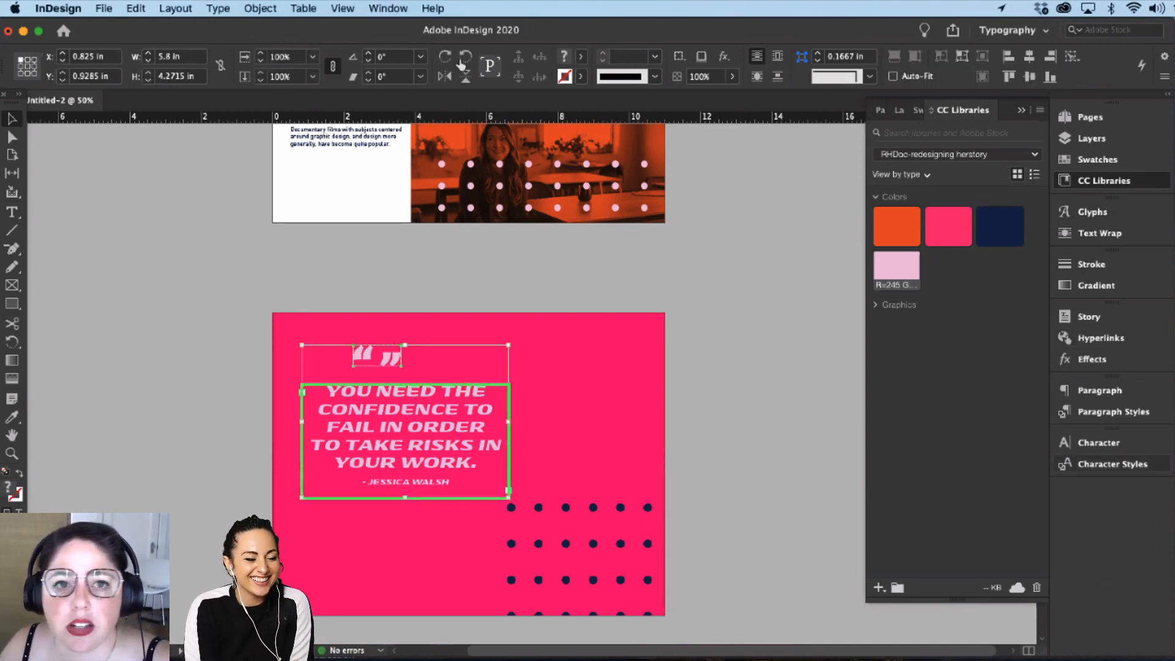
Step: Dock the Align options in the workspace and align the quotation marks to the quote text frame's horizontal centre
click(388, 8)
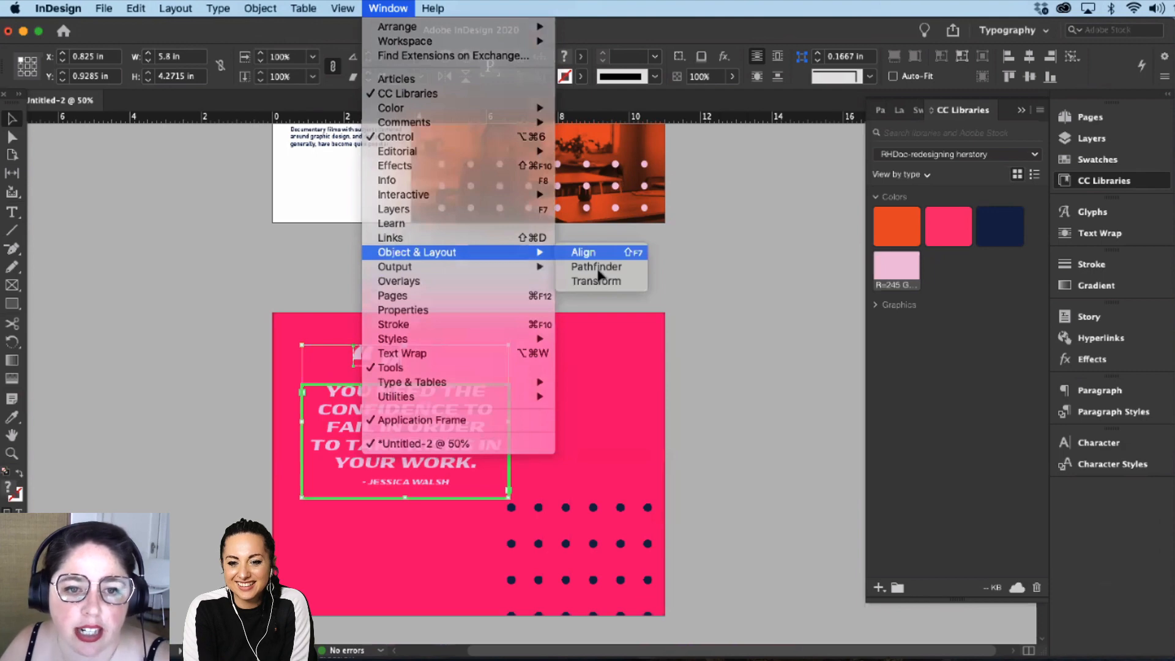
click(588, 253)
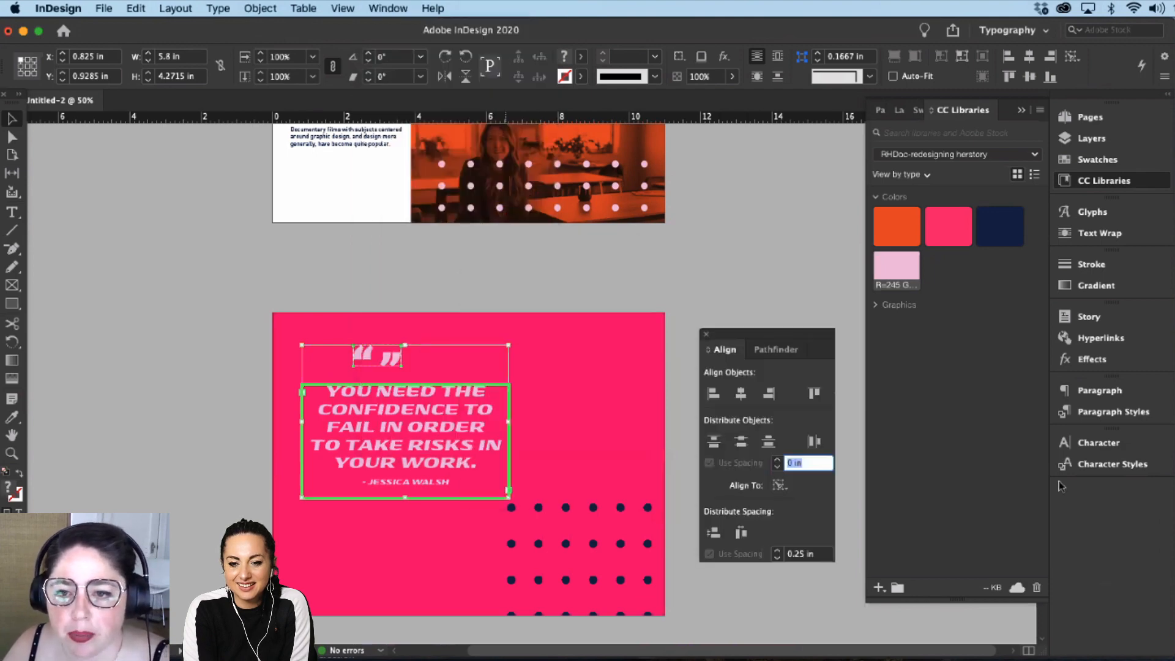
drag(1061, 486, 1090, 503)
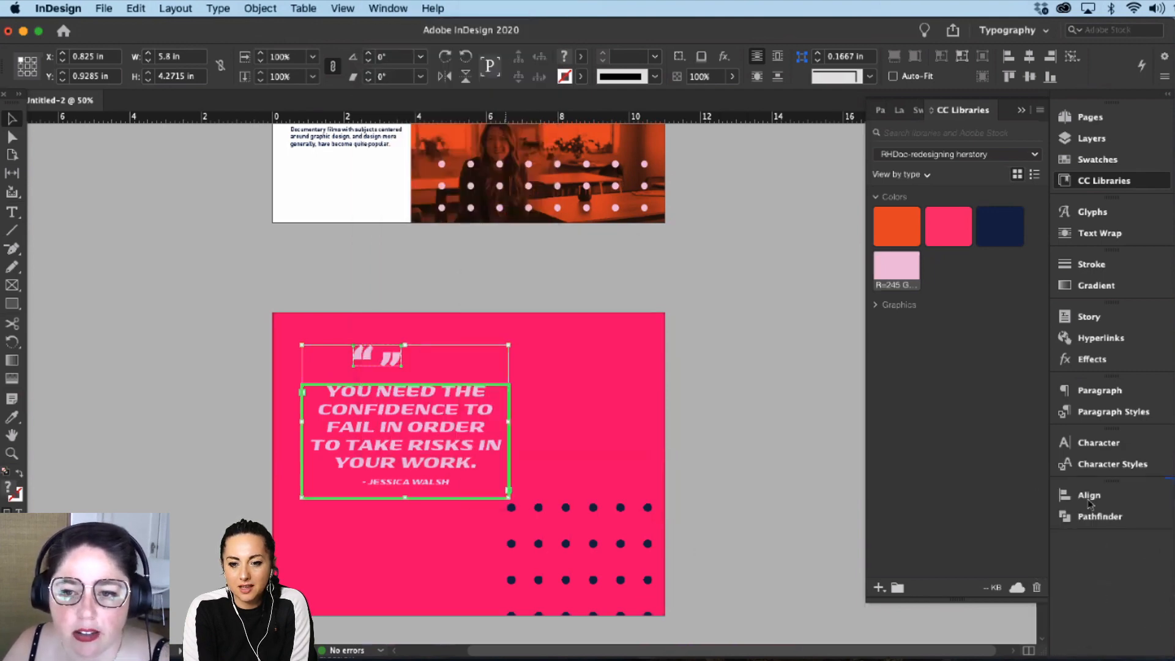
click(1090, 496)
click(909, 478)
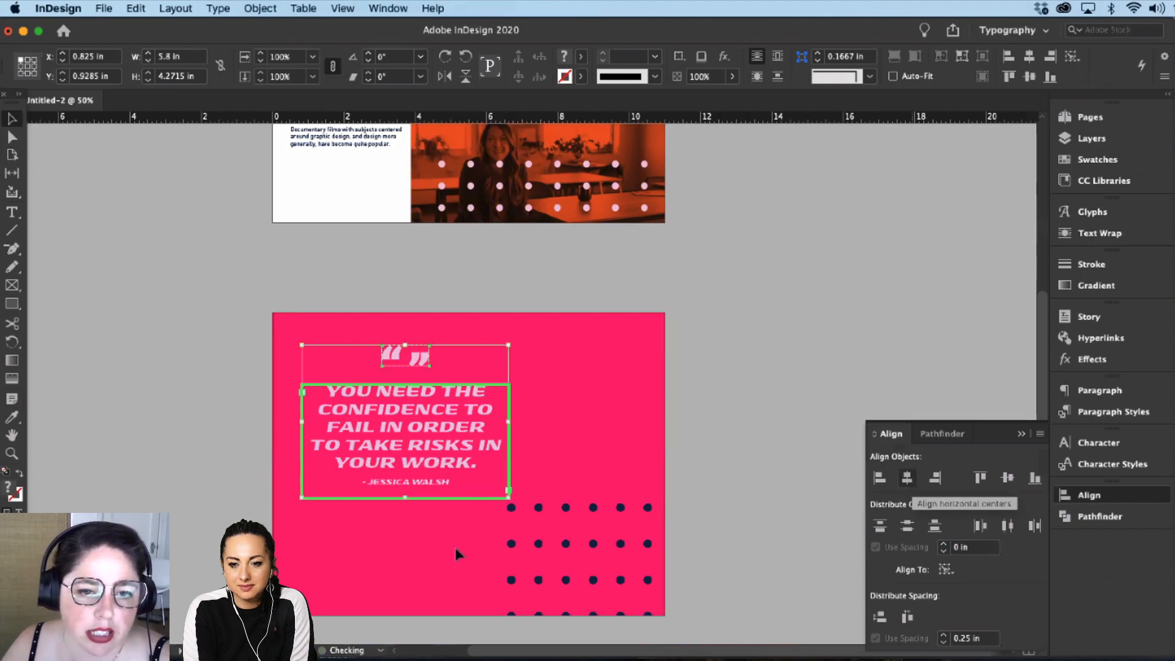
Step: Scale the quote and quotation marks together to about 8.265 by 6.087 in and move them up against the page's left edge
click(433, 411)
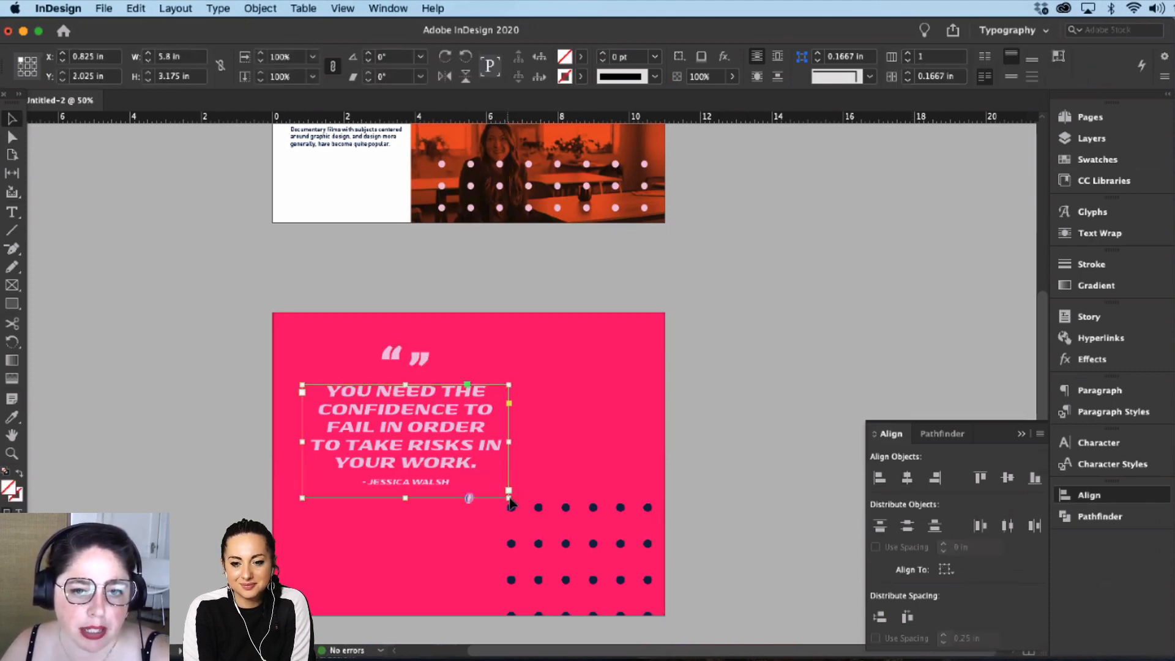
shift+click(421, 362)
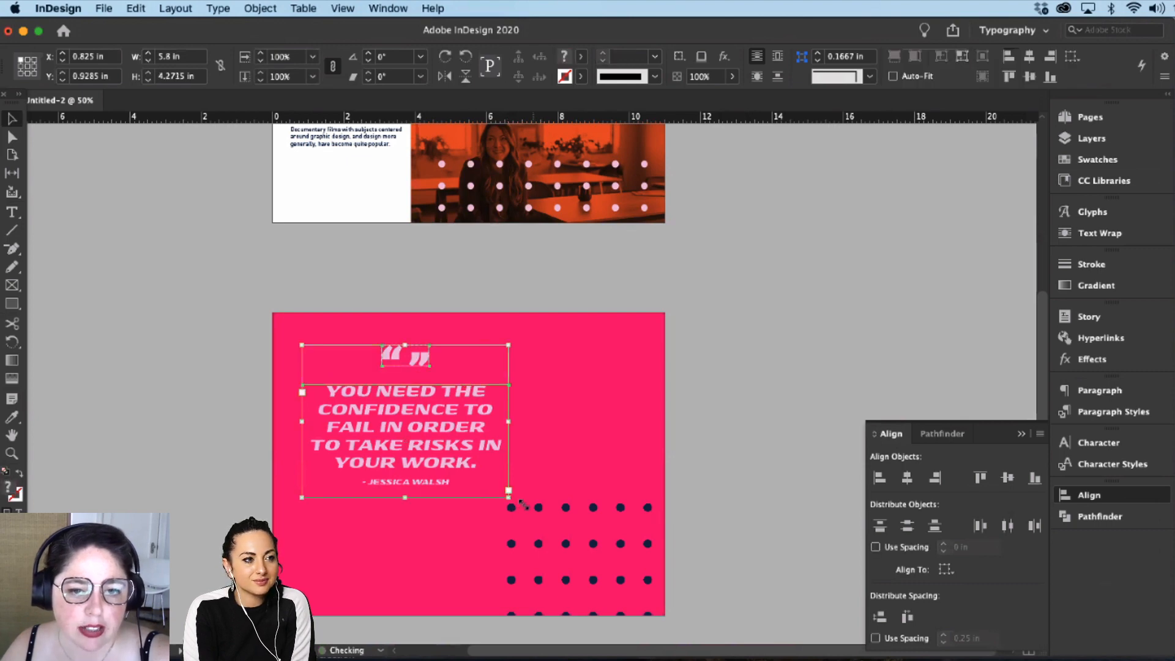
drag(522, 503, 545, 520)
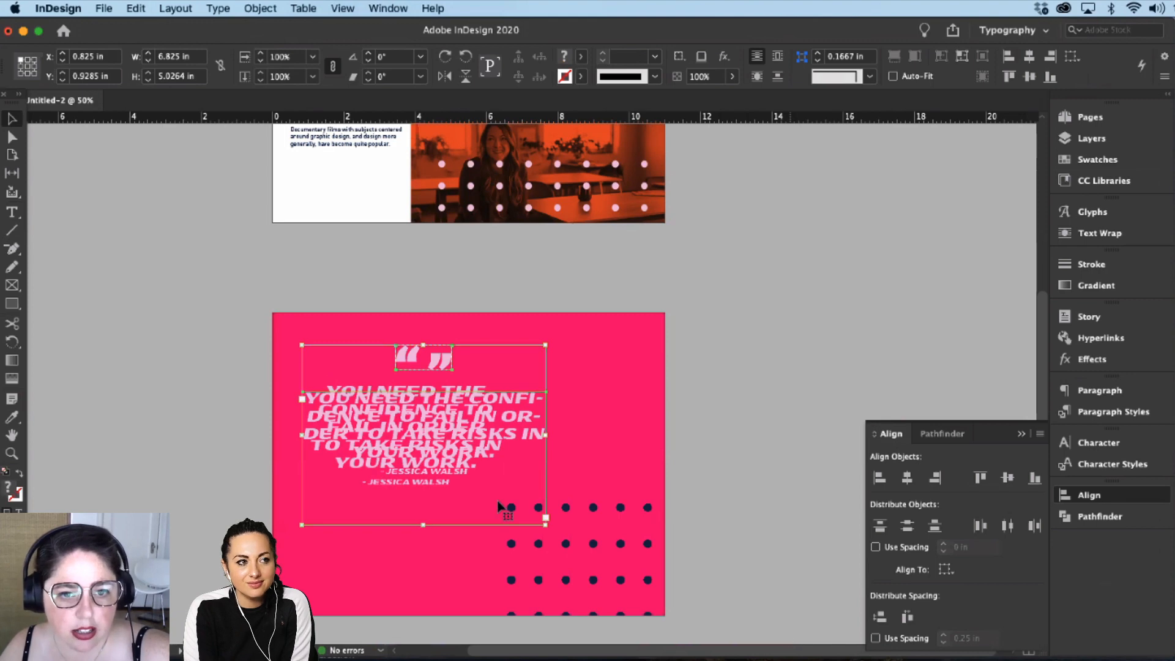
drag(499, 505, 592, 557)
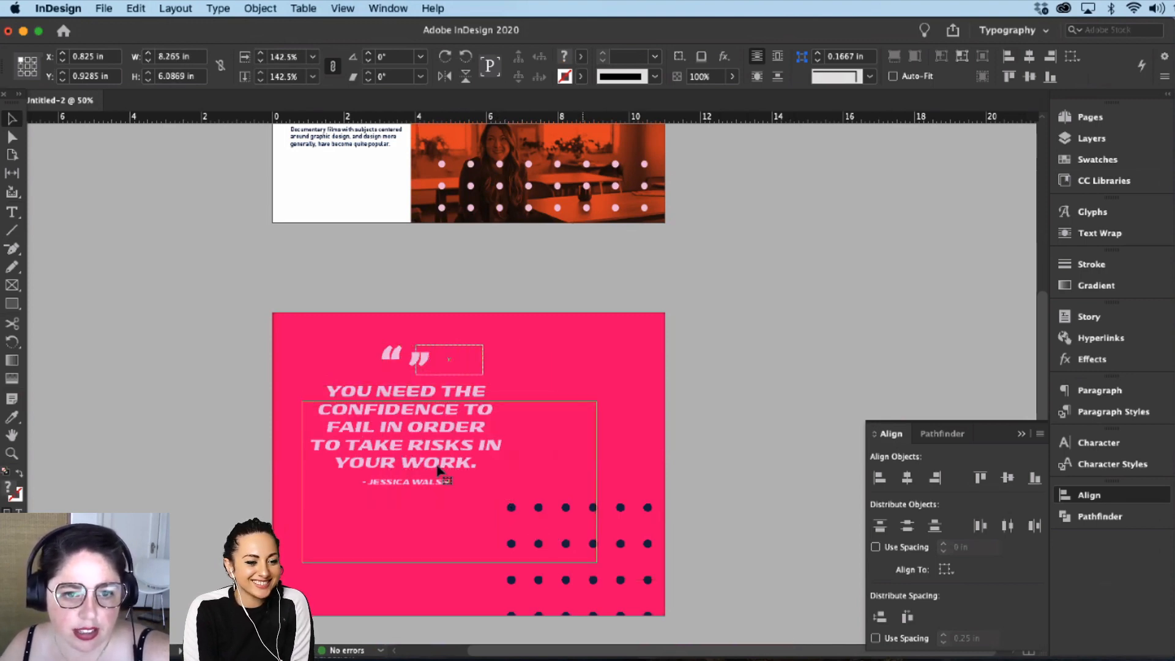
key(super+z)
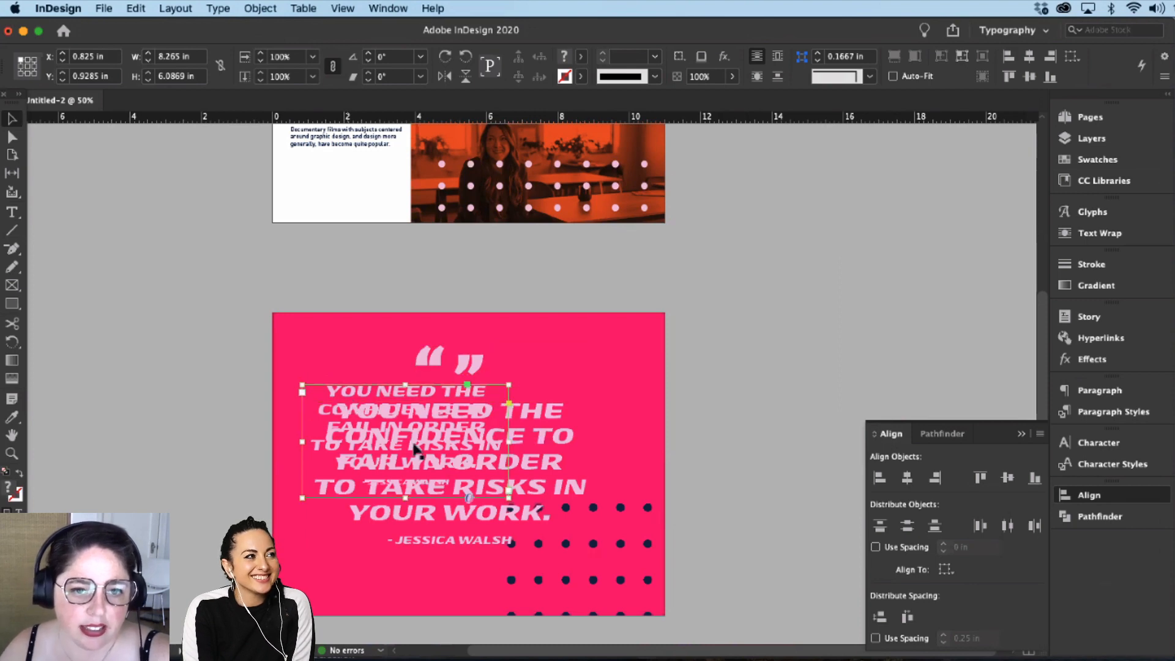
key(super+shift+a)
click(484, 487)
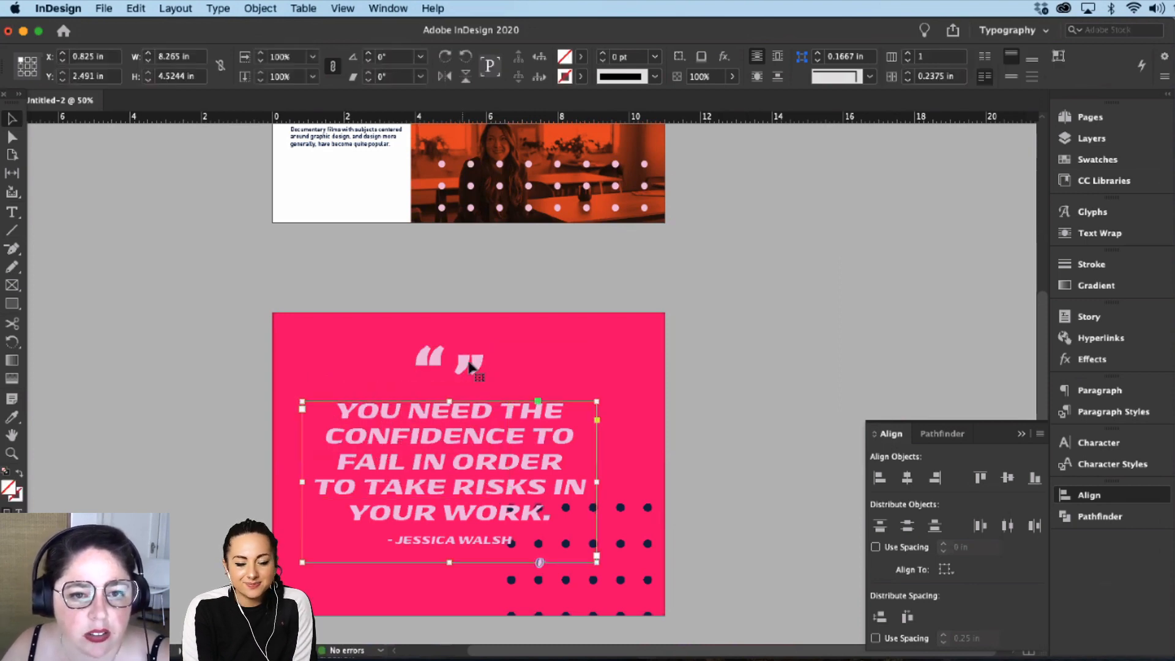
drag(469, 368, 426, 341)
Step: Left-align the quote and its attribution line, and move the text frame to about X 0.5 in, Y 1.775 in
double_click(370, 494)
drag(369, 494, 269, 362)
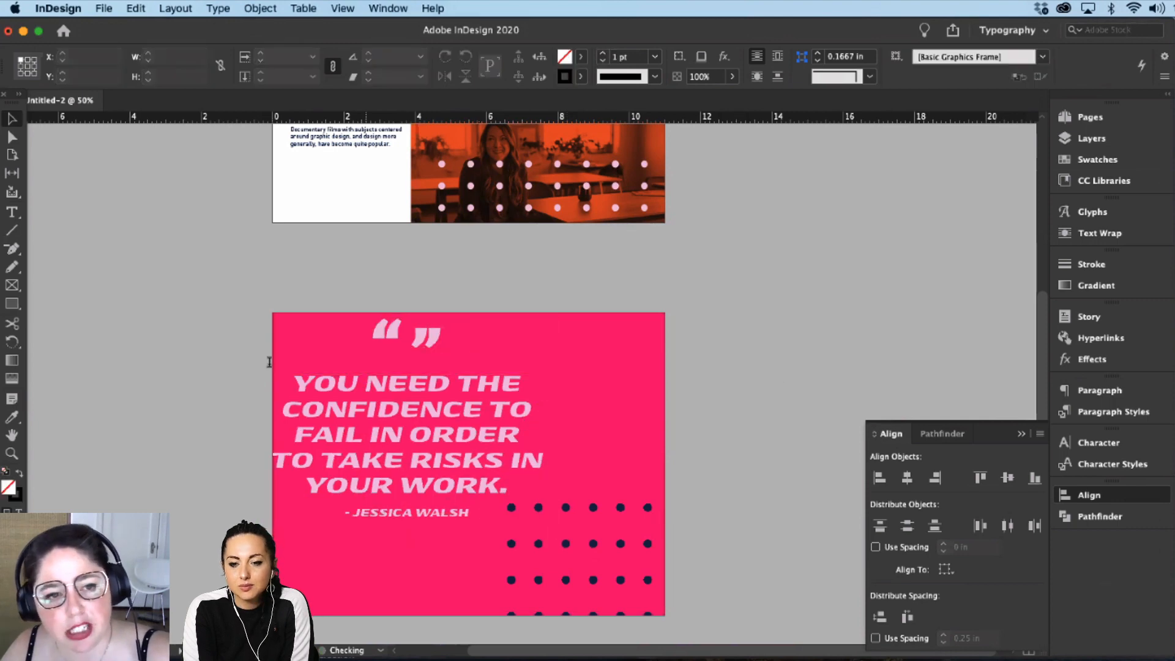
key(super+a)
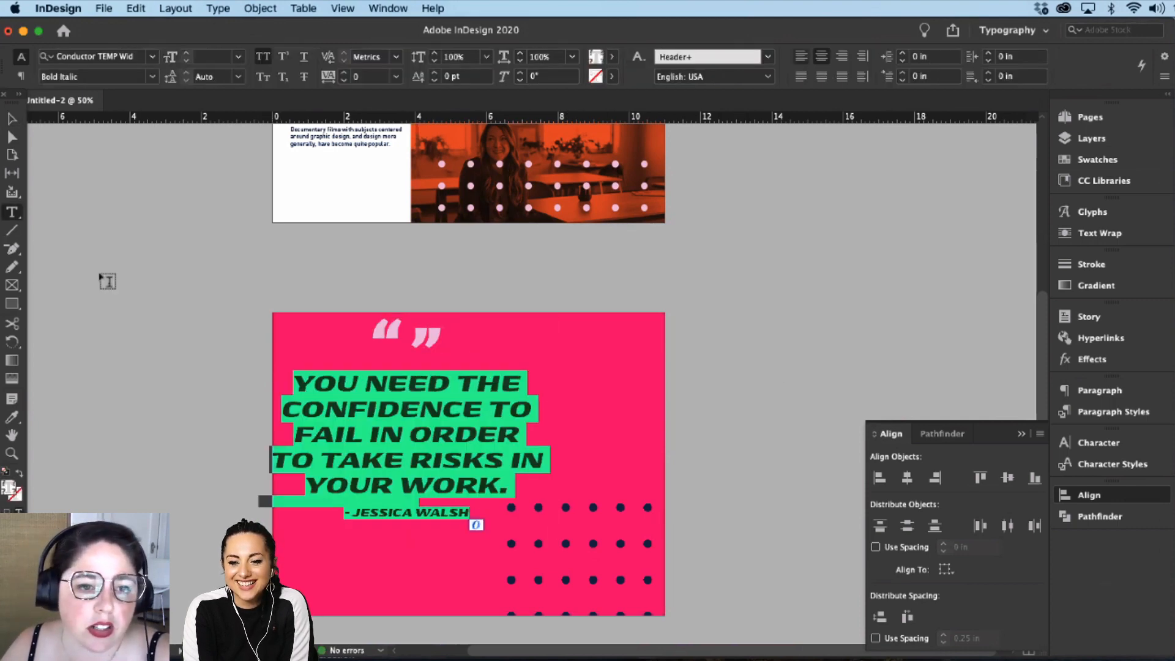
key(super+shift+l)
click(8, 120)
click(427, 461)
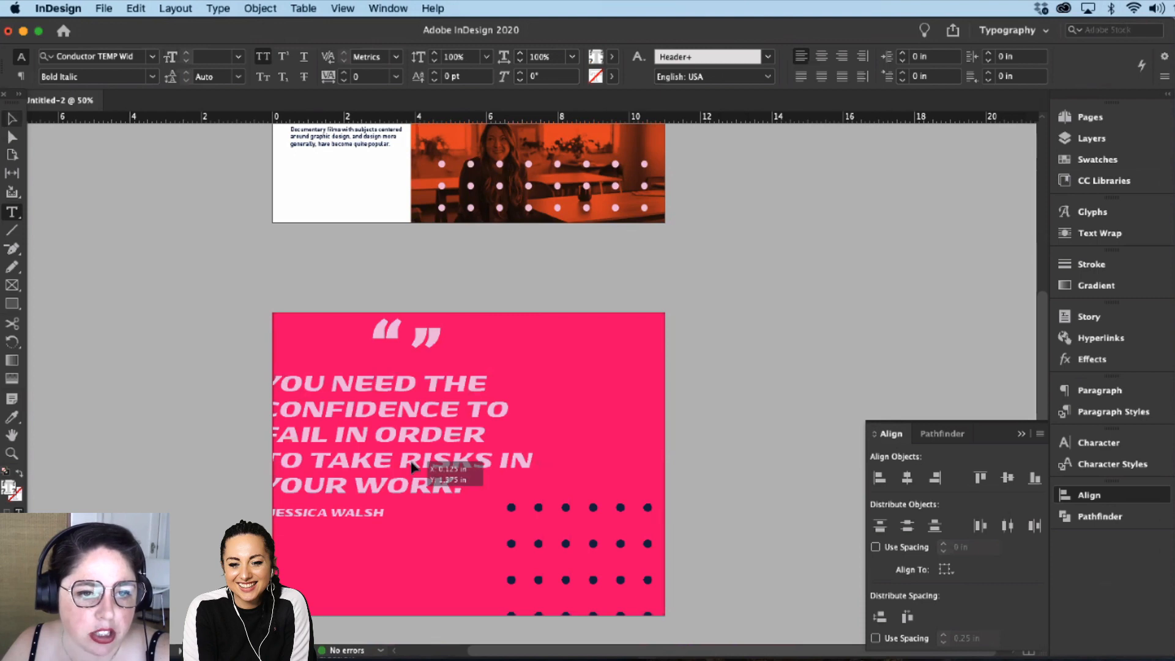
drag(427, 461, 440, 468)
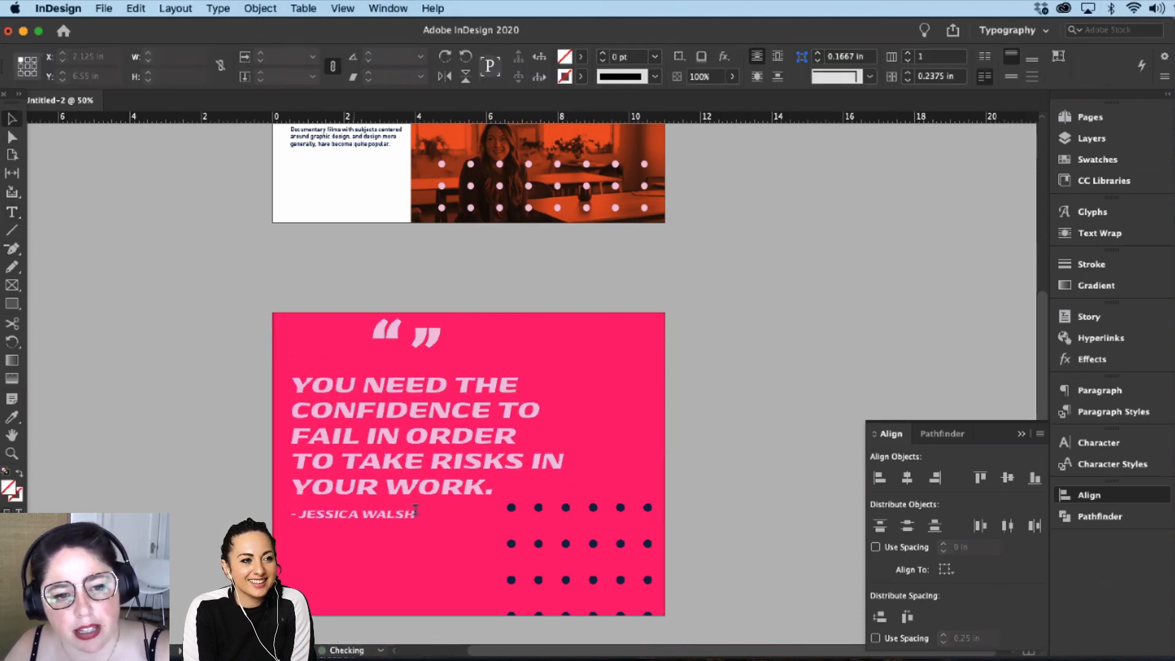
Step: Recolour the attribution line below the quote with the navy library colour
double_click(325, 514)
drag(325, 514, 415, 514)
key(shift+Home)
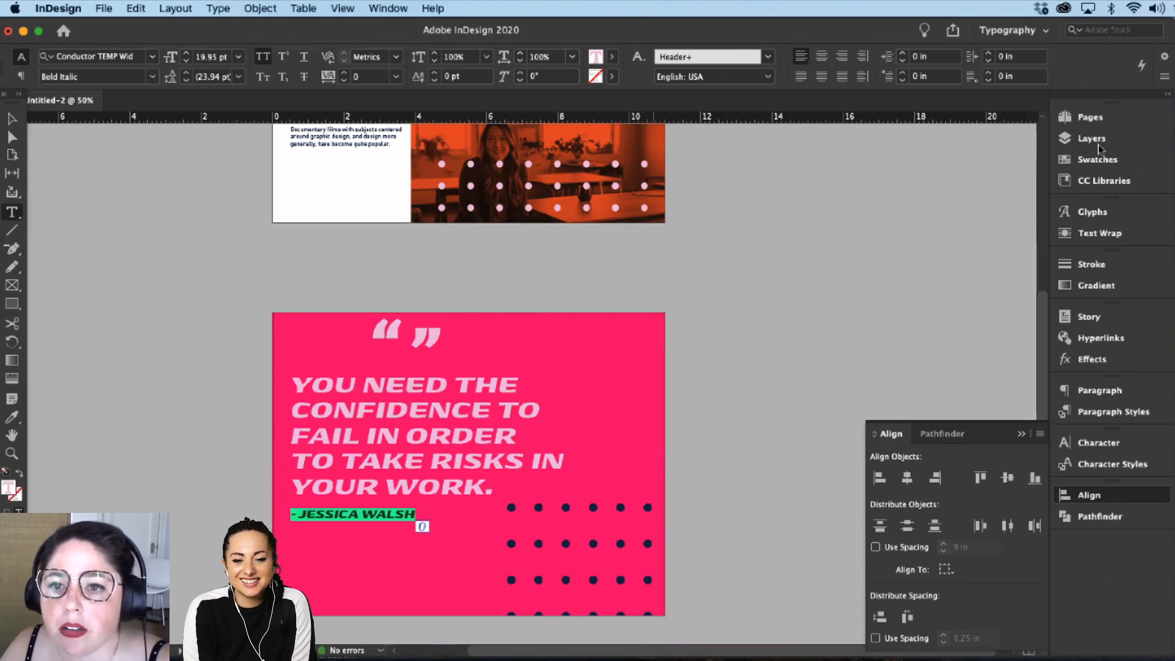
click(1091, 116)
click(1103, 181)
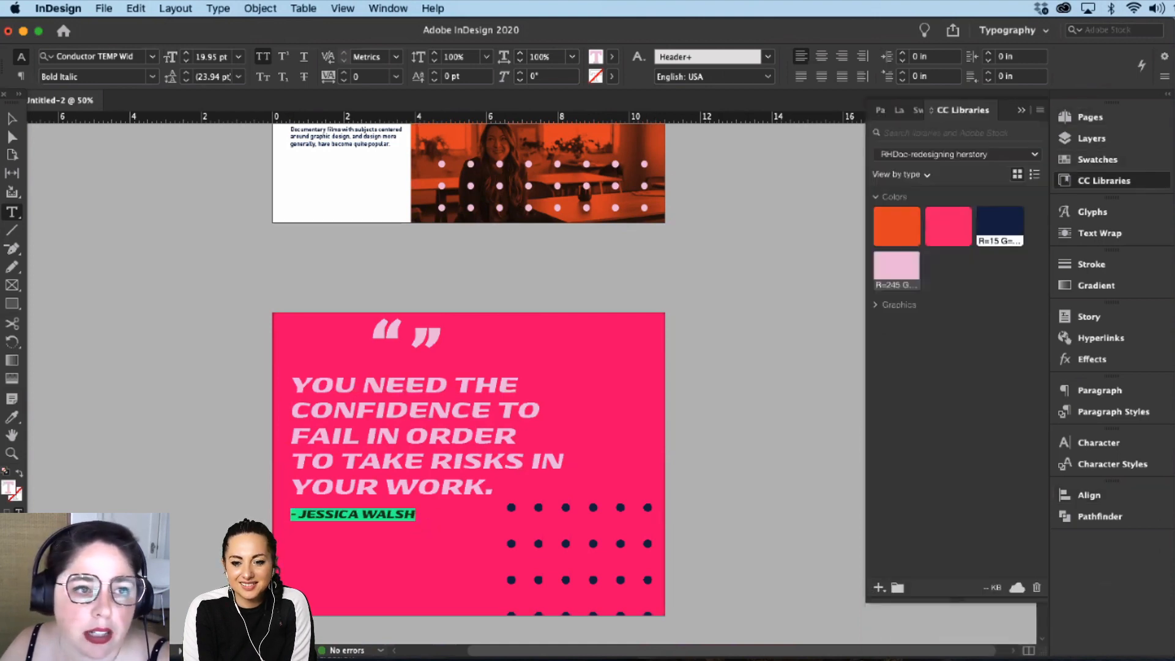
click(1000, 225)
key(Escape)
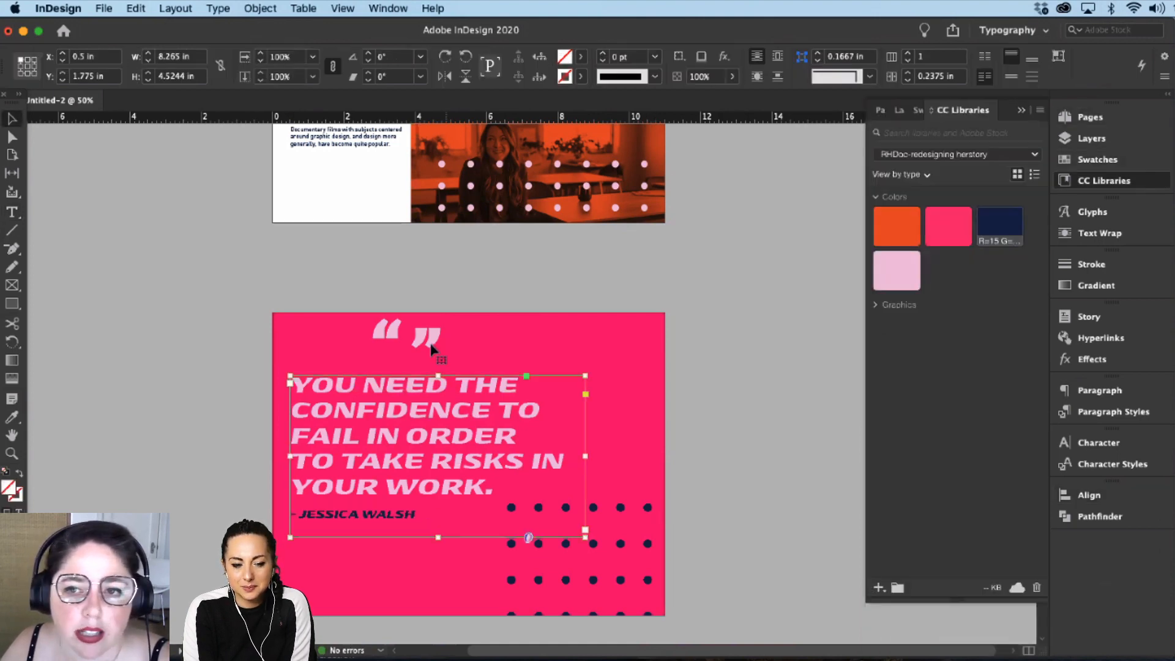
Step: Recolour the quotation marks navy and line them up with the quote's left edge at about X 0.5 in, Y 0.625 in
click(435, 338)
drag(435, 351, 348, 353)
click(319, 442)
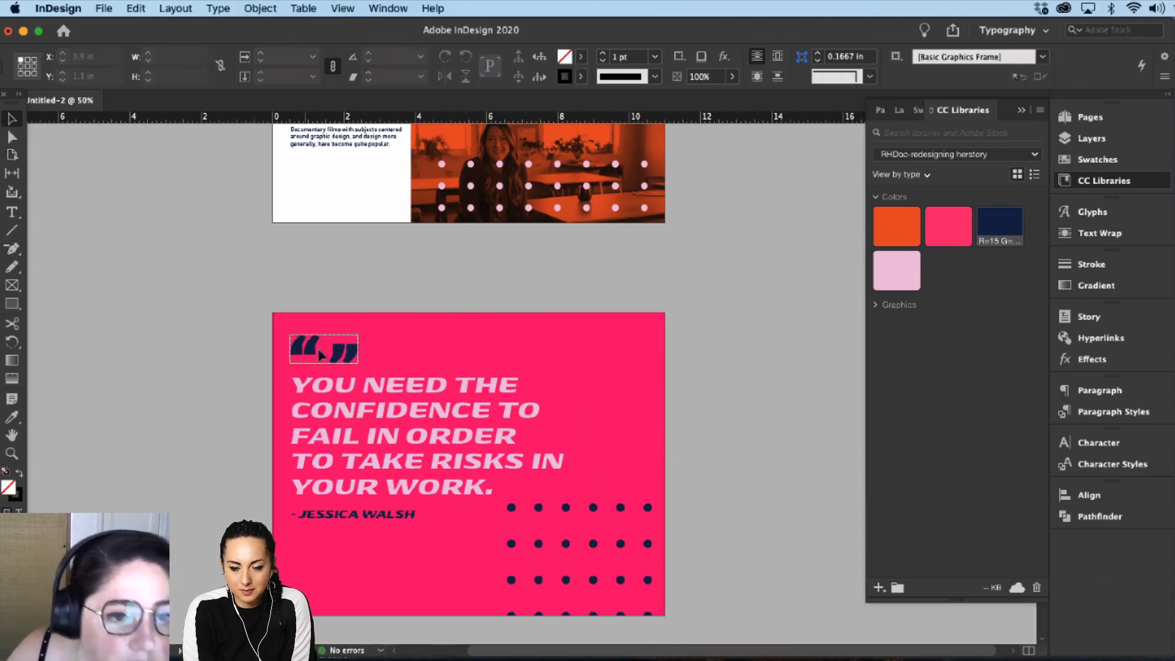
Step: Check the quotation marks against the page margins and scale them down to about 1.41 by 0.61 in
key(w)
click(347, 357)
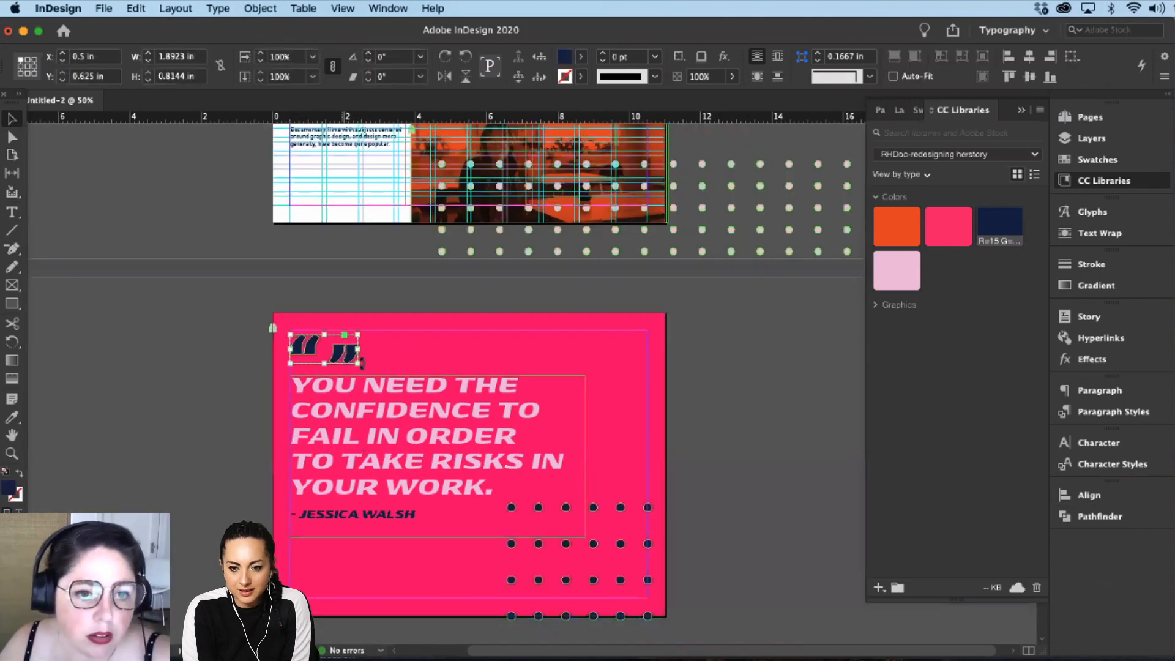
key(w)
drag(358, 365, 325, 355)
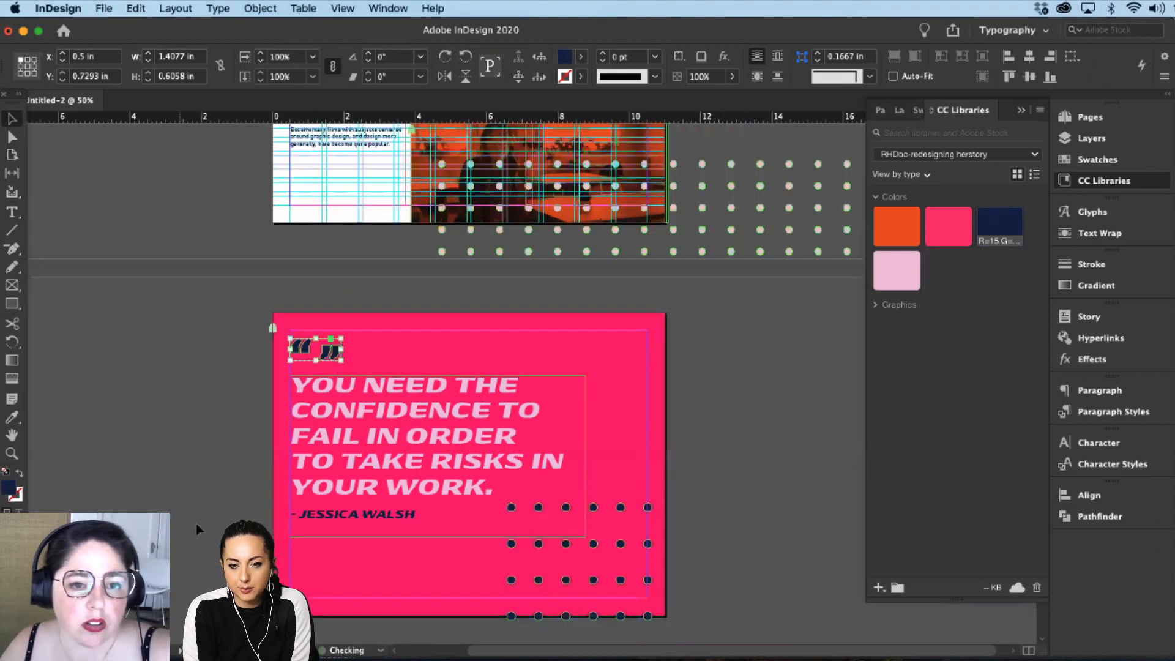
key(w)
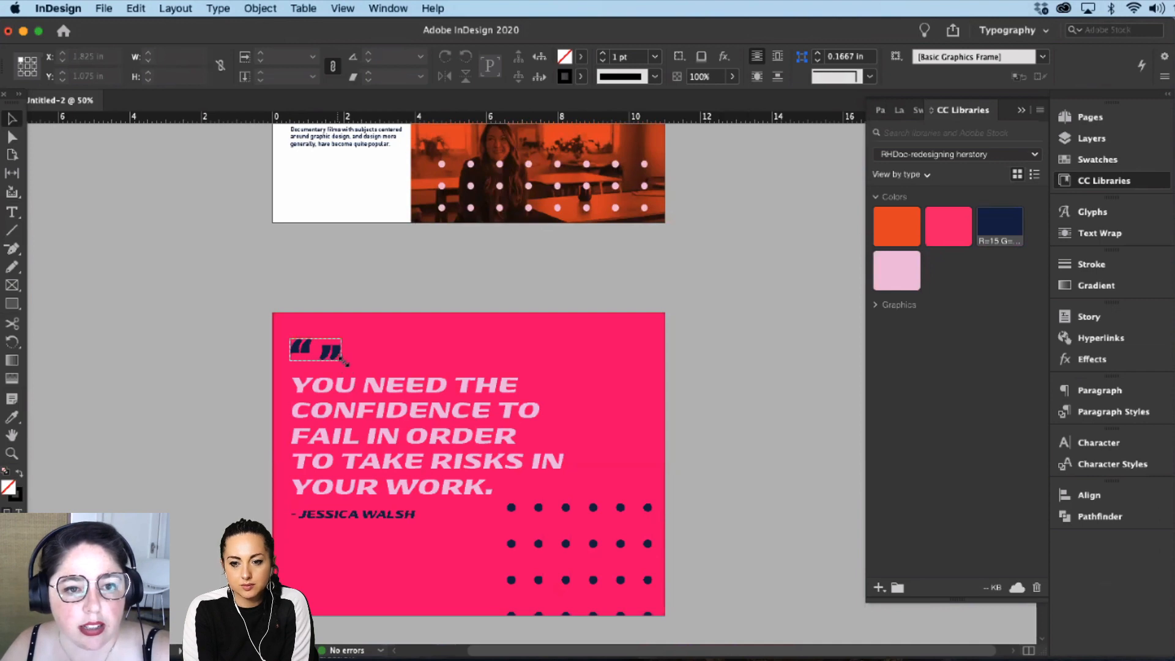
Step: Enlarge the quotation marks to about 9.5 by 4.09 in, running off the page's upper-left corner, and send them to the back
drag(345, 361, 627, 452)
key(Delete)
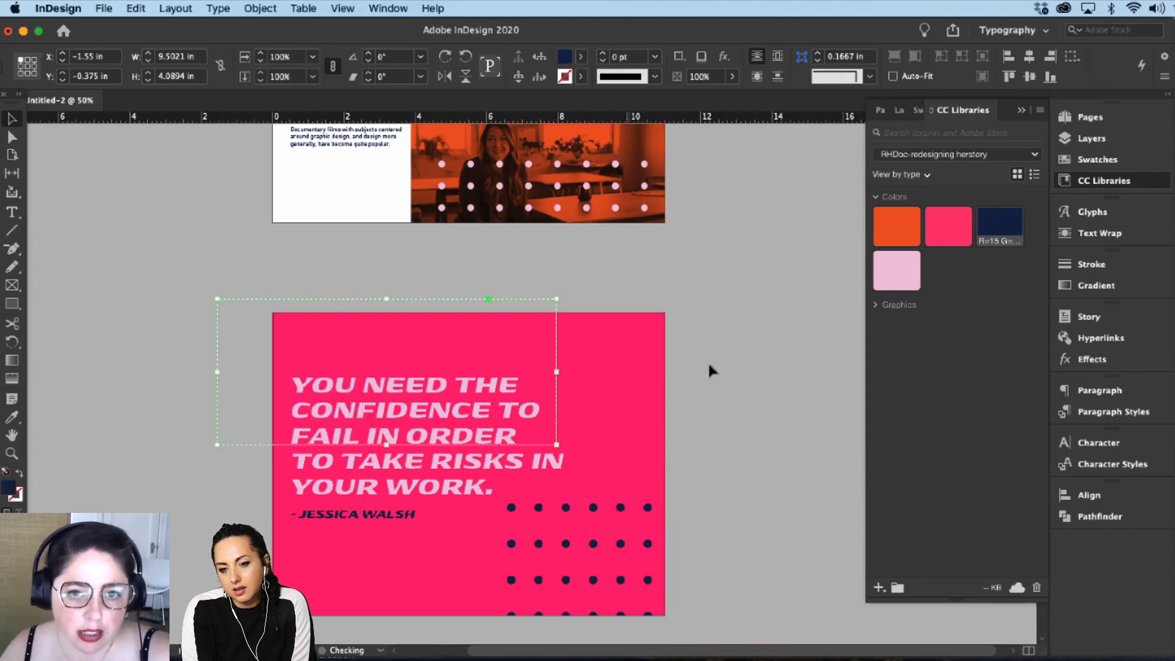
key(super+shift+a)
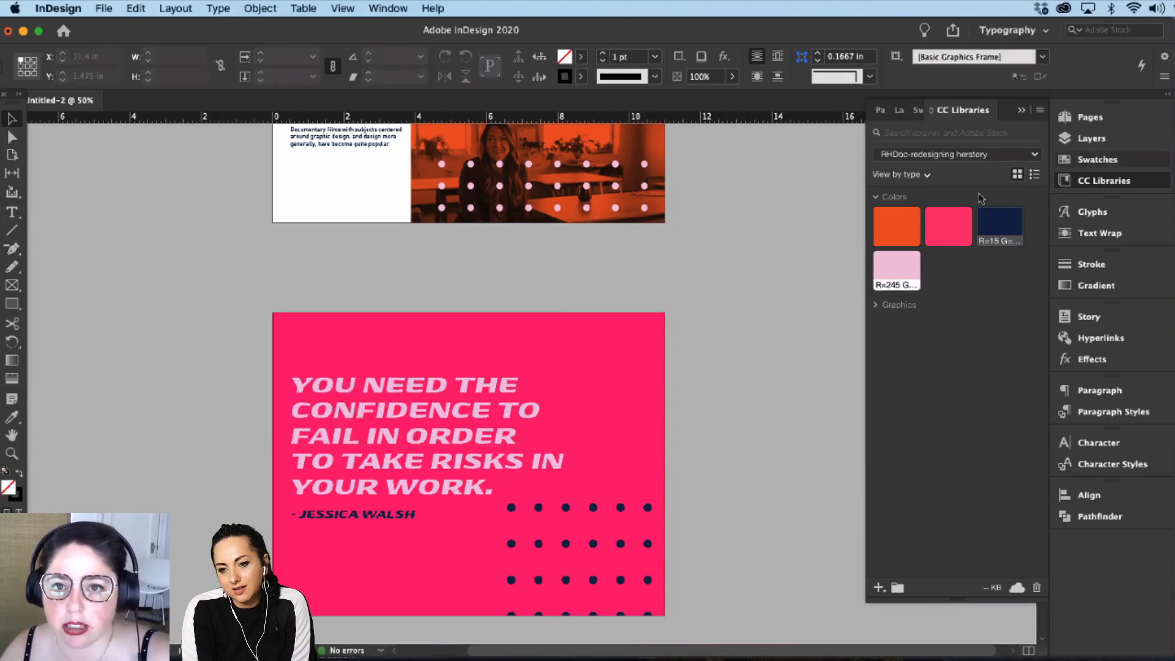
Step: Unlock the pink background frame in the Images layer and move it beneath the quotation marks group
click(1116, 144)
click(912, 164)
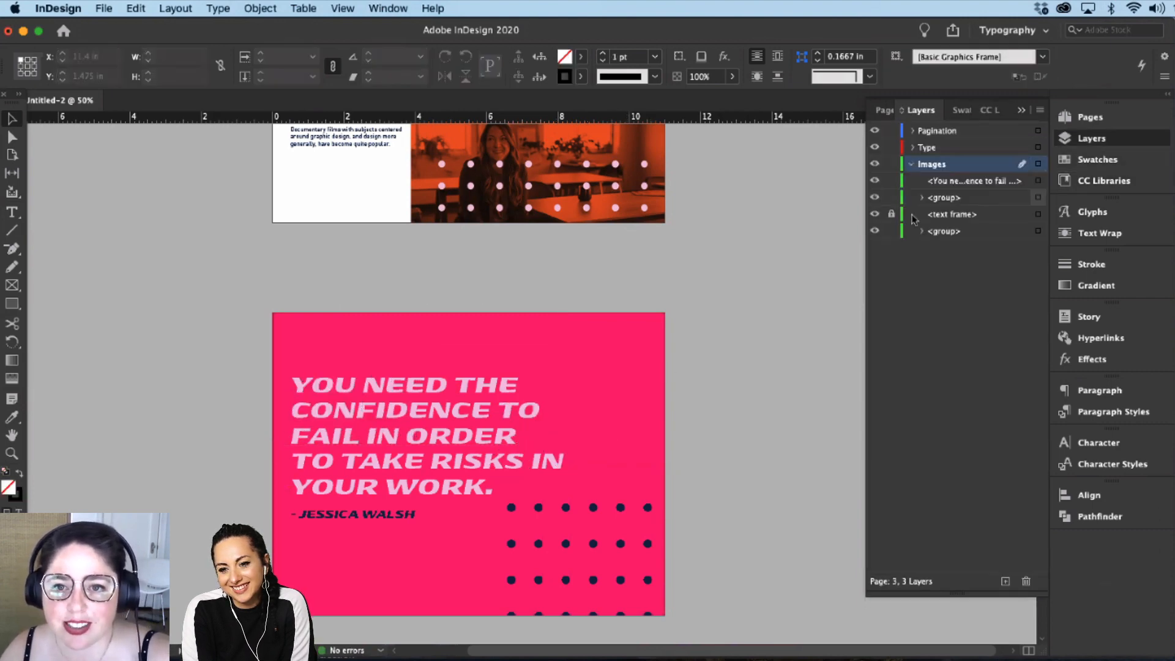
click(965, 219)
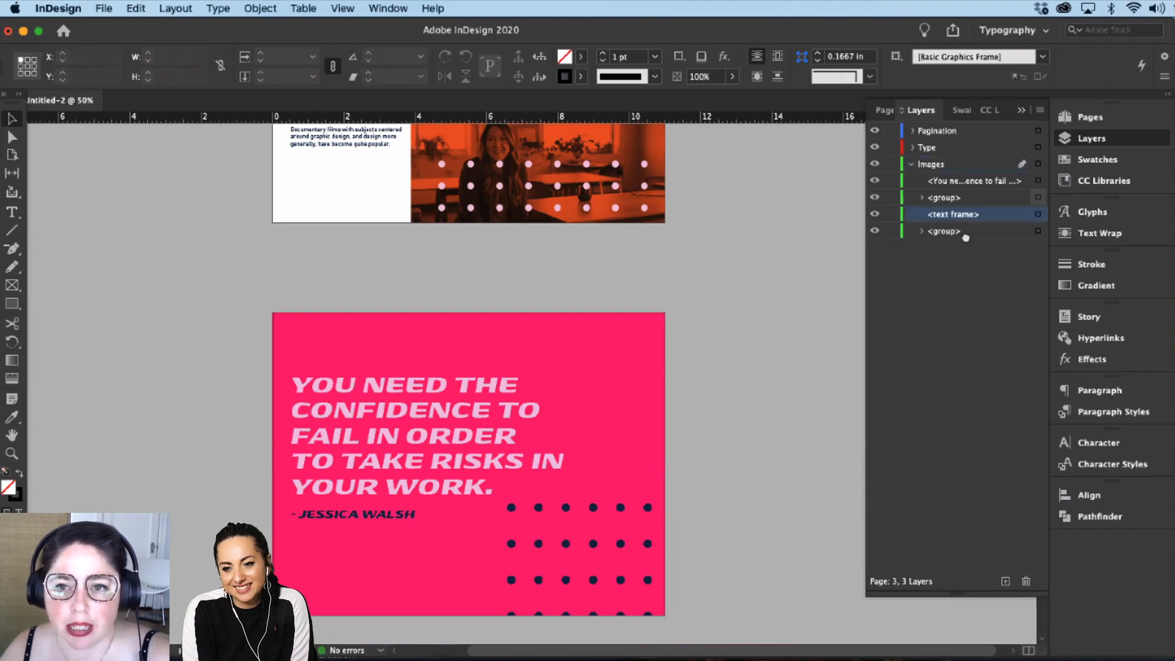
key(super+bracketleft)
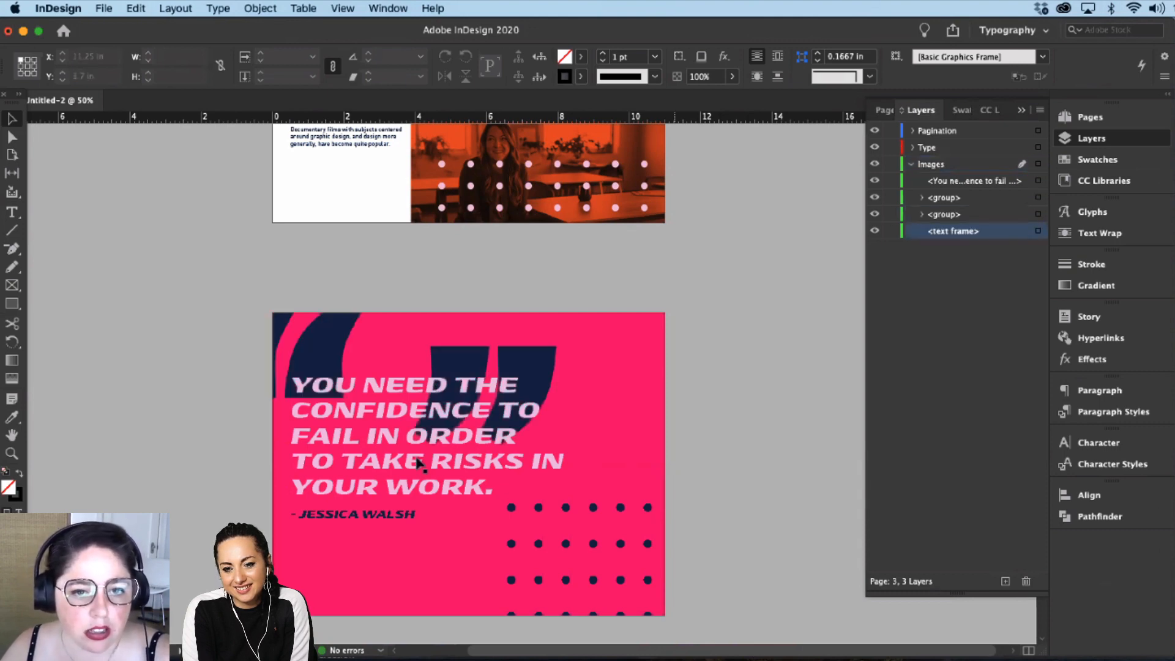
Step: Move the quote text frame down to about Y 3.476 in and shift the dot pattern to about X 6.65 in, Y 6.425 in
drag(403, 506, 402, 527)
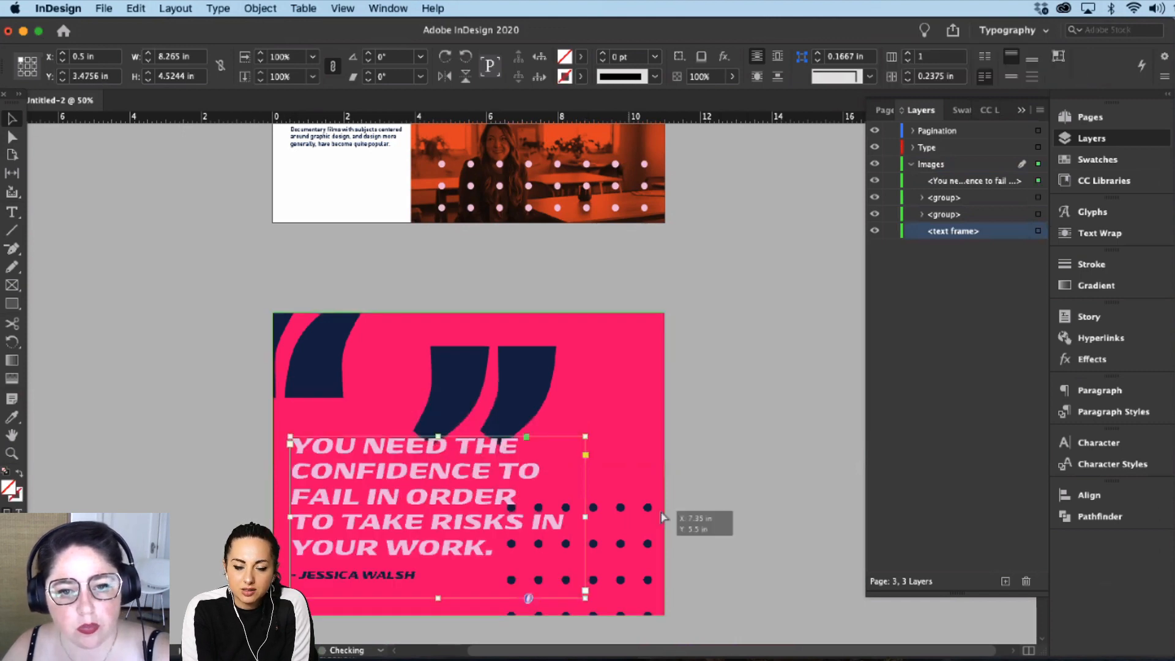
click(679, 486)
drag(579, 493, 643, 468)
drag(596, 549, 526, 624)
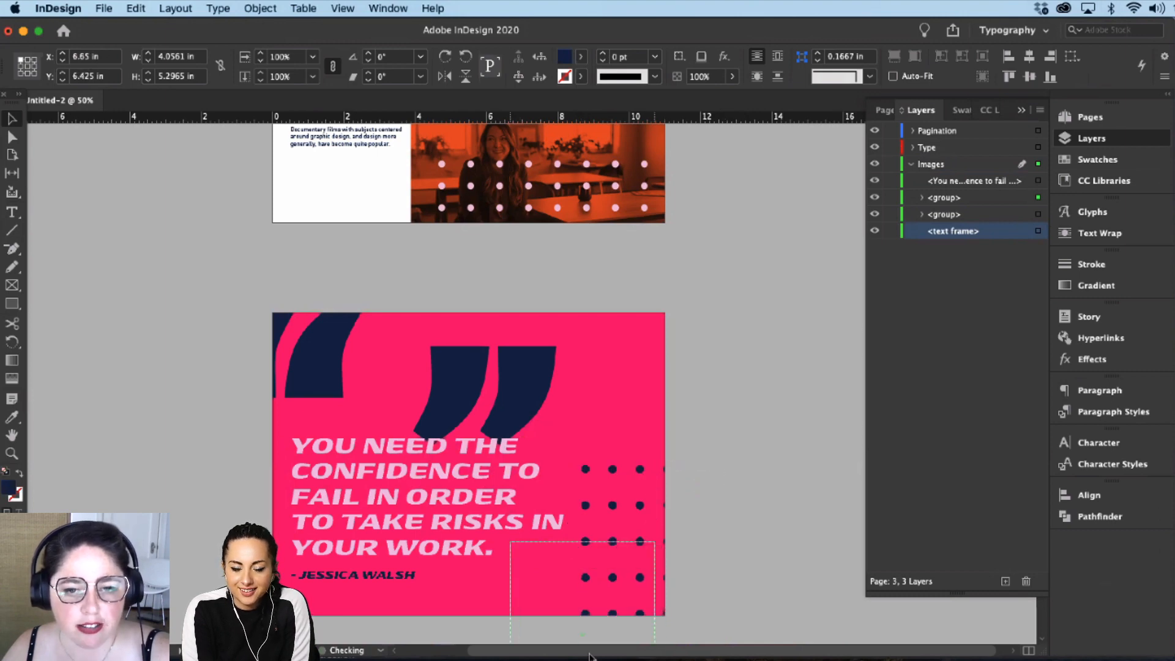
Step: Move the dot pattern to about X 6.44 in, Y 6.5 in and lower the quote text frame to Y 3.875 in
drag(589, 656, 590, 656)
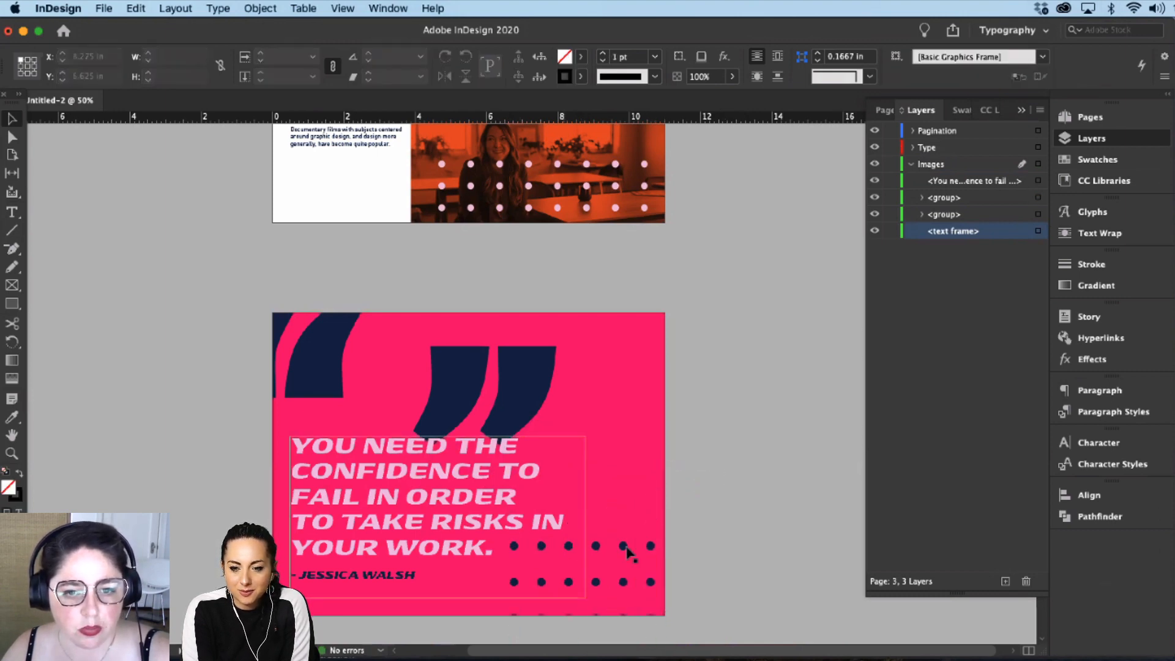
drag(628, 554, 619, 554)
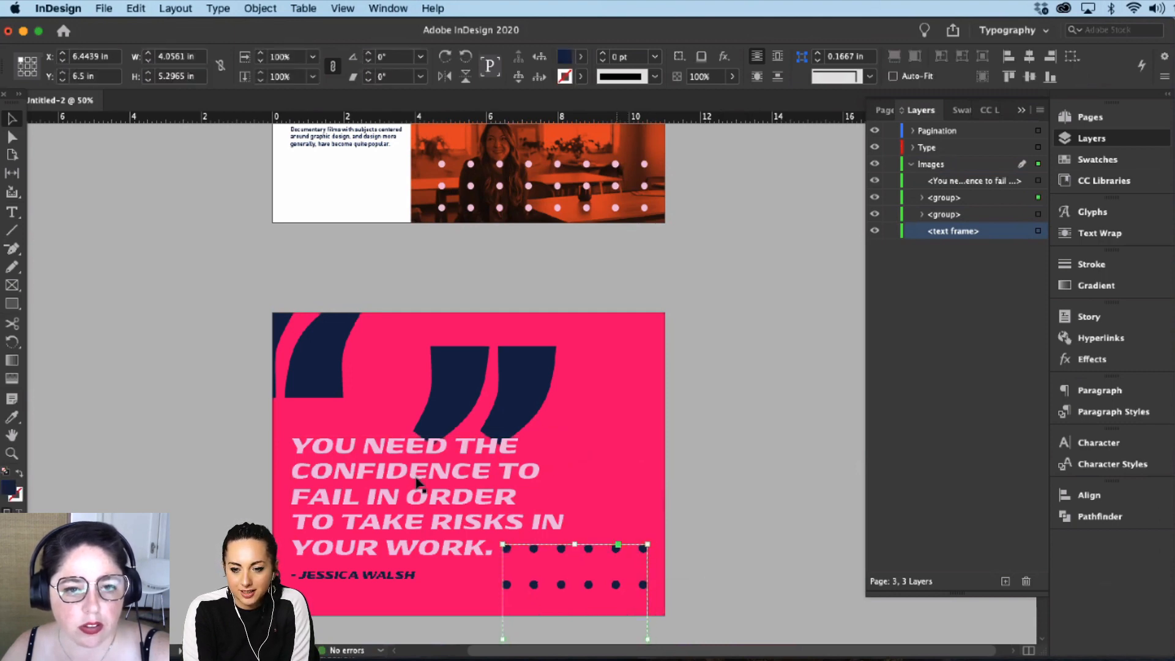
drag(416, 497, 415, 512)
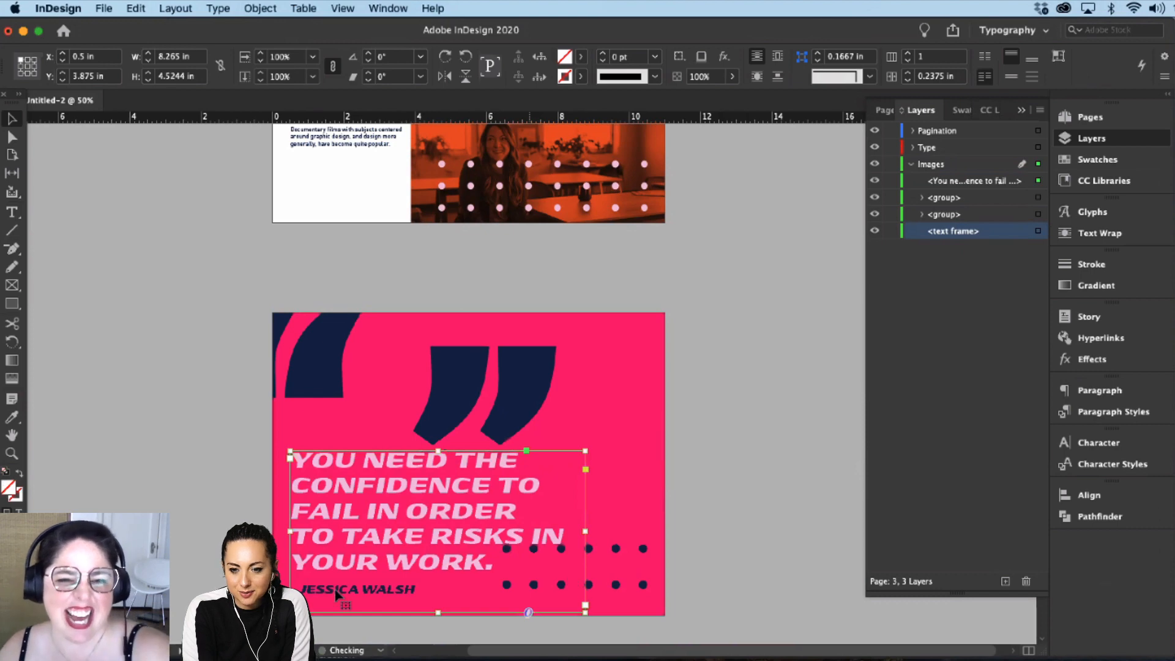
Step: Shift the large quotation marks to about X -1 in, Y -0.375 in, just above the quote text
click(475, 389)
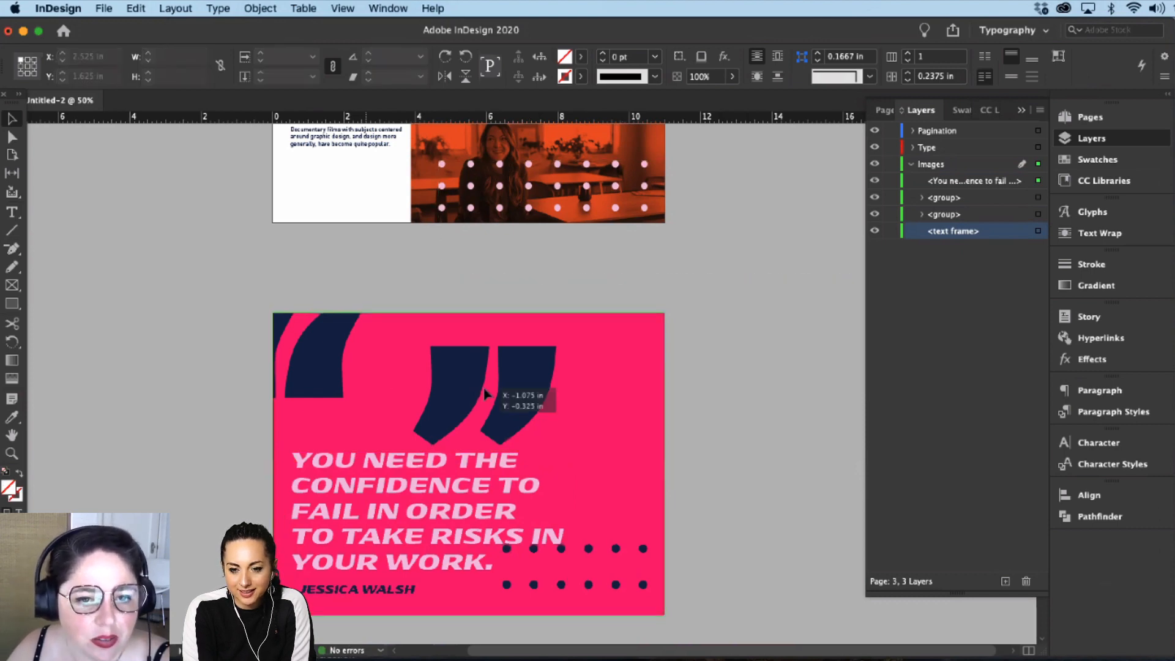
click(484, 392)
drag(482, 391, 499, 394)
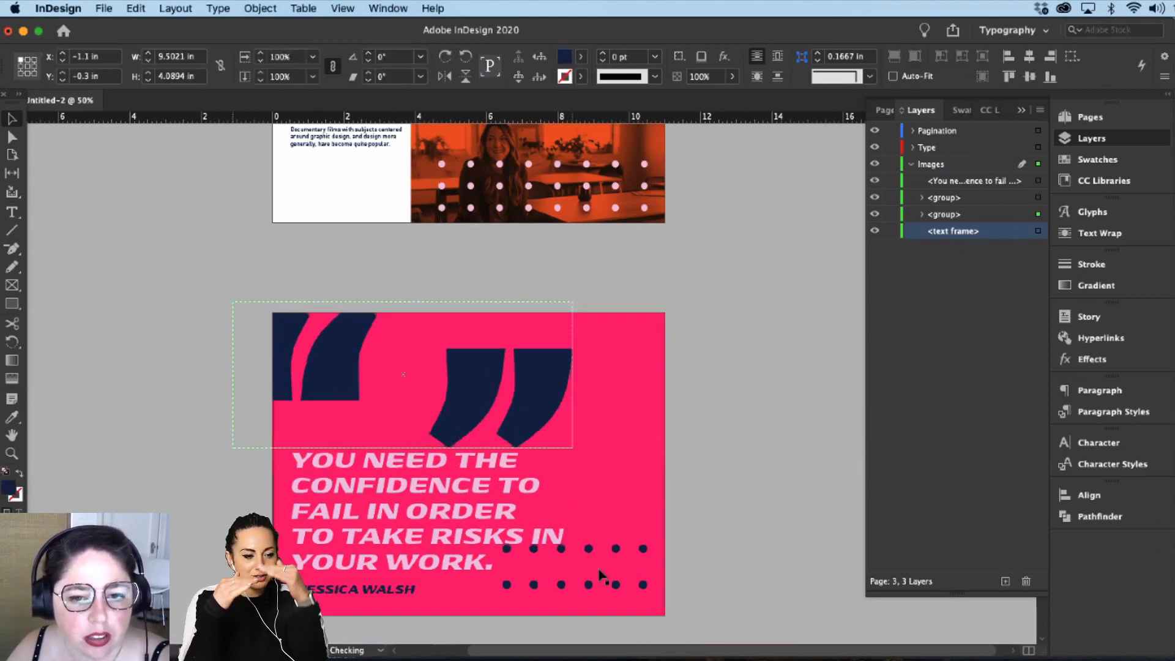
Step: Try the dot pattern along the page's right side, and move it off the page onto the pasteboard at about X 12.1 in, Y 2.025 in
click(603, 575)
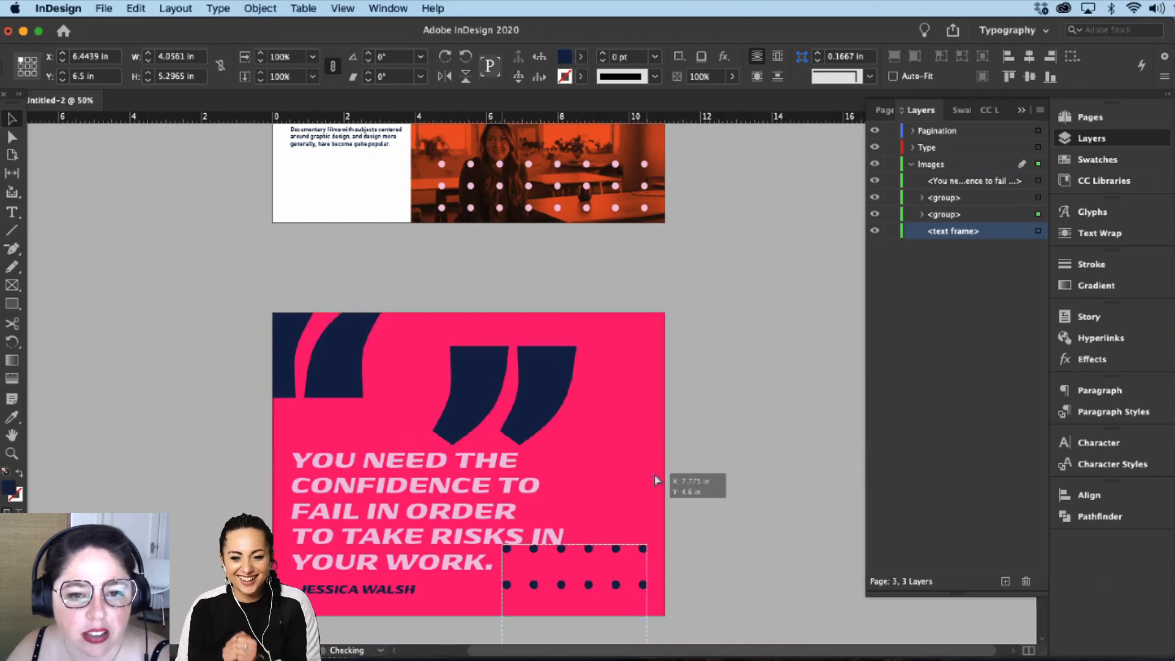
drag(655, 480, 693, 431)
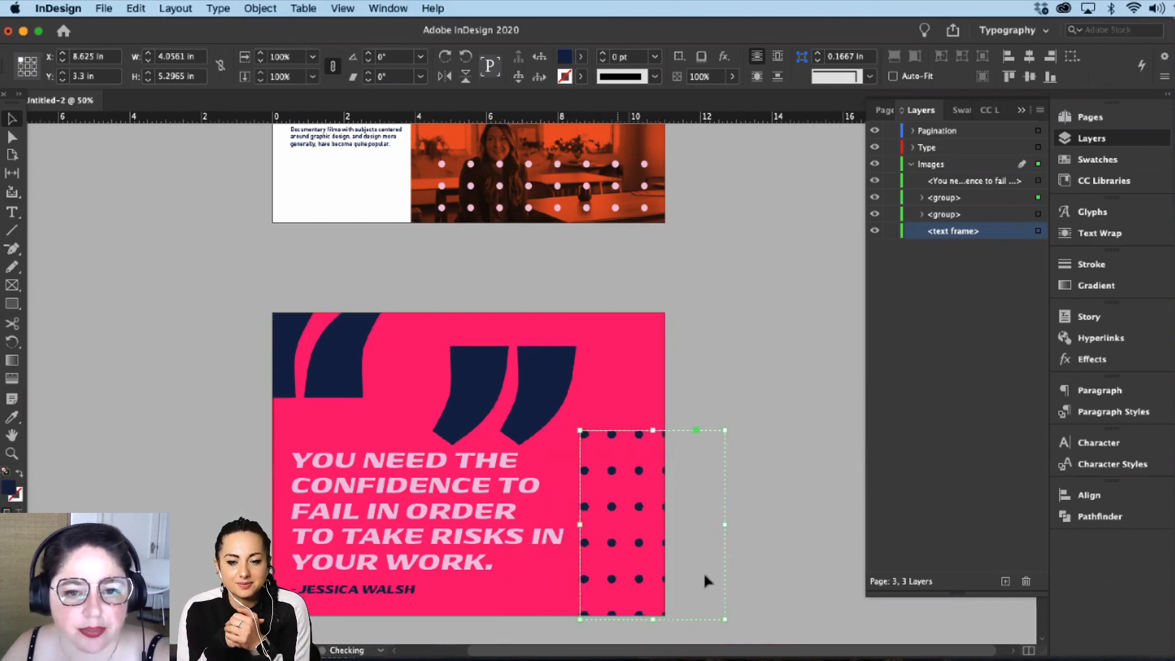
click(706, 580)
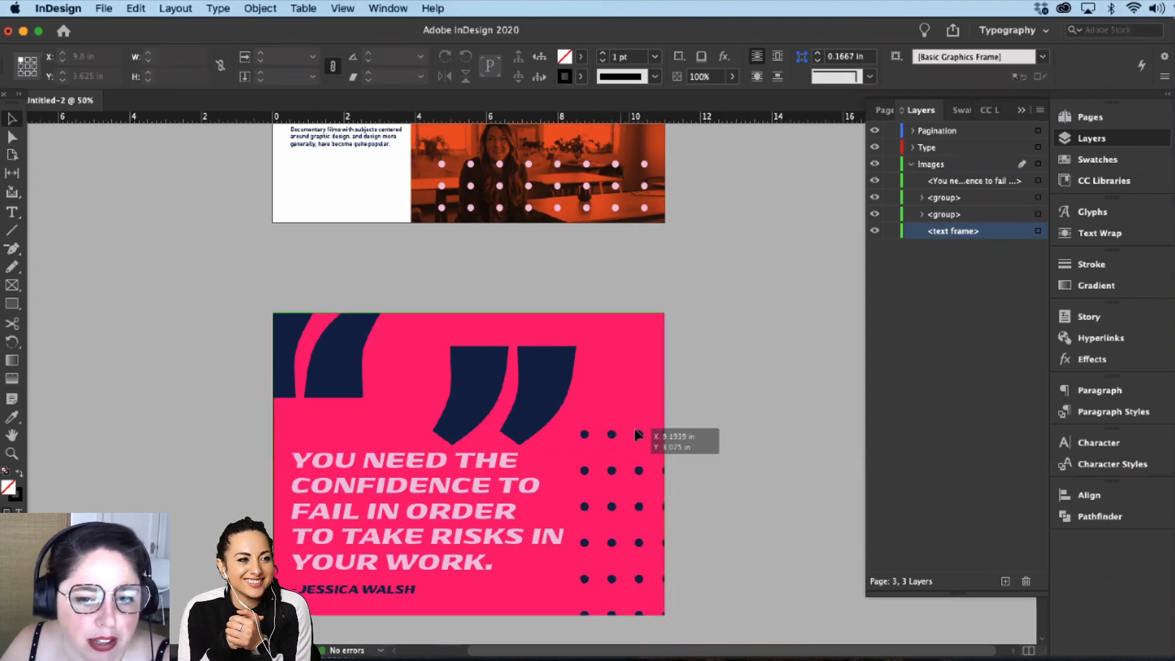
click(644, 405)
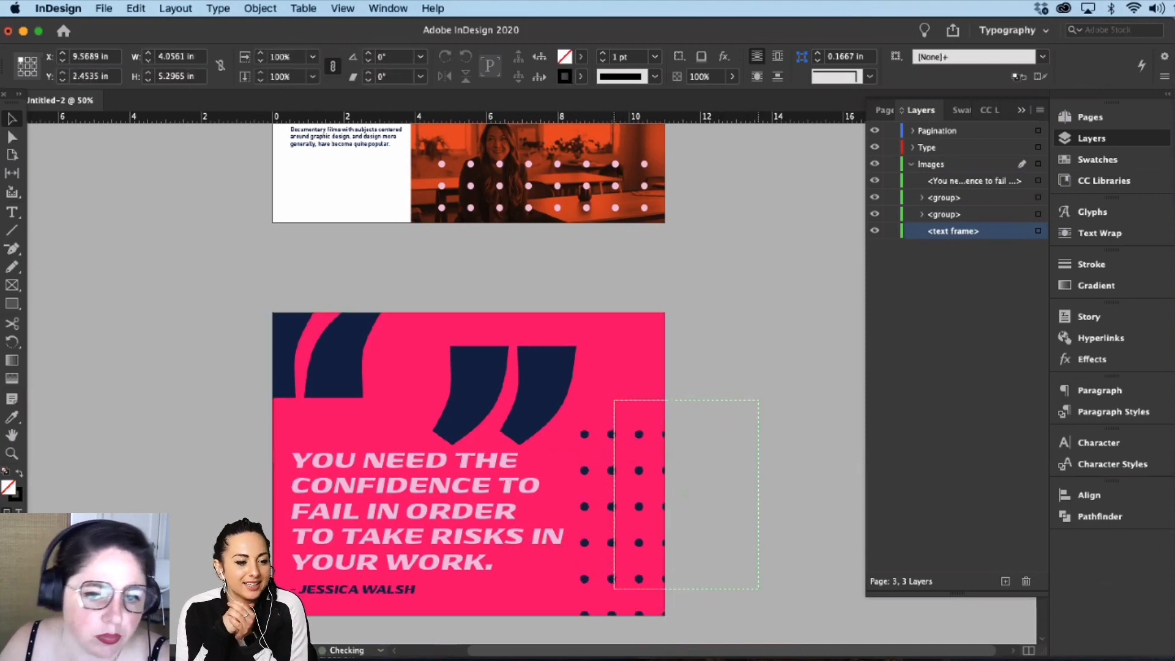
key(super+alt+v)
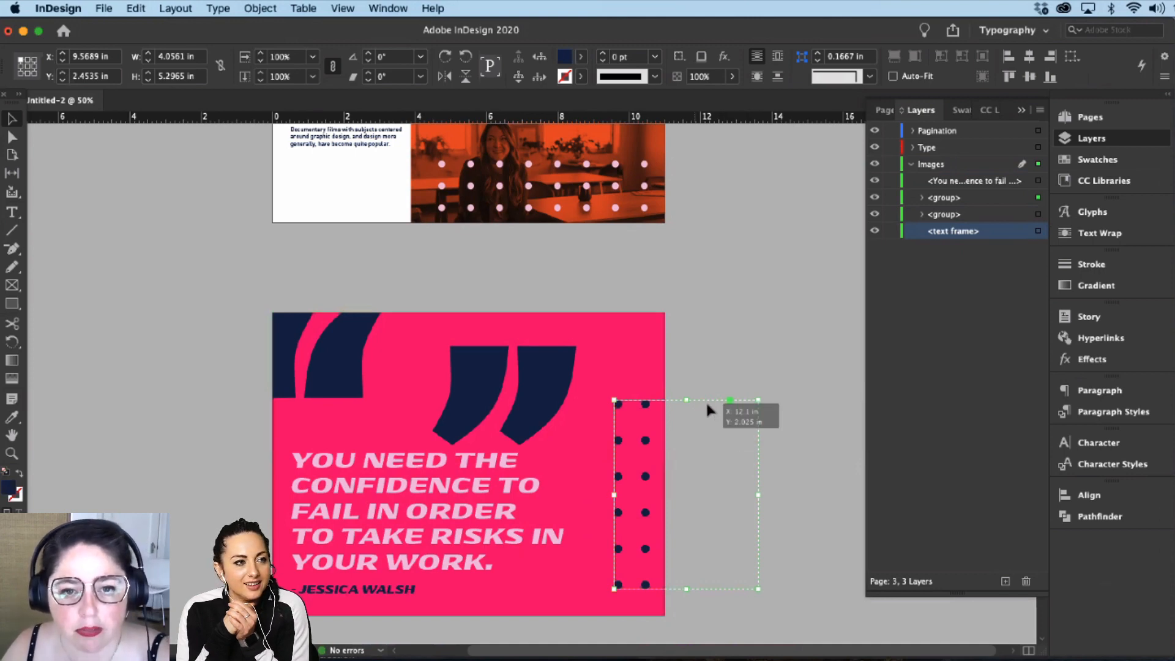
drag(707, 401, 796, 384)
Step: Try a duplicate of the quotation marks in the page's lower-right corner at about X 8.425 in, Y 5.225 in, and delete it
drag(541, 372, 838, 566)
drag(595, 569, 596, 570)
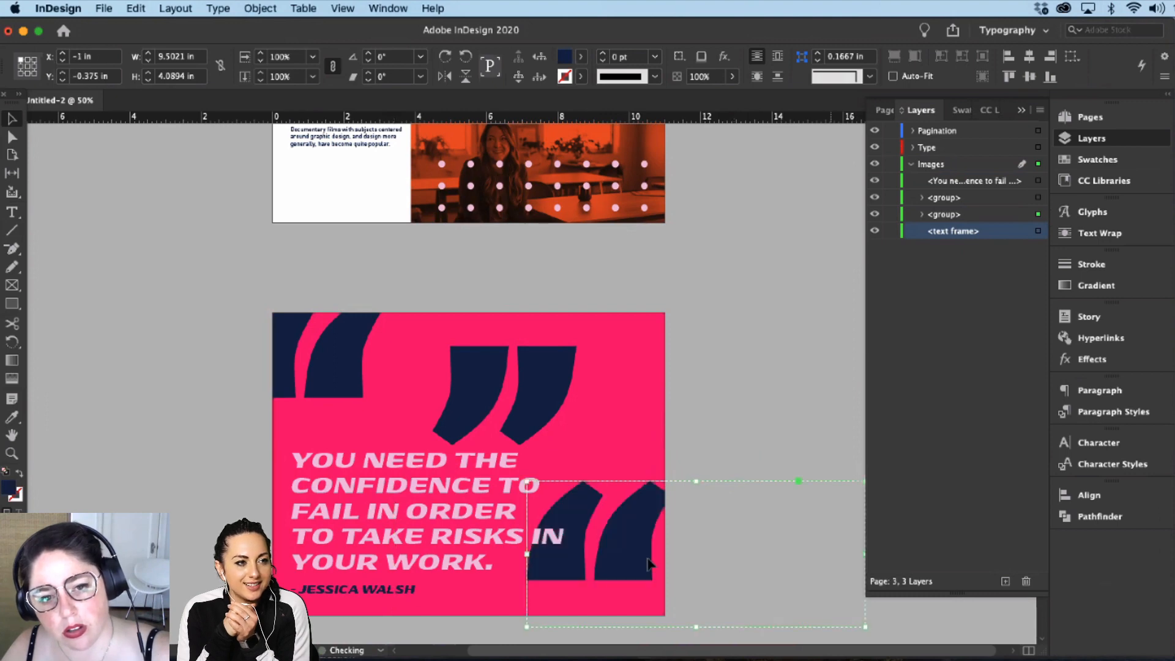
key(super+v)
key(alt+super+v)
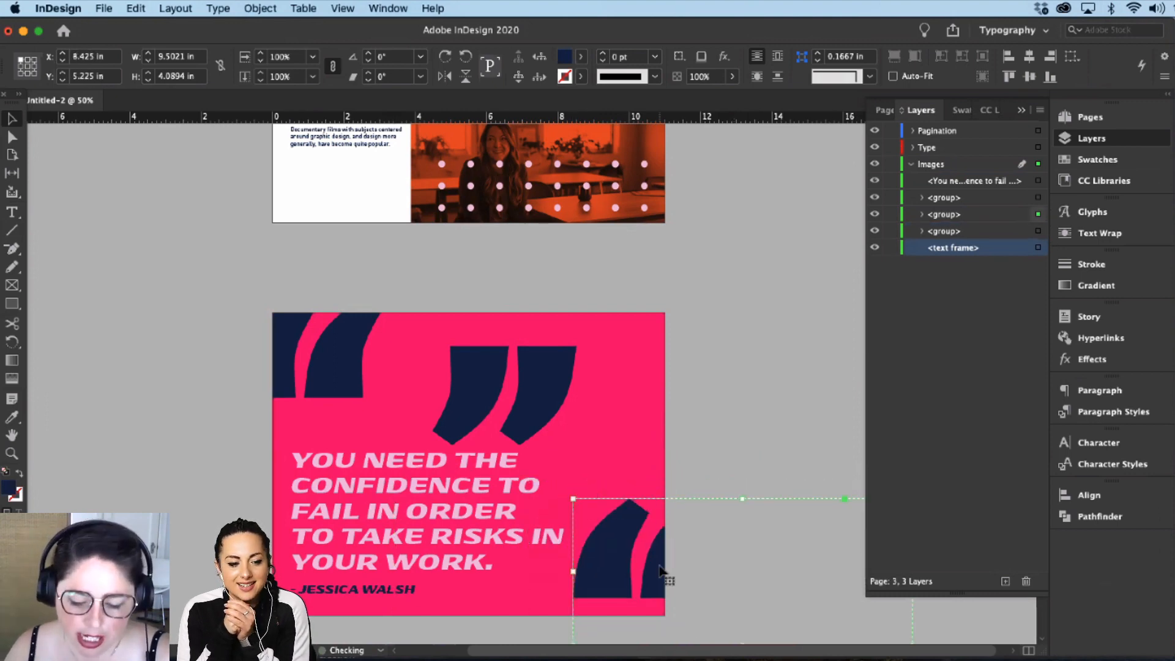
key(Delete)
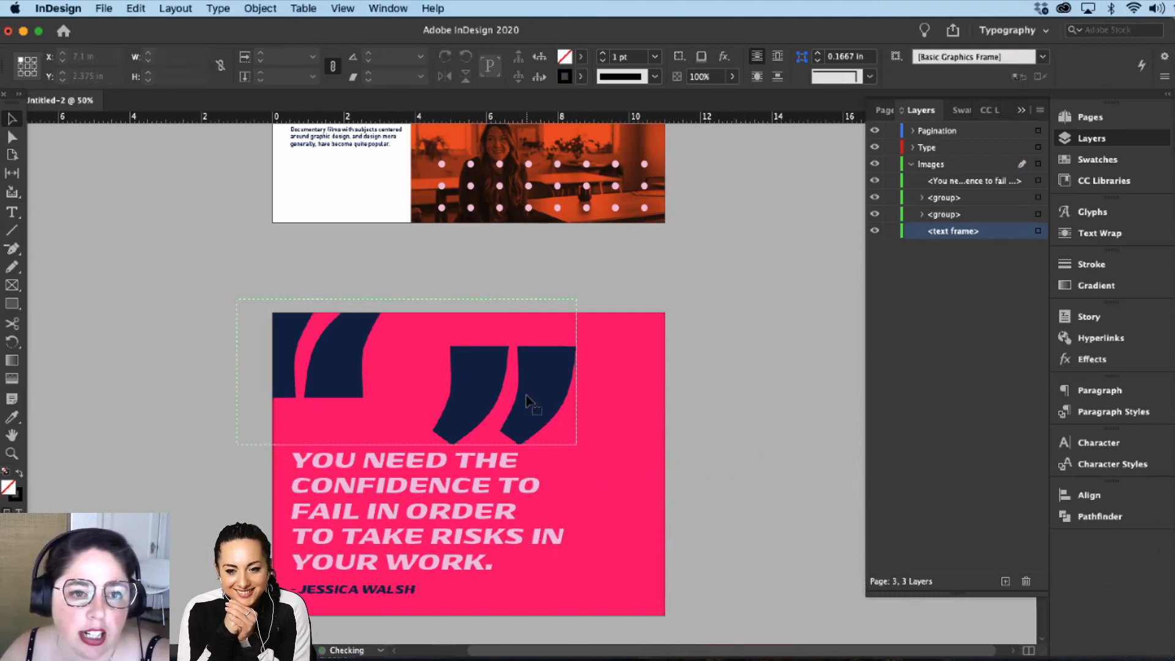
Step: Scale the quotation marks down to about 7.75 by 3.33 in and position them at about X -0.35 in, Y -0.125 in
click(573, 441)
drag(495, 399, 488, 400)
click(485, 566)
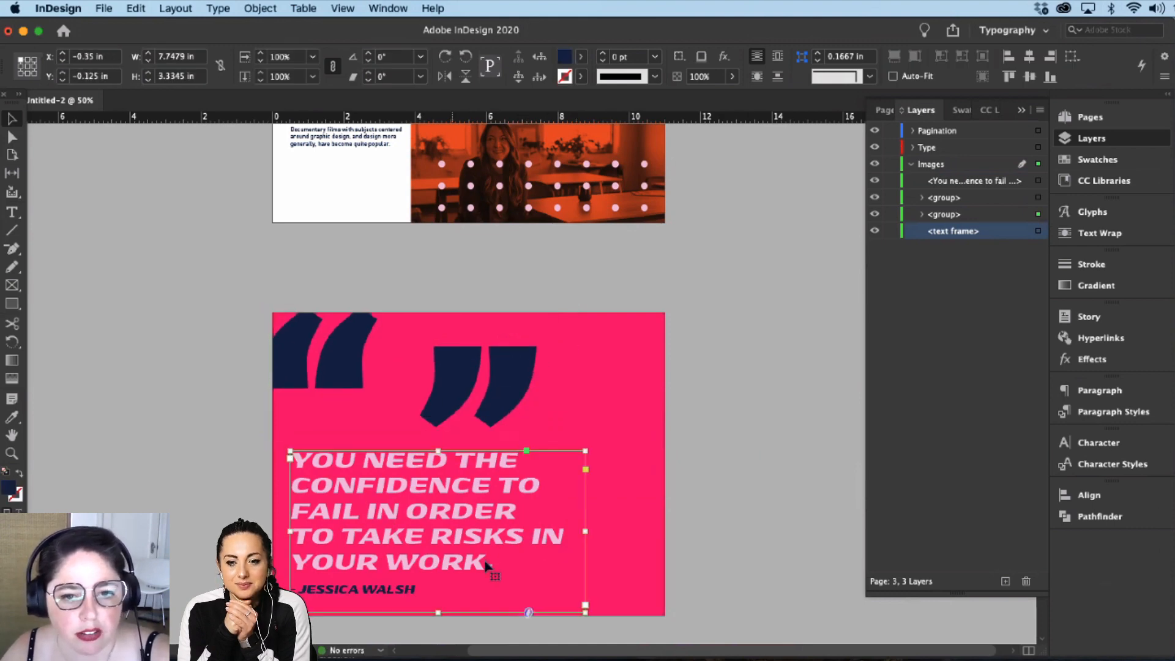
Step: Narrow the pink background frame to 10 in wide, leaving a strip uncovered along the page's right edge
click(710, 591)
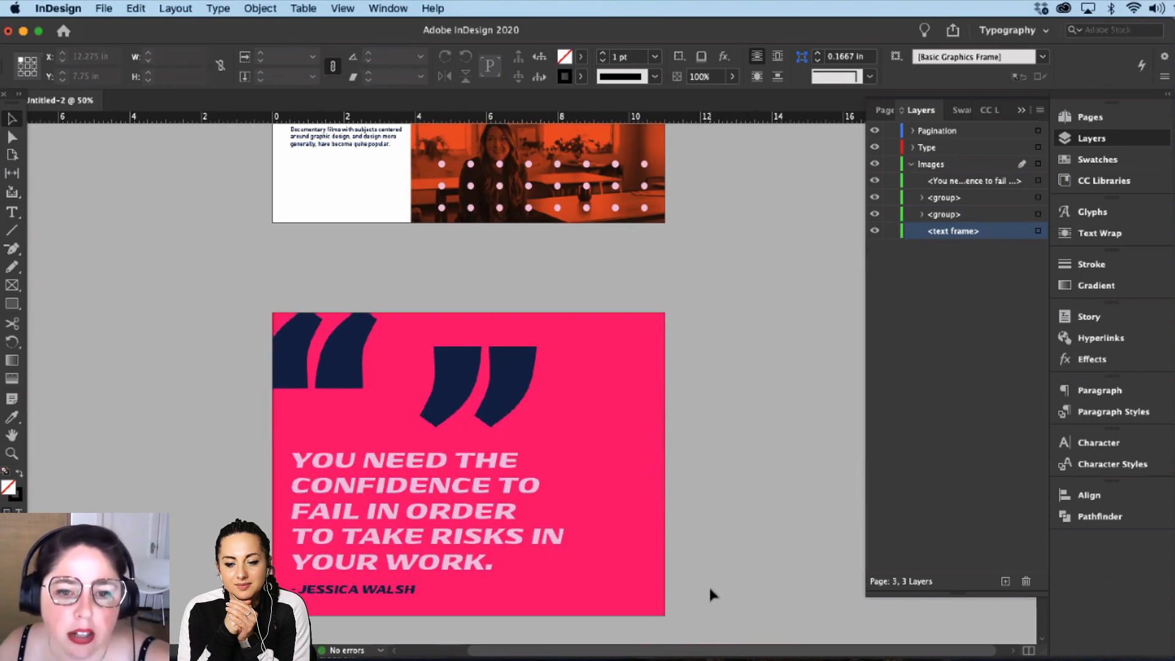
click(661, 475)
drag(661, 475, 630, 472)
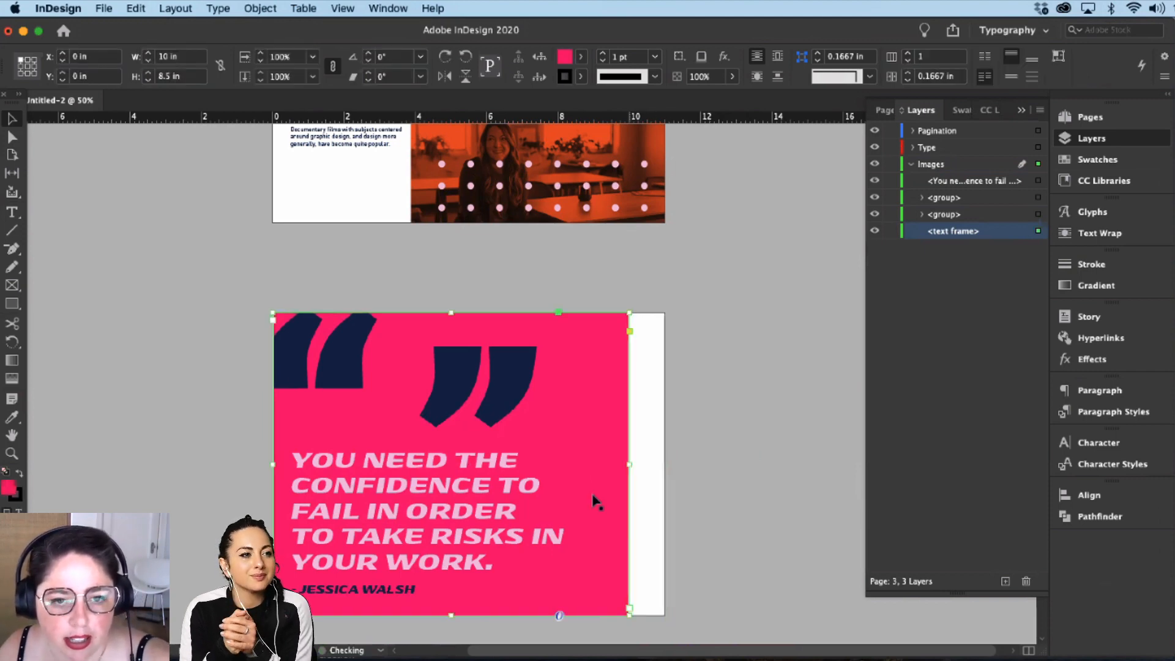
Step: Draw a rectangle about 2.7 by 8.625 in along the page's right edge, behind the pink frame, and fill it with the library's light pink
key(super+shift+a)
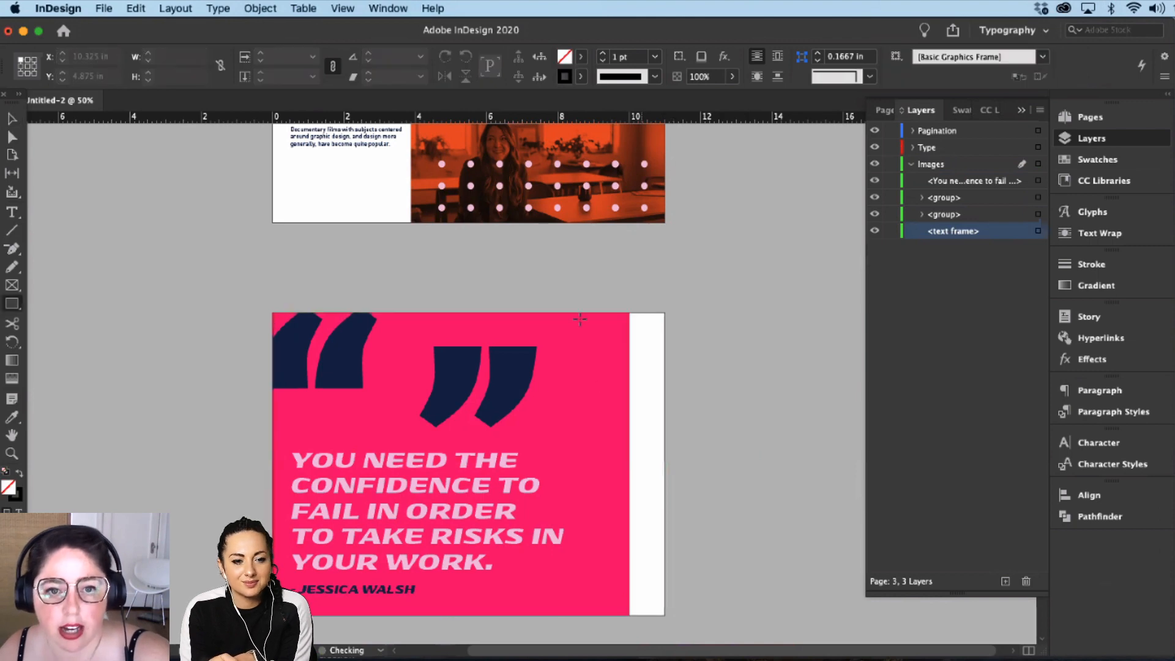
drag(580, 319, 696, 594)
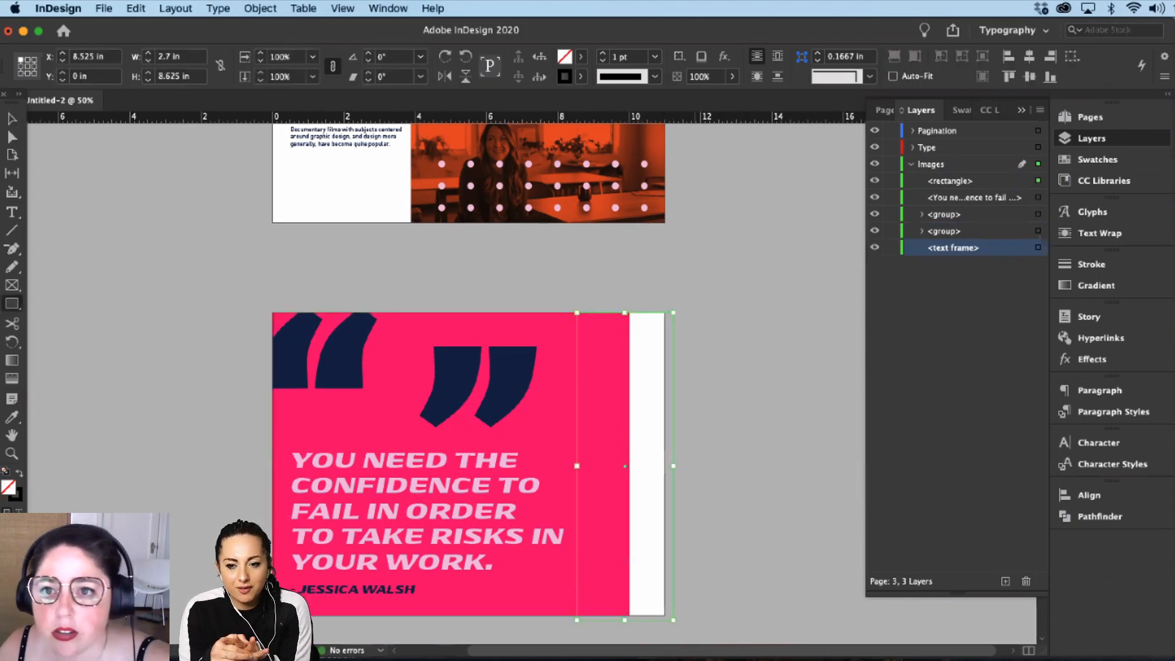
click(990, 110)
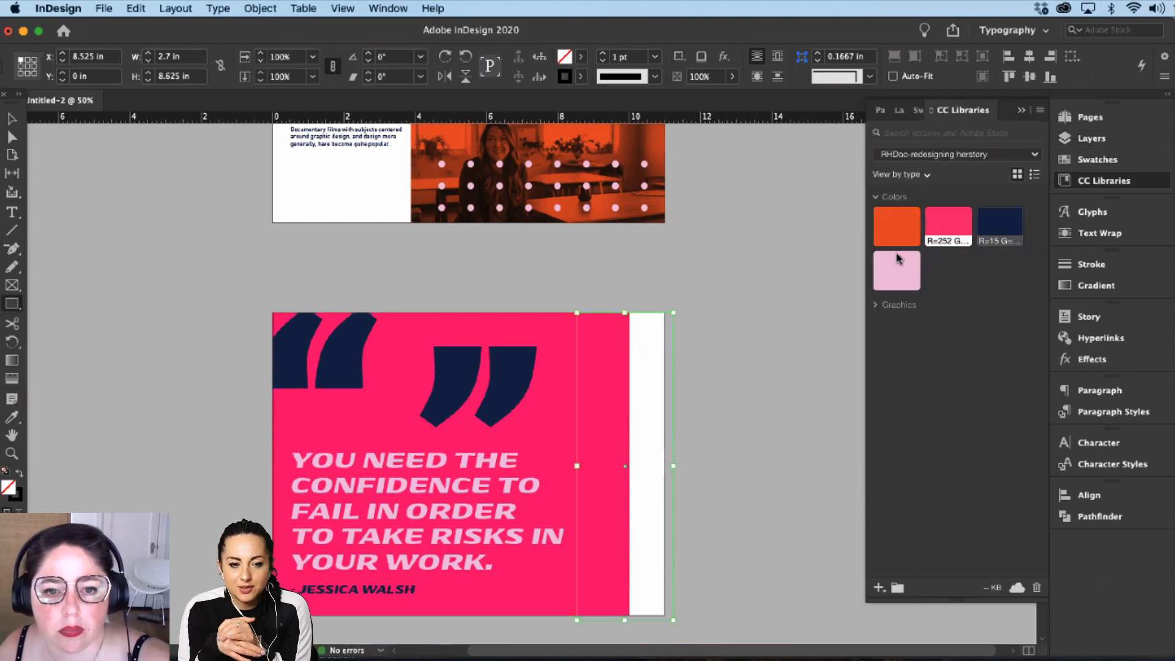
click(898, 259)
click(535, 428)
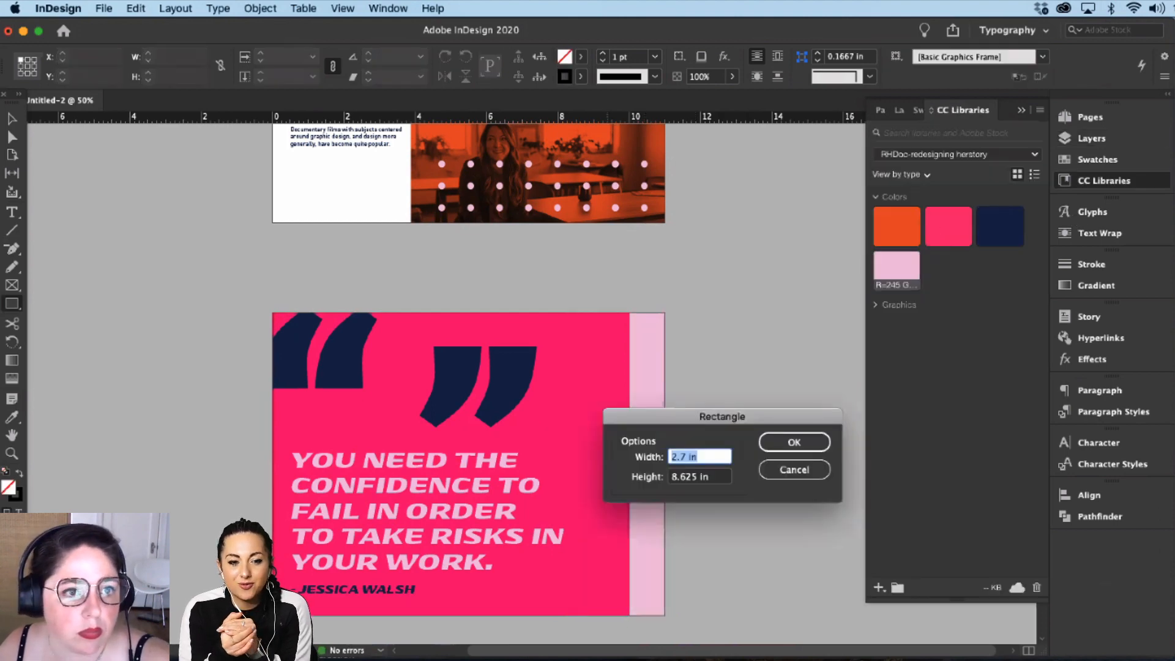
click(794, 470)
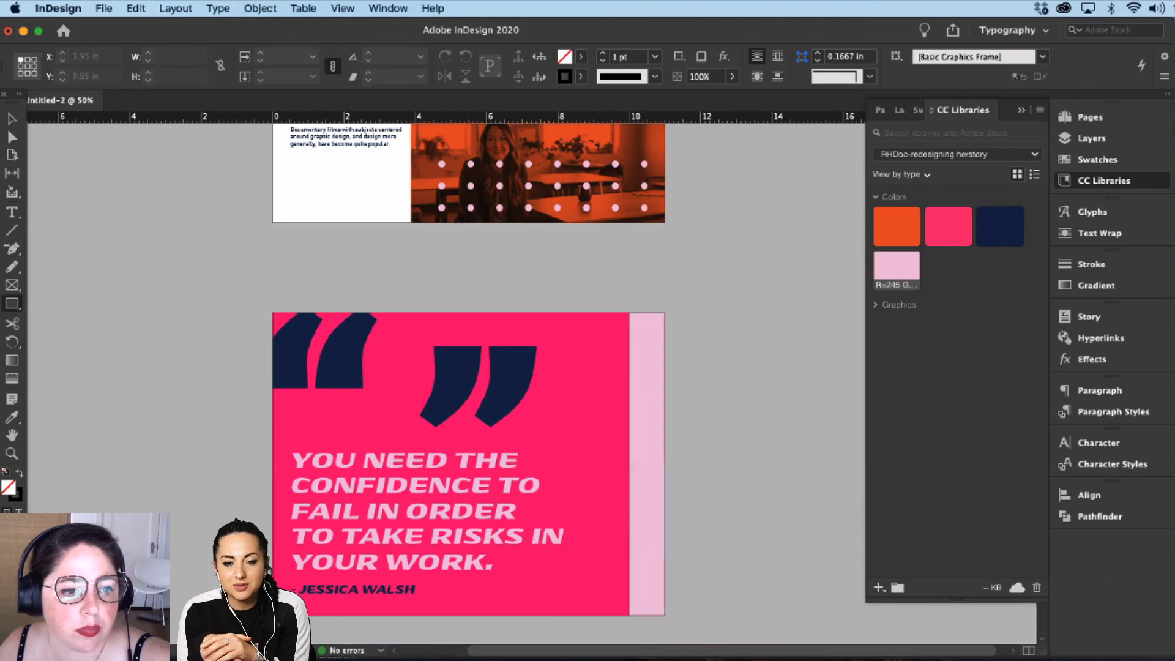
Step: Set the pink background frame's stroke colour to [None]
key(v)
click(650, 472)
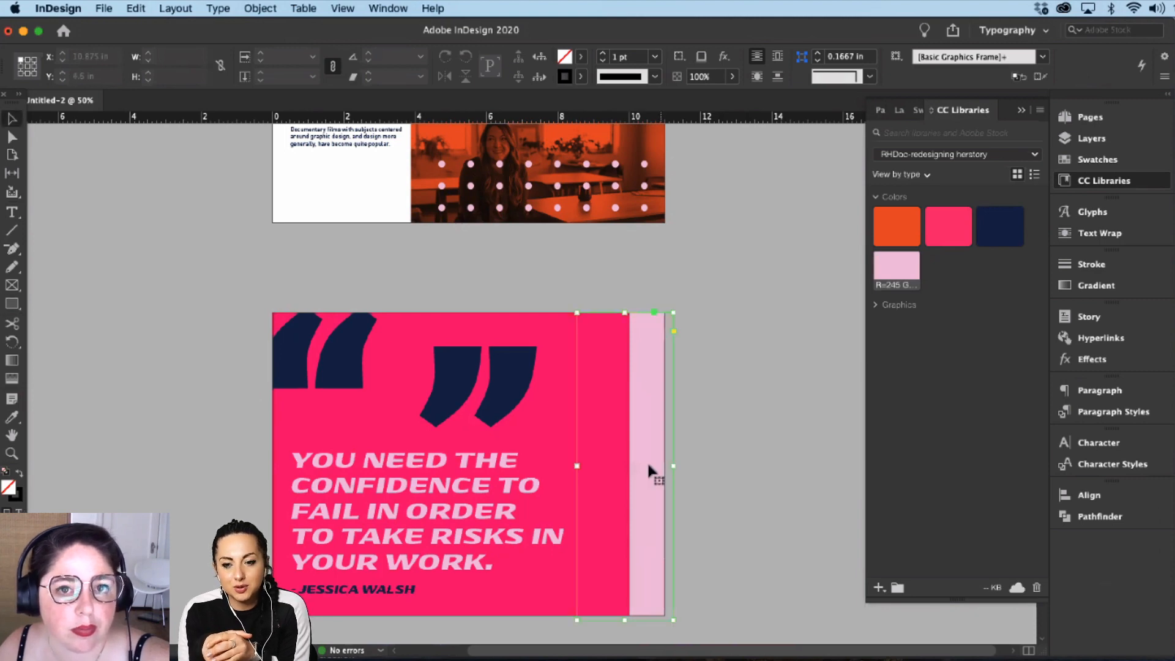
click(564, 77)
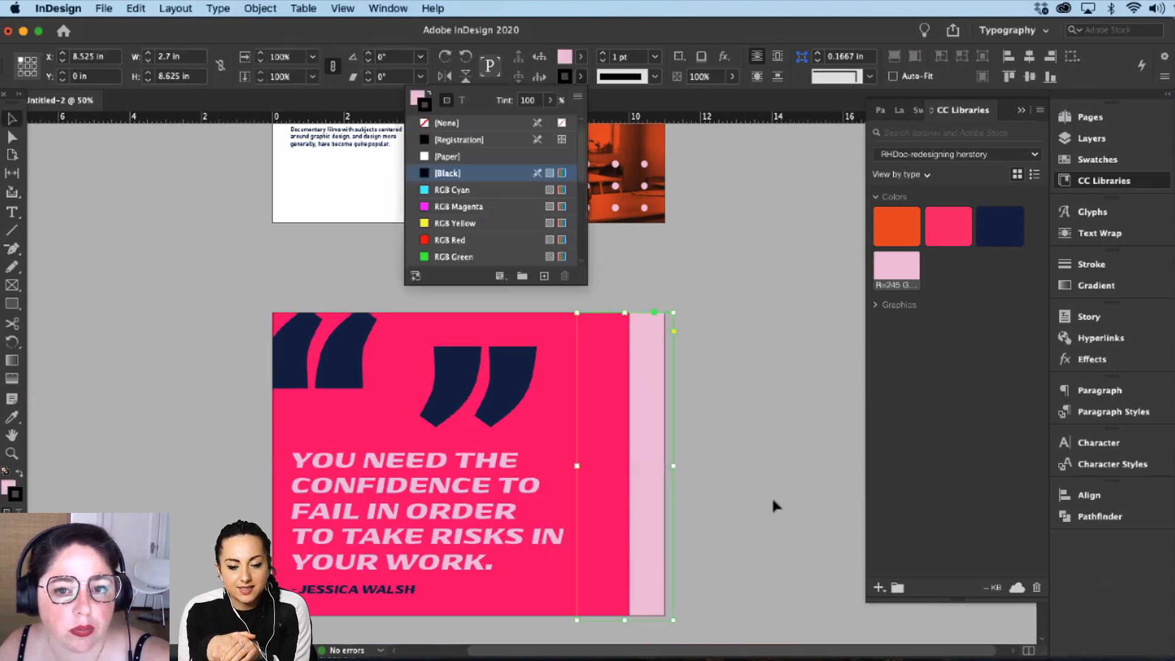
click(538, 427)
click(582, 406)
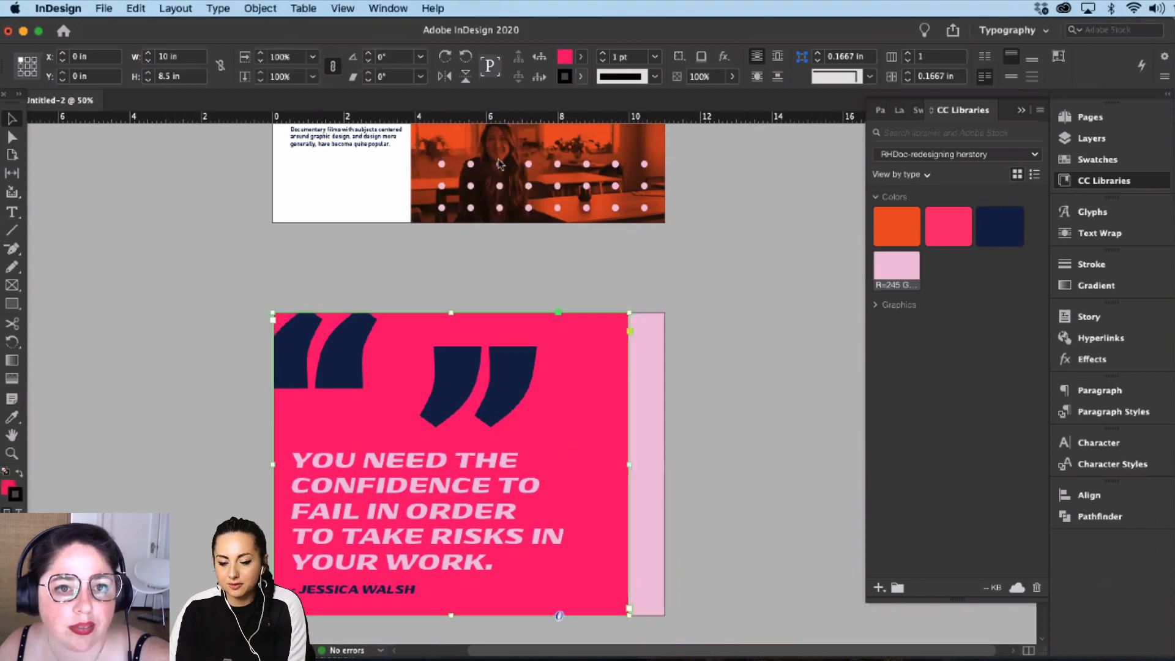
click(564, 77)
click(447, 123)
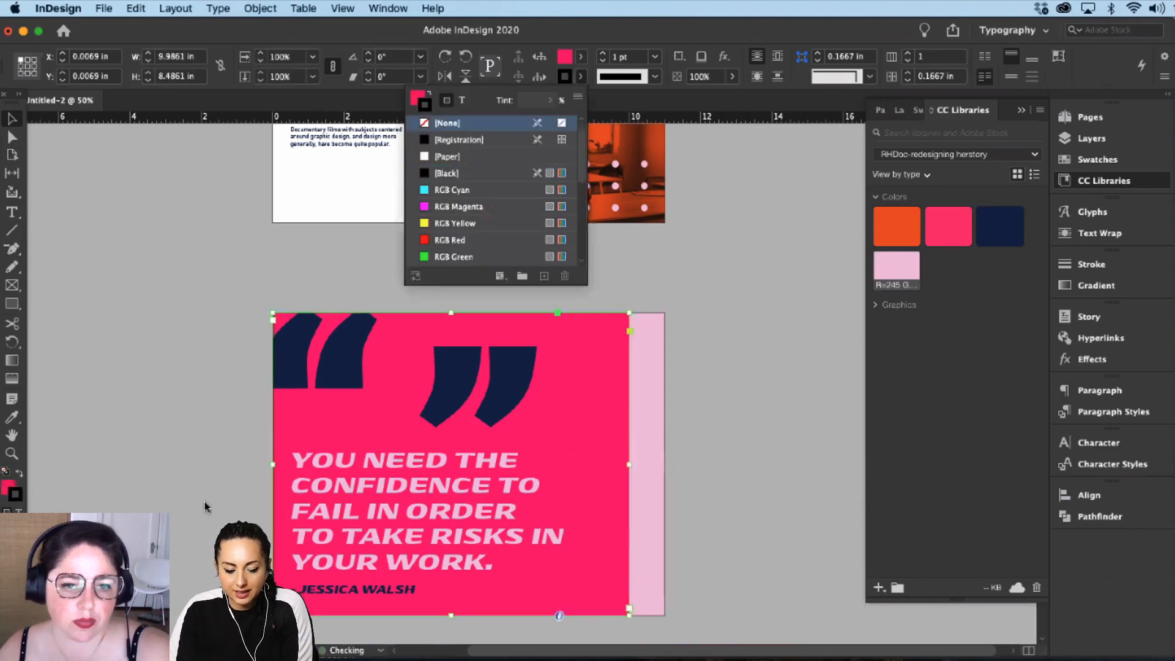
click(184, 404)
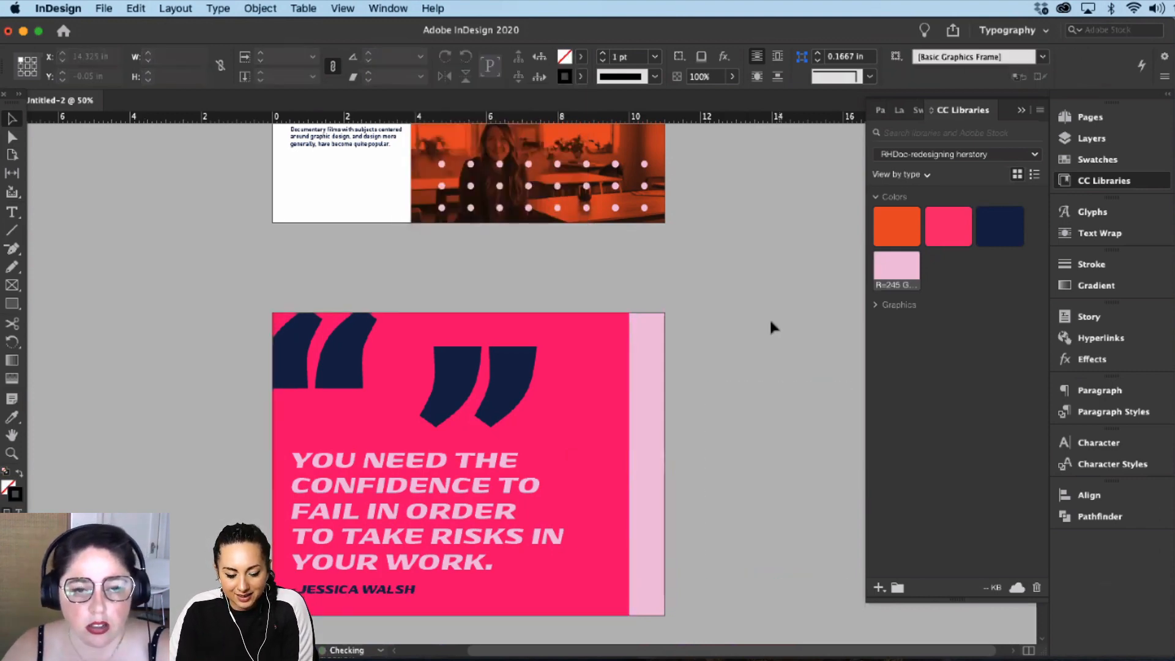
Step: Widen the pink background frame to about 10.27 in, narrowing the visible light pink strip
scroll(770, 318, up, 15)
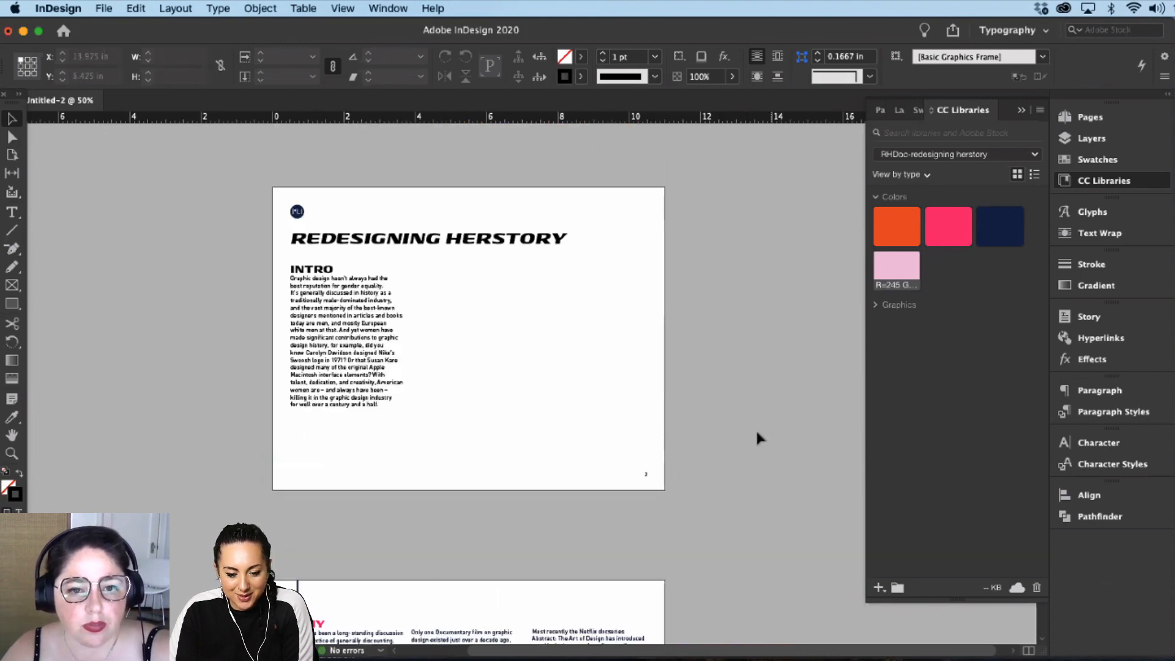
scroll(757, 434, down, 15)
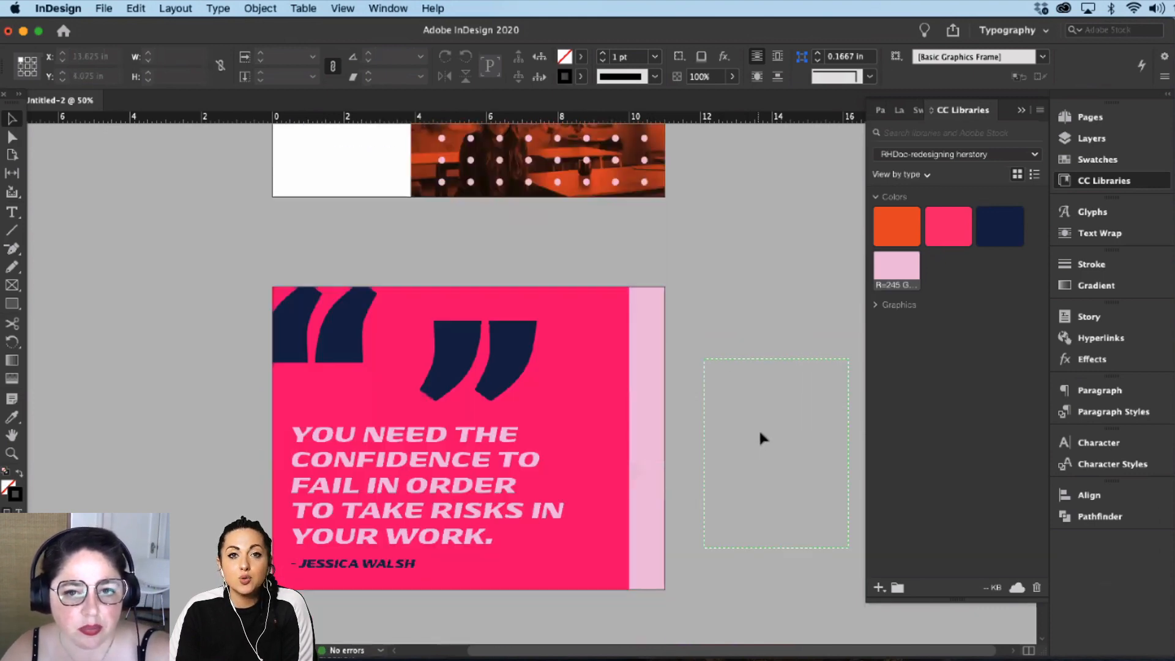
scroll(762, 438, down, 1)
scroll(593, 398, down, 5)
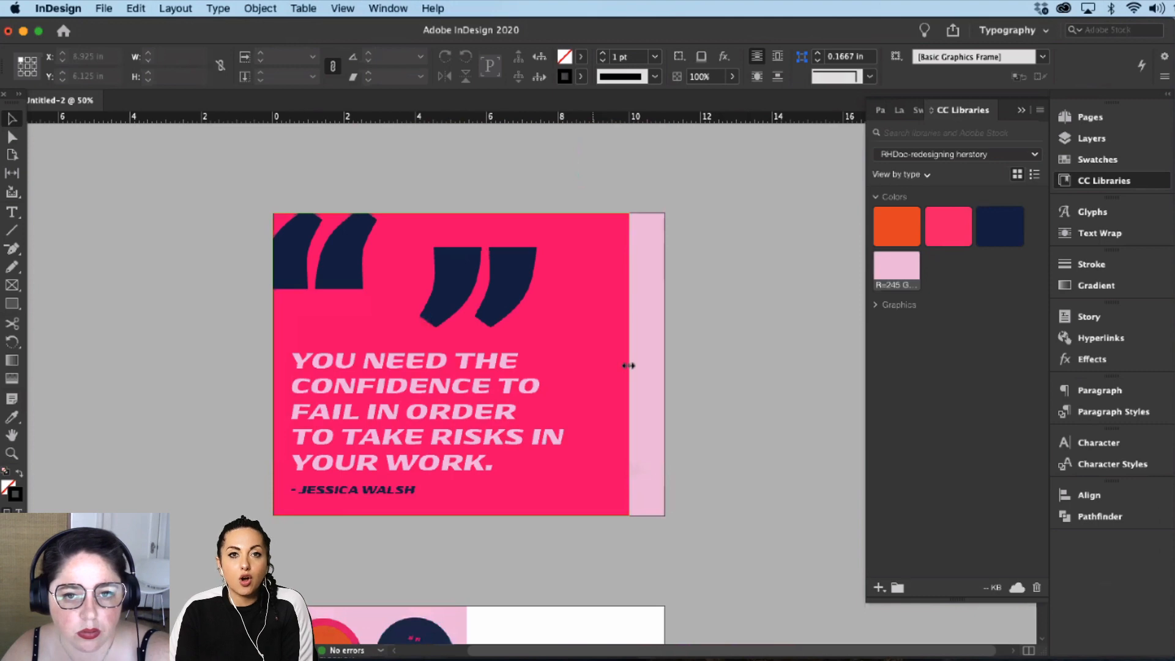
drag(629, 366, 638, 365)
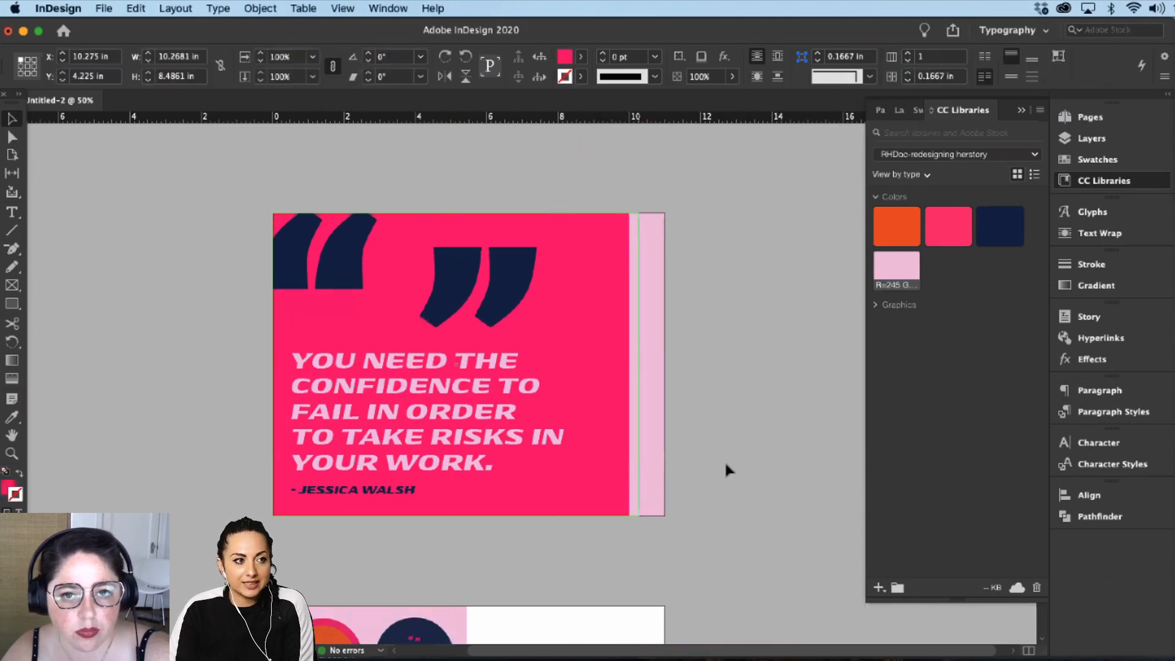
click(668, 612)
Step: Add a new page after page 5
scroll(717, 263, down, 10)
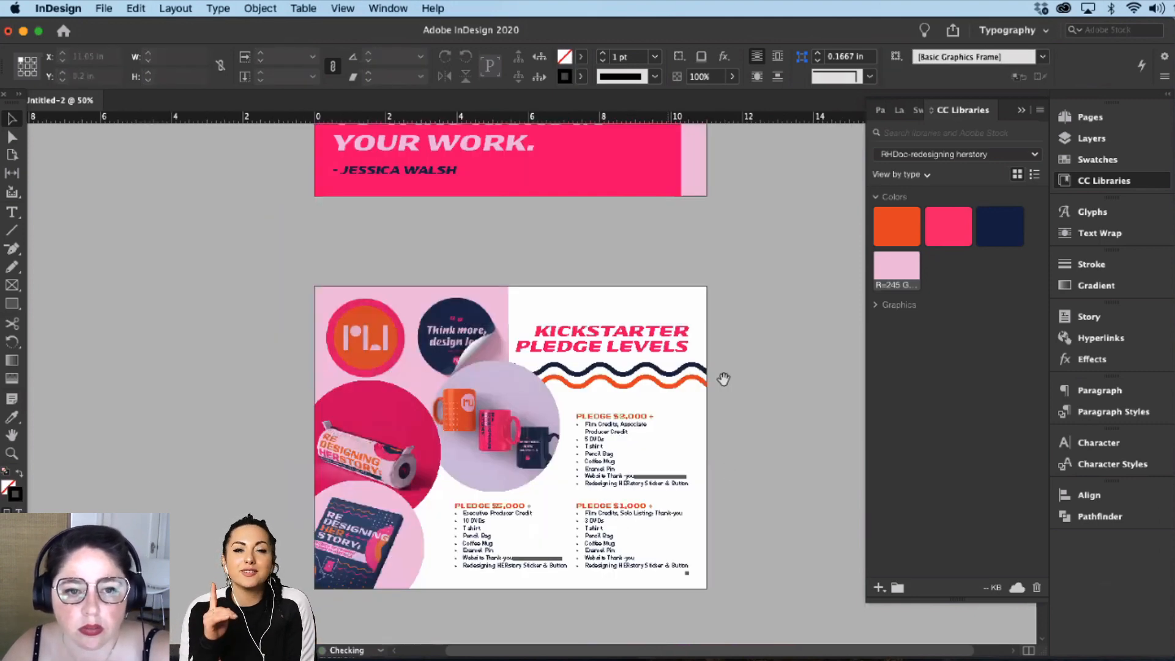
scroll(723, 379, down, 3)
scroll(555, 288, down, 8)
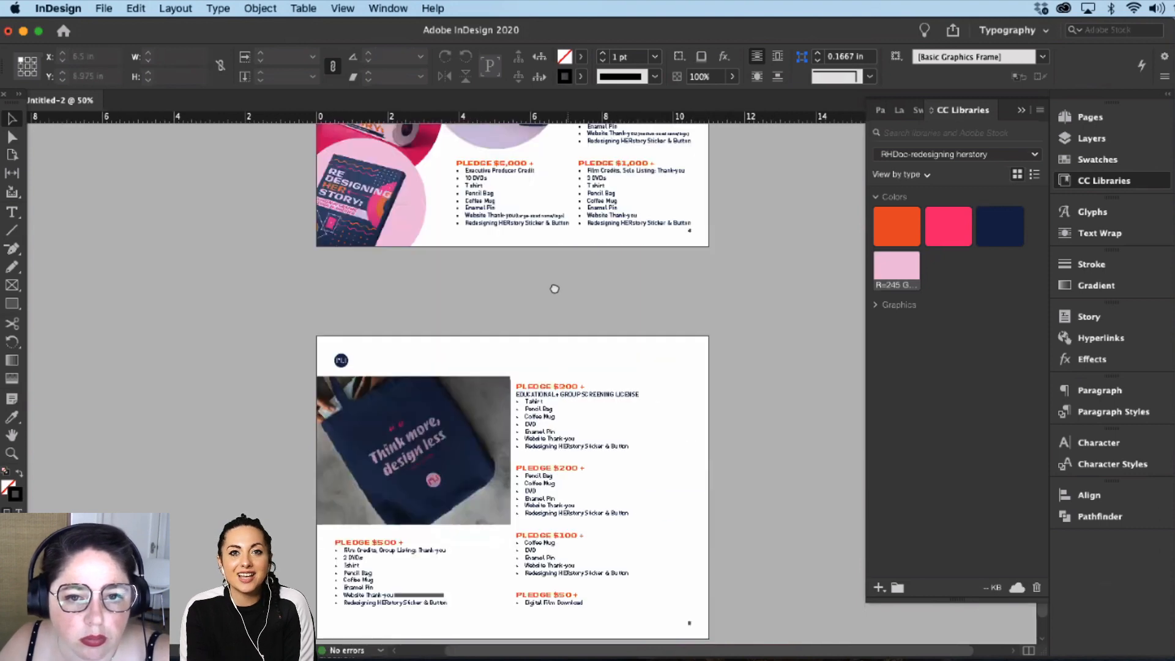
scroll(555, 289, down, 2)
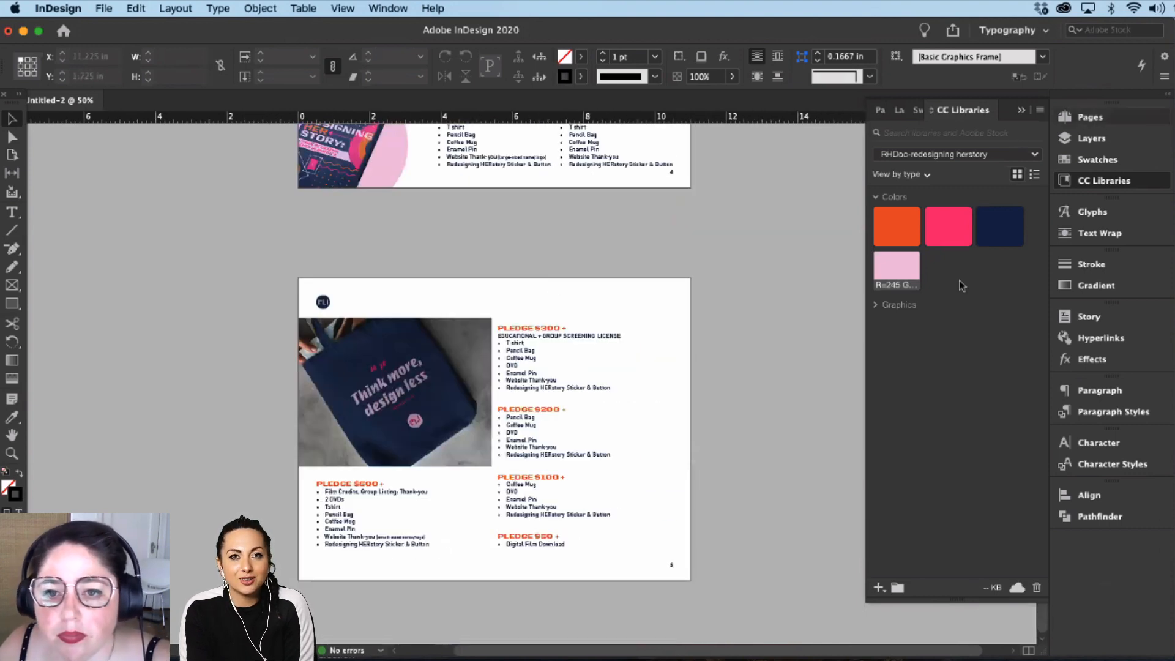
key(super+F12)
click(899, 426)
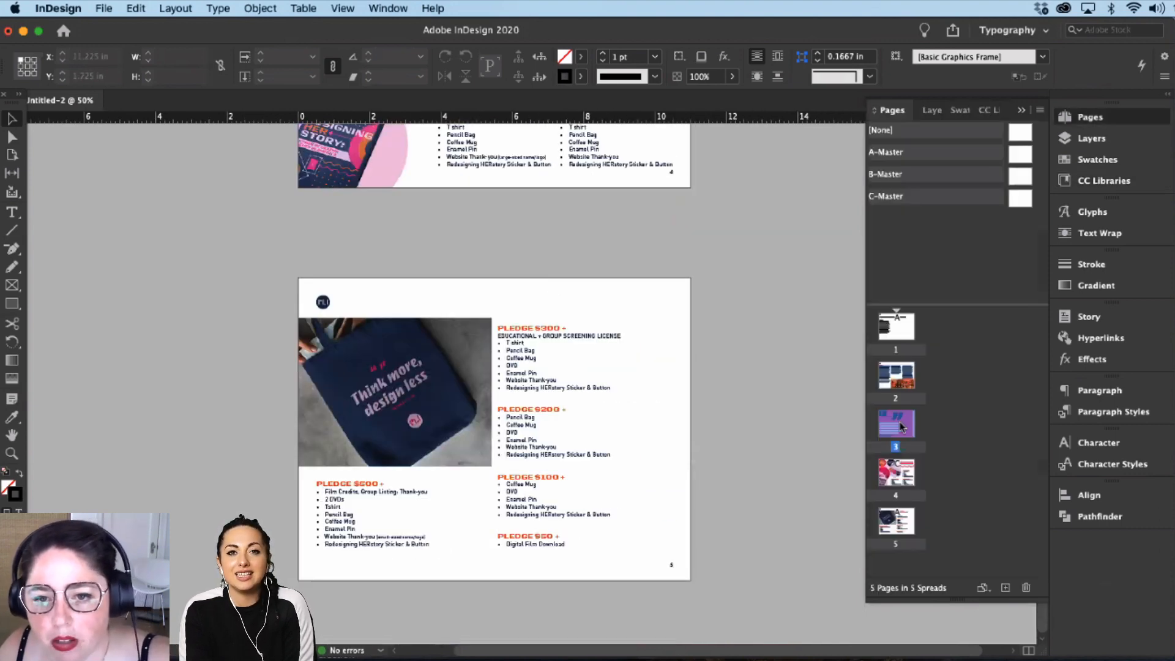
click(905, 528)
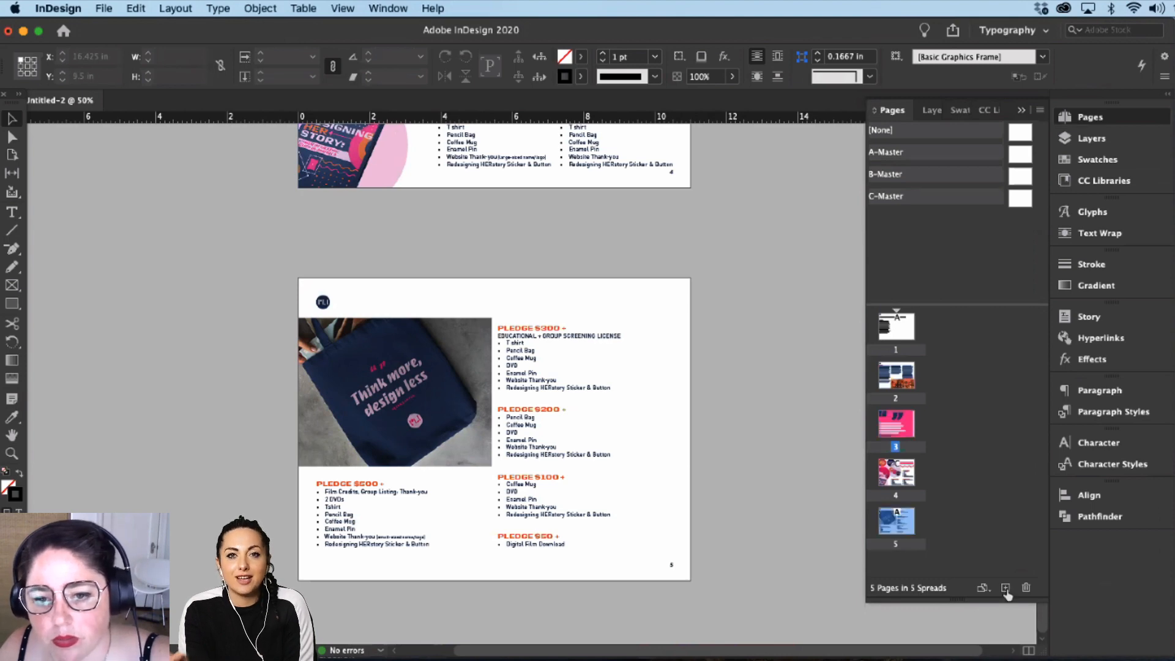
key(super+shift+p)
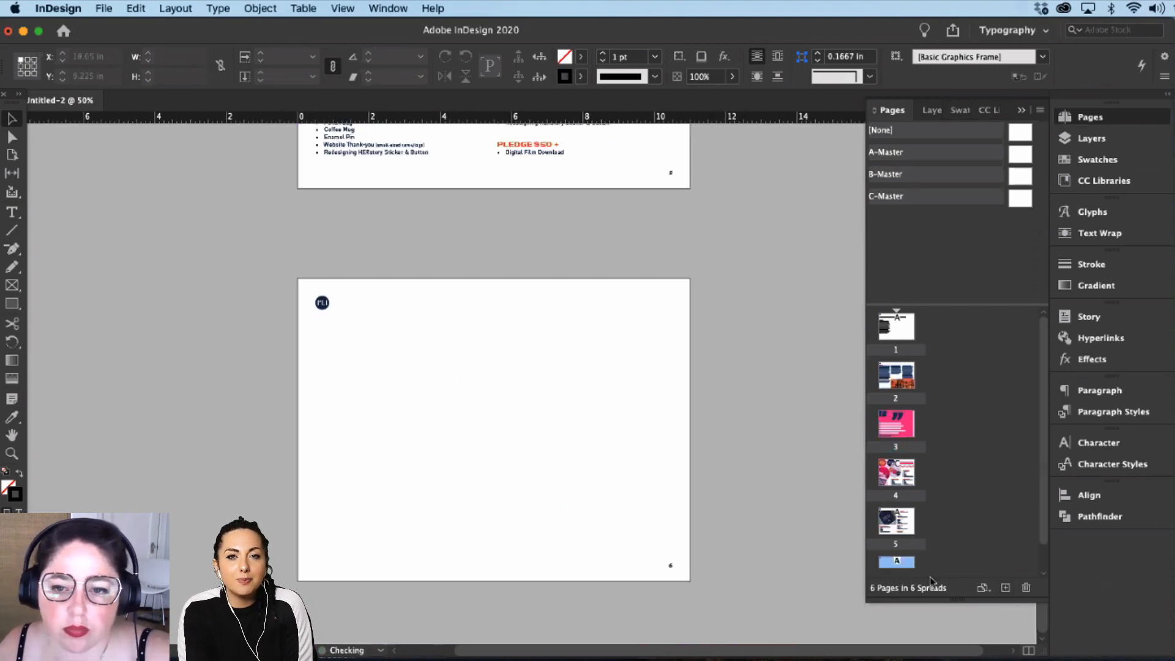
Step: Apply the [None] master to page 6
right_click(901, 570)
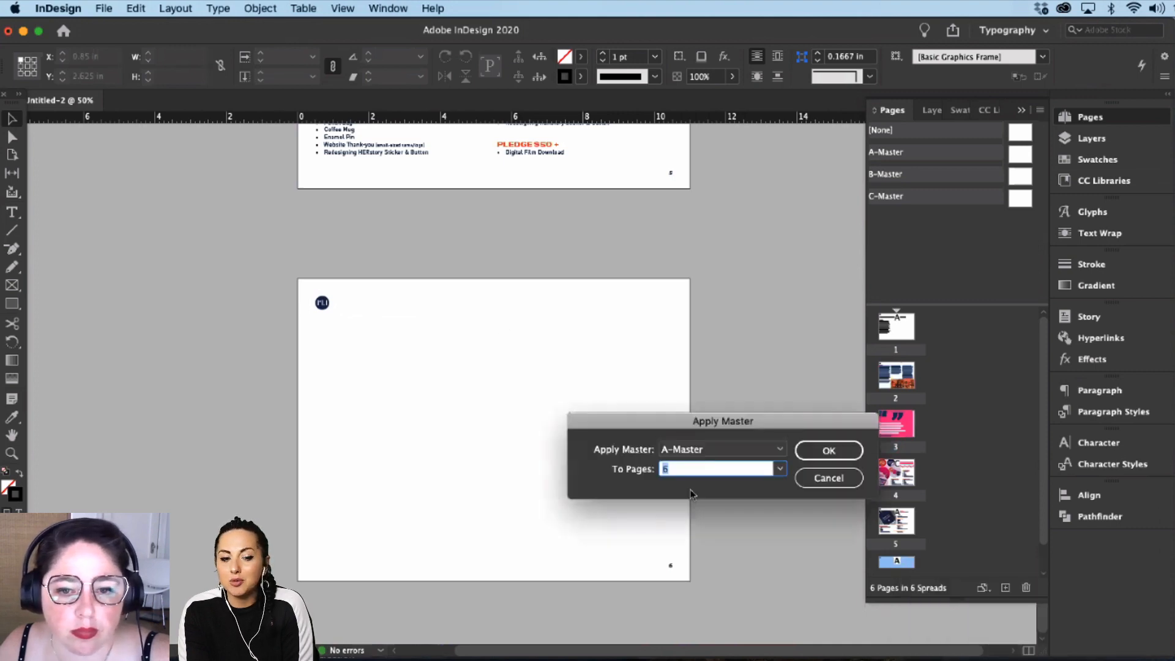
key(Up)
key(Return)
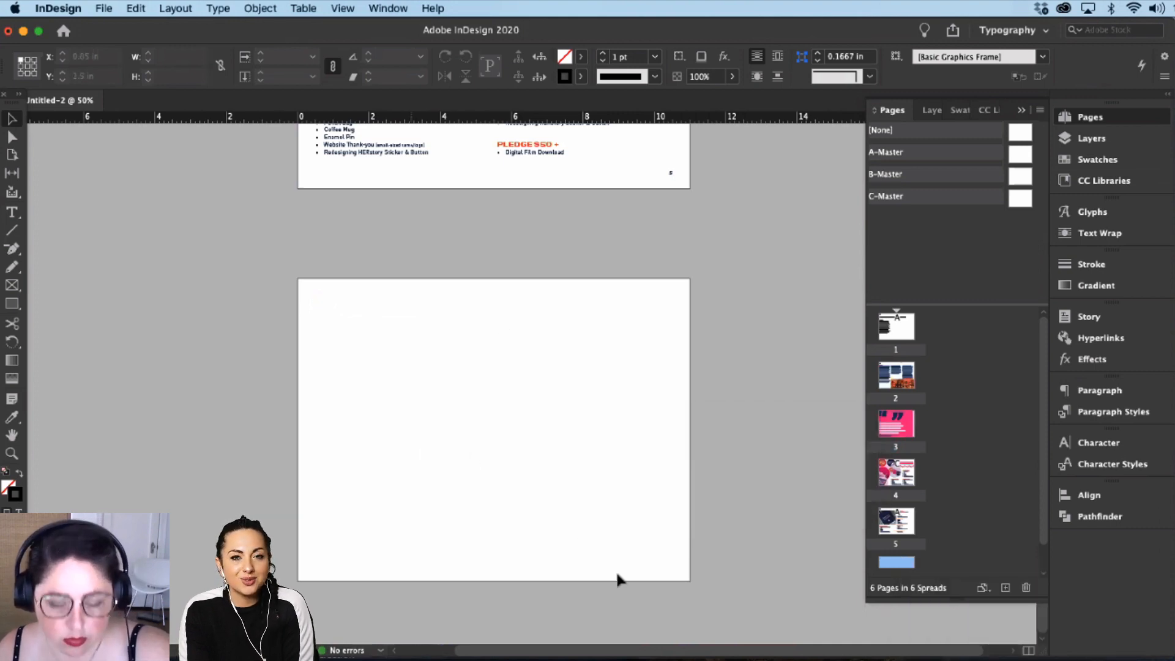
Step: Draw an 11 by 8.5 in rectangle covering page 6 and fill it with the library's orange, without a stroke
drag(292, 279, 691, 581)
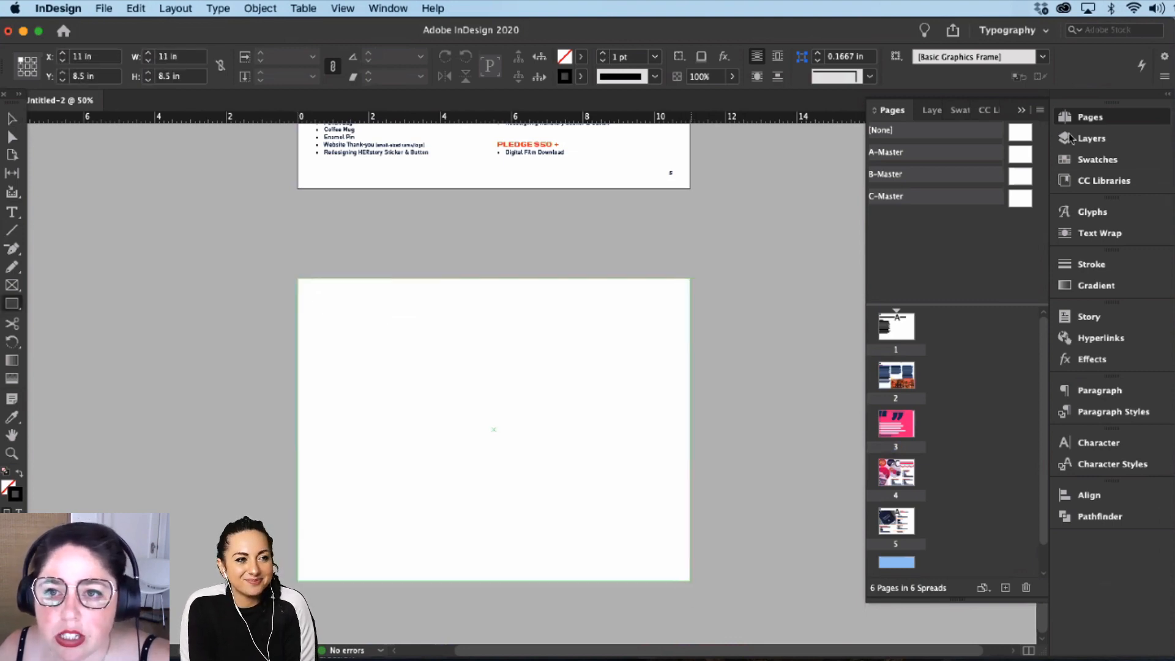
click(1066, 138)
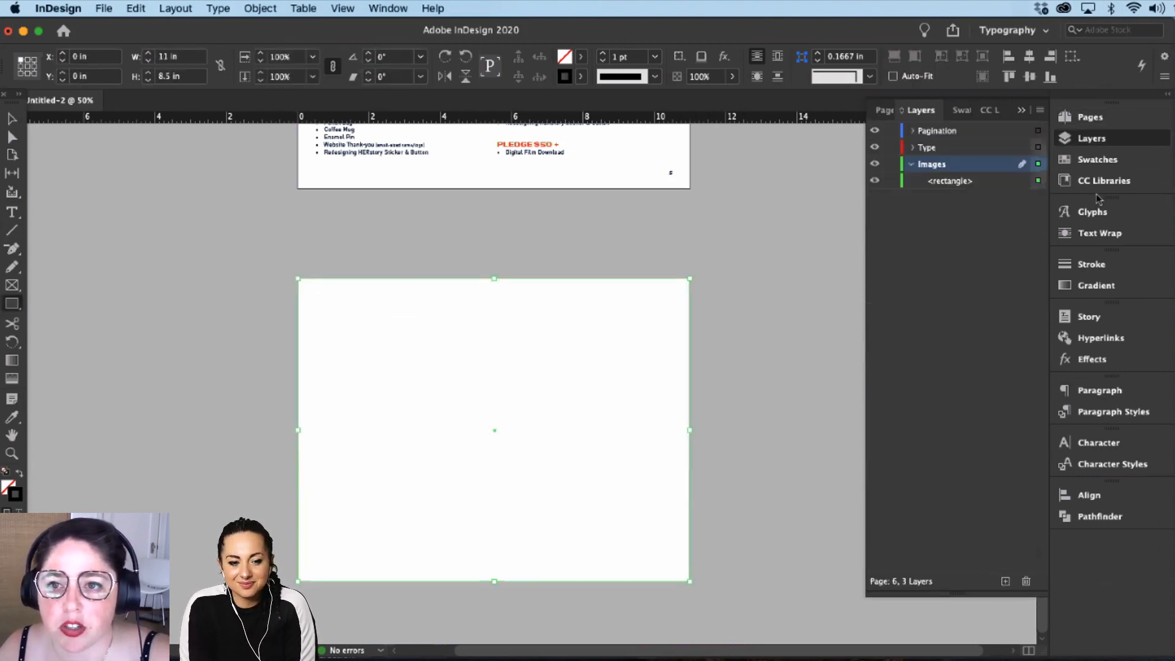
click(1099, 180)
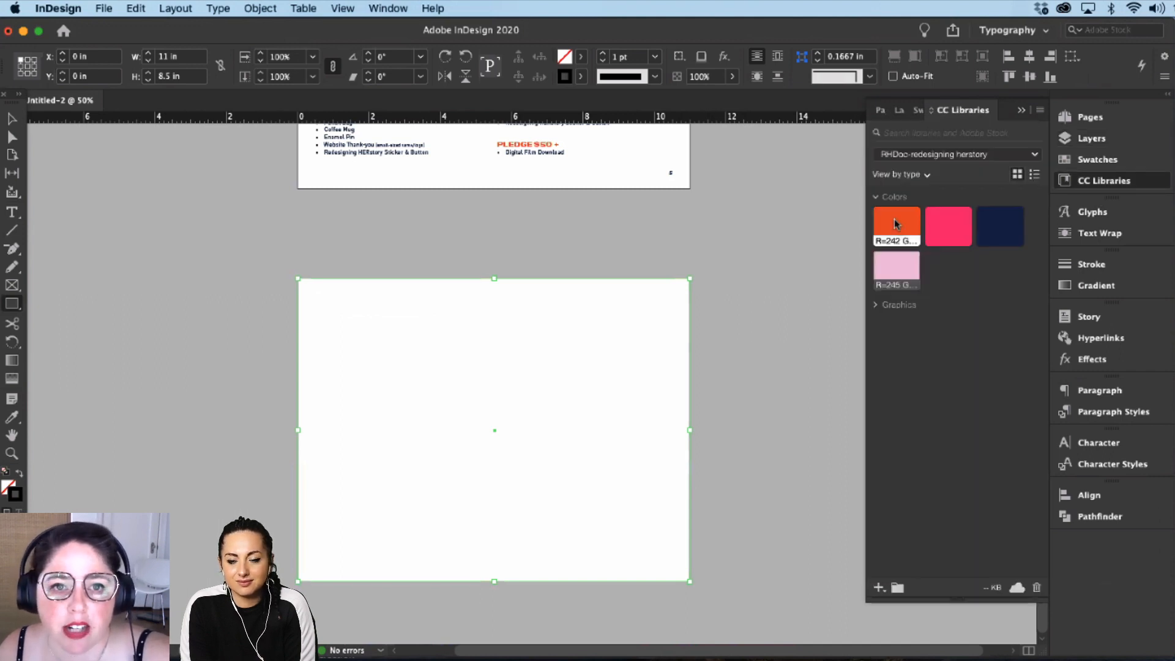
click(895, 224)
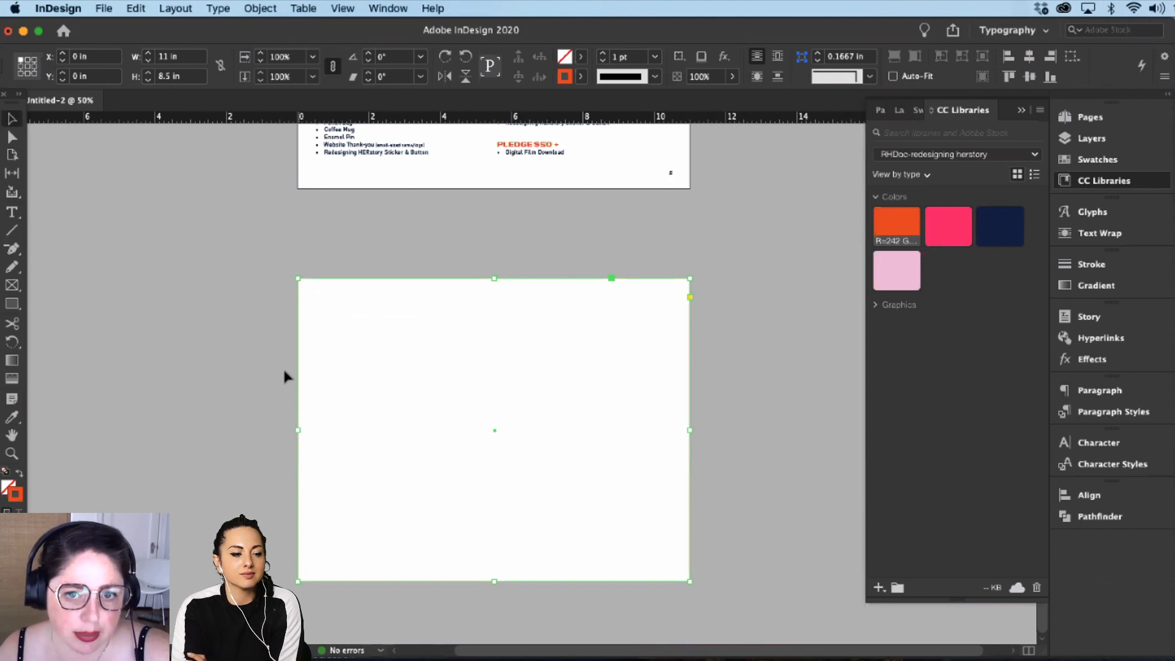
key(shift+x)
Step: Extend the orange rectangle past the page edges to about 11.42 by 8.74 in and centre it both ways on the page
drag(299, 432, 282, 431)
drag(483, 278, 485, 269)
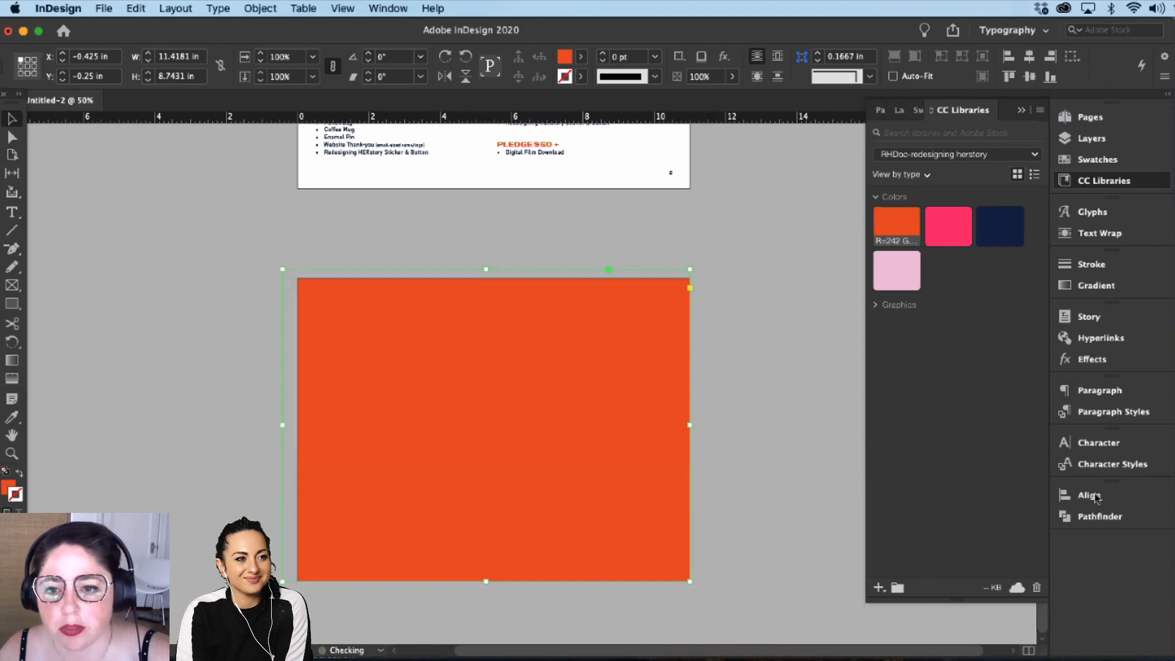
click(1089, 495)
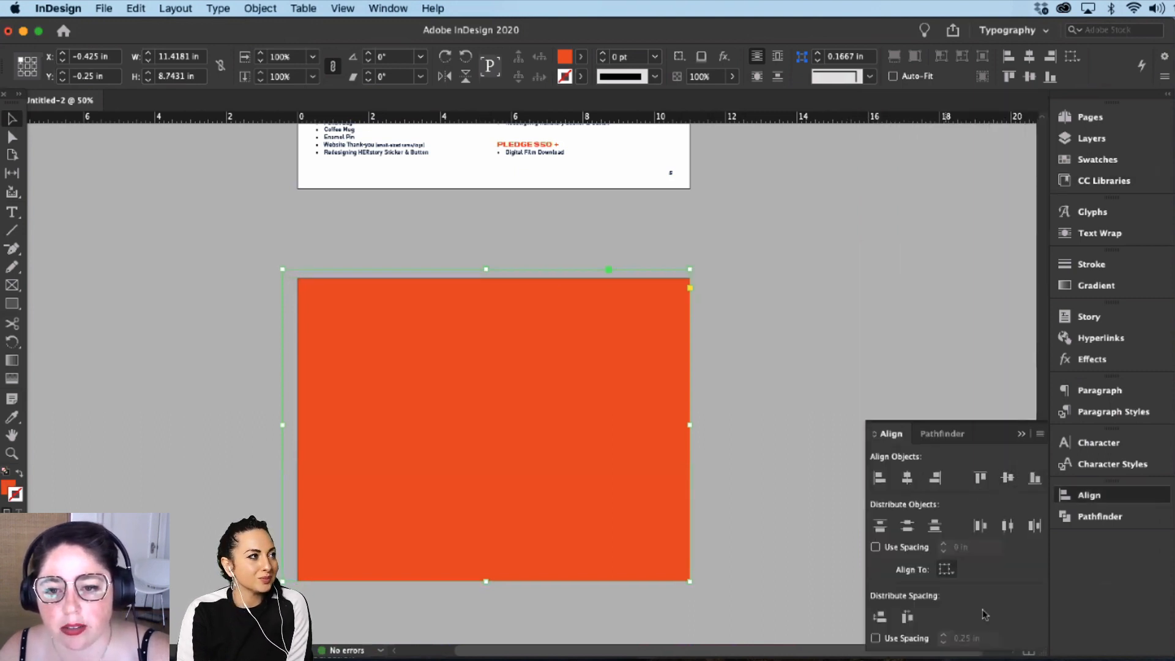
click(950, 571)
key(Return)
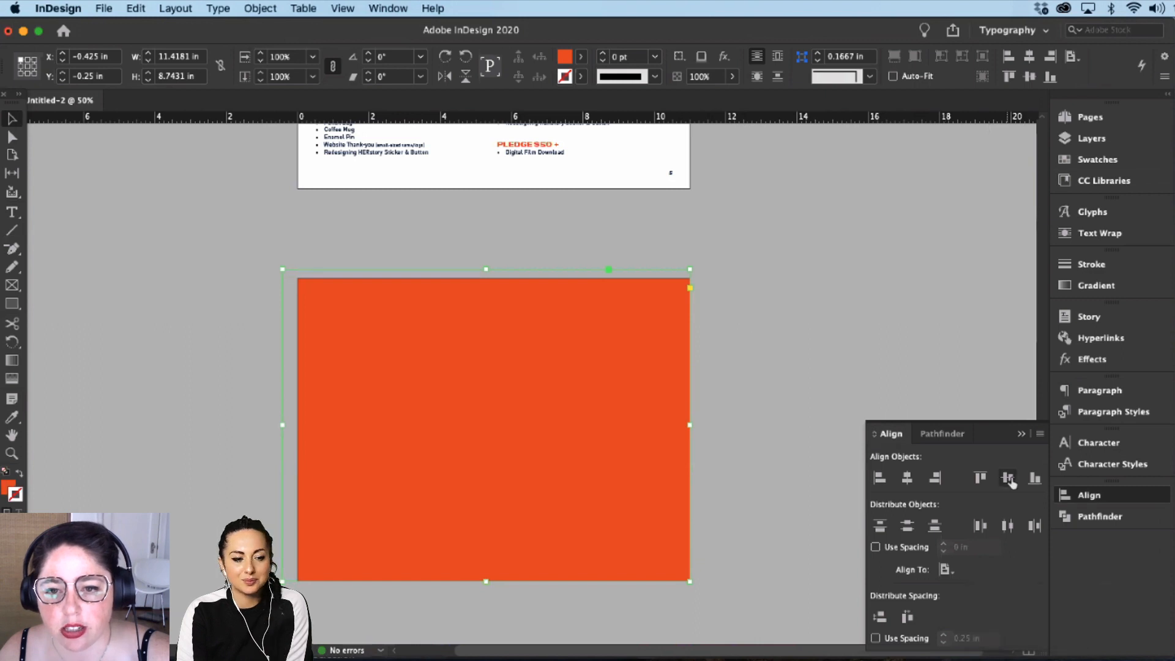
click(909, 480)
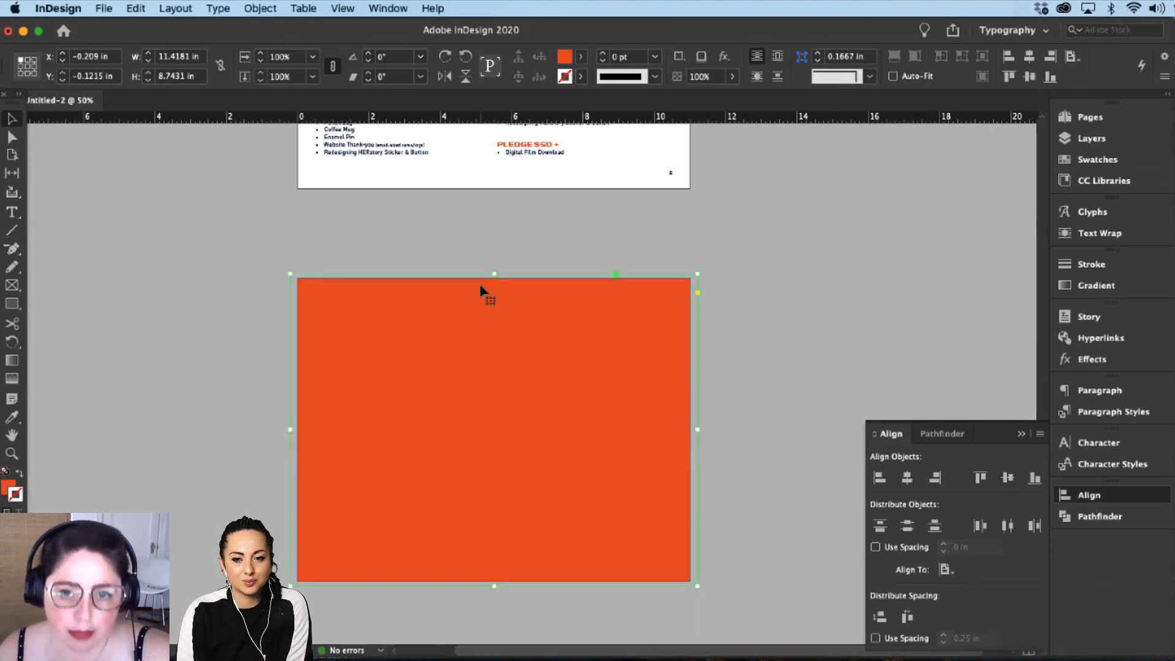
Step: Lock the orange background rectangle on page 6 and deselect everything
key(super+shift+a)
key(d)
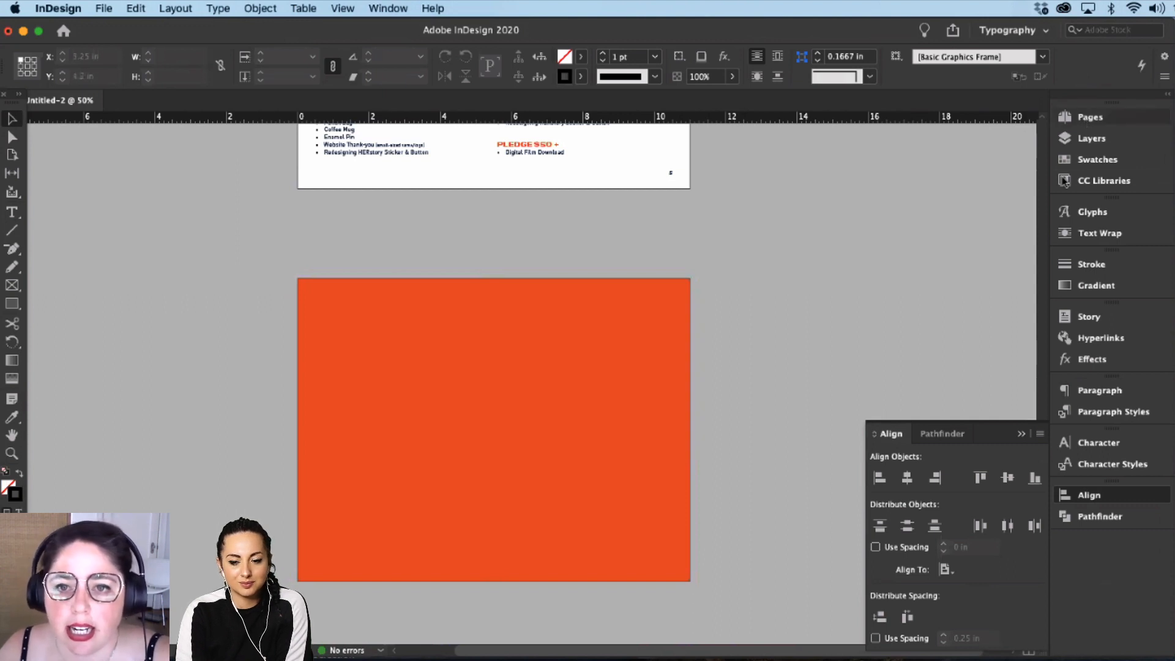
key(super+F12)
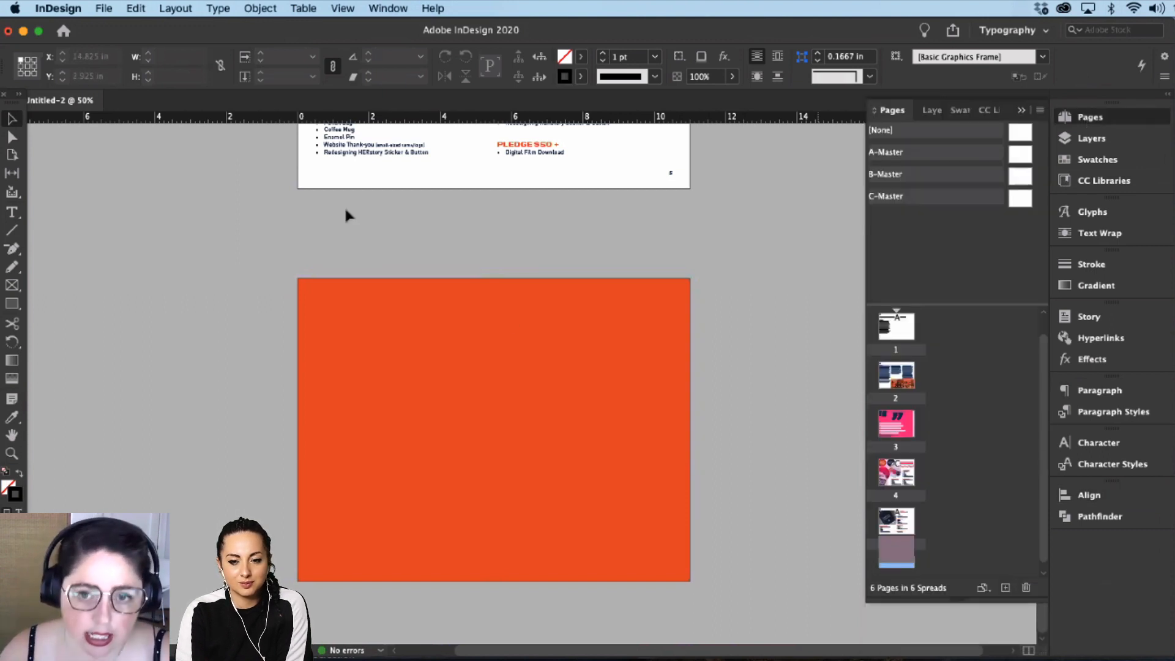
scroll(881, 469, down, 1)
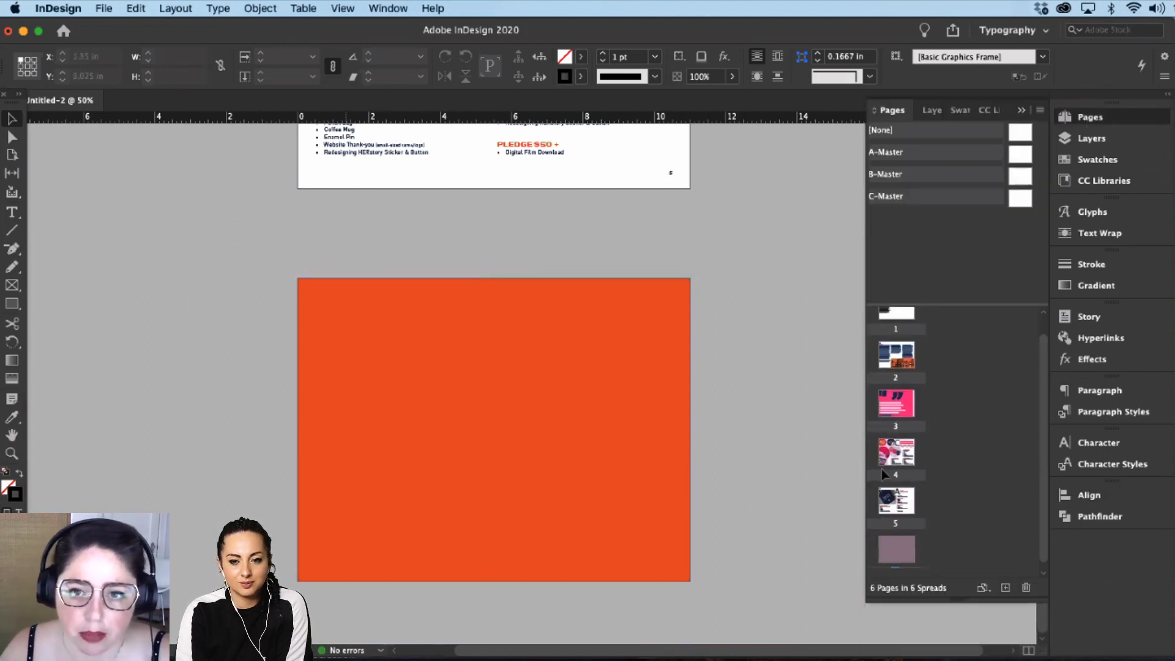
click(1092, 117)
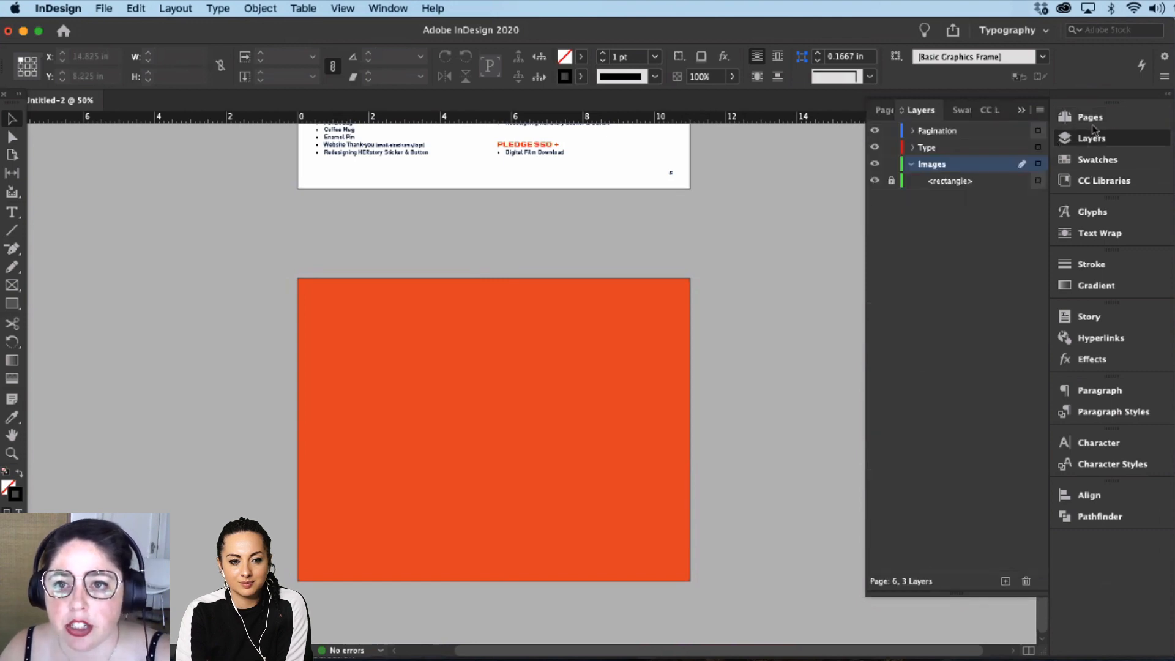
Step: Copy the circular logo from A-Master onto page 6 and enlarge it to about 3 in wide
double_click(932, 150)
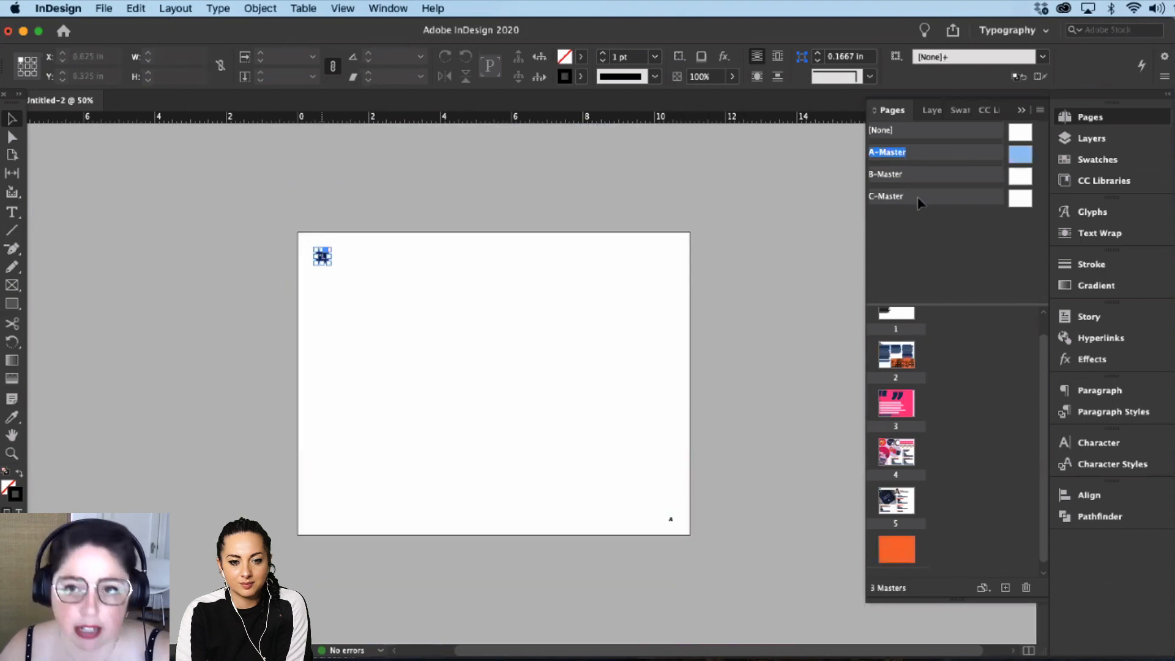
click(322, 256)
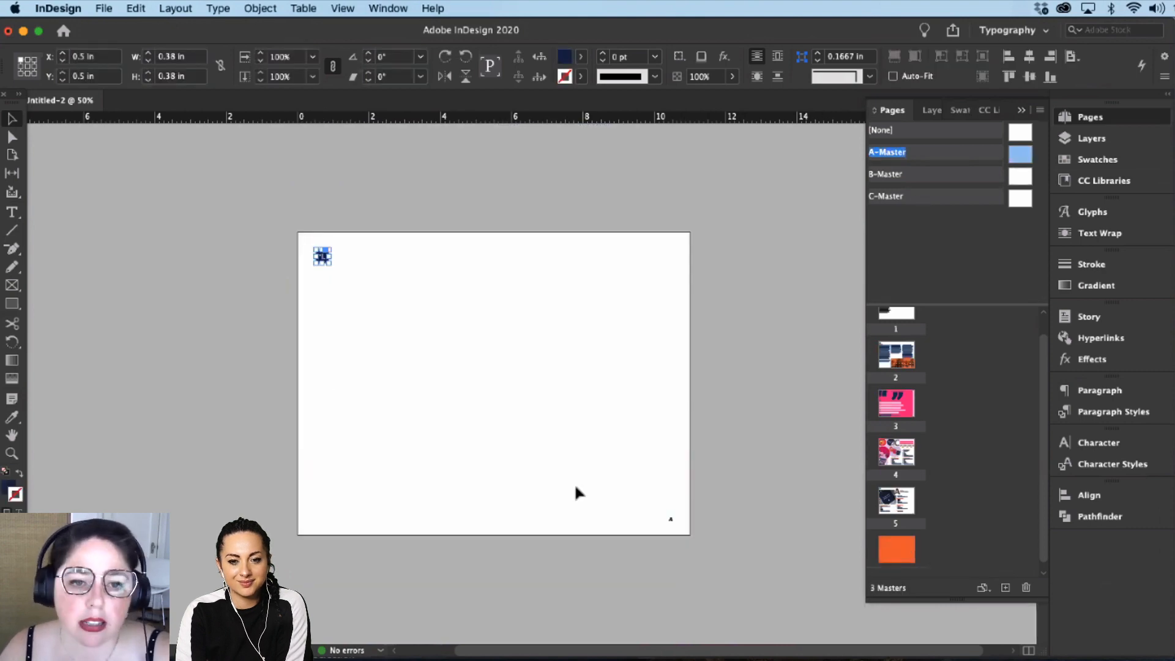
key(super+shift+Page_Down)
drag(524, 430, 578, 482)
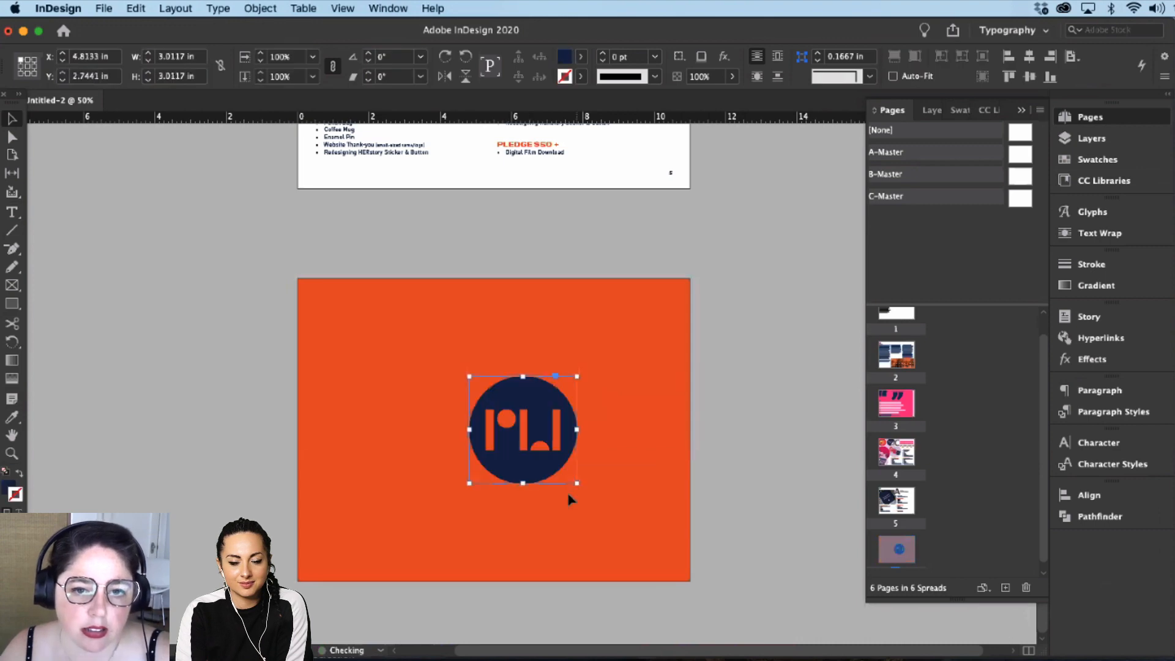
Step: Centre the enlarged logo horizontally on page 6
click(1088, 495)
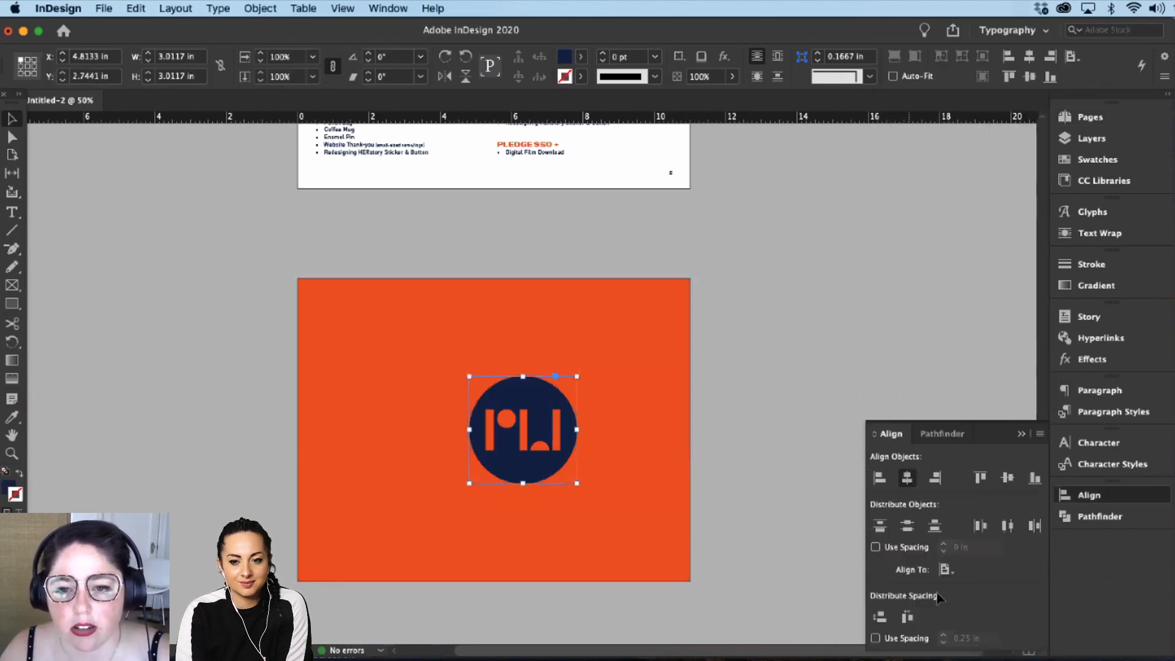
click(907, 477)
click(946, 569)
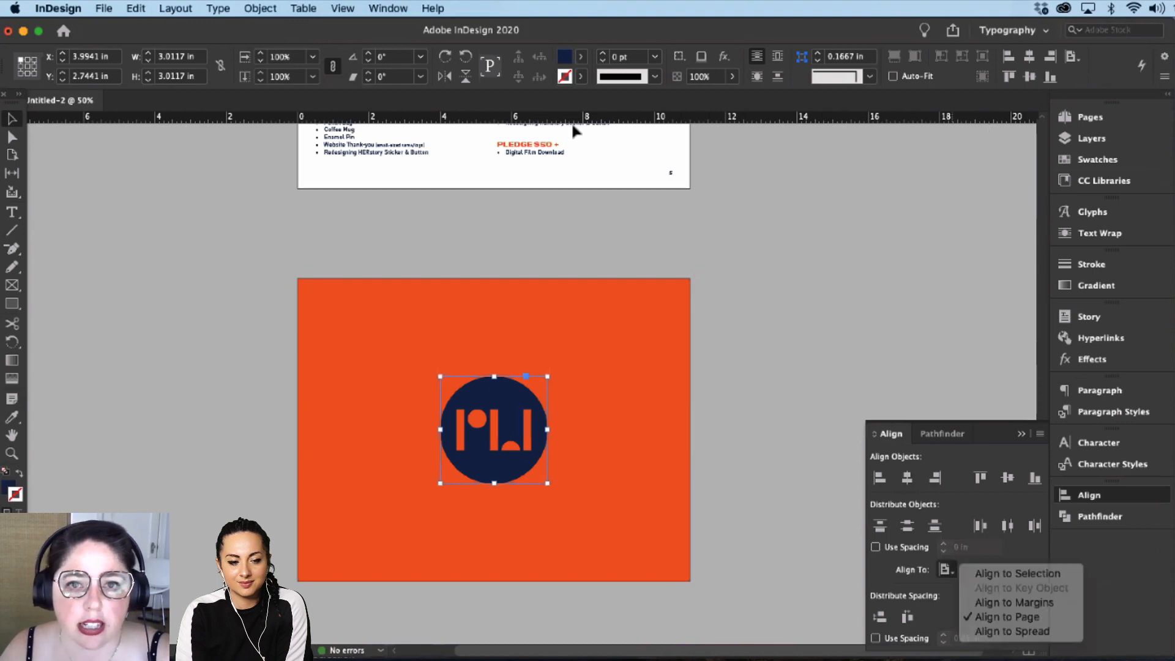
click(576, 132)
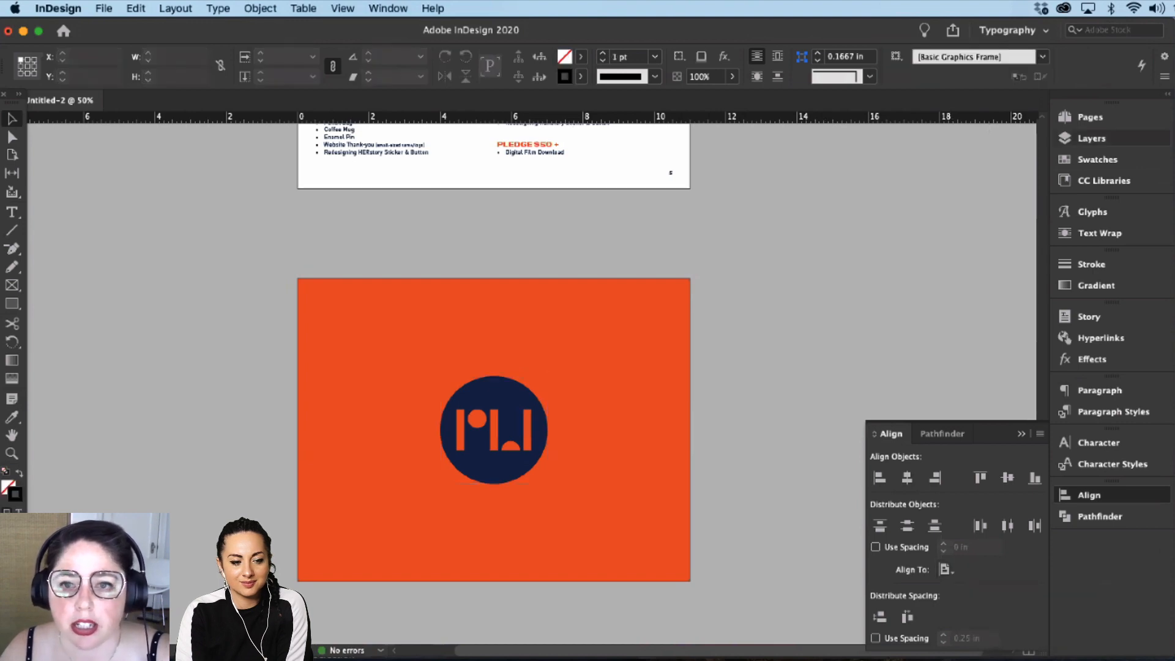
Step: Fill the circular logo with the library's bright pink and set its stroke to [None]
click(1100, 184)
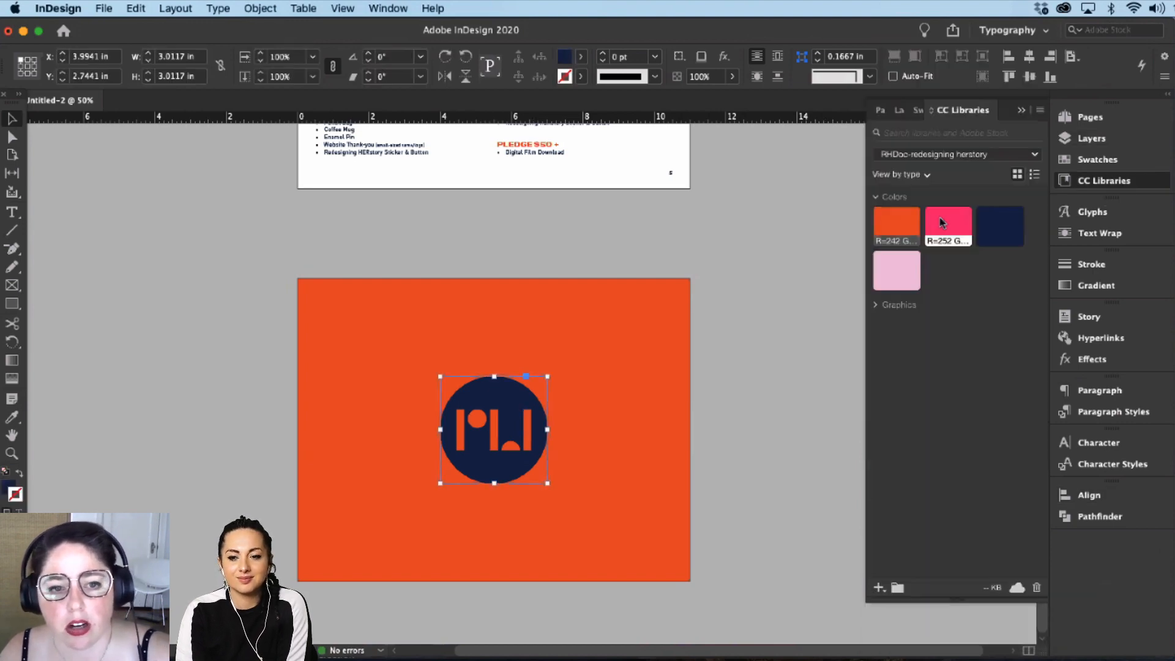
click(943, 222)
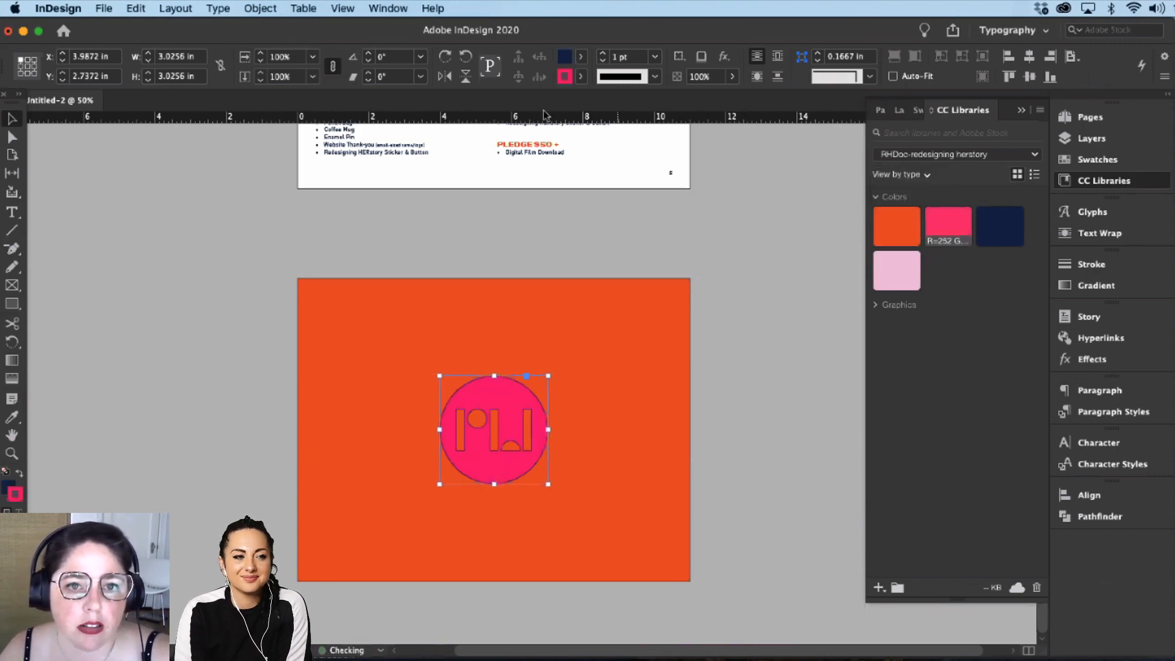
click(581, 56)
scroll(490, 202, up, 5)
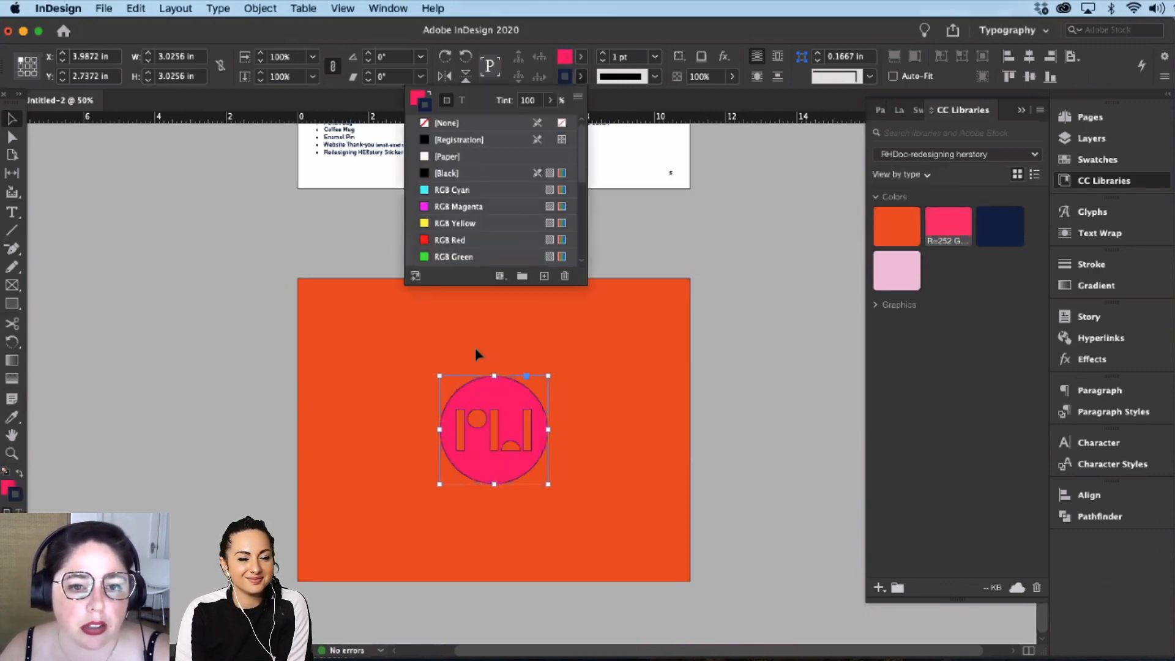
click(446, 123)
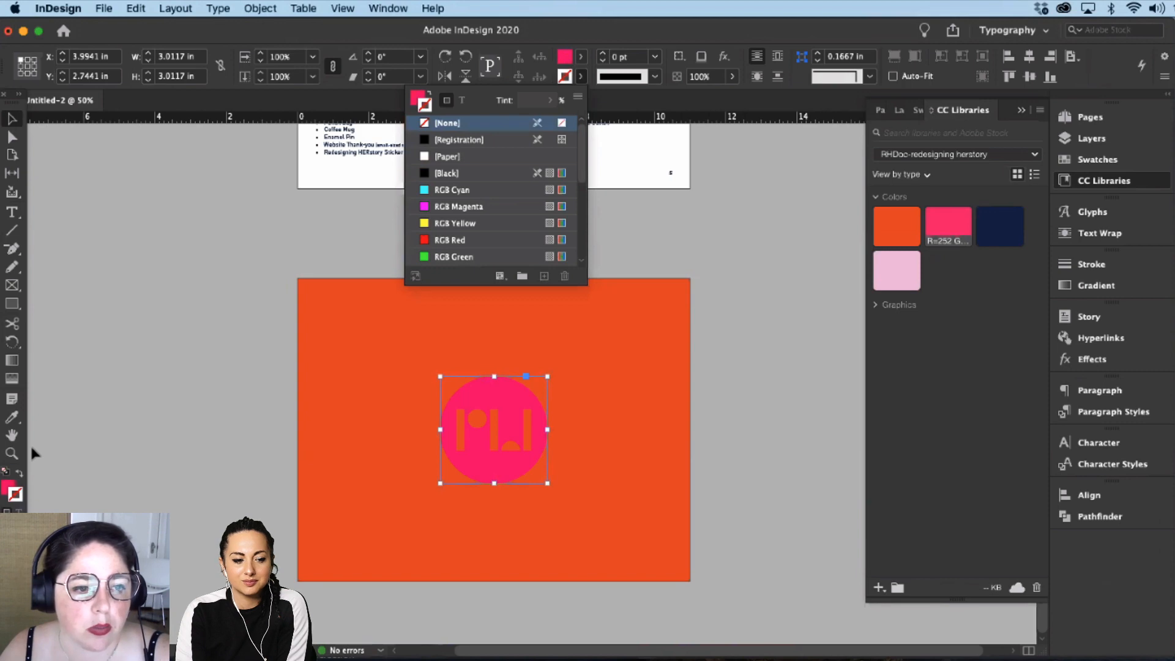
Step: Fill the circular logo with the library's light pink and deselect it
click(11, 488)
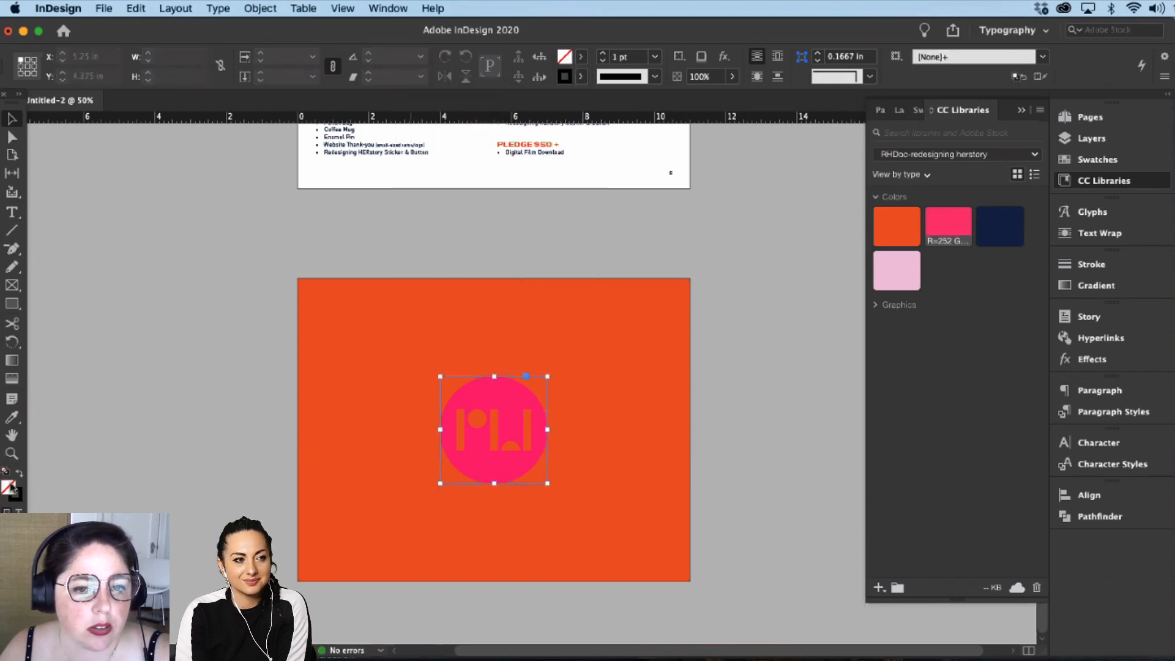
click(1007, 226)
click(908, 269)
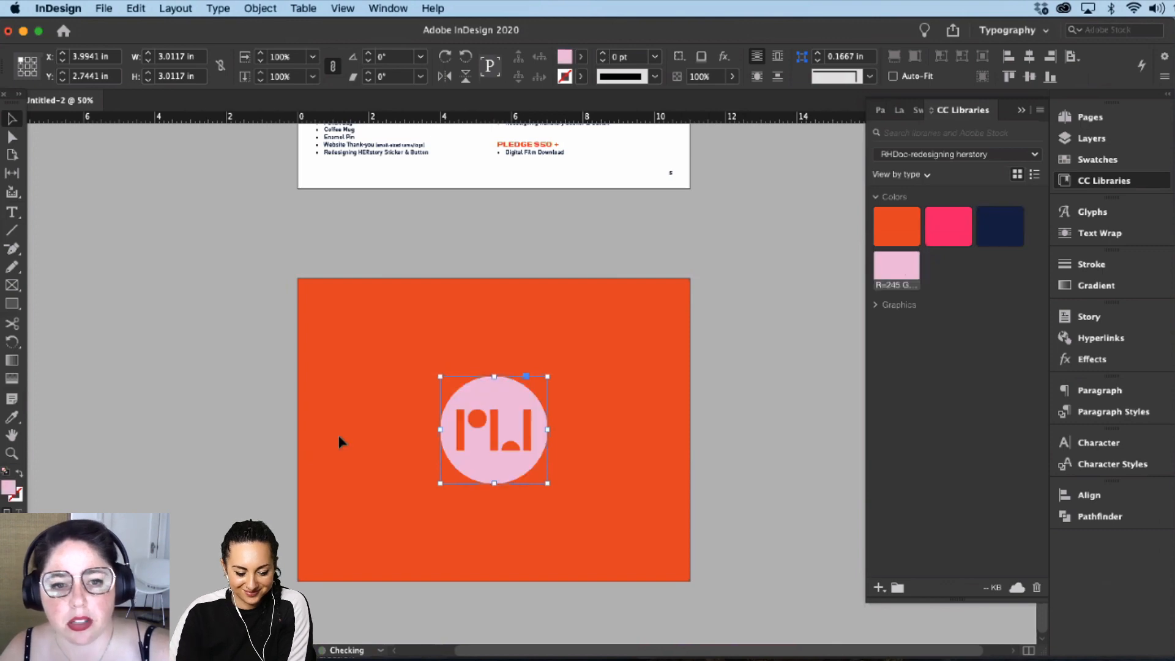
click(739, 508)
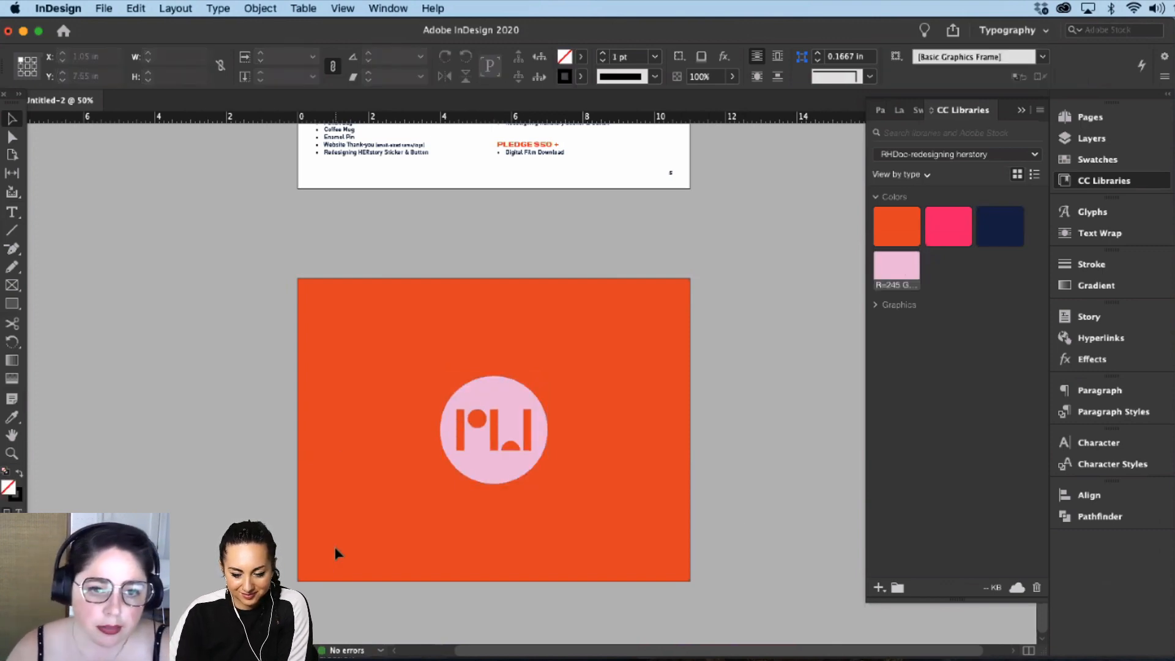
Step: Draw a wide text frame below the logo near the lower edge of page 6
key(super+equal)
key(super+equal)
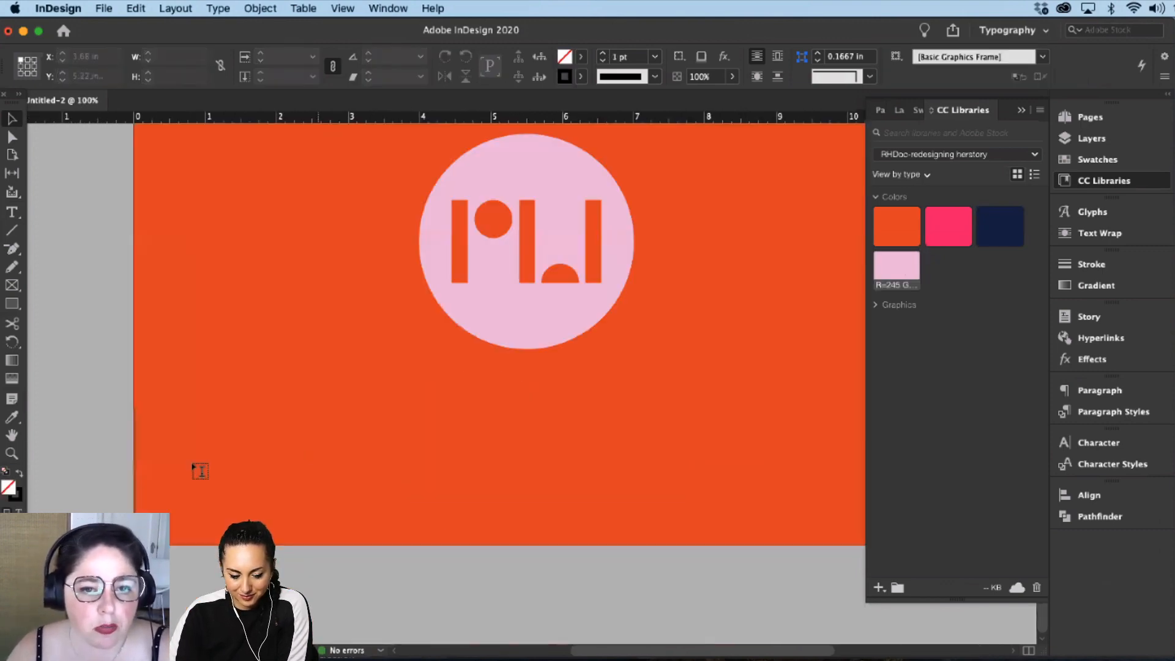
drag(192, 463, 804, 531)
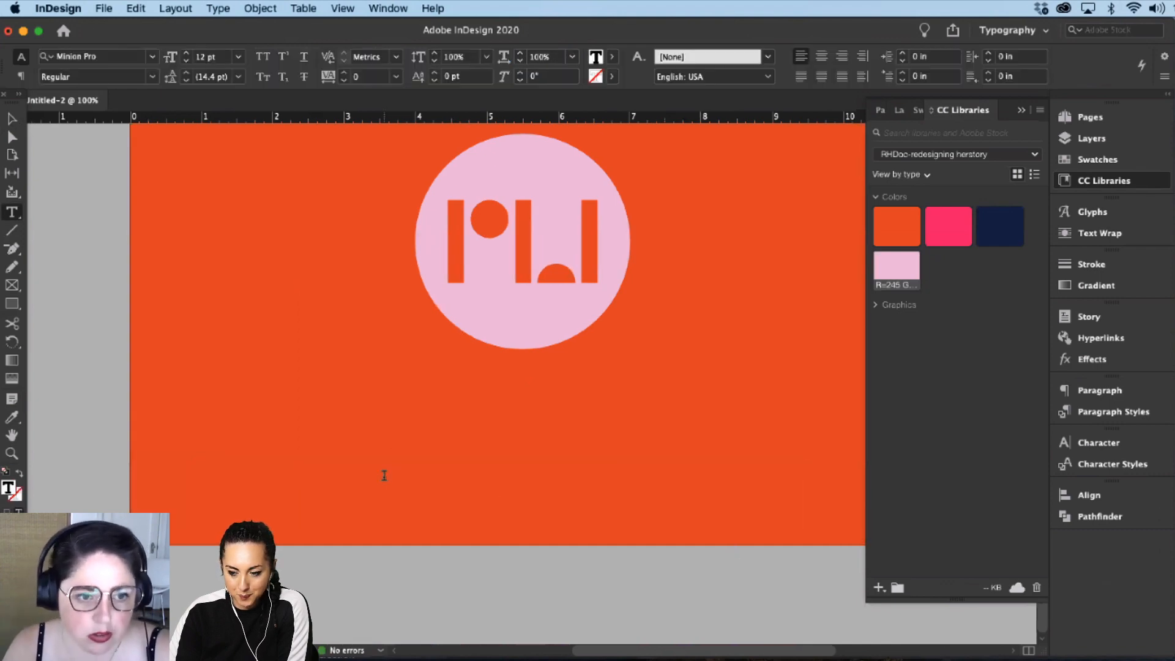
Step: Enter "For more information or to donate: RedesigningHerstory.com" in the text frame below the logo
text(For more)
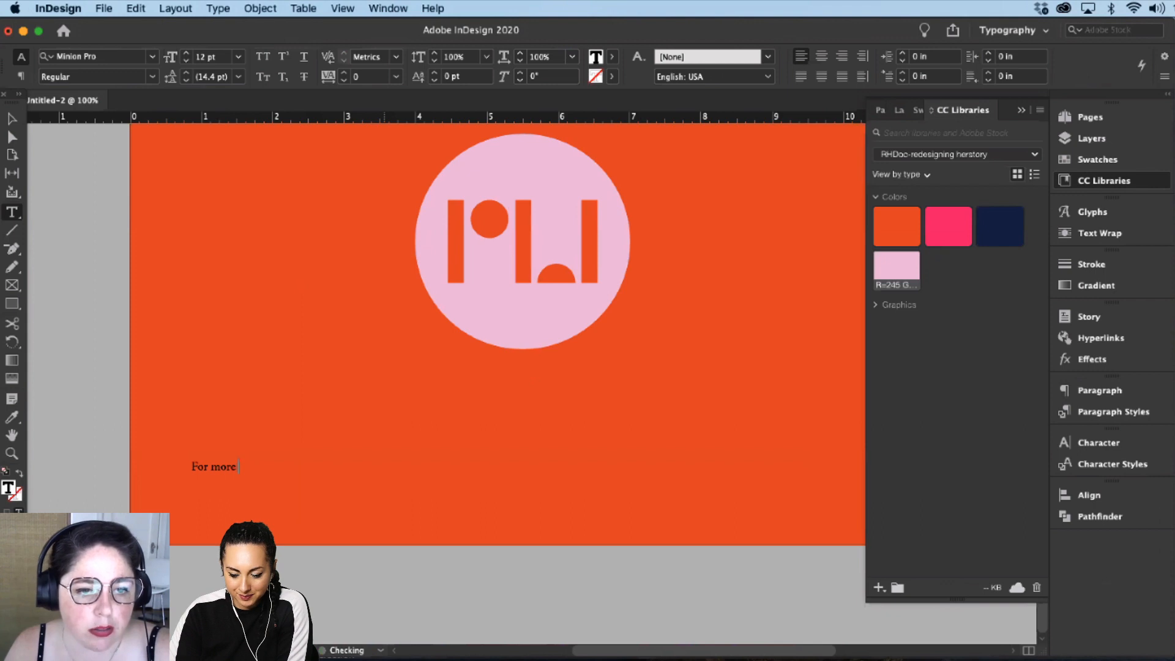
text( informati)
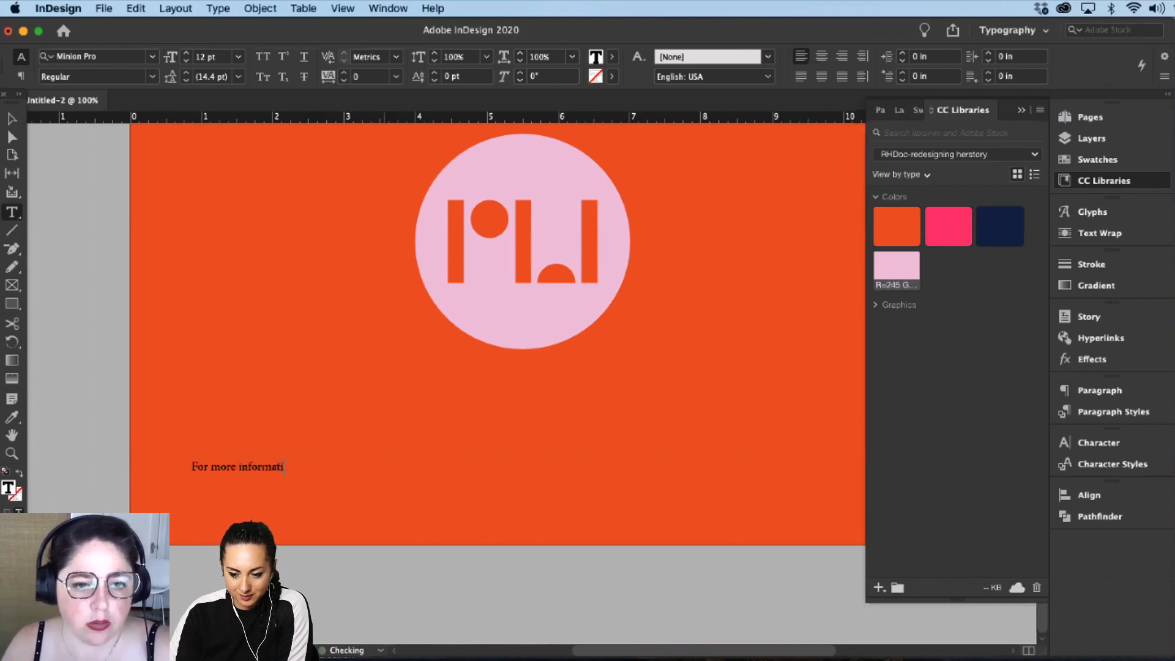
text(on or to donate p)
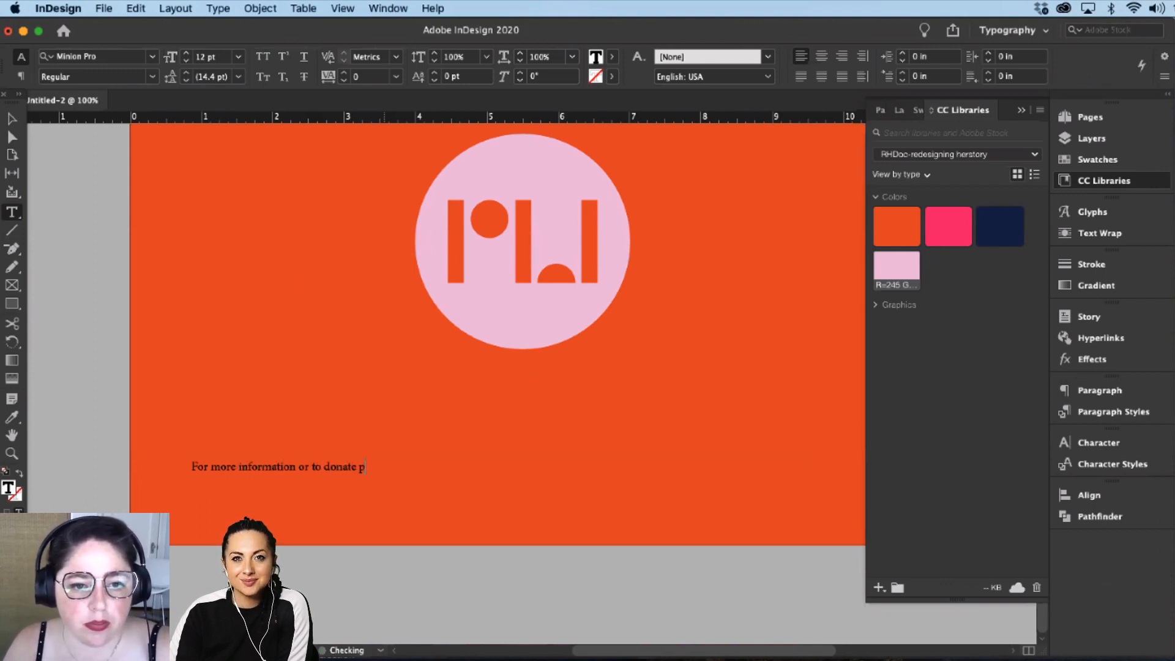
text(lease go)
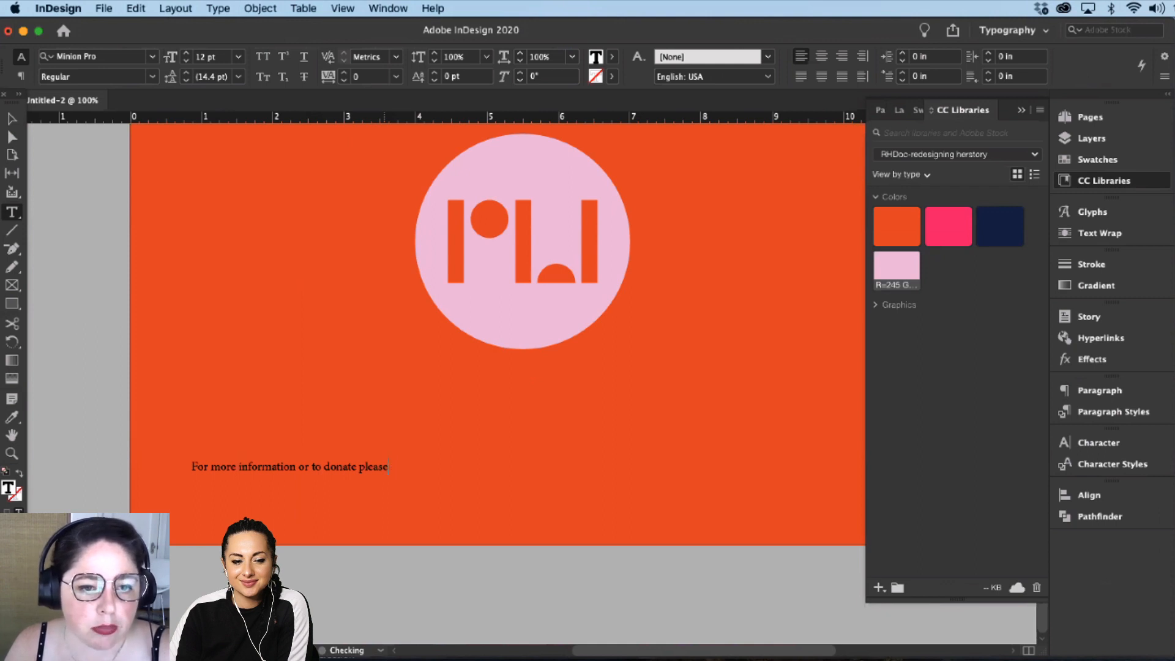
key(BackSpace)
key(BackSpace)
key(BackSpace)
key(BackSpace)
key(BackSpace)
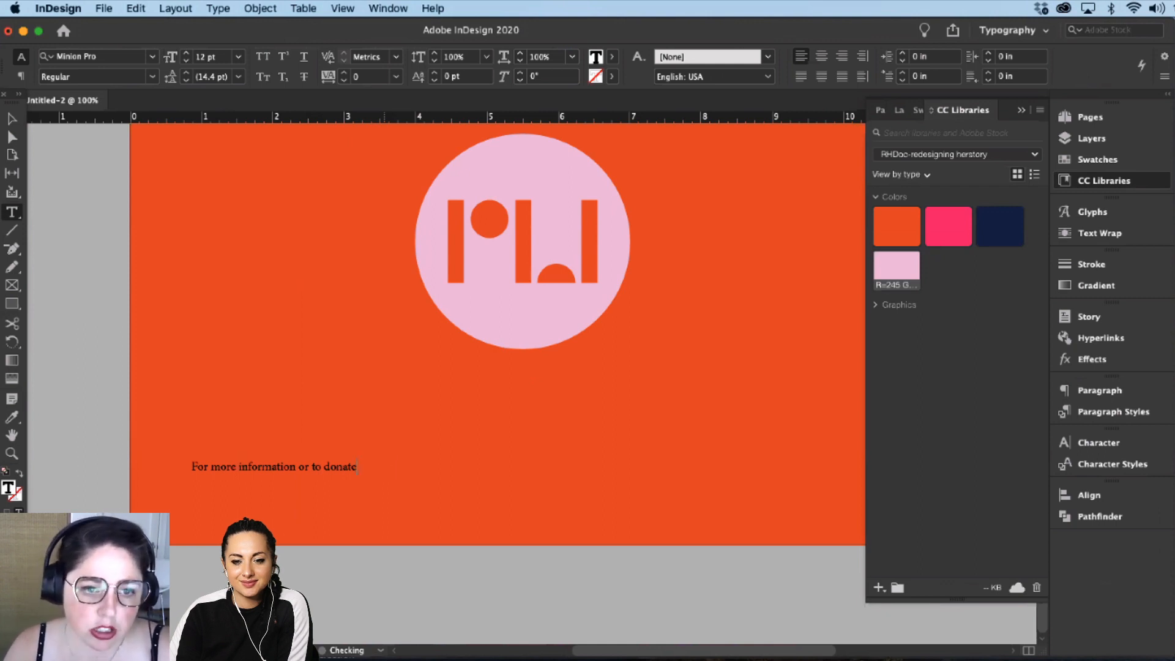
text(: Red)
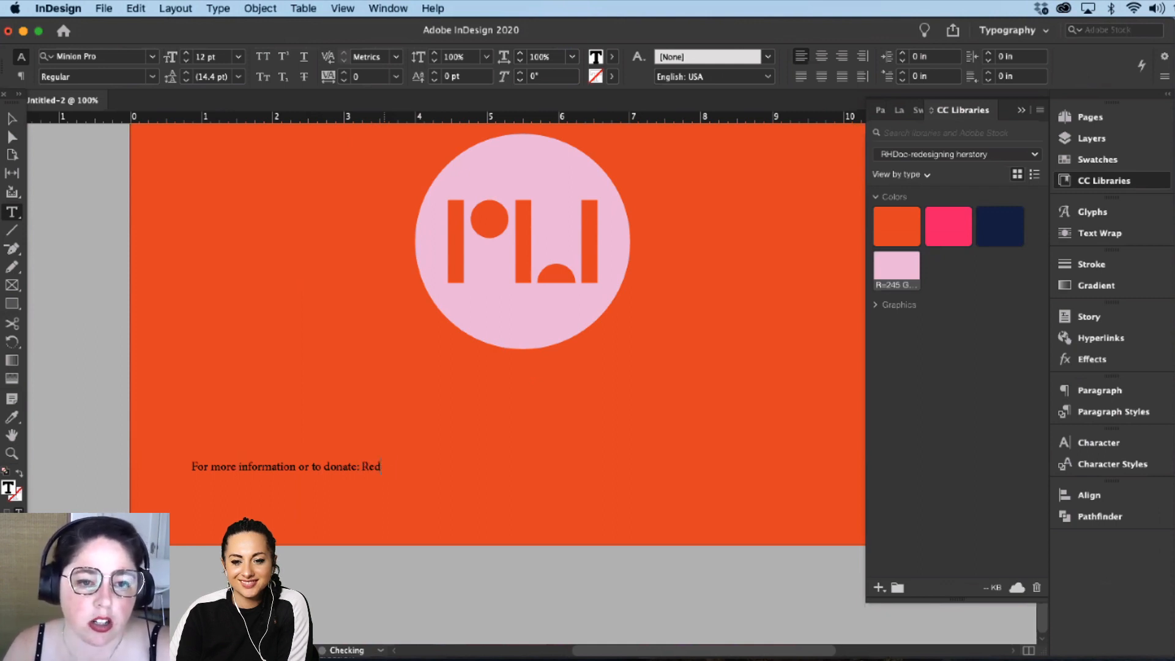
text(esignigH)
key(BackSpace)
key(BackSpace)
key(BackSpace)
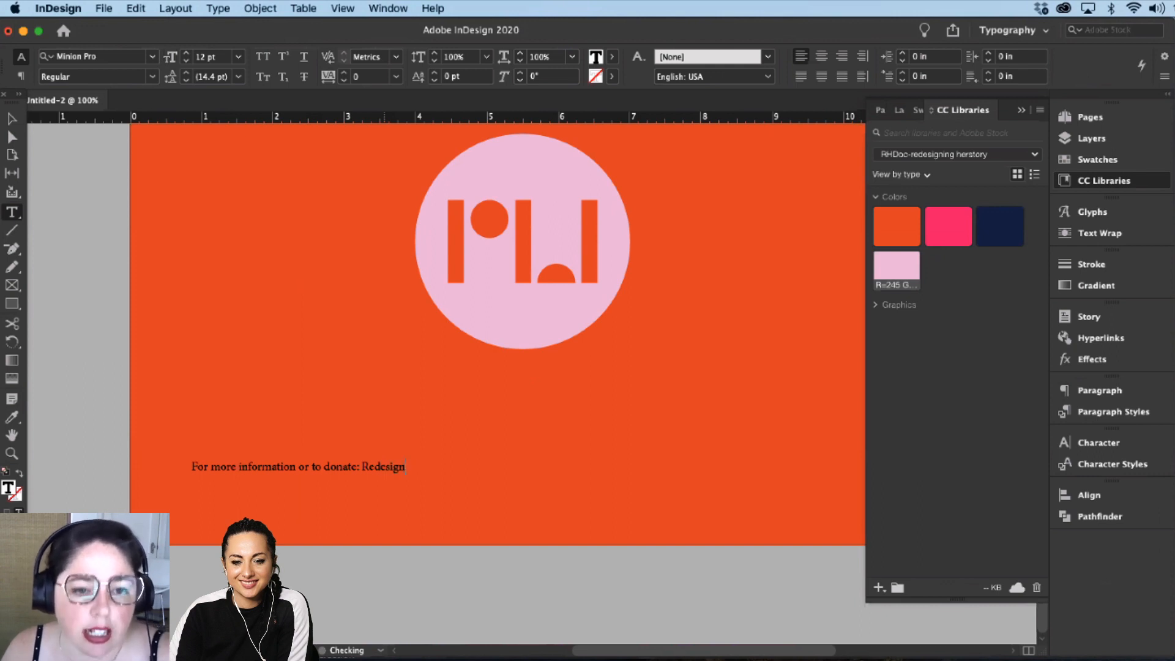
text(ing)
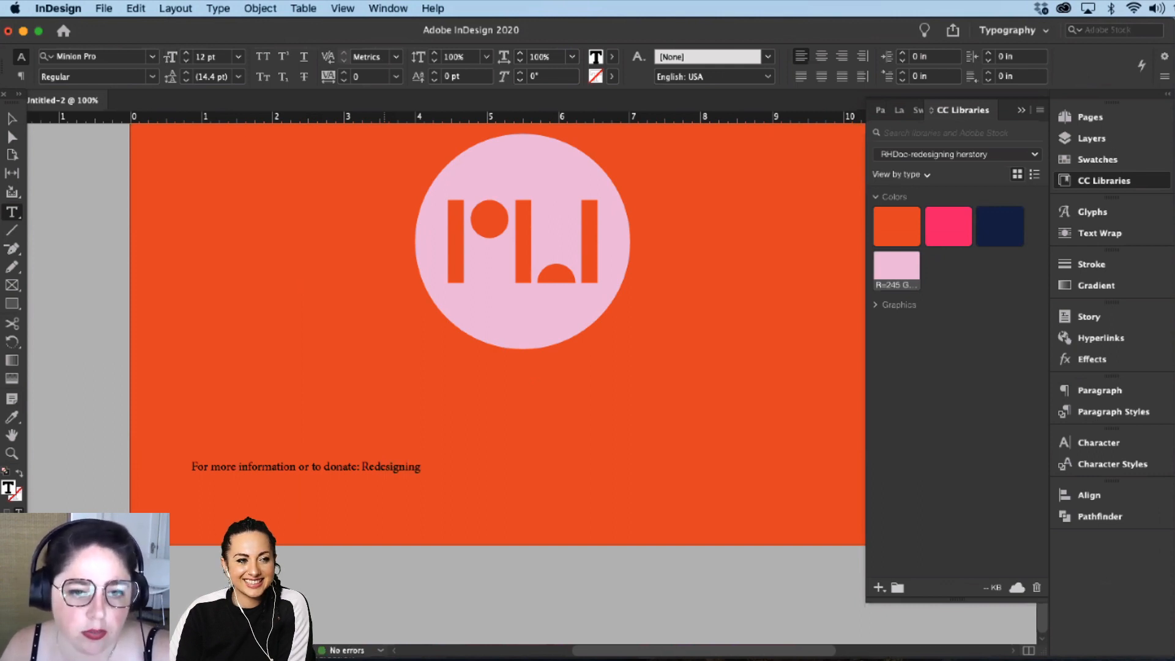
text(Her)
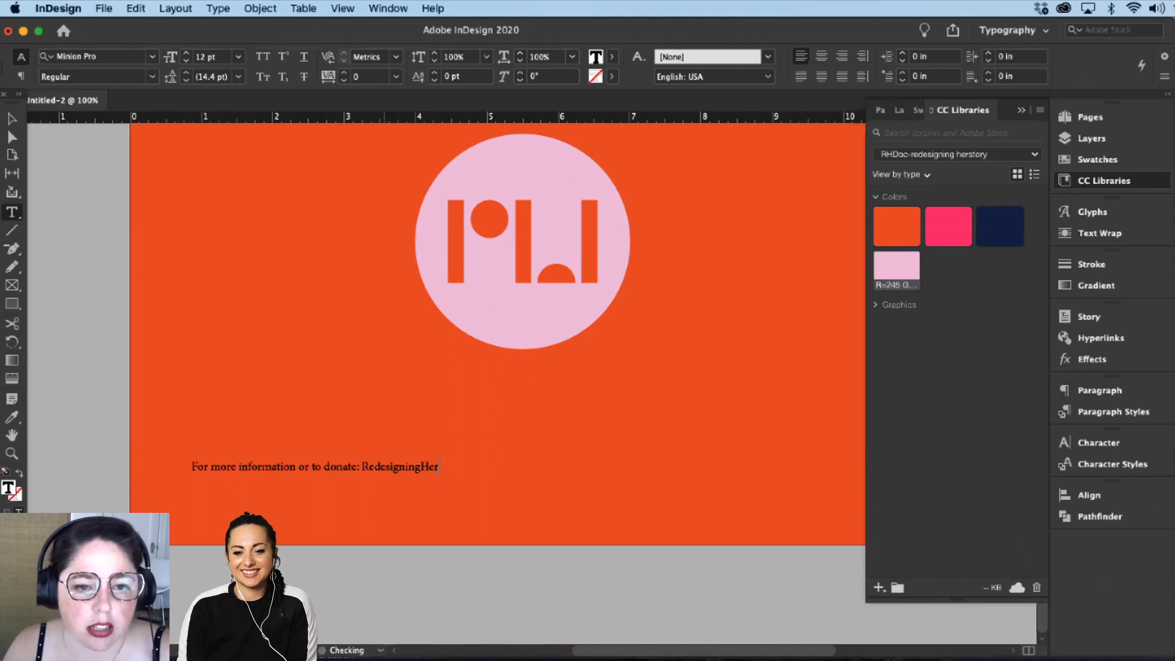
text(story.com)
Step: Apply the SubHeader2 character style to the whole text below the logo and centre its paragraph alignment
key(super+a)
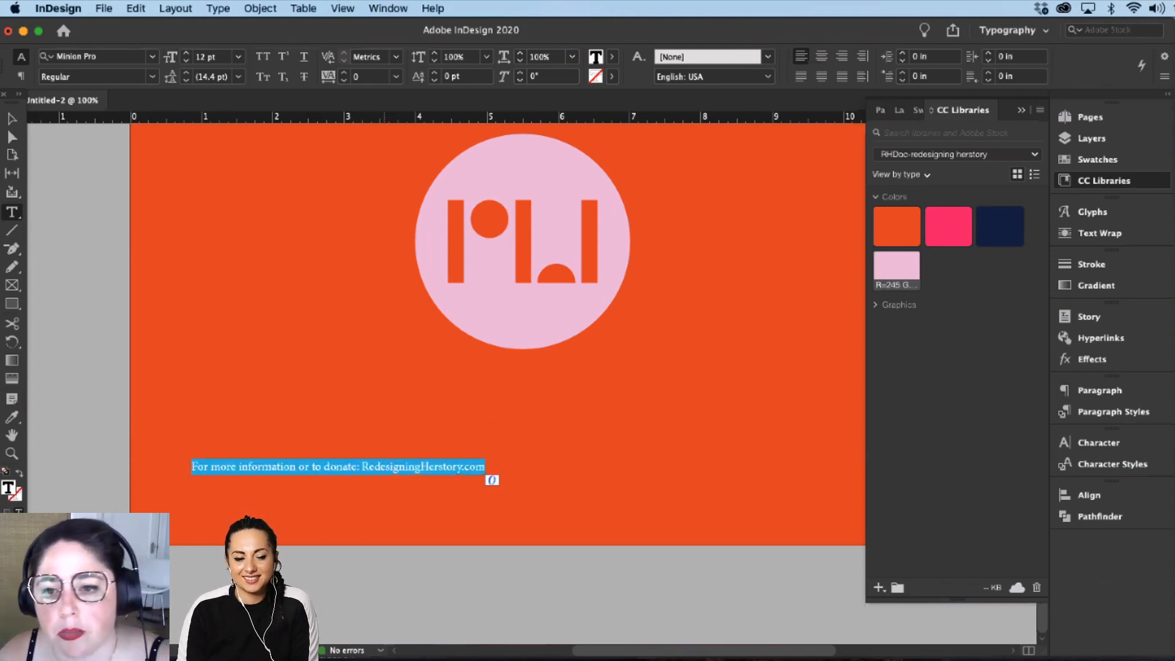
click(1101, 464)
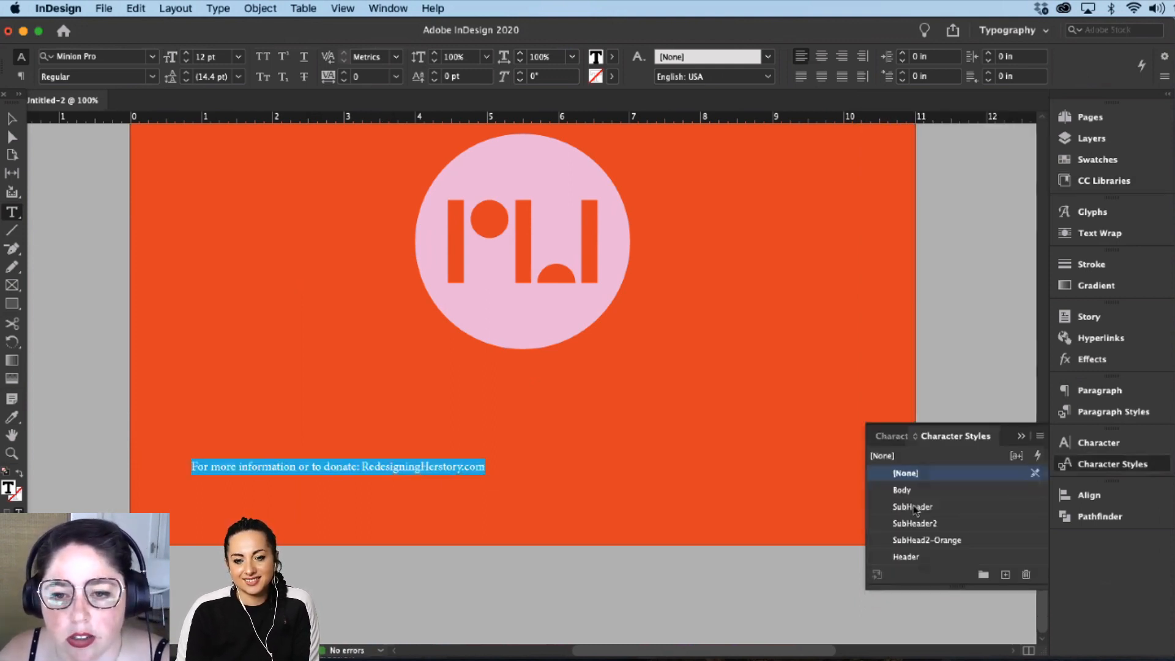
click(915, 507)
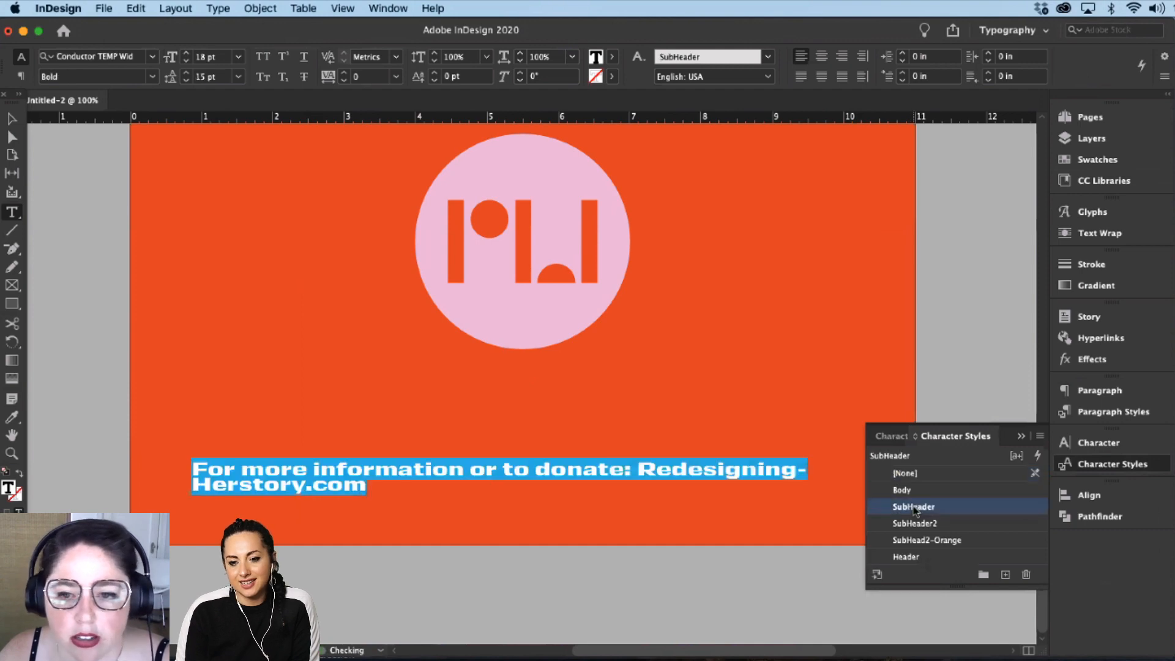
click(923, 524)
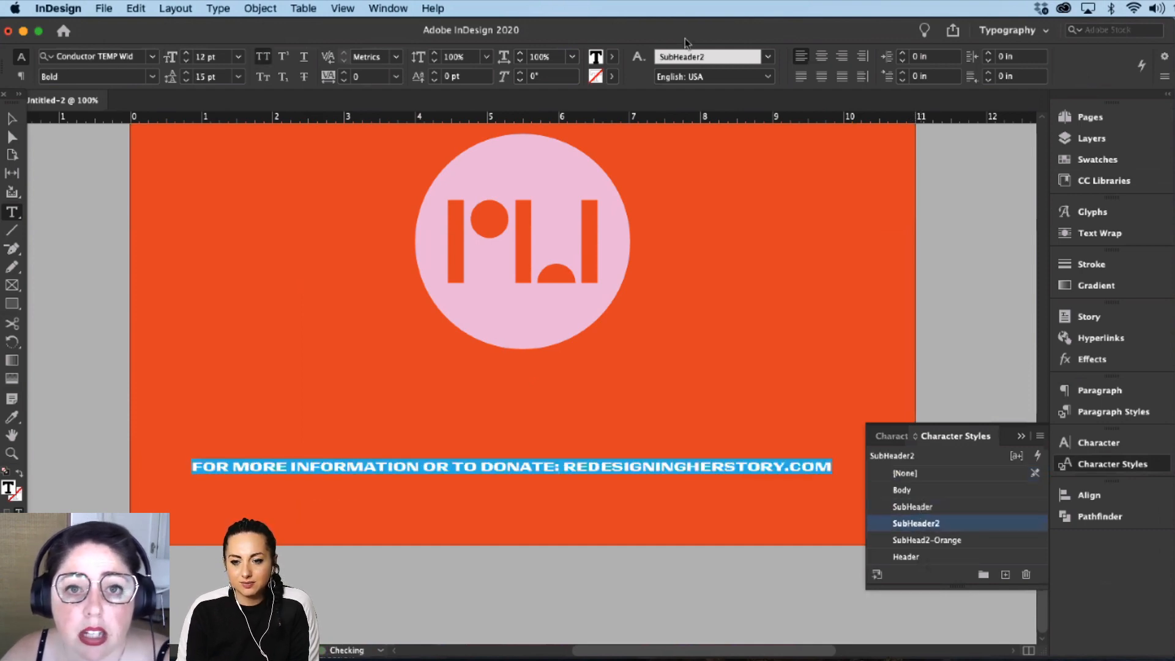
click(817, 58)
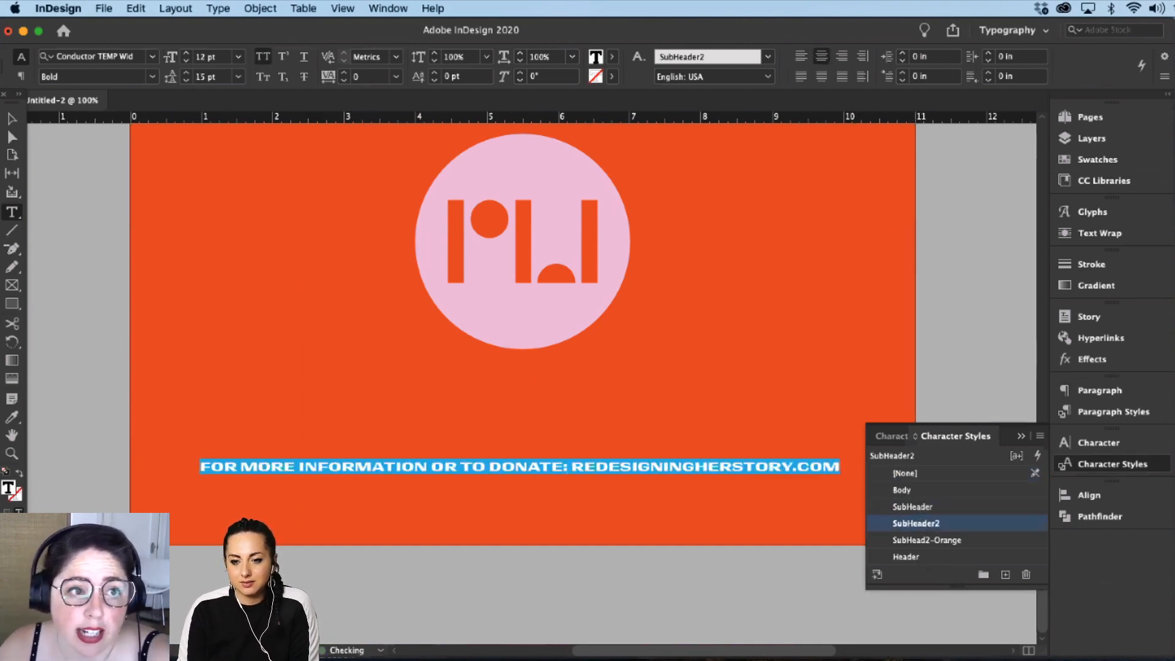
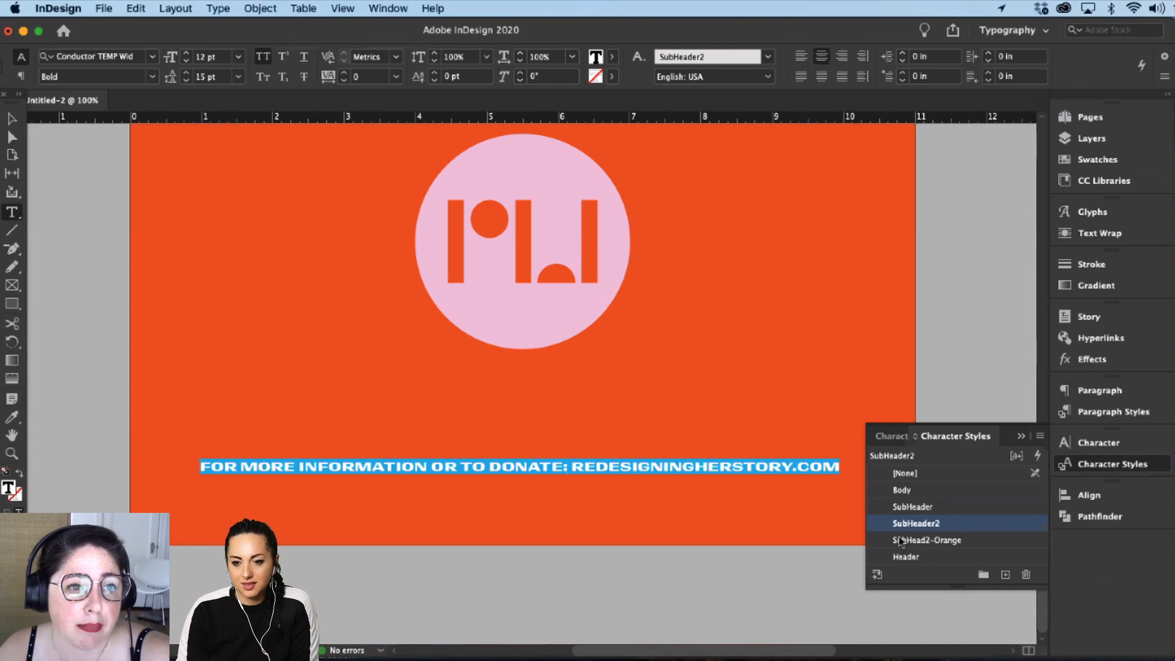
click(905, 556)
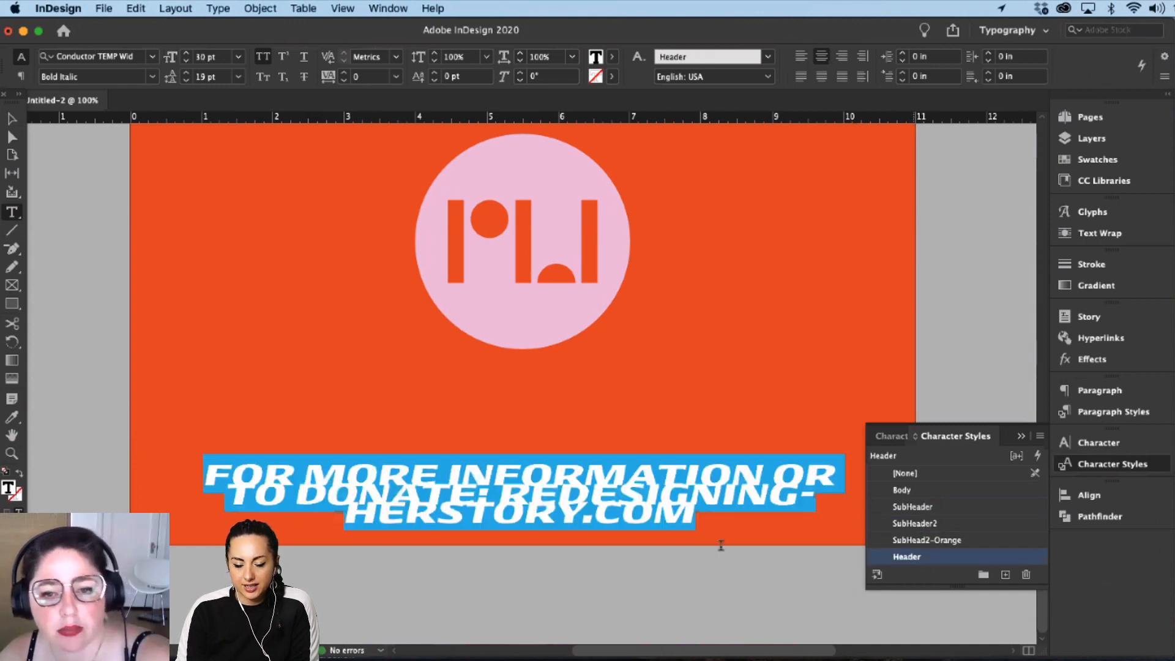
key(super+z)
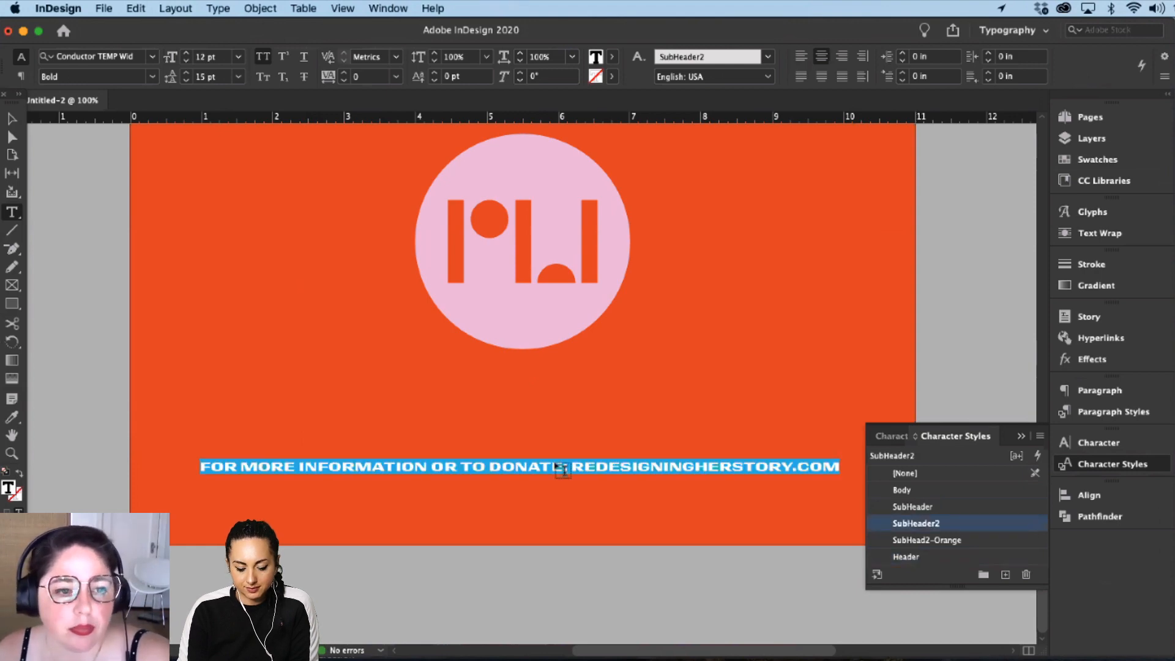
Step: Colour the text with the library's light pink and break it so the web address starts a second line
click(1104, 181)
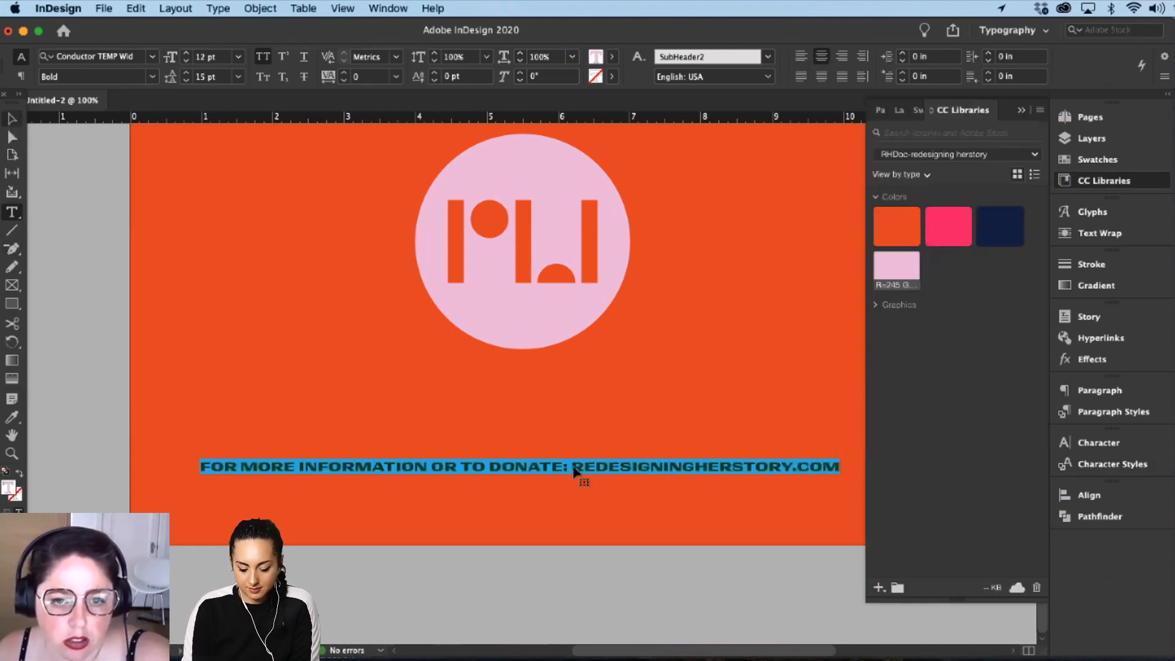
key(Escape)
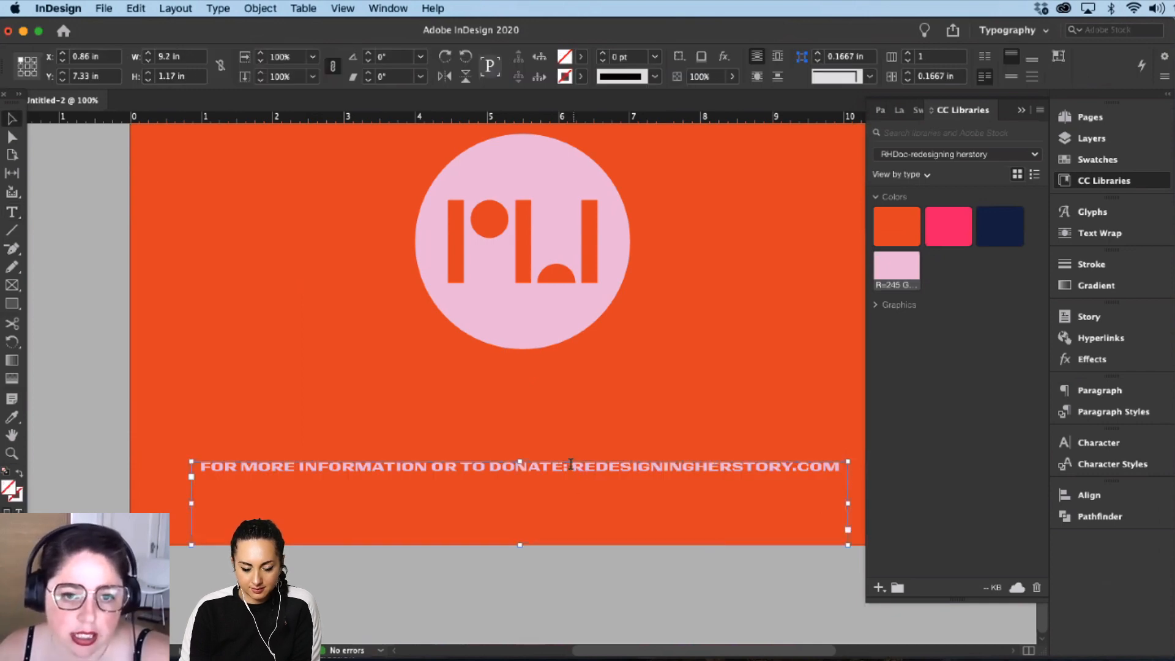
double_click(571, 463)
key(Escape)
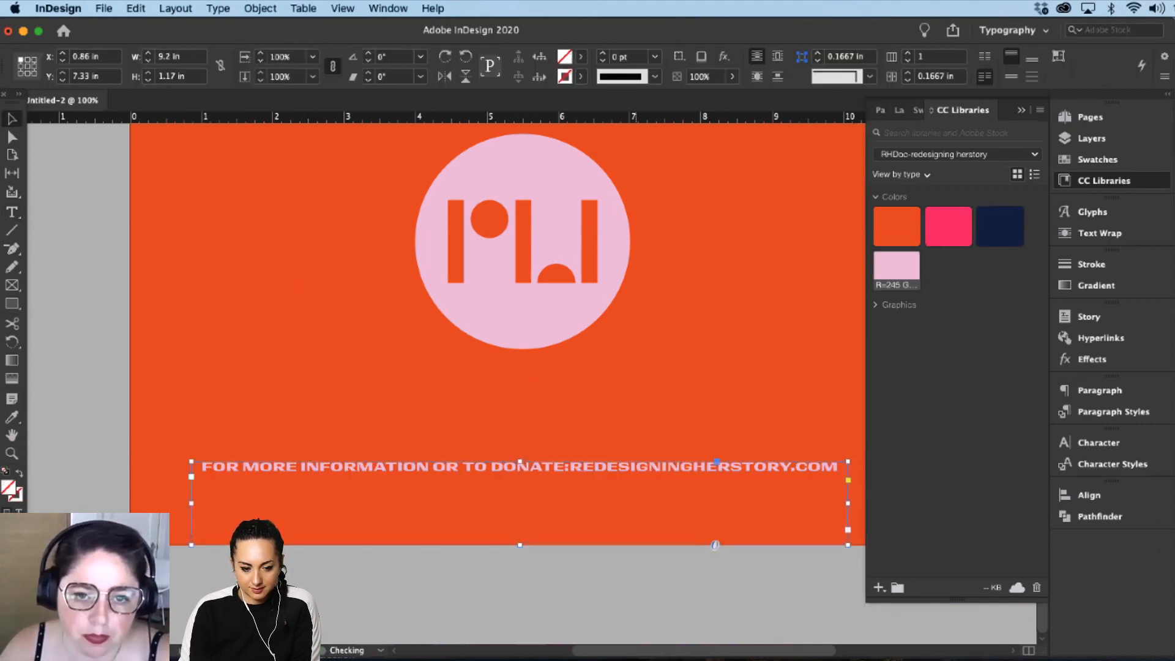
double_click(574, 466)
key(Return)
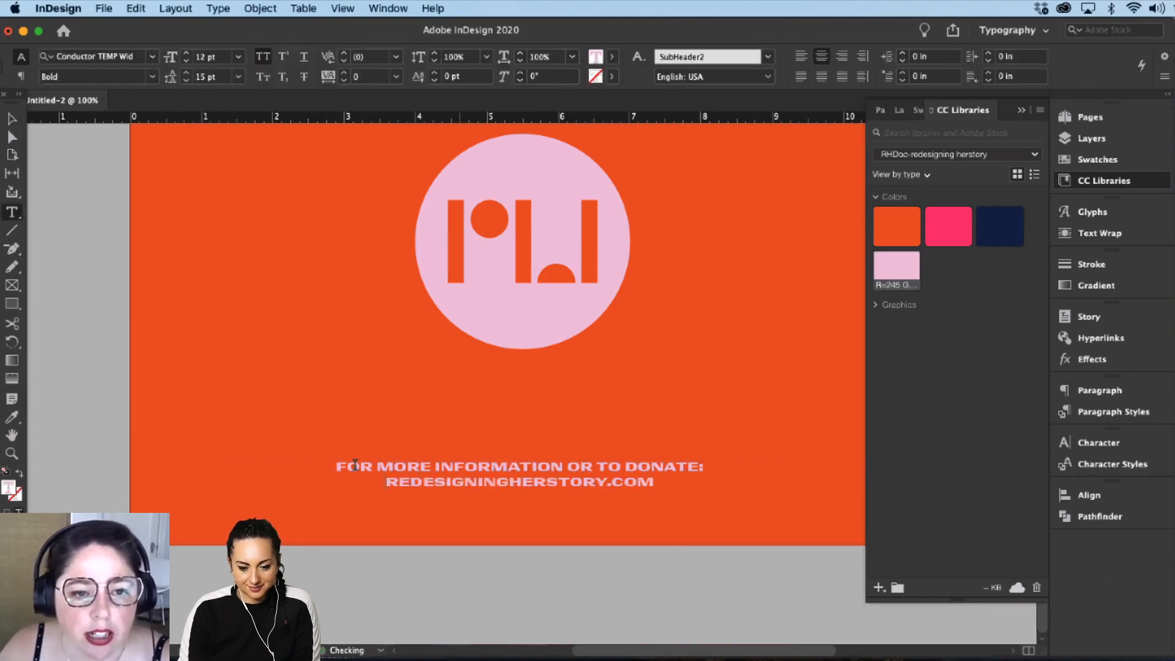
Step: Set the line "For more information or to donate:" in Conductor TEMP Narrow Bold Italic
drag(355, 465, 336, 467)
drag(714, 462, 711, 470)
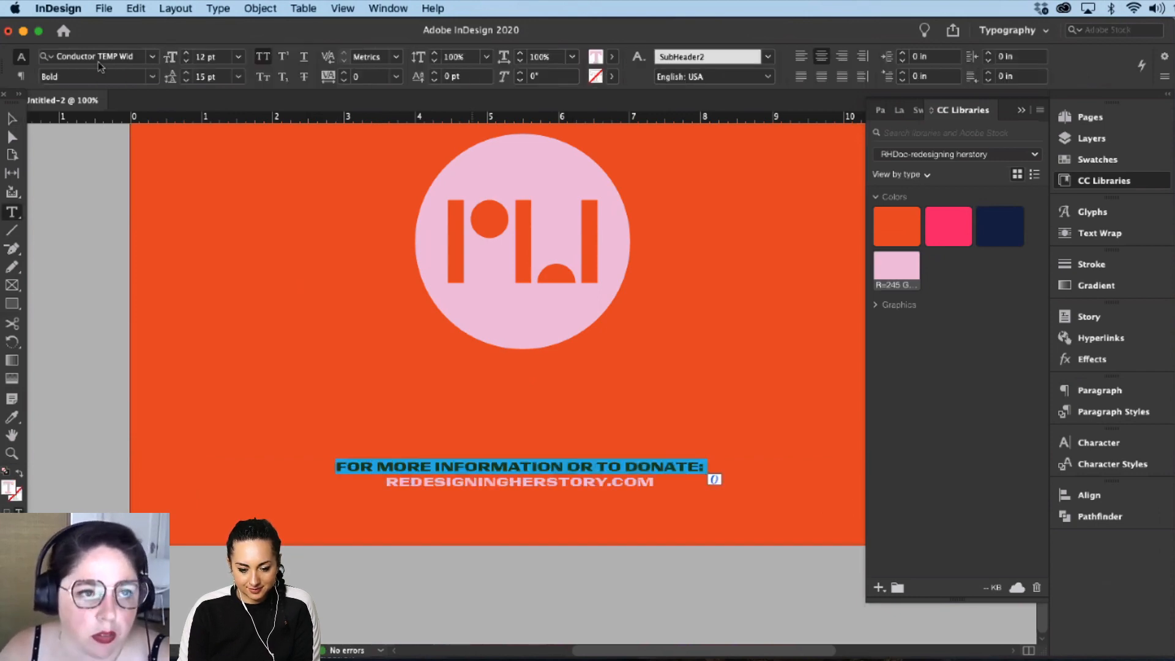
click(118, 54)
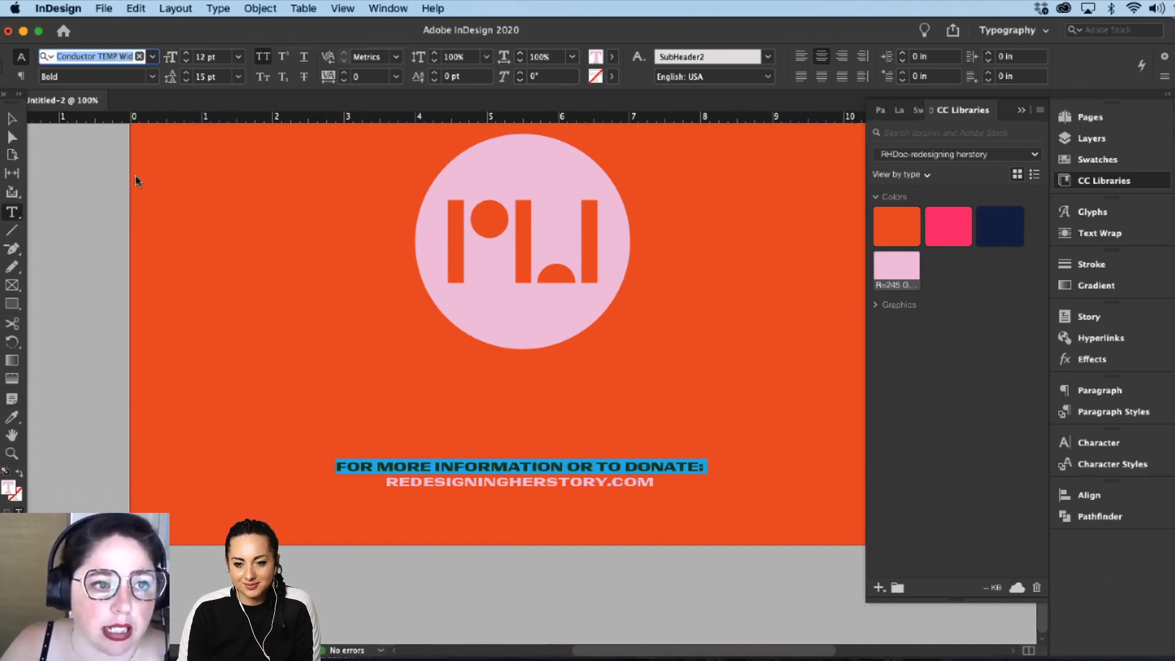
text(con)
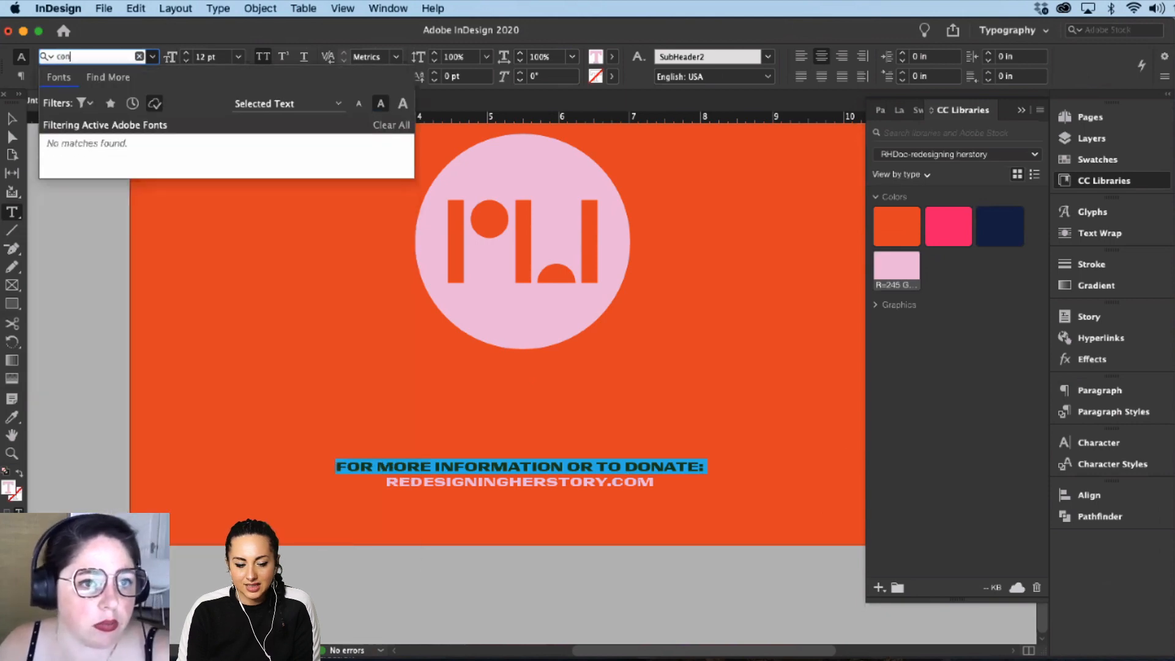
text(duct)
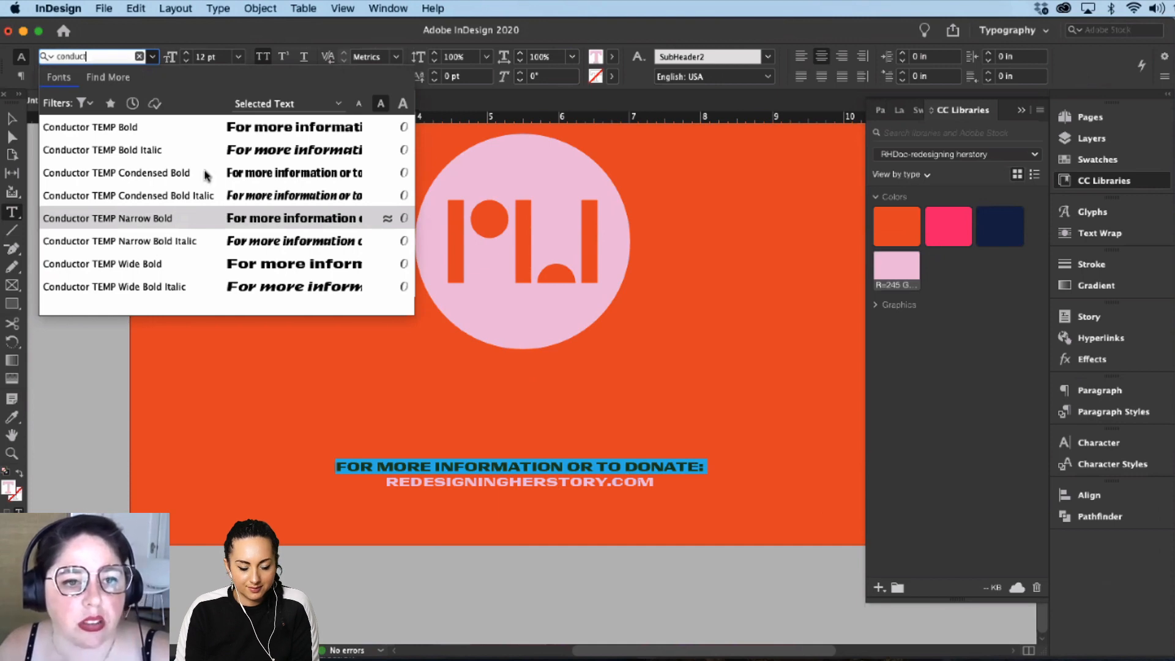
key(Down)
key(Return)
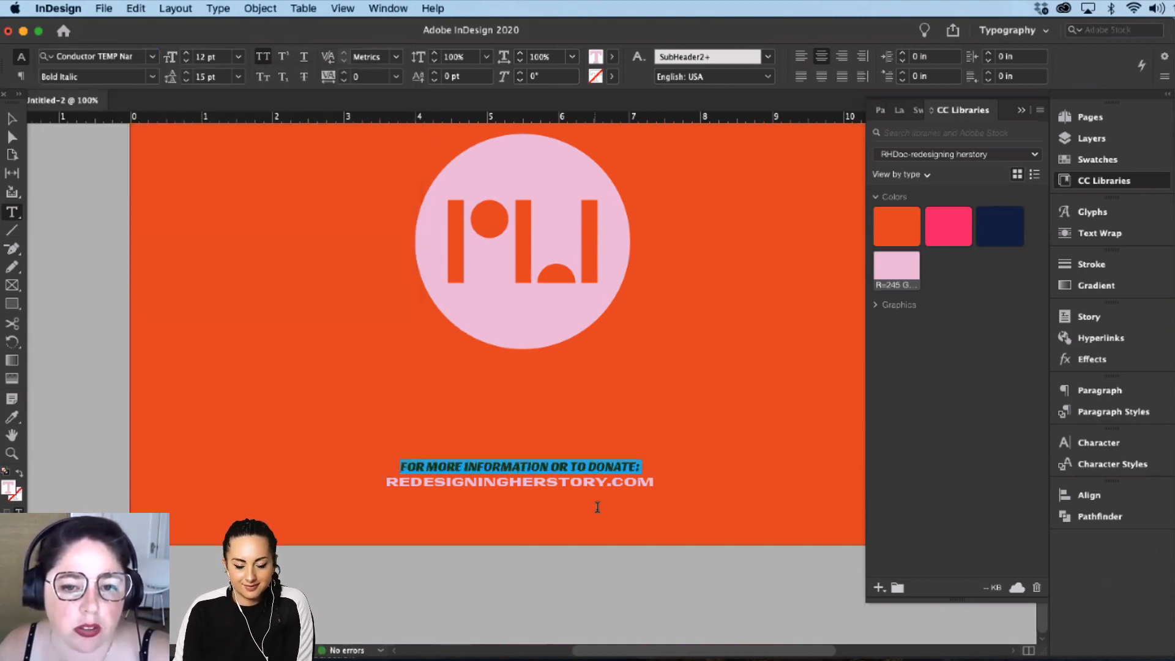
Step: Colour the line above the web address with the library's dark navy and finish editing the text
drag(640, 466, 395, 465)
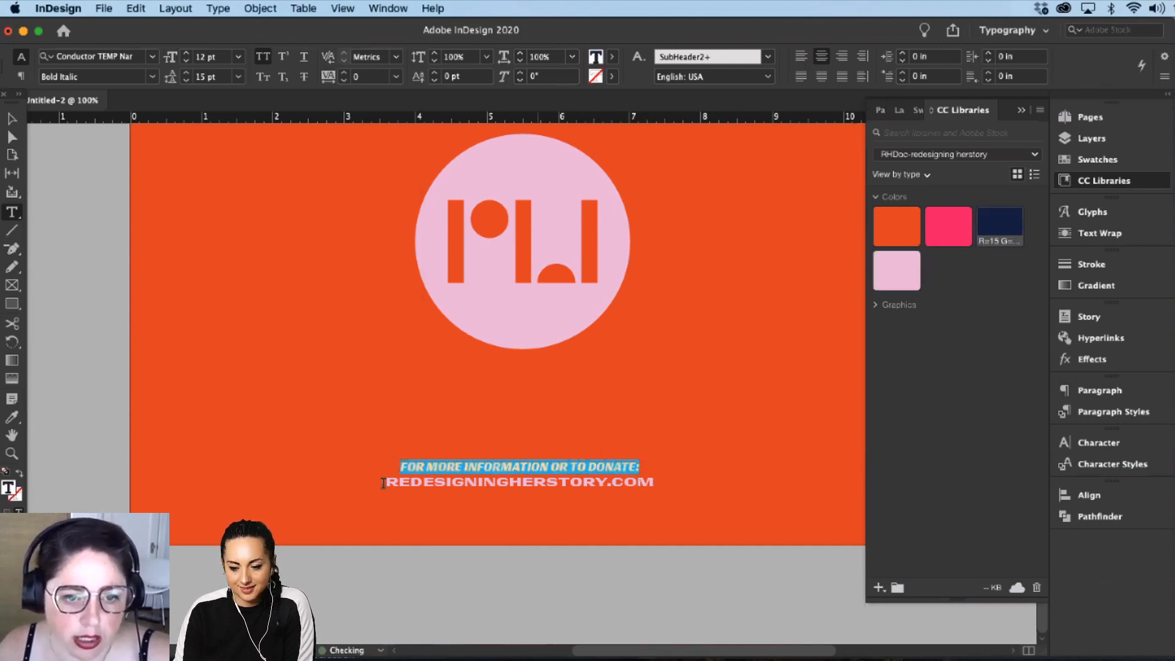
click(458, 481)
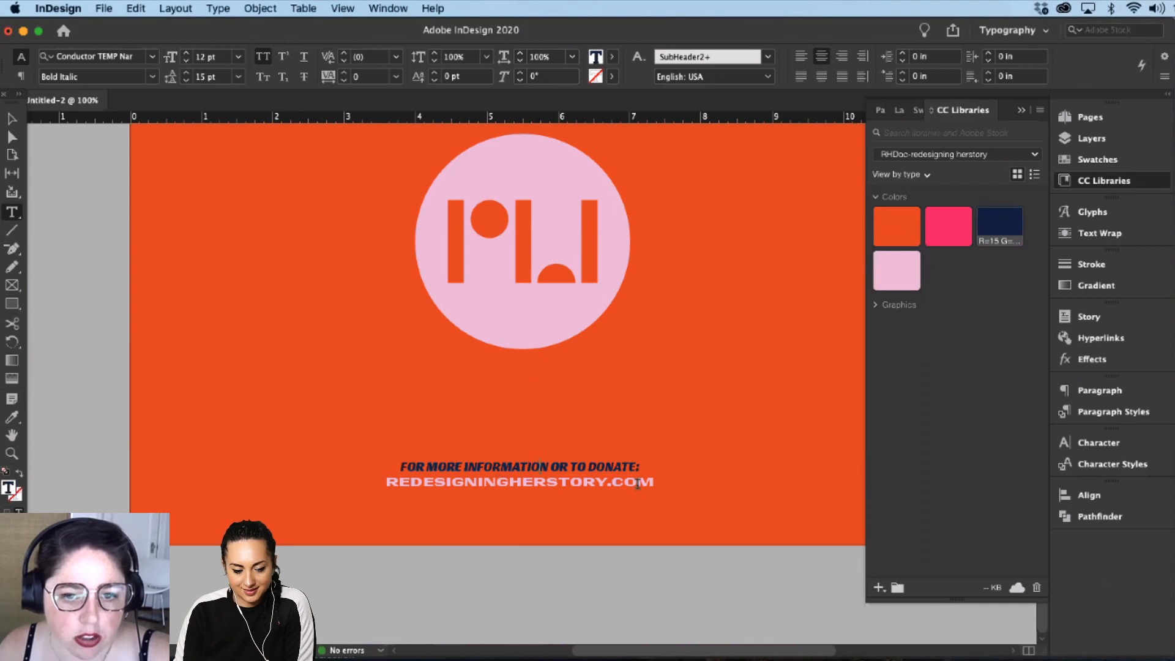
drag(654, 481, 385, 482)
key(Escape)
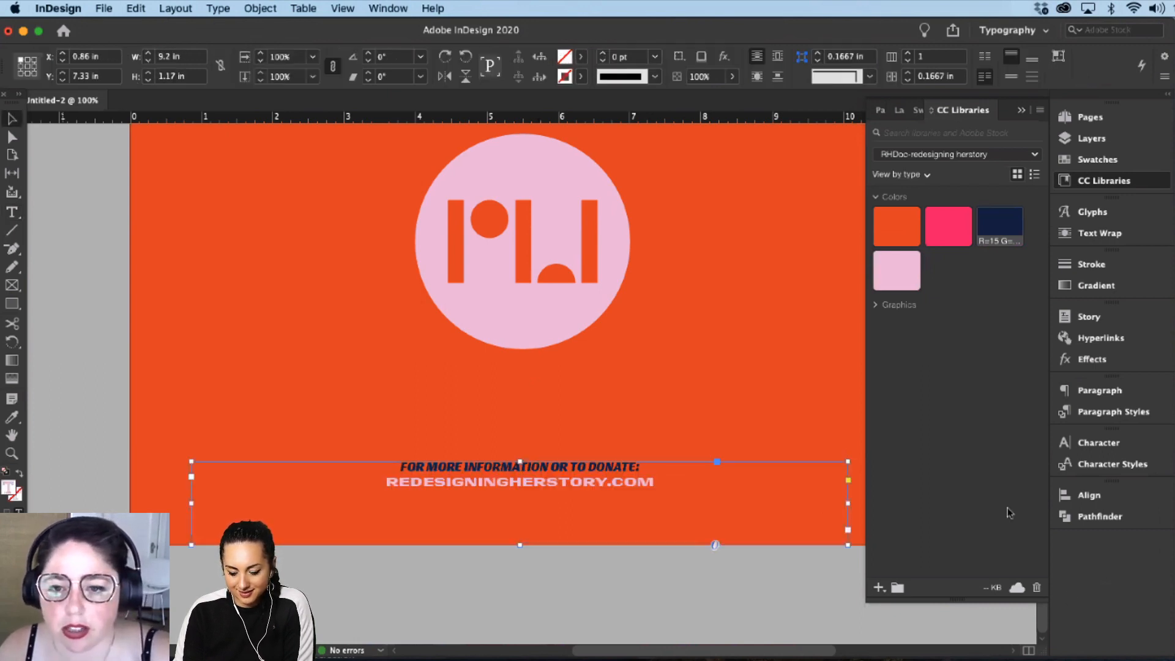
Step: Centre the text frame horizontally on page 6, shorten it to 0.38 in high and rest it on the lower margin
key(shift+F7)
click(910, 479)
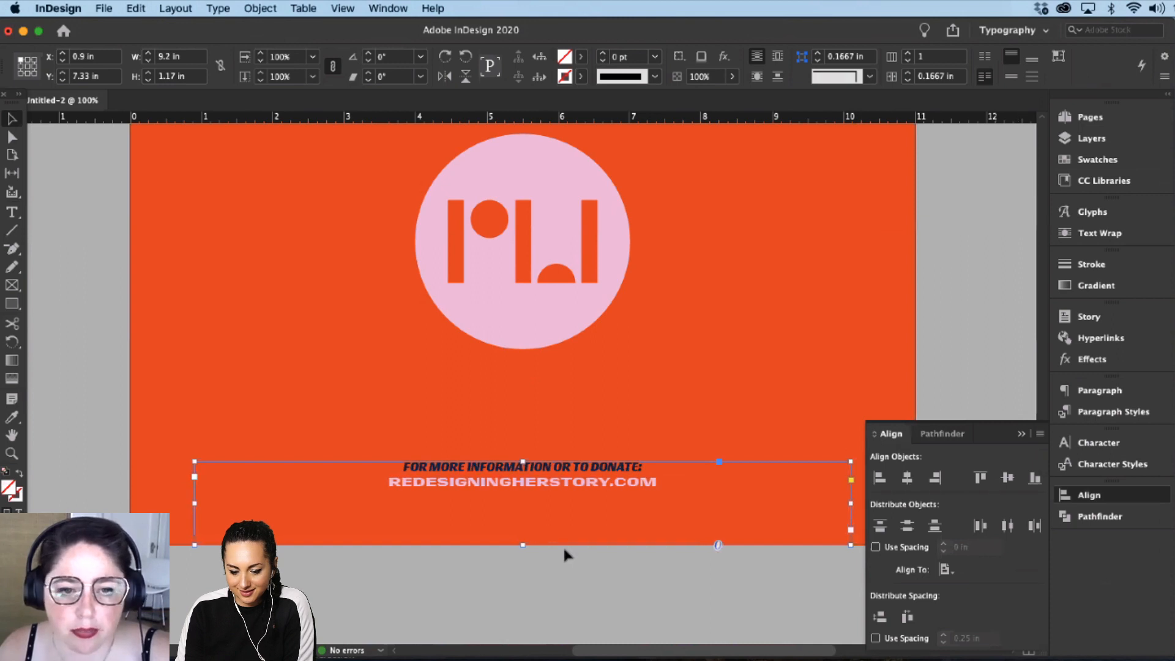
drag(523, 539, 554, 511)
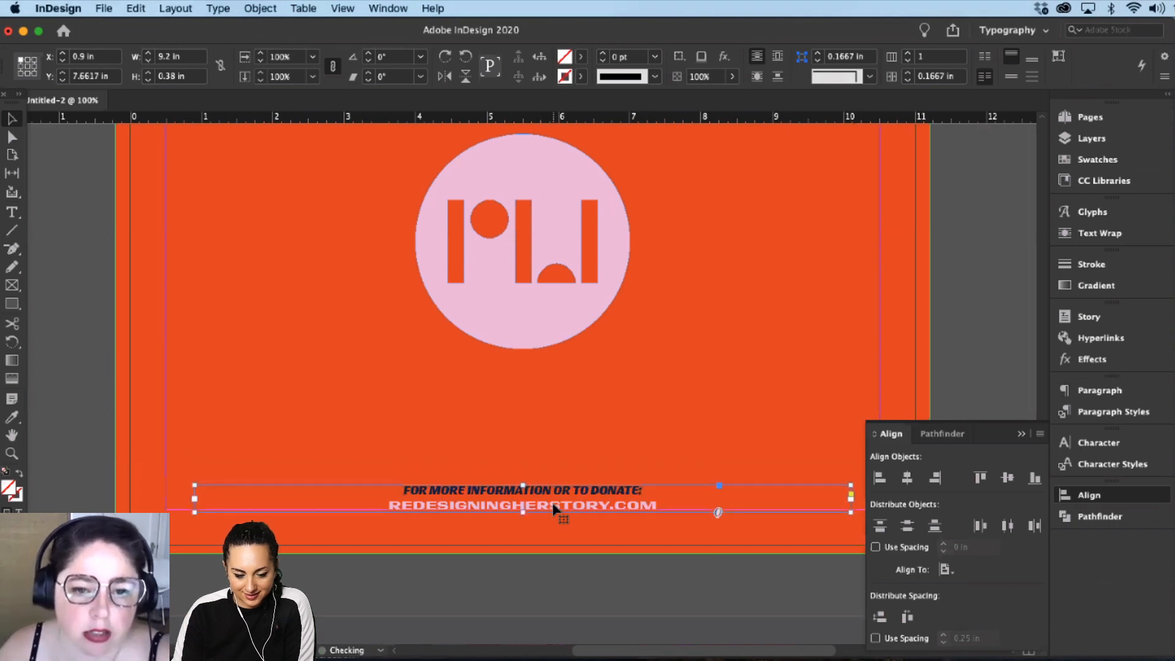
key(w)
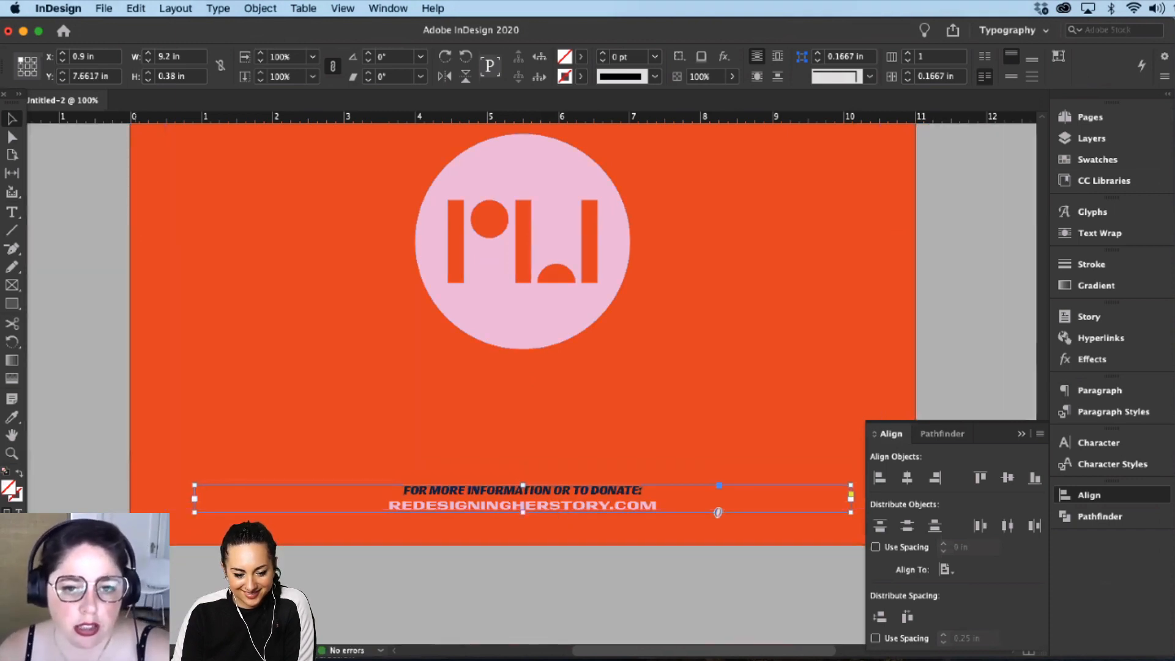
click(174, 570)
Step: Switch to Illustrator to check the social media carousel artwork and return to InDesign
key(super+Tab)
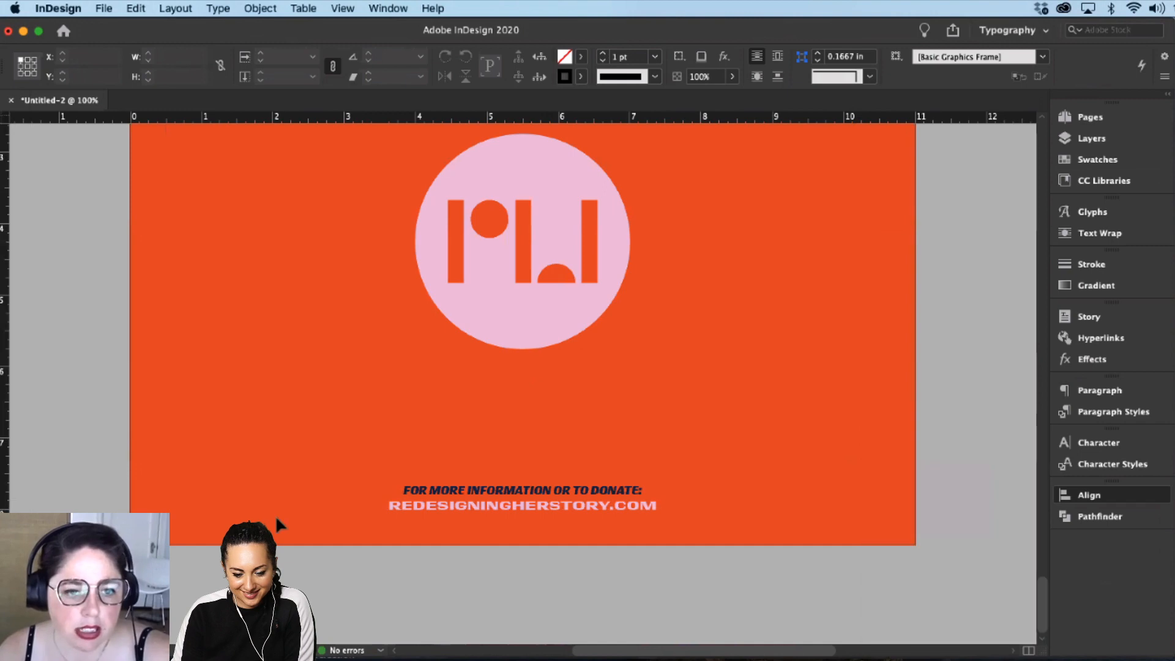
click(293, 518)
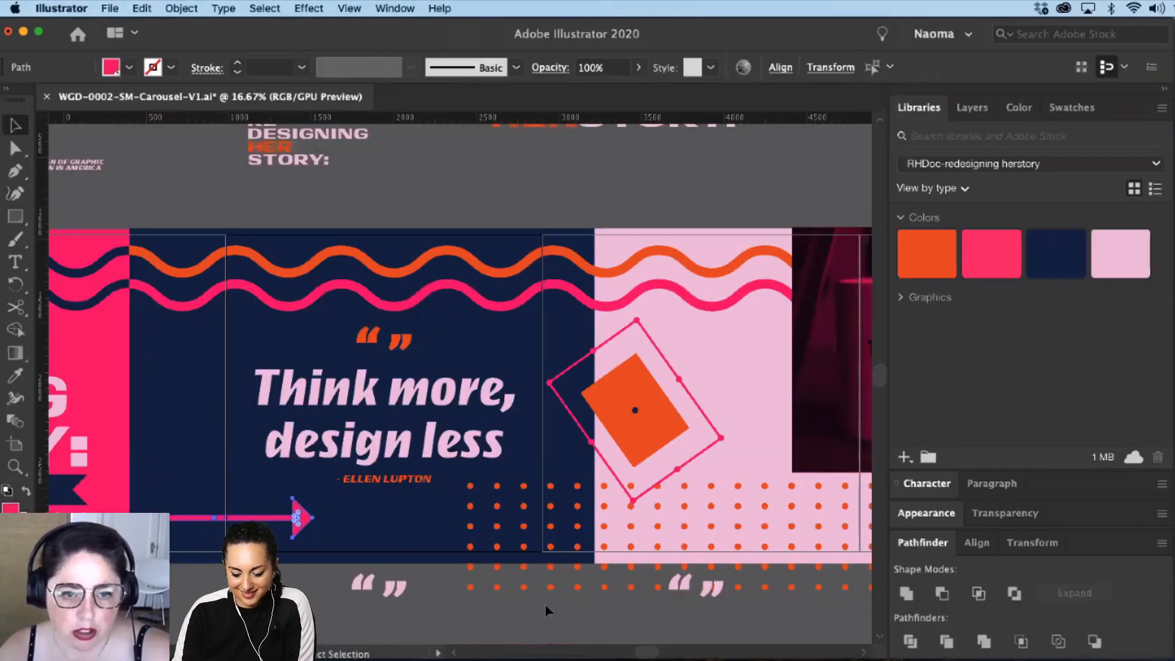
key(super+Tab)
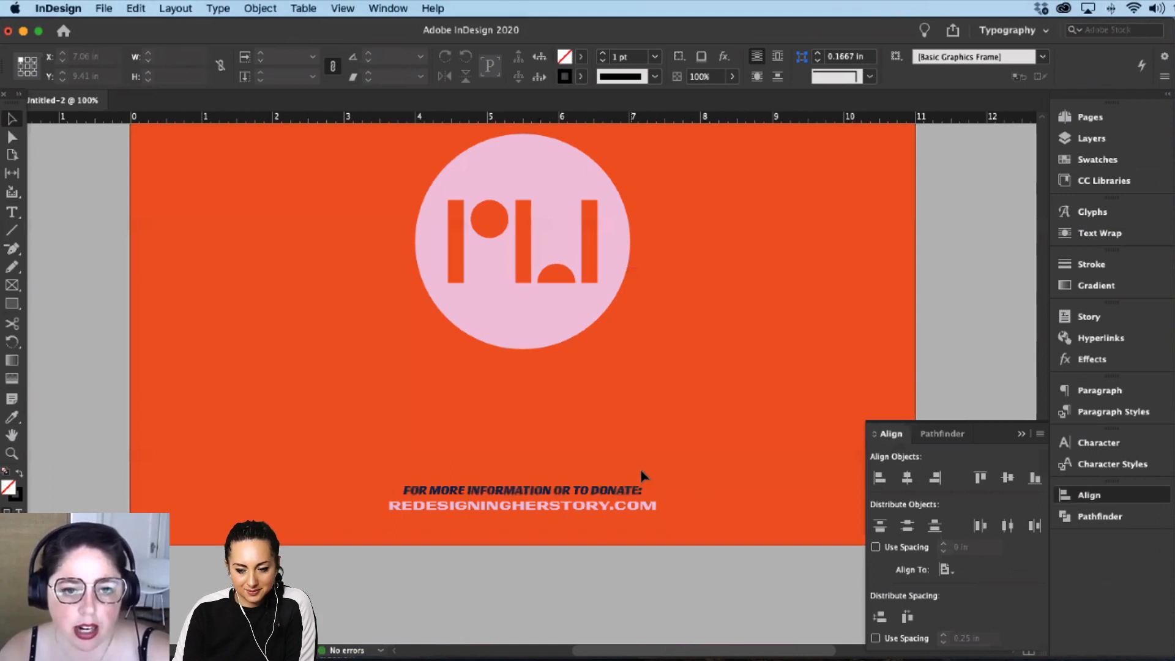
Step: Paste the arrow onto page 6, scaled to about 5.04 by 1.11 in, and fill it with the library's light pink
key(super+v)
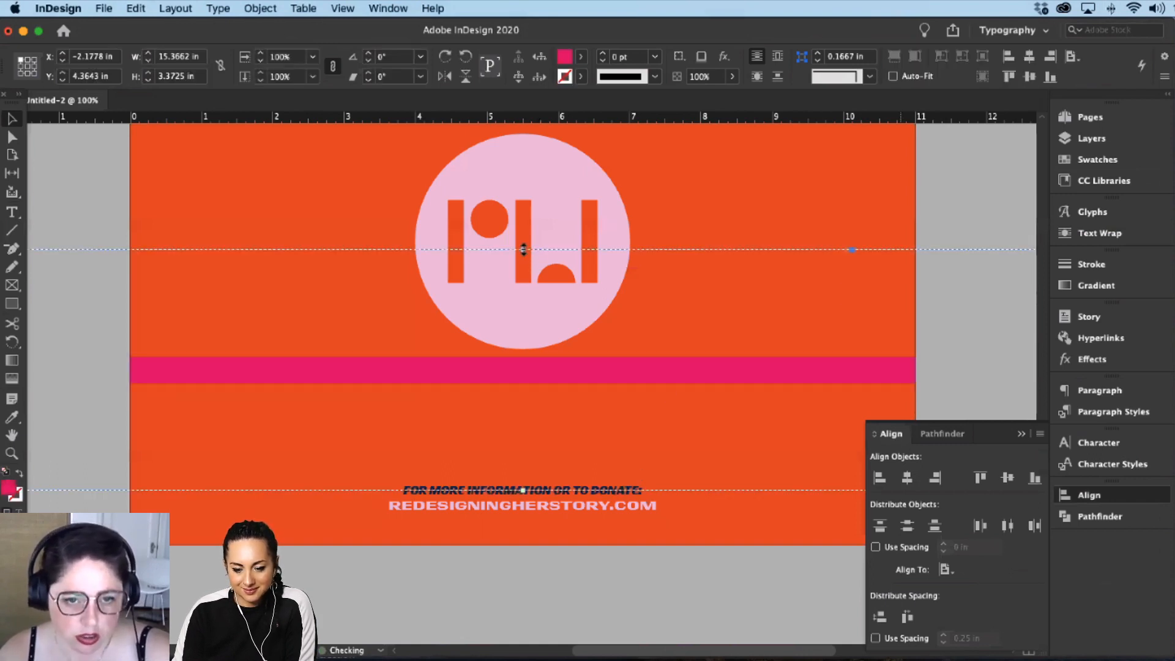
drag(524, 249, 515, 415)
click(1102, 181)
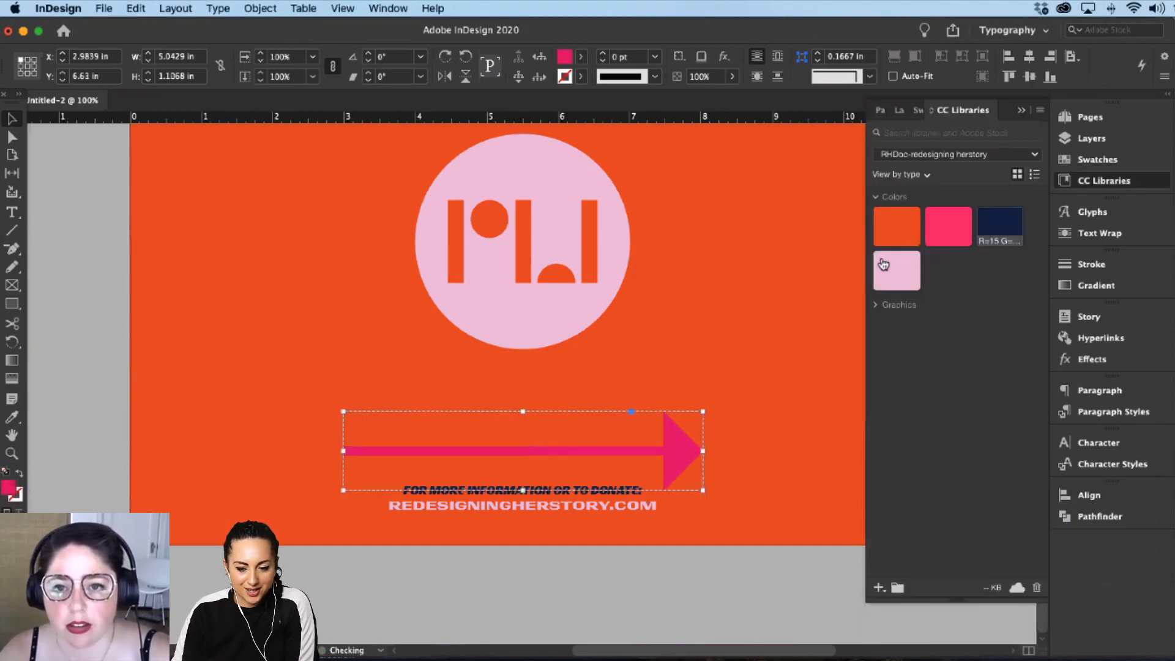
Step: Shrink the arrow to about 2.17 by 0.48 in and place it over the donation text near the page's lower edge
drag(507, 497, 194, 538)
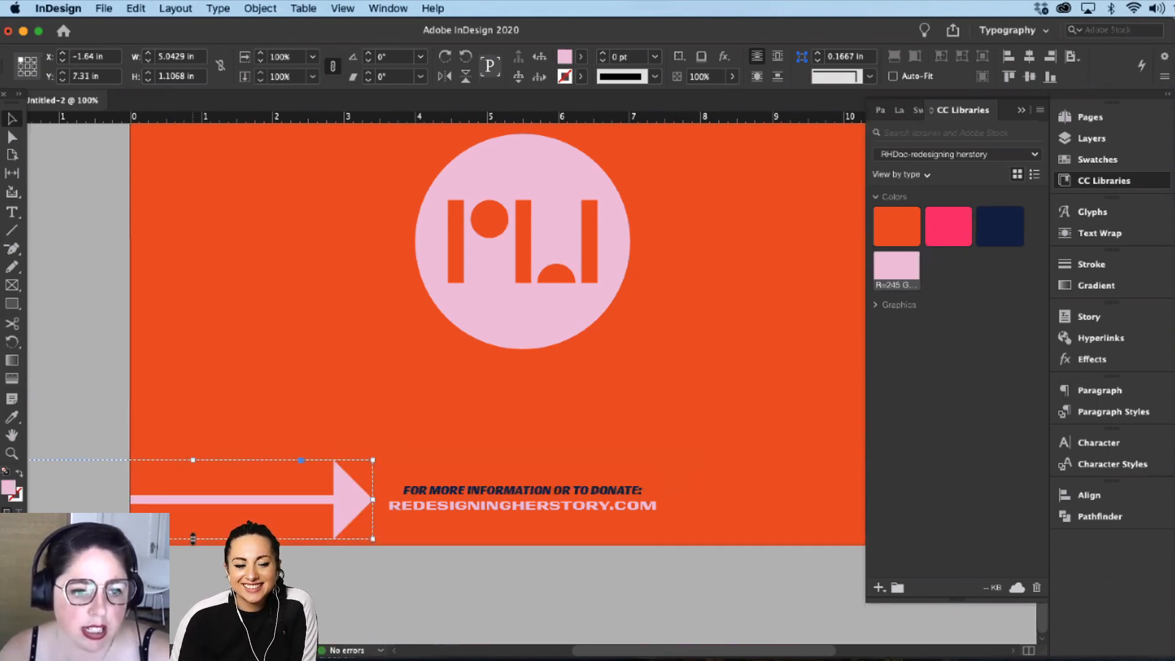
drag(194, 539, 199, 494)
drag(372, 477, 270, 478)
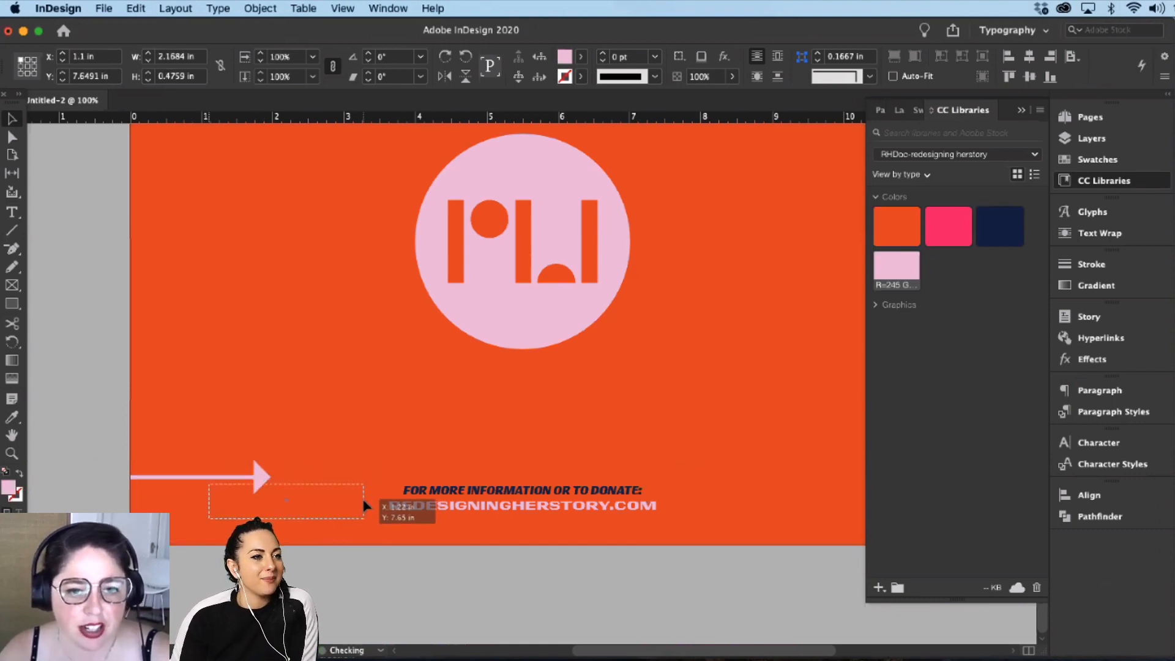
drag(362, 506, 725, 495)
Step: Right-align both lines of the donation text and finish editing the text
click(499, 507)
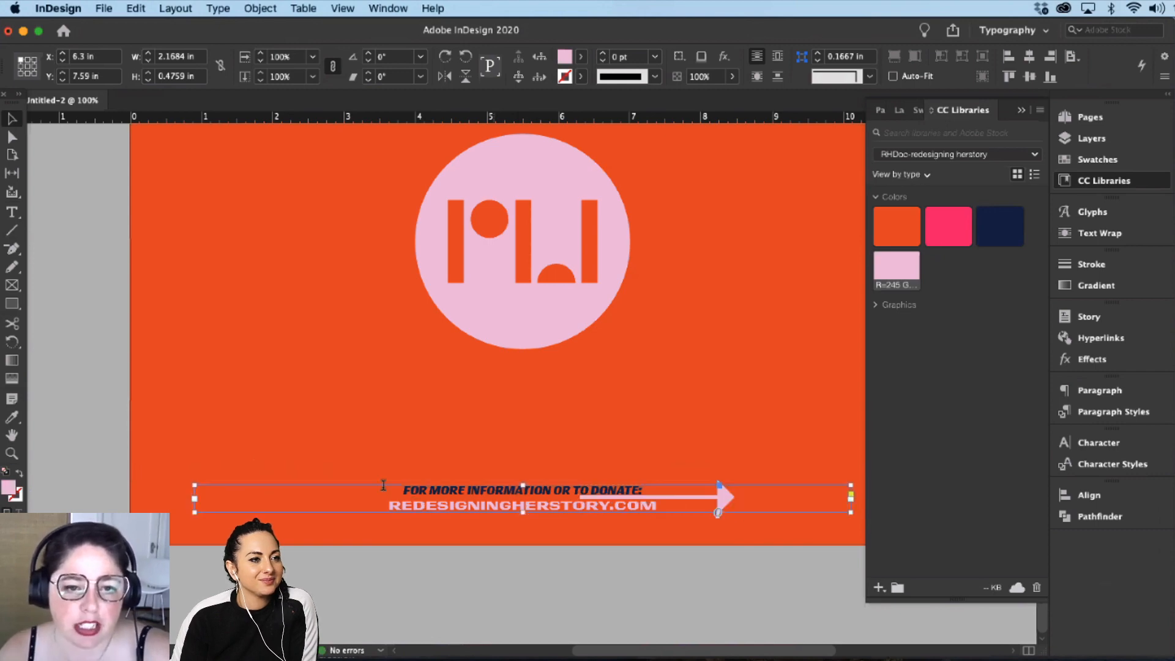
key(t)
key(super+a)
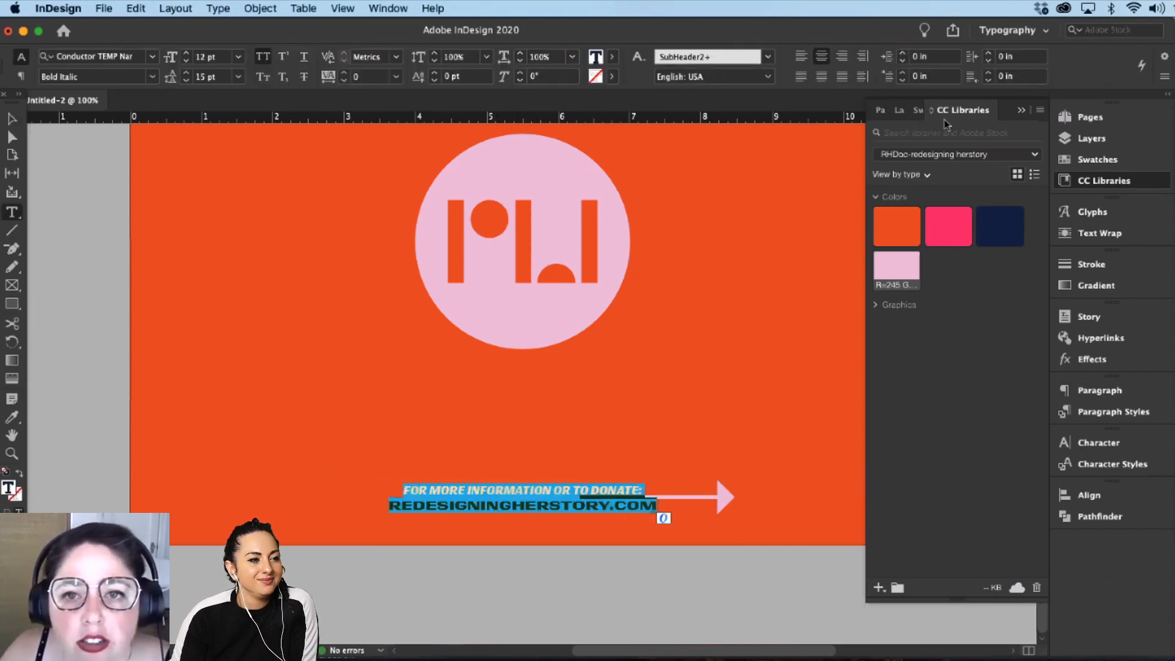
key(super+shift+r)
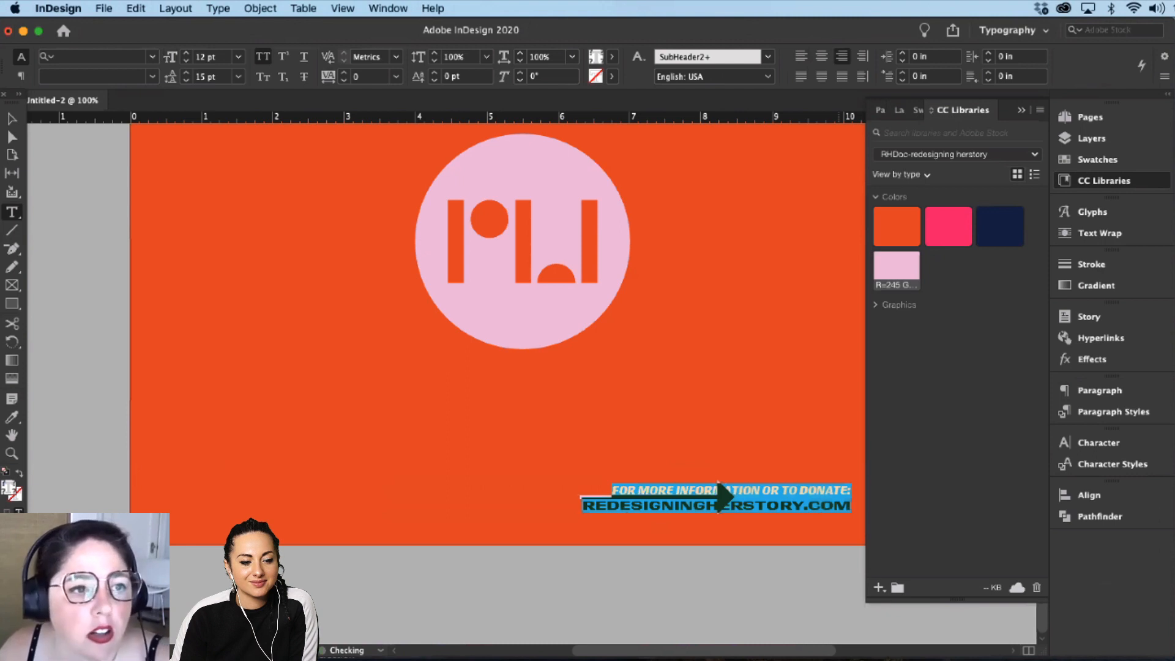
key(Escape)
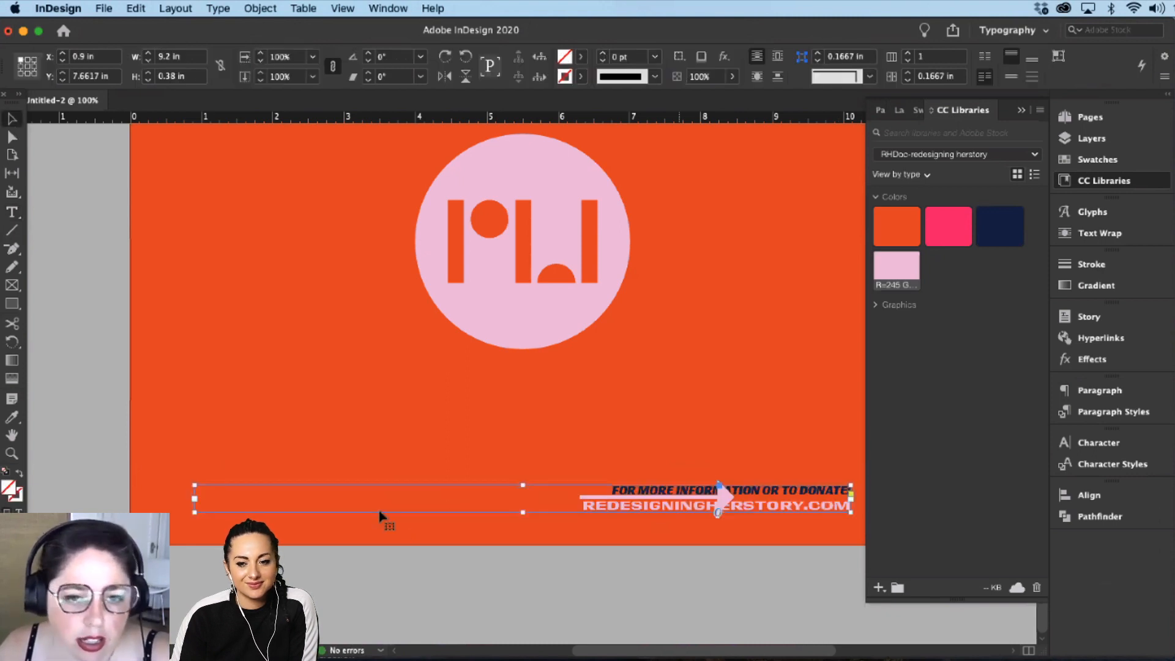
Step: Move the donation text frame to the page's right margin and place the arrow just before the text, at X 4.4 in
scroll(380, 517, right, 5)
click(449, 503)
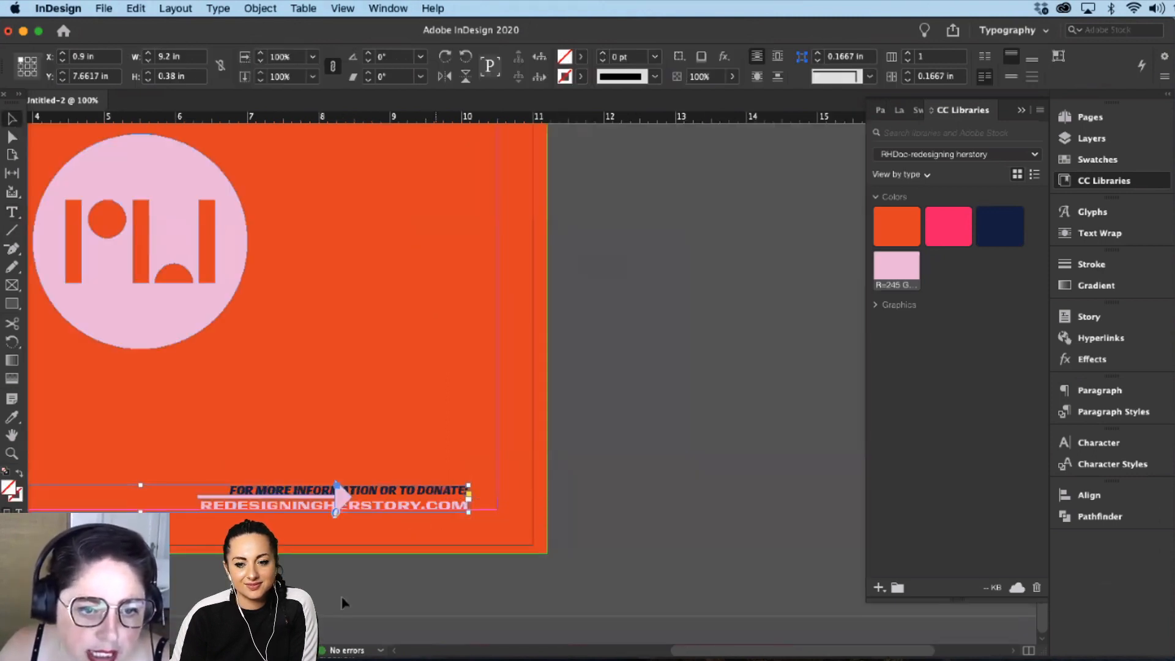
drag(448, 504, 393, 499)
click(473, 514)
scroll(473, 513, left, 3)
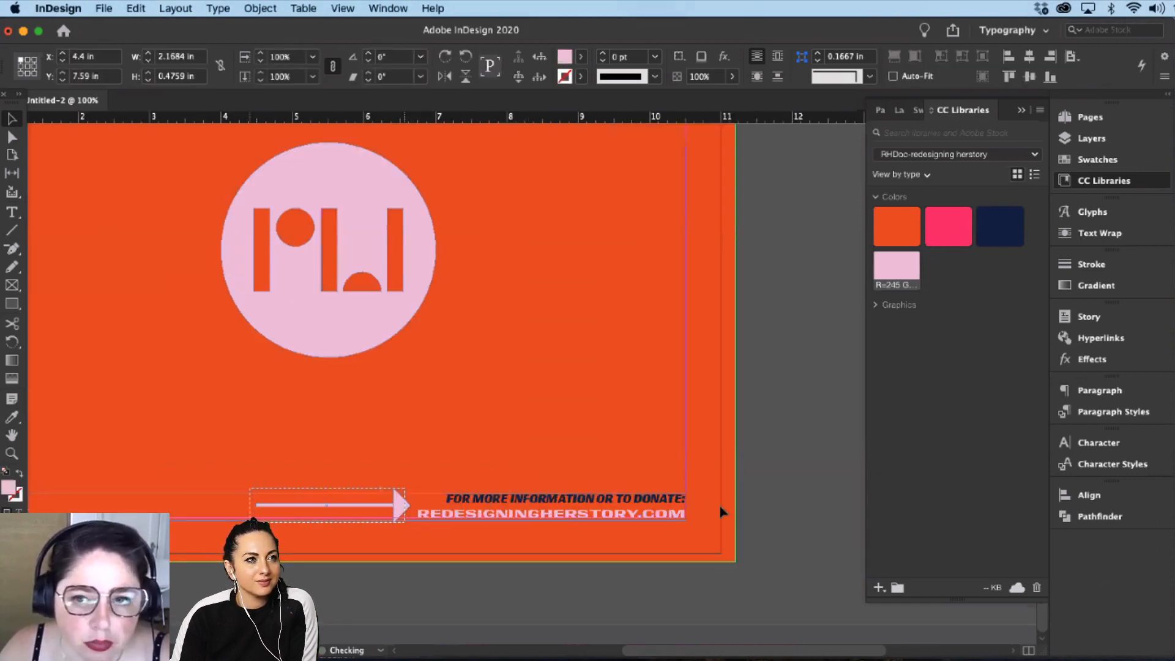
Step: Fill the arrow with the library's dark navy and preview the page without guides
click(1000, 227)
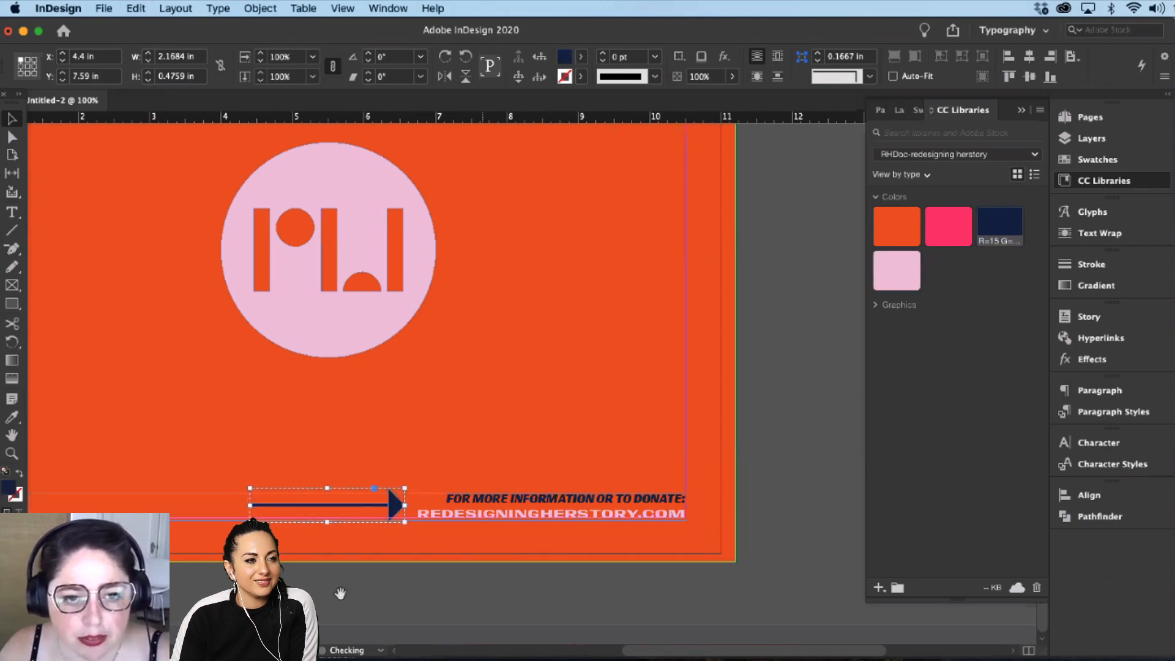
drag(340, 593, 480, 593)
click(480, 593)
key(w)
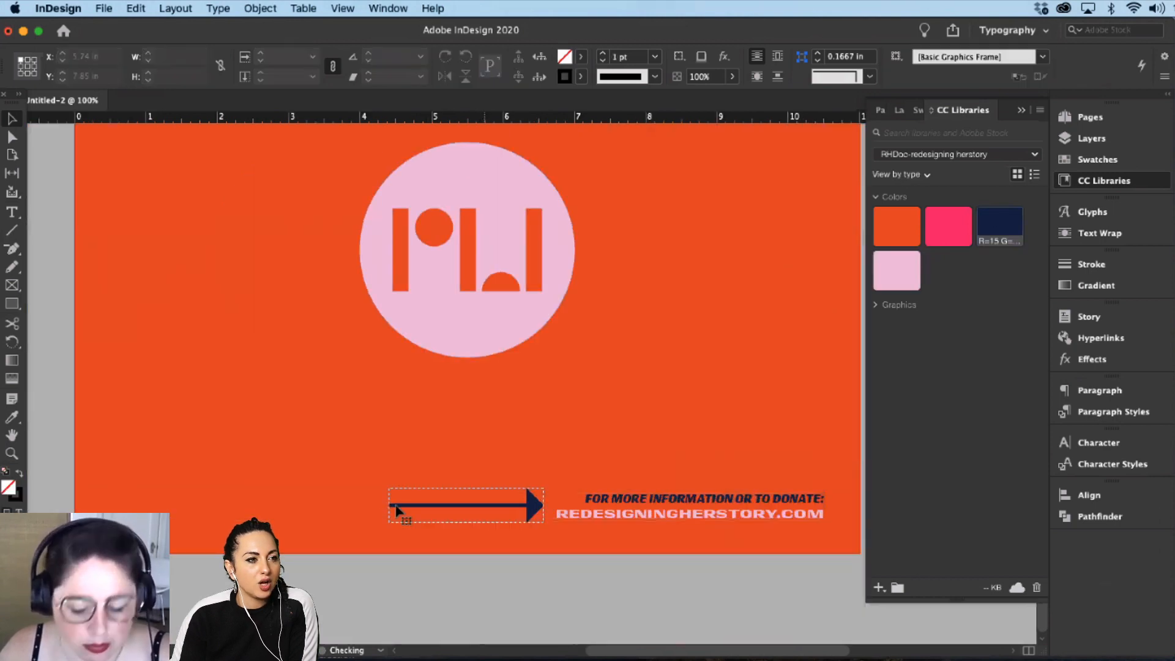
Step: Stretch only the arrow's shaft leftward until it runs off the left edge of page 6
click(397, 506)
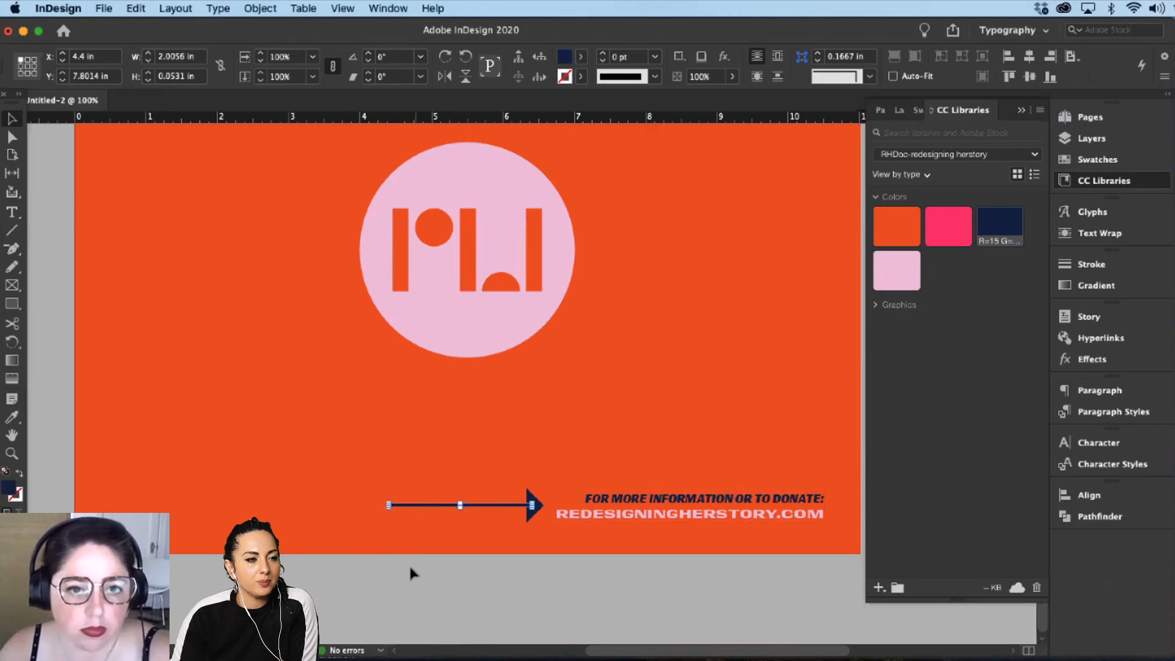
key(super+equal)
mouse_move(379, 383)
mouse_down()
mouse_move(24, 392)
mouse_move(131, 398)
mouse_move(130, 440)
mouse_up()
key(super+minus)
key(super+minus)
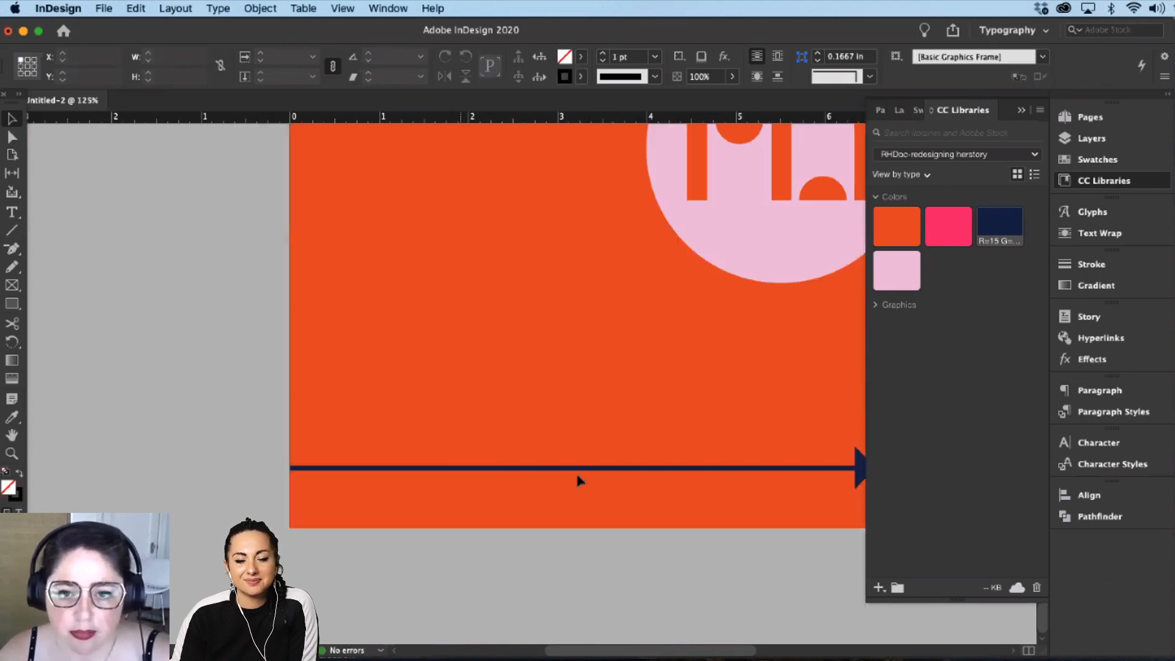
key(super+minus)
scroll(210, 525, right, 10)
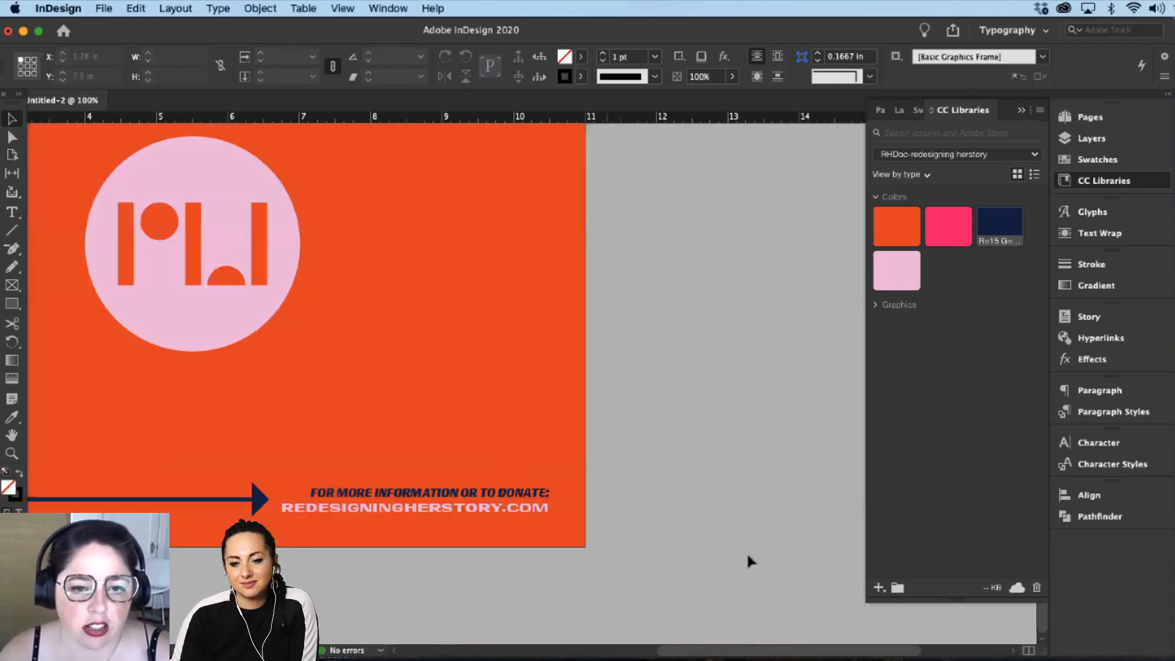
scroll(750, 560, left, 5)
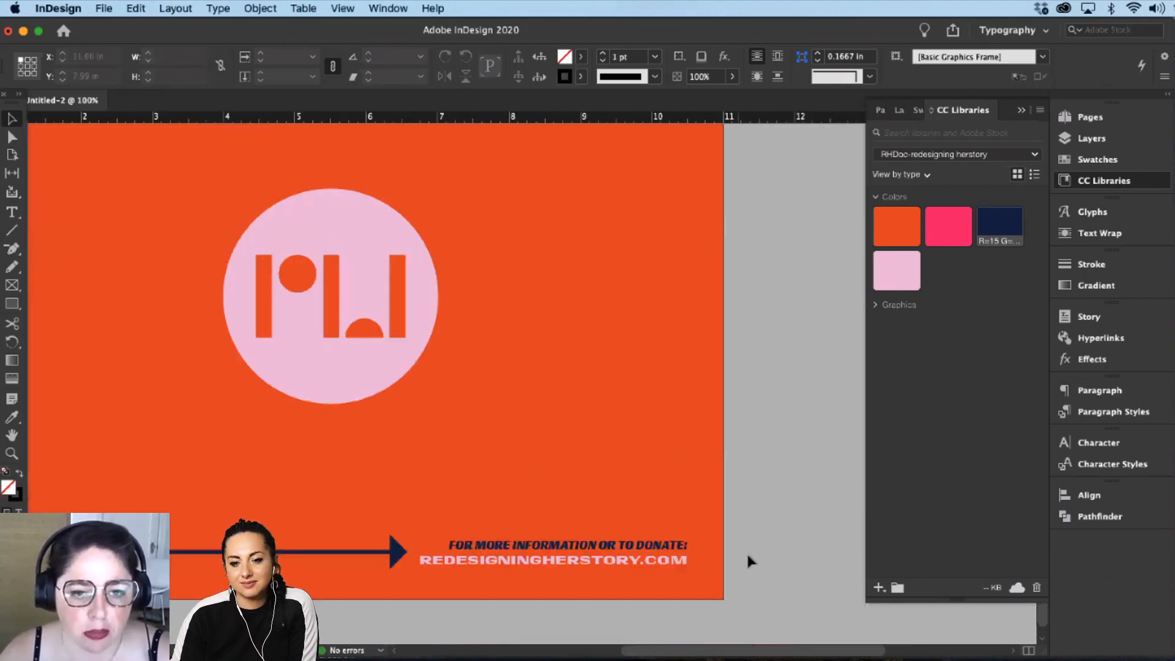
Step: Draw a black-filled guide rectangle about 1.47 in wide over the donation text, spanning the height of both lines
click(483, 556)
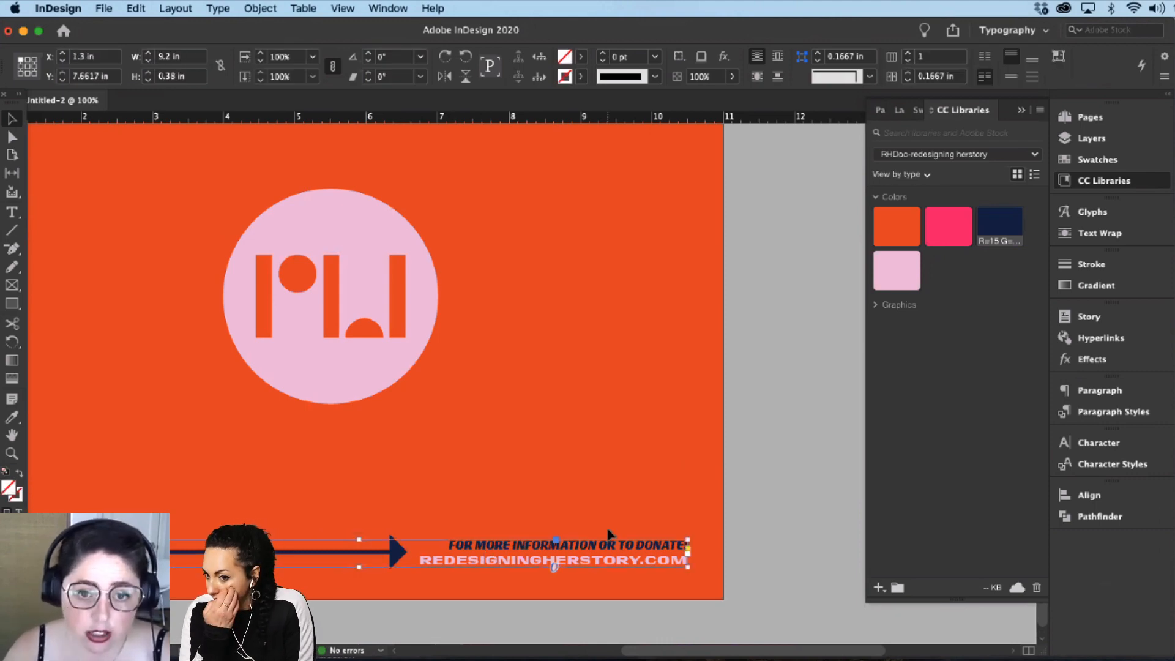
key(super+minus)
key(super+2)
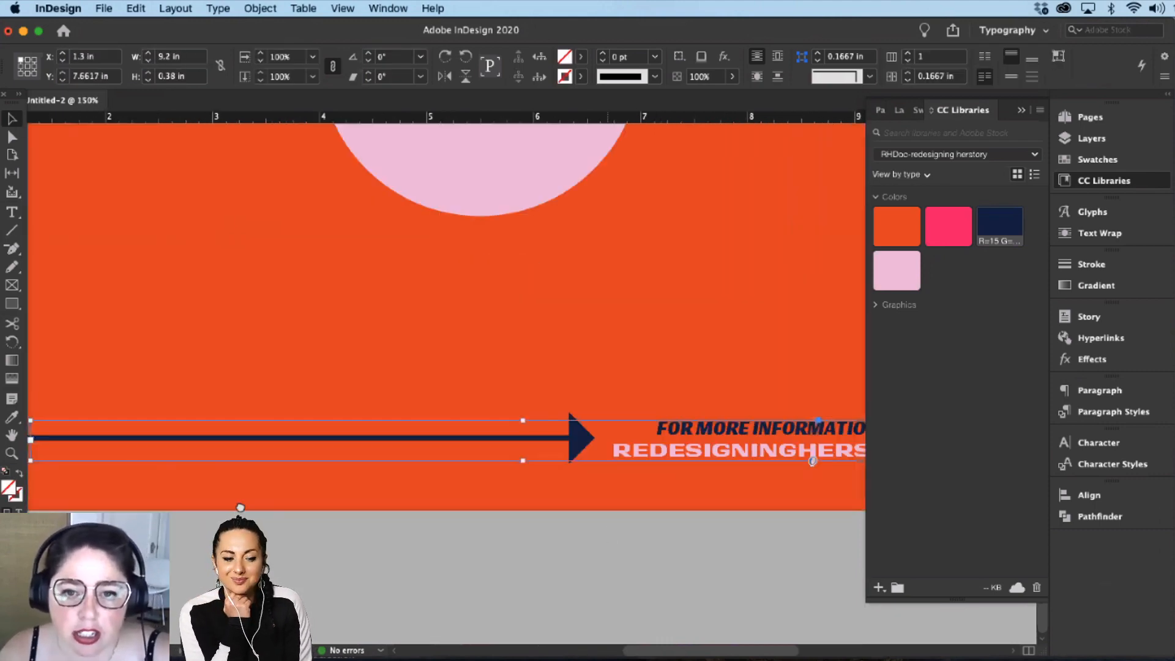
scroll(428, 551, right, 4)
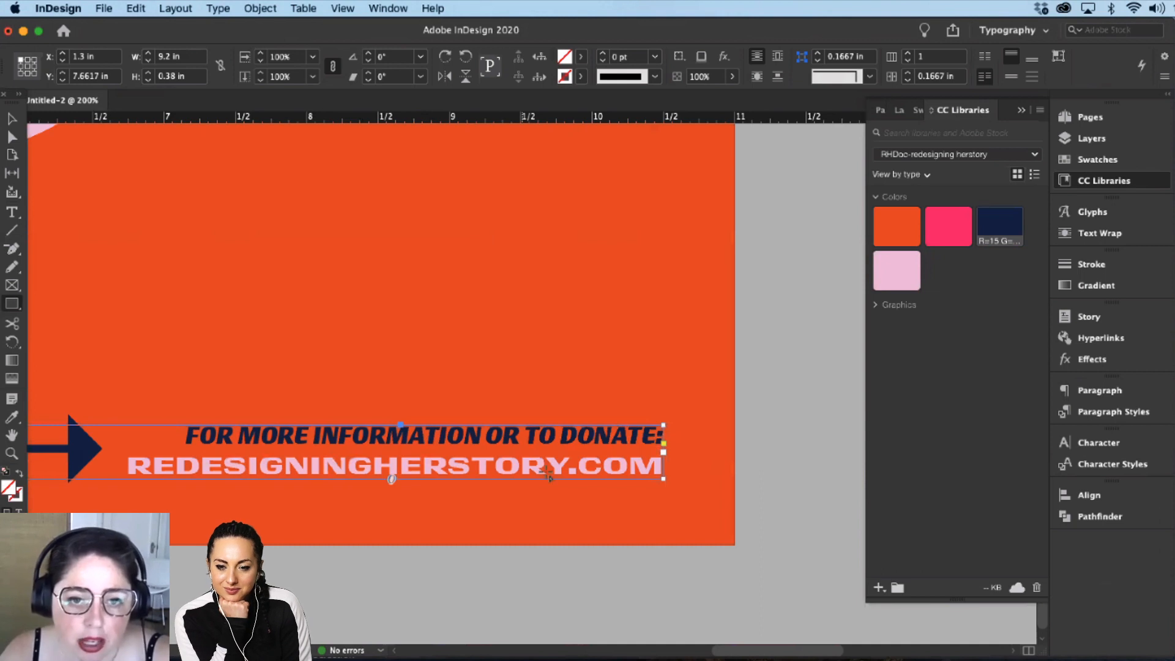
mouse_move(548, 475)
mouse_down()
mouse_move(373, 423)
mouse_move(330, 429)
mouse_up()
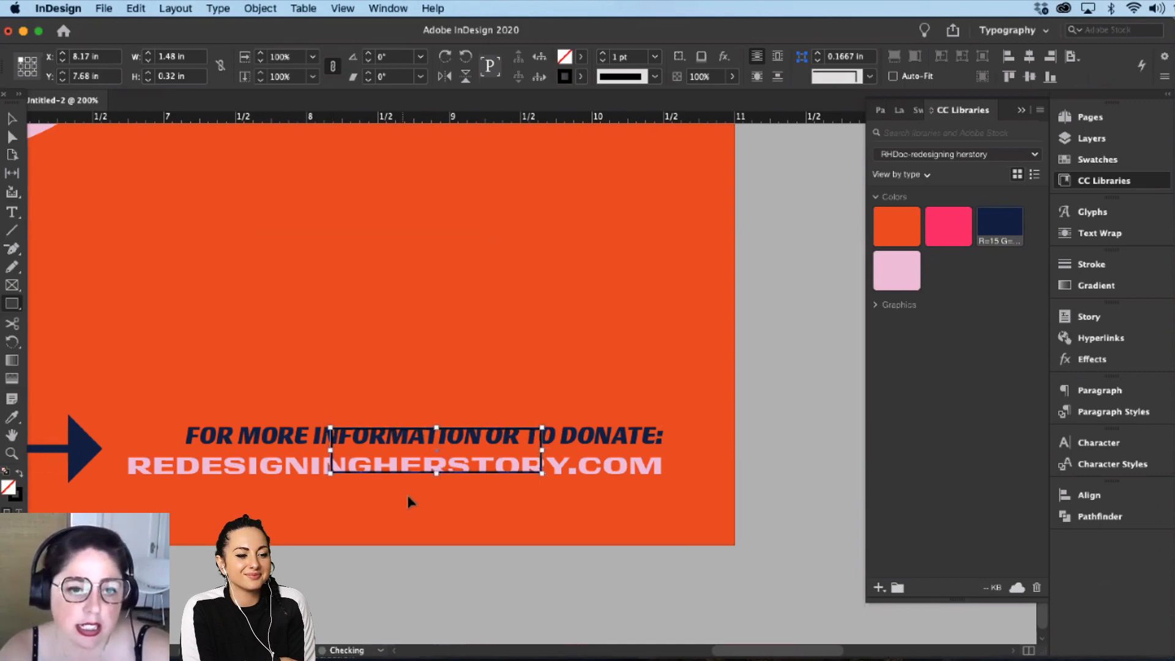
key(shift+x)
key(v)
drag(437, 428, 426, 426)
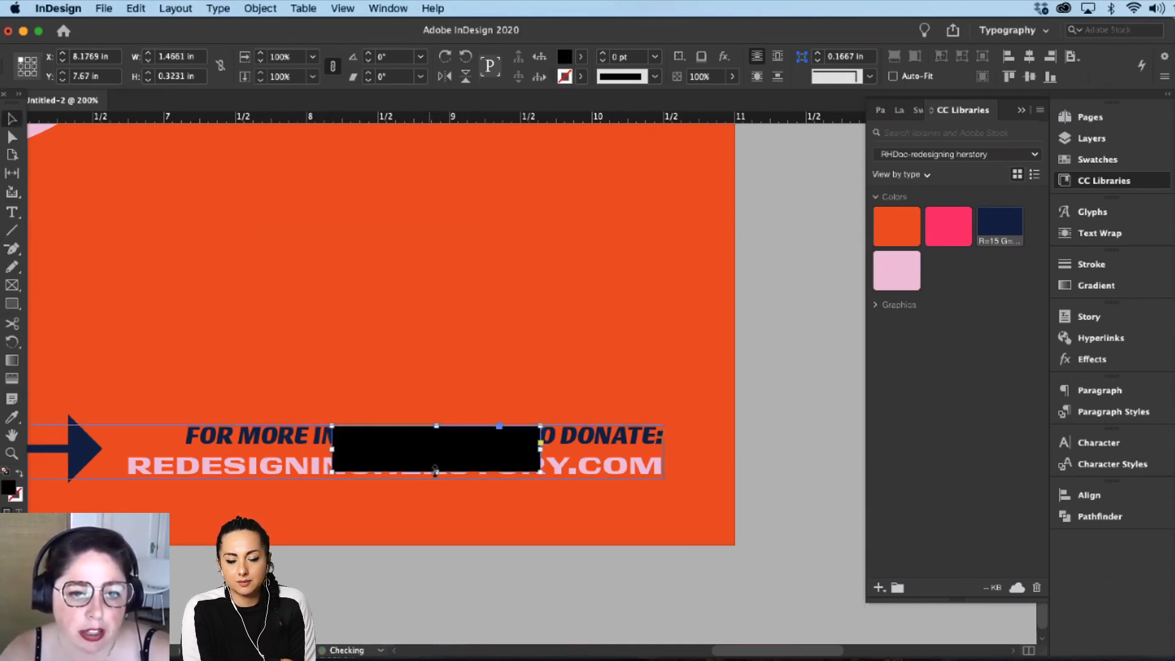
drag(436, 471, 436, 474)
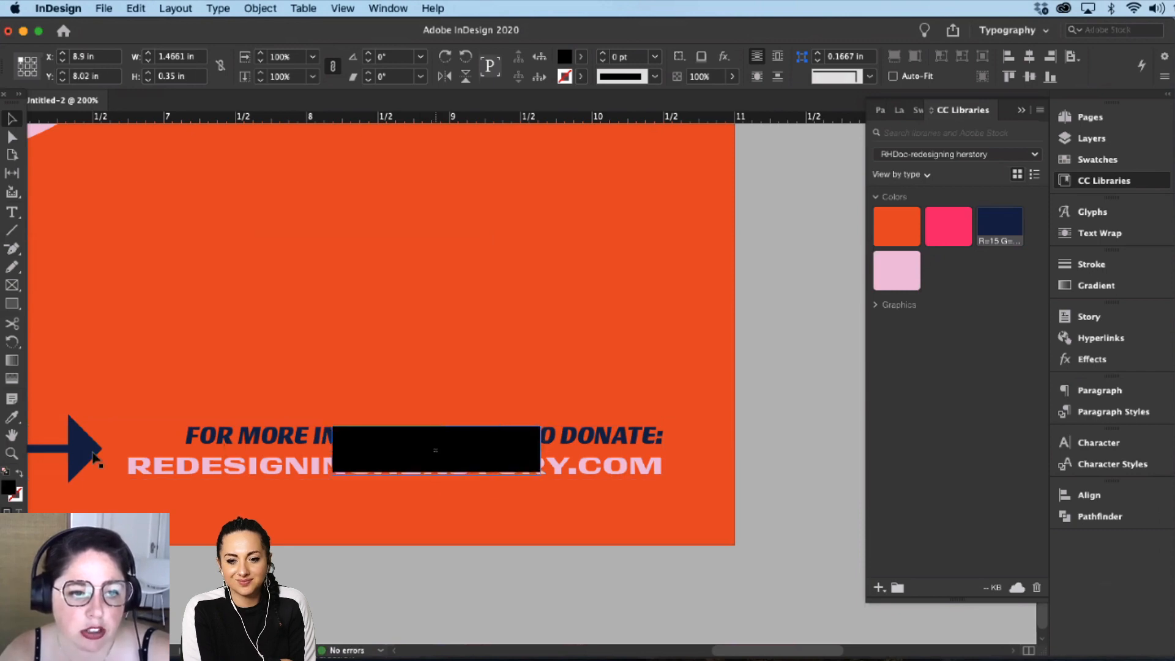
Step: Align the arrow's vertical centre to the guide rectangle as key object and delete the rectangle
click(292, 471)
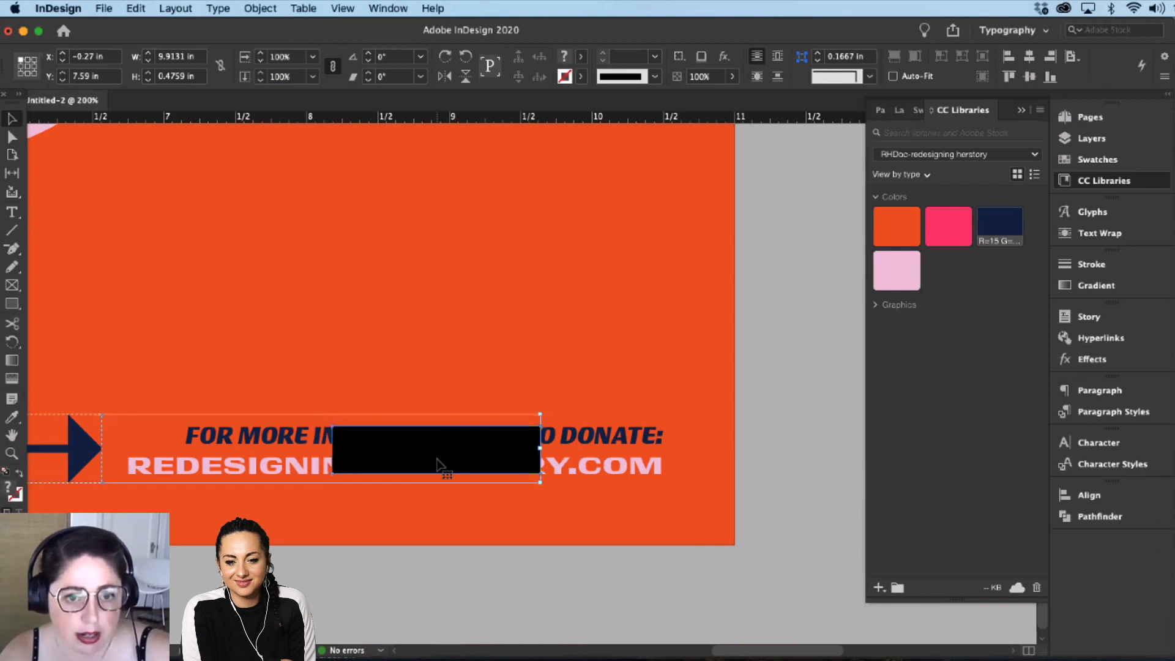
click(1109, 502)
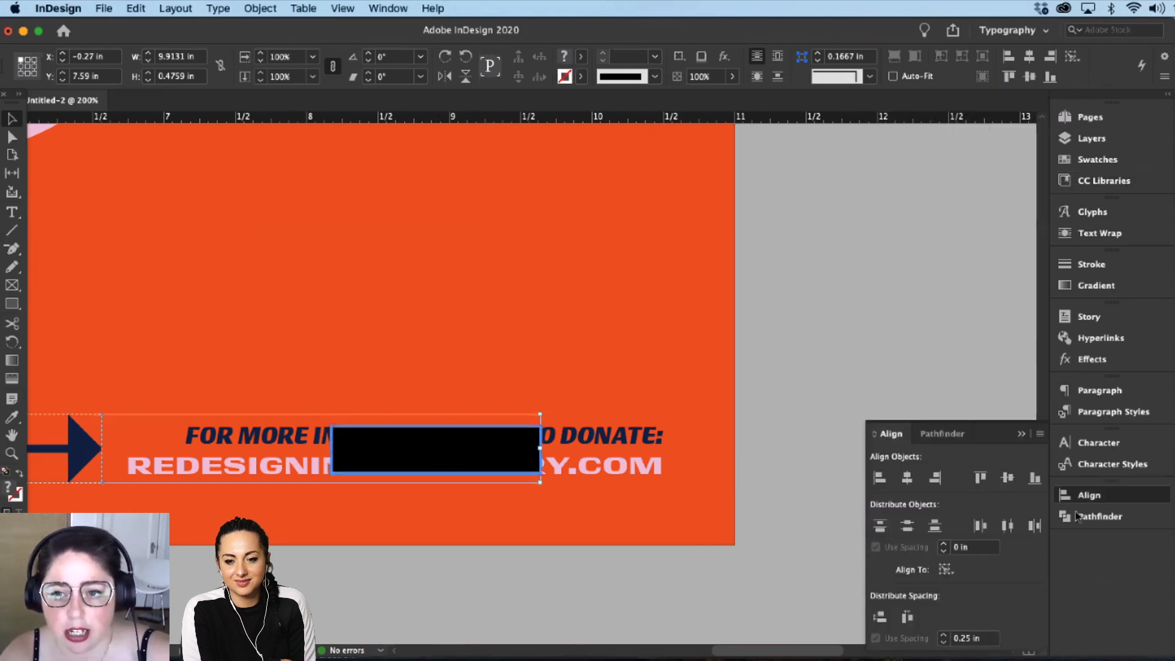
click(1008, 478)
click(424, 447)
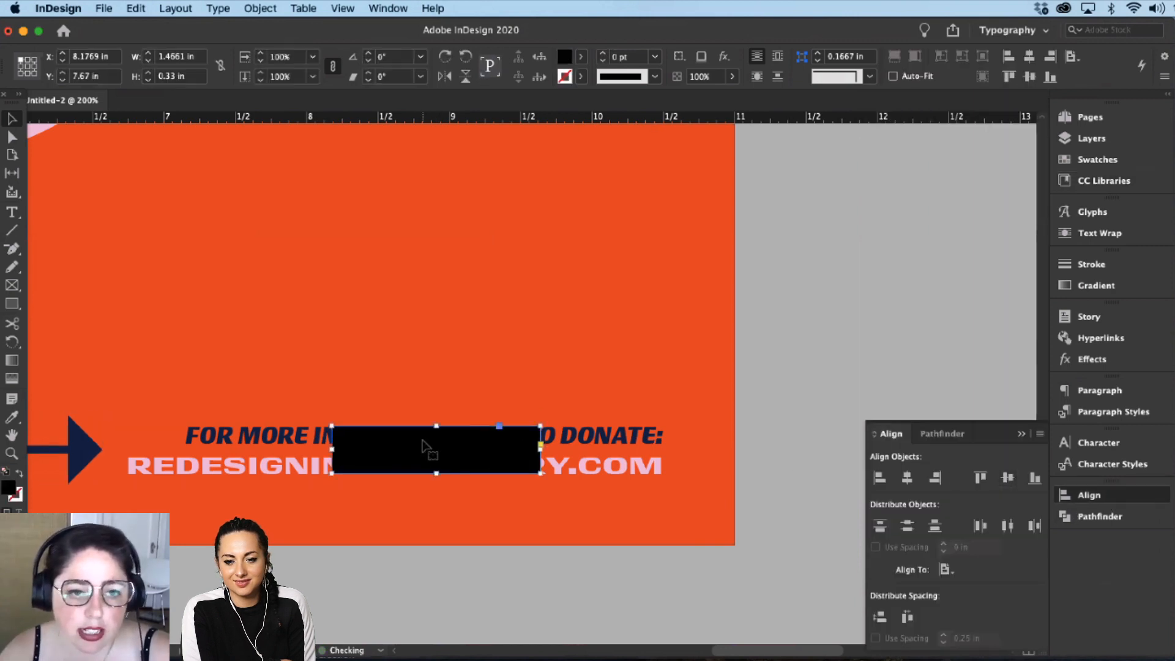
key(Delete)
key(super+minus)
key(super+minus)
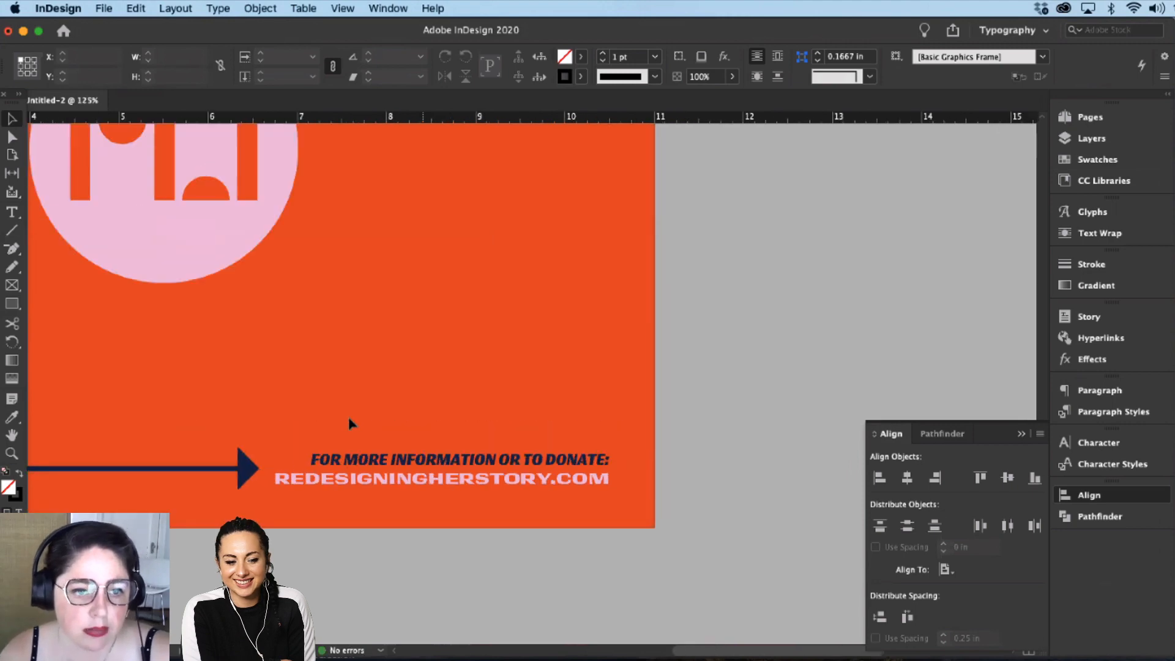
Step: Colour both lines of the donation text with the library's light pink and deselect the text
click(318, 473)
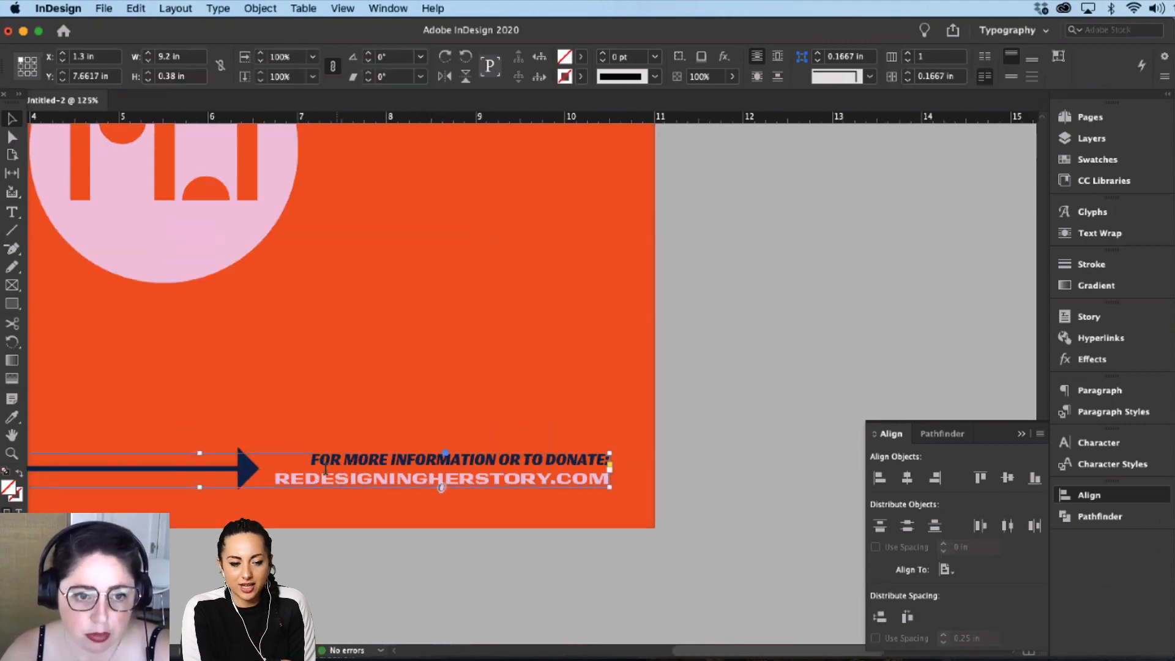
double_click(311, 459)
drag(310, 459, 614, 490)
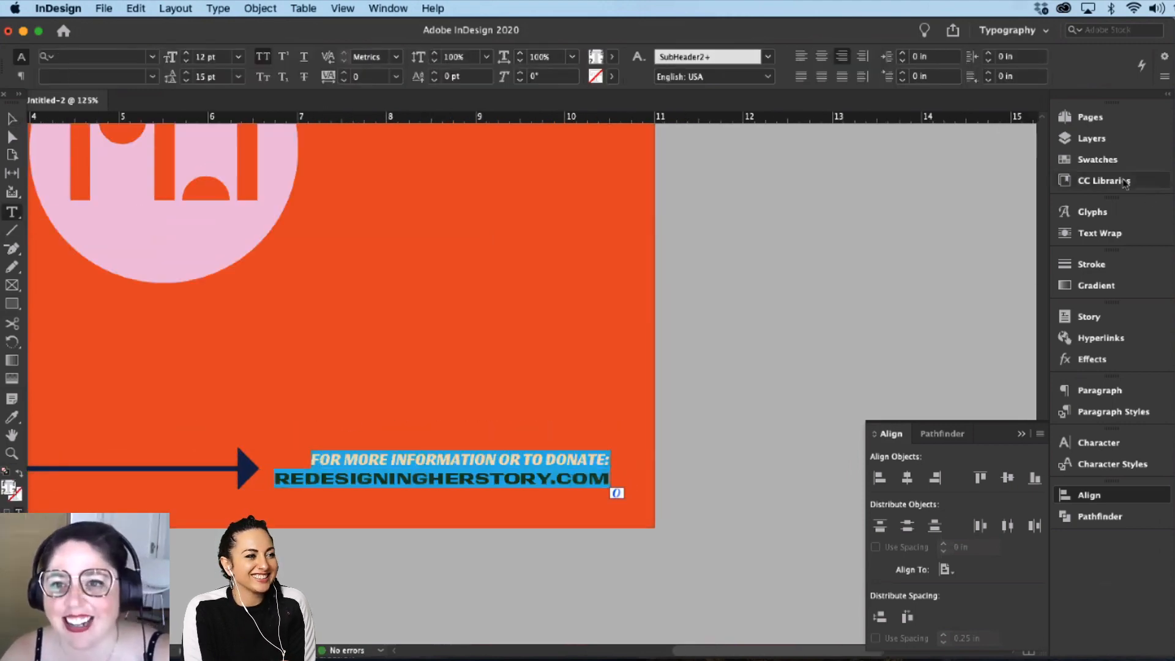
click(1104, 181)
click(897, 269)
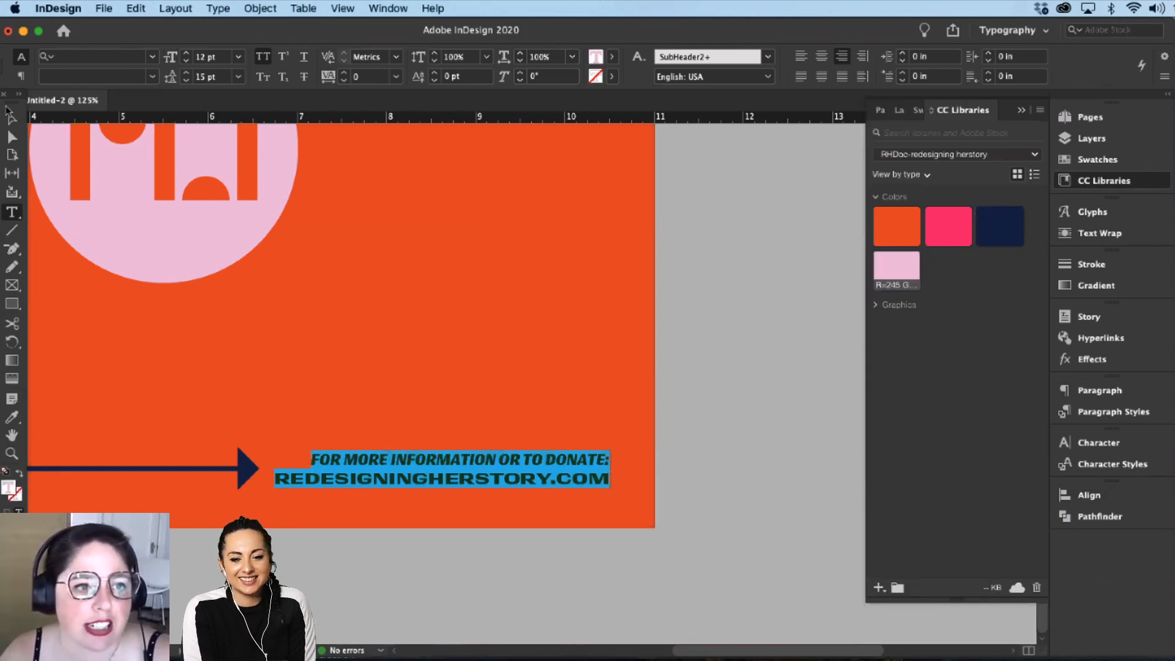
key(Escape)
click(334, 588)
Step: Examine the whole closing page, checking how the logo, arrow and donation text balance
scroll(664, 587, left, 5)
scroll(663, 588, up, 2)
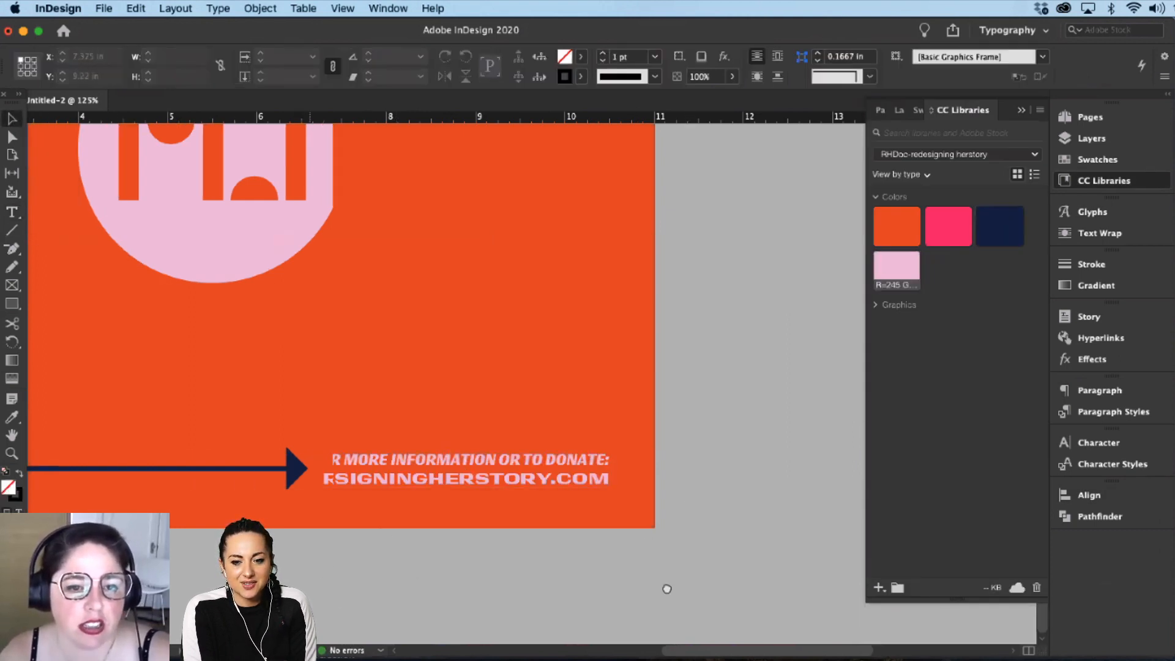
key(super+minus)
key(super+minus)
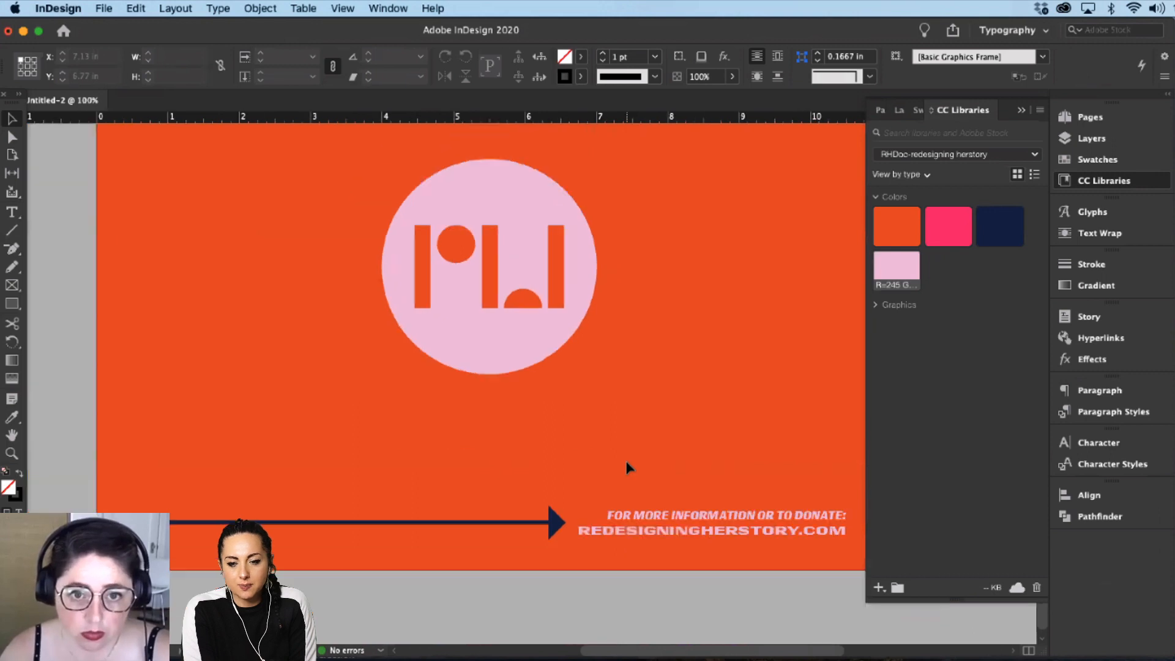
scroll(494, 448, right, 2)
scroll(495, 449, up, 2)
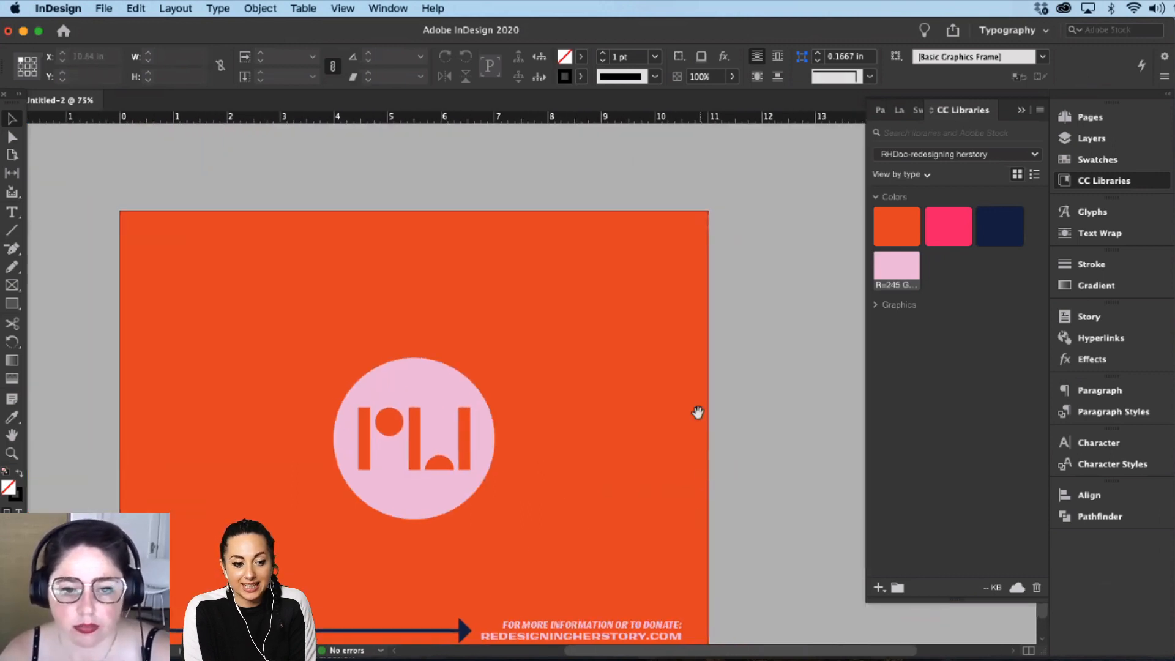
scroll(695, 392, down, 2)
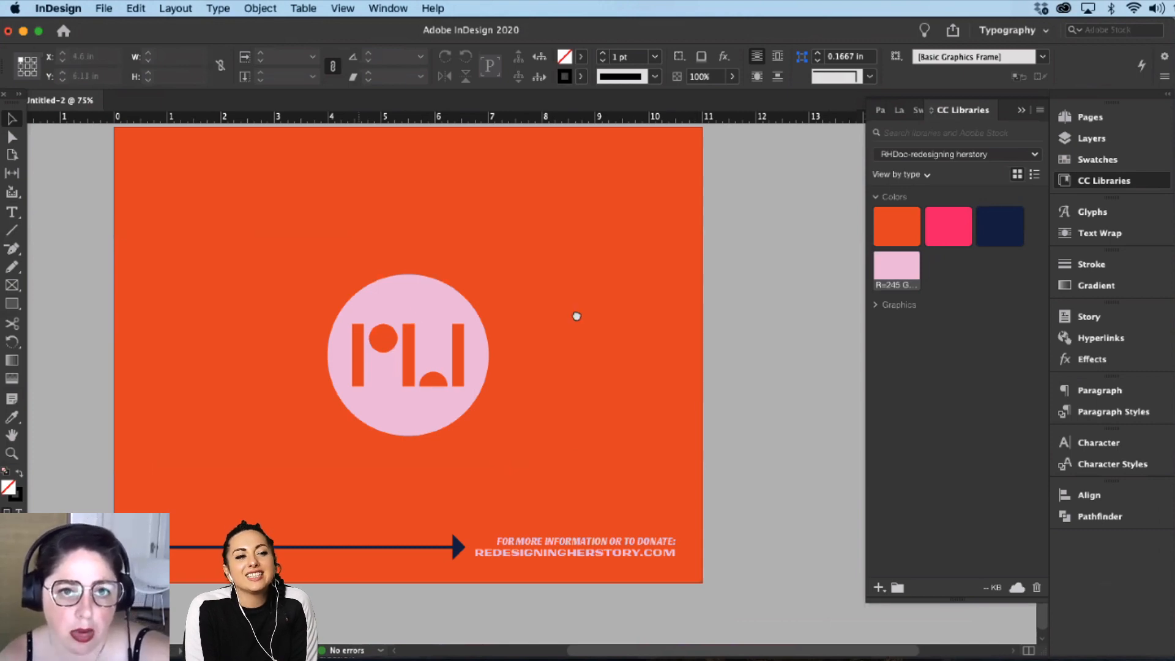
scroll(616, 449, up, 2)
scroll(617, 448, left, 1)
scroll(642, 376, down, 2)
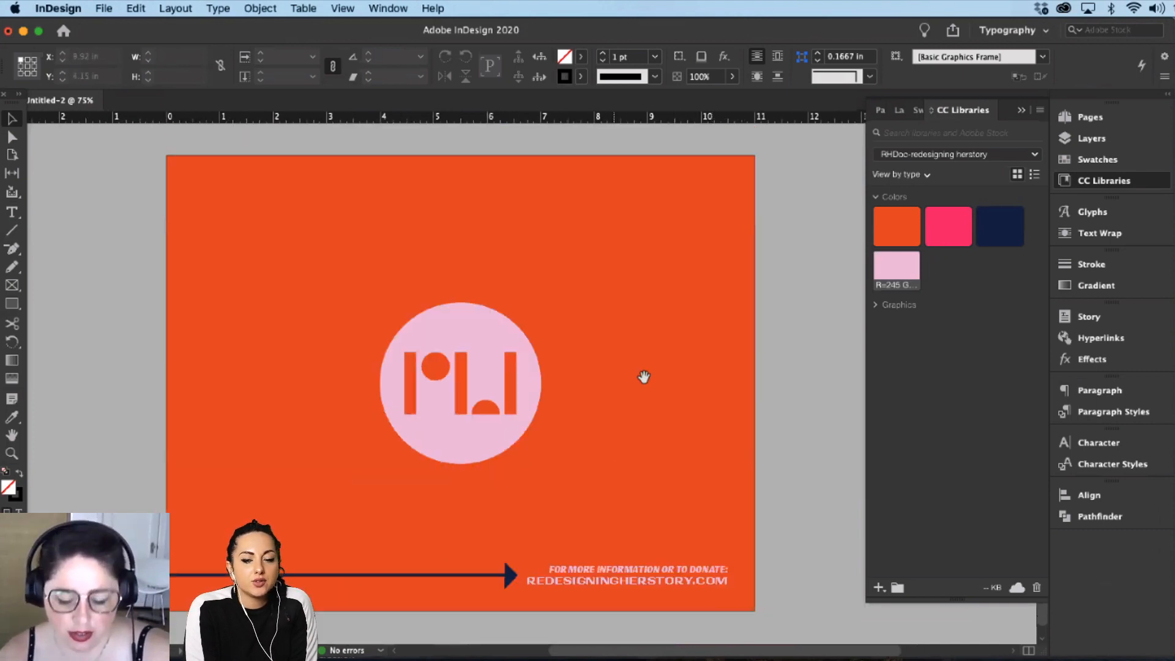
key(super+minus)
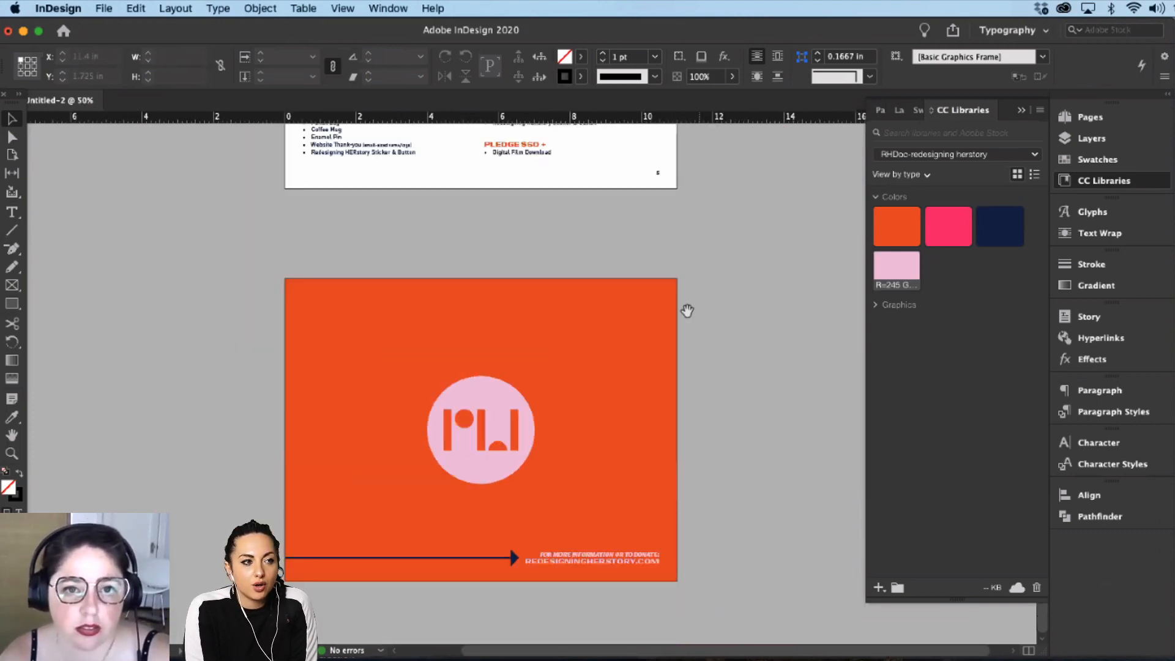
Step: Review the whole document from the closing page back to the intro page and down to the pledge pages
scroll(635, 546, up, 5)
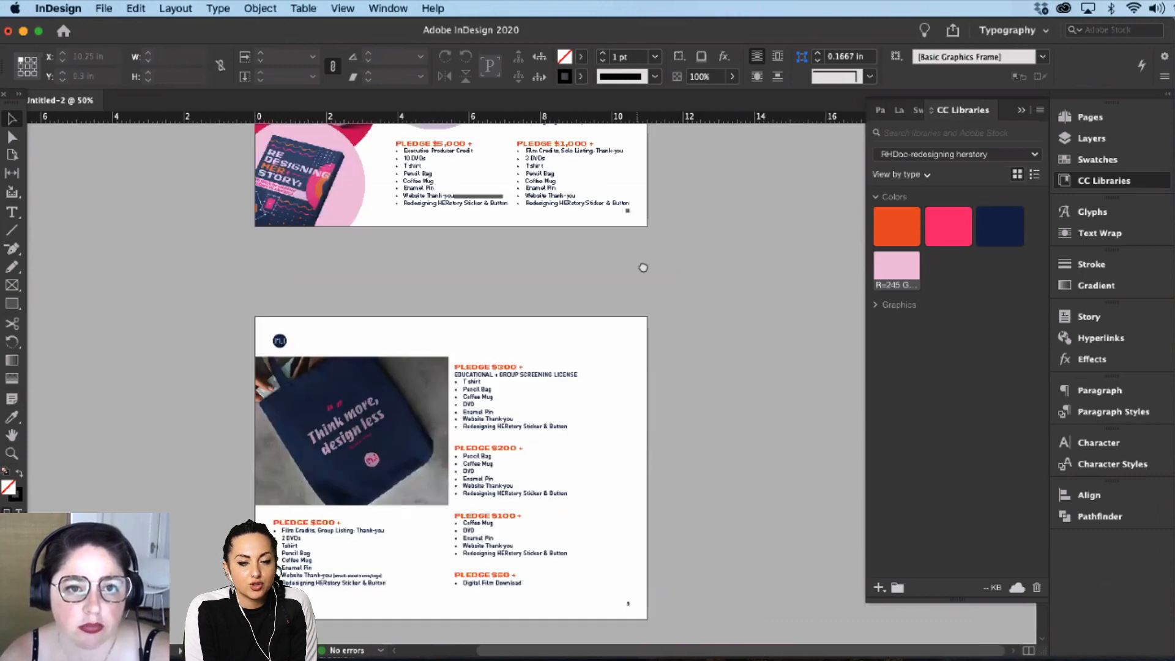
scroll(641, 265, up, 5)
scroll(619, 211, down, 10)
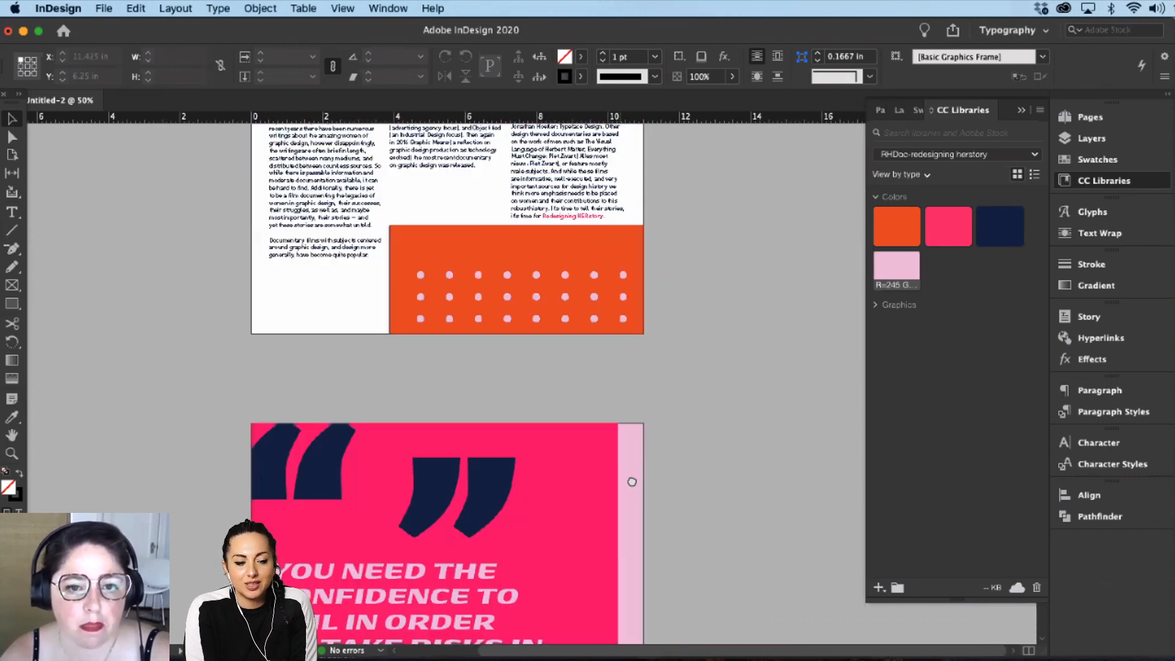
scroll(619, 597, up, 1)
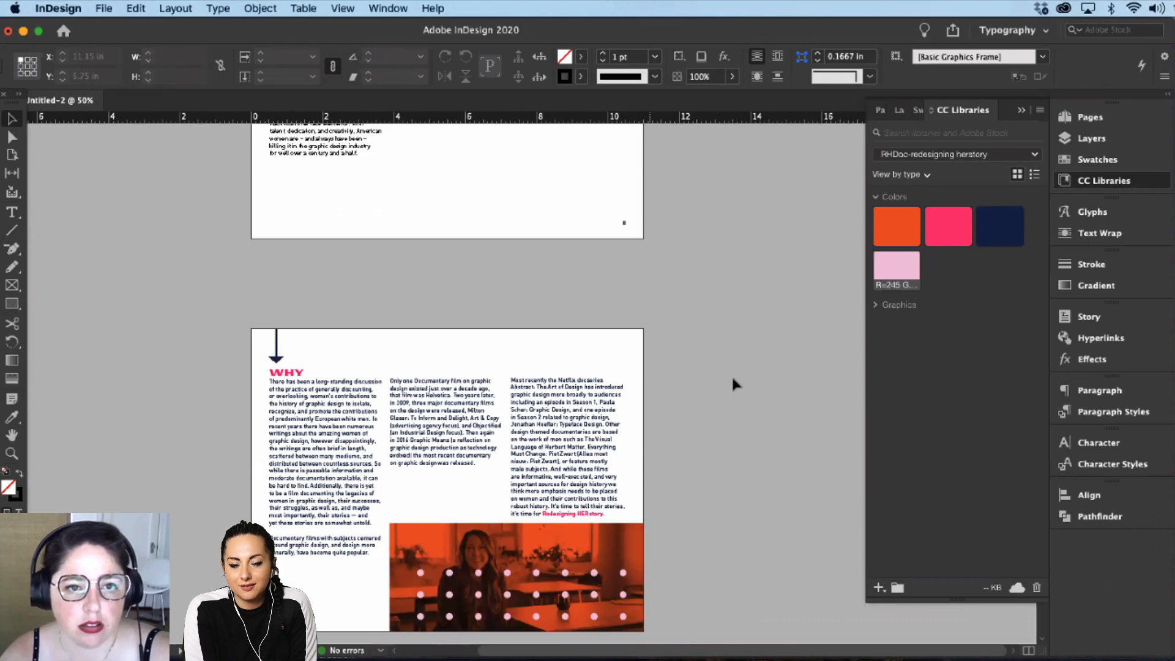
scroll(630, 311, up, 4)
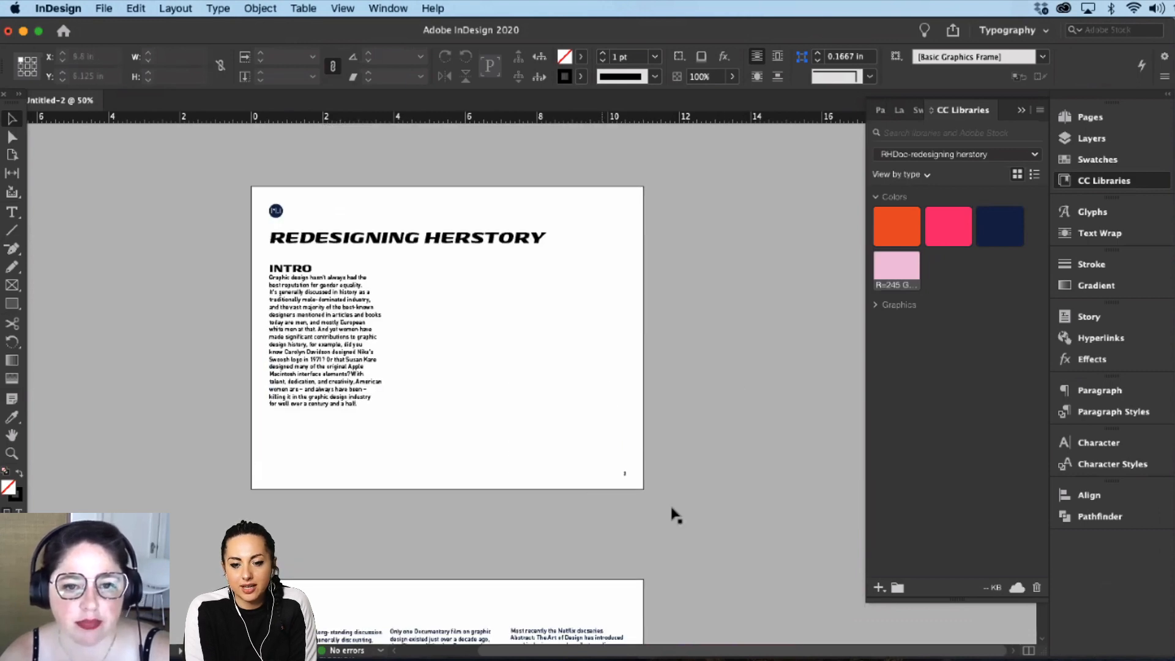
scroll(680, 508, down, 4)
scroll(560, 510, down, 1)
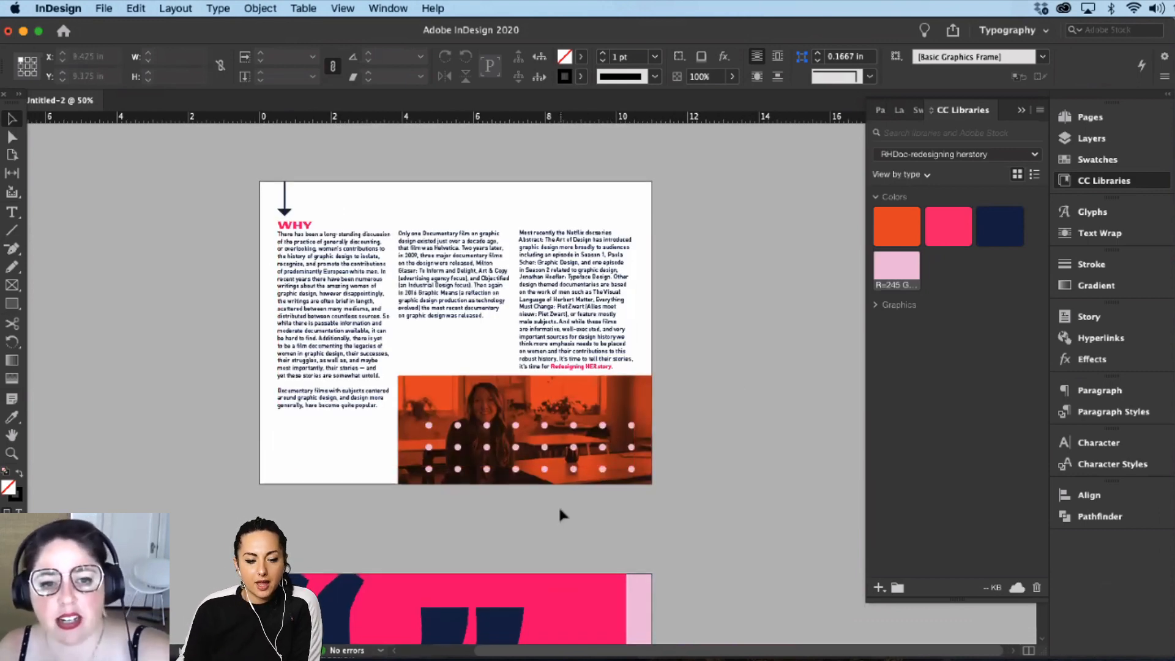
scroll(567, 513, down, 5)
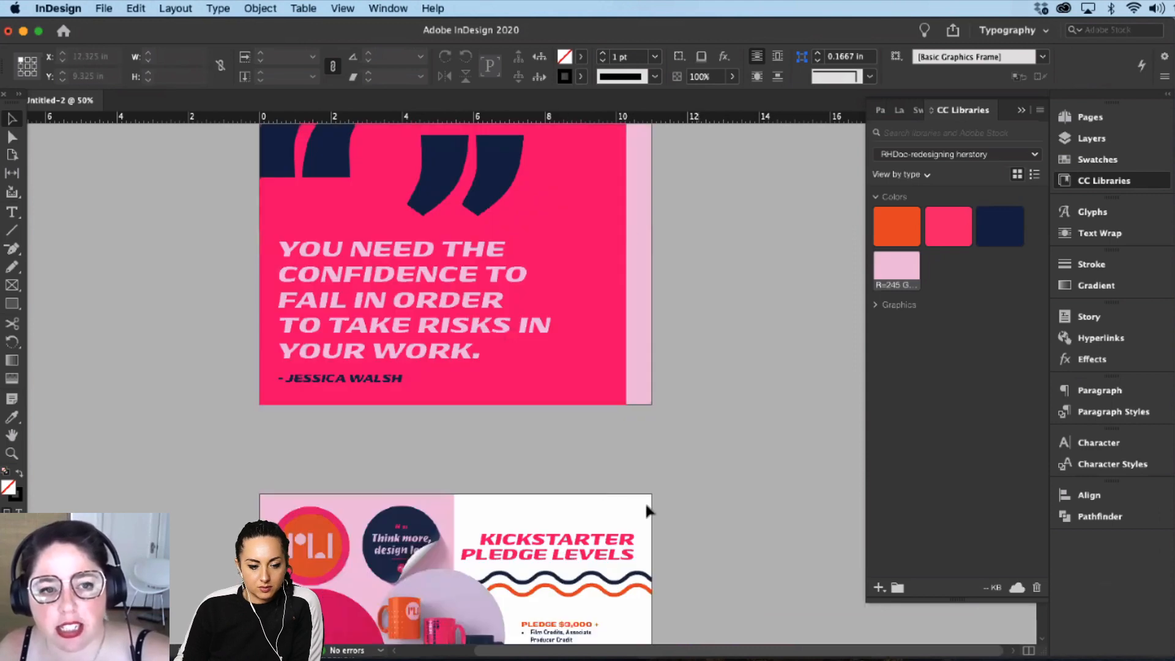
scroll(713, 493, down, 6)
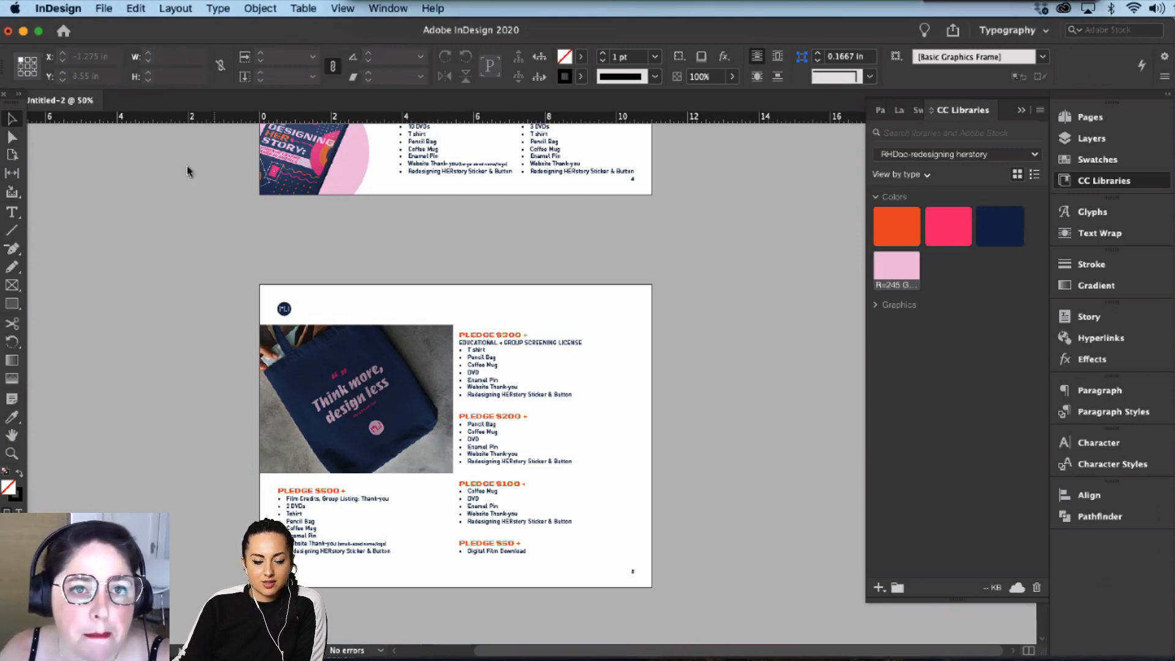
Step: Open the save dialog for the untitled document and browse the project folders for a location
key(super+s)
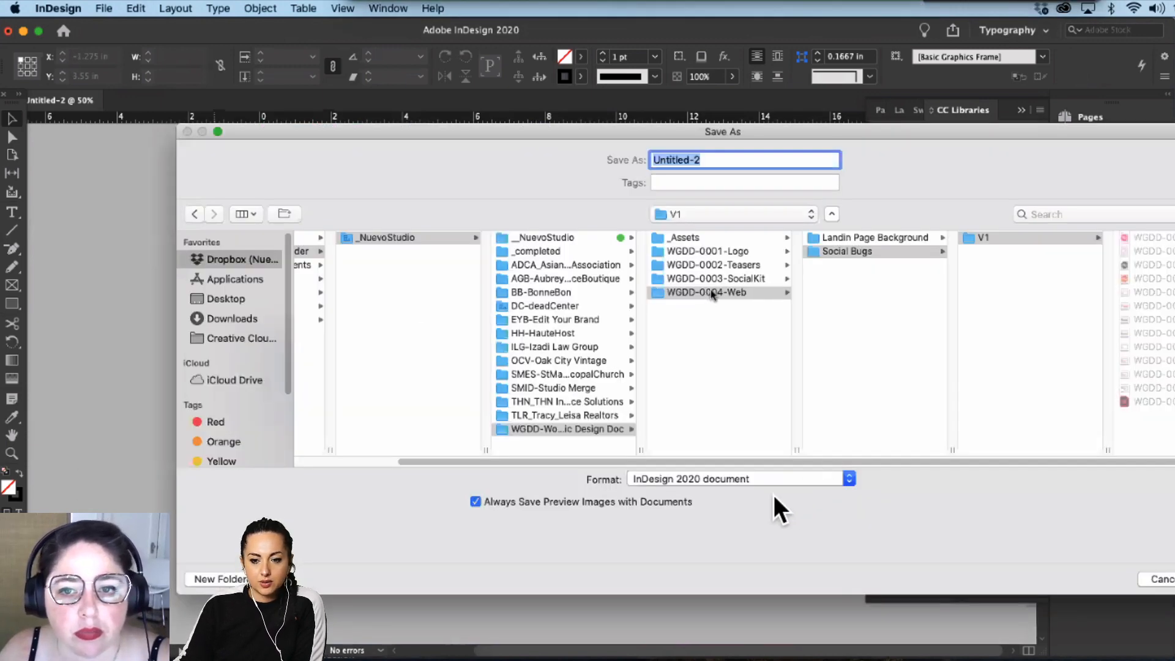
click(631, 294)
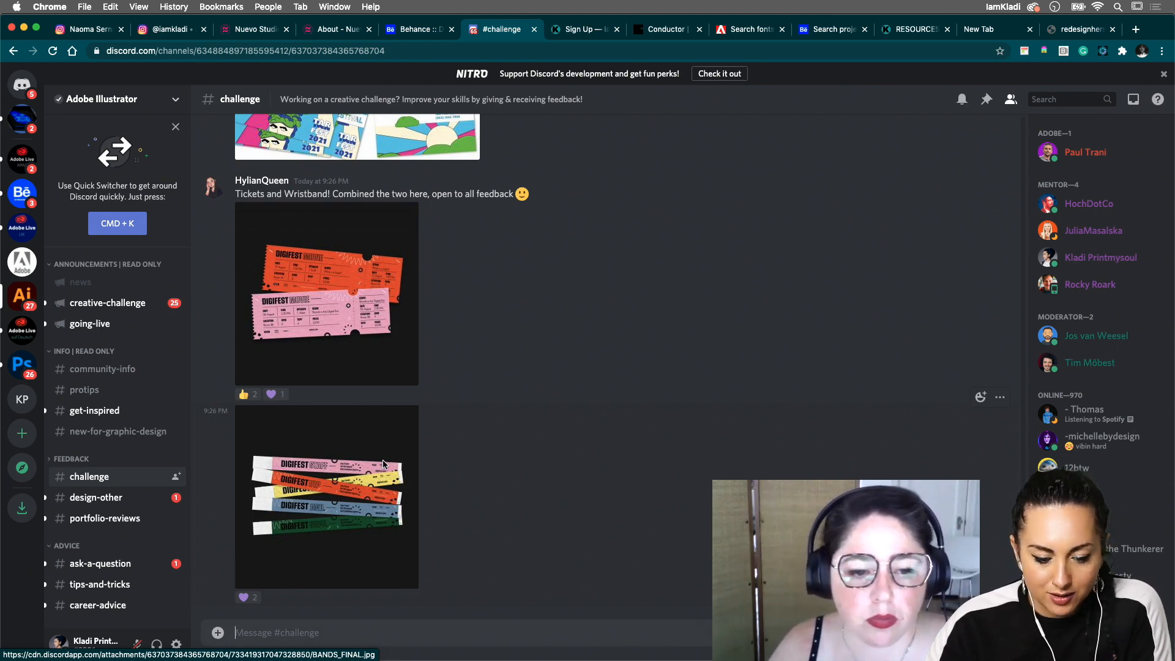
Step: In Discord's #challenge channel, examine the Digifest wristband image up close, followed by the Digifest movie ticket image
click(384, 465)
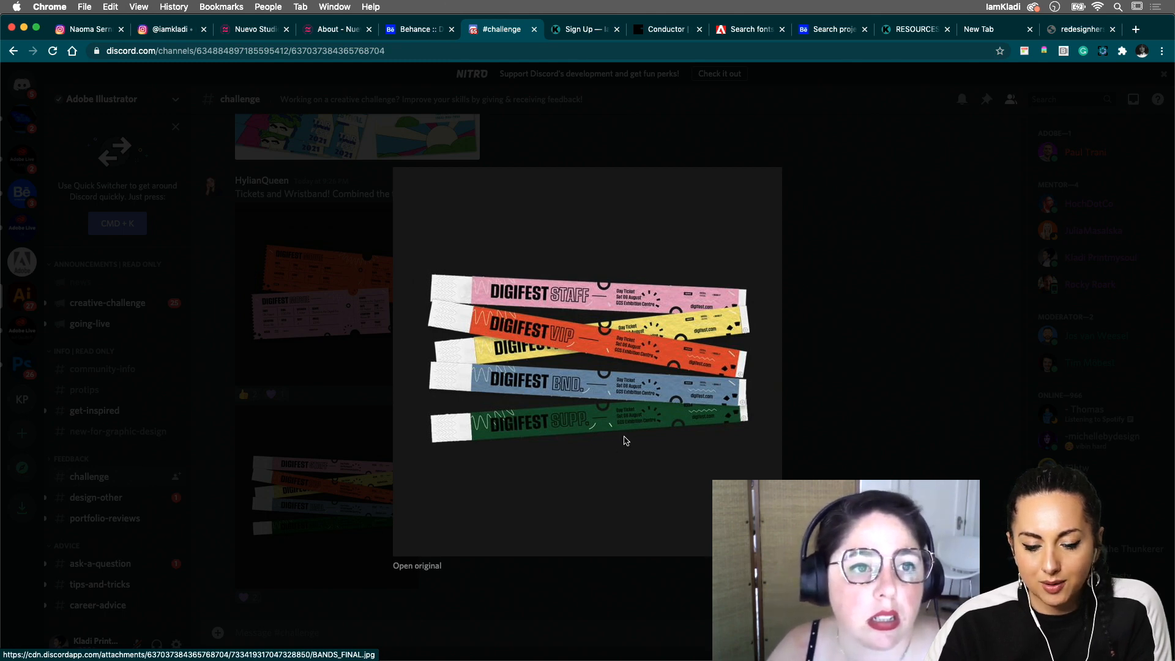
scroll(625, 441, up, 5)
scroll(625, 441, up, 2)
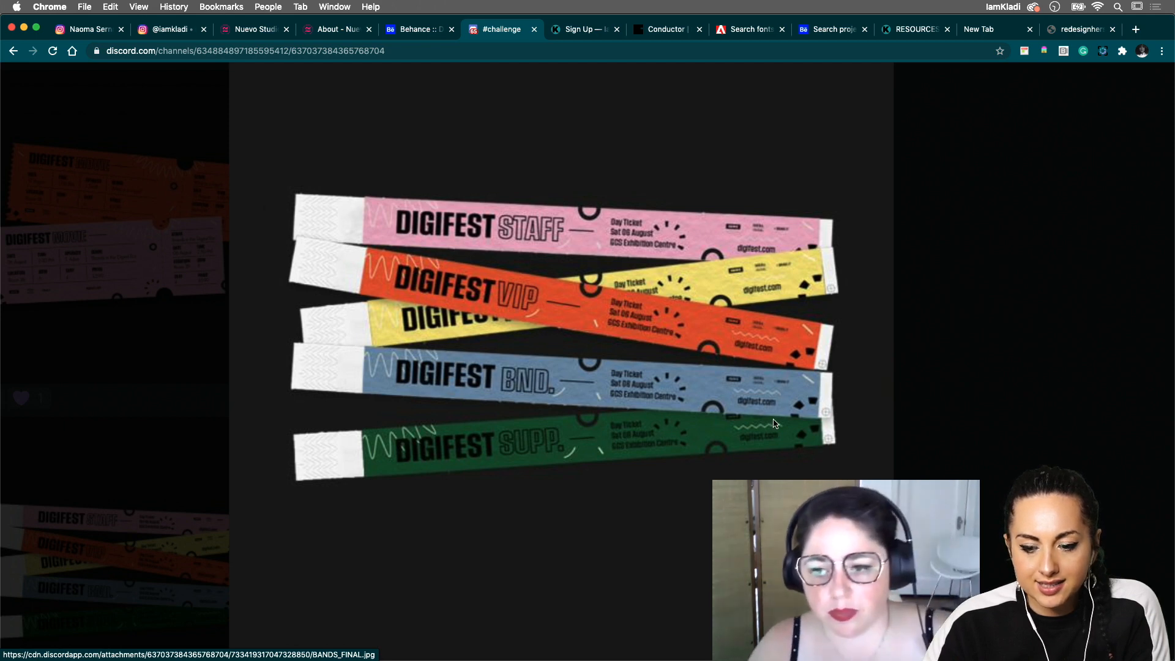
click(959, 388)
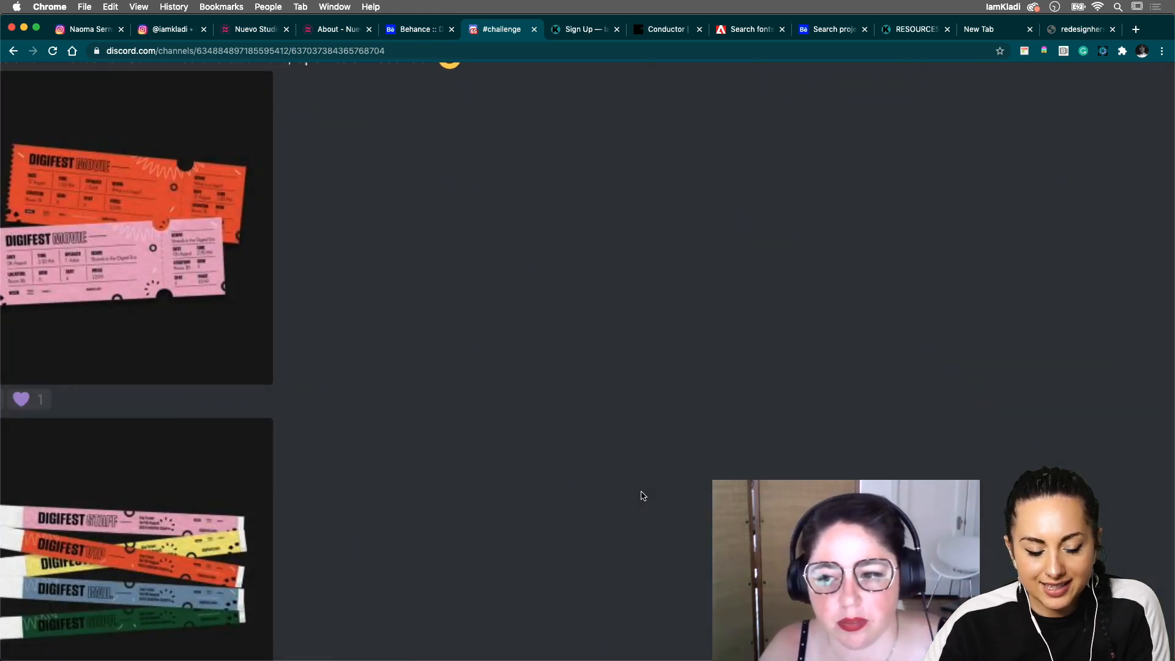
click(260, 268)
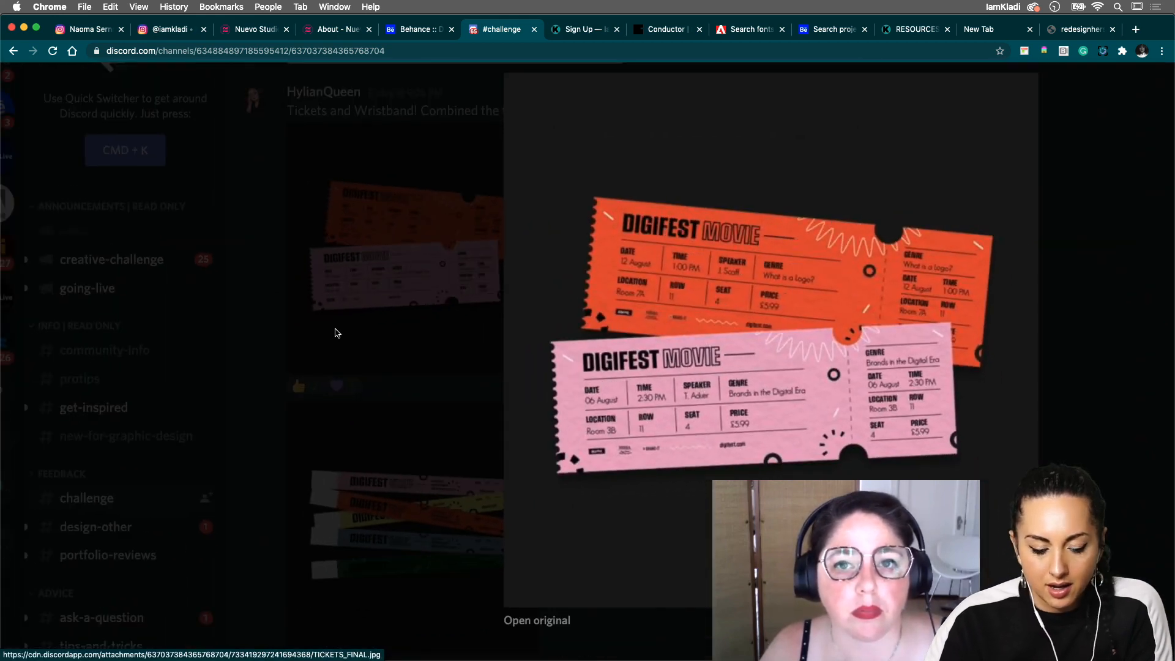
click(375, 329)
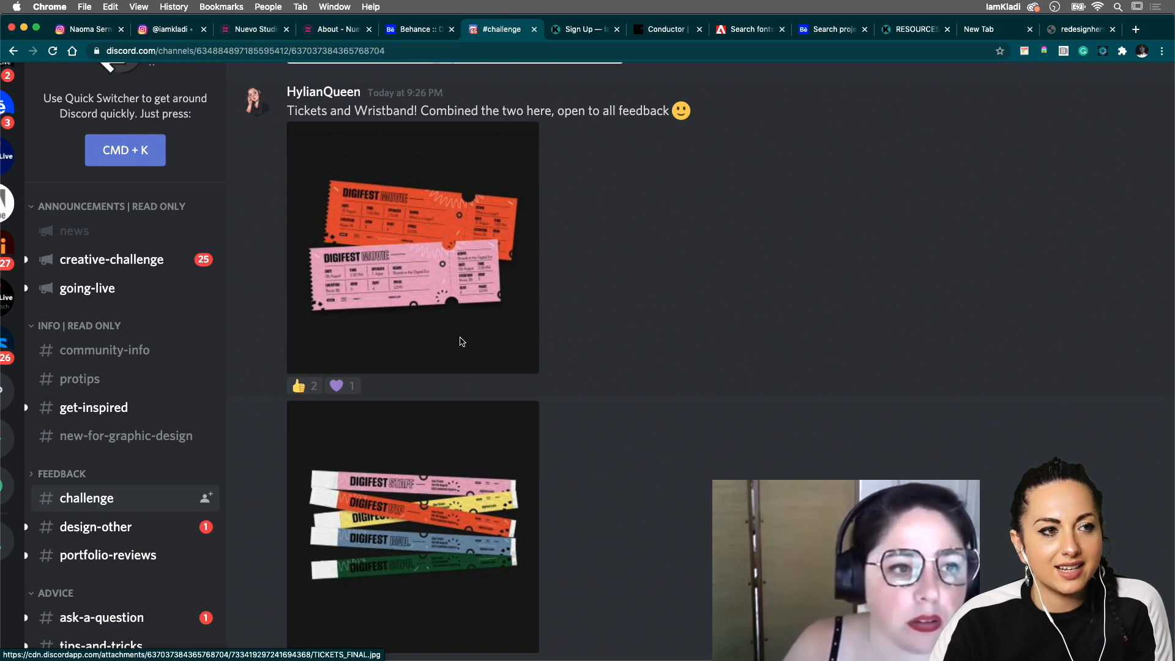
scroll(461, 342, down, 1)
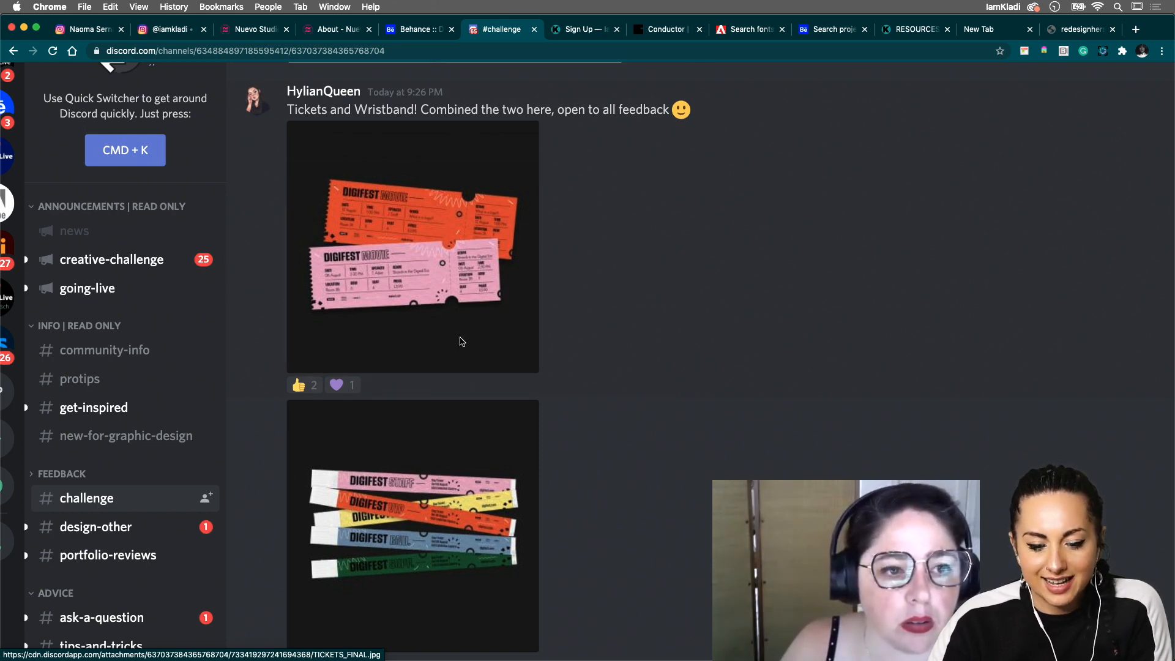
Step: Re-examine the enlarged Digifest wristbands and compare them with a magnified view of the orange and pink movie tickets
click(445, 513)
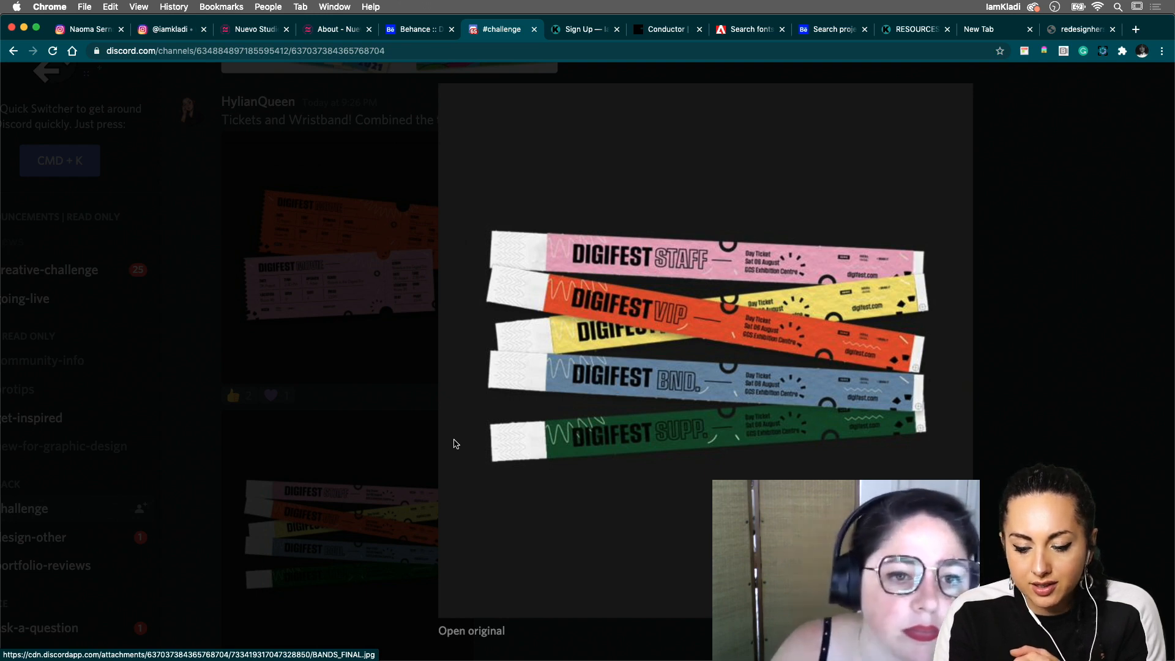
scroll(454, 444, down, 5)
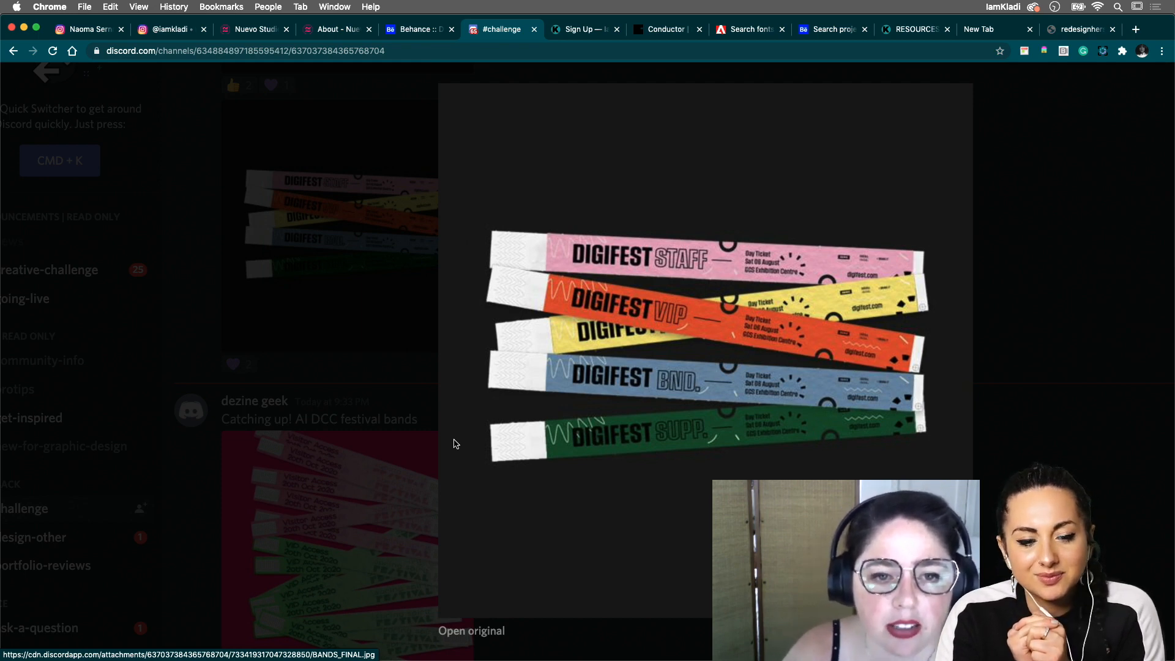
click(288, 342)
scroll(306, 276, up, 3)
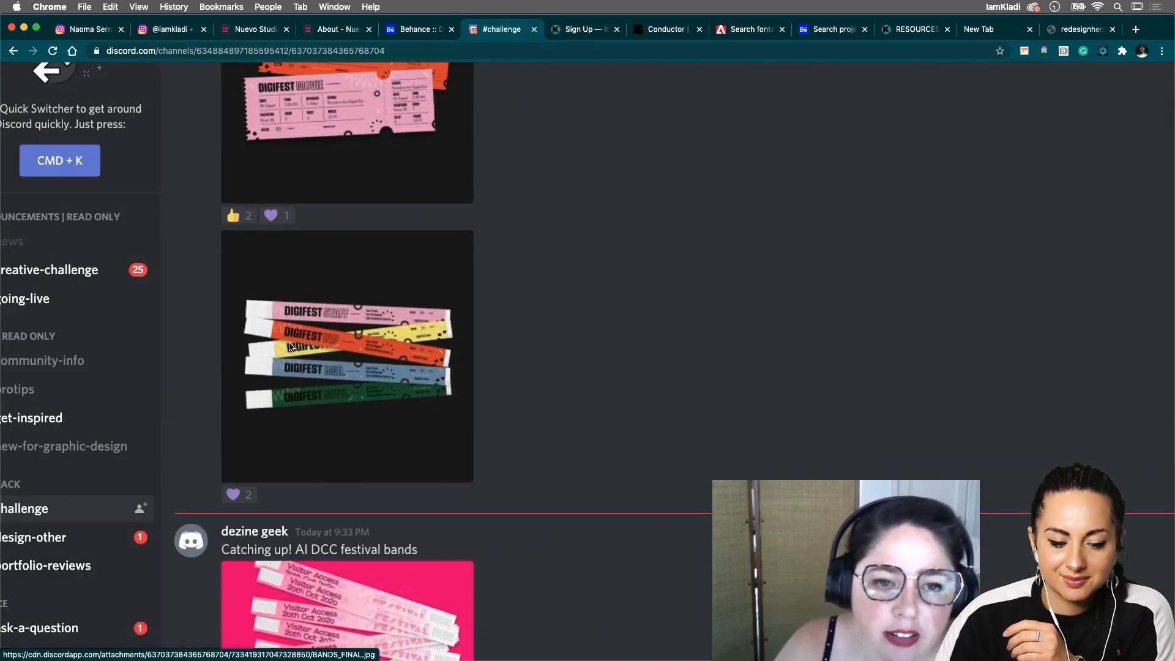
click(333, 210)
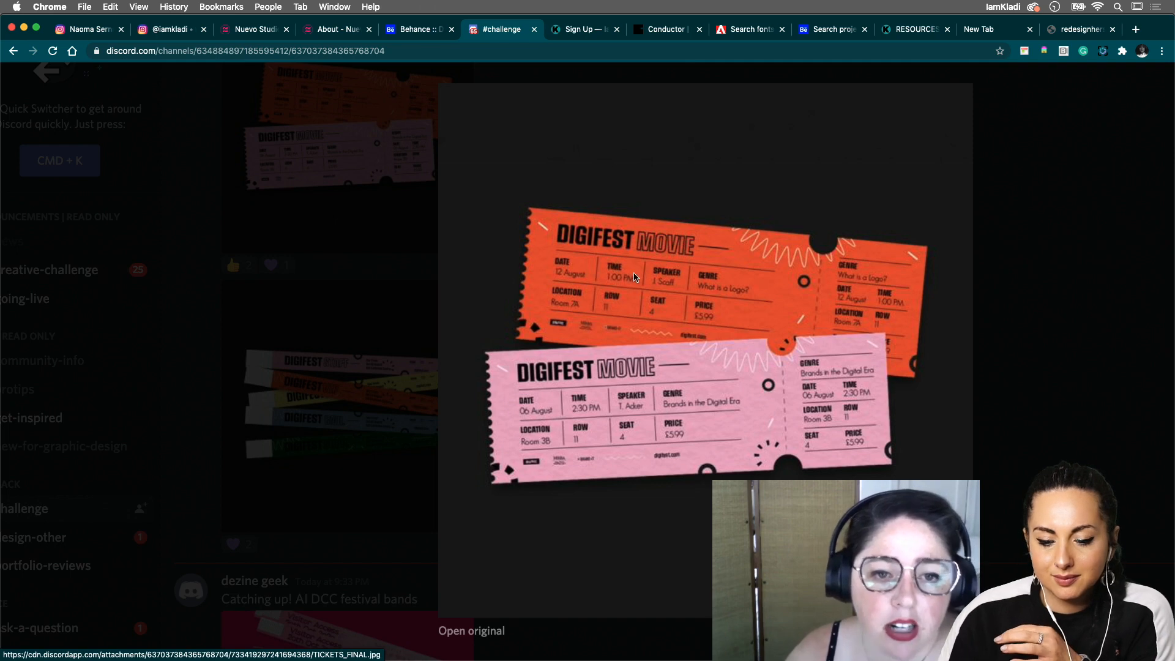
scroll(637, 278, up, 5)
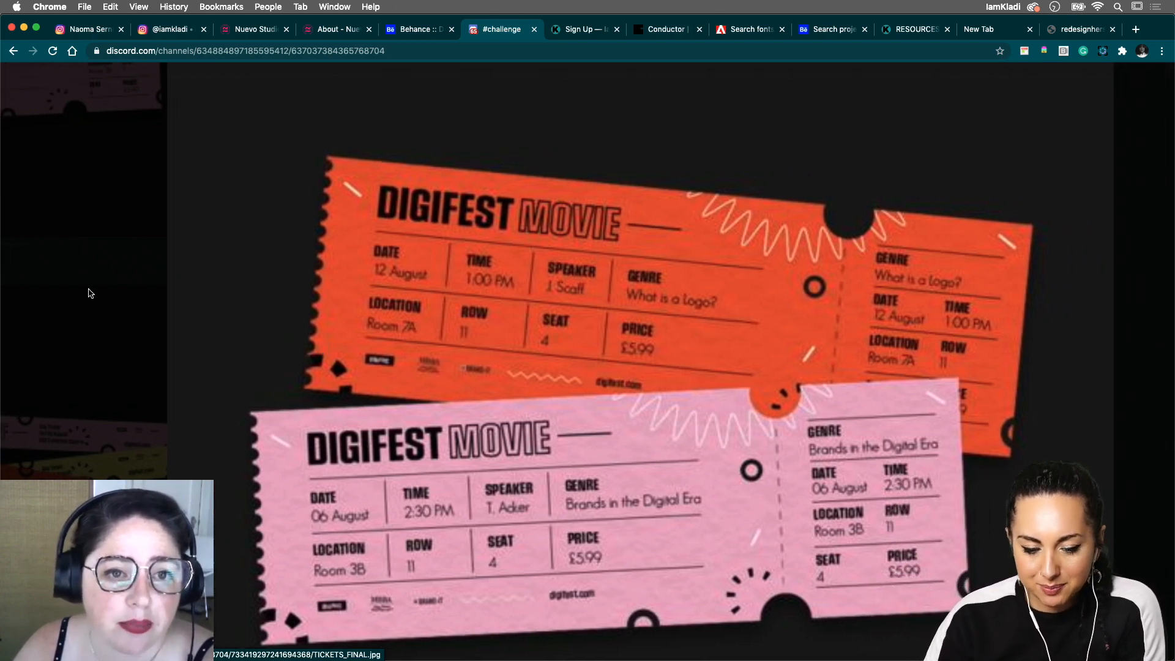
click(88, 292)
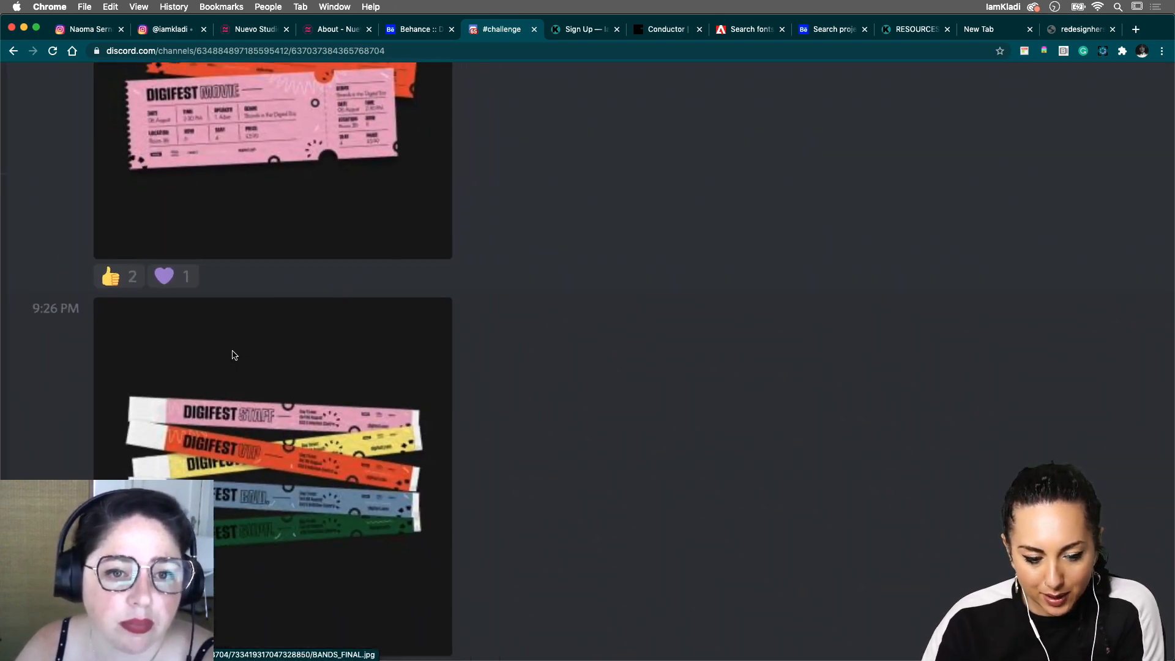
Step: Browse the channel's other submissions, from the pink and green festival bands back to the earlier SOHO movie tickets
scroll(232, 355, down, 5)
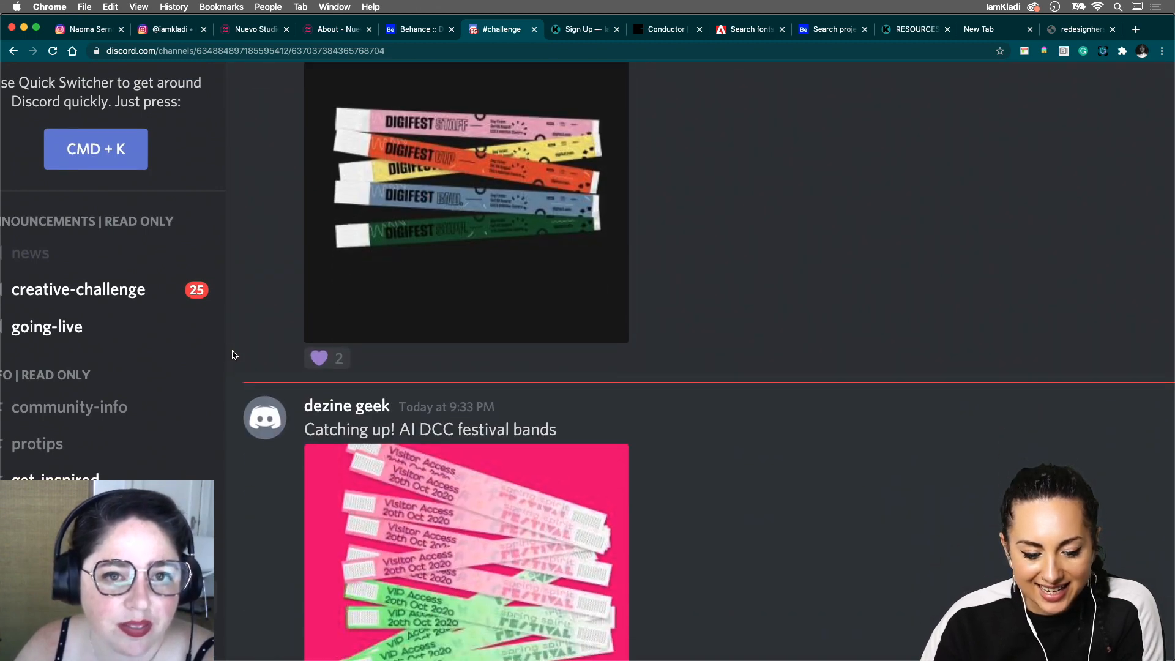
scroll(238, 354, down, 1)
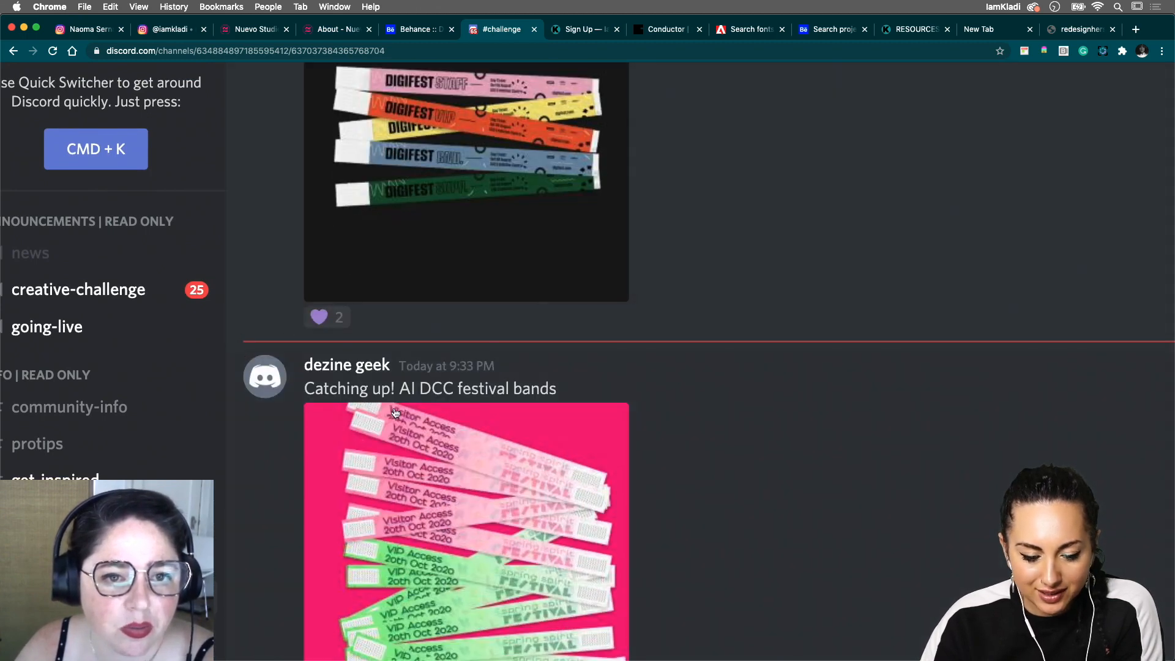
scroll(465, 502, down, 5)
scroll(464, 502, up, 1)
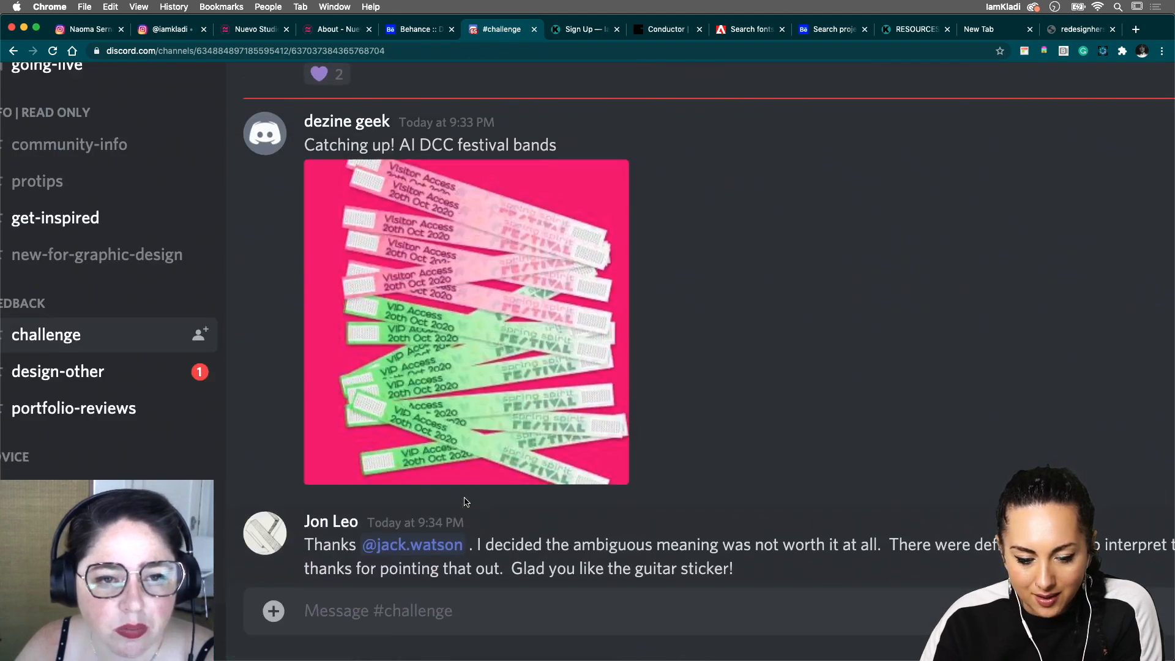
scroll(457, 515, up, 4)
scroll(459, 526, up, 15)
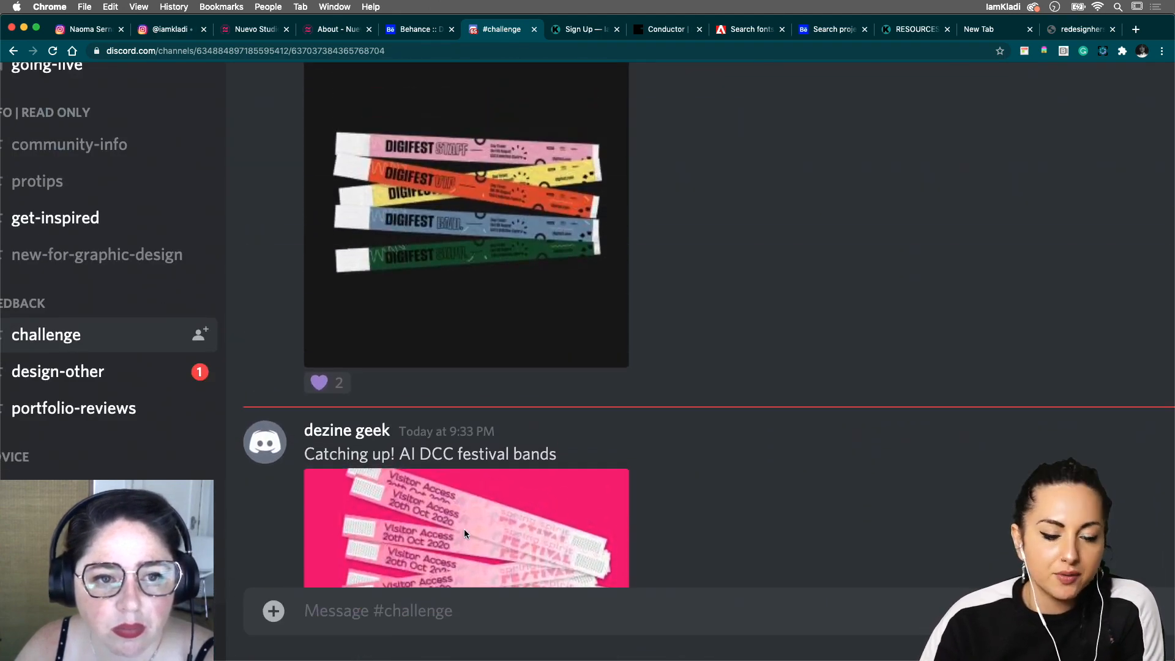
scroll(465, 534, up, 3)
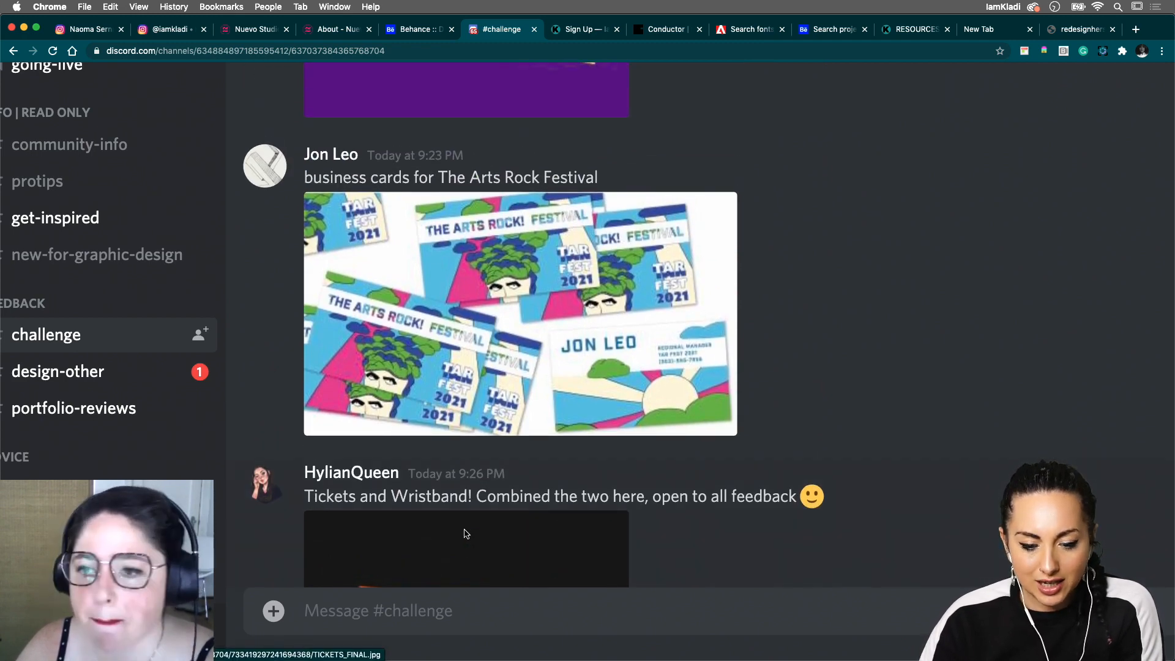
scroll(467, 534, up, 10)
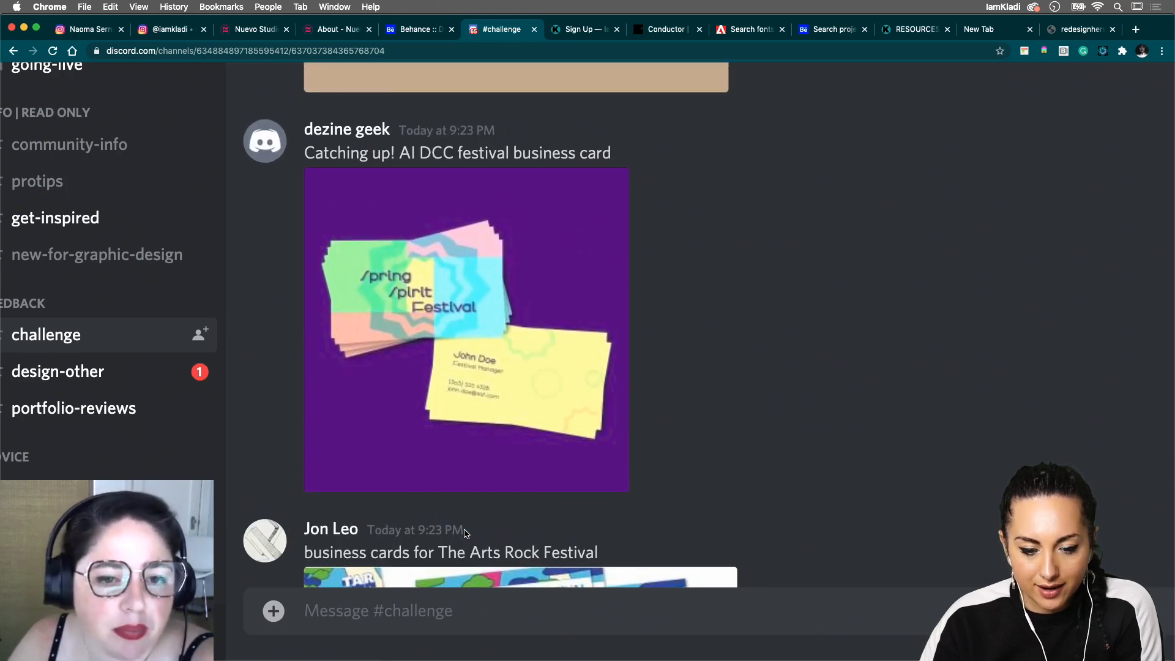
scroll(465, 534, up, 7)
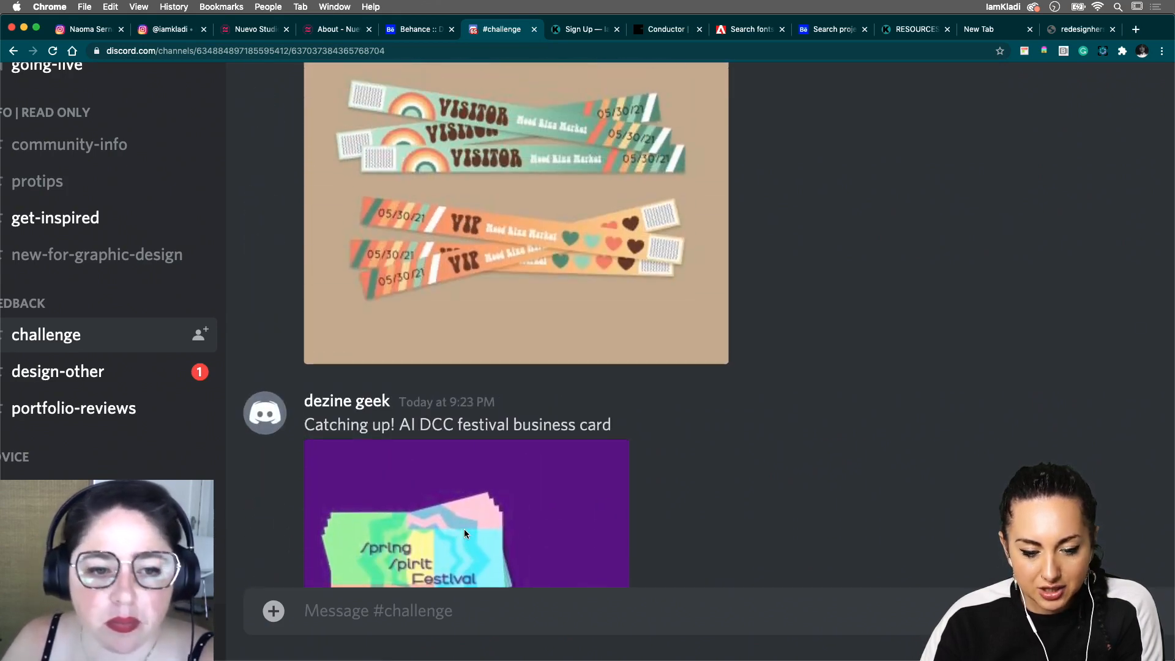
scroll(464, 532, up, 15)
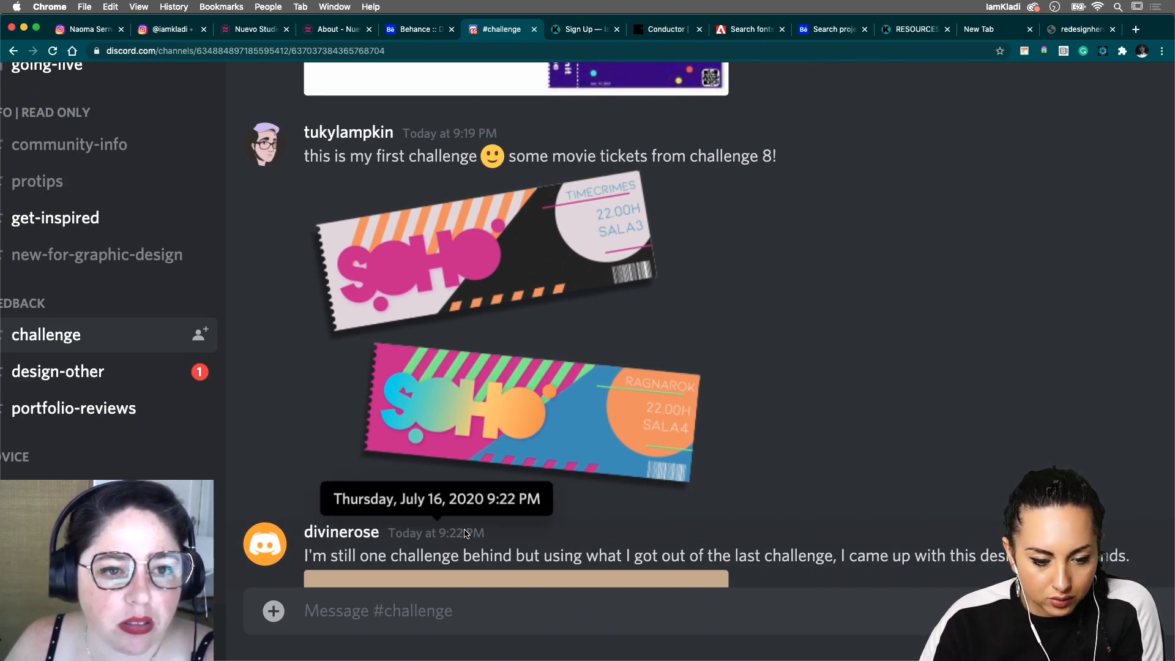
Step: Examine the two SOHO movie tickets enlarged, covering both full designs, and close the image
click(553, 351)
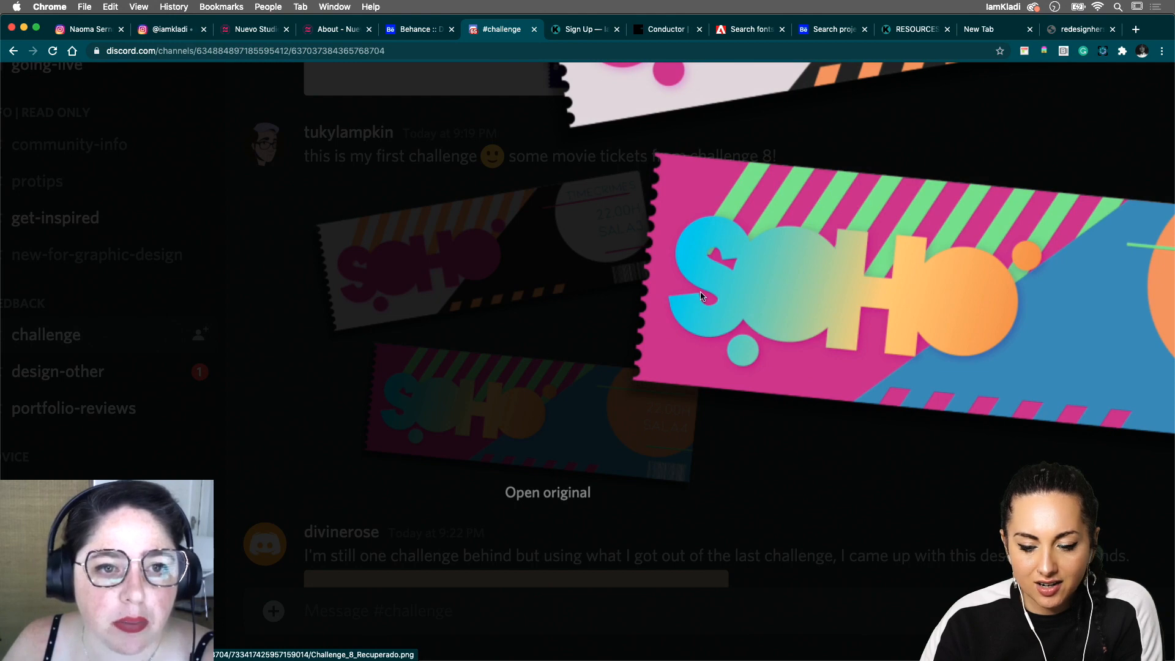
scroll(702, 297, down, 5)
scroll(703, 296, right, 2)
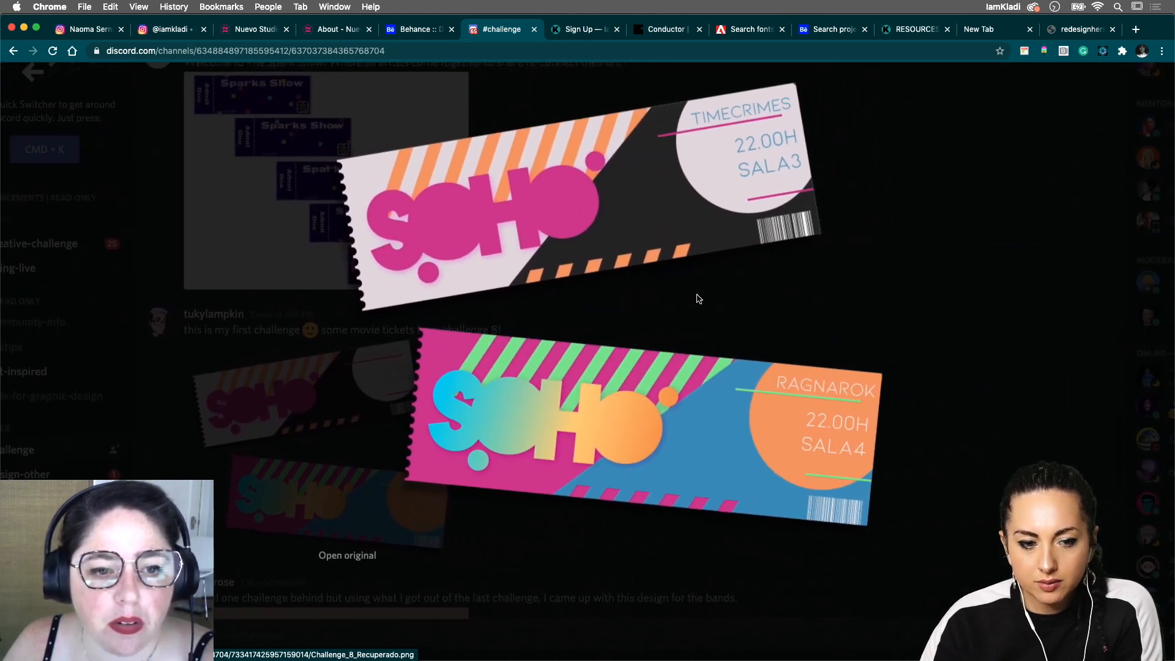
scroll(699, 299, up, 3)
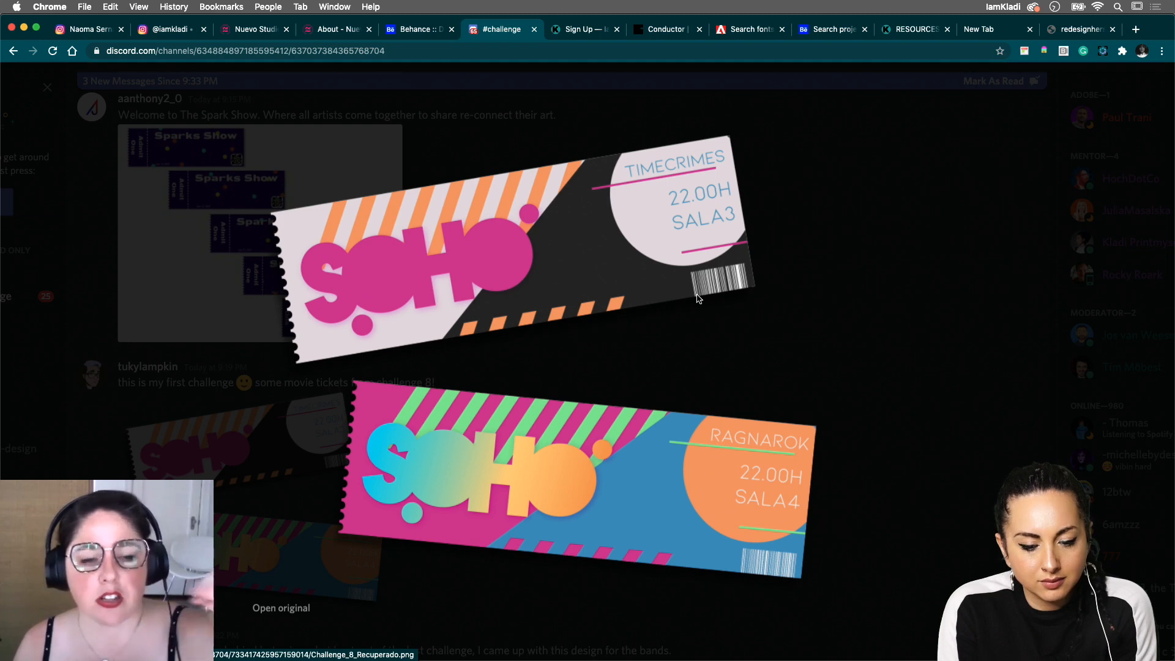
scroll(699, 298, down, 5)
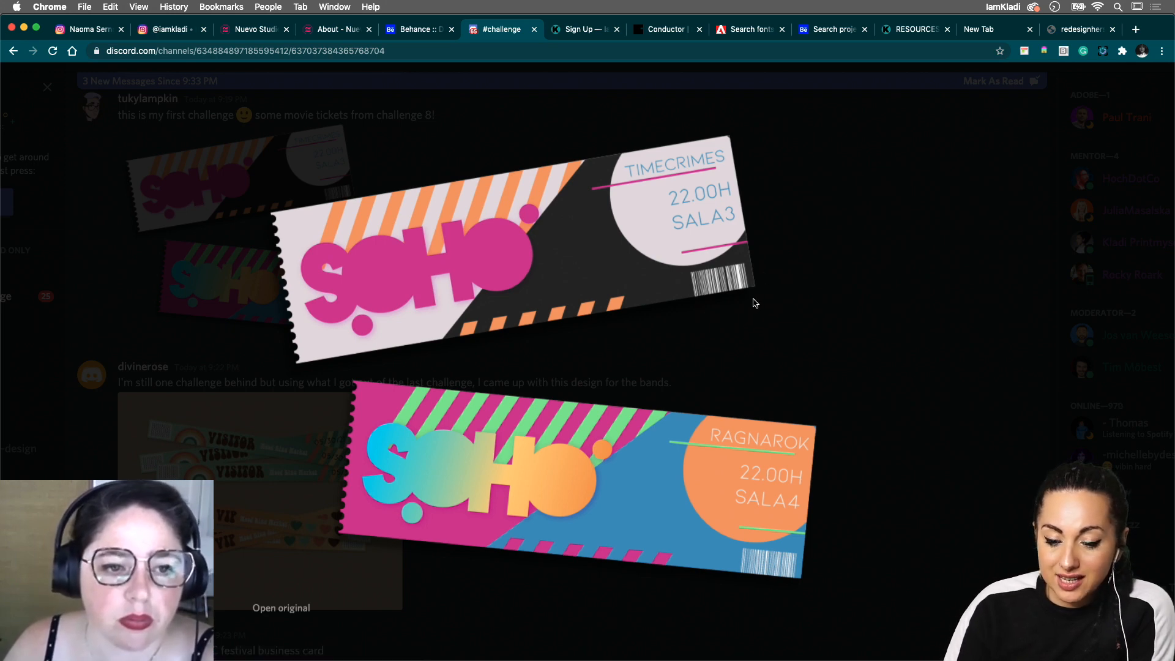
scroll(747, 323, up, 2)
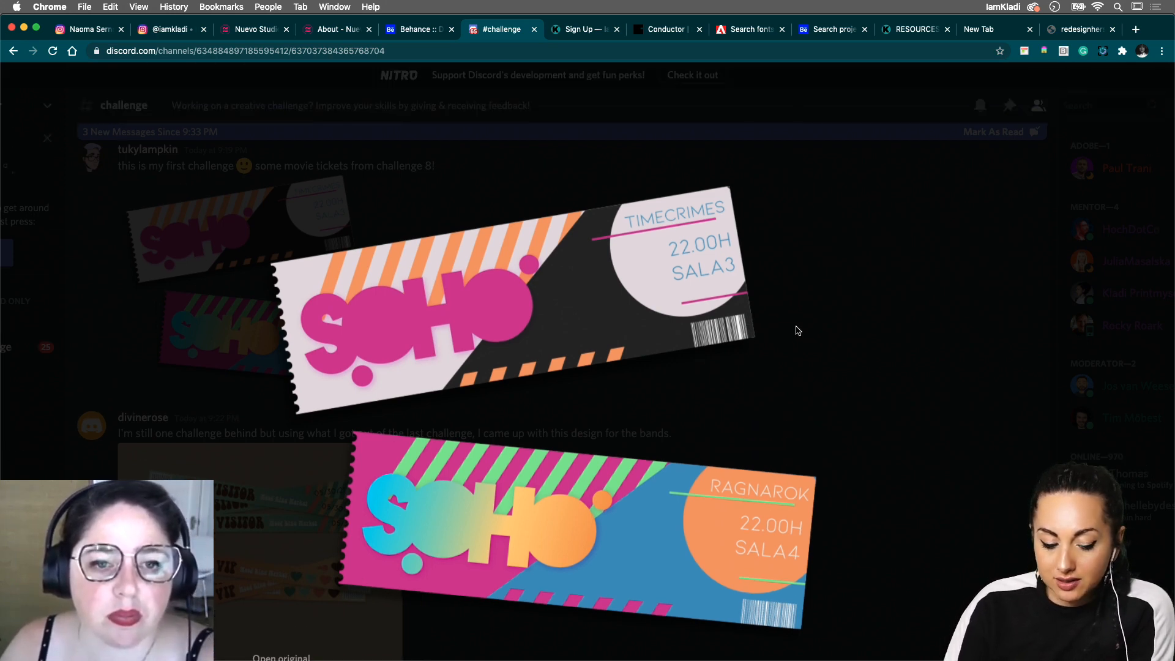
click(798, 331)
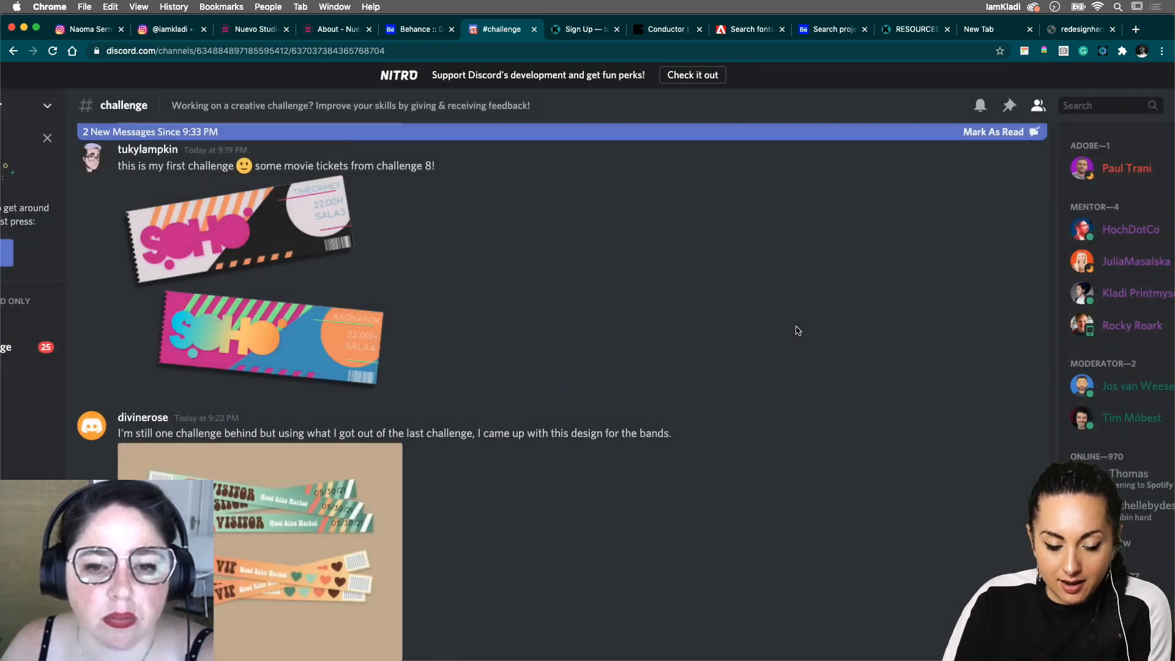
Step: Find the purple Sparks Show tickets earlier in the channel, examine the five-ticket layout enlarged, and close the image
scroll(786, 363, up, 5)
scroll(786, 363, up, 3)
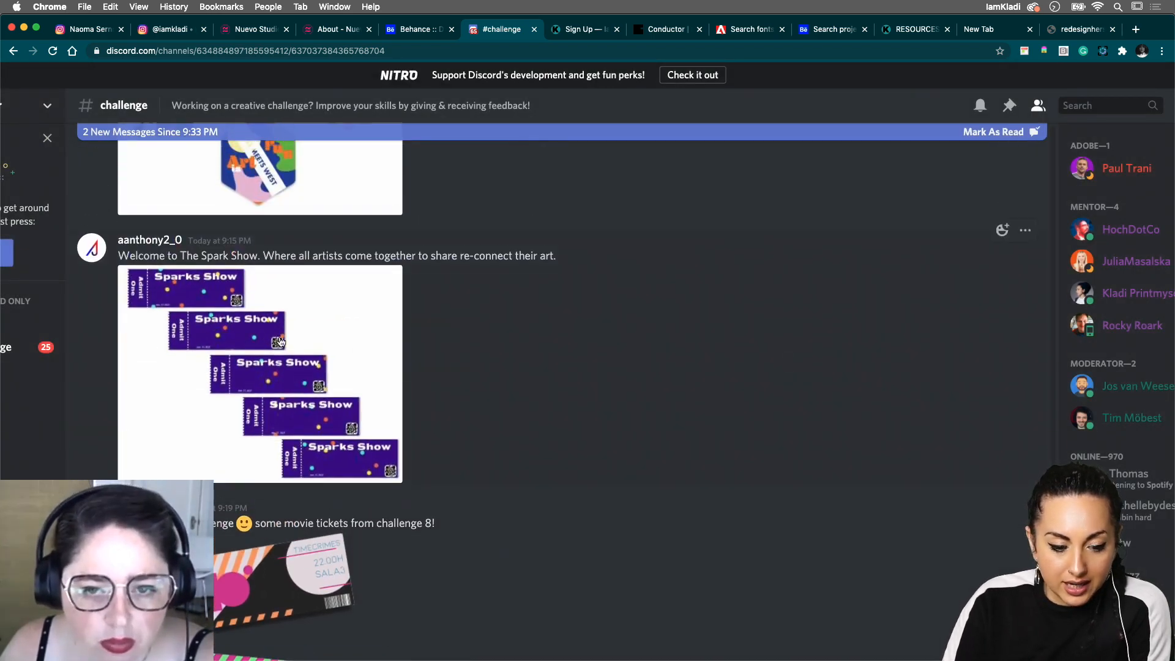
click(343, 325)
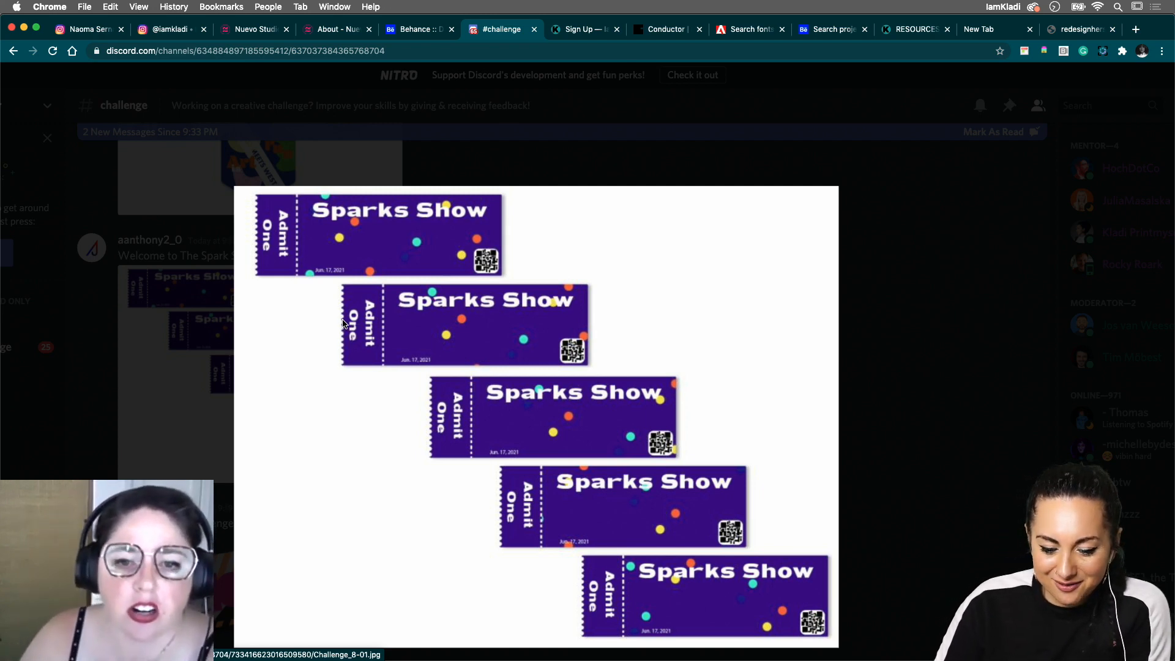
scroll(378, 267, up, 3)
scroll(378, 266, down, 3)
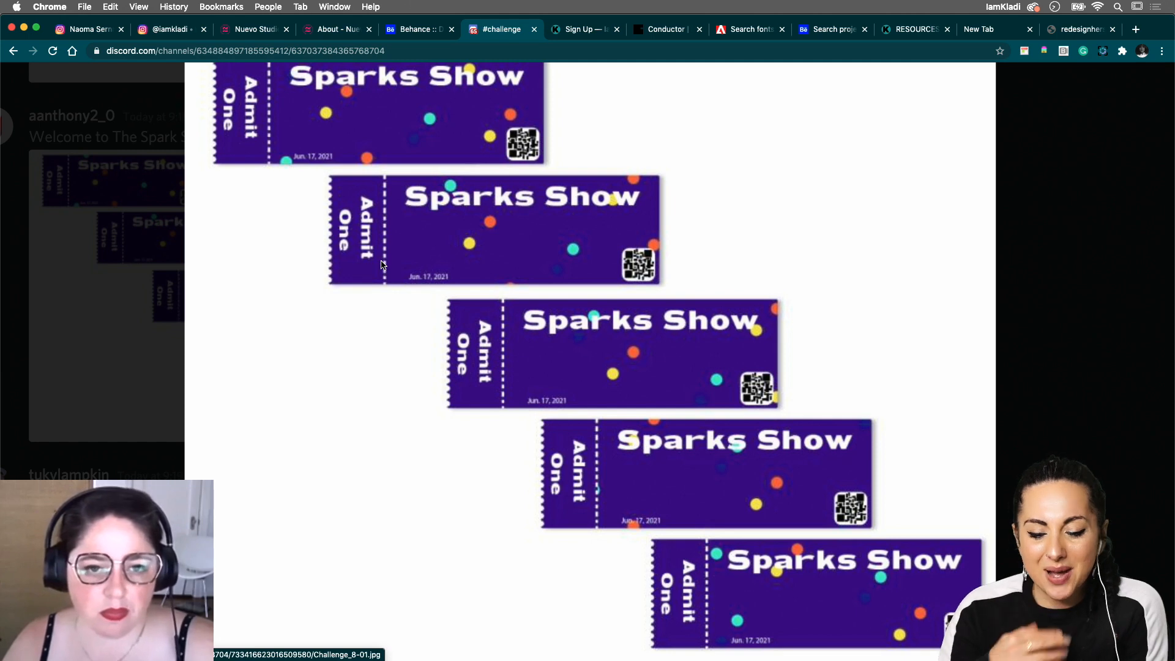
click(1048, 124)
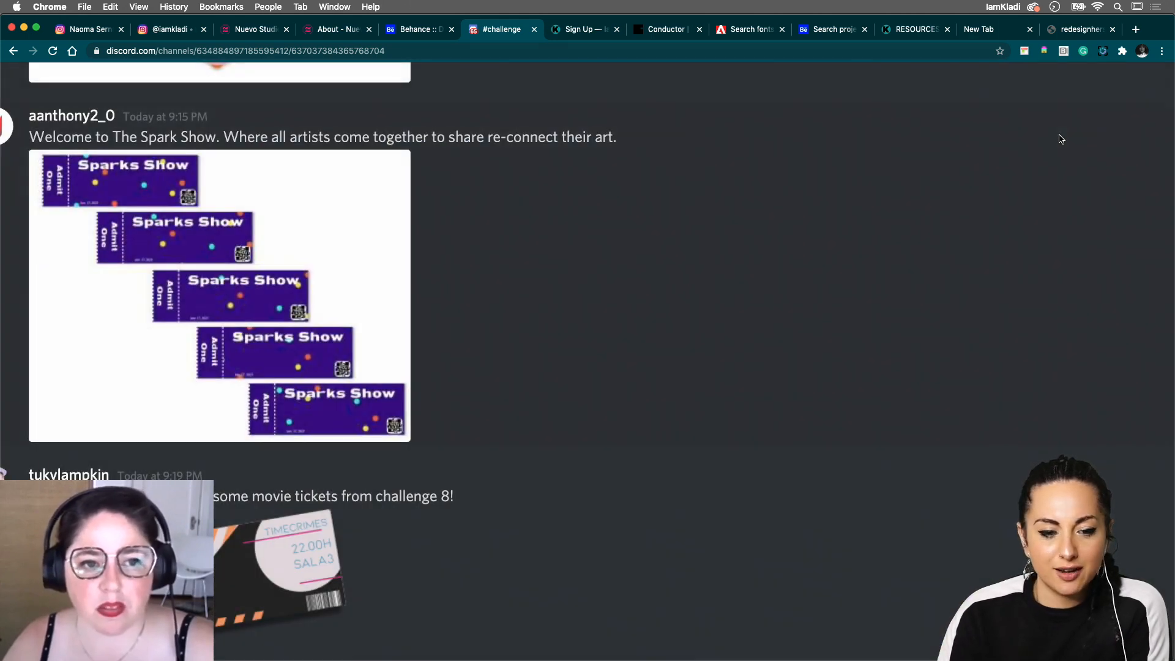
Step: Look past the East Meets West stickers to the film-strip Visual Festival tickets, examine them enlarged, and close the image
scroll(1059, 137, up, 2)
scroll(1061, 139, up, 5)
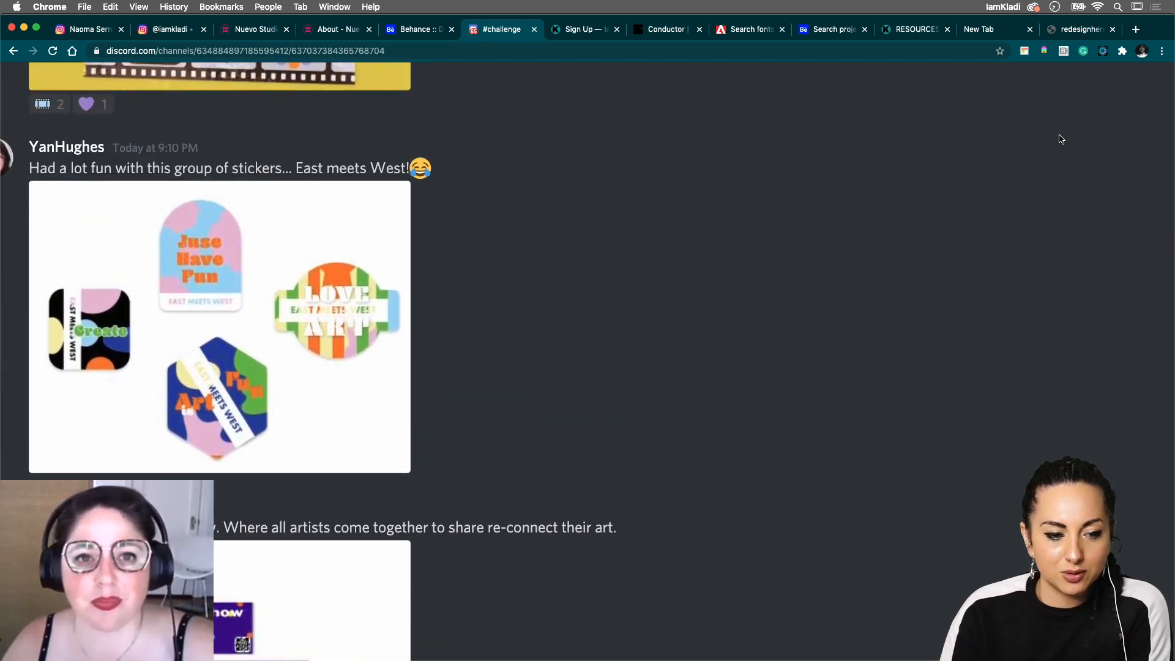
scroll(1061, 140, up, 1)
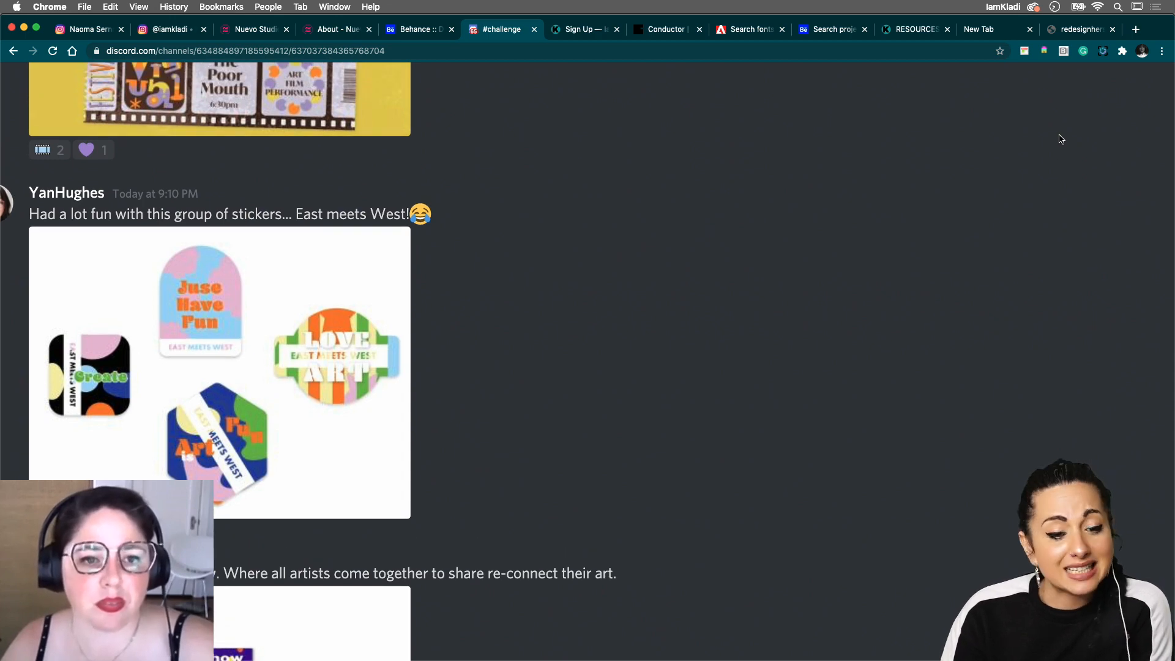
scroll(1061, 140, up, 6)
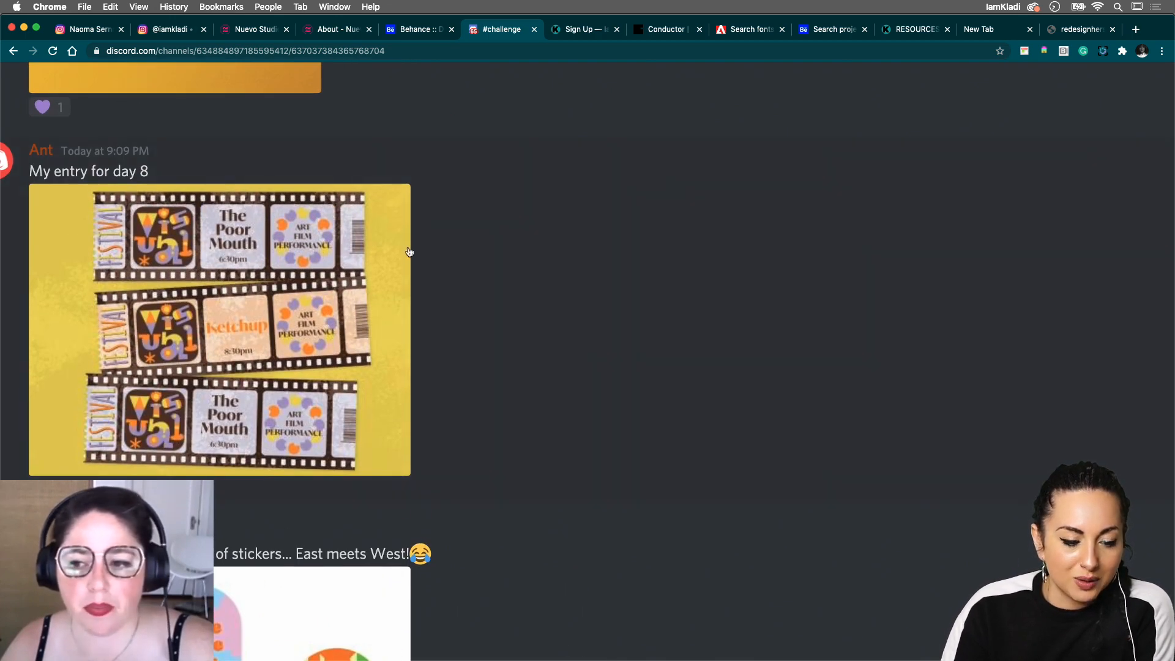
click(368, 278)
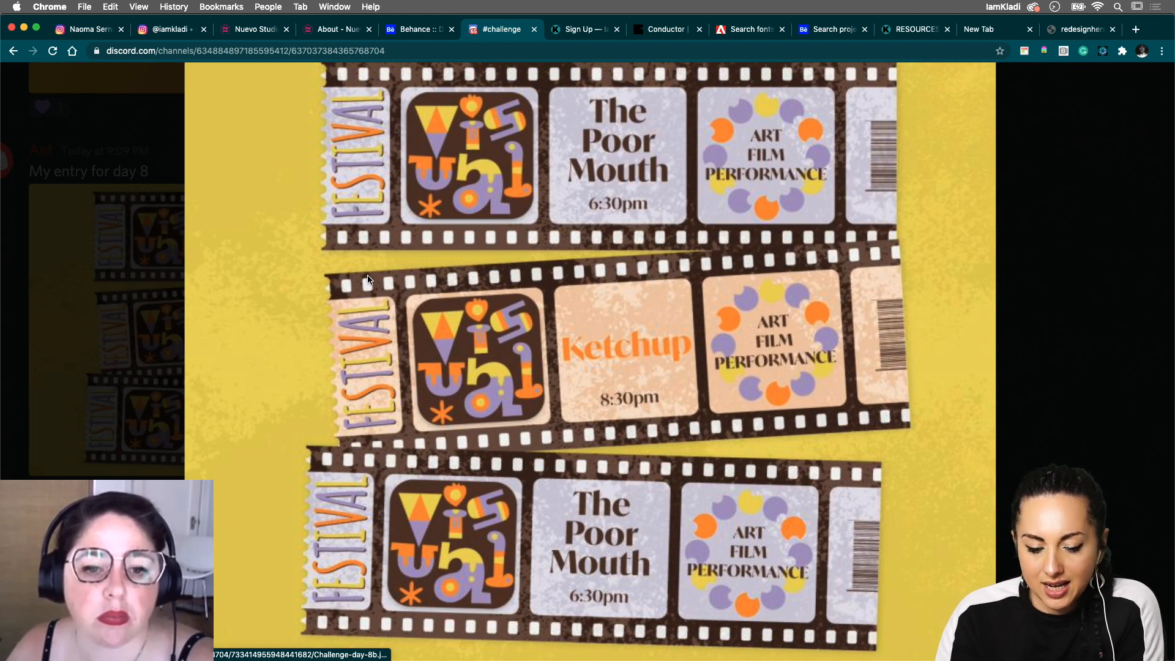
click(1073, 169)
Step: Look over the two Get Out ticket submissions, the flat design on grey and the mockup on yellow
scroll(806, 226, up, 3)
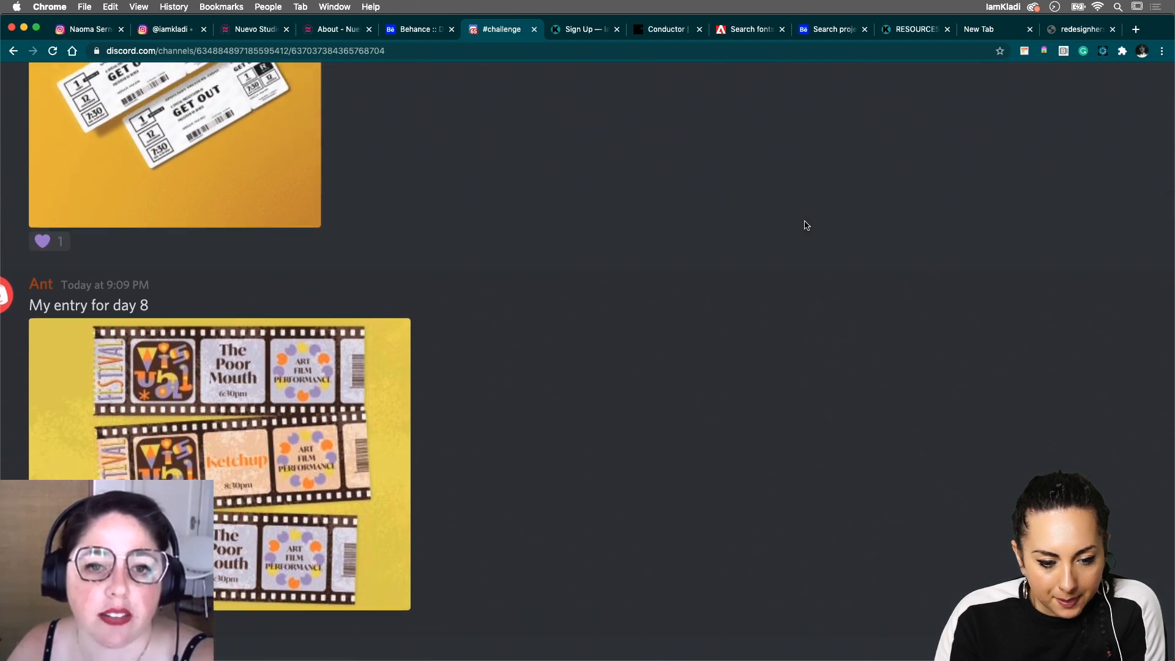
scroll(806, 225, up, 6)
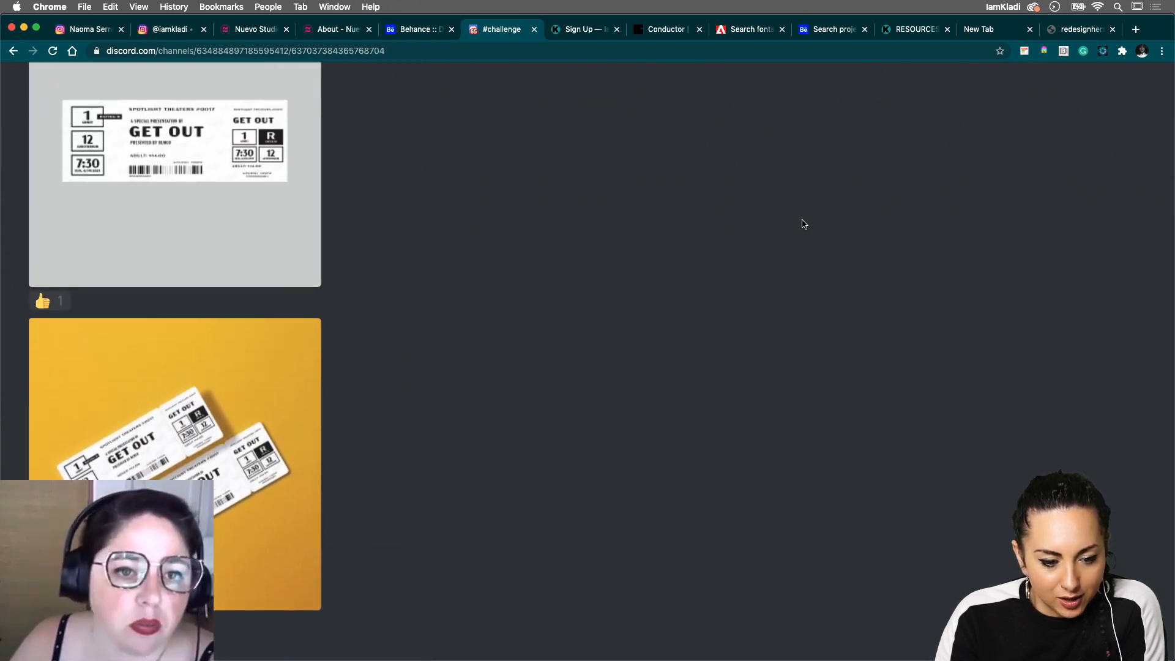
scroll(804, 224, up, 4)
scroll(587, 264, left, 3)
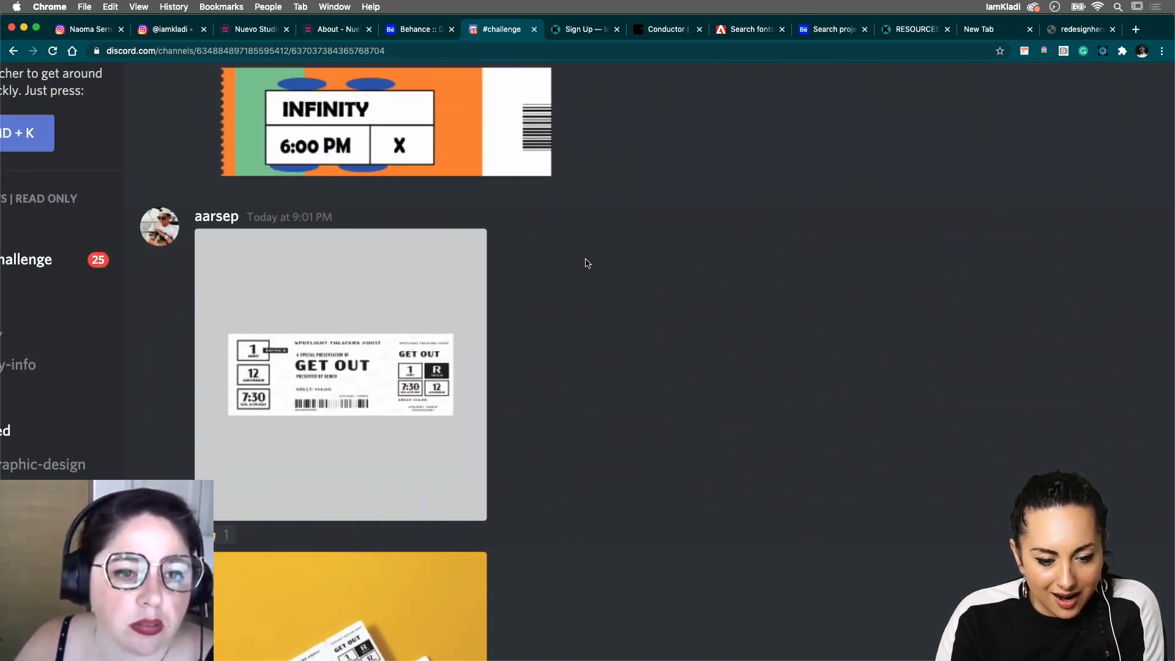
scroll(586, 263, down, 5)
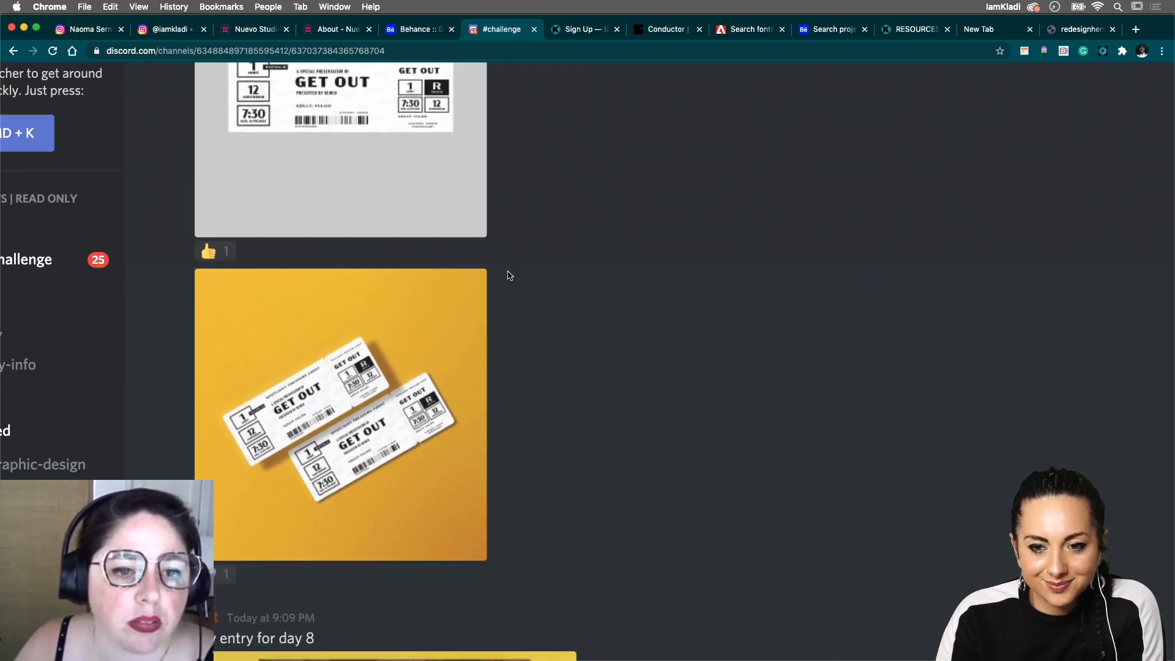
Step: Examine the yellow Get Out ticket mockup enlarged and magnified to check its details, and close the image
click(421, 297)
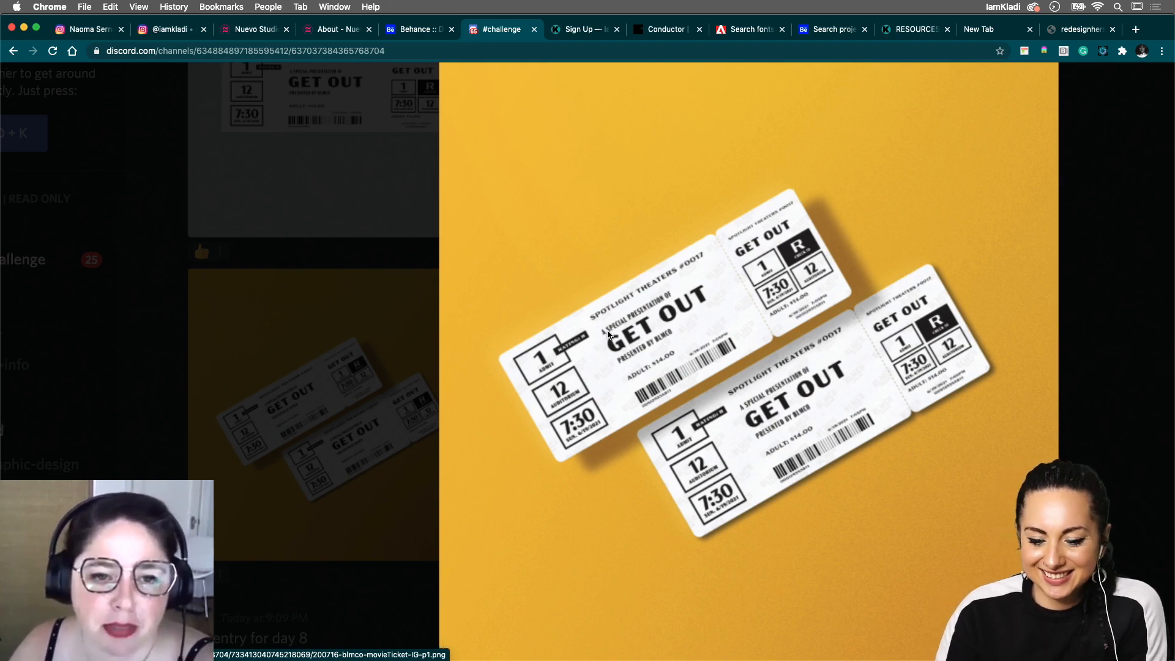
scroll(520, 312, right, 3)
scroll(608, 329, up, 2)
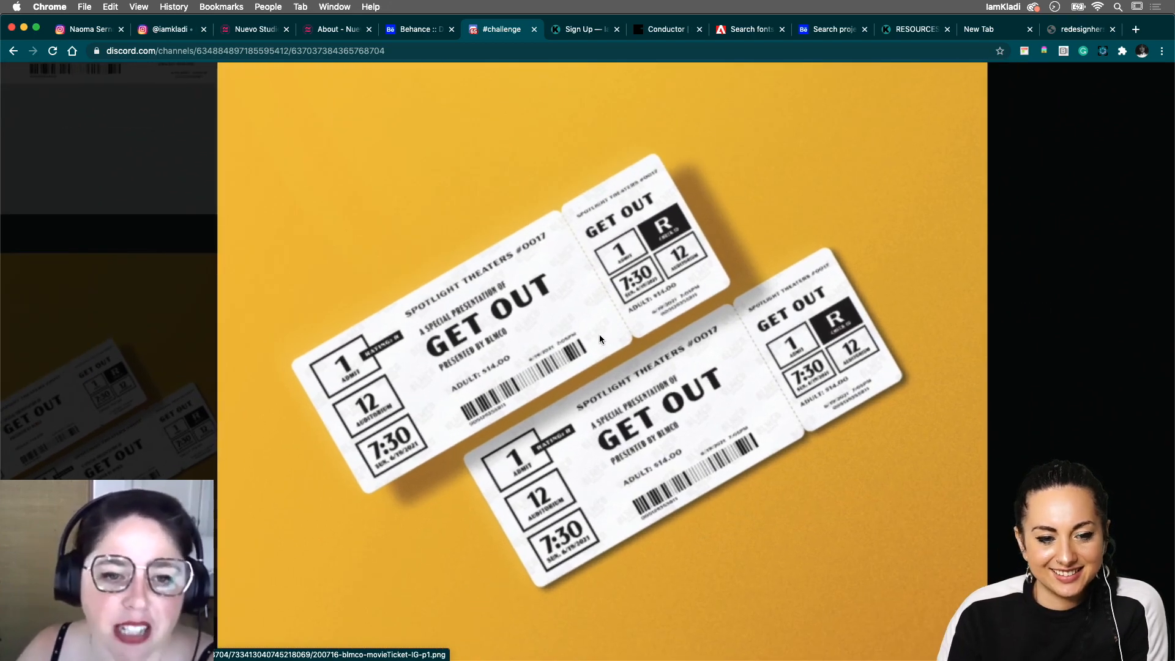
scroll(599, 338, up, 1)
scroll(600, 338, up, 2)
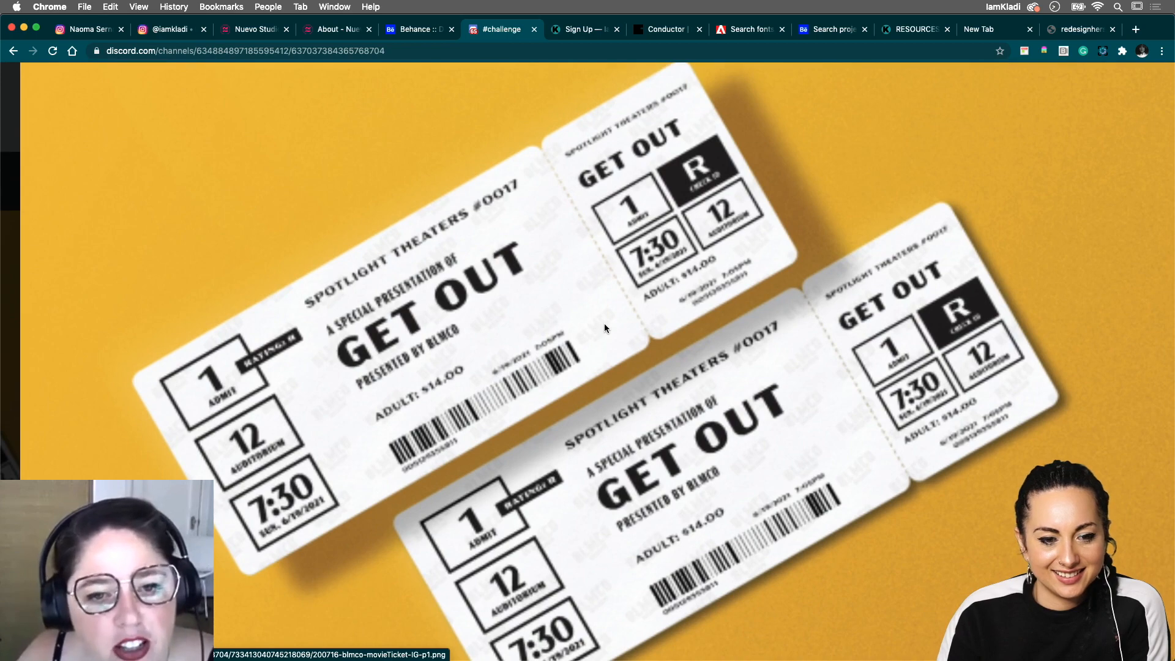
scroll(604, 329, down, 3)
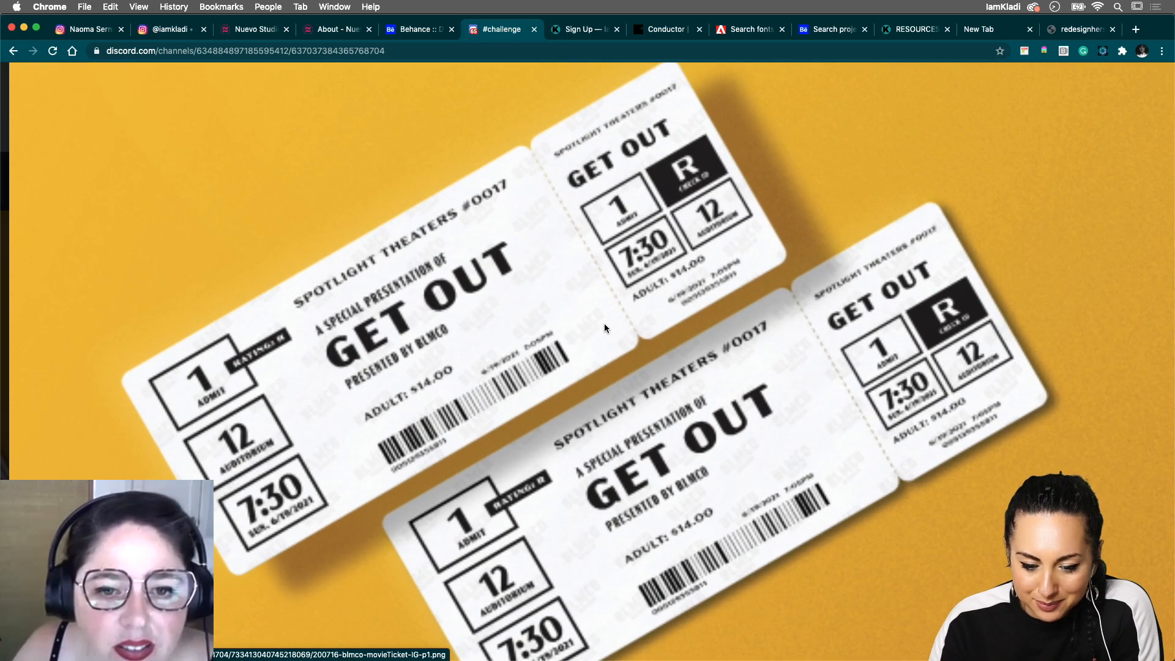
click(604, 293)
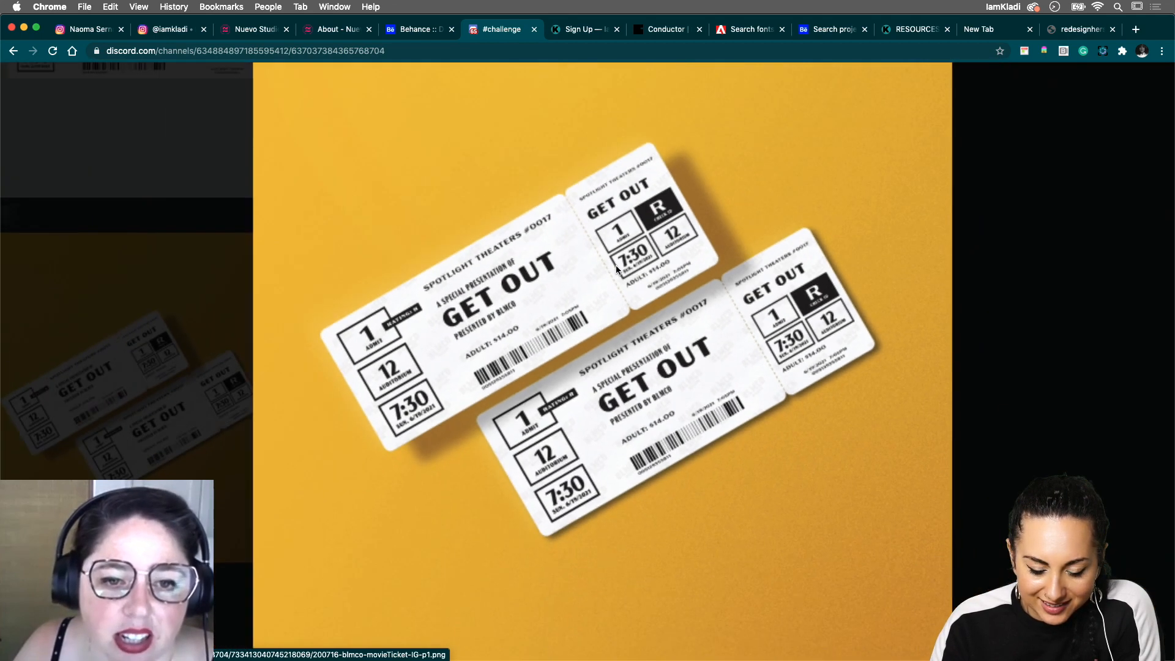
click(953, 223)
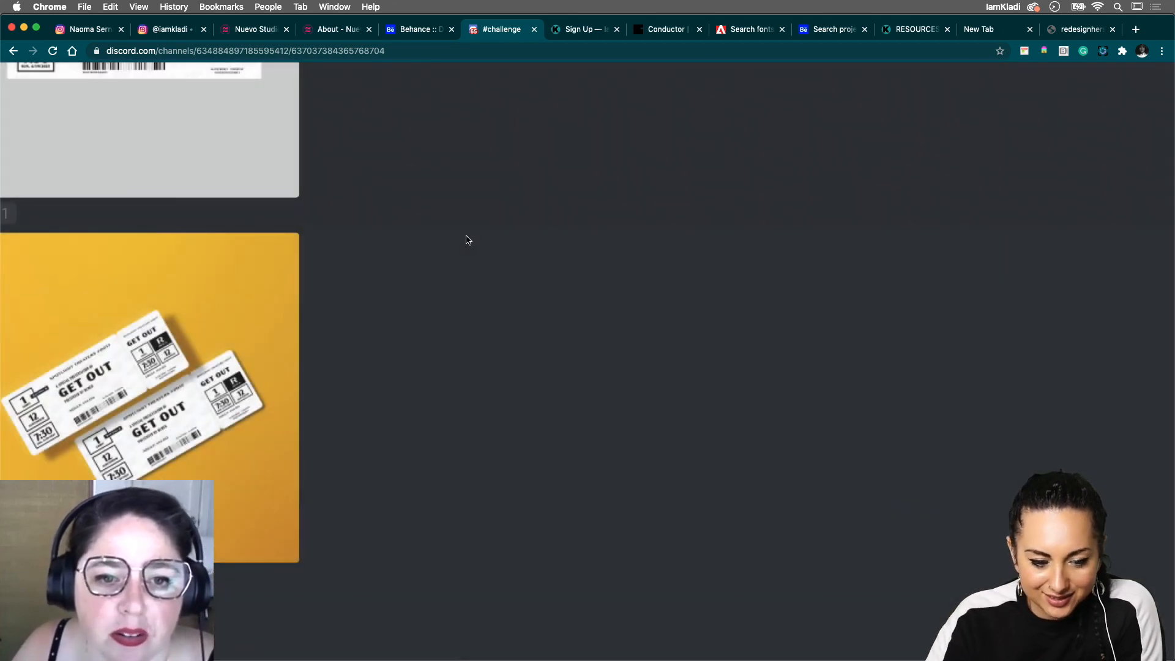
Step: Find the green and orange Hello, Mary! and Infinity tickets, examine both designs enlarged, and close the image
scroll(467, 240, up, 6)
scroll(466, 240, left, 1)
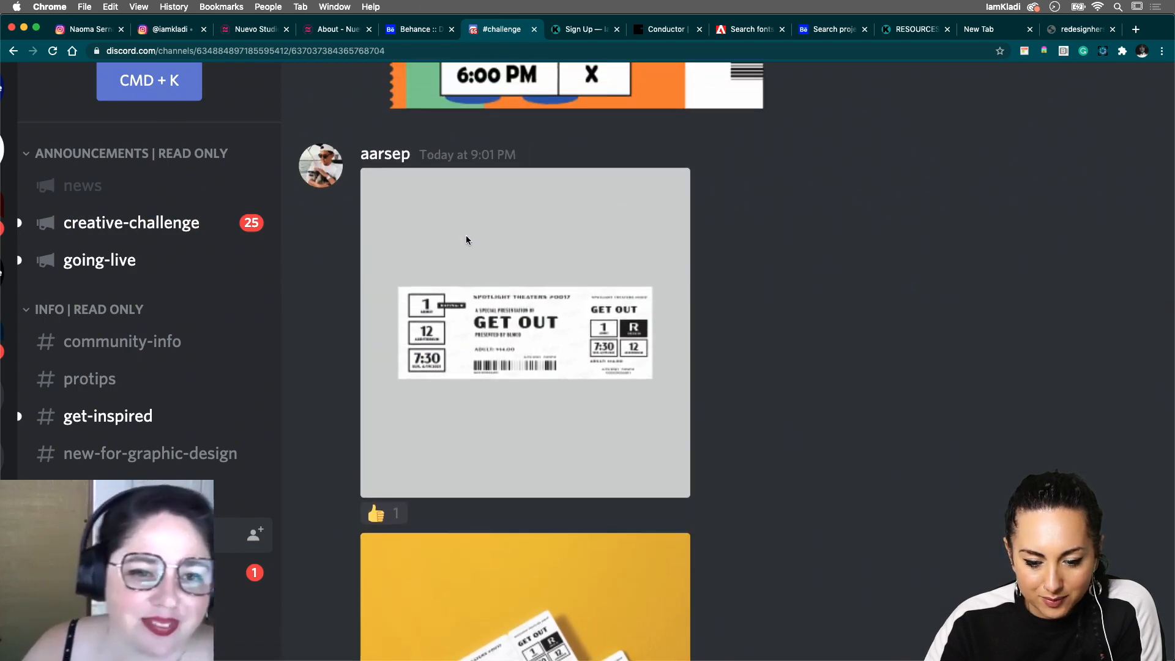
scroll(467, 240, up, 4)
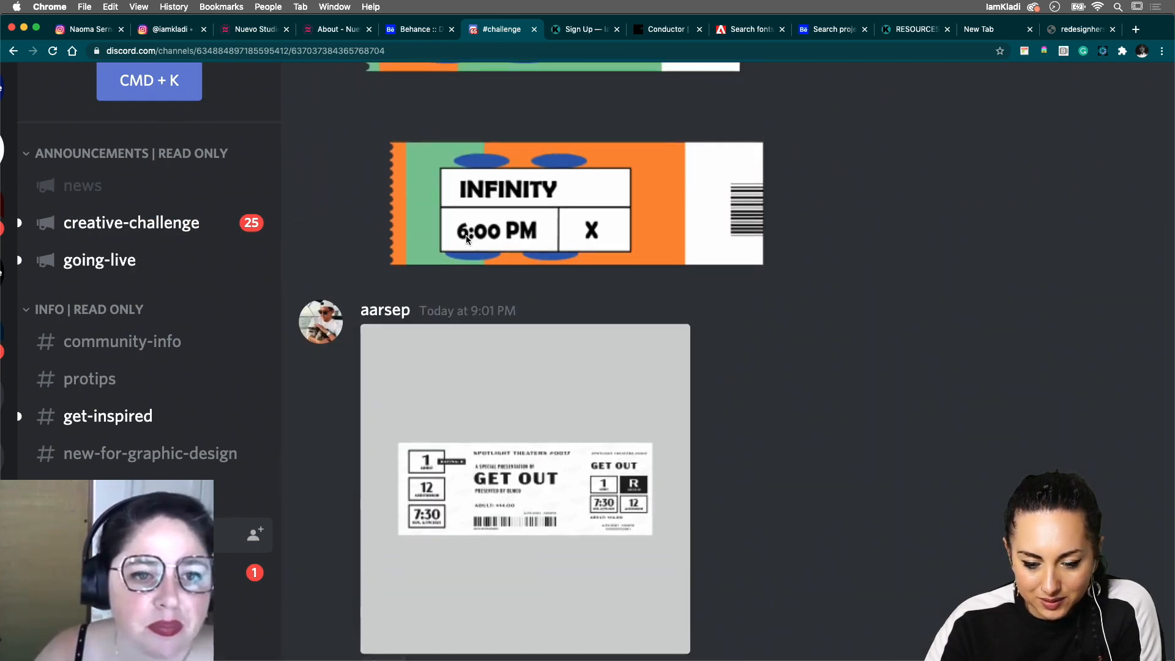
scroll(468, 240, up, 2)
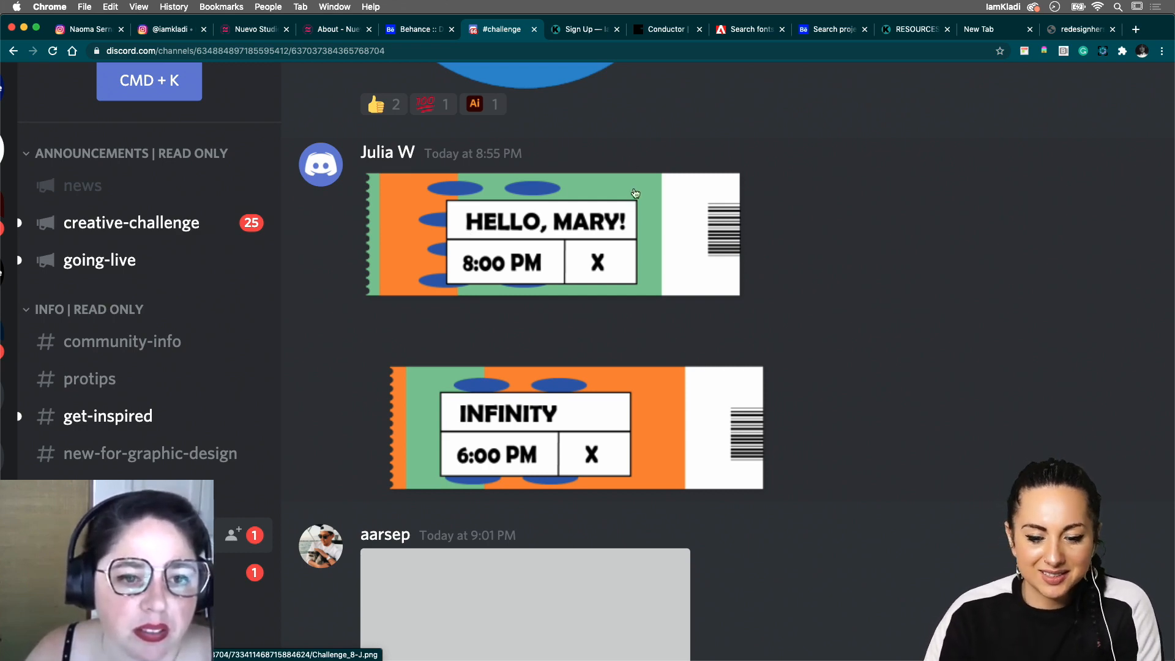
click(661, 272)
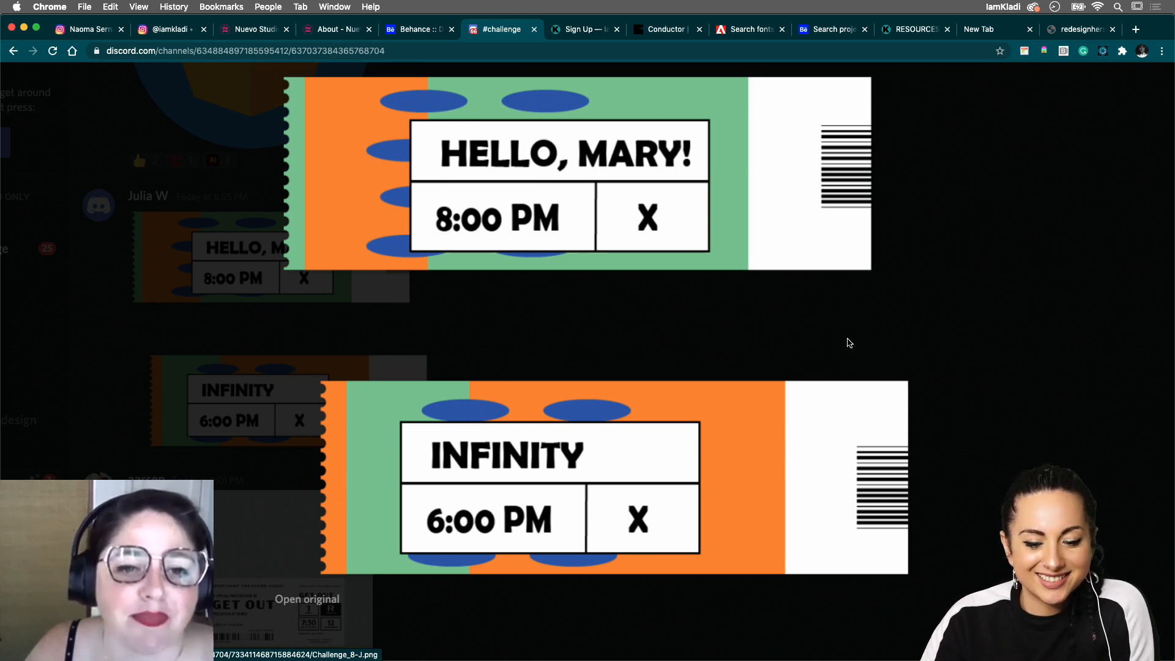
click(950, 388)
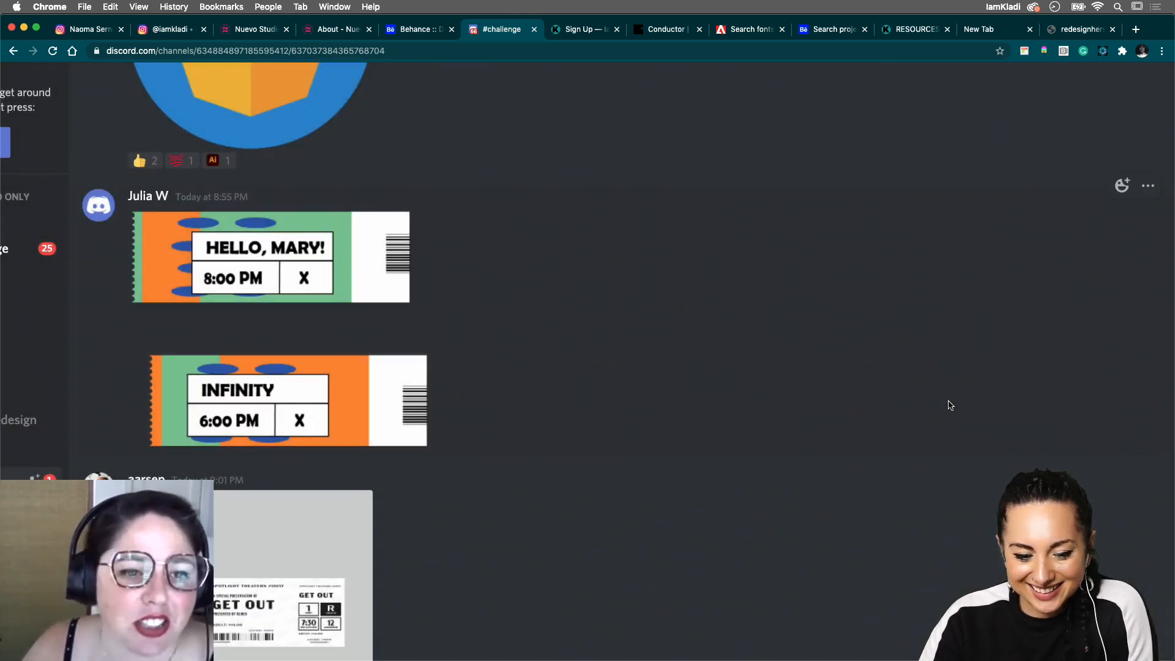
Step: Browse the channel's older feedback and submissions back to the pink and blue Infinity ticket mockup, and return to the latest posts
scroll(950, 398, up, 8)
scroll(950, 405, up, 10)
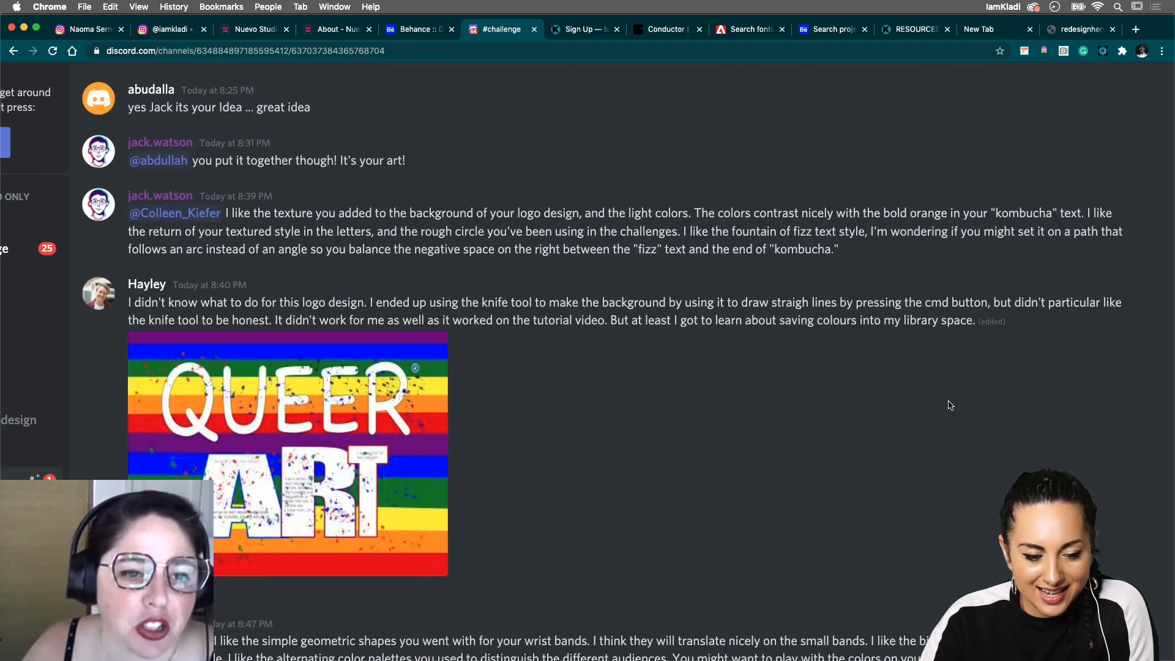
scroll(950, 405, up, 5)
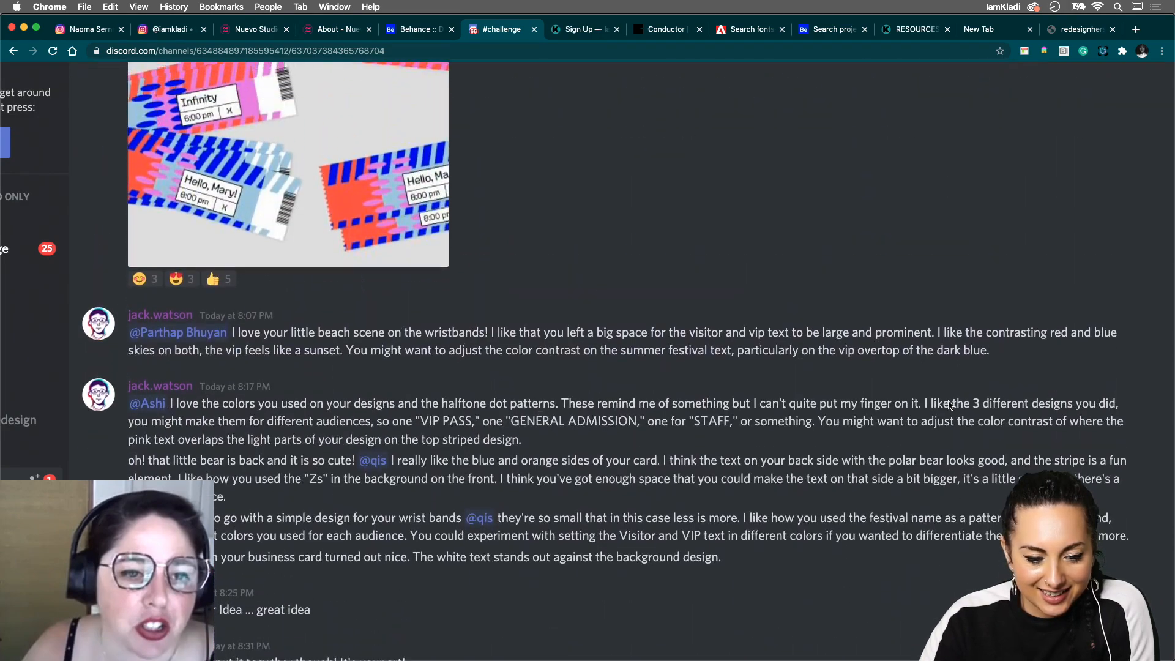
scroll(872, 309, up, 3)
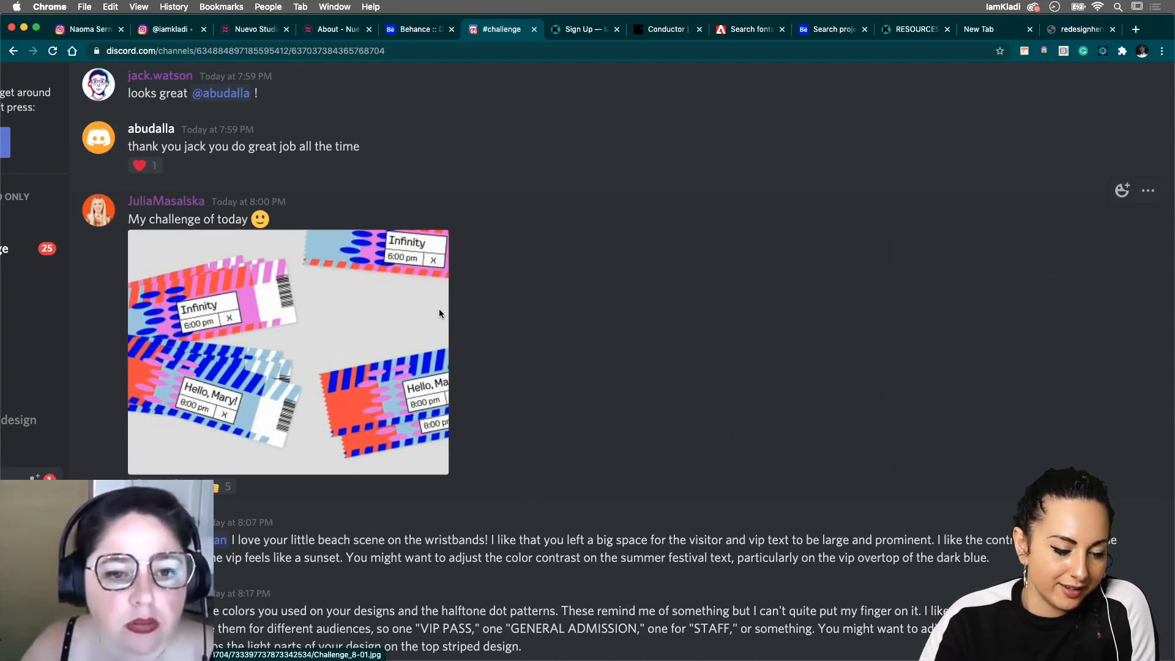
scroll(439, 314, down, 15)
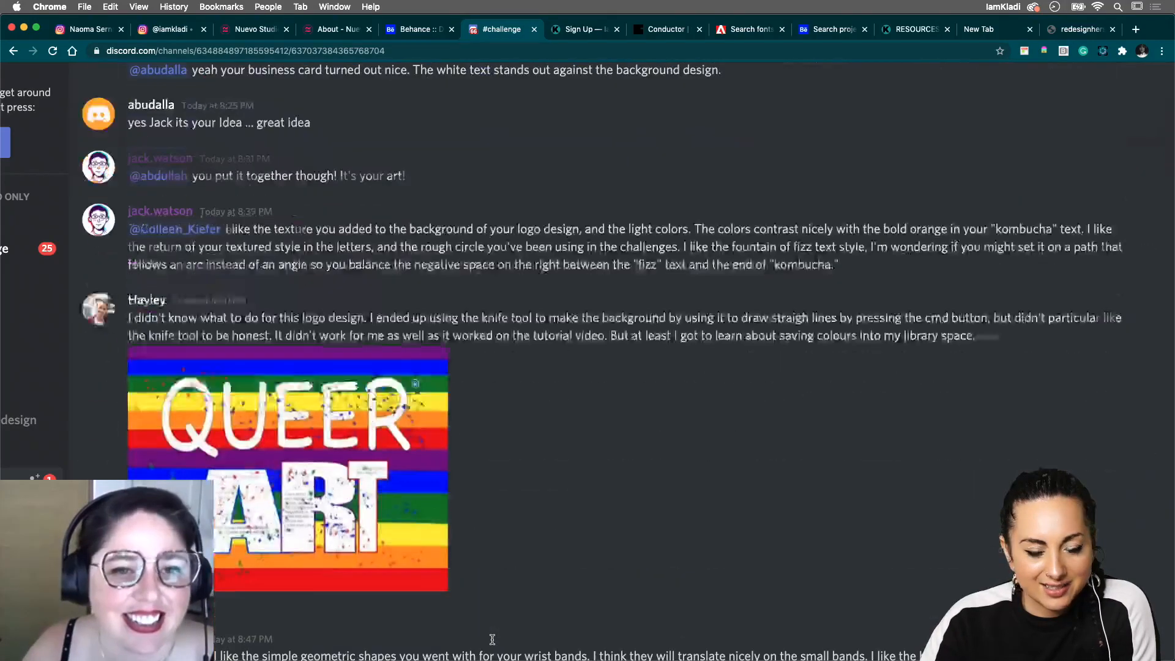
scroll(494, 643, down, 20)
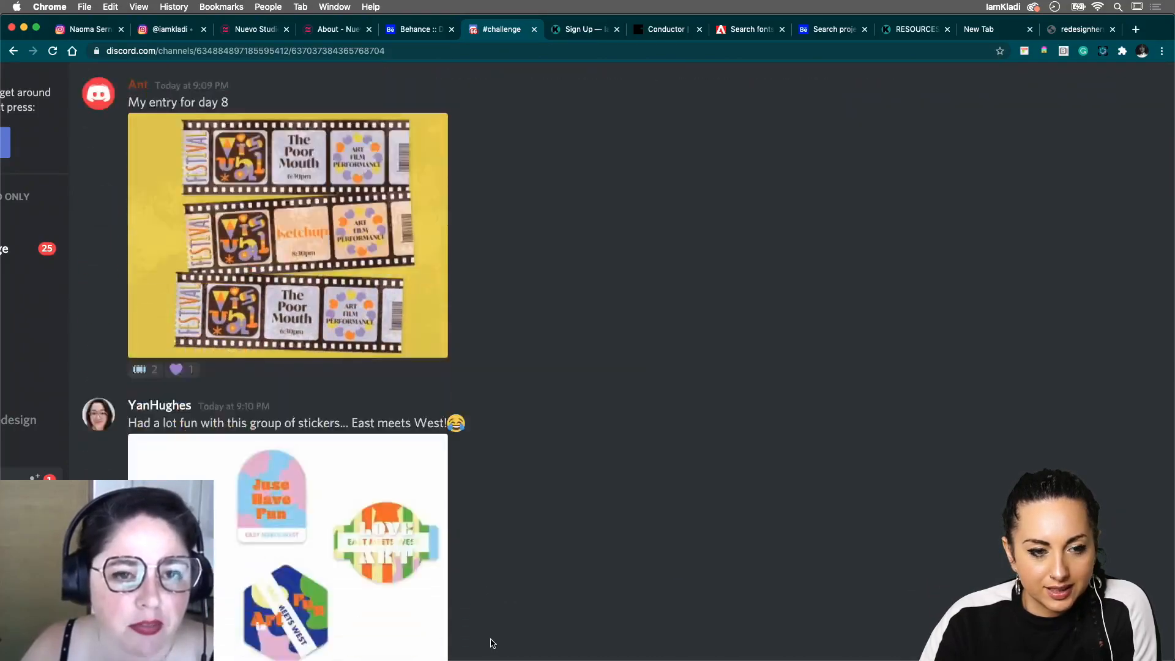
scroll(494, 644, up, 15)
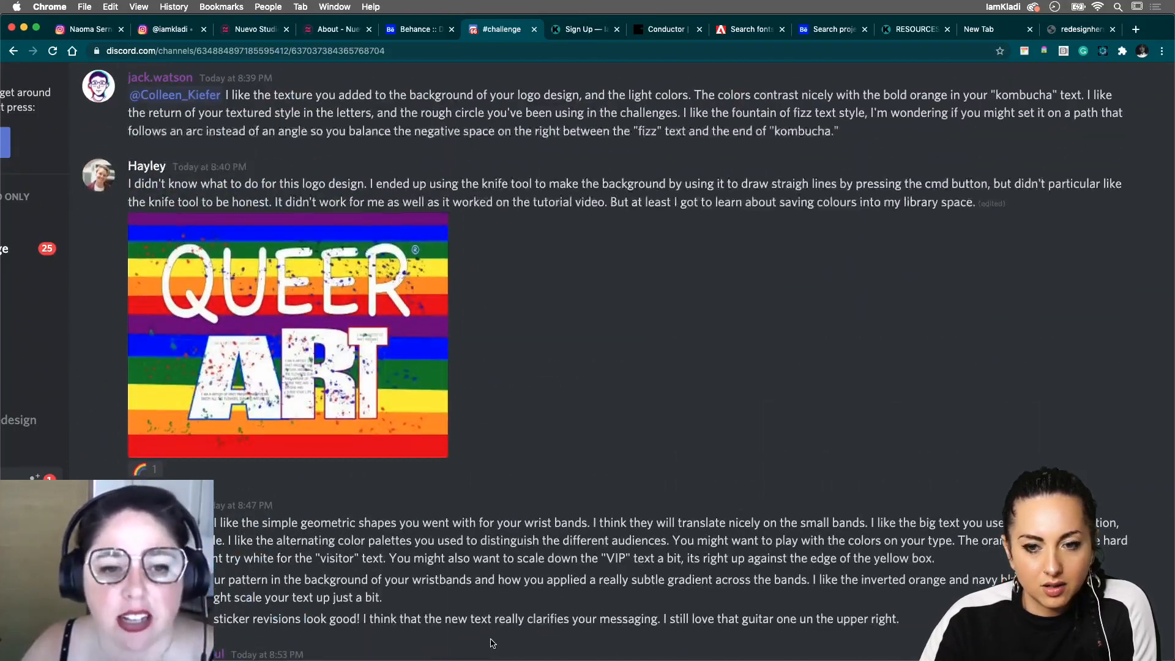
scroll(494, 644, down, 5)
scroll(494, 644, down, 15)
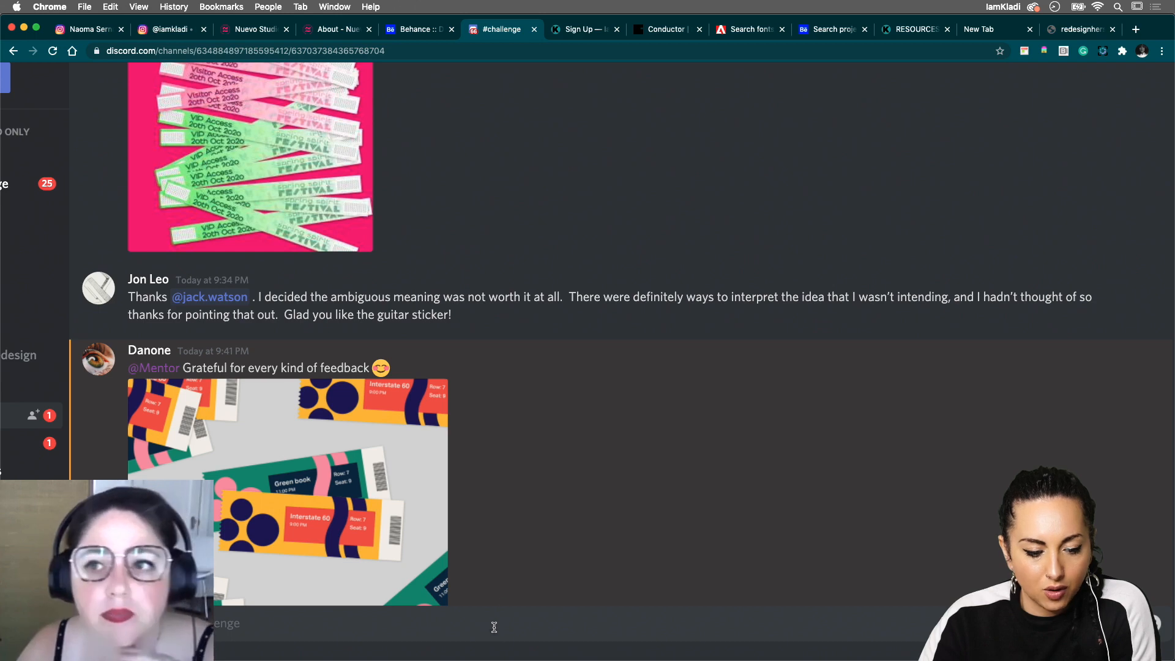
Step: Open the newest Cinema Ticket submission enlarged and examine its Infinity and Hello, Mary! ticket designs
scroll(454, 528, down, 5)
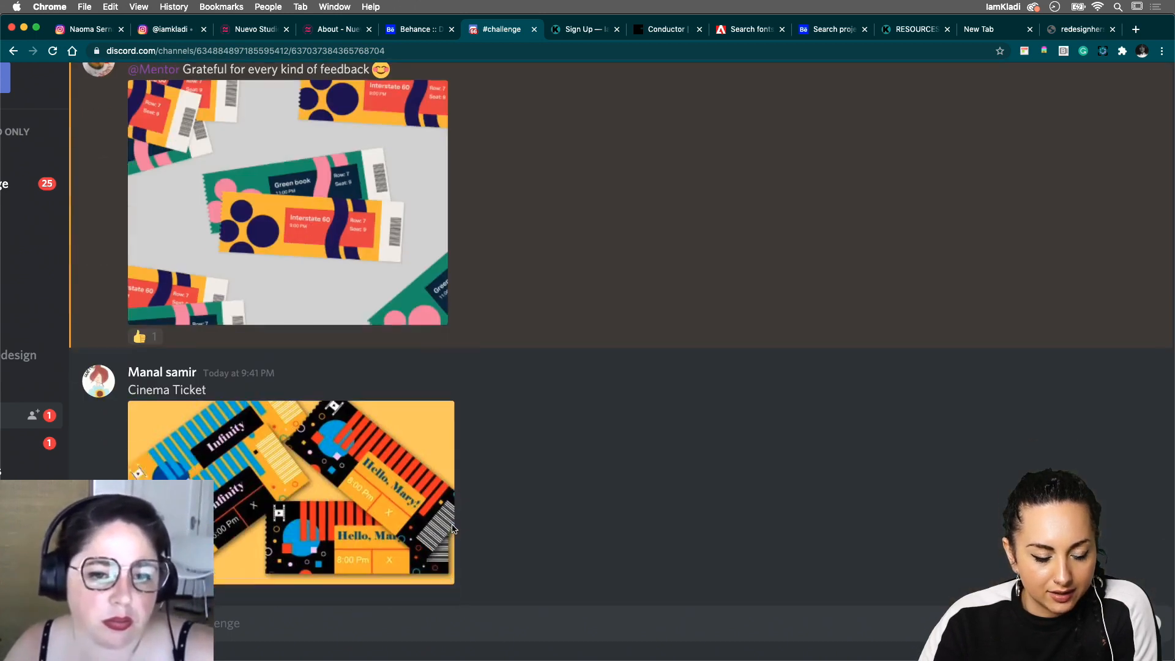
scroll(454, 529, down, 1)
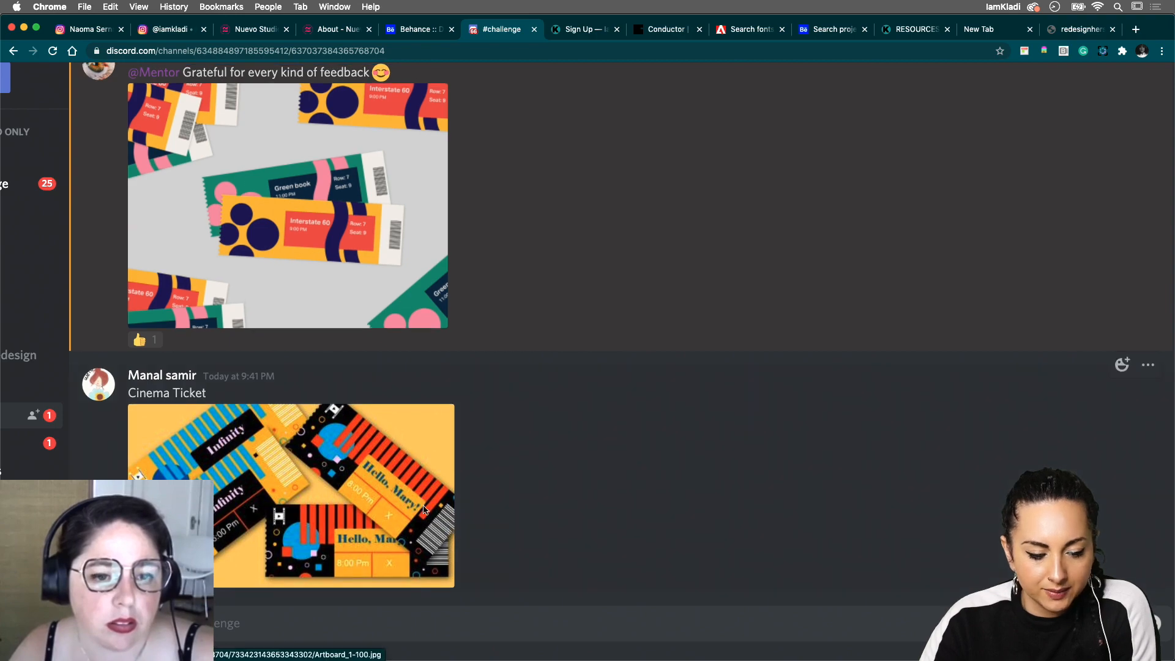
click(353, 469)
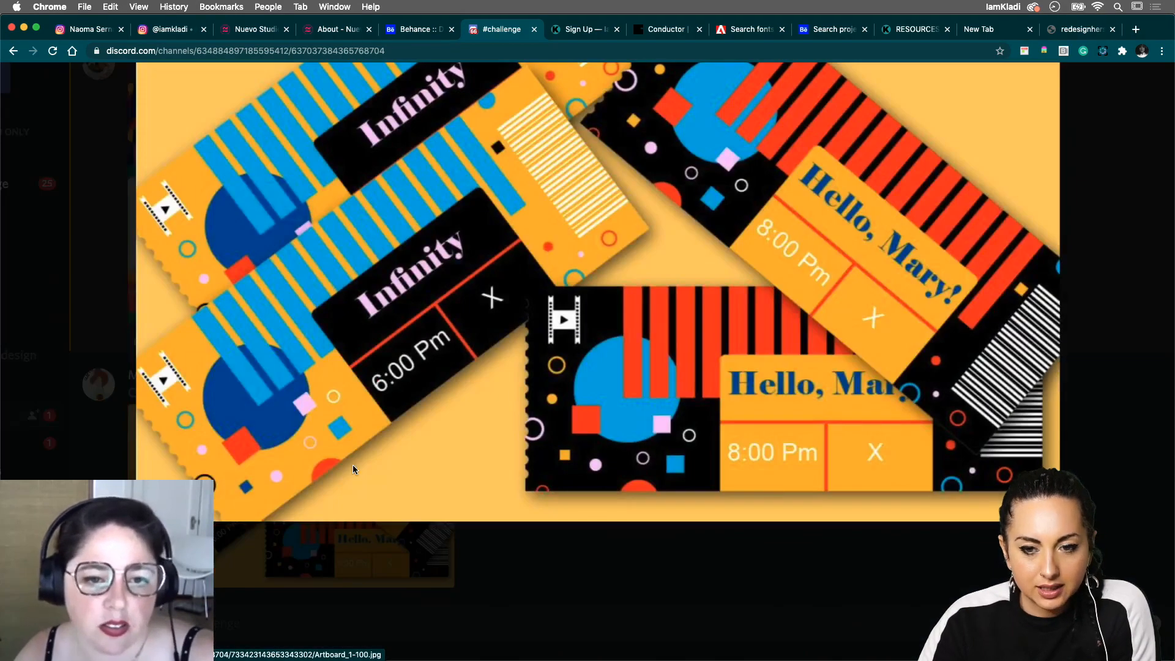
scroll(353, 469, up, 3)
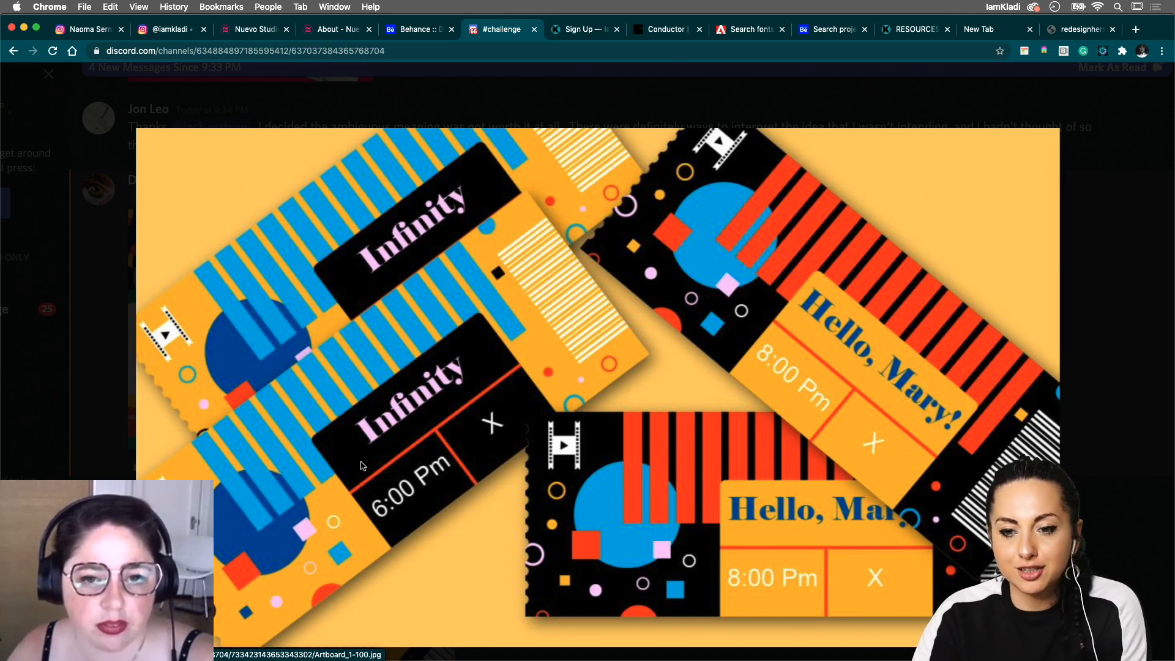
scroll(361, 467, up, 2)
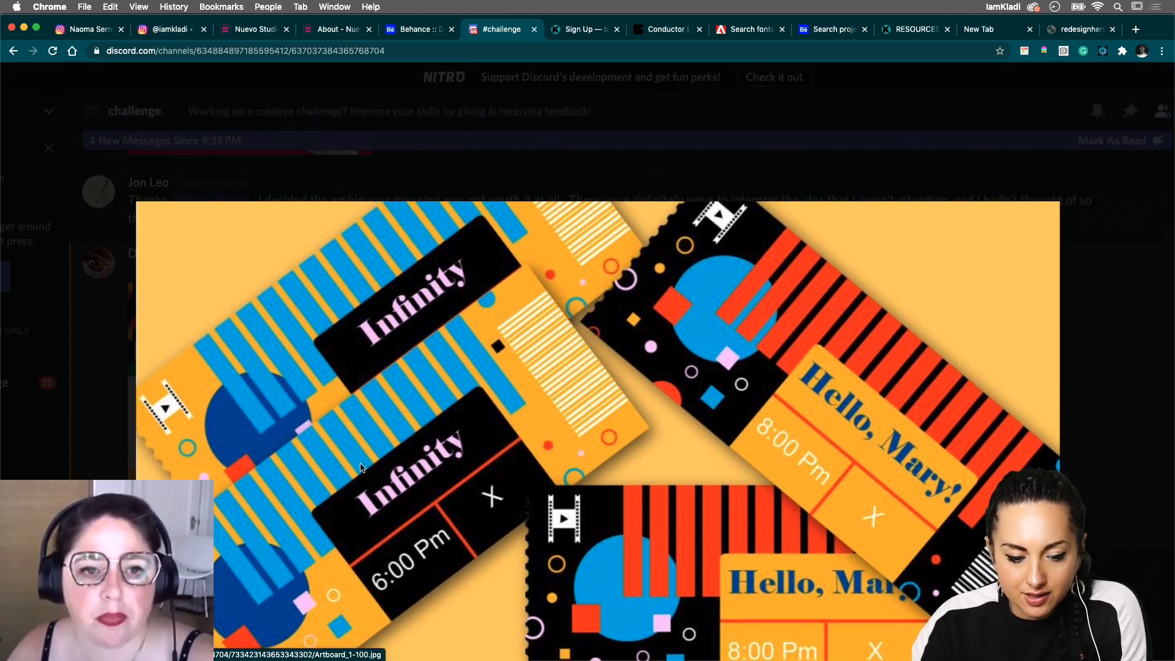
Step: Close the Infinity and Hello, Mary! image, and open the Green book and Interstate 60 ticket mockup enlarged to examine its details
scroll(646, 176, down, 2)
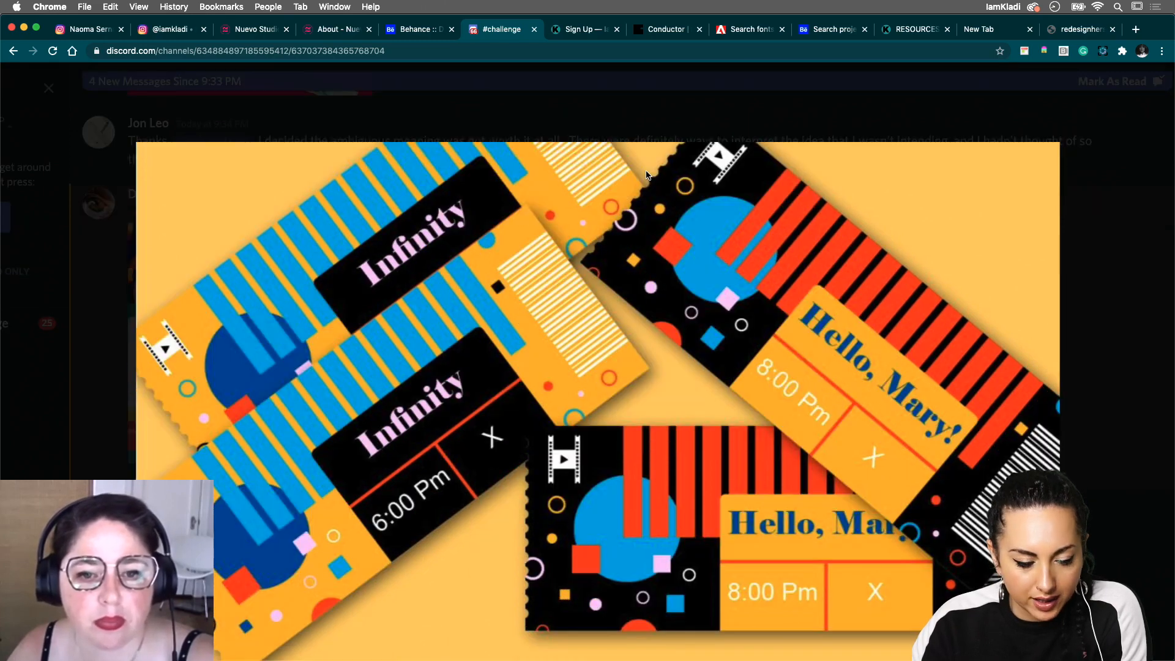
key(Escape)
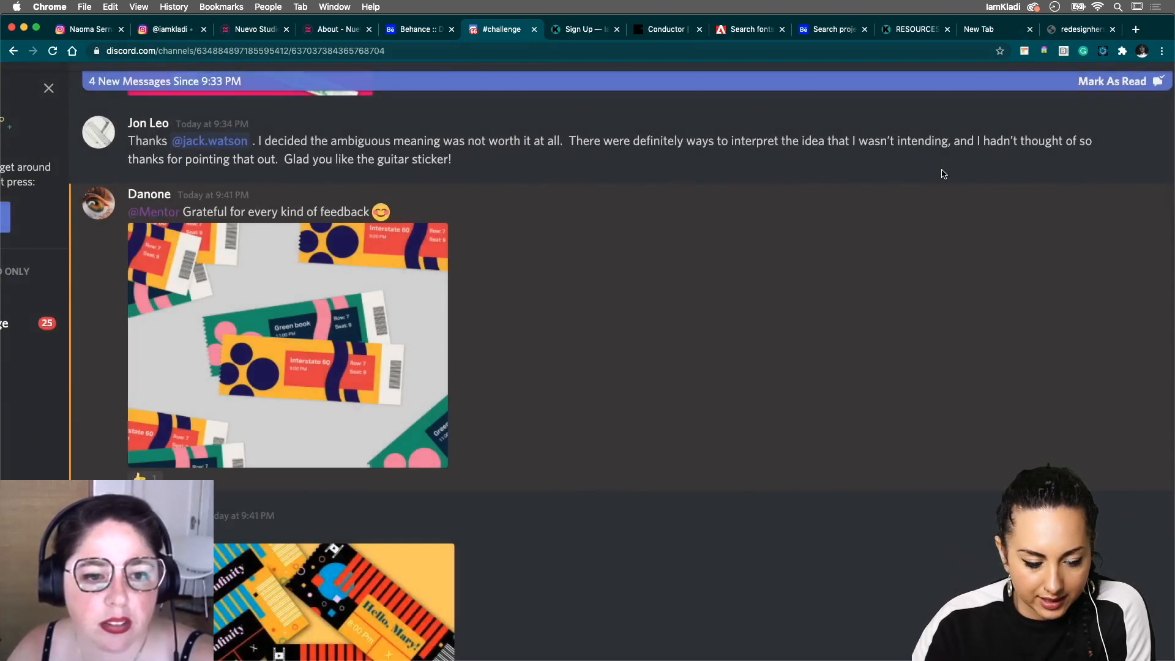
scroll(499, 366, up, 3)
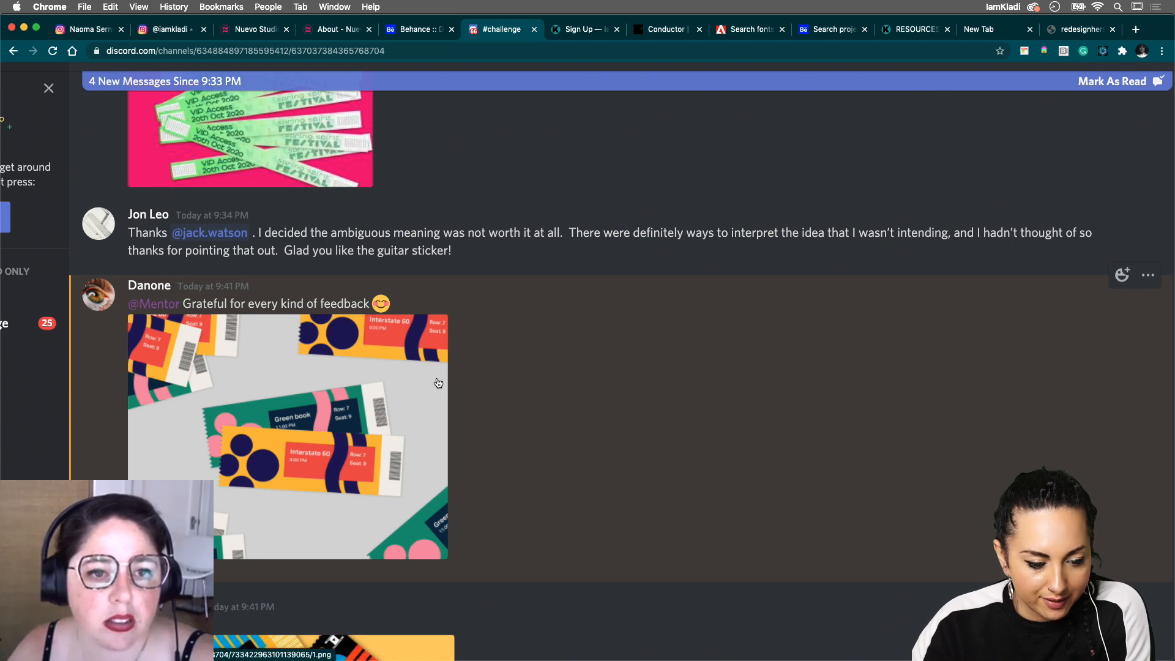
click(371, 426)
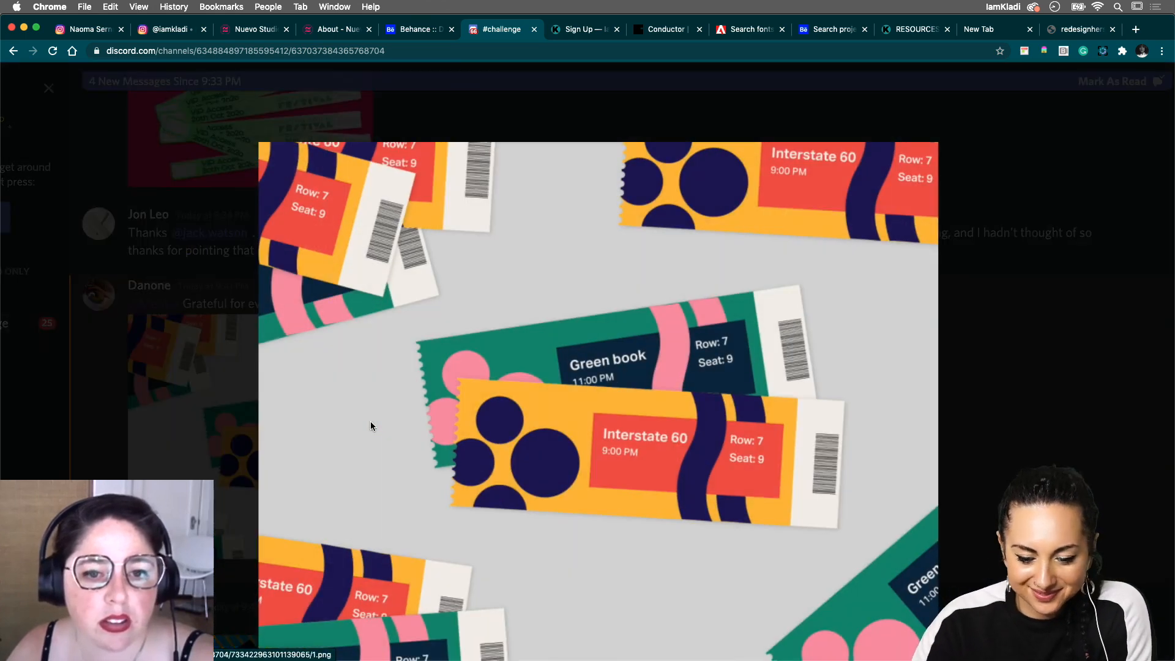
scroll(370, 426, down, 3)
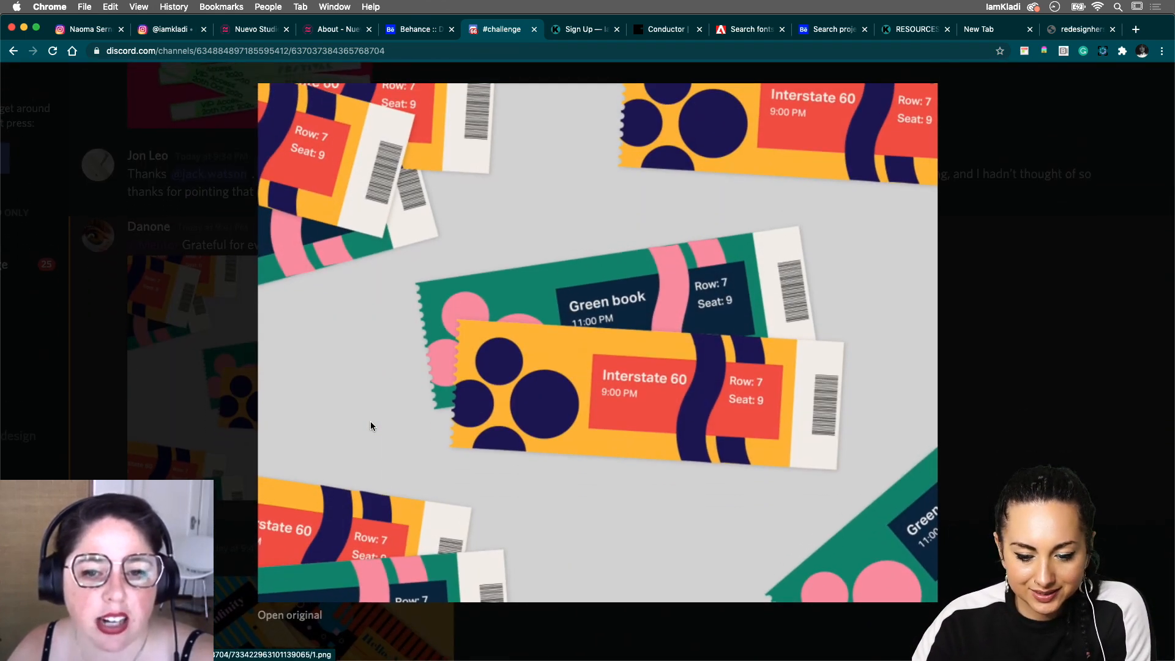
scroll(369, 421, down, 1)
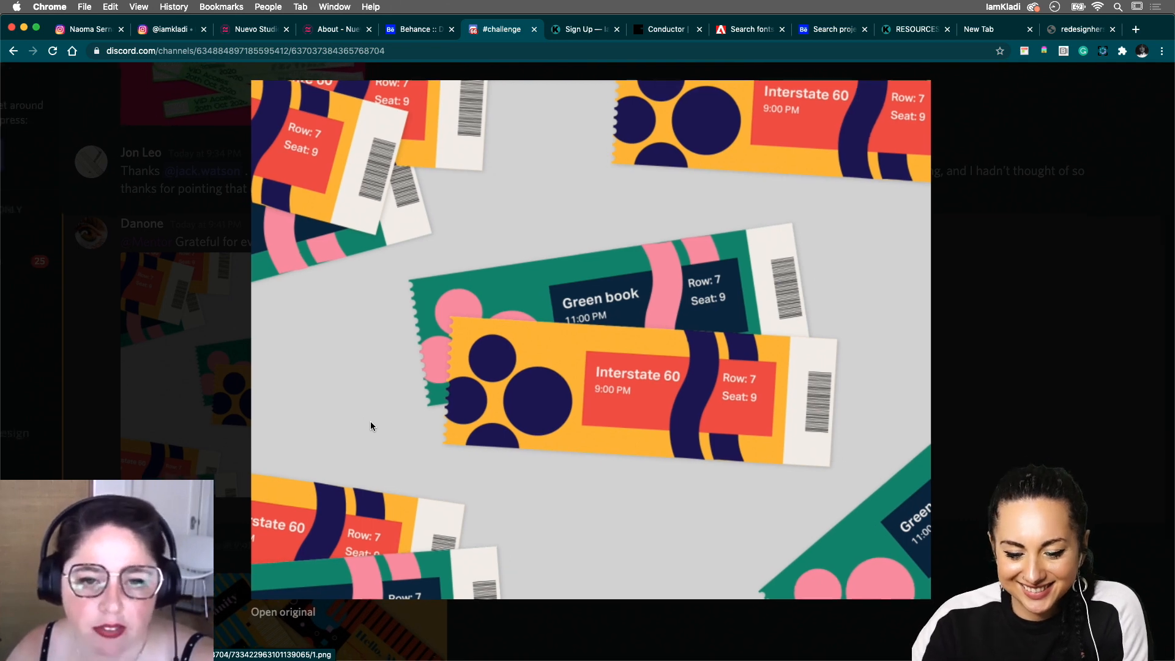
scroll(354, 479, up, 3)
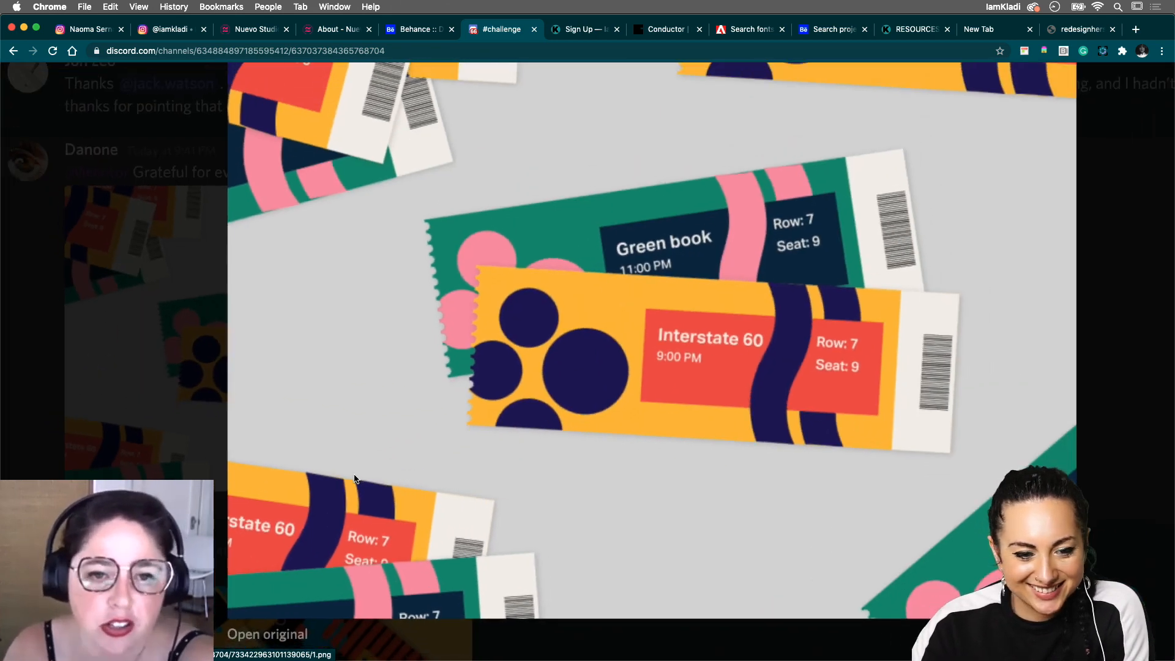
scroll(354, 479, up, 2)
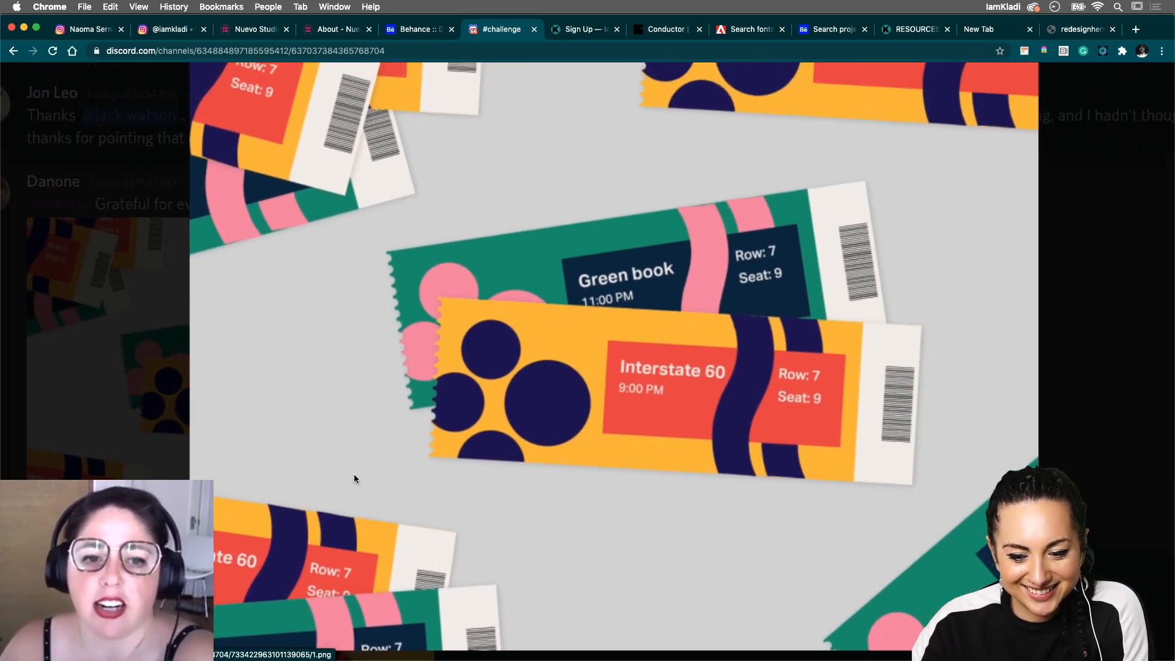
scroll(355, 477, down, 3)
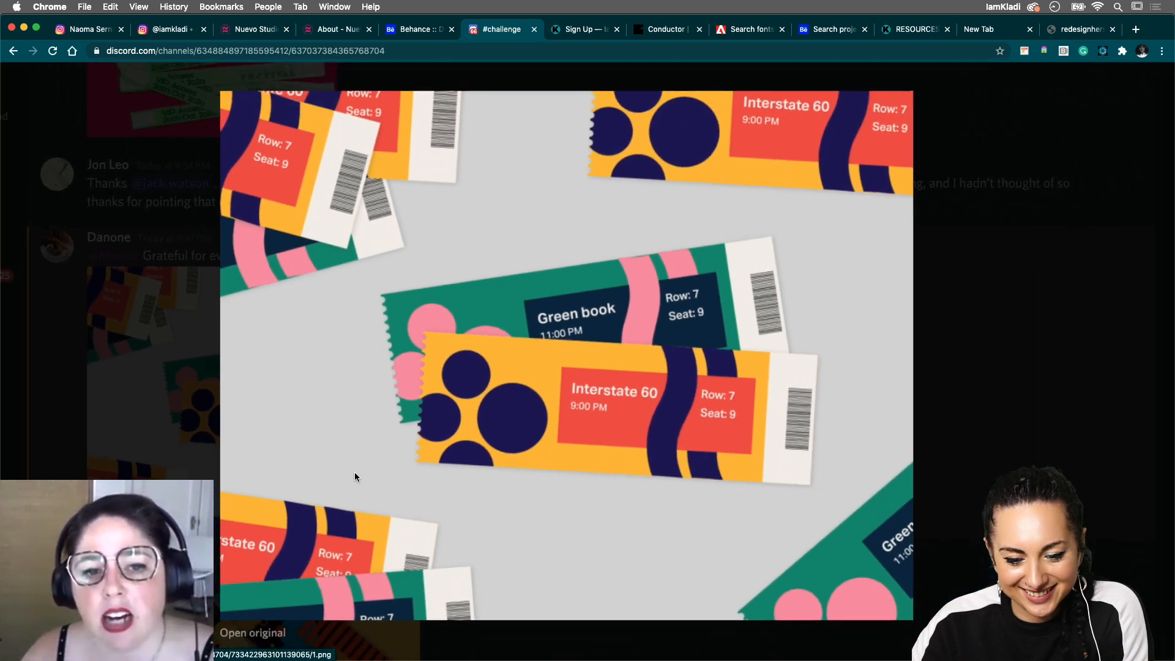
scroll(355, 477, up, 2)
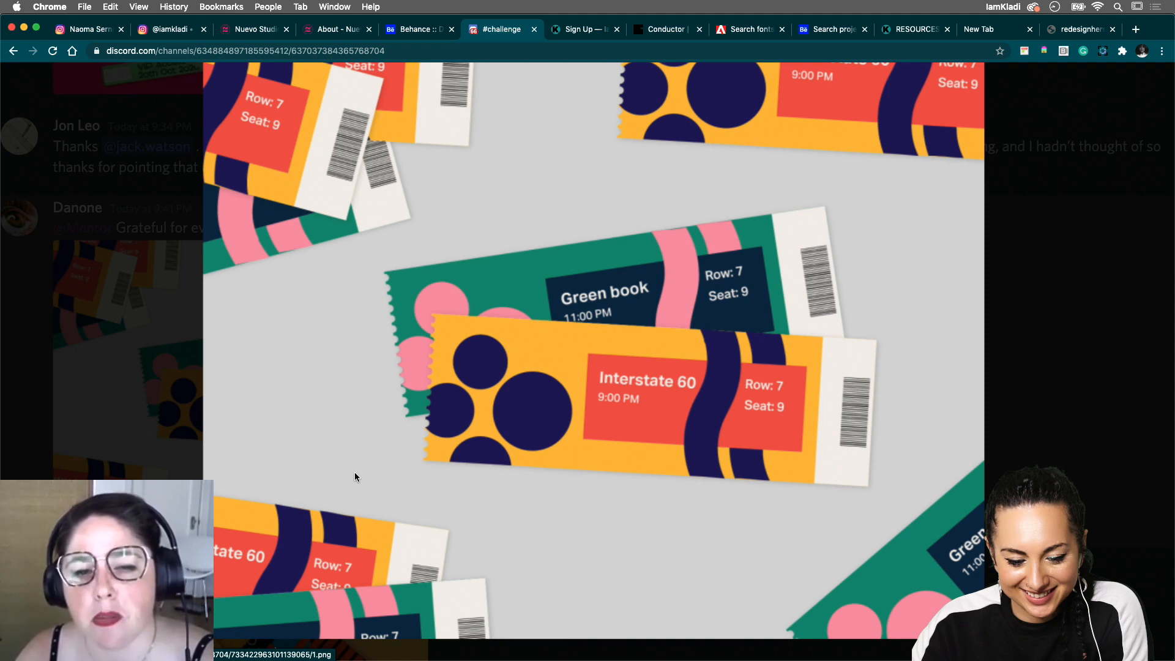
scroll(355, 477, up, 2)
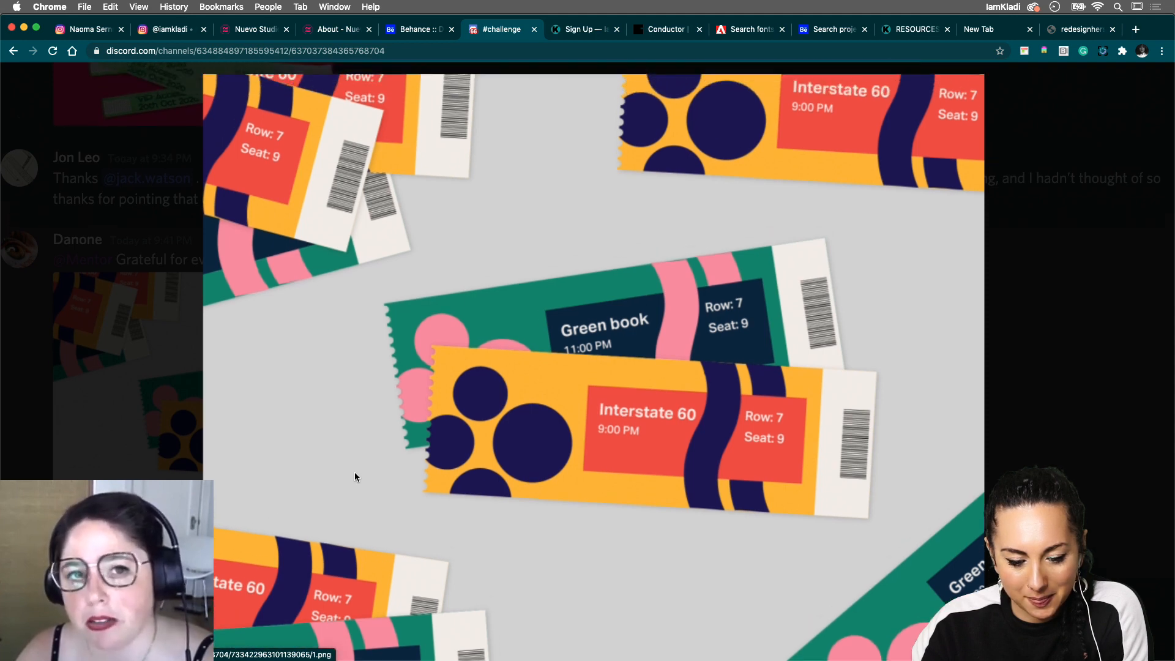
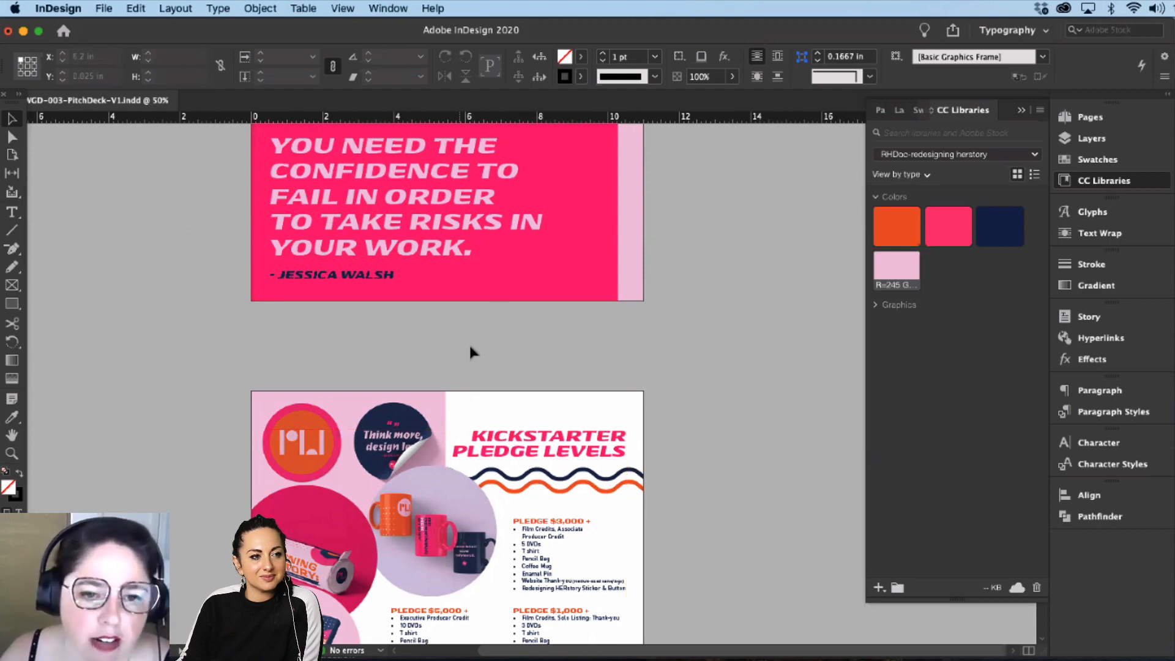
Step: View the pitch deck's pink quote page, and switch to the carousel artwork in Illustrator with nothing selected
scroll(482, 312, up, 6)
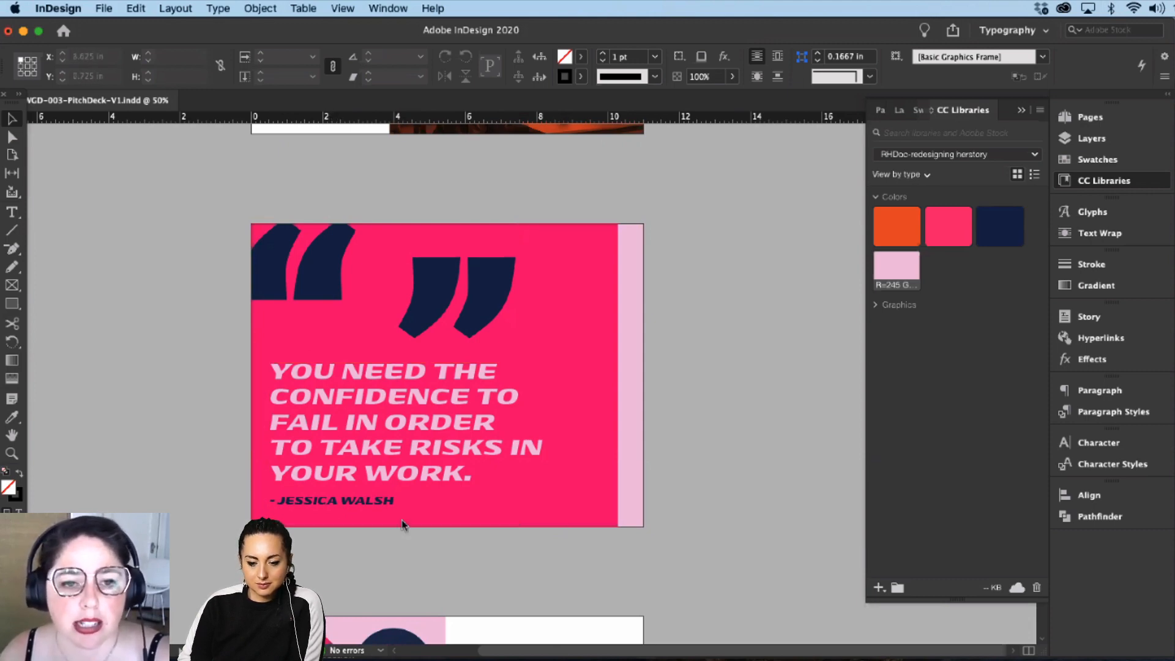
key(super+Tab)
key(super+shift+a)
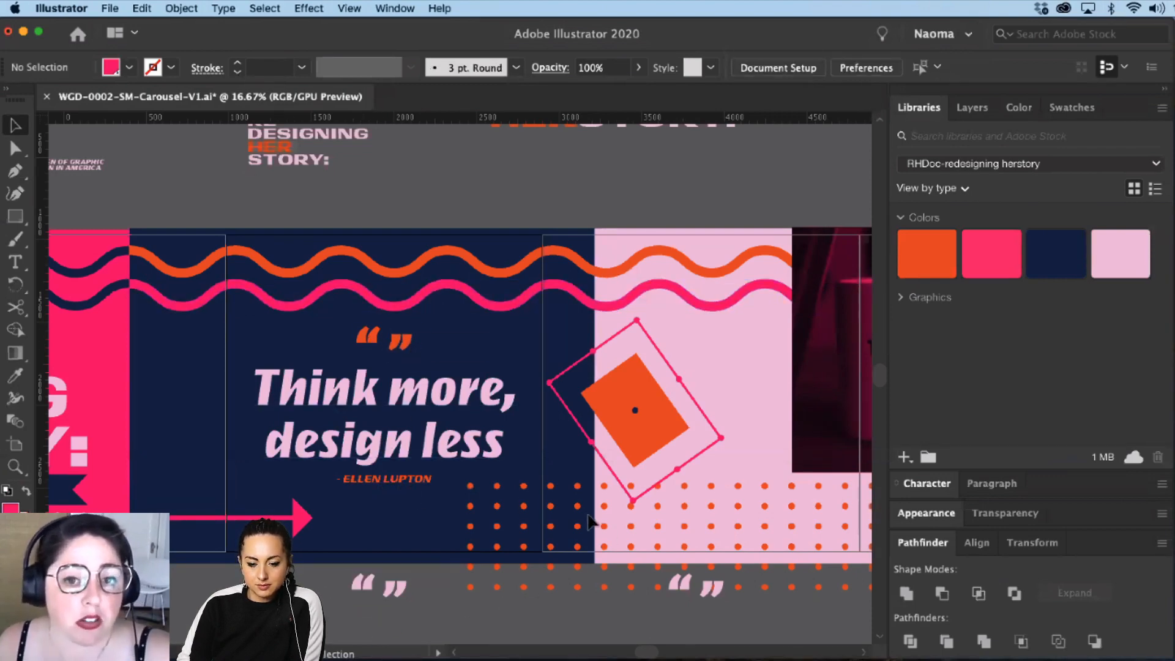
Step: Examine the carousel from the "Think more, design less" slide across to the orange logo slide, leaving nothing selected
key(space)
drag(488, 398, 492, 448)
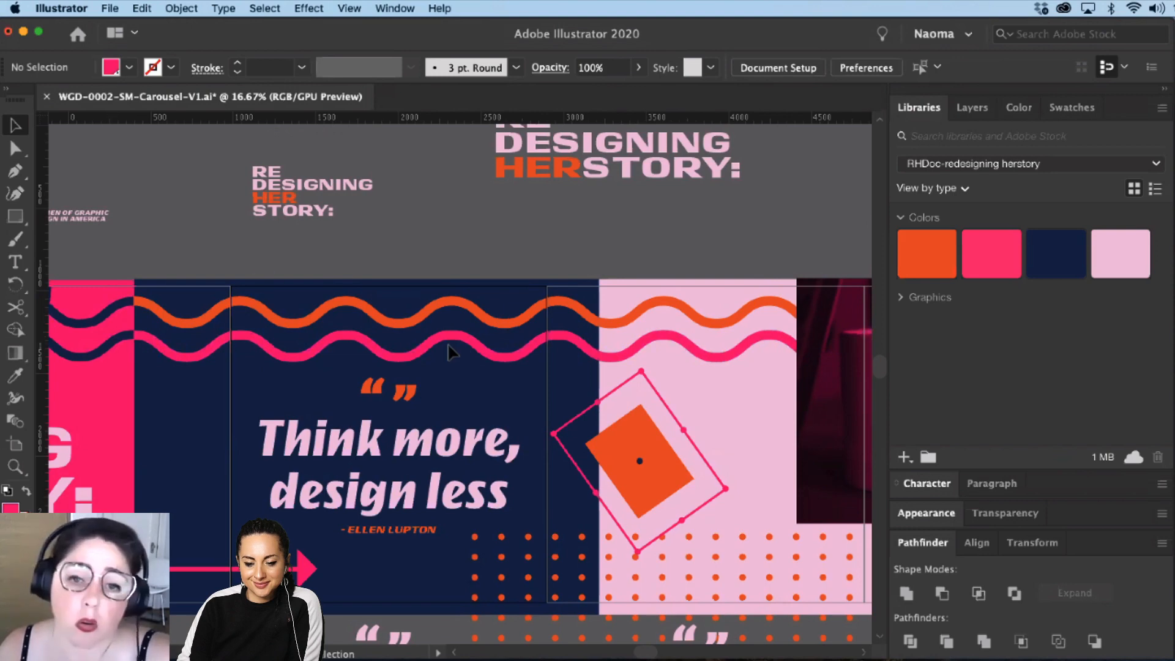
drag(588, 533, 194, 471)
click(472, 561)
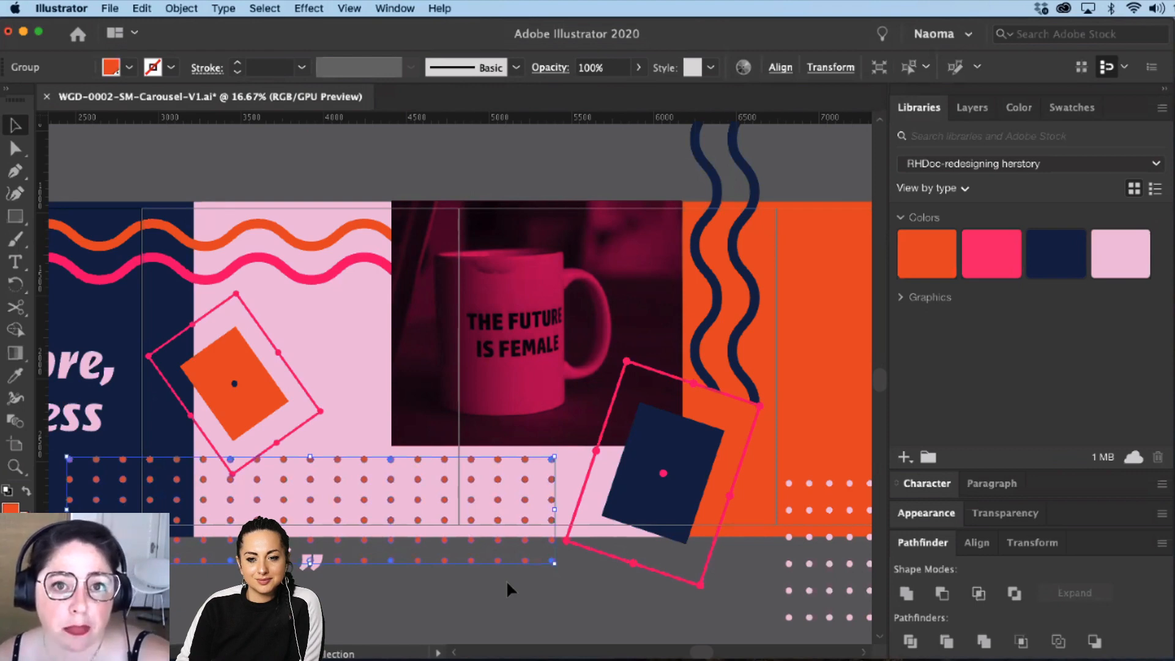
scroll(465, 563, right, 5)
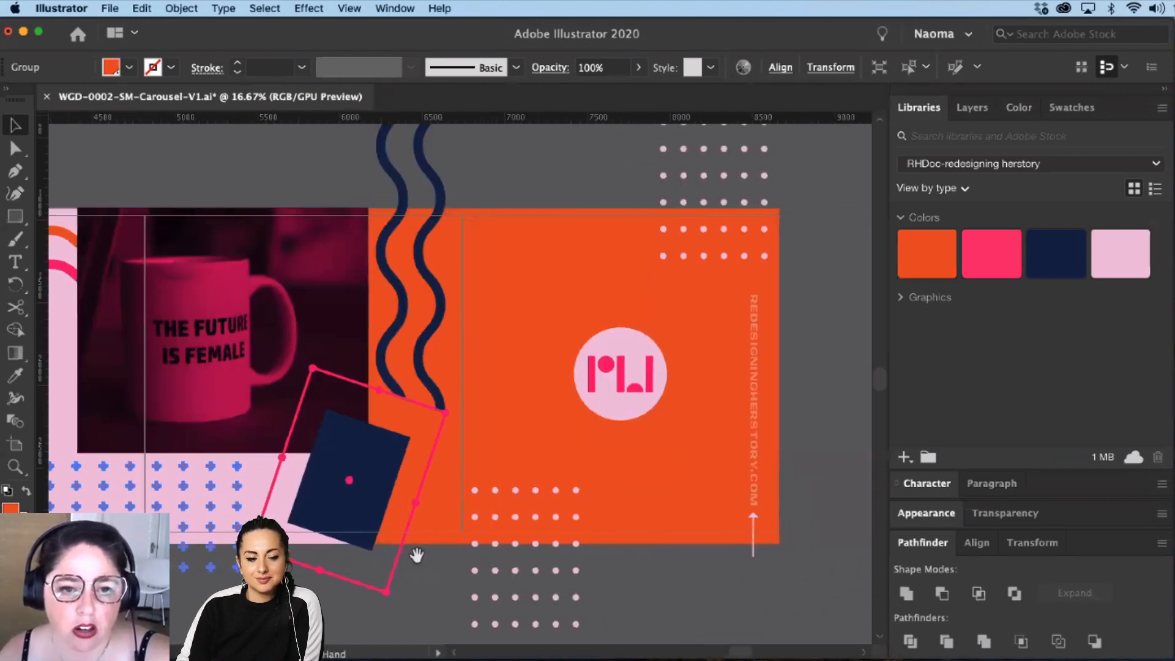
click(465, 584)
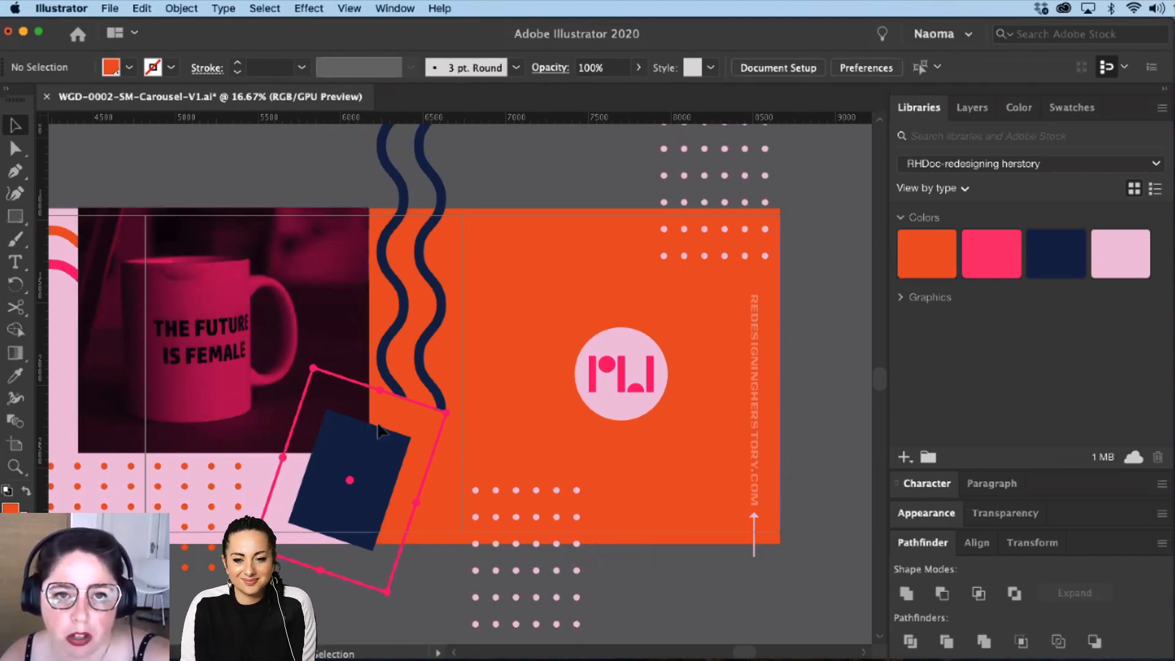
Step: Review the carousel back from the mug photo past the quote slide to the Redesigning HERstory title slide
key(space)
drag(276, 412, 480, 453)
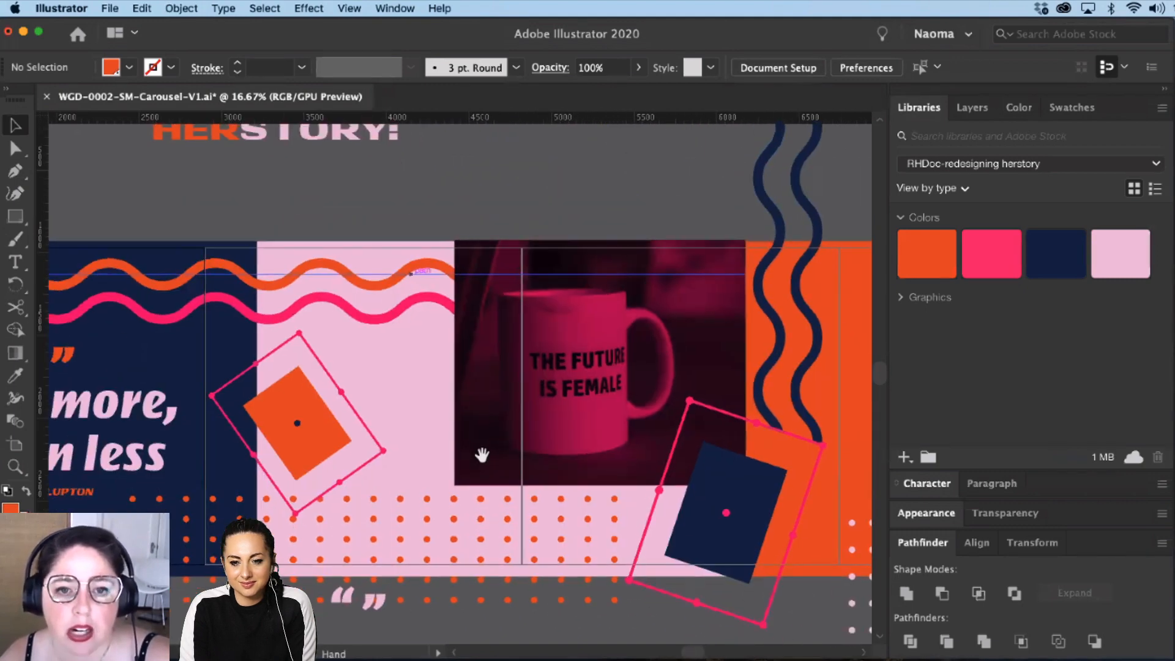
click(602, 354)
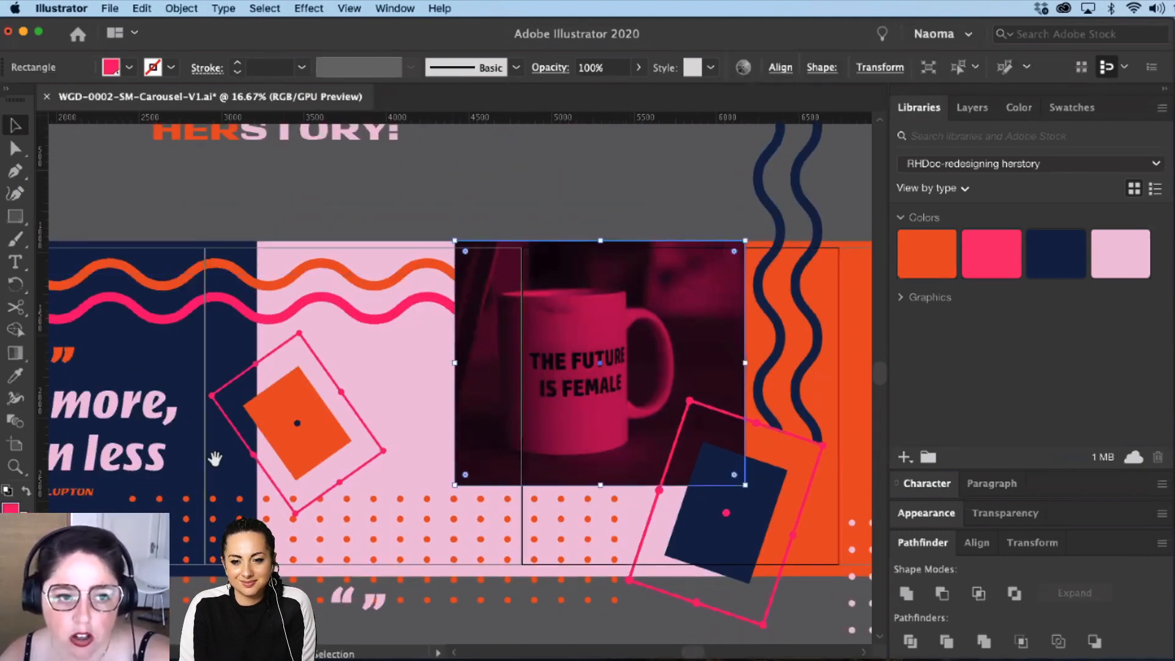
key(super+shift+a)
drag(394, 399, 820, 456)
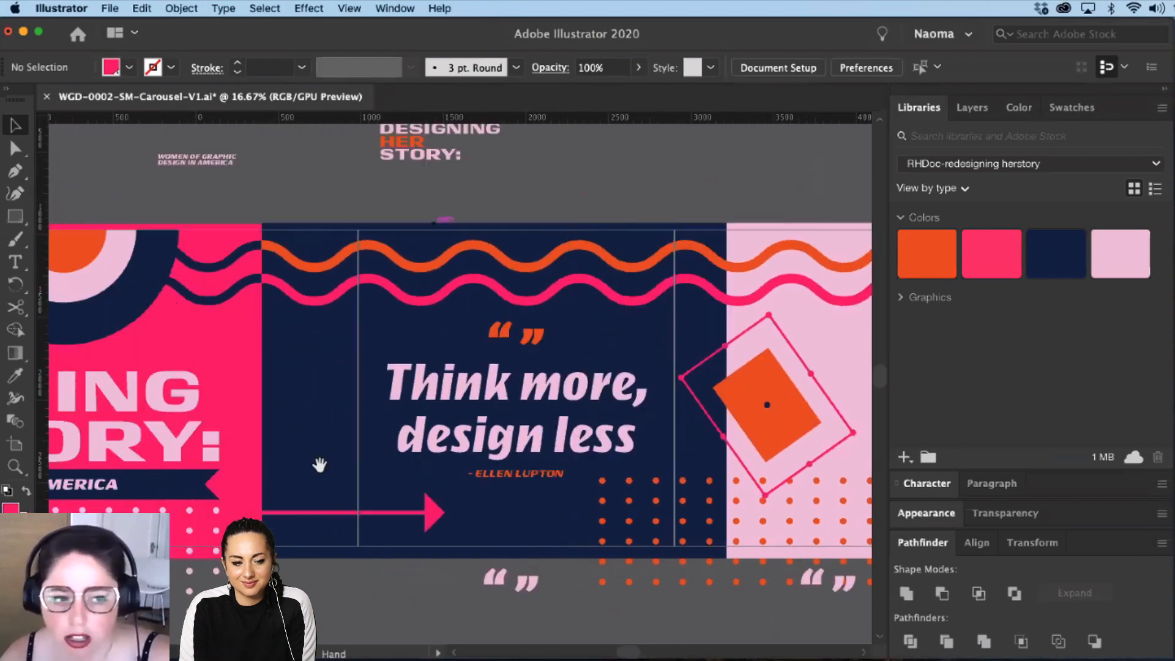
drag(404, 465, 620, 459)
drag(101, 432, 309, 432)
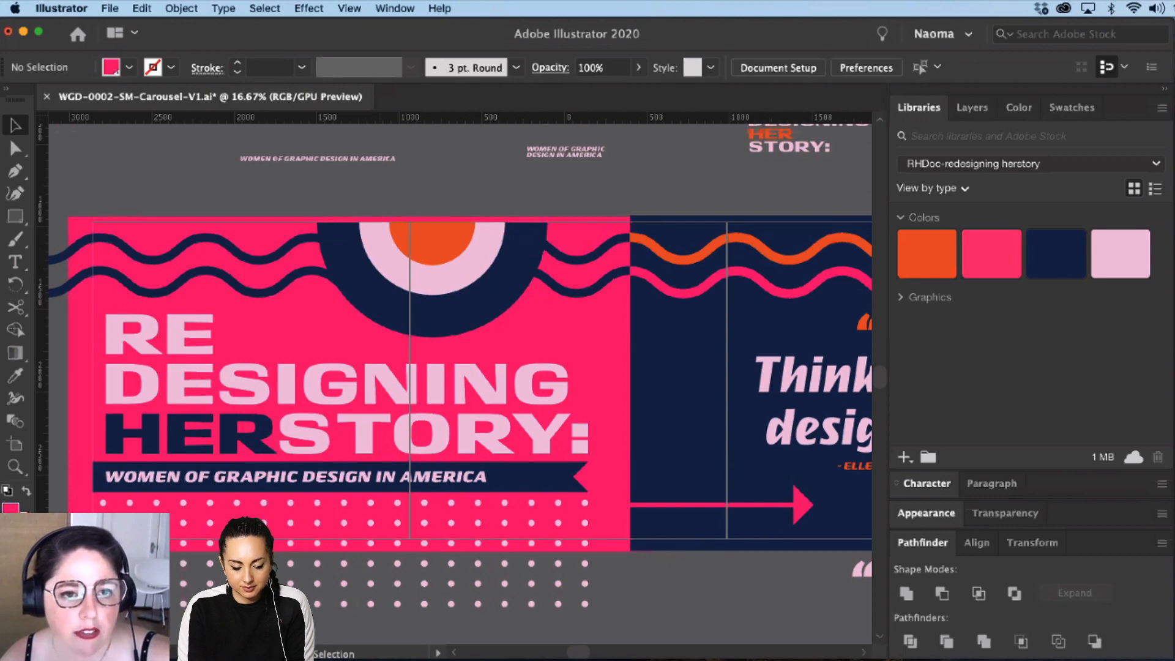
Step: Switch to the InDesign pitch deck and examine the mugs on the Kickstarter Pledge Levels page at 200% zoom
key(super+Tab)
scroll(358, 487, down, 10)
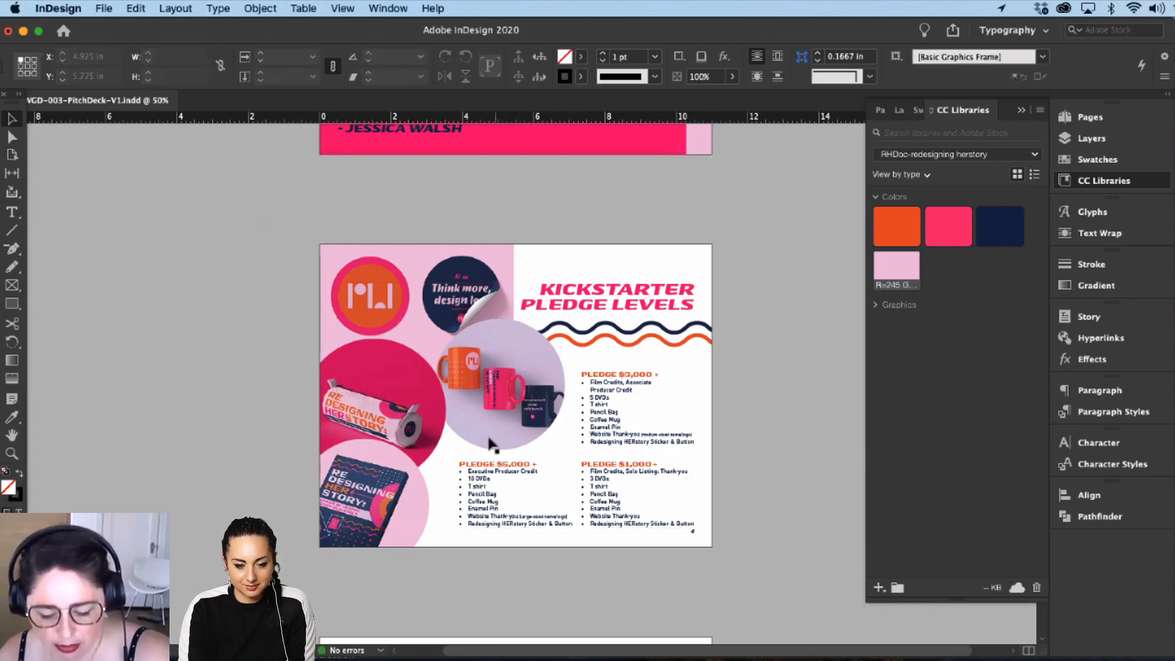
key(super+equal)
key(super+equal)
key(super+equal)
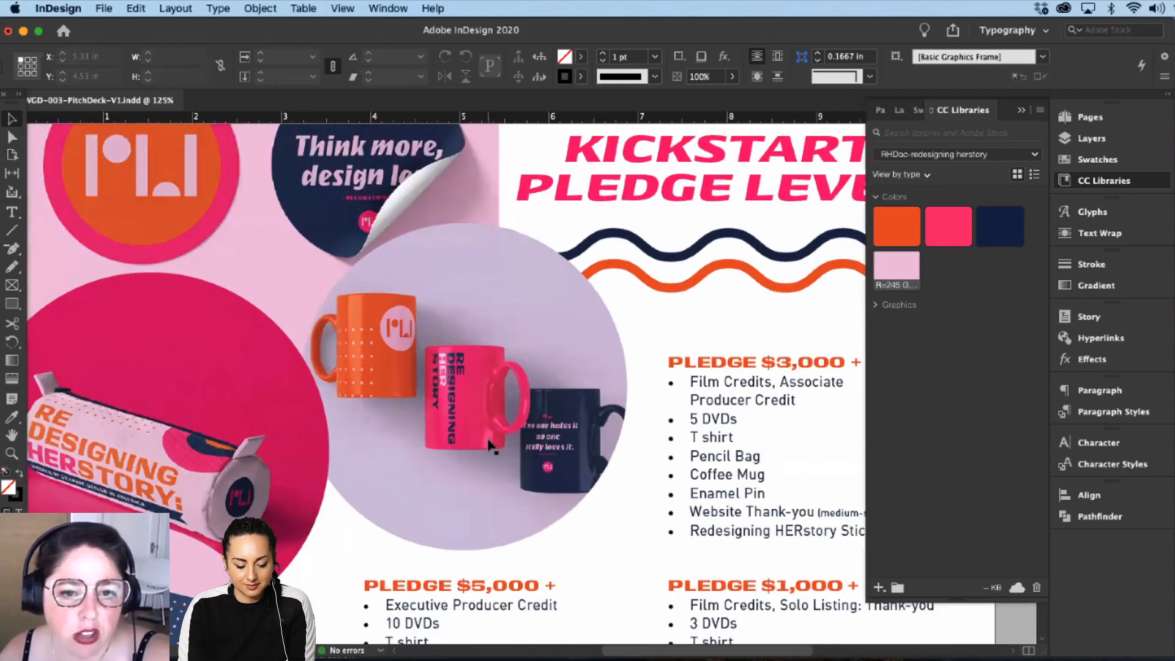
key(super+equal)
key(super+equal)
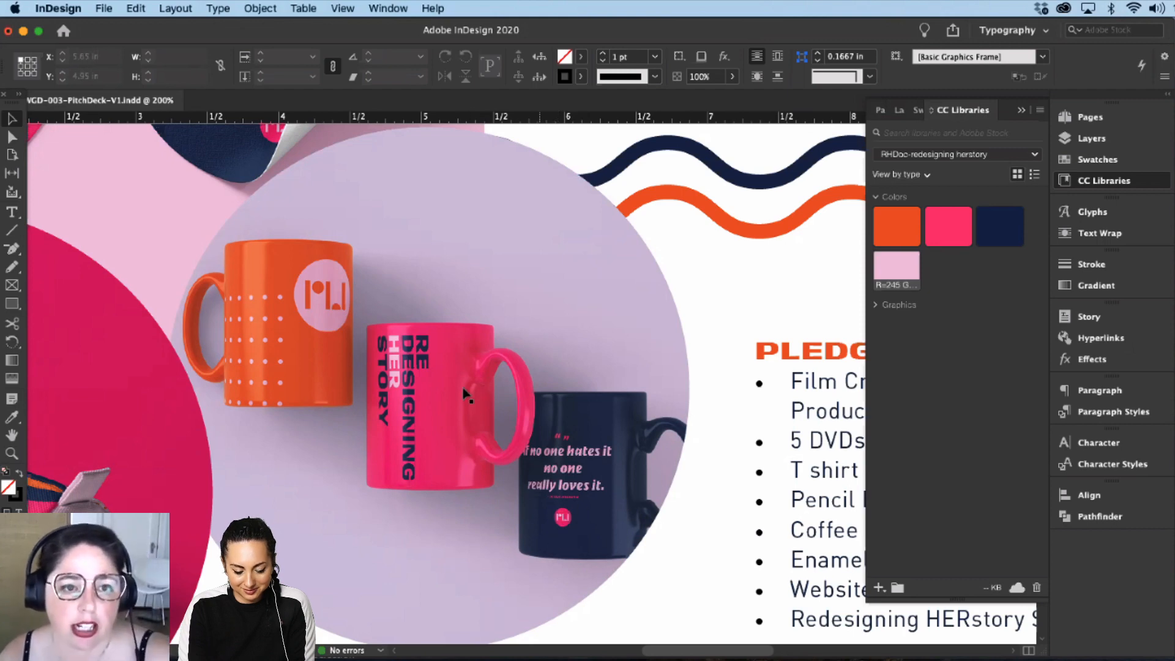
Step: Examine the round stickers on the Kickstarter Pledge Levels page, and read its heading and pledge list at 125% zoom
scroll(467, 368, up, 5)
scroll(467, 368, left, 4)
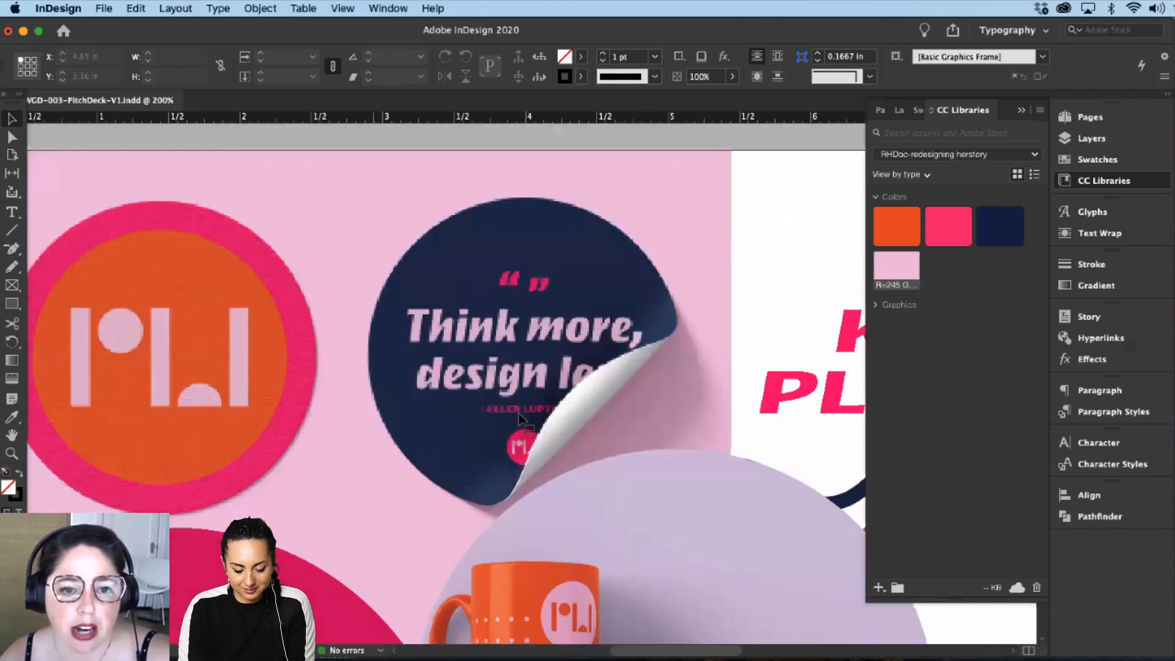
click(519, 422)
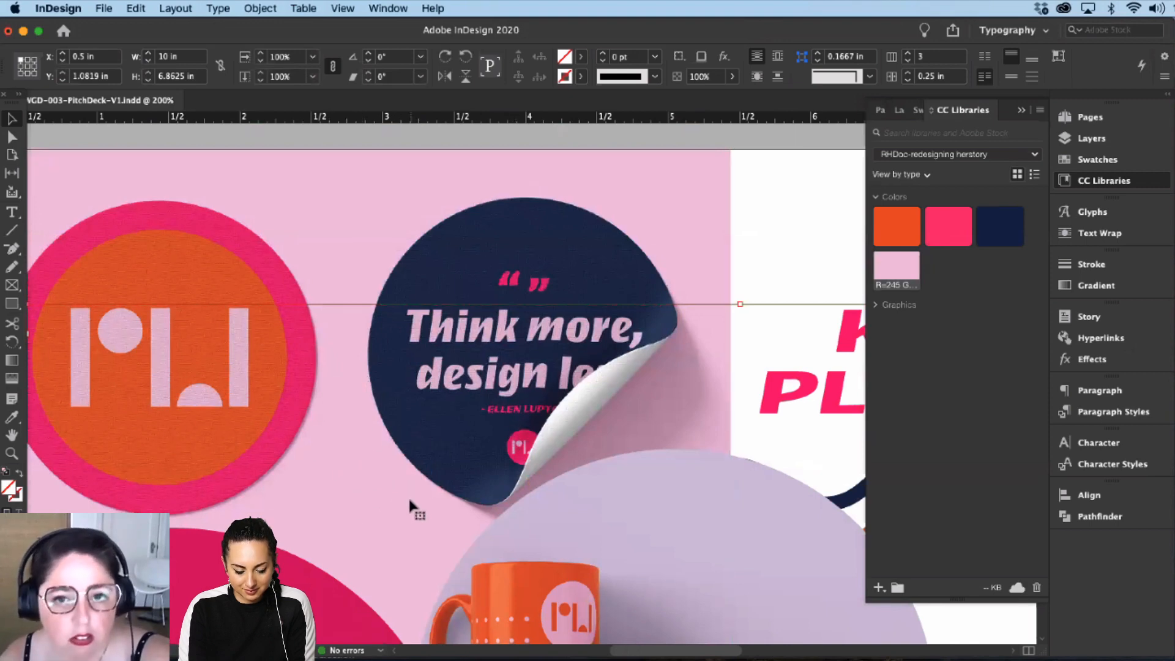
key(super+minus)
key(super+minus)
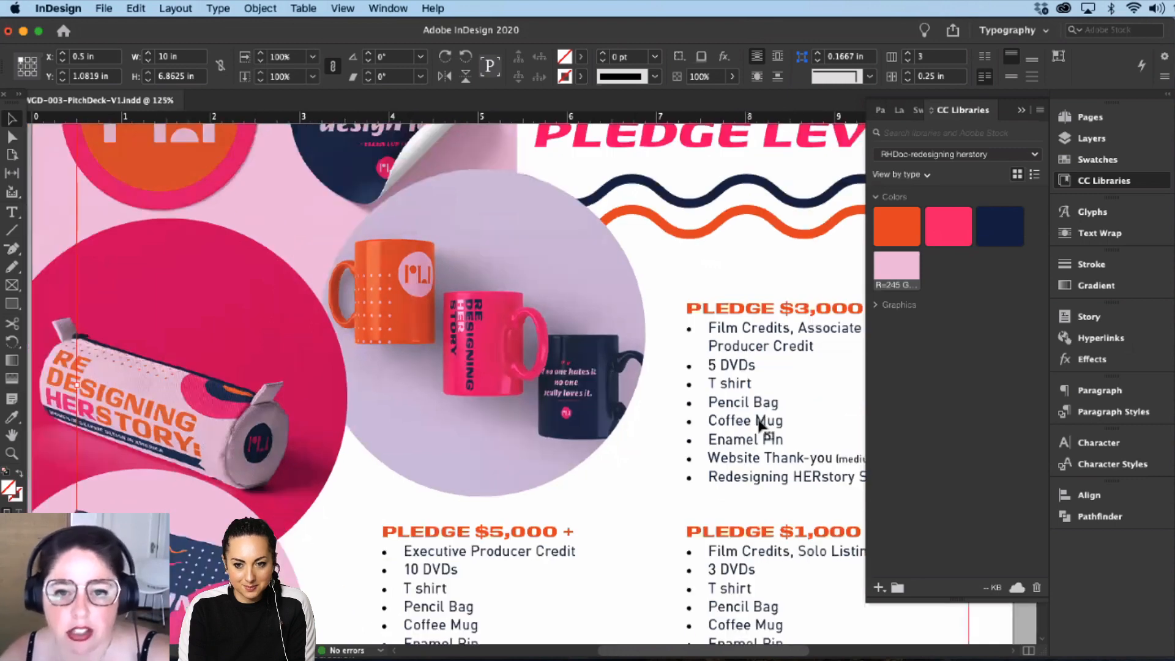
scroll(563, 466, right, 5)
scroll(564, 466, up, 2)
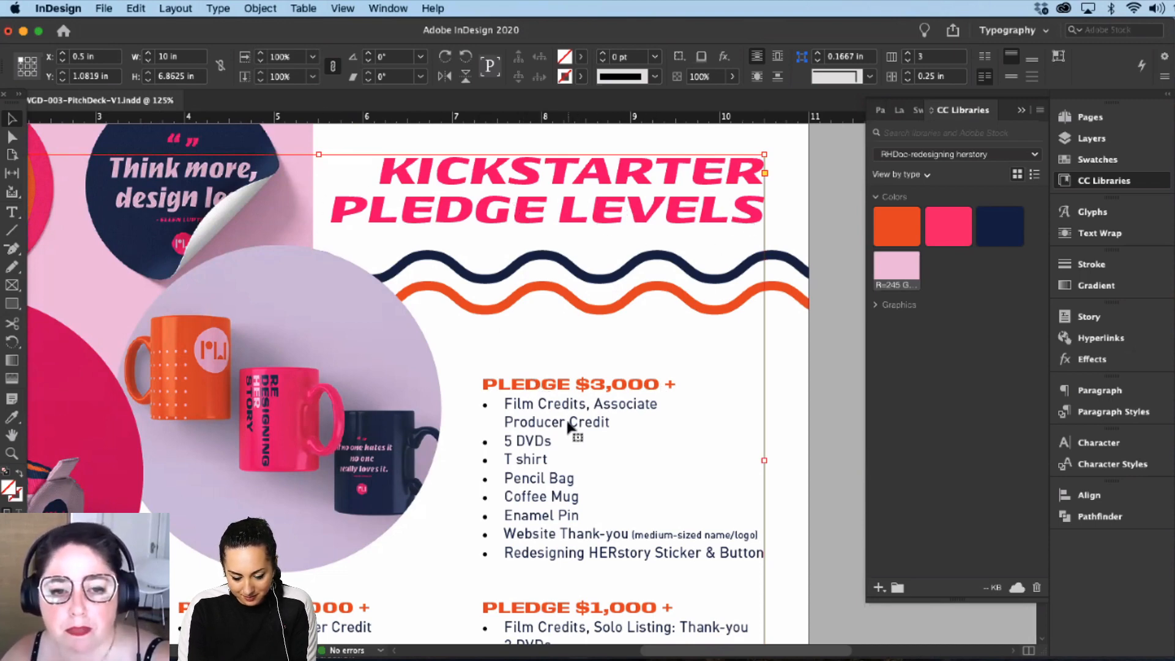
Step: Review the pitch deck back past the quote page to the WHY text page, and switch to the Illustrator carousel
scroll(525, 385, up, 10)
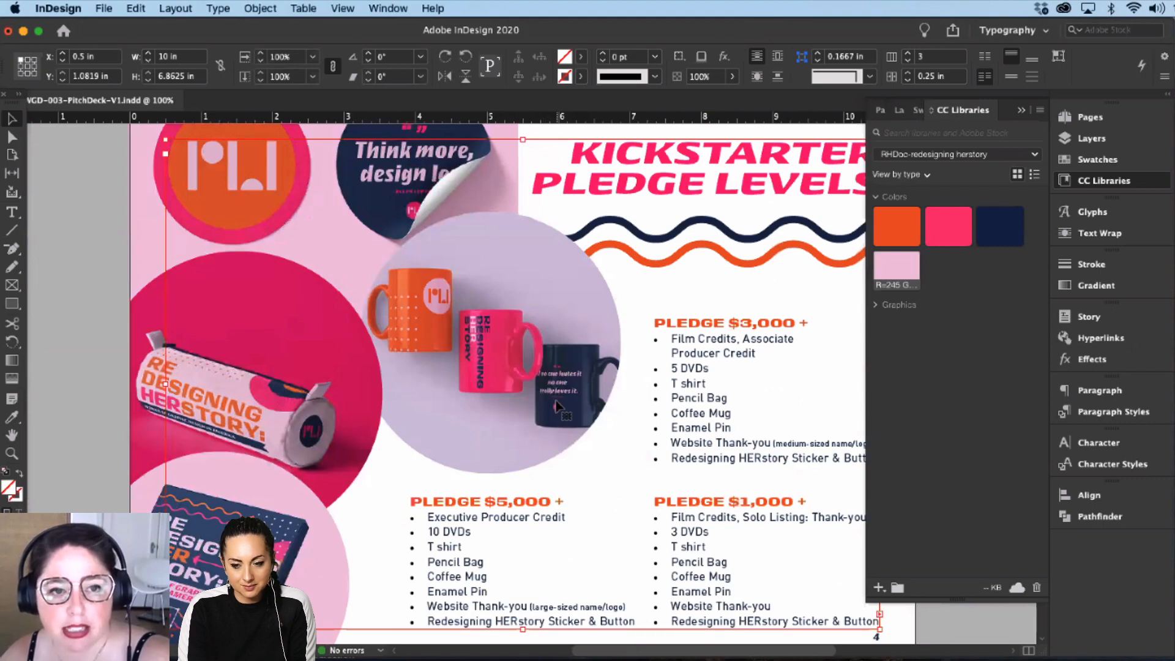
key(super+minus)
scroll(559, 543, up, 12)
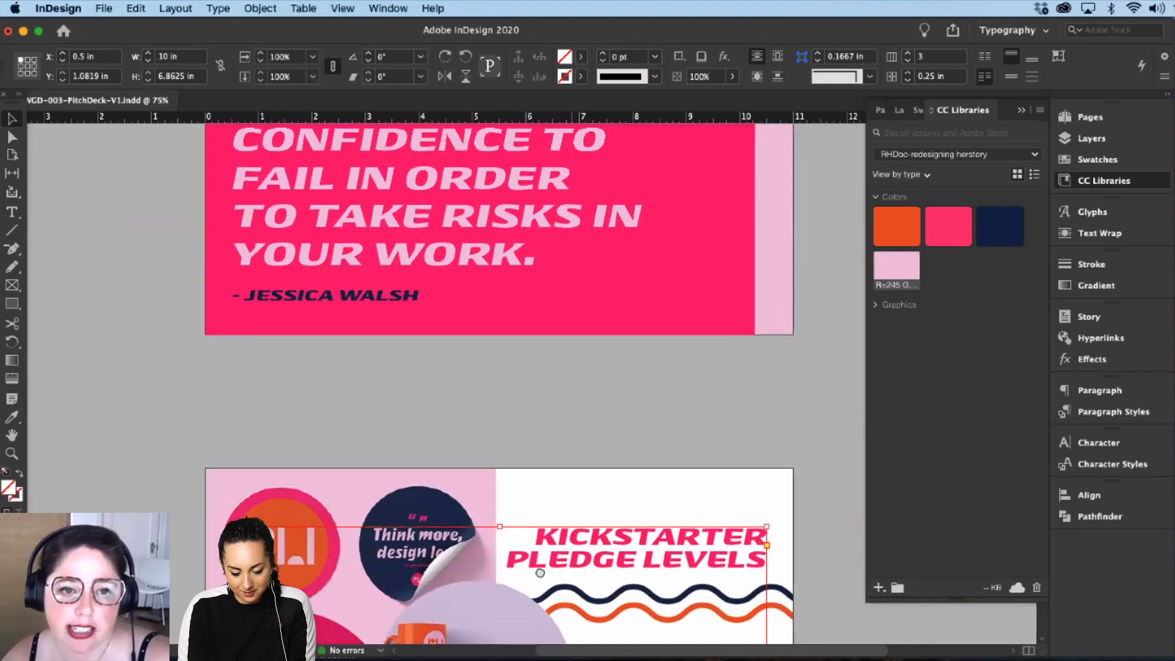
scroll(612, 441, up, 8)
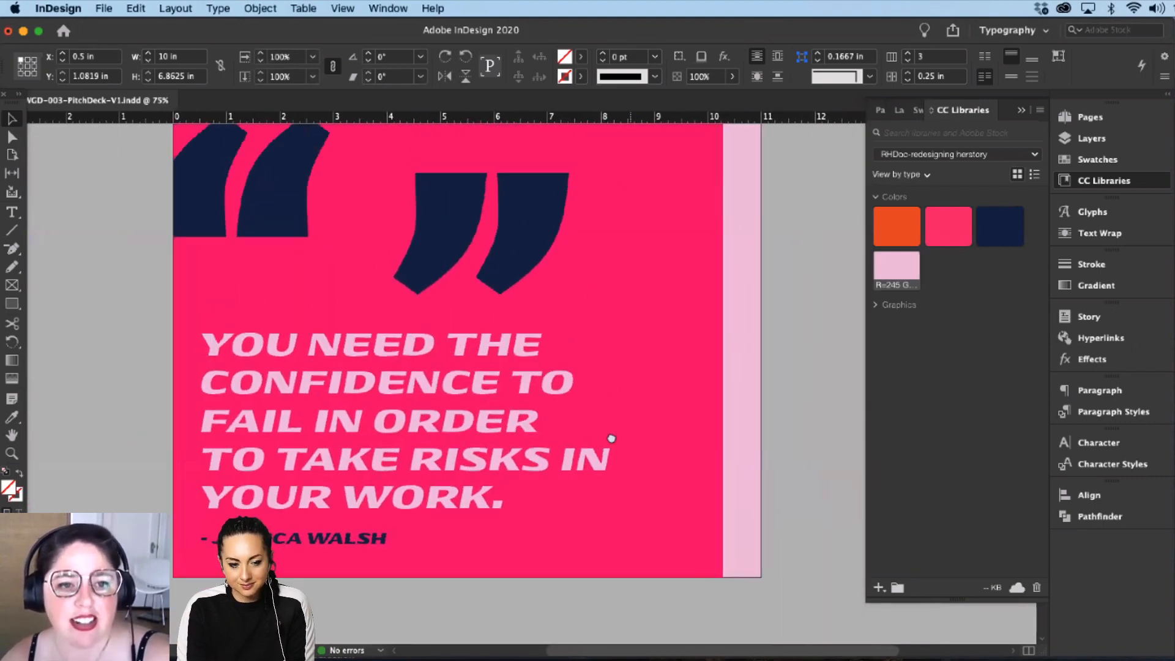
scroll(598, 538, up, 10)
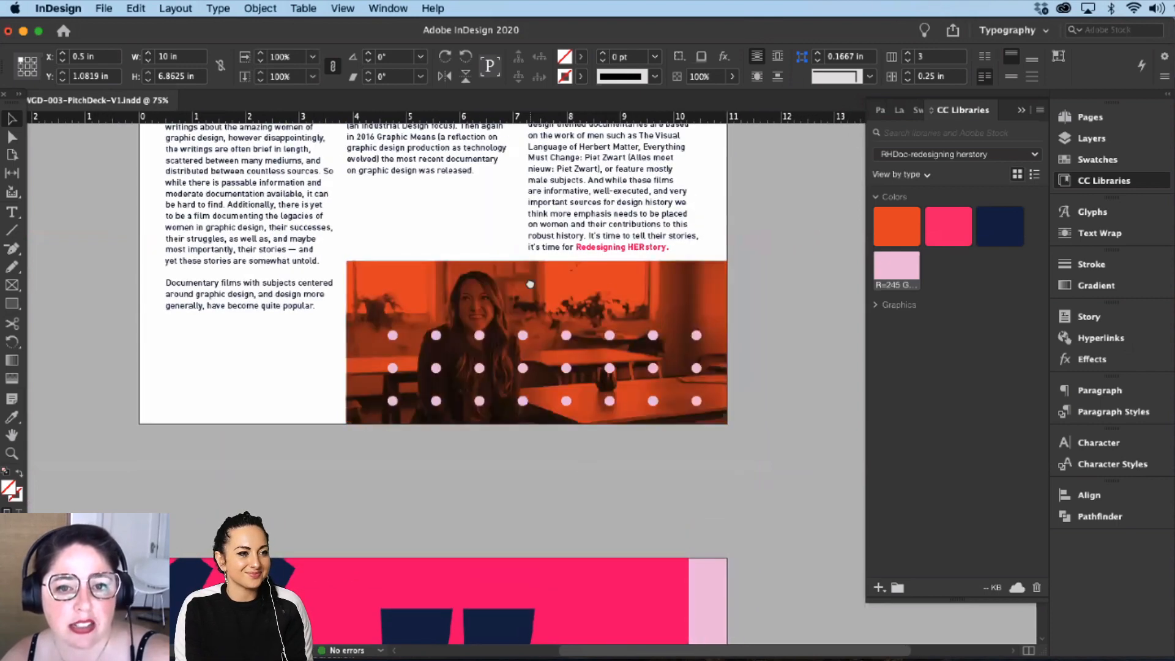
scroll(531, 403, up, 1)
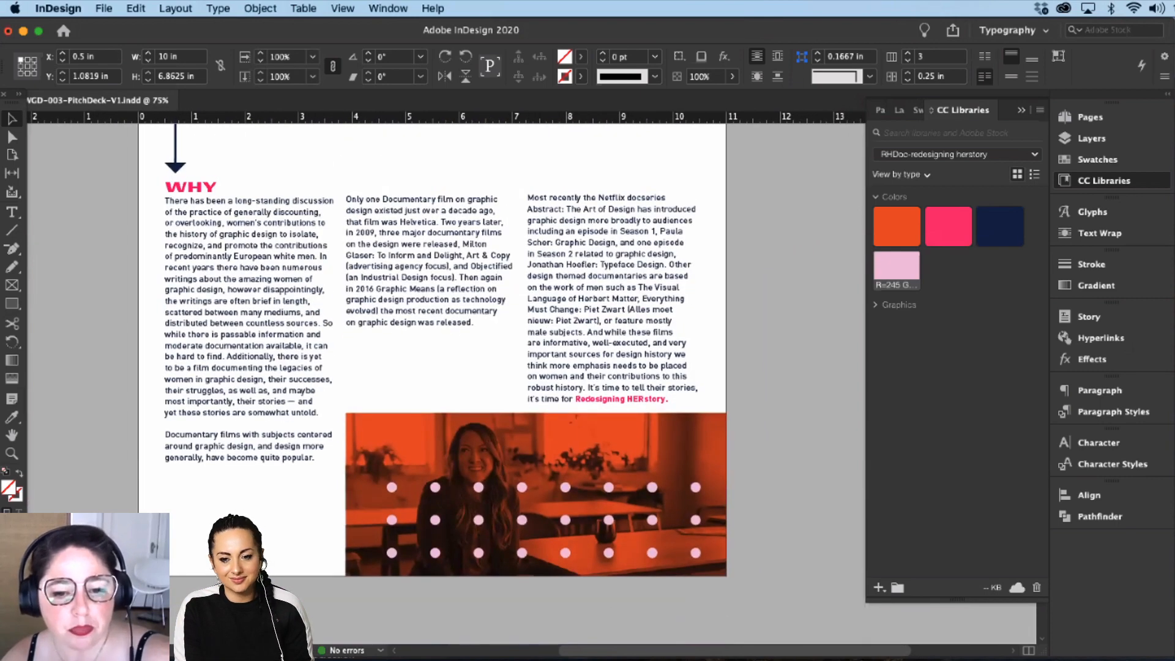
key(super+Tab)
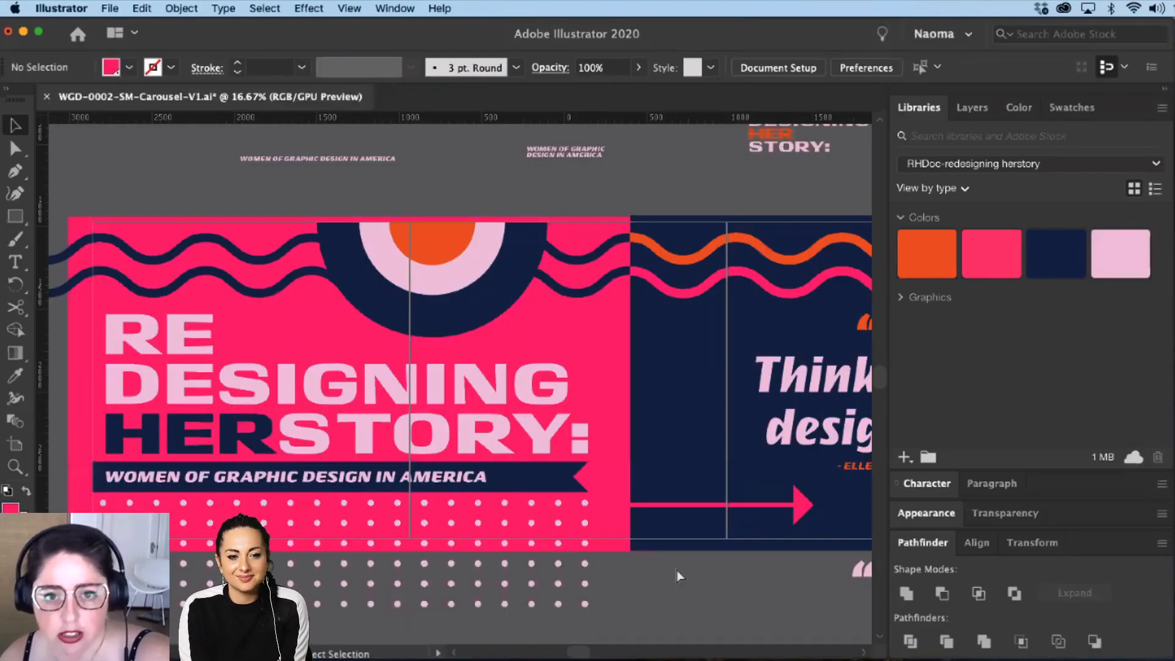
Step: Zoom the Illustrator carousel out to 6.25% to fit all slides, and enable Trim View to hide artwork outside the artboards
key(super+minus)
key(super+minus)
key(super+minus)
drag(545, 503, 471, 504)
scroll(640, 498, right, 2)
scroll(674, 507, left, 5)
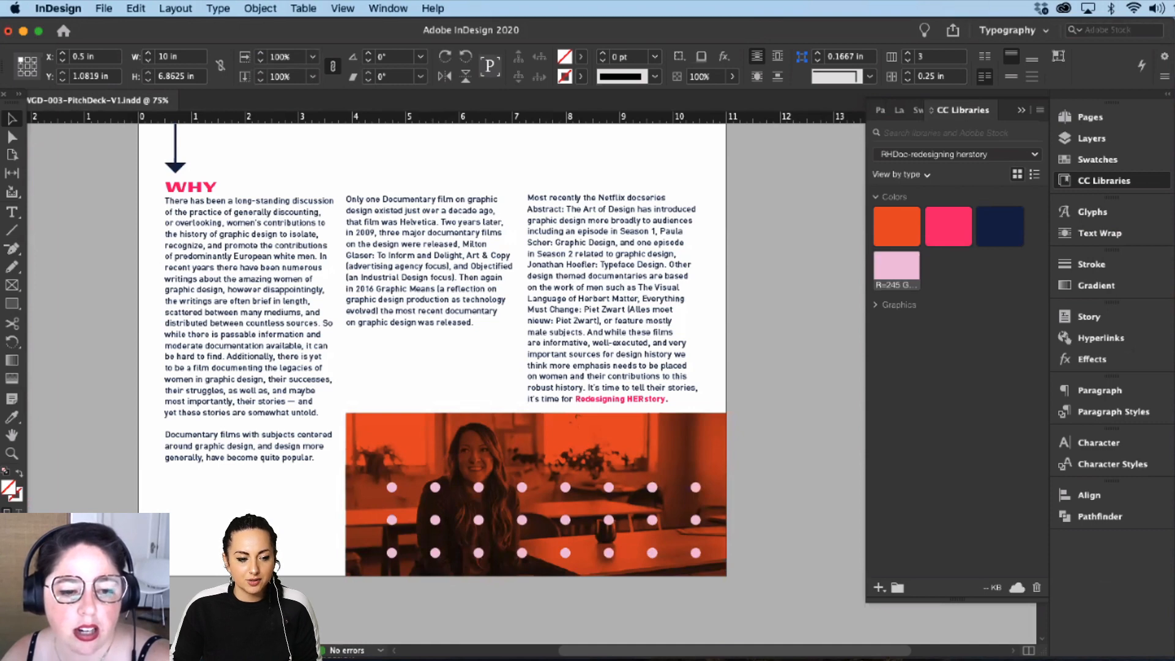
key(super+Tab)
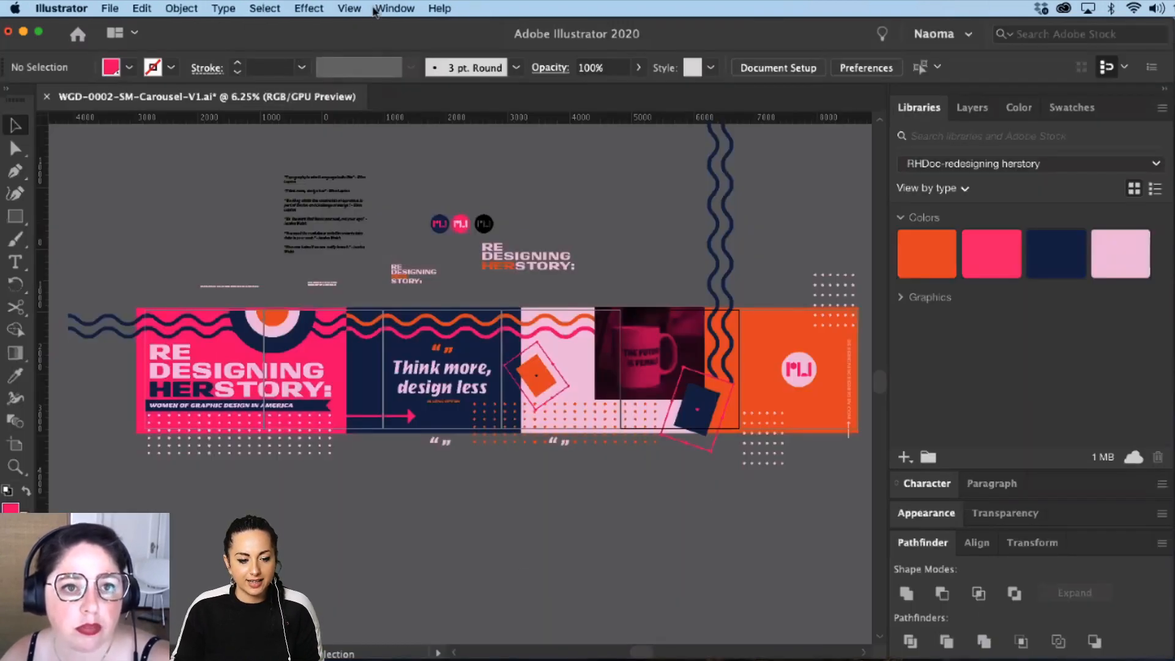
click(350, 8)
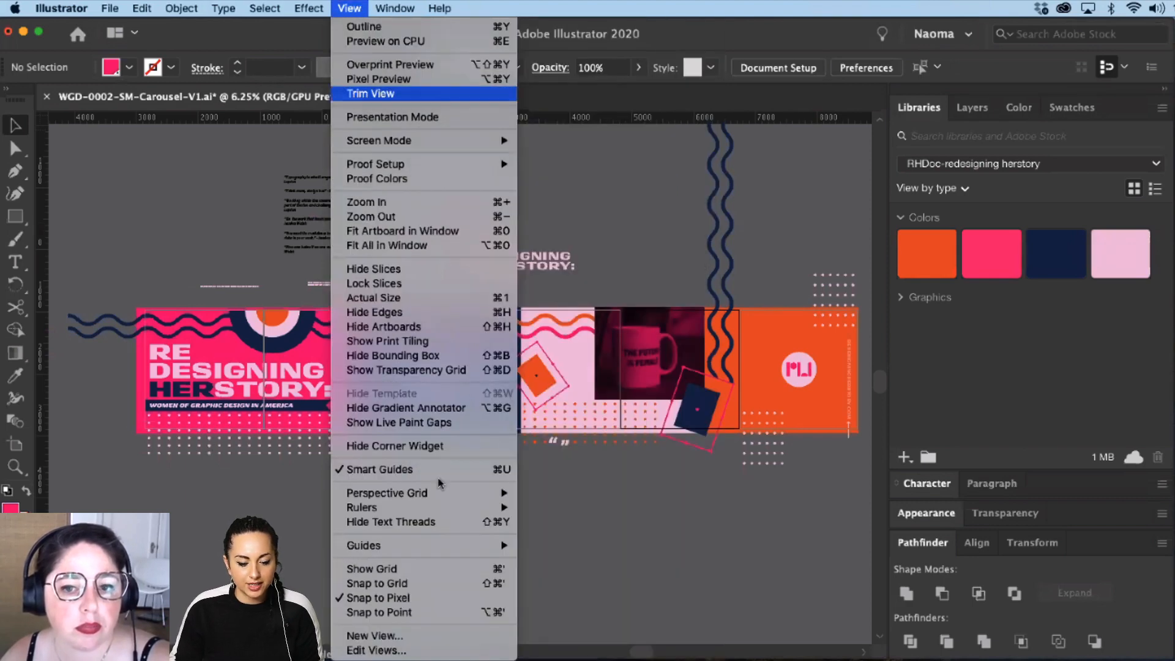
click(368, 93)
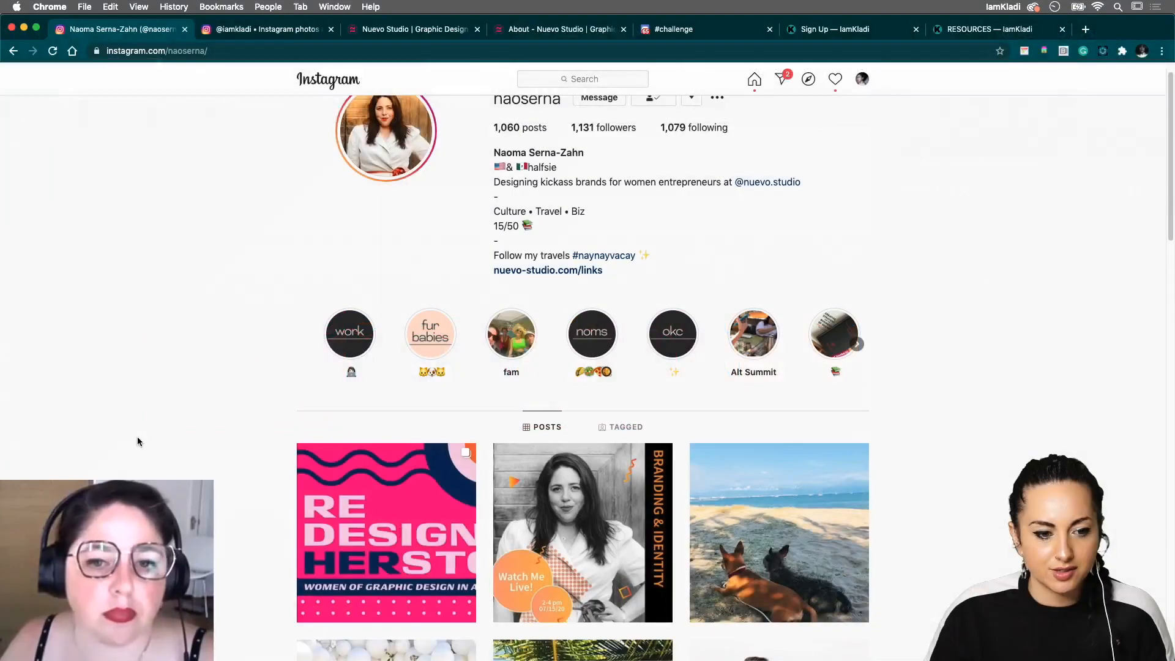
Step: Switch to Chrome, open the Redesigning HERstory carousel post on the Instagram profile, and review its slides through to the orange logo slide
scroll(262, 483, up, 1)
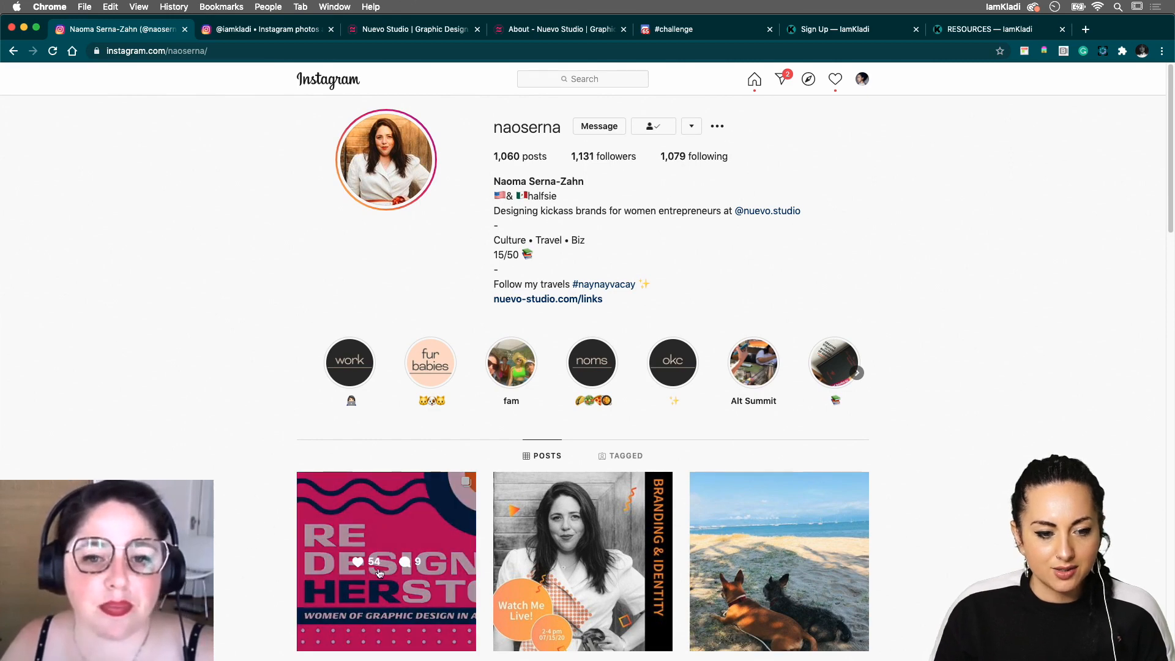
click(385, 518)
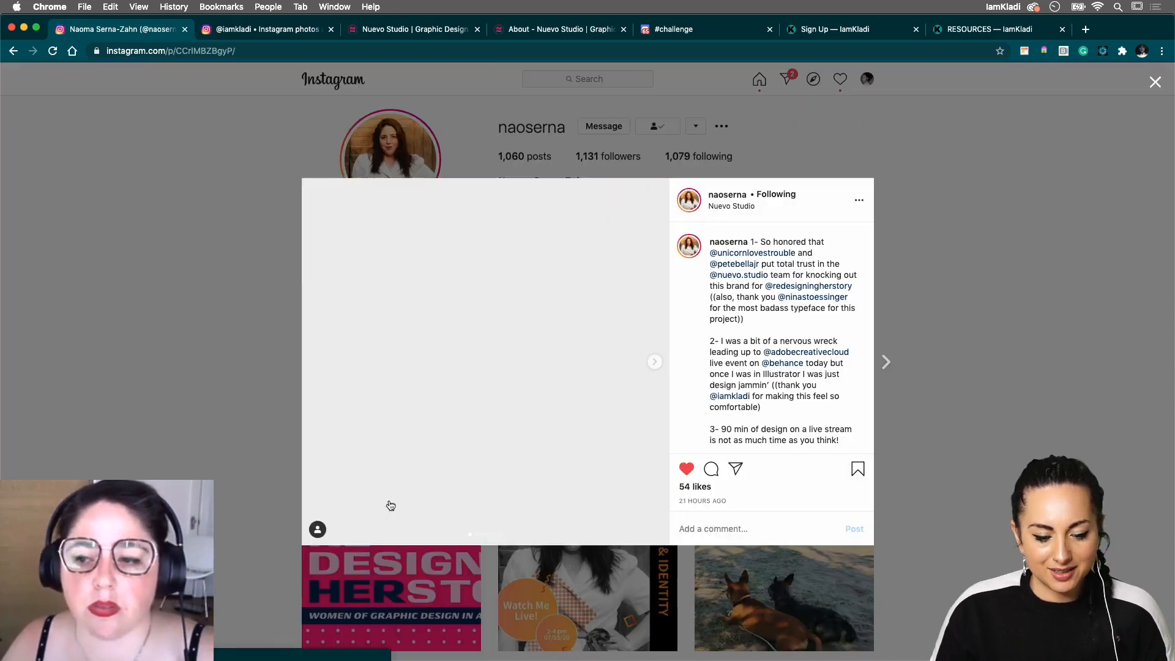
click(656, 362)
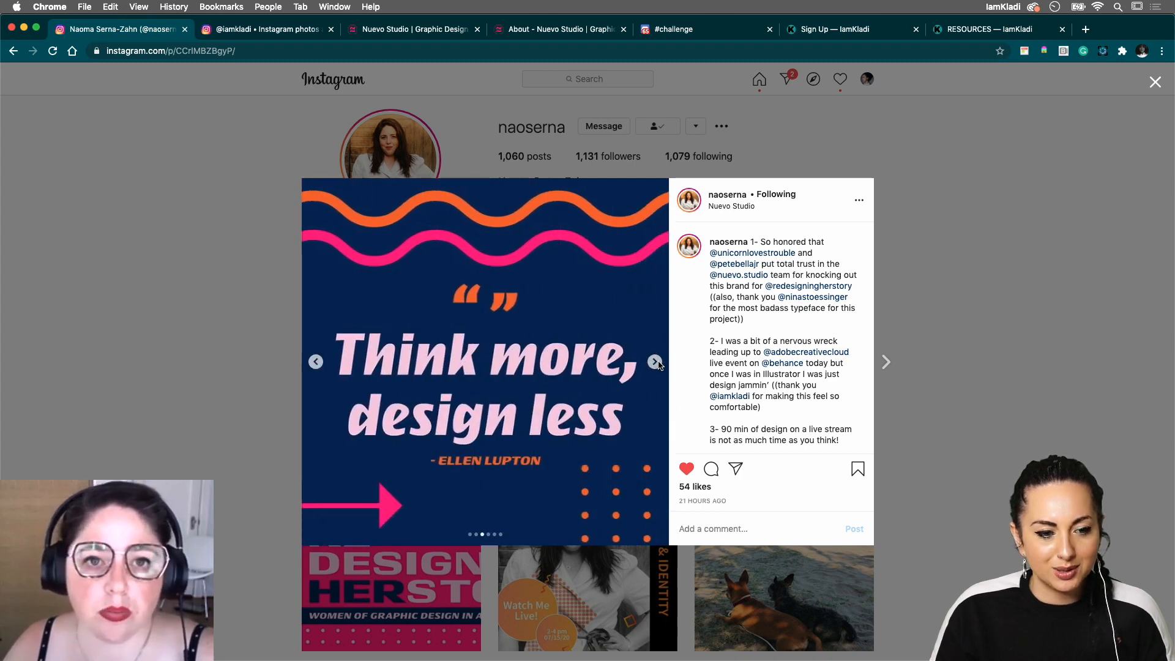
click(655, 362)
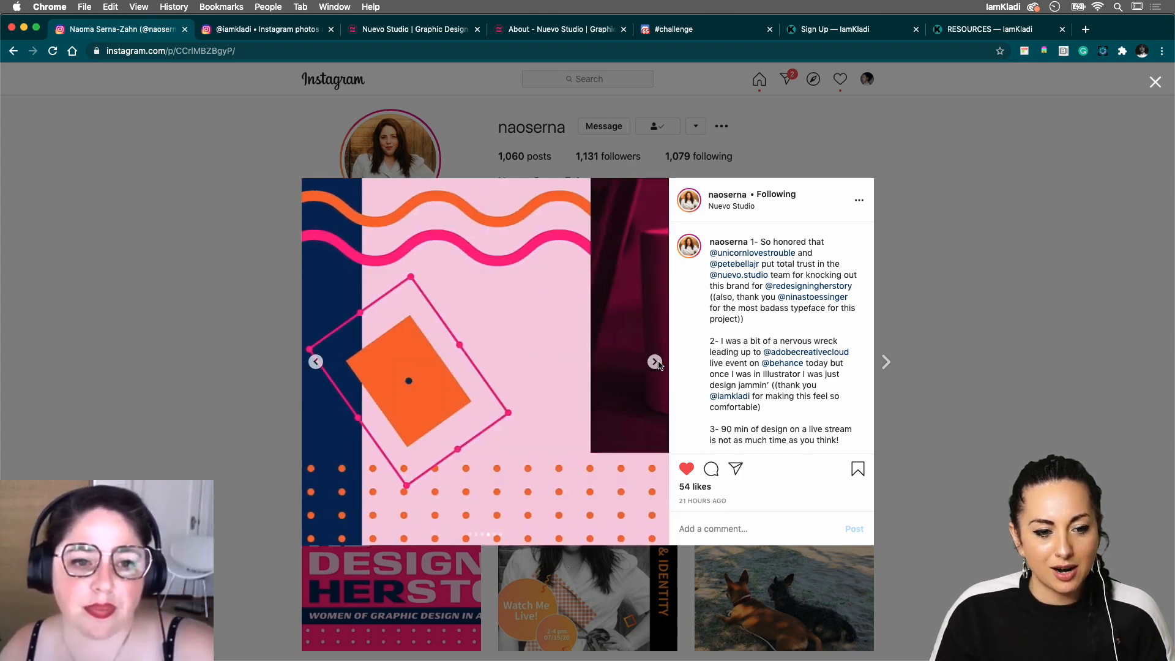
click(655, 362)
click(655, 362)
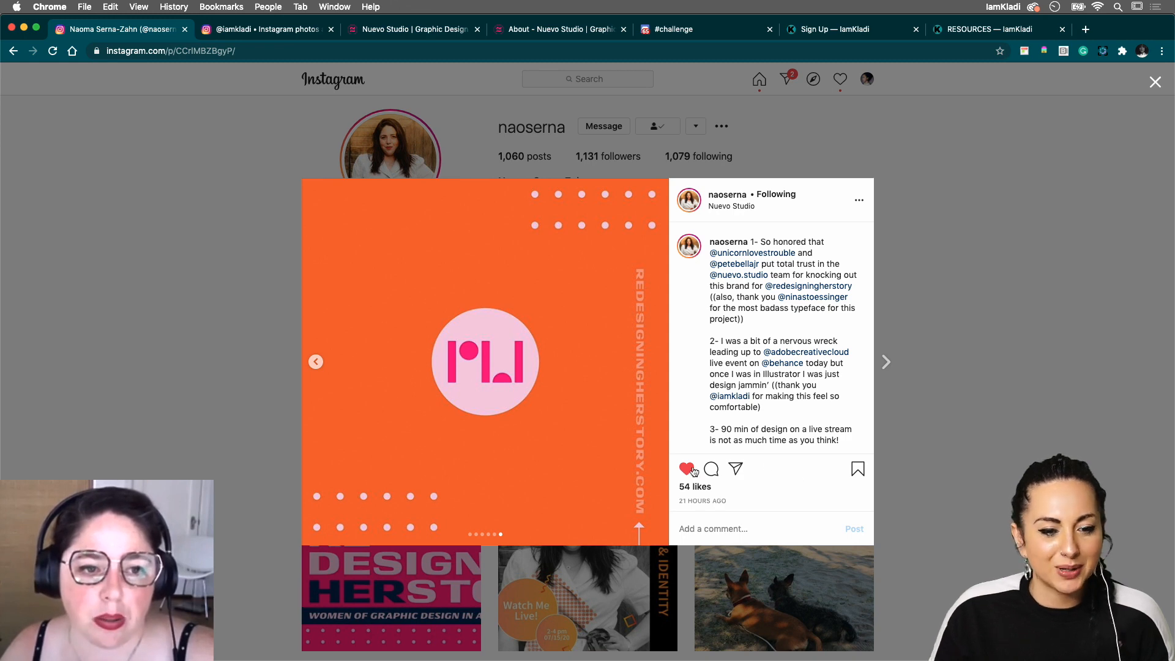
Step: Review the Instagram carousel back to the Redesigning HERstory title slide, and close the post
click(317, 363)
click(317, 363)
click(316, 363)
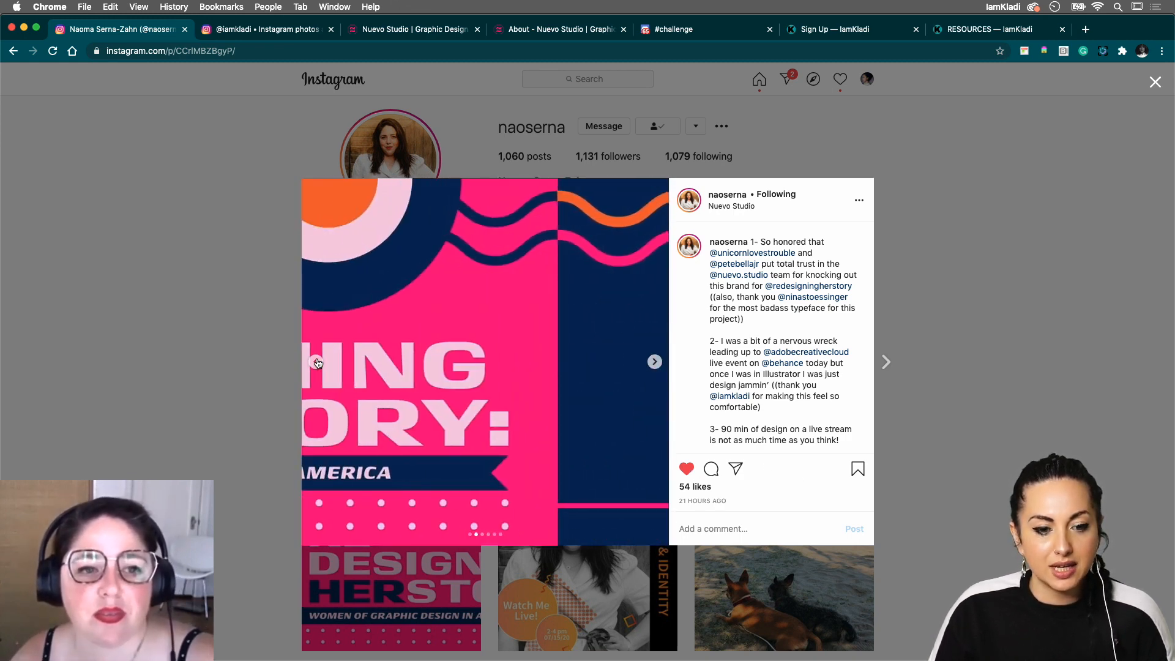
click(316, 363)
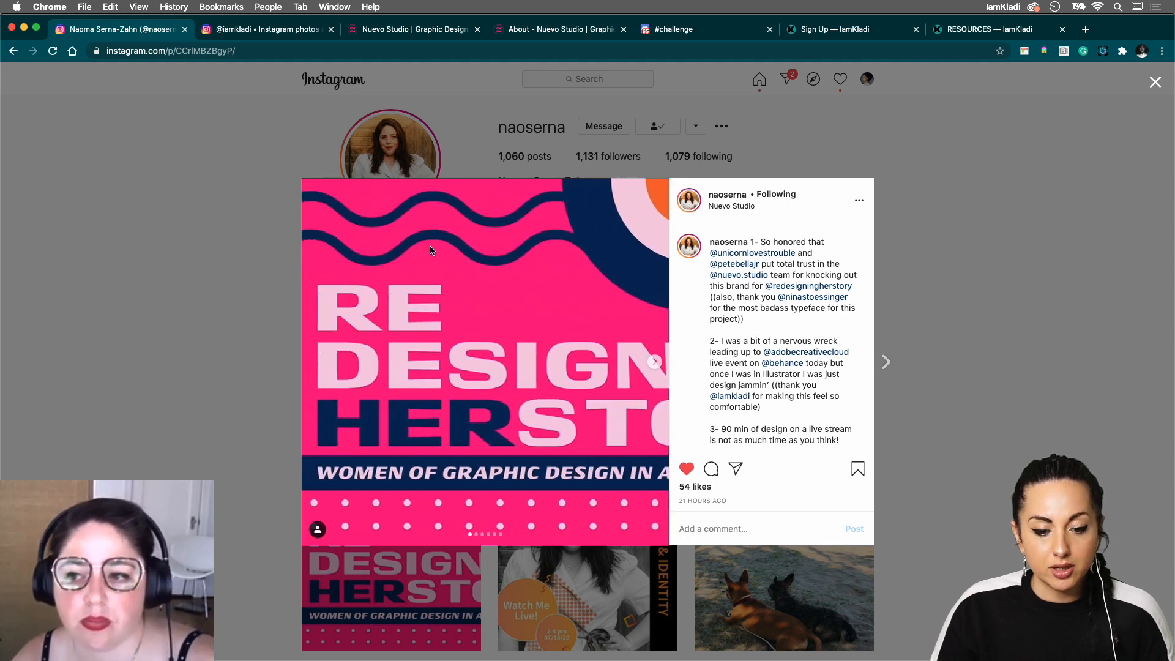
click(248, 161)
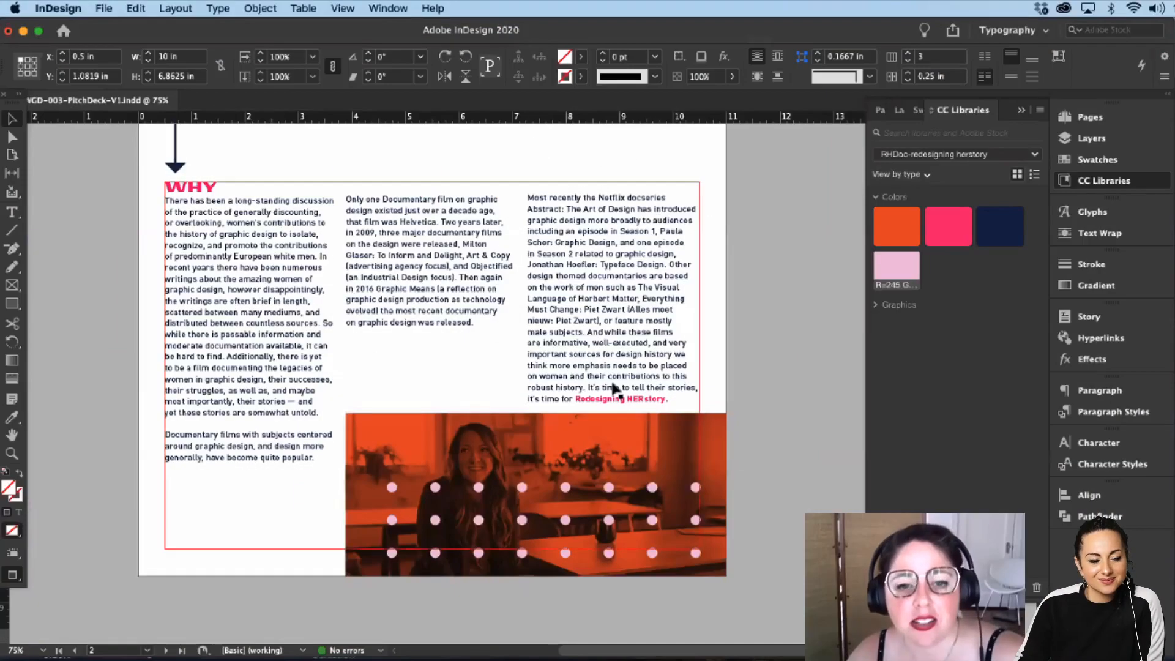
Step: Switch to the InDesign pitch deck and review it from the WHY page past the quote page to the Kickstarter Pledge Levels page
scroll(729, 372, down, 1)
scroll(729, 371, down, 8)
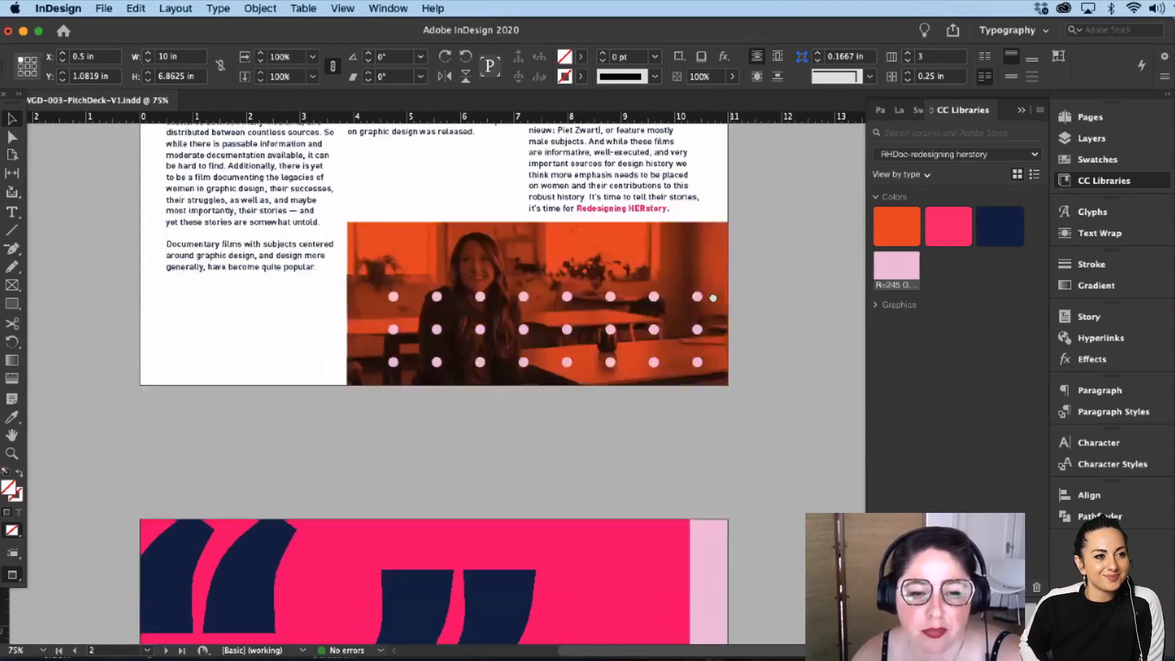
scroll(554, 380, down, 10)
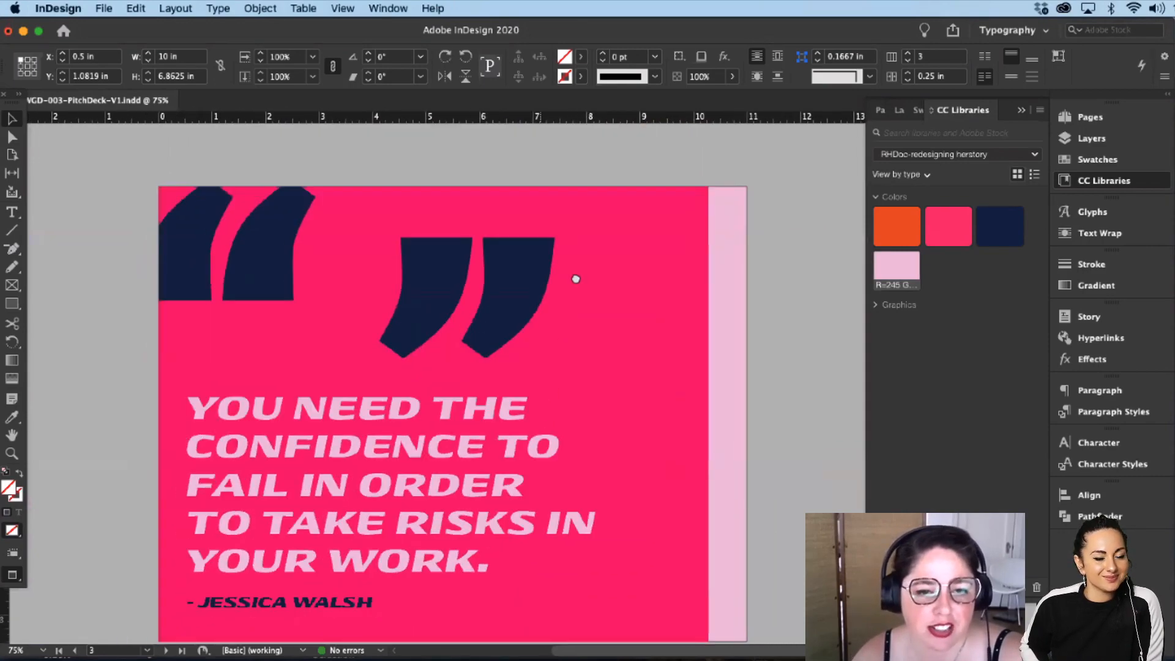
scroll(477, 500, down, 6)
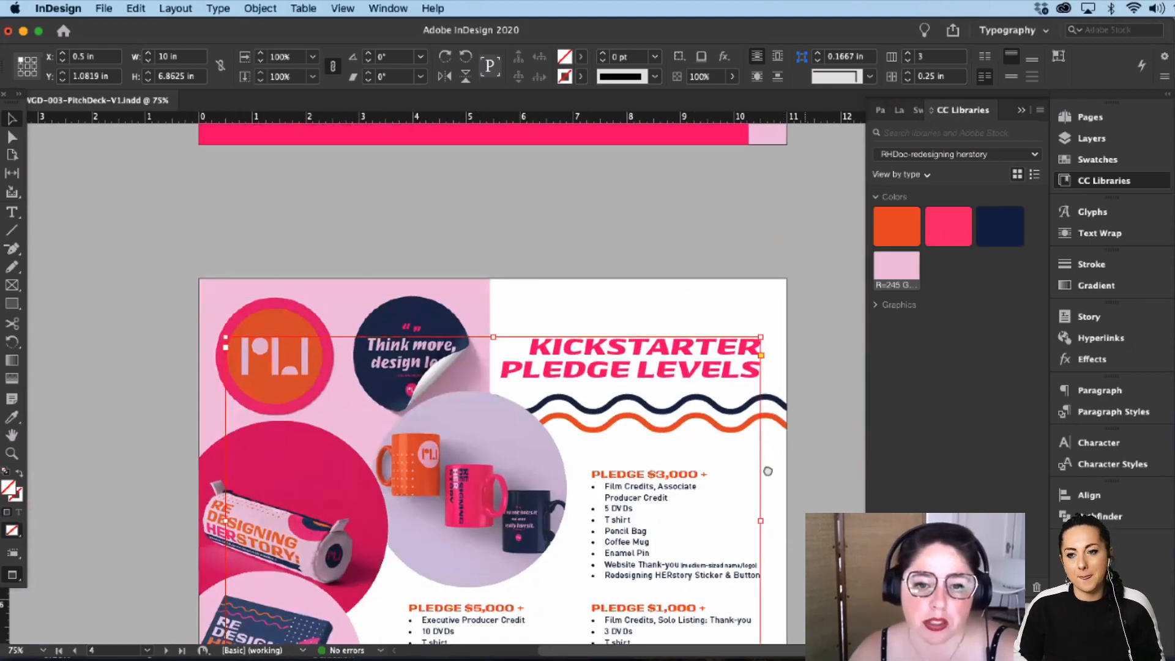
scroll(766, 470, down, 5)
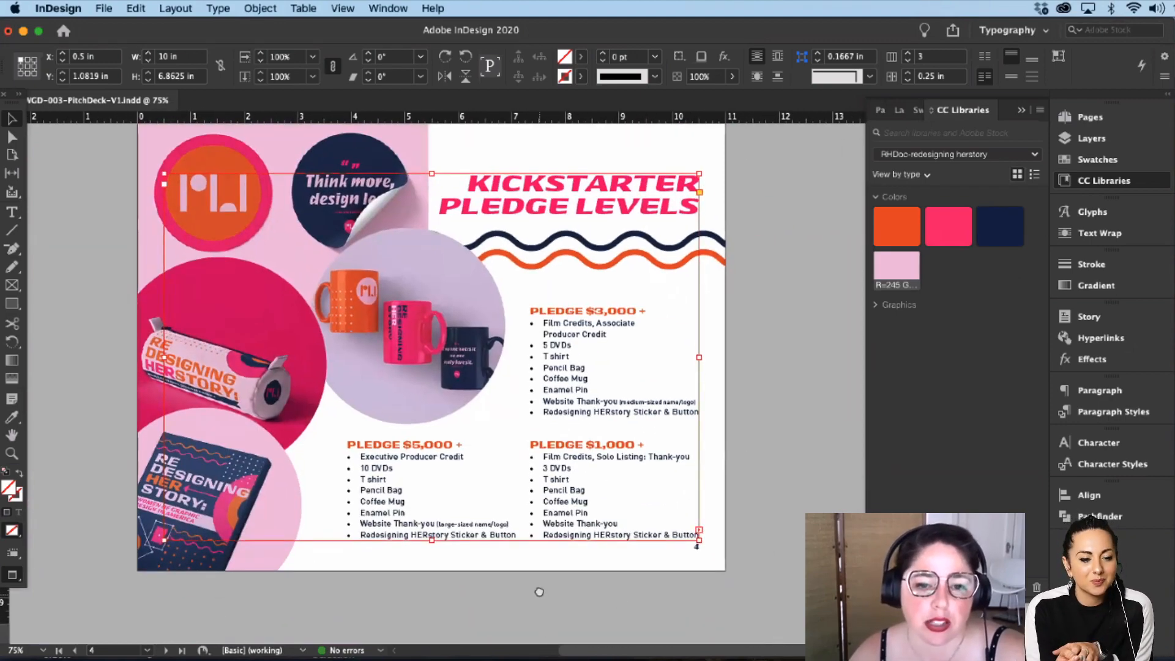
Step: Examine the tote bag photo and the $50 to $500 pledge lists on page 5 of the pitch deck
scroll(539, 590, down, 9)
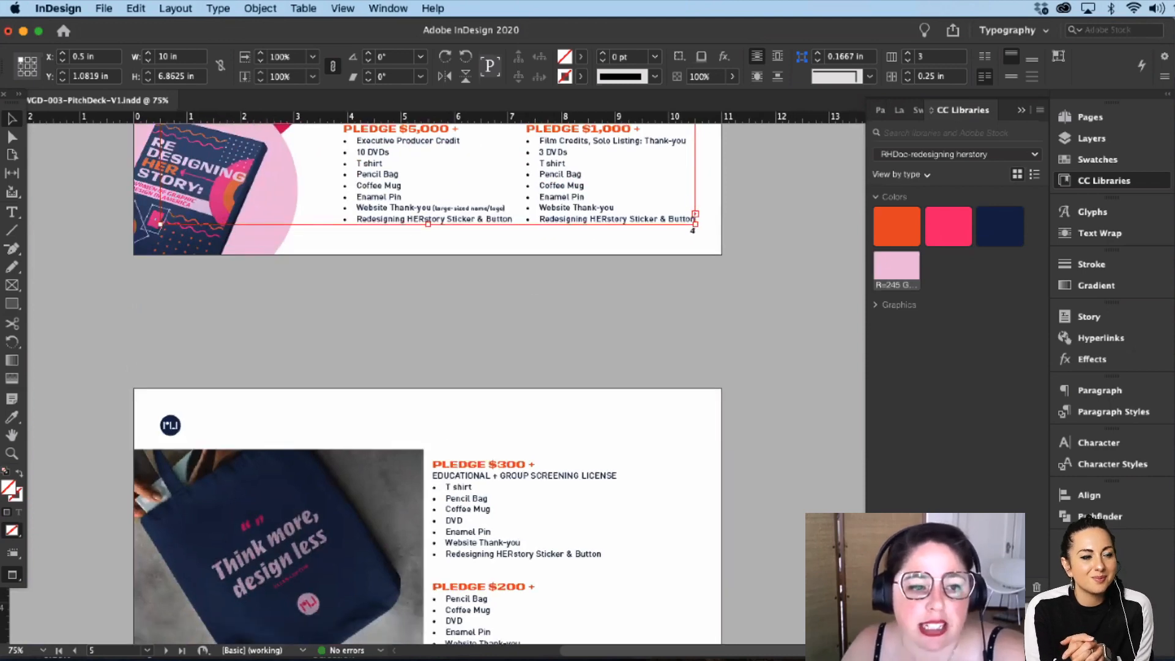
scroll(333, 385, down, 1)
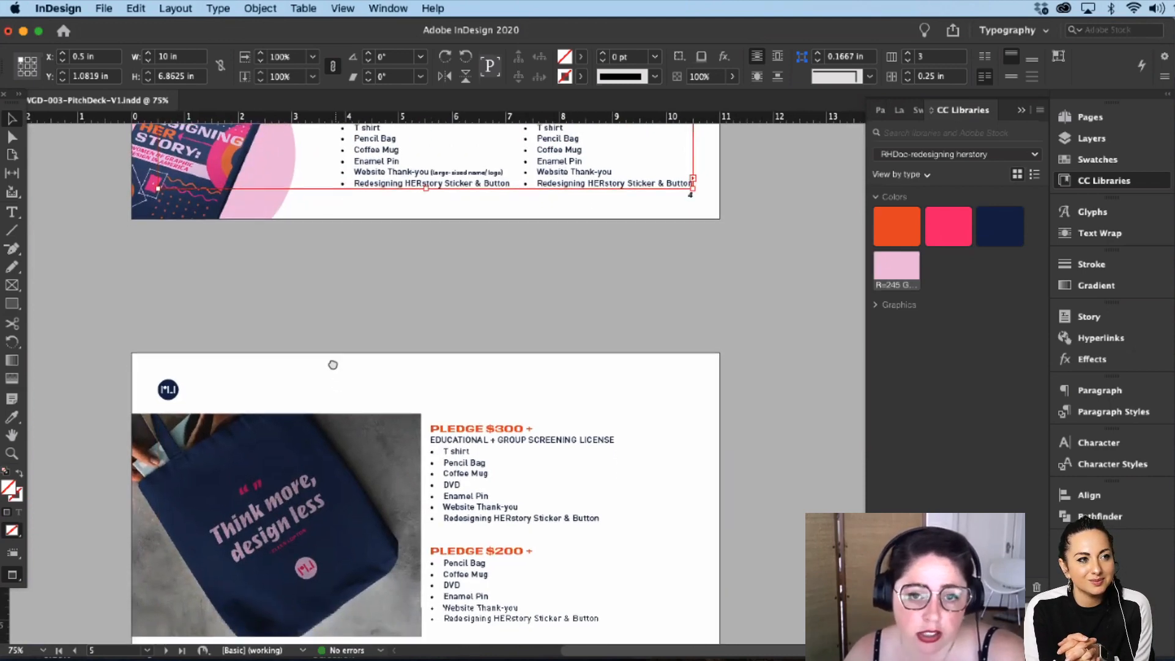
scroll(332, 374, down, 1)
drag(561, 567, 549, 485)
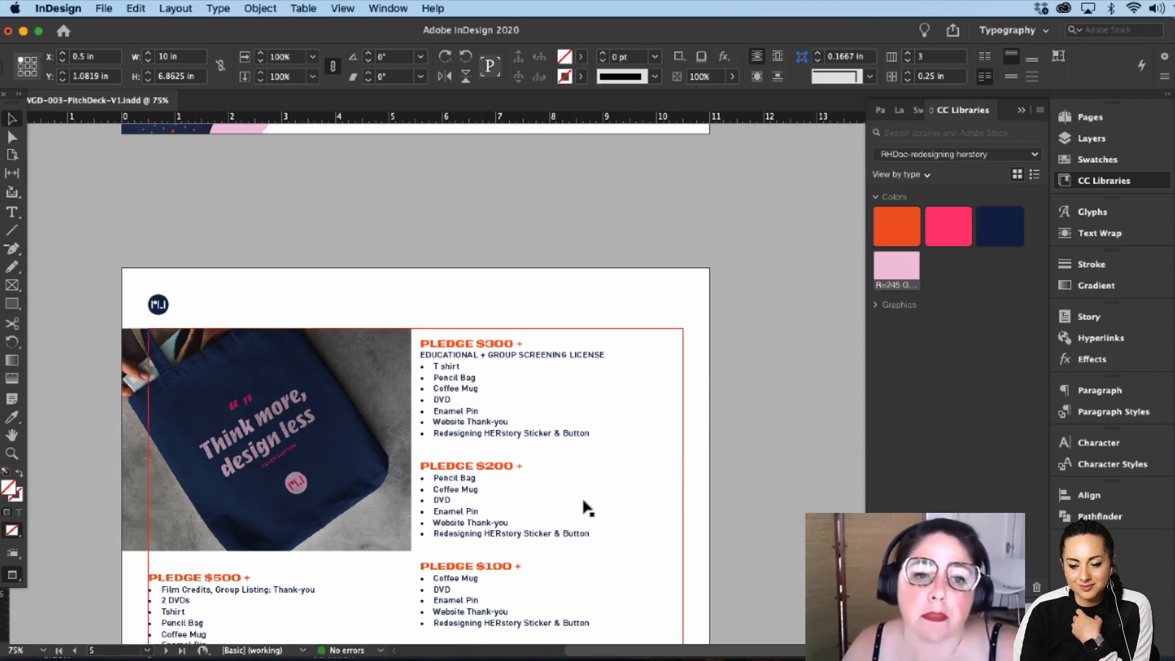
scroll(588, 462, down, 3)
scroll(588, 462, left, 2)
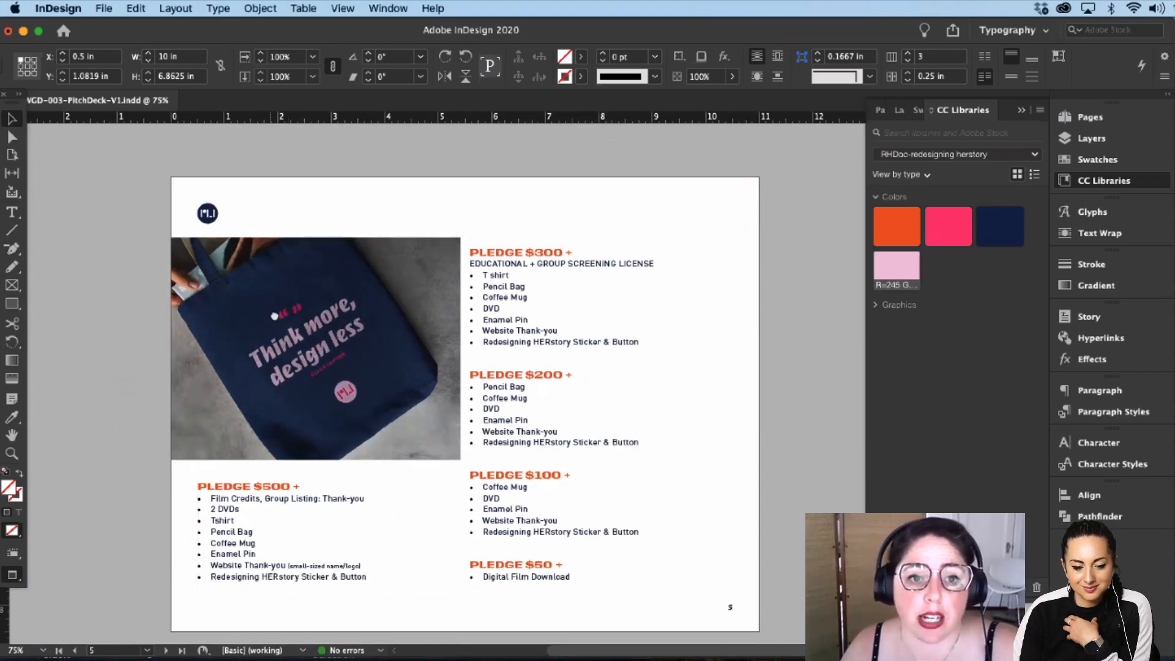
scroll(274, 316, down, 1)
scroll(273, 316, left, 1)
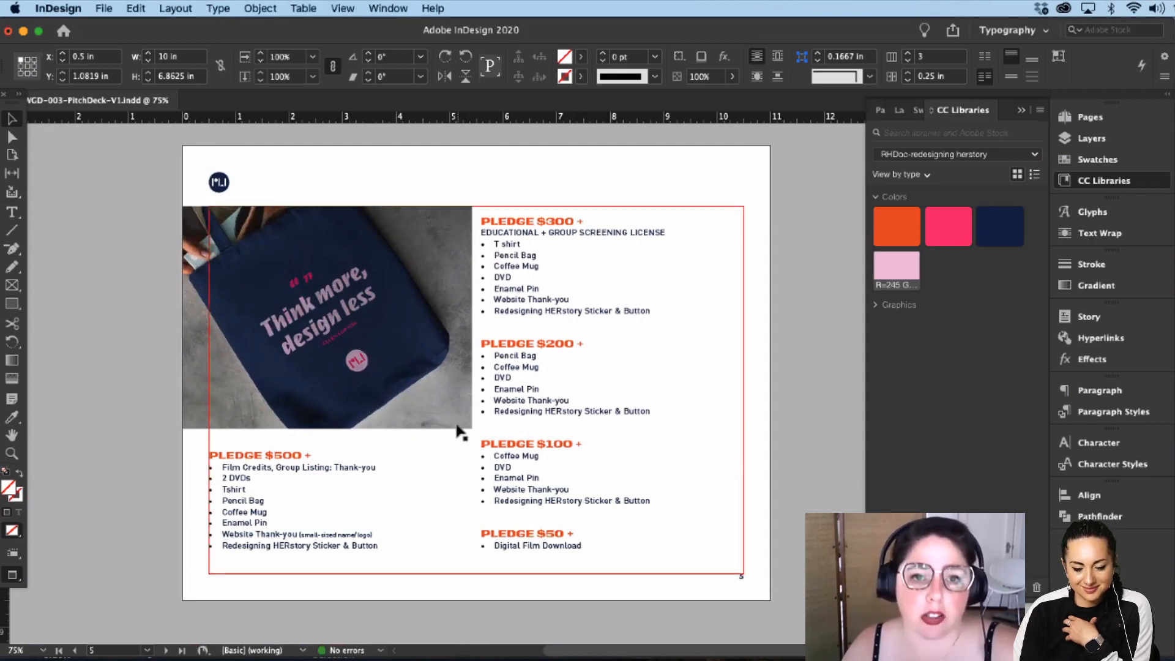
Step: Delete the pink curved shape along the upper edge of the orange closing page, and check the page down to its donation line
drag(393, 582, 437, 332)
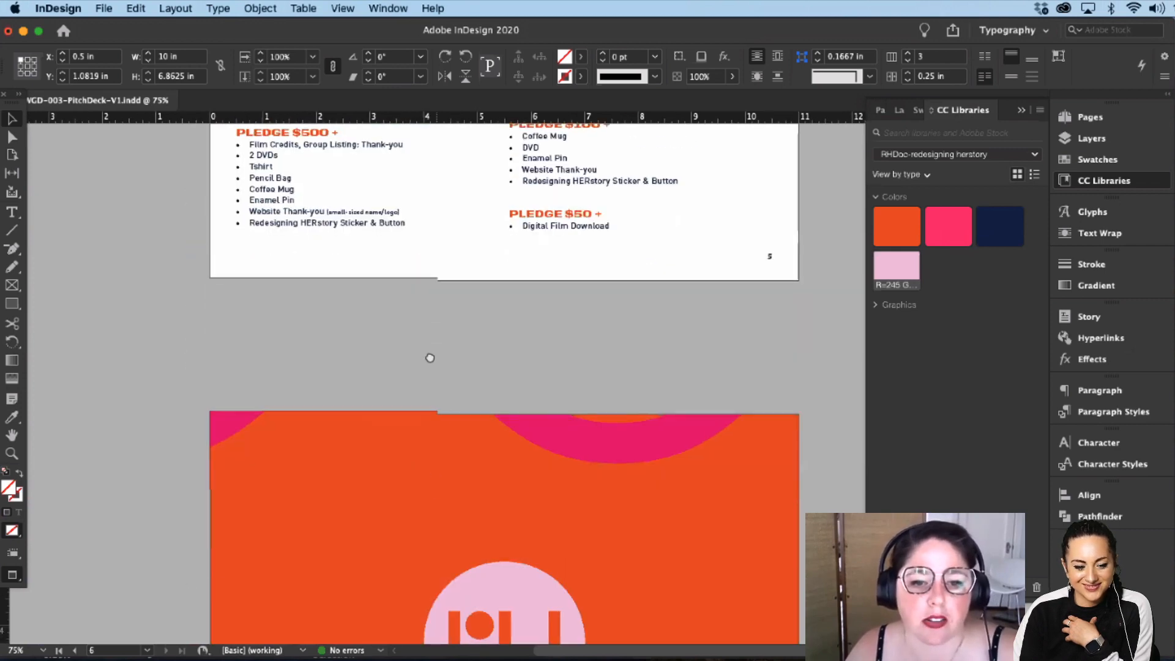
scroll(501, 334, down, 5)
click(582, 297)
key(Delete)
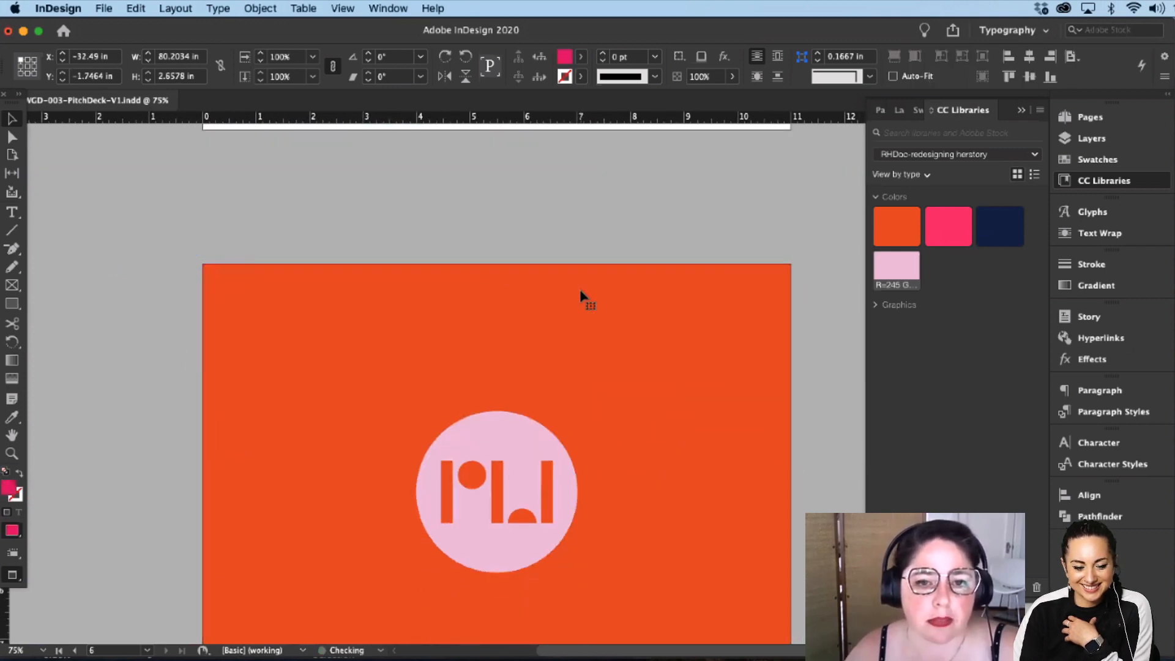
drag(572, 312, 601, 173)
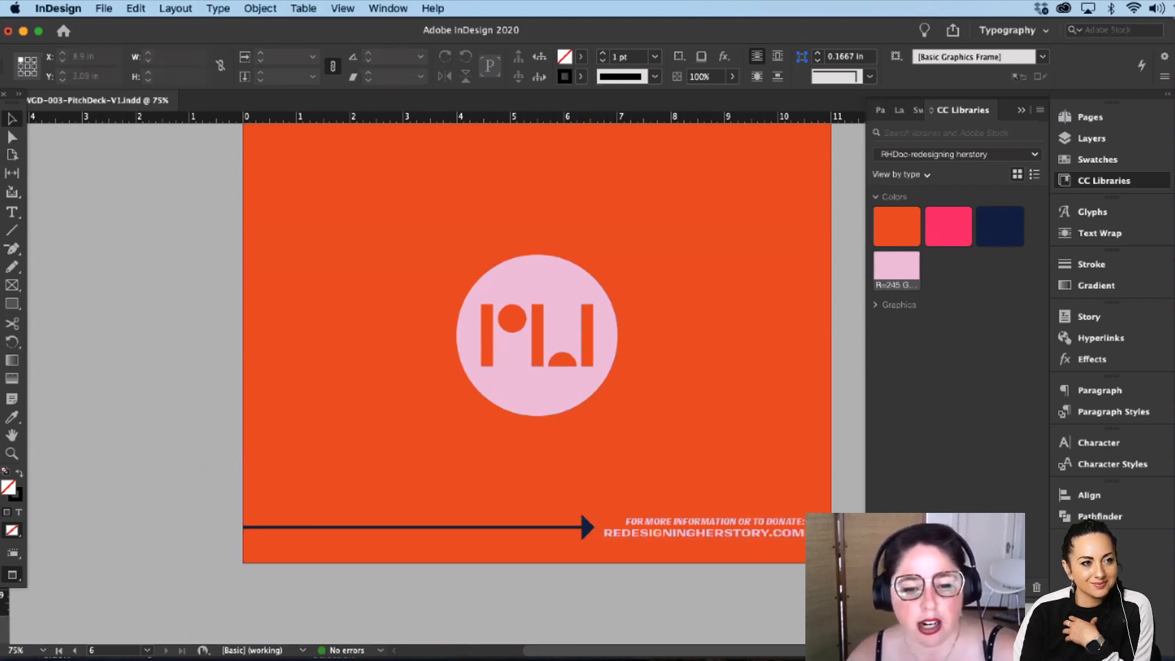
Step: Review the pitch deck back from the orange closing page past the pledge and quote pages to the WHY page
scroll(649, 276, up, 5)
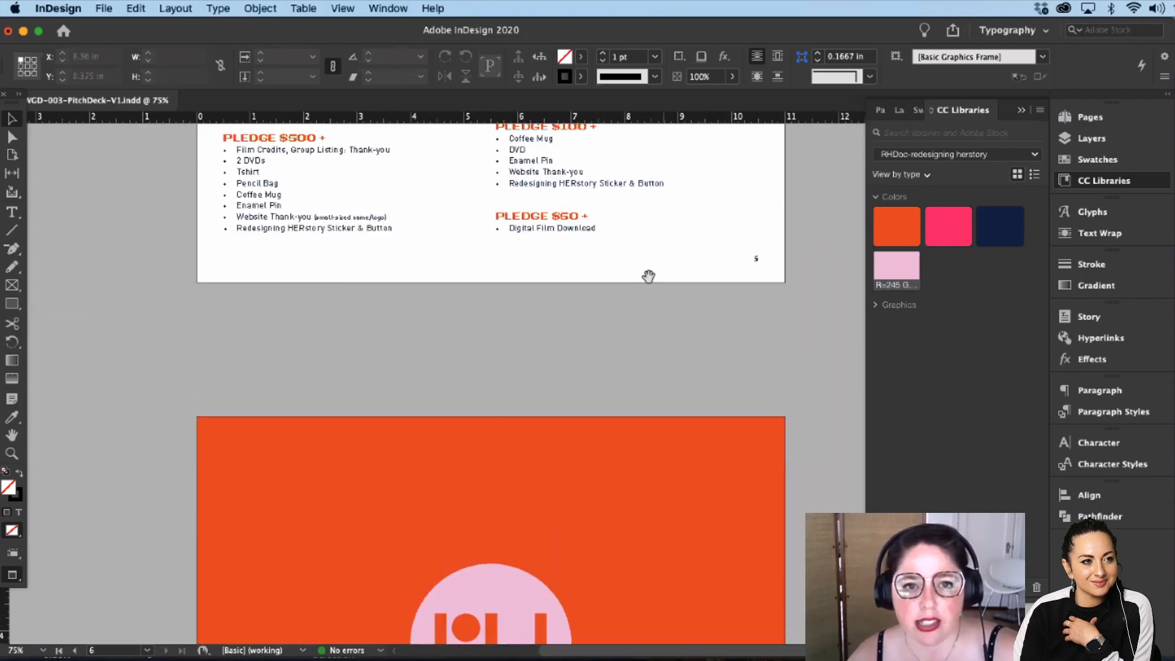
scroll(649, 276, up, 10)
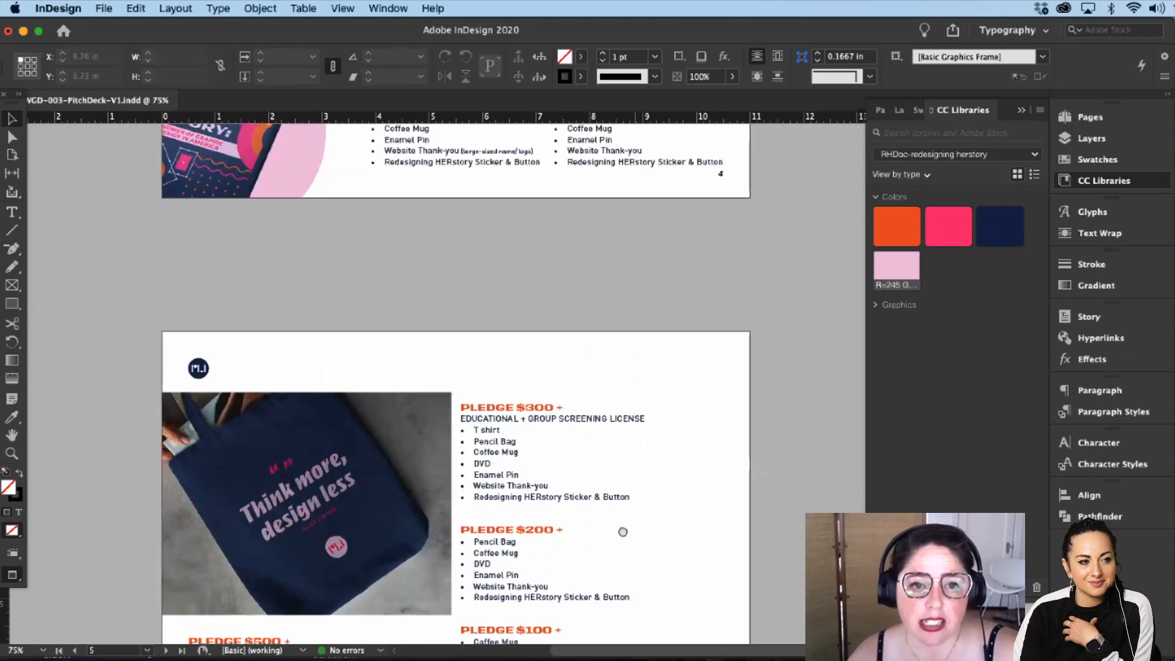
scroll(631, 460, up, 10)
scroll(616, 456, up, 1)
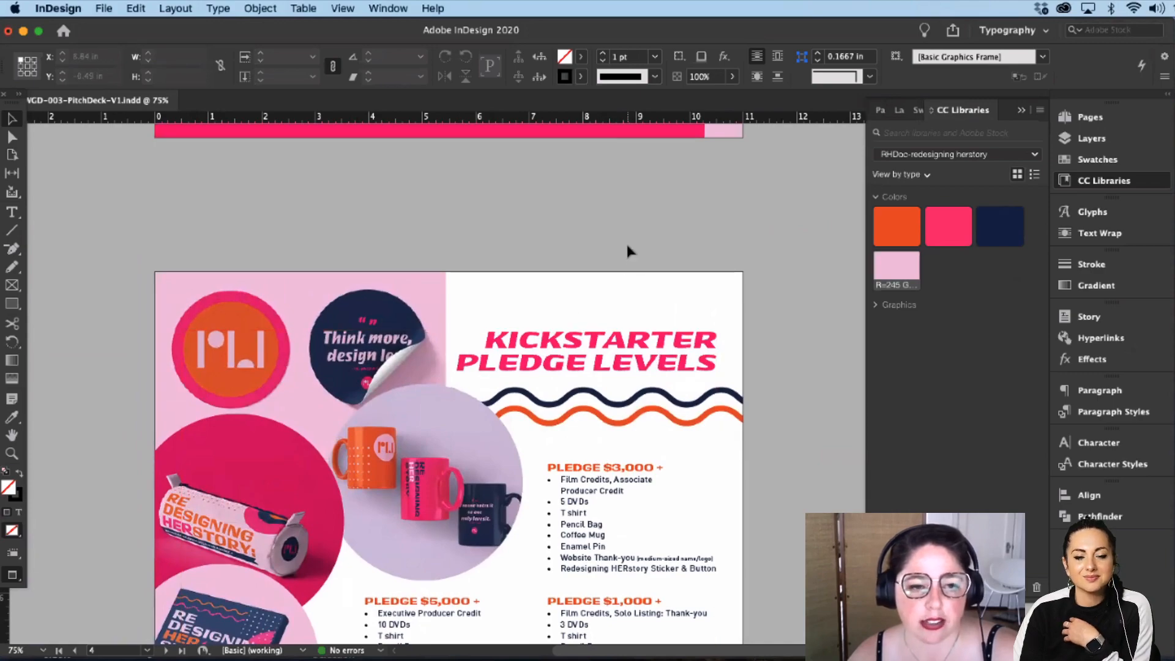
scroll(626, 243, up, 10)
scroll(578, 519, up, 15)
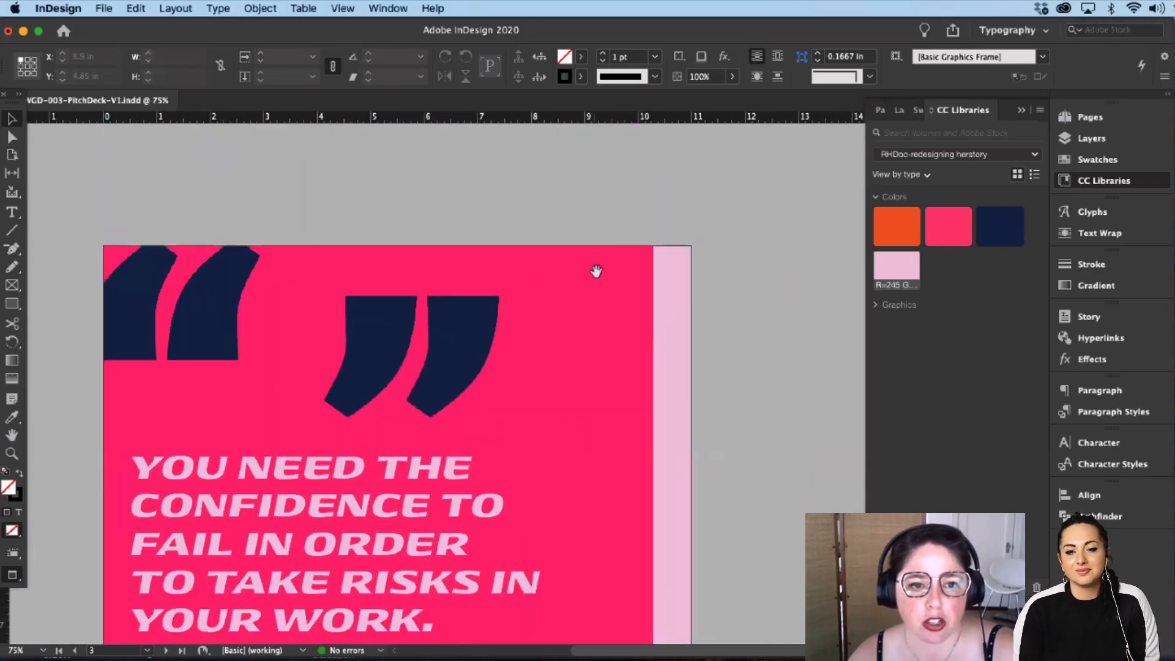
scroll(521, 462, up, 10)
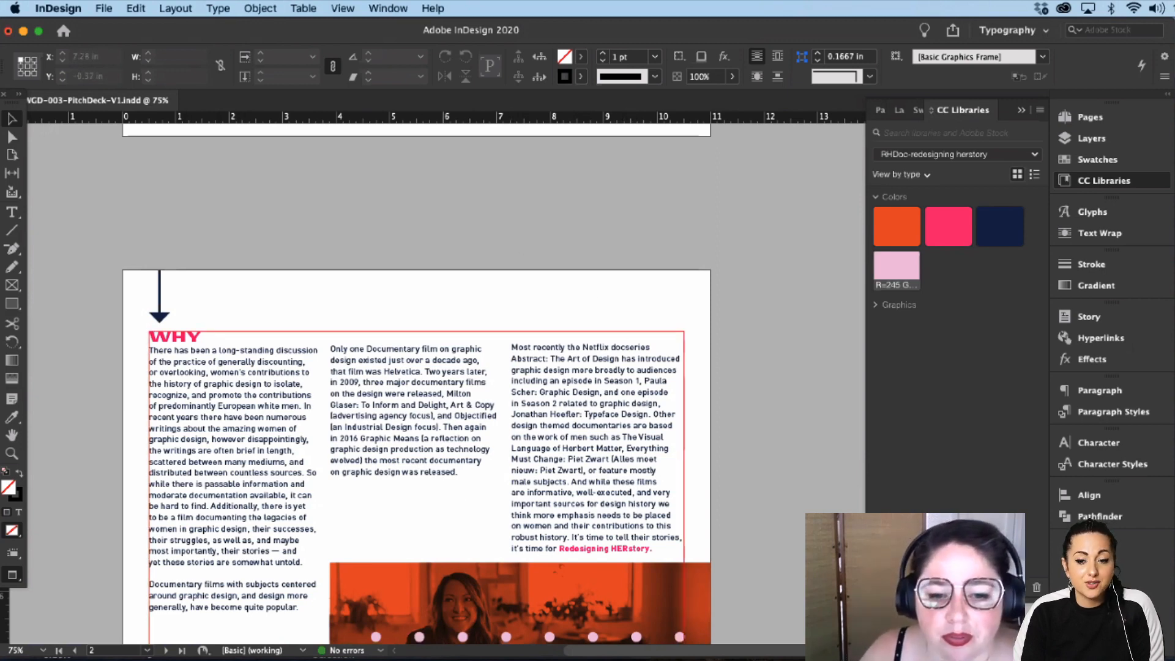
Step: Switch to the Illustrator carousel, select the trimmed-away text object above the slides to inspect it, and clear the selection
key(super+Tab)
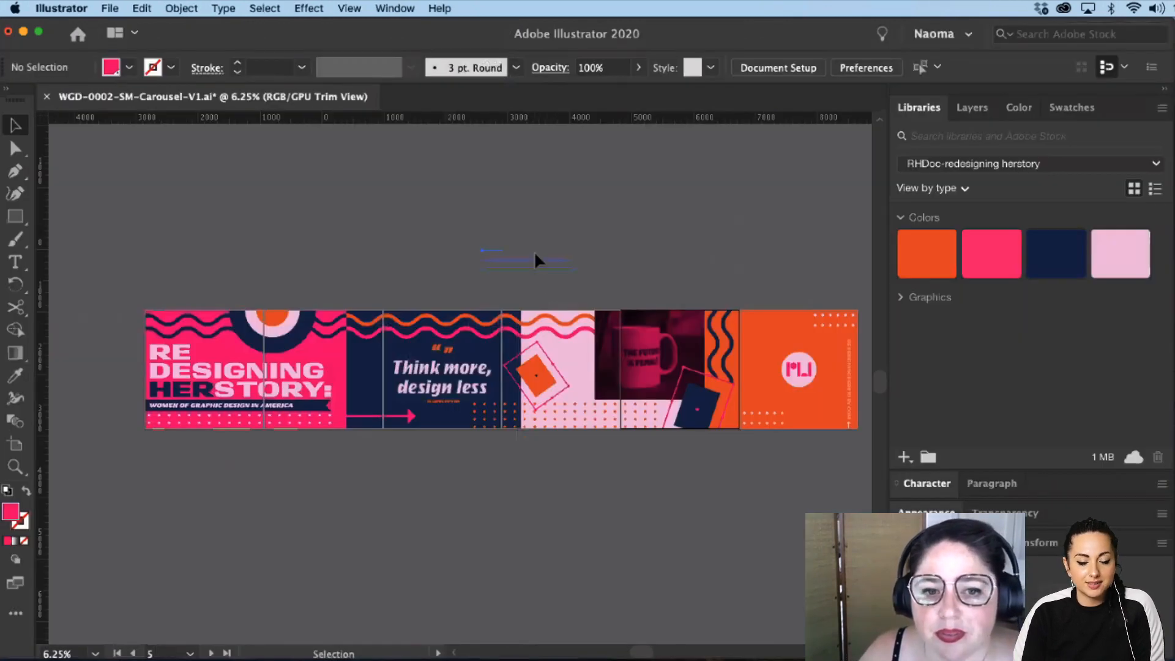
click(535, 256)
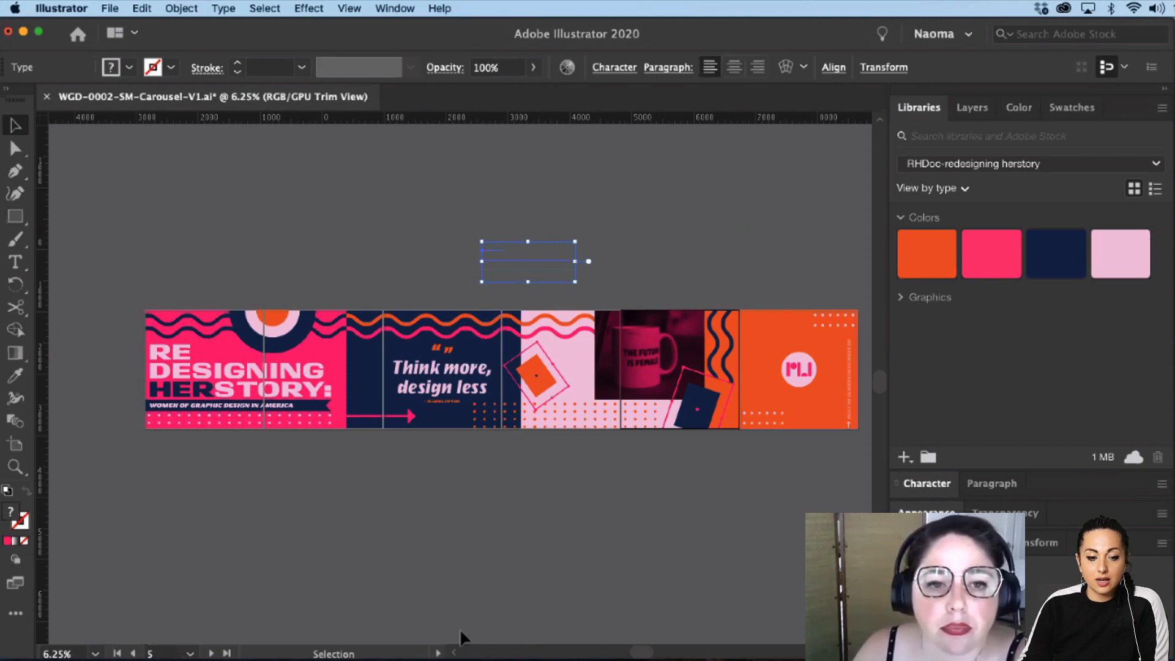
click(413, 571)
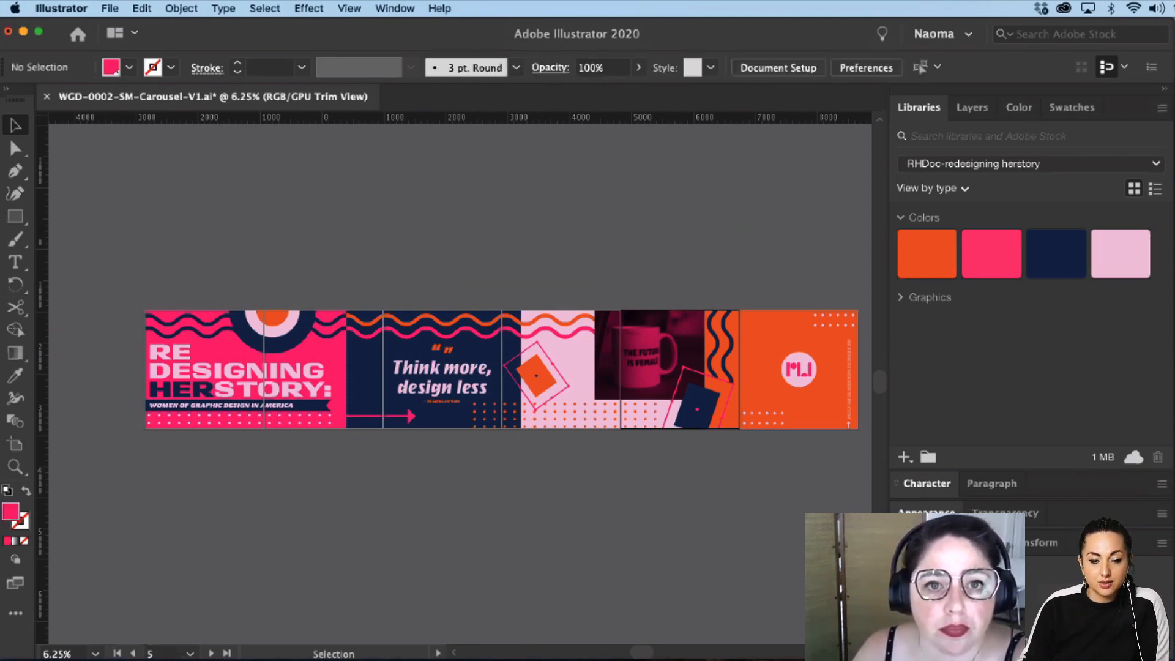
Step: Switch to Chrome and look over the RESOURCES page's Photoshop Composite section and the FREE GIFTS page's contract template download
key(super+Tab)
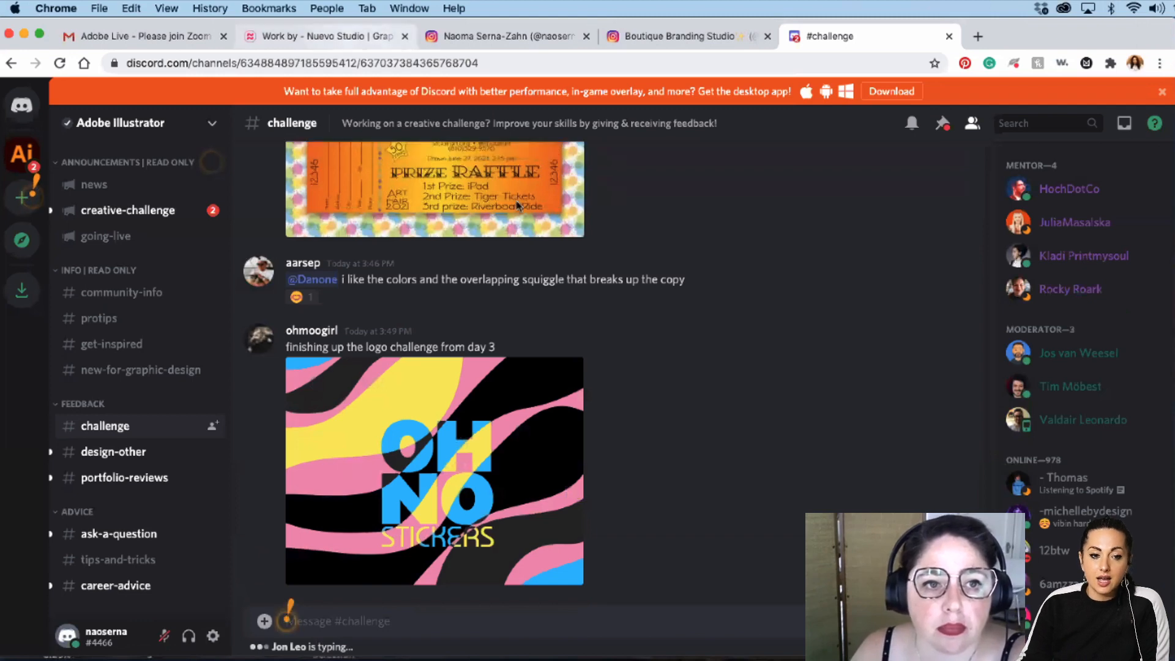
key(super+2)
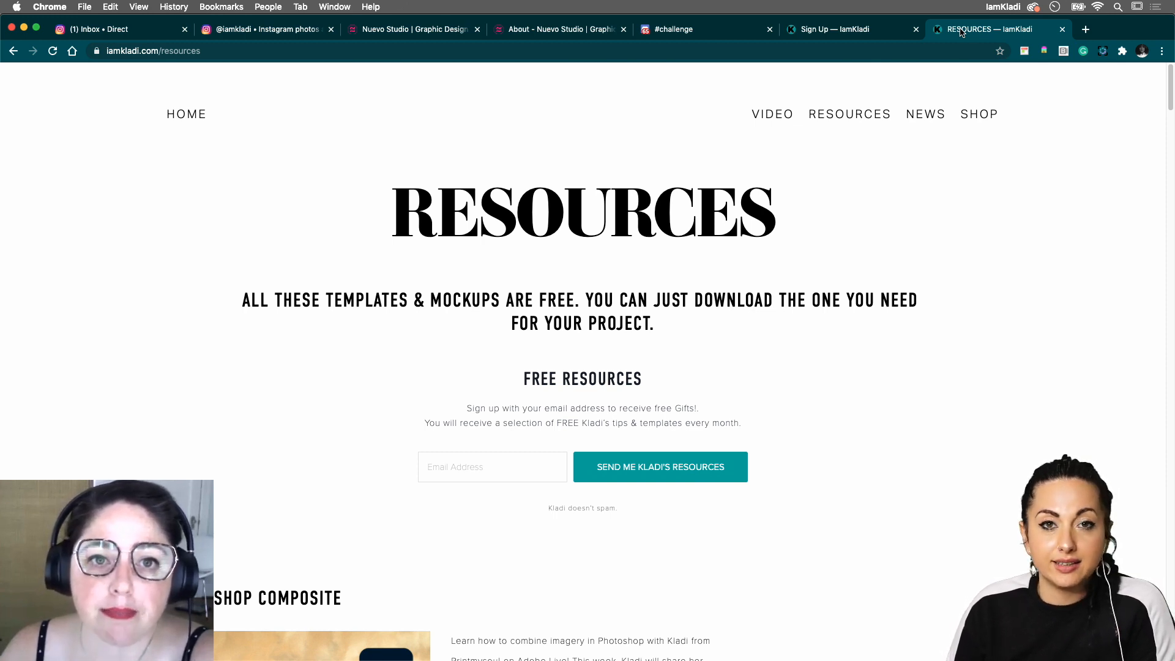
scroll(1070, 303, down, 10)
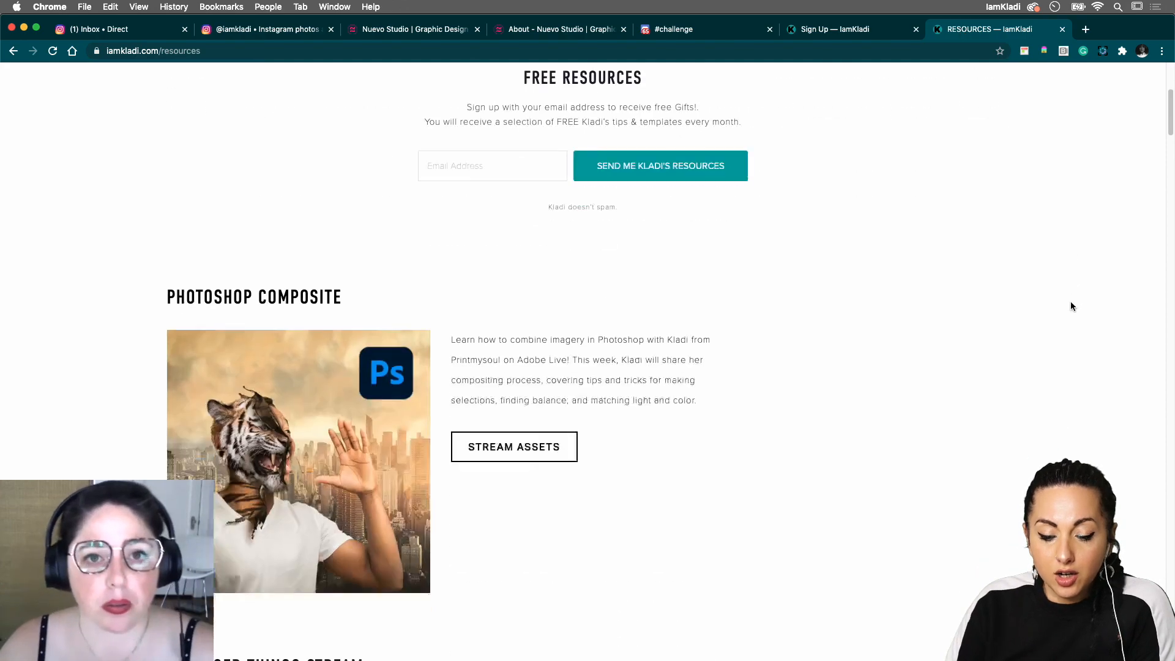
scroll(1071, 306, up, 6)
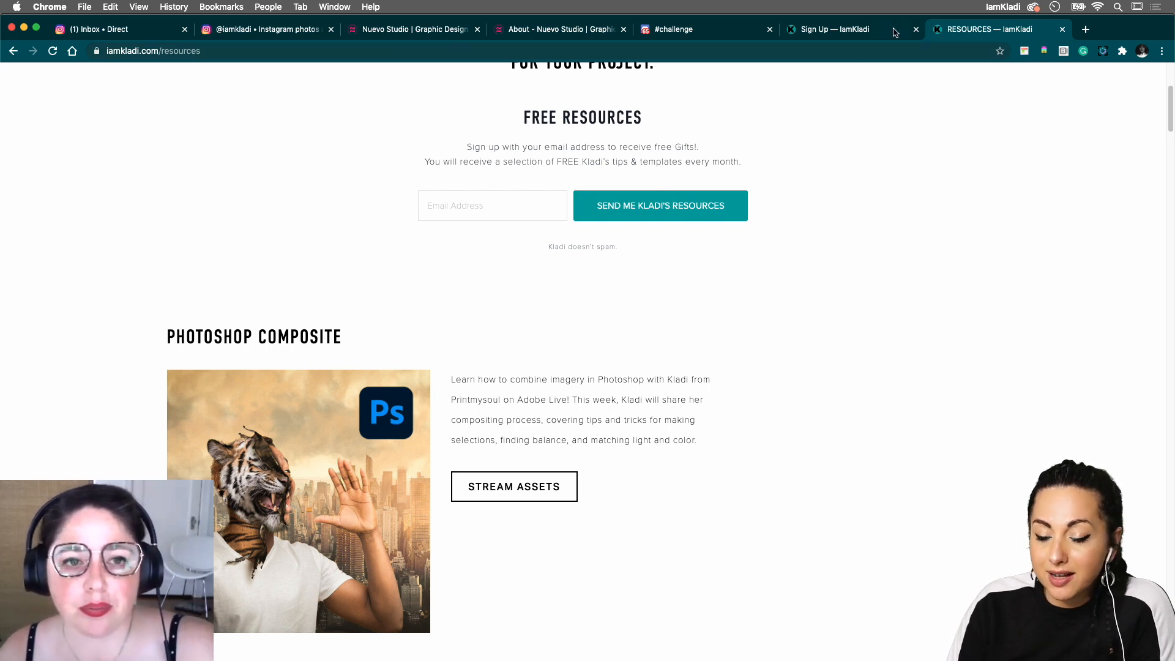
click(862, 36)
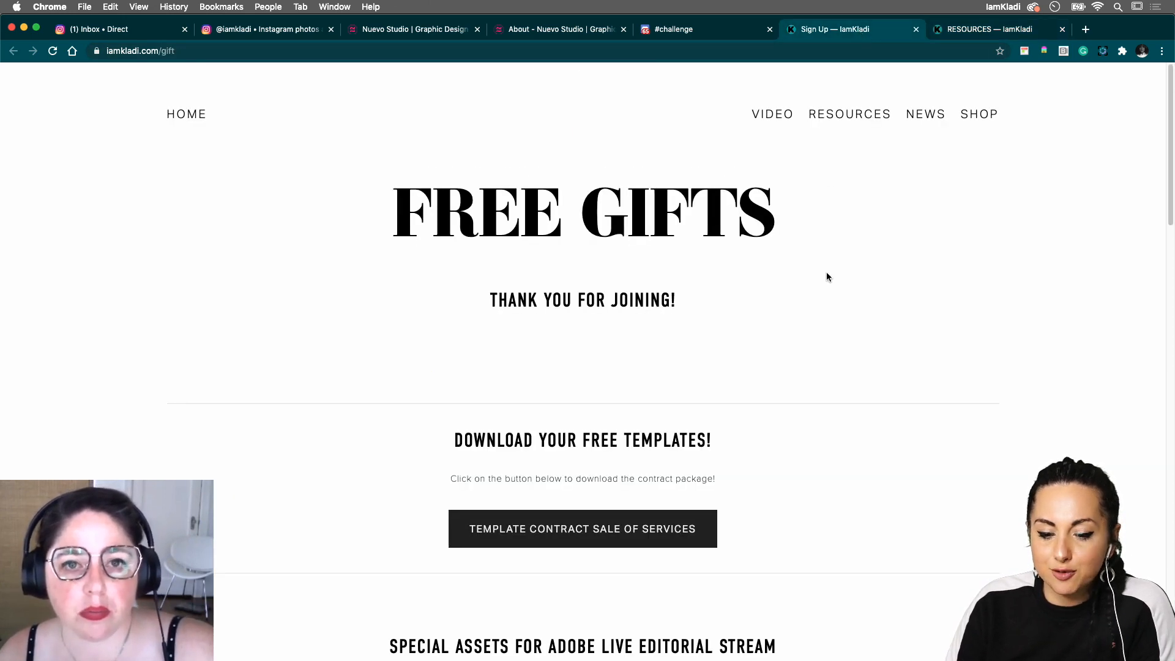
scroll(825, 273, down, 4)
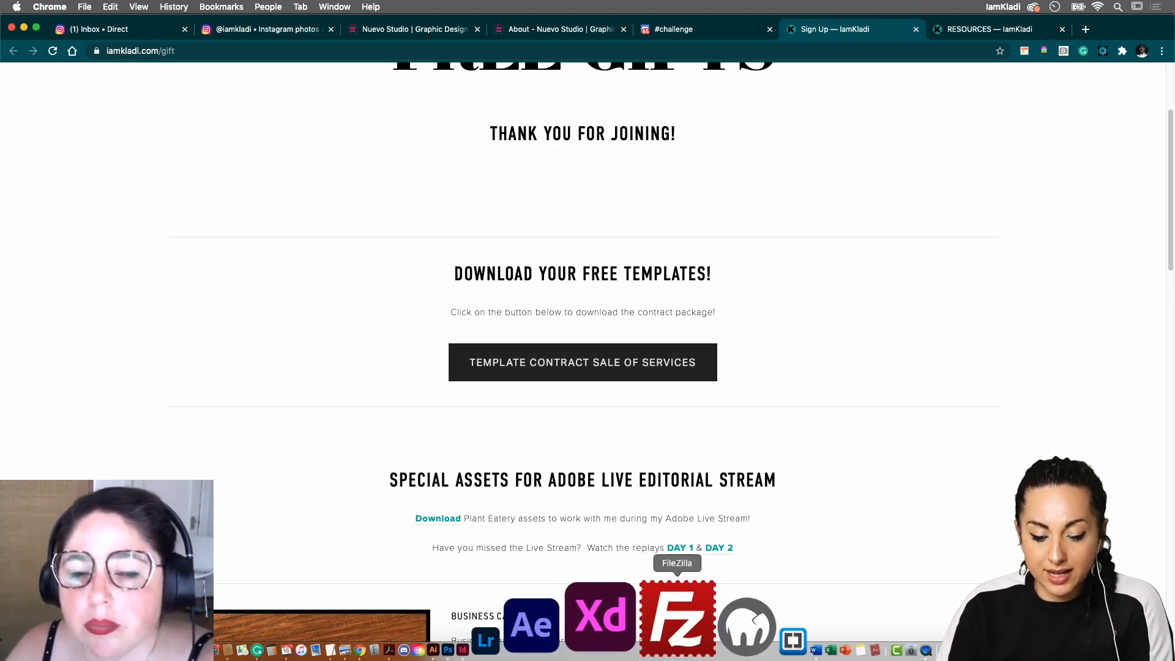
Step: Switch to InDesign, enlarge the window, and review the Template Sale of Services Contract back to its client and payment details page
click(592, 639)
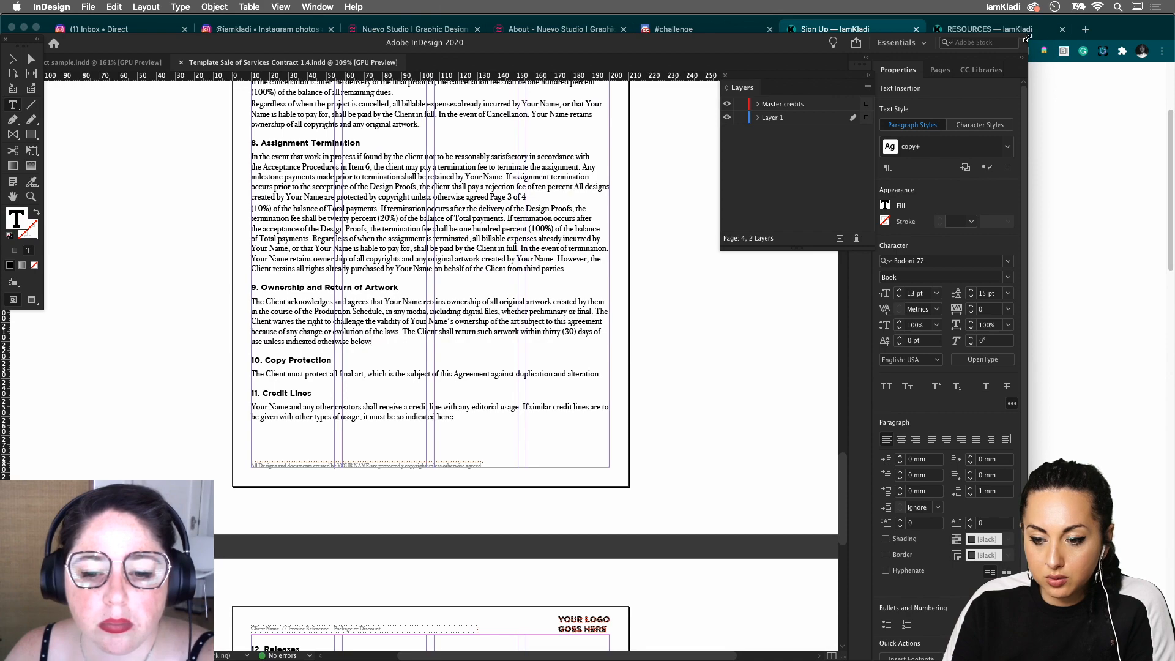
double_click(1021, 38)
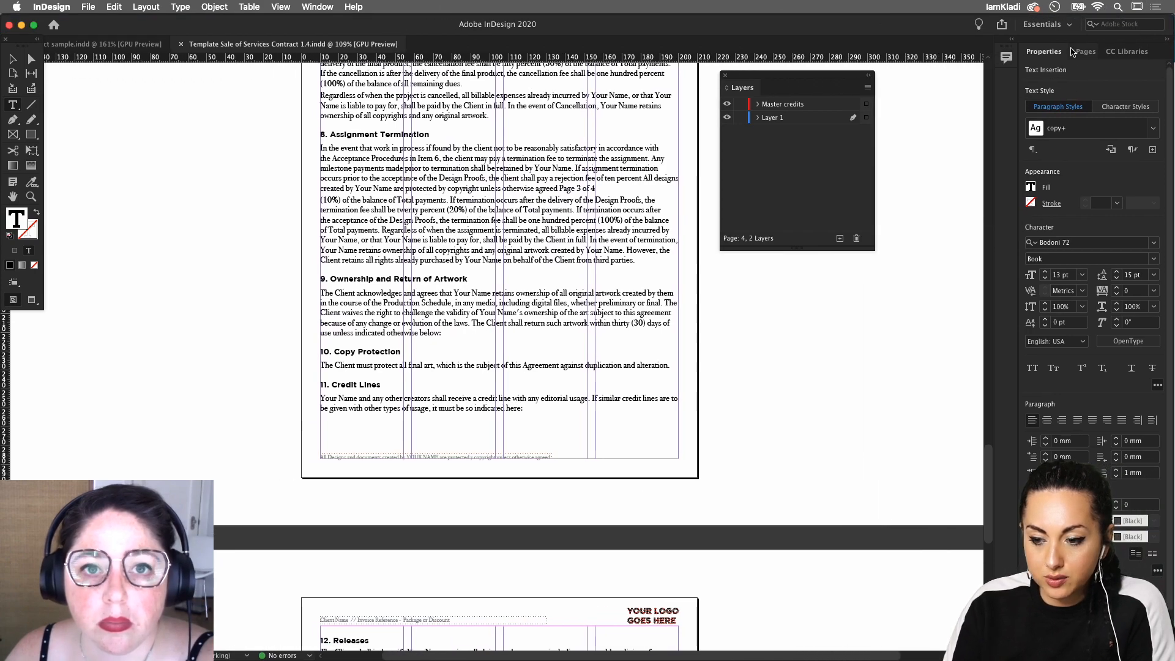
scroll(666, 191, up, 20)
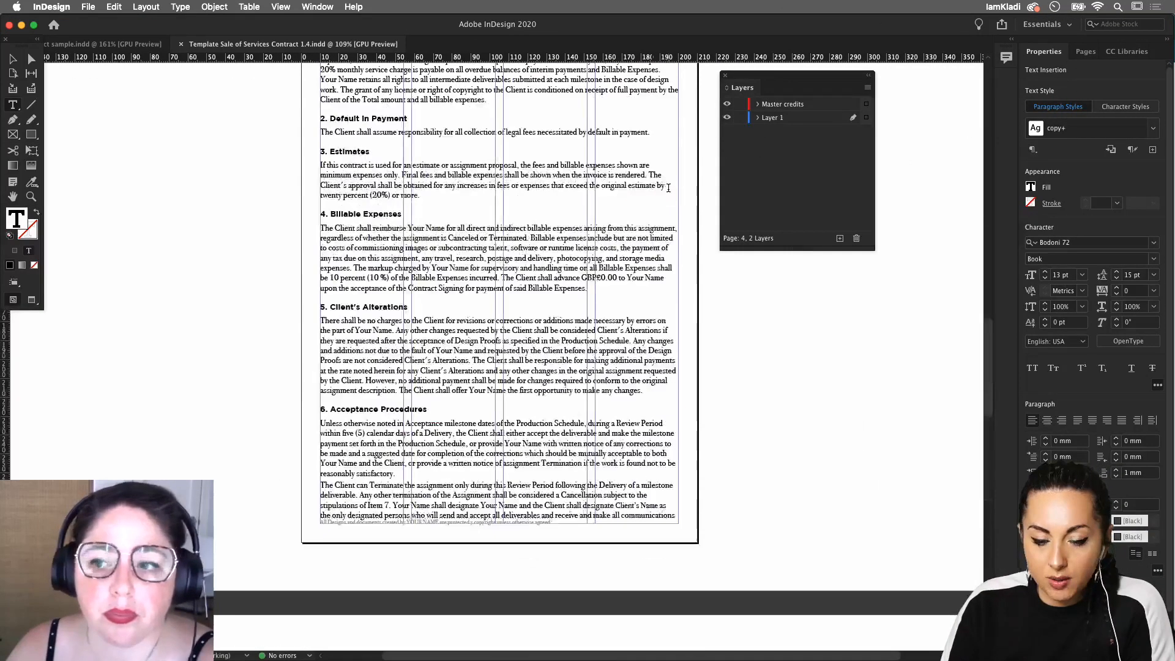
scroll(675, 195, down, 3)
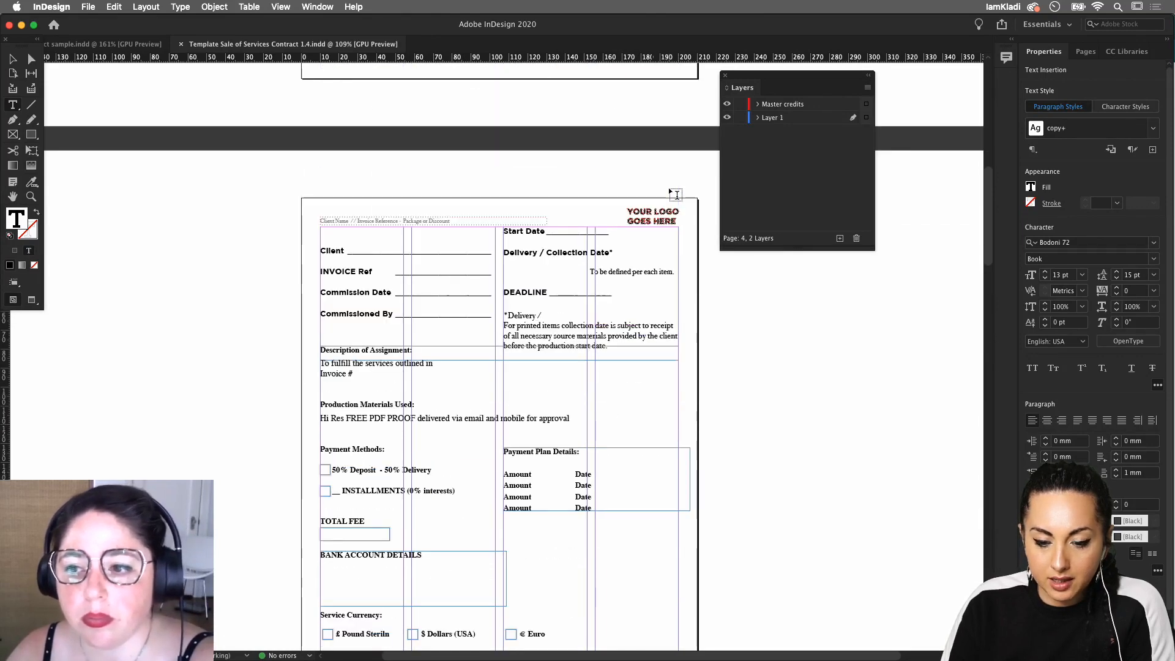
Step: Select the Master credits layer and toggle its visibility off and on to check which page elements it holds
click(765, 107)
click(728, 105)
click(728, 105)
click(728, 105)
click(729, 105)
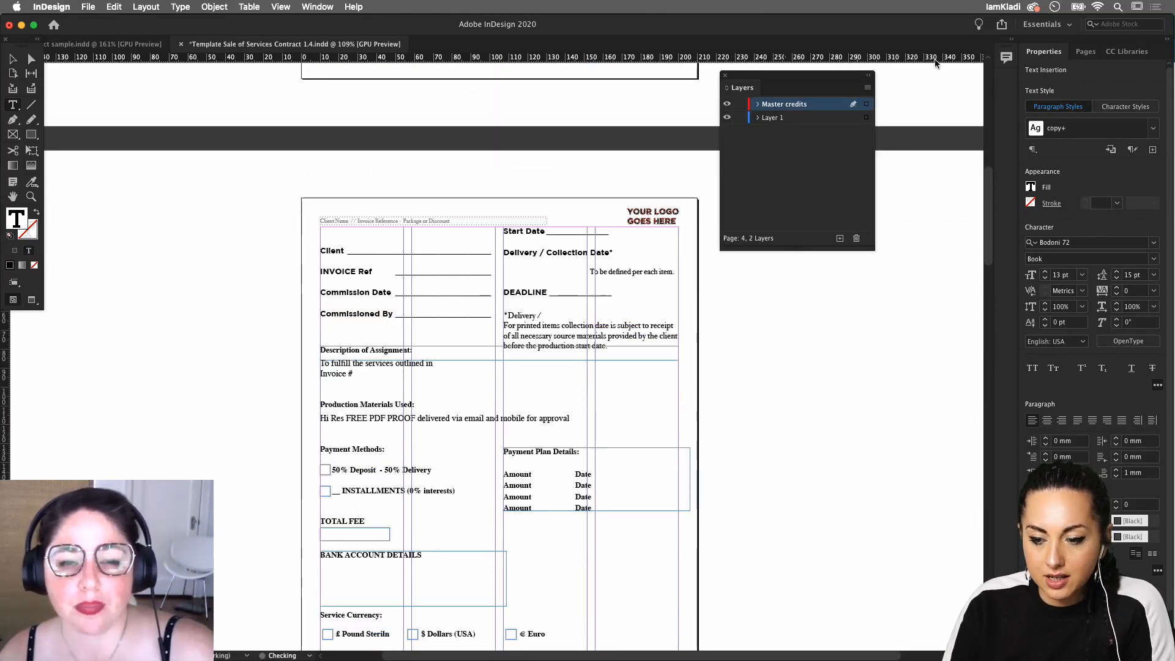
Step: Open the A-Master page of the contract, select the client name and invoice reference header frame, and display its text properties
click(1085, 51)
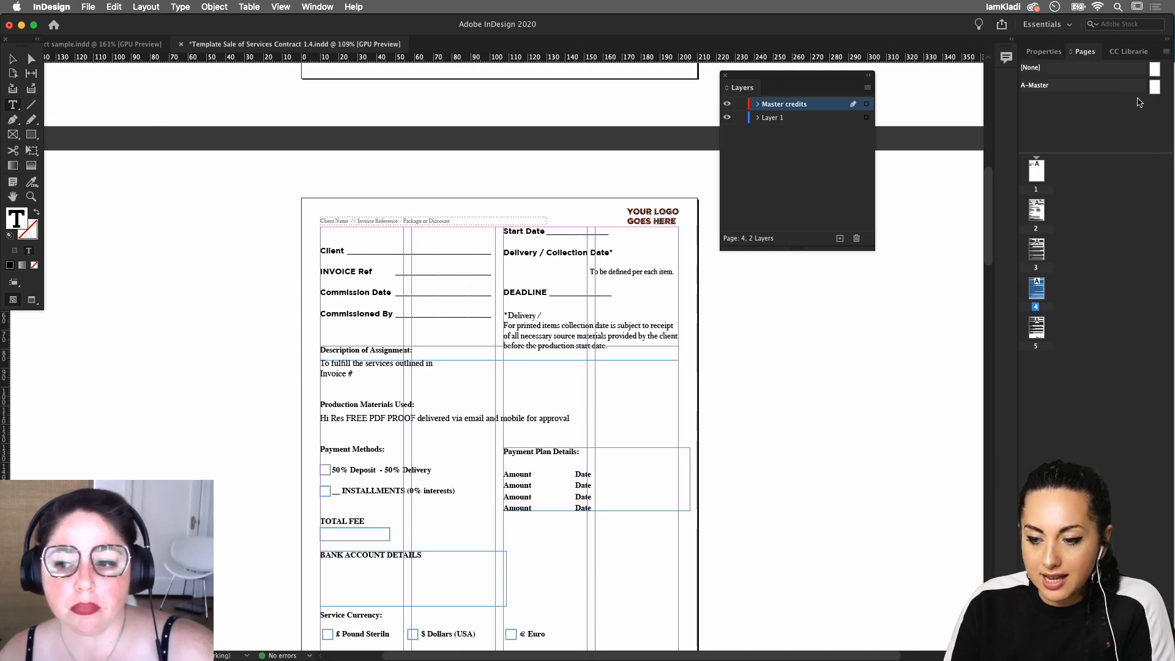
double_click(1153, 87)
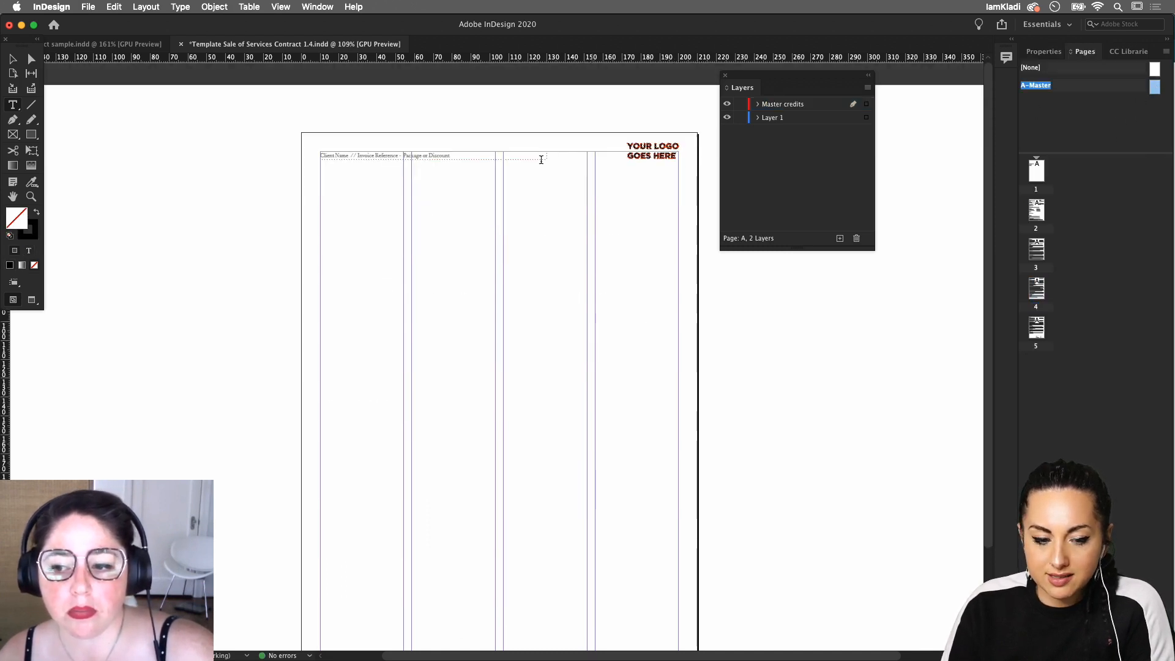
key(v)
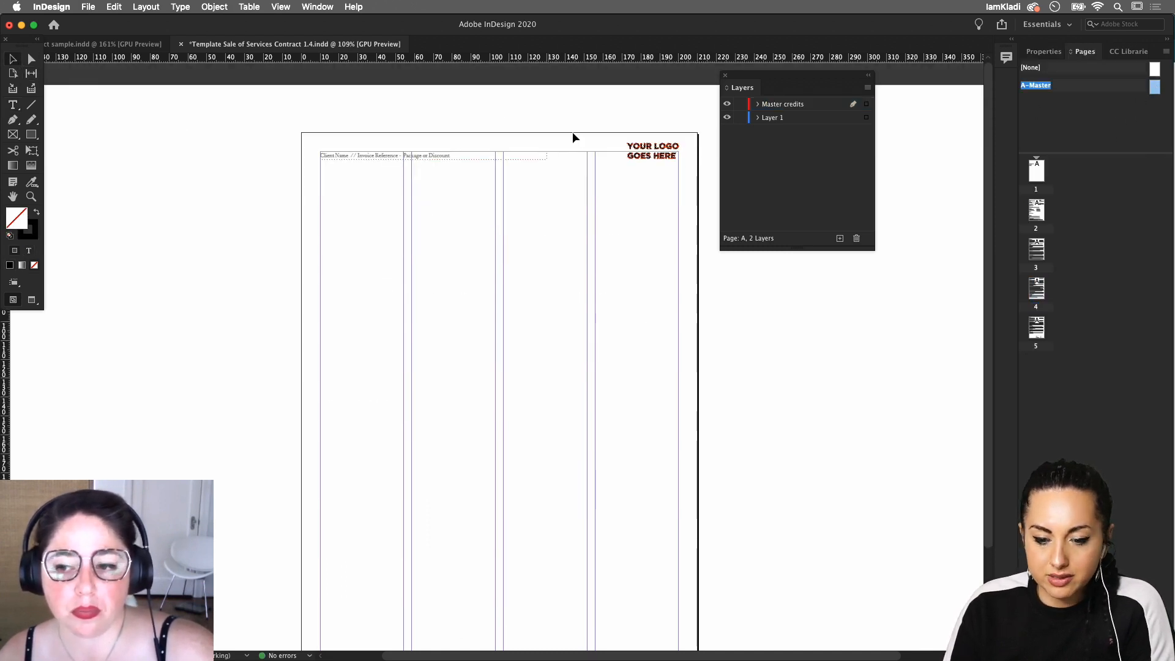
click(651, 161)
click(427, 164)
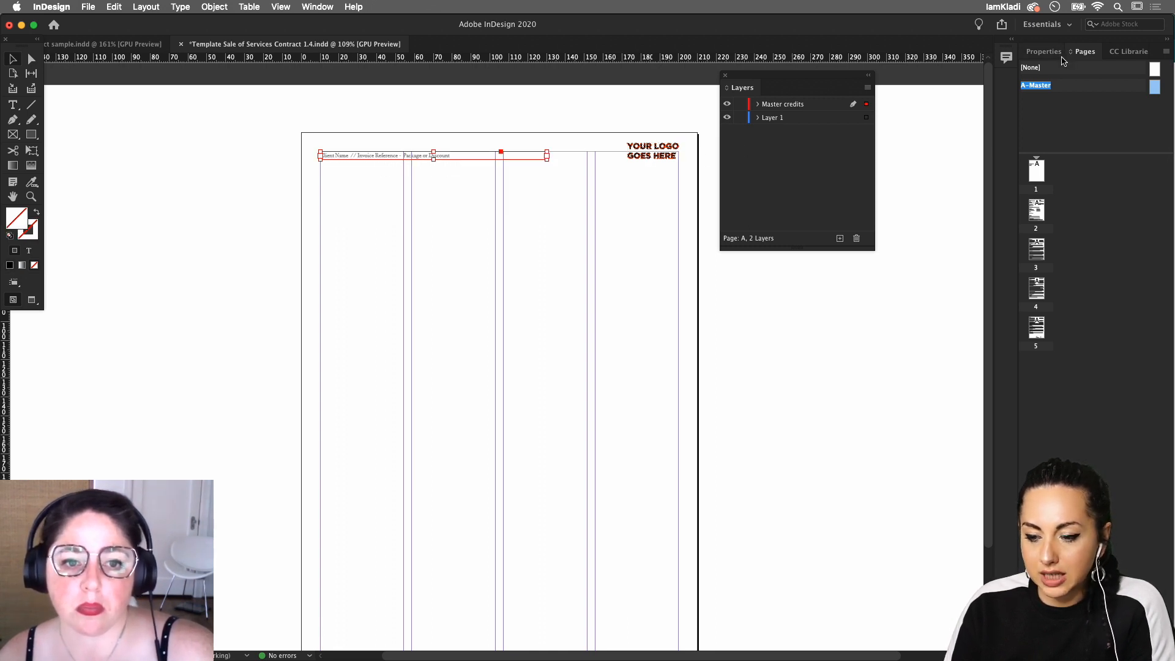
click(1052, 55)
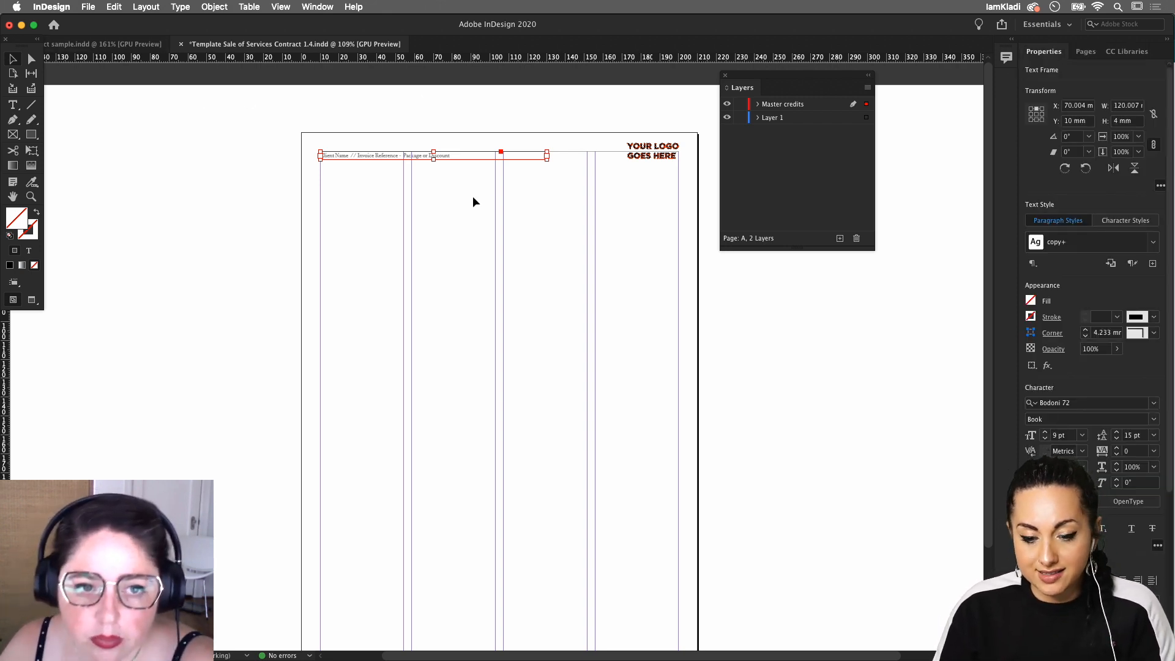
Step: Switch back to Chrome and look through the FREE GIFTS page's templates and special assets, returning to the page heading
mouse_move(516, 659)
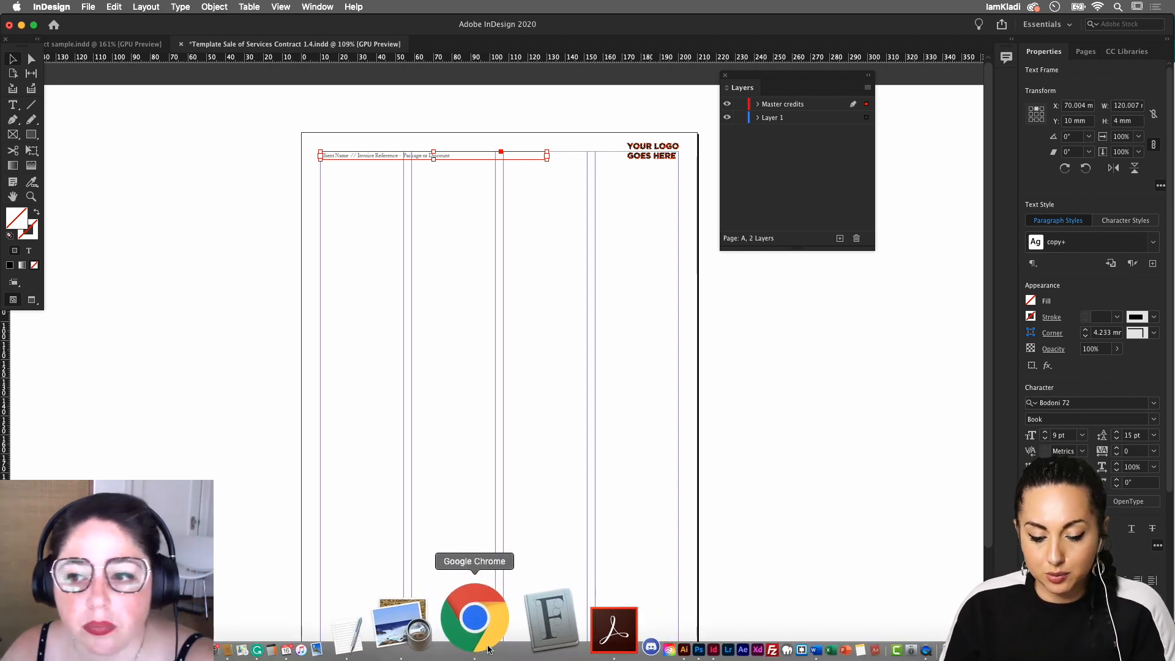
click(478, 630)
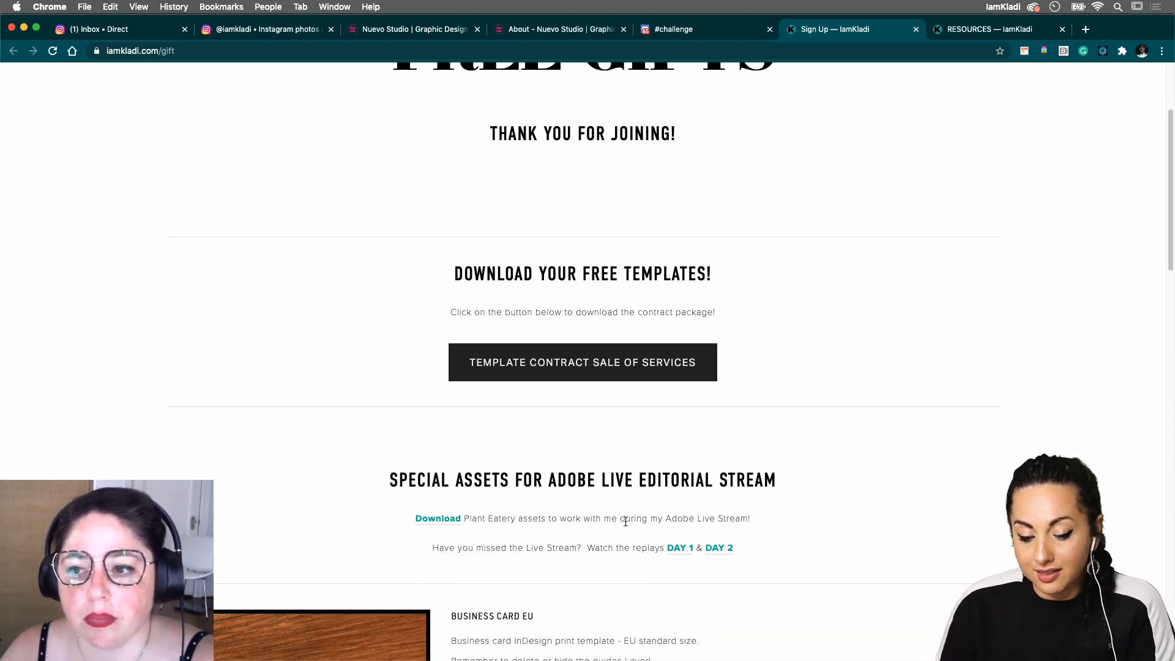
scroll(629, 521, down, 6)
scroll(630, 517, up, 4)
scroll(630, 518, up, 5)
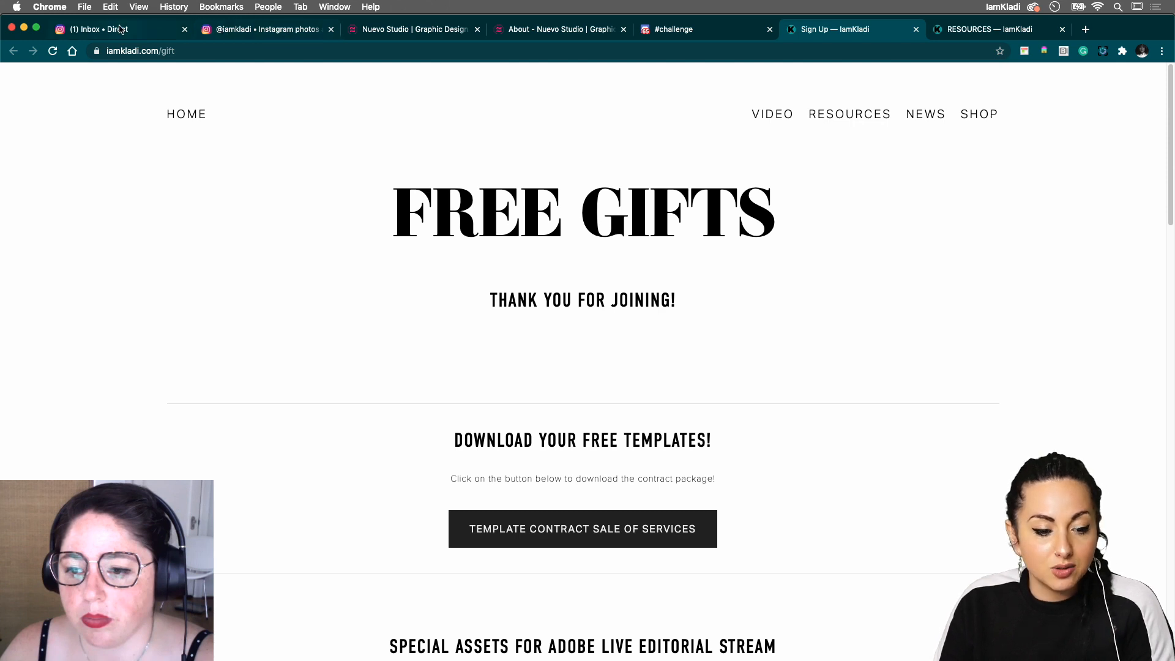
Step: View the host's Instagram profile, and go back from the Instagram inbox to the guest designer's profile with the Redesigning HERstory post
click(237, 30)
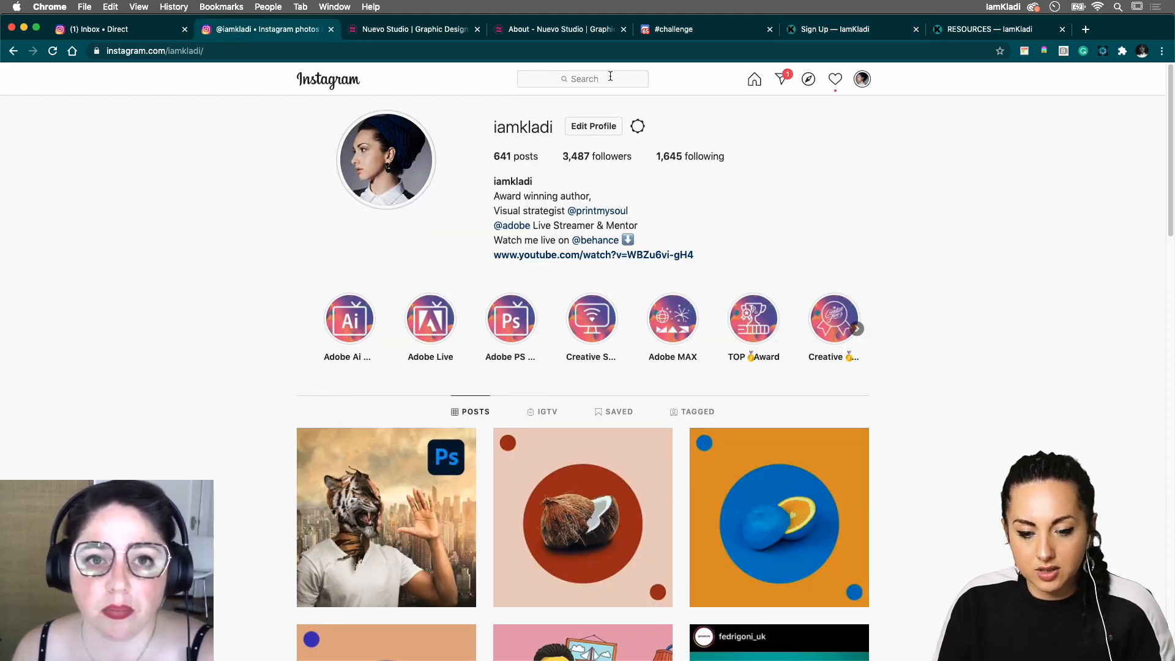
click(104, 30)
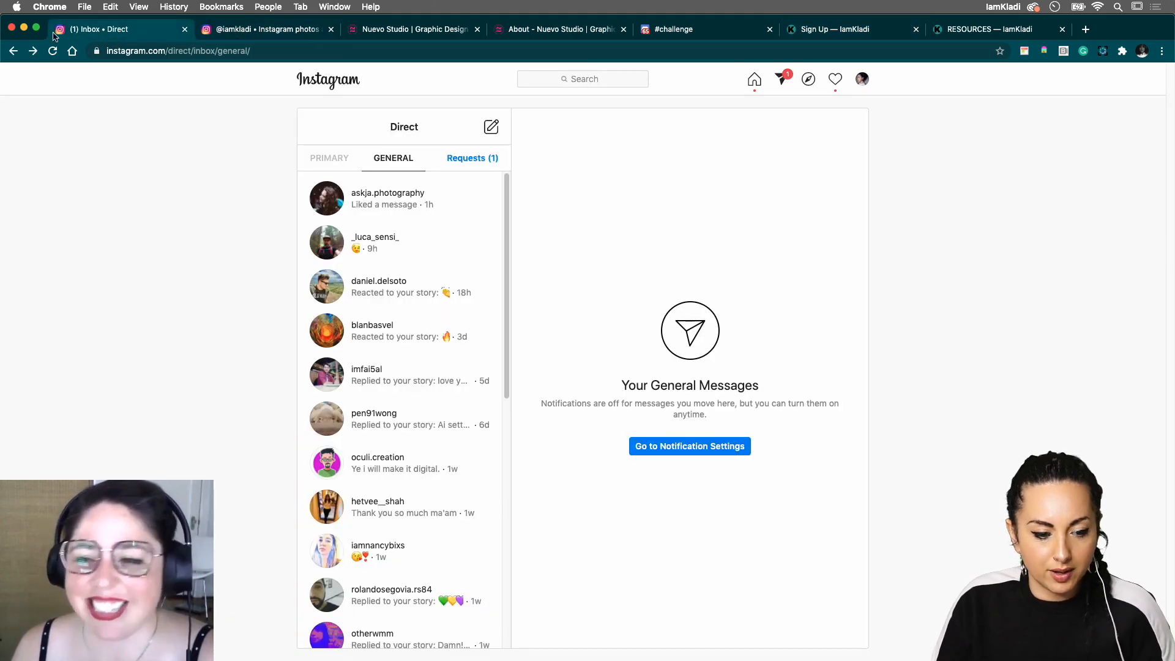
click(14, 51)
click(13, 52)
click(13, 52)
click(13, 51)
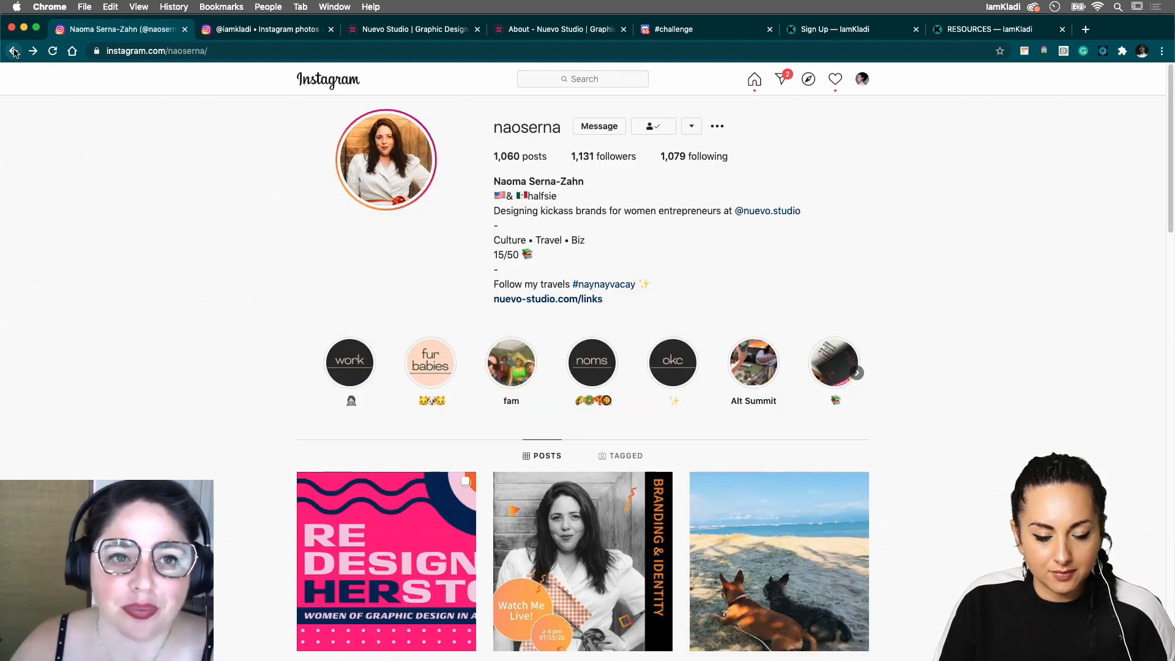